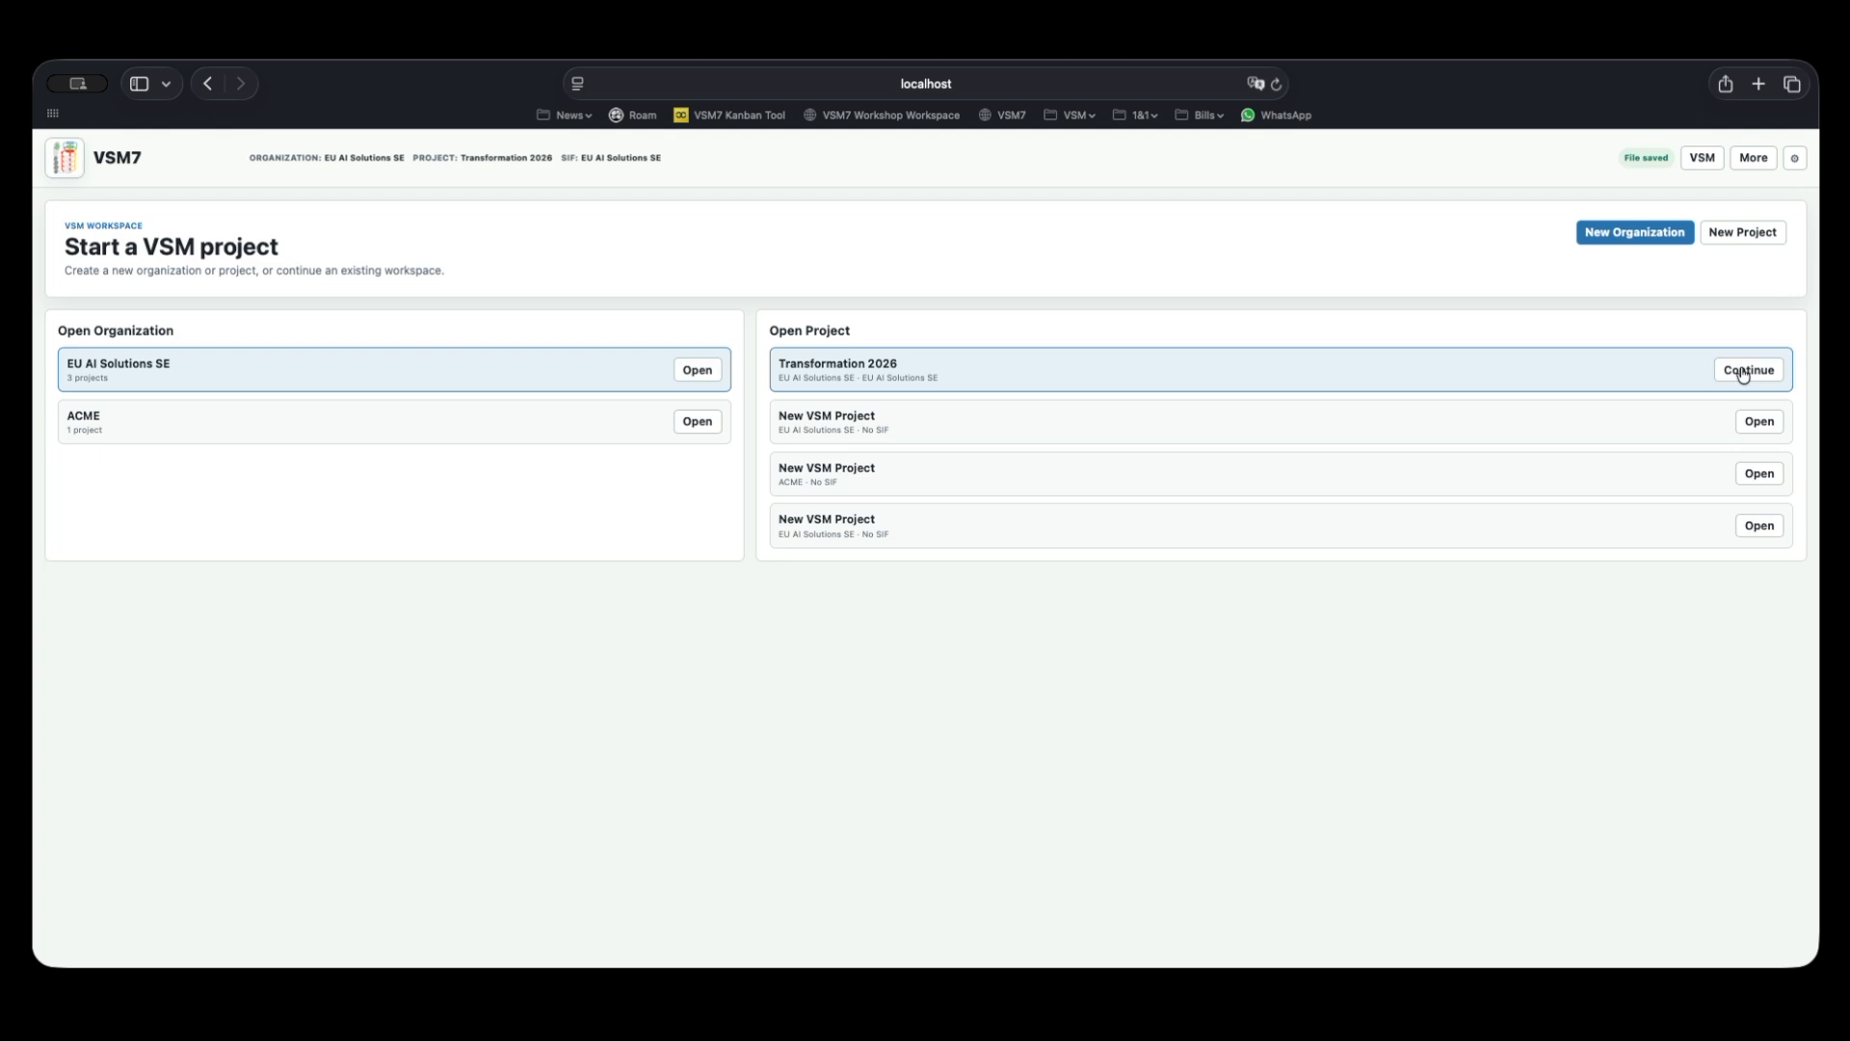
Open the Transformation 2026 project of EU AI Solutions SE.
{"action": "left_click", "coordinate": [1742, 372]}
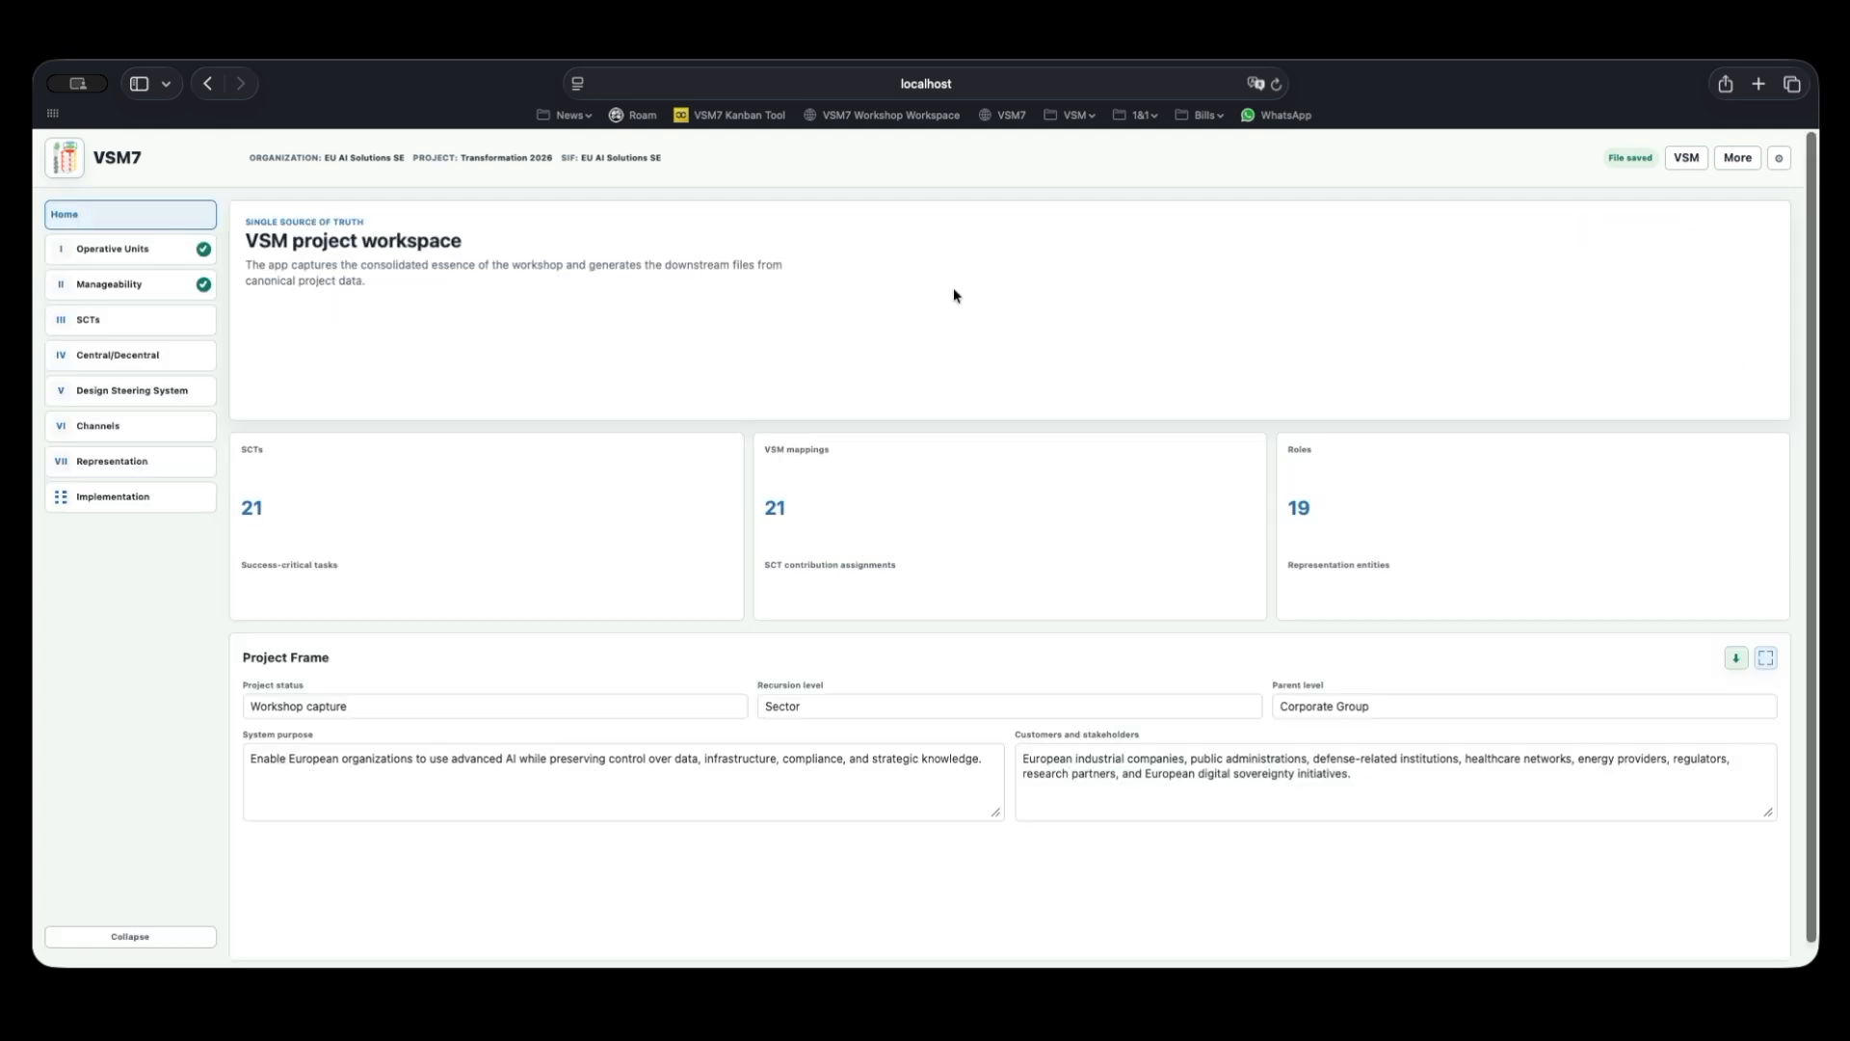
{"action": "scroll", "coordinate": [835, 298], "scroll_direction": "down", "scroll_amount": 1}
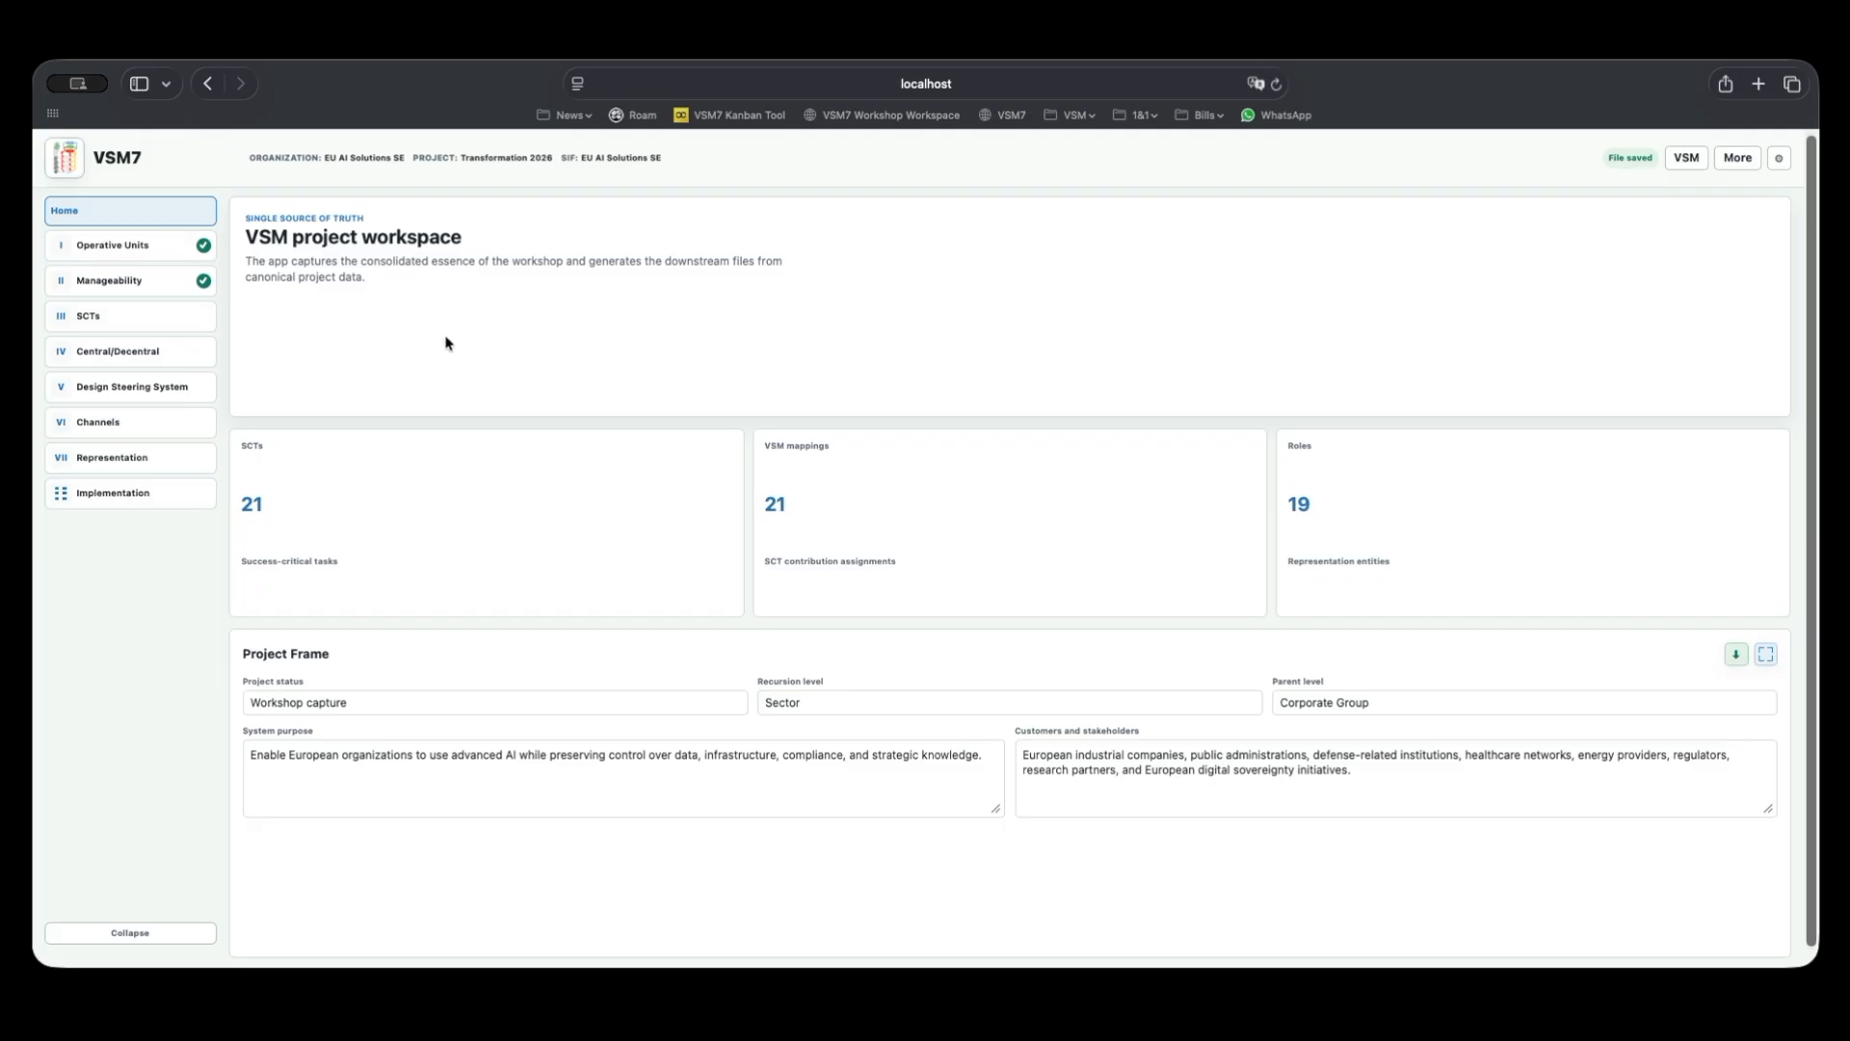
{"action": "scroll", "coordinate": [445, 342], "scroll_direction": "down", "scroll_amount": 1}
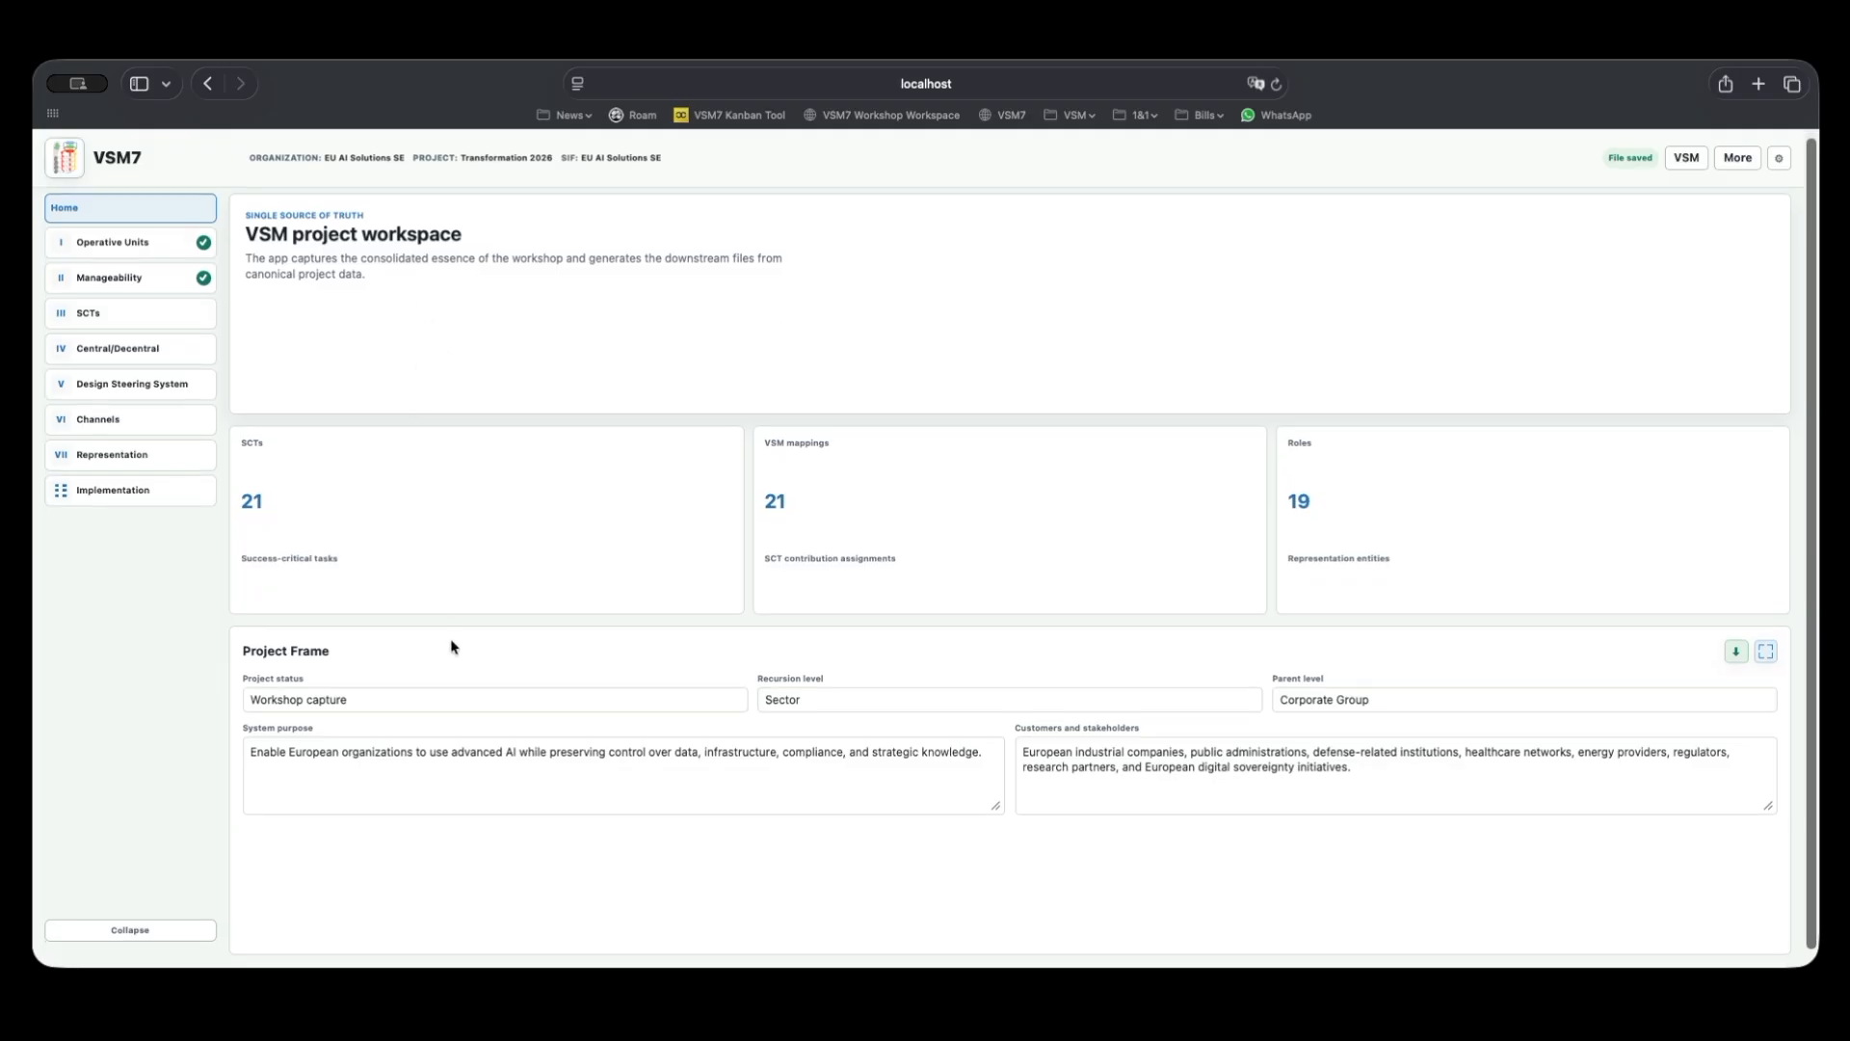
Examine the Project Frame fields and the SCTs, VSM mappings and Roles figures on the project's home page.
{"action": "left_click", "coordinate": [452, 705]}
{"action": "left_click", "coordinate": [1090, 703]}
{"action": "left_click", "coordinate": [1464, 697]}
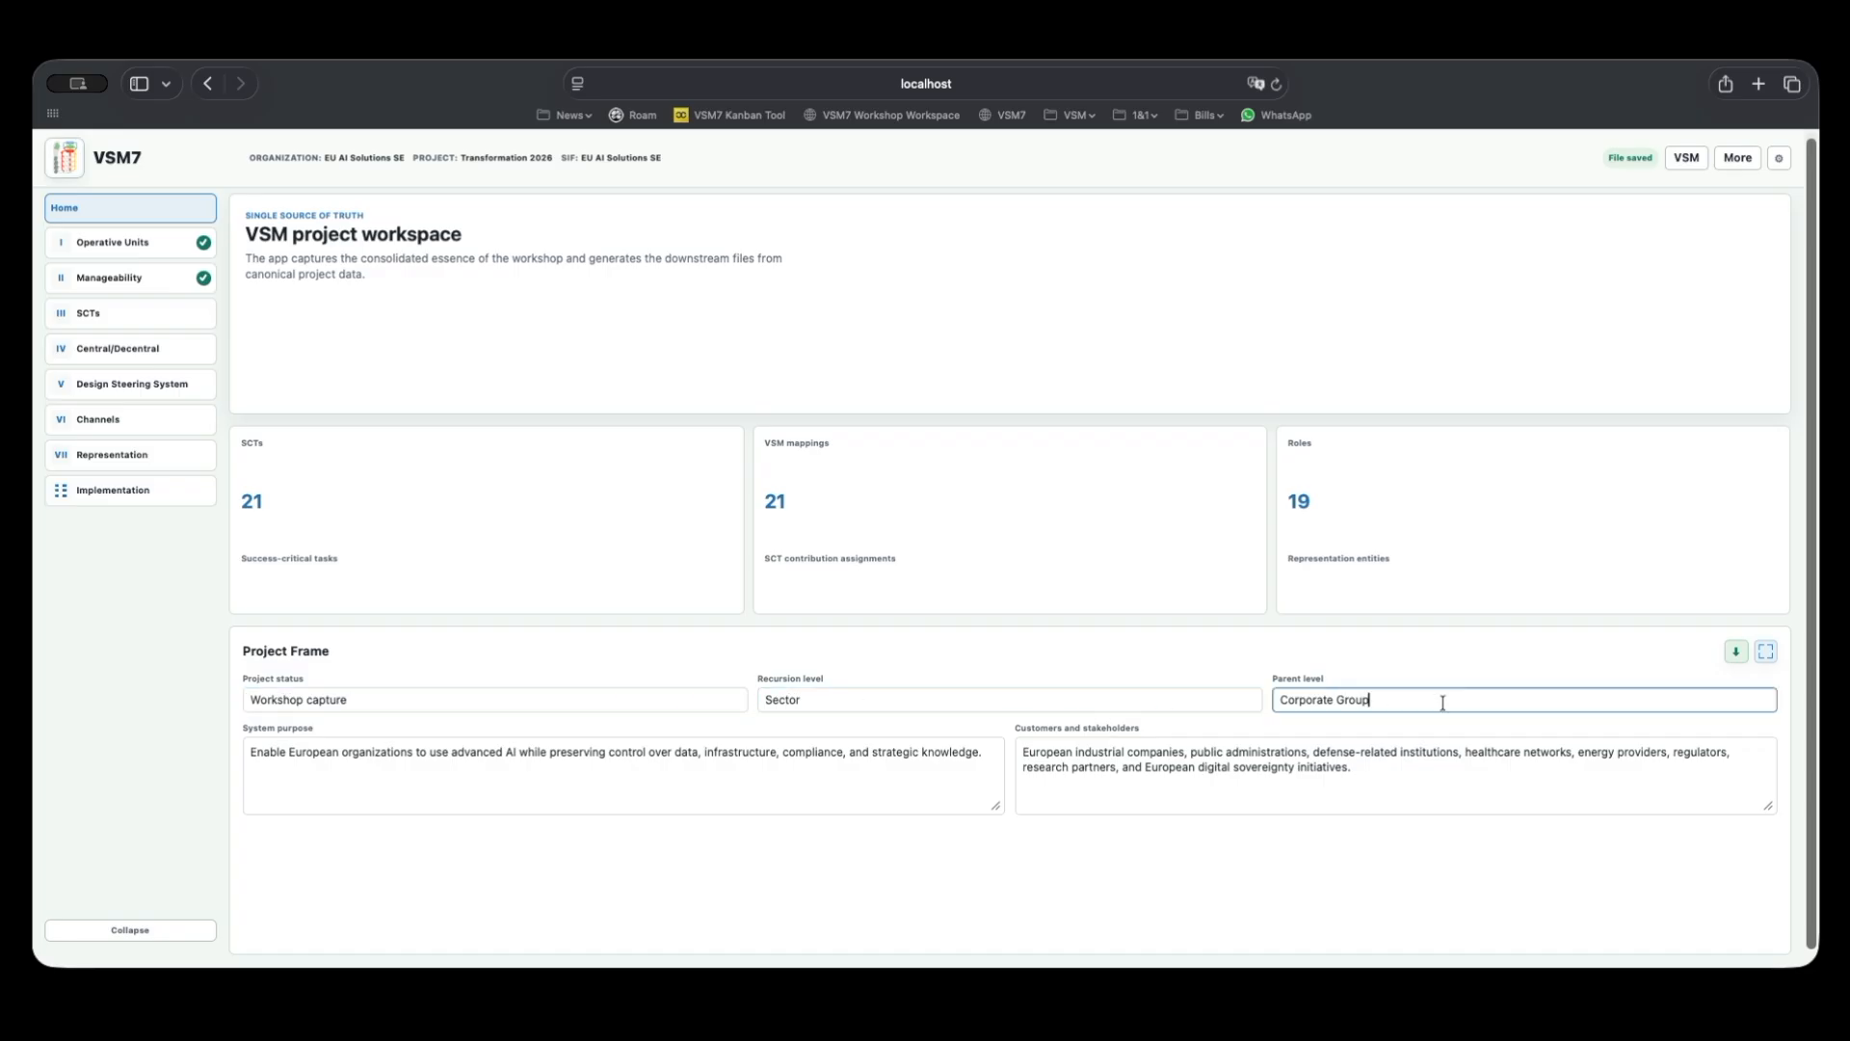
{"action": "left_click", "coordinate": [778, 761]}
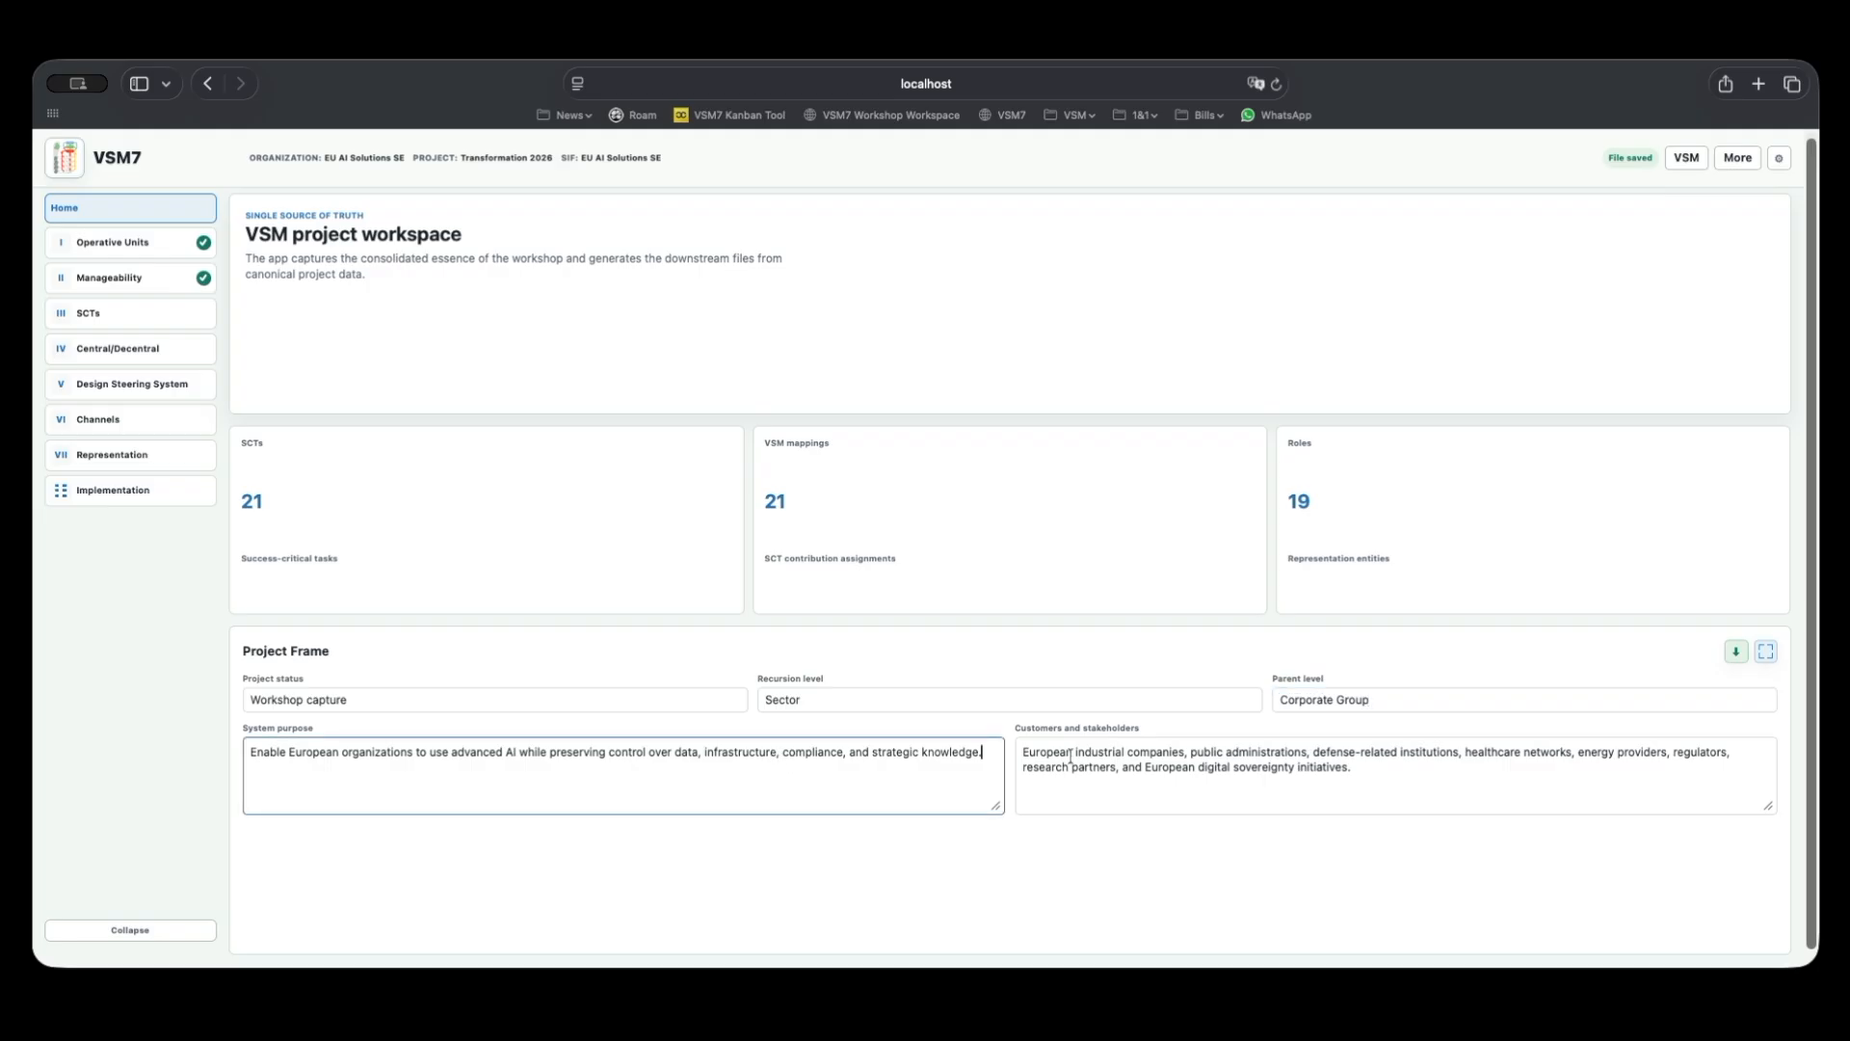
{"action": "left_click", "coordinate": [1162, 757]}
{"action": "left_click", "coordinate": [744, 772]}
{"action": "left_click_drag", "start_coordinate": [262, 502], "coordinate": [230, 500]}
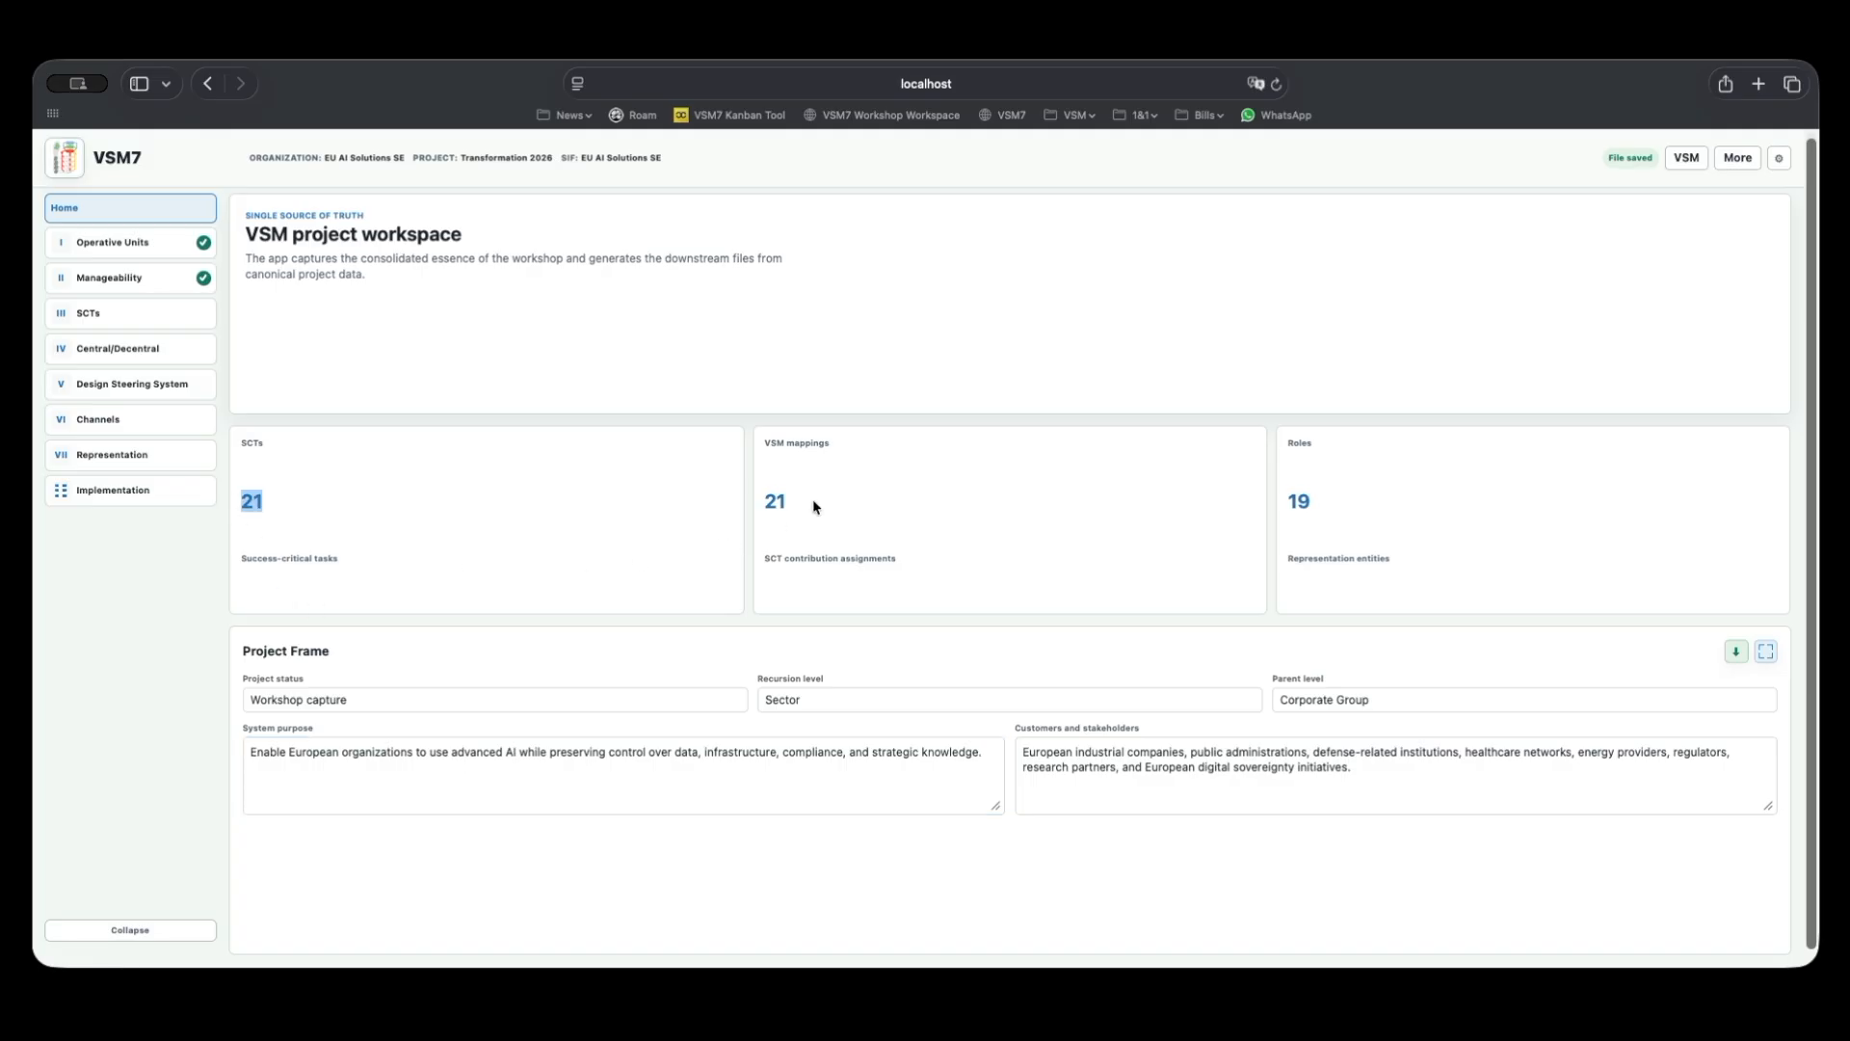
{"action": "left_click", "coordinate": [764, 502]}
{"action": "left_click_drag", "start_coordinate": [764, 502], "coordinate": [789, 502]}
{"action": "left_click_drag", "start_coordinate": [1286, 501], "coordinate": [1318, 500]}
{"action": "left_click", "coordinate": [1228, 527]}
Open the Operative Units step and review the System-in-Focus name, purpose, and customers and stakeholders.
{"action": "left_click", "coordinate": [111, 246]}
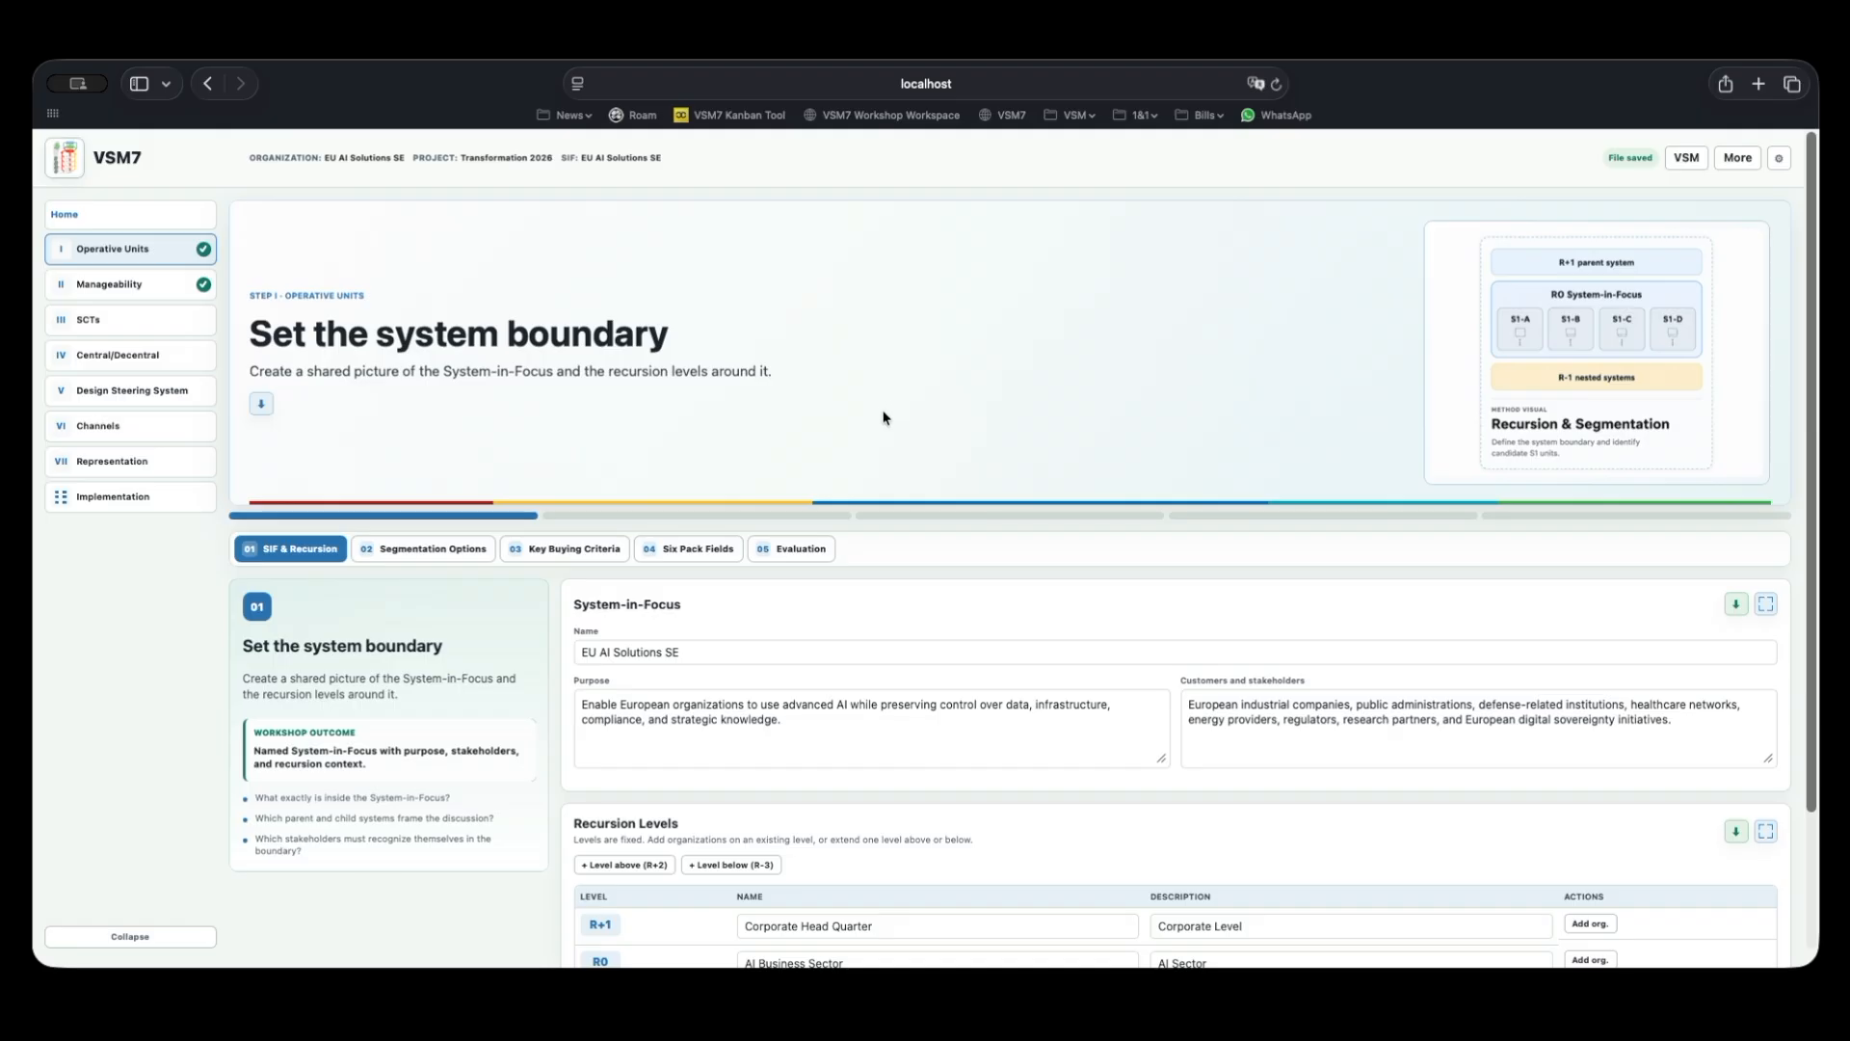
{"action": "scroll", "coordinate": [900, 407], "scroll_direction": "down", "scroll_amount": 3}
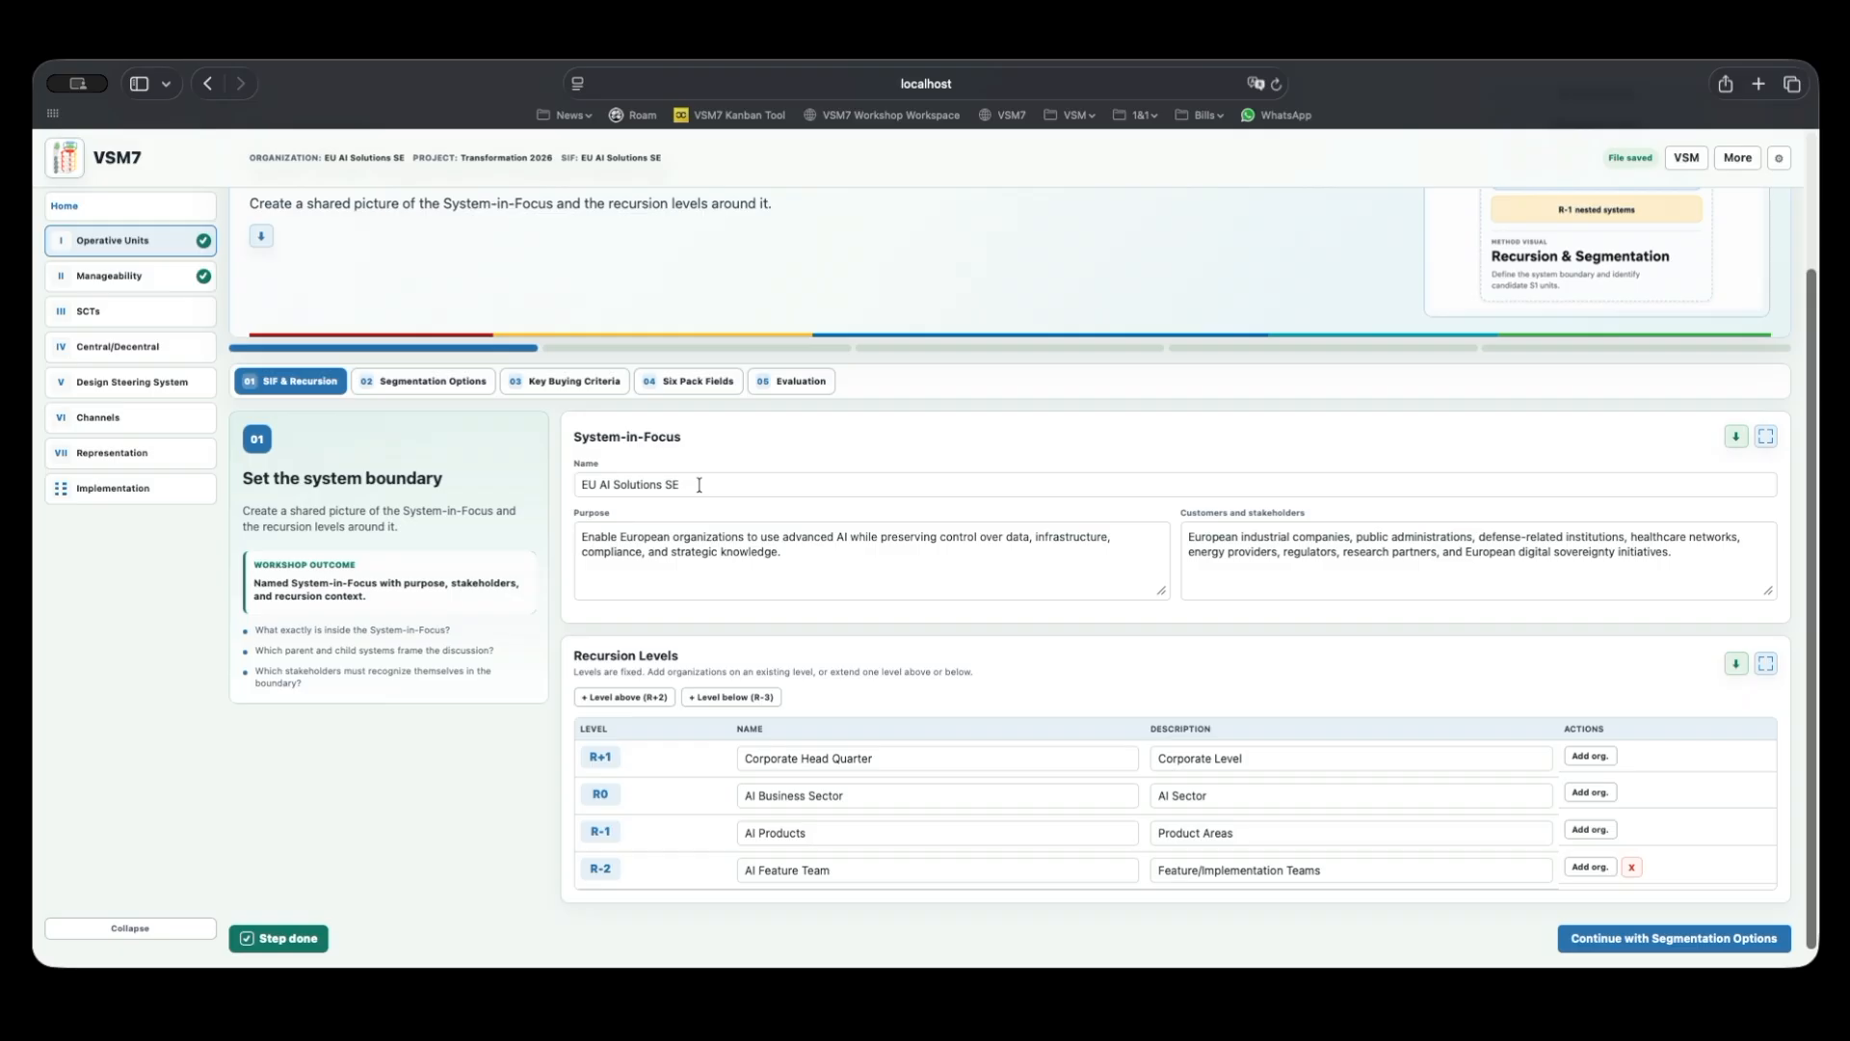
{"action": "left_click_drag", "start_coordinate": [702, 436], "coordinate": [560, 440]}
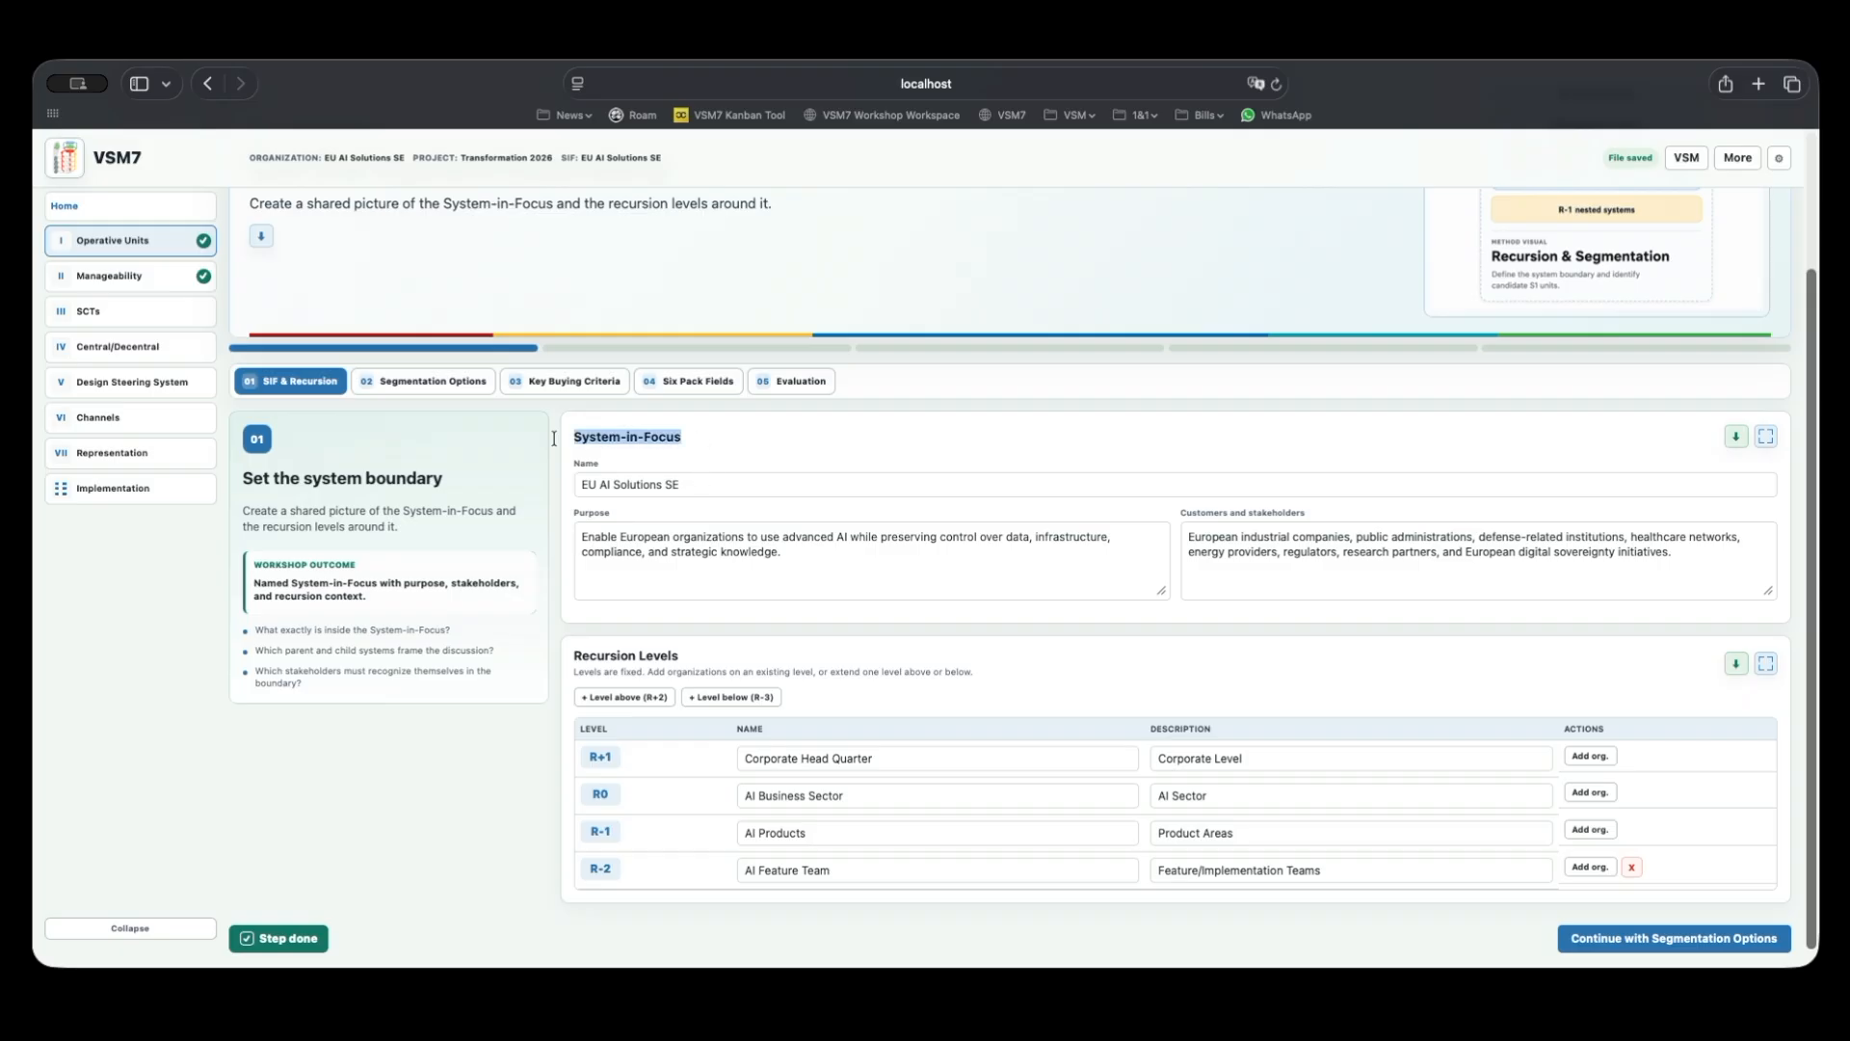
{"action": "left_click", "coordinate": [809, 439]}
{"action": "left_click", "coordinate": [871, 562]}
{"action": "left_click", "coordinate": [1324, 549]}
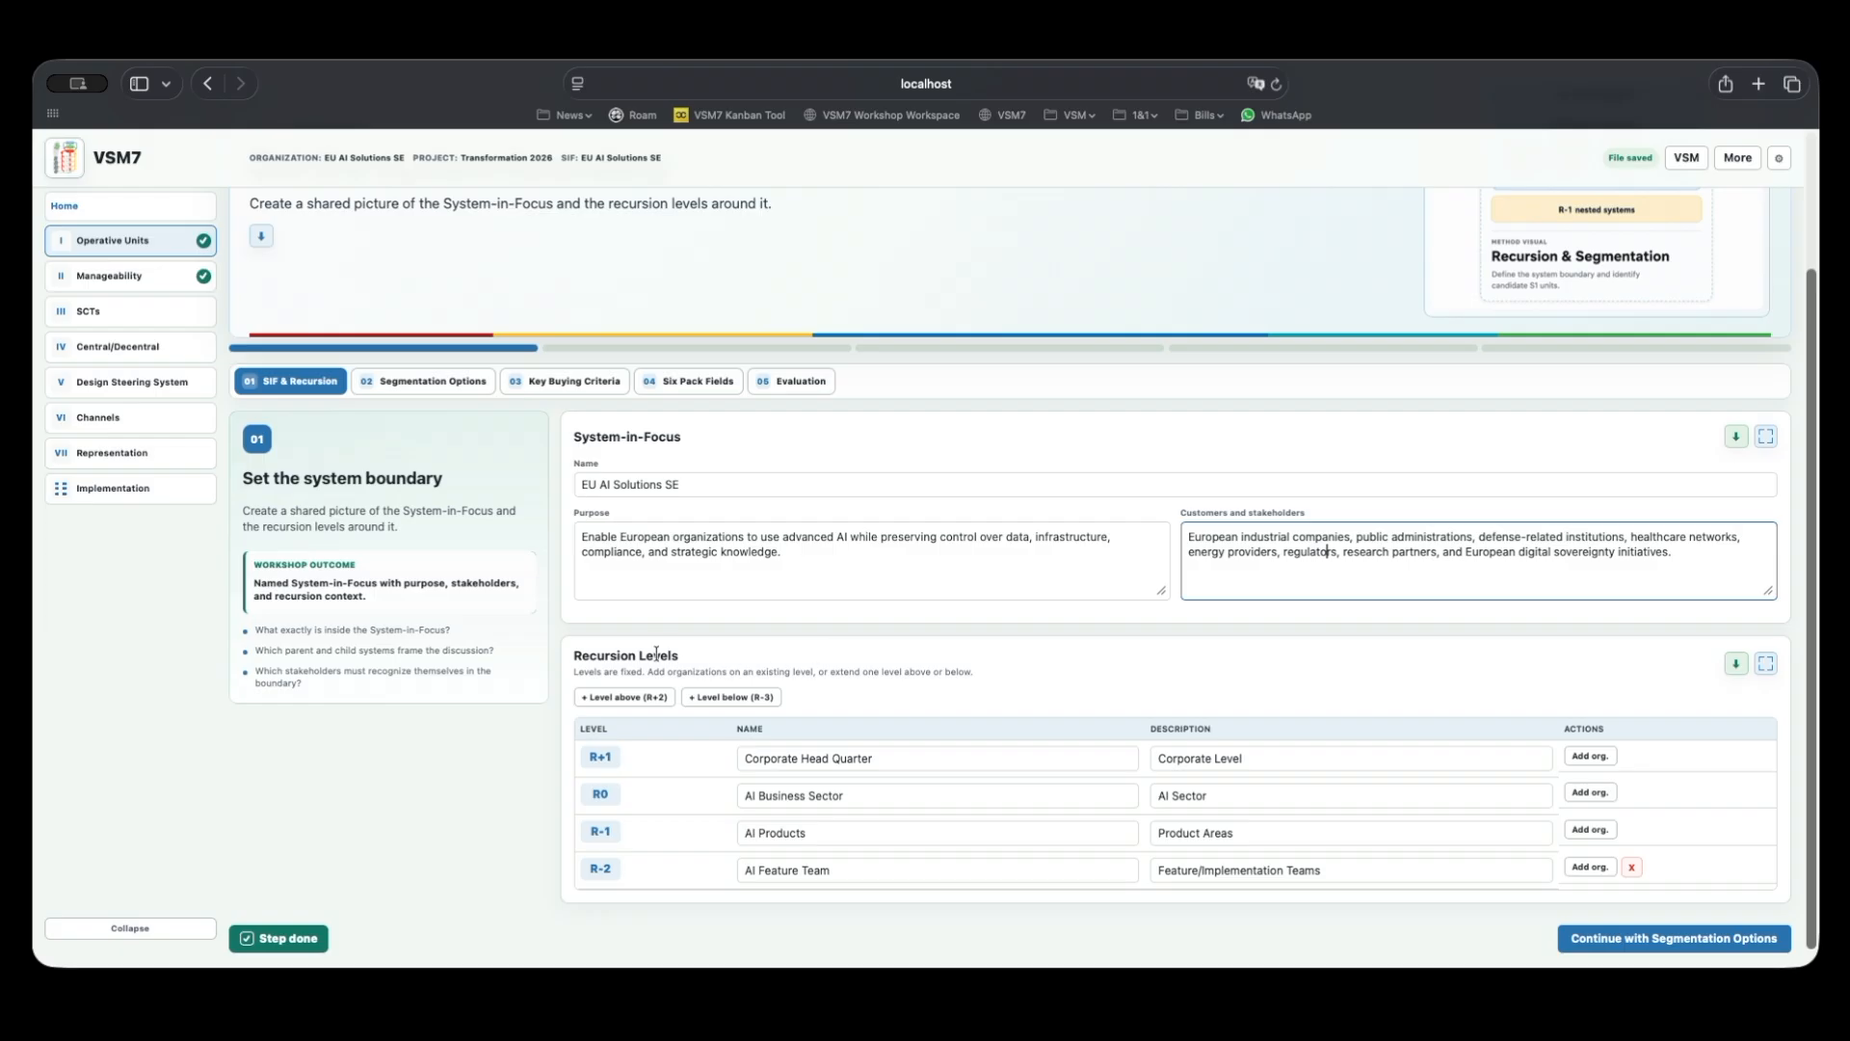
Examine the Recursion Levels table and its organization names from R+1 down to R-2.
{"action": "left_click_drag", "start_coordinate": [576, 655], "coordinate": [697, 659]}
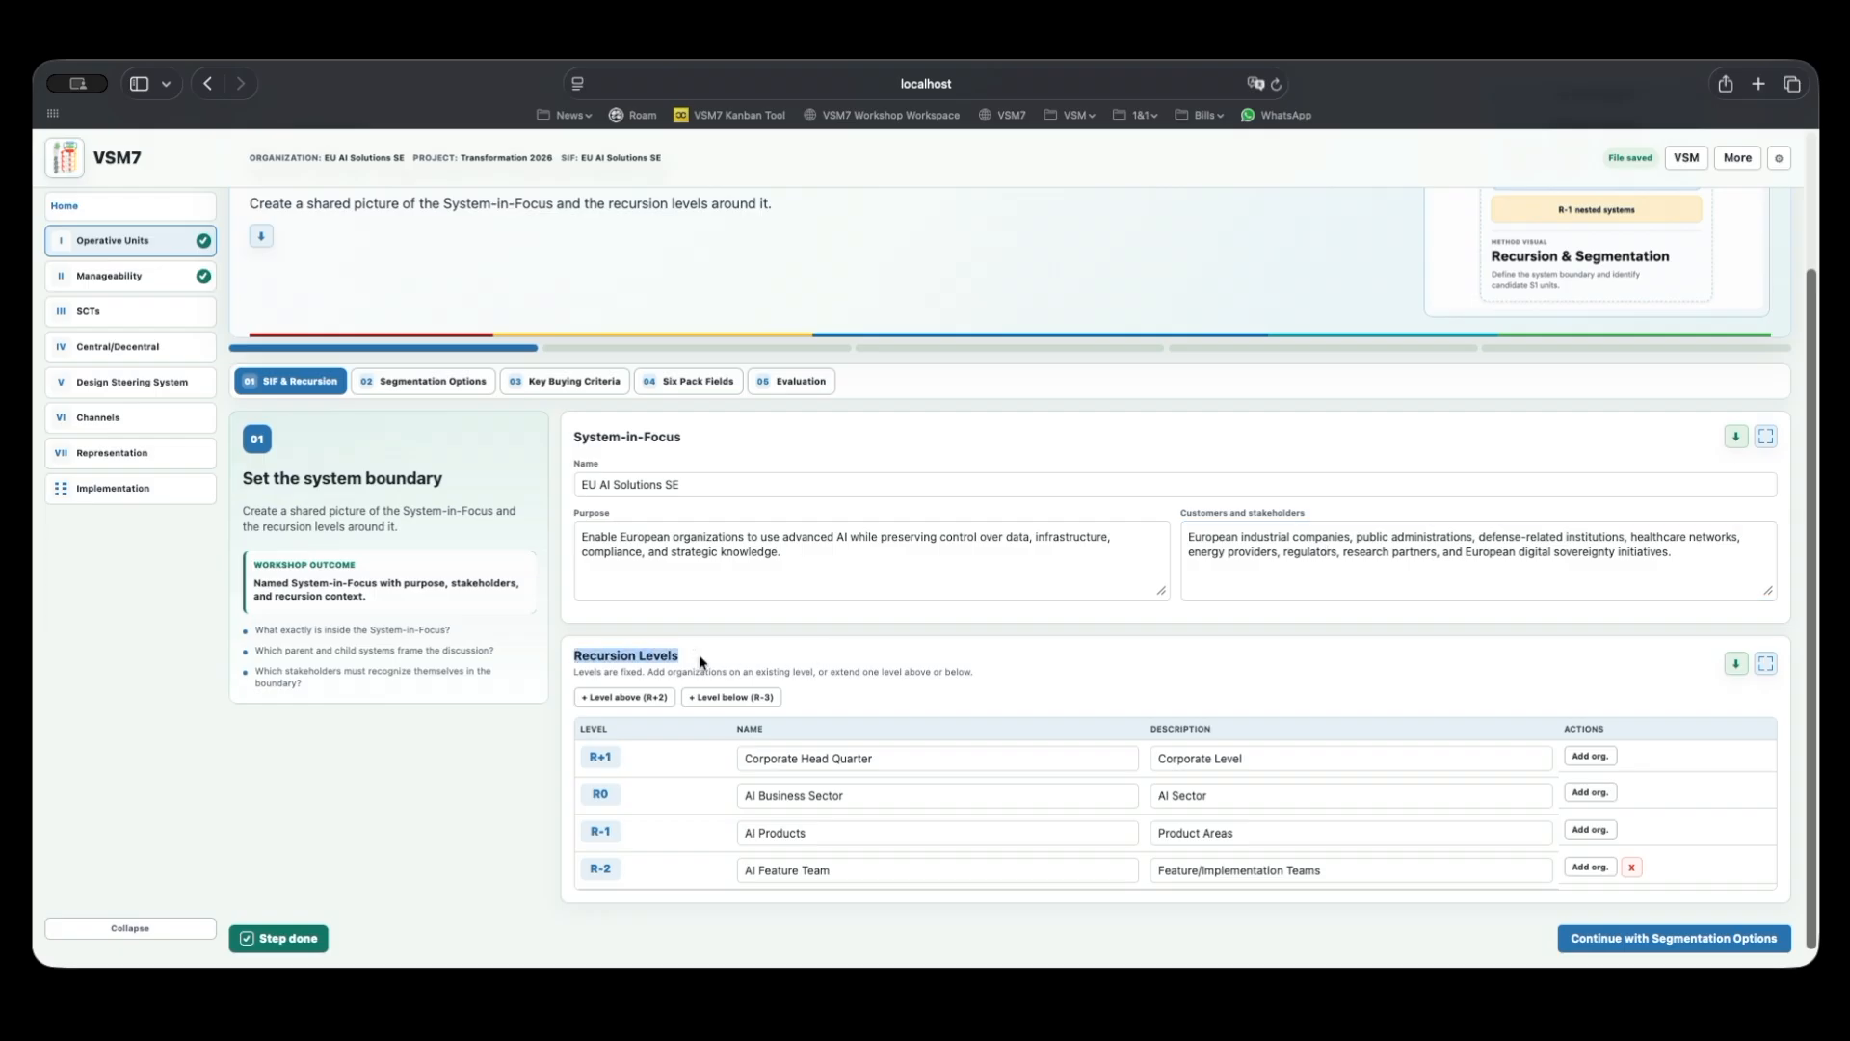
{"action": "left_click", "coordinate": [700, 662]}
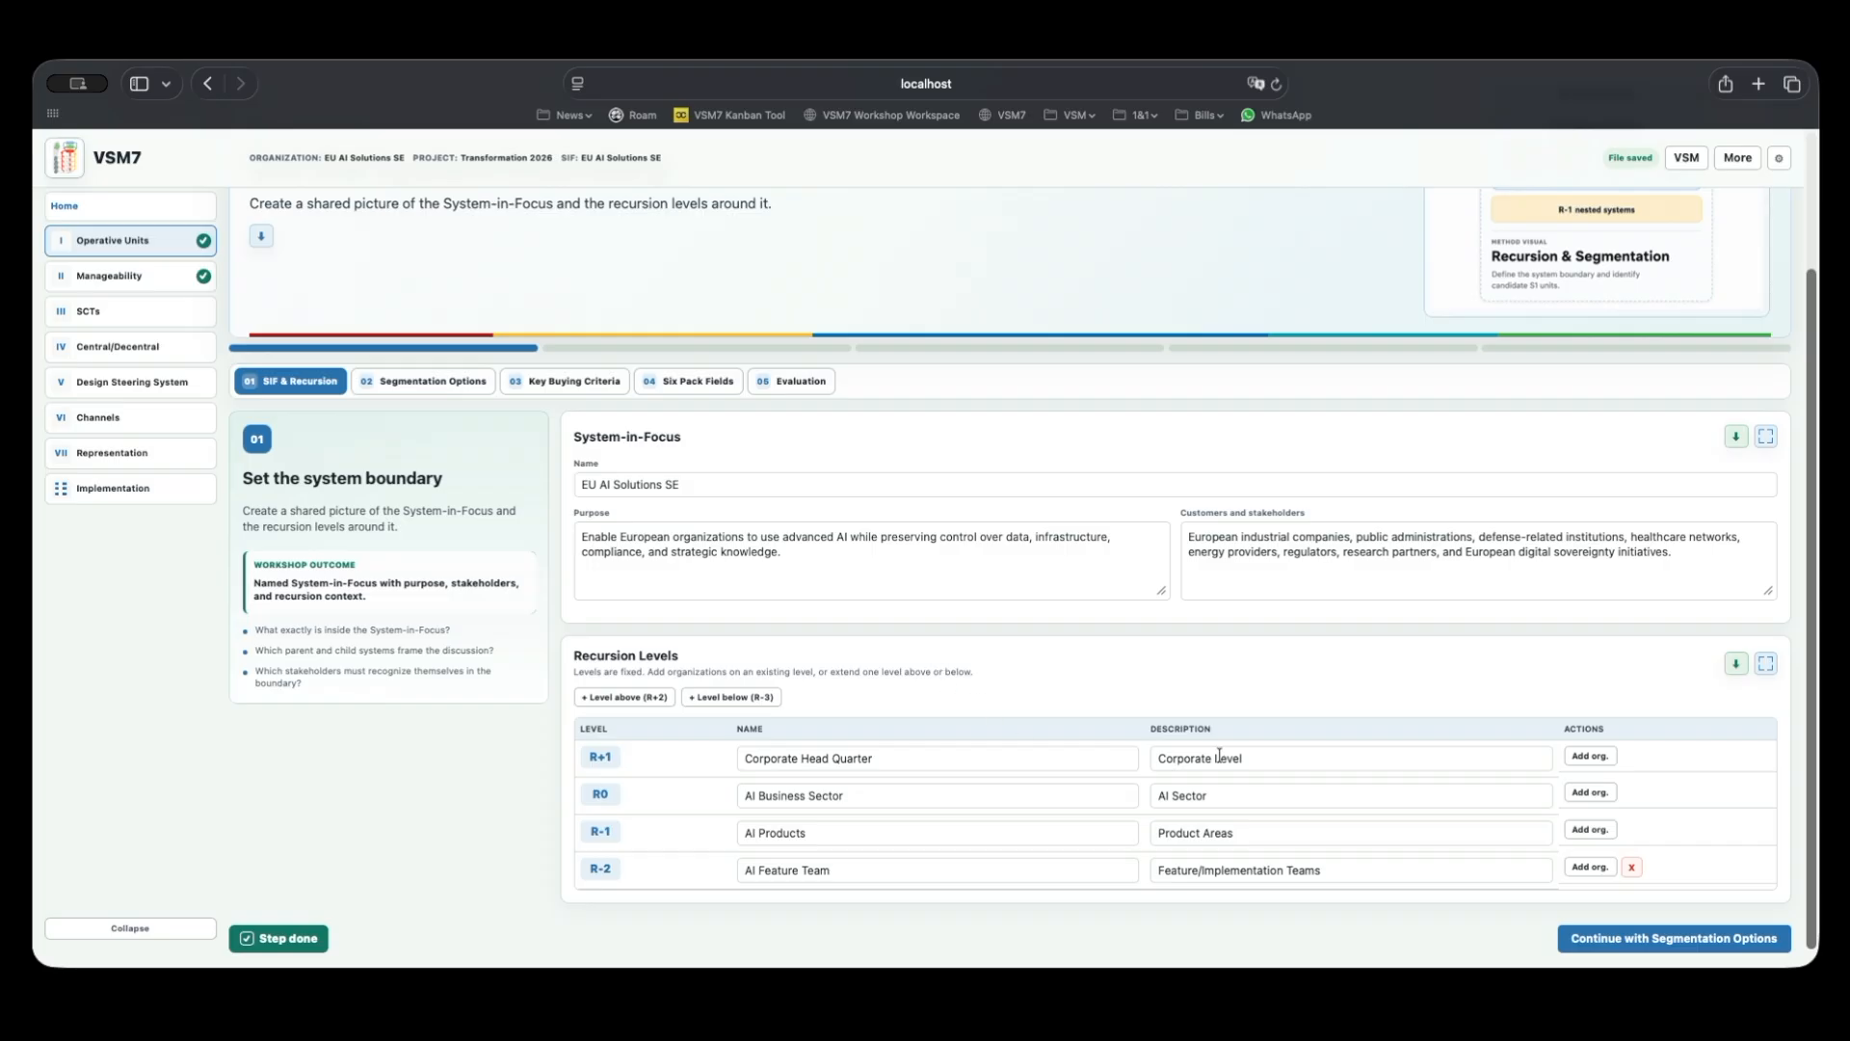
{"action": "scroll", "coordinate": [1220, 754], "scroll_direction": "up", "scroll_amount": 1}
{"action": "scroll", "coordinate": [1238, 760], "scroll_direction": "down", "scroll_amount": 1}
{"action": "triple_click", "coordinate": [907, 798]}
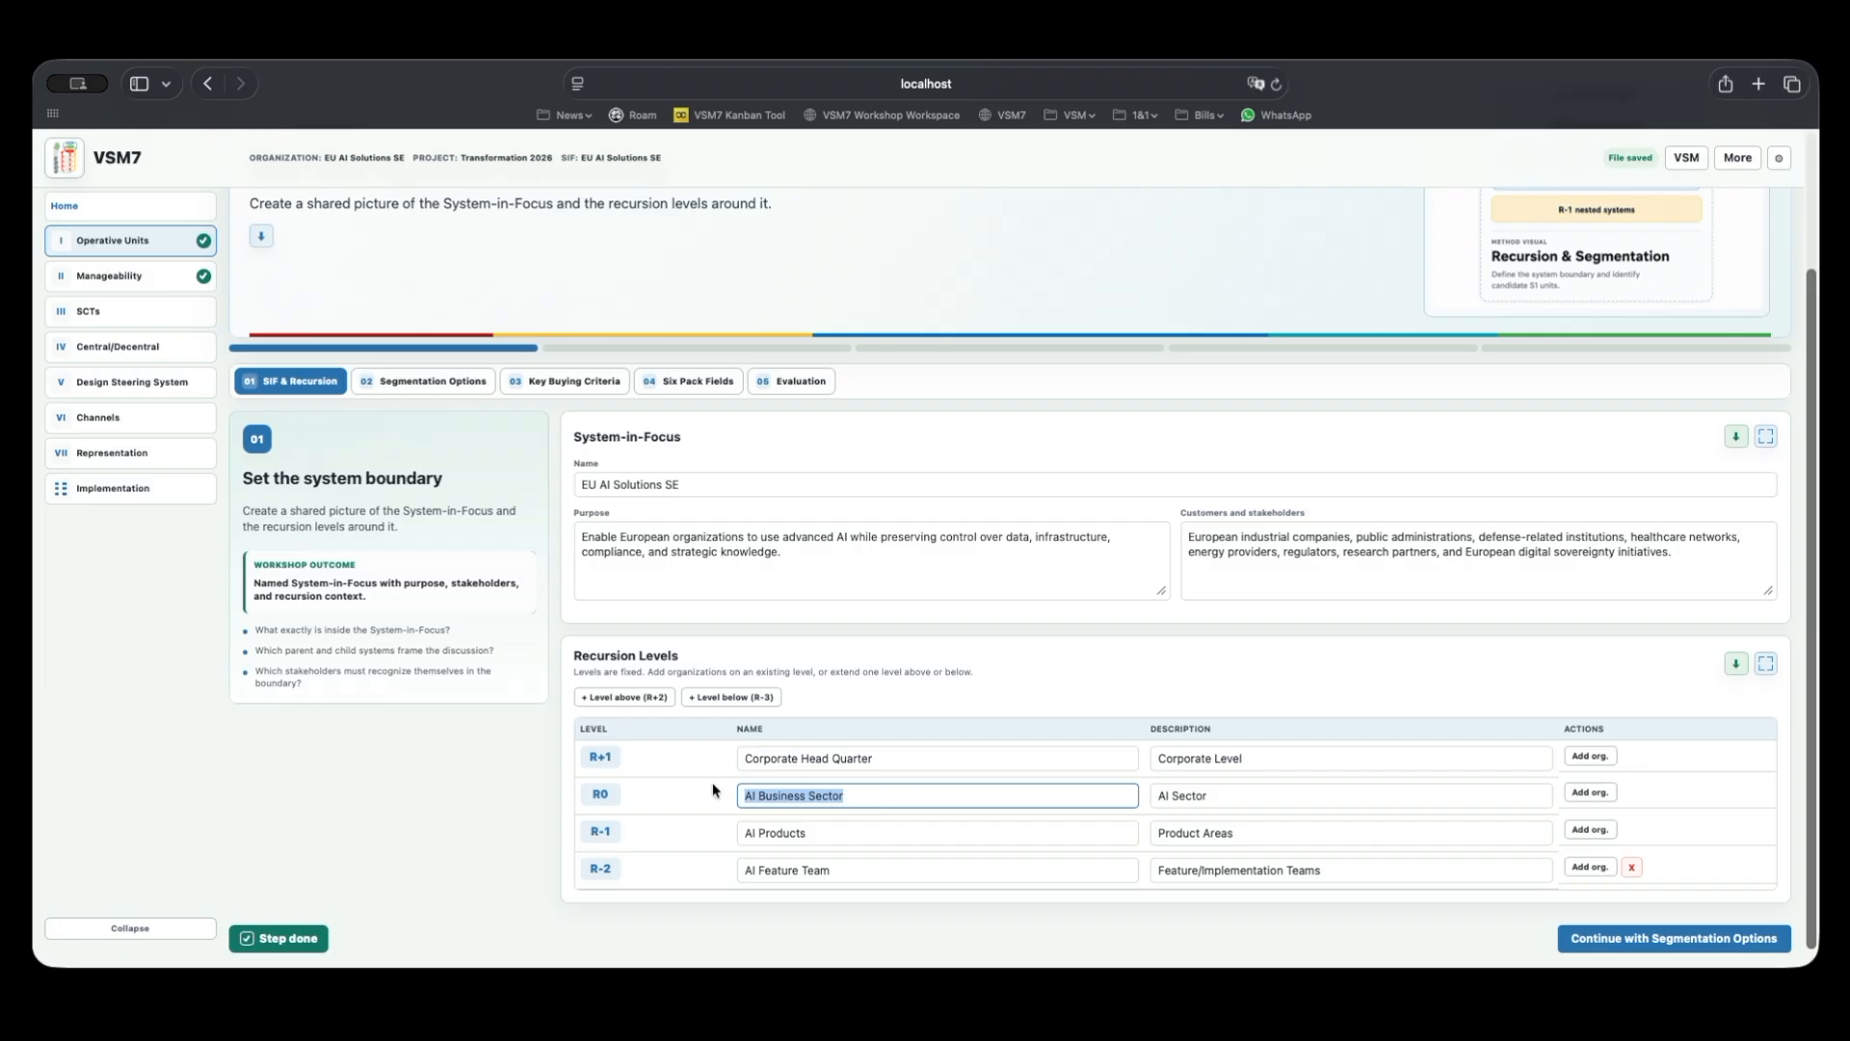
{"action": "triple_click", "coordinate": [739, 757]}
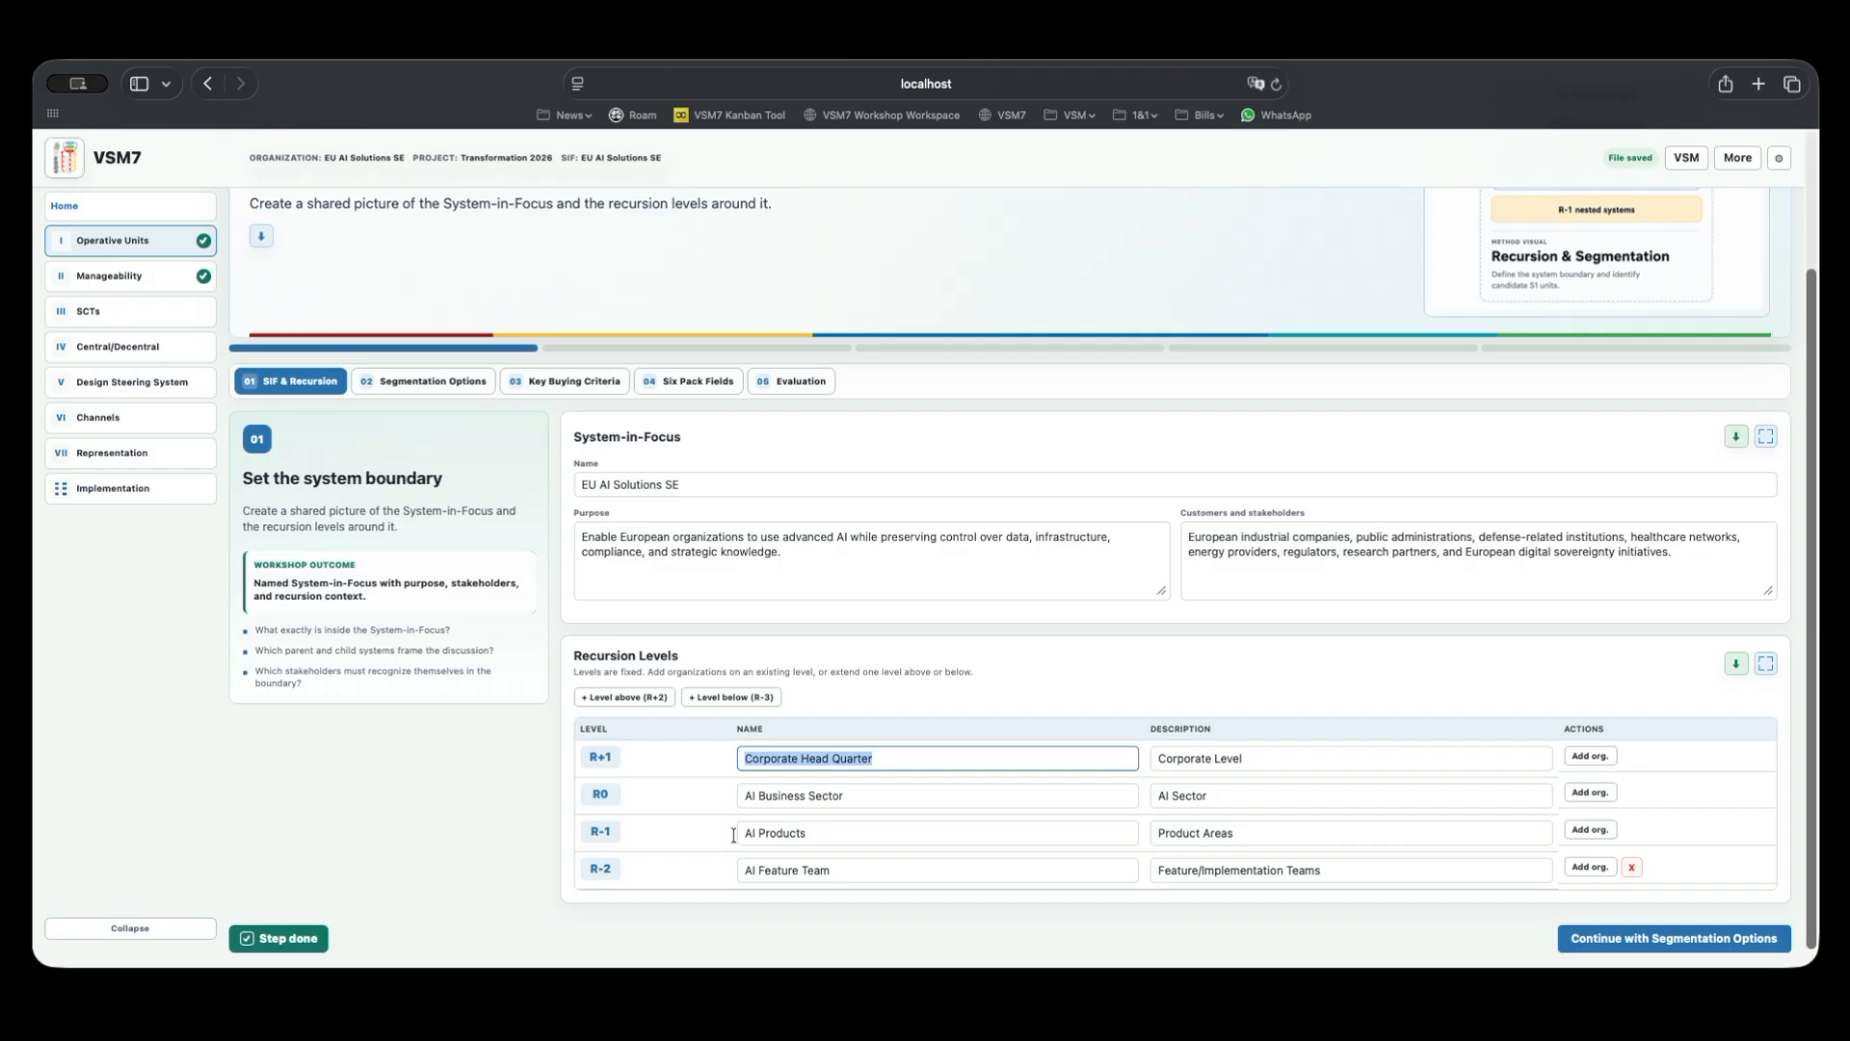
{"action": "triple_click", "coordinate": [854, 797]}
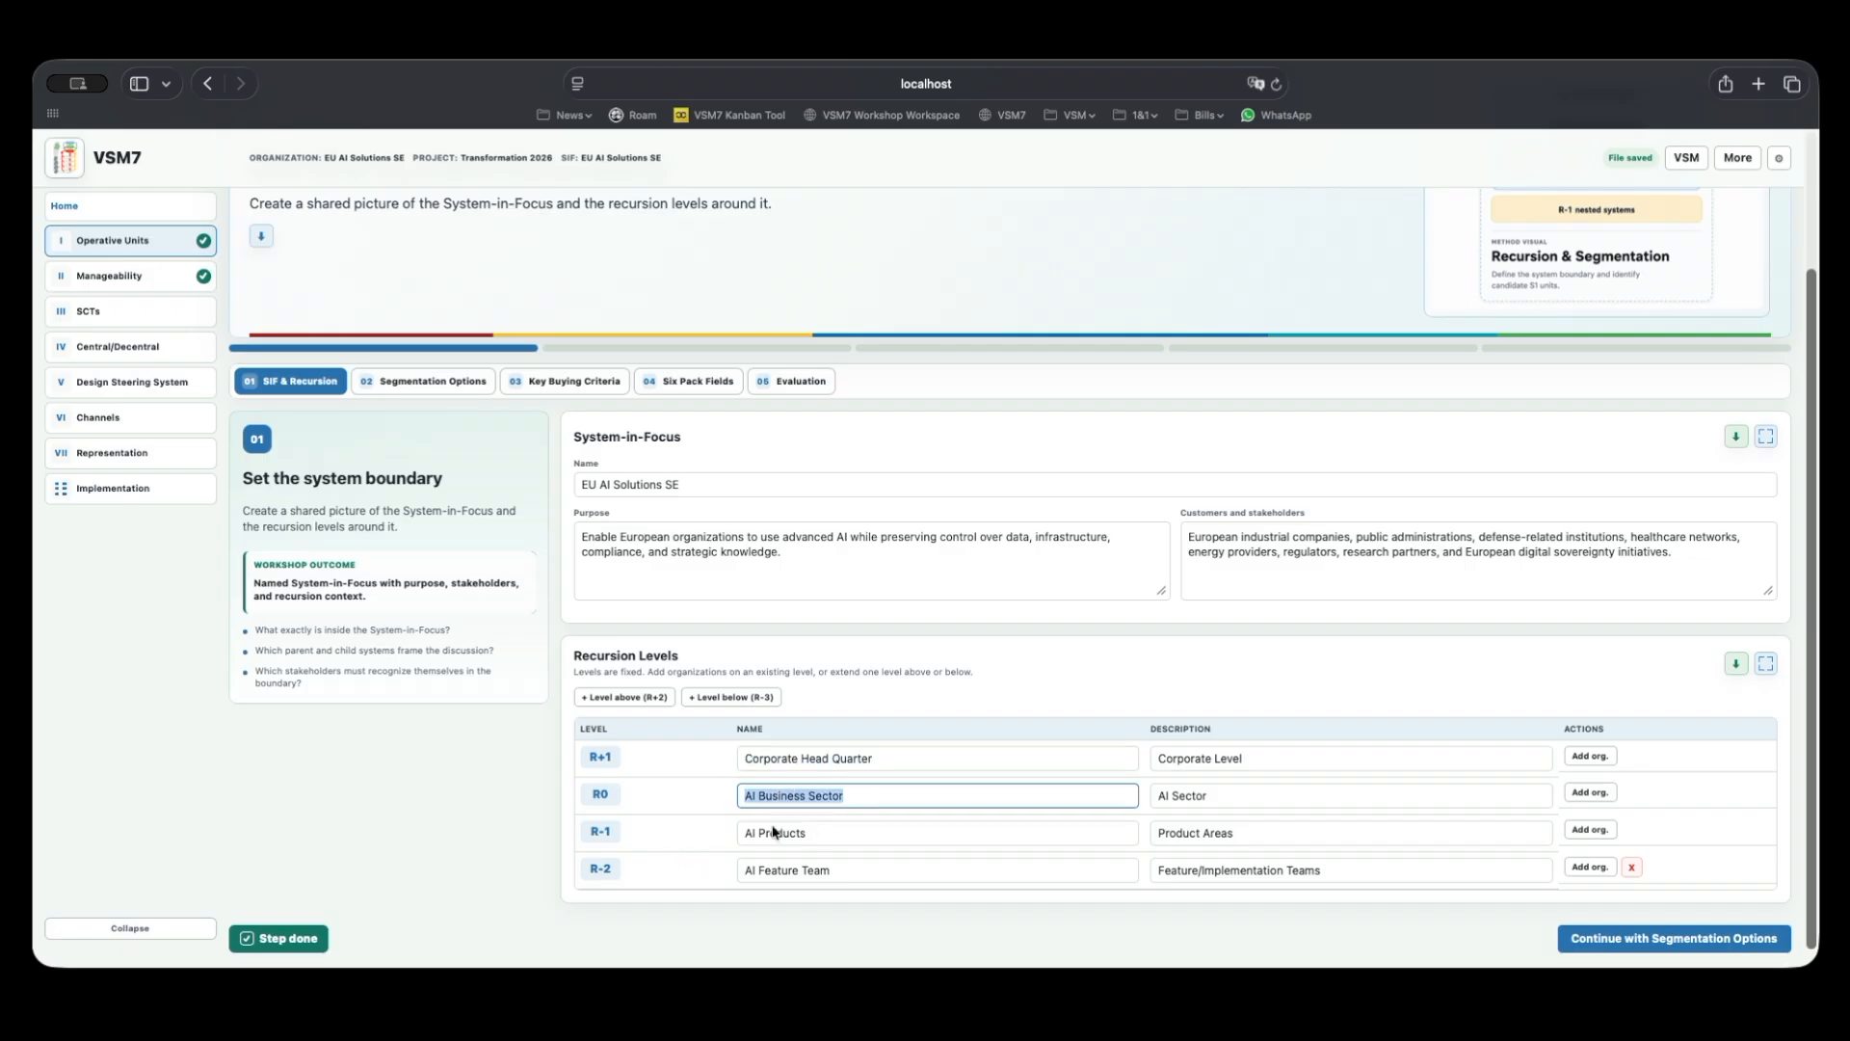
{"action": "left_click_drag", "start_coordinate": [812, 834], "coordinate": [708, 830]}
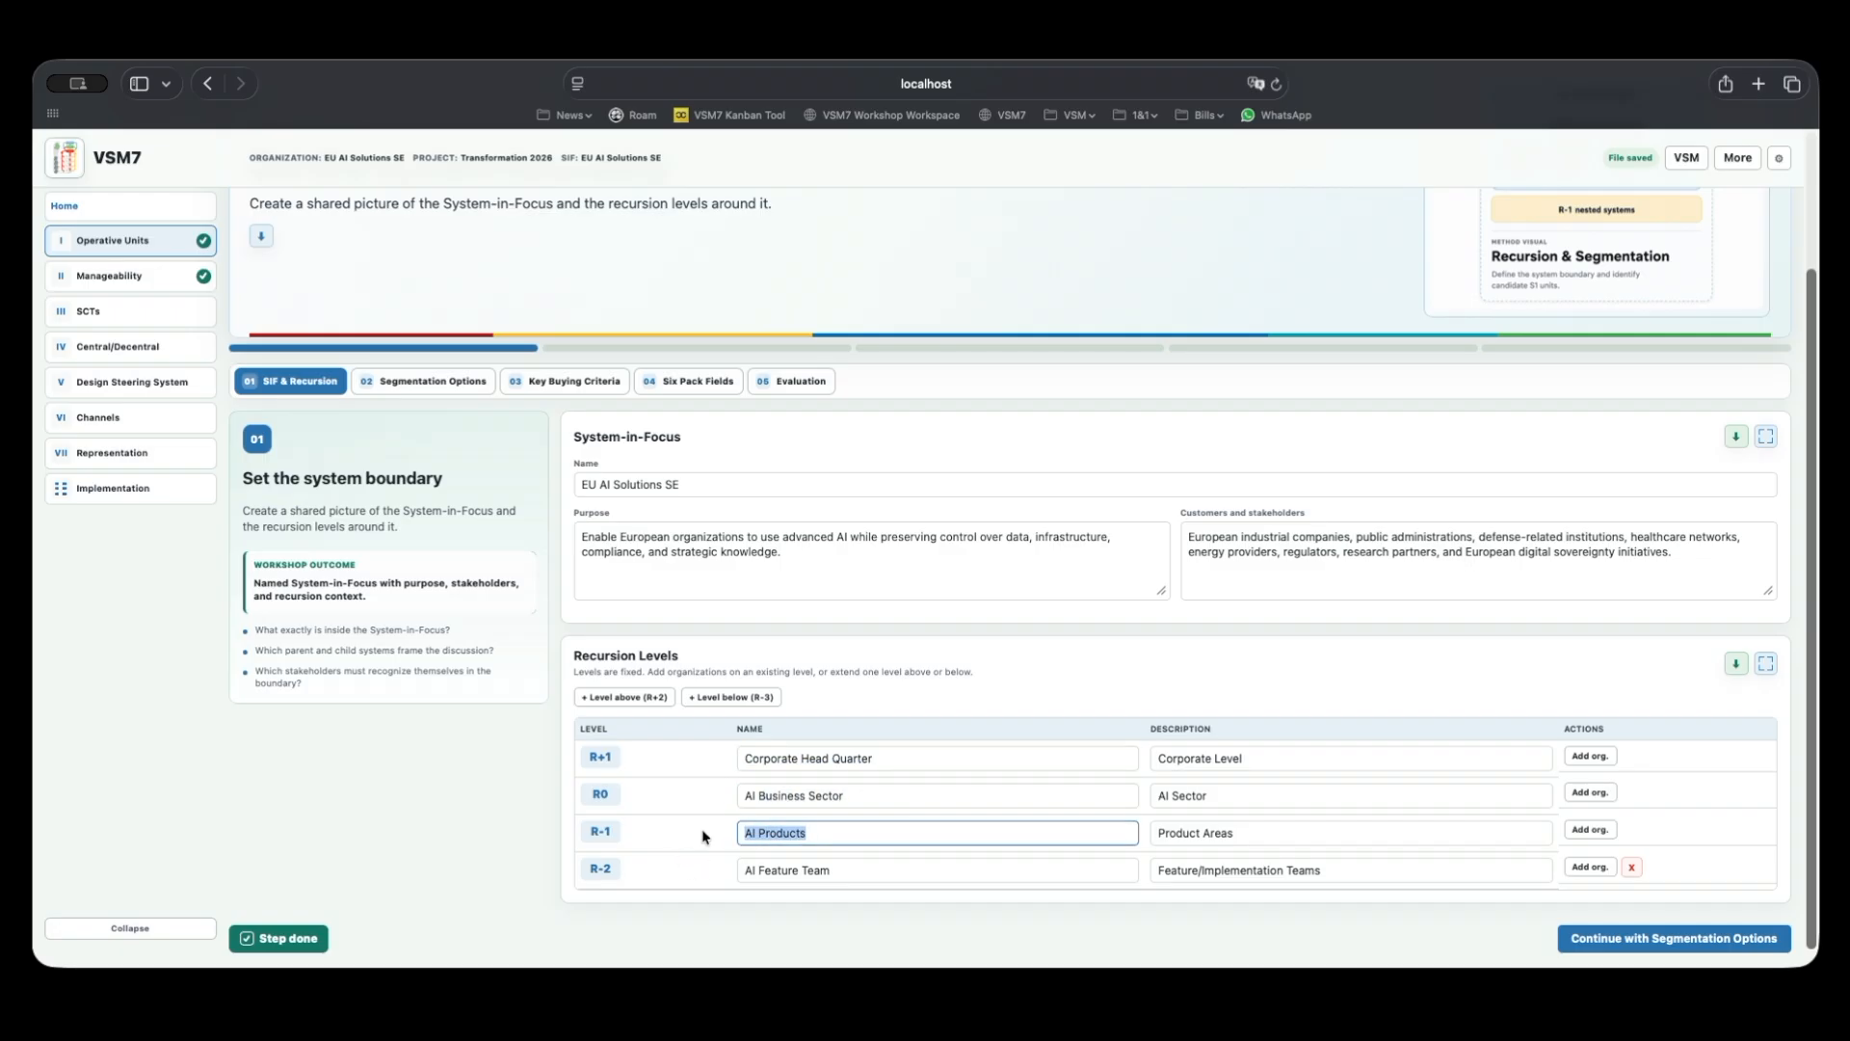
{"action": "left_click_drag", "start_coordinate": [848, 870], "coordinate": [727, 871]}
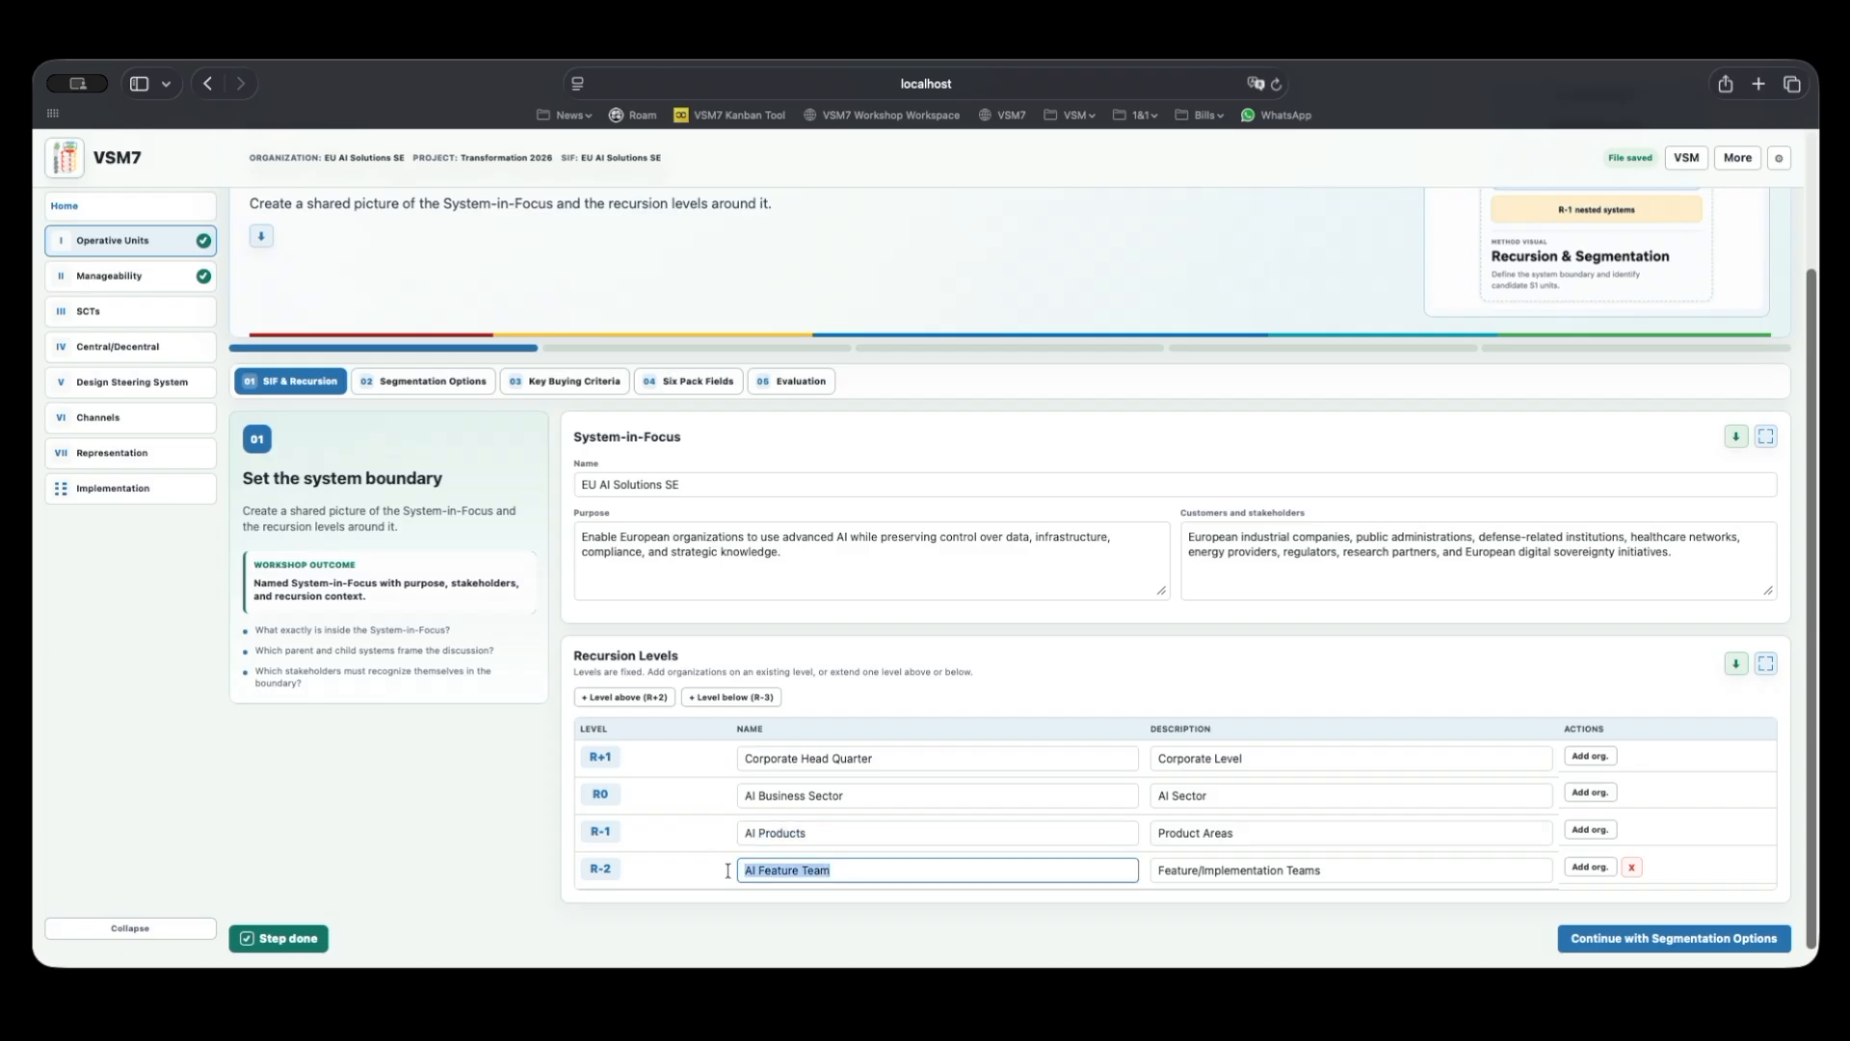
{"action": "left_click", "coordinate": [699, 872]}
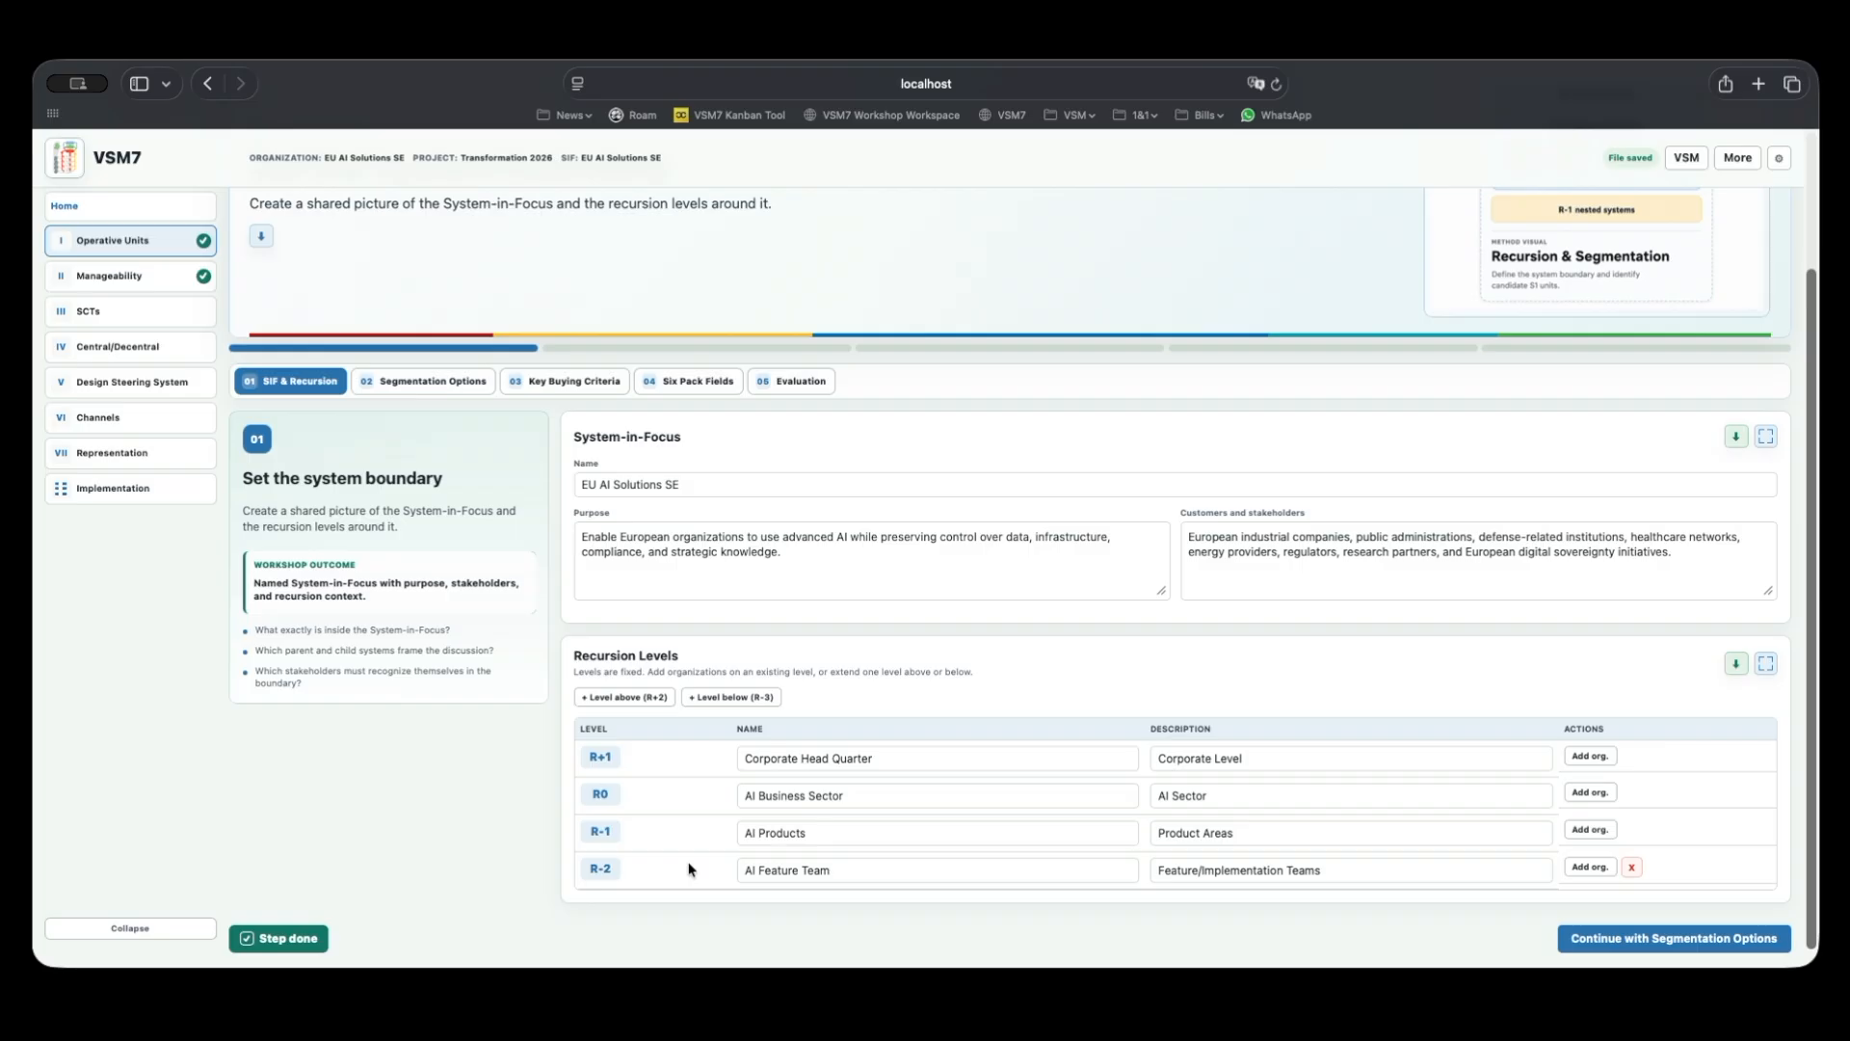
Add another organization at recursion level R0 with the name "Another Sector" and the description "Another Sector".
{"action": "double_click", "coordinate": [602, 794]}
{"action": "left_click", "coordinate": [1594, 794]}
{"action": "left_click", "coordinate": [792, 829]}
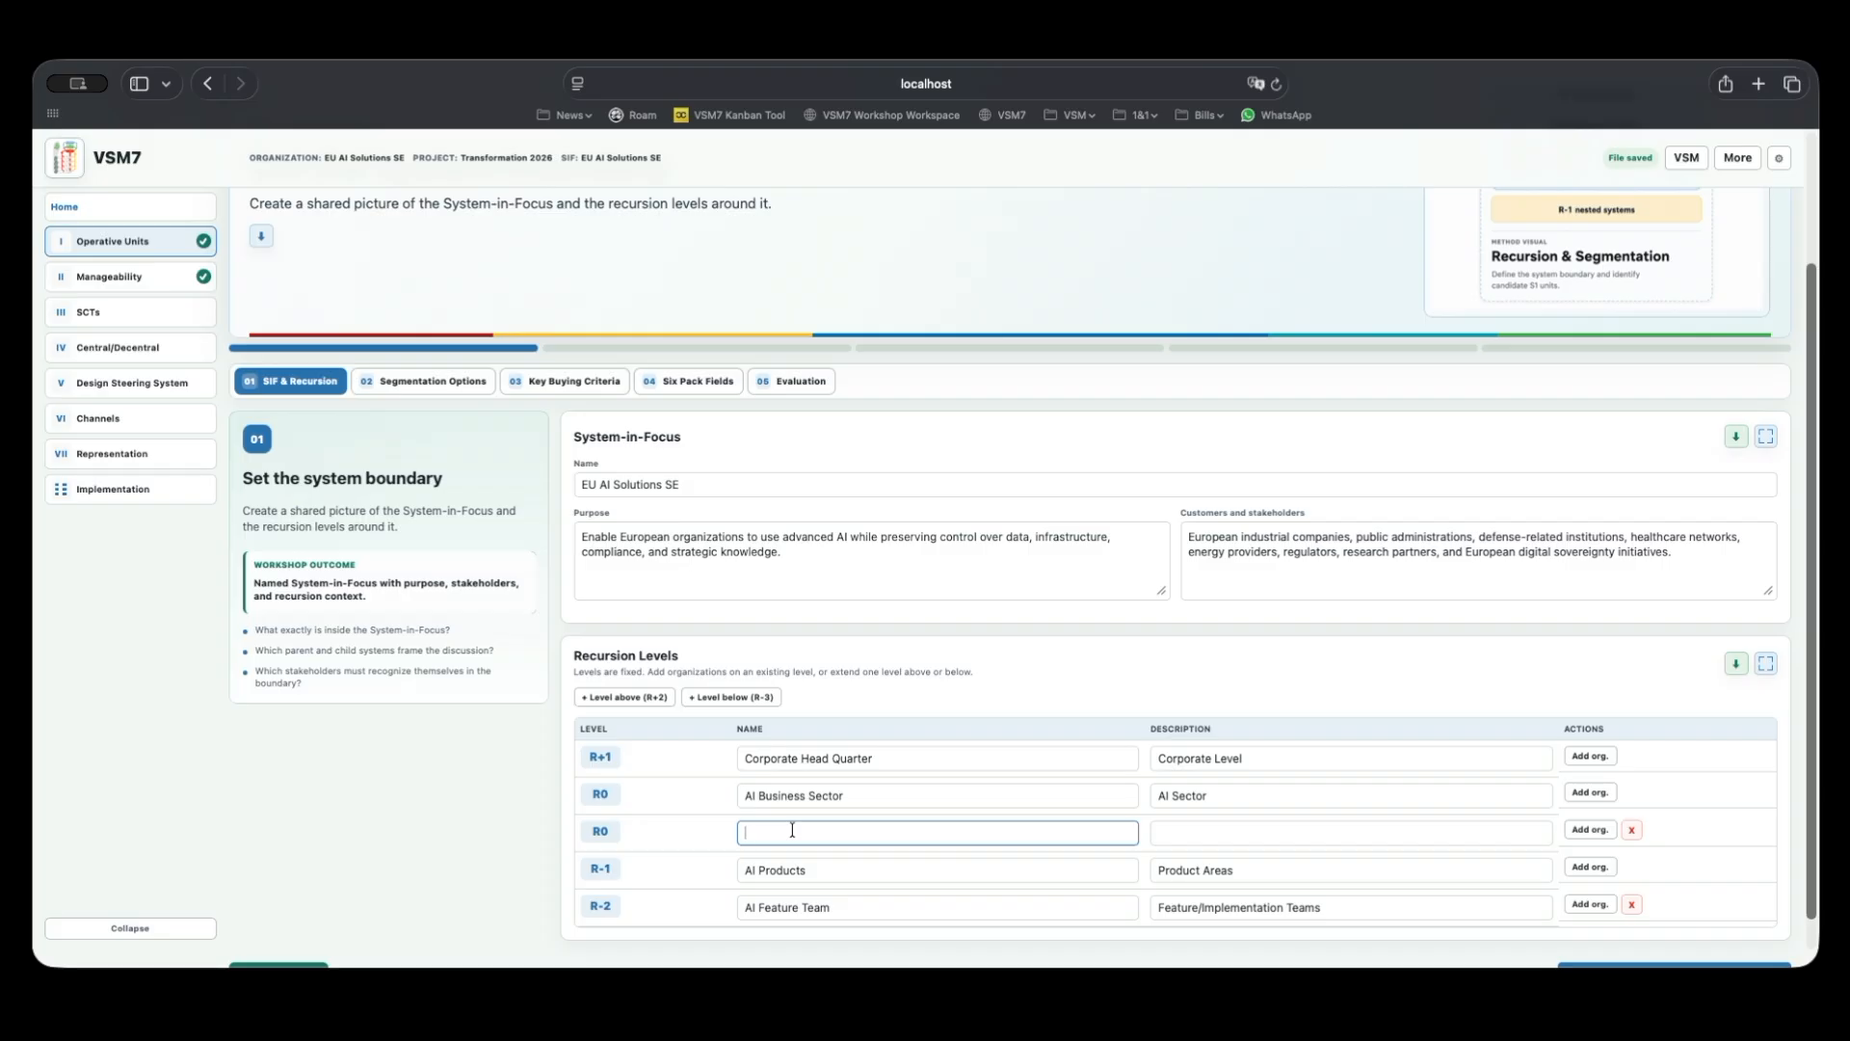
{"action": "type", "text": "Another Sector"}
{"action": "left_click", "coordinate": [1191, 841]}
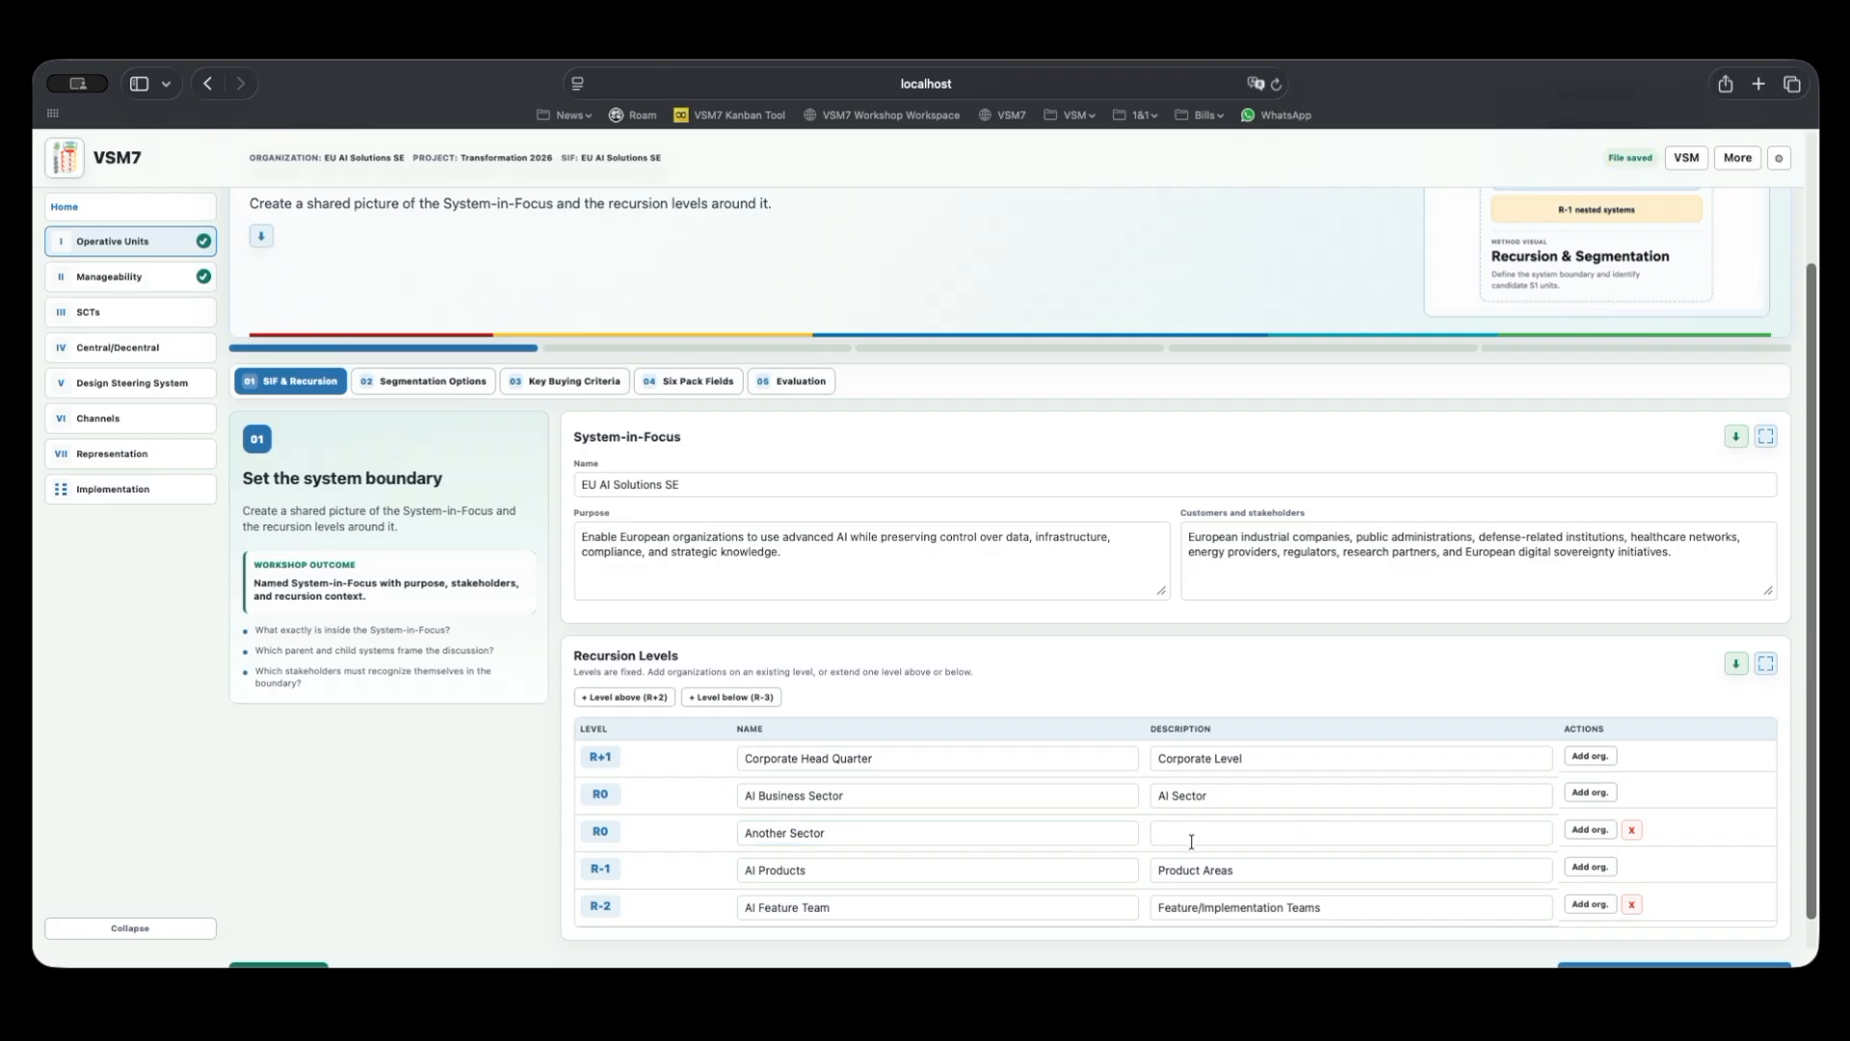
{"action": "left_click", "coordinate": [1191, 841]}
{"action": "type", "text": "Anot"}
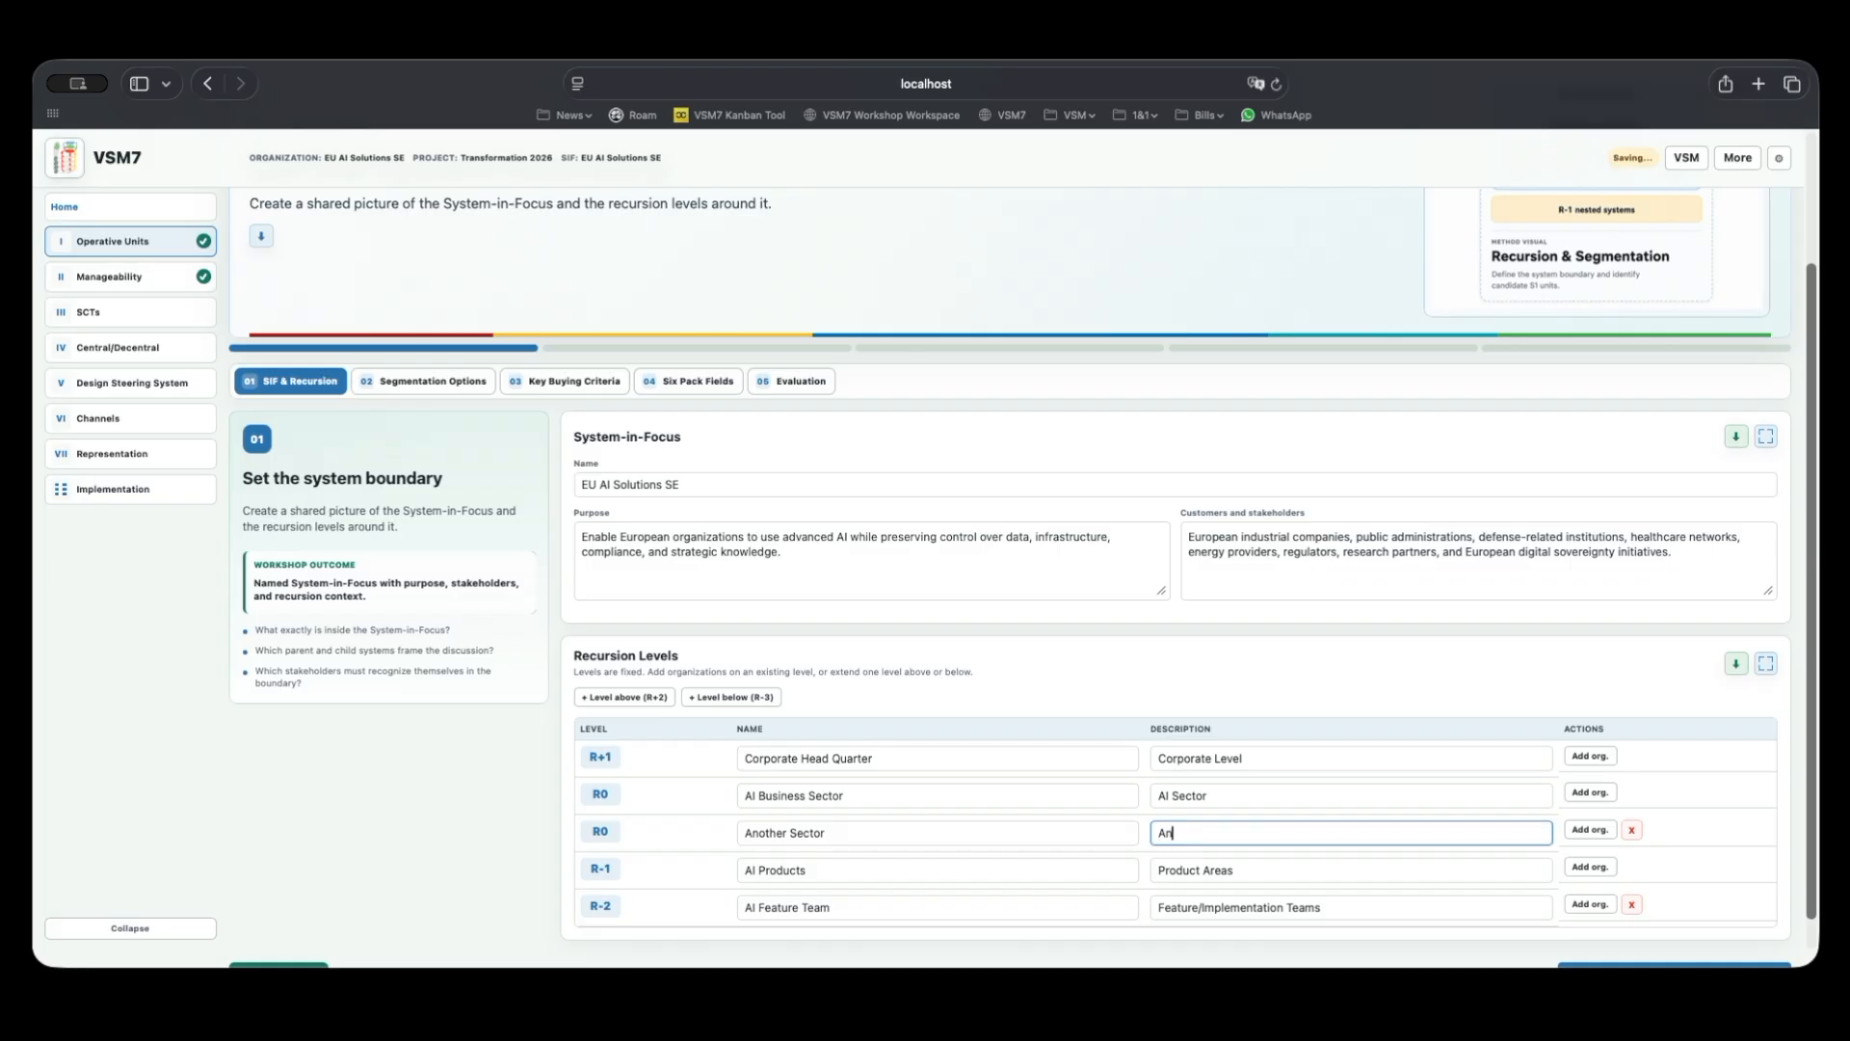
{"action": "key", "text": "BackSpace"}
{"action": "key", "text": "BackSpace"}
{"action": "type", "text": "other Sector"}
{"action": "left_click", "coordinate": [1312, 869]}
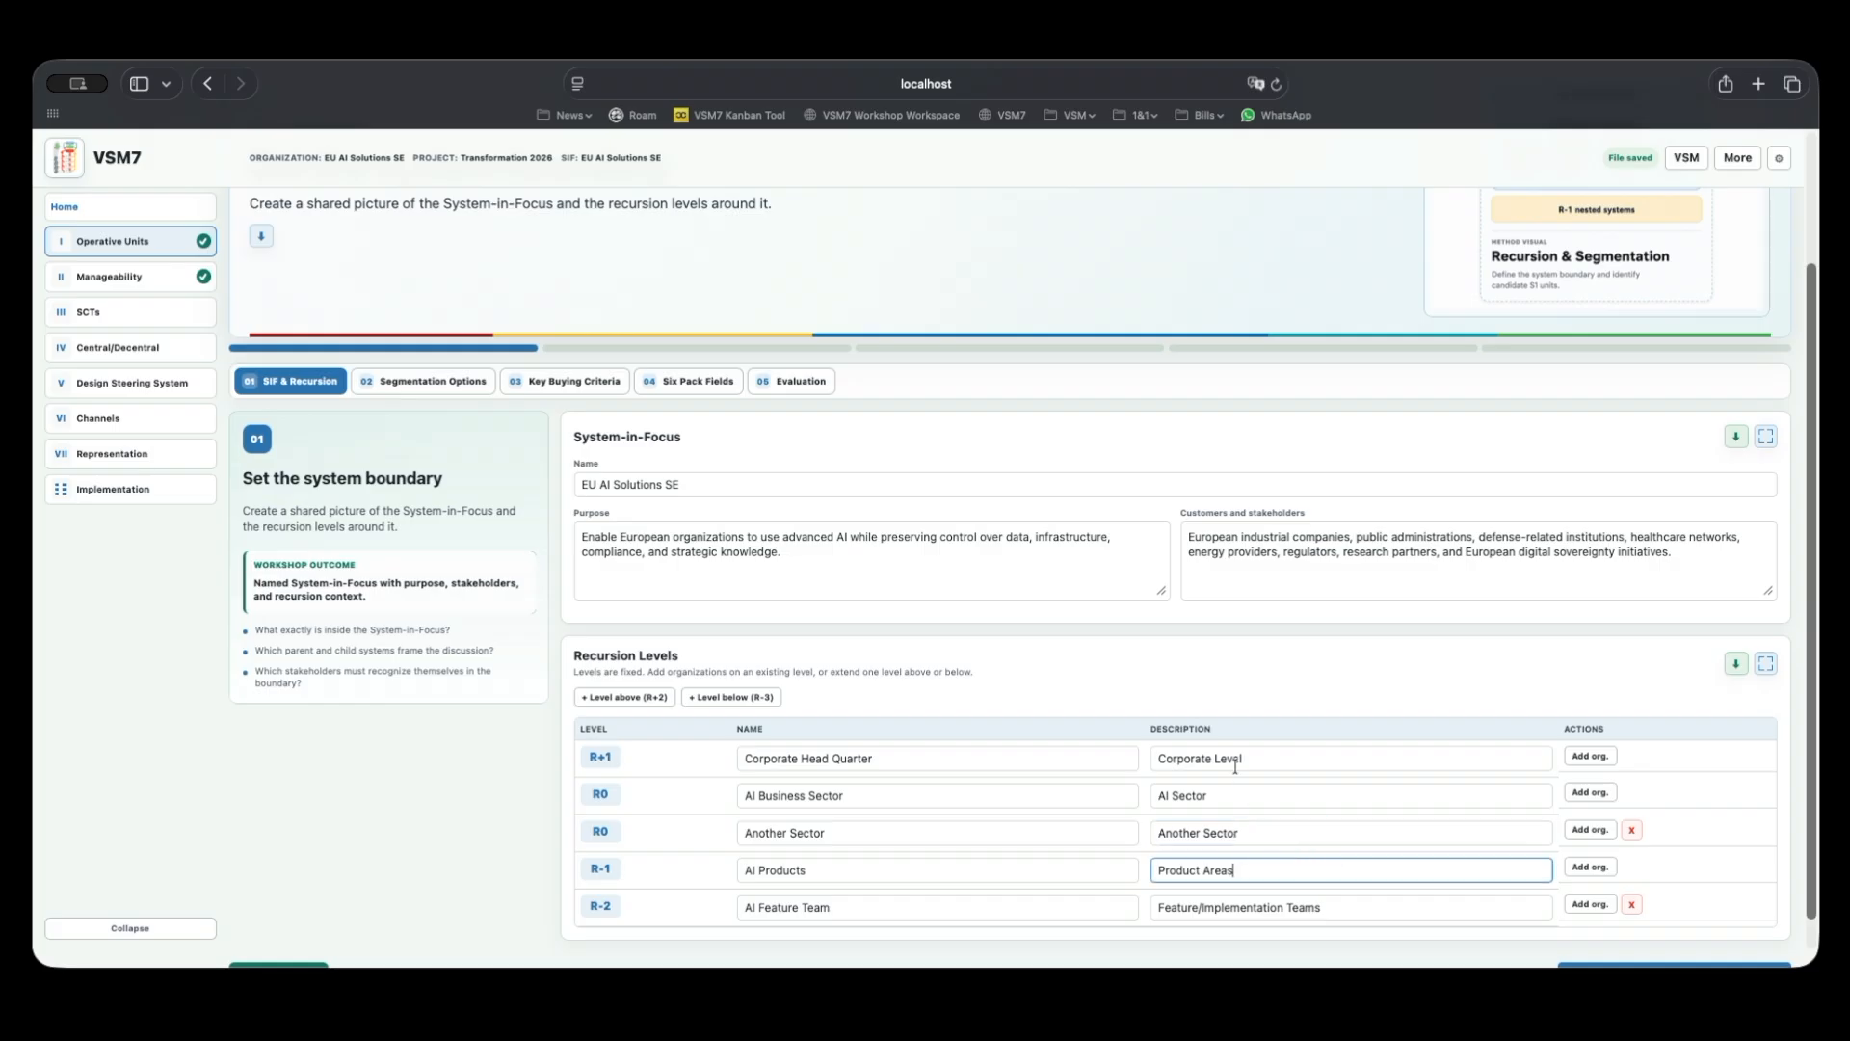
Open Segmentation Options and review the Regional, Functional and Product candidates.
{"action": "scroll", "coordinate": [1245, 872], "scroll_direction": "down", "scroll_amount": 1}
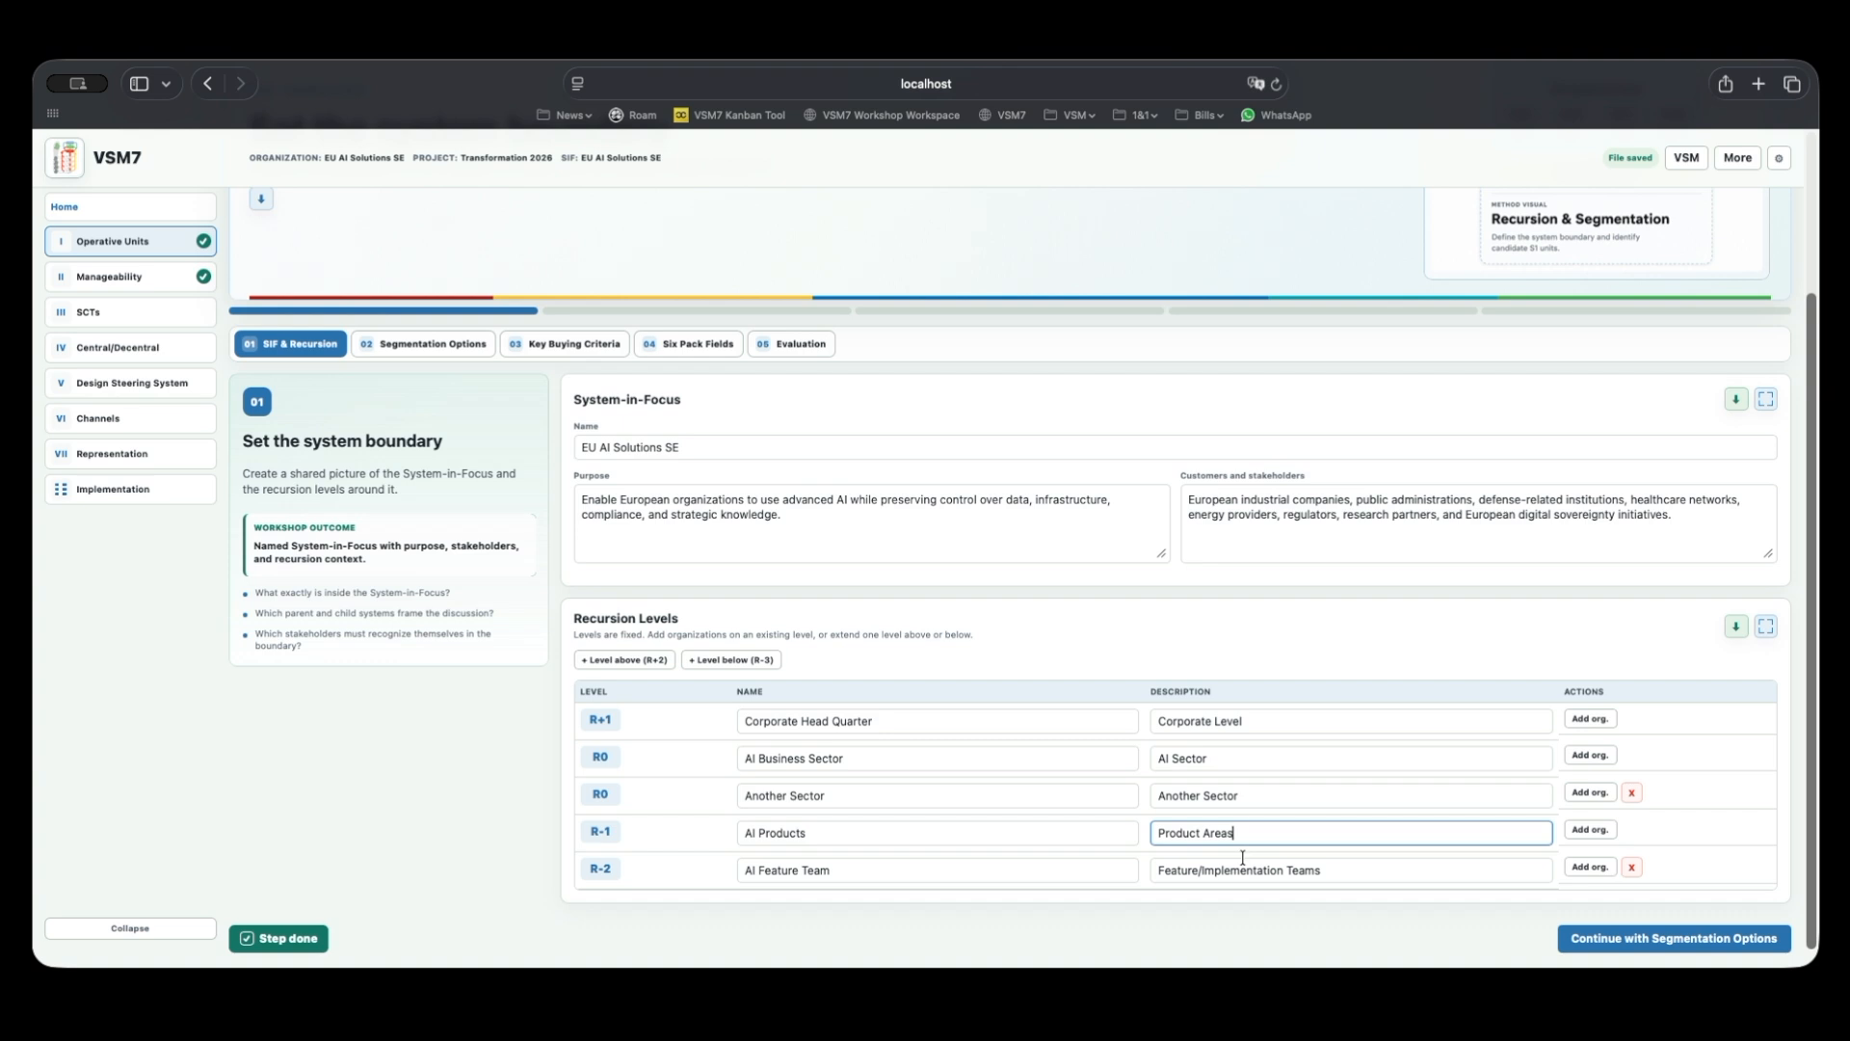
{"action": "scroll", "coordinate": [1242, 857], "scroll_direction": "up", "scroll_amount": 4}
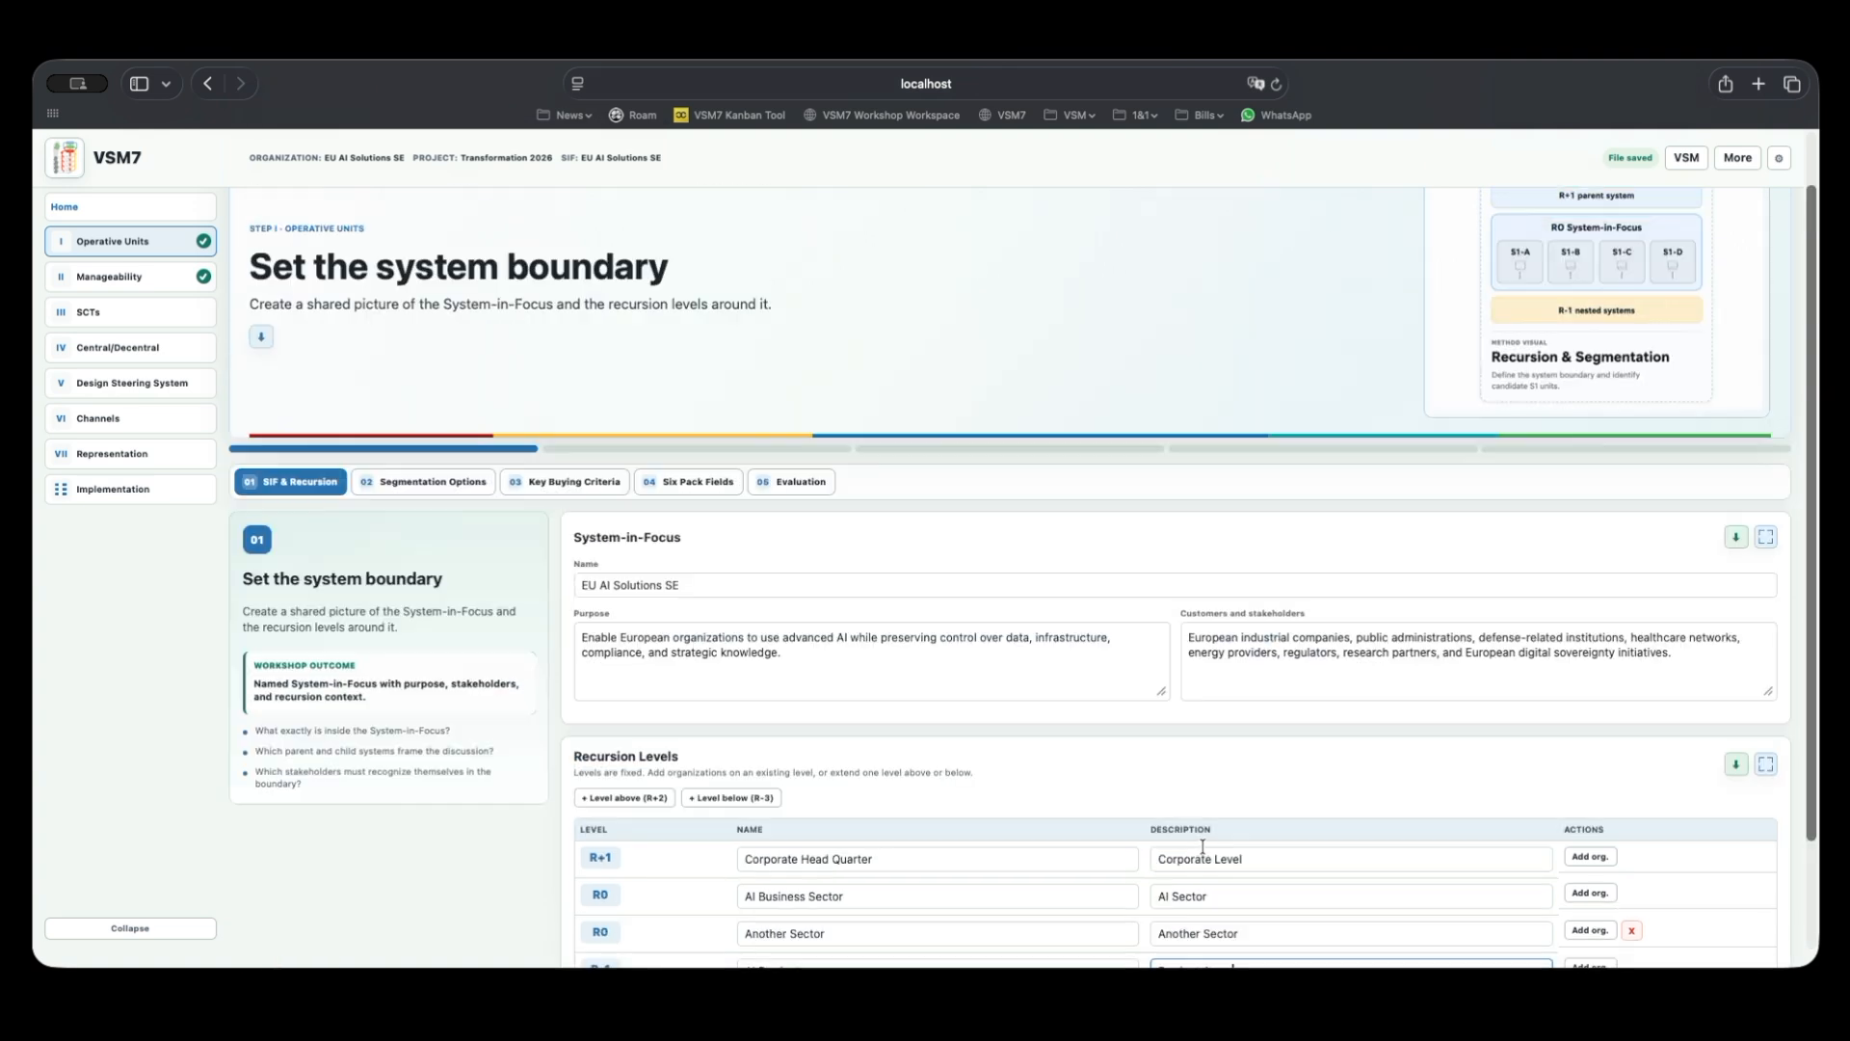
{"action": "left_click", "coordinate": [416, 484]}
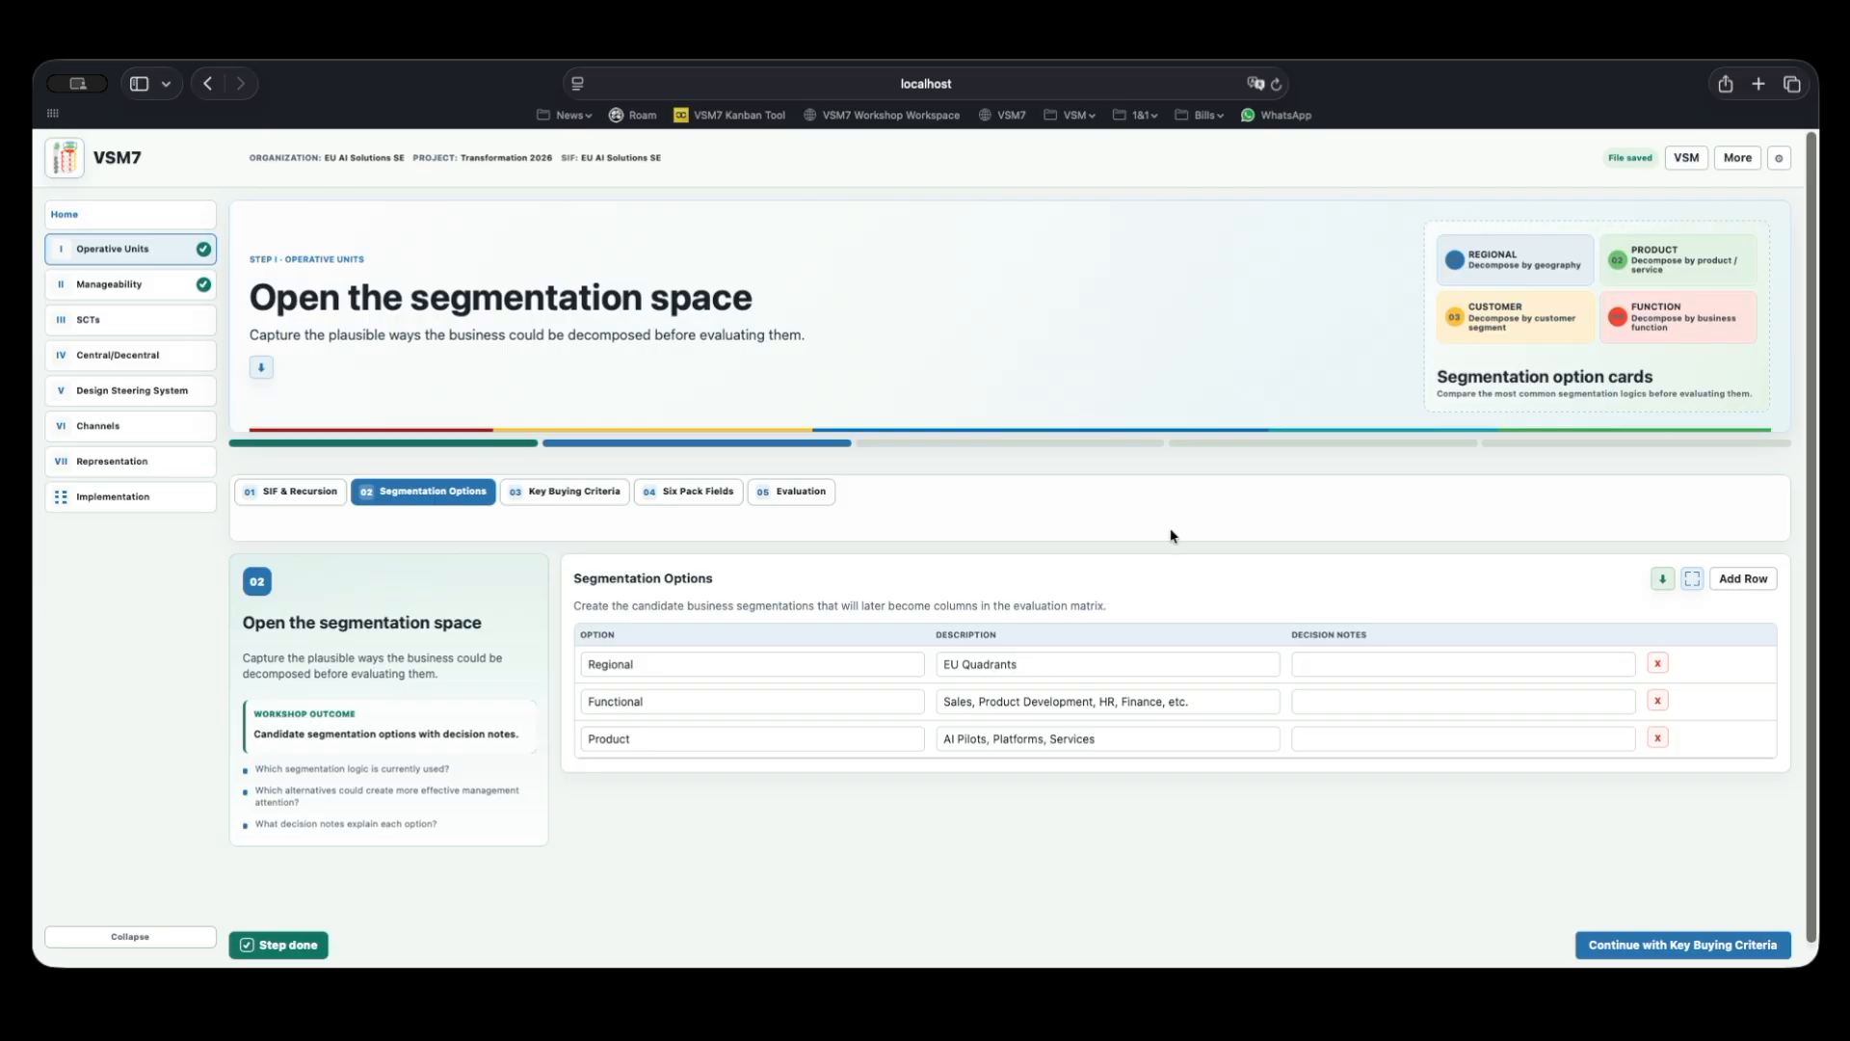
{"action": "scroll", "coordinate": [1173, 536], "scroll_direction": "down", "scroll_amount": 1}
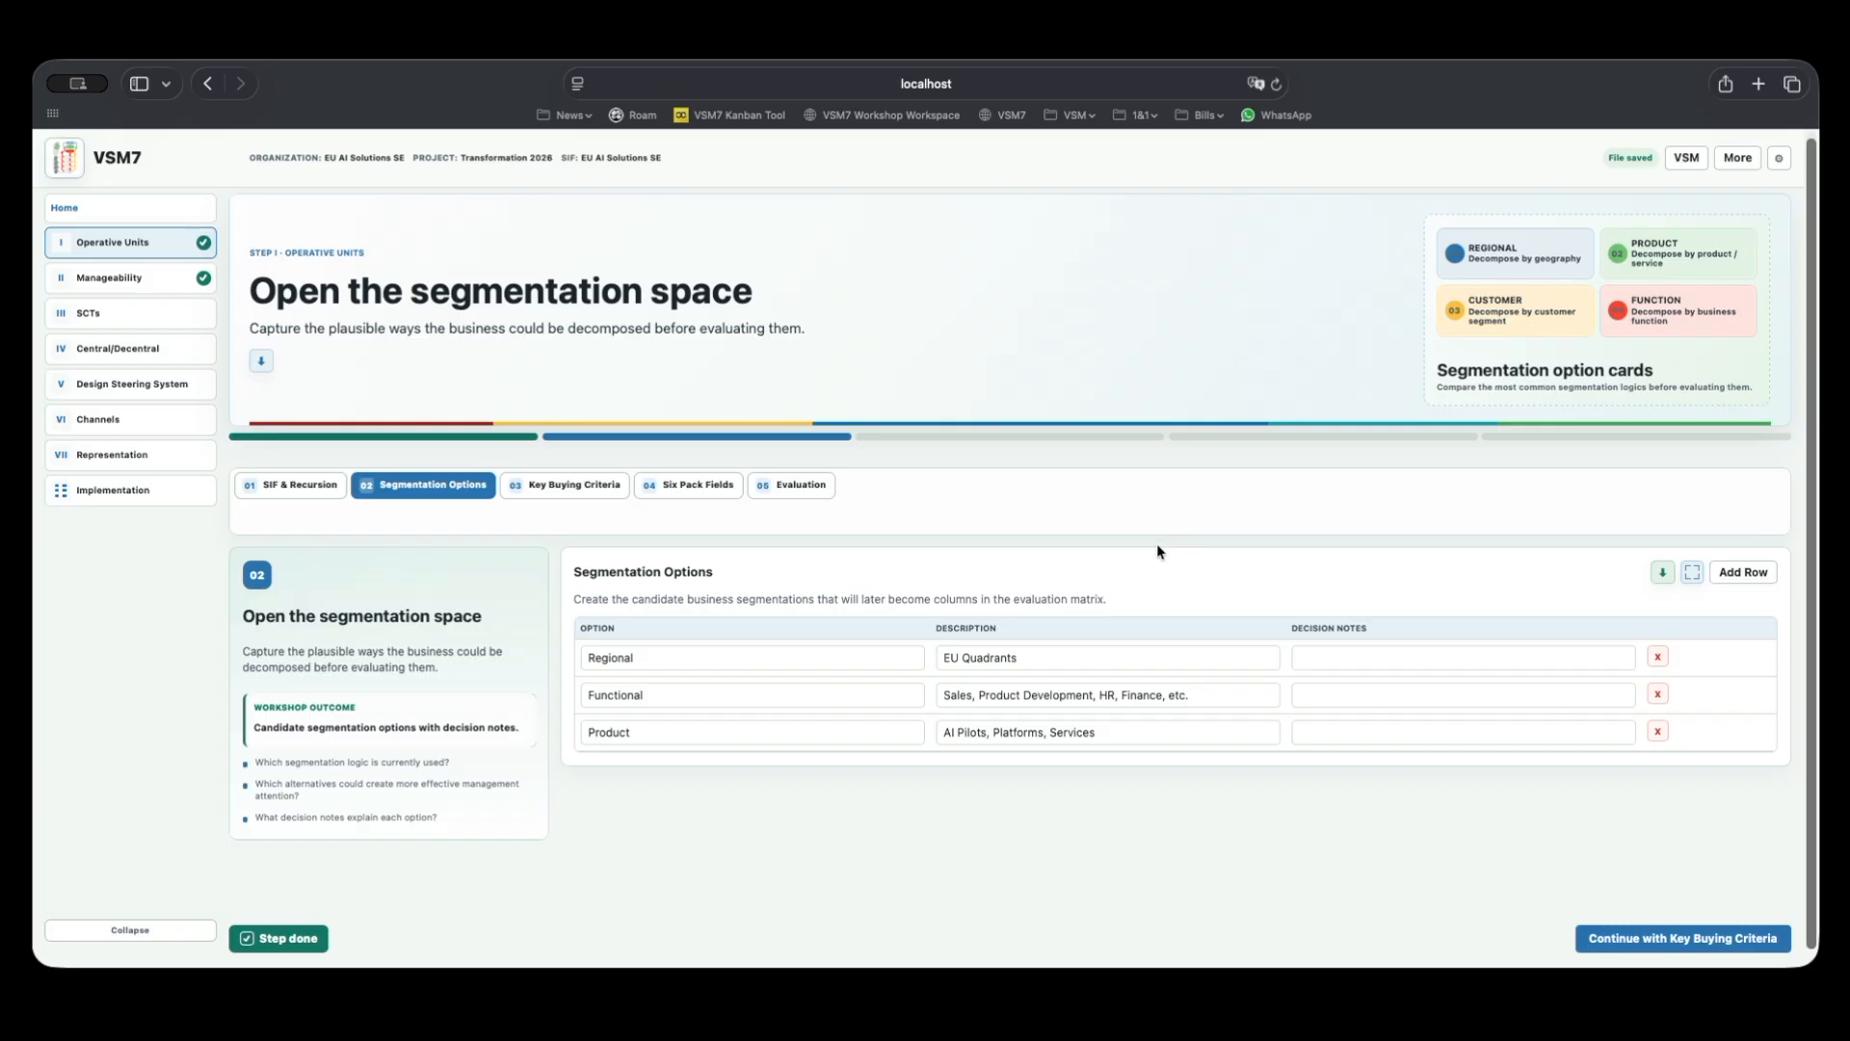
{"action": "double_click", "coordinate": [644, 663]}
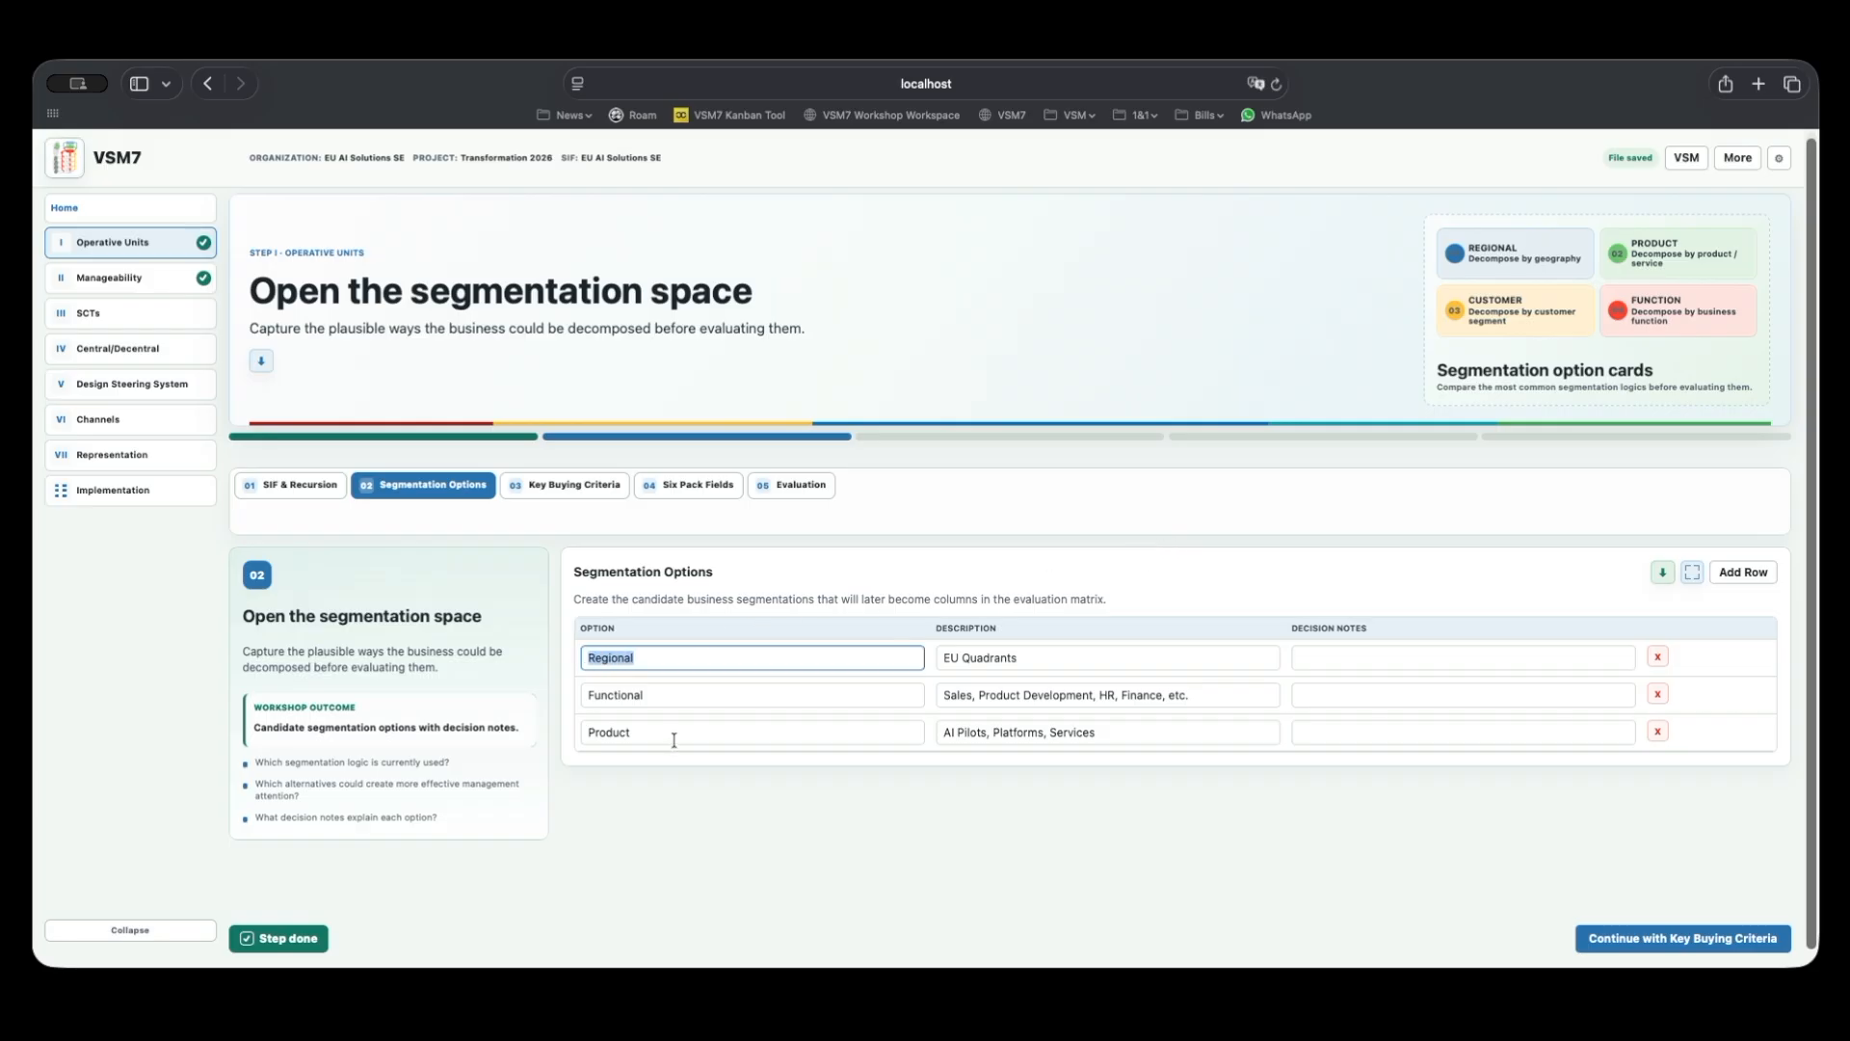
{"action": "left_click_drag", "start_coordinate": [665, 692], "coordinate": [560, 721]}
{"action": "left_click", "coordinate": [865, 767]}
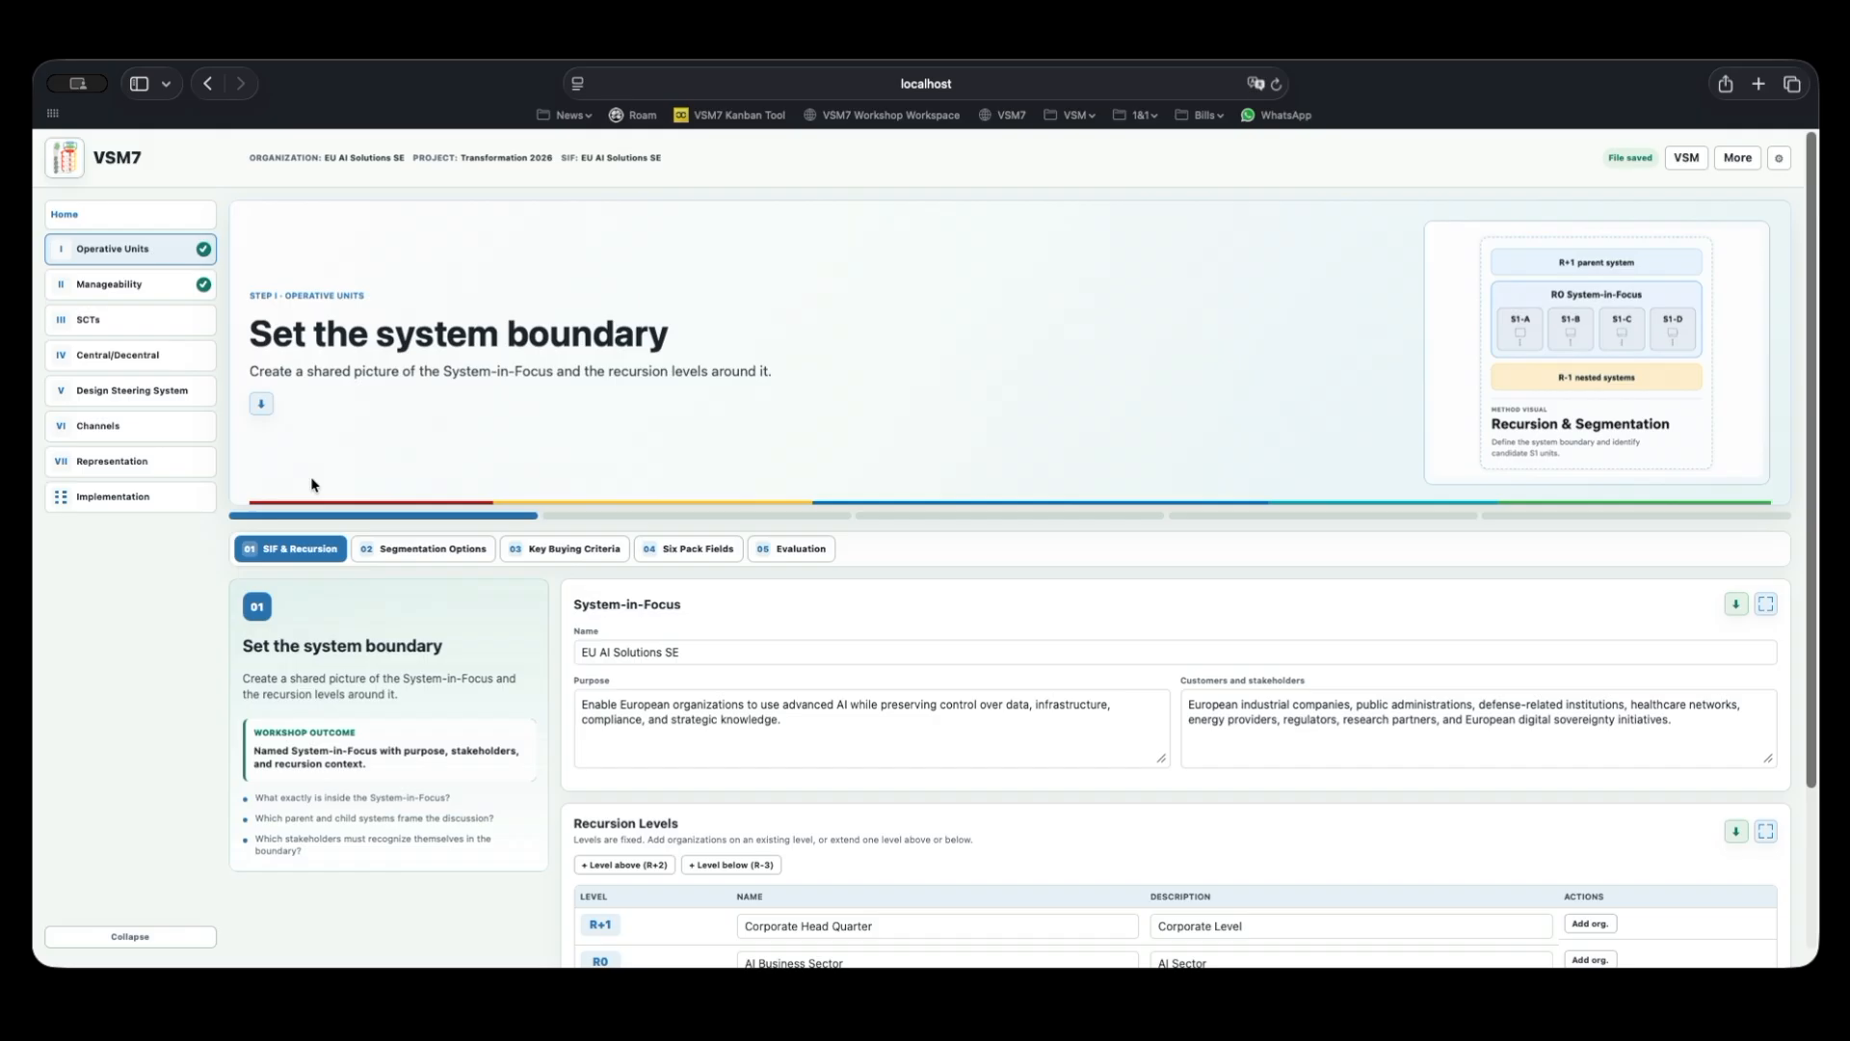
Recheck the recursion levels in SIF & Recursion and return to Segmentation Options.
{"action": "left_click", "coordinate": [312, 484]}
{"action": "scroll", "coordinate": [1259, 882], "scroll_direction": "down", "scroll_amount": 3}
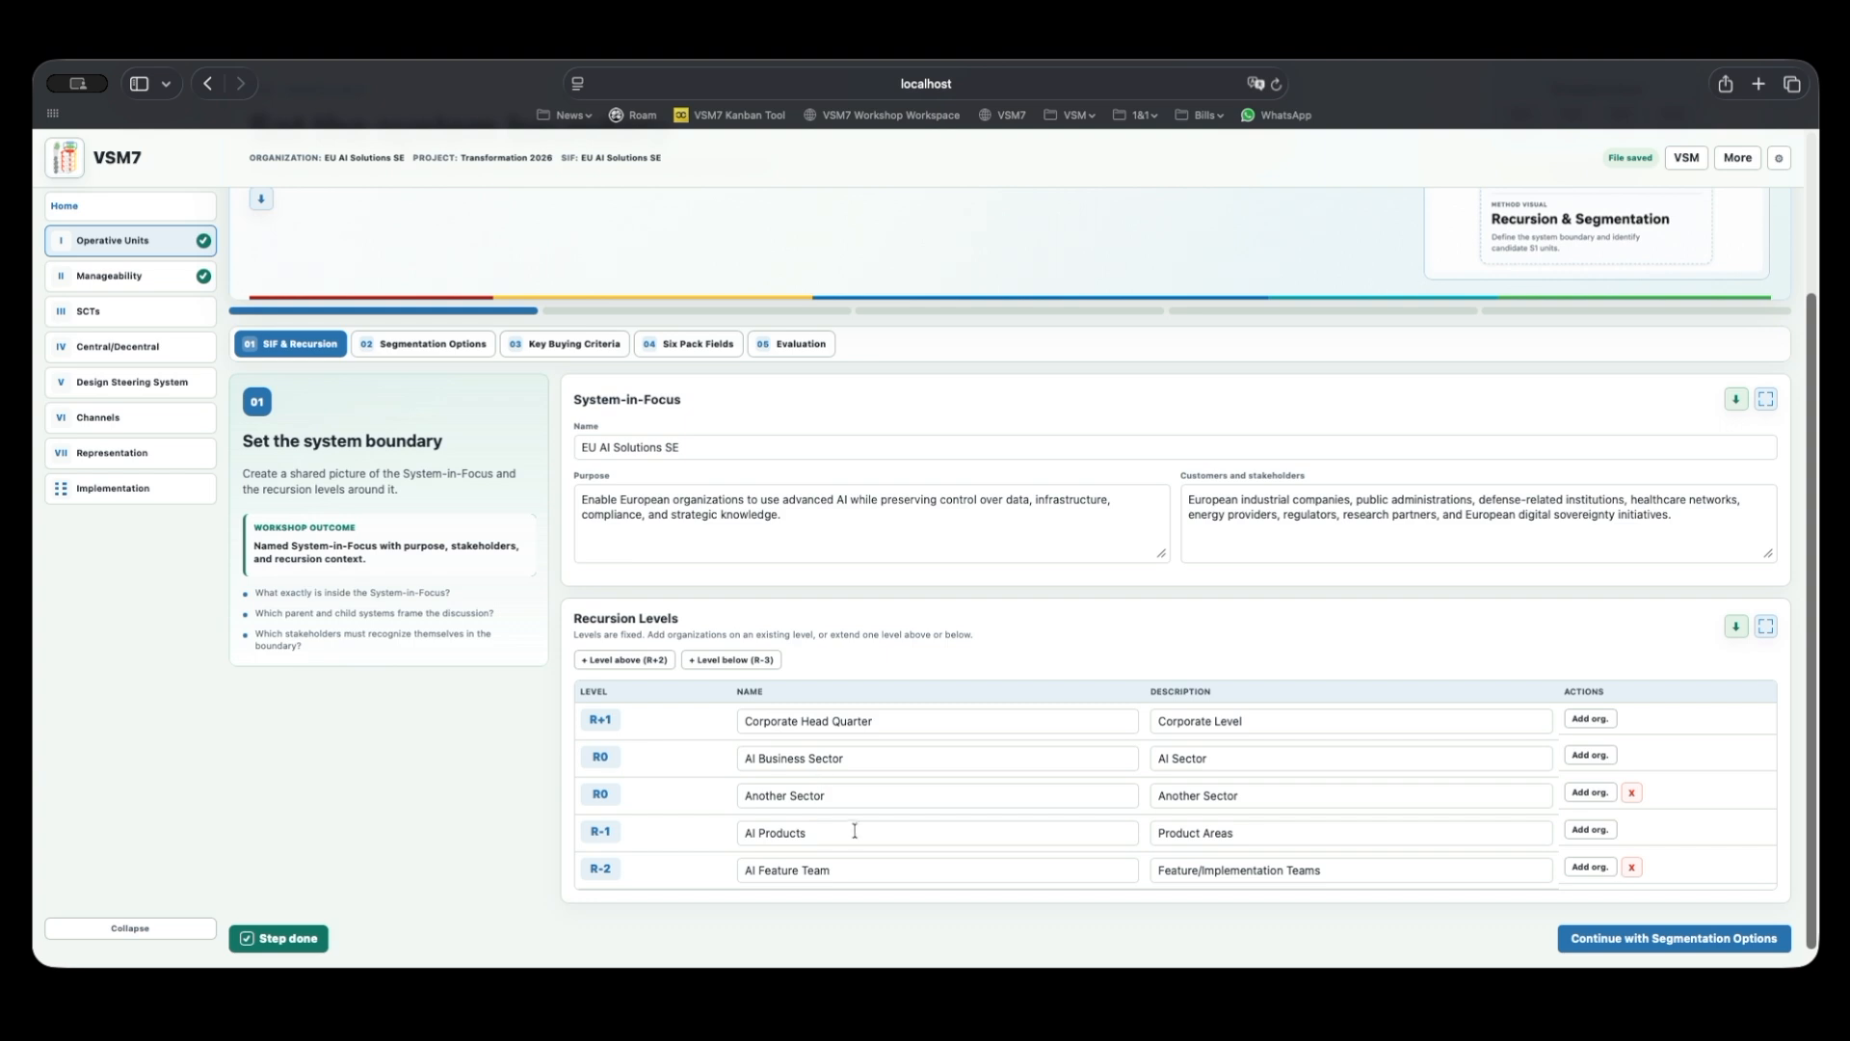
{"action": "left_click", "coordinate": [378, 347]}
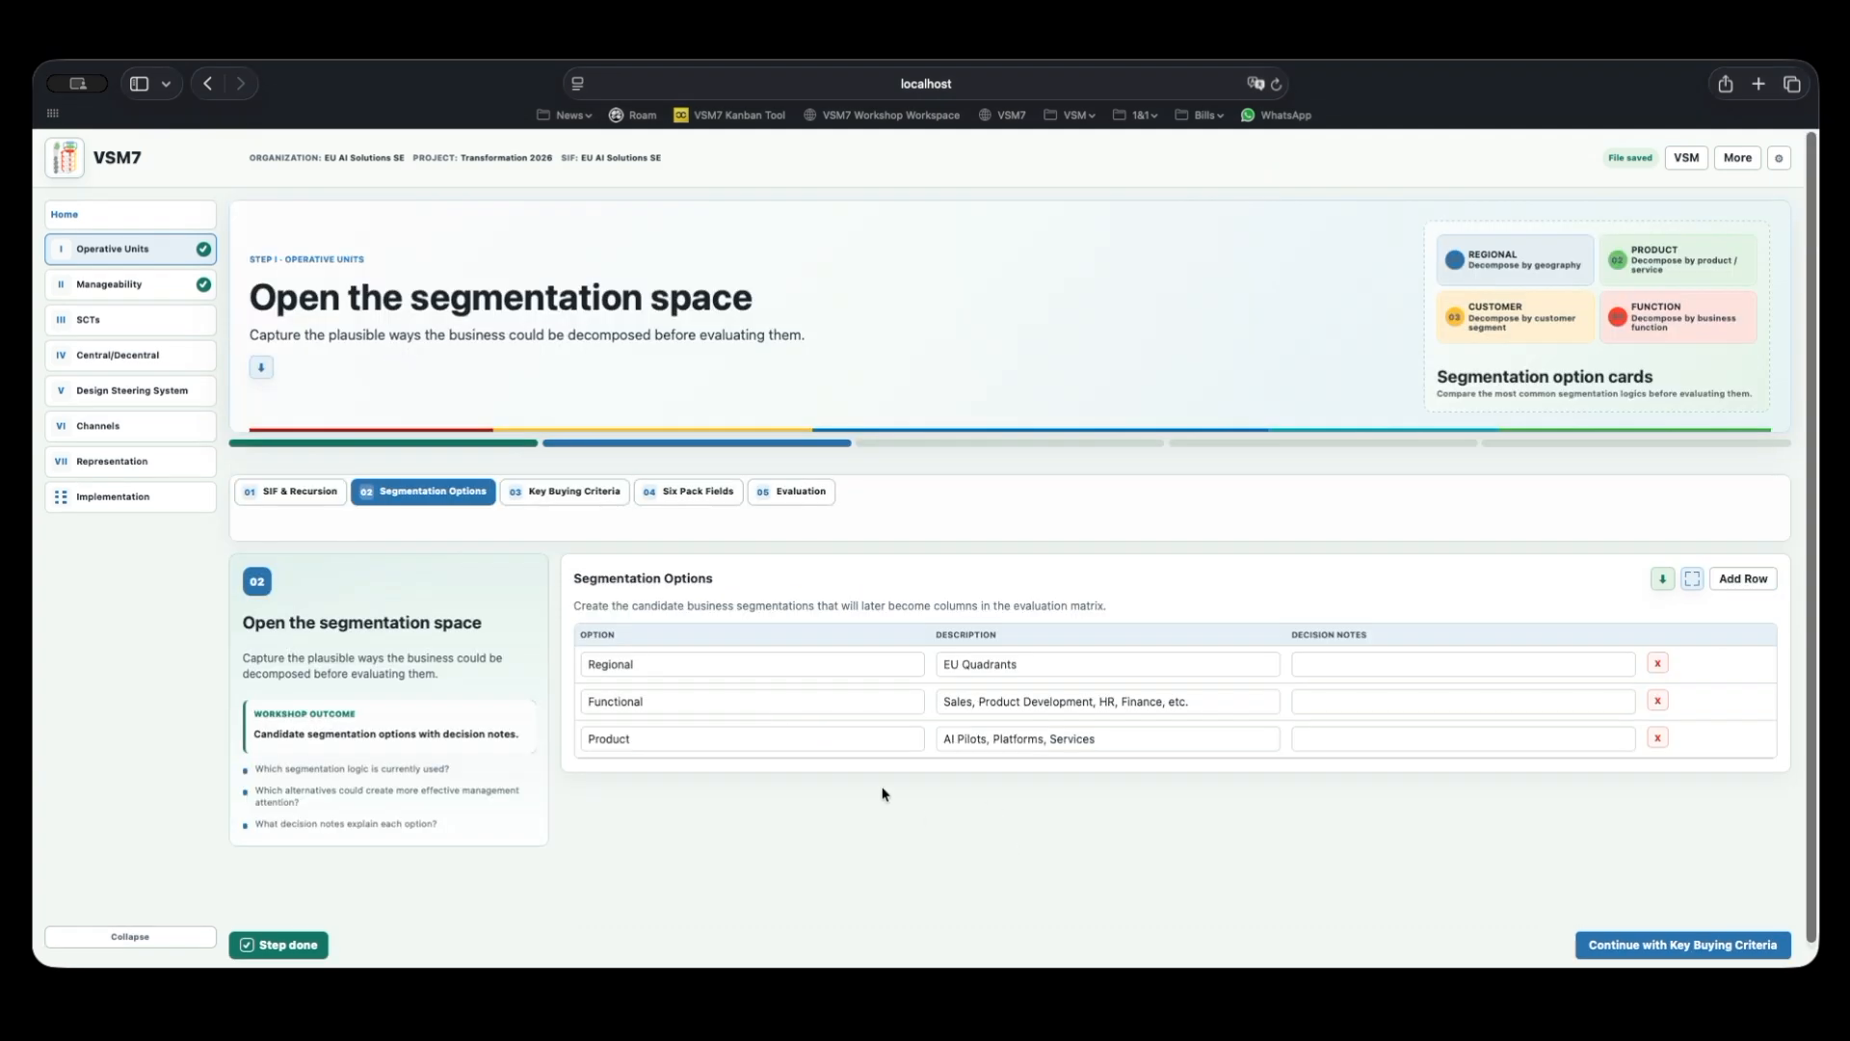
Compare the Regional and Product segmentation options and open Key Buying Criteria.
{"action": "left_click_drag", "start_coordinate": [673, 671], "coordinate": [592, 705]}
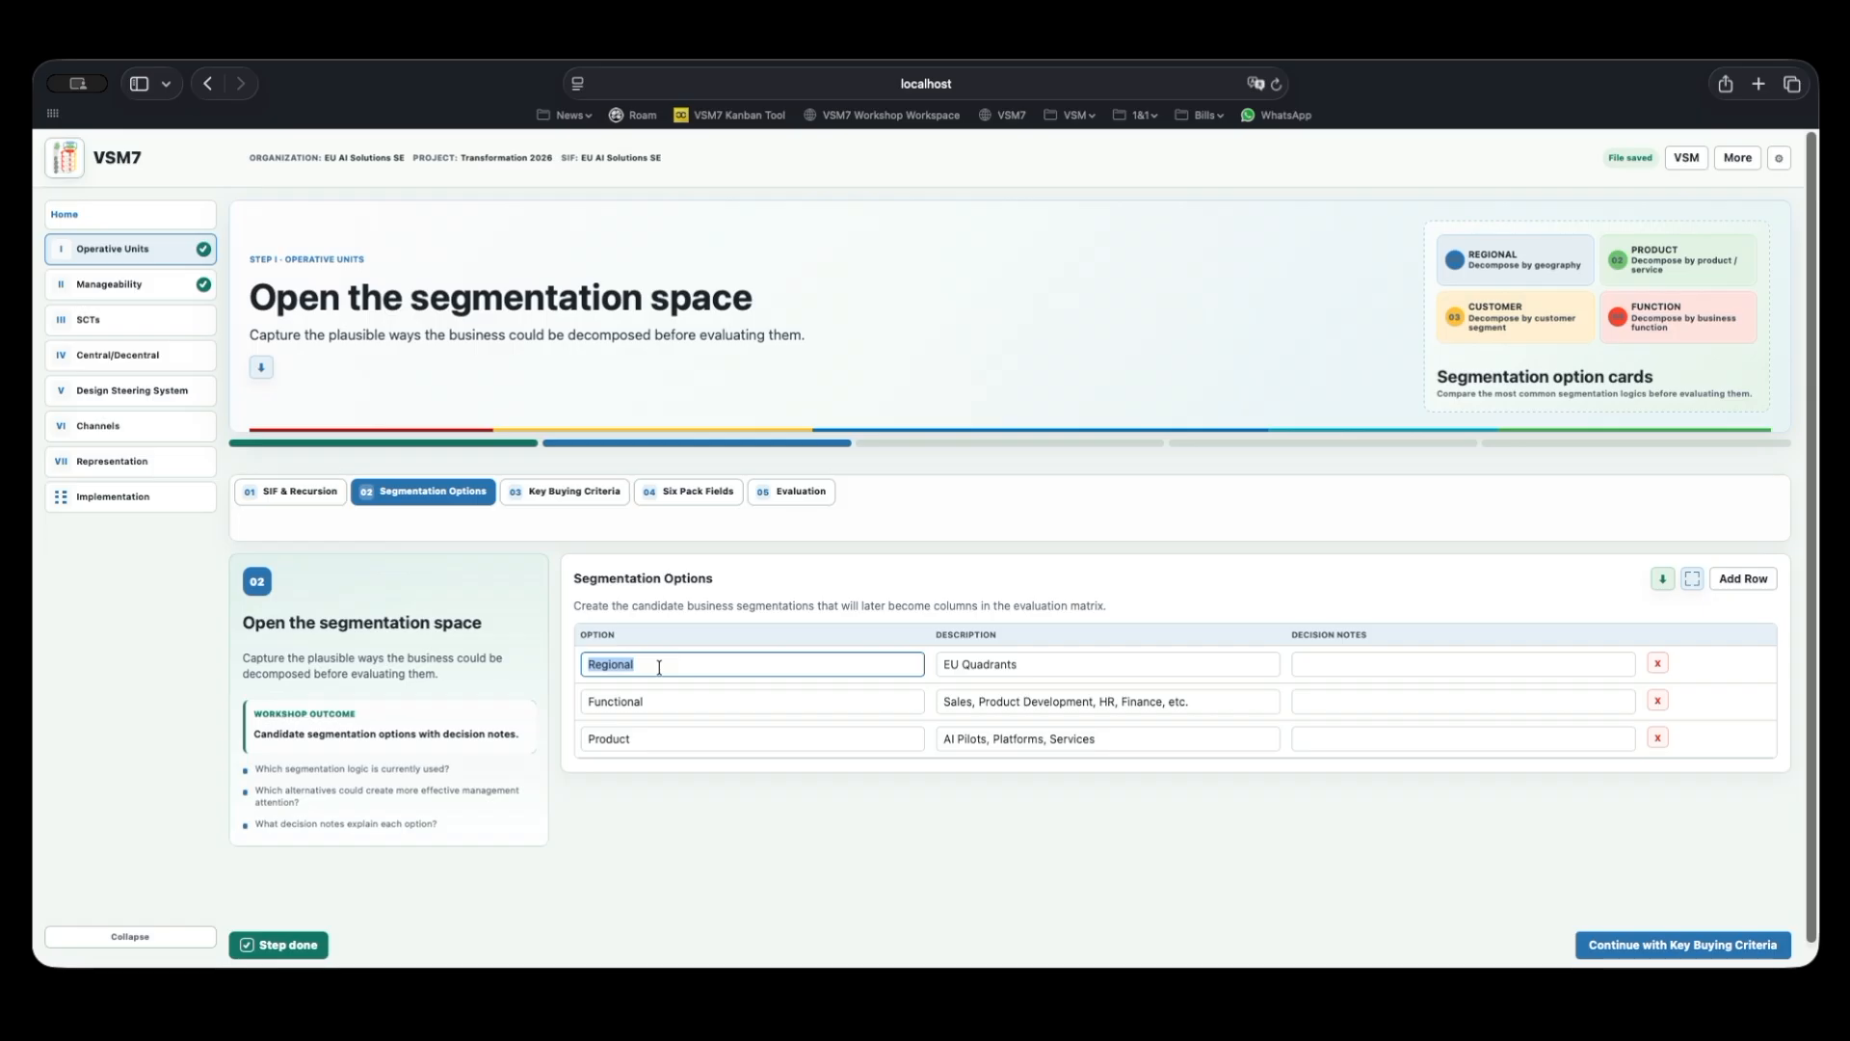
{"action": "left_click", "coordinate": [656, 740]}
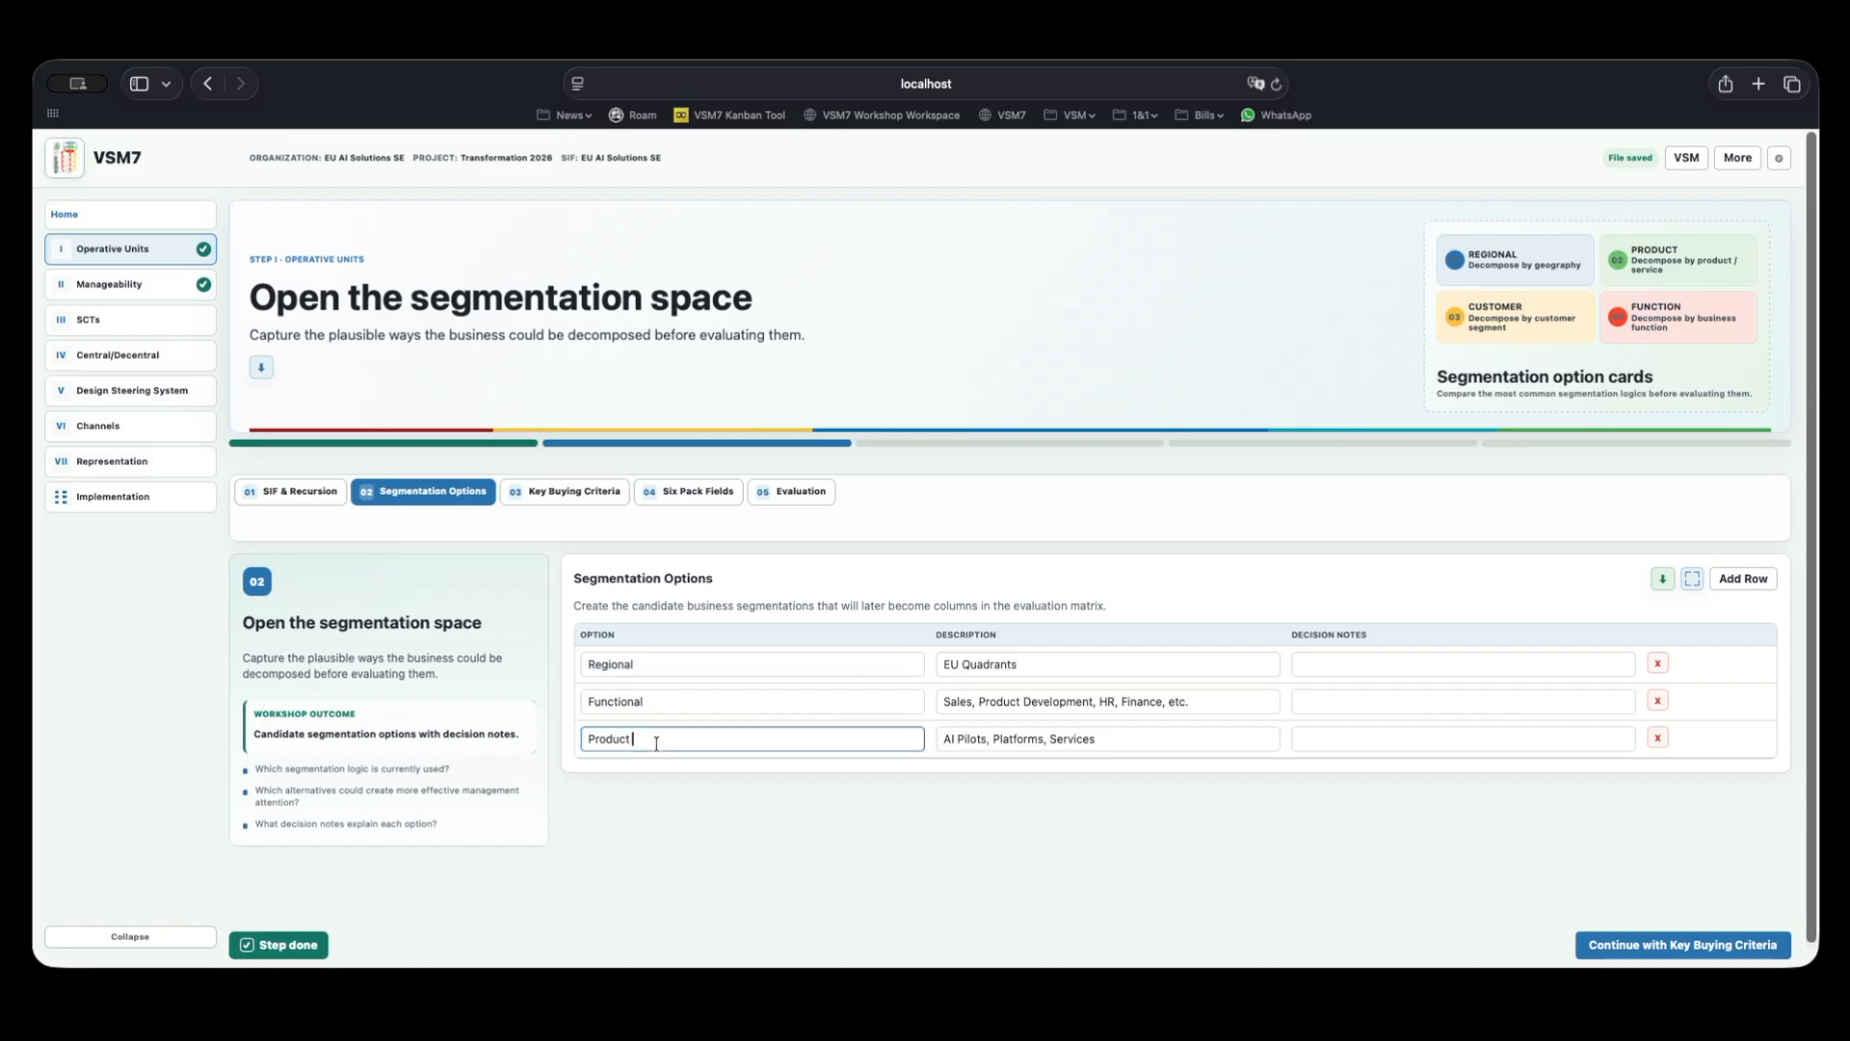
{"action": "left_click_drag", "start_coordinate": [656, 744], "coordinate": [523, 742]}
{"action": "left_click_drag", "start_coordinate": [663, 662], "coordinate": [581, 643]}
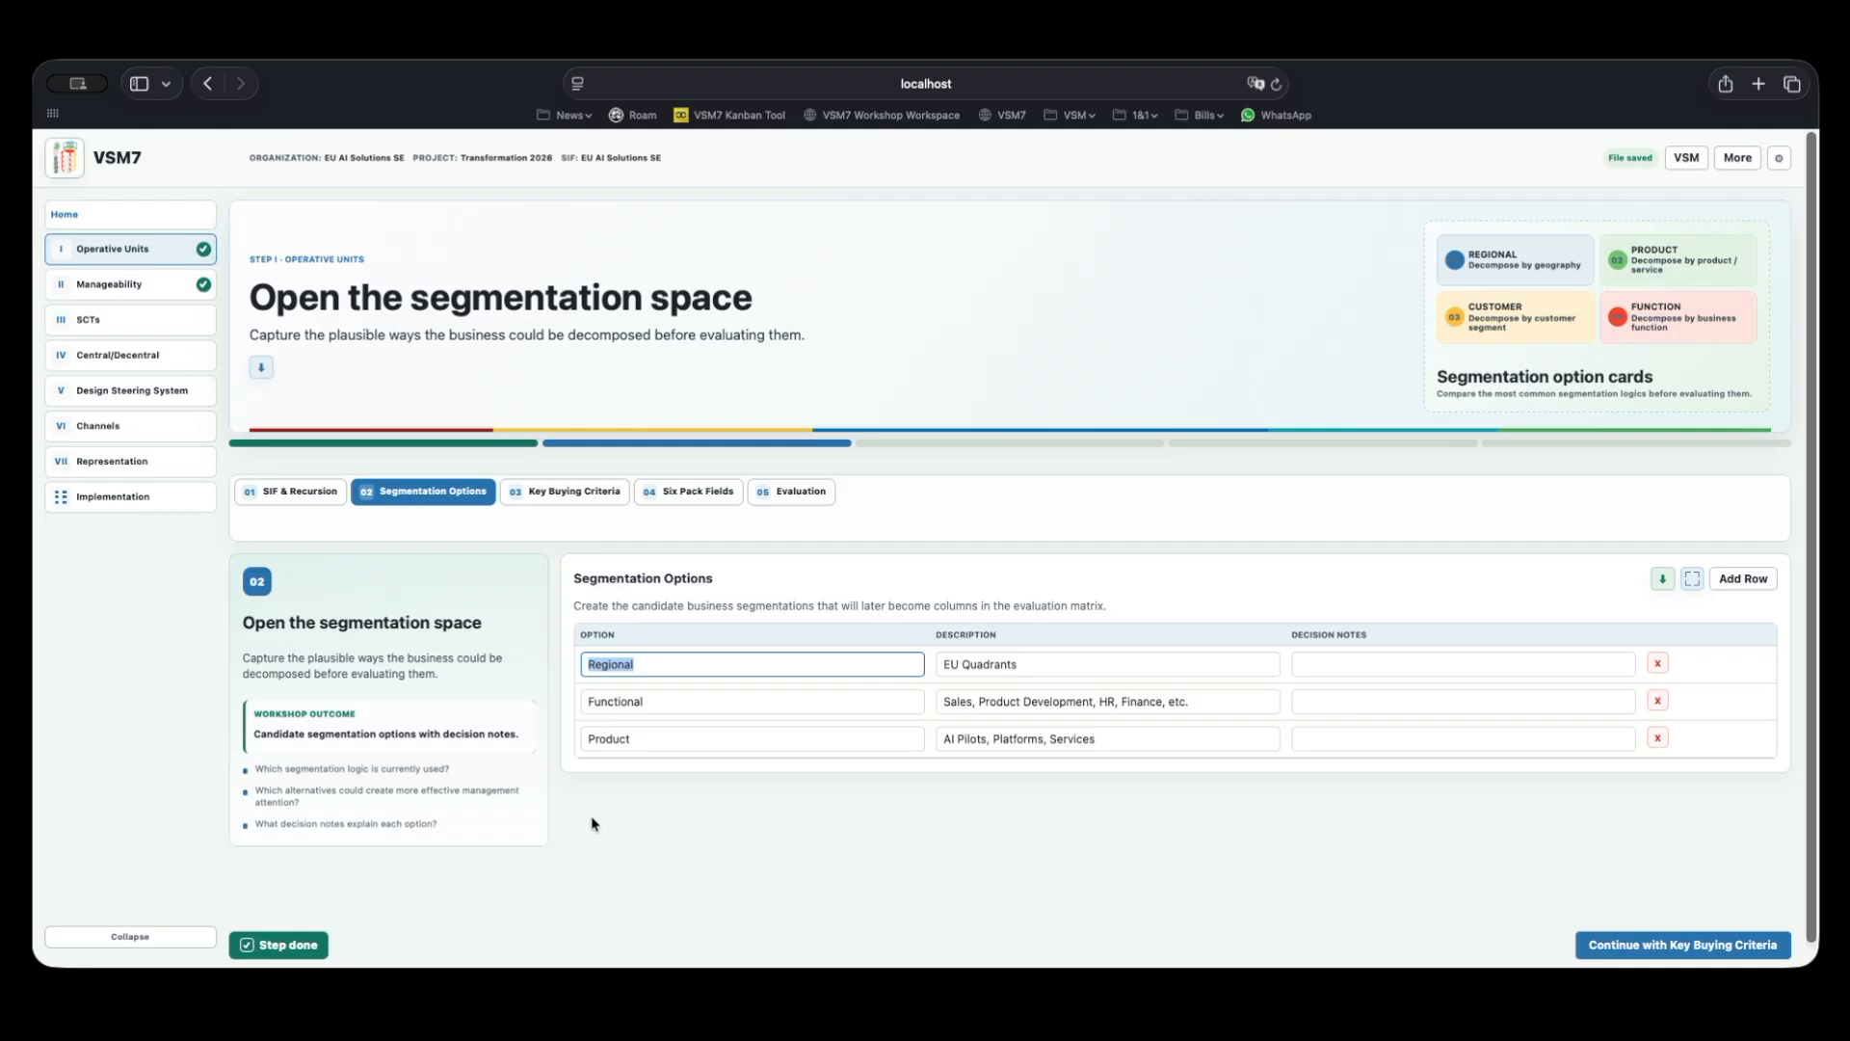
{"action": "left_click", "coordinate": [869, 801]}
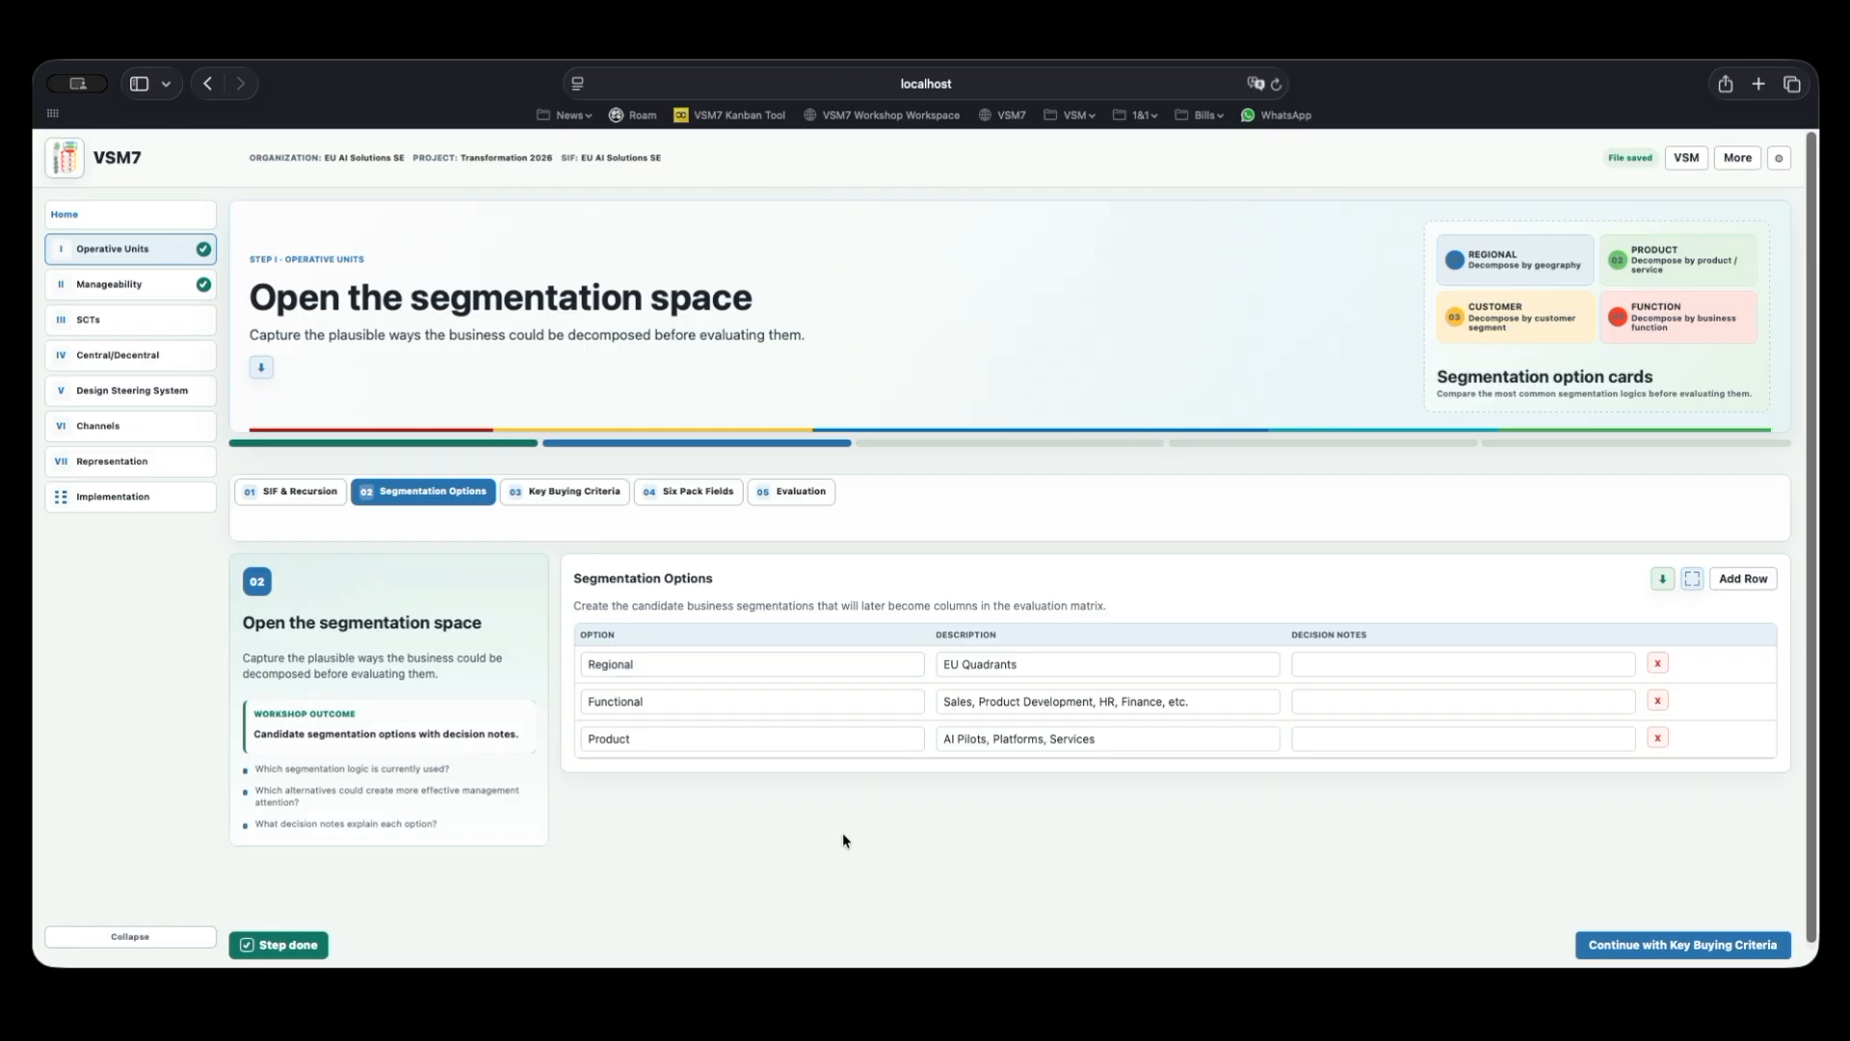
{"action": "left_click", "coordinate": [593, 493]}
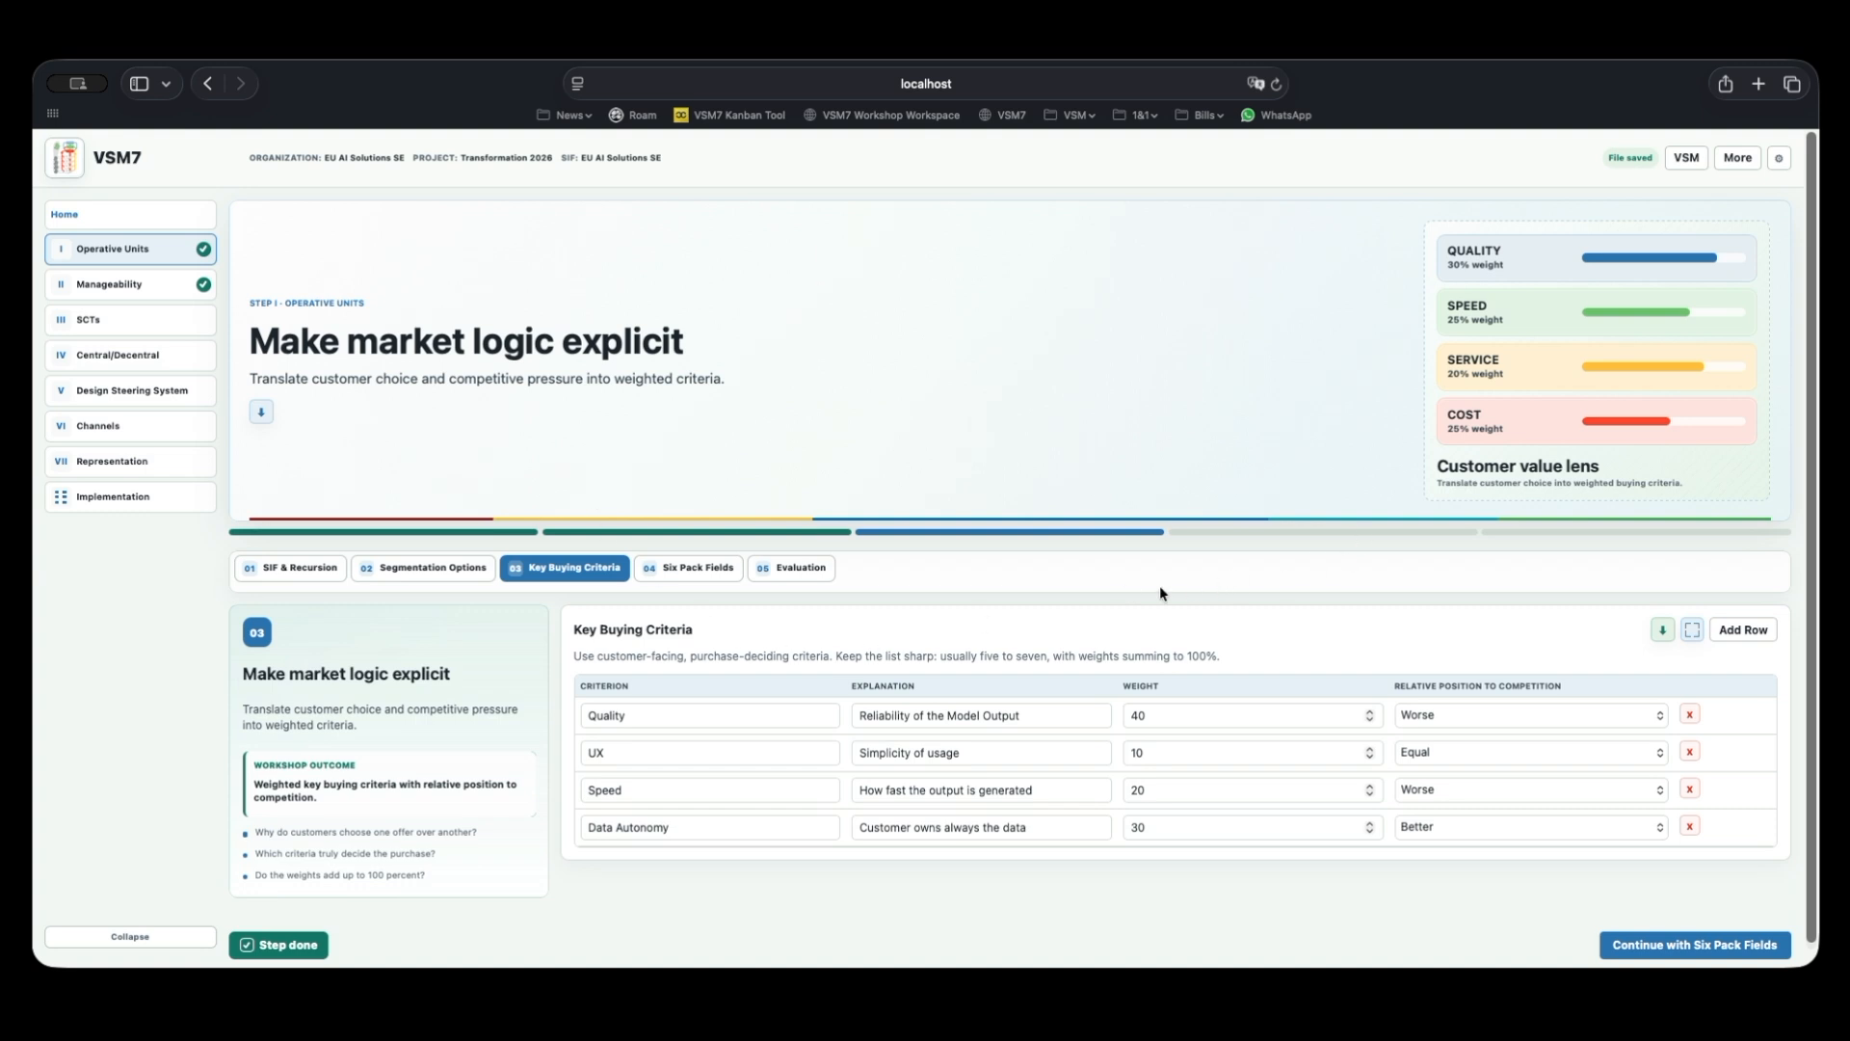
Examine the Key Buying Criteria rows for Quality, UX, Speed and Data Autonomy with their explanations, weights and relative positions.
{"action": "scroll", "coordinate": [1159, 588], "scroll_direction": "down", "scroll_amount": 1}
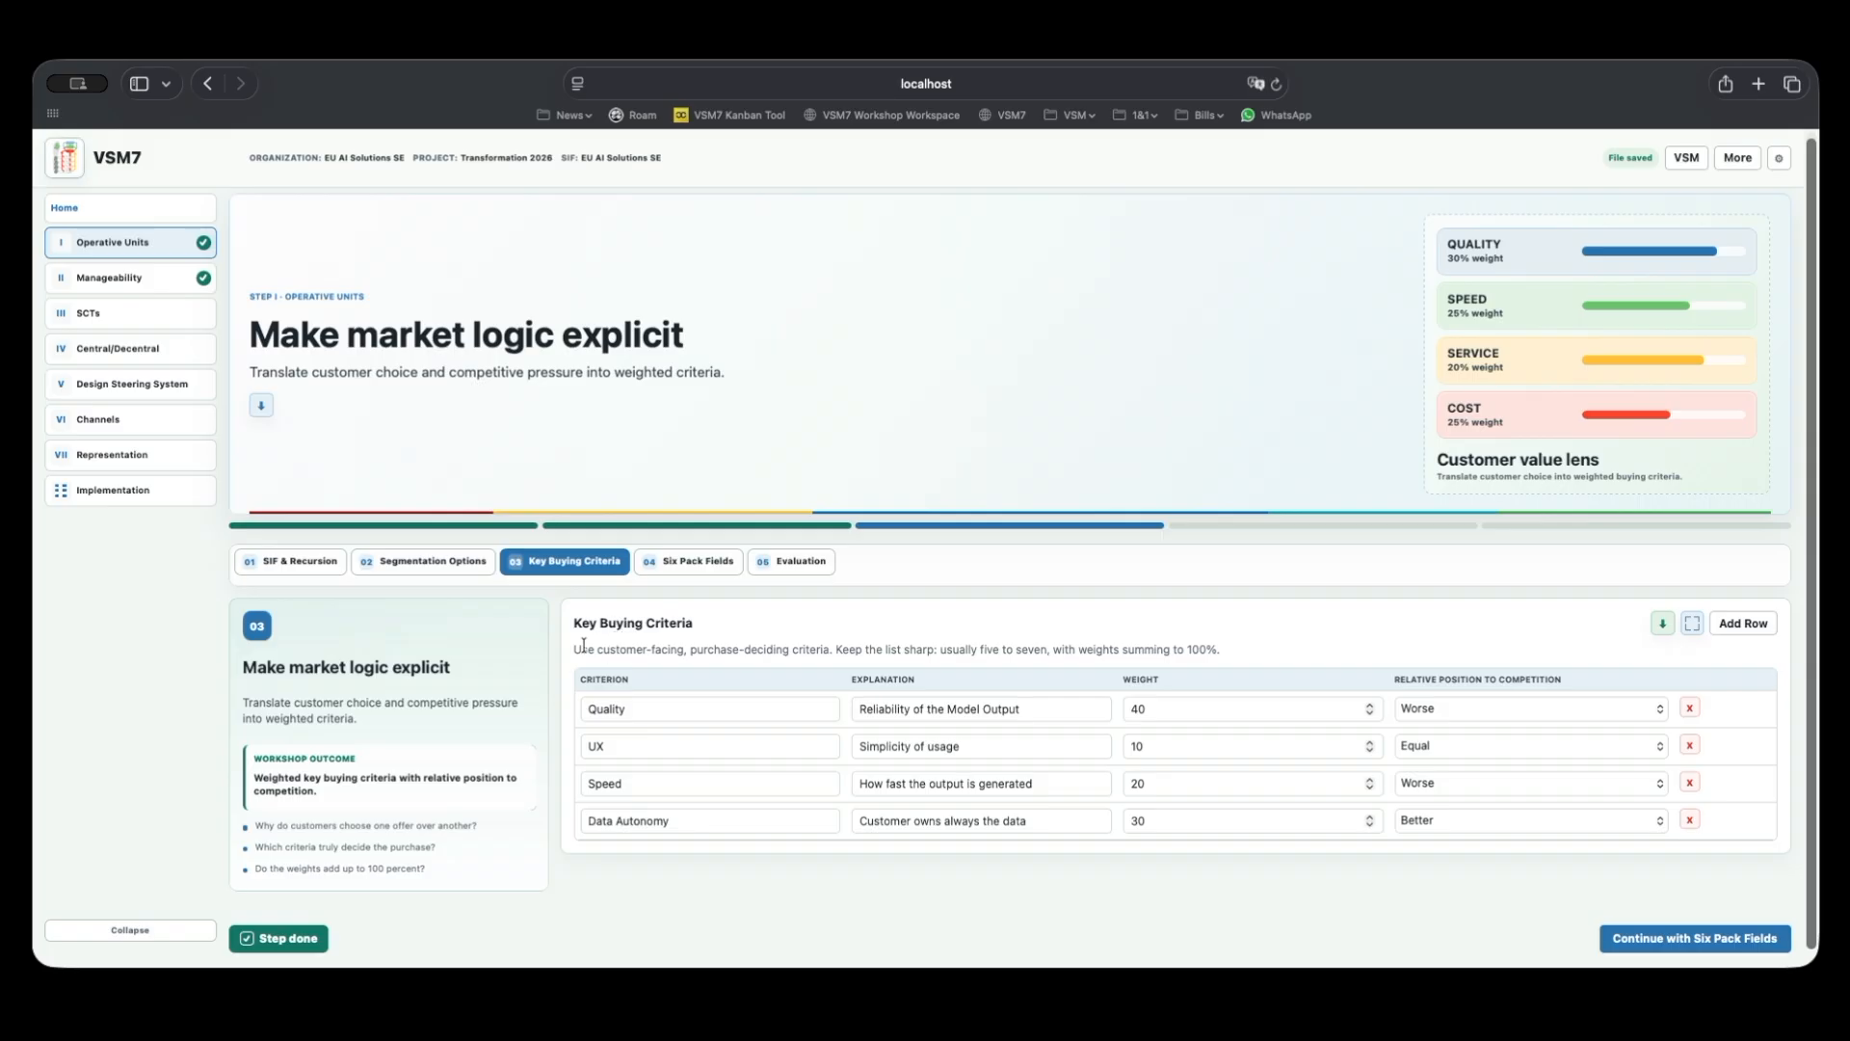
{"action": "left_click", "coordinate": [617, 708]}
{"action": "left_click", "coordinate": [640, 748]}
{"action": "left_click", "coordinate": [652, 782]}
{"action": "left_click", "coordinate": [714, 823]}
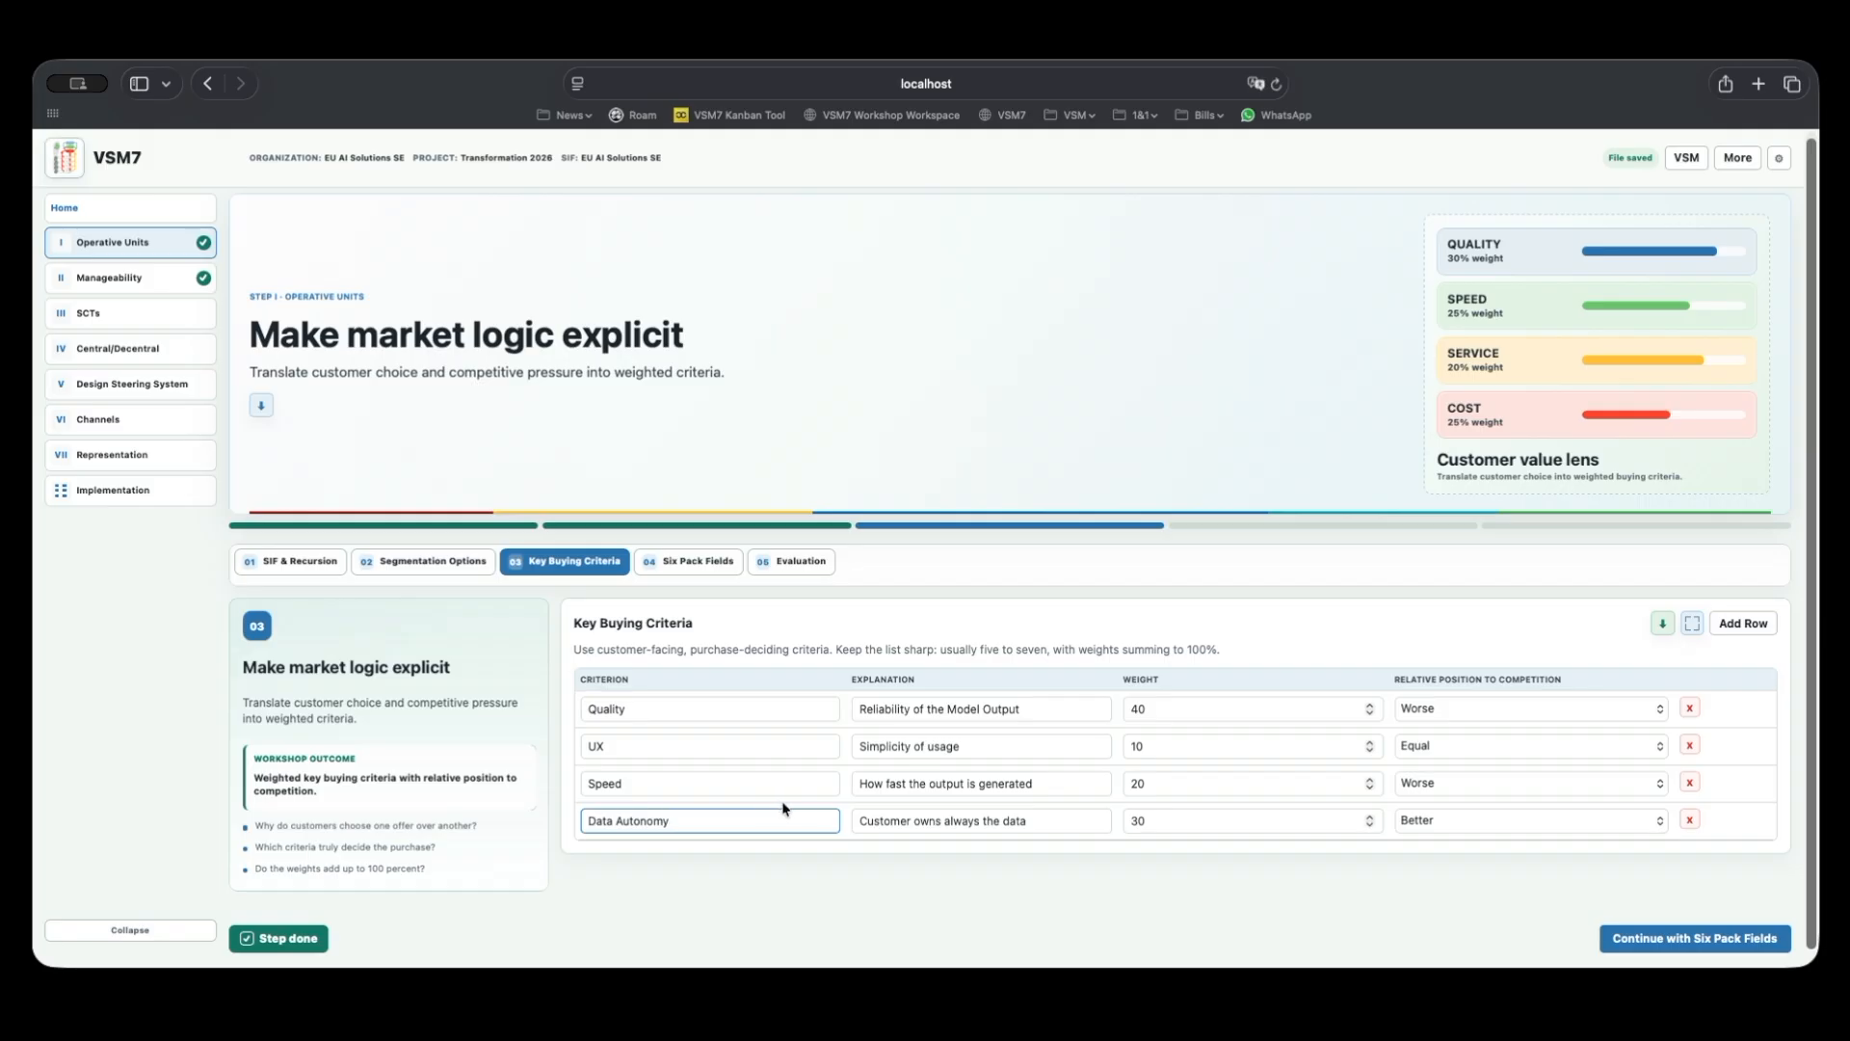
{"action": "left_click", "coordinate": [1078, 710]}
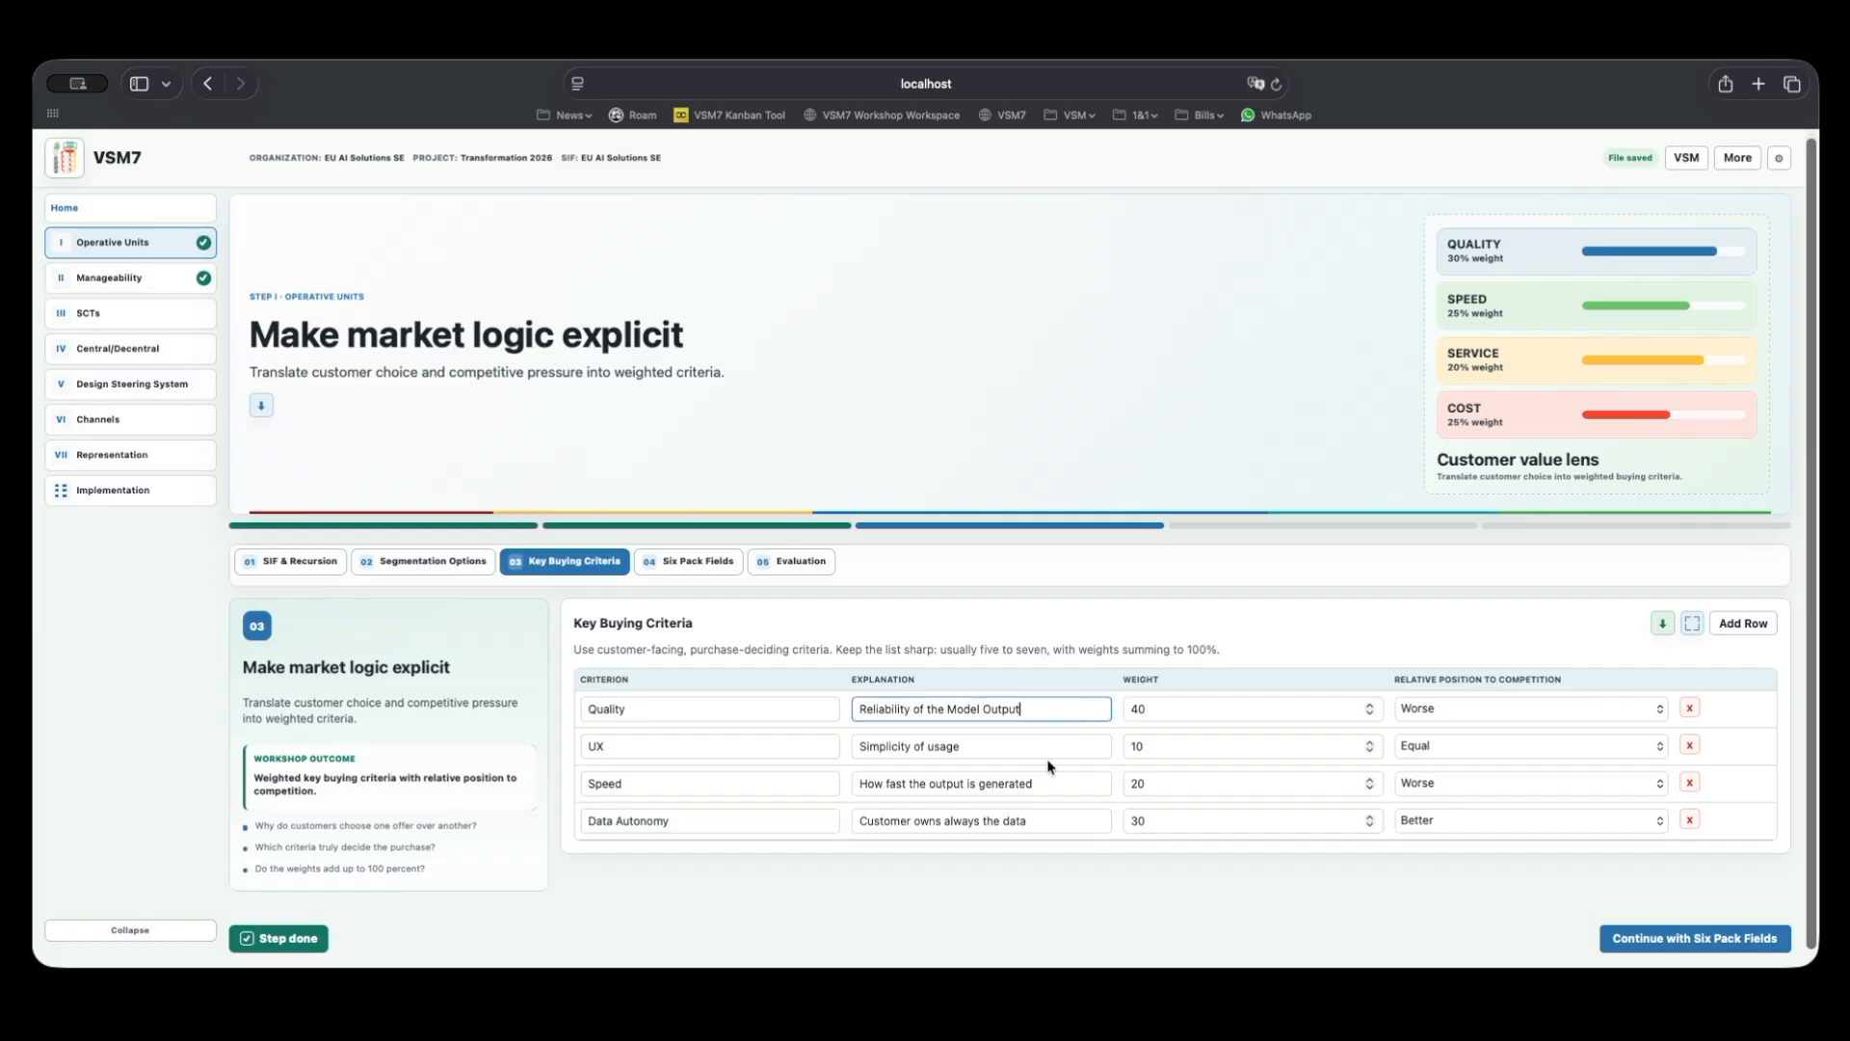
{"action": "left_click", "coordinate": [1043, 821]}
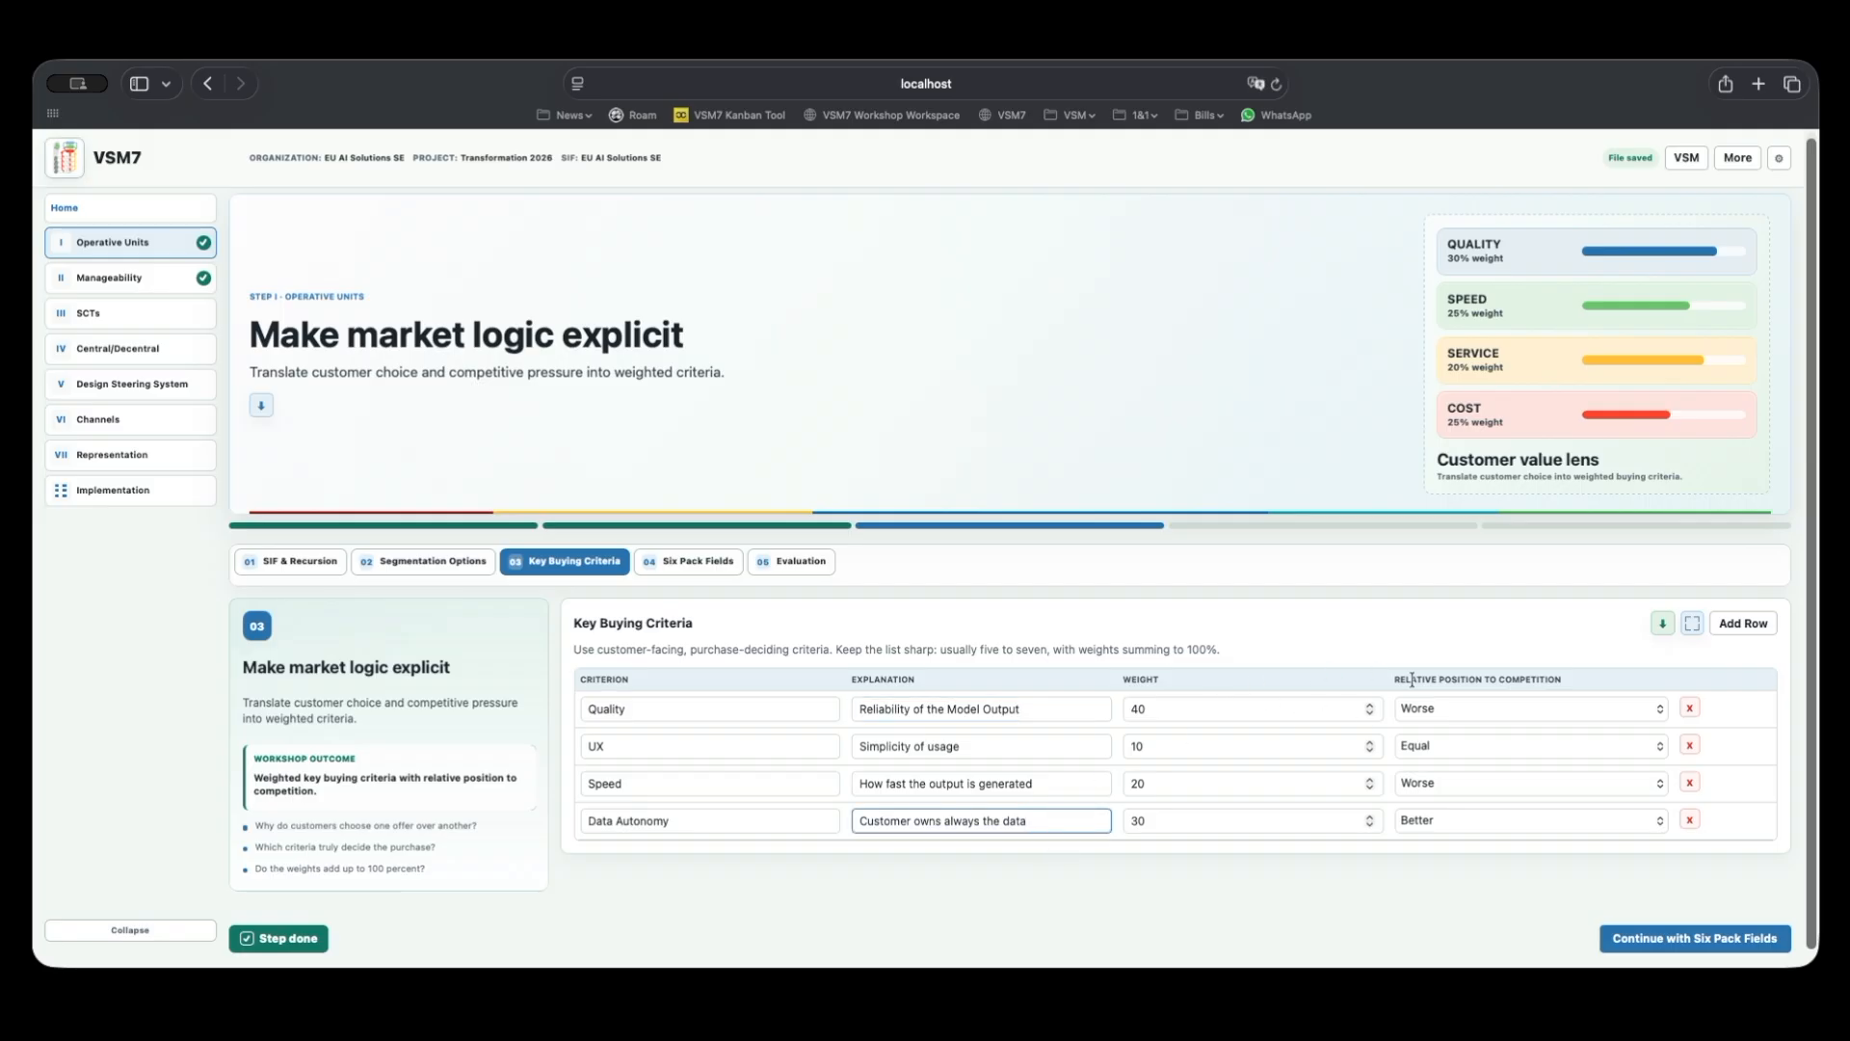
{"action": "left_click", "coordinate": [1341, 680]}
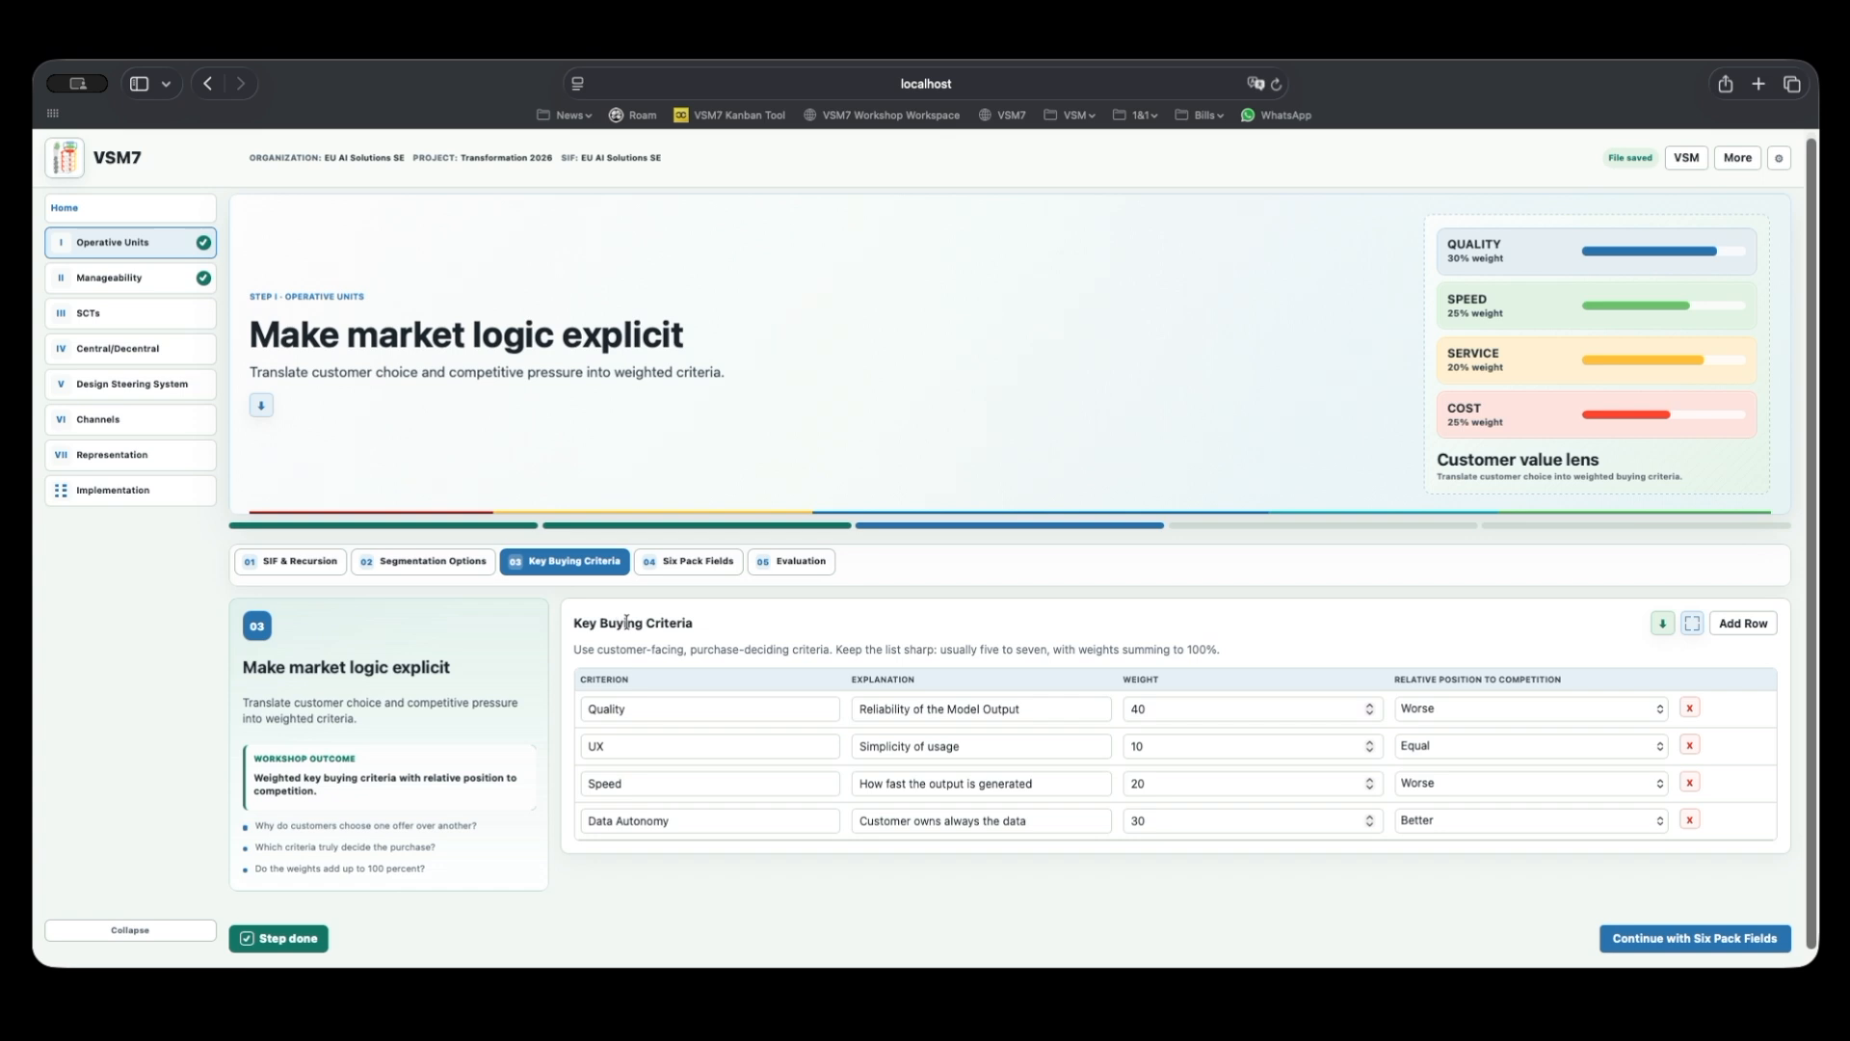
Open Six Pack Fields and highlight the Strategic Fields of Action heading and the phrase "Six Pack of Control".
{"action": "left_click", "coordinate": [681, 563]}
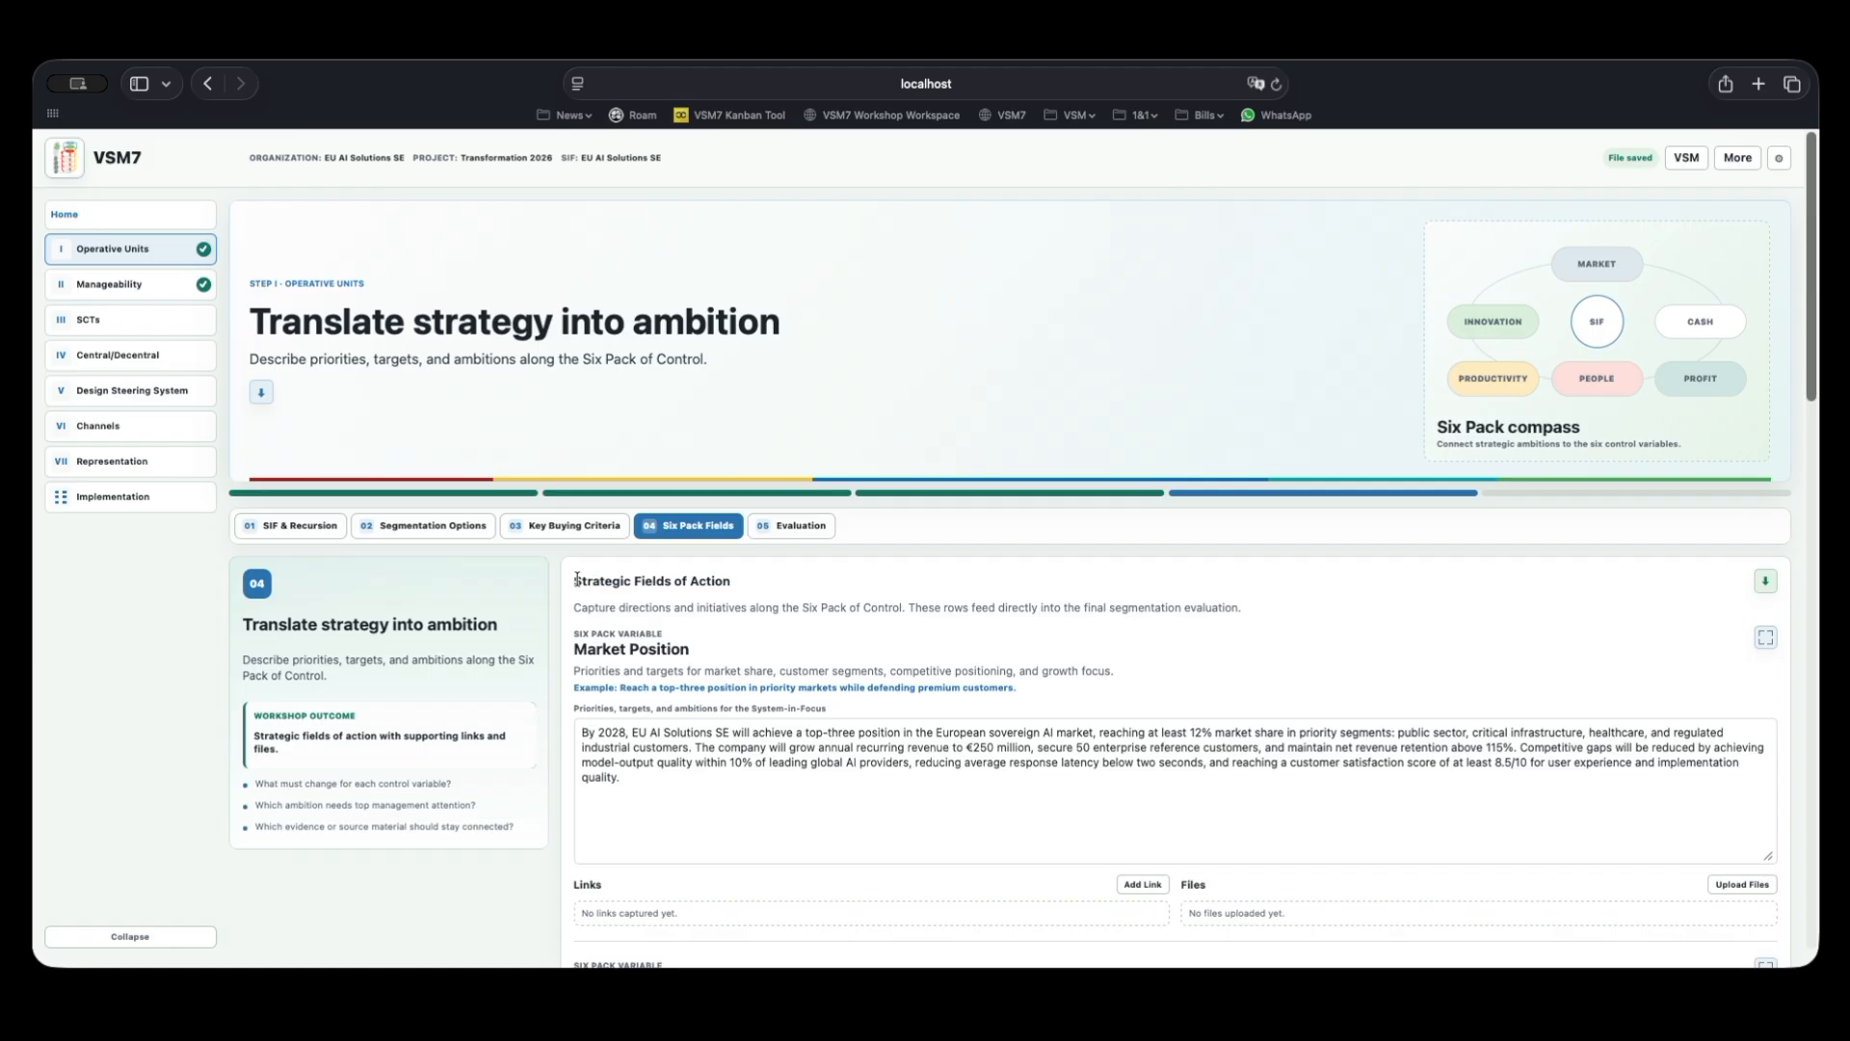
{"action": "left_click_drag", "start_coordinate": [573, 580], "coordinate": [734, 580]}
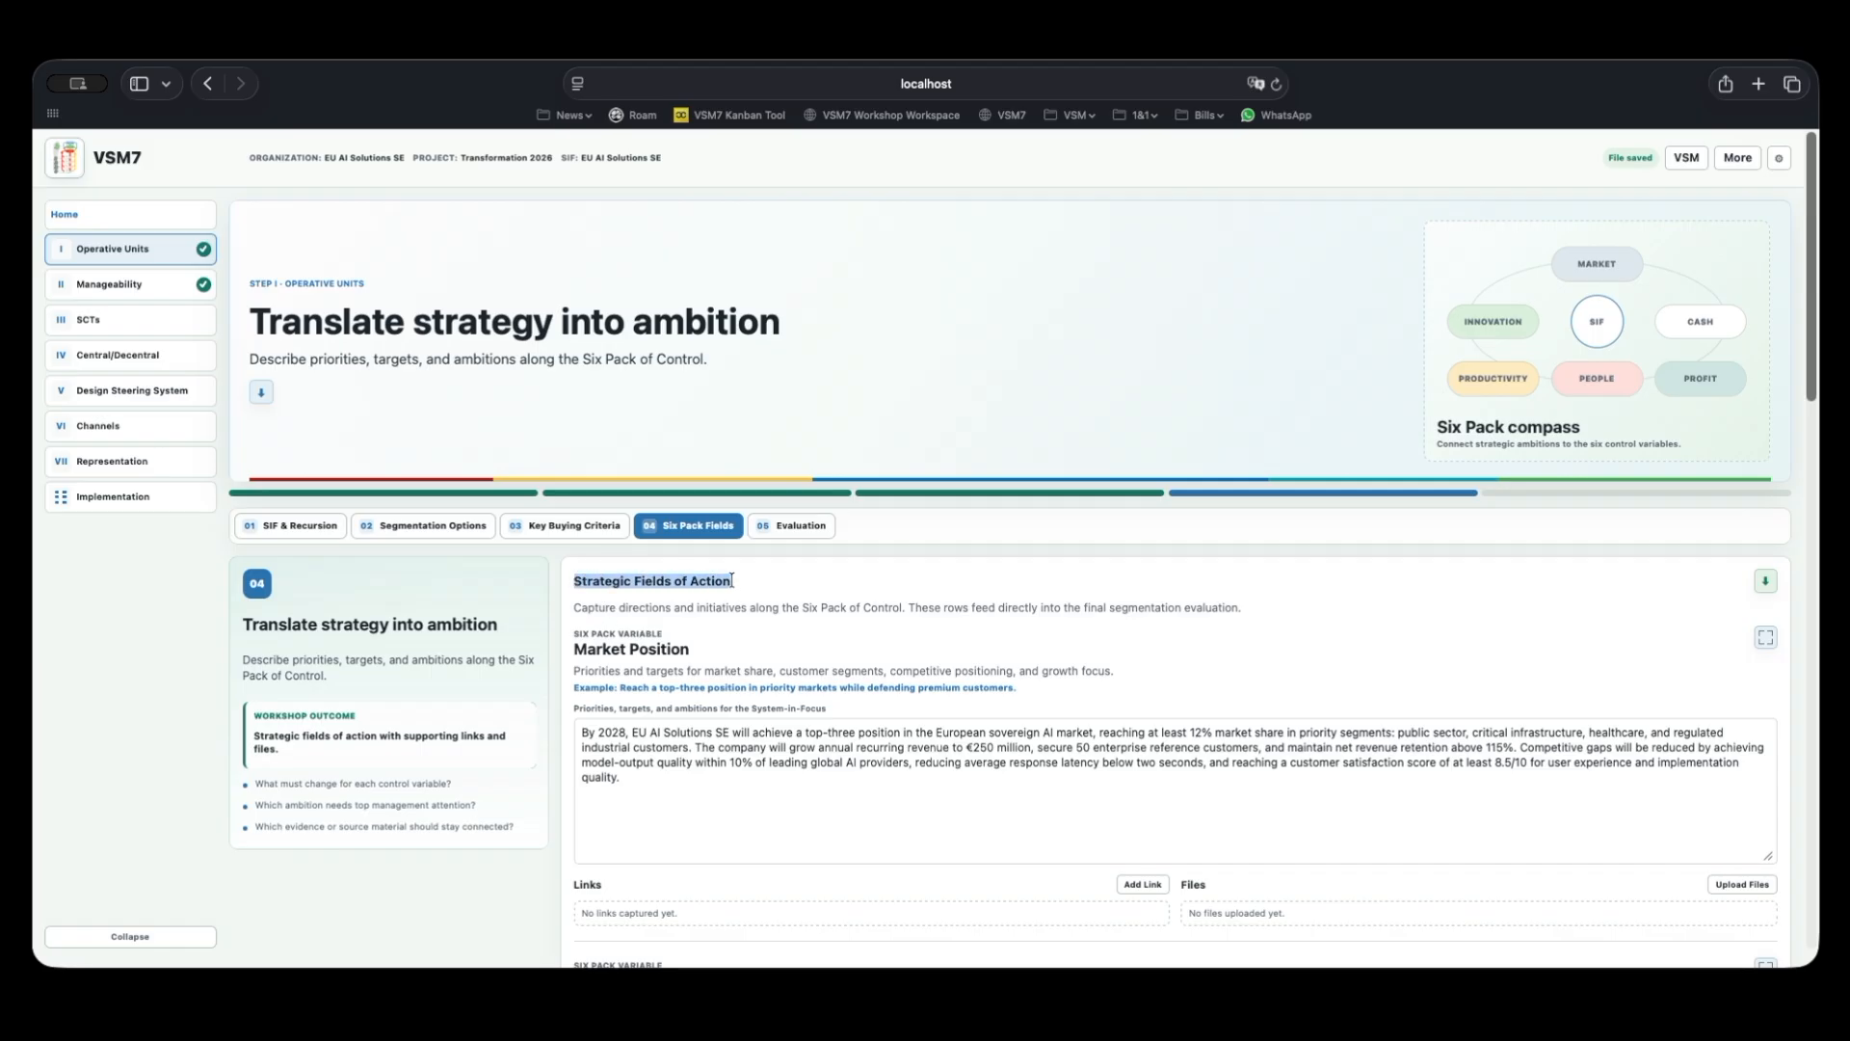
{"action": "left_click", "coordinate": [804, 606]}
{"action": "left_click_drag", "start_coordinate": [805, 606], "coordinate": [906, 608]}
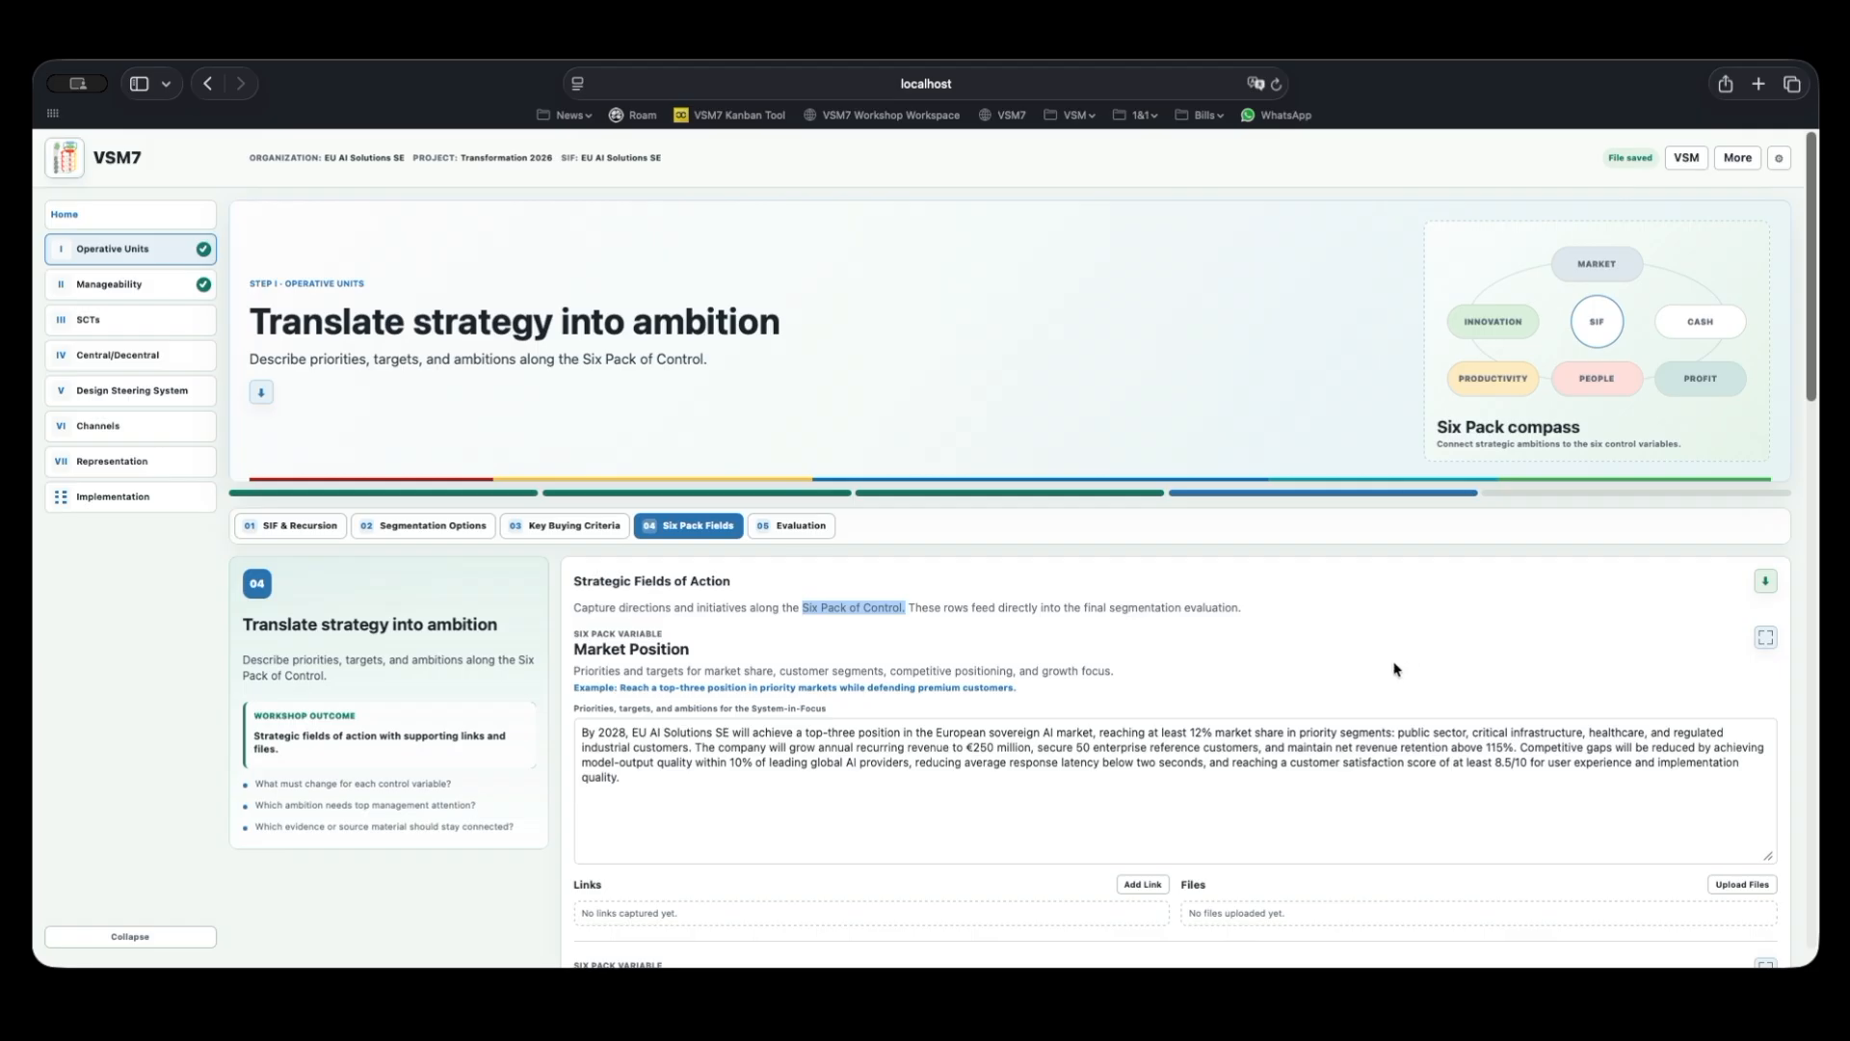
Read through the ambitions for all six Six Pack variables, from Market Position down to Liquidity / Cash Flow.
{"action": "scroll", "coordinate": [1396, 667], "scroll_direction": "down", "scroll_amount": 1}
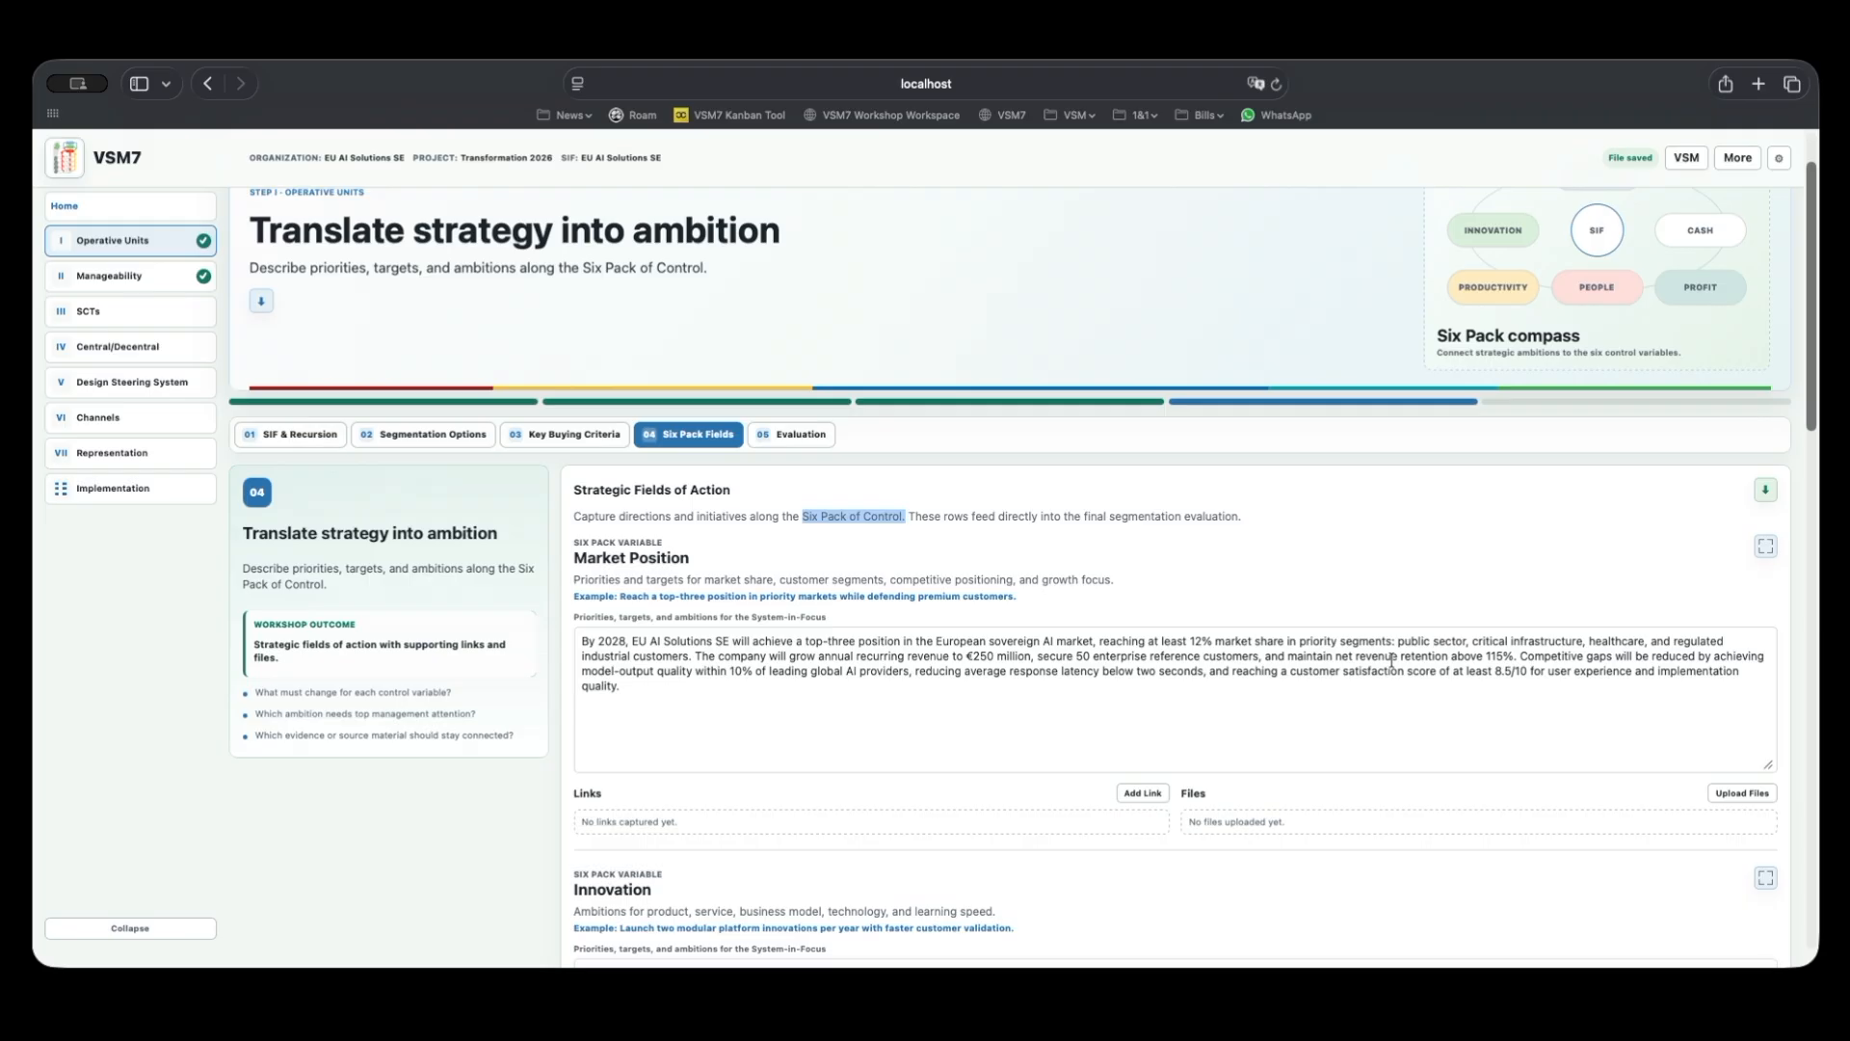
{"action": "scroll", "coordinate": [1391, 658], "scroll_direction": "down", "scroll_amount": 4}
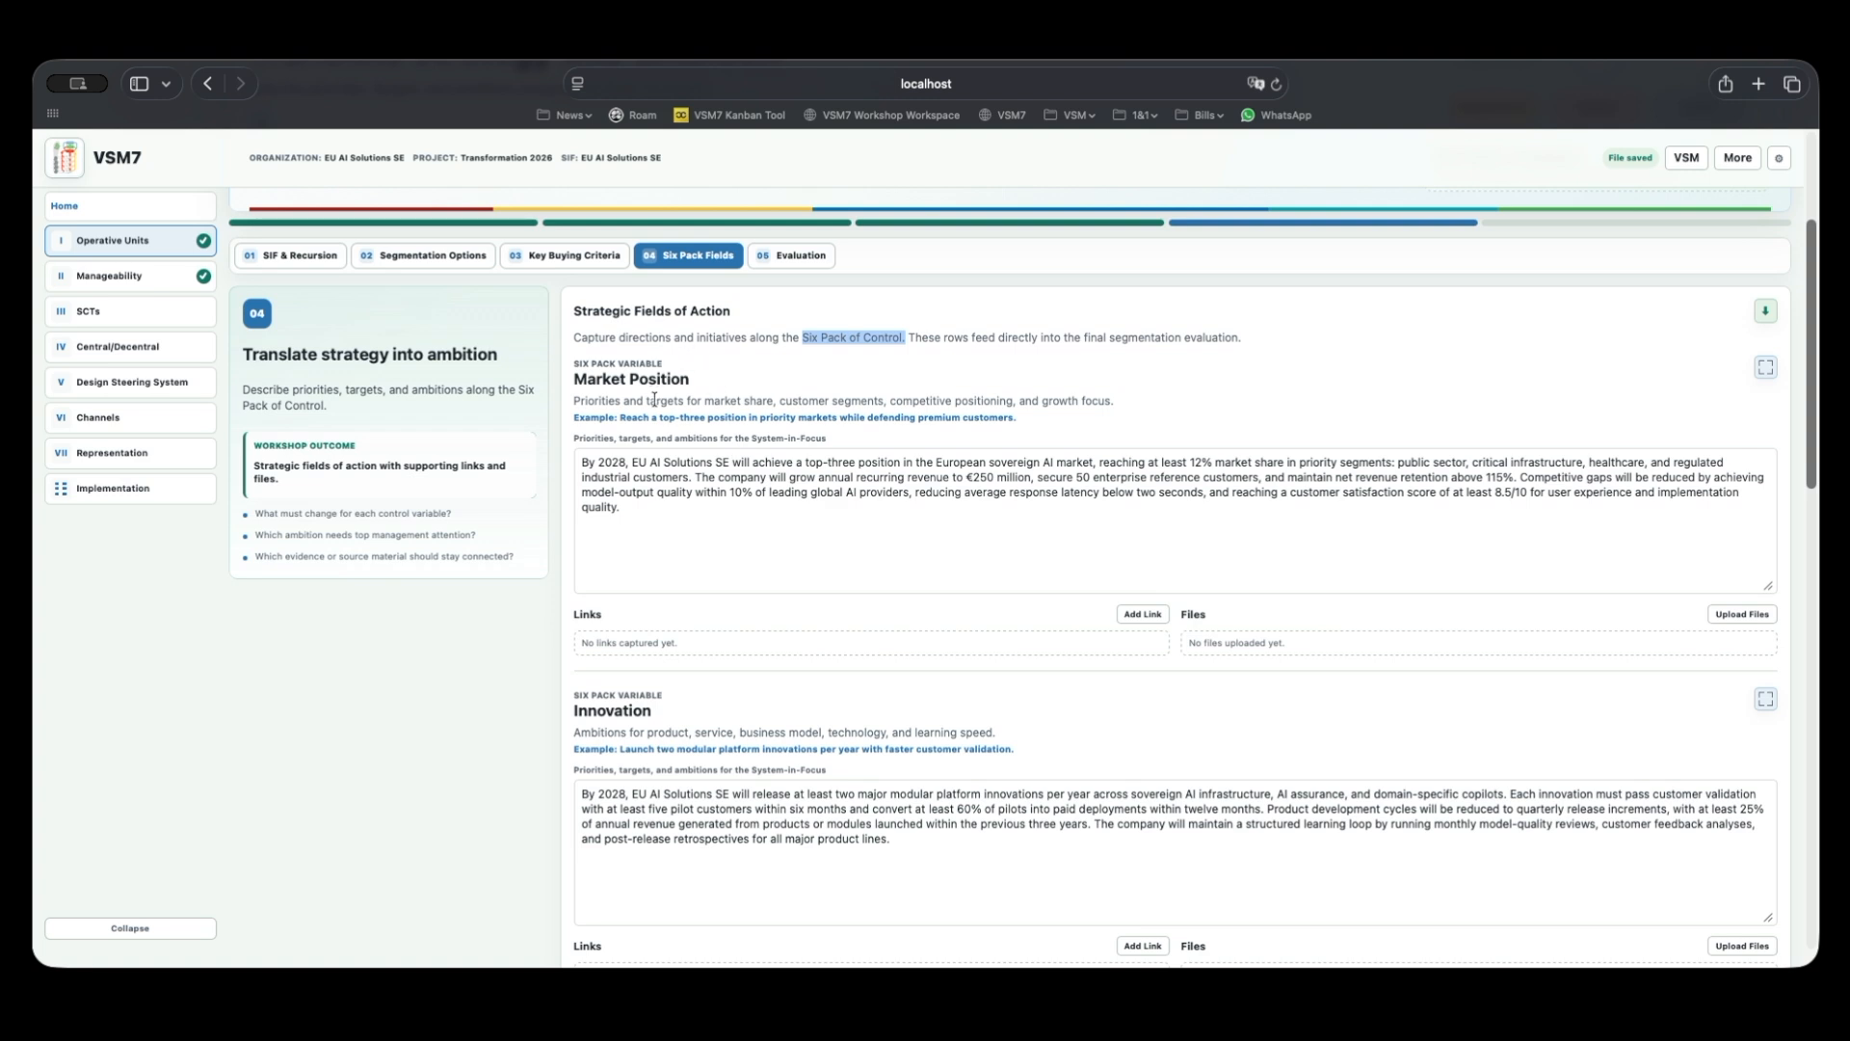
{"action": "scroll", "coordinate": [655, 397], "scroll_direction": "down", "scroll_amount": 2}
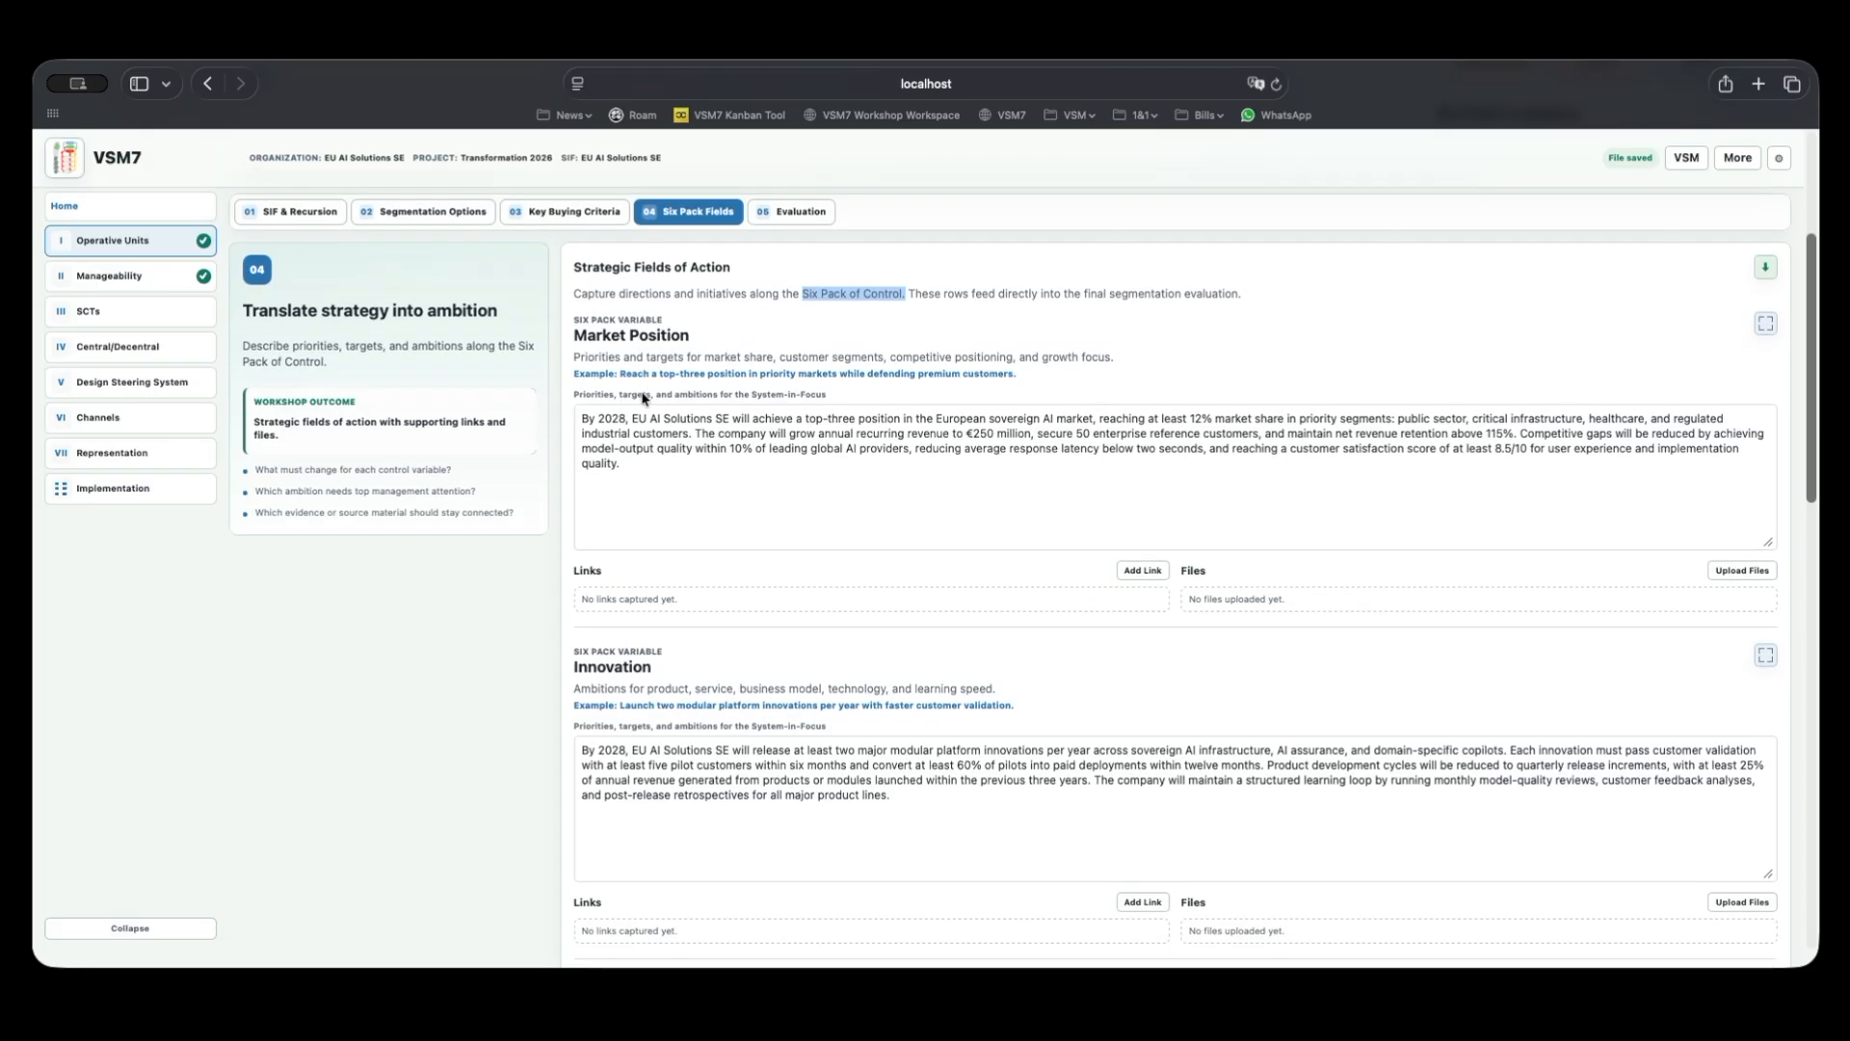
{"action": "scroll", "coordinate": [643, 396], "scroll_direction": "down", "scroll_amount": 1}
{"action": "scroll", "coordinate": [643, 395], "scroll_direction": "down", "scroll_amount": 2}
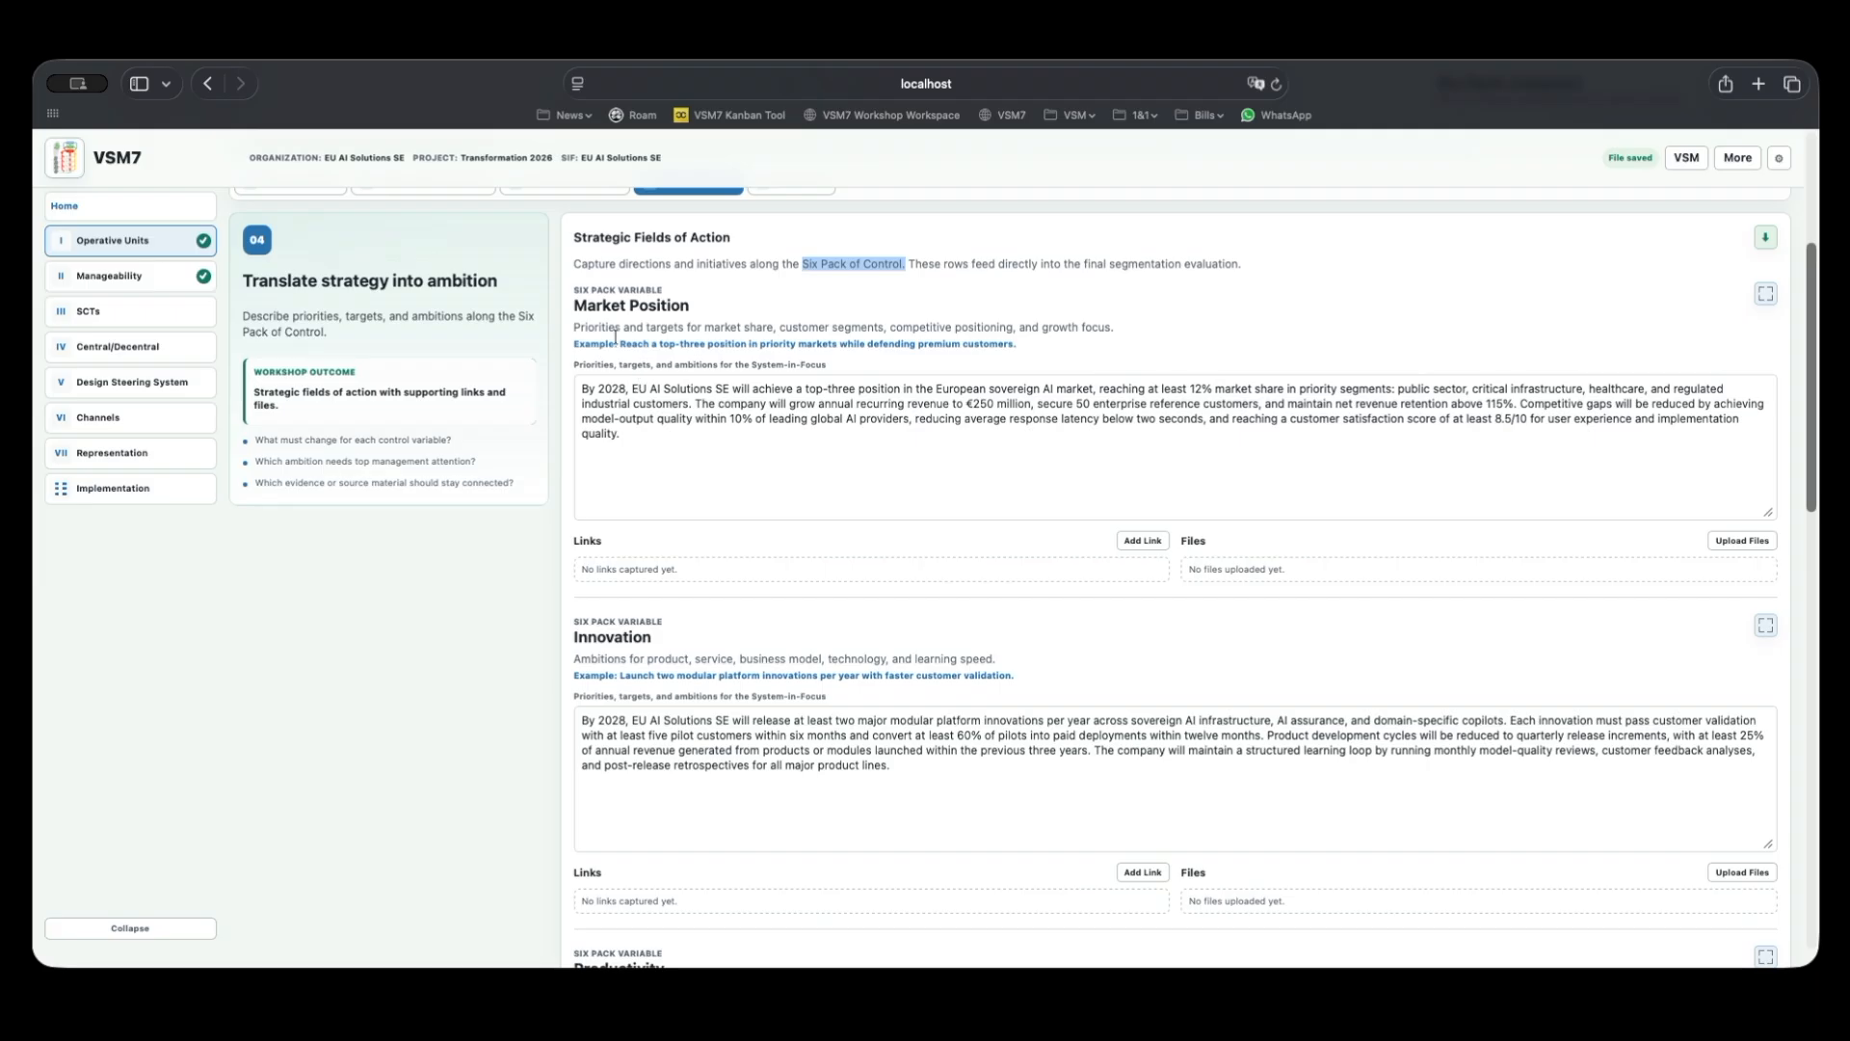
{"action": "left_click_drag", "start_coordinate": [571, 304], "coordinate": [692, 305]}
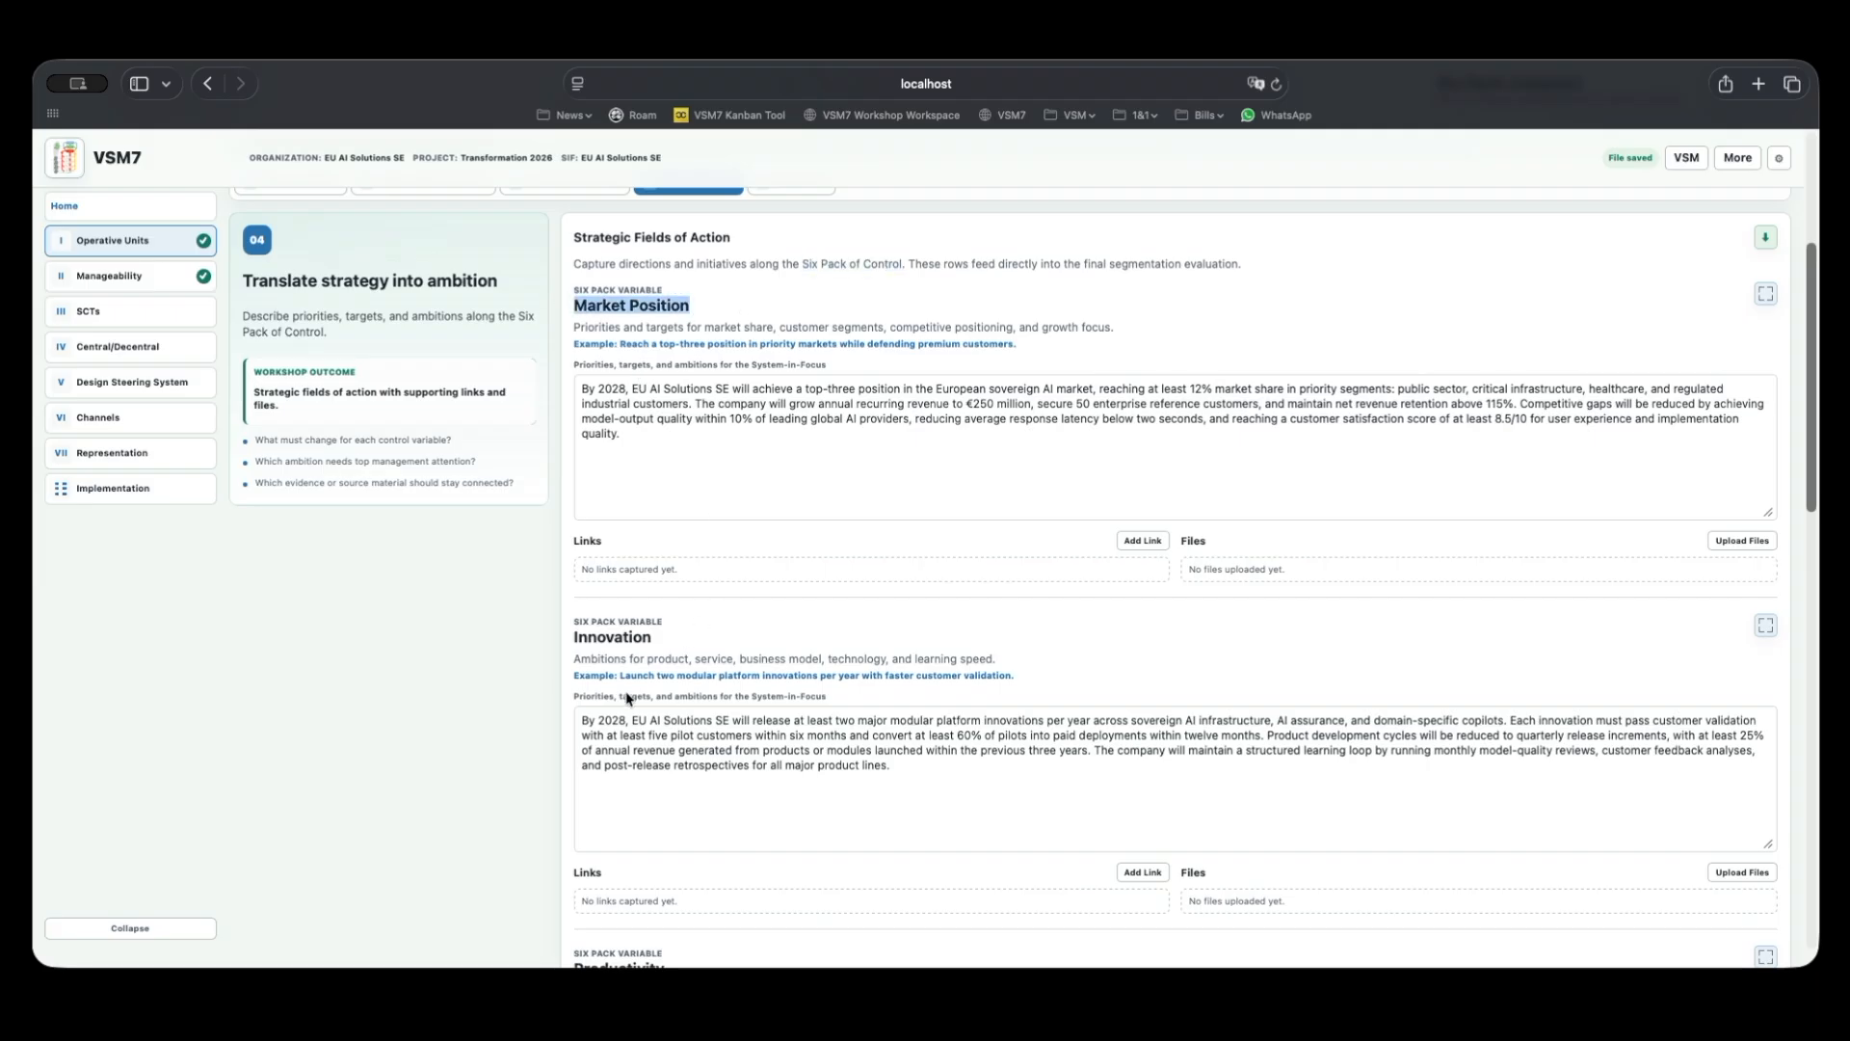
{"action": "left_click_drag", "start_coordinate": [572, 636], "coordinate": [654, 638]}
{"action": "scroll", "coordinate": [732, 661], "scroll_direction": "down", "scroll_amount": 3}
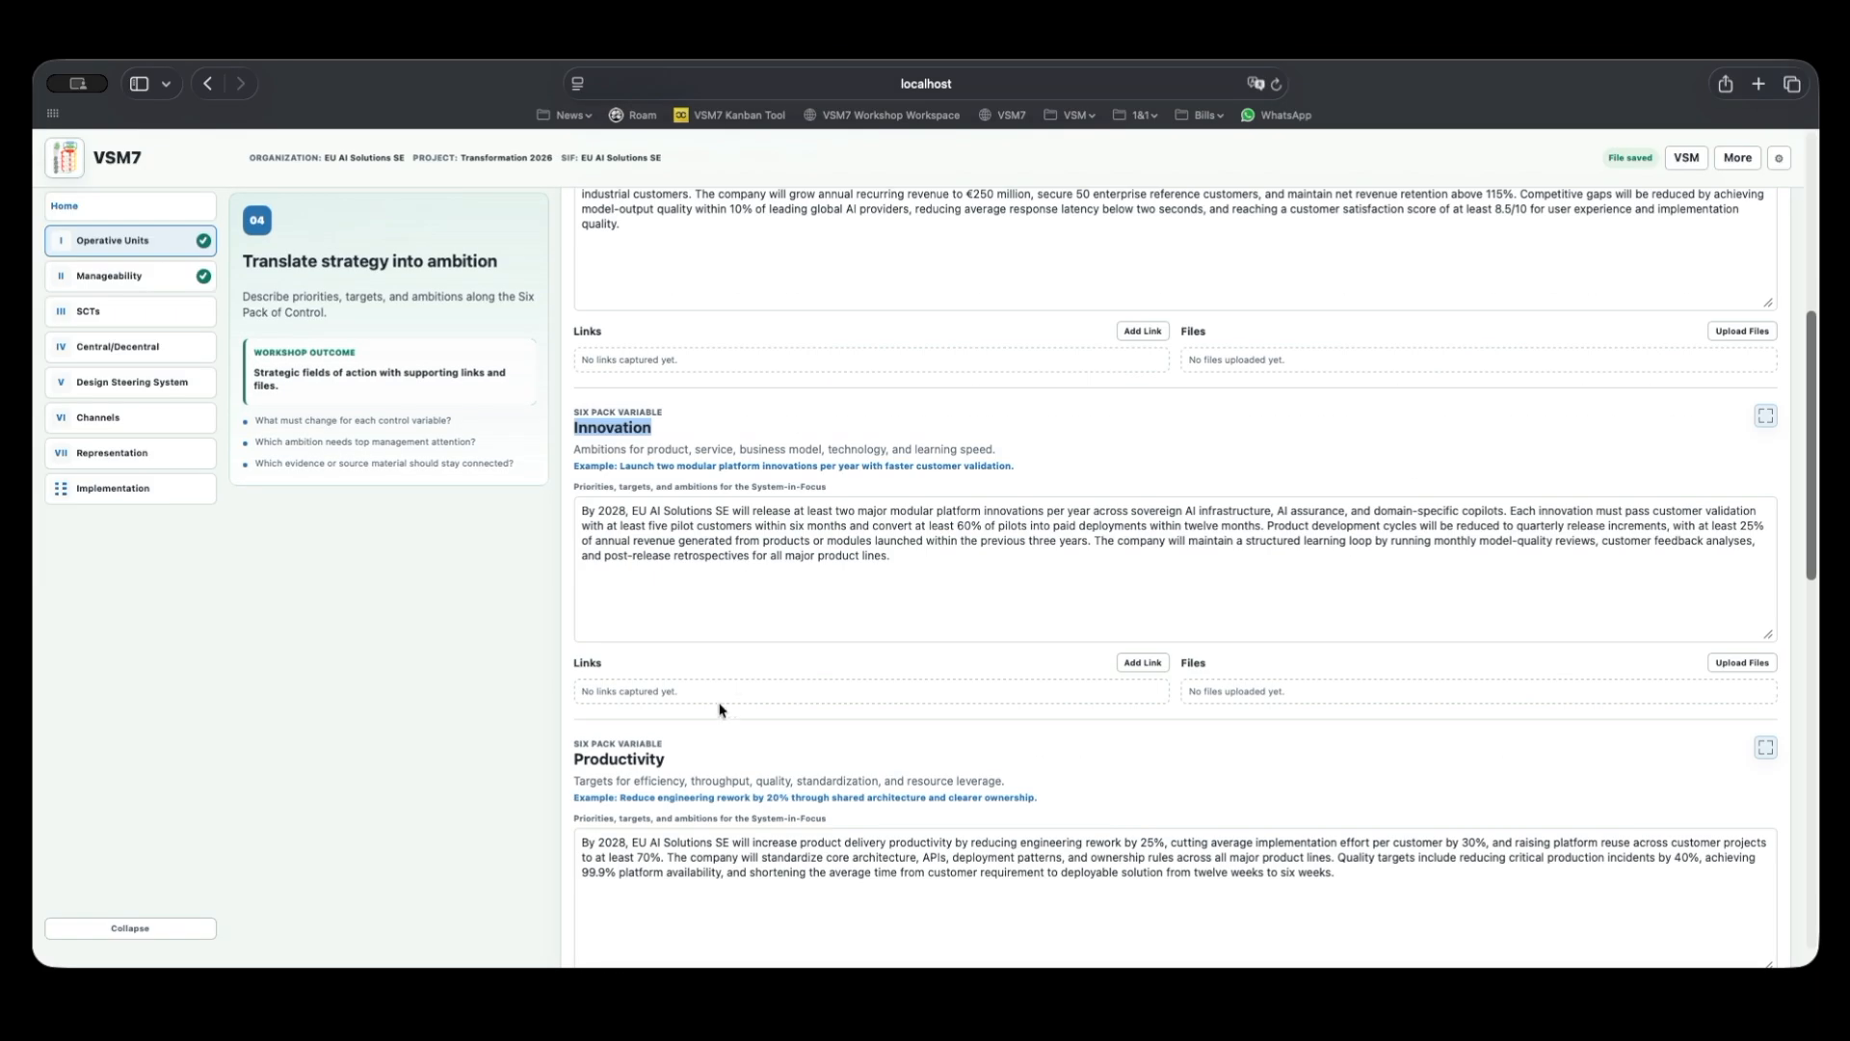
{"action": "scroll", "coordinate": [719, 710], "scroll_direction": "down", "scroll_amount": 10}
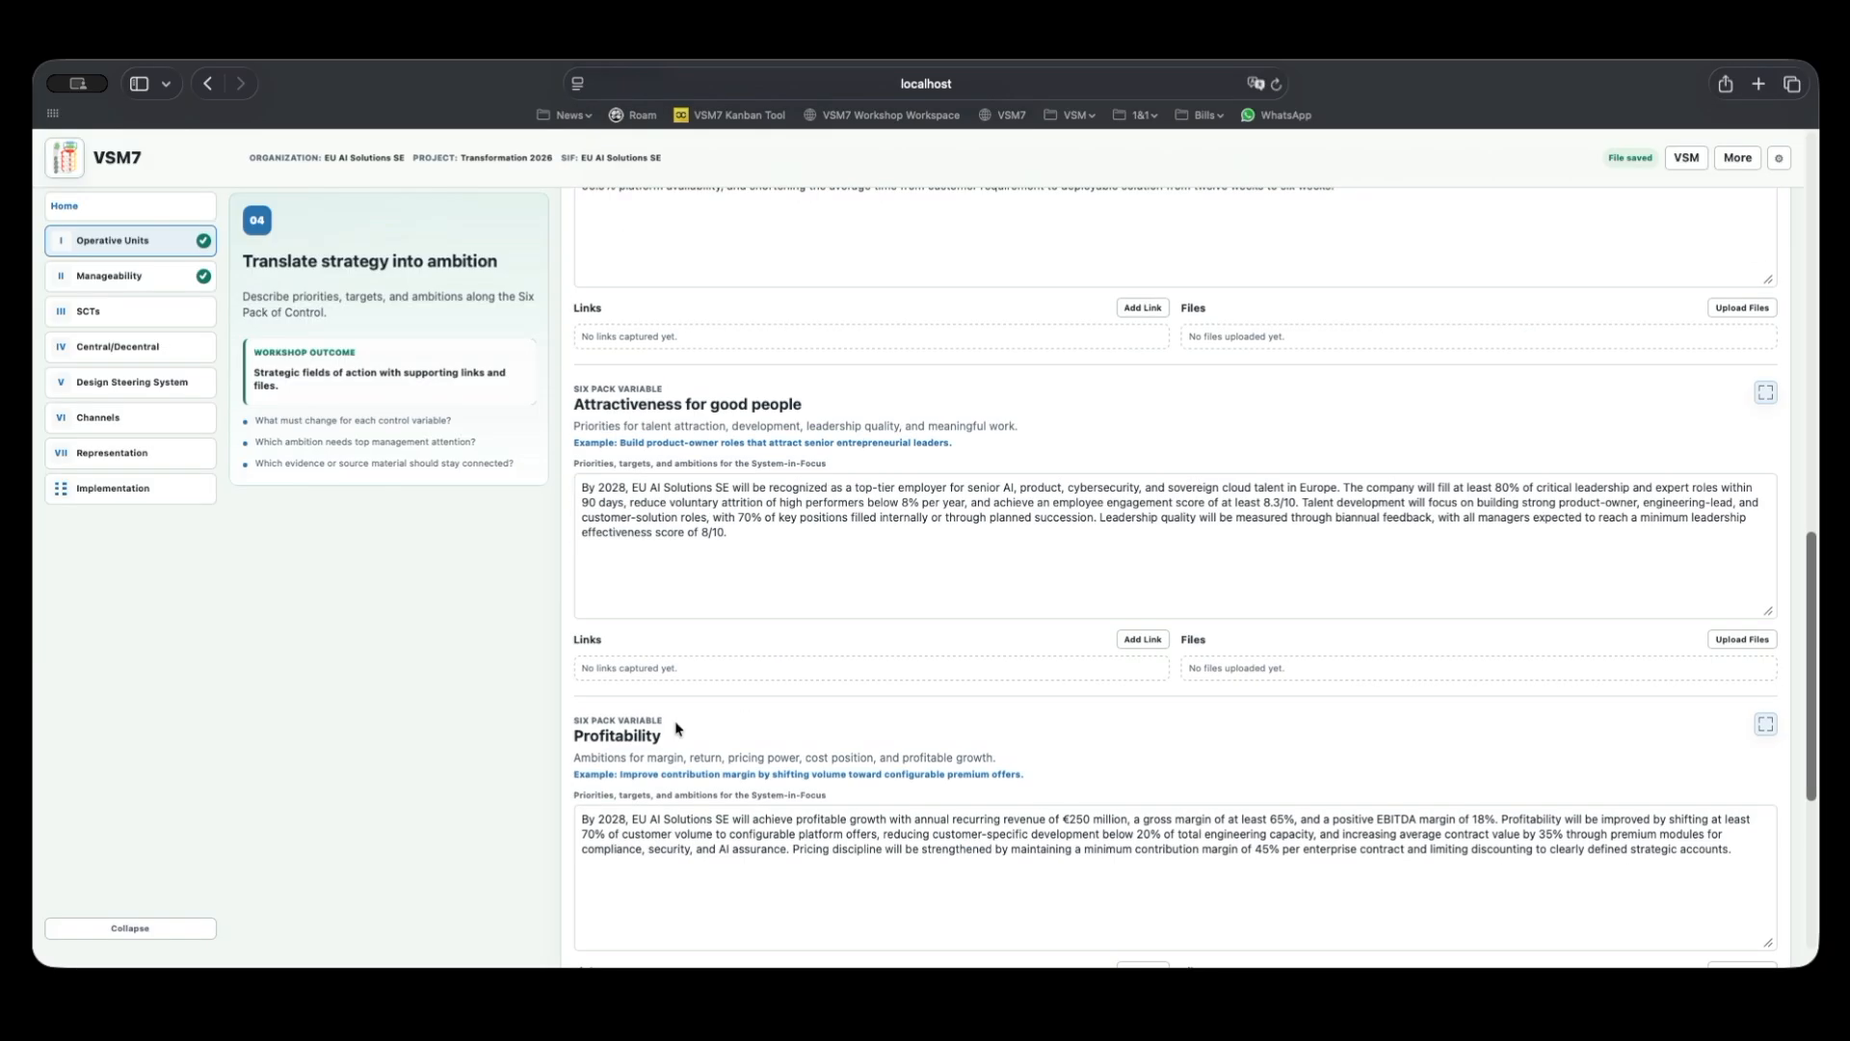
{"action": "scroll", "coordinate": [677, 728], "scroll_direction": "down", "scroll_amount": 7}
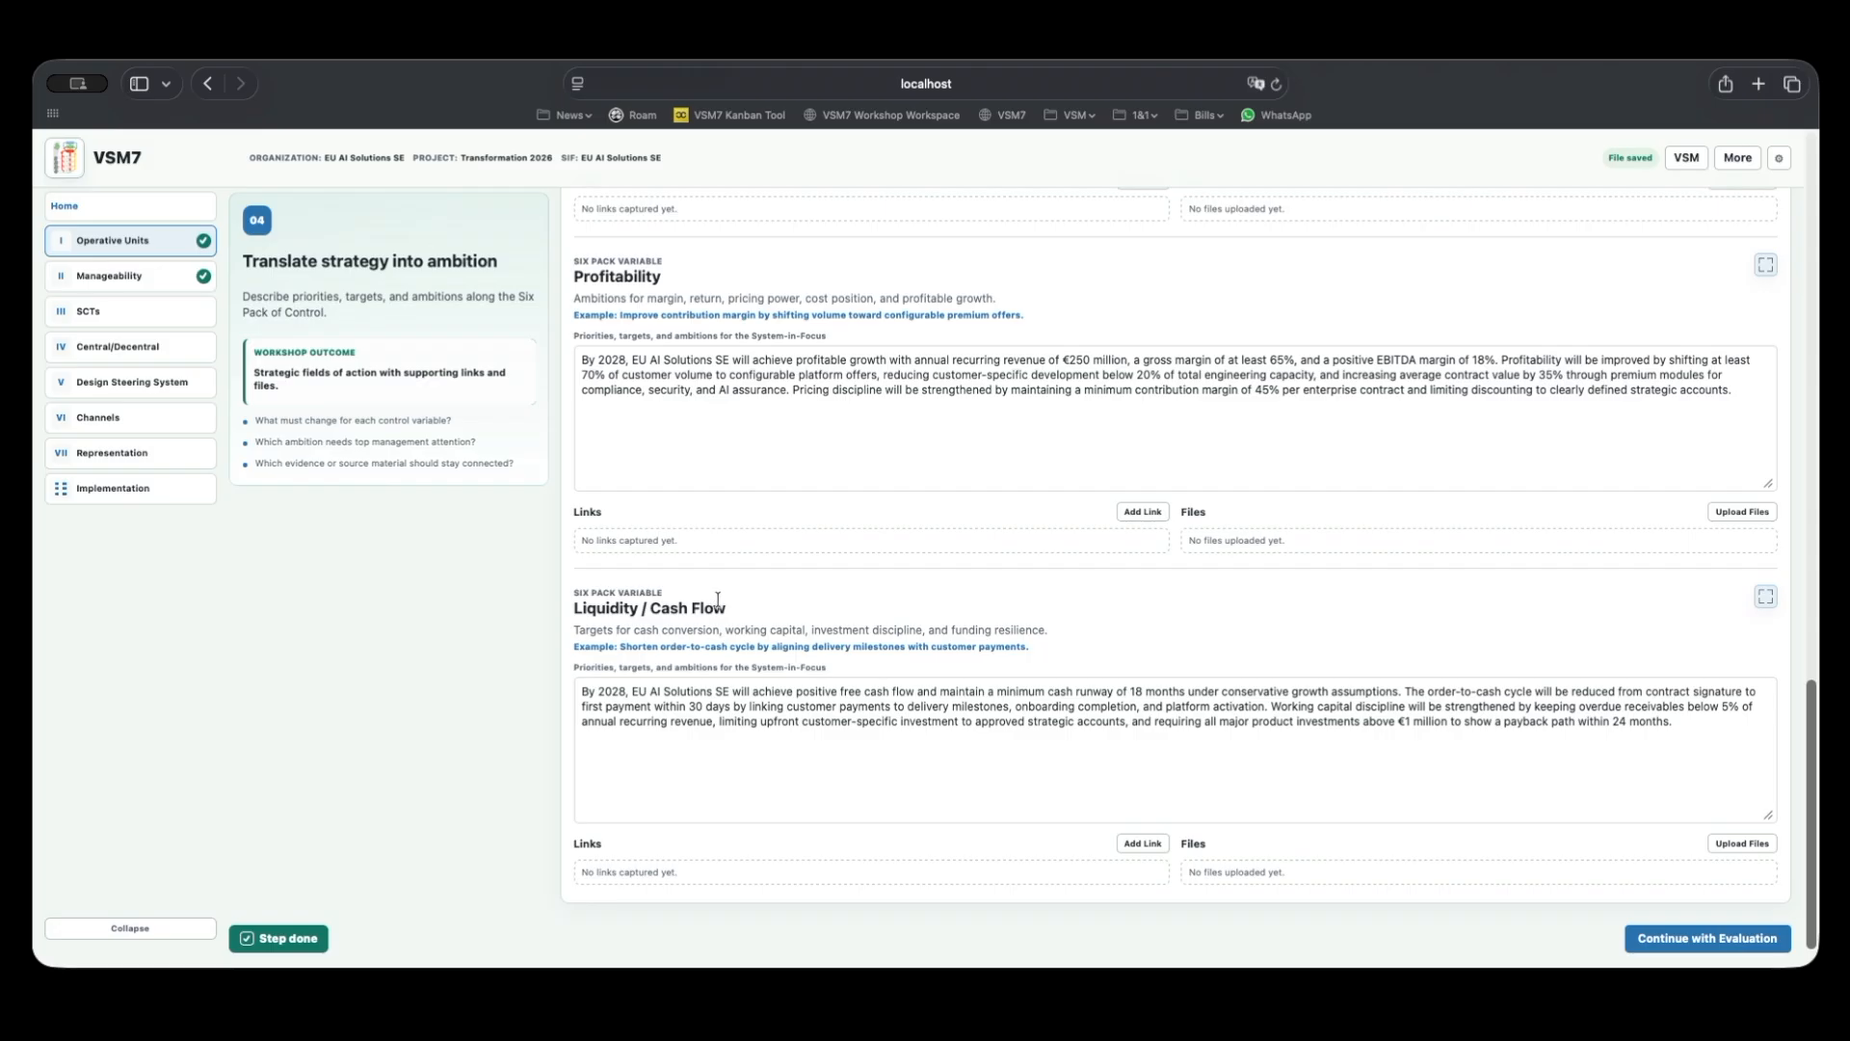
{"action": "left_click", "coordinate": [770, 723]}
{"action": "left_click", "coordinate": [729, 428]}
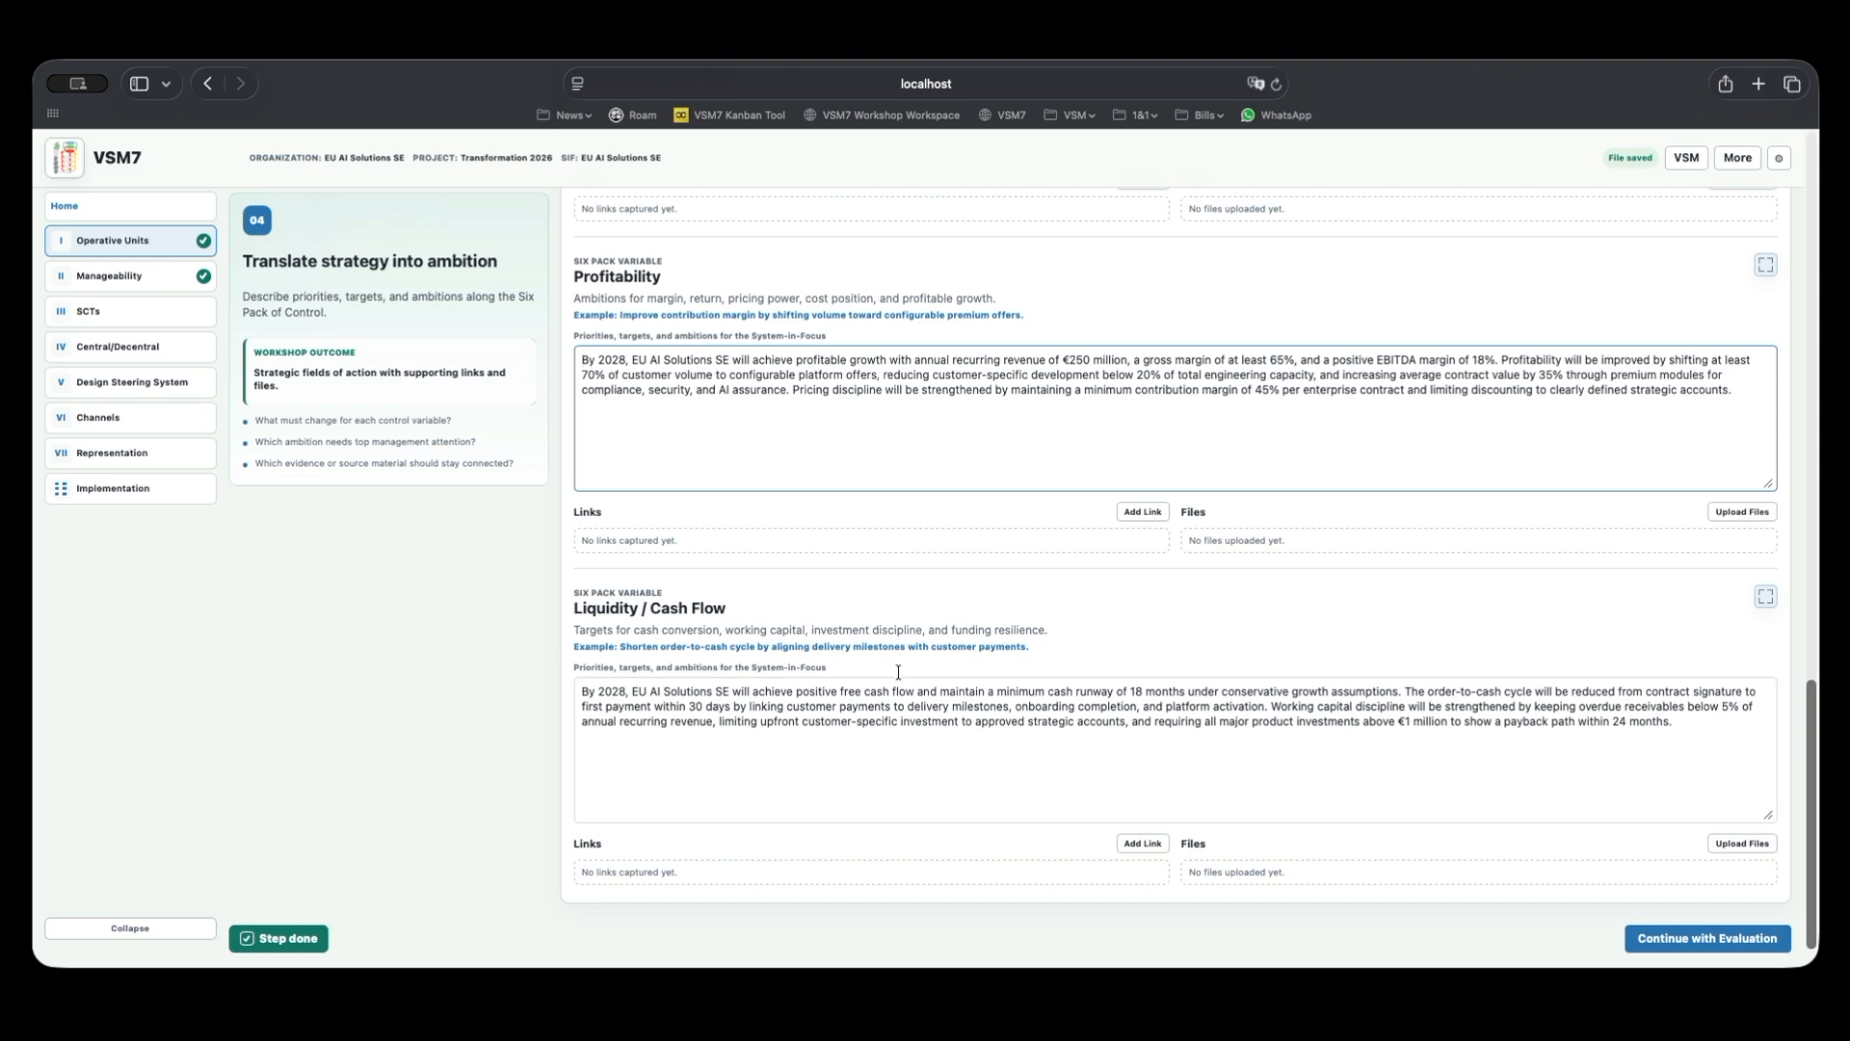
Add an empty link row under Market Position, then open its file upload dialog and cancel it.
{"action": "scroll", "coordinate": [897, 671], "scroll_direction": "up", "scroll_amount": 10}
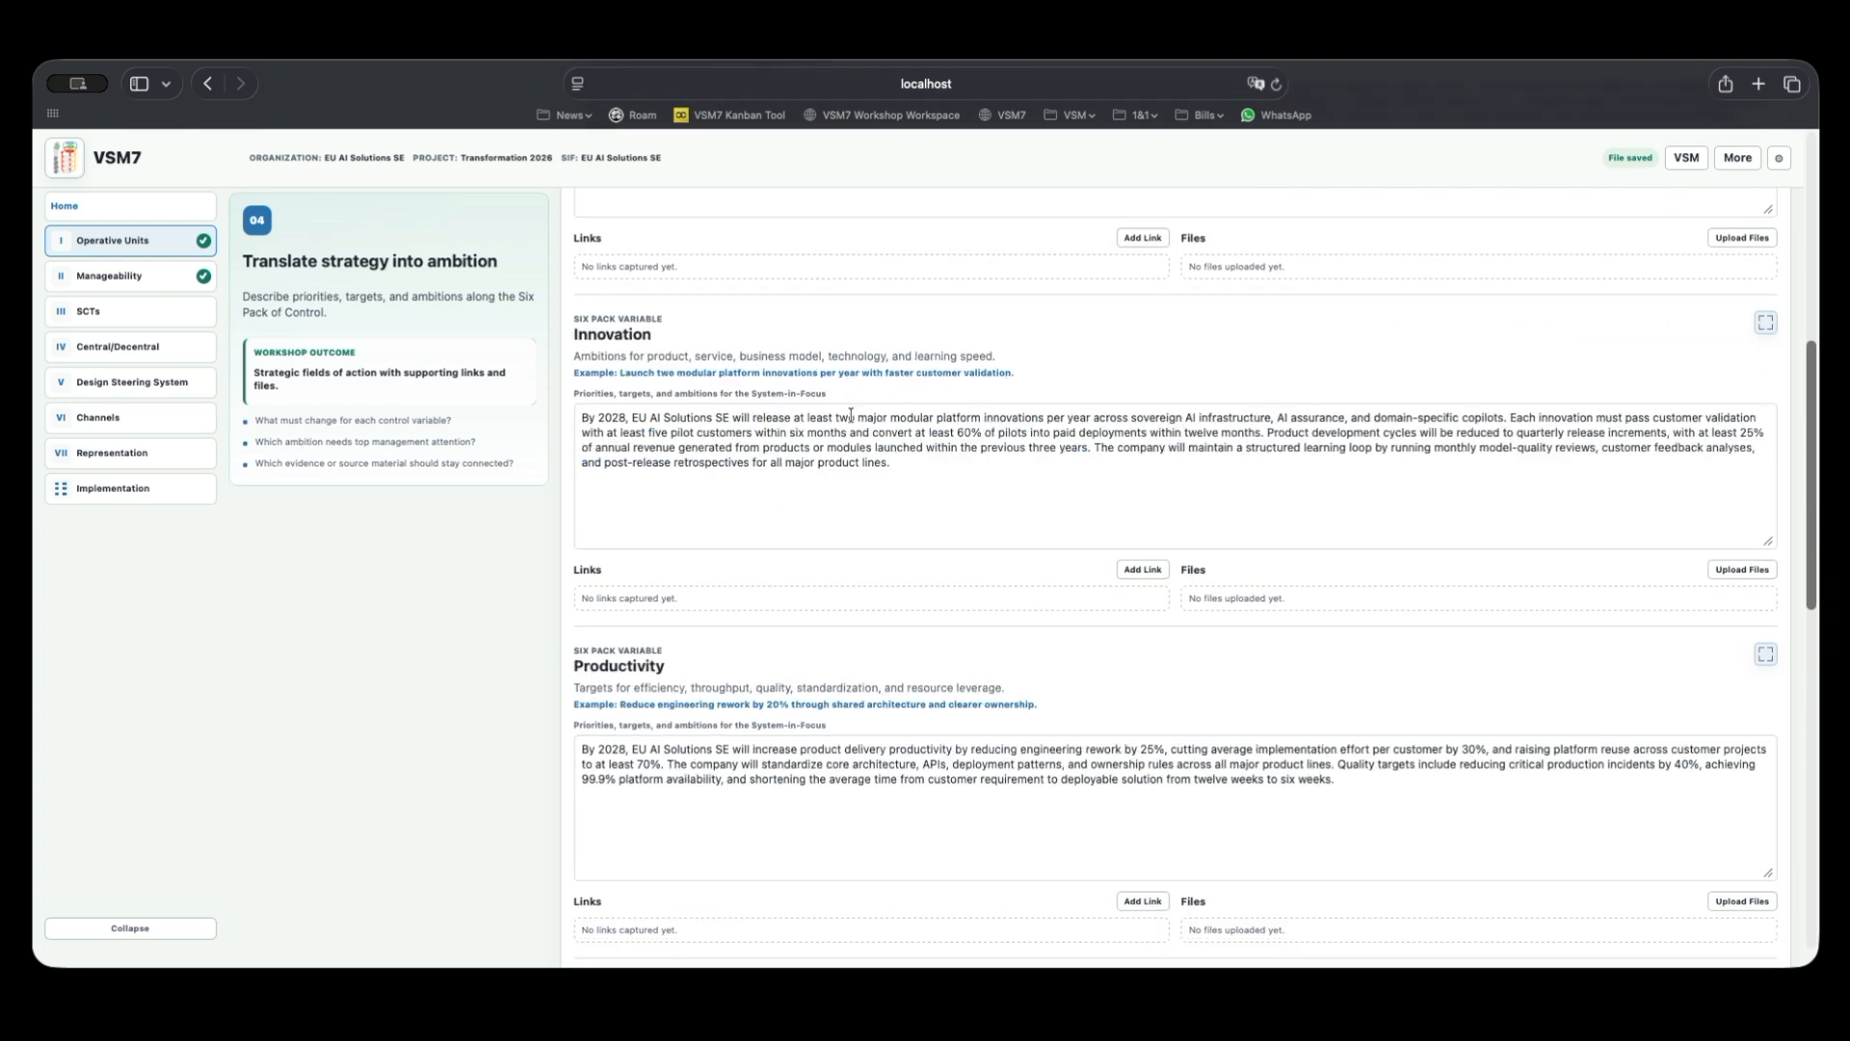
{"action": "scroll", "coordinate": [850, 416], "scroll_direction": "up", "scroll_amount": 3}
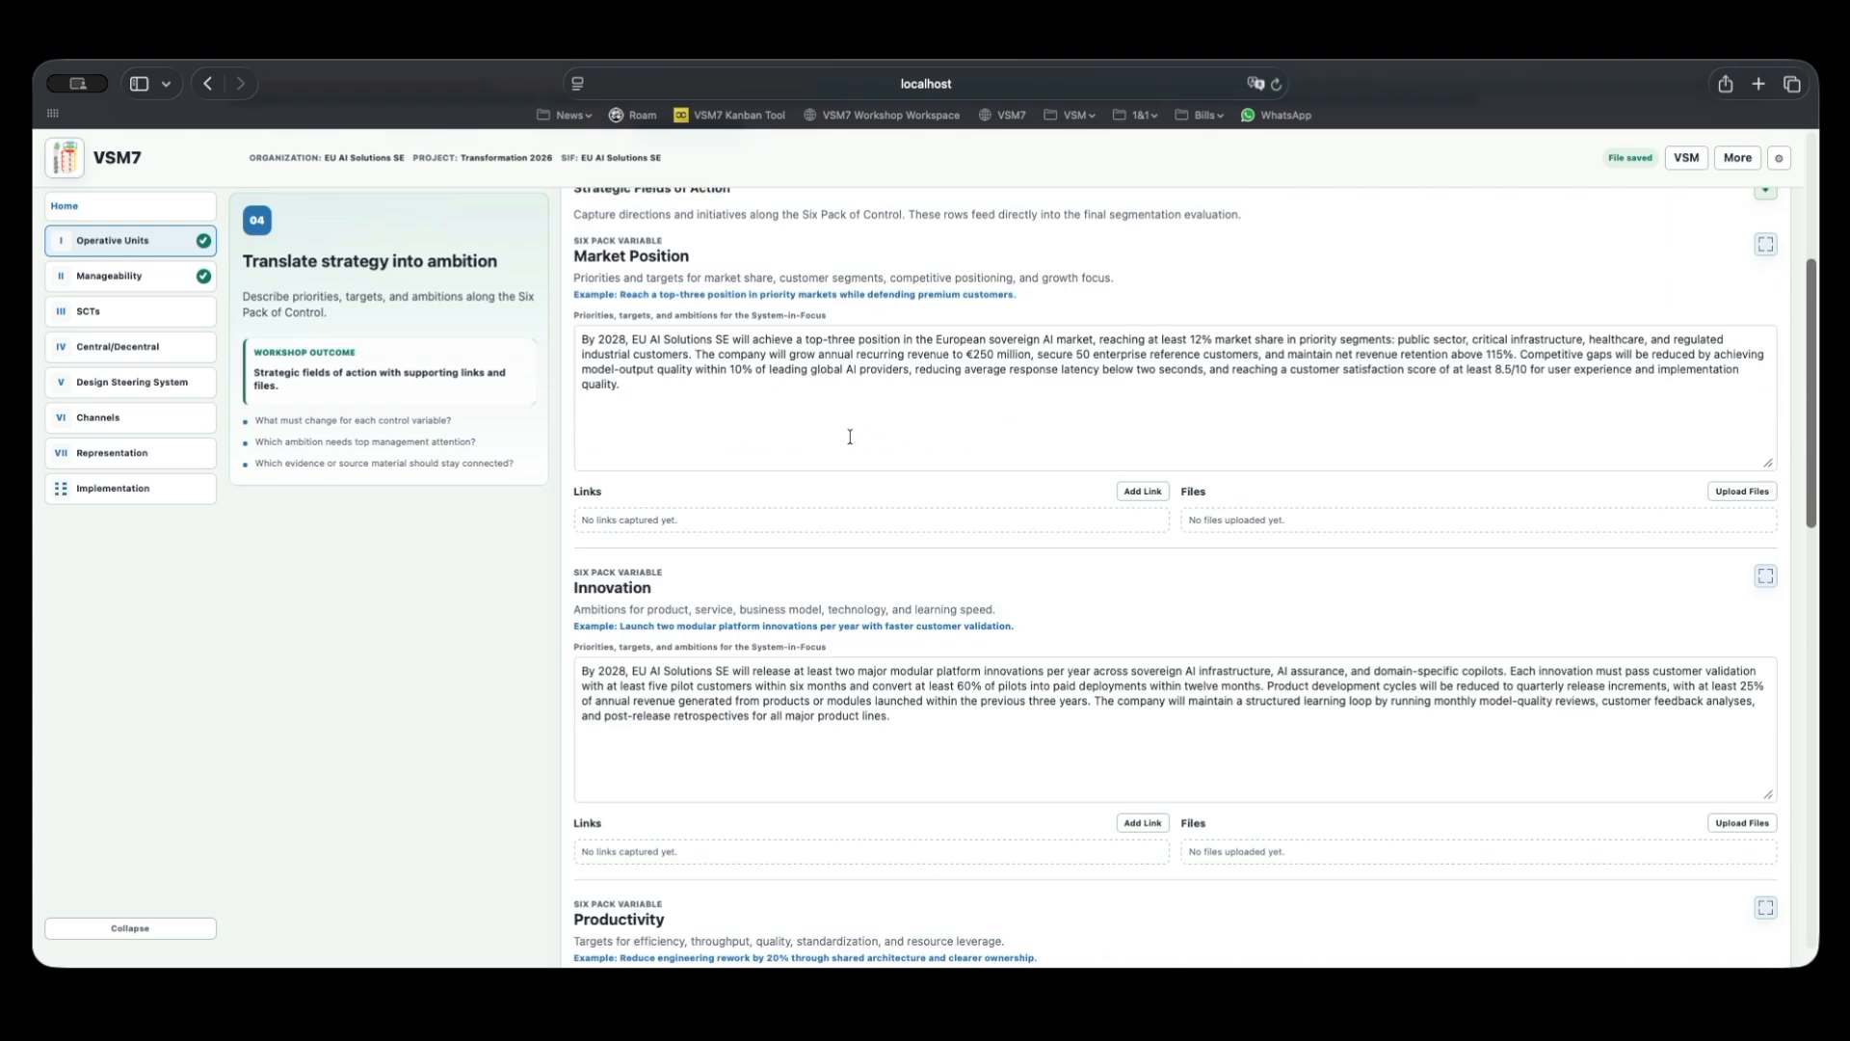
{"action": "left_click", "coordinate": [1149, 491]}
{"action": "left_click", "coordinate": [948, 524]}
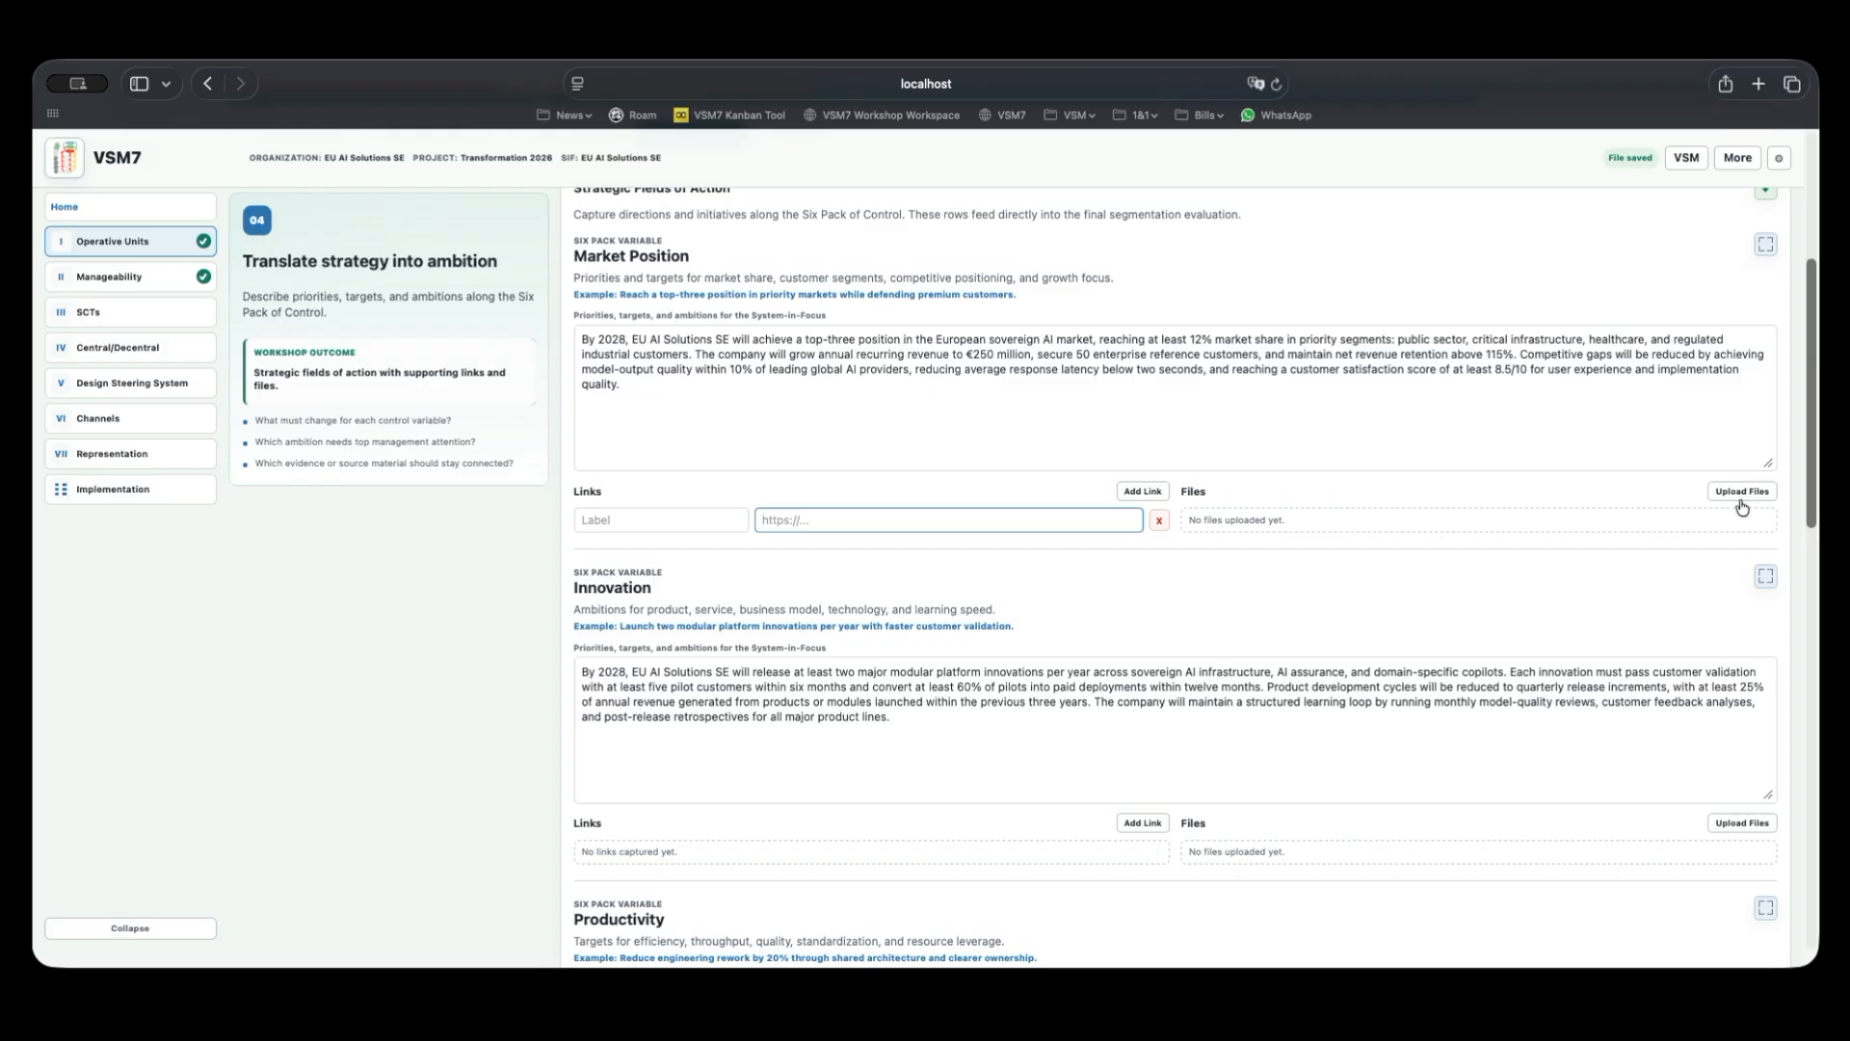
{"action": "left_click", "coordinate": [1740, 492]}
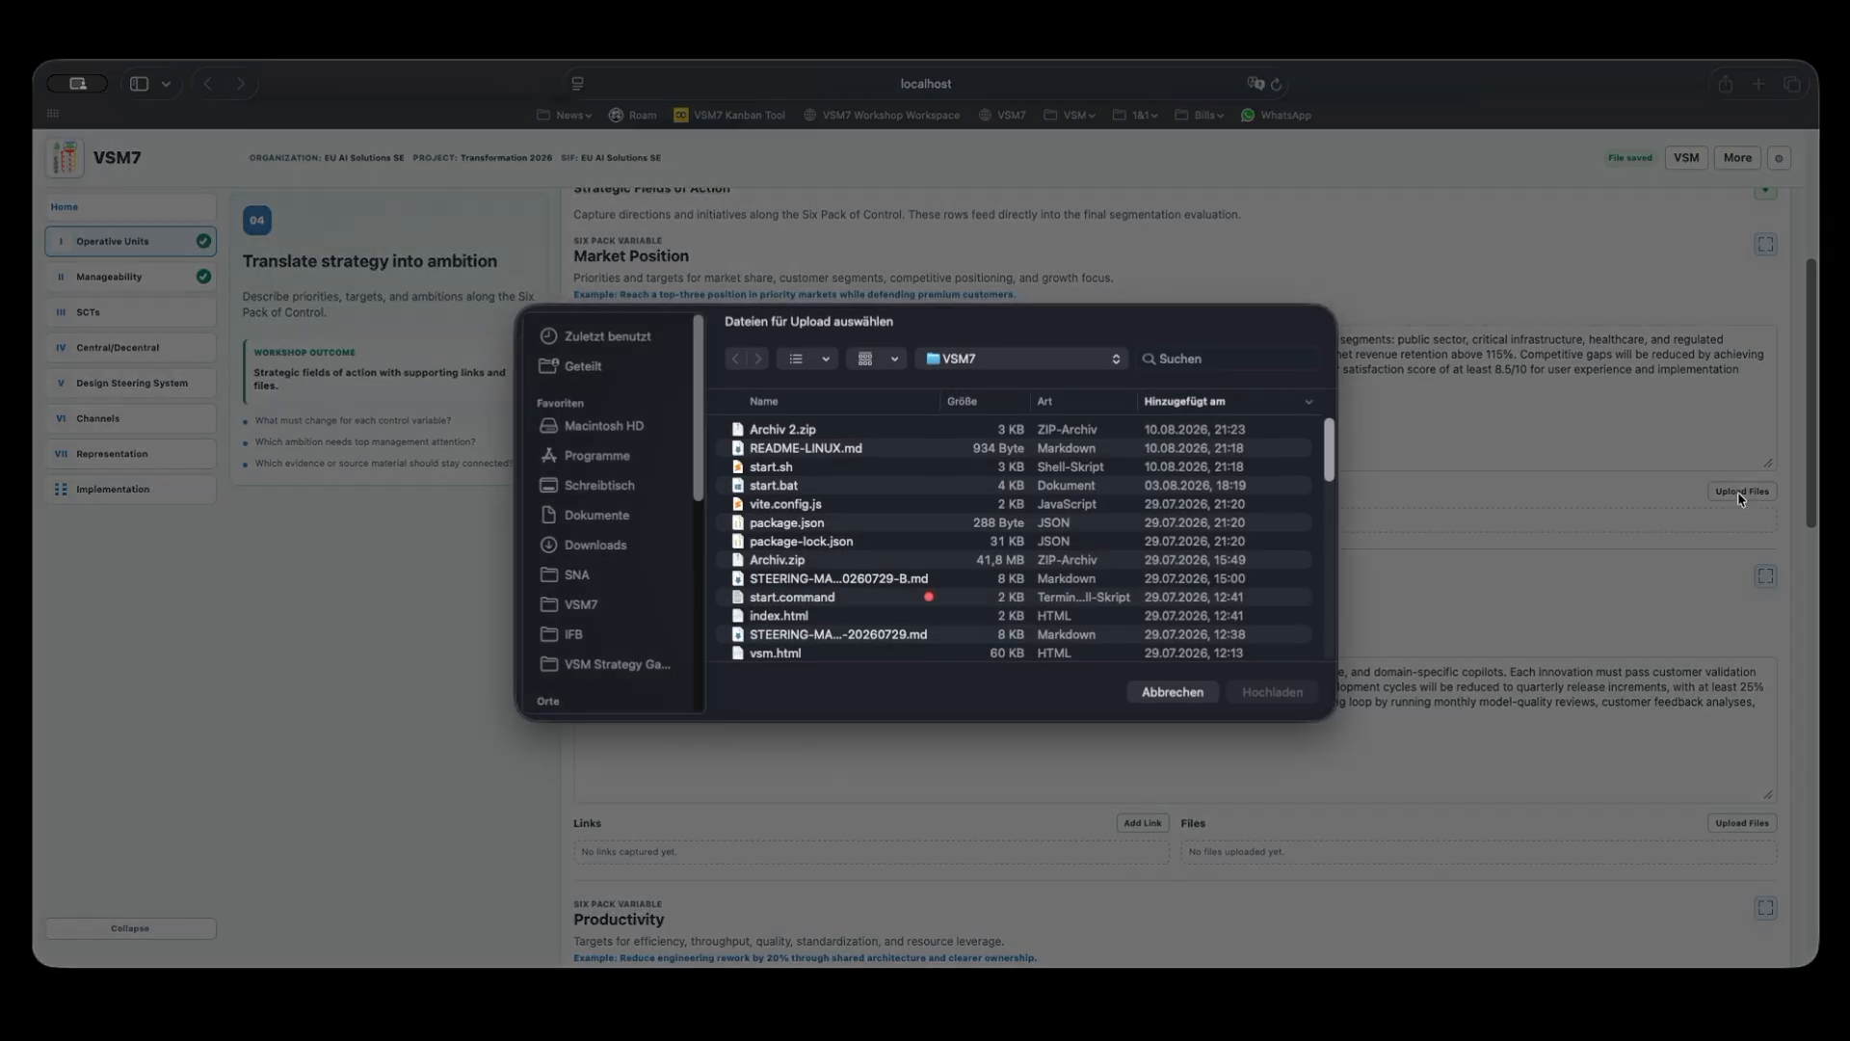
{"action": "left_click", "coordinate": [1166, 694]}
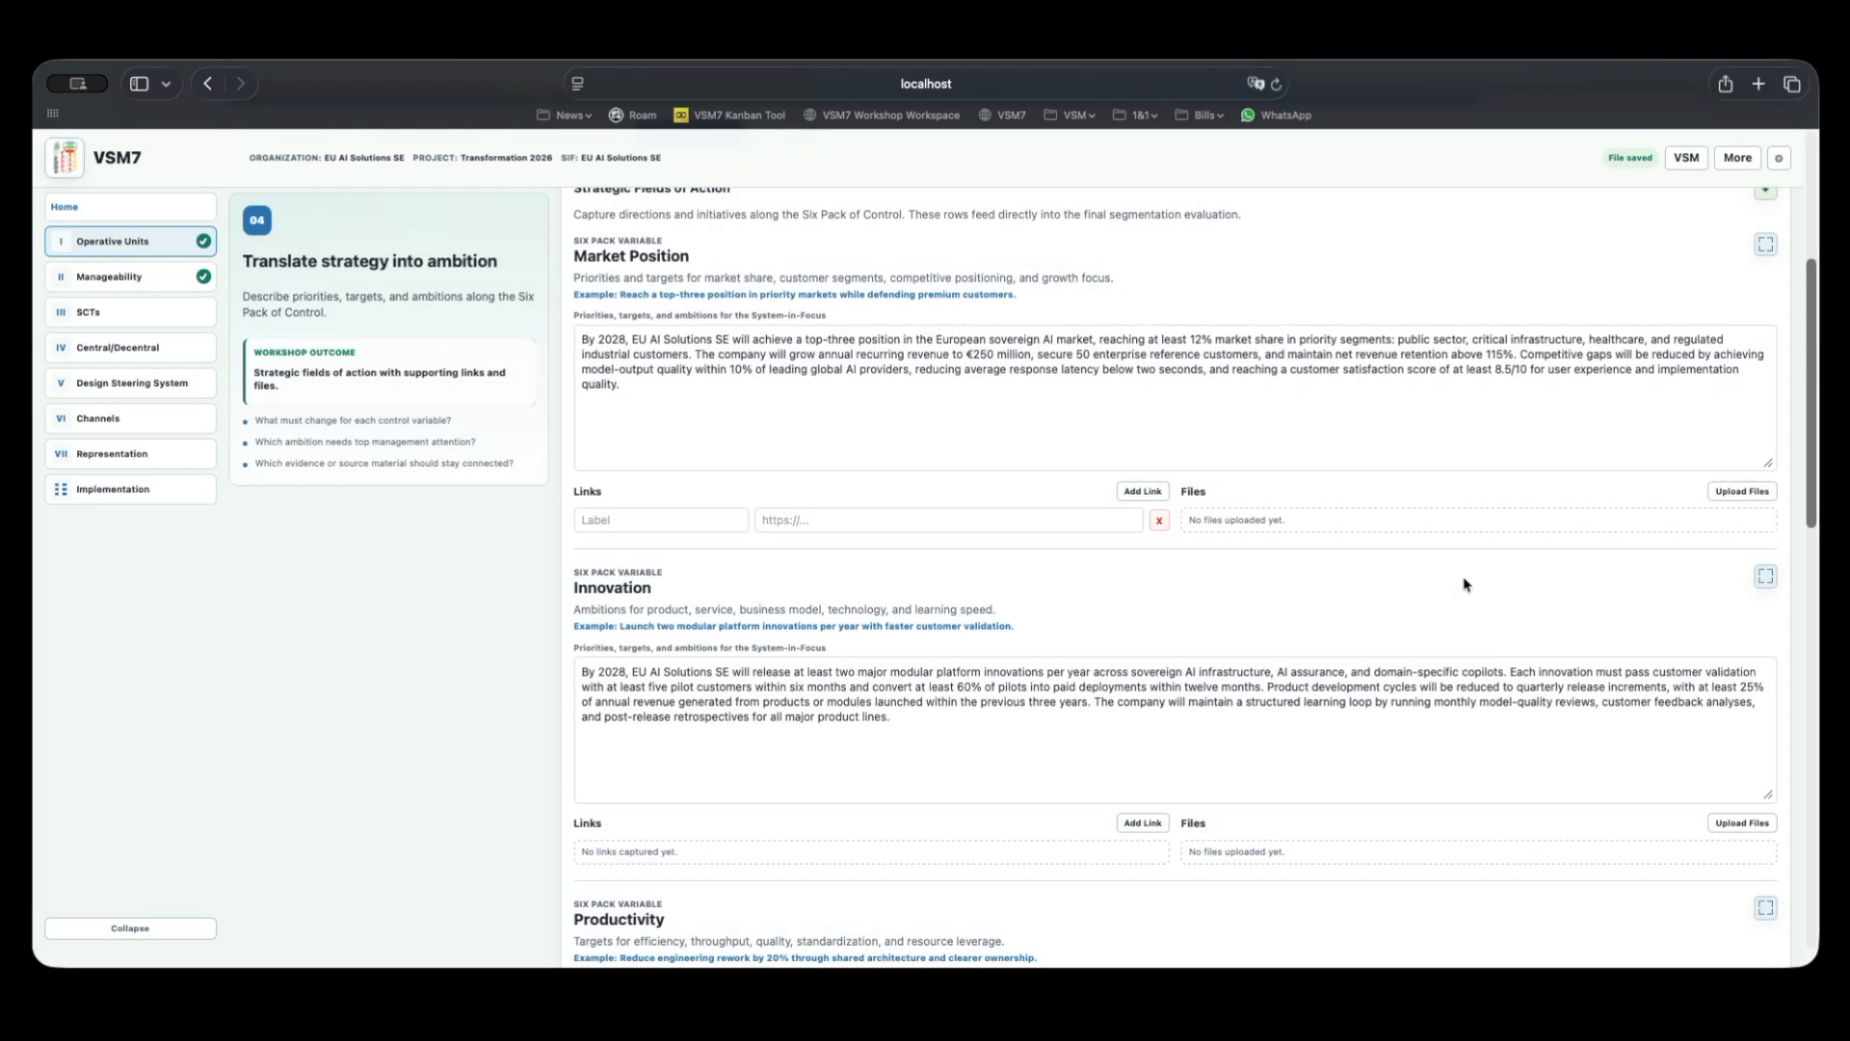
Look over the link and file areas of the other Six Pack variables and open Evaluation.
{"action": "scroll", "coordinate": [1123, 616], "scroll_direction": "down", "scroll_amount": 3}
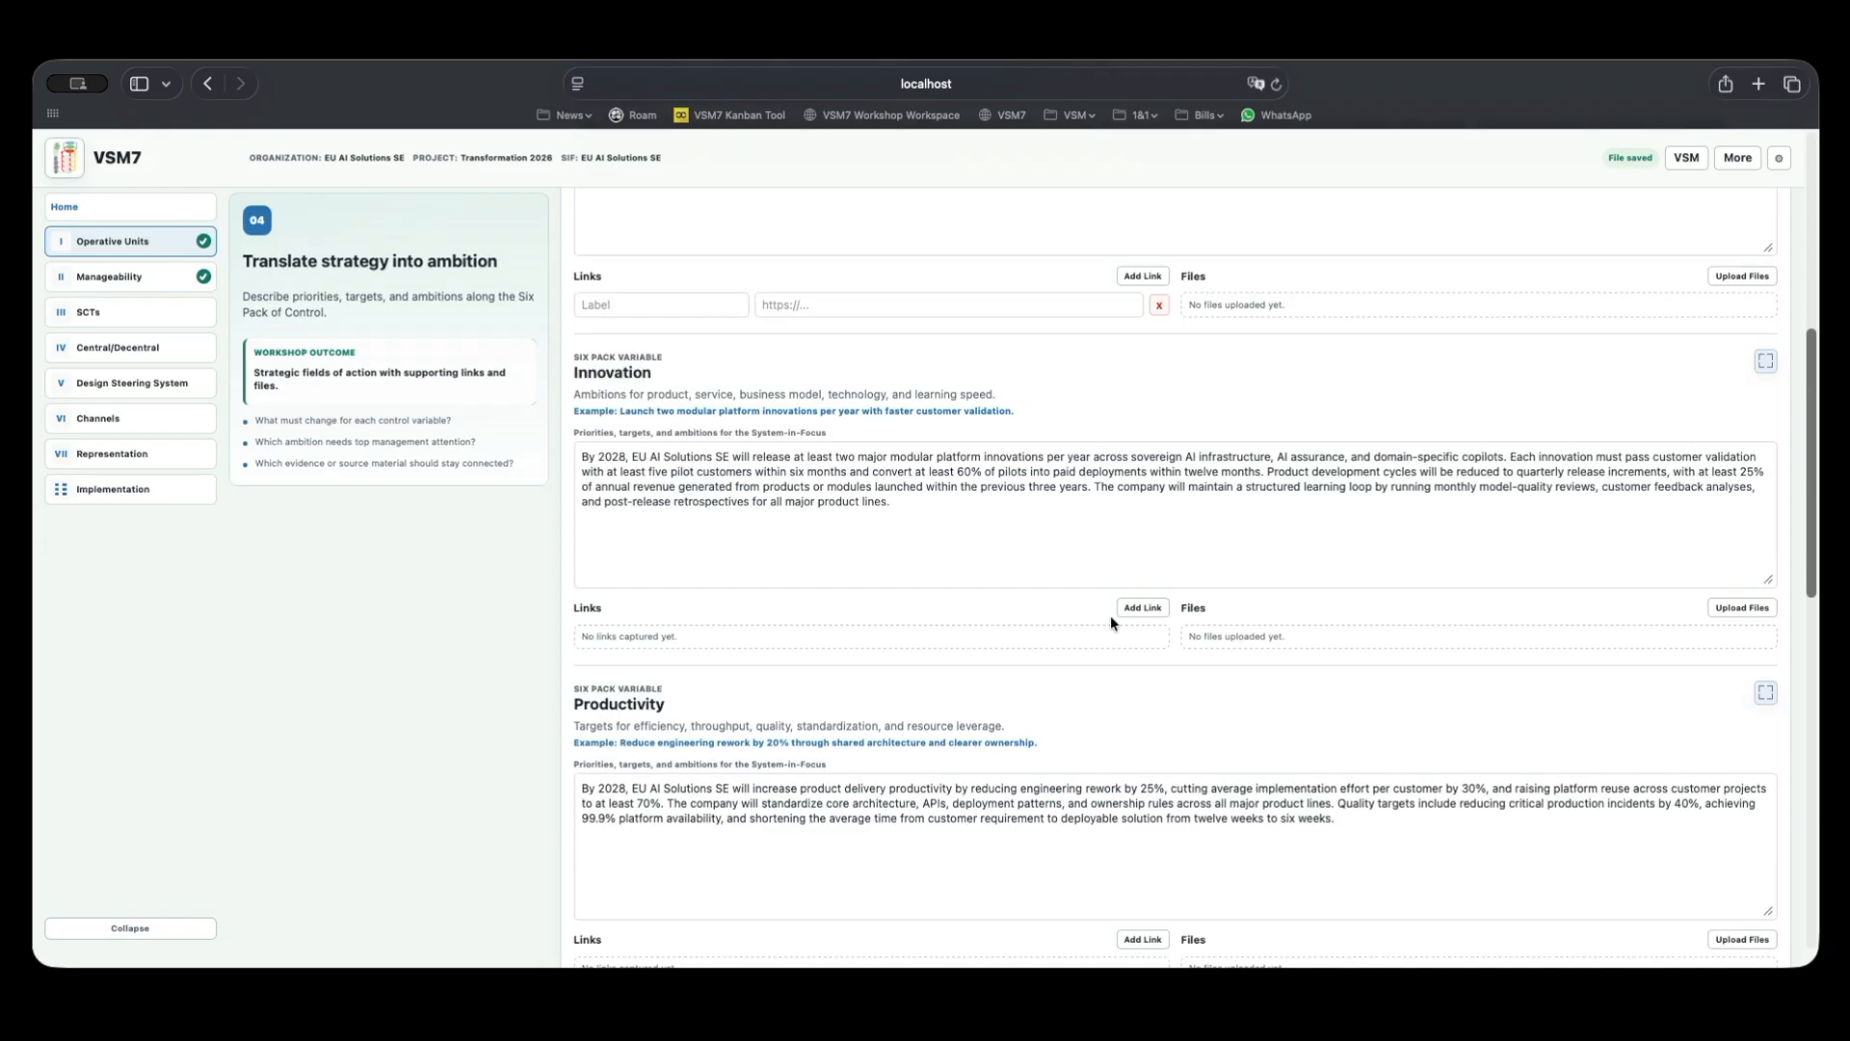
{"action": "scroll", "coordinate": [925, 559], "scroll_direction": "down", "scroll_amount": 4}
{"action": "scroll", "coordinate": [910, 544], "scroll_direction": "down", "scroll_amount": 3}
{"action": "scroll", "coordinate": [1002, 644], "scroll_direction": "up", "scroll_amount": 15}
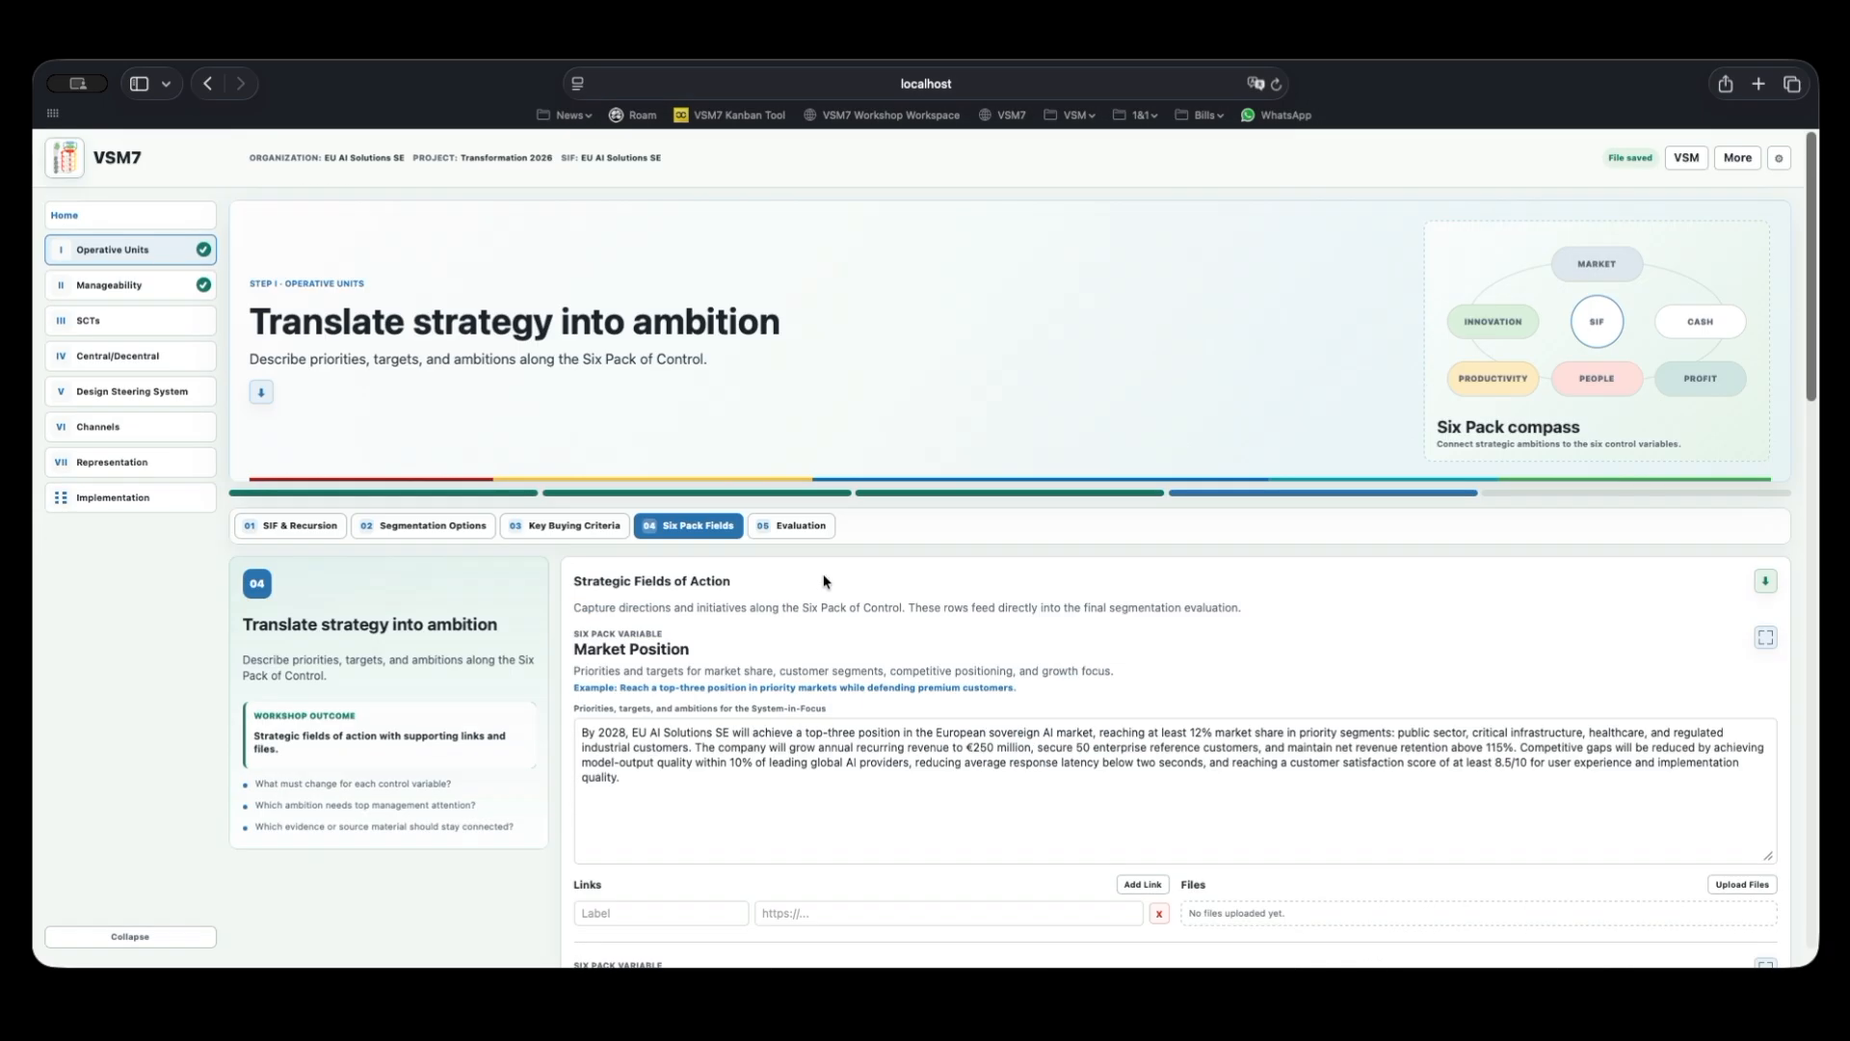
{"action": "left_click", "coordinate": [802, 528]}
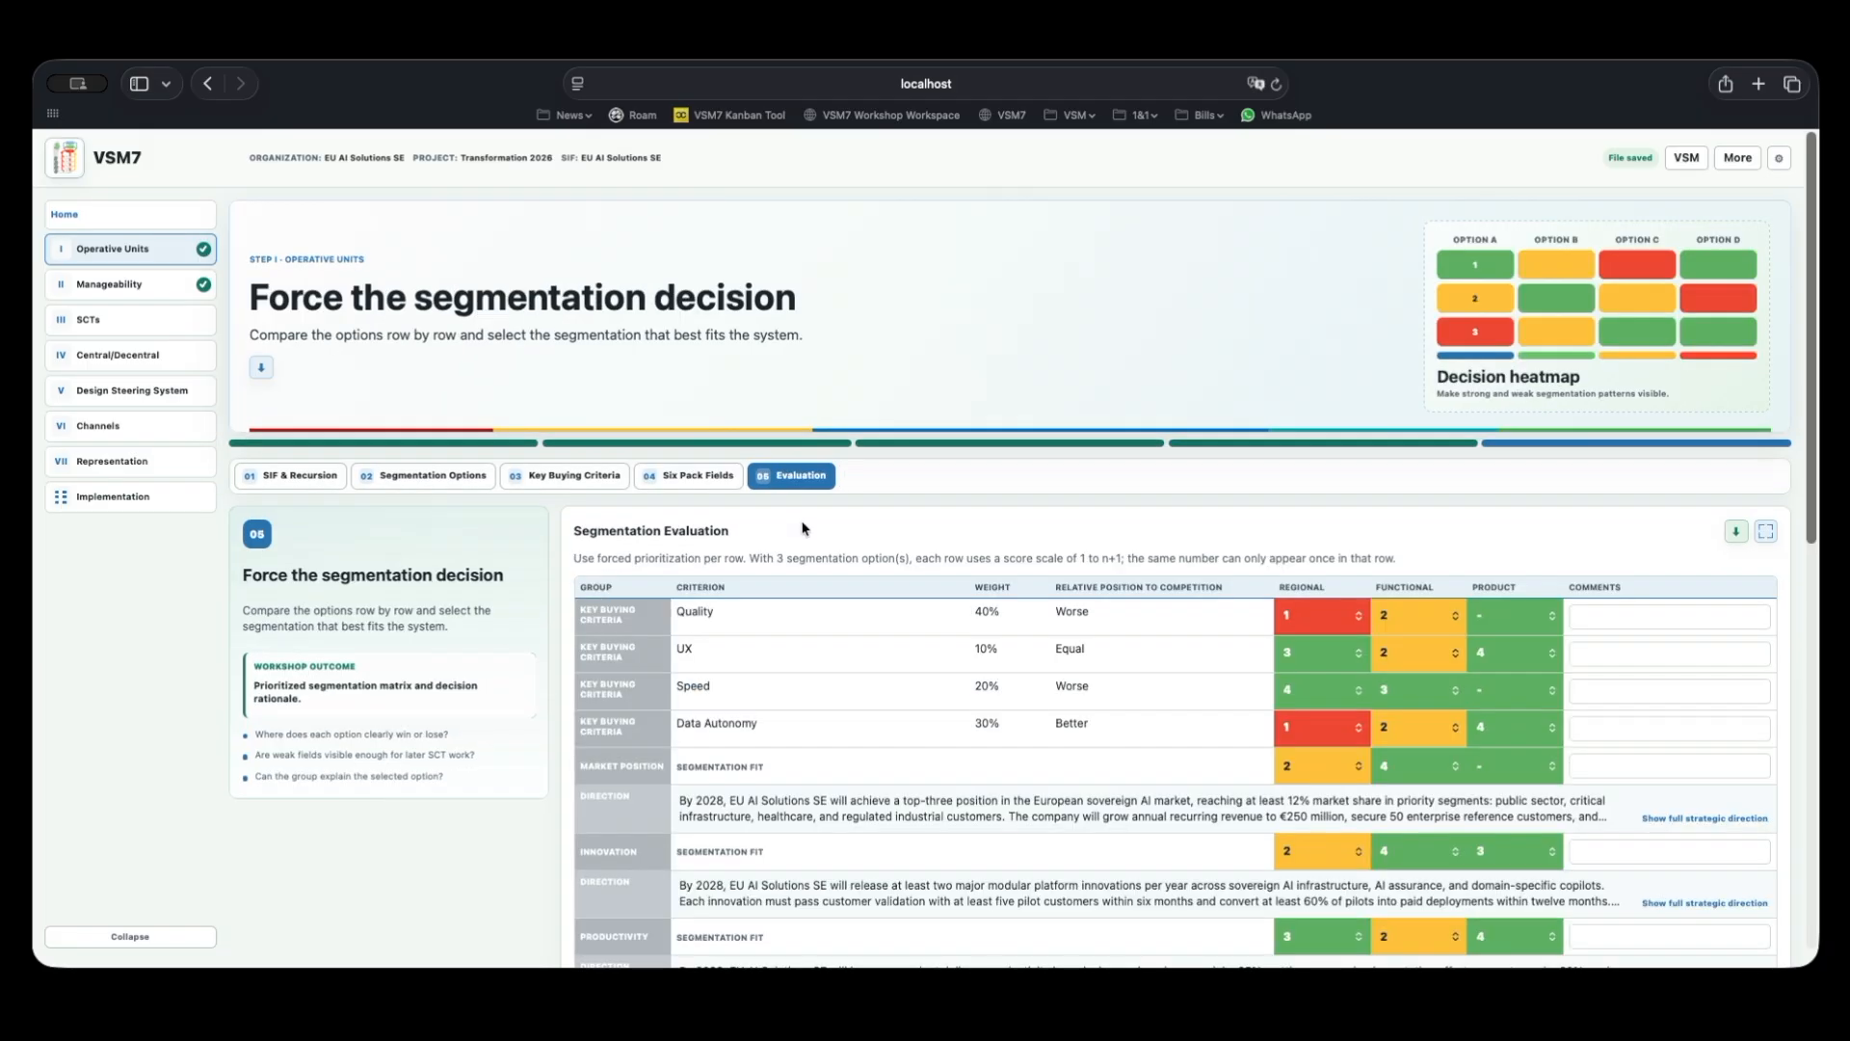
Examine the Segmentation Evaluation matrix, highlighting the key buying criteria from Quality to Data Autonomy.
{"action": "scroll", "coordinate": [760, 538], "scroll_direction": "down", "scroll_amount": 2}
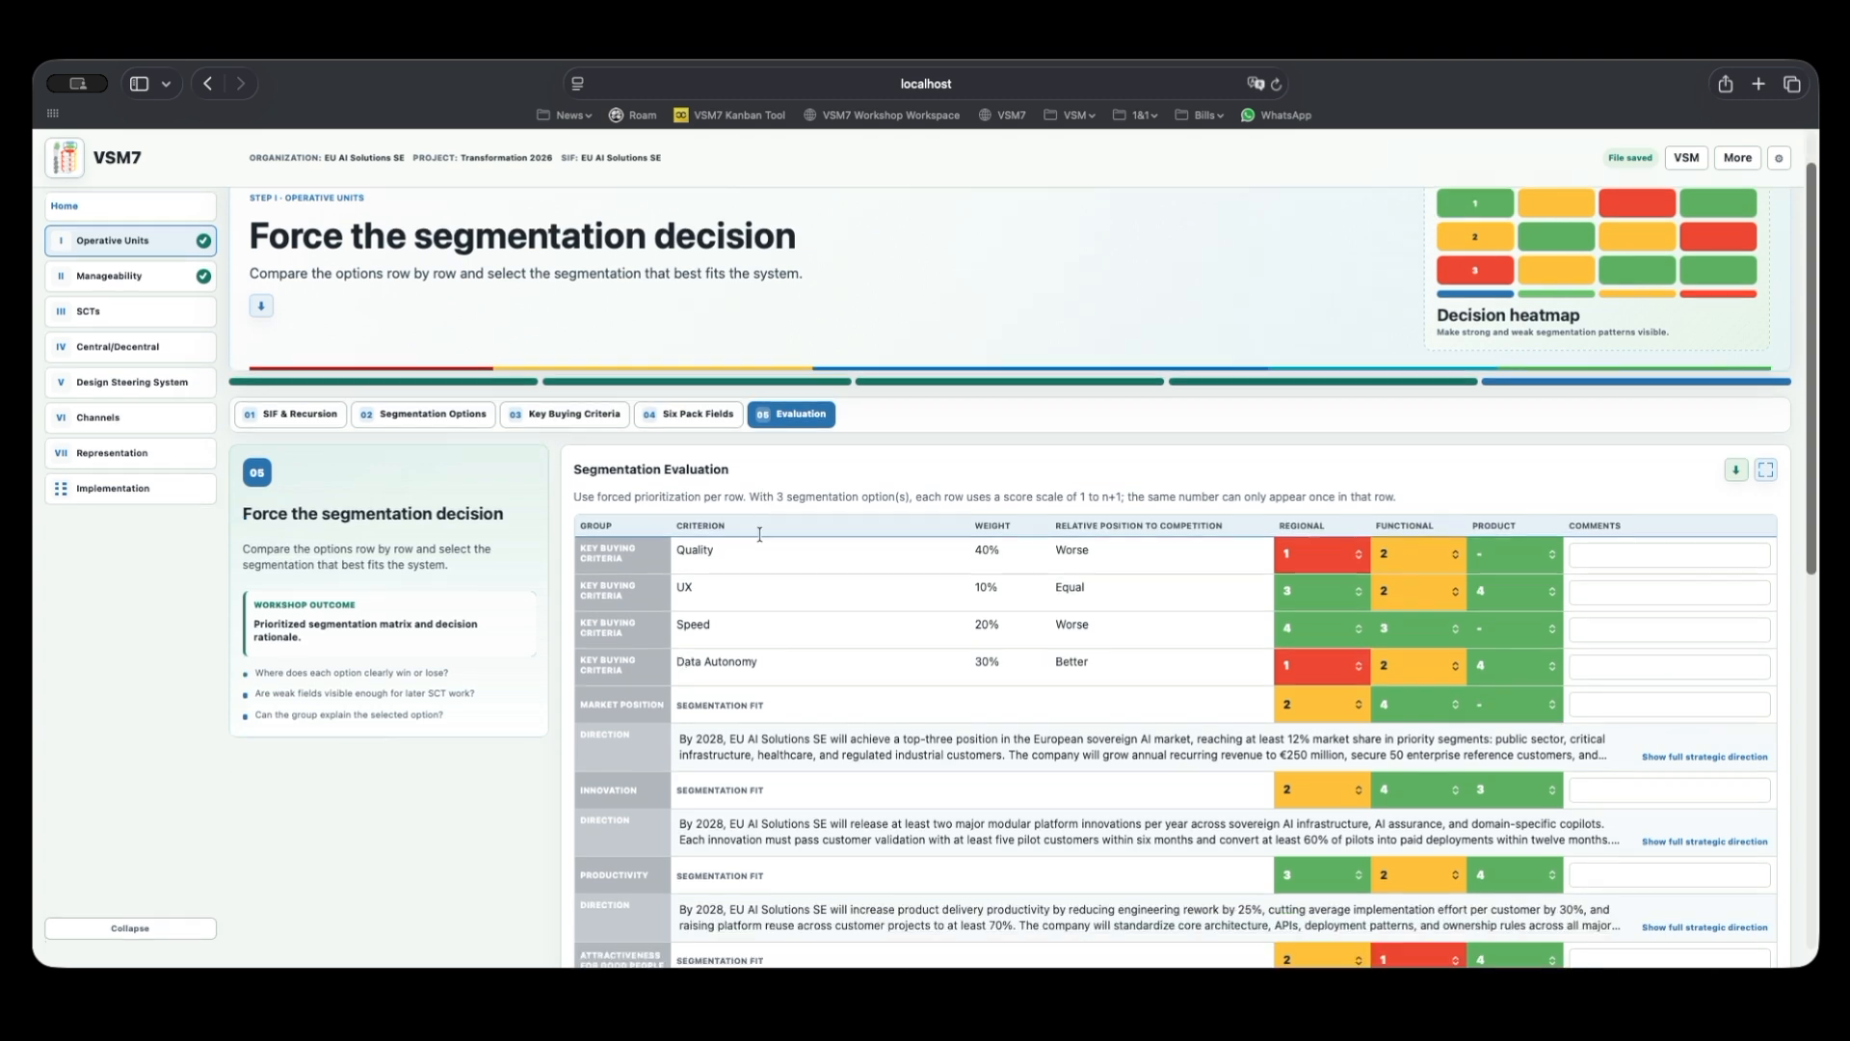
{"action": "scroll", "coordinate": [760, 540], "scroll_direction": "down", "scroll_amount": 1}
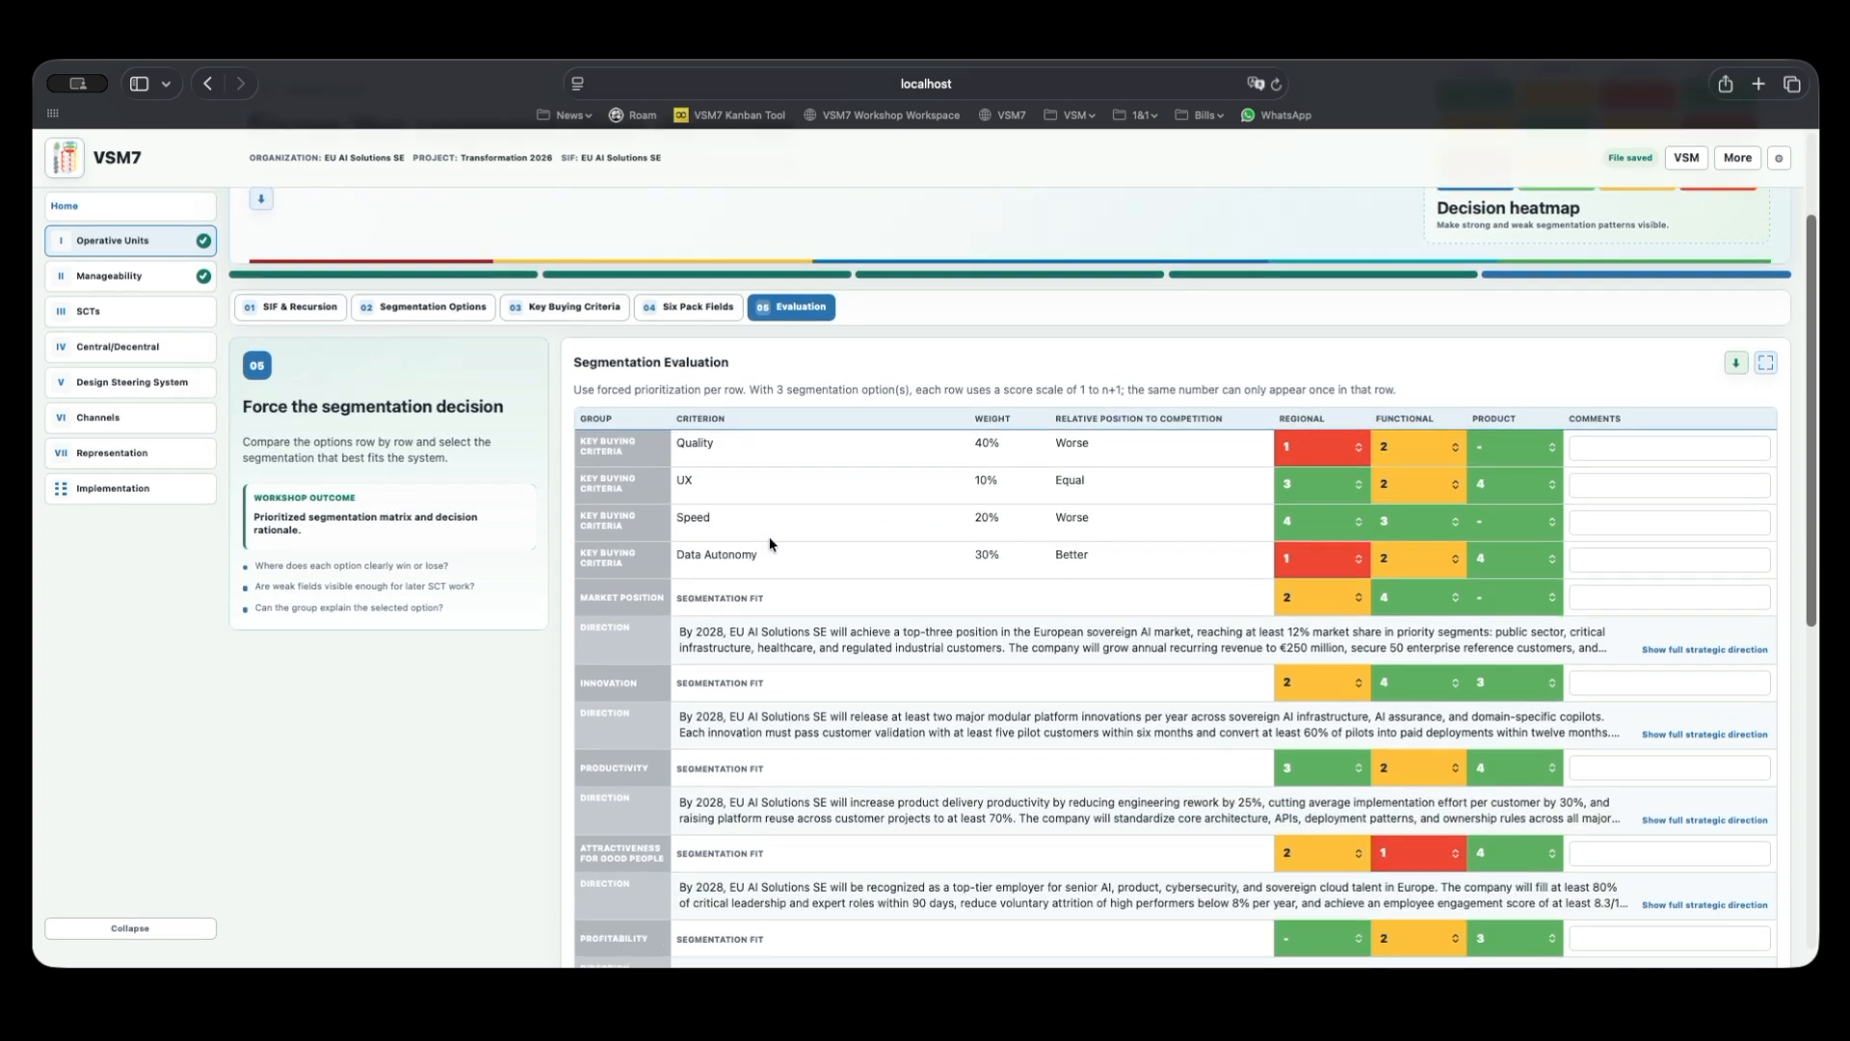
{"action": "scroll", "coordinate": [768, 549], "scroll_direction": "down", "scroll_amount": 1}
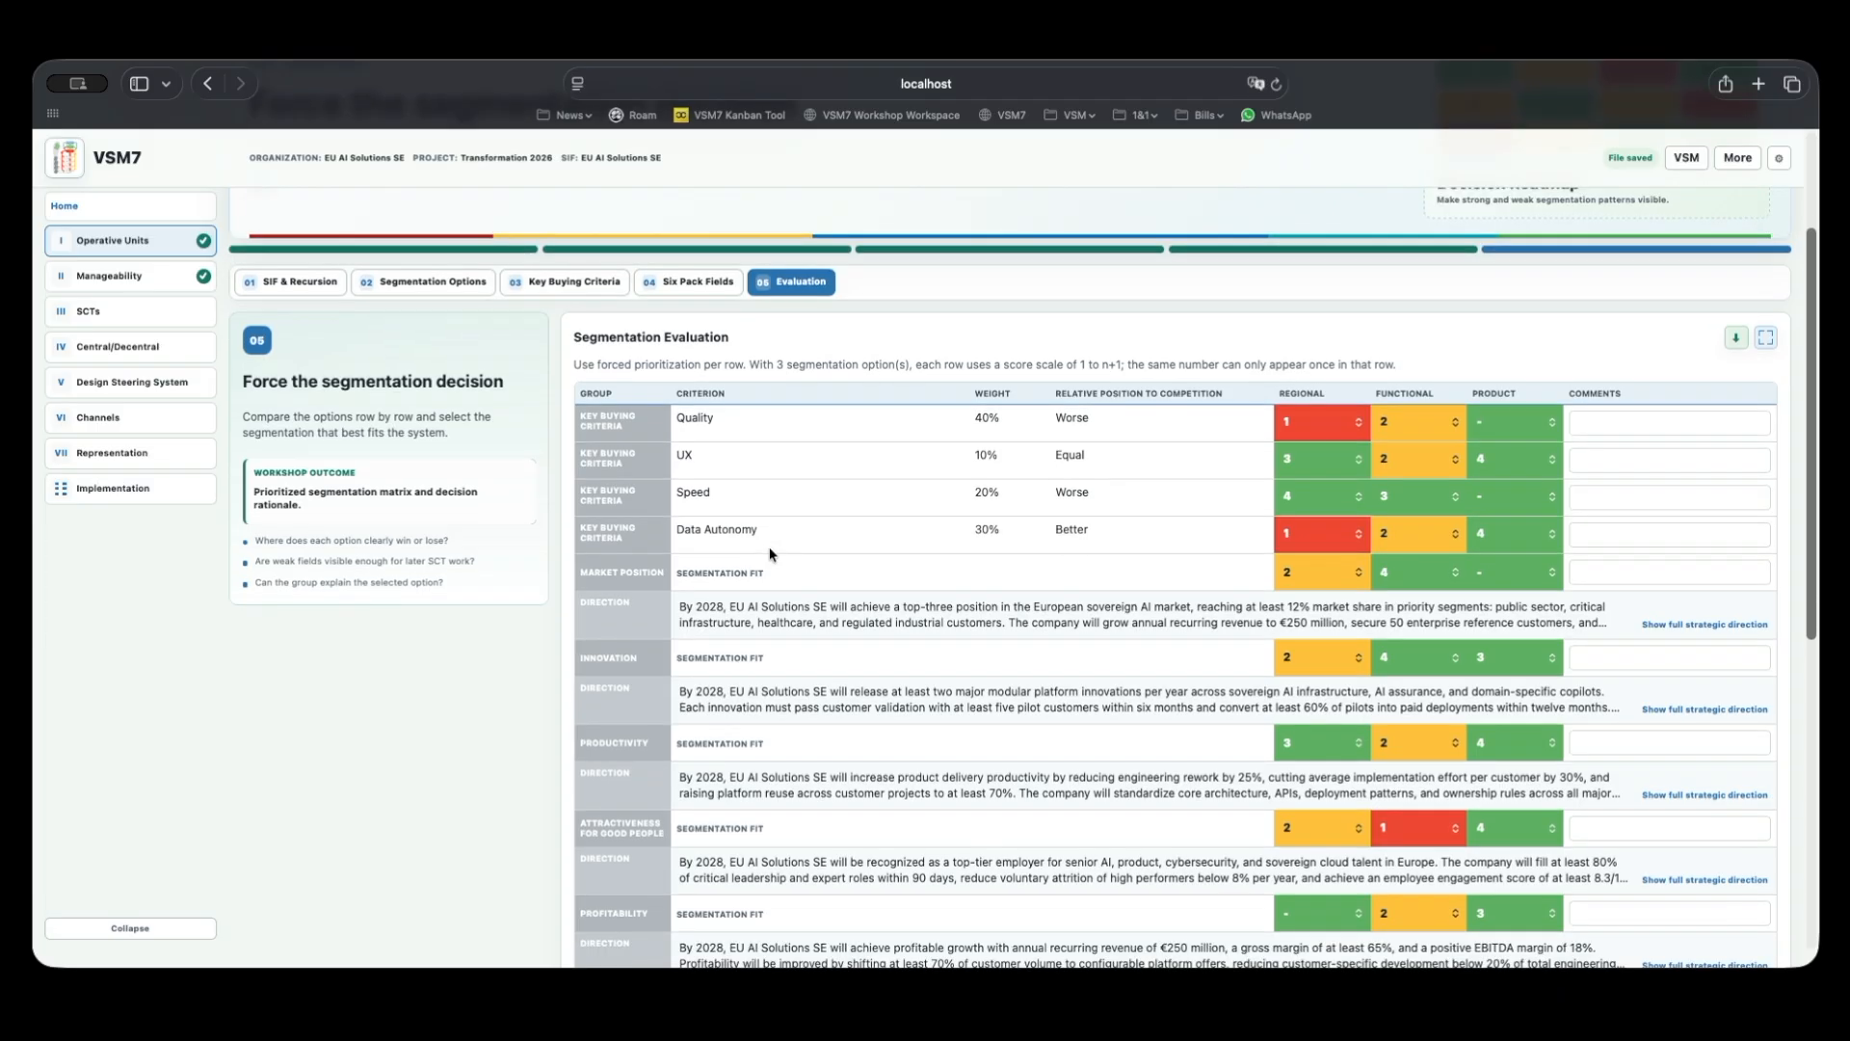
{"action": "scroll", "coordinate": [771, 553], "scroll_direction": "down", "scroll_amount": 2}
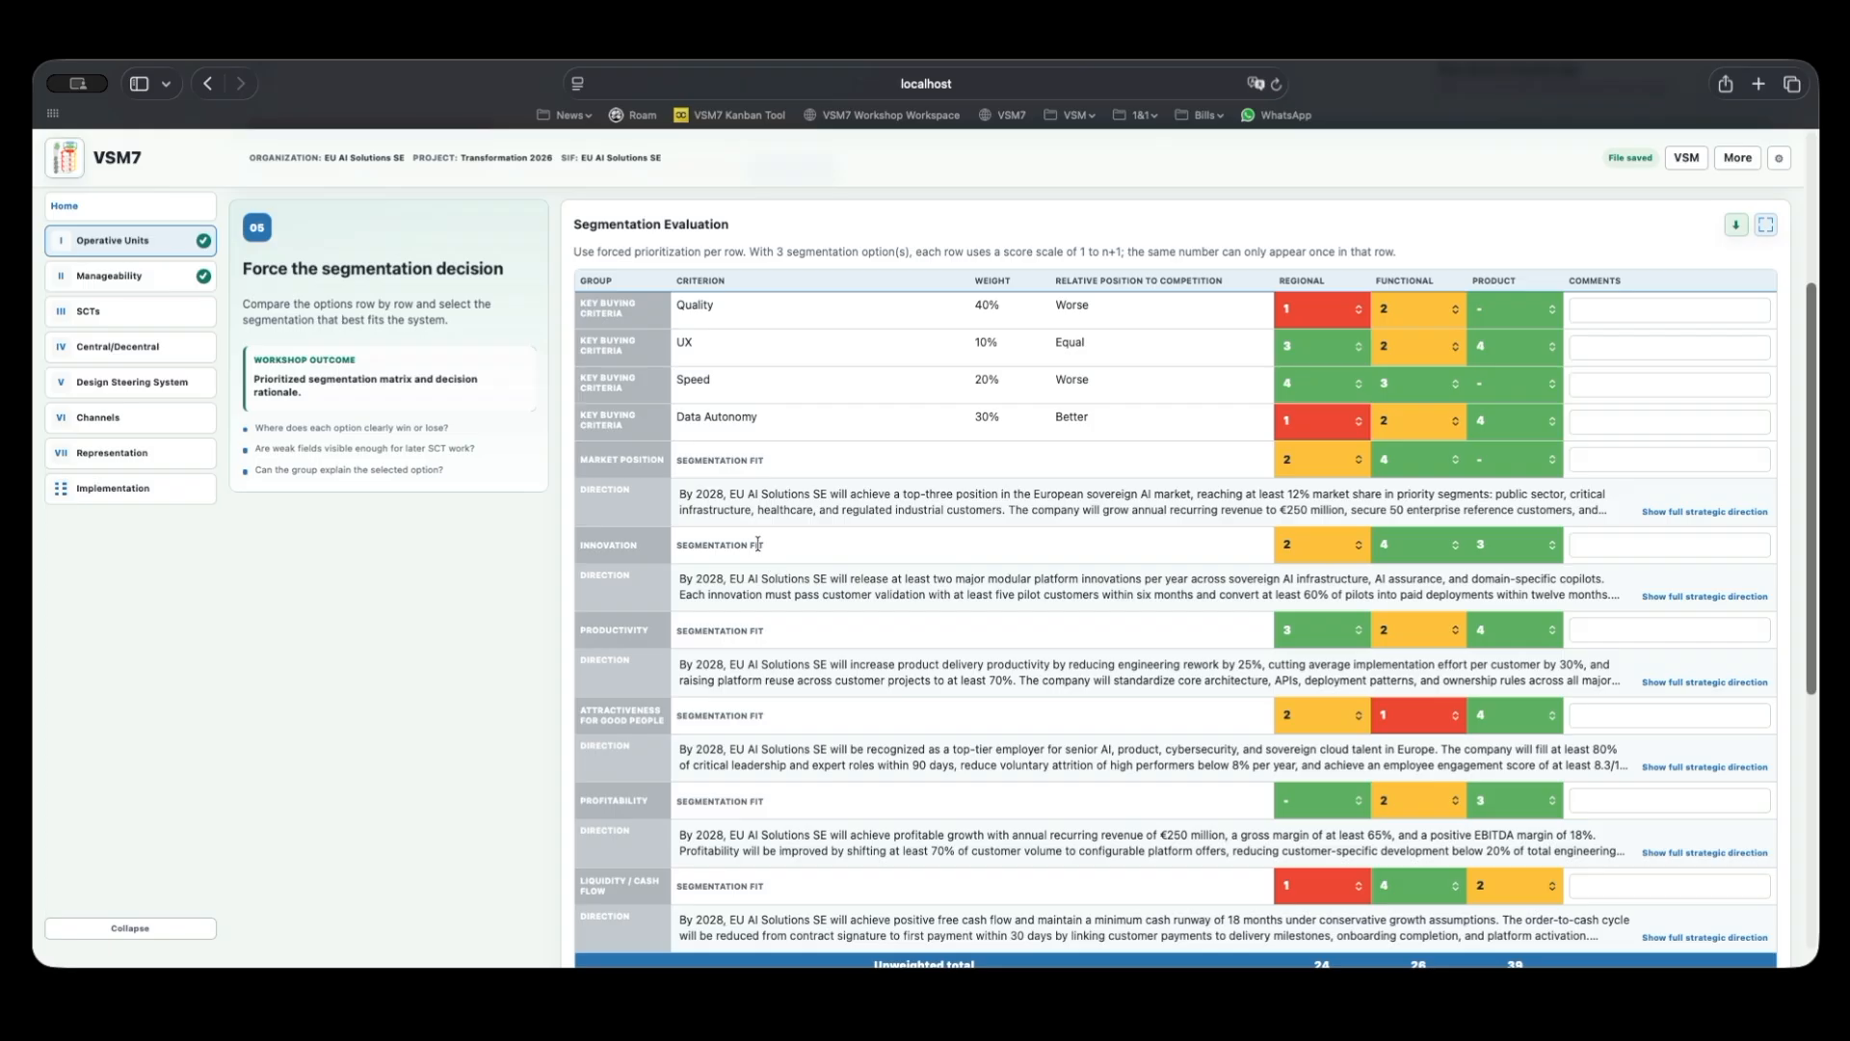
{"action": "left_click_drag", "start_coordinate": [691, 304], "coordinate": [786, 433]}
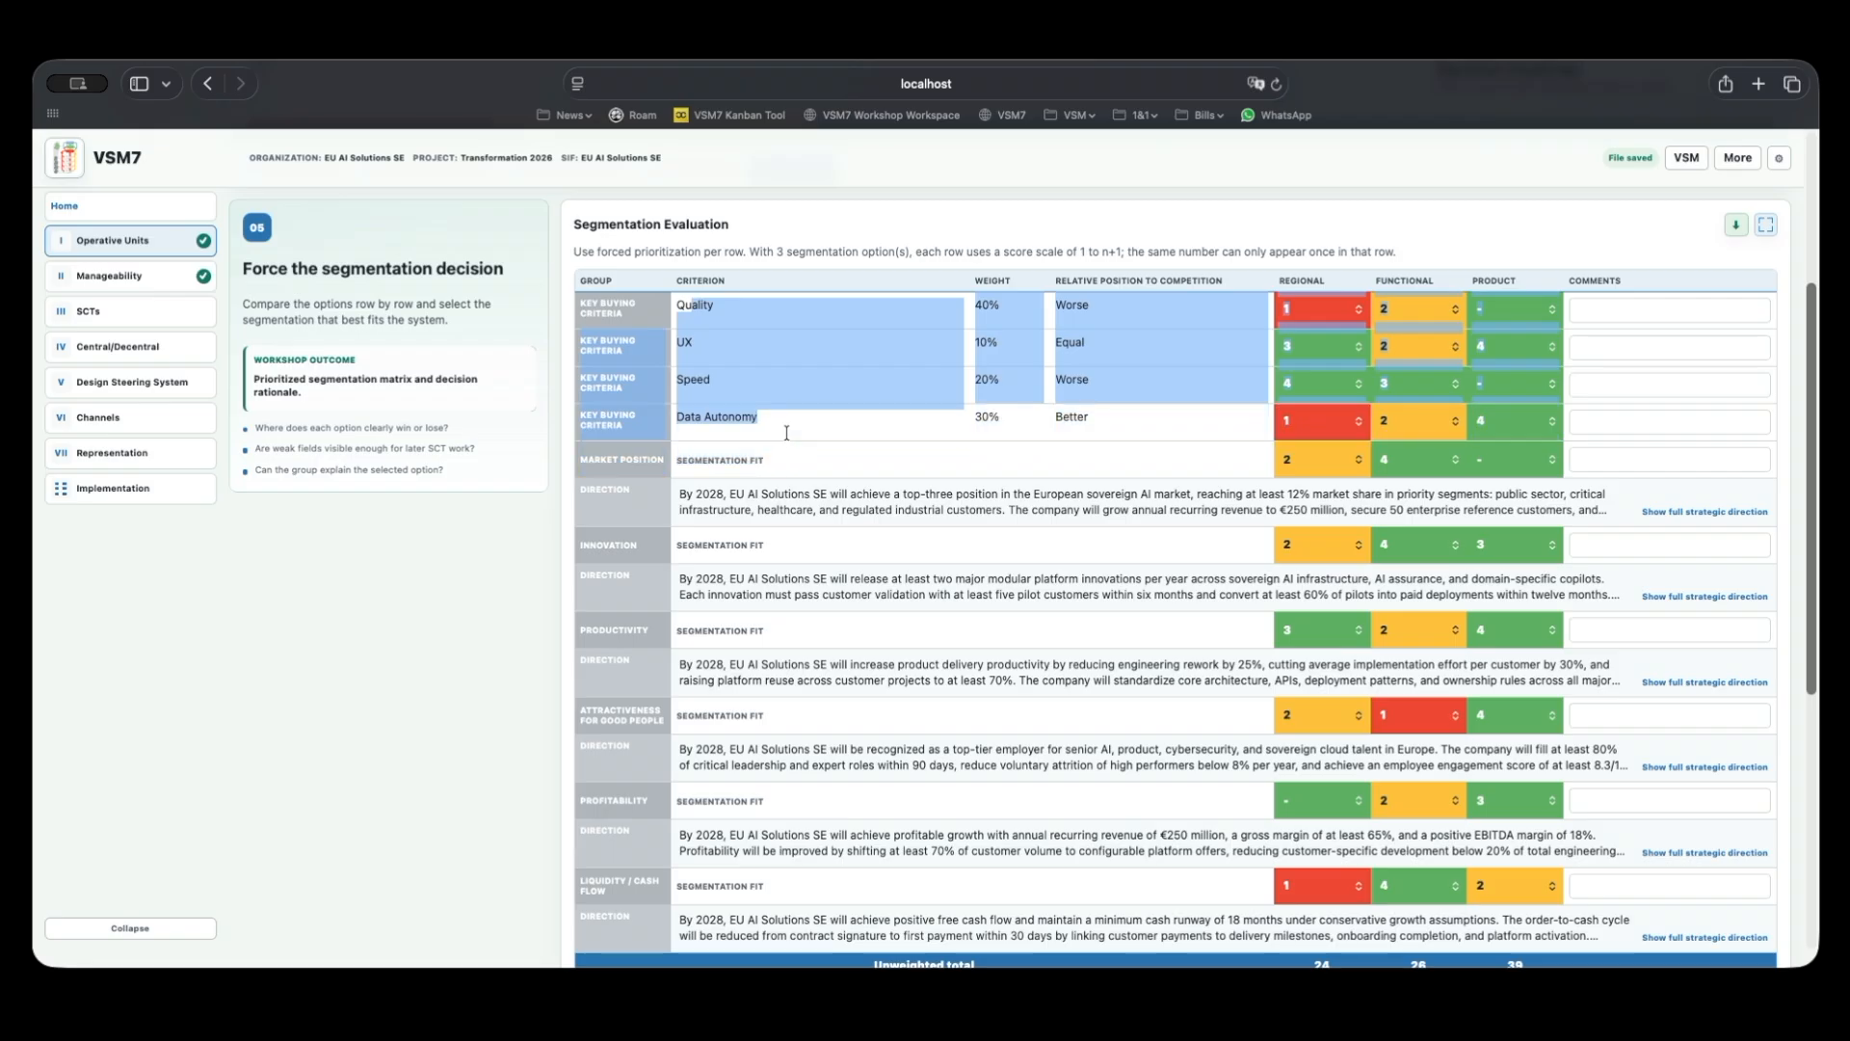
{"action": "left_click", "coordinate": [786, 426]}
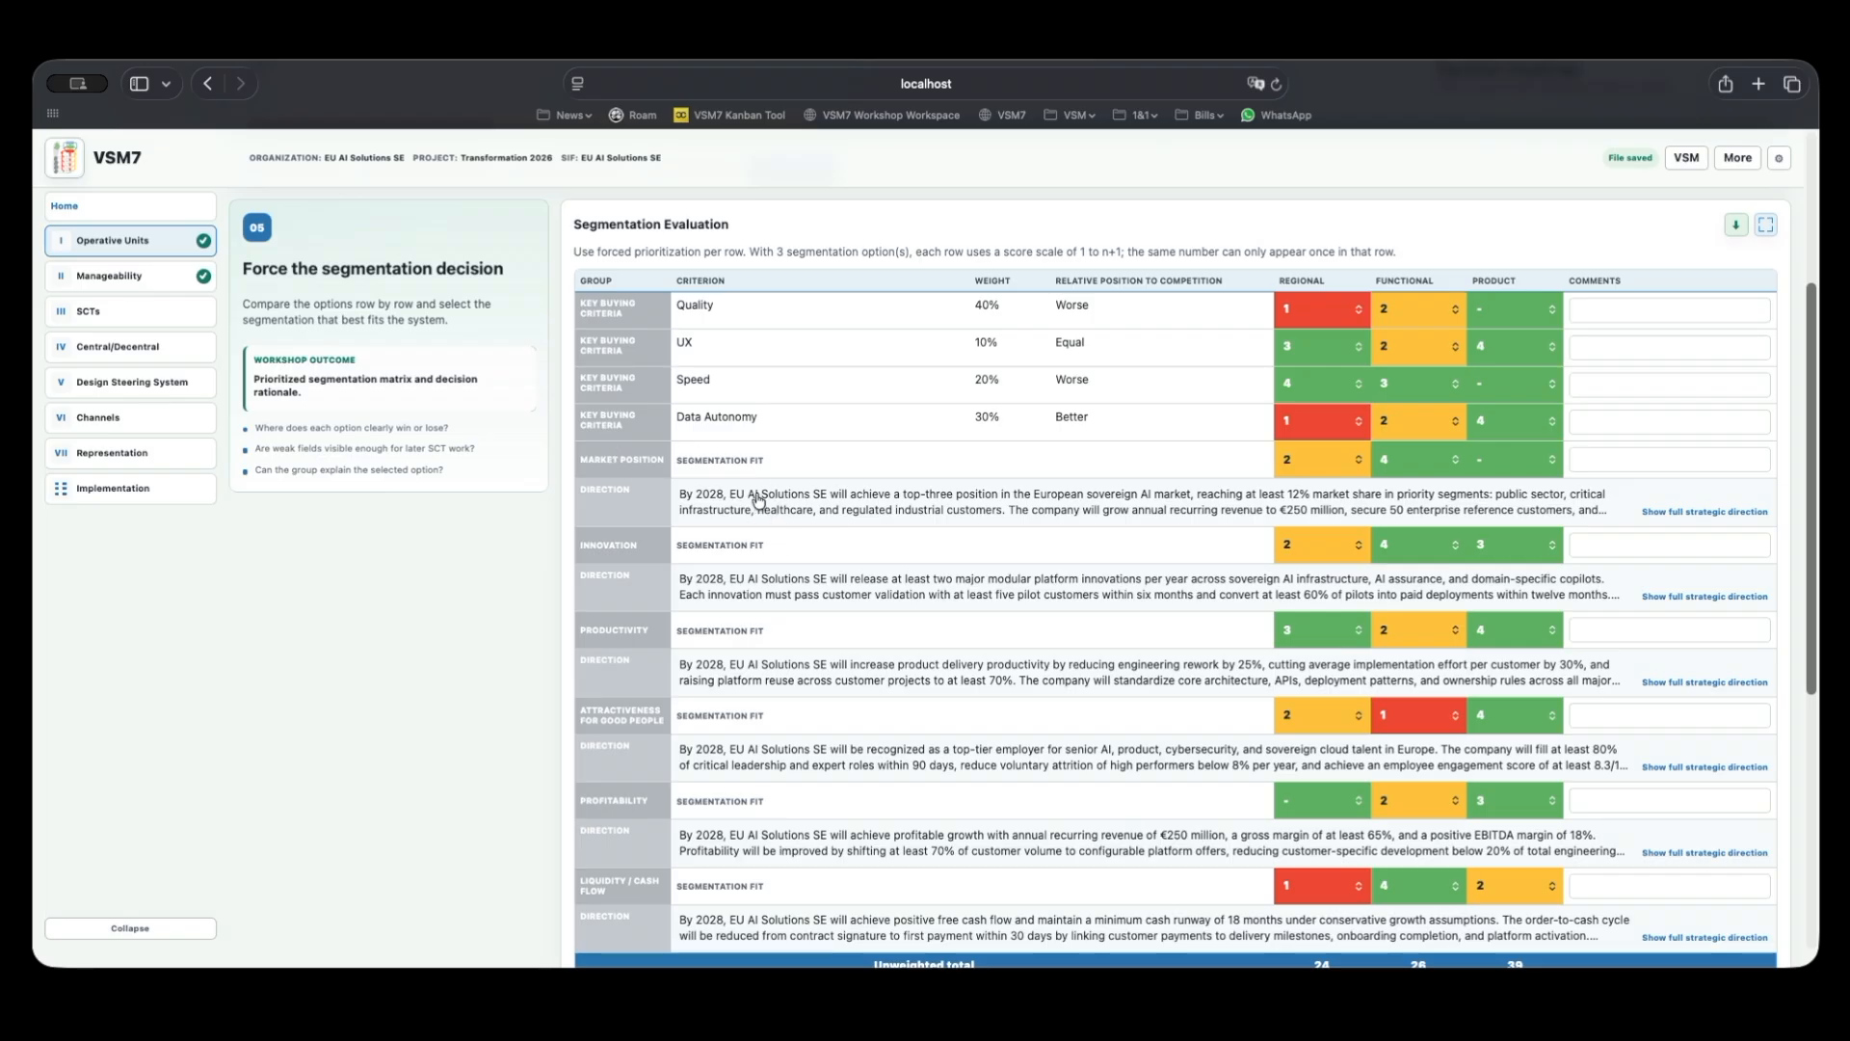
Set the Product score to 3 for both the Quality criterion and Market Position in the Segmentation Evaluation matrix.
{"action": "scroll", "coordinate": [758, 499], "scroll_direction": "down", "scroll_amount": 3}
{"action": "scroll", "coordinate": [757, 496], "scroll_direction": "up", "scroll_amount": 3}
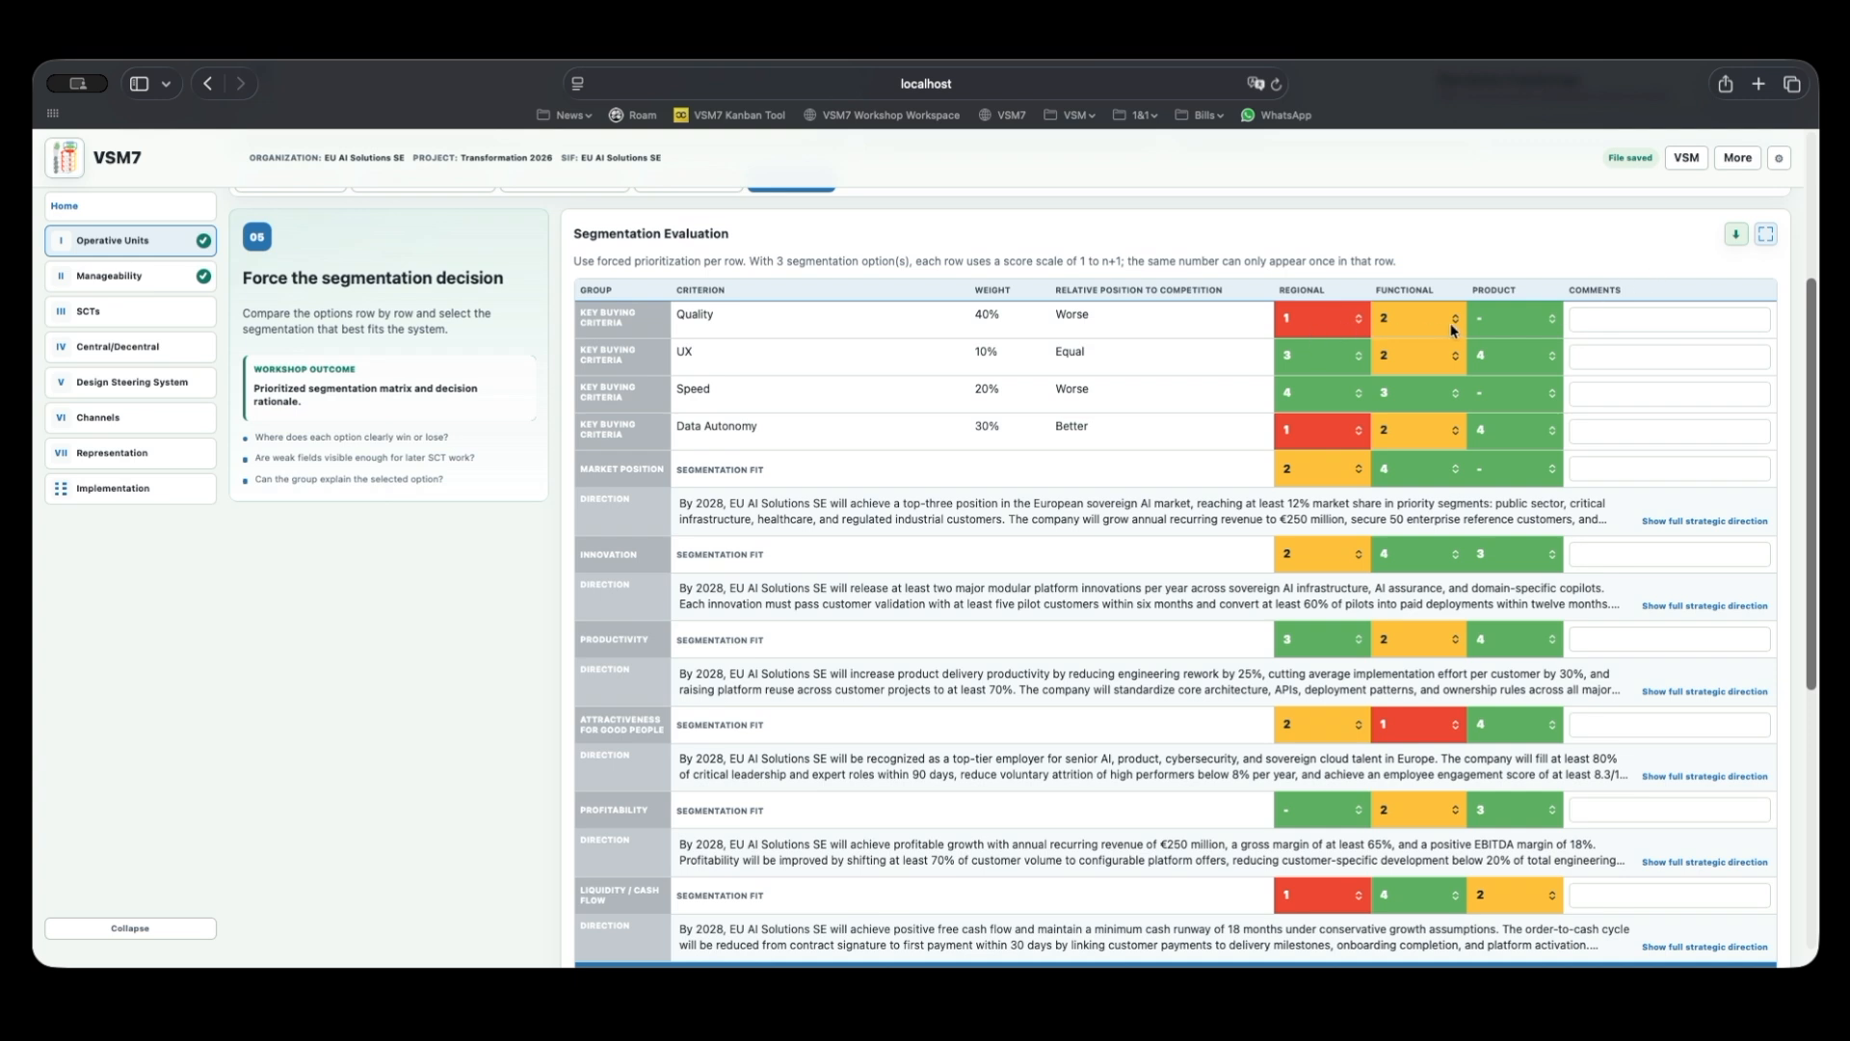
{"action": "left_click", "coordinate": [1524, 315]}
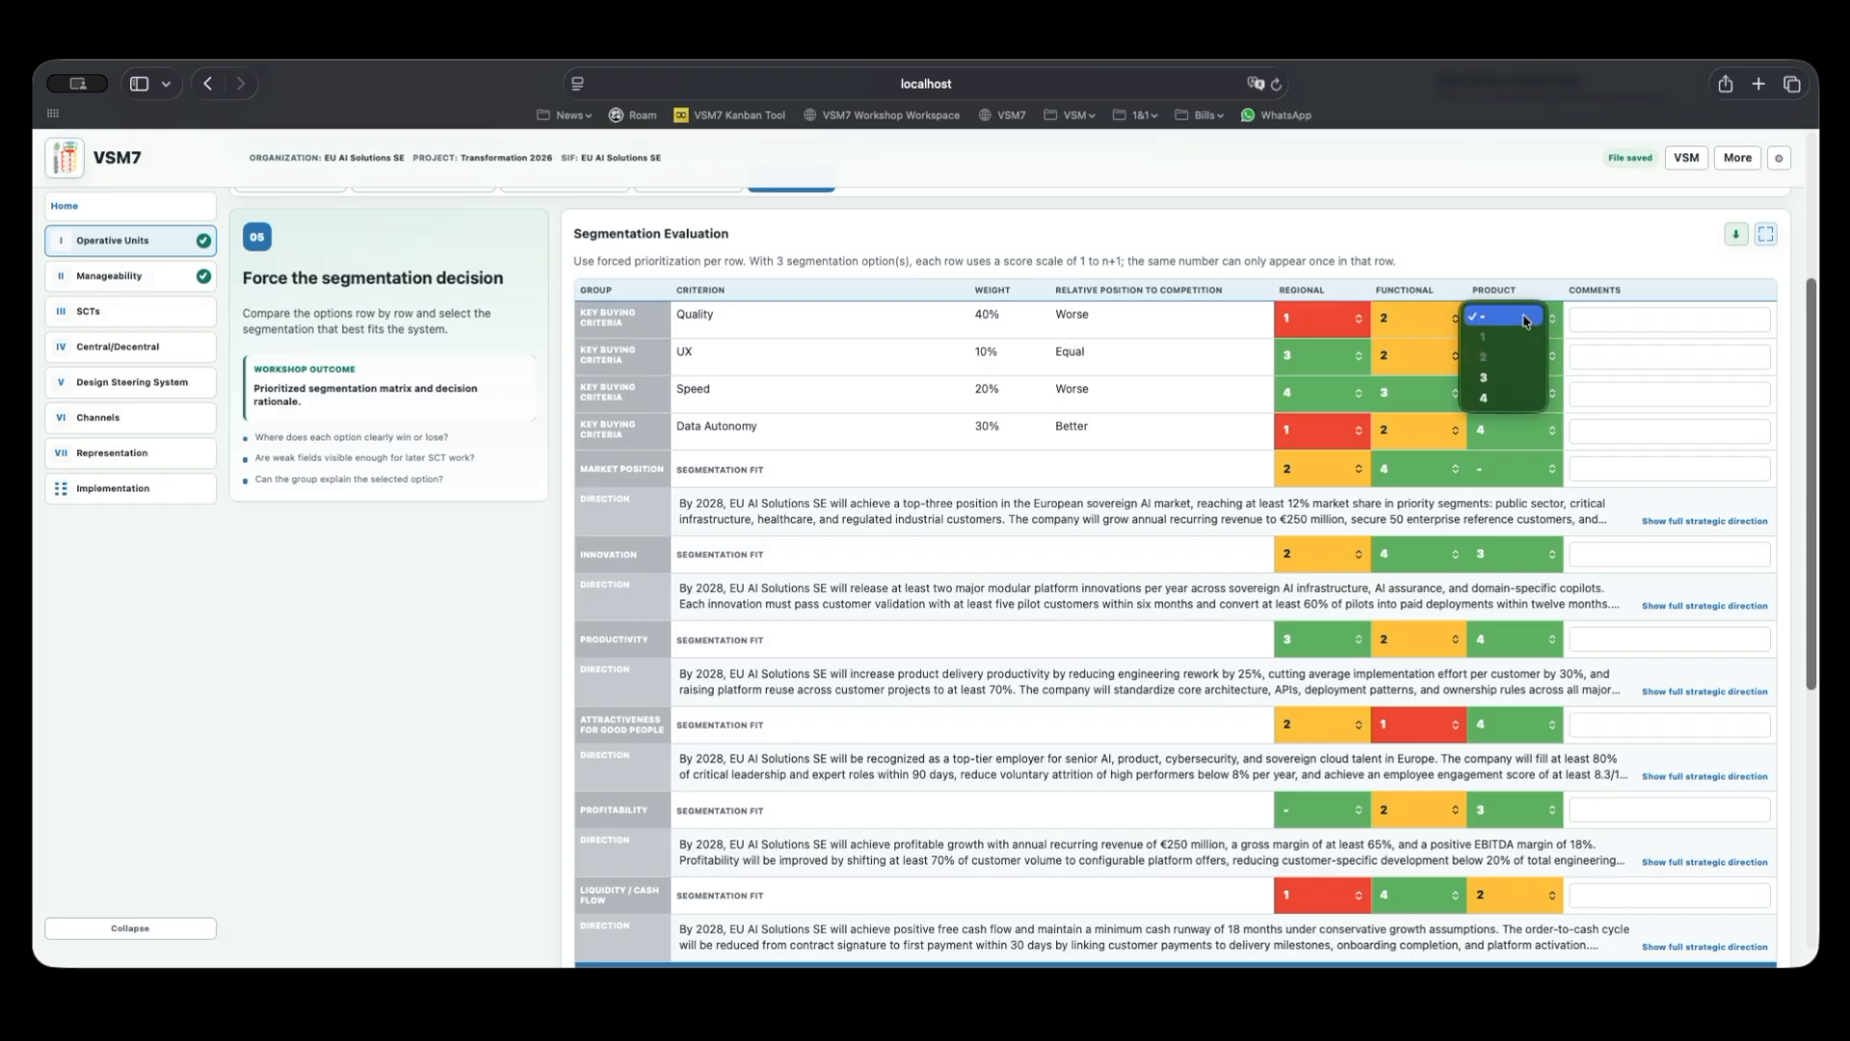
{"action": "left_click", "coordinate": [1498, 382]}
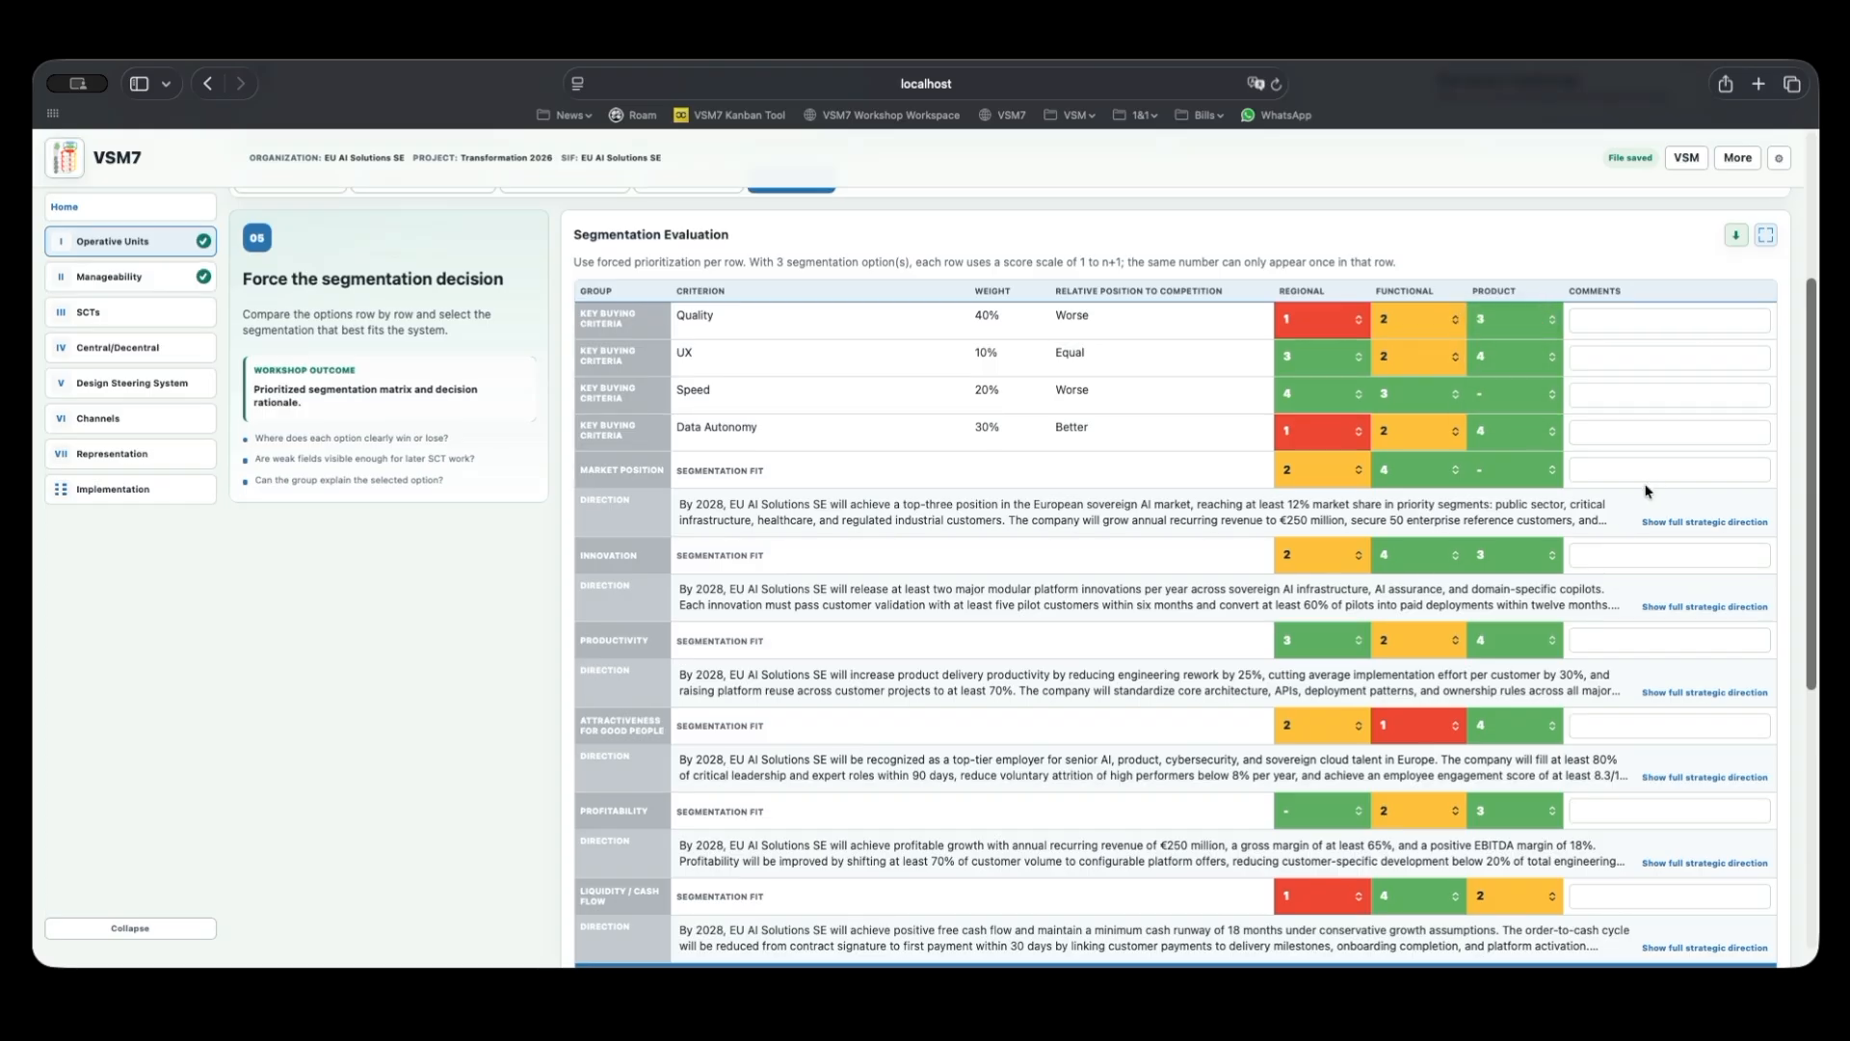
{"action": "left_click", "coordinate": [1518, 467]}
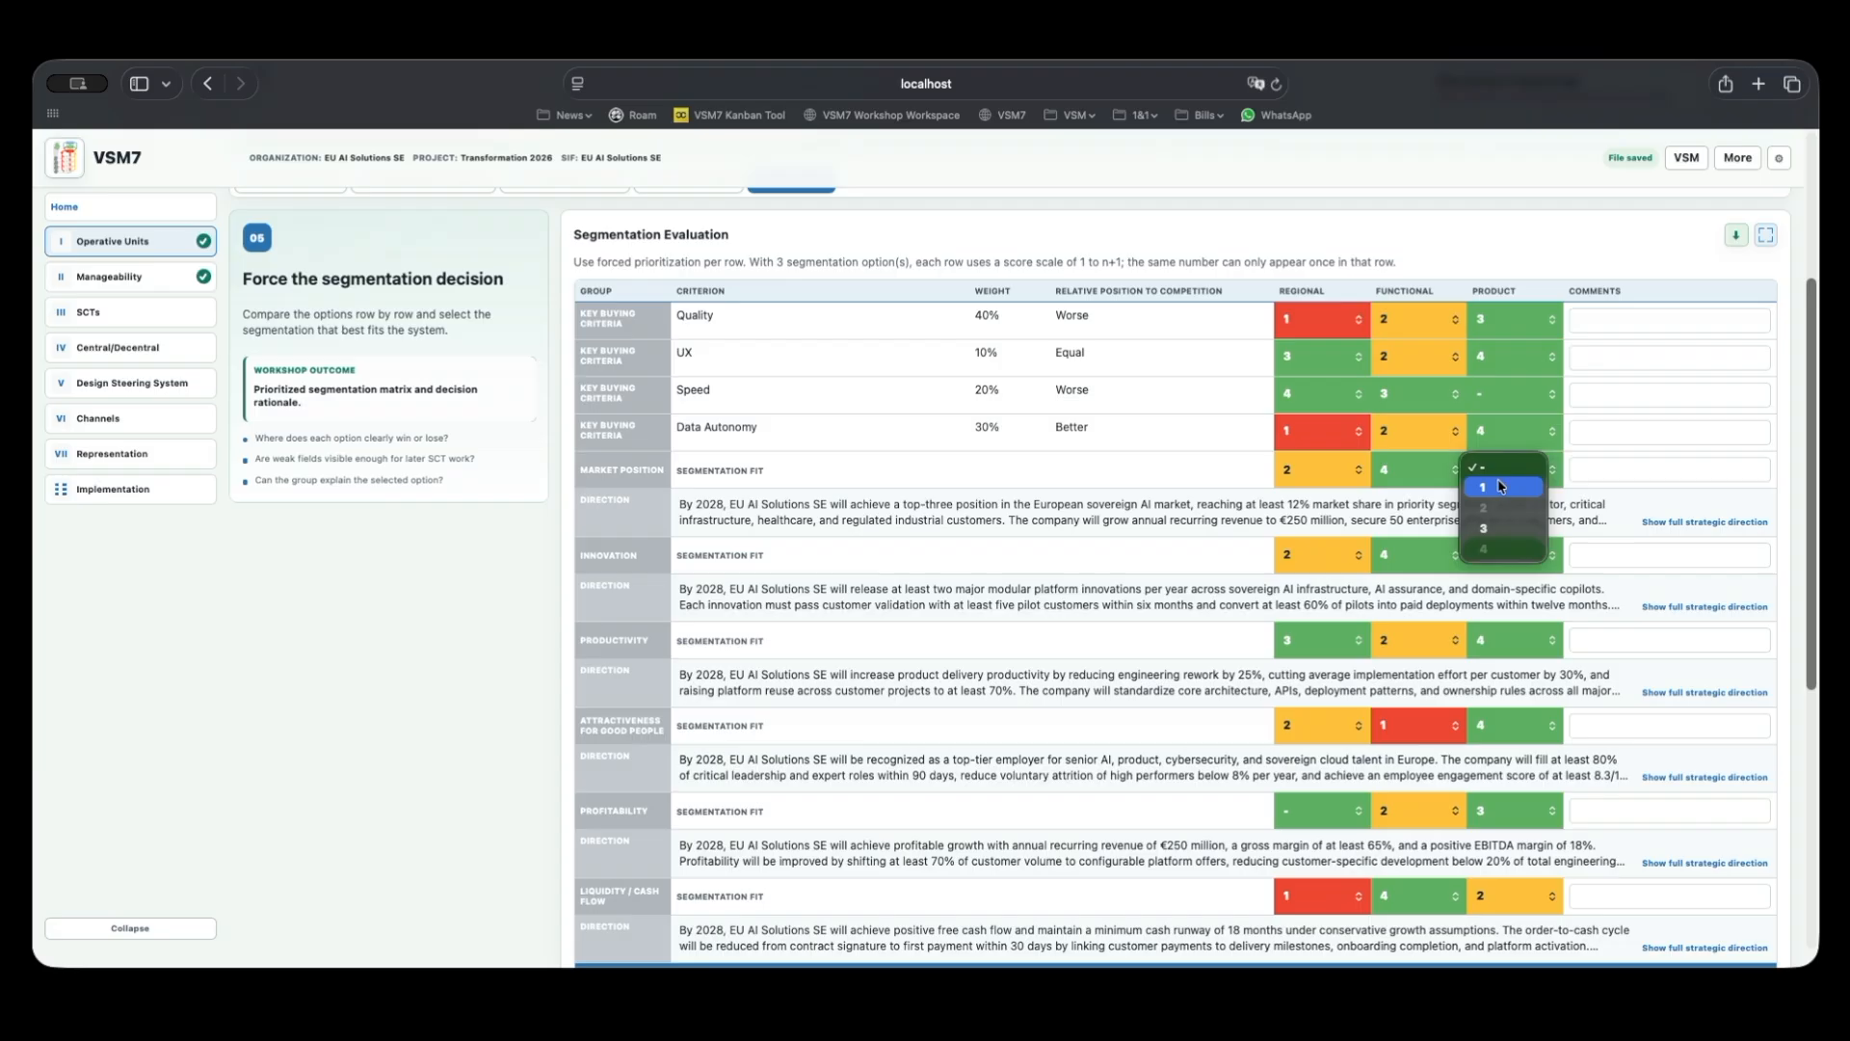
{"action": "left_click", "coordinate": [1485, 529]}
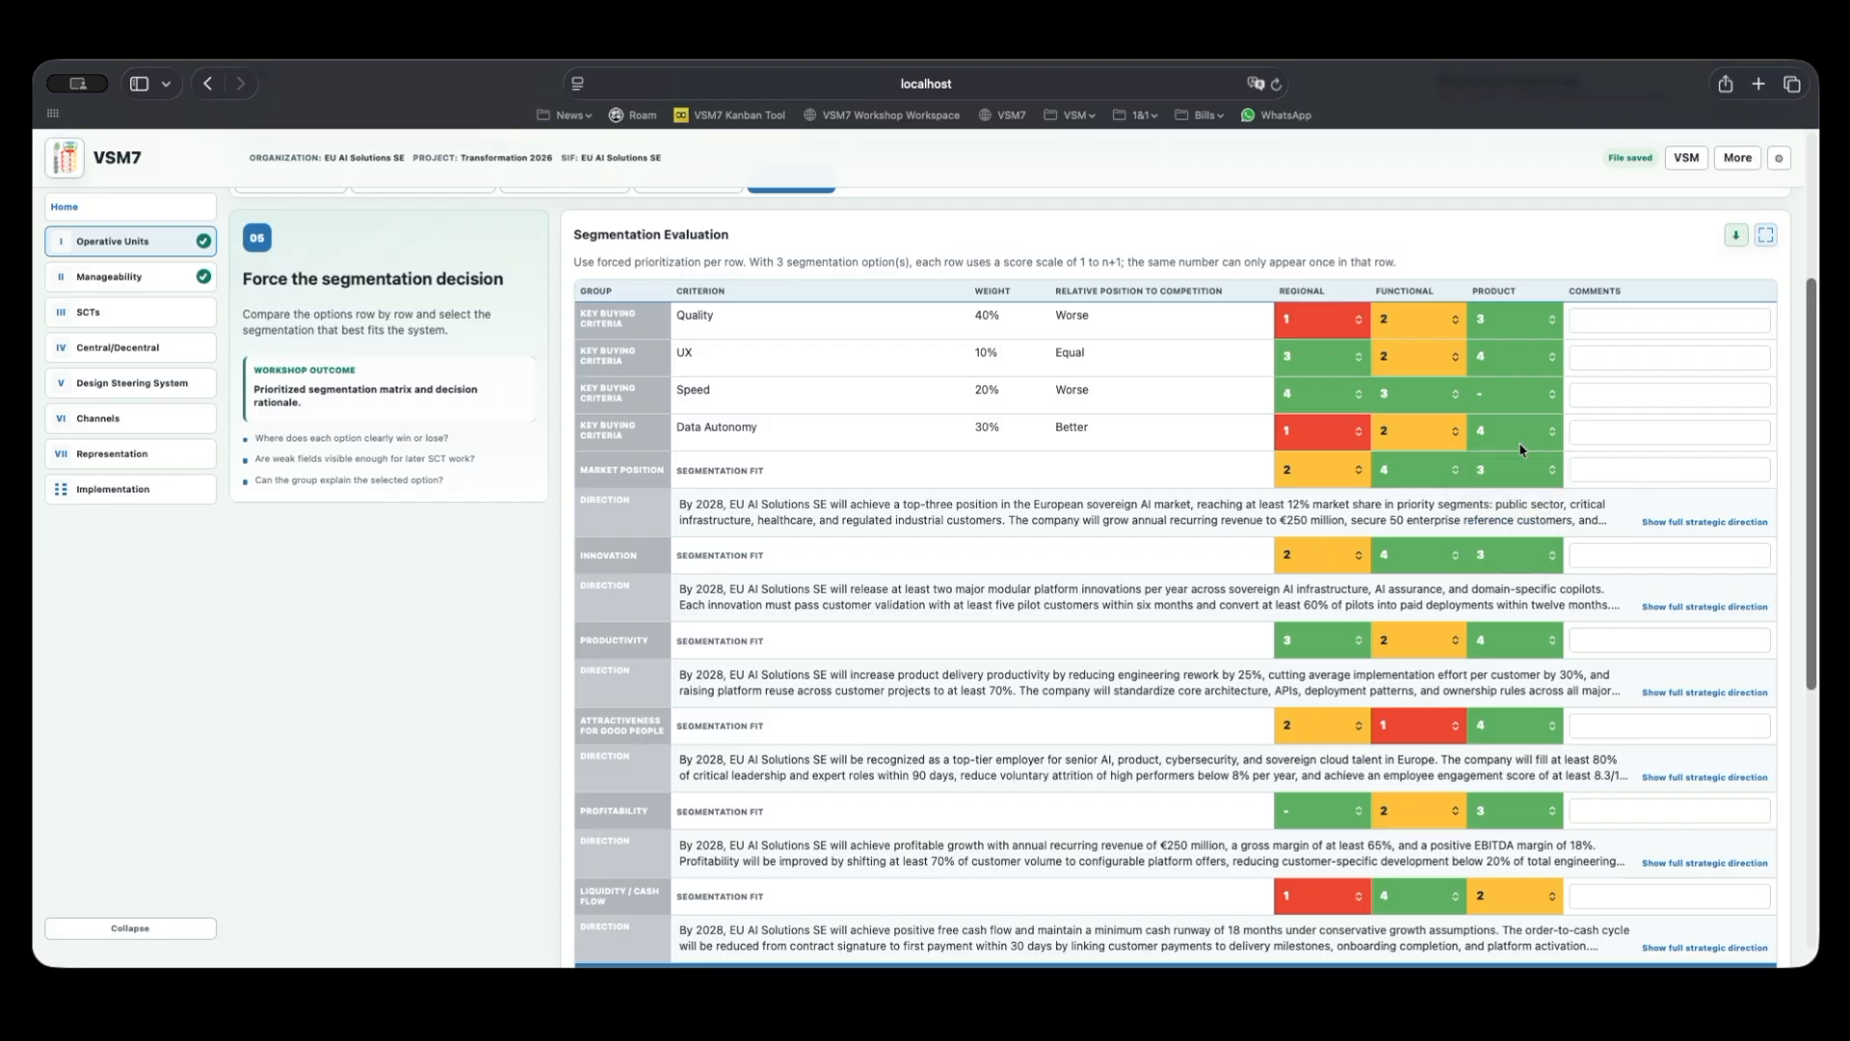
Examine how the Regional option is scored against the Quality criterion, highlighting both labels in the matrix.
{"action": "scroll", "coordinate": [1330, 458], "scroll_direction": "down", "scroll_amount": 1}
{"action": "scroll", "coordinate": [1320, 455], "scroll_direction": "up", "scroll_amount": 2}
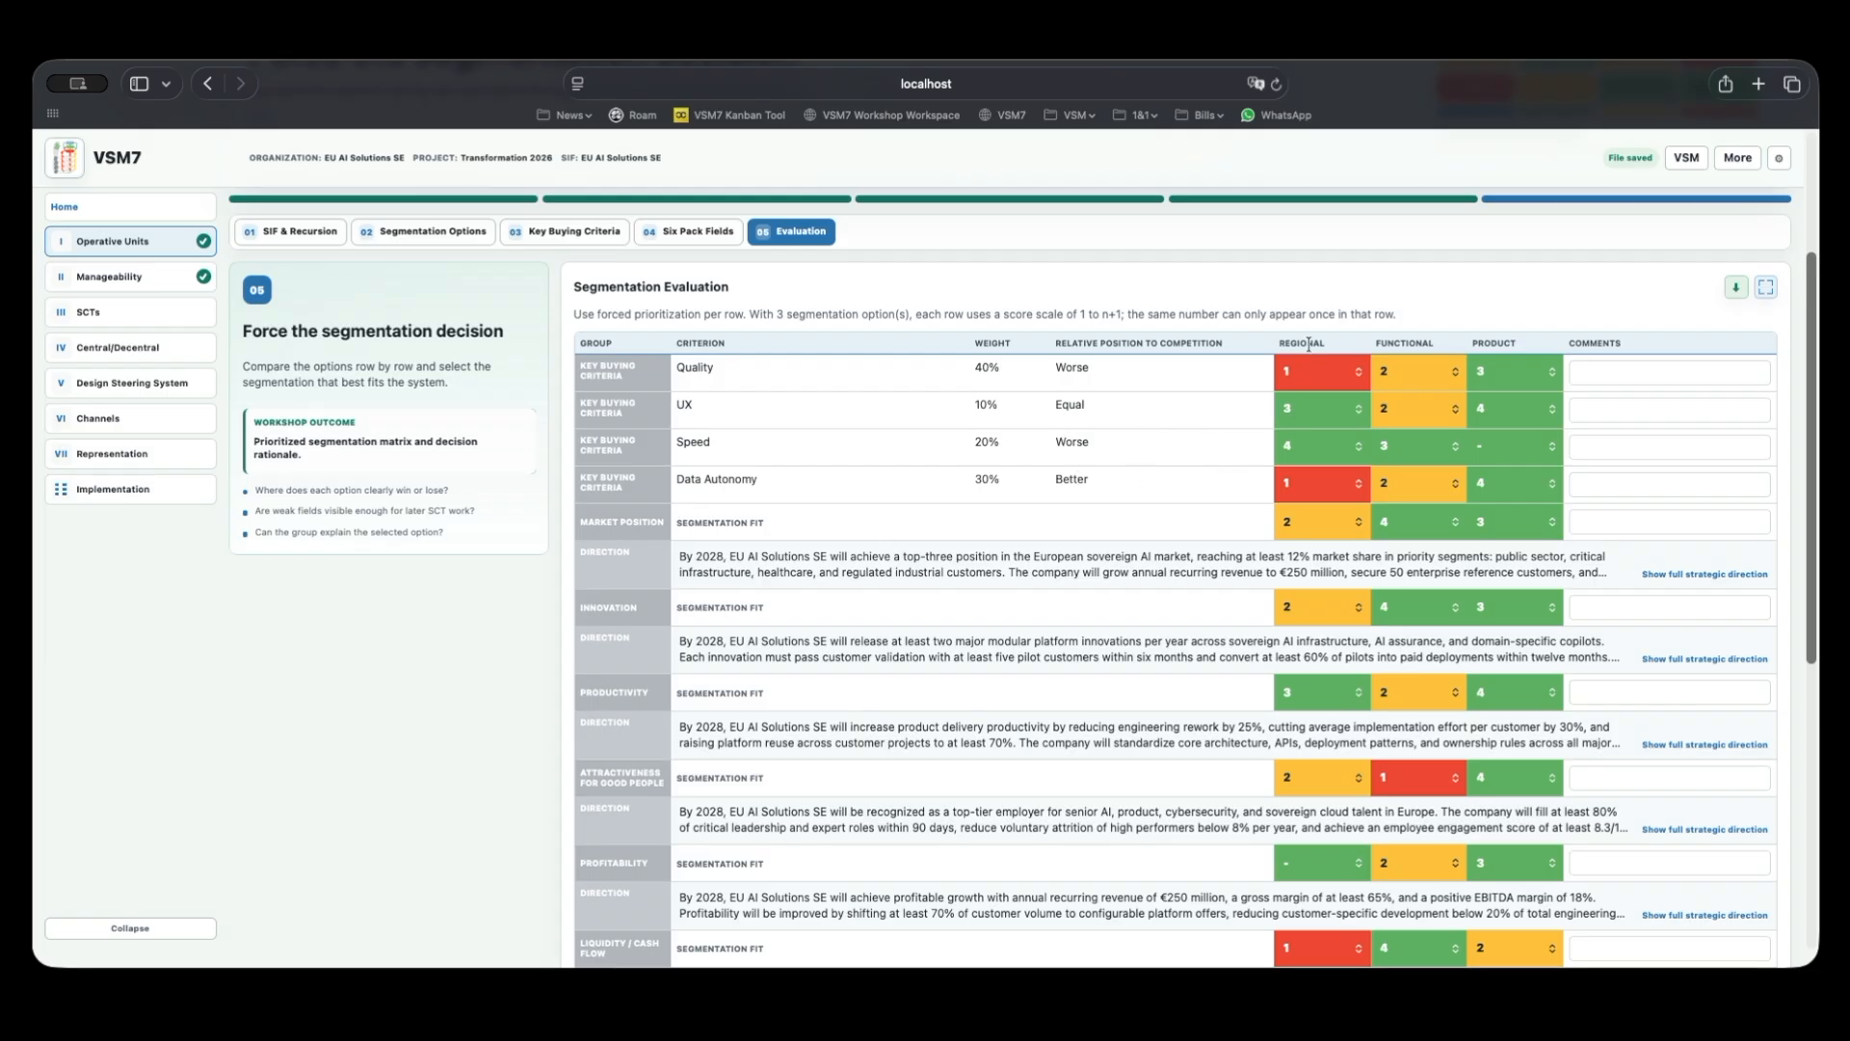
{"action": "left_click_drag", "start_coordinate": [1282, 344], "coordinate": [1331, 344]}
{"action": "left_click", "coordinate": [683, 365]}
{"action": "left_click_drag", "start_coordinate": [683, 365], "coordinate": [731, 367]}
{"action": "left_click", "coordinate": [740, 372]}
Review the unweighted and weighted totals, the preferred segmentation option with its decision rationale, and the Real Operative Units / S1 table.
{"action": "scroll", "coordinate": [1217, 579], "scroll_direction": "down", "scroll_amount": 5}
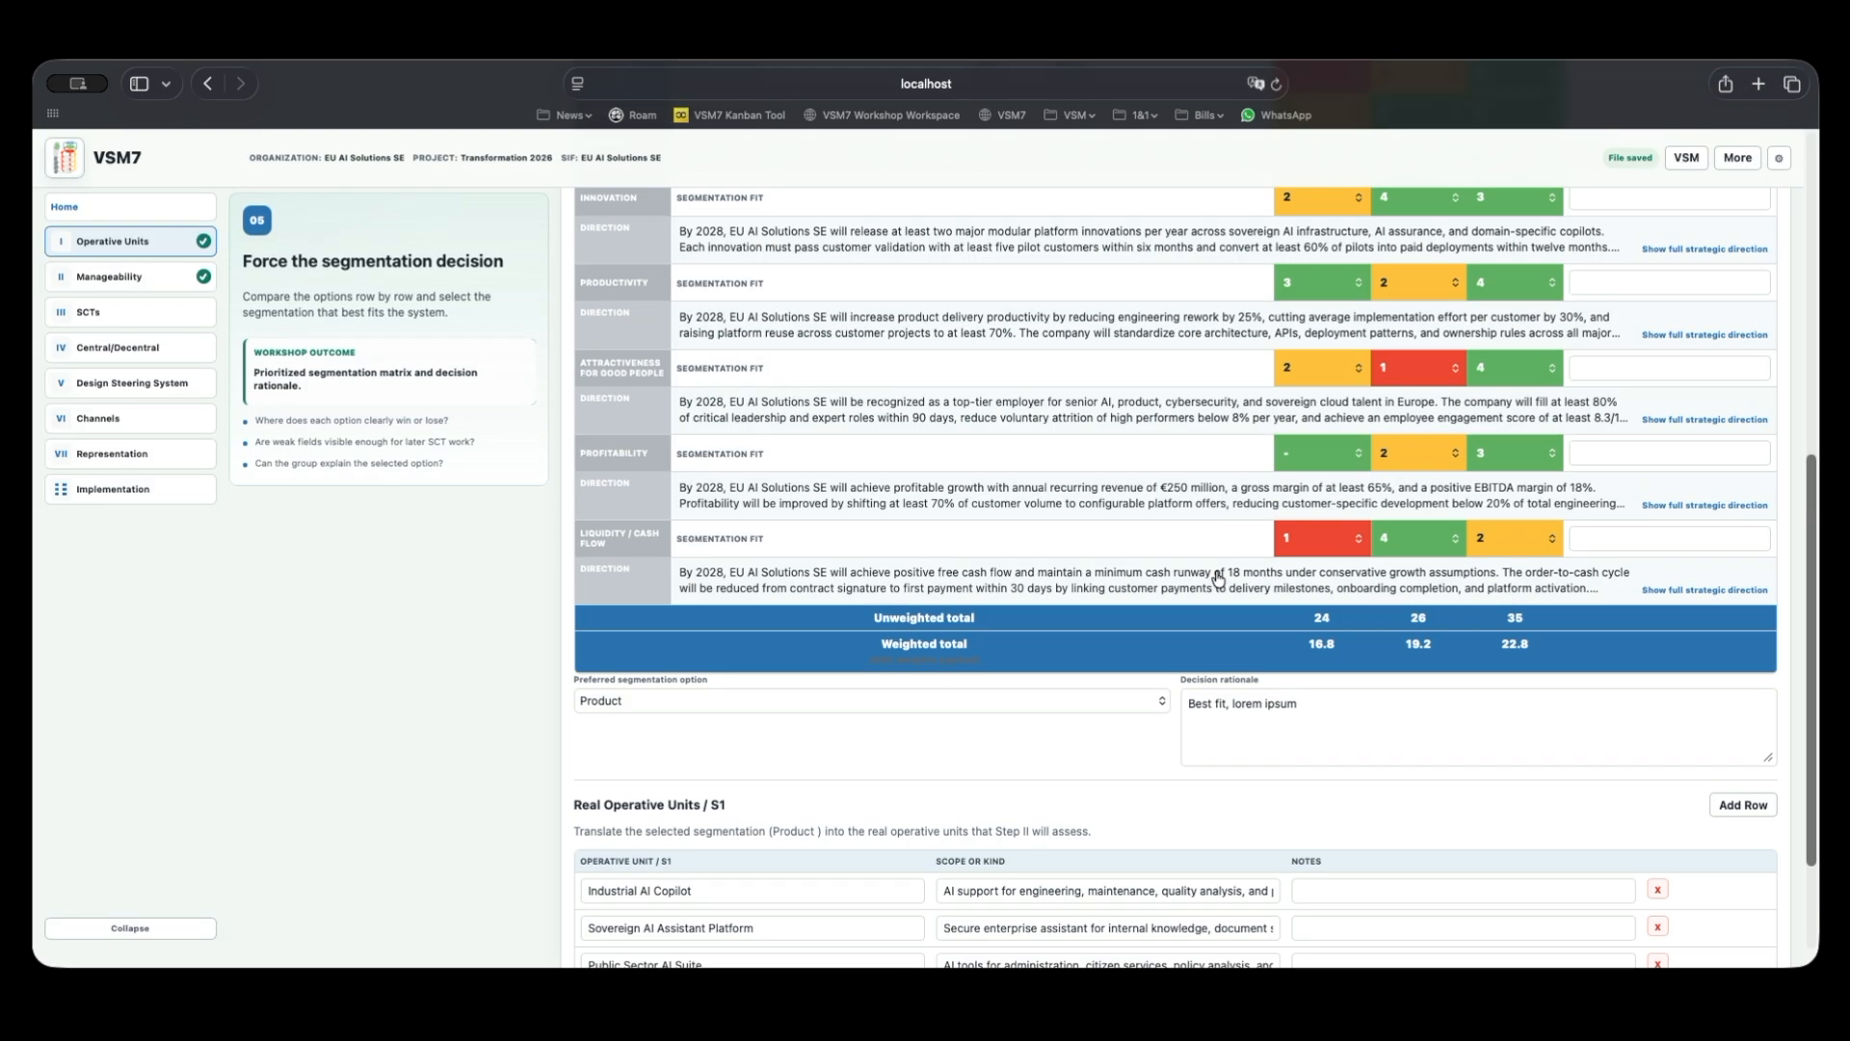
{"action": "scroll", "coordinate": [1217, 579], "scroll_direction": "up", "scroll_amount": 4}
{"action": "scroll", "coordinate": [1208, 659], "scroll_direction": "down", "scroll_amount": 2}
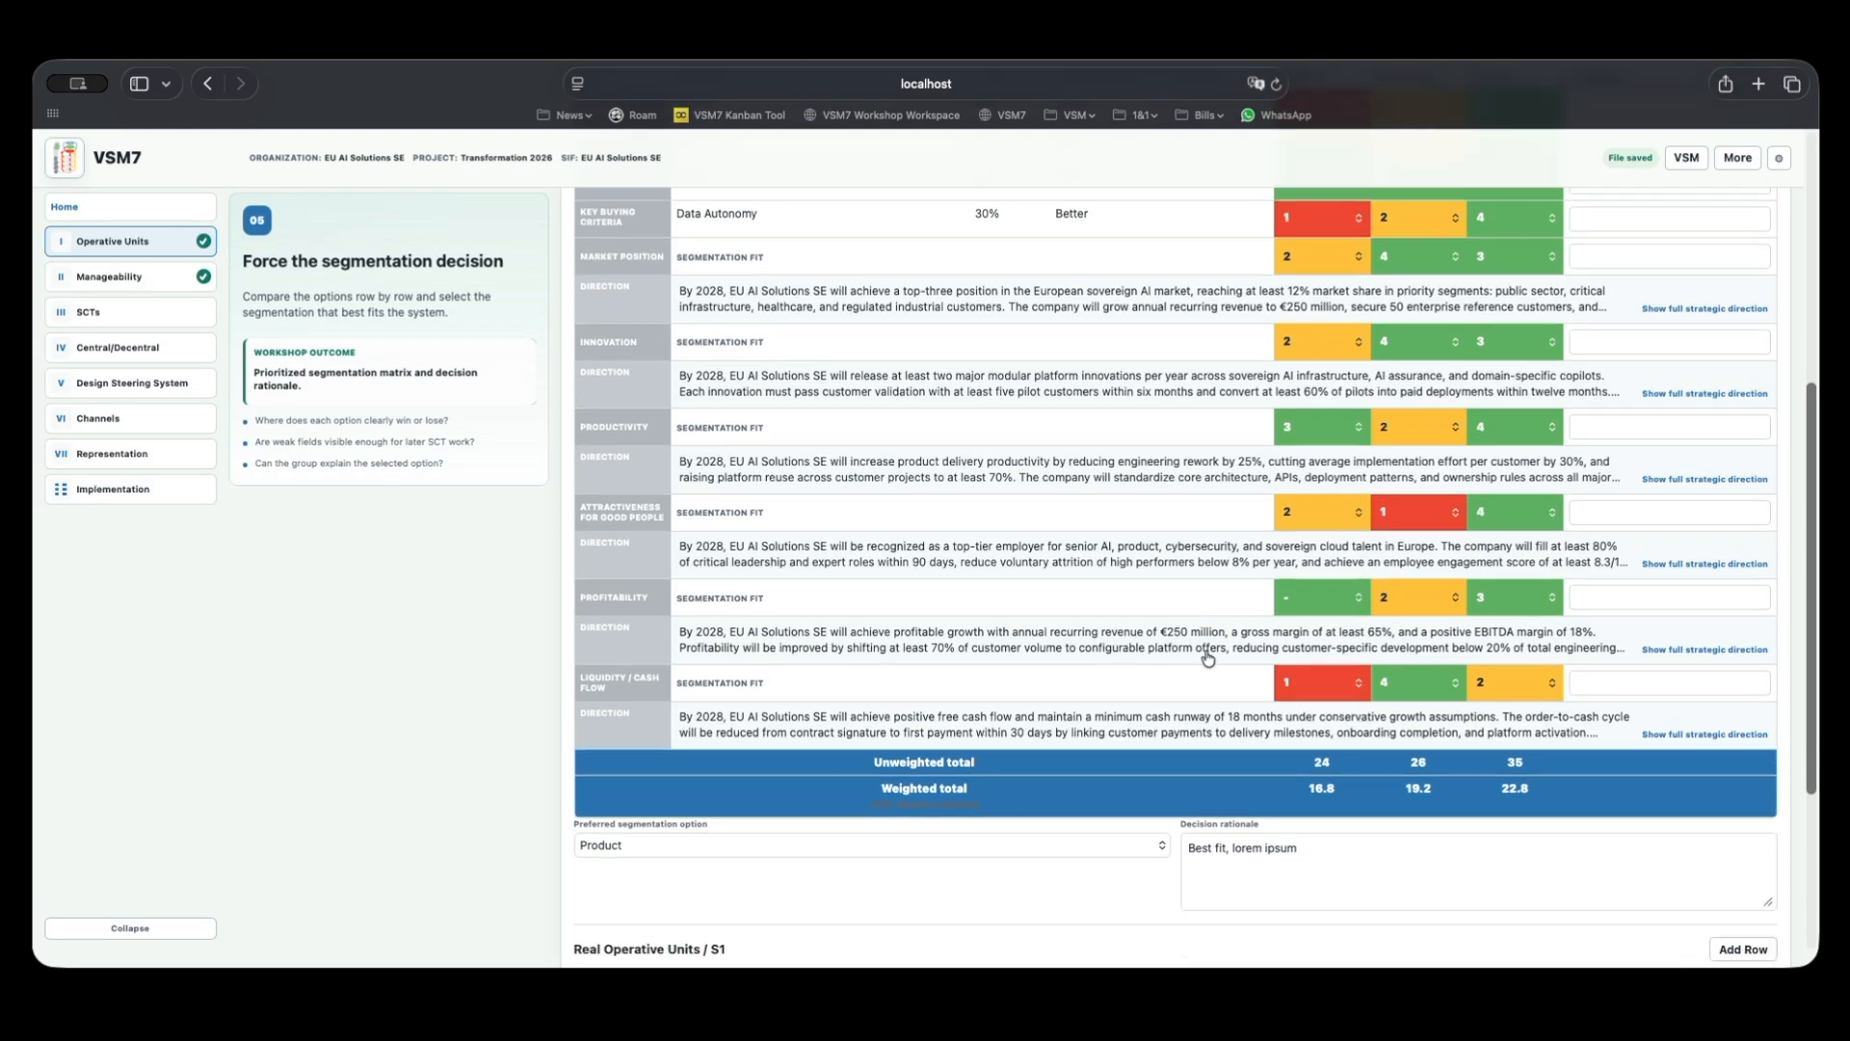
{"action": "scroll", "coordinate": [1207, 658], "scroll_direction": "down", "scroll_amount": 1}
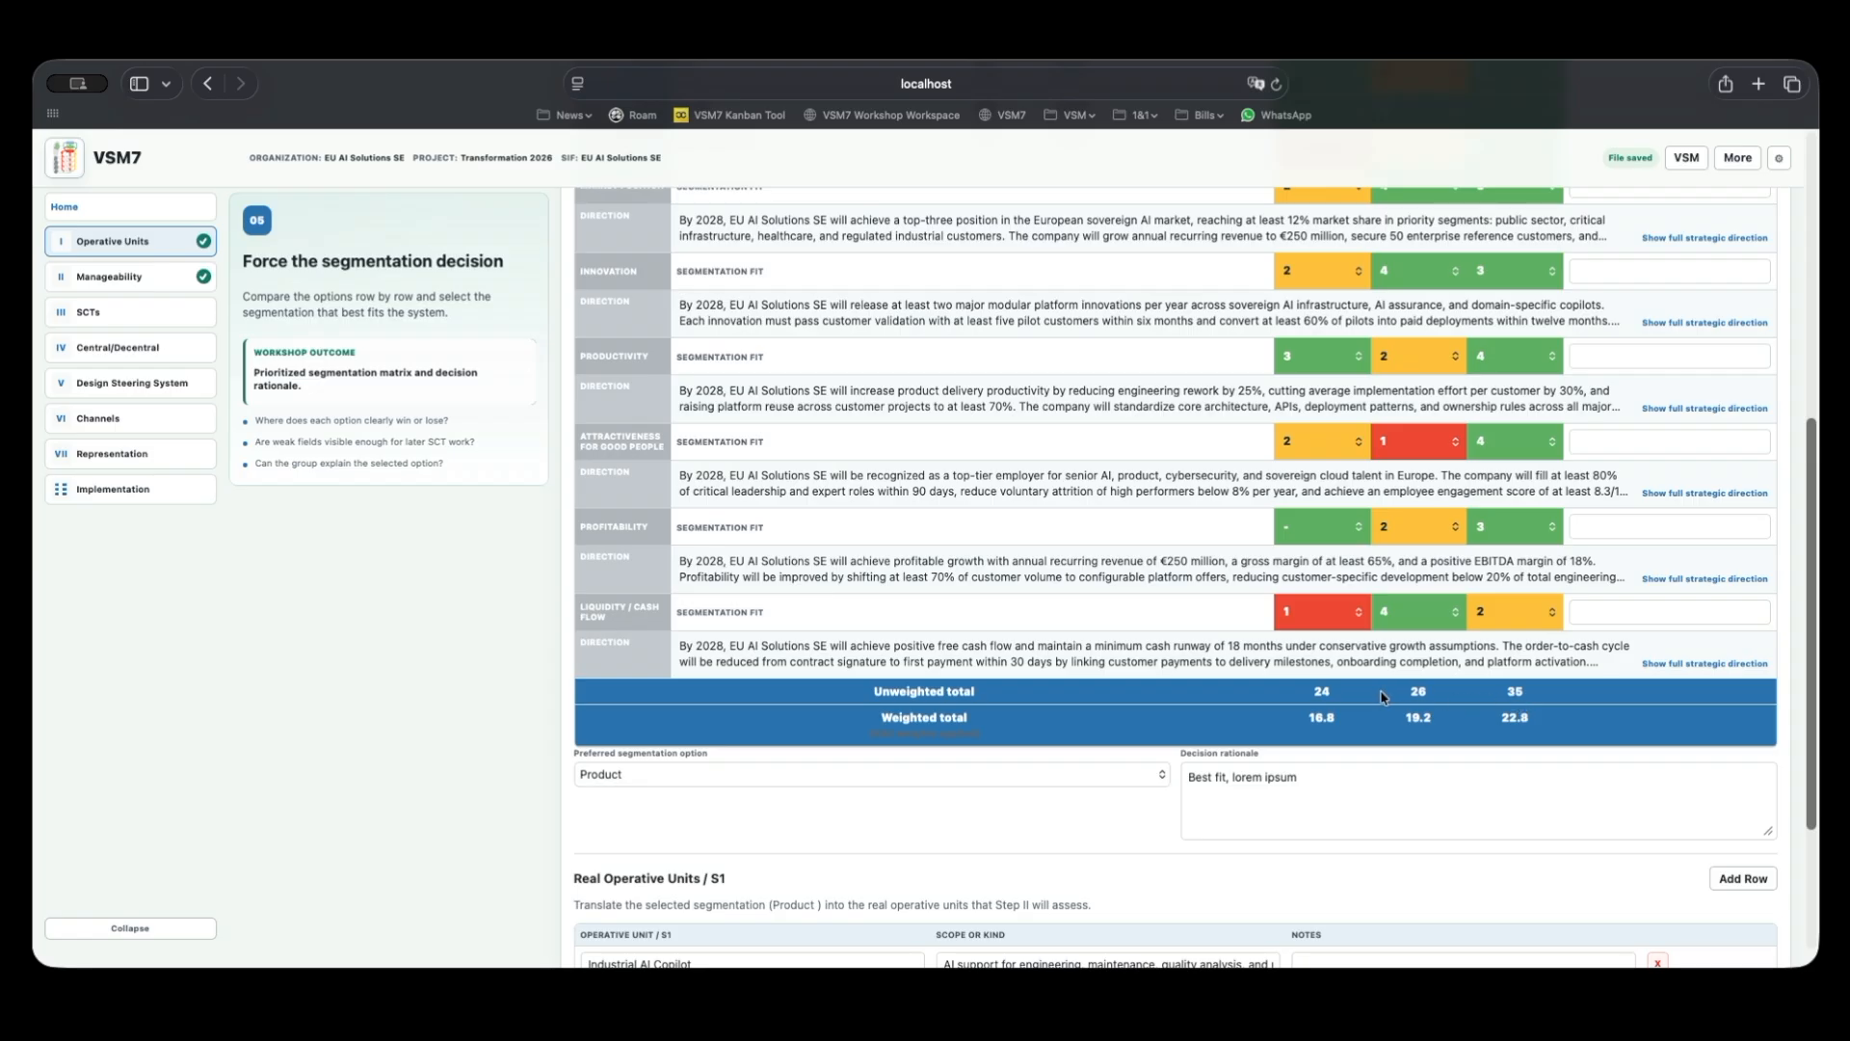
{"action": "scroll", "coordinate": [1382, 696], "scroll_direction": "up", "scroll_amount": 4}
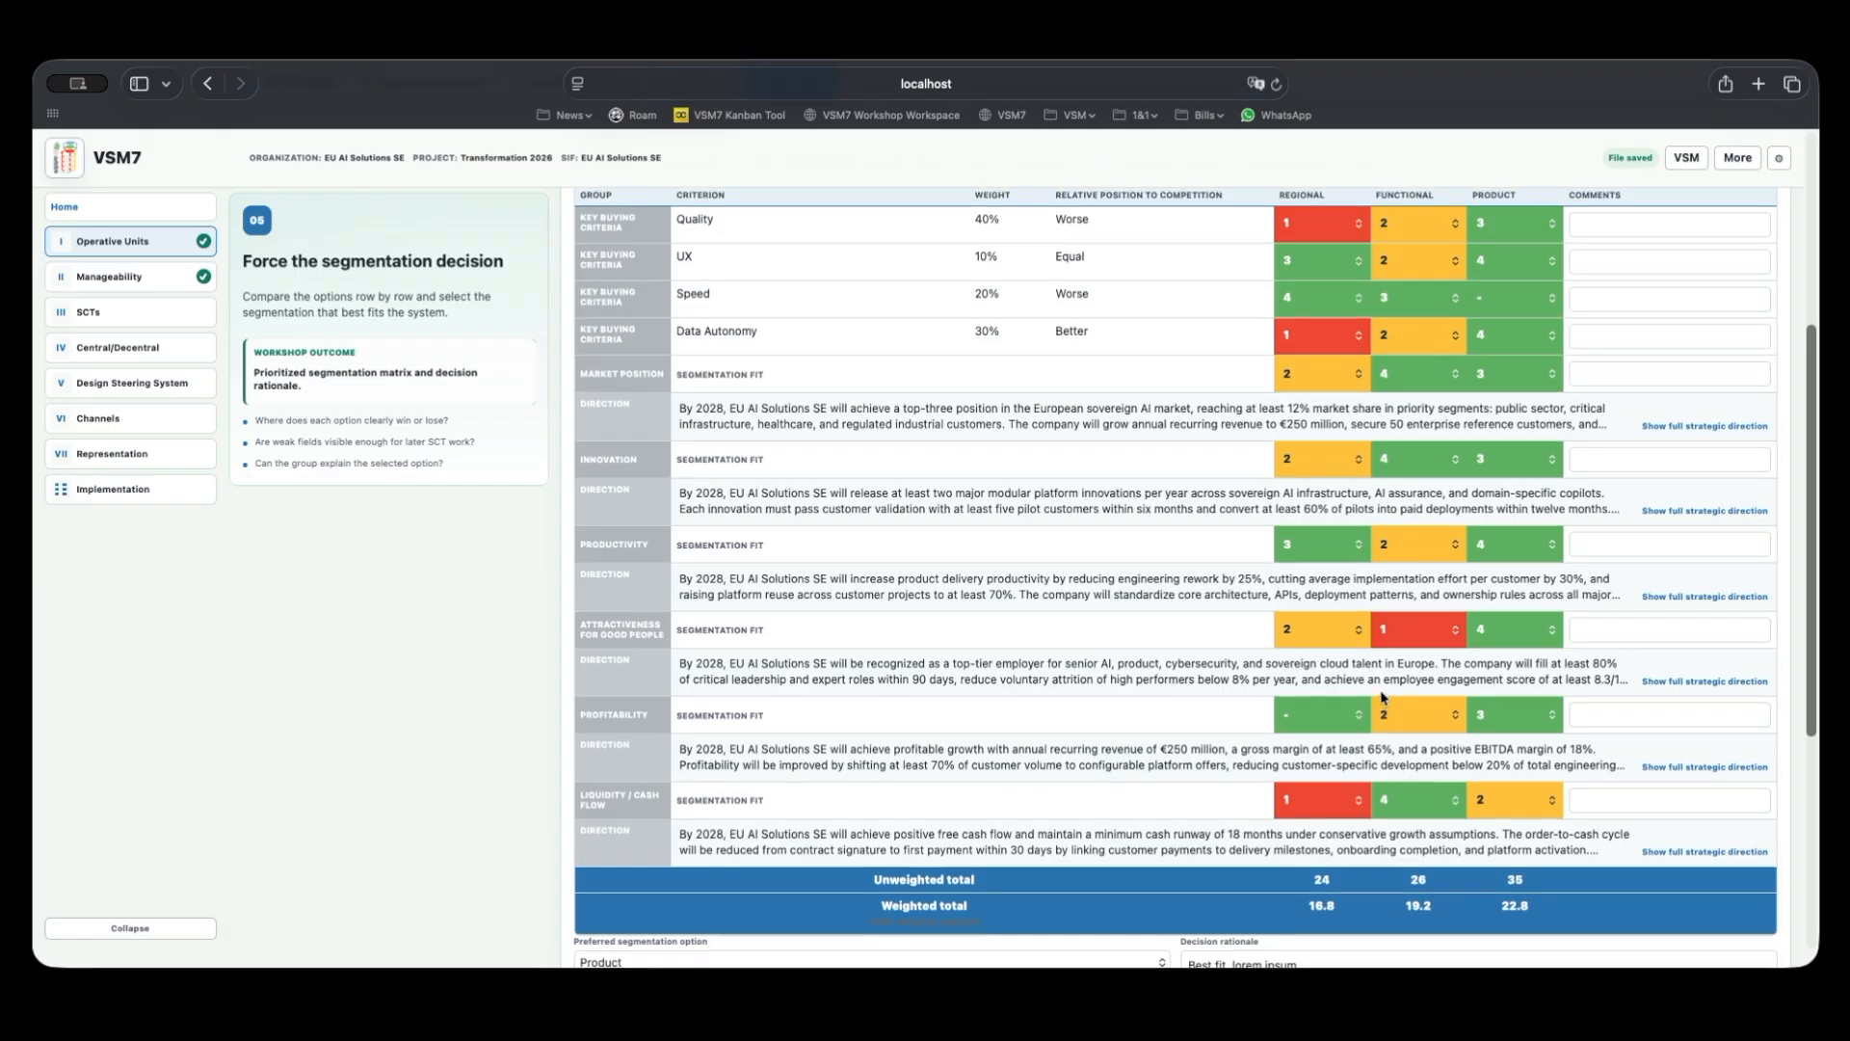
{"action": "scroll", "coordinate": [1381, 695], "scroll_direction": "up", "scroll_amount": 1}
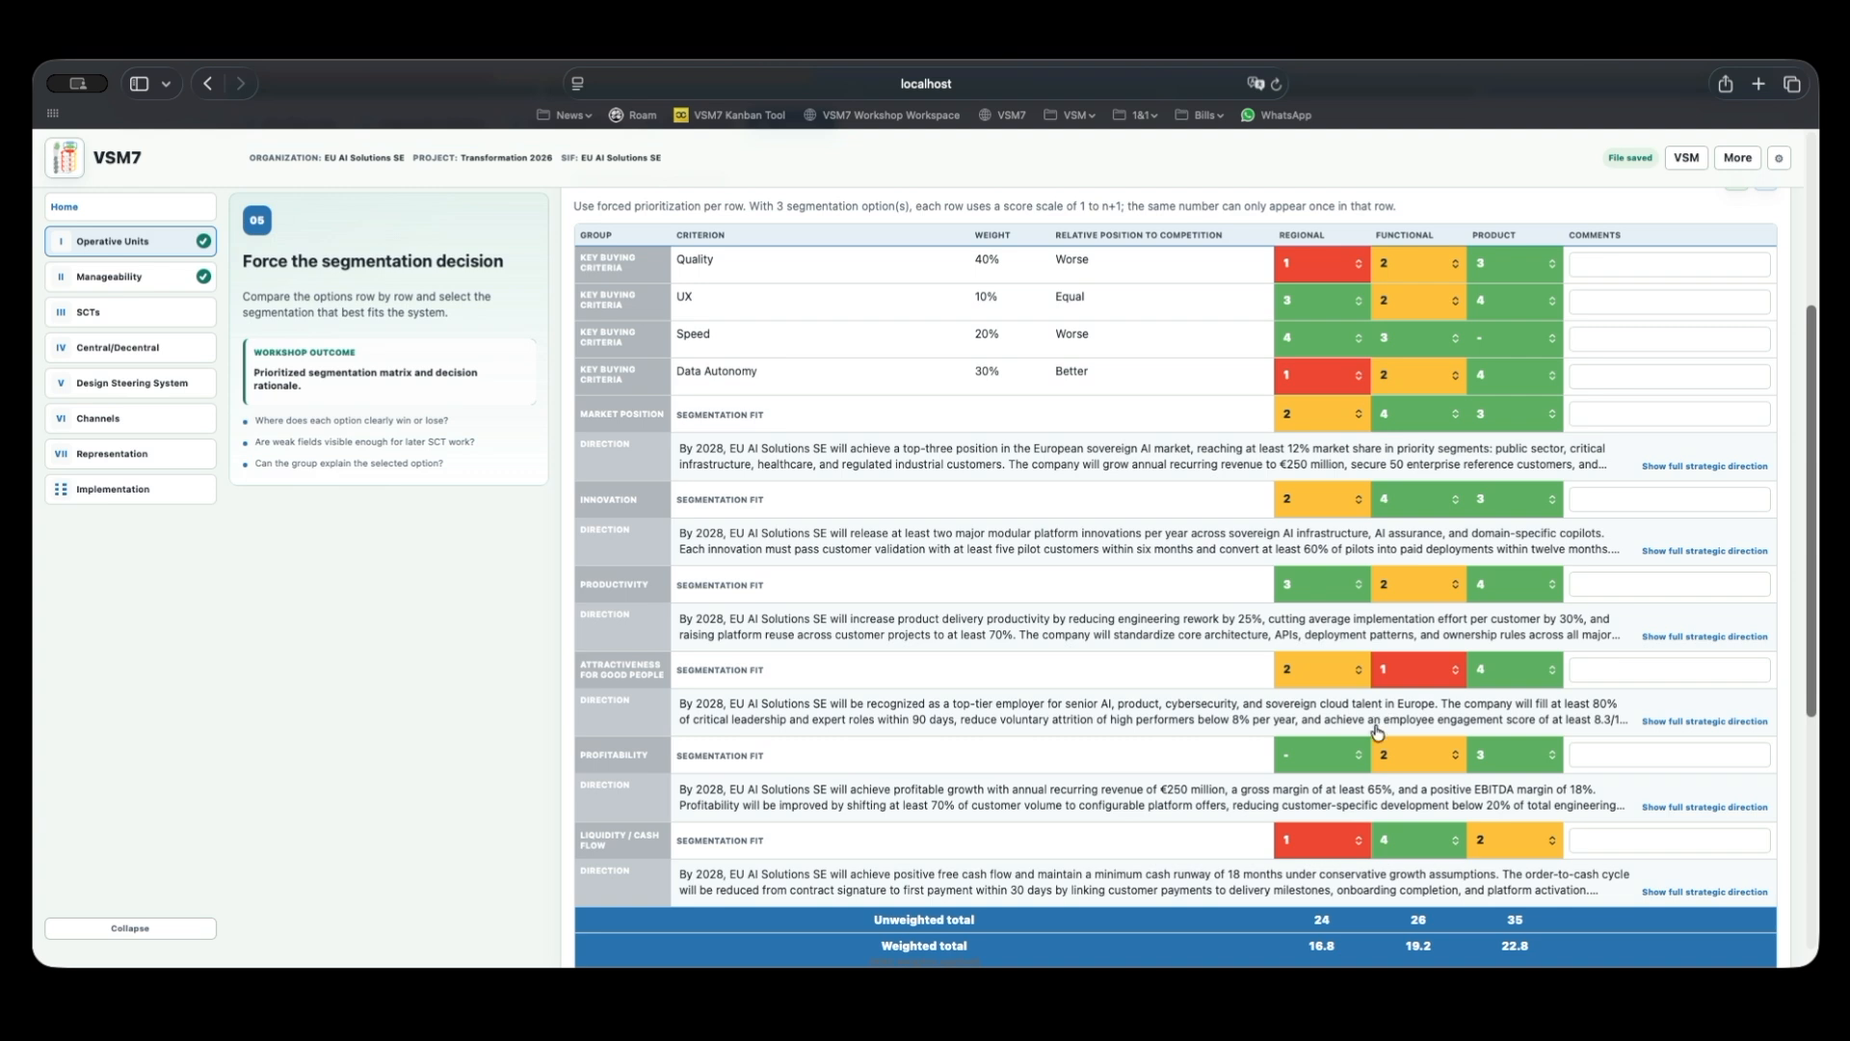
{"action": "scroll", "coordinate": [1378, 723], "scroll_direction": "down", "scroll_amount": 2}
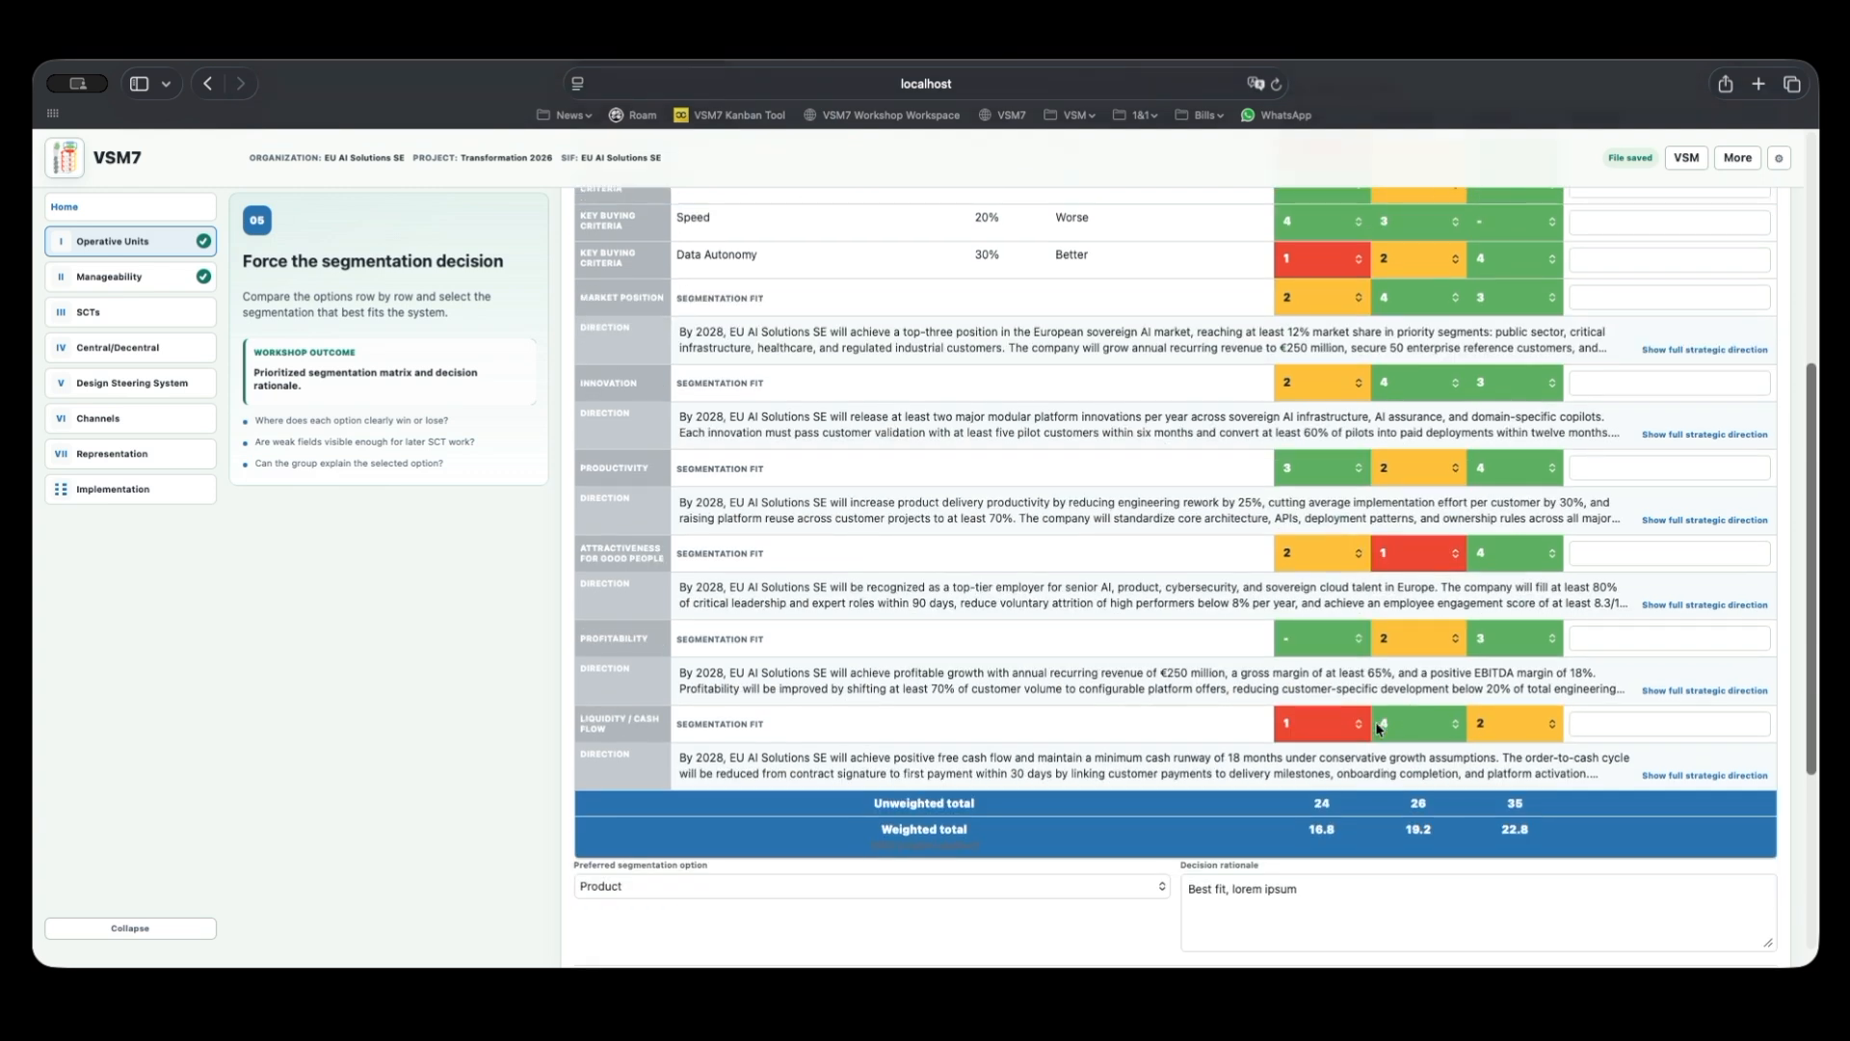
{"action": "scroll", "coordinate": [1374, 723], "scroll_direction": "down", "scroll_amount": 2}
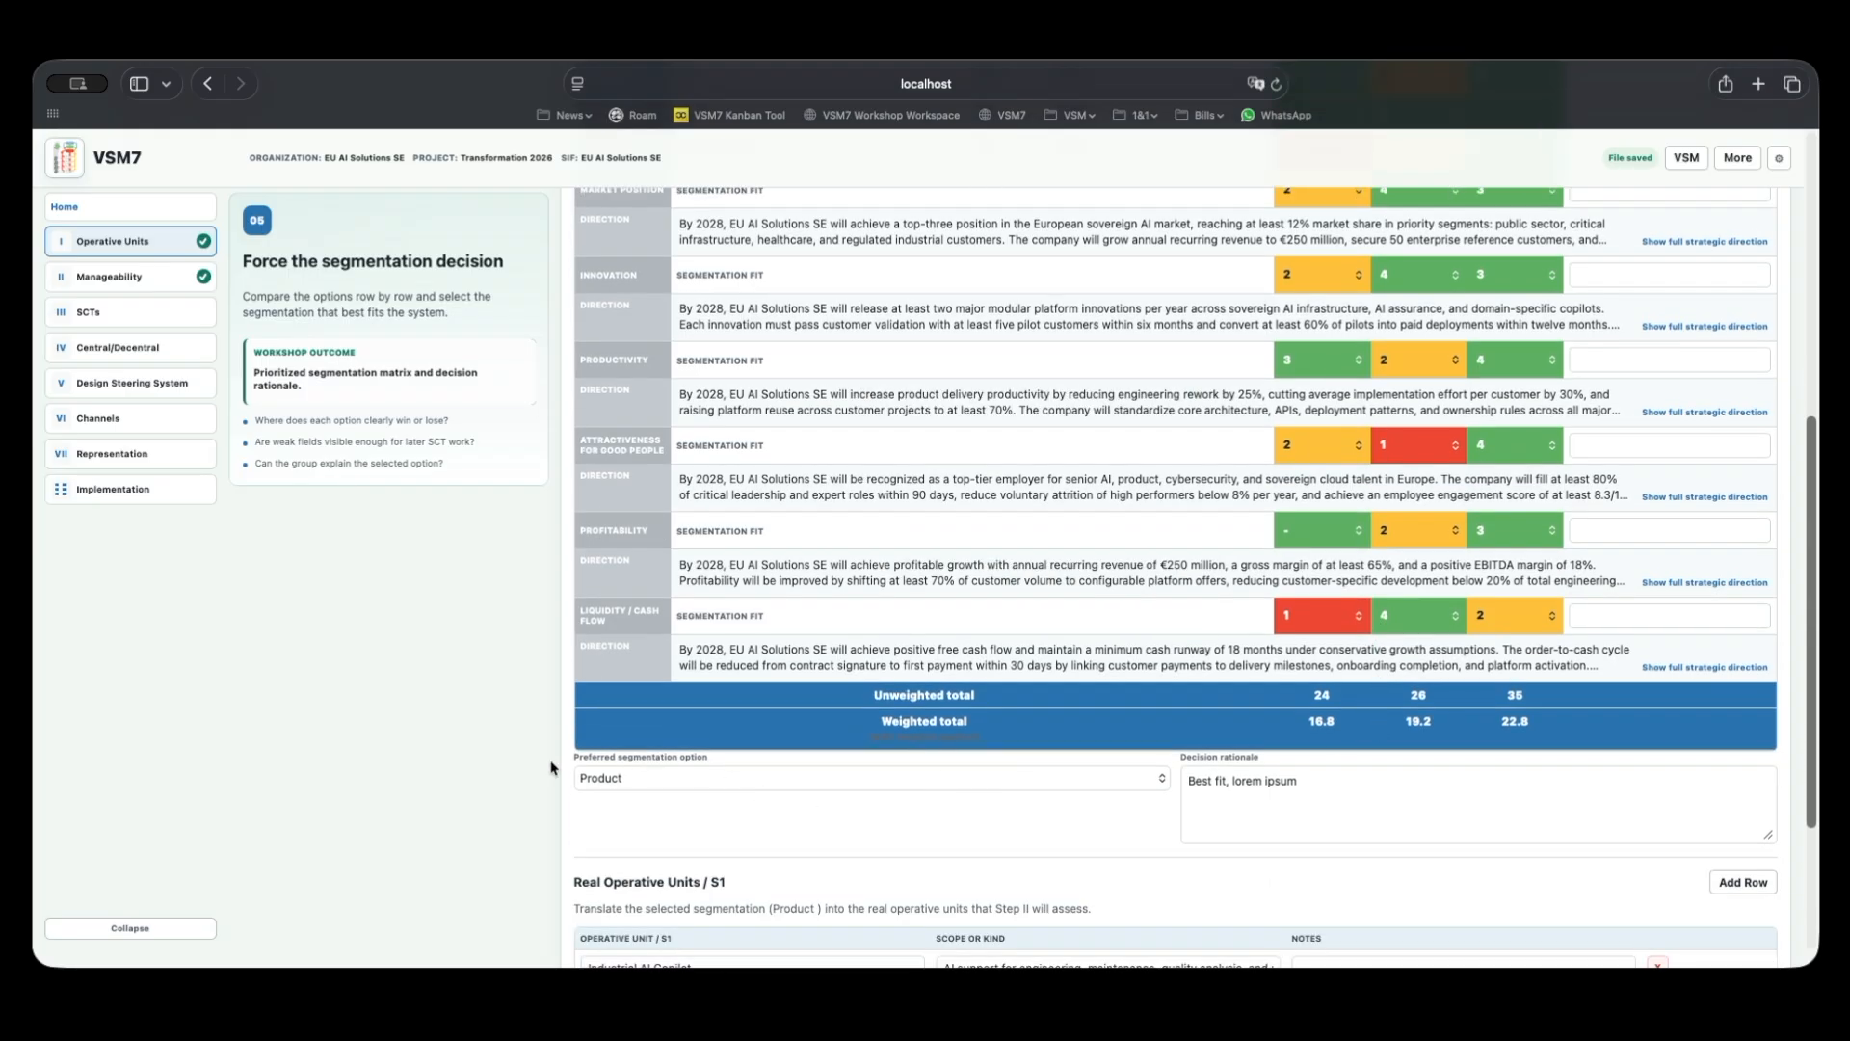
{"action": "left_click_drag", "start_coordinate": [580, 756], "coordinate": [727, 764]}
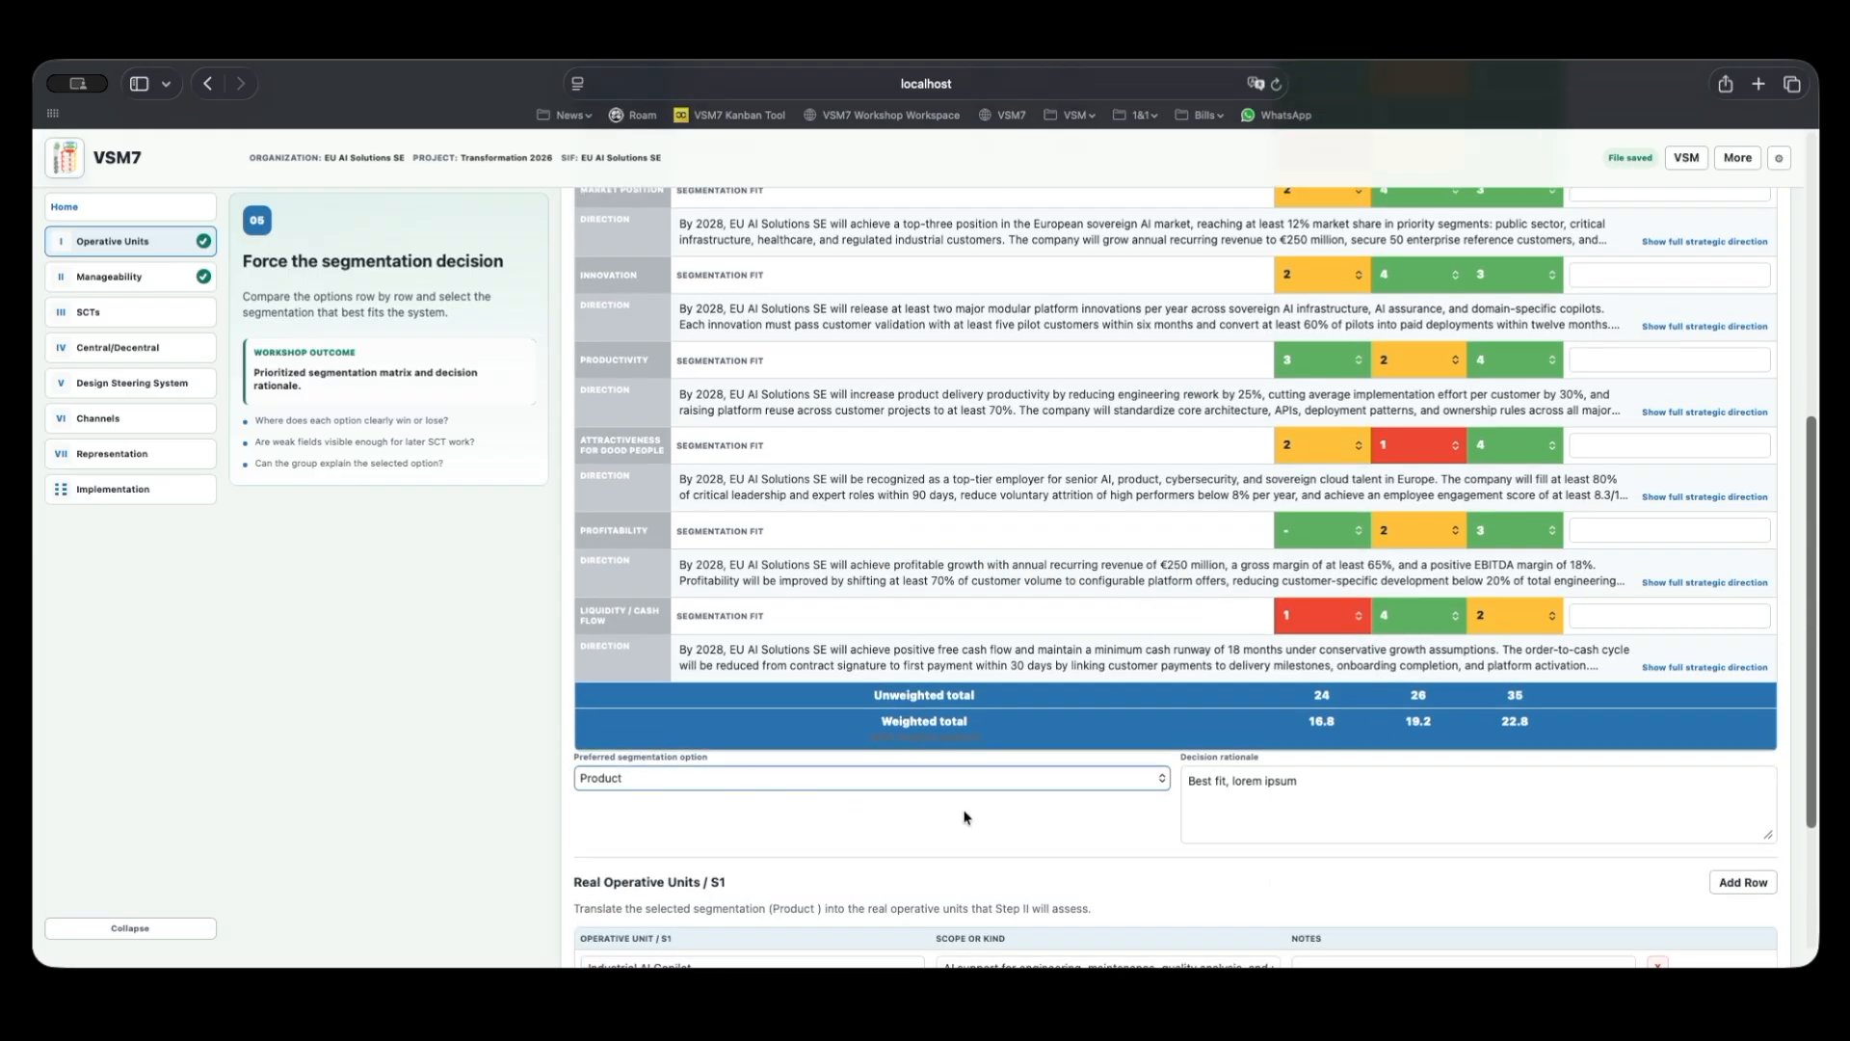
{"action": "left_click", "coordinate": [1331, 774]}
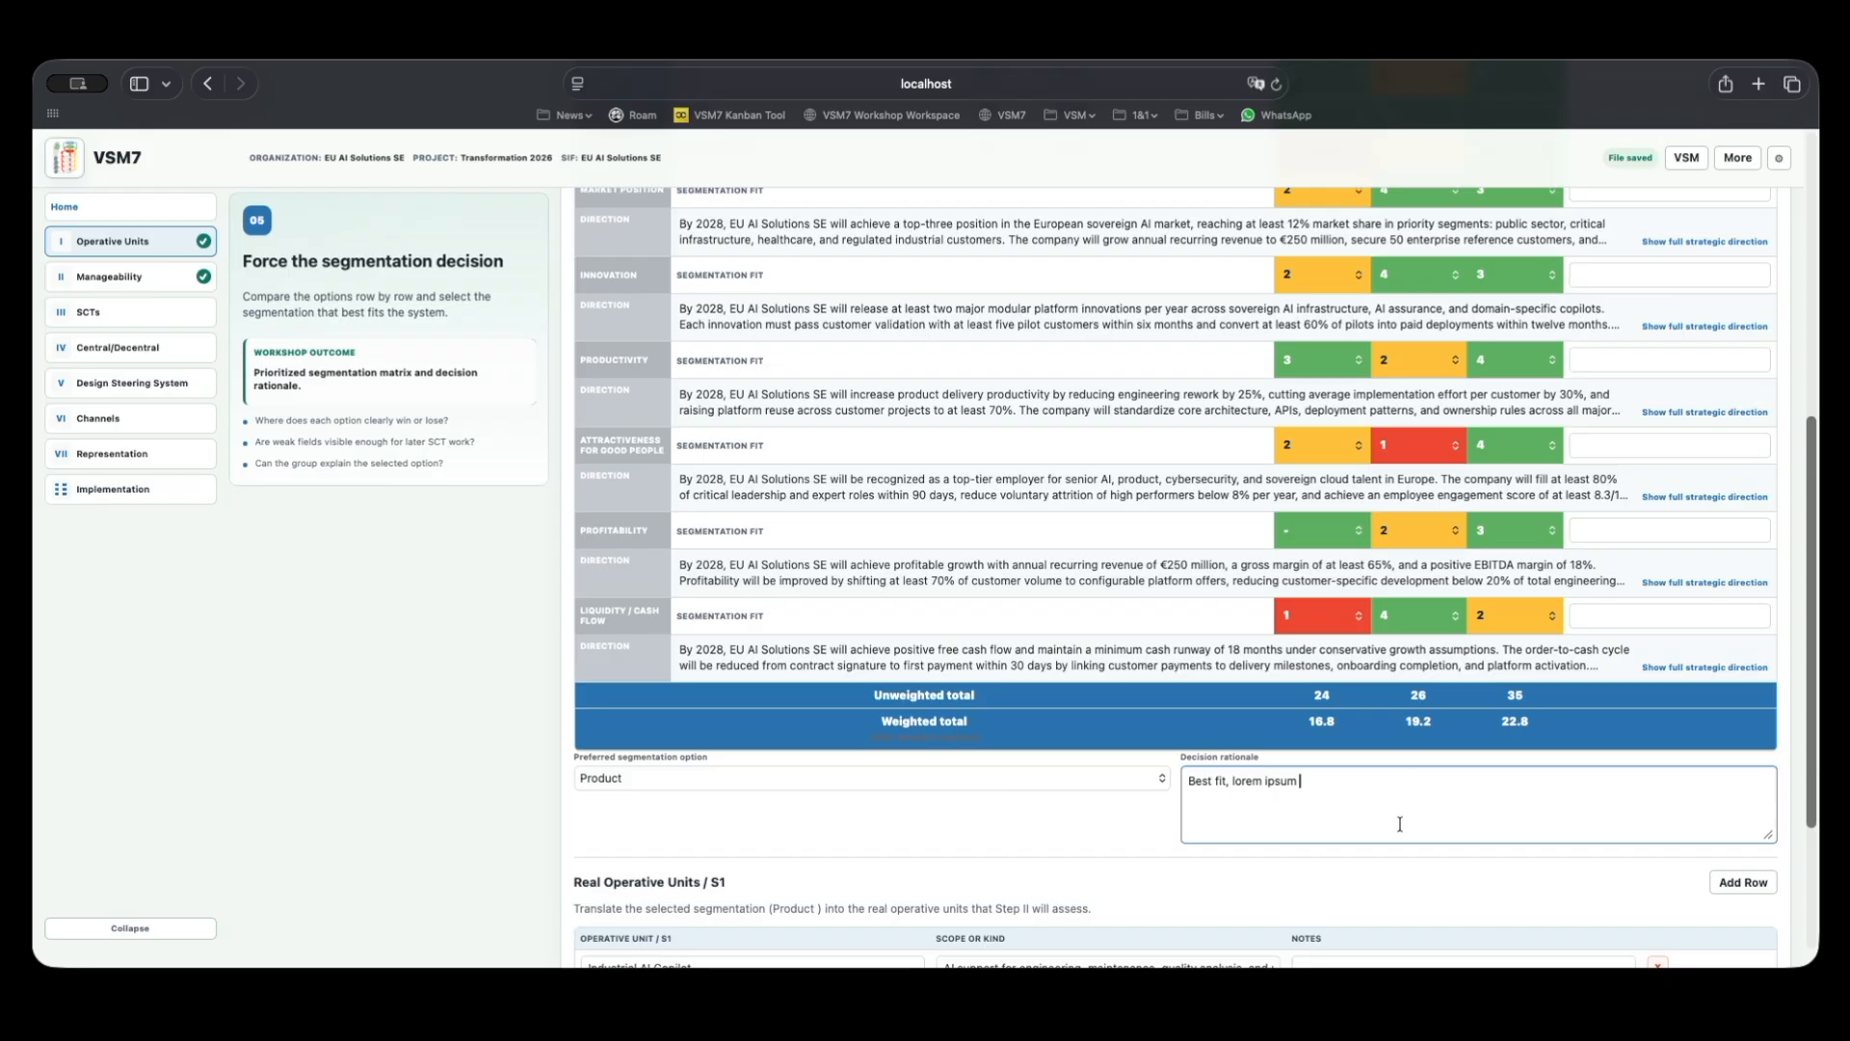
{"action": "scroll", "coordinate": [1391, 855], "scroll_direction": "down", "scroll_amount": 5}
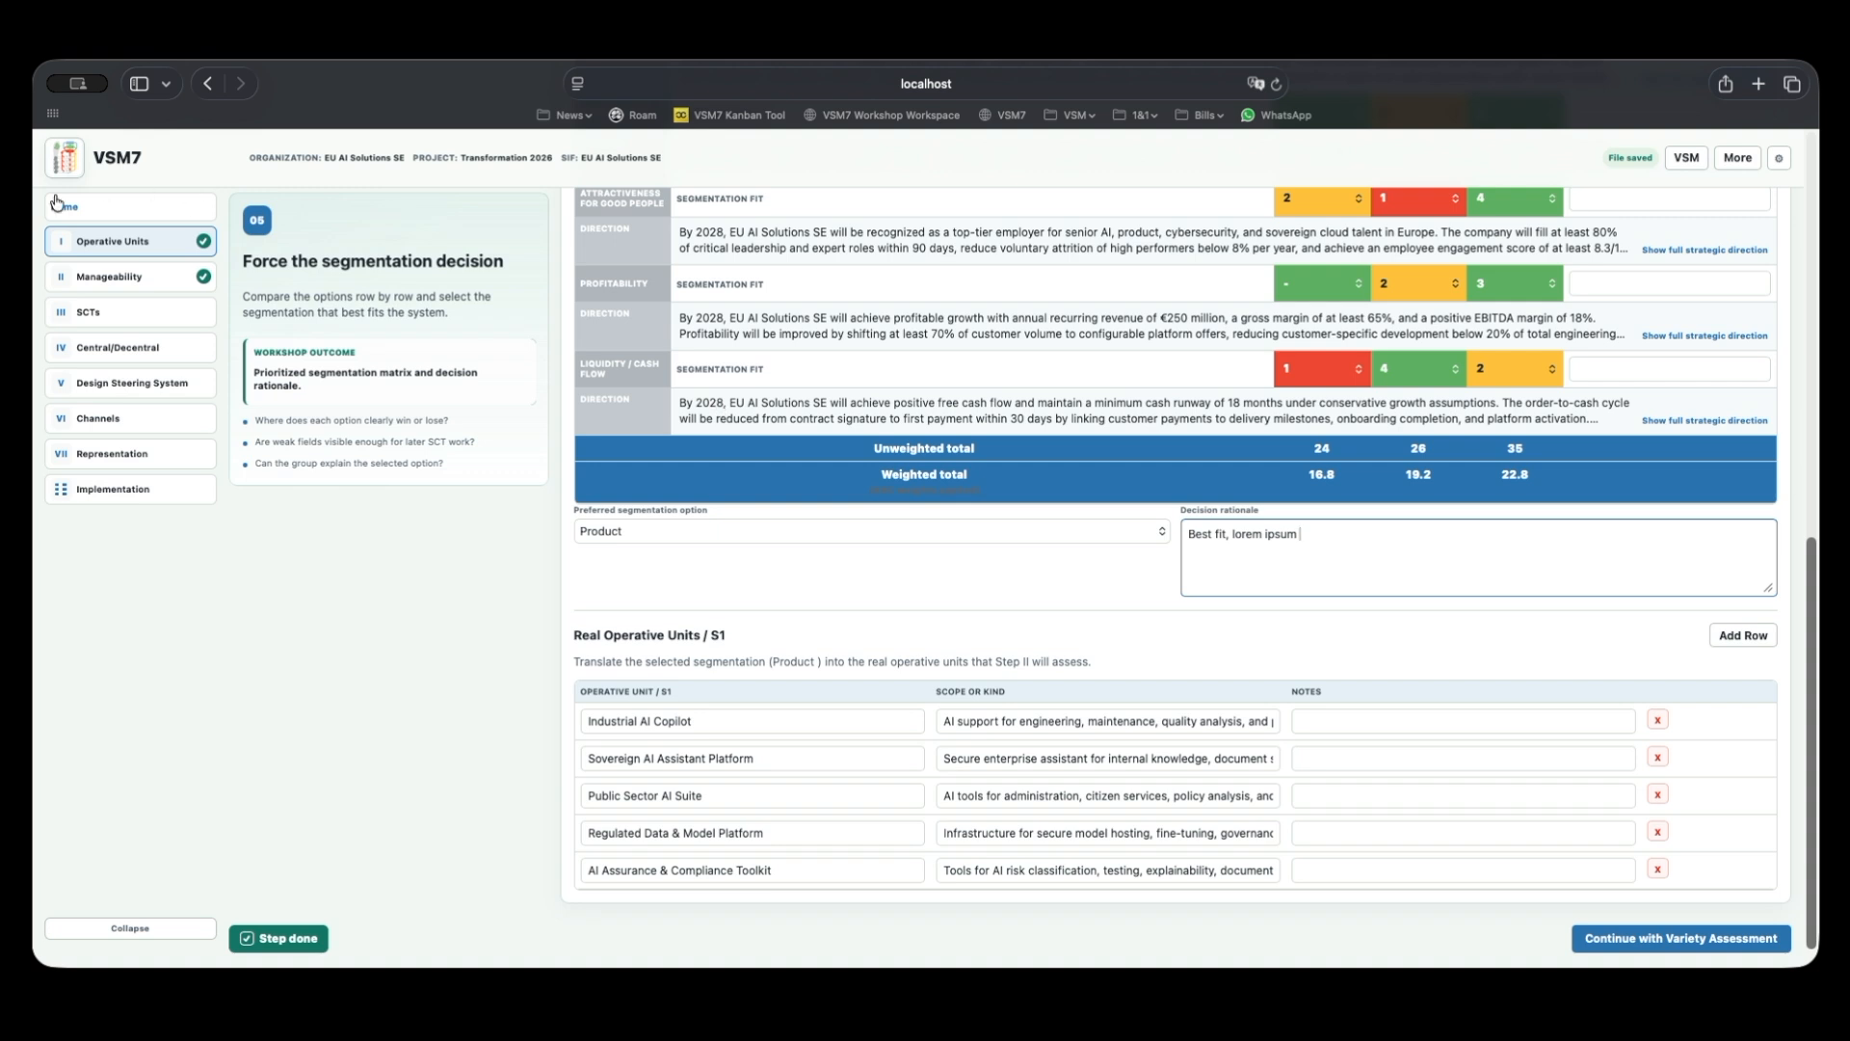
Open the Manageability step and look over its selected segmentation, the defined S1 operative units and the variety sliders.
{"action": "left_click", "coordinate": [91, 286]}
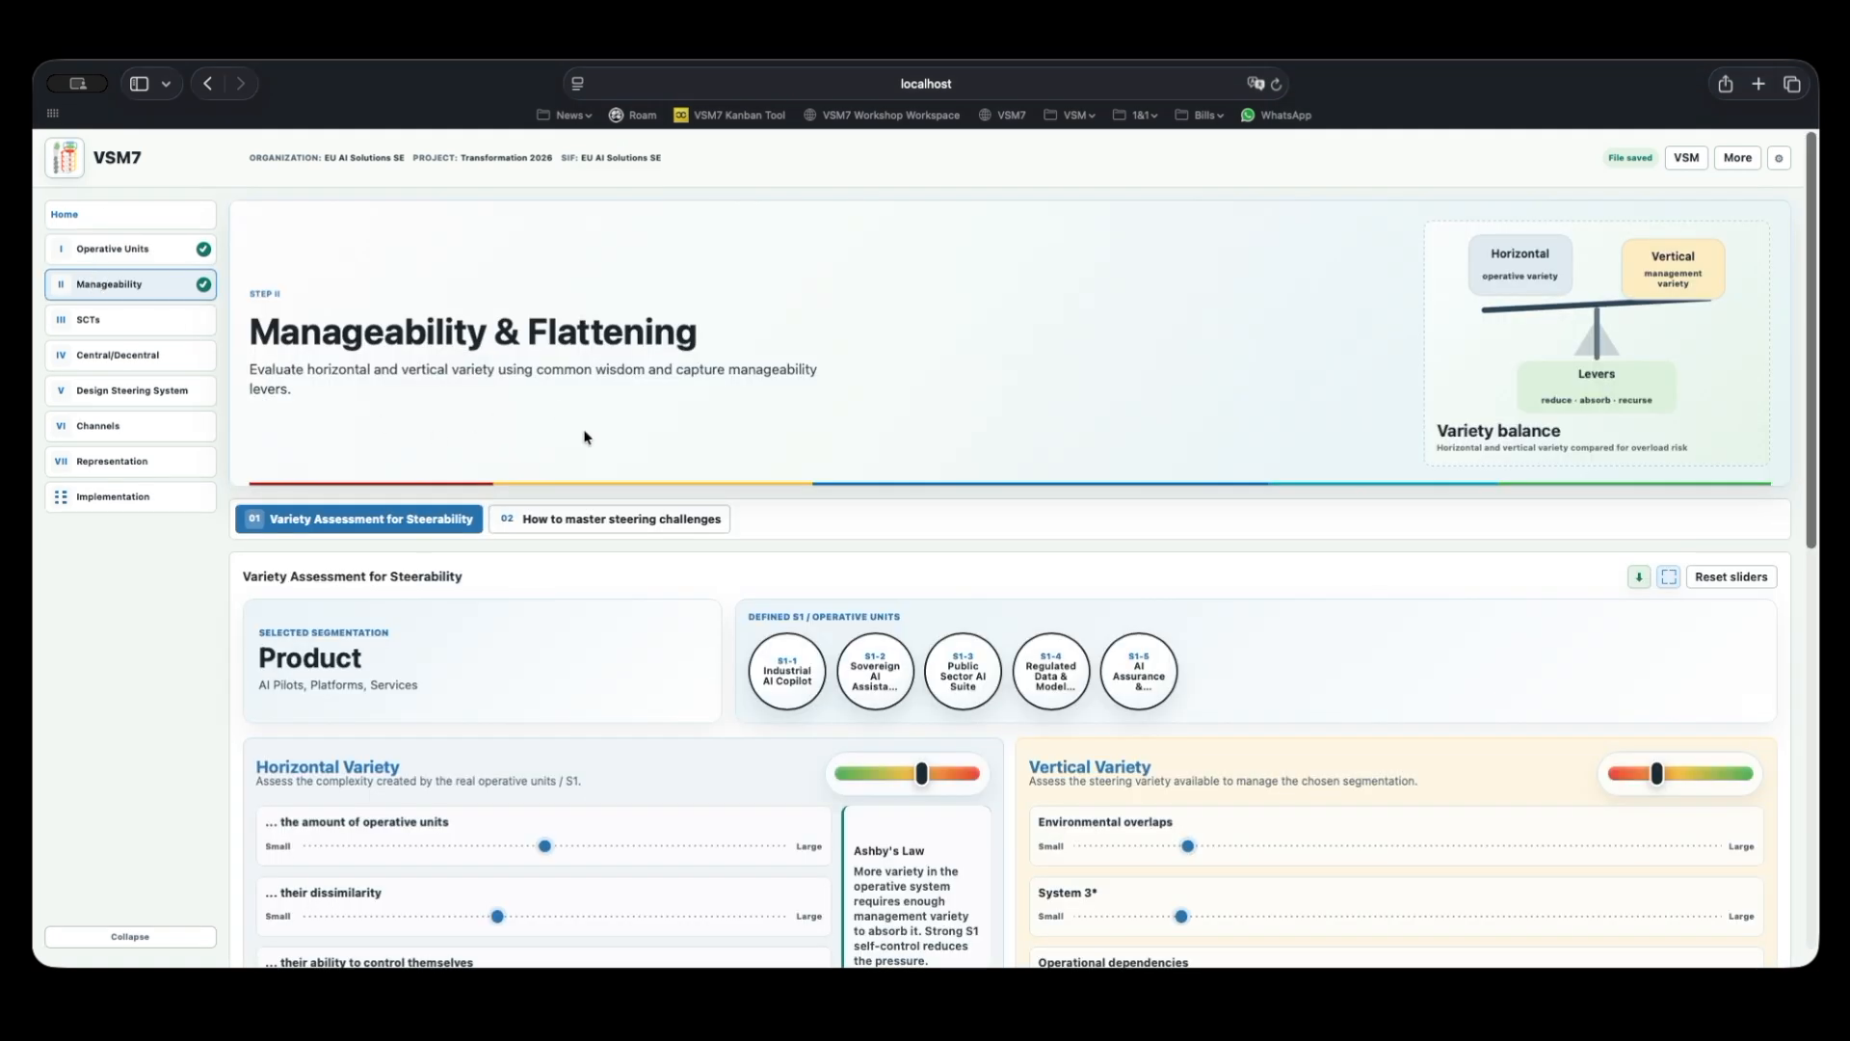
{"action": "scroll", "coordinate": [862, 583], "scroll_direction": "down", "scroll_amount": 1}
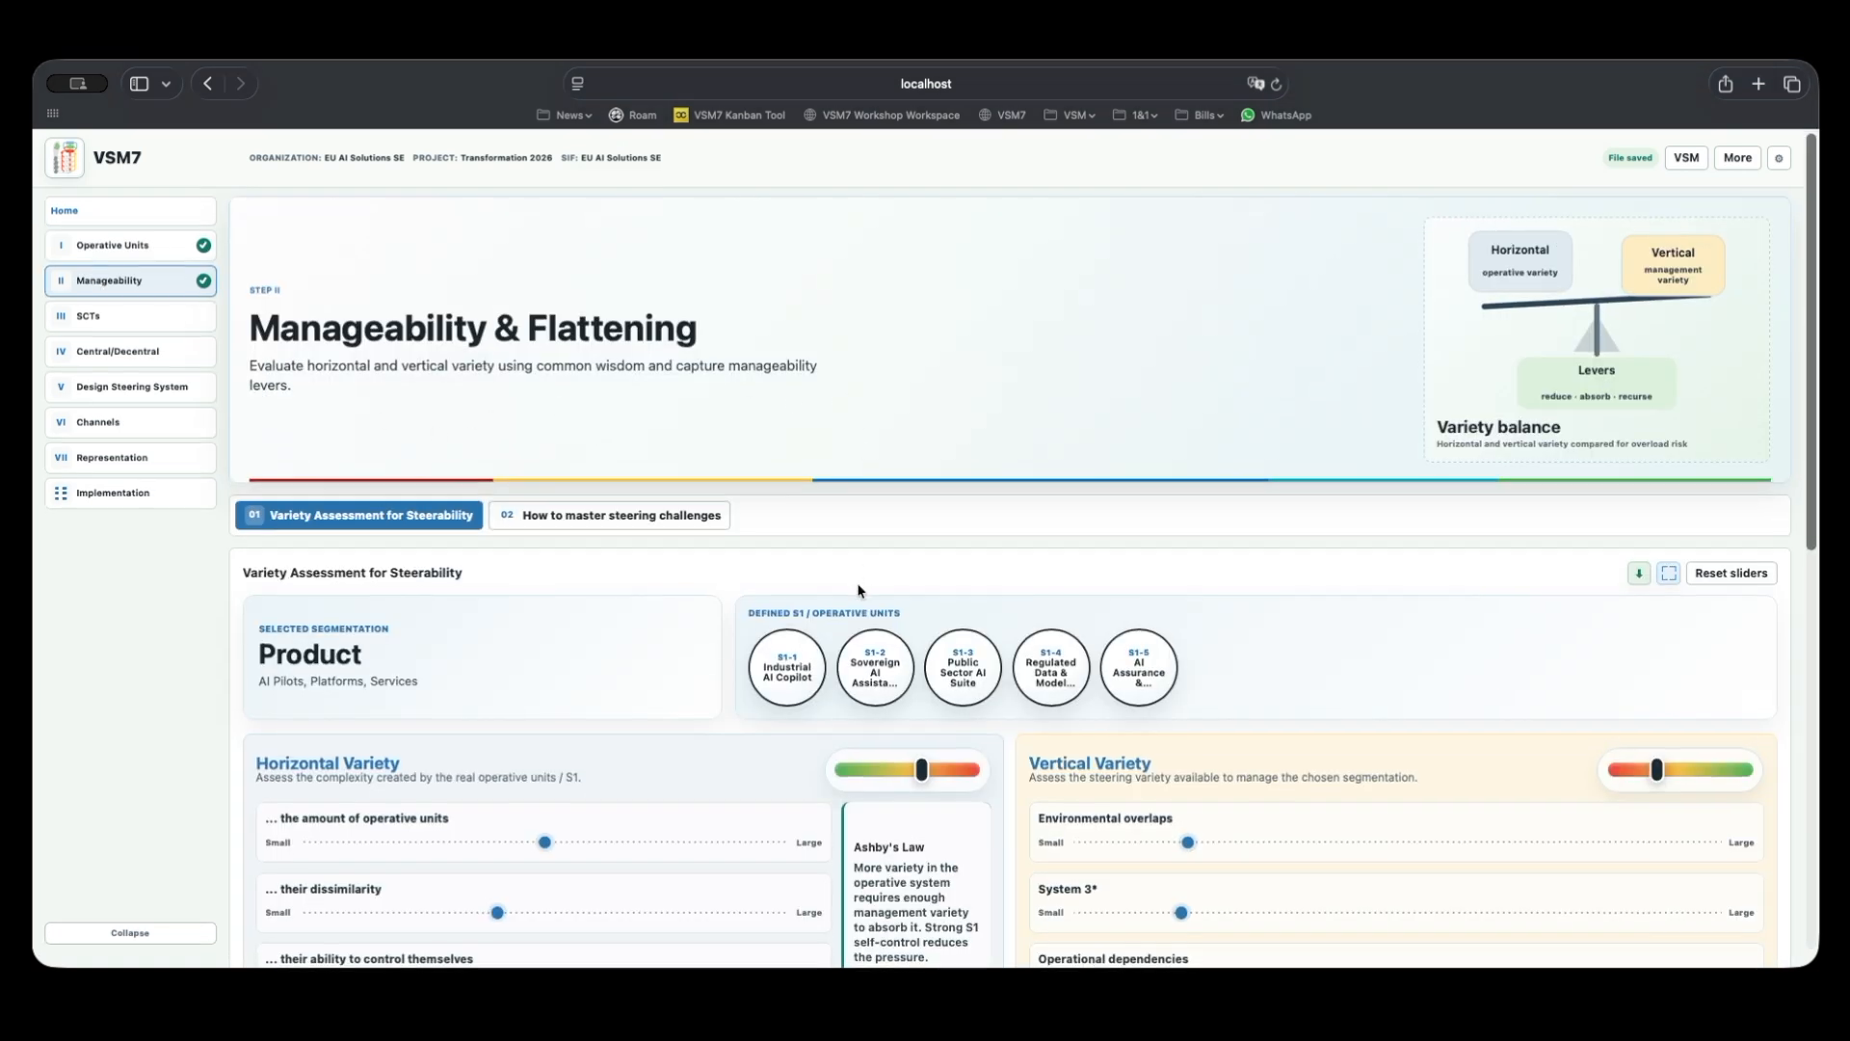
{"action": "left_click_drag", "start_coordinate": [753, 661], "coordinate": [1174, 677]}
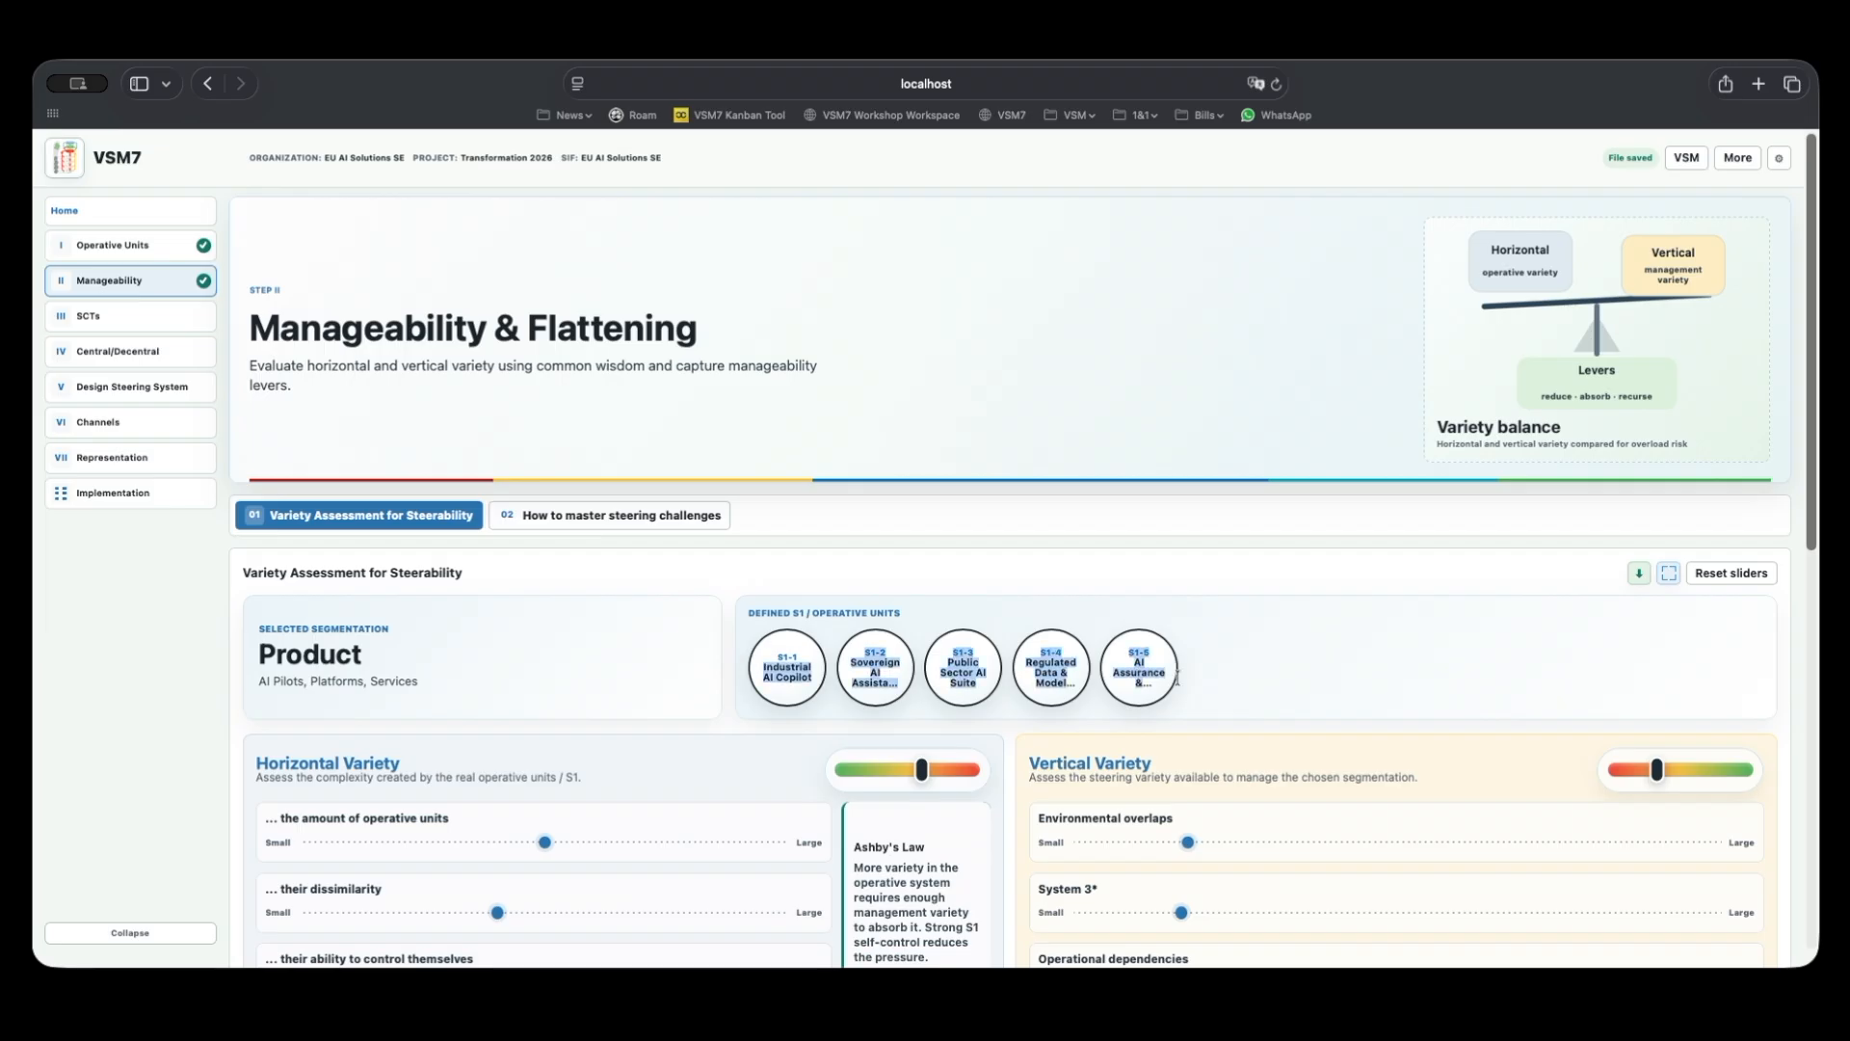
{"action": "left_click", "coordinate": [1239, 672]}
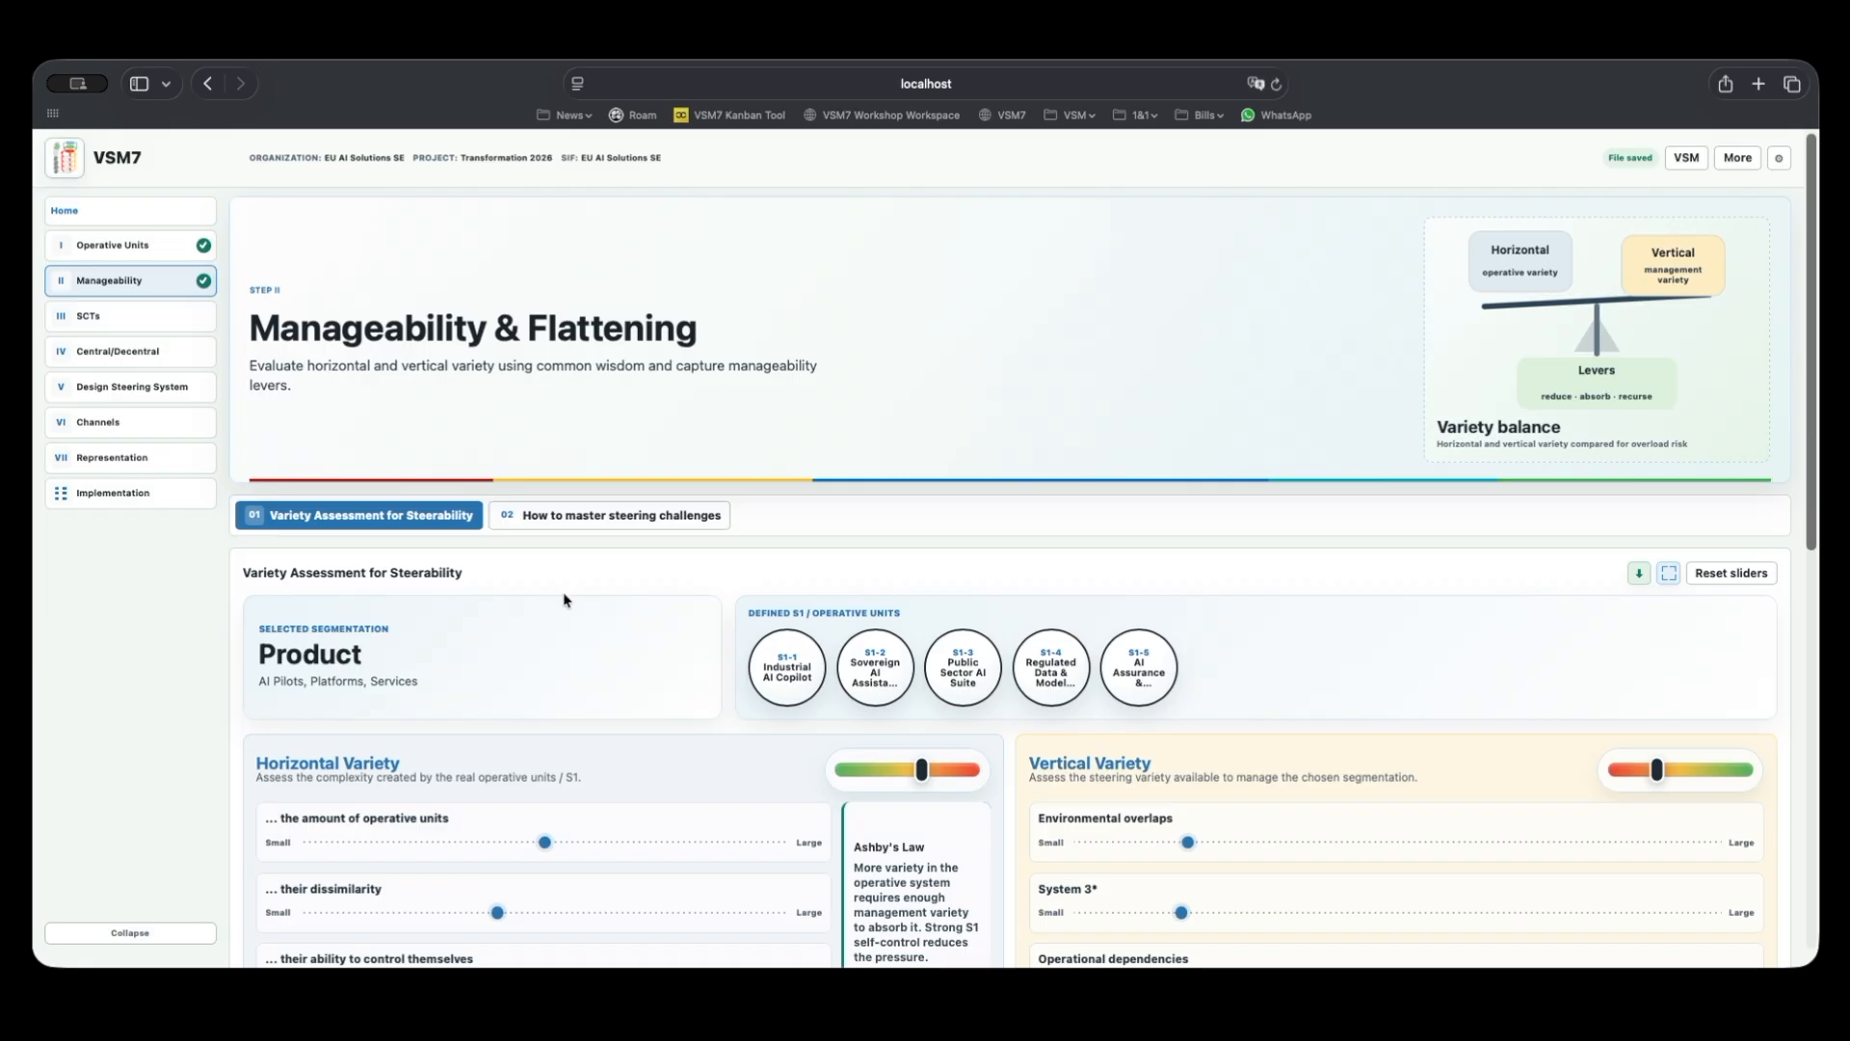
{"action": "scroll", "coordinate": [564, 600], "scroll_direction": "down", "scroll_amount": 1}
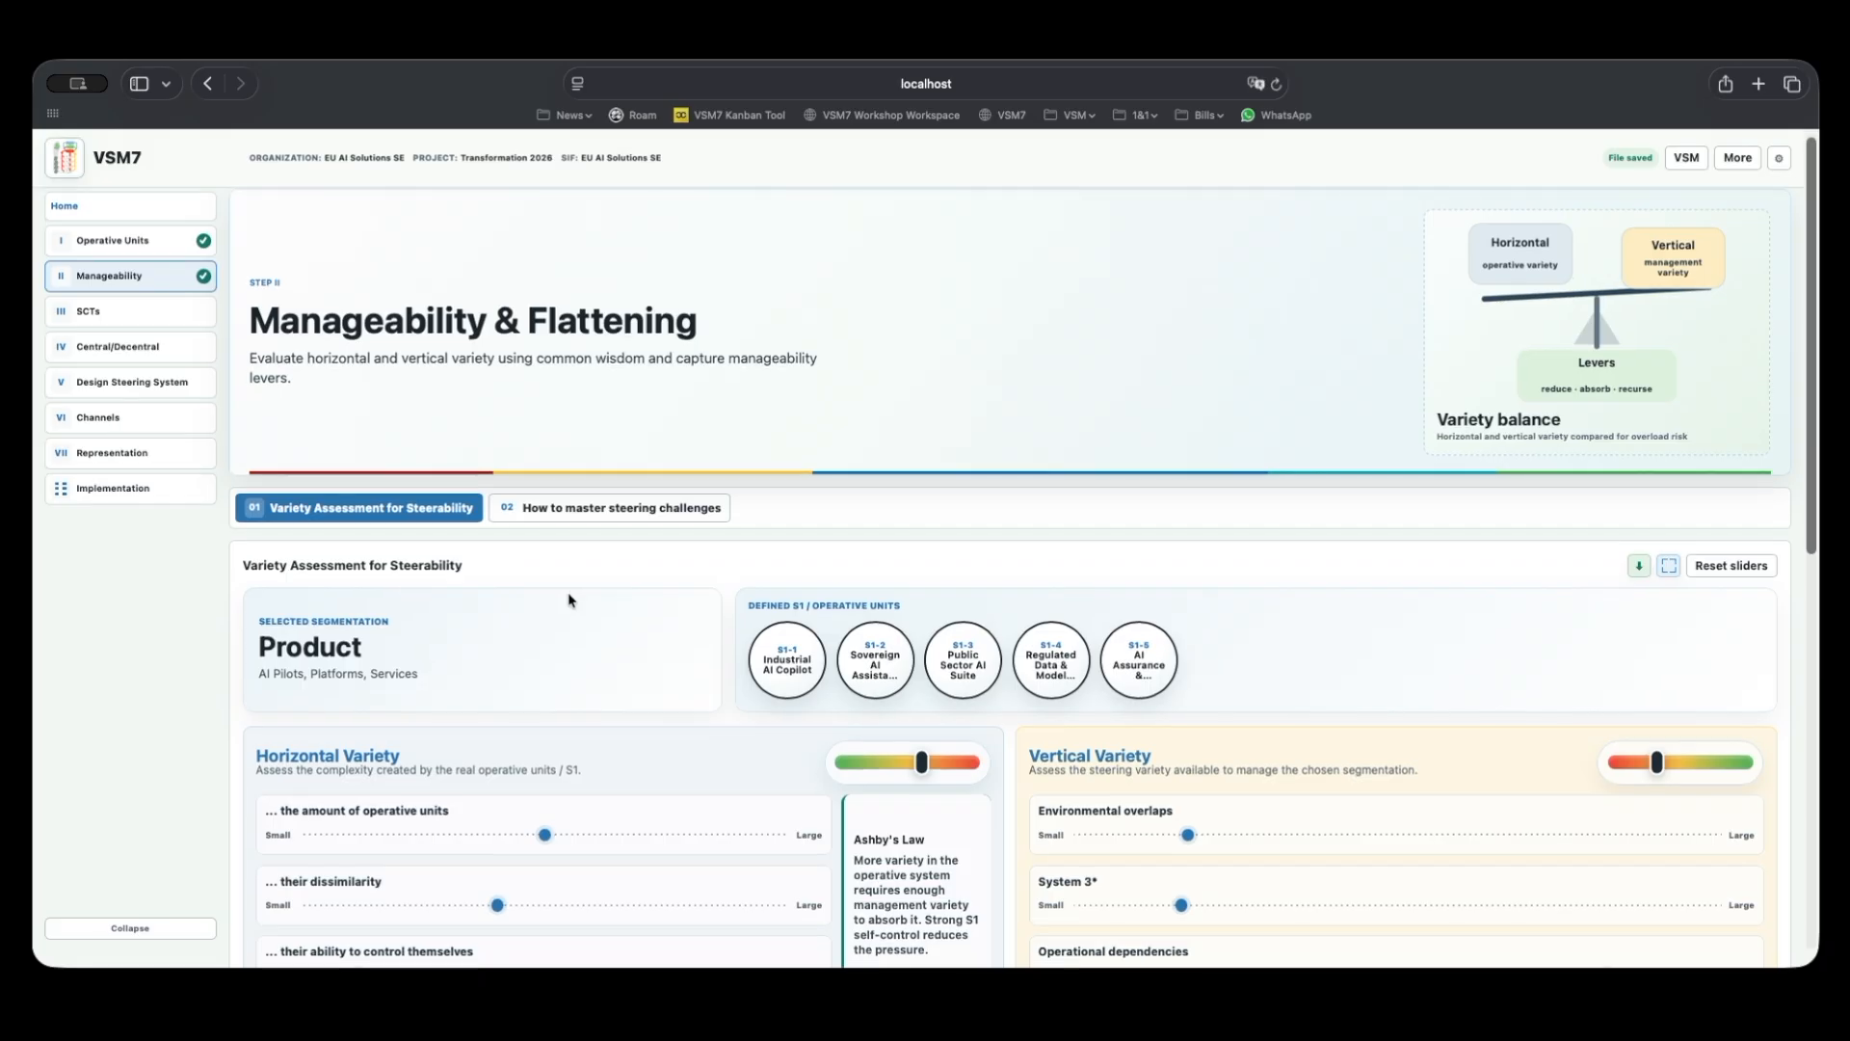
{"action": "scroll", "coordinate": [569, 601], "scroll_direction": "down", "scroll_amount": 3}
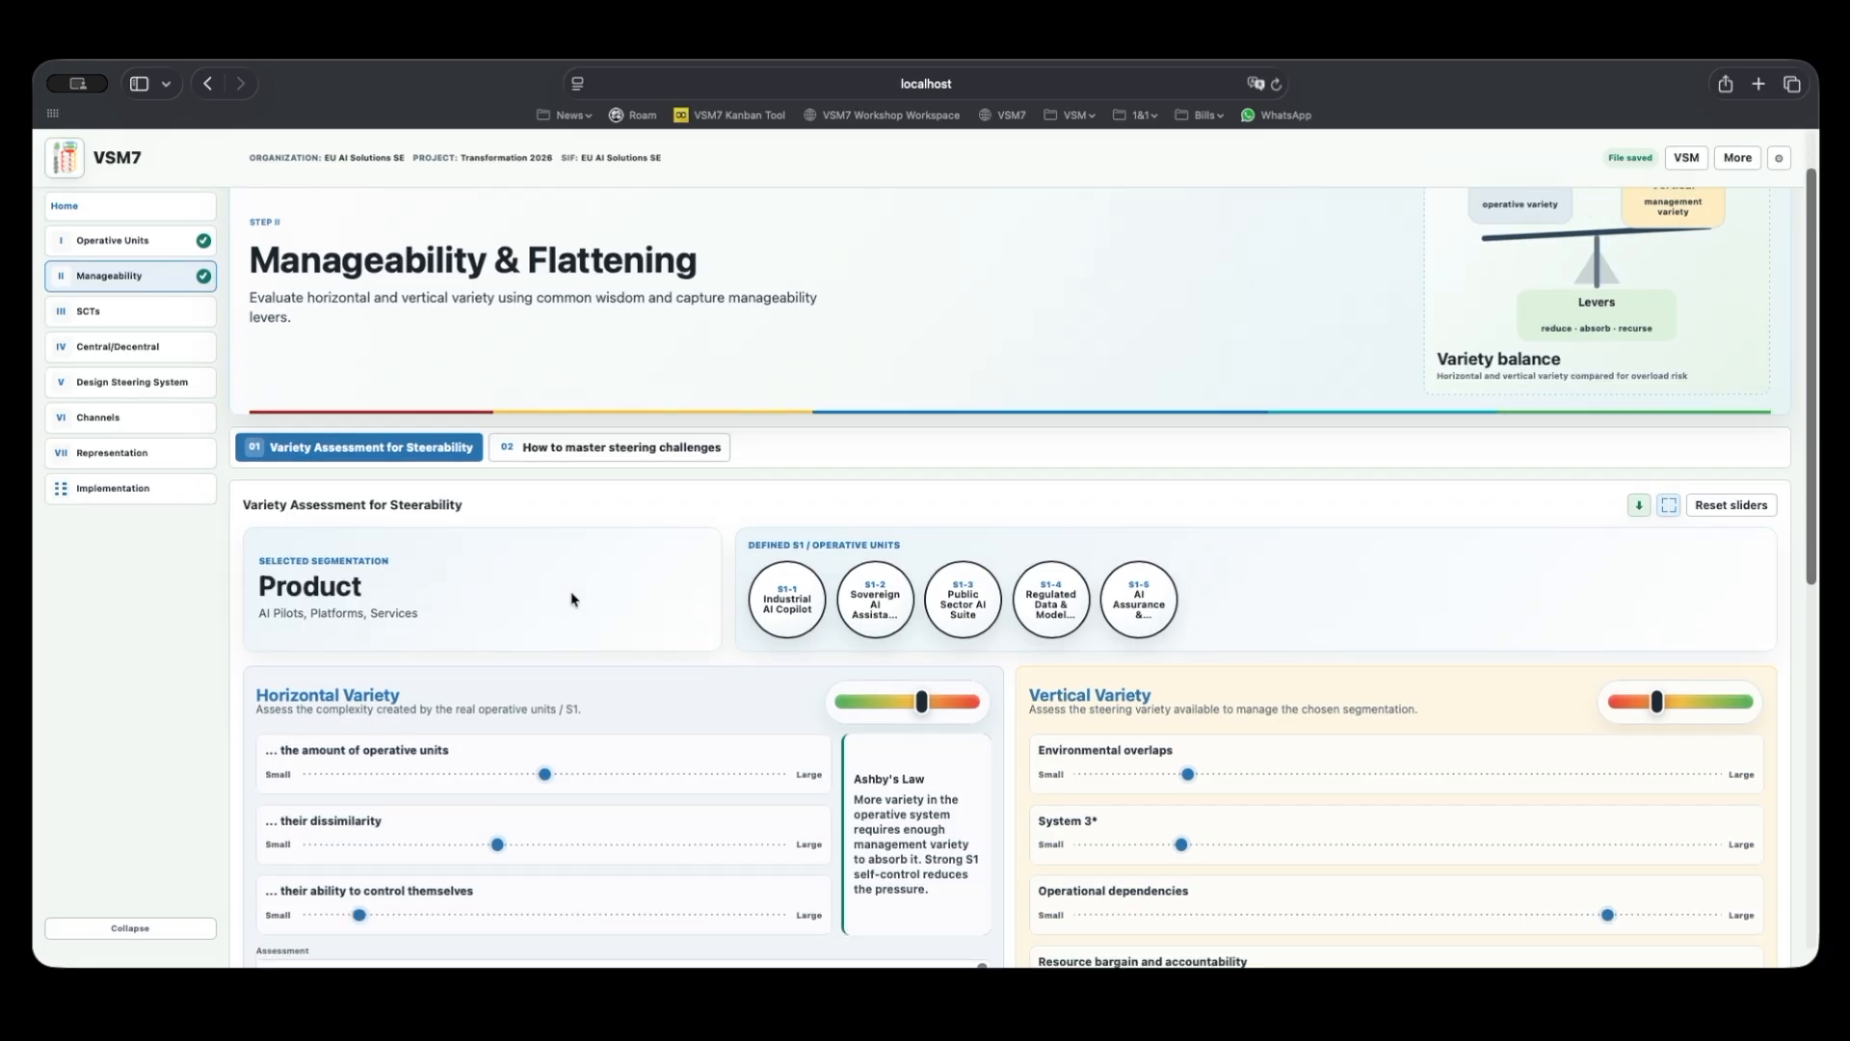
{"action": "scroll", "coordinate": [571, 599], "scroll_direction": "down", "scroll_amount": 5}
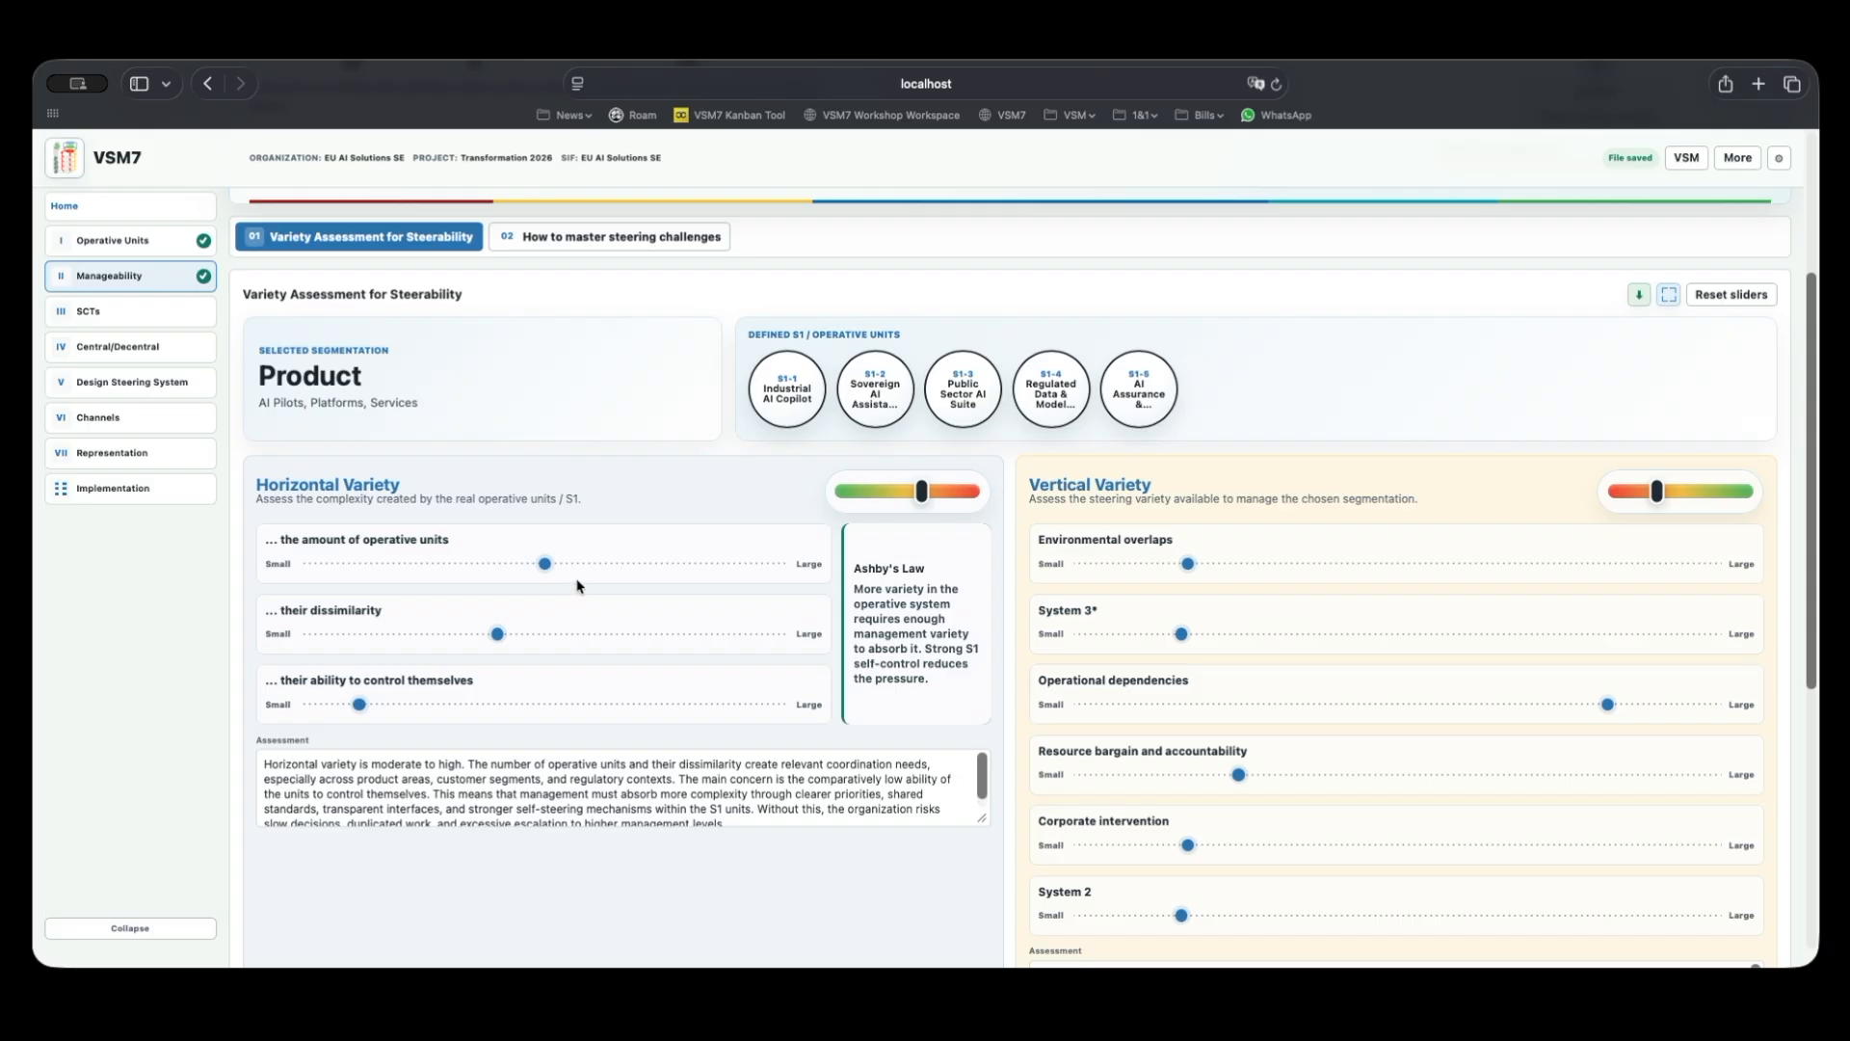
Raise the Horizontal Variety sliders: ability to control themselves to somewhat below the middle, and dissimilarity and amount of operative units slightly.
{"action": "left_click_drag", "start_coordinate": [256, 479], "coordinate": [421, 477]}
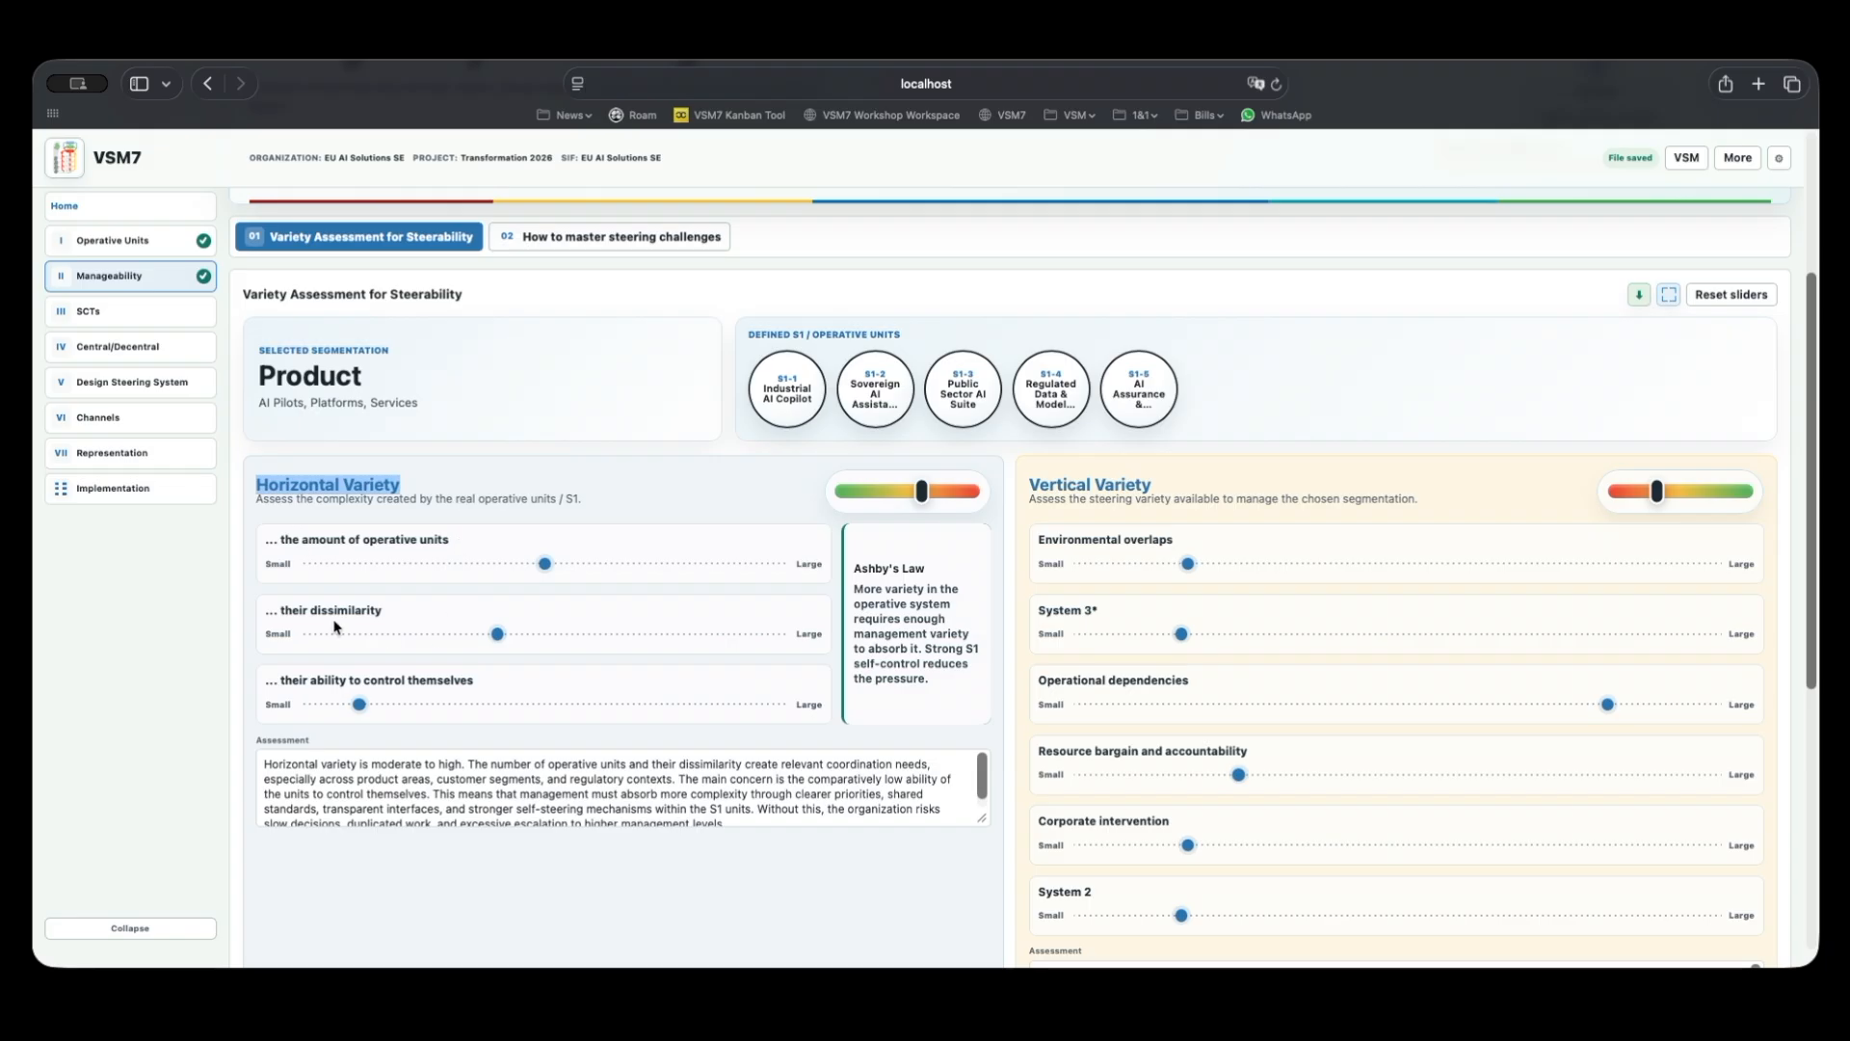
{"action": "left_click_drag", "start_coordinate": [321, 609], "coordinate": [388, 609]}
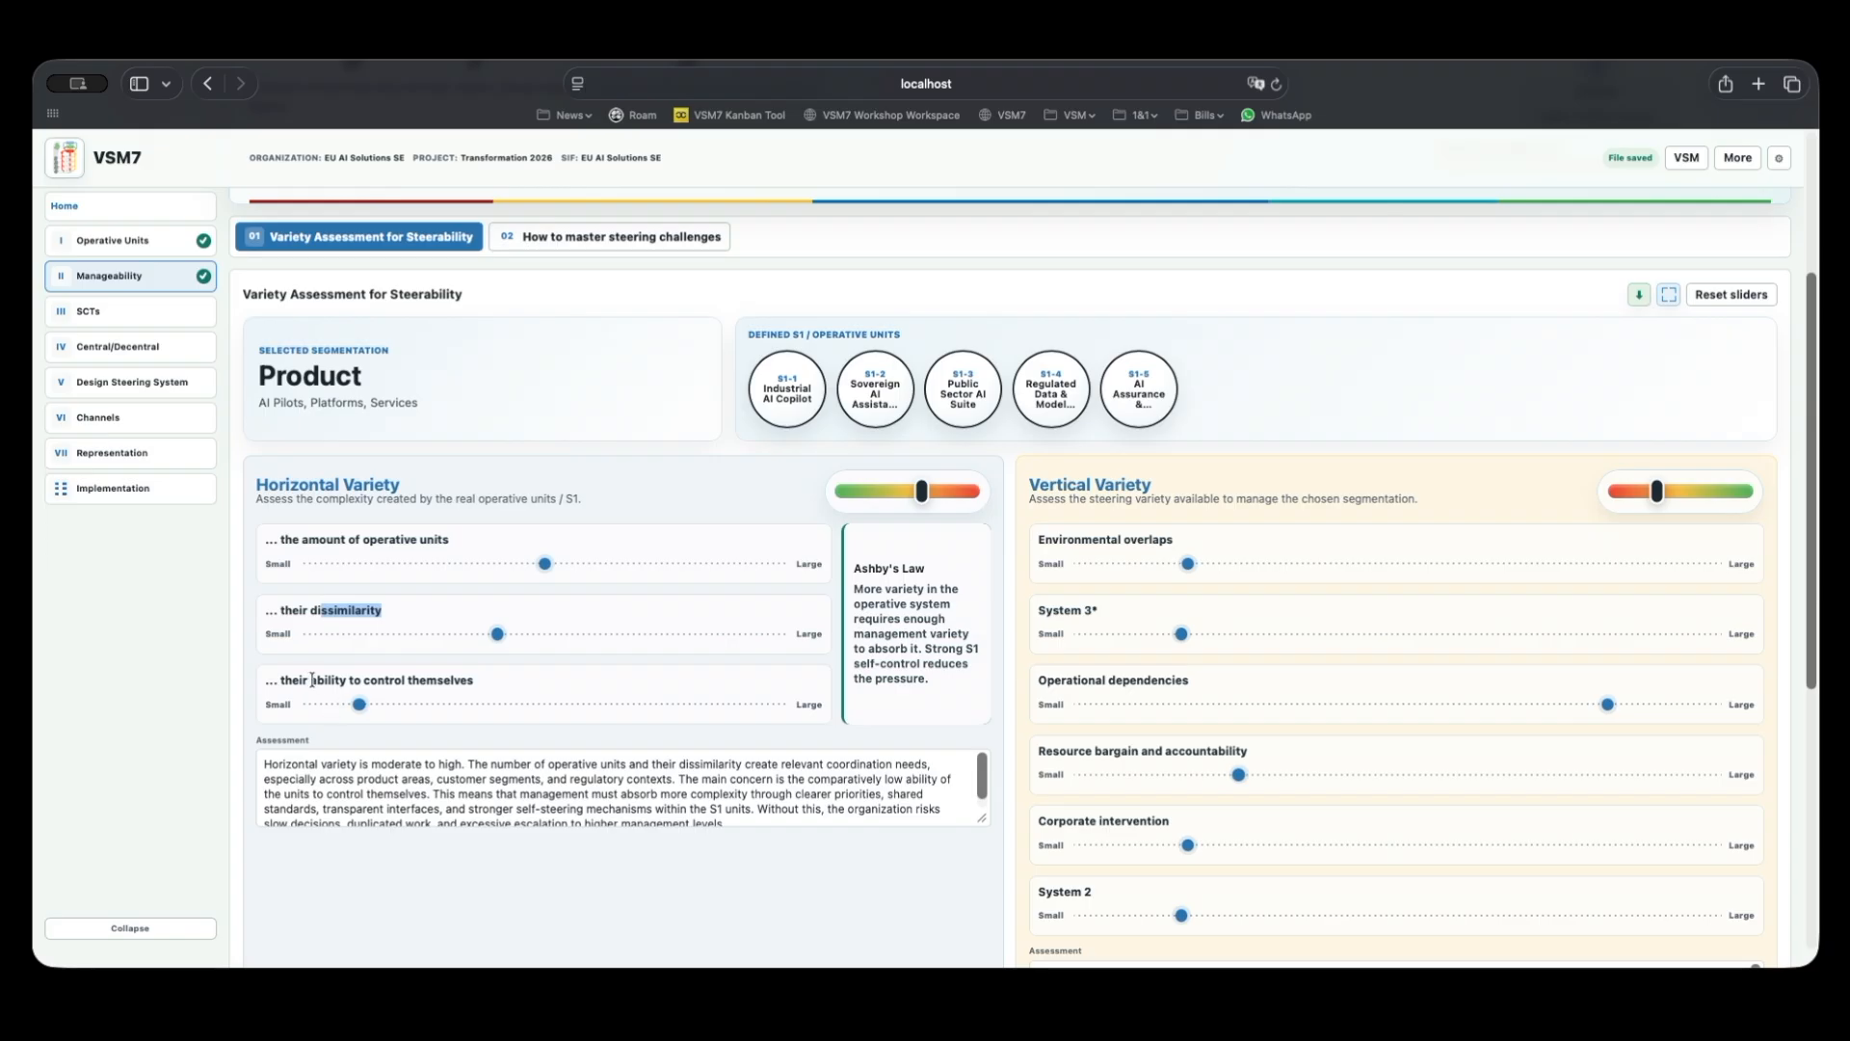
{"action": "left_click_drag", "start_coordinate": [313, 680], "coordinate": [488, 713]}
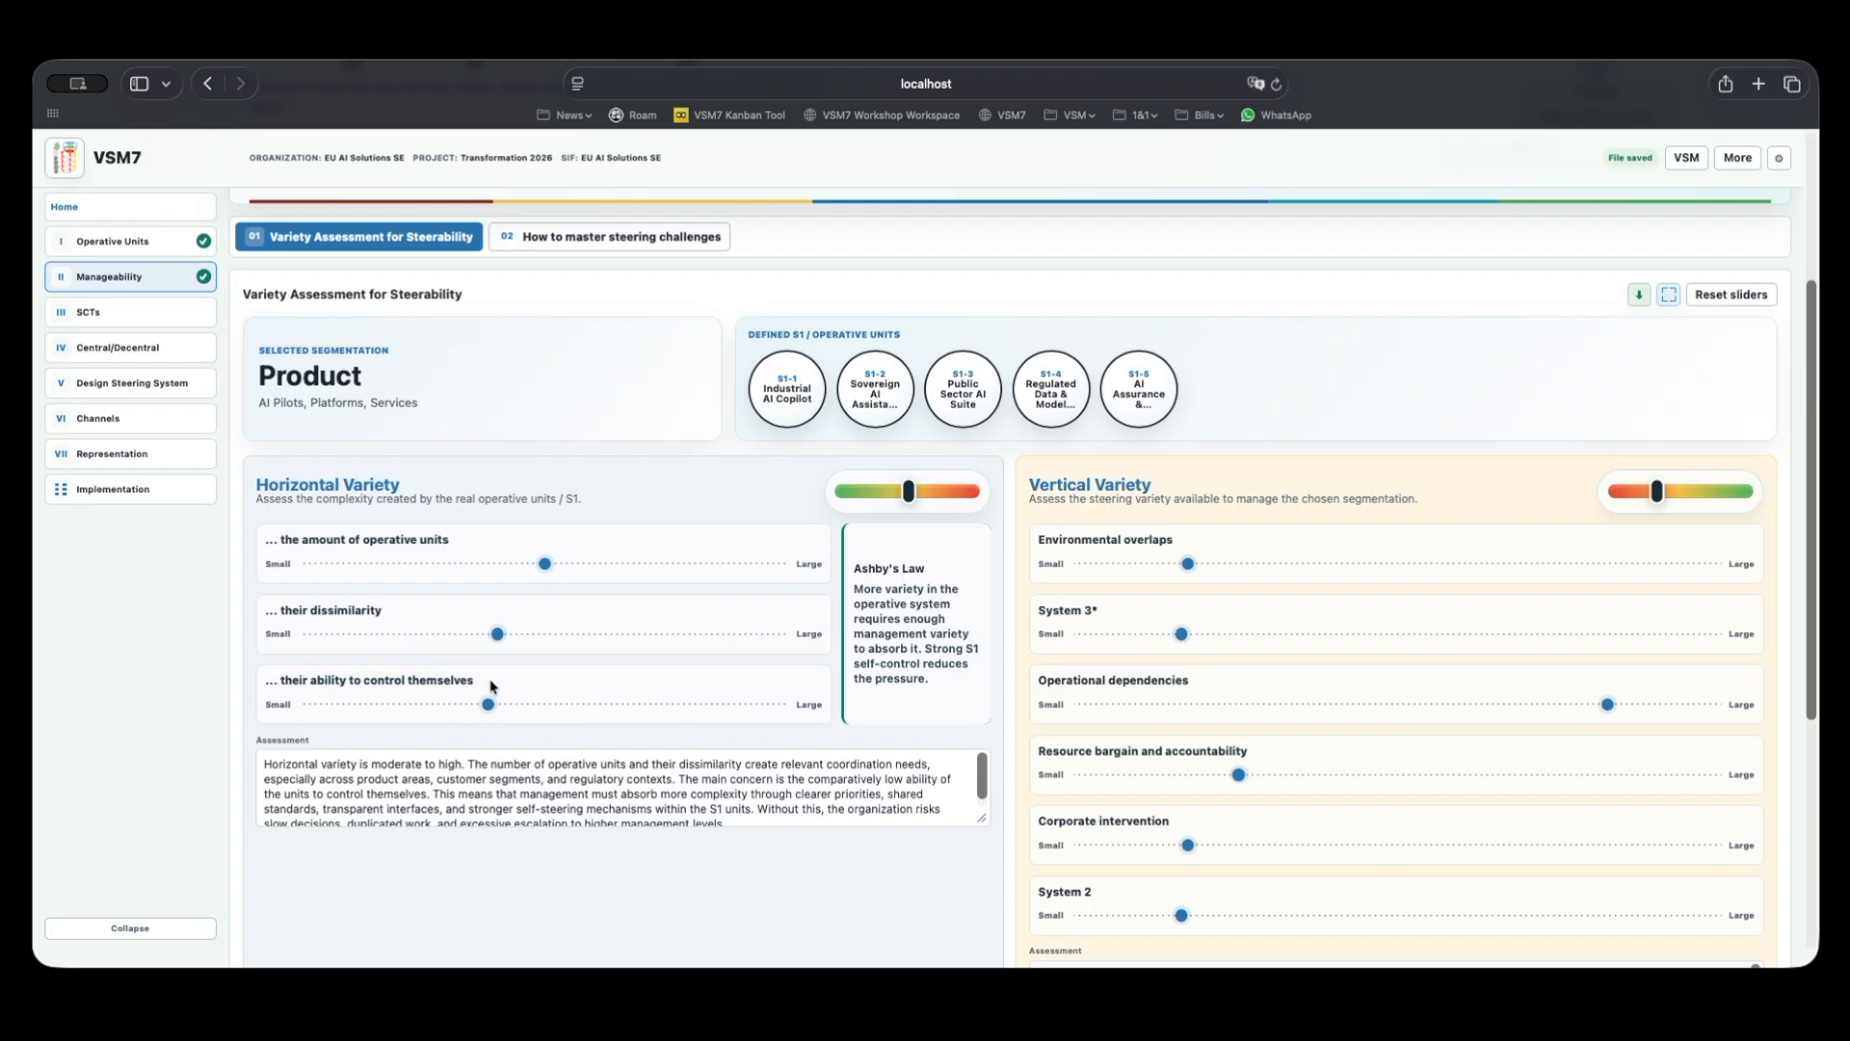
{"action": "mouse_move", "coordinate": [494, 636]}
{"action": "left_mouse_down"}
{"action": "mouse_move", "coordinate": [768, 644]}
{"action": "mouse_move", "coordinate": [344, 642]}
{"action": "mouse_move", "coordinate": [727, 641]}
{"action": "mouse_move", "coordinate": [386, 645]}
{"action": "mouse_move", "coordinate": [506, 652]}
{"action": "left_mouse_up"}
{"action": "mouse_move", "coordinate": [545, 568]}
{"action": "left_mouse_down"}
{"action": "mouse_move", "coordinate": [797, 570]}
{"action": "mouse_move", "coordinate": [306, 573]}
{"action": "mouse_move", "coordinate": [743, 570]}
{"action": "mouse_move", "coordinate": [578, 571]}
{"action": "left_mouse_up"}
Under Vertical Variety, raise Environmental overlaps moderately and System 3* slightly, and lower Operational dependencies to just above the middle.
{"action": "left_click_drag", "start_coordinate": [1186, 567], "coordinate": [1266, 582]}
{"action": "mouse_move", "coordinate": [1181, 634]}
{"action": "left_mouse_down"}
{"action": "mouse_move", "coordinate": [1603, 614]}
{"action": "mouse_move", "coordinate": [1195, 636]}
{"action": "left_mouse_up"}
{"action": "scroll", "coordinate": [1532, 641], "scroll_direction": "down", "scroll_amount": 1}
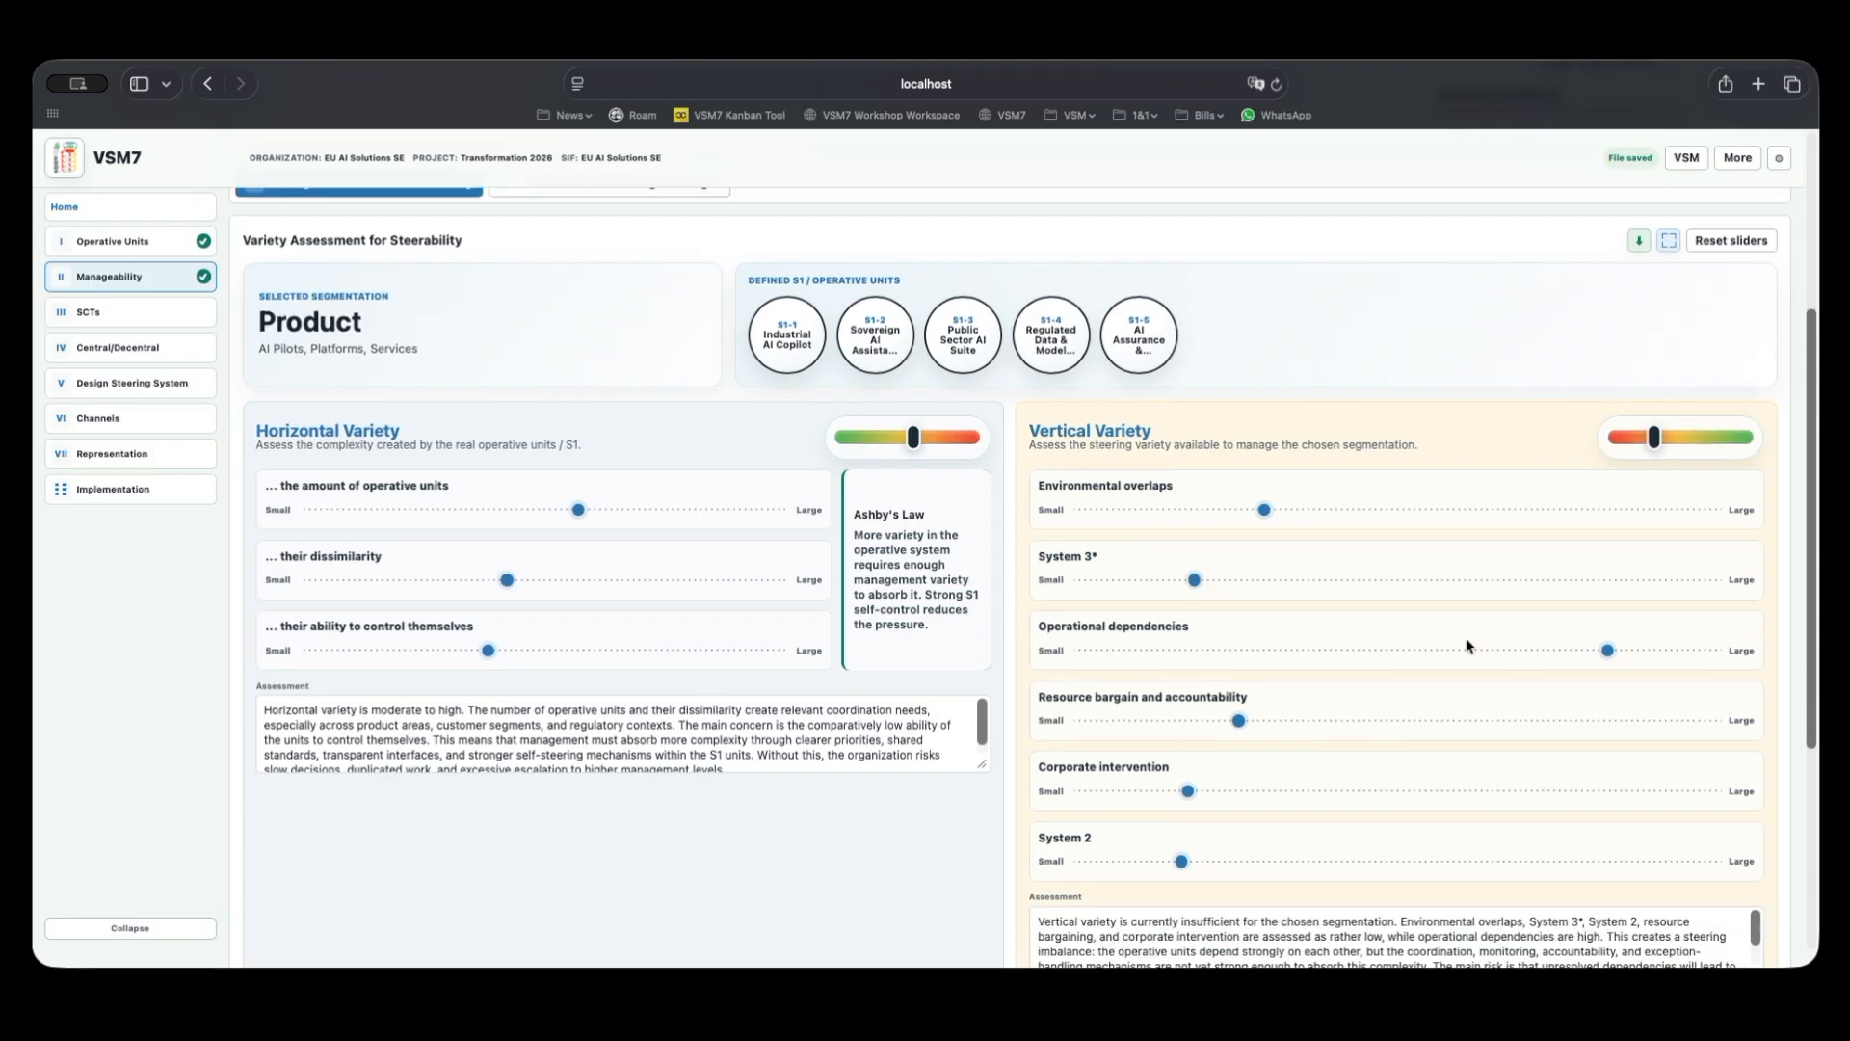
{"action": "left_click_drag", "start_coordinate": [1607, 651], "coordinate": [1423, 655]}
Read both variety assessments and the Variety Fit Indicator, highlighting the SCT signals for Step III heading and the Variety fit gap interpretation.
{"action": "scroll", "coordinate": [1011, 725], "scroll_direction": "down", "scroll_amount": 2}
{"action": "left_click", "coordinate": [635, 605]}
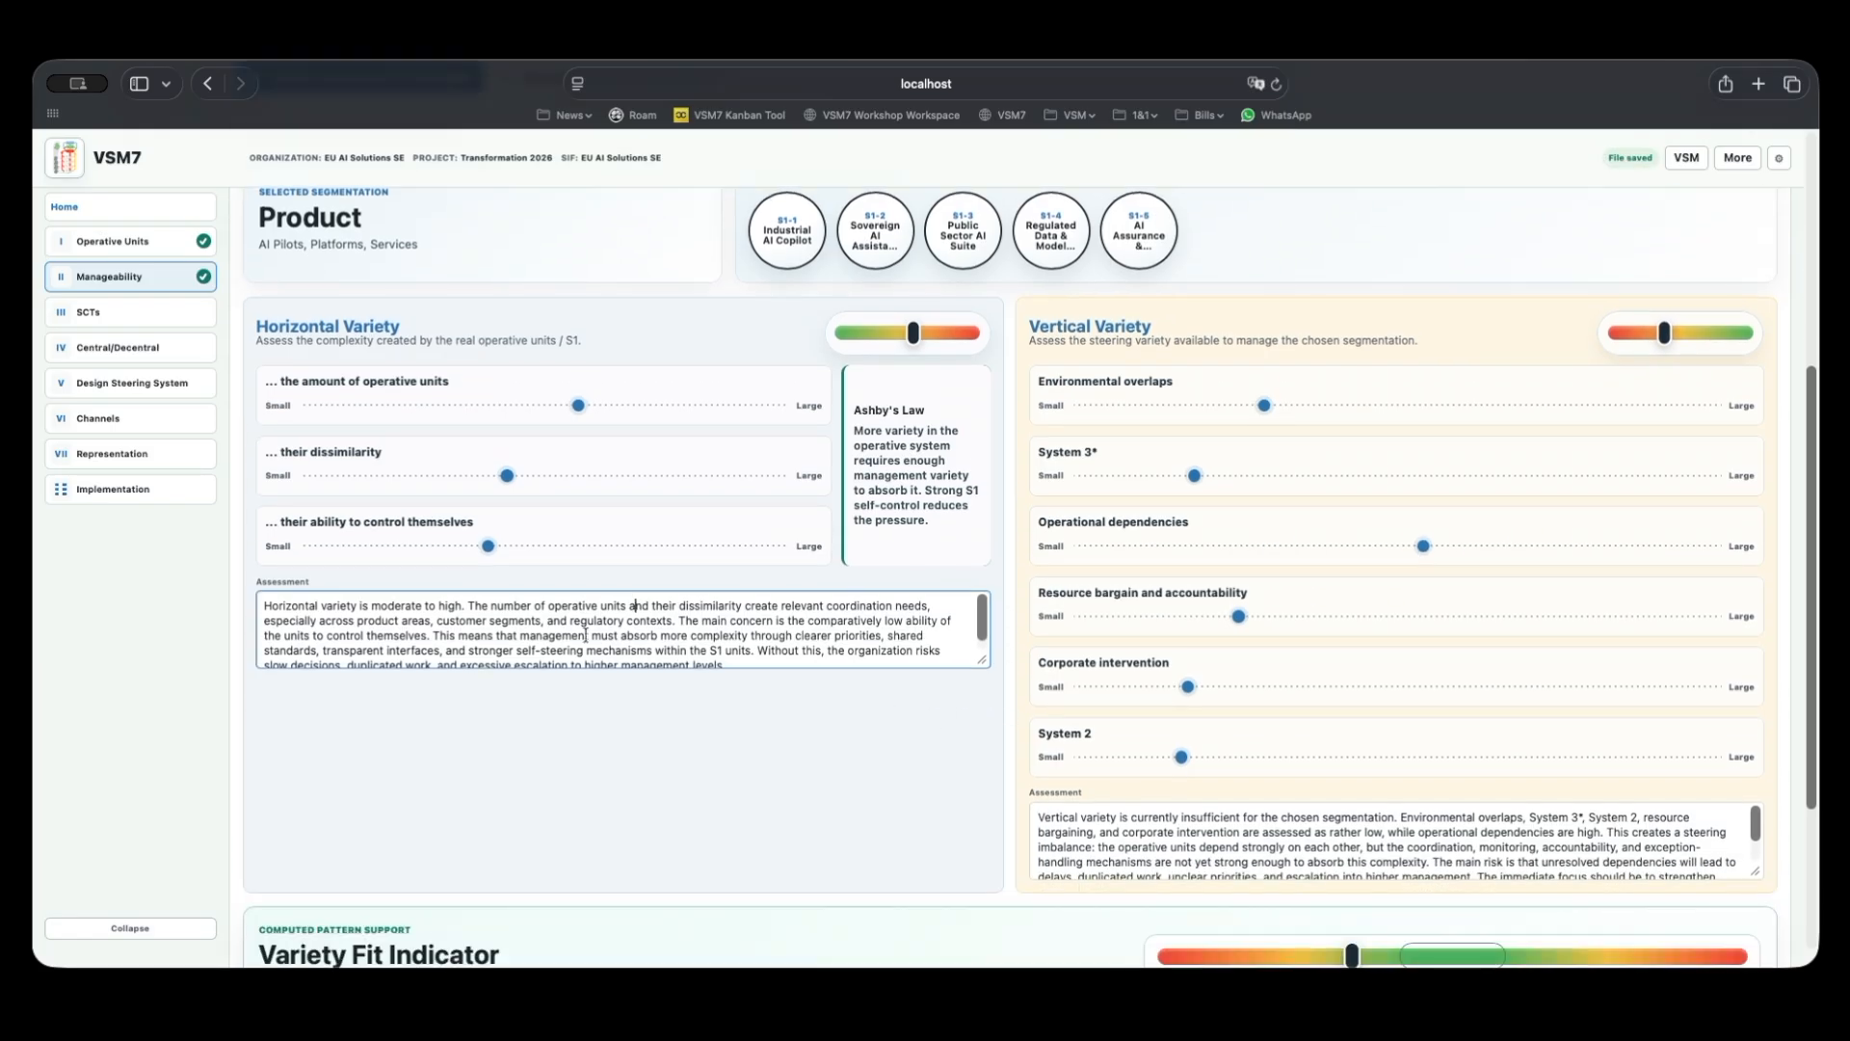
{"action": "left_click", "coordinate": [1218, 817]}
{"action": "scroll", "coordinate": [1218, 814], "scroll_direction": "down", "scroll_amount": 2}
{"action": "scroll", "coordinate": [783, 740], "scroll_direction": "down", "scroll_amount": 5}
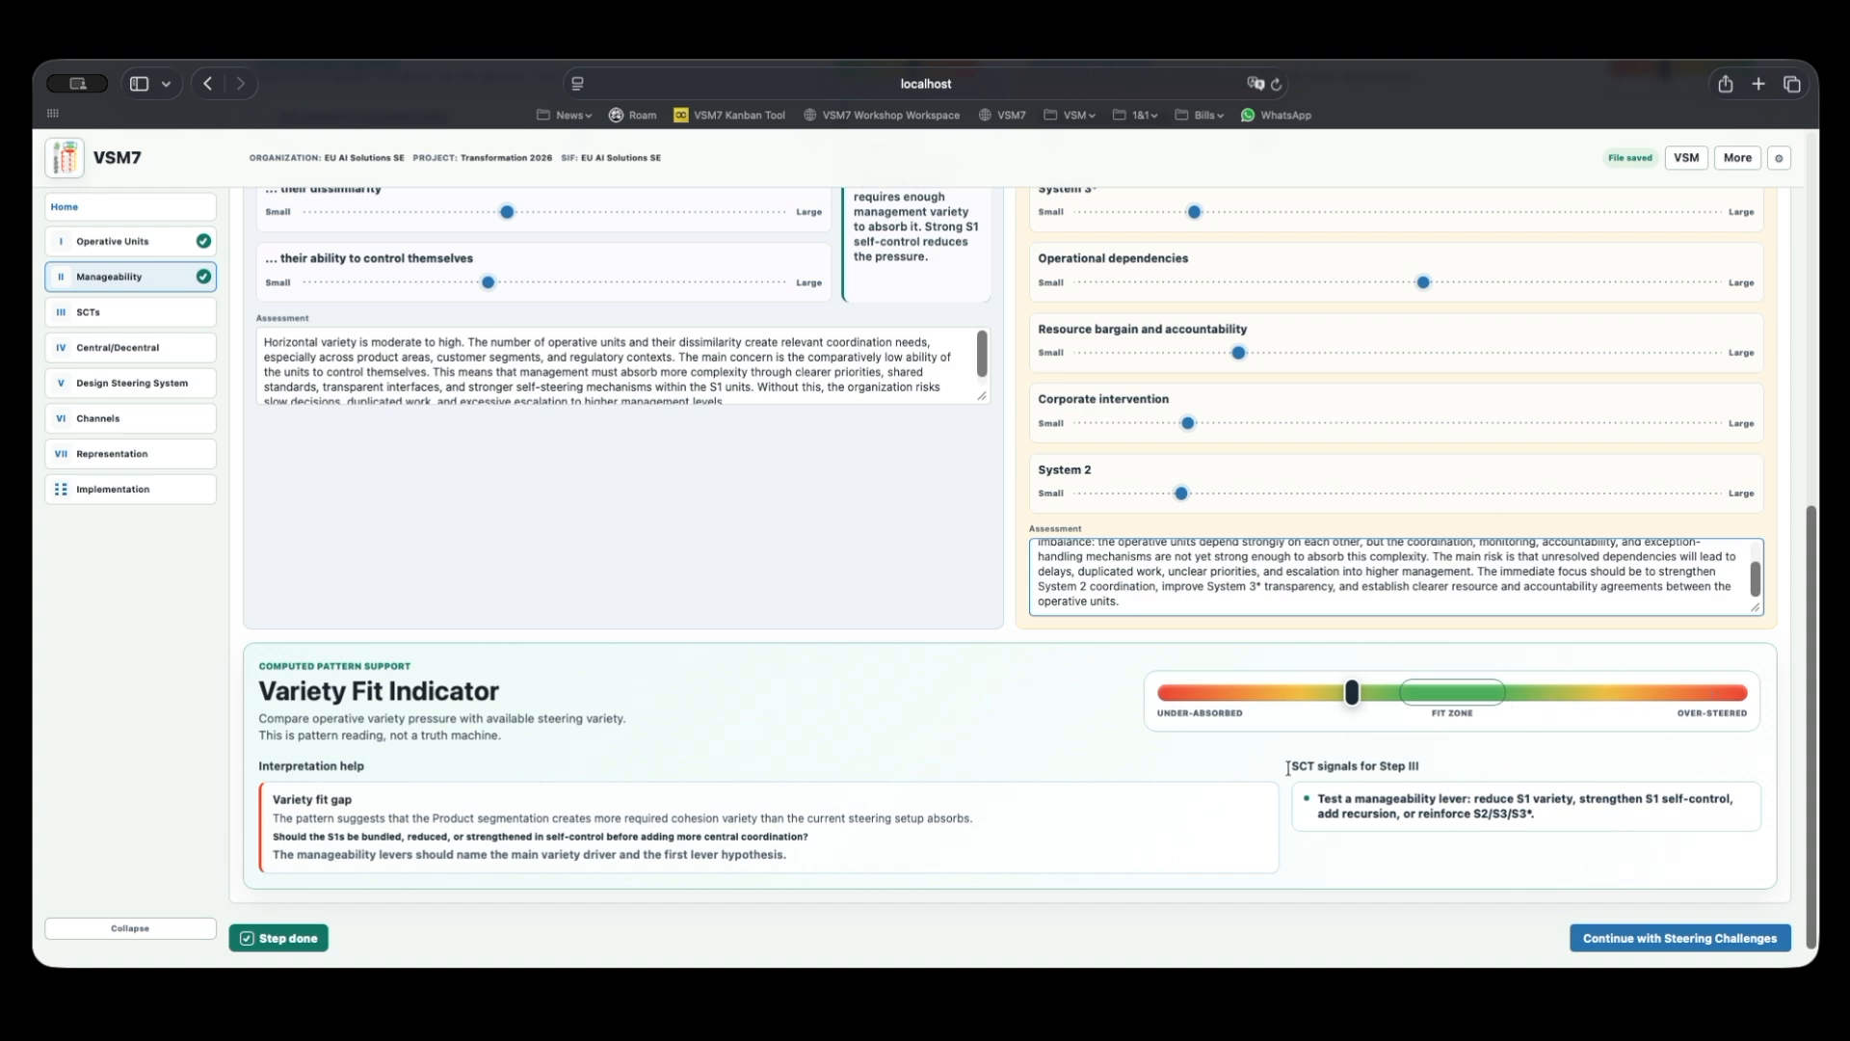
{"action": "left_click_drag", "start_coordinate": [1289, 766], "coordinate": [1425, 764]}
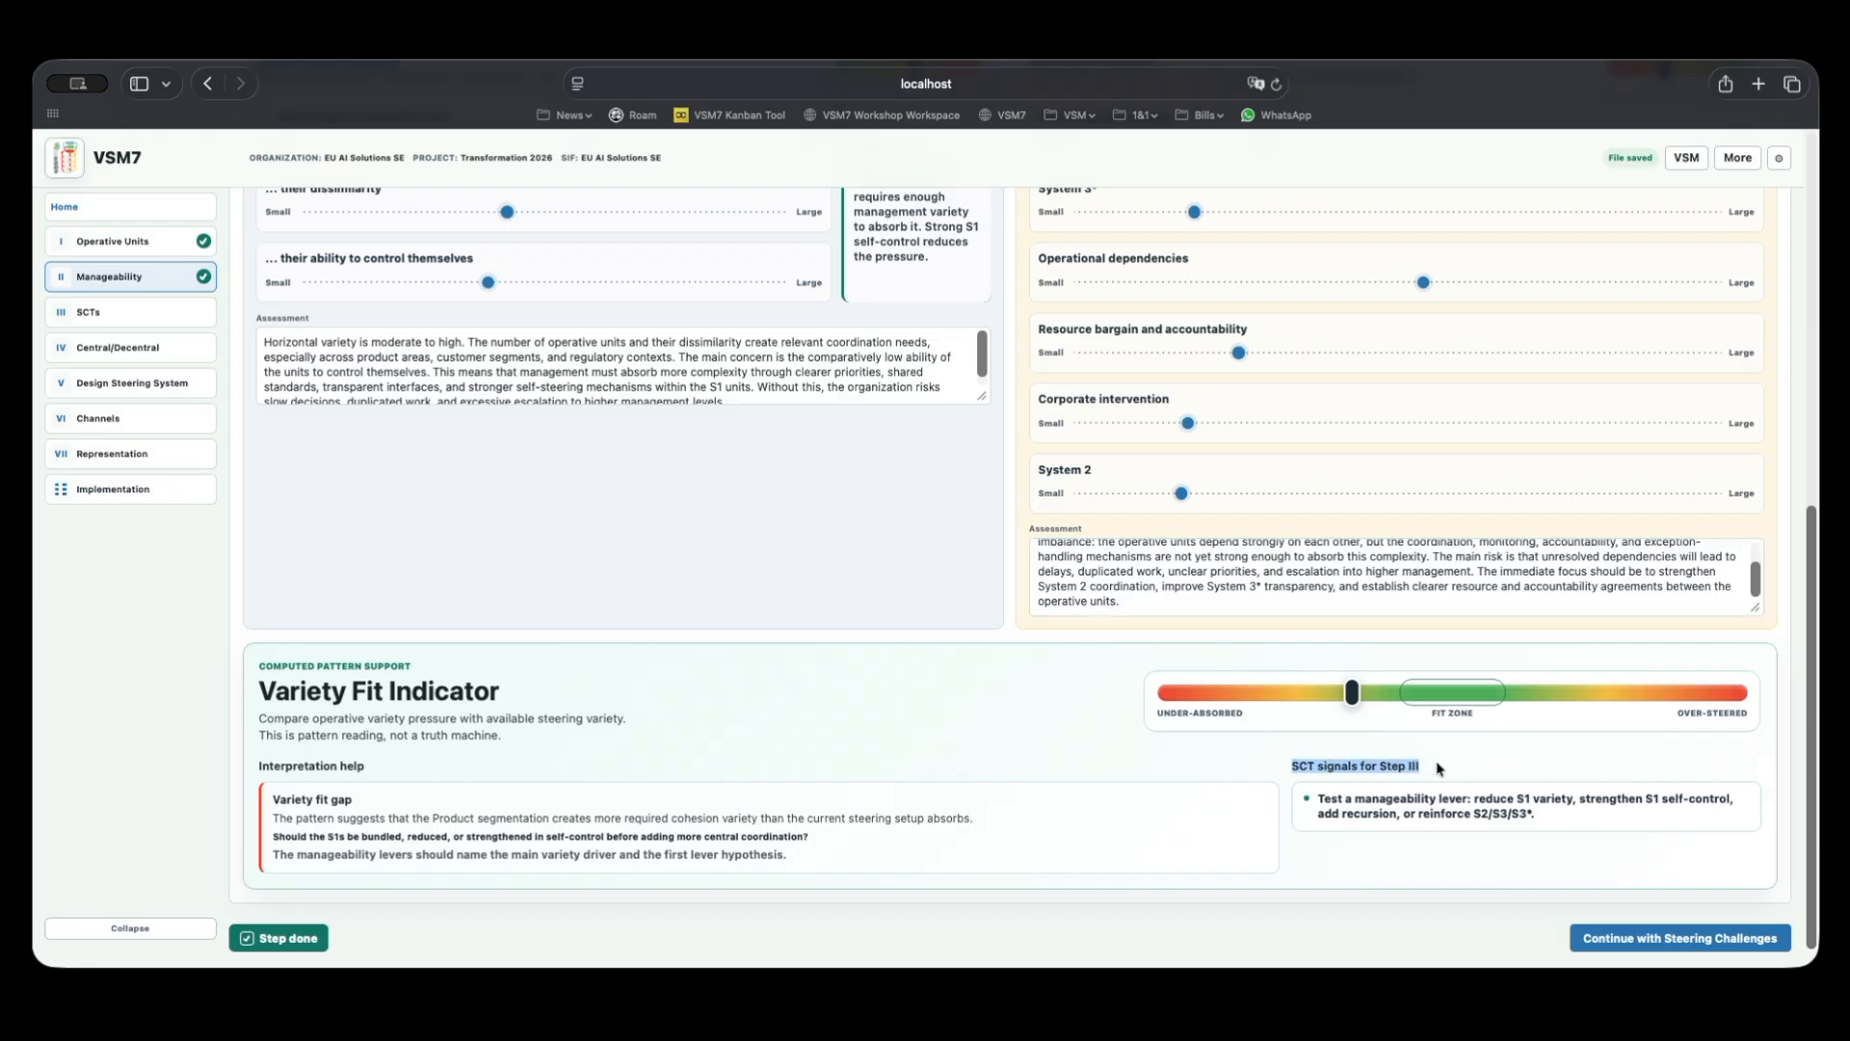
{"action": "left_click", "coordinate": [1438, 768]}
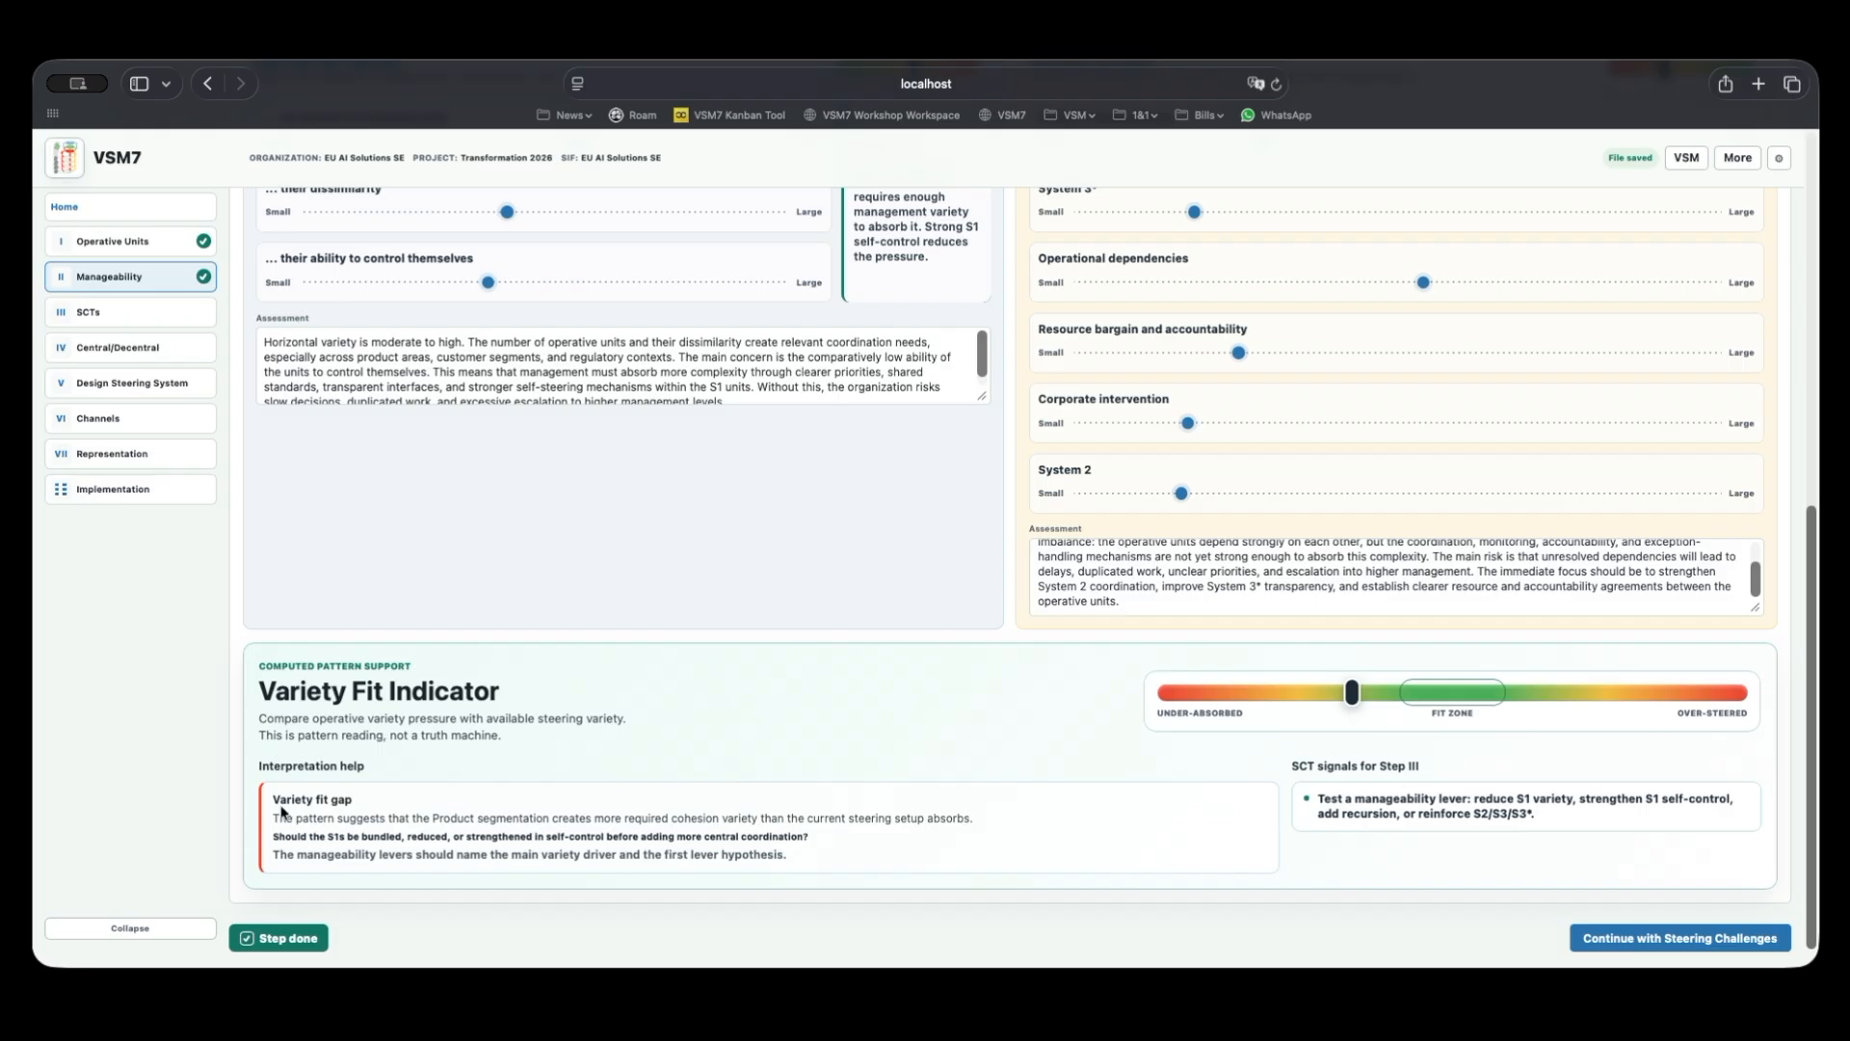
{"action": "left_click_drag", "start_coordinate": [273, 798], "coordinate": [413, 818]}
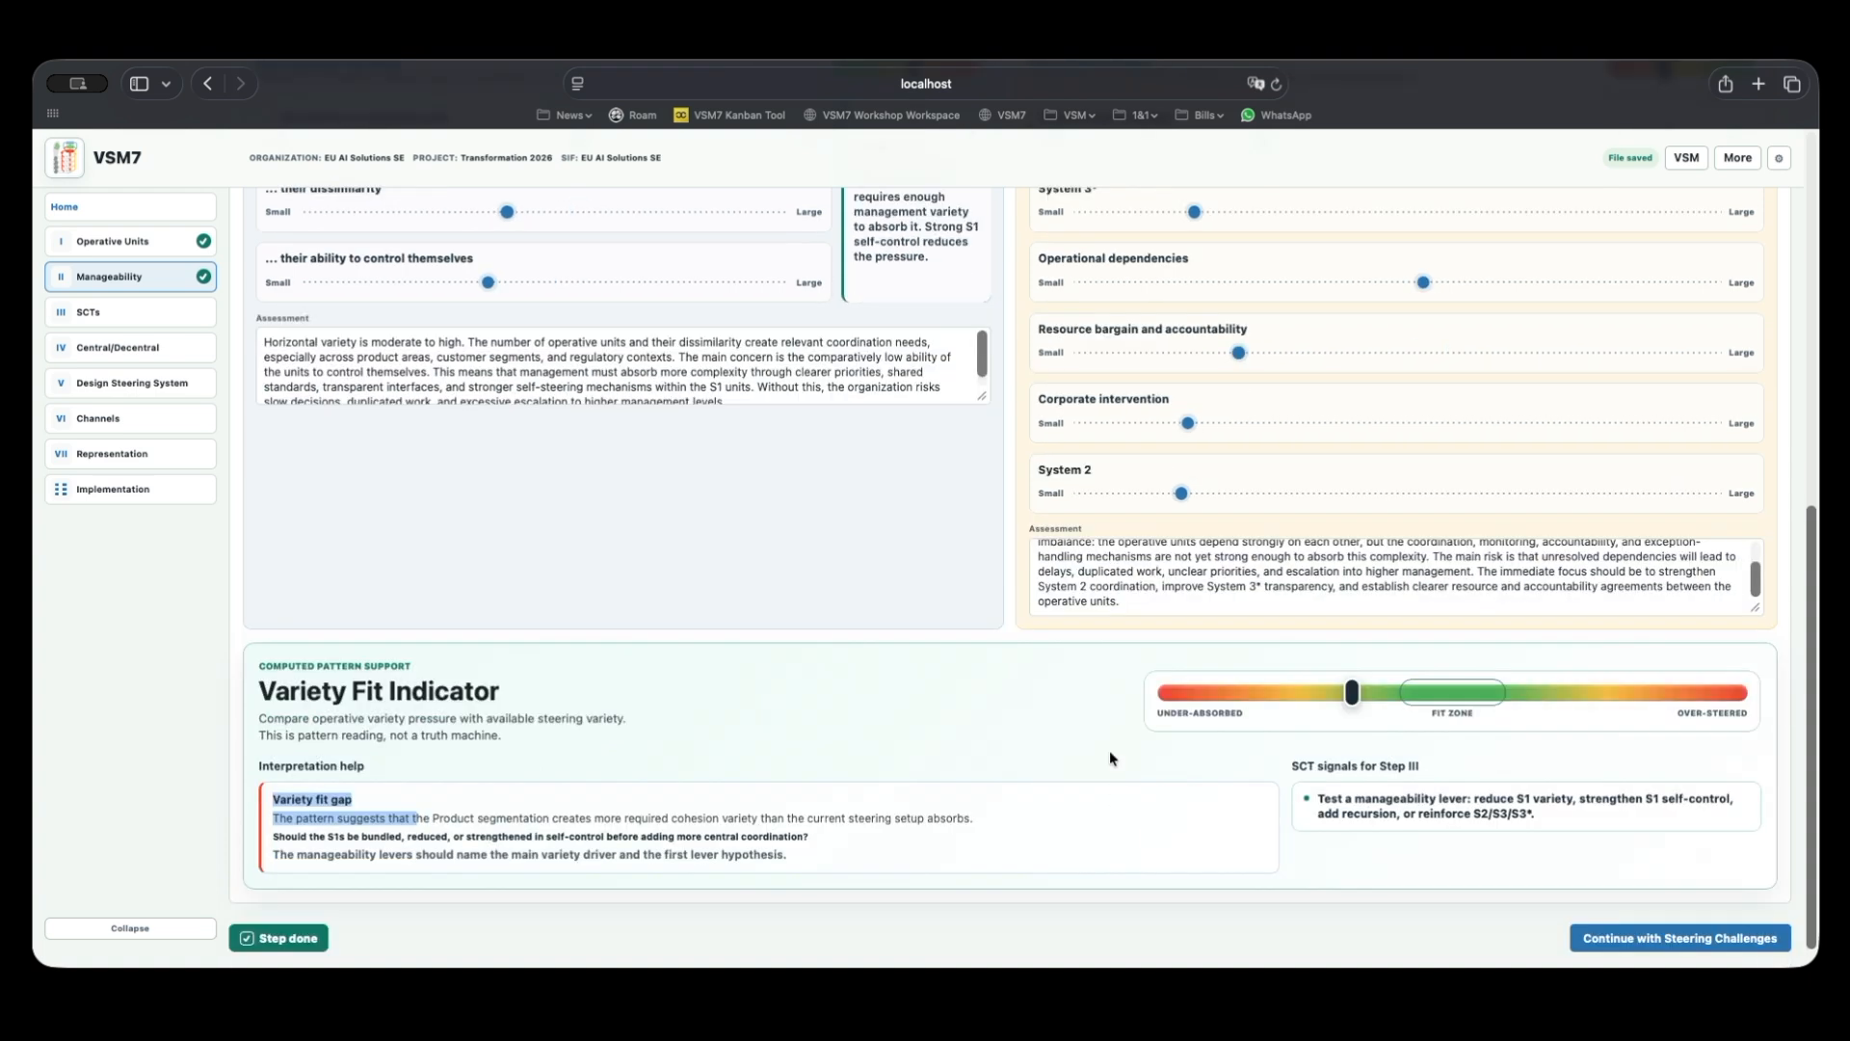
Try the System 2 slider at its minimum, set it slightly above the middle, and check the resulting variety balance.
{"action": "mouse_move", "coordinate": [1175, 500]}
{"action": "left_mouse_down"}
{"action": "mouse_move", "coordinate": [1715, 493]}
{"action": "mouse_move", "coordinate": [1020, 562]}
{"action": "left_mouse_up"}
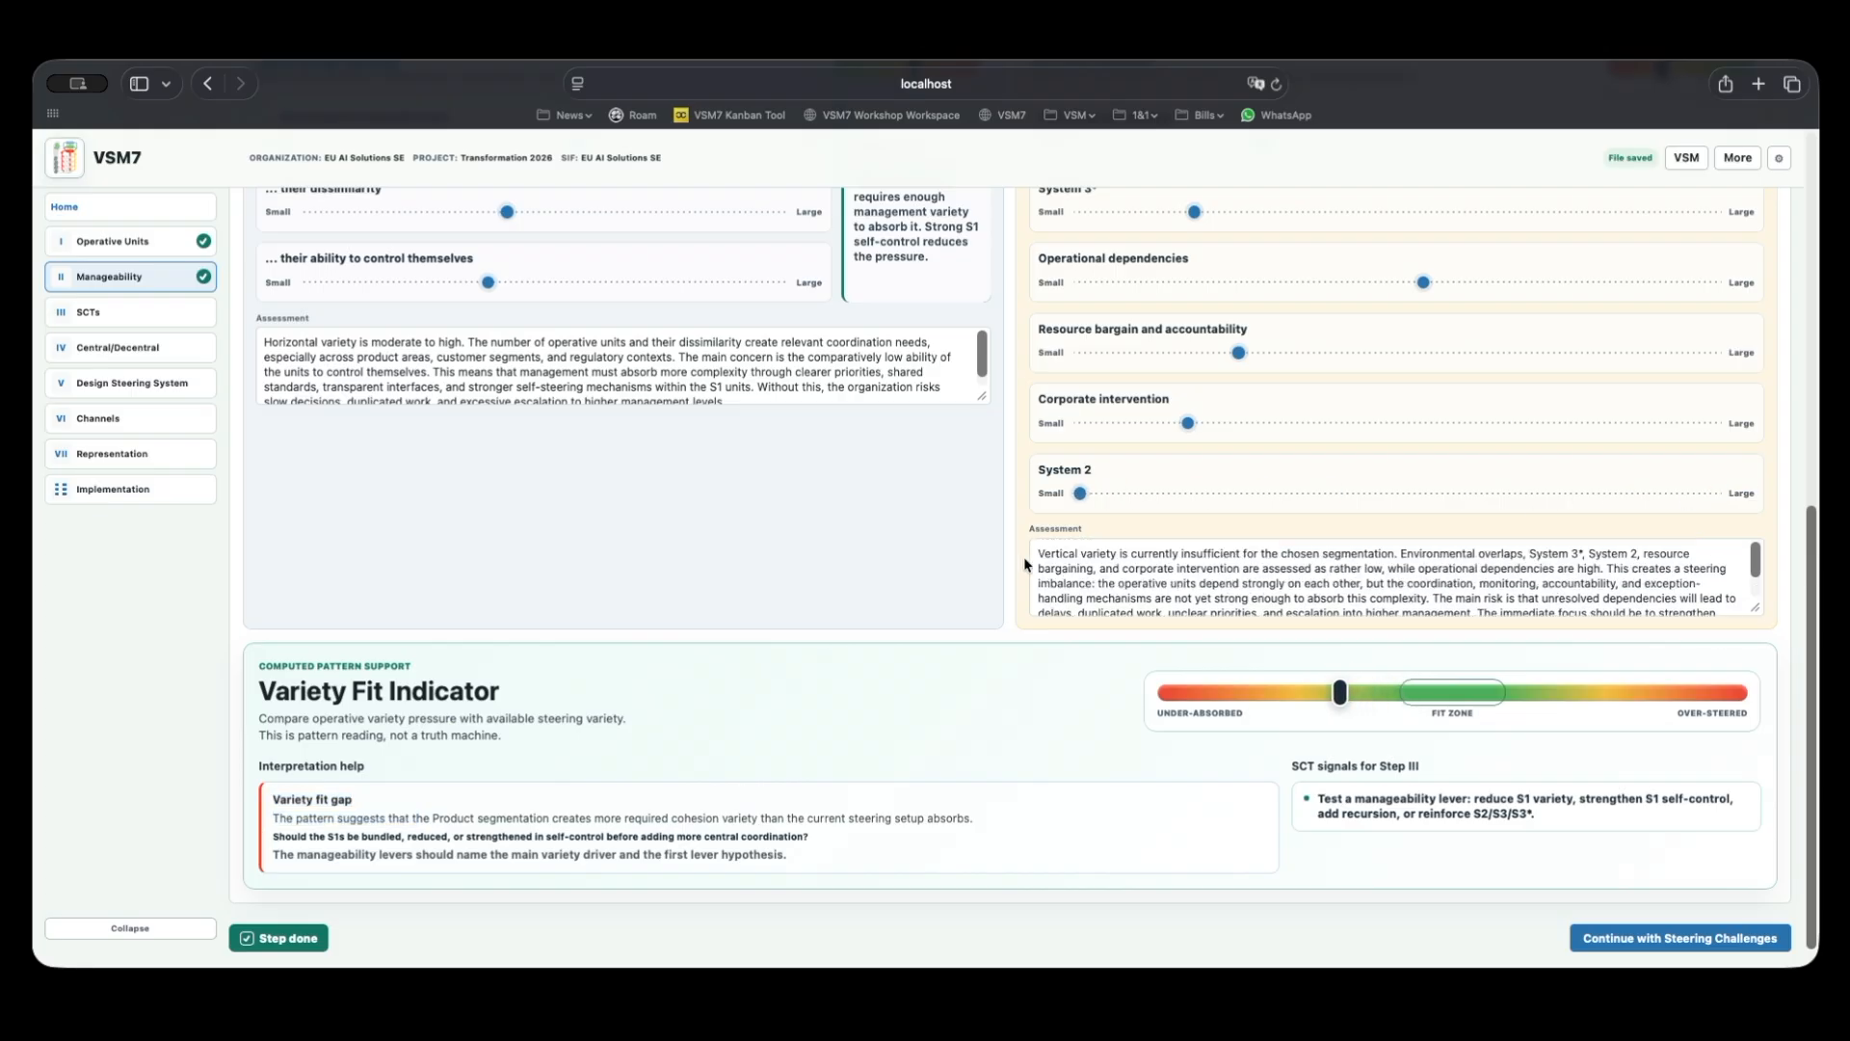
{"action": "mouse_move", "coordinate": [1080, 494]}
{"action": "left_mouse_down"}
{"action": "mouse_move", "coordinate": [1548, 507]}
{"action": "mouse_move", "coordinate": [1429, 515]}
{"action": "left_mouse_up"}
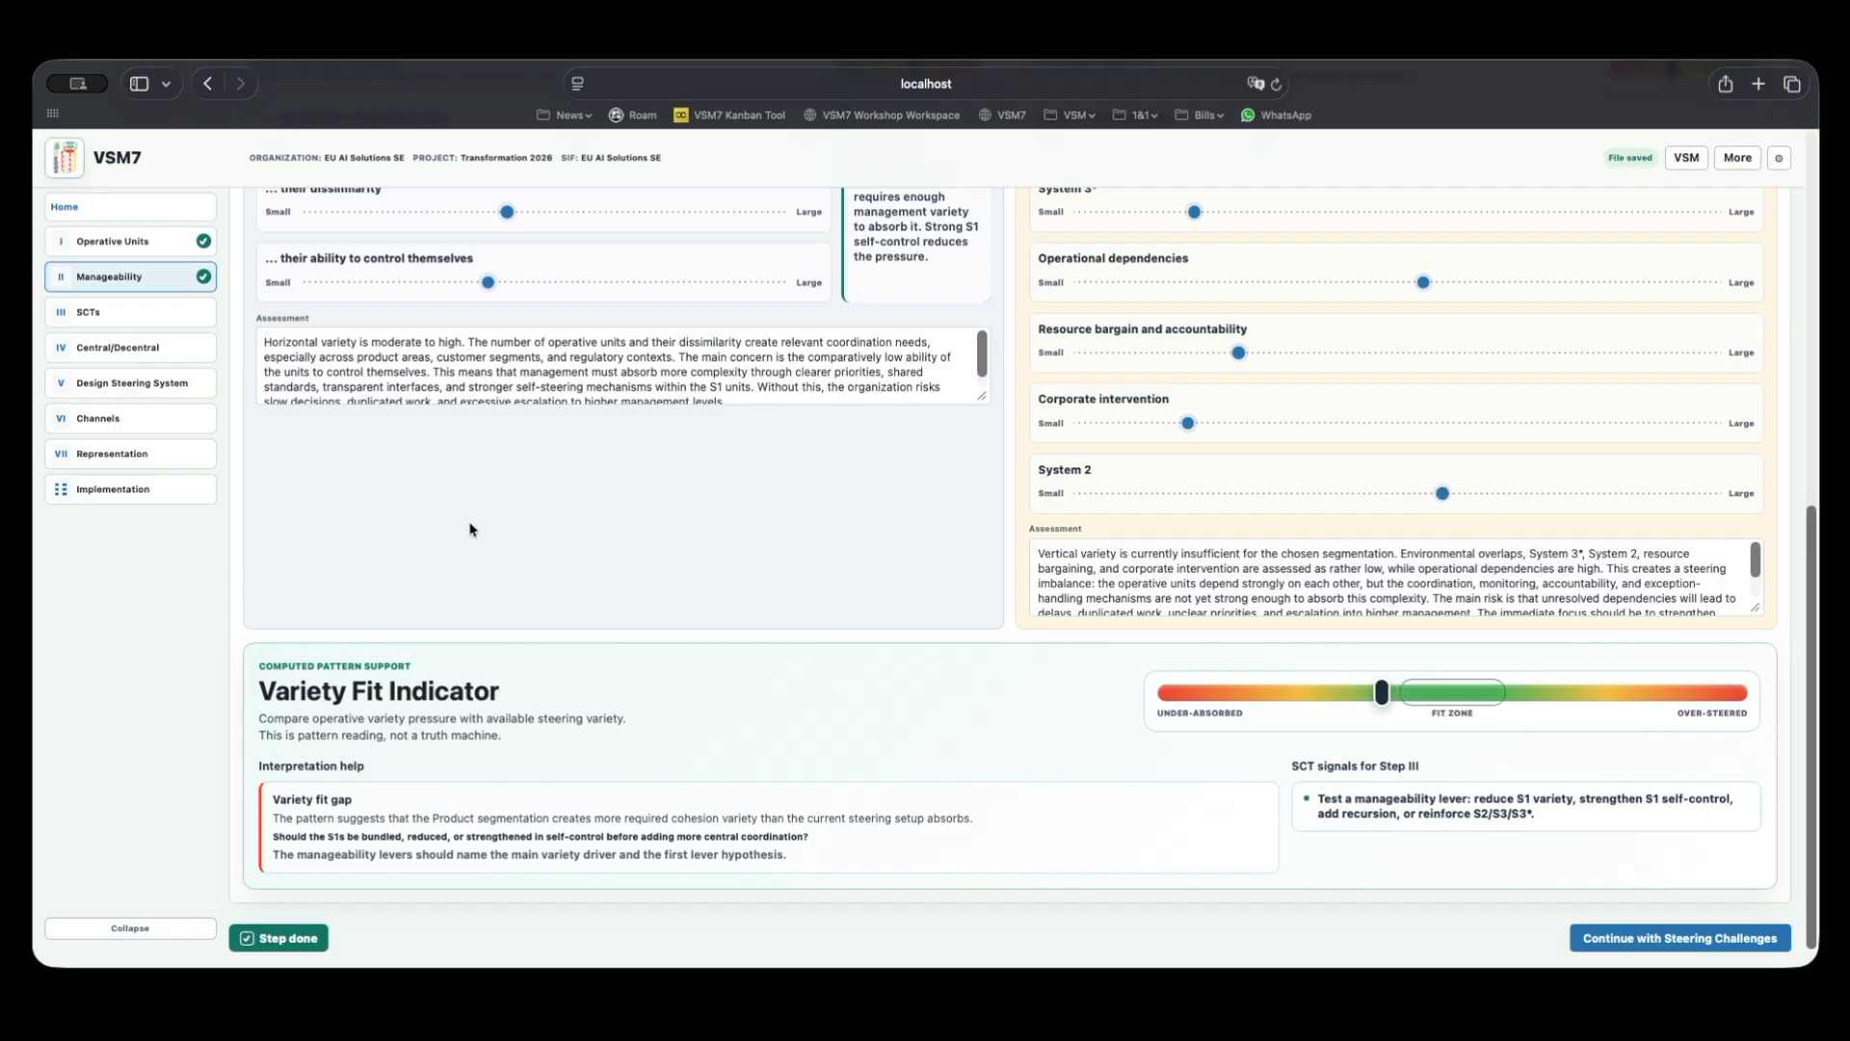
{"action": "scroll", "coordinate": [497, 517], "scroll_direction": "up", "scroll_amount": 3}
{"action": "scroll", "coordinate": [465, 506], "scroll_direction": "up", "scroll_amount": 6}
{"action": "scroll", "coordinate": [477, 563], "scroll_direction": "down", "scroll_amount": 3}
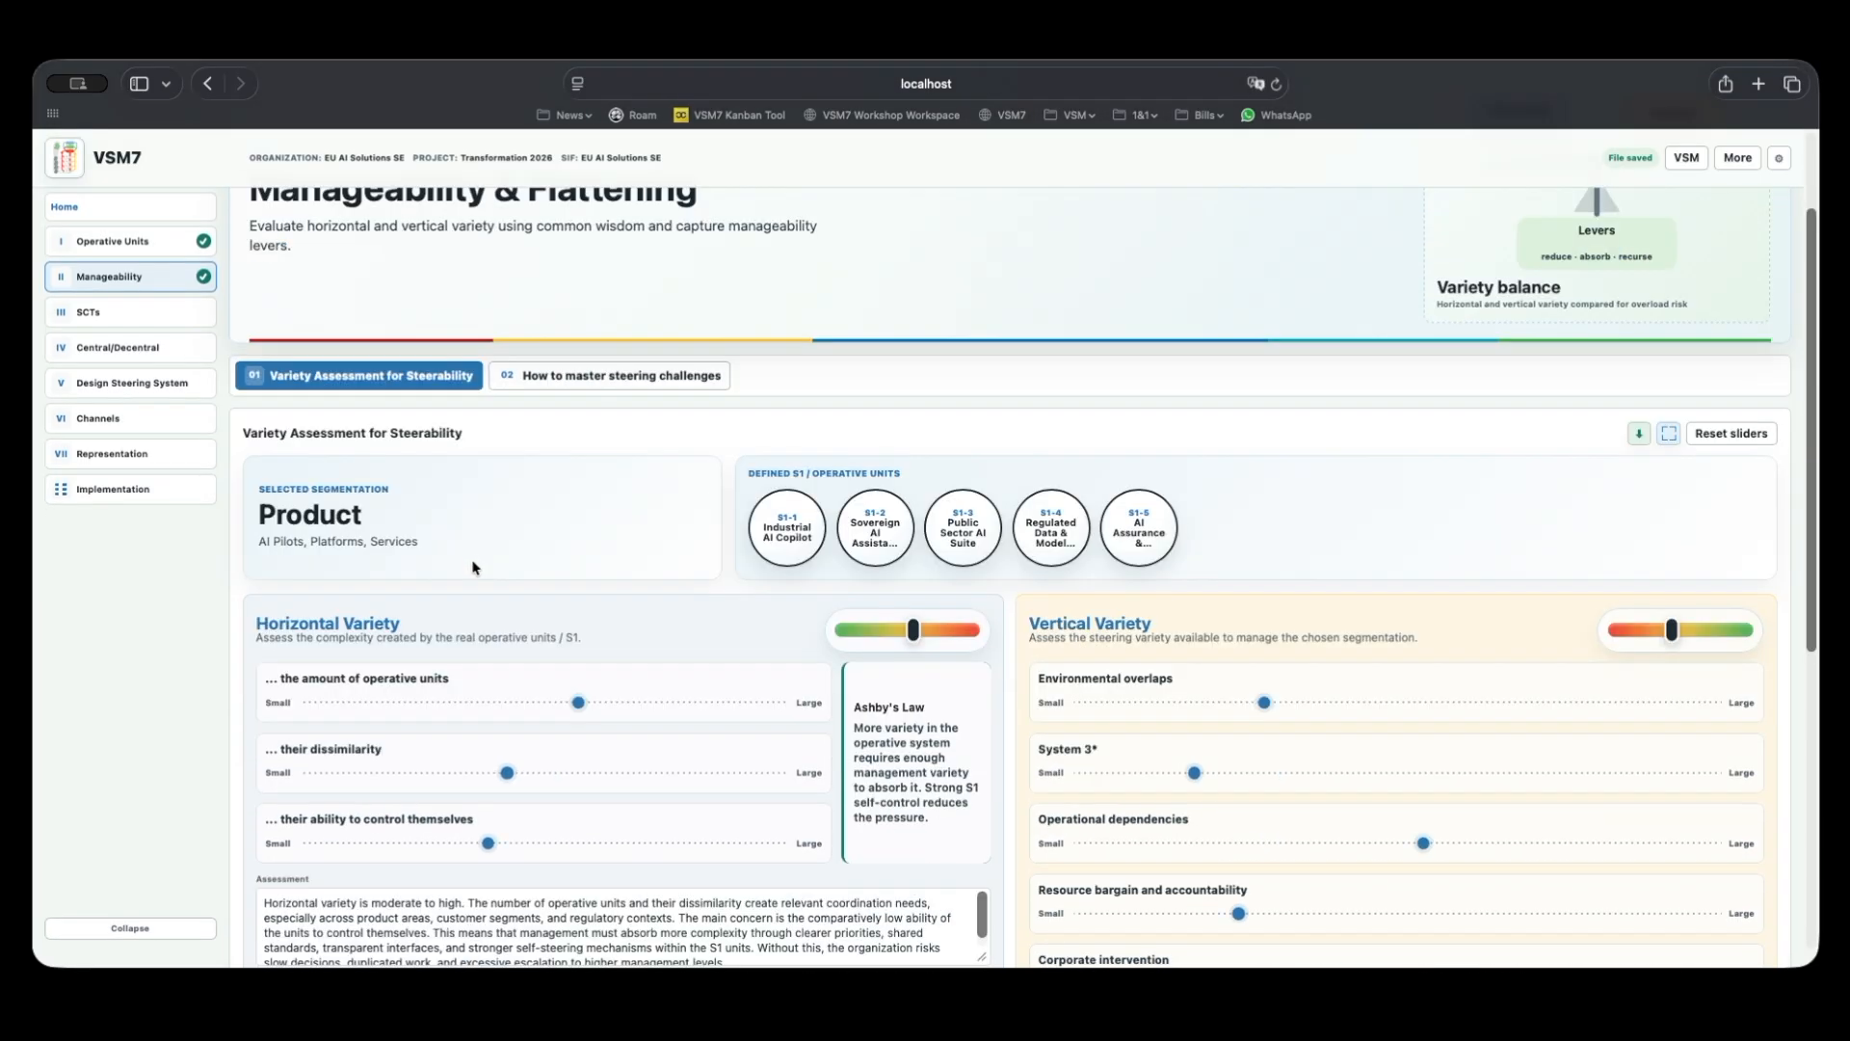
Try the amount of operative units at its maximum under Horizontal Variety and check the Variety Fit Indicator.
{"action": "left_click_drag", "start_coordinate": [579, 559], "coordinate": [817, 560]}
{"action": "scroll", "coordinate": [861, 841], "scroll_direction": "down", "scroll_amount": 1}
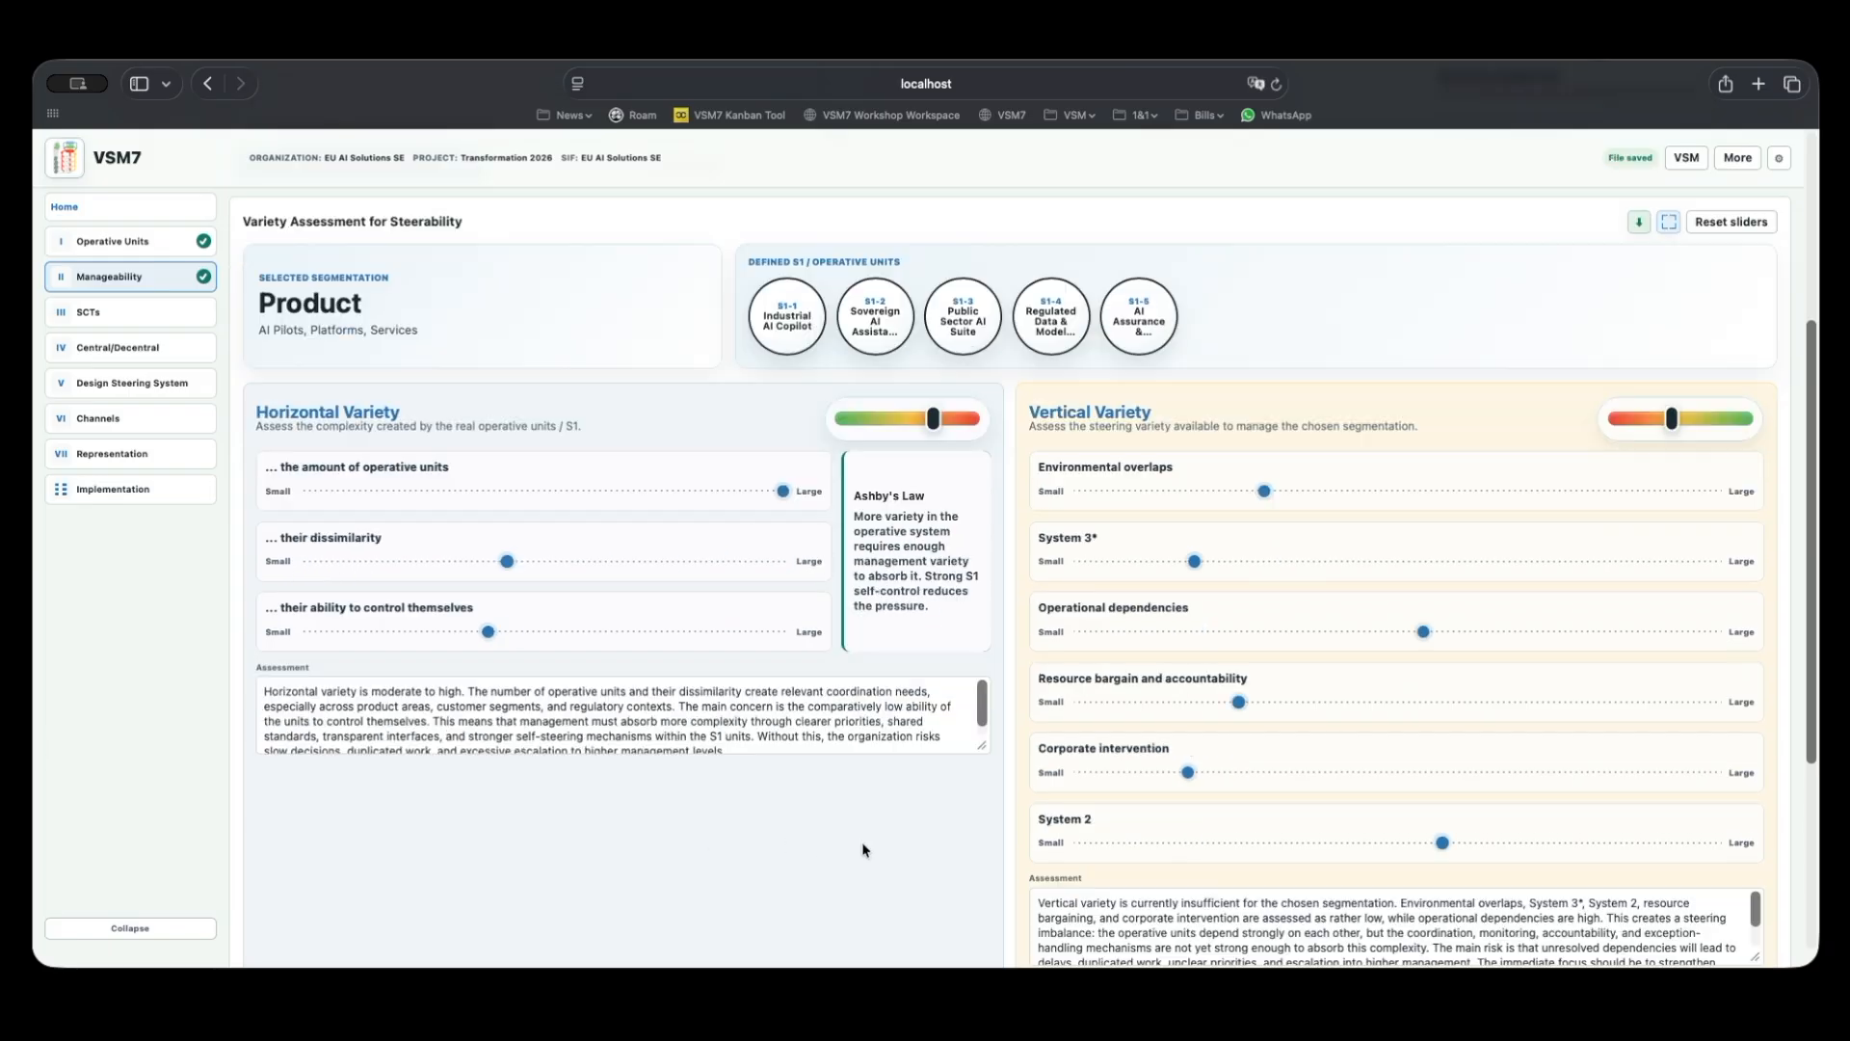
{"action": "scroll", "coordinate": [861, 850], "scroll_direction": "down", "scroll_amount": 4}
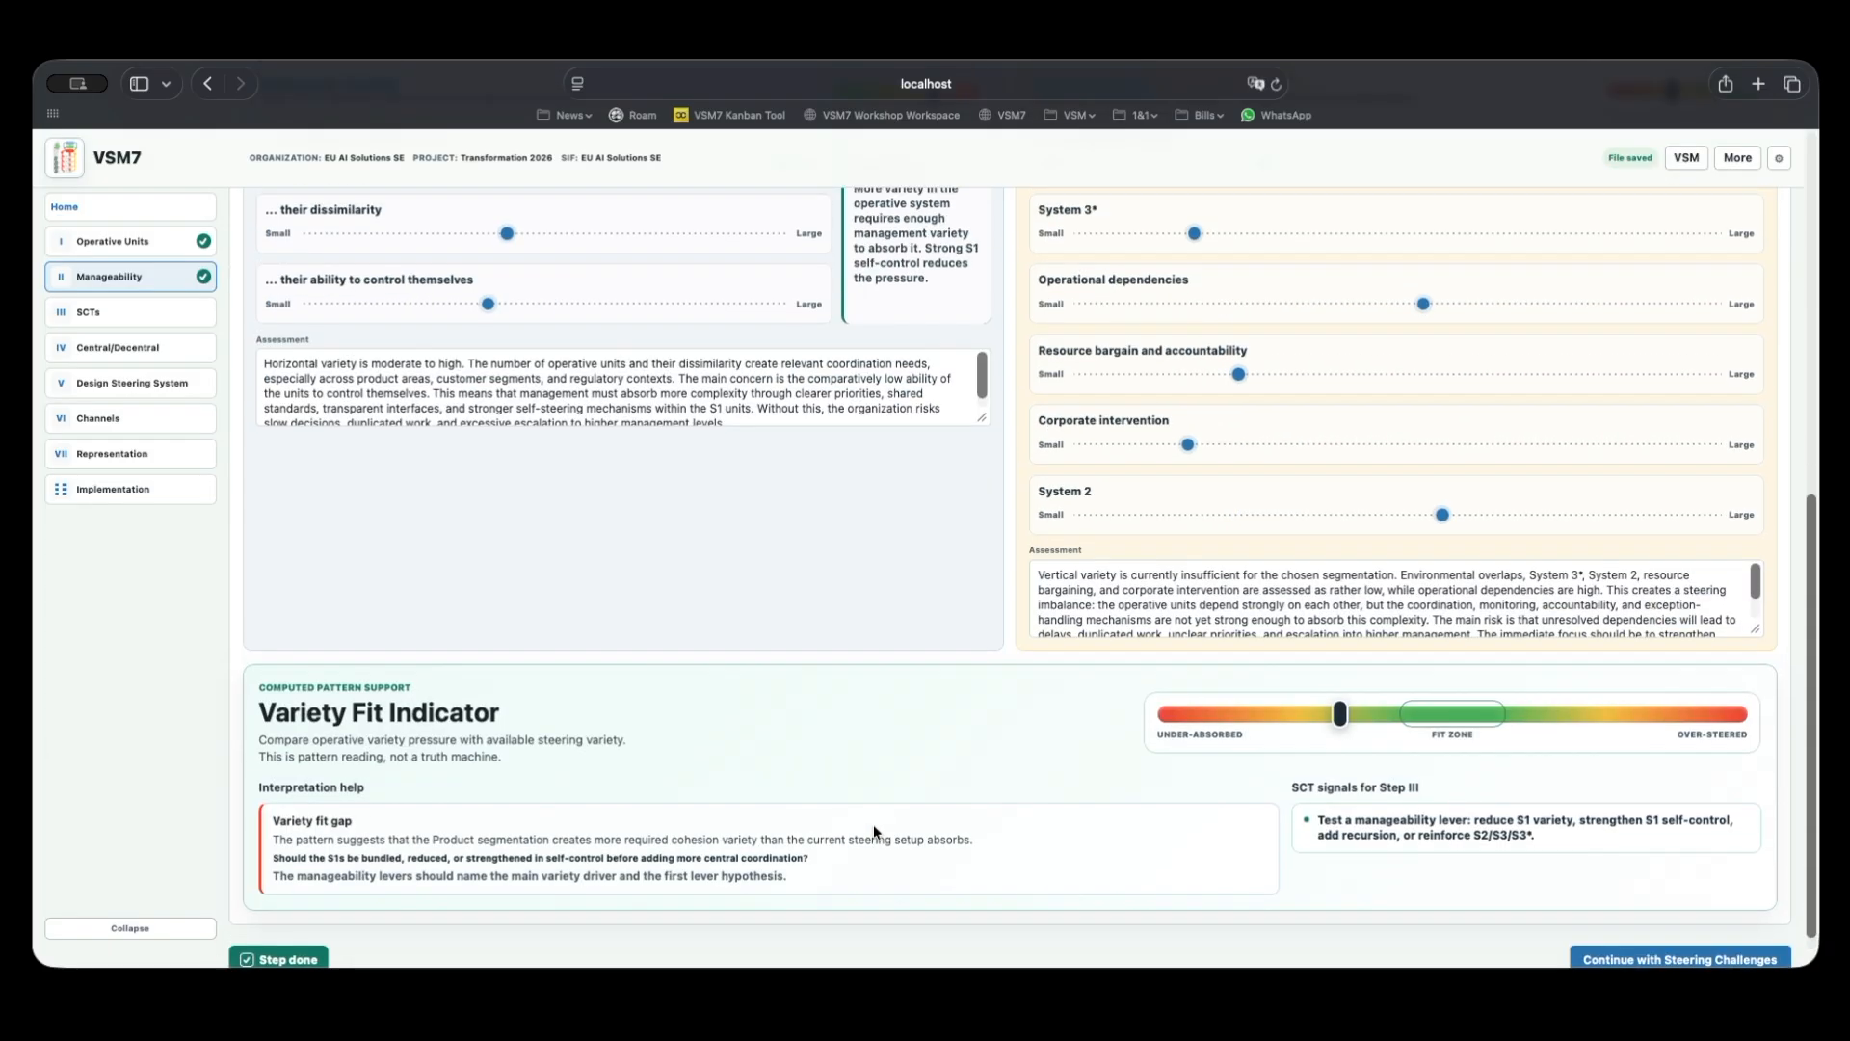
{"action": "scroll", "coordinate": [873, 824], "scroll_direction": "up", "scroll_amount": 4}
Try both the dissimilarity and the amount of operative units at their maximum and check the fit interpretation and SCT signals.
{"action": "left_click_drag", "start_coordinate": [784, 493], "coordinate": [541, 511]}
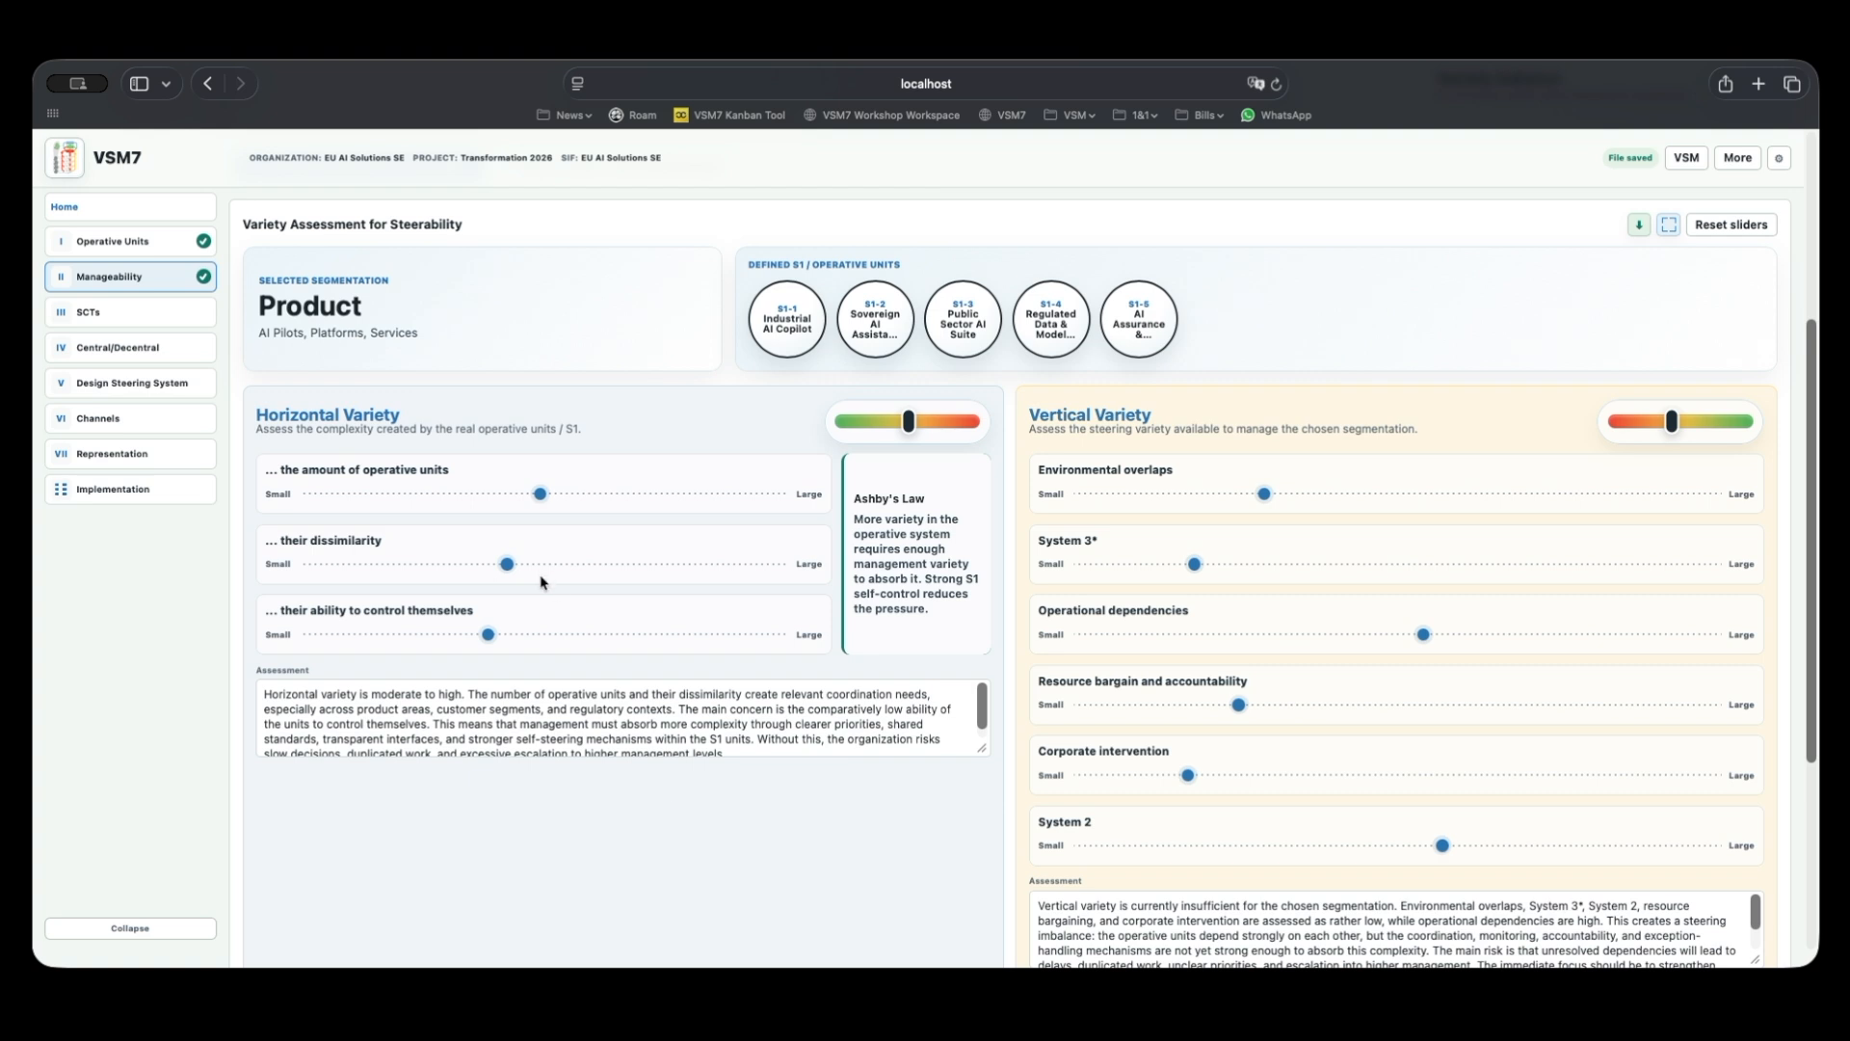
{"action": "left_click_drag", "start_coordinate": [507, 565], "coordinate": [815, 559]}
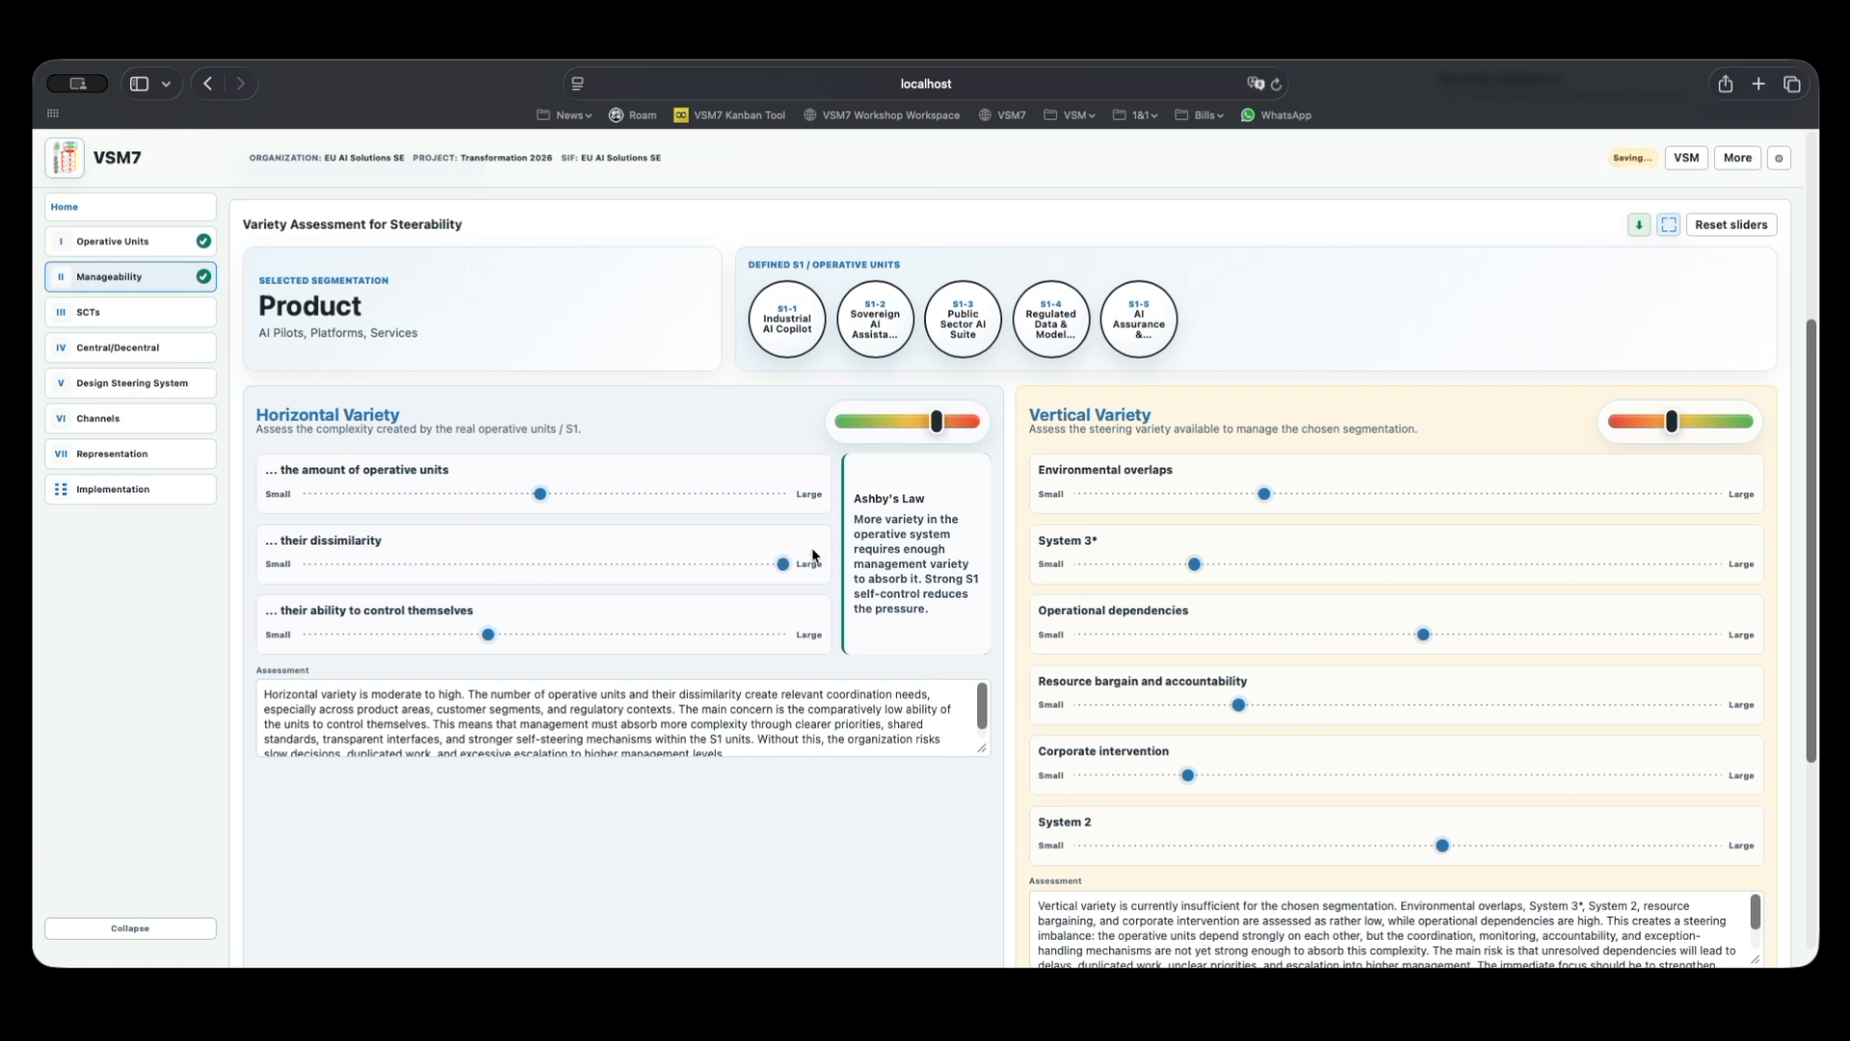
{"action": "left_click_drag", "start_coordinate": [539, 496], "coordinate": [881, 491]}
{"action": "scroll", "coordinate": [672, 839], "scroll_direction": "down", "scroll_amount": 5}
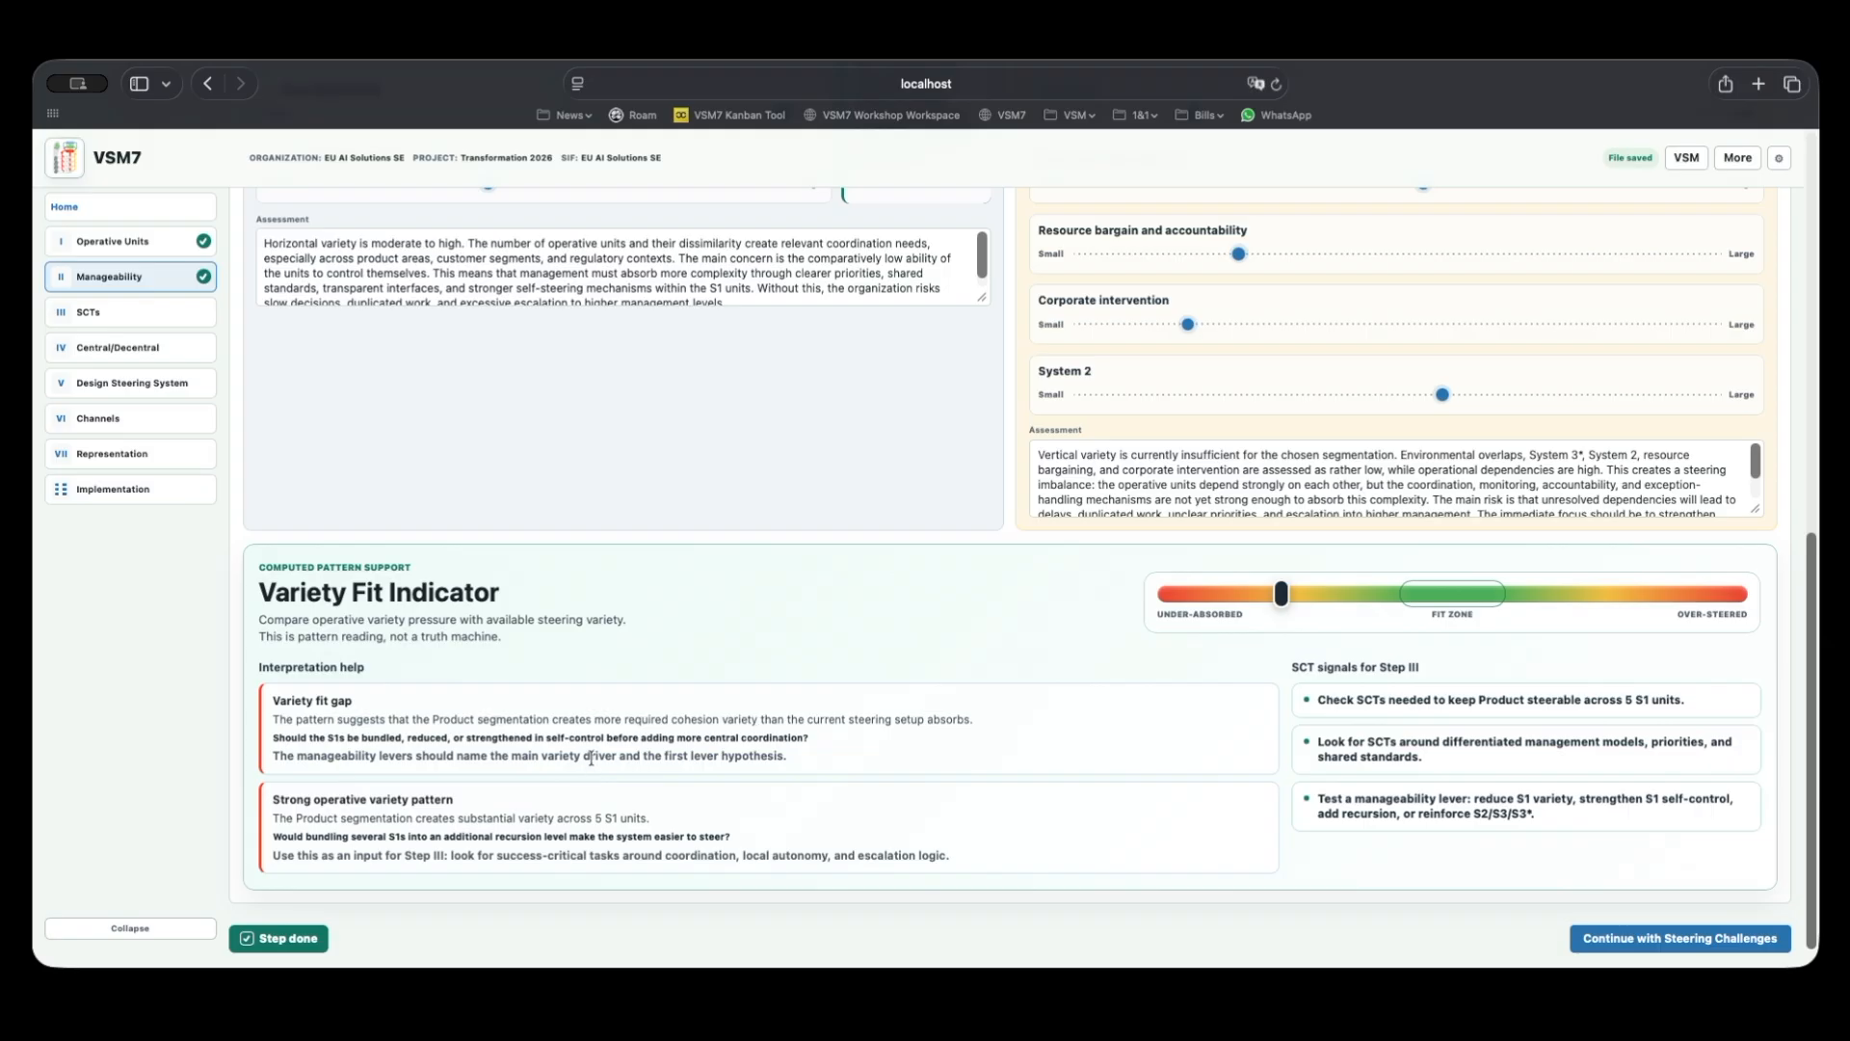
{"action": "scroll", "coordinate": [578, 707], "scroll_direction": "up", "scroll_amount": 5}
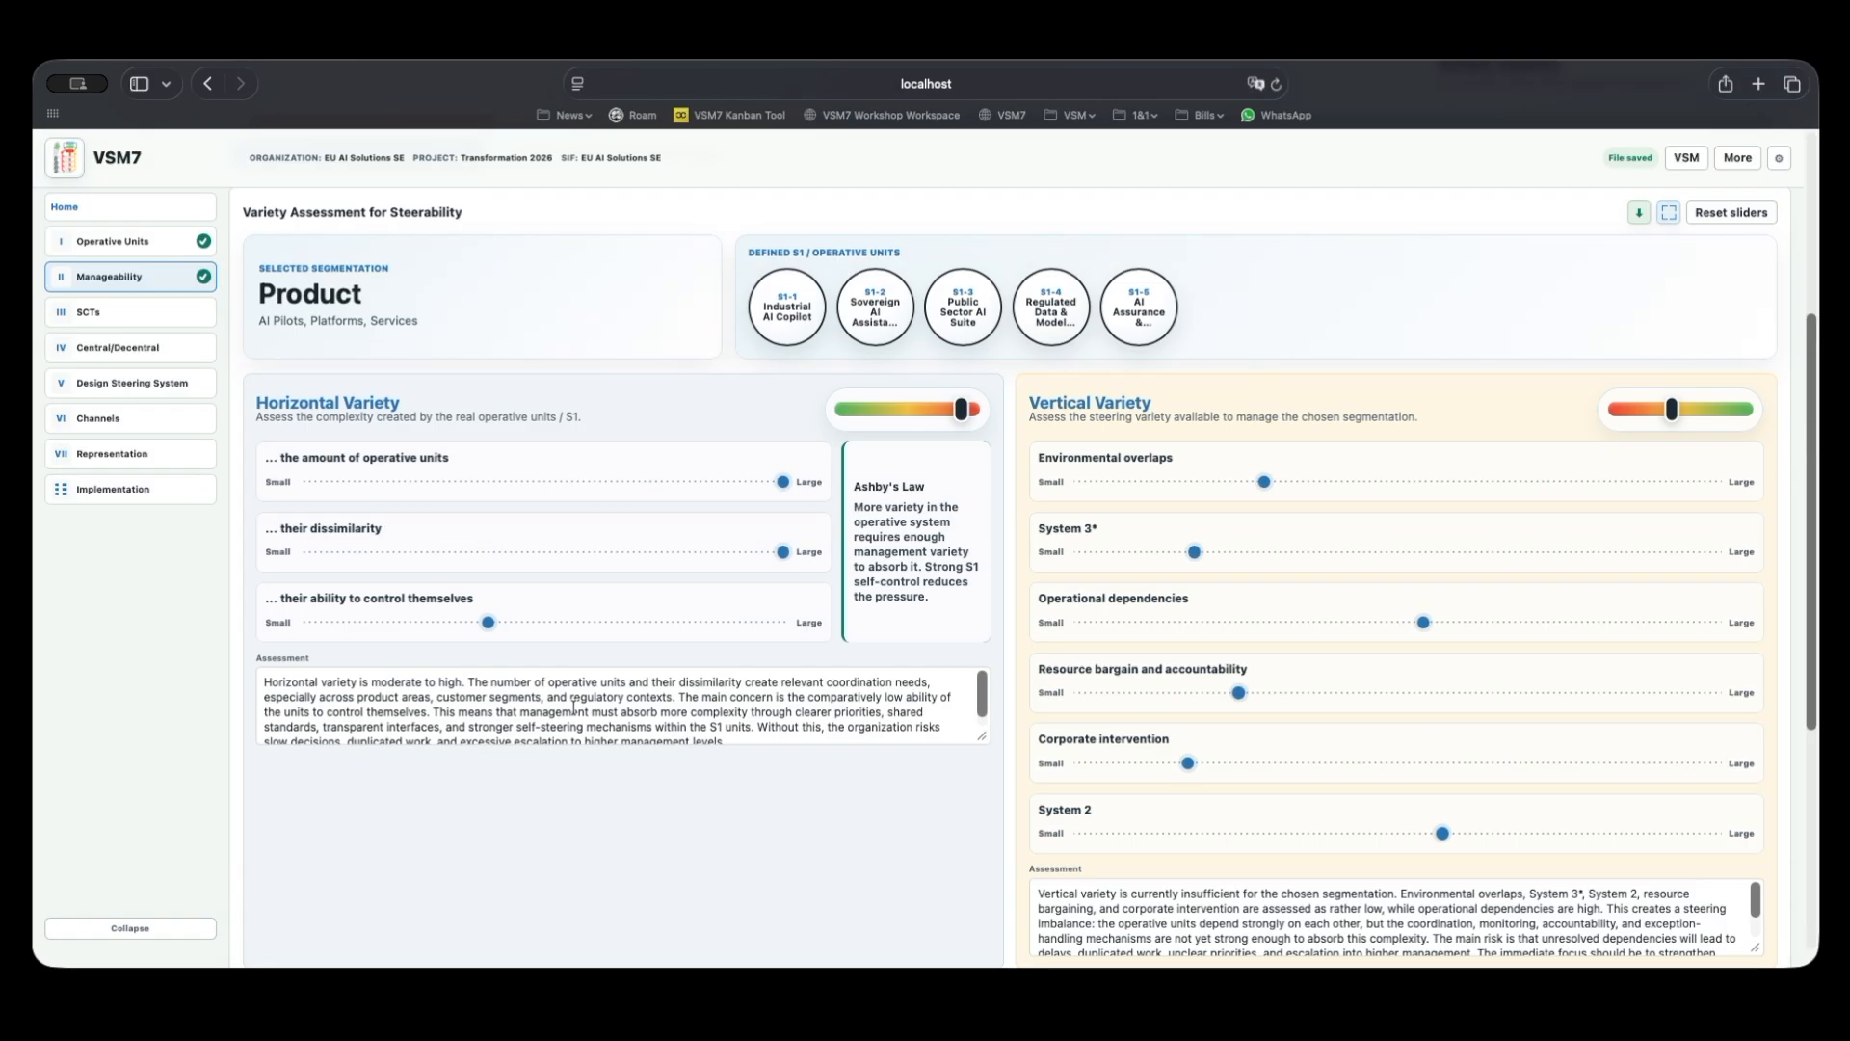
Set the dissimilarity and amount of operative units to about the middle and review the Variety Fit Indicator.
{"action": "left_click_drag", "start_coordinate": [783, 552], "coordinate": [545, 551]}
{"action": "left_click_drag", "start_coordinate": [782, 482], "coordinate": [554, 482]}
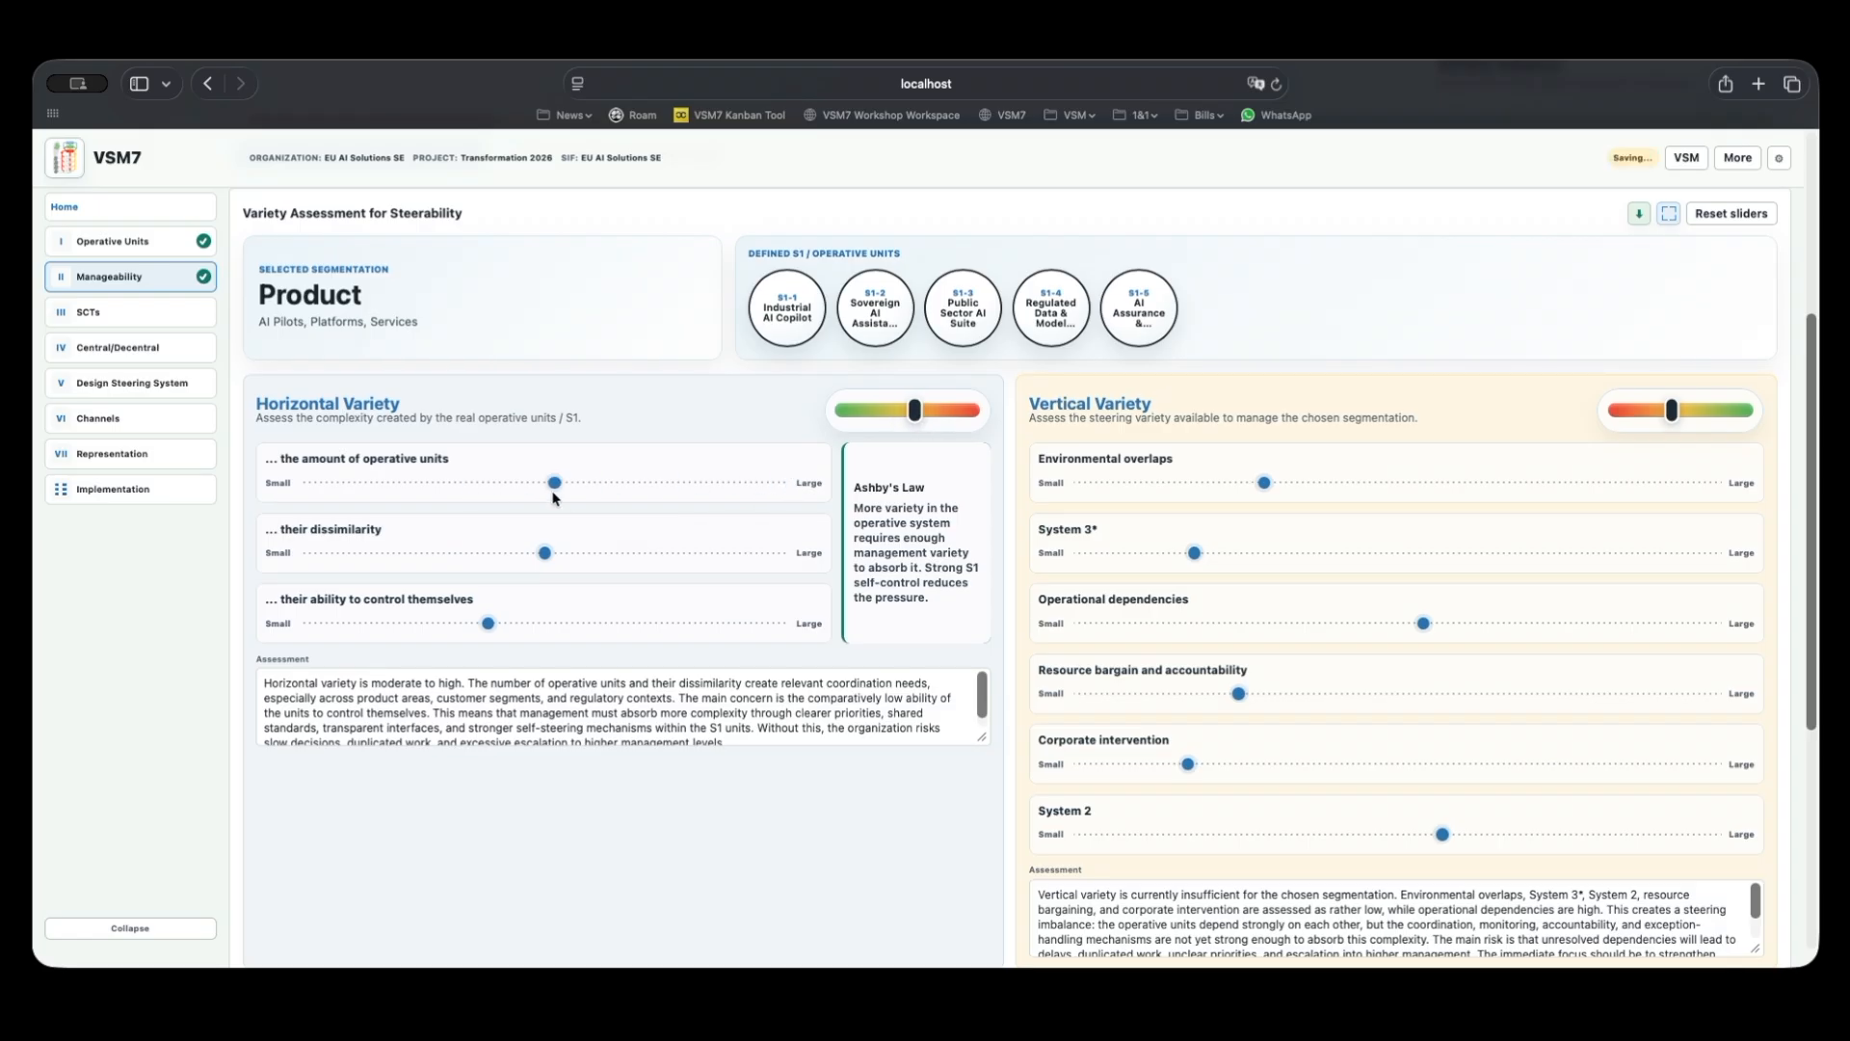
{"action": "scroll", "coordinate": [794, 860], "scroll_direction": "down", "scroll_amount": 4}
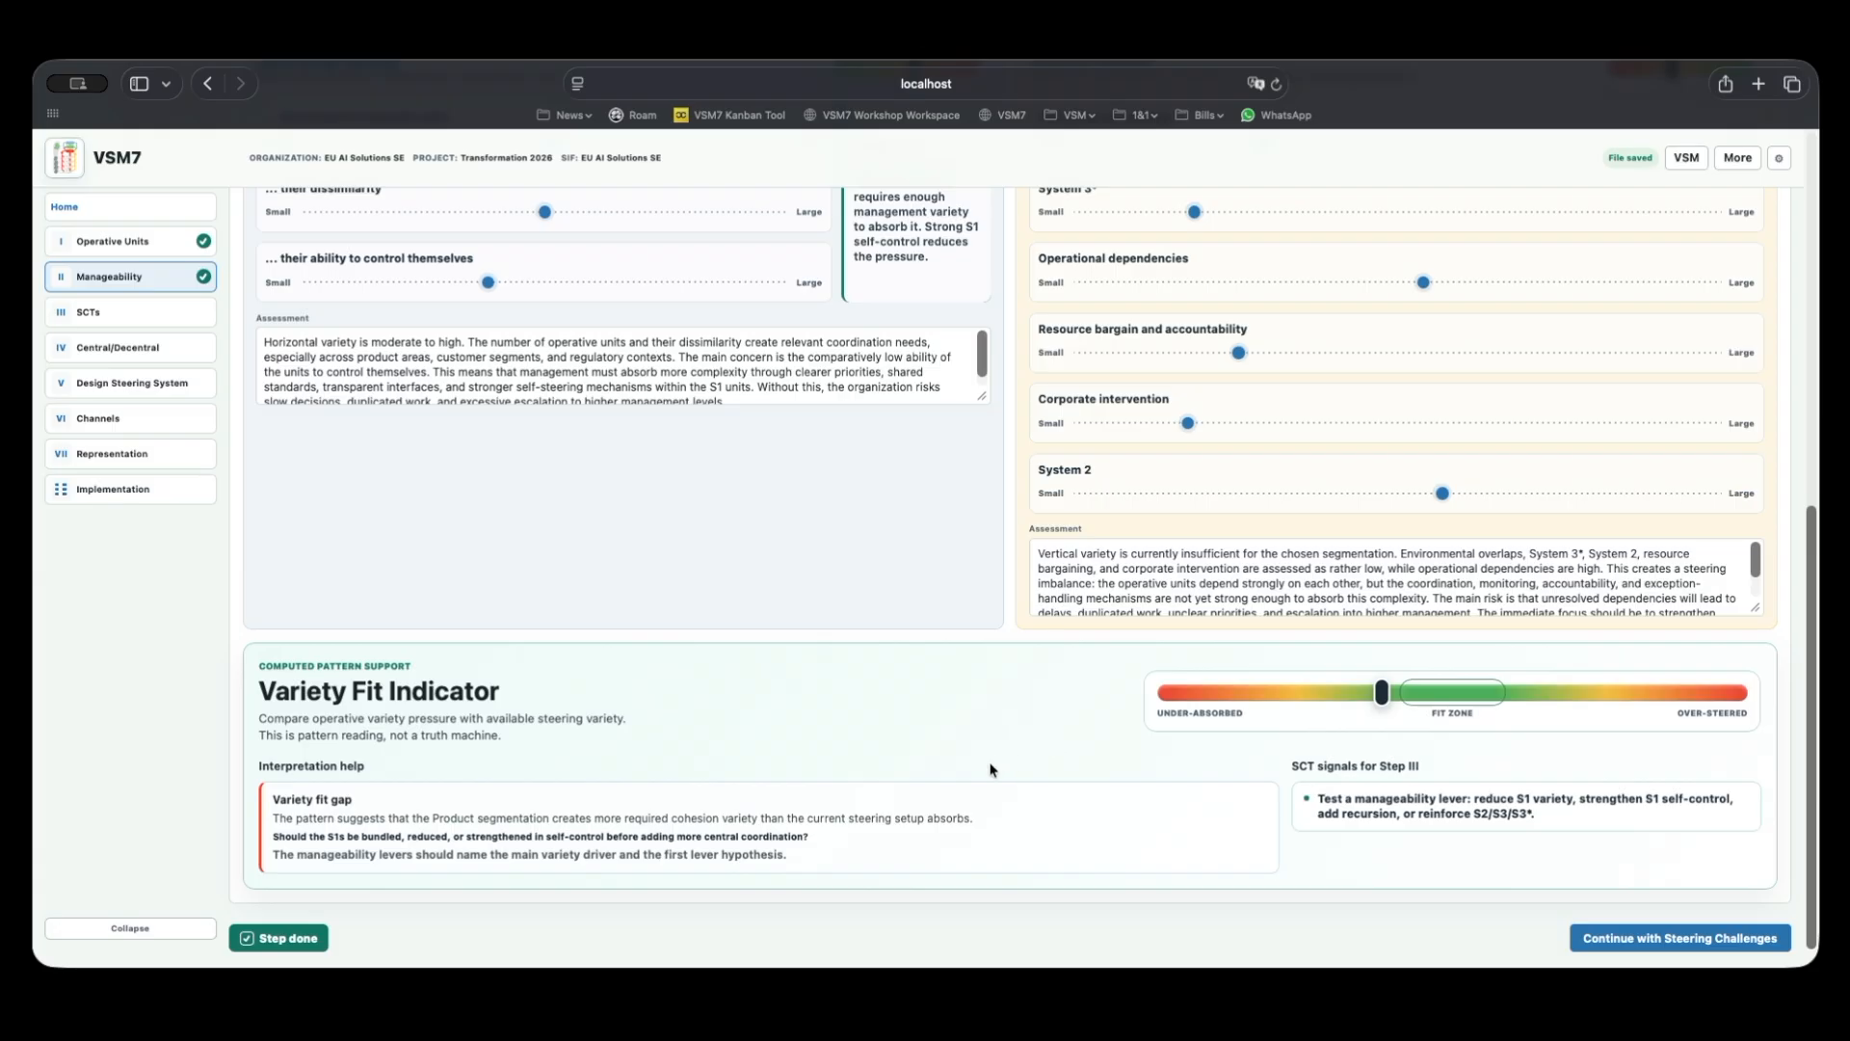
{"action": "scroll", "coordinate": [974, 757], "scroll_direction": "up", "scroll_amount": 3}
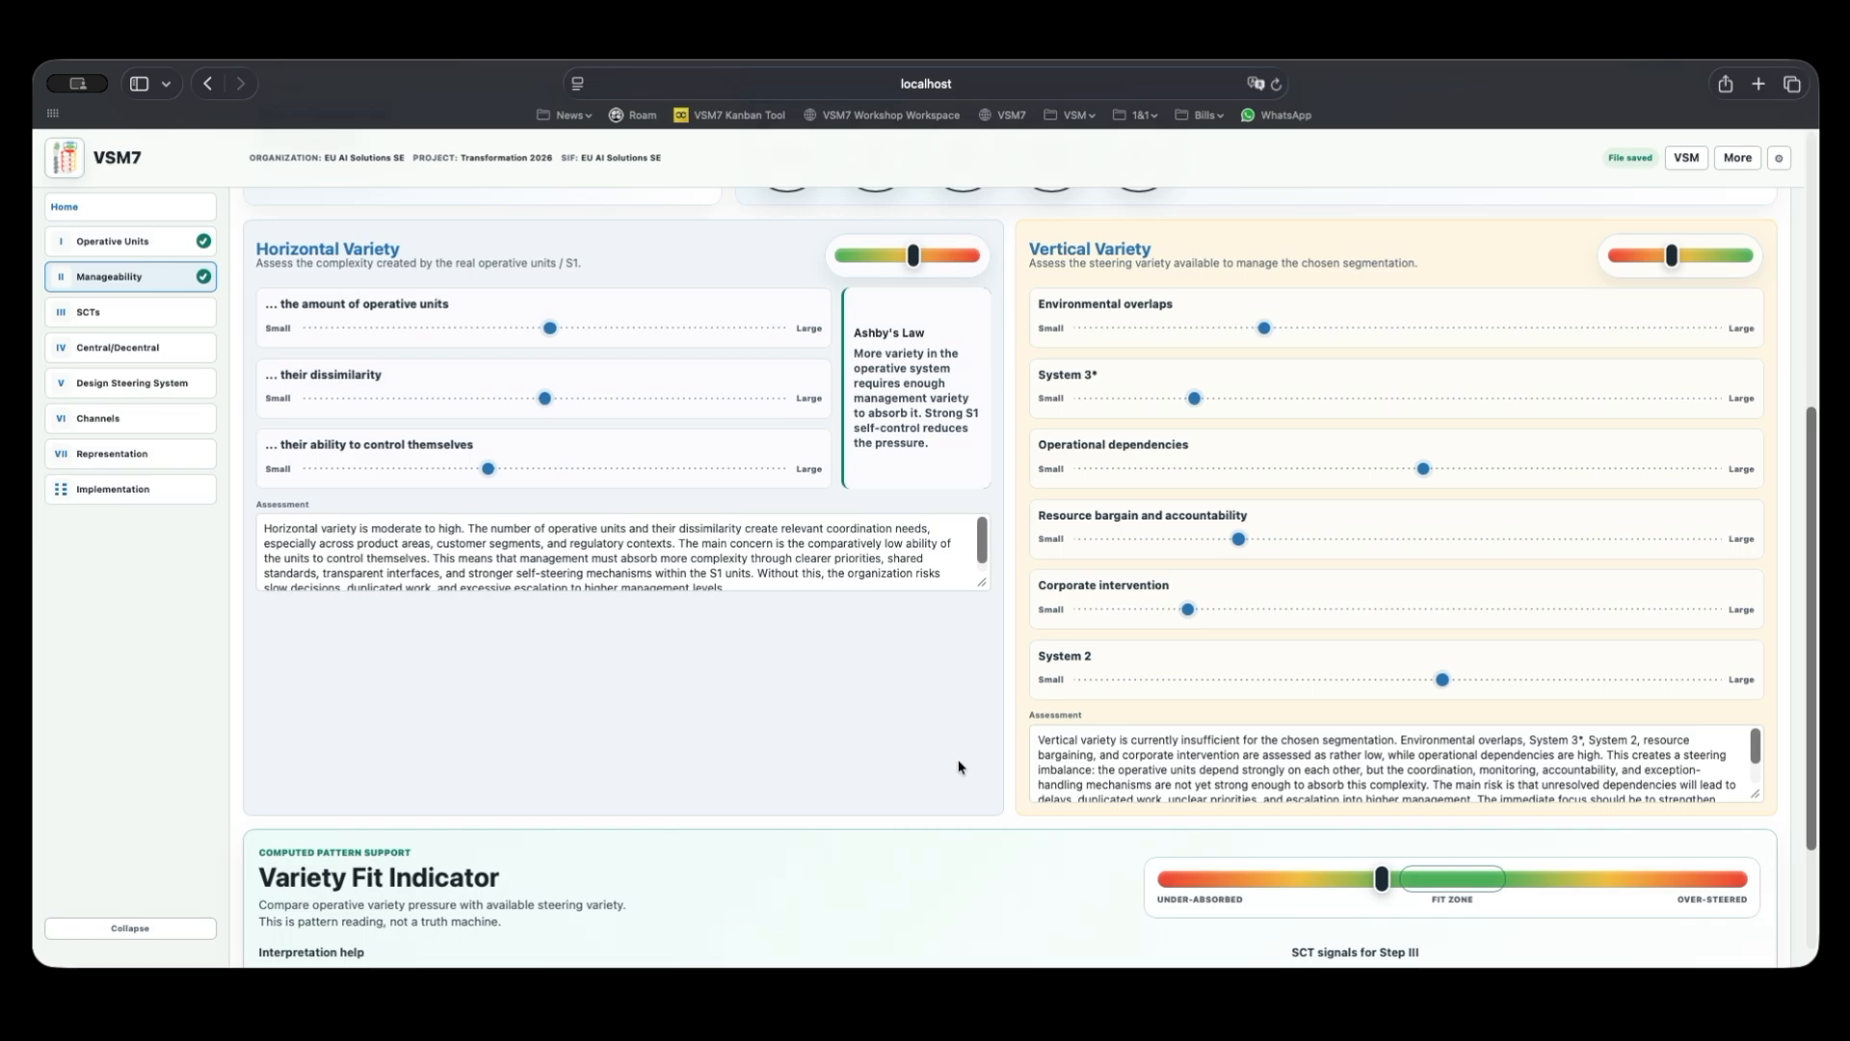
{"action": "scroll", "coordinate": [966, 767], "scroll_direction": "up", "scroll_amount": 5}
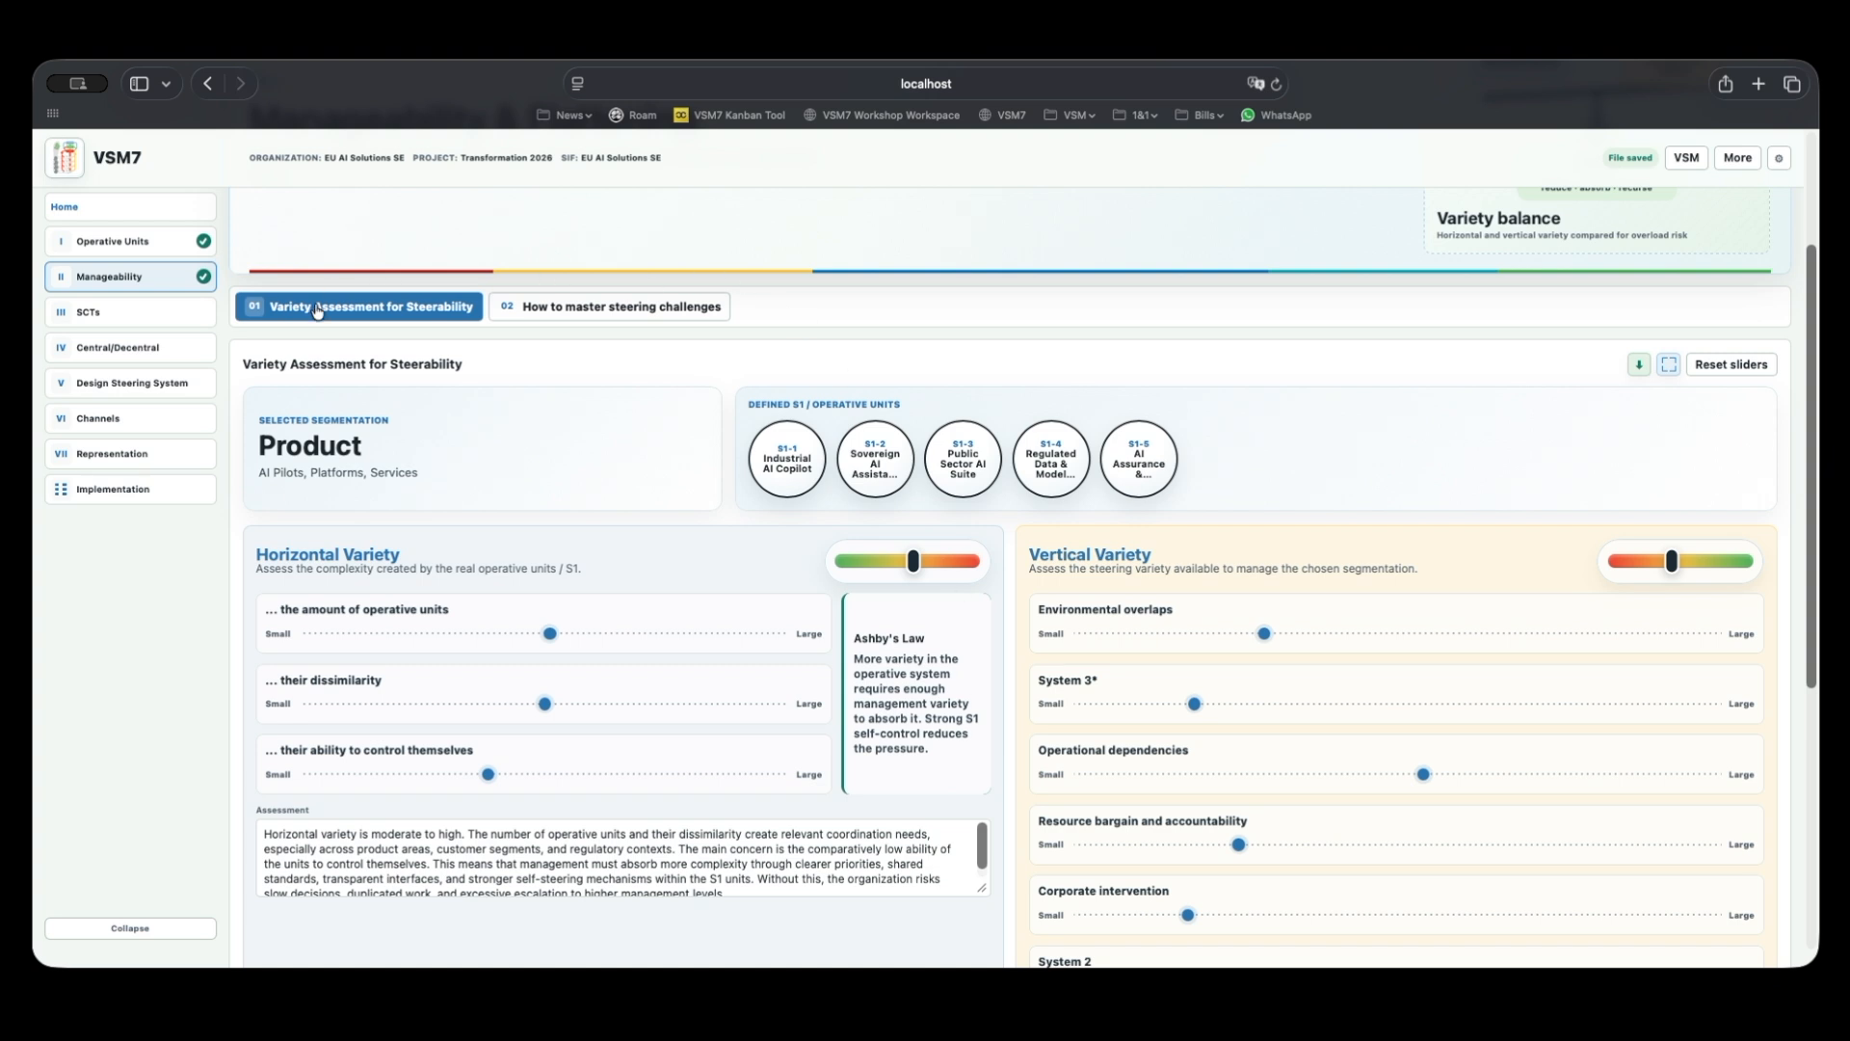
Open the steering challenges section and expand the selected self-steering capacity option's details, highlighting its time to effect.
{"action": "left_click", "coordinate": [557, 306]}
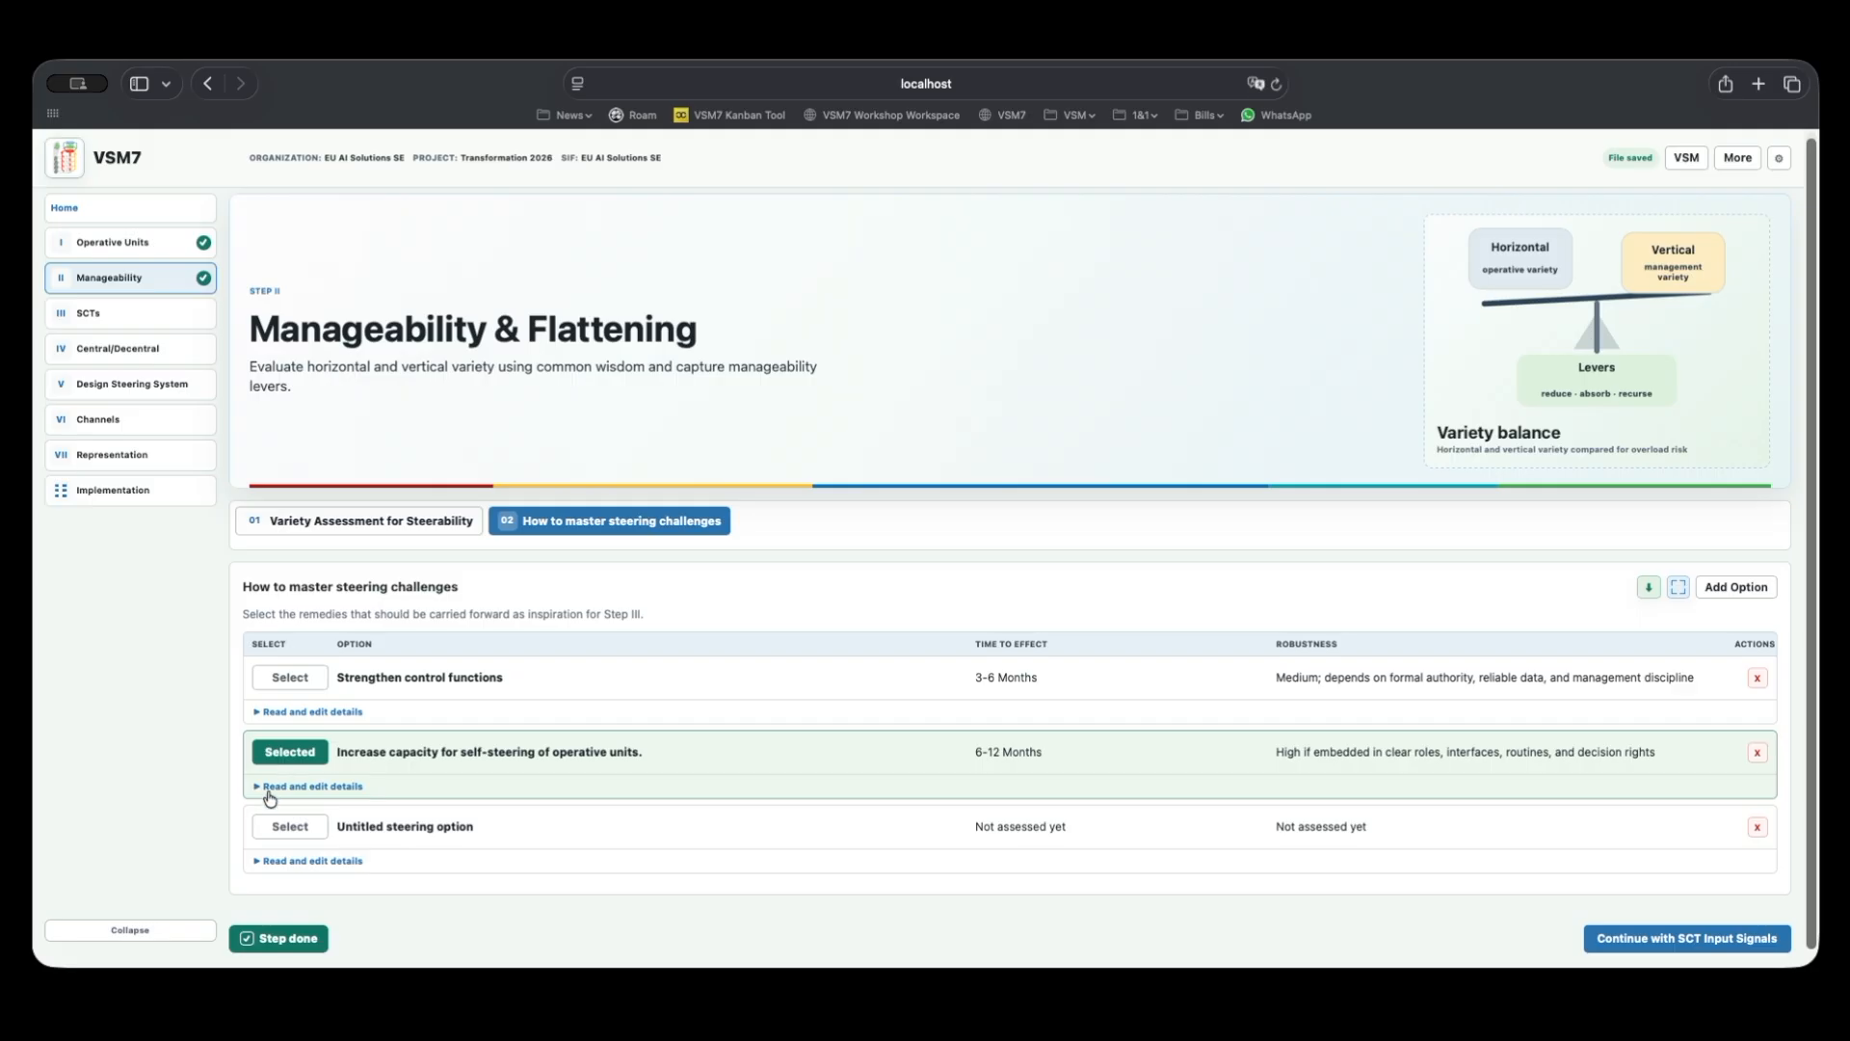
{"action": "left_click", "coordinate": [306, 785]}
{"action": "scroll", "coordinate": [764, 719], "scroll_direction": "down", "scroll_amount": 3}
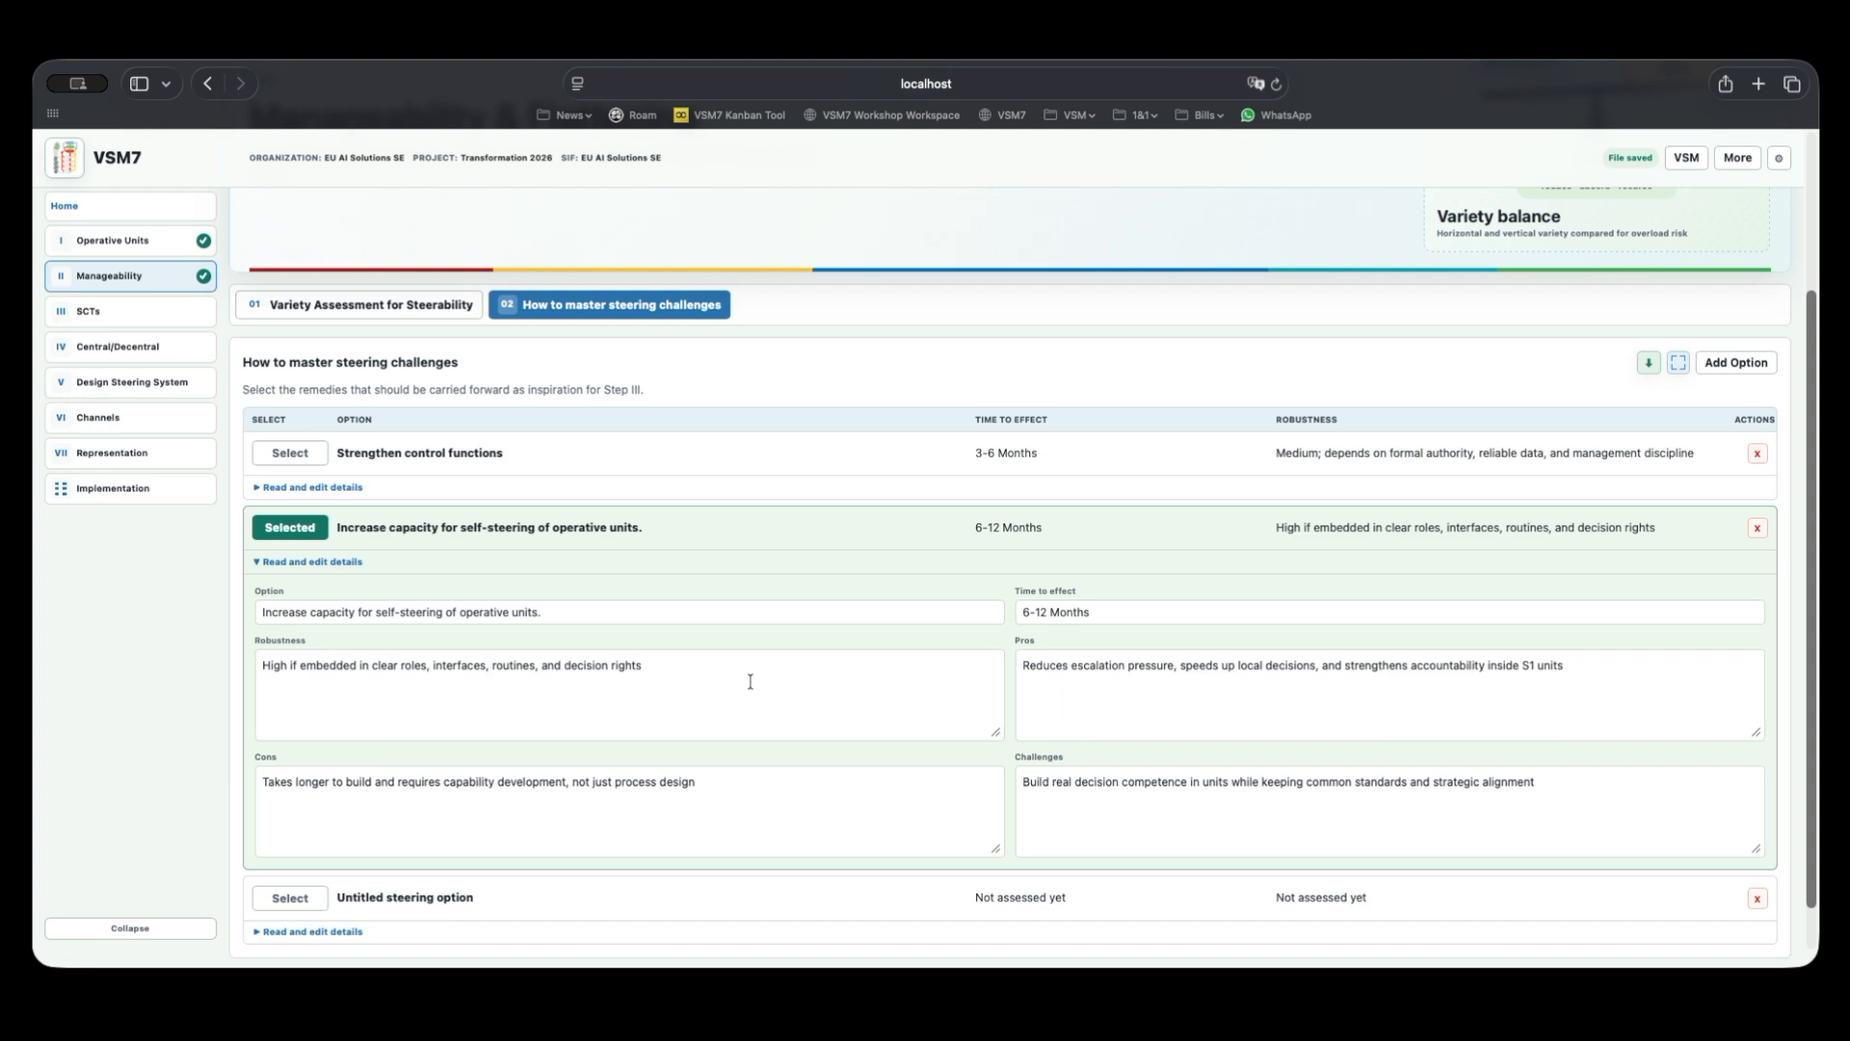
{"action": "triple_click", "coordinate": [1143, 606]}
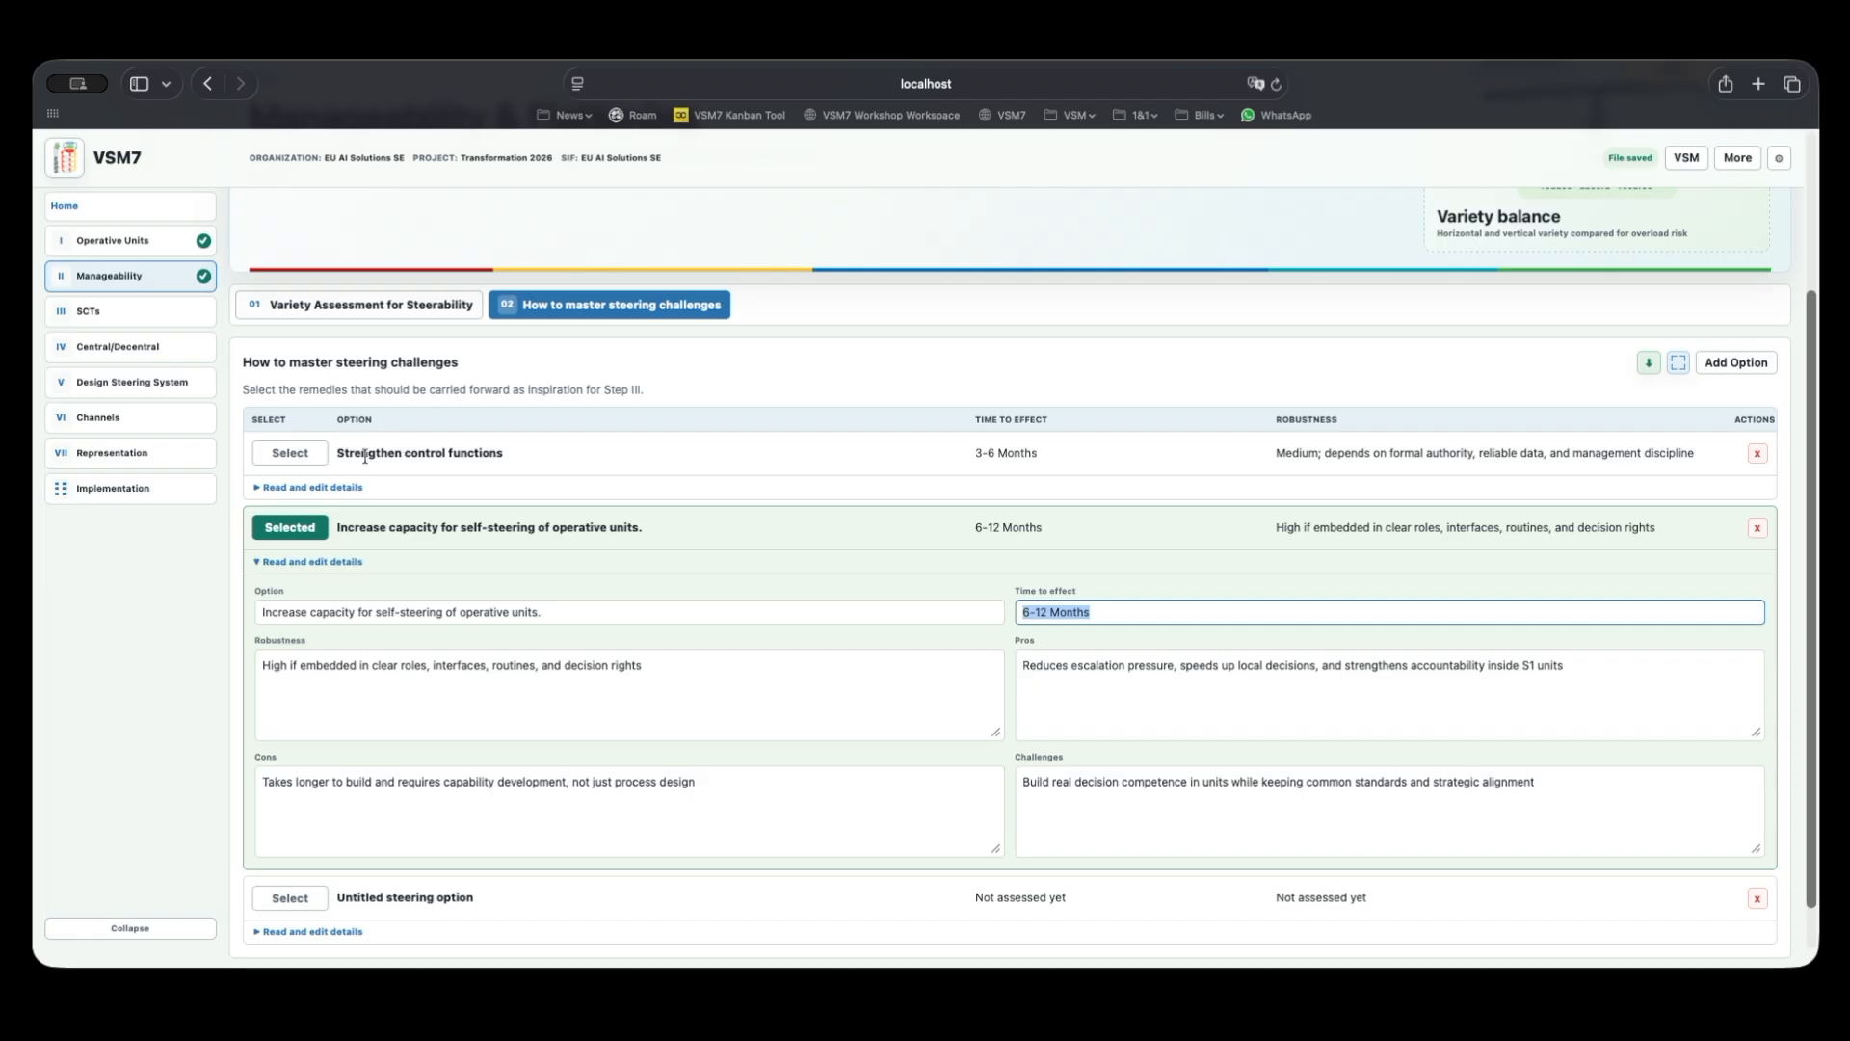
Compare the steering options by highlighting the titles Strengthen control functions and Increase capacity for self-steering of operative units.
{"action": "left_click_drag", "start_coordinate": [344, 455], "coordinate": [512, 460]}
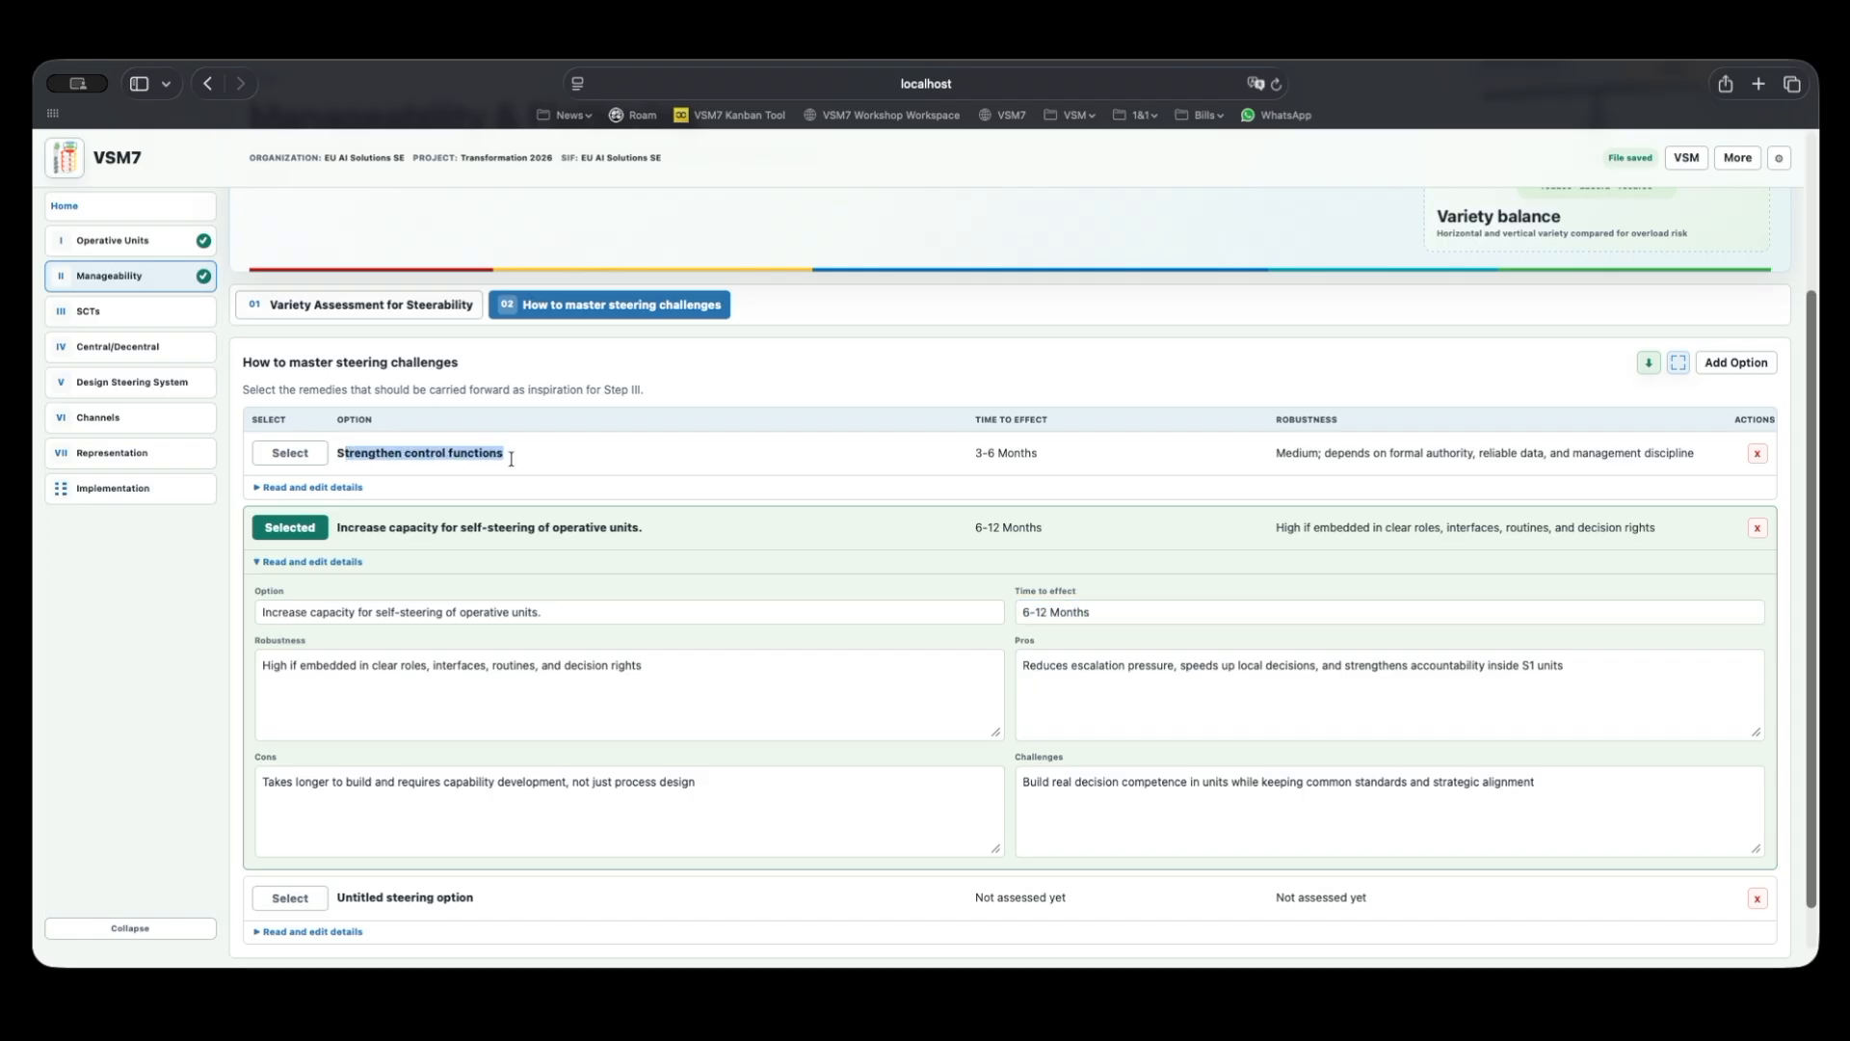
{"action": "left_click_drag", "start_coordinate": [336, 528], "coordinate": [644, 530]}
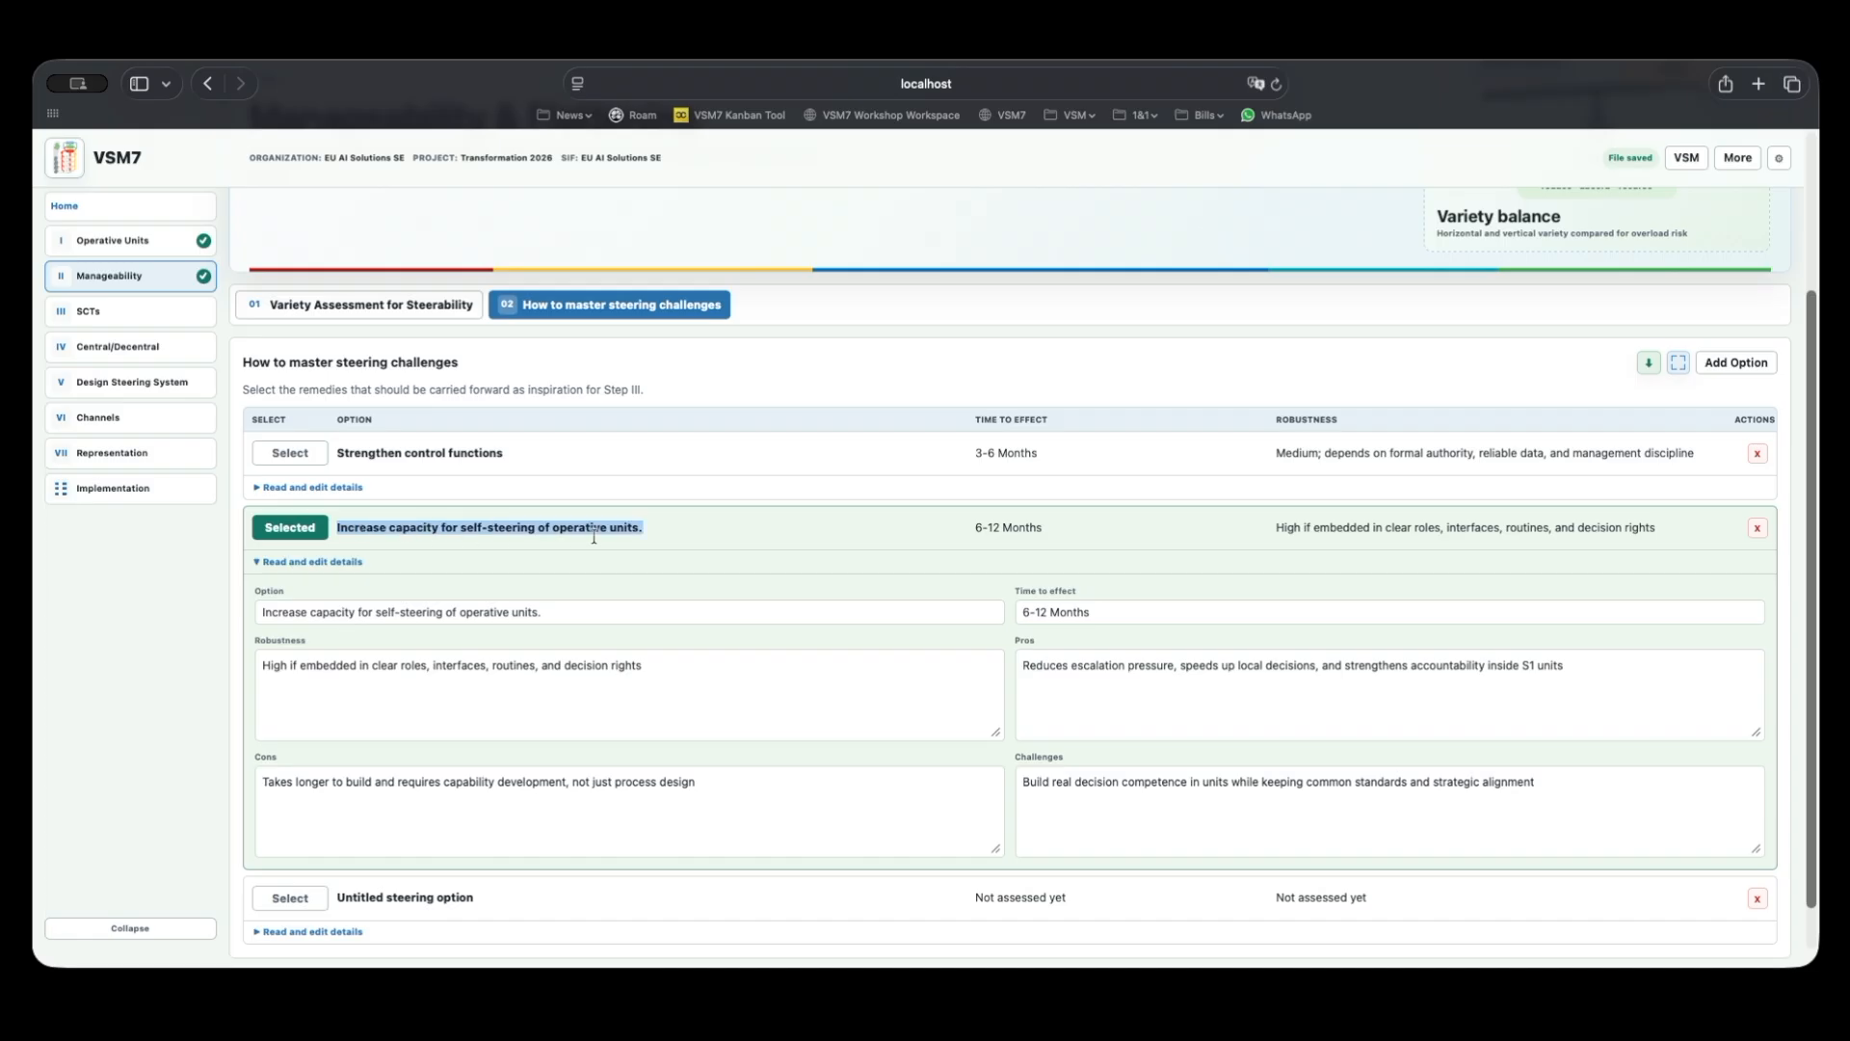
{"action": "left_click", "coordinate": [680, 528]}
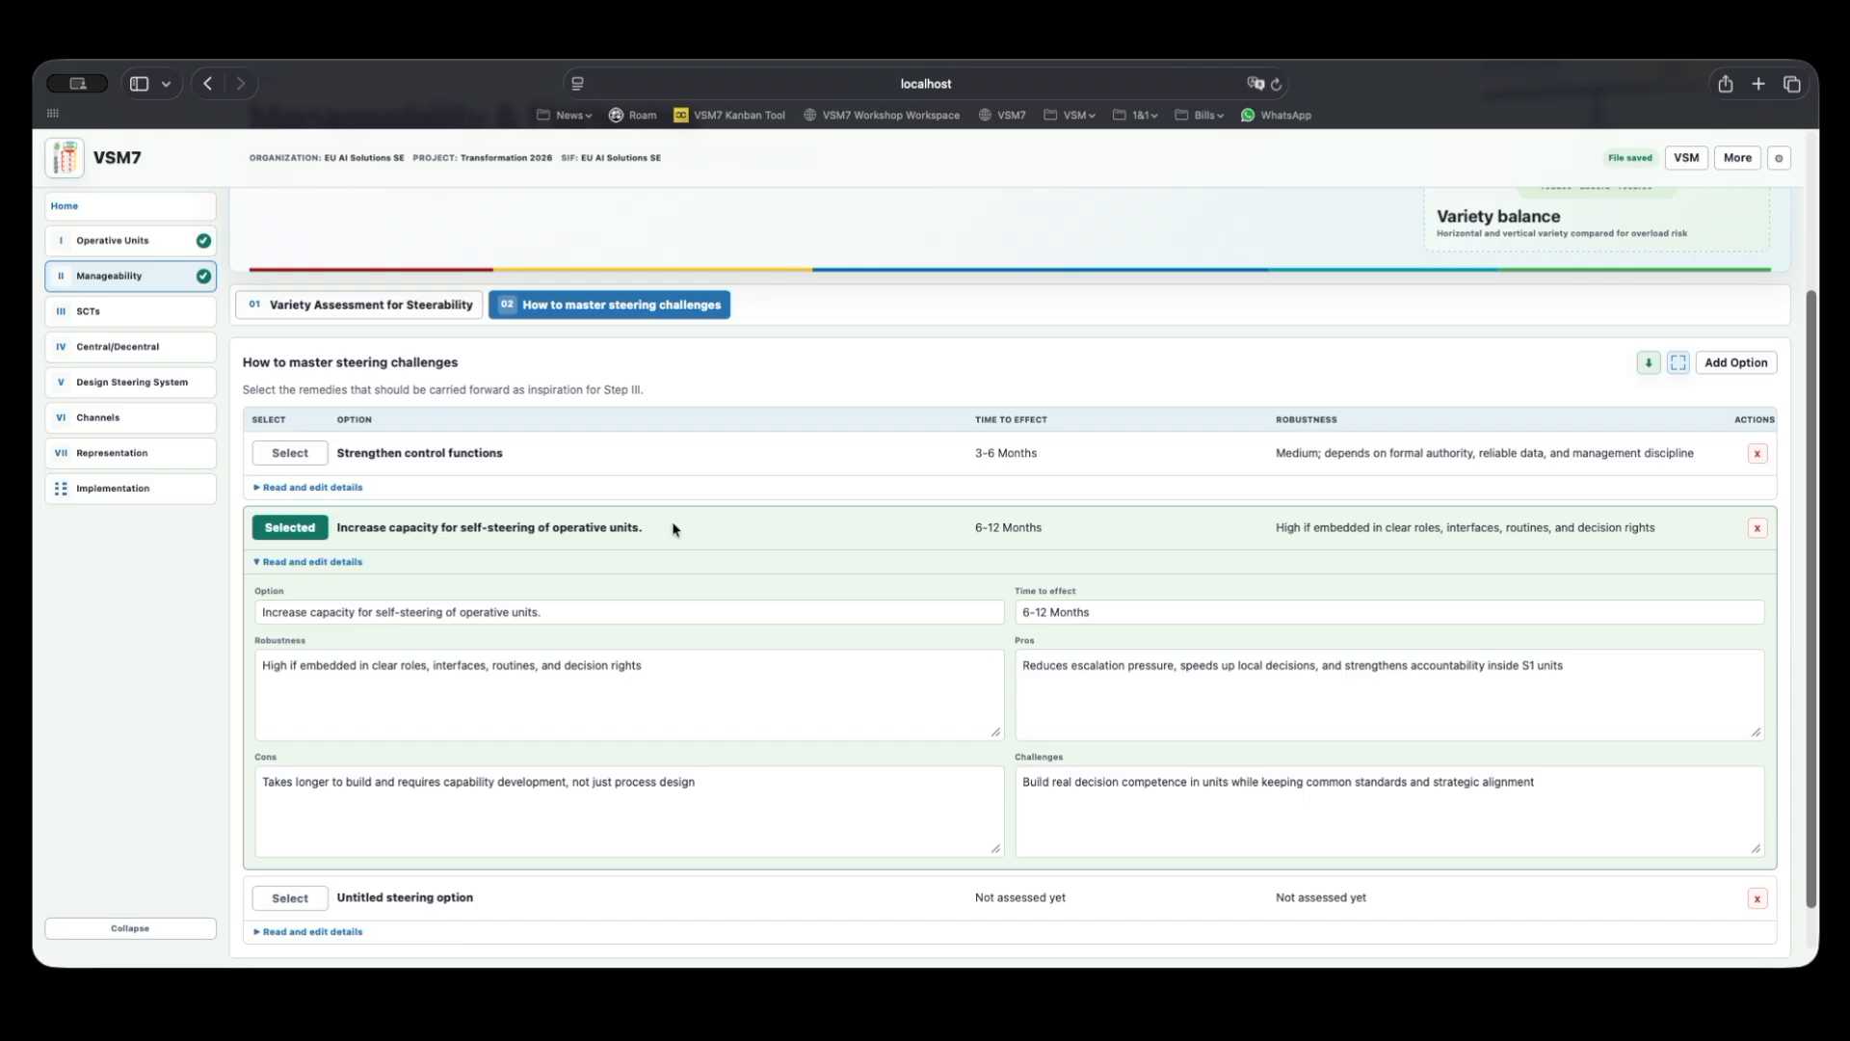
{"action": "left_click_drag", "start_coordinate": [644, 528], "coordinate": [338, 527]}
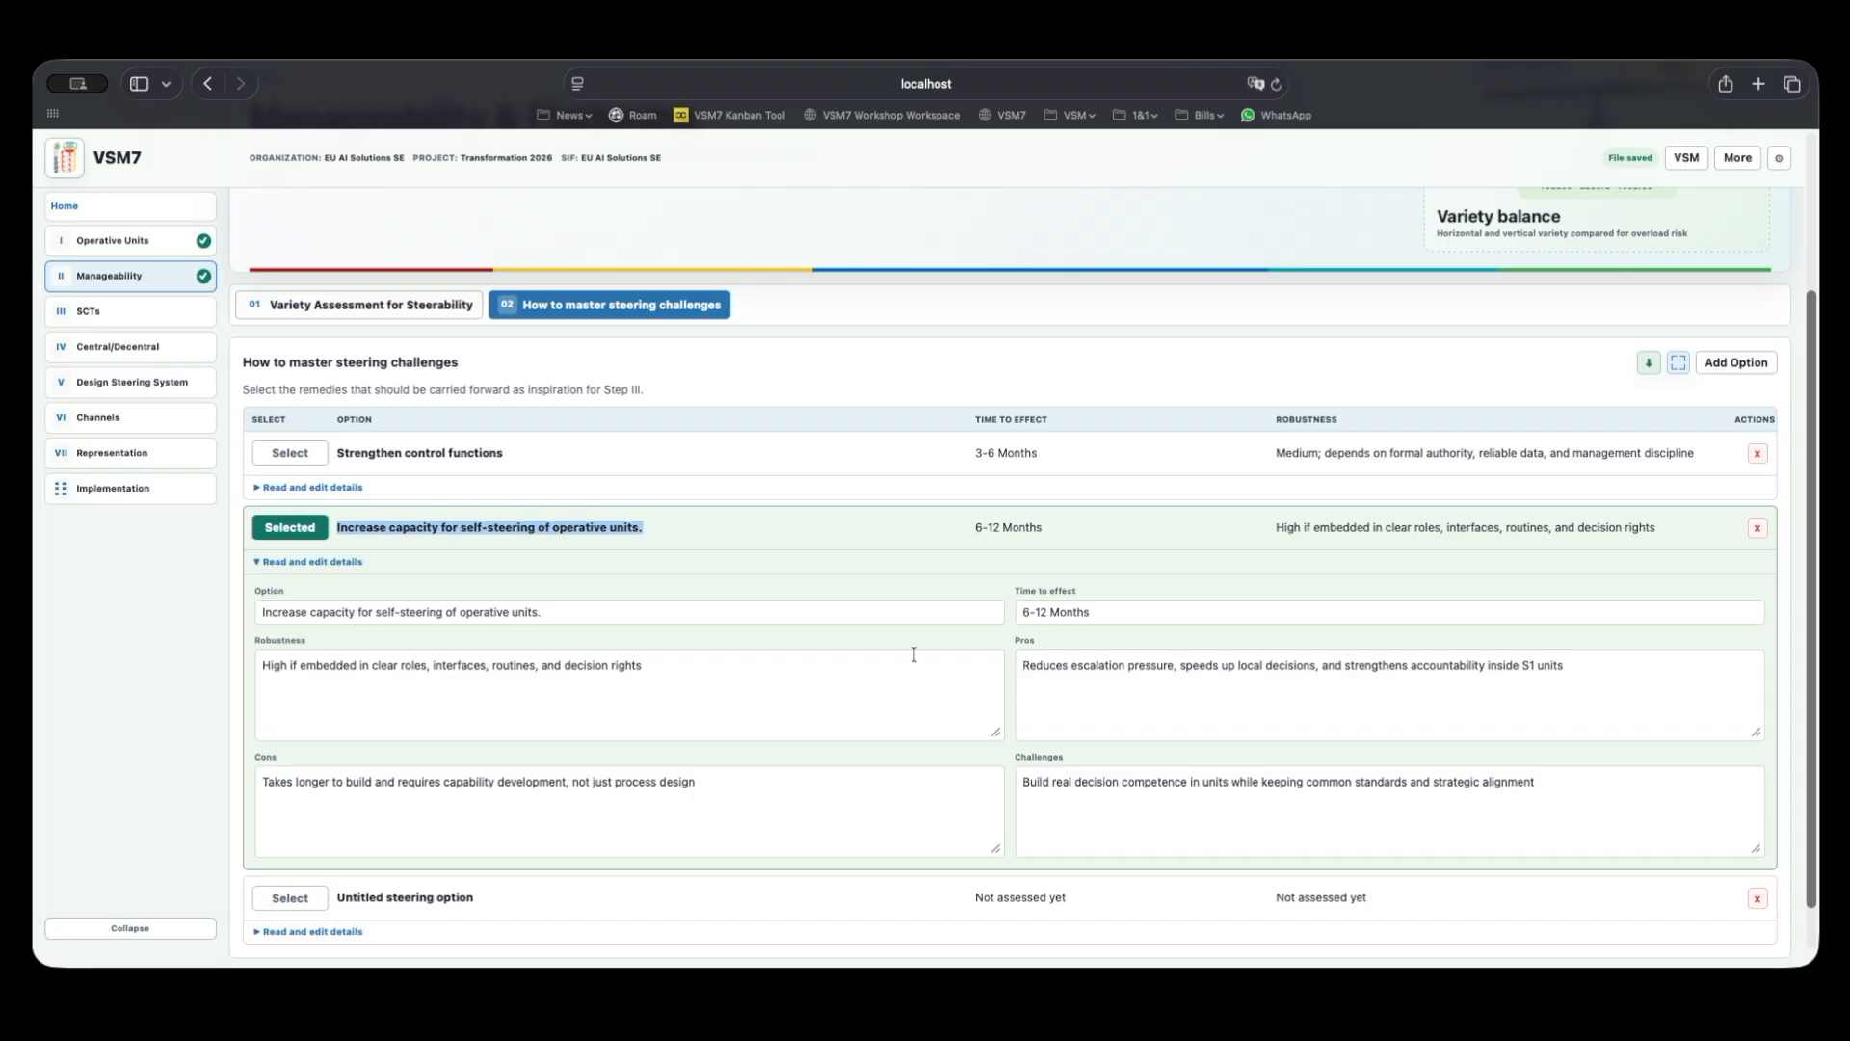
{"action": "left_click", "coordinate": [816, 558]}
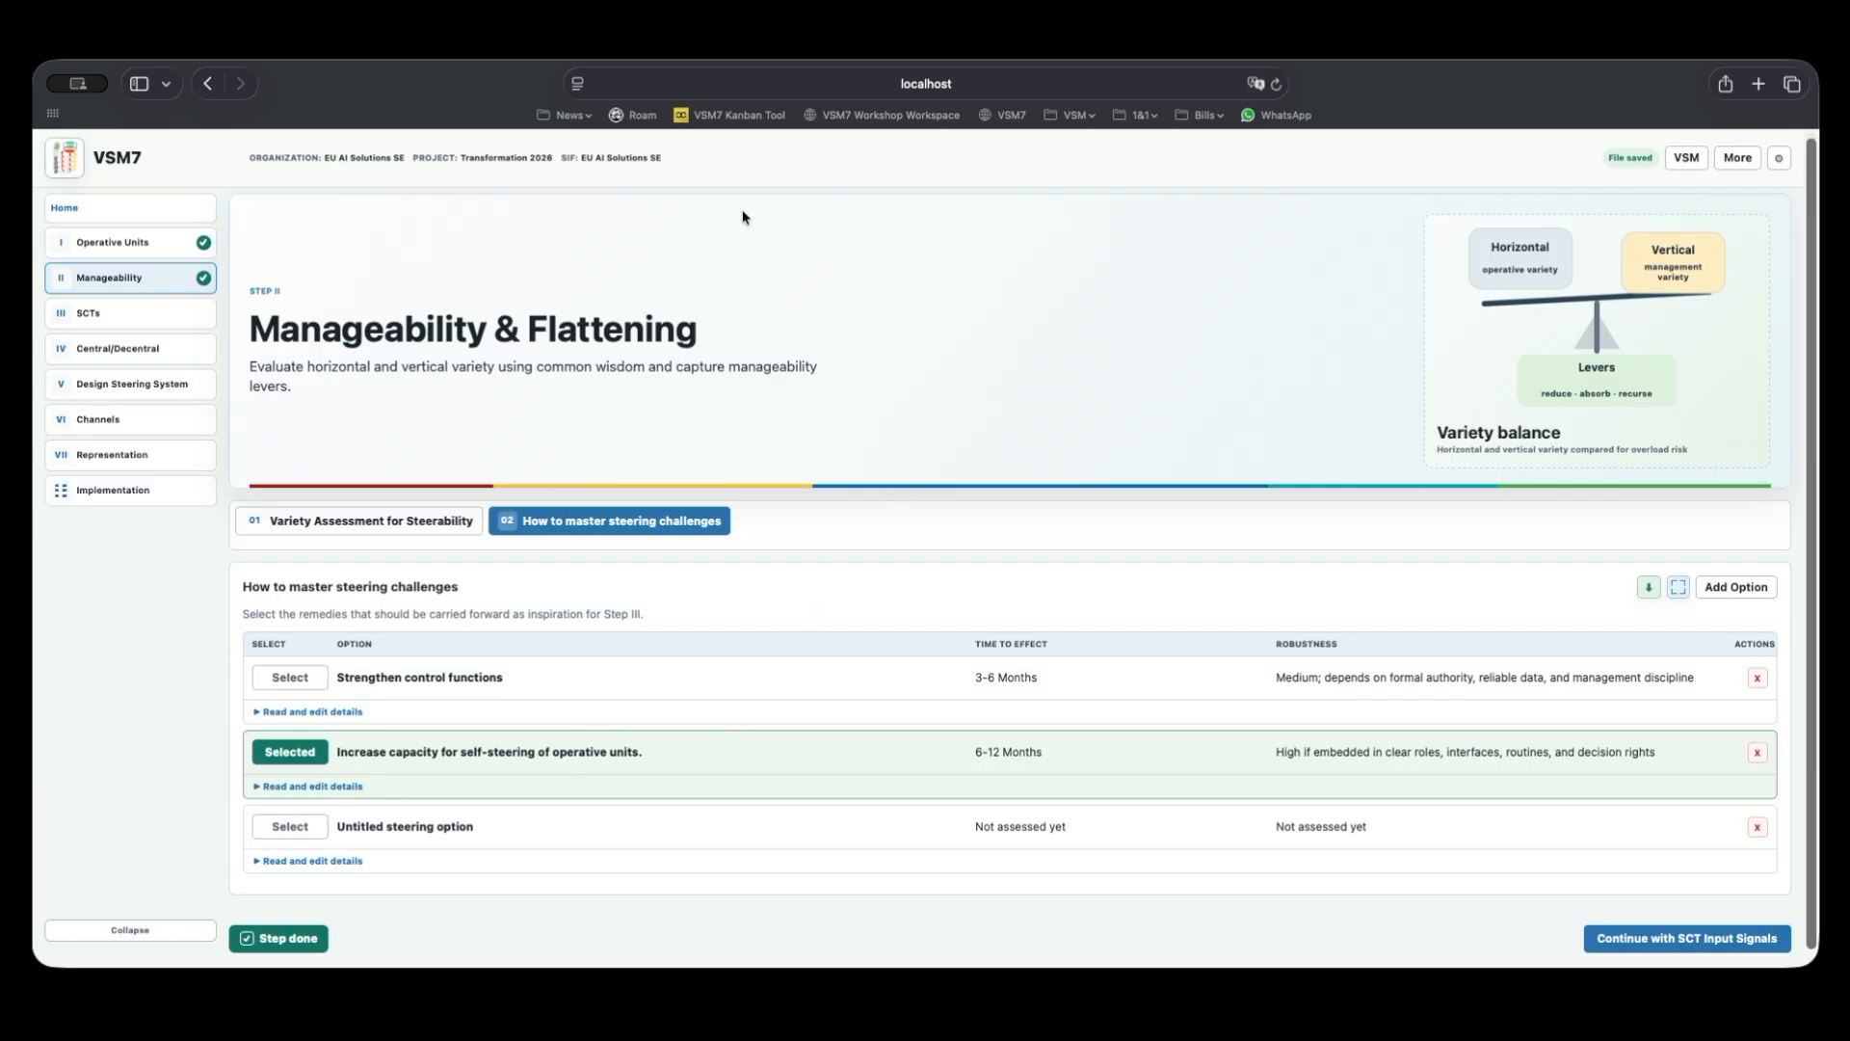
Go to the SCTs step and review the SCT Input Signals from the selected segmentation, highlighting Liquidity / Cash Flow.
{"action": "left_click", "coordinate": [122, 319]}
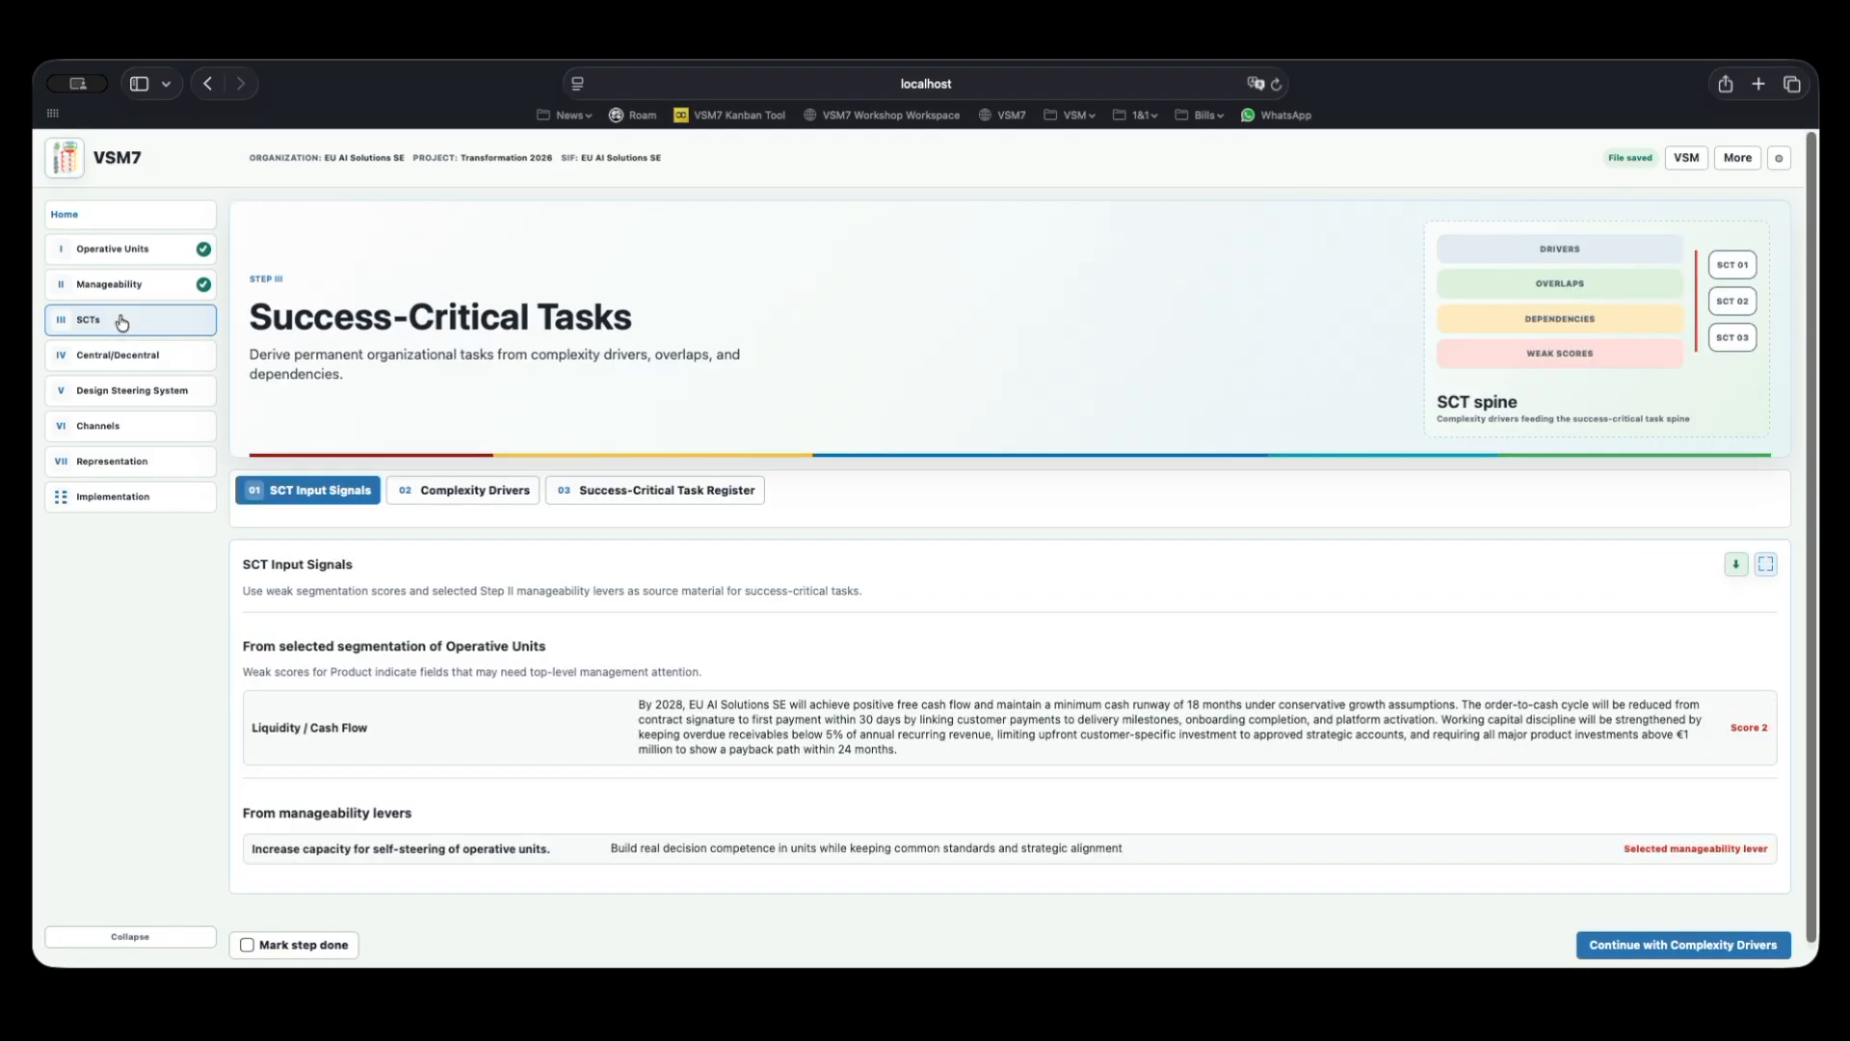
{"action": "scroll", "coordinate": [950, 657], "scroll_direction": "down", "scroll_amount": 1}
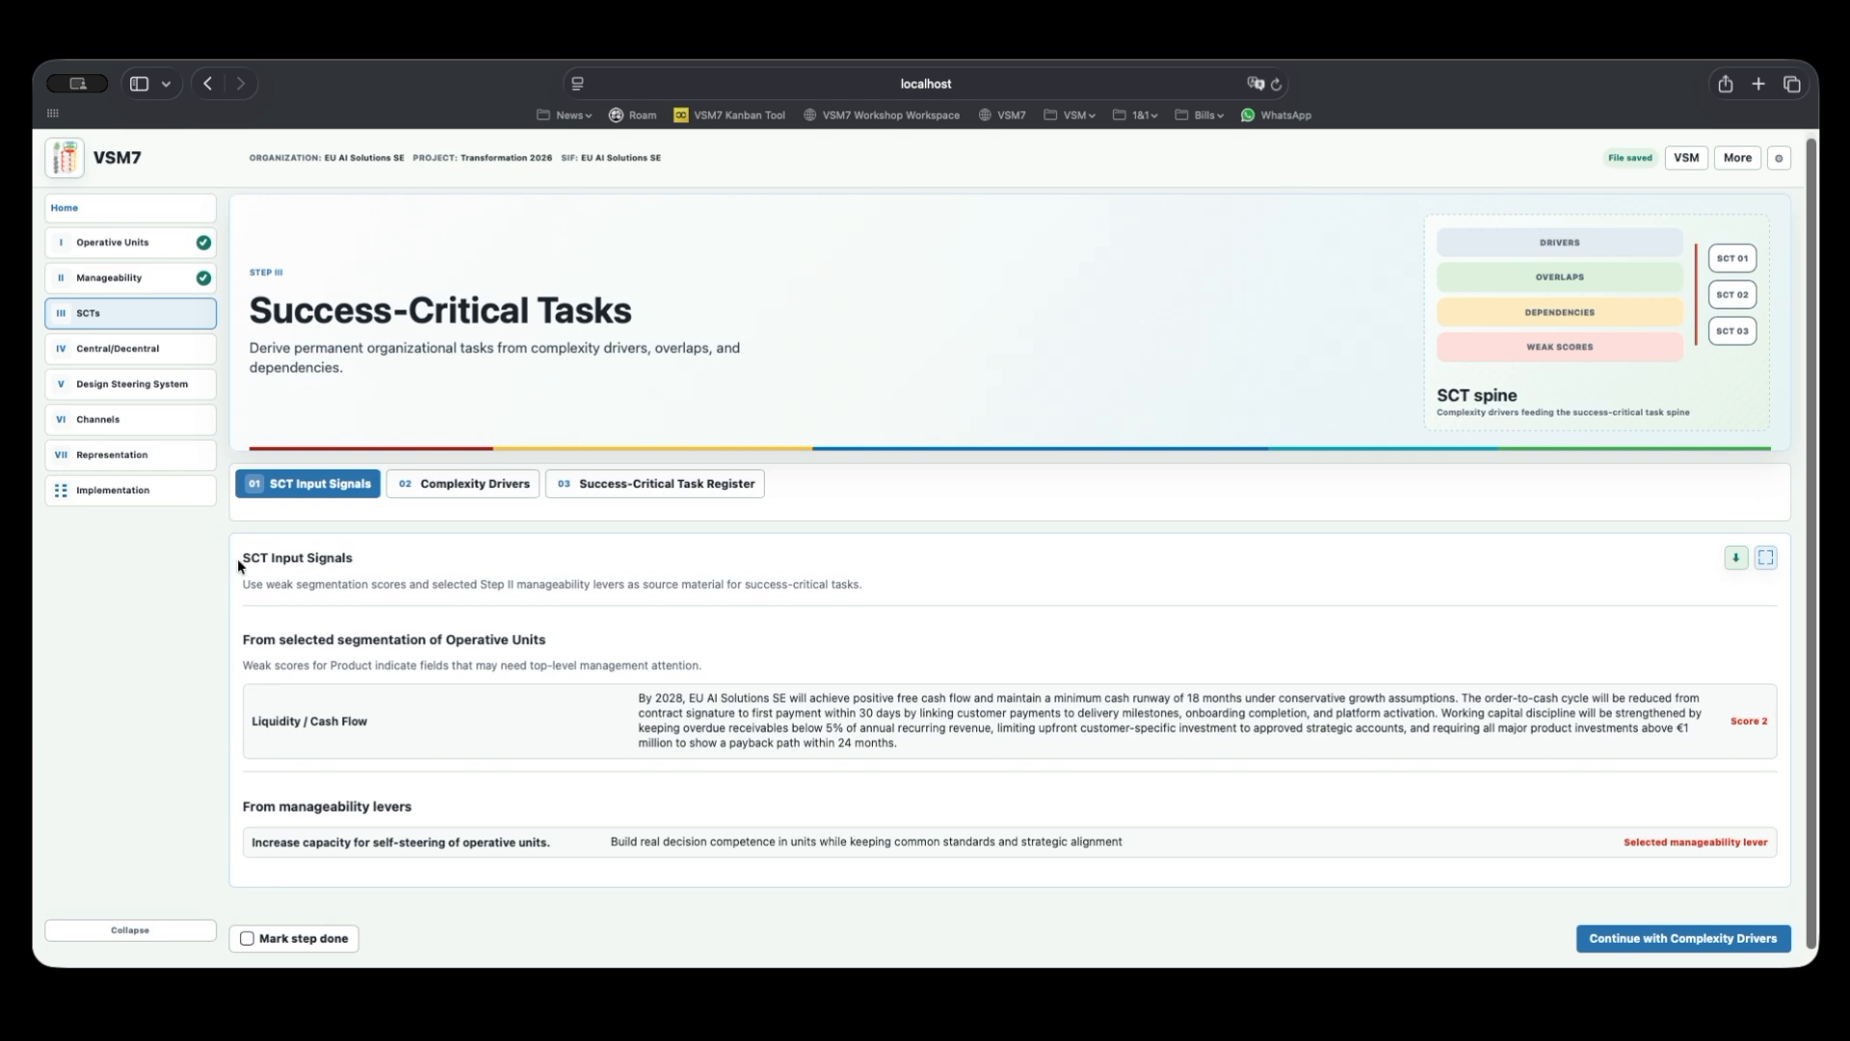
{"action": "left_click_drag", "start_coordinate": [239, 558], "coordinate": [393, 560]}
{"action": "left_click", "coordinate": [396, 561]}
{"action": "left_click_drag", "start_coordinate": [338, 639], "coordinate": [485, 636]}
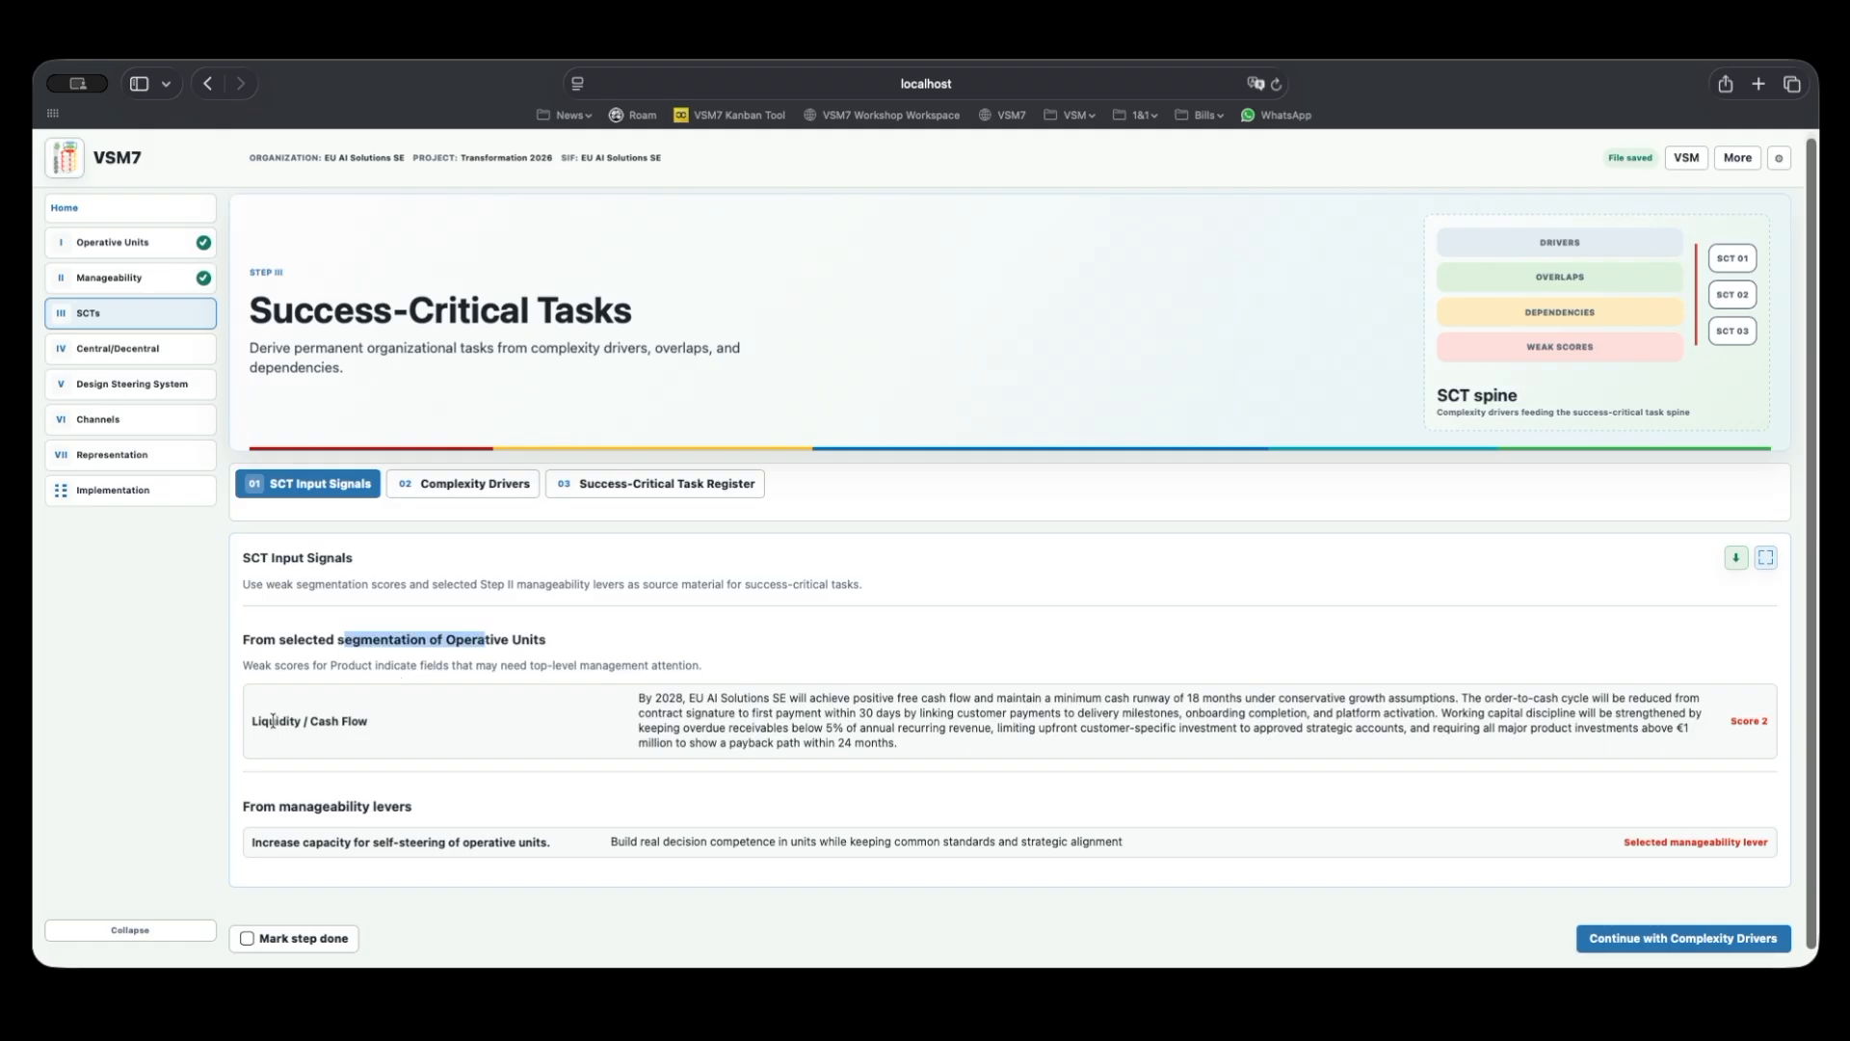
{"action": "left_click_drag", "start_coordinate": [276, 721], "coordinate": [381, 722]}
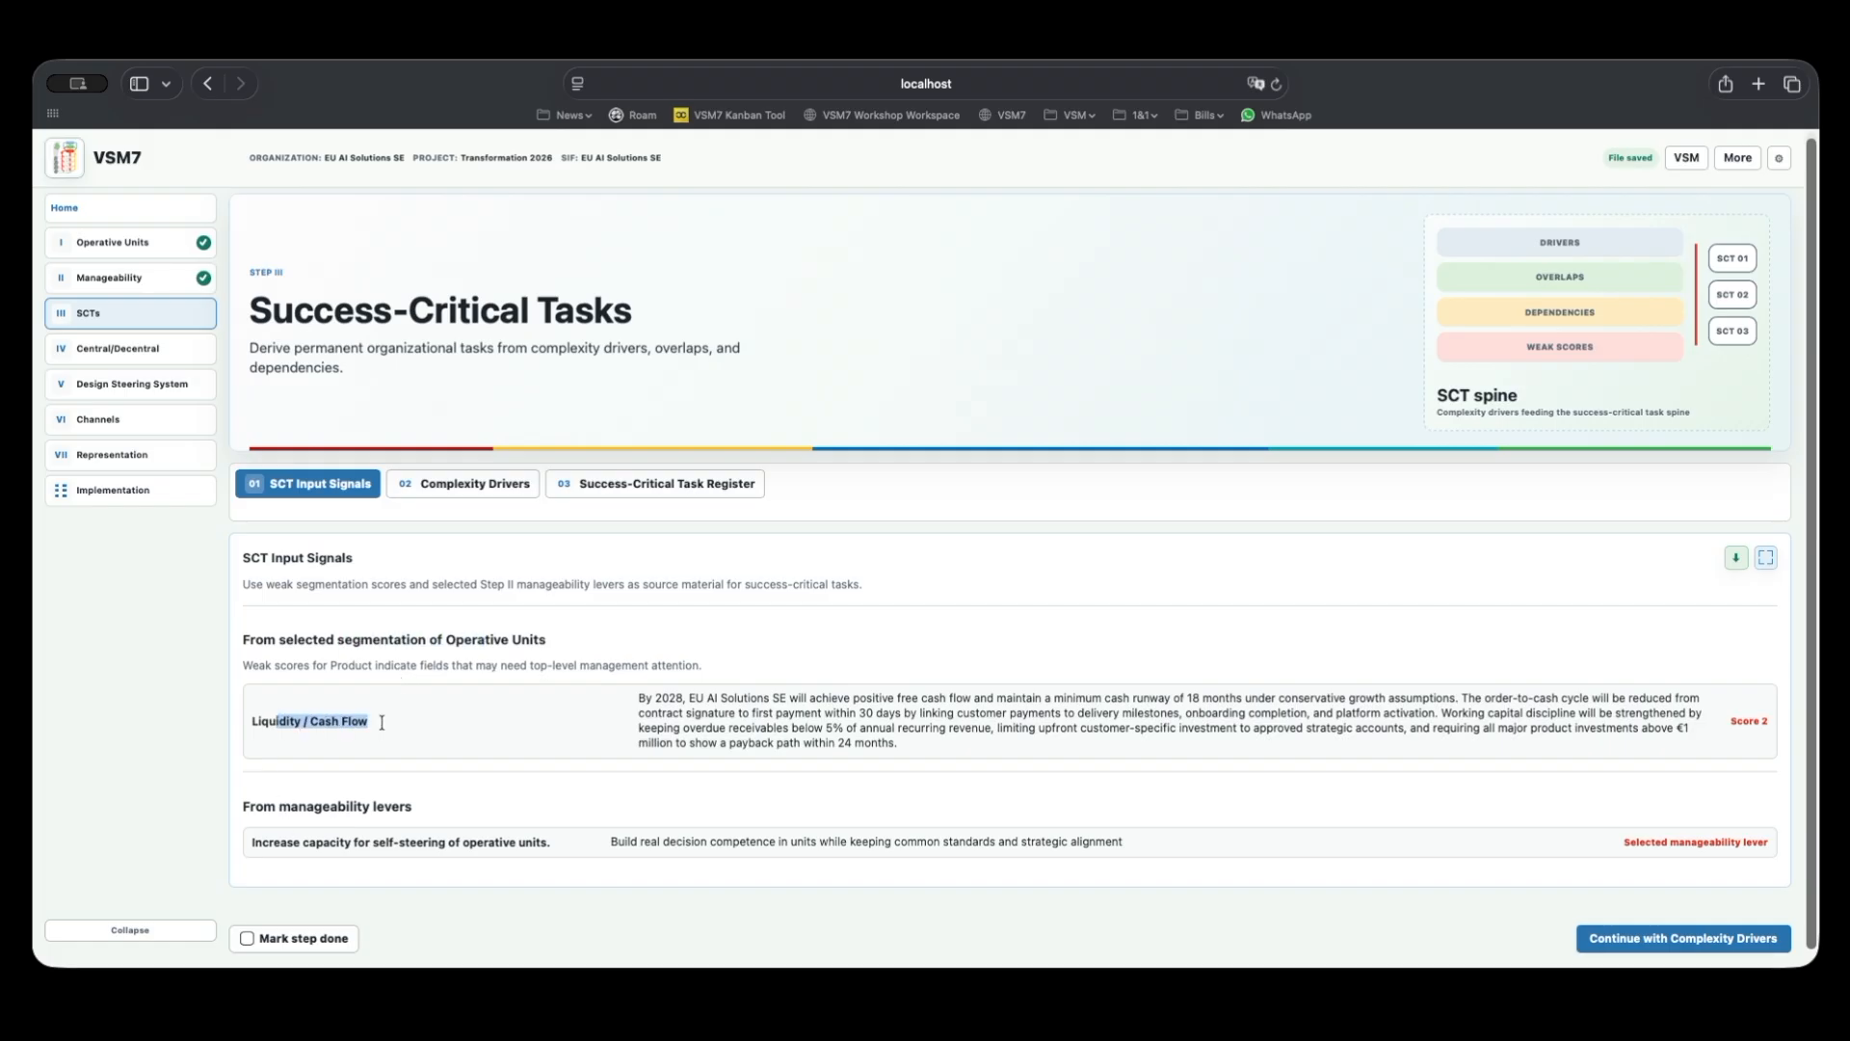
{"action": "left_click", "coordinate": [661, 735]}
Highlight the manageability levers heading and the selected self-steering lever with its description among the SCT Input Signals.
{"action": "left_click_drag", "start_coordinate": [293, 807], "coordinate": [410, 812]}
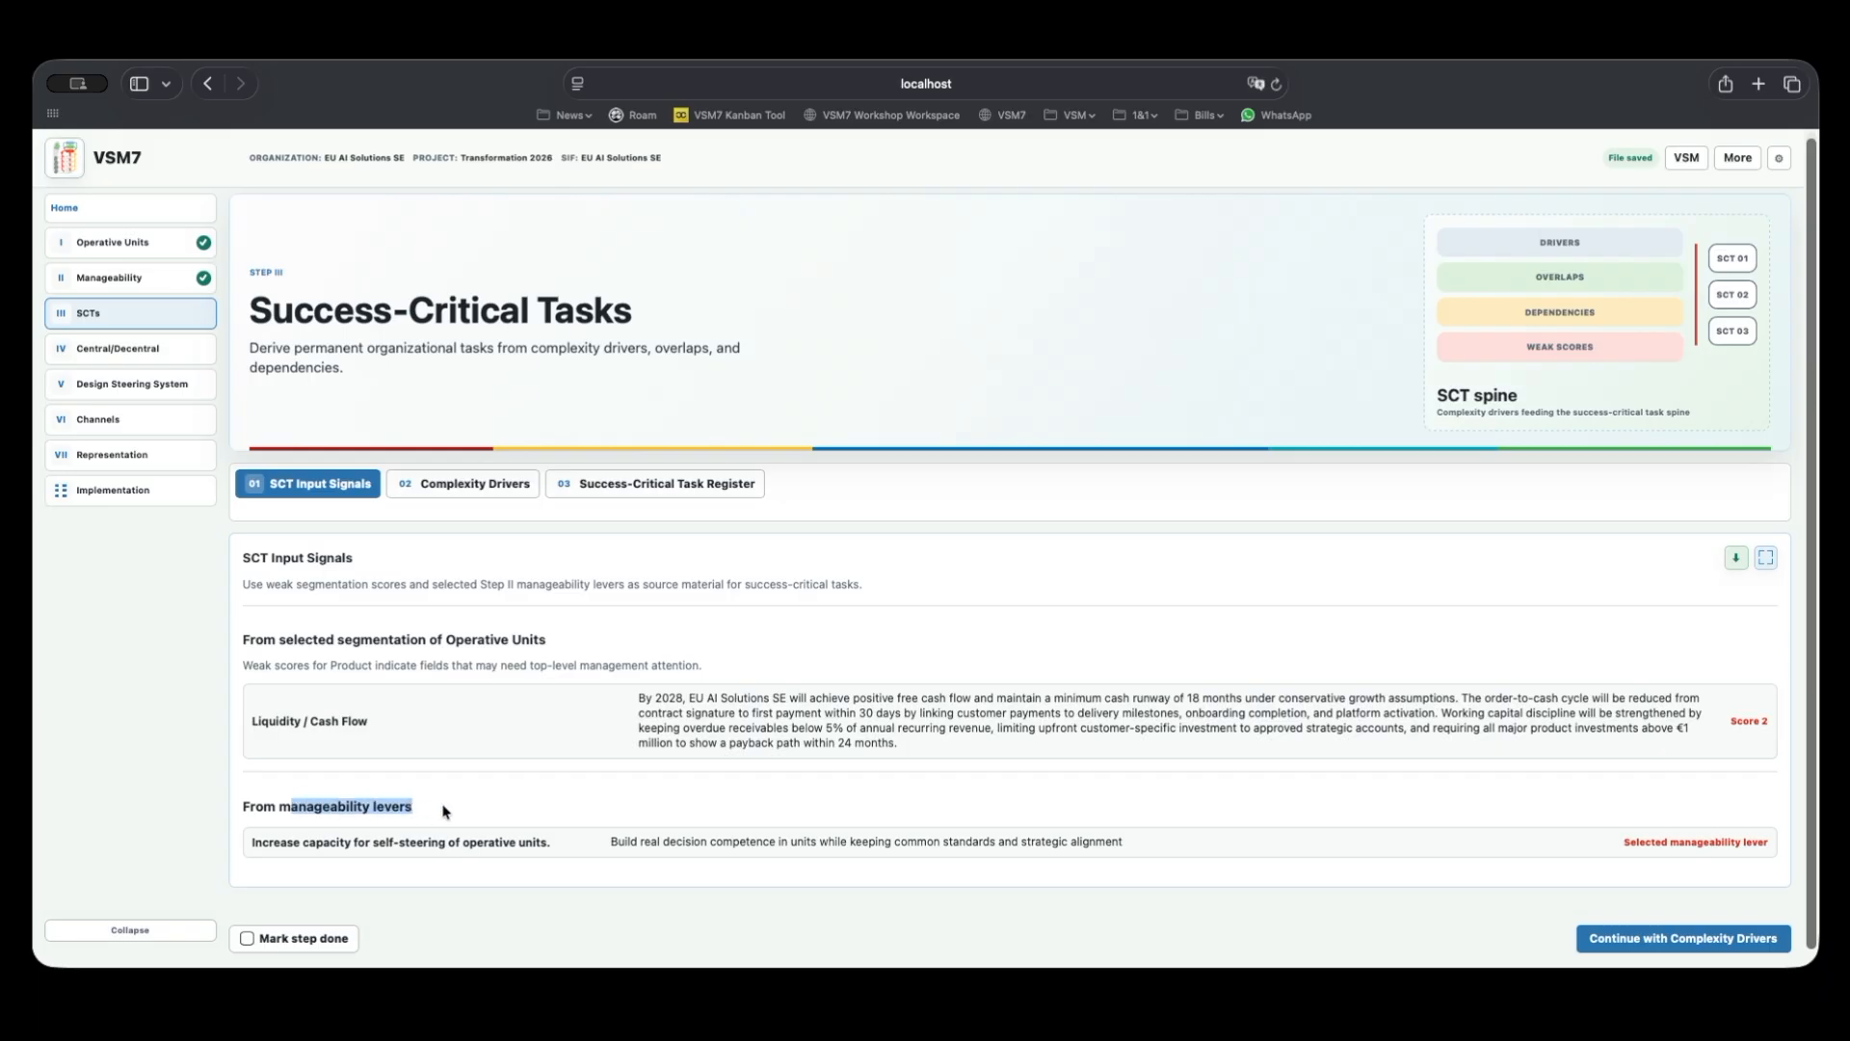
{"action": "left_click", "coordinate": [585, 807]}
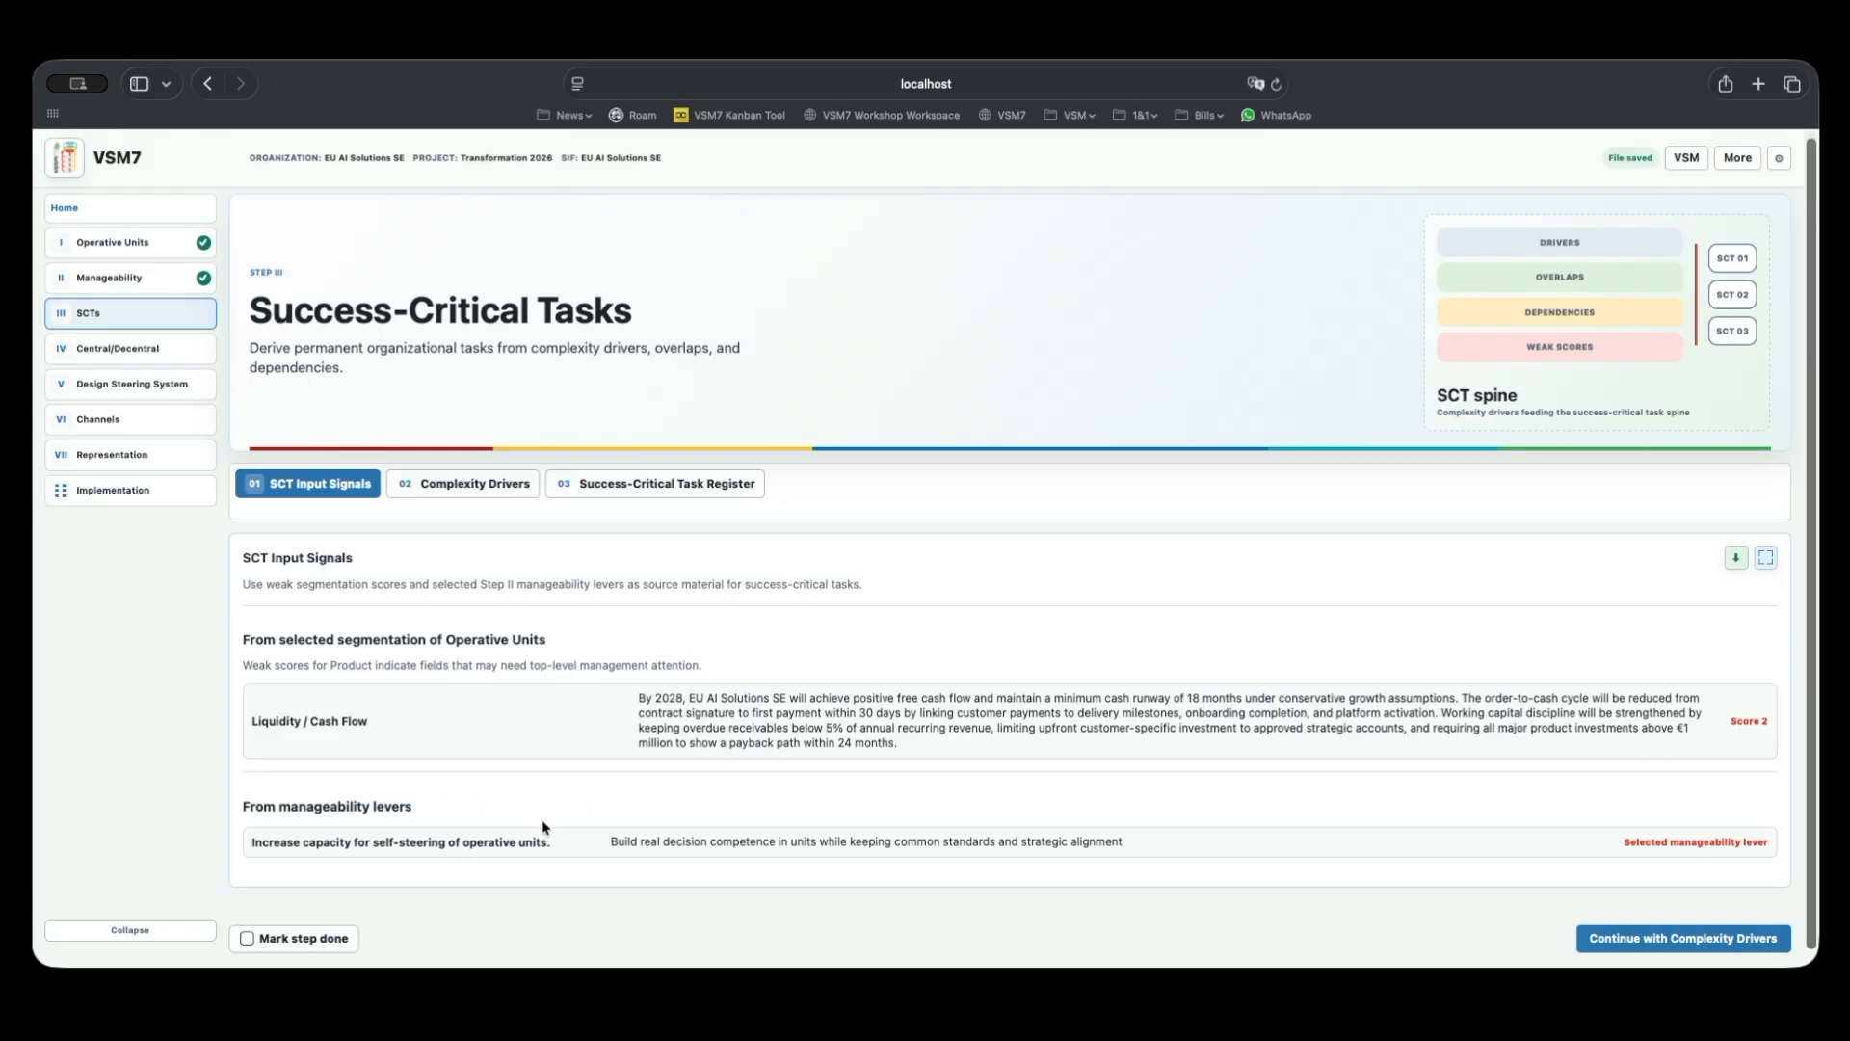
{"action": "left_click_drag", "start_coordinate": [260, 838], "coordinate": [1121, 840]}
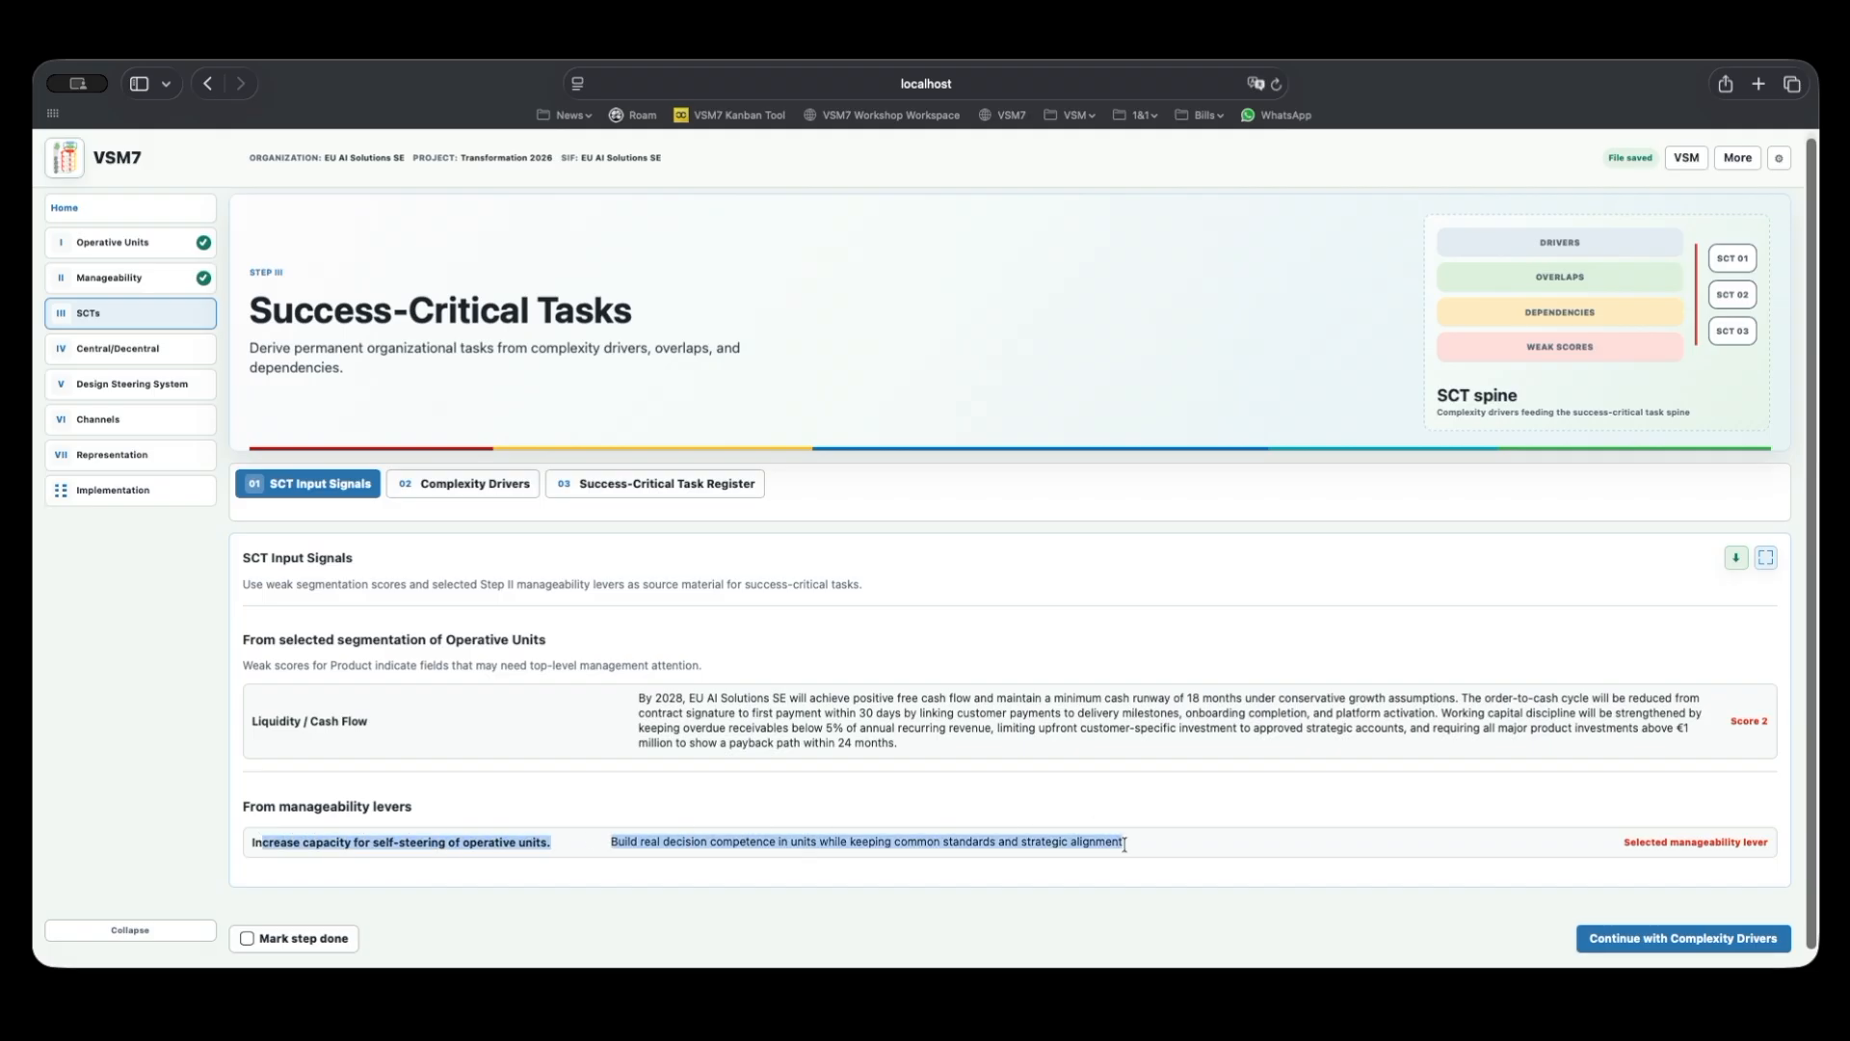
{"action": "left_click", "coordinate": [1166, 836]}
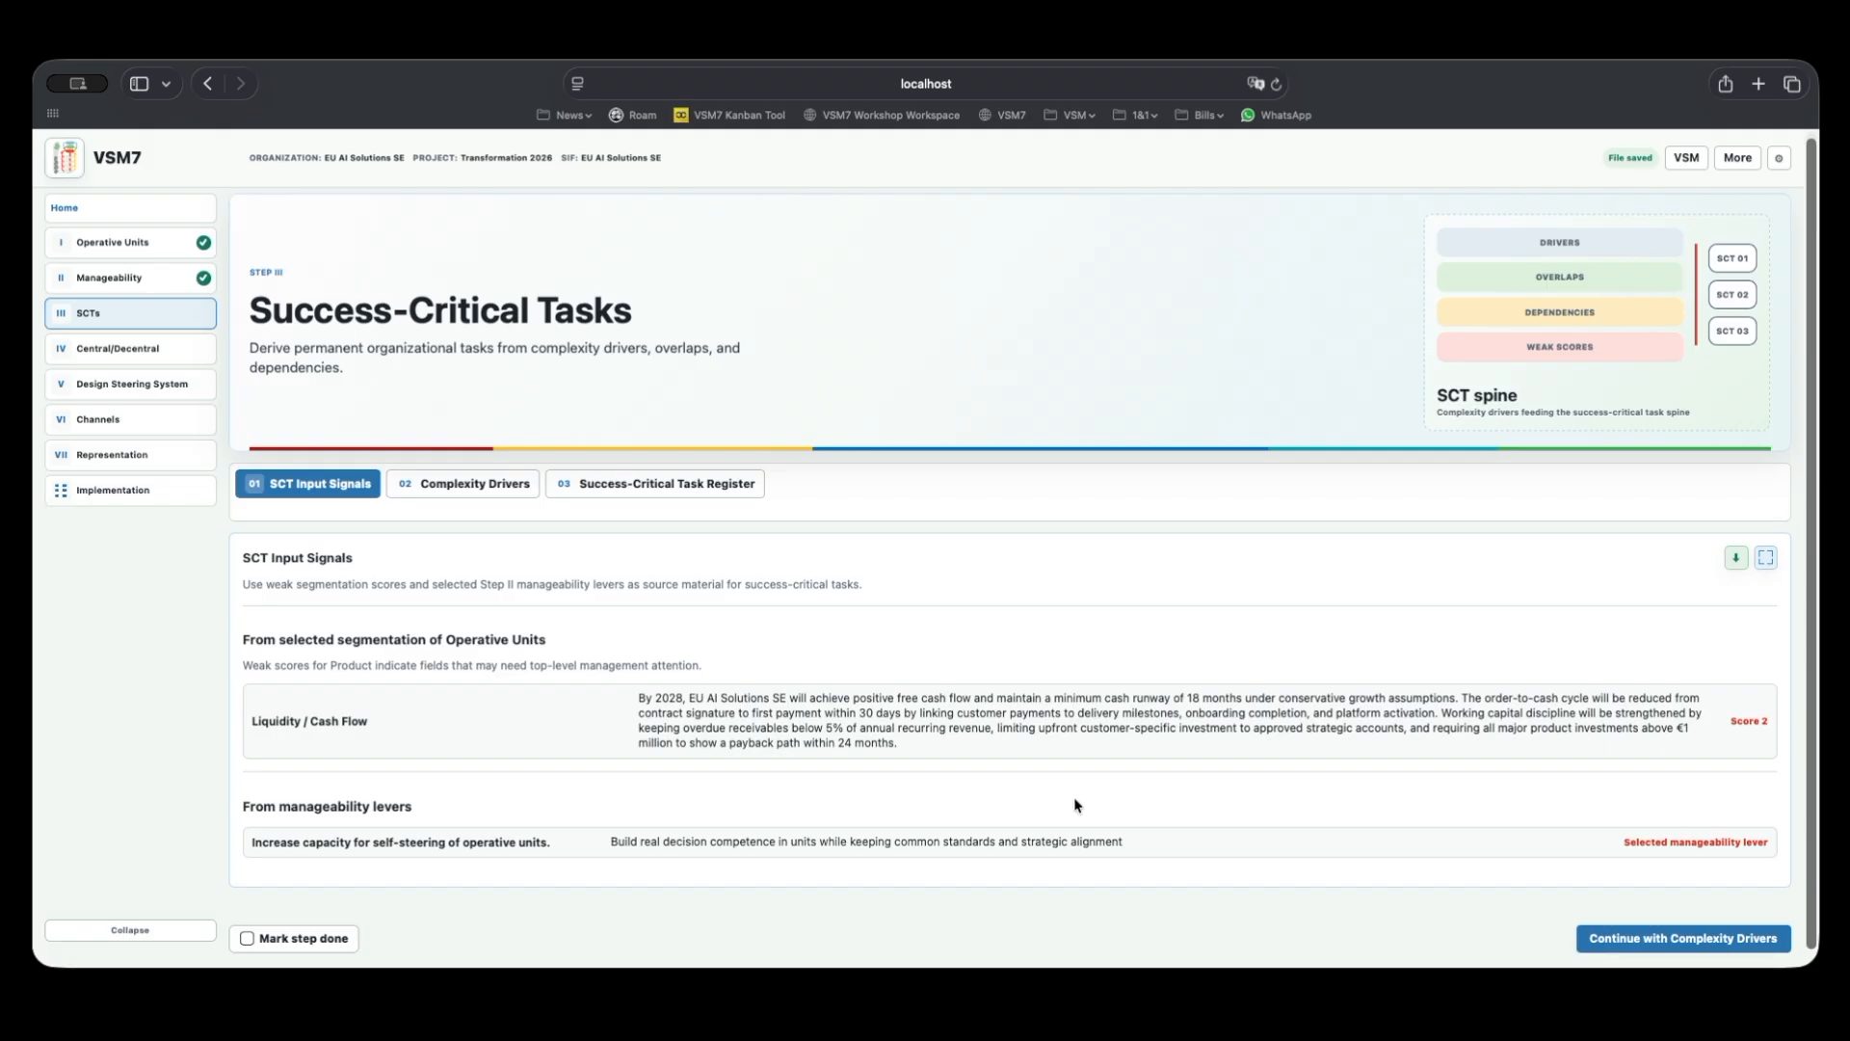
Open Complexity Drivers and examine its fields, highlighting the Environment - Operation and Operation - Management labels.
{"action": "left_click", "coordinate": [448, 485]}
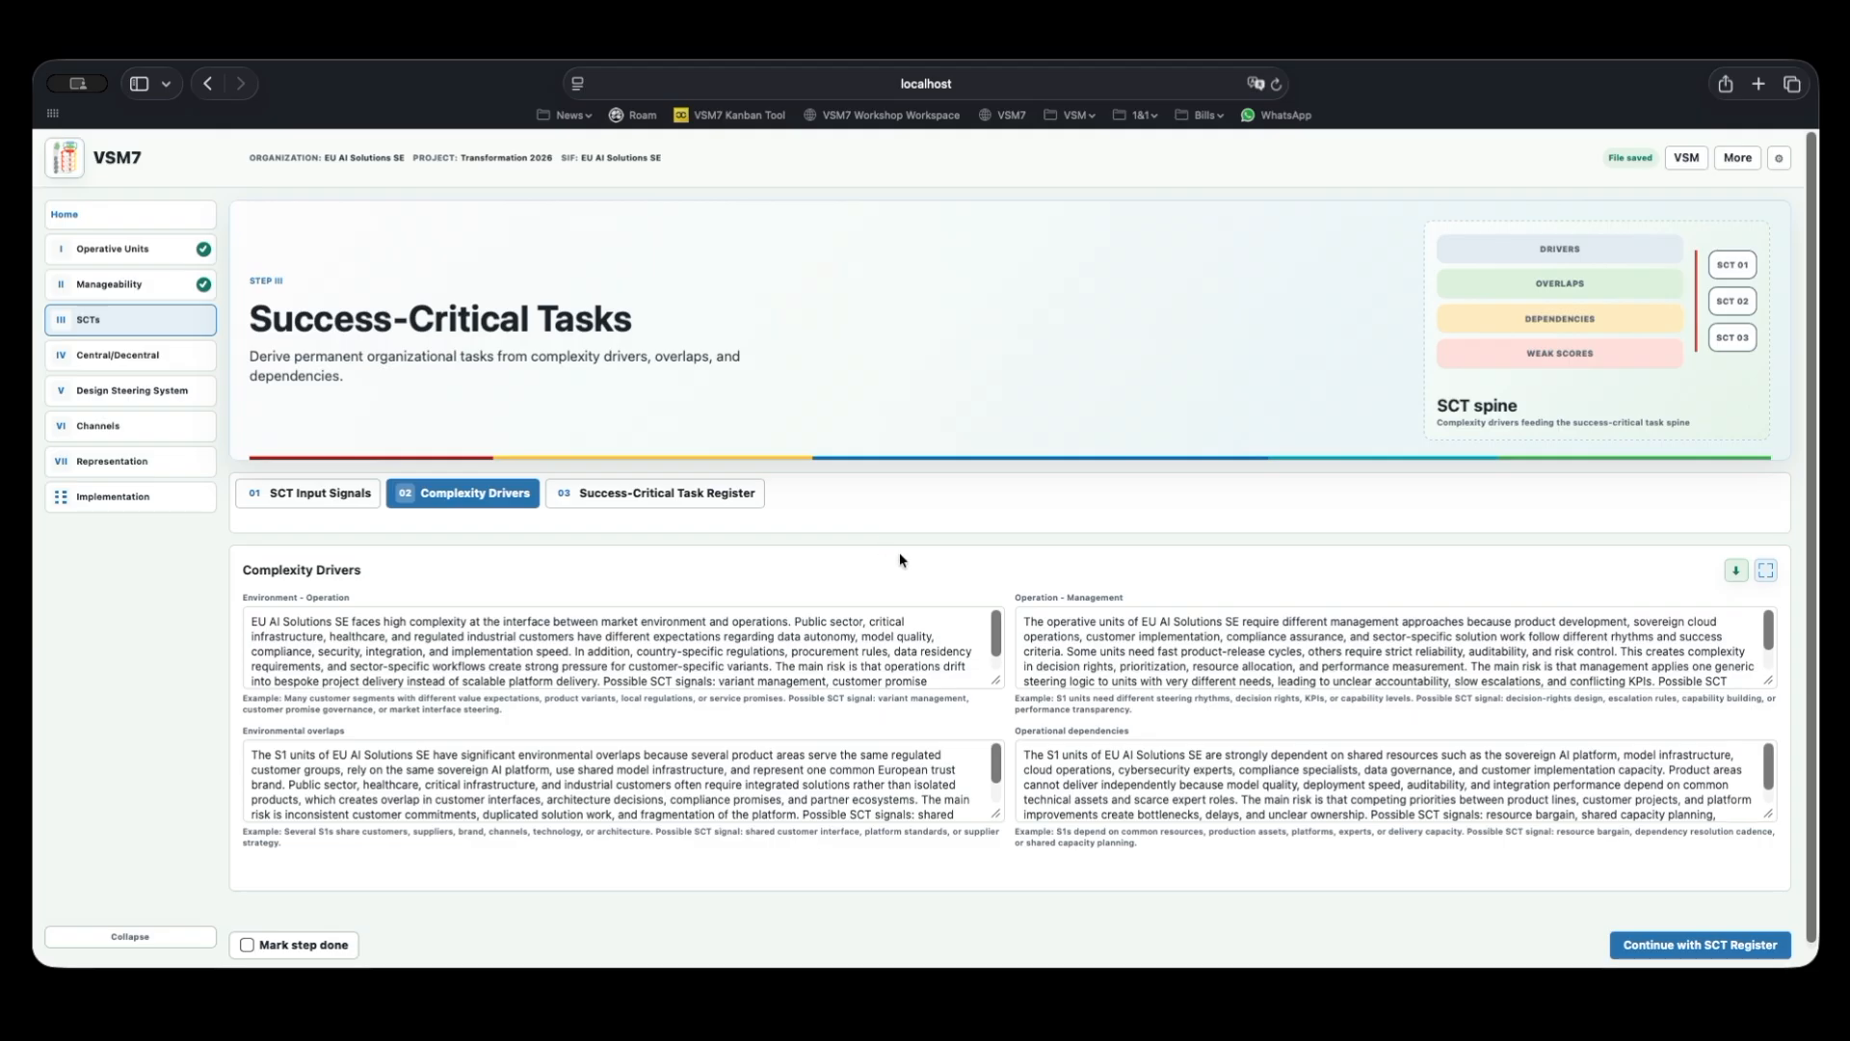
{"action": "scroll", "coordinate": [903, 555], "scroll_direction": "down", "scroll_amount": 1}
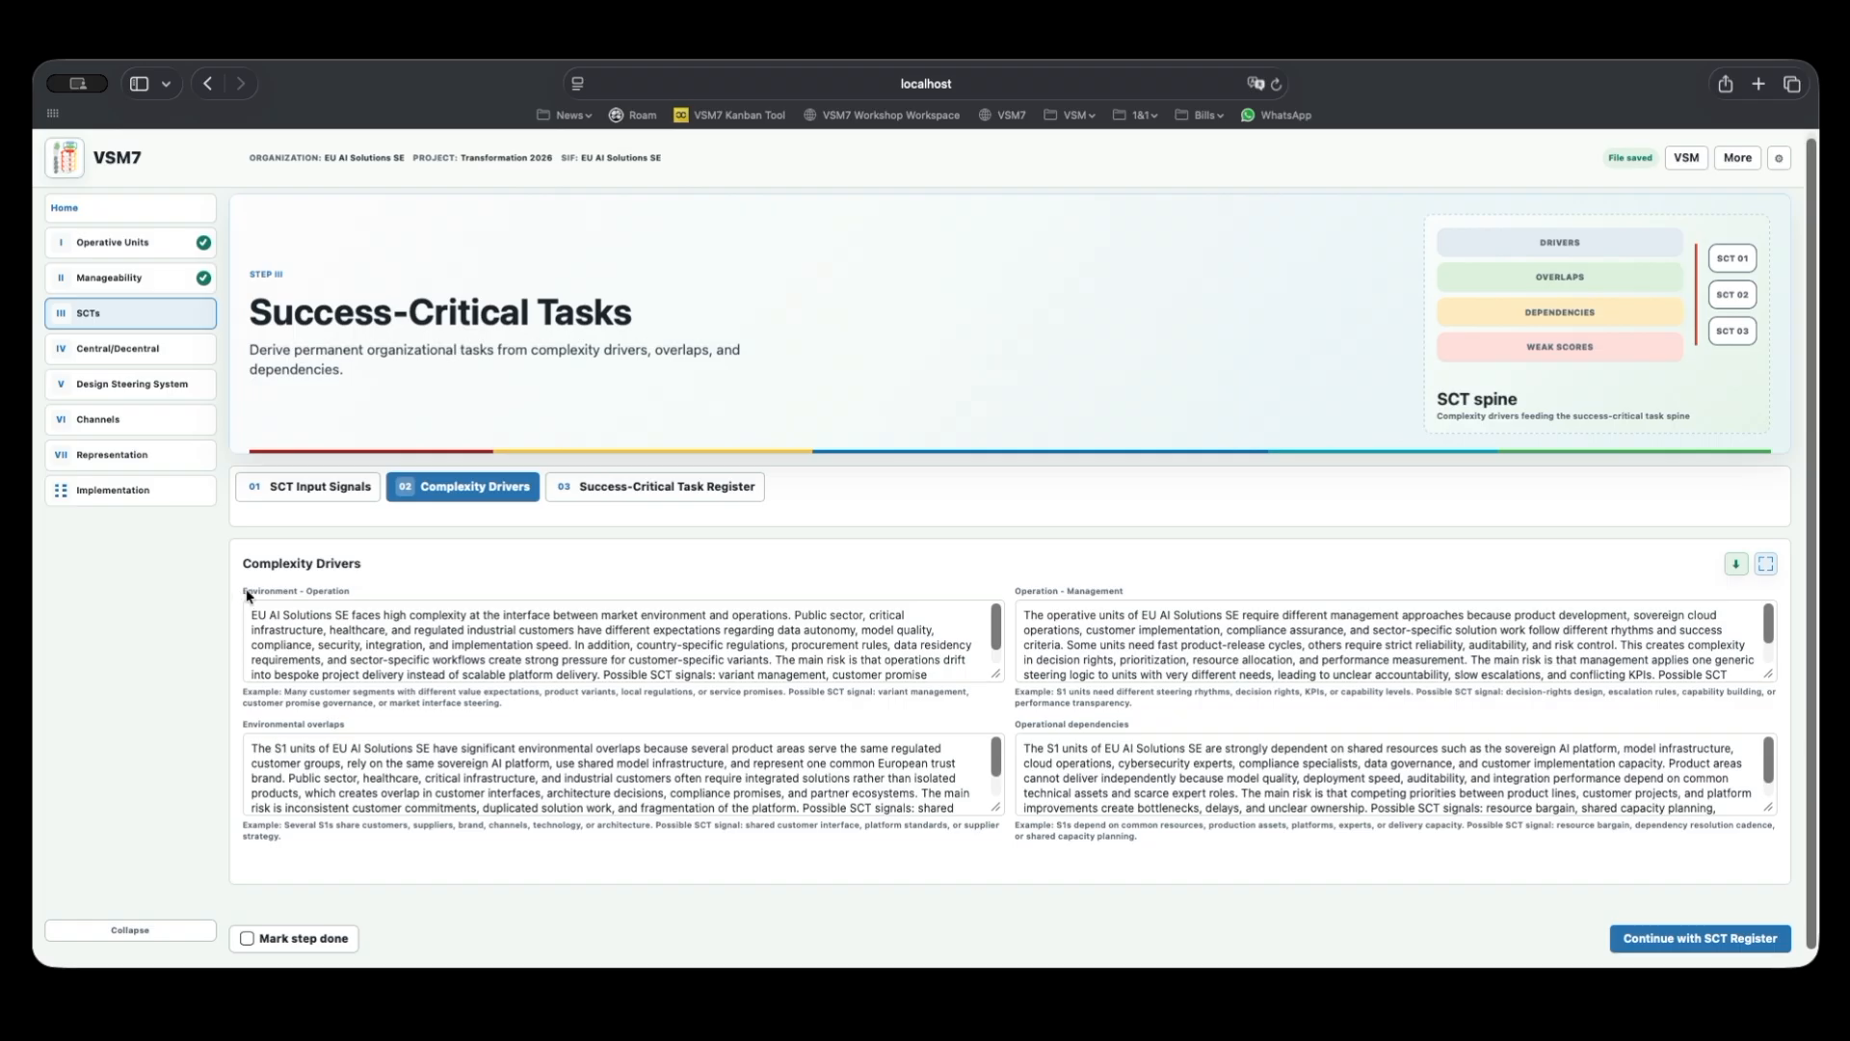
{"action": "left_click_drag", "start_coordinate": [241, 588], "coordinate": [328, 600]}
{"action": "left_click", "coordinate": [351, 589]}
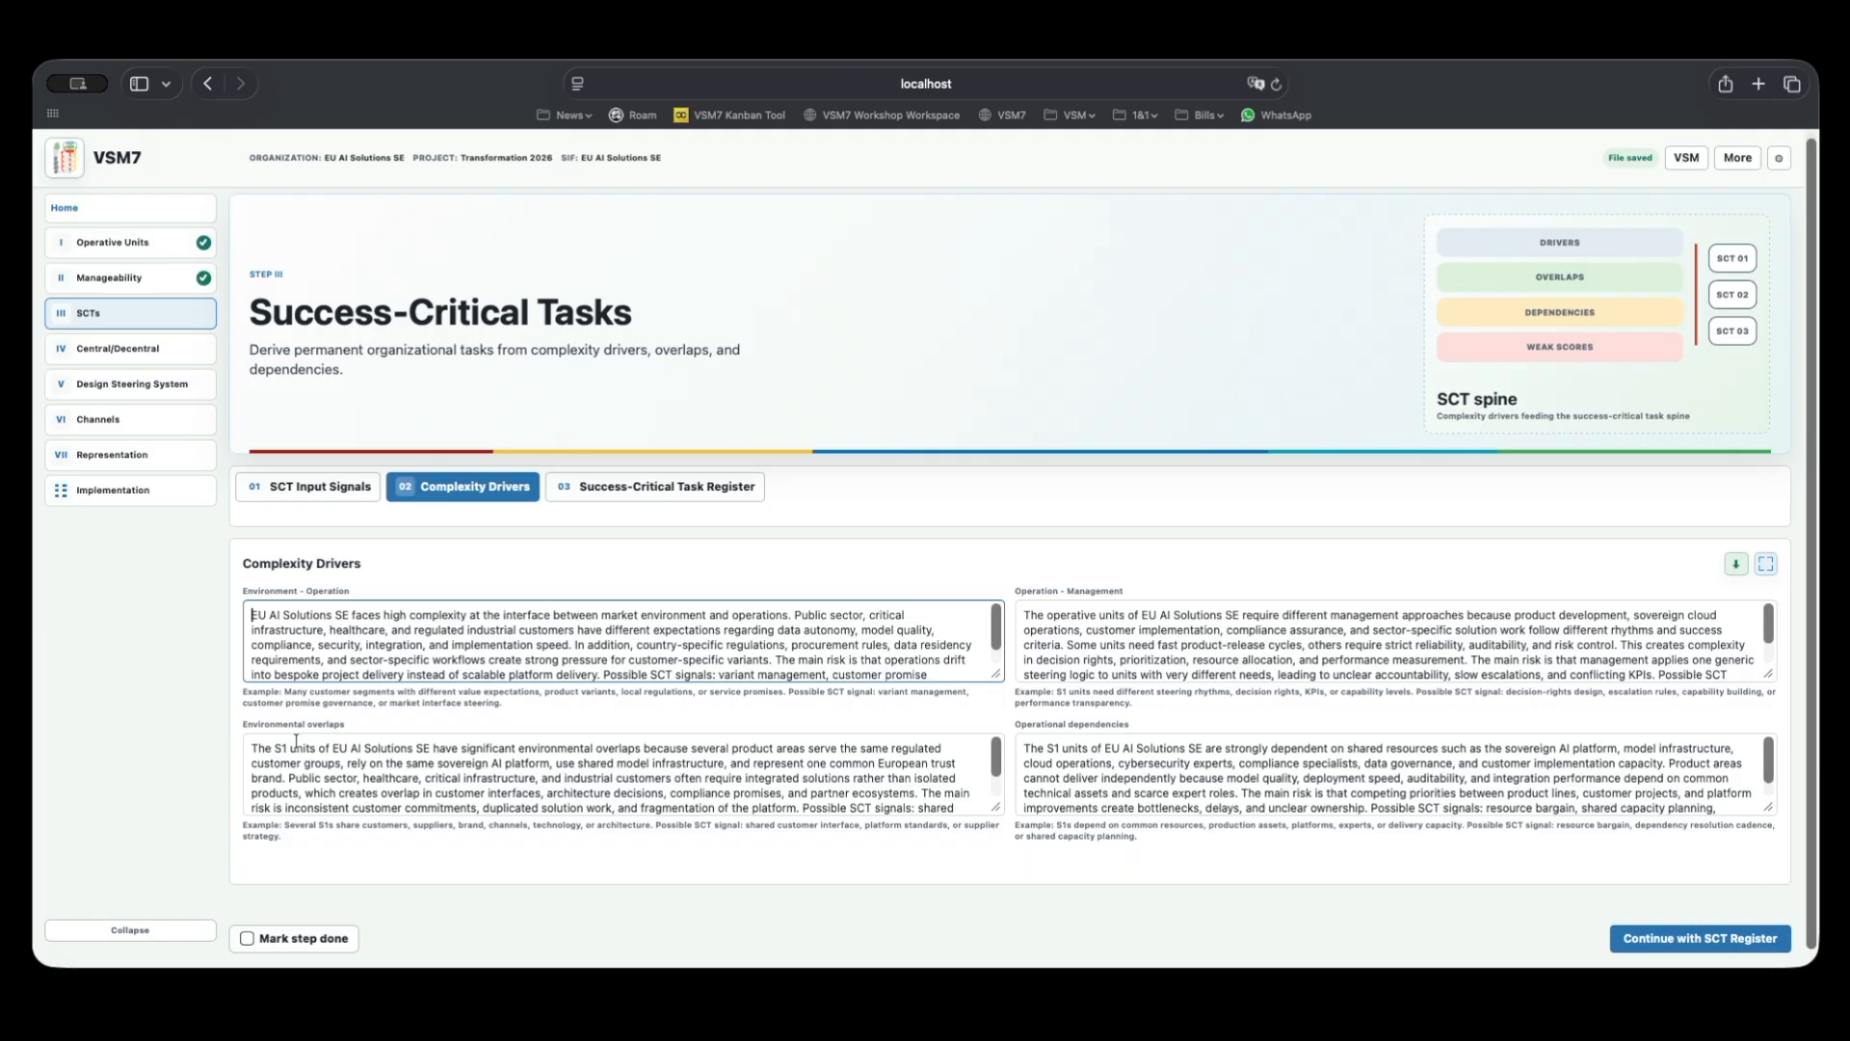
{"action": "left_click", "coordinate": [1022, 597]}
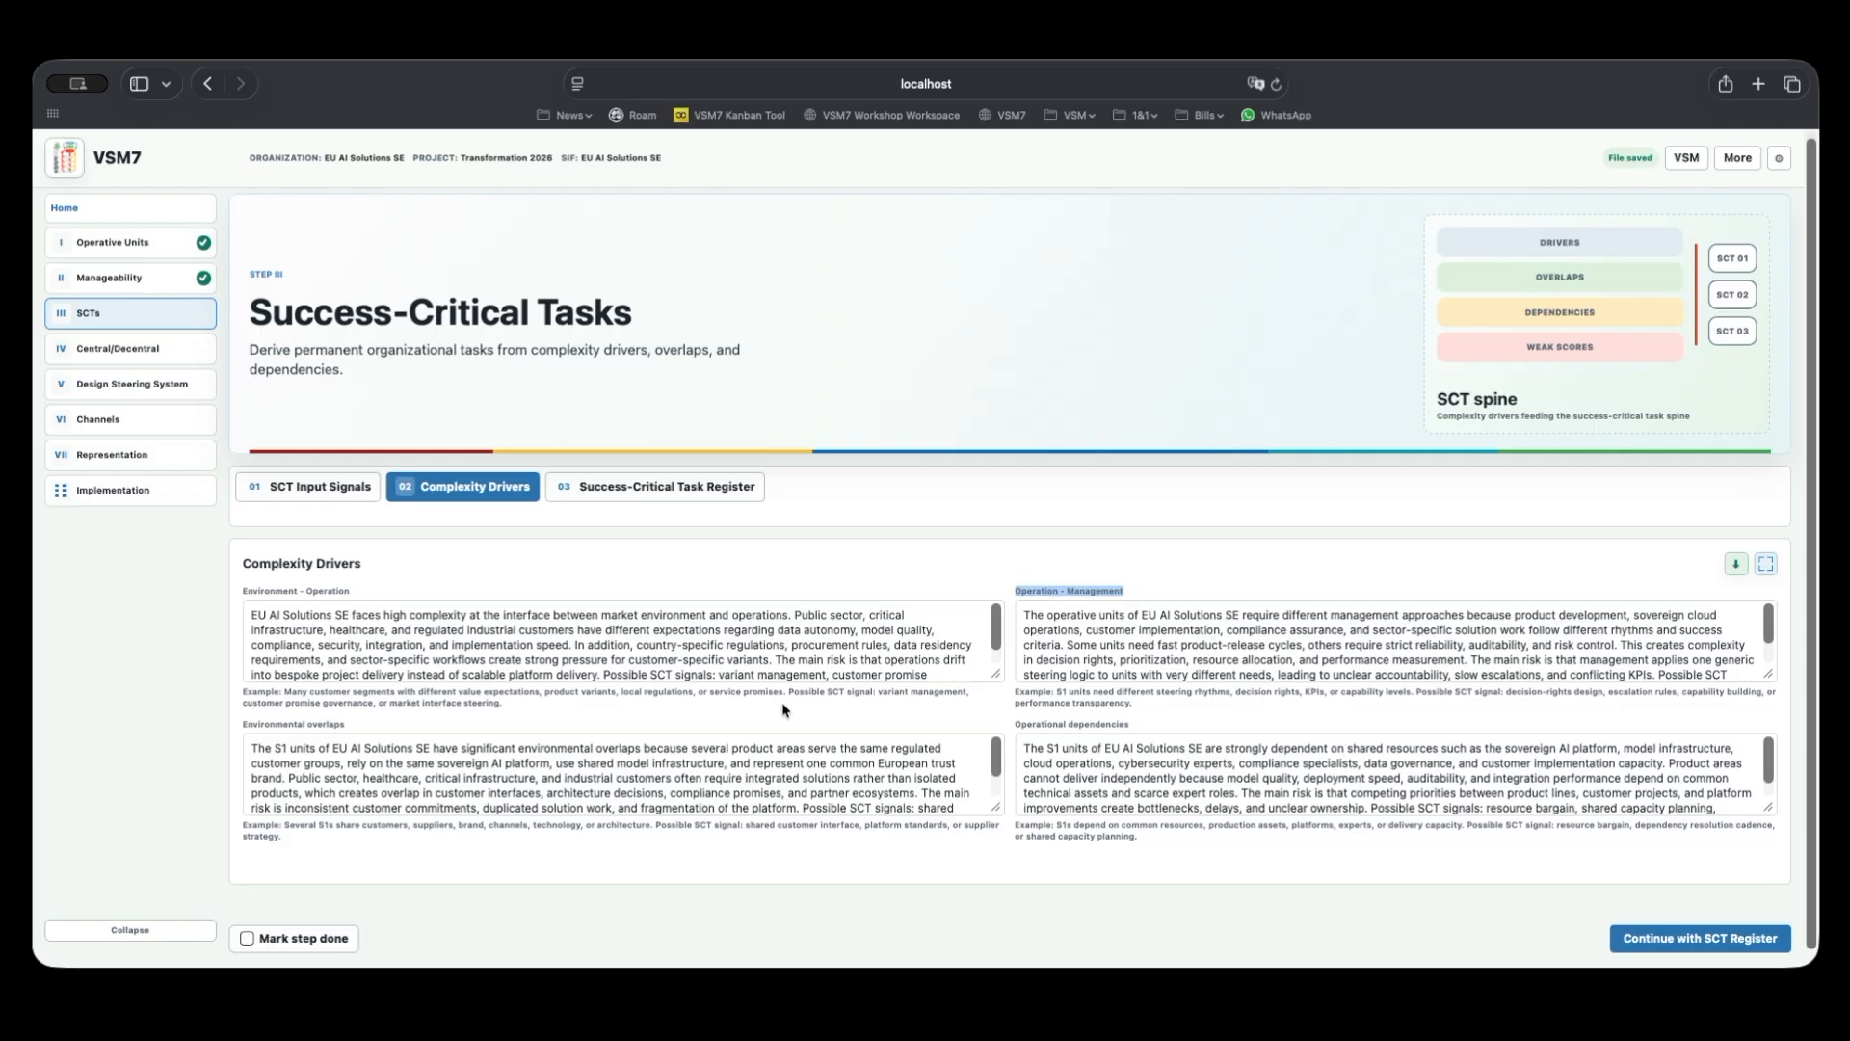
Open the Success-Critical Task Register and look through its tasks, priorities, descriptions and sources.
{"action": "left_click", "coordinate": [632, 486]}
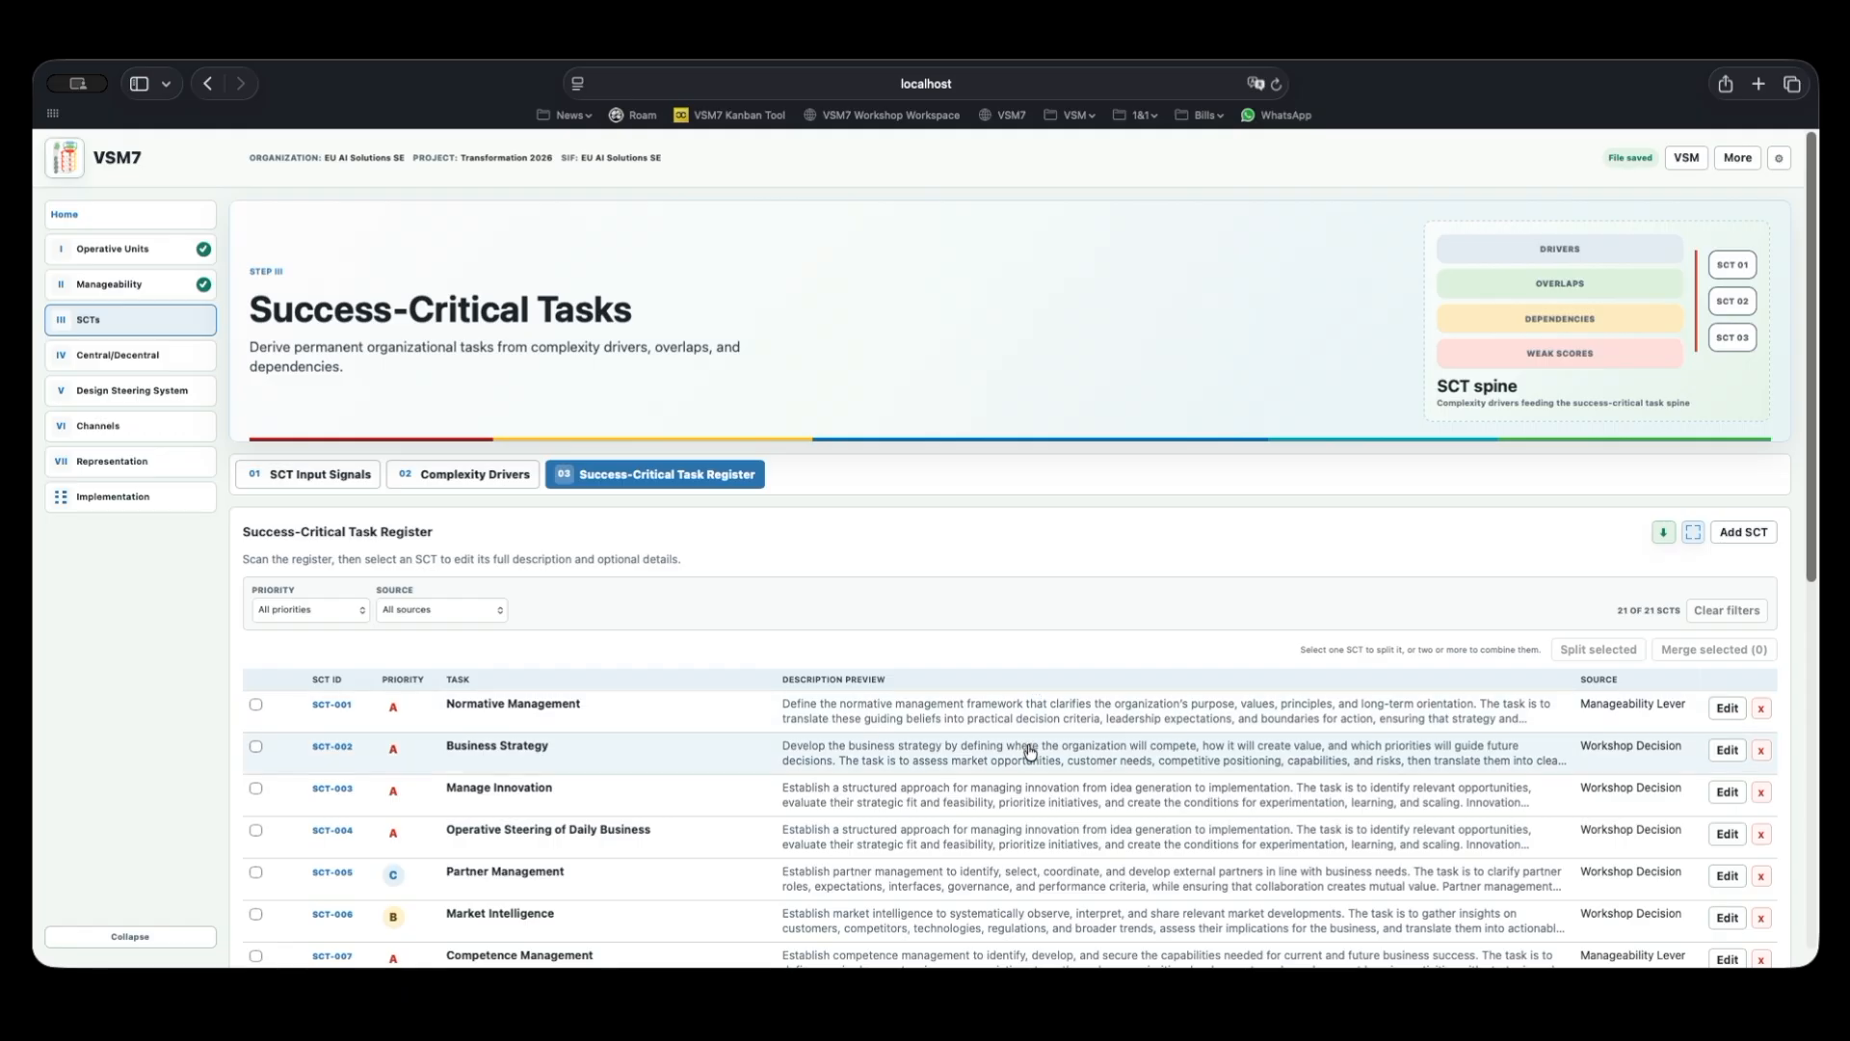
{"action": "scroll", "coordinate": [1030, 751], "scroll_direction": "down", "scroll_amount": 2}
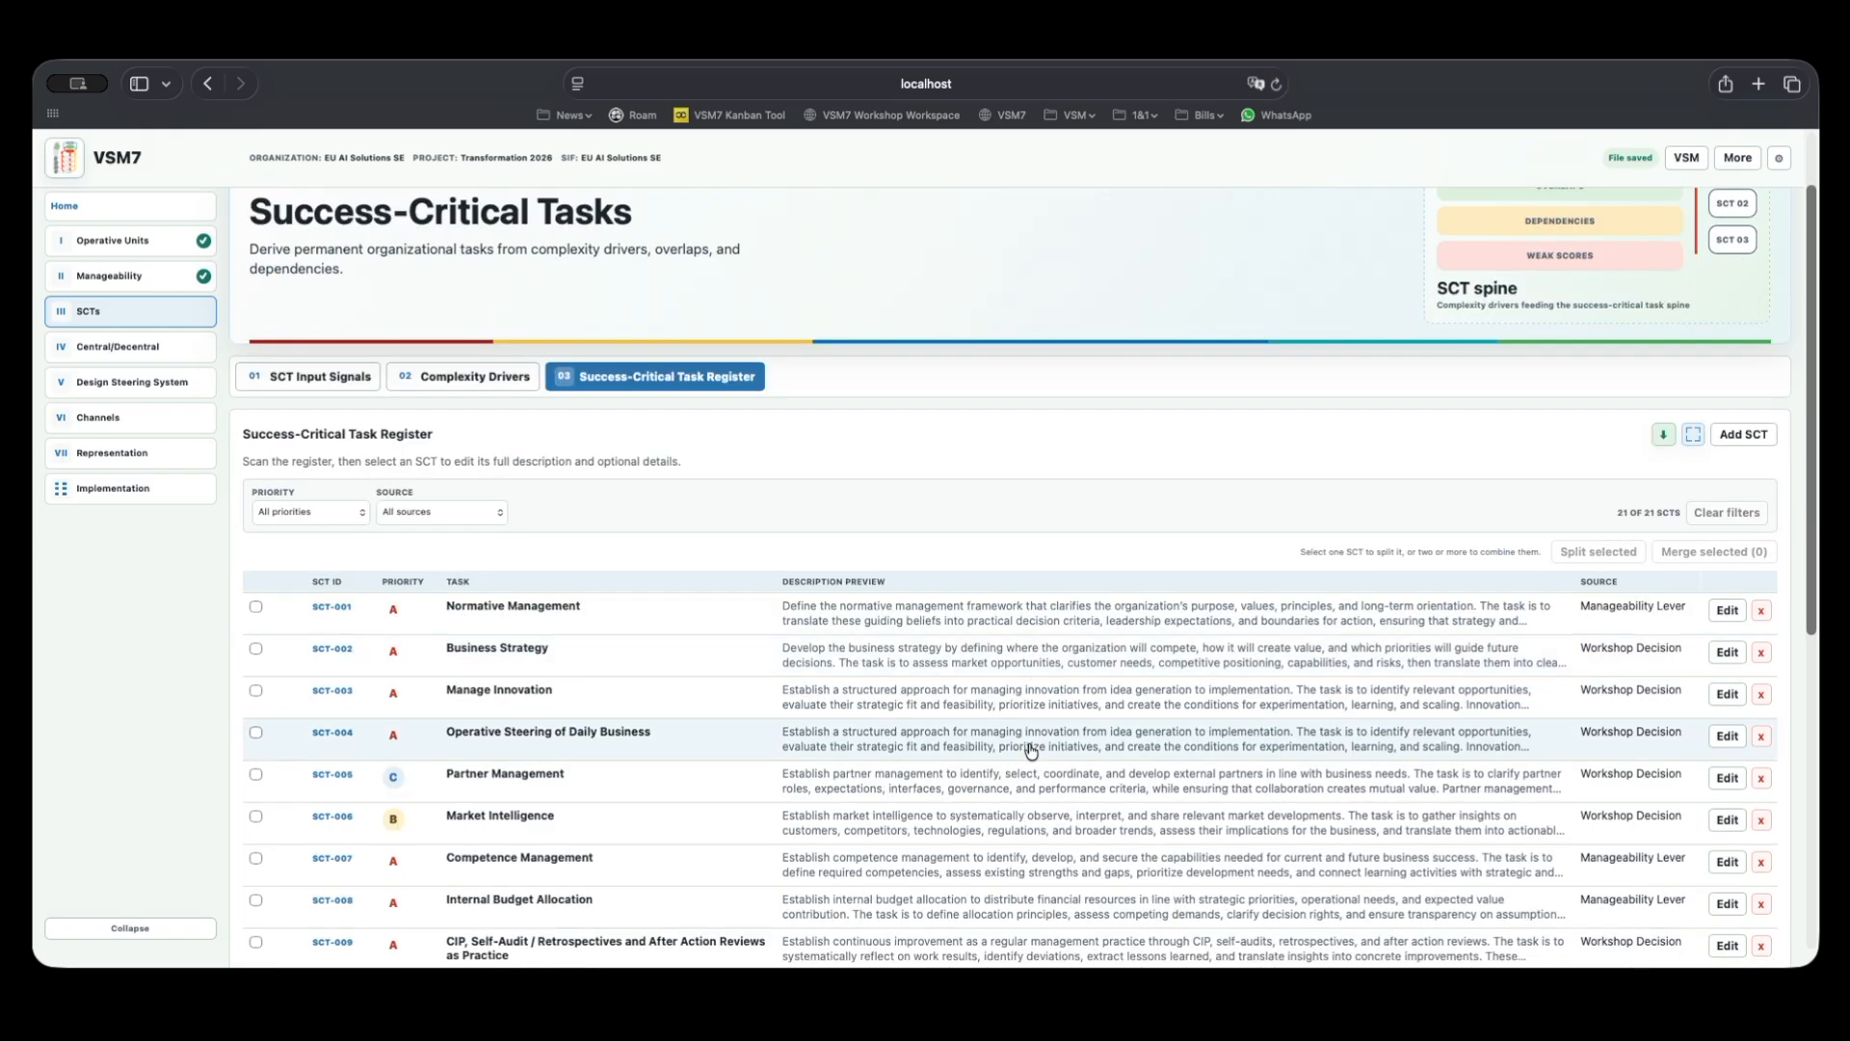
{"action": "scroll", "coordinate": [1030, 750], "scroll_direction": "down", "scroll_amount": 5}
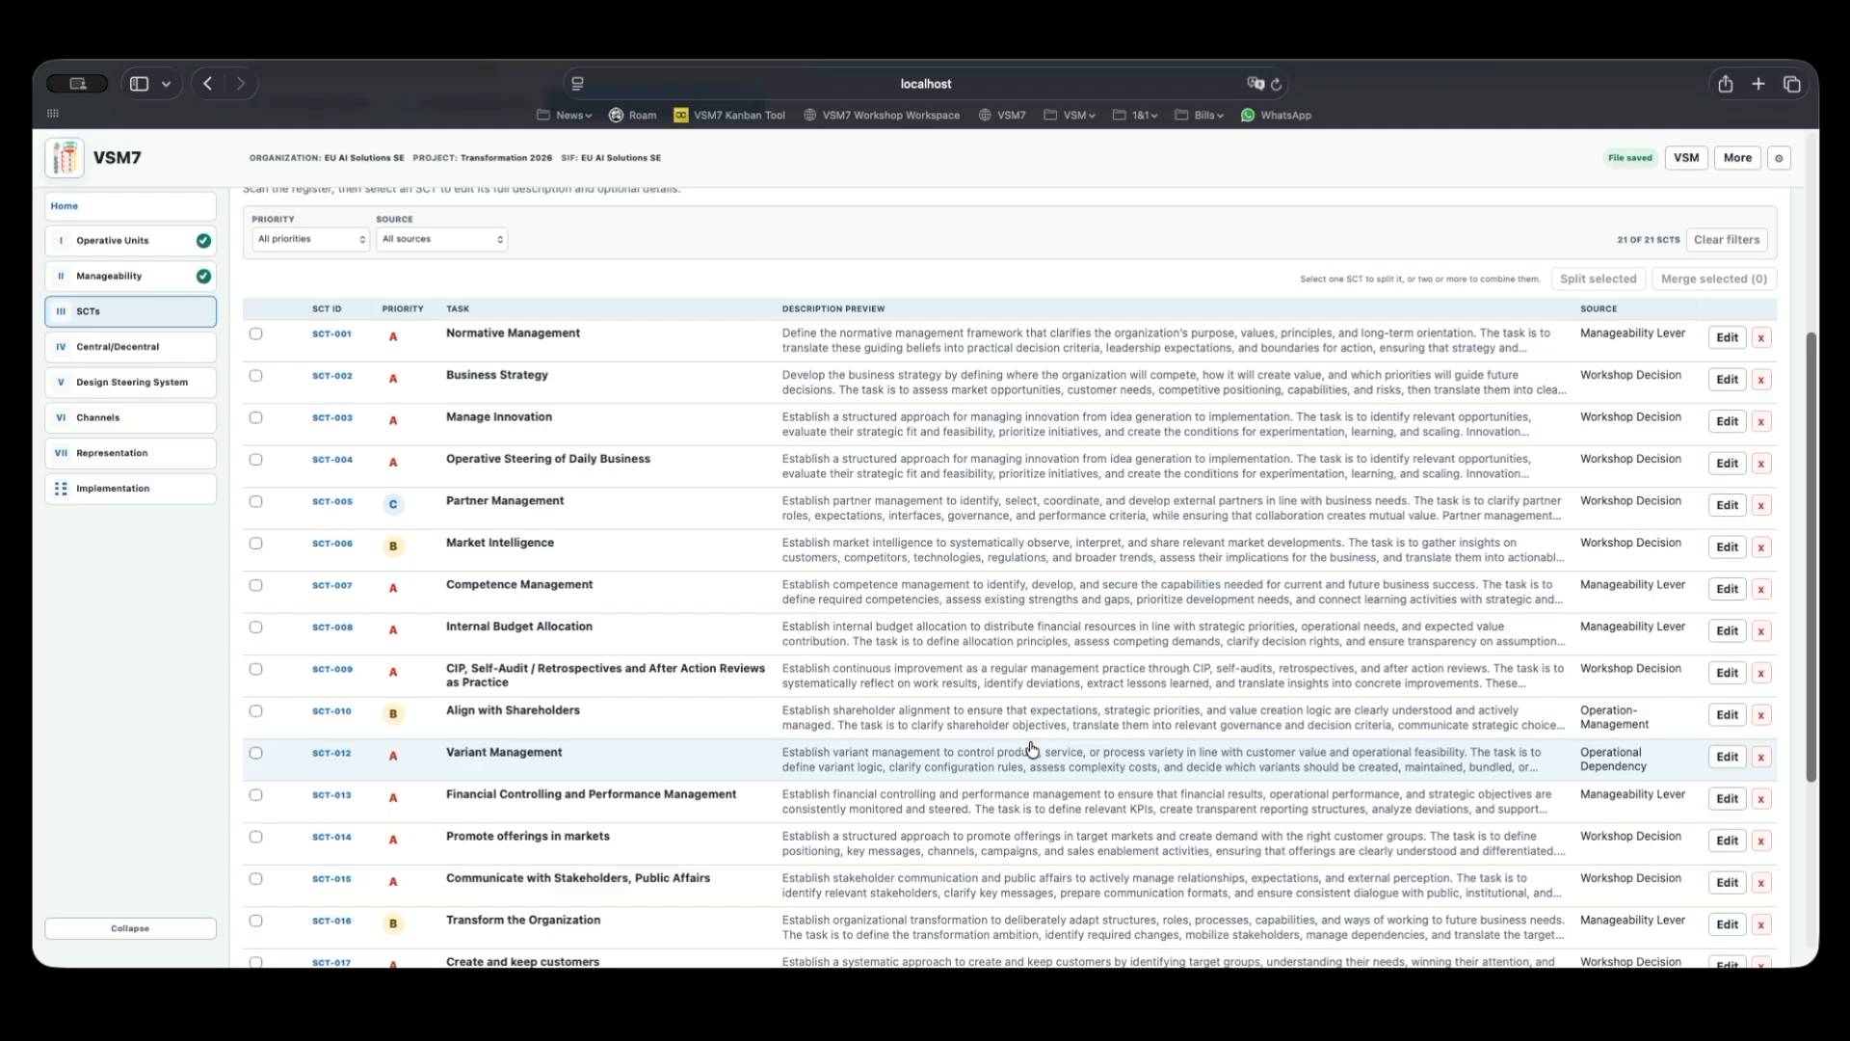
{"action": "scroll", "coordinate": [1031, 749], "scroll_direction": "down", "scroll_amount": 5}
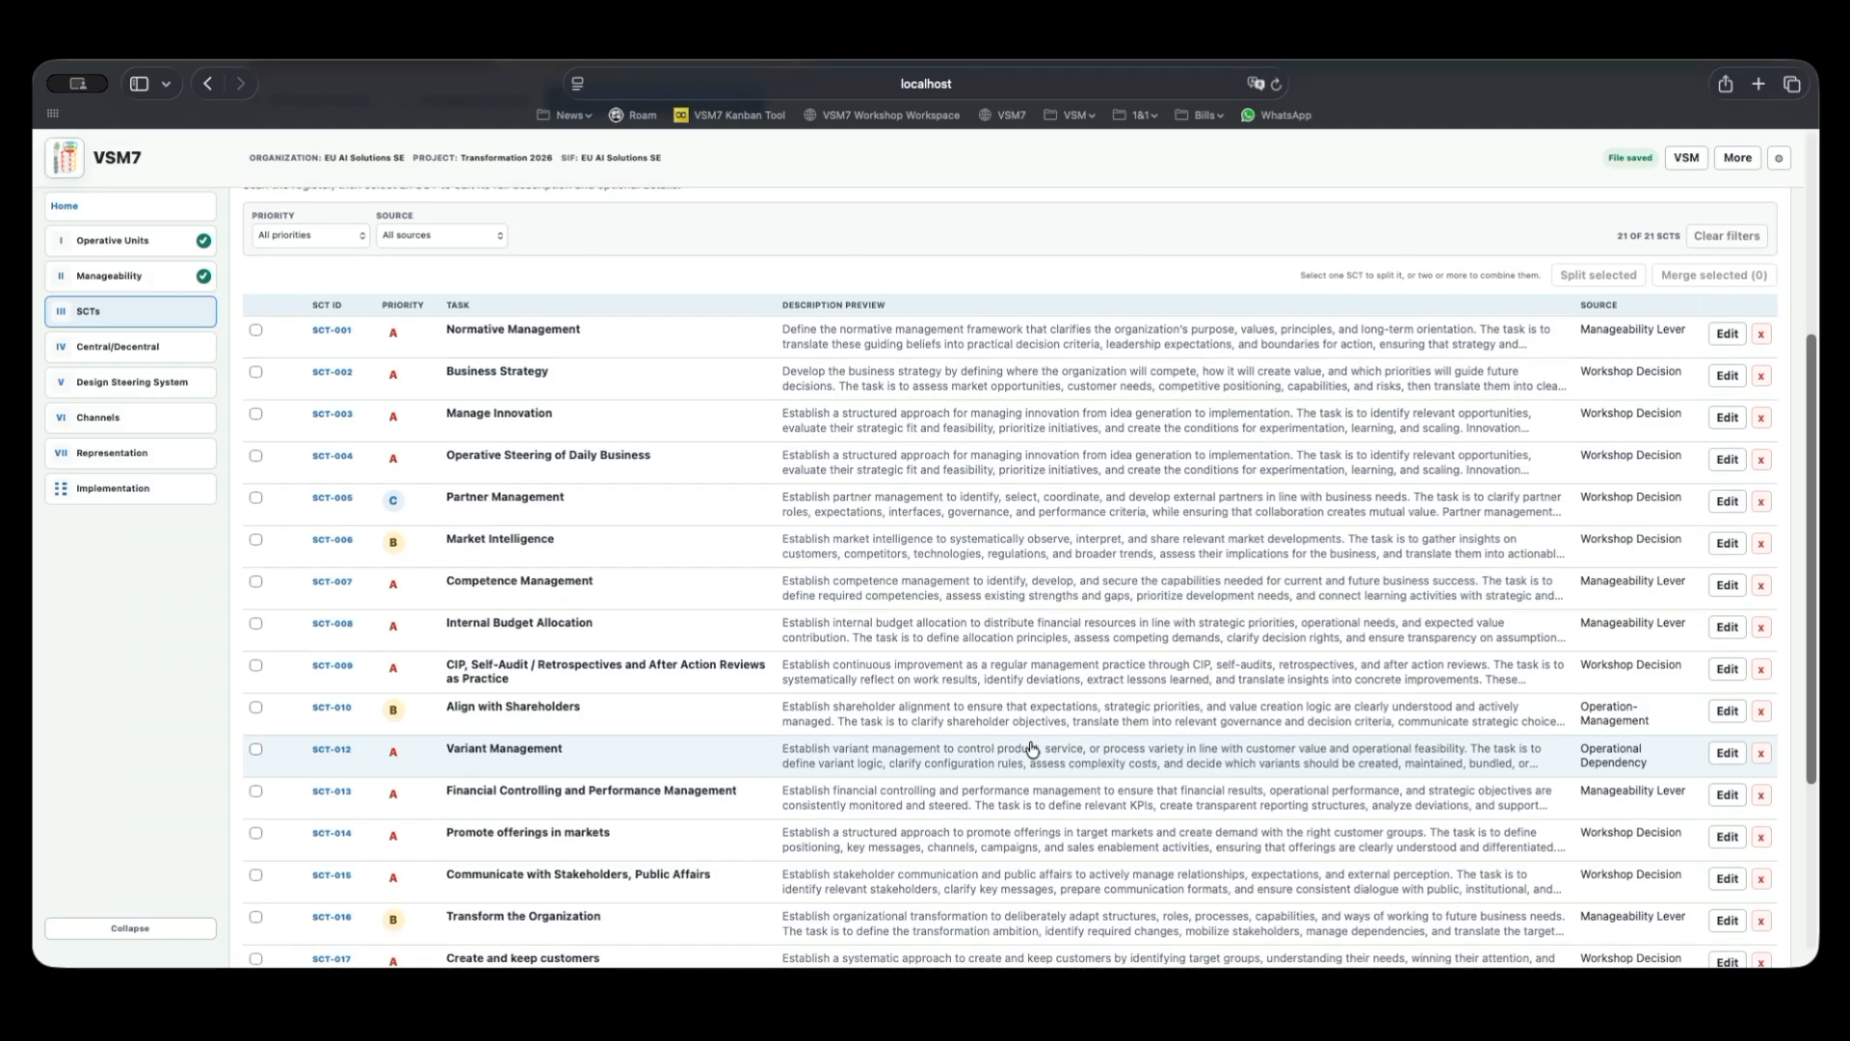
{"action": "scroll", "coordinate": [1031, 748], "scroll_direction": "up", "scroll_amount": 2}
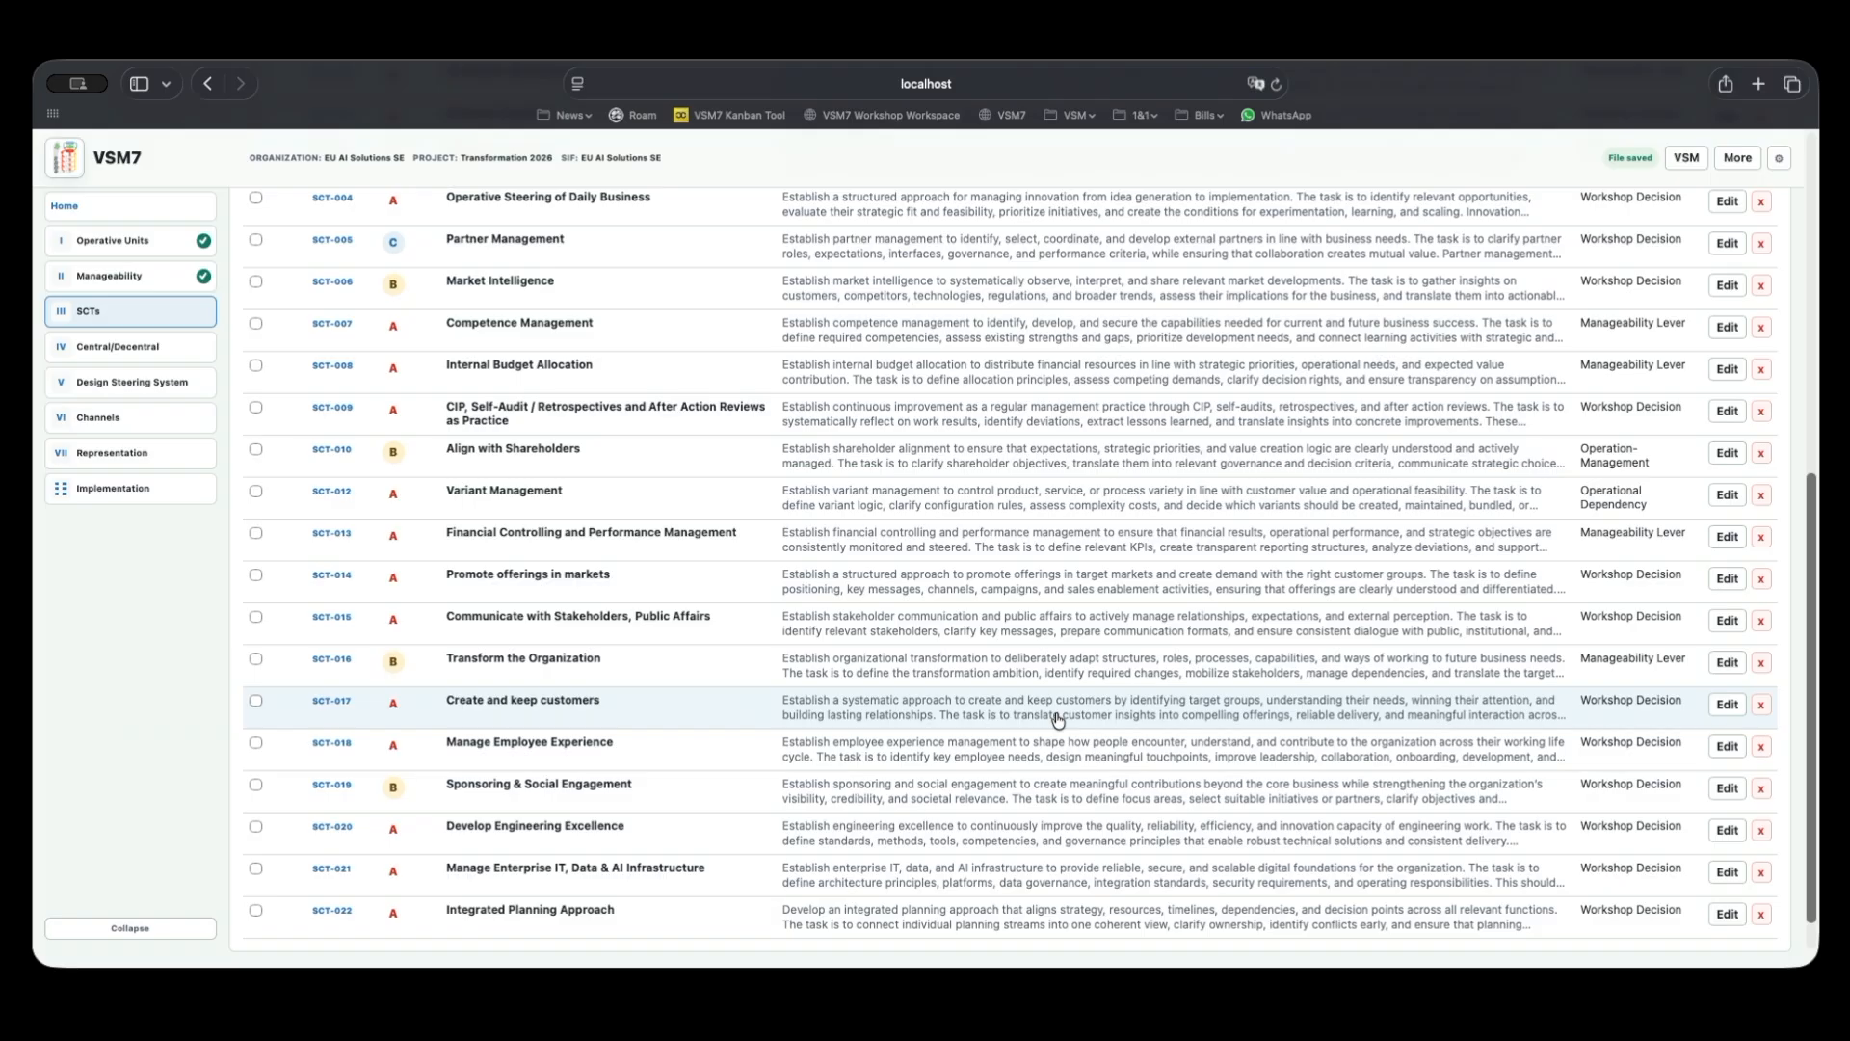
Open the details of the Normative Management task in the register and view its priority options.
{"action": "scroll", "coordinate": [1056, 720], "scroll_direction": "up", "scroll_amount": 3}
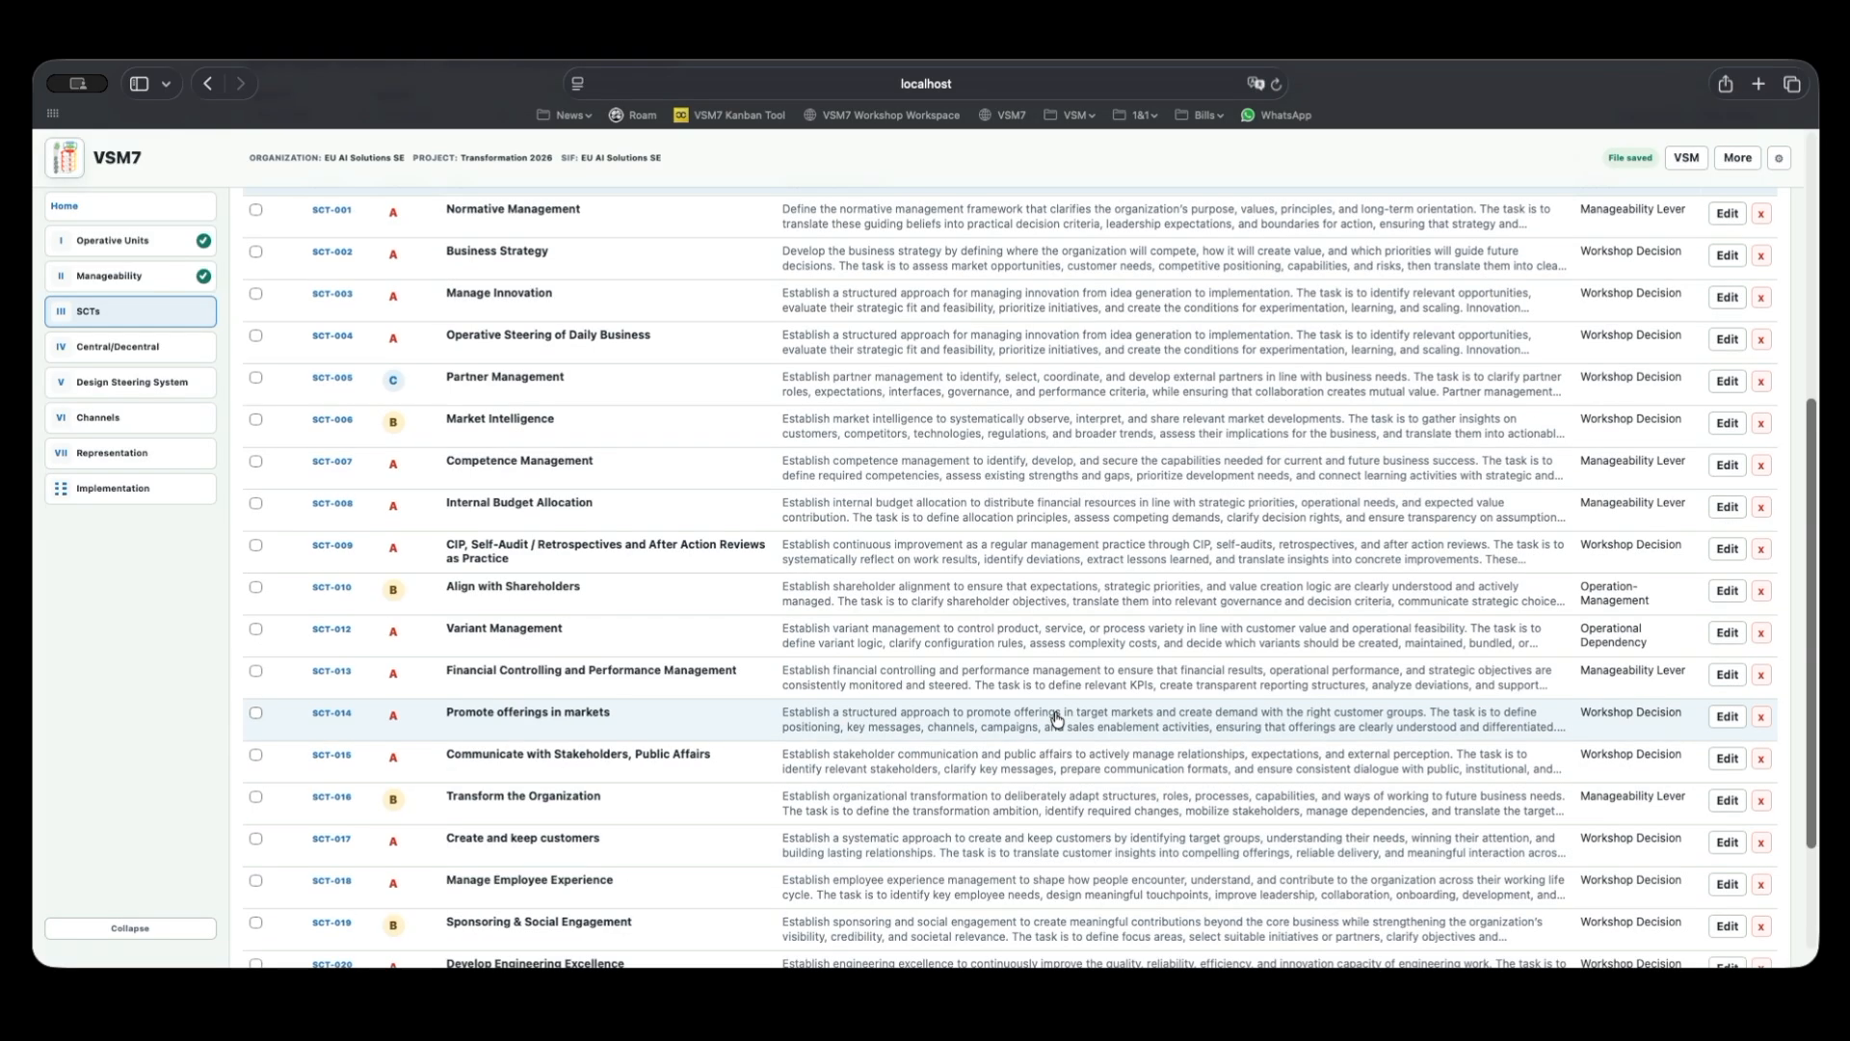
{"action": "scroll", "coordinate": [1057, 719], "scroll_direction": "up", "scroll_amount": 3}
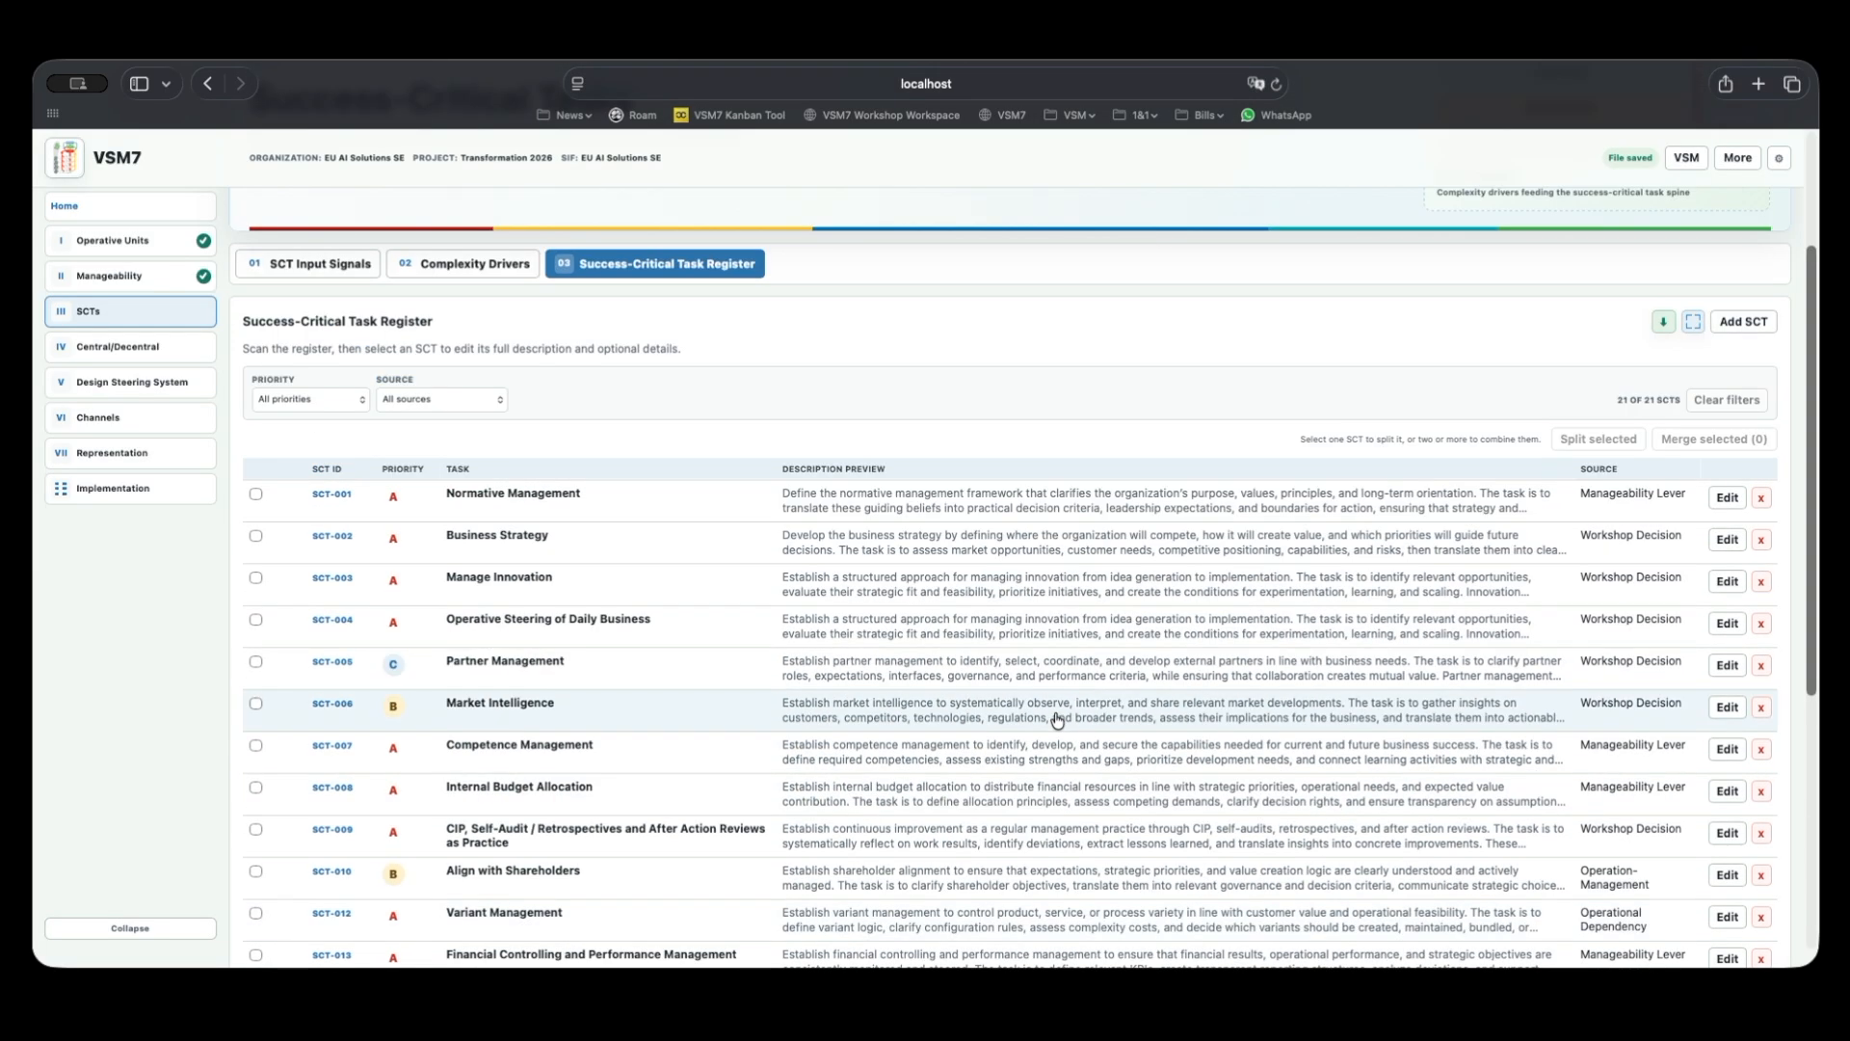
{"action": "left_click", "coordinate": [1727, 497]}
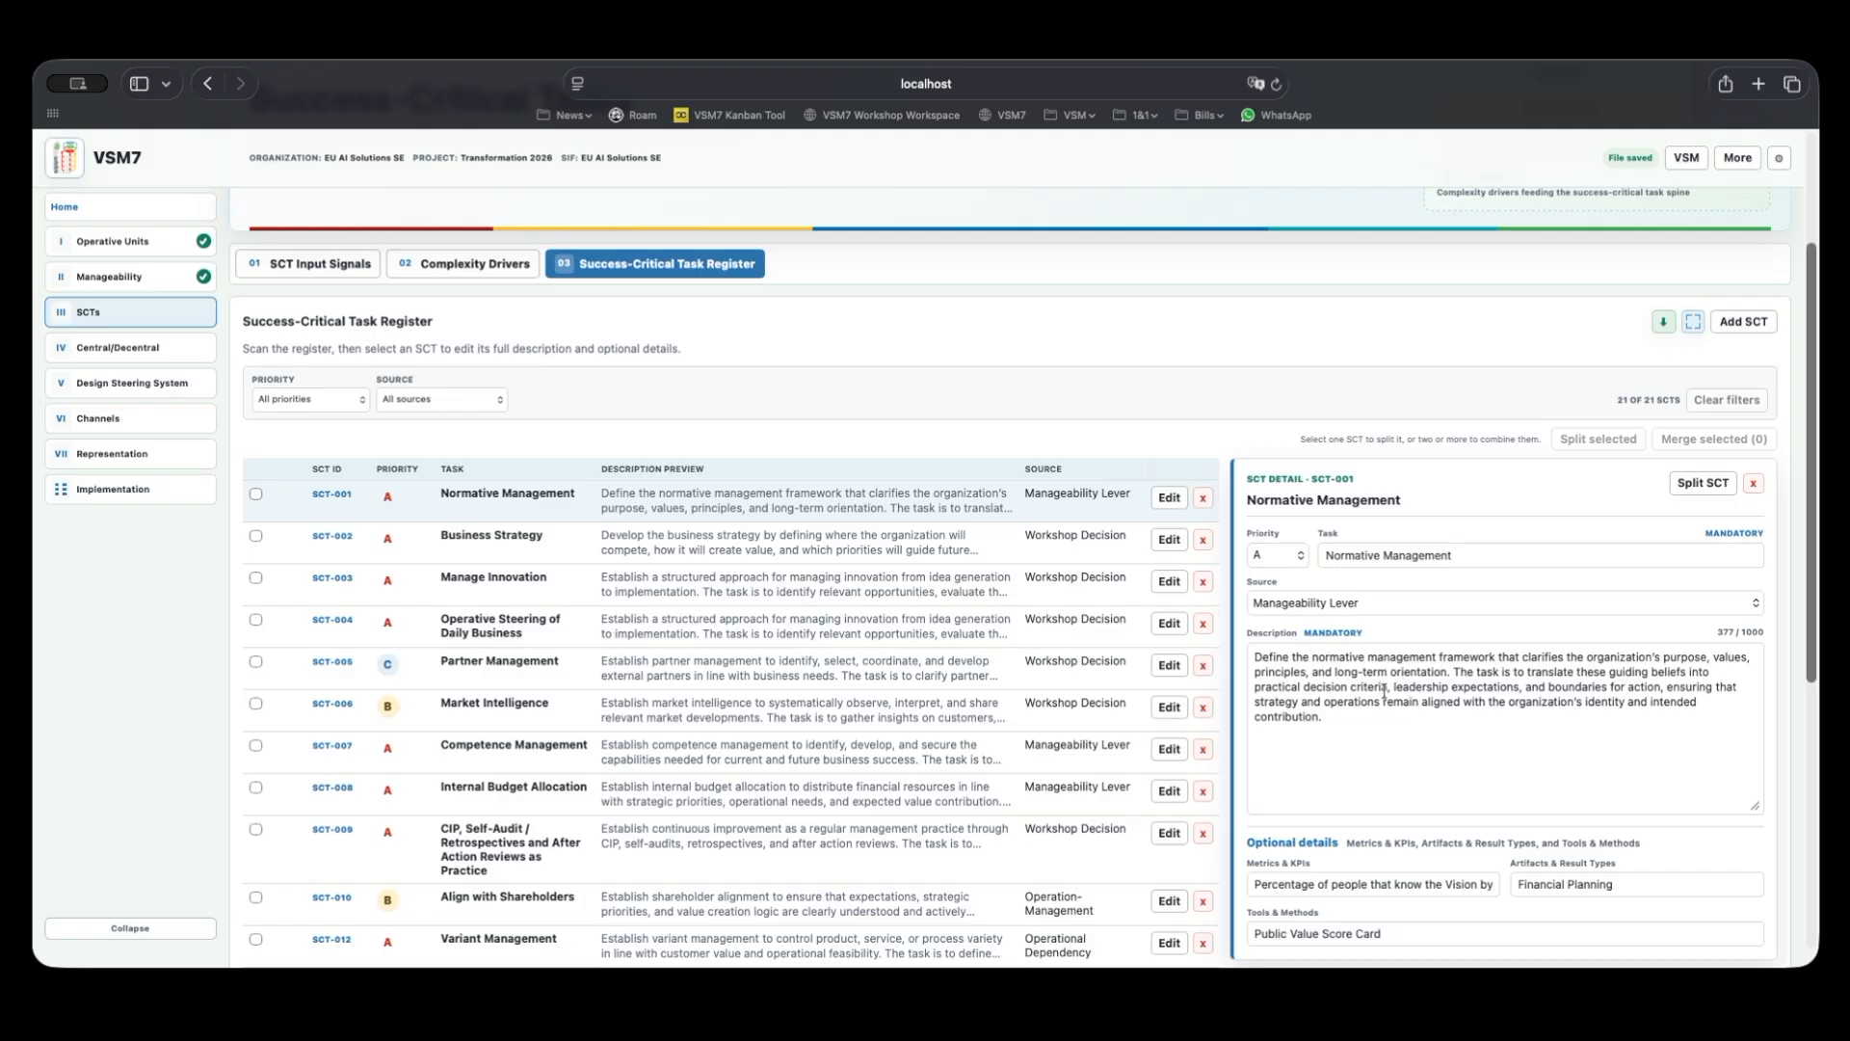
{"action": "left_click", "coordinate": [1289, 554]}
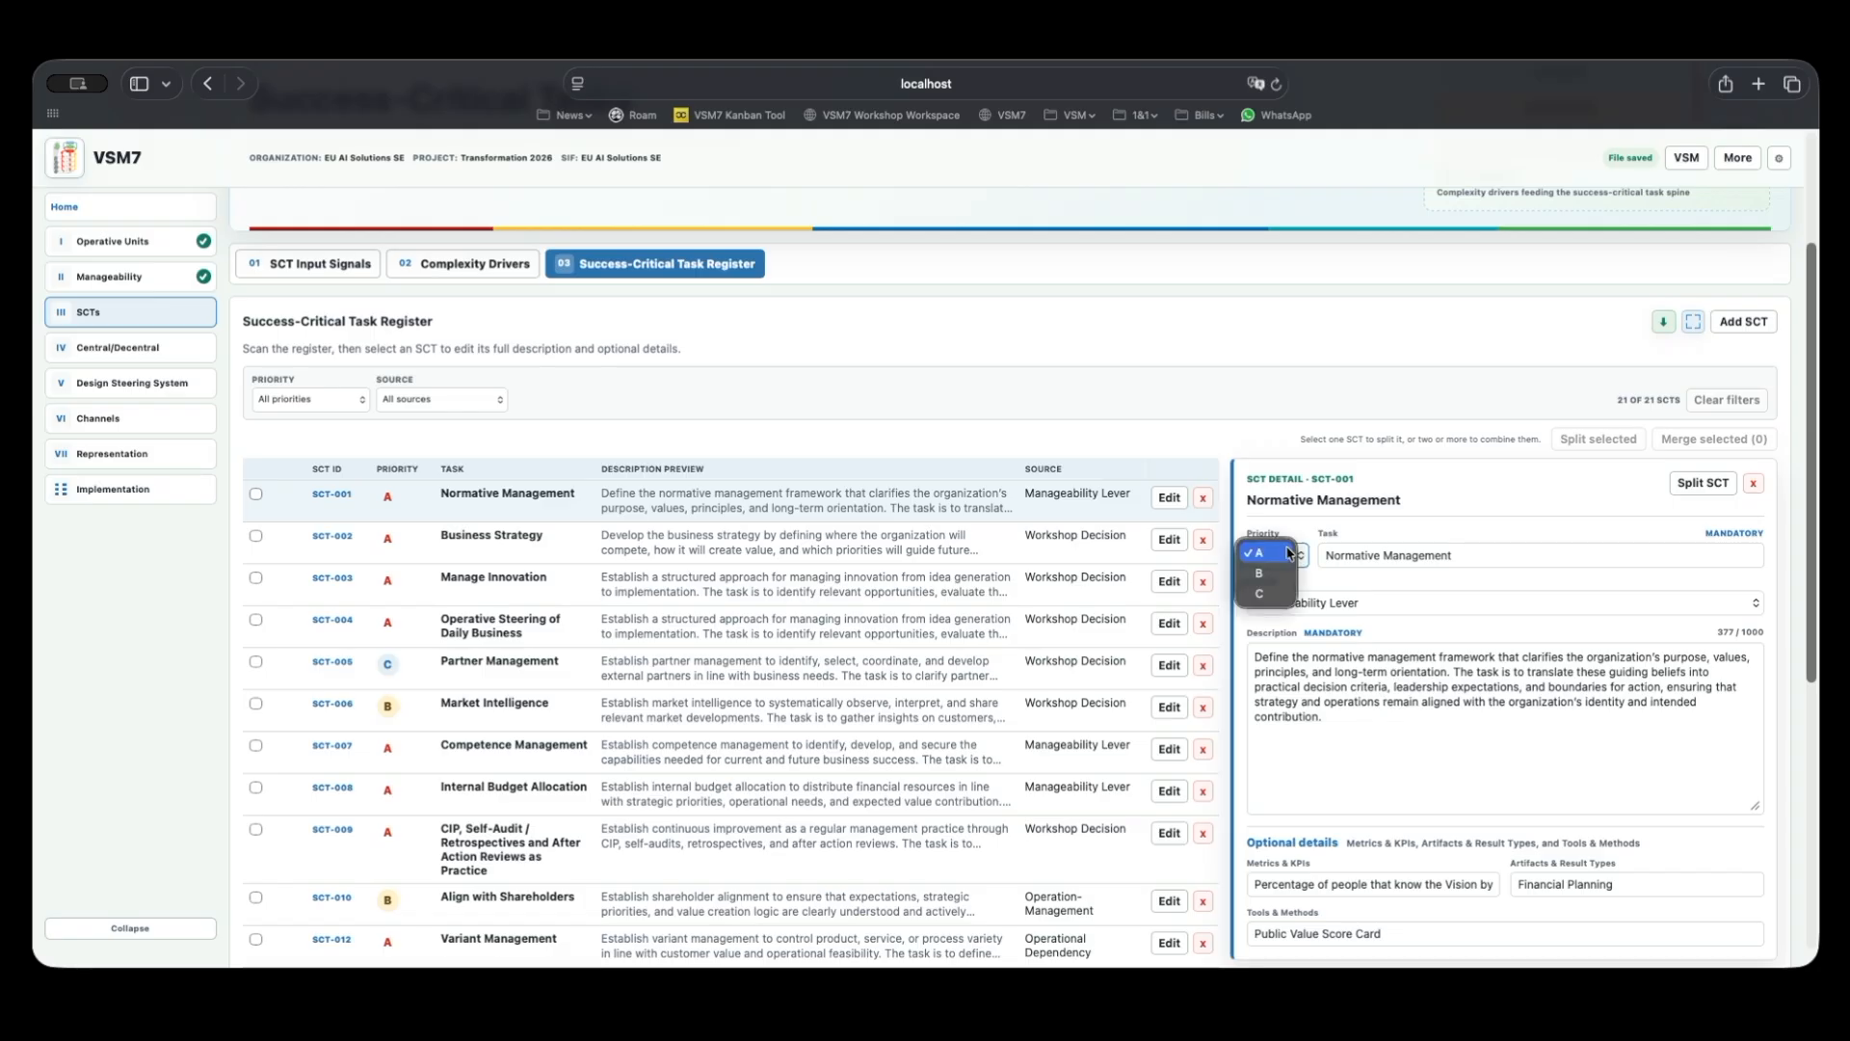
{"action": "left_click", "coordinate": [1289, 552]}
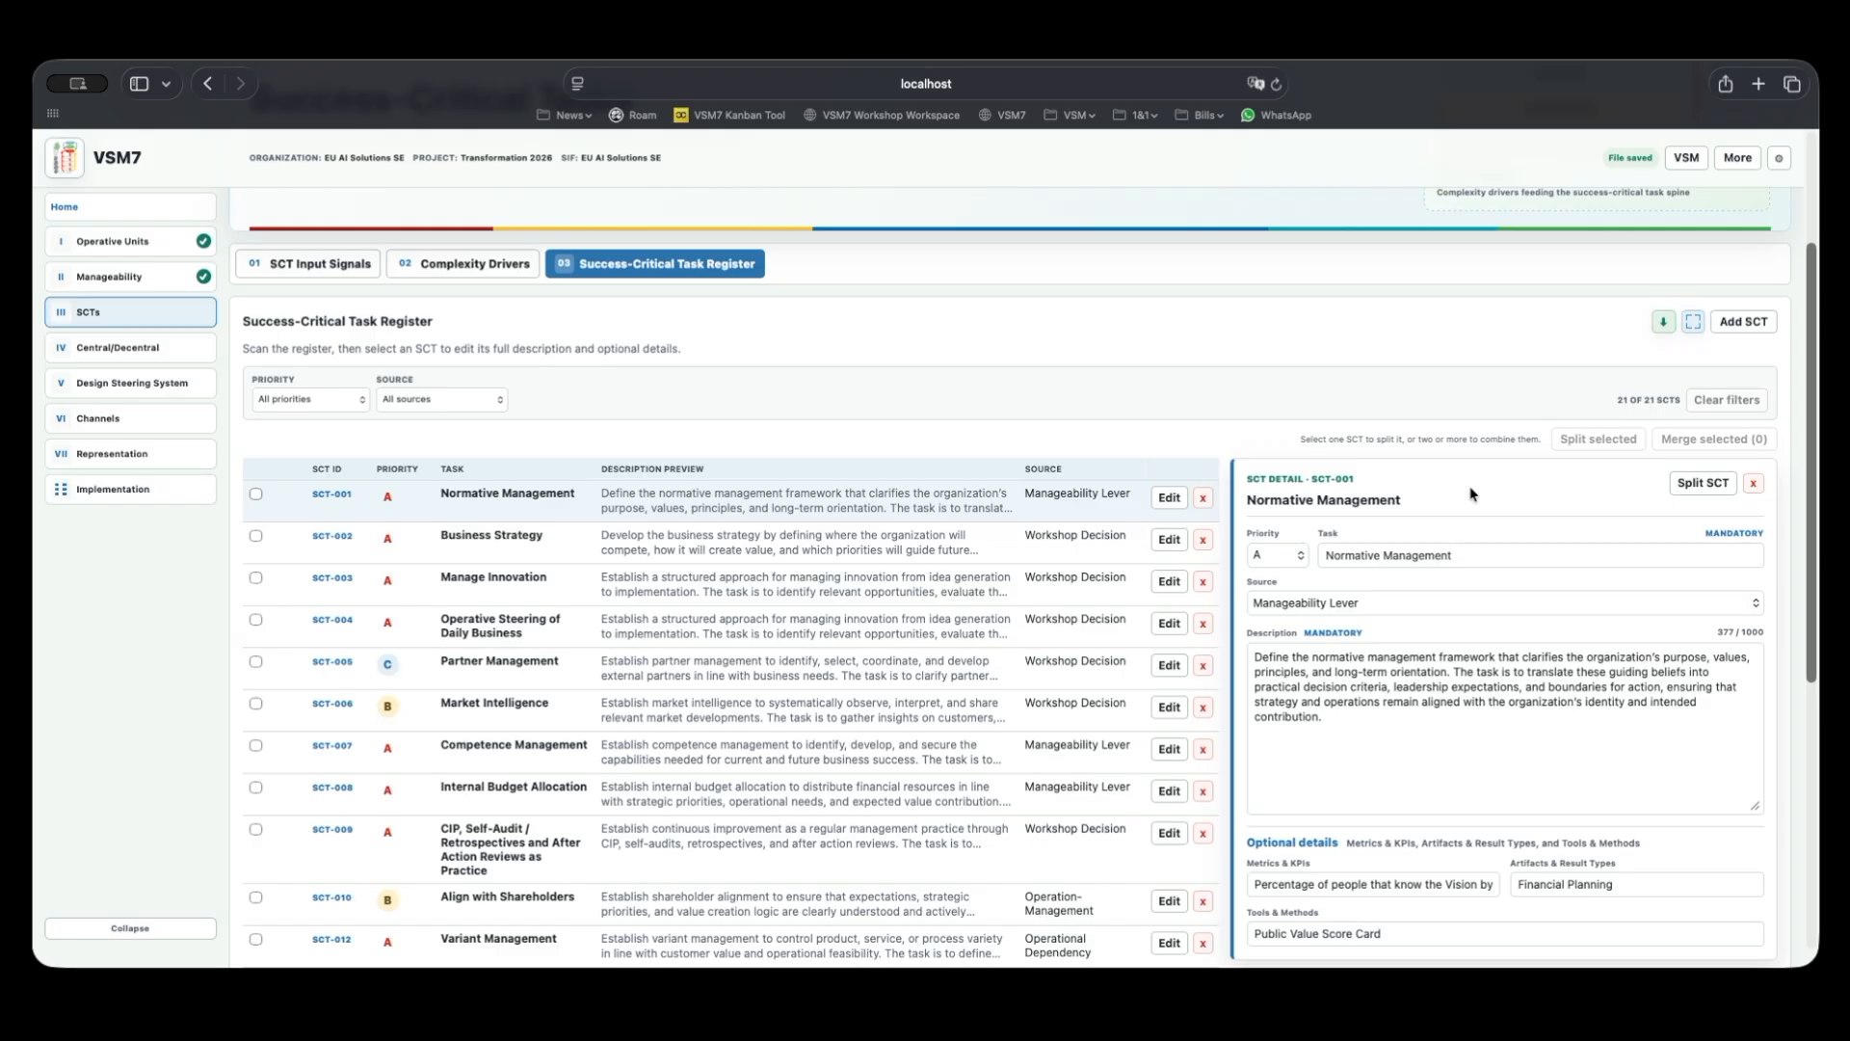
Set the Normative Management task's priority to B and restore it to A.
{"action": "left_click", "coordinate": [1269, 557]}
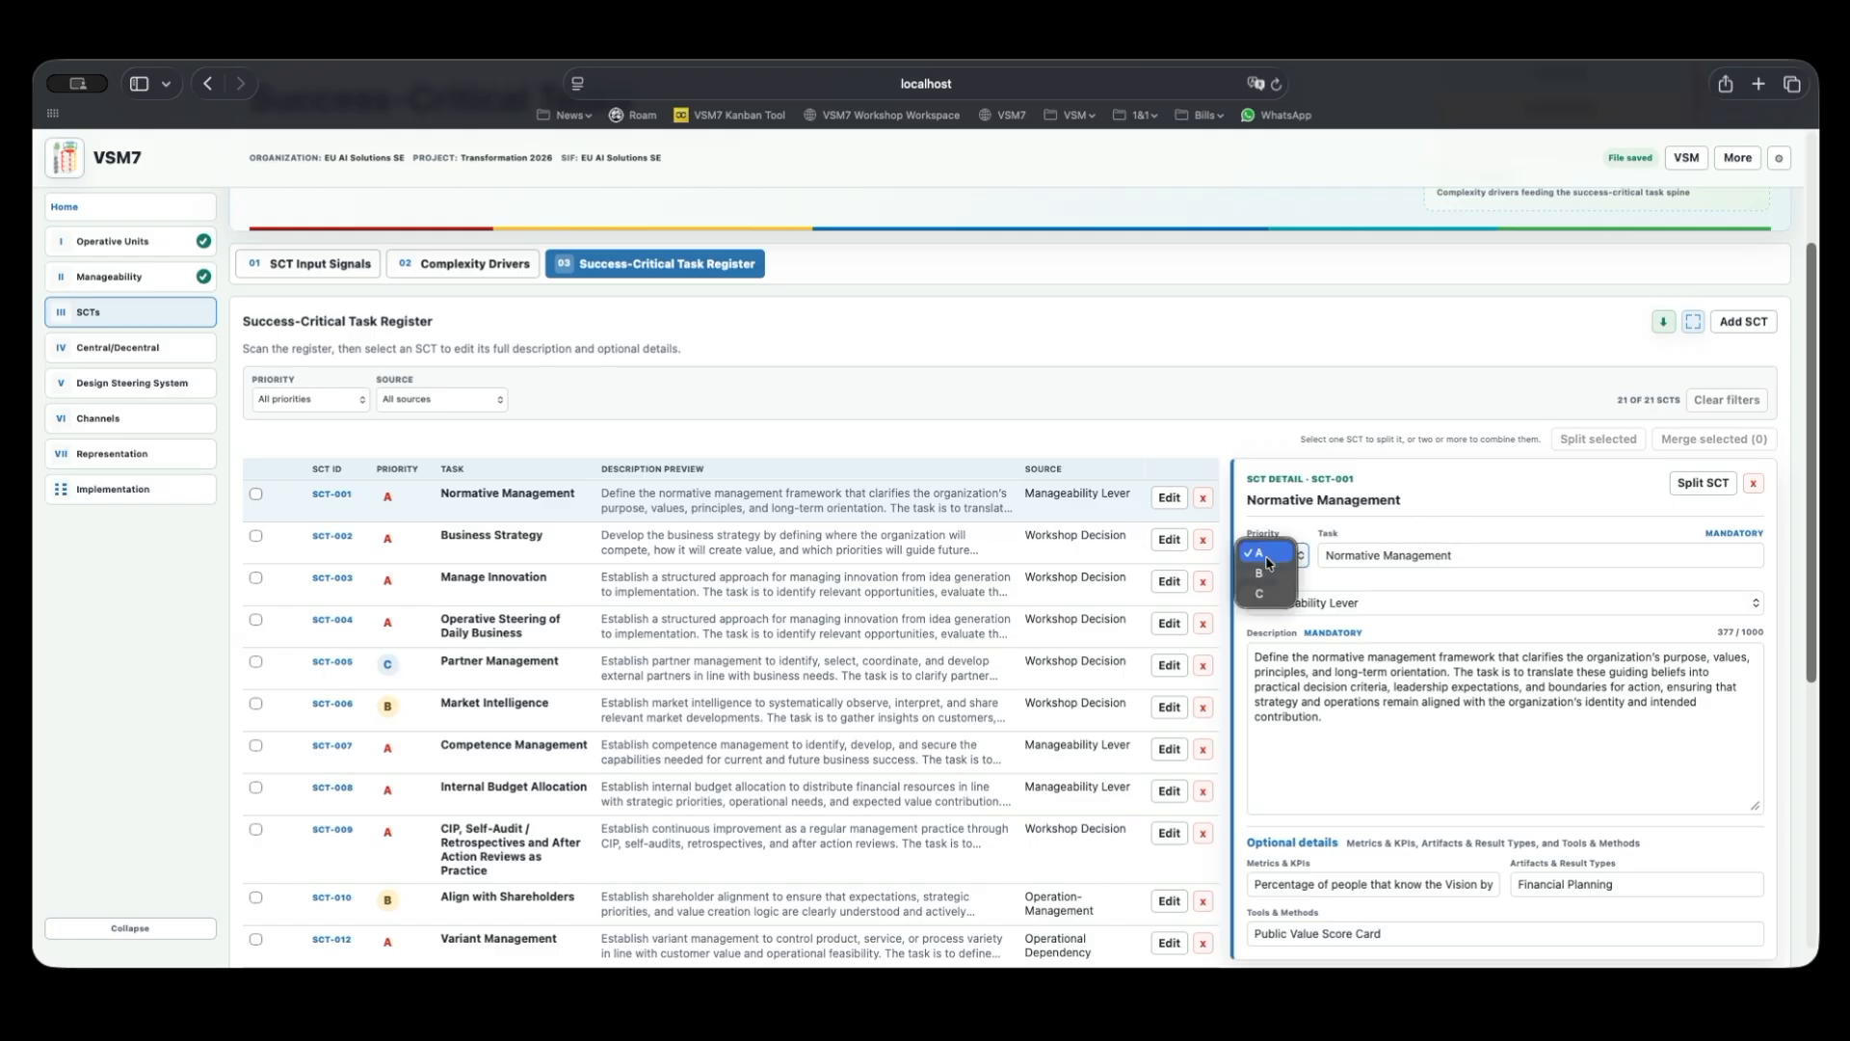
{"action": "left_click", "coordinate": [1269, 575]}
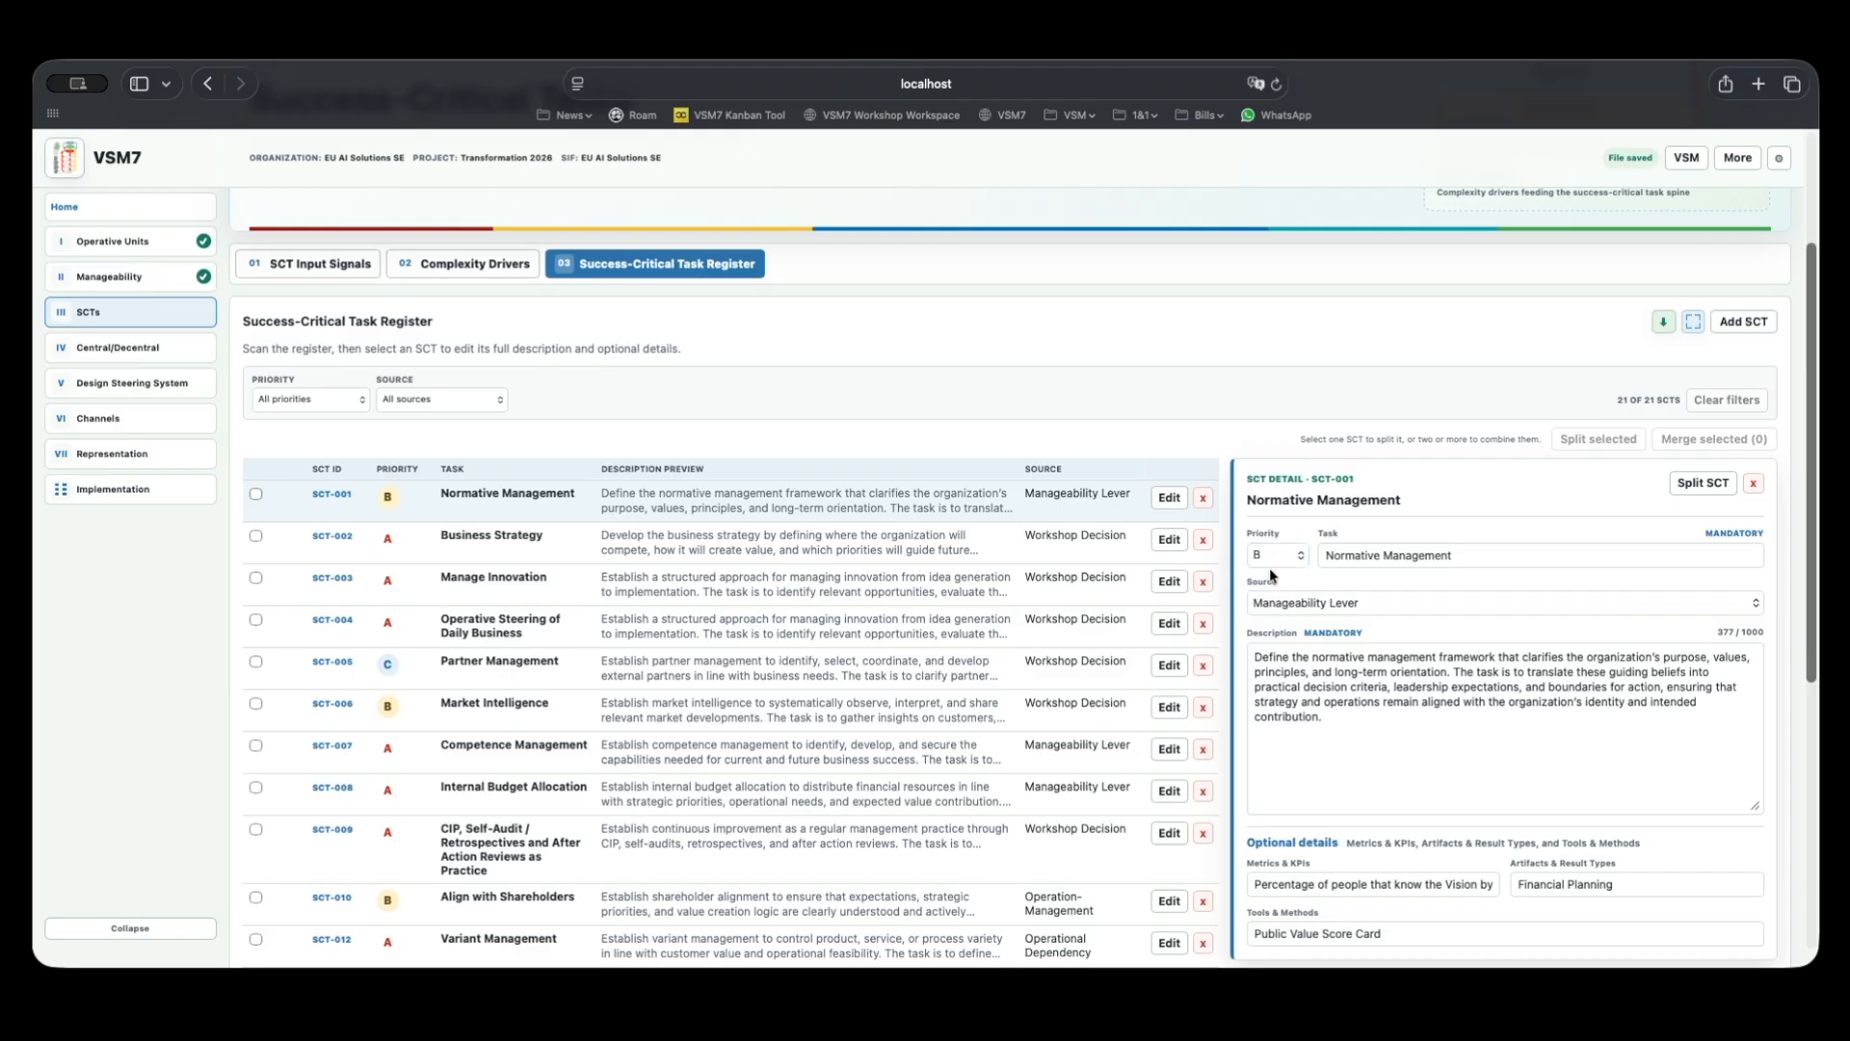
{"action": "left_click", "coordinate": [1281, 561]}
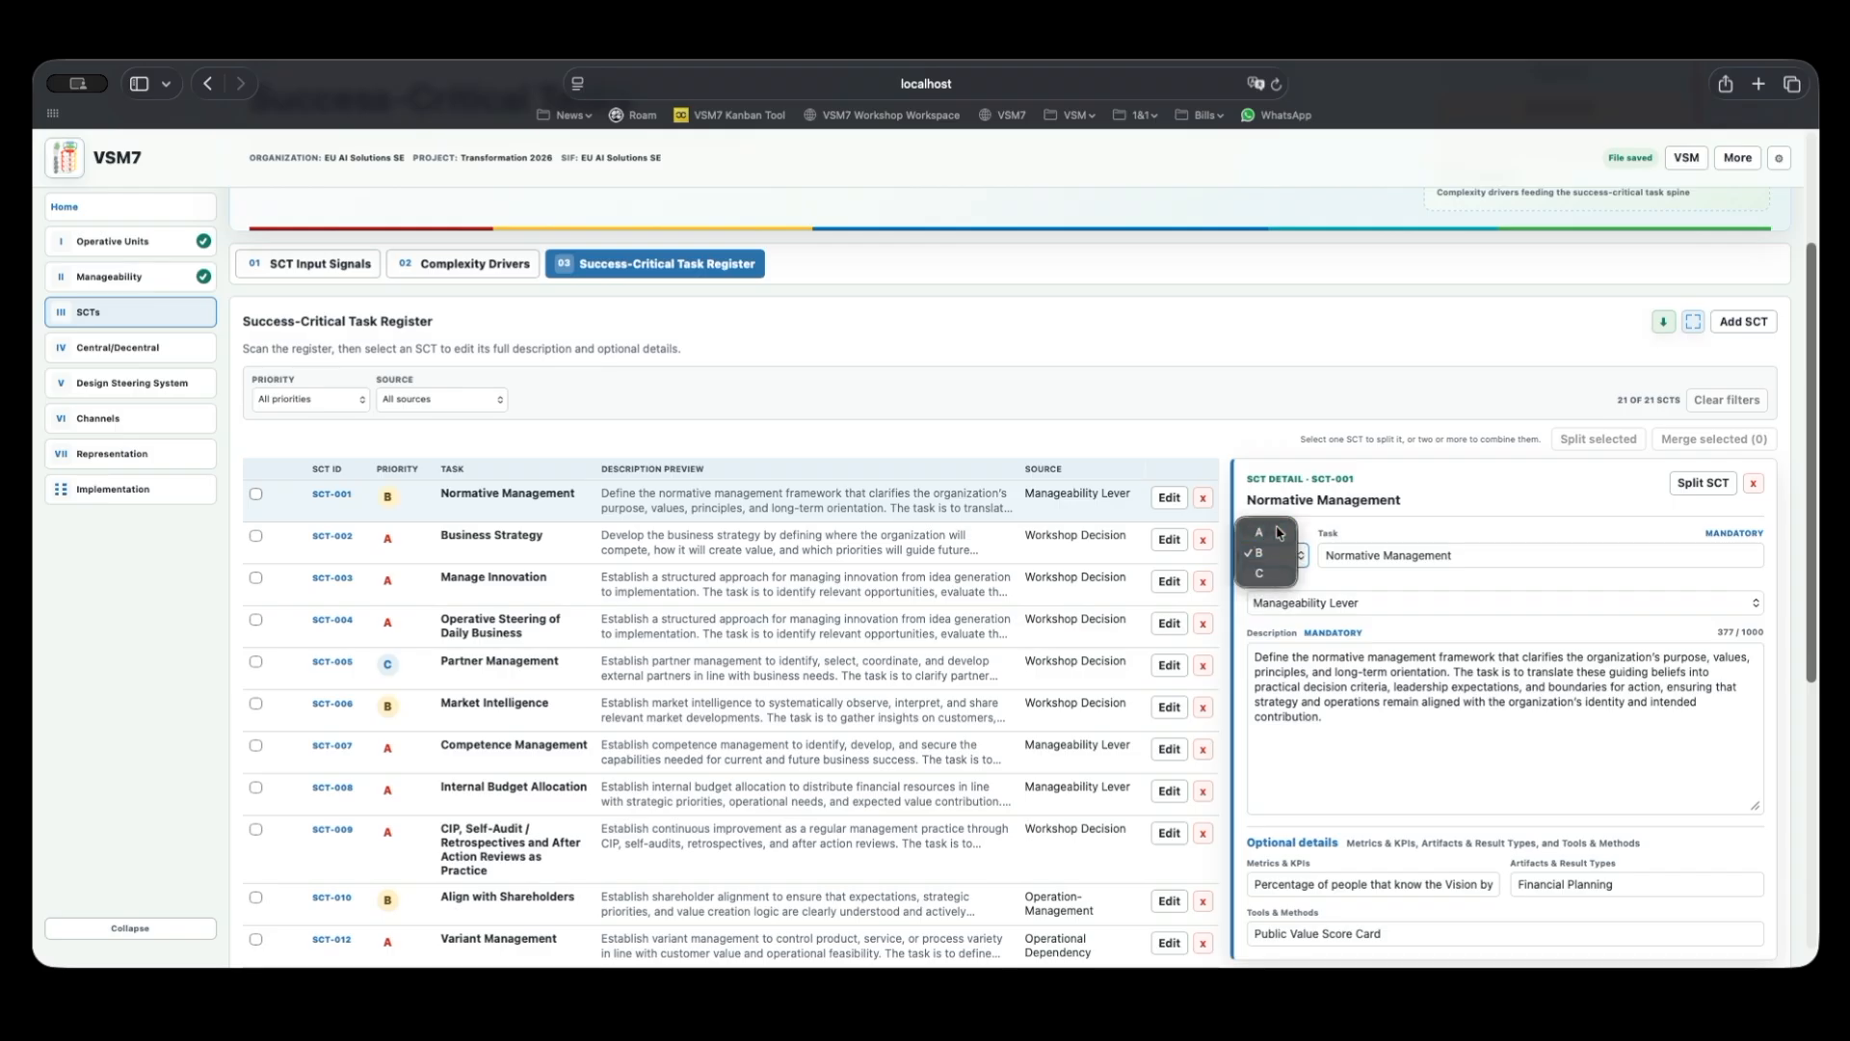
{"action": "left_click", "coordinate": [1259, 531]}
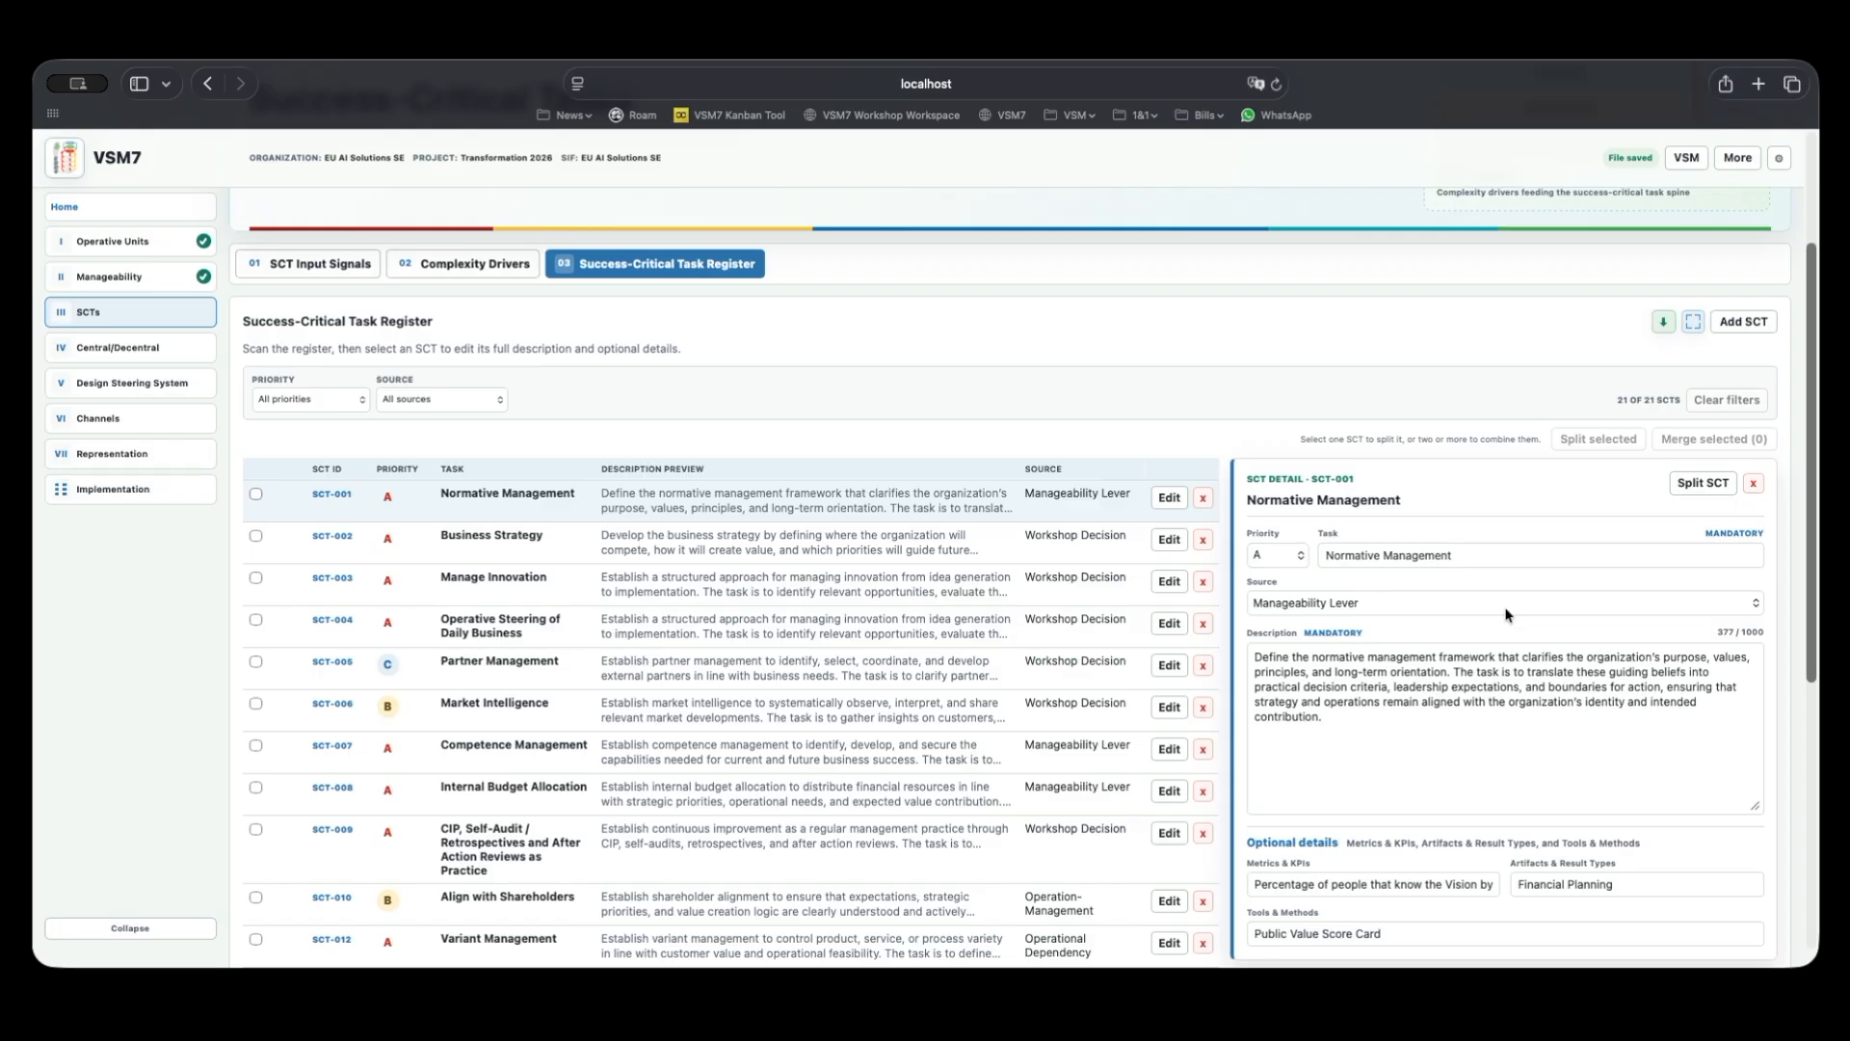
Split the Normative Management task, close its details and locate the split entry at the end of the register.
{"action": "left_click", "coordinate": [1708, 483]}
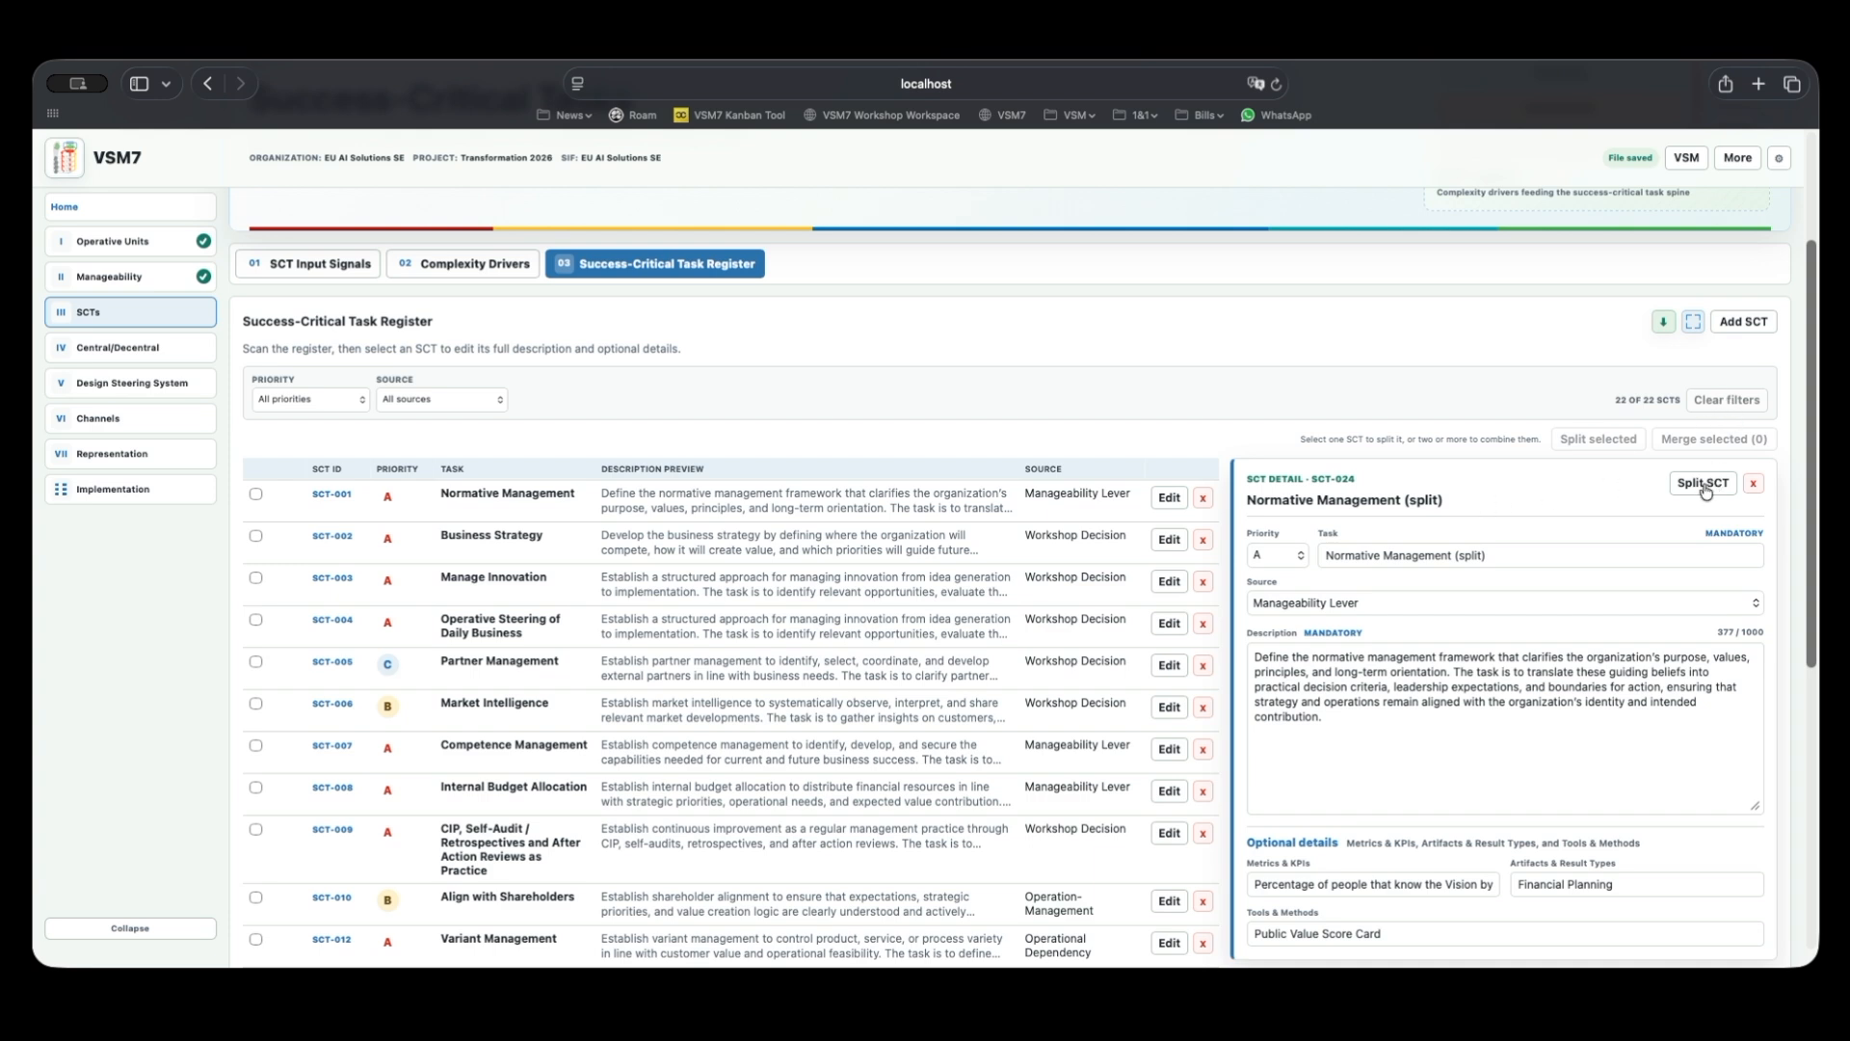
{"action": "left_click", "coordinate": [1753, 483]}
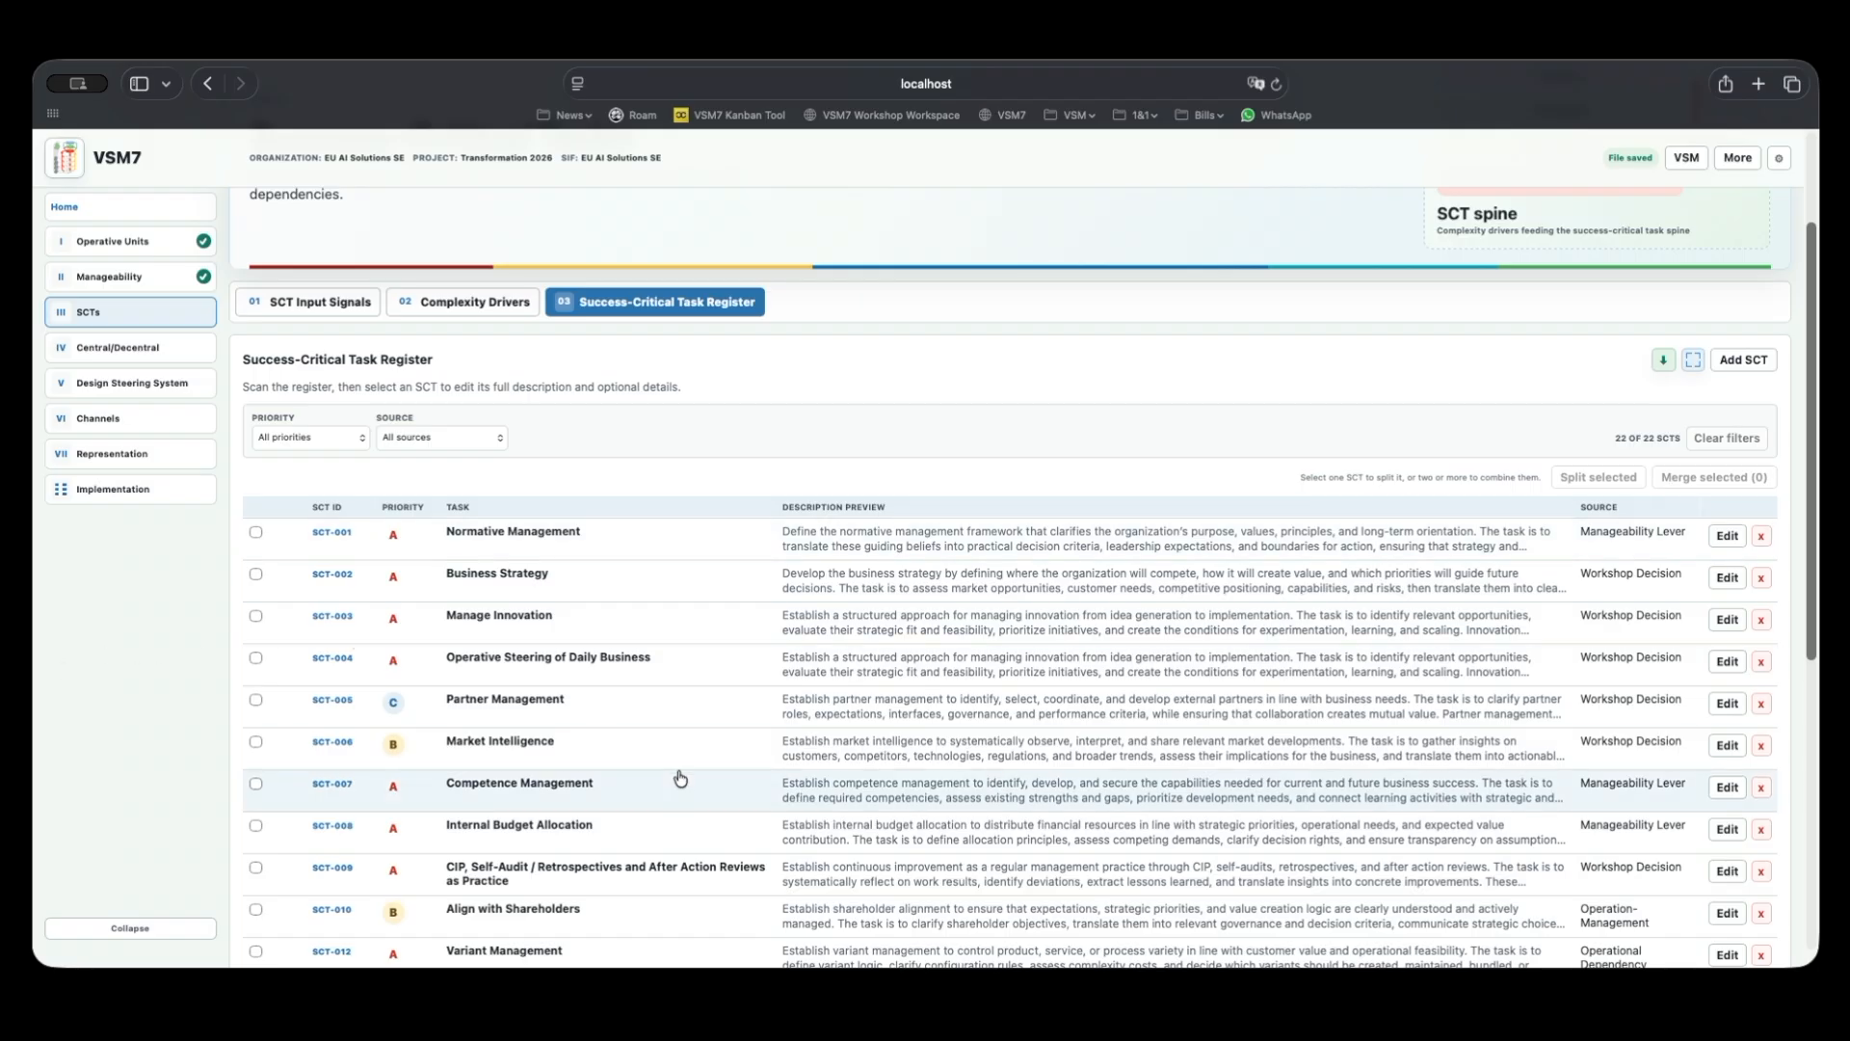
{"action": "scroll", "coordinate": [680, 777], "scroll_direction": "down", "scroll_amount": 6}
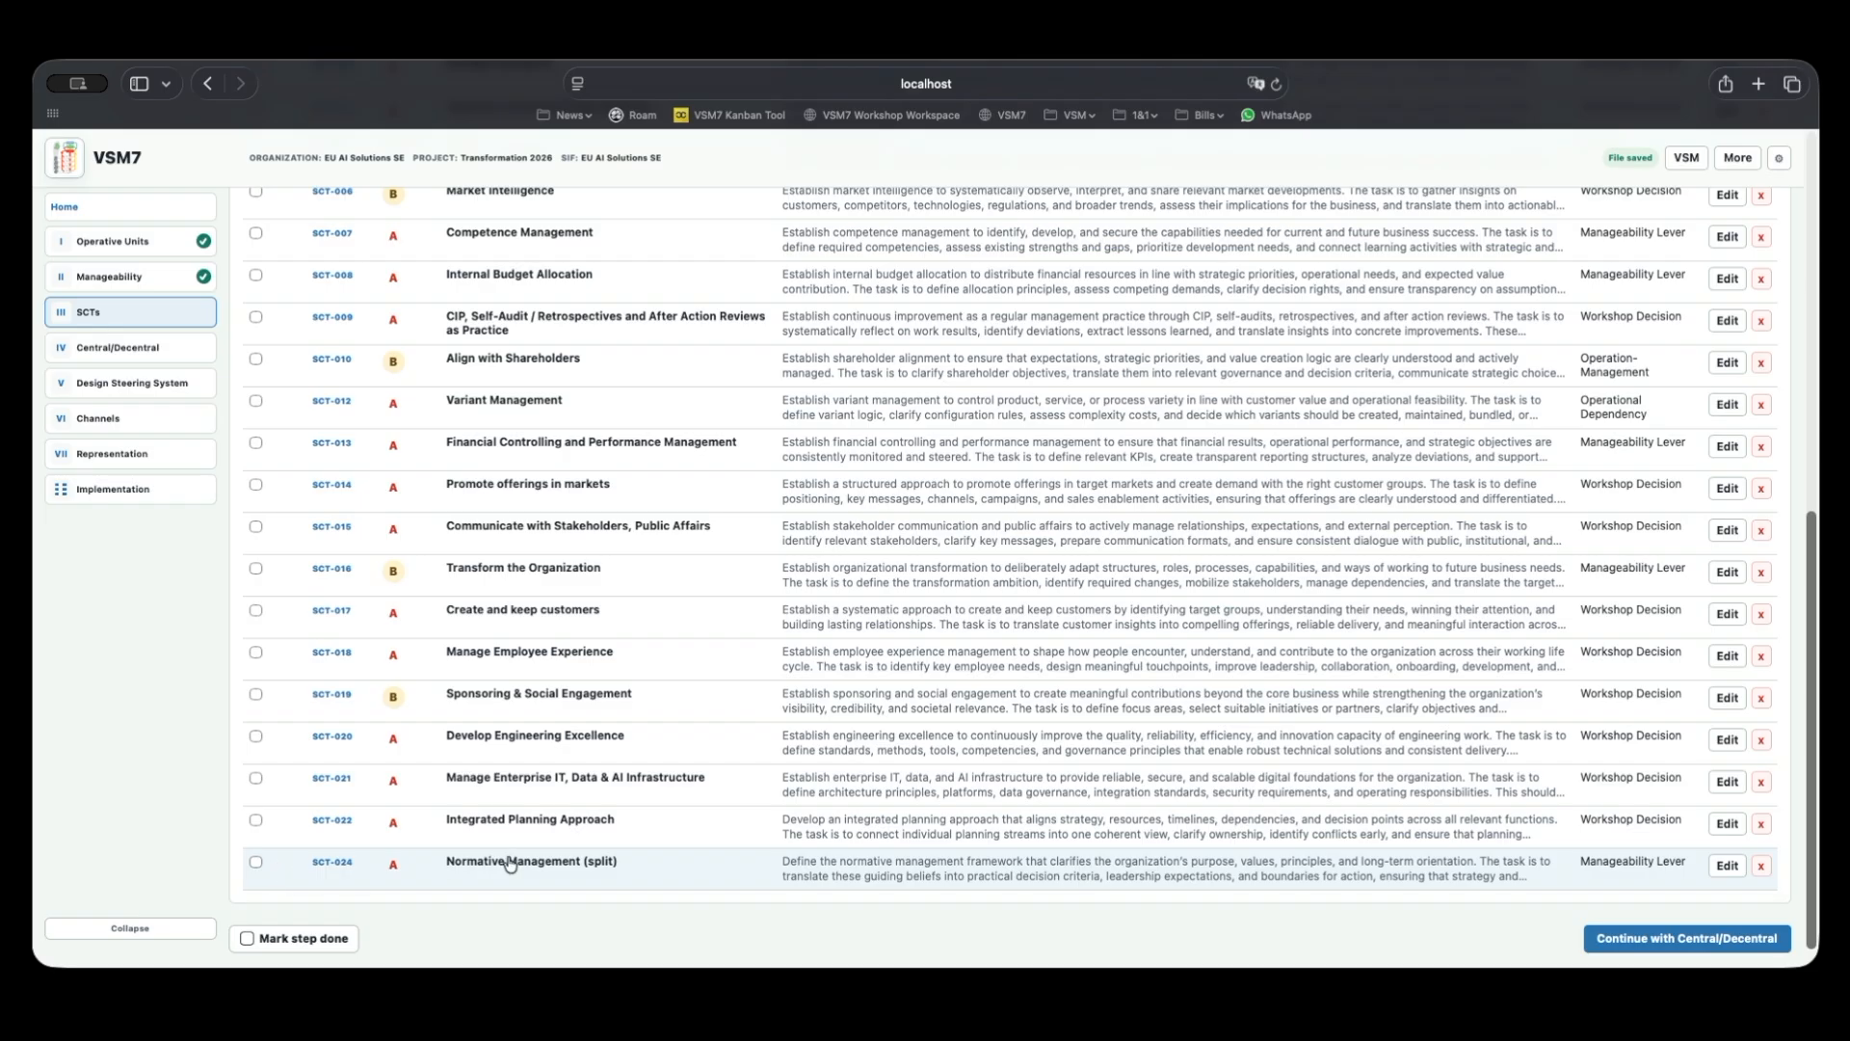
Select the Normative Management (split) task to check the split and merge options, and clear the selection.
{"action": "left_click", "coordinate": [255, 861]}
{"action": "scroll", "coordinate": [882, 708], "scroll_direction": "up", "scroll_amount": 5}
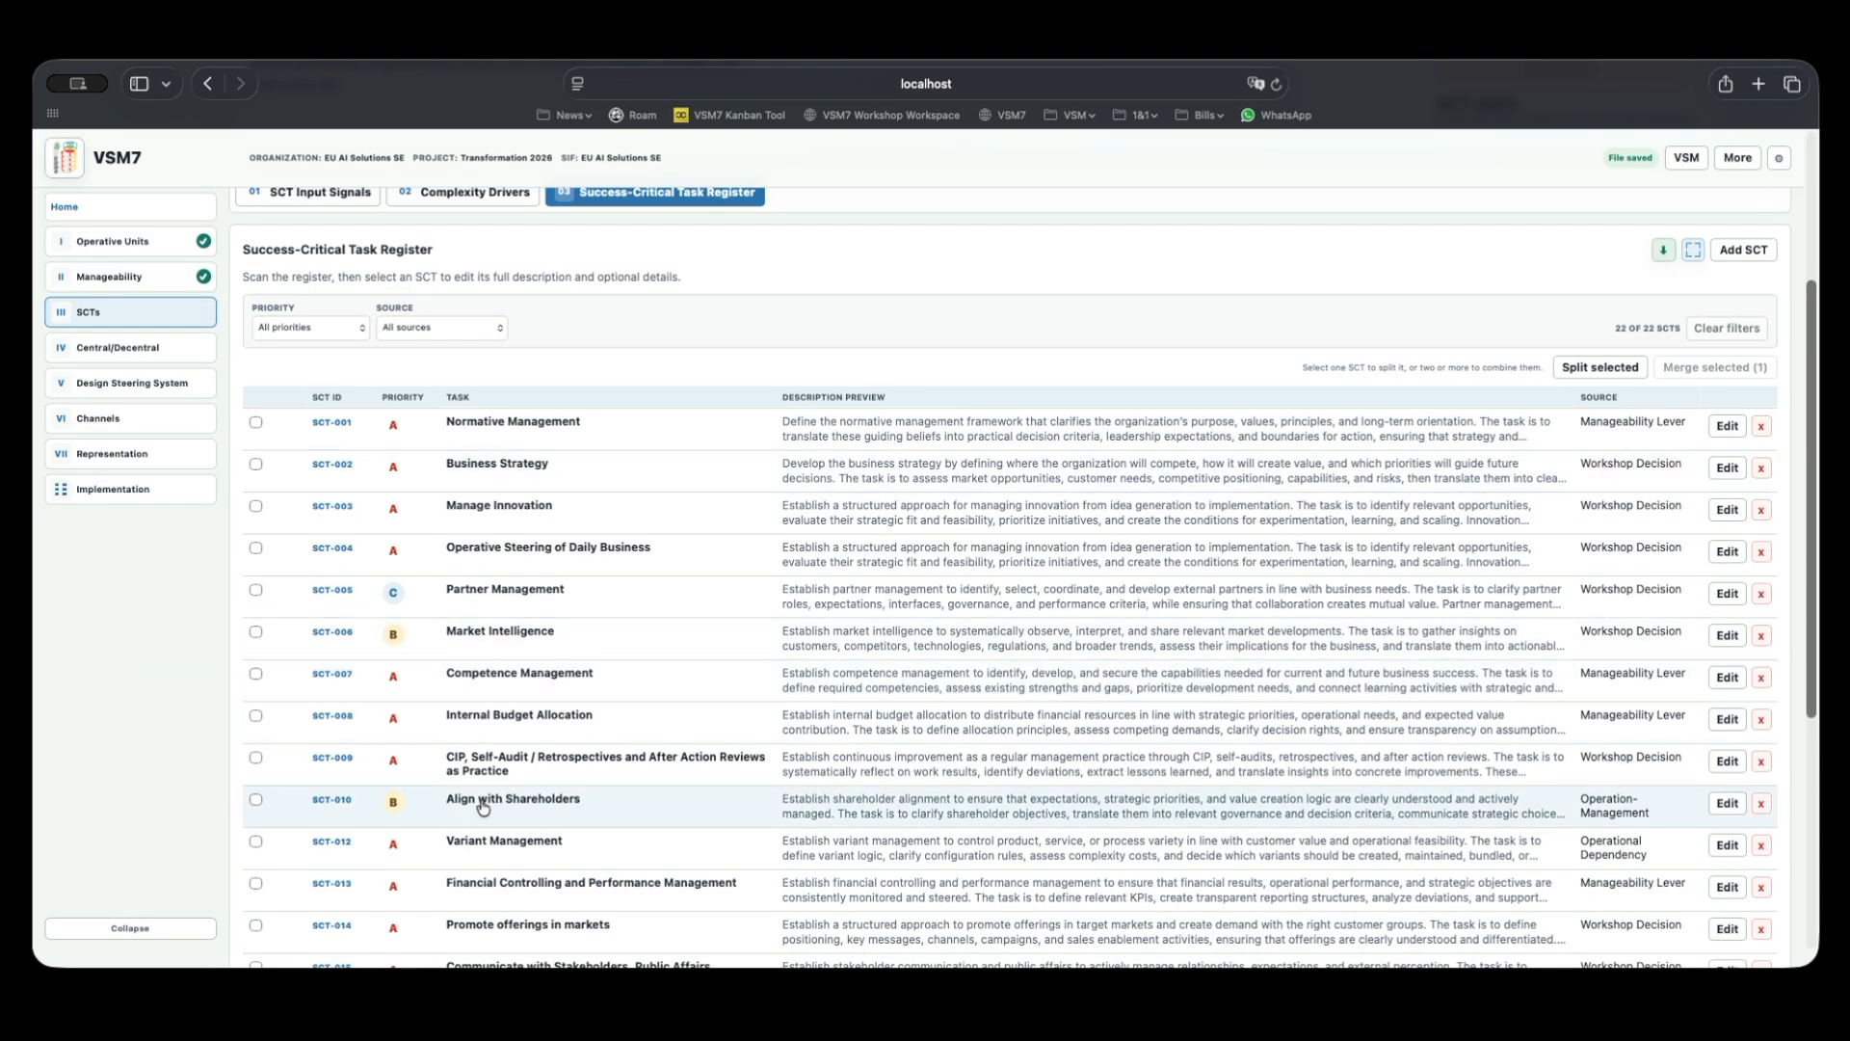
{"action": "scroll", "coordinate": [482, 807], "scroll_direction": "down", "scroll_amount": 5}
{"action": "left_click", "coordinate": [255, 863]}
{"action": "scroll", "coordinate": [1137, 756], "scroll_direction": "up", "scroll_amount": 5}
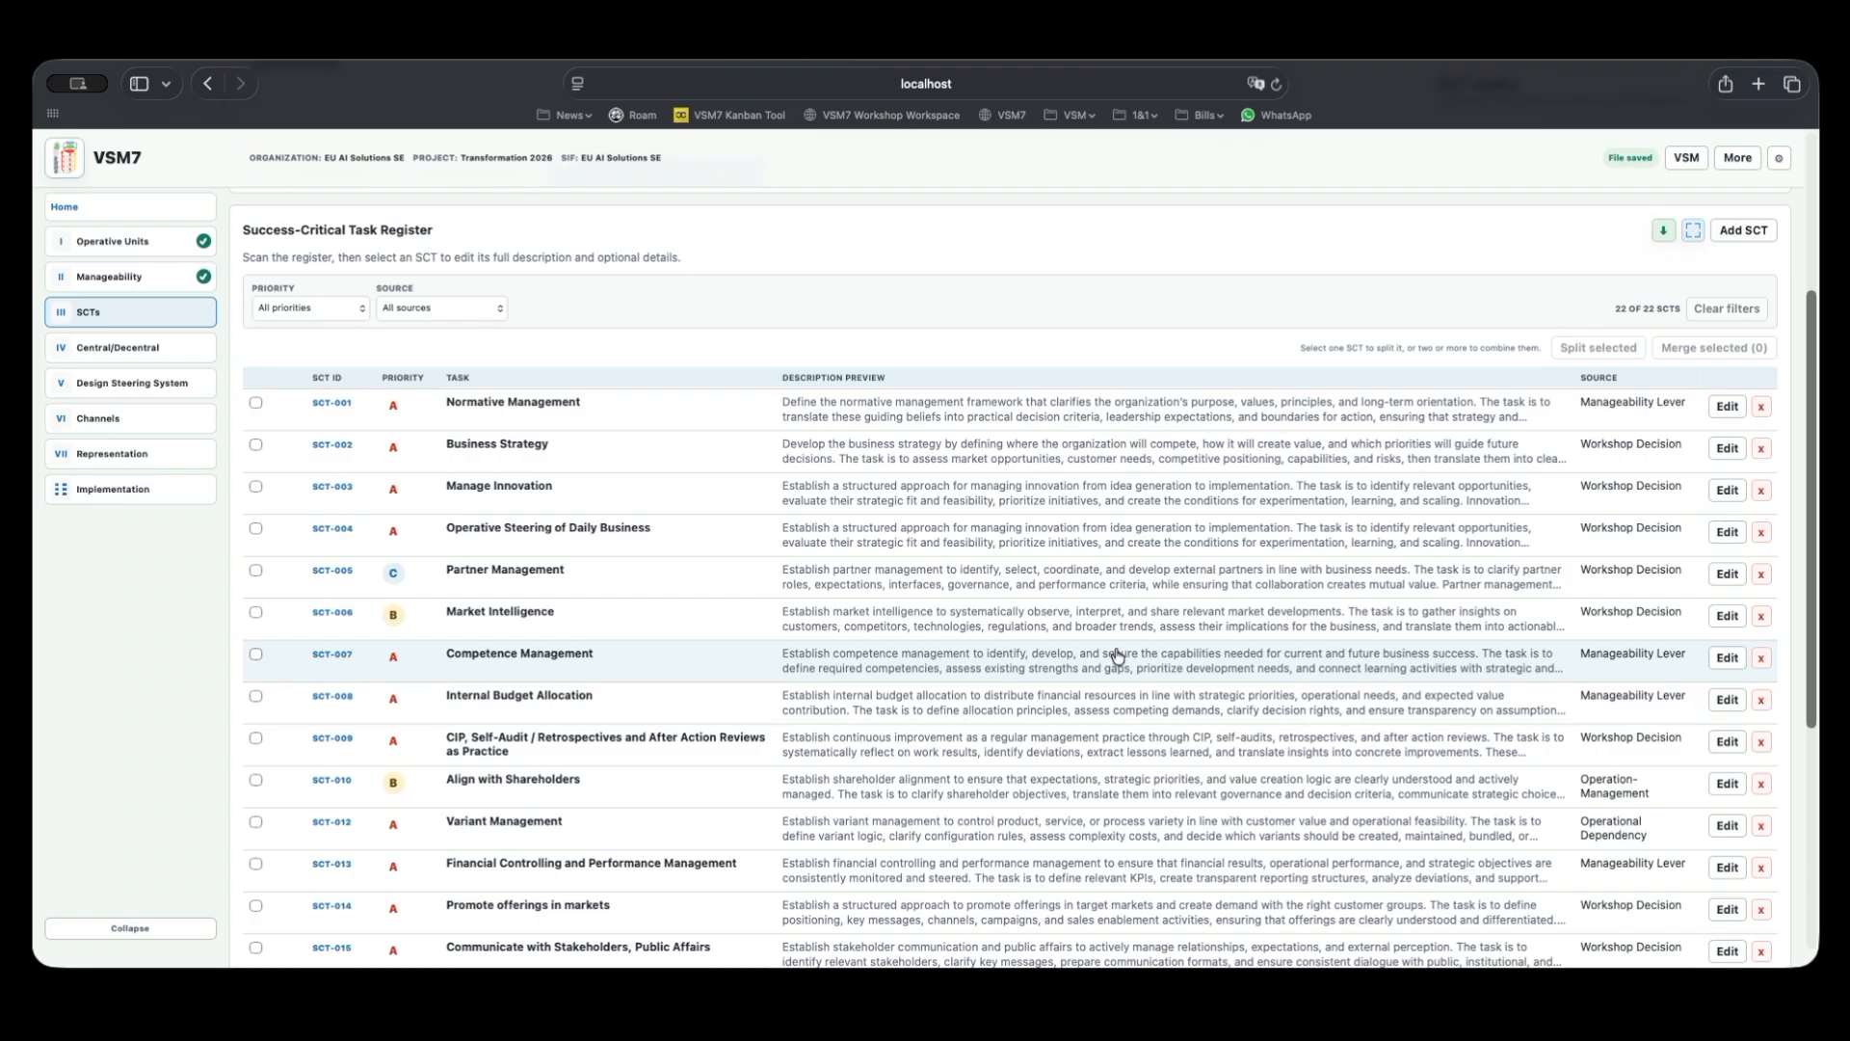
Look at the source and priority filter options of the Success-Critical Task Register.
{"action": "scroll", "coordinate": [1110, 655], "scroll_direction": "down", "scroll_amount": 4}
{"action": "scroll", "coordinate": [1109, 659], "scroll_direction": "up", "scroll_amount": 8}
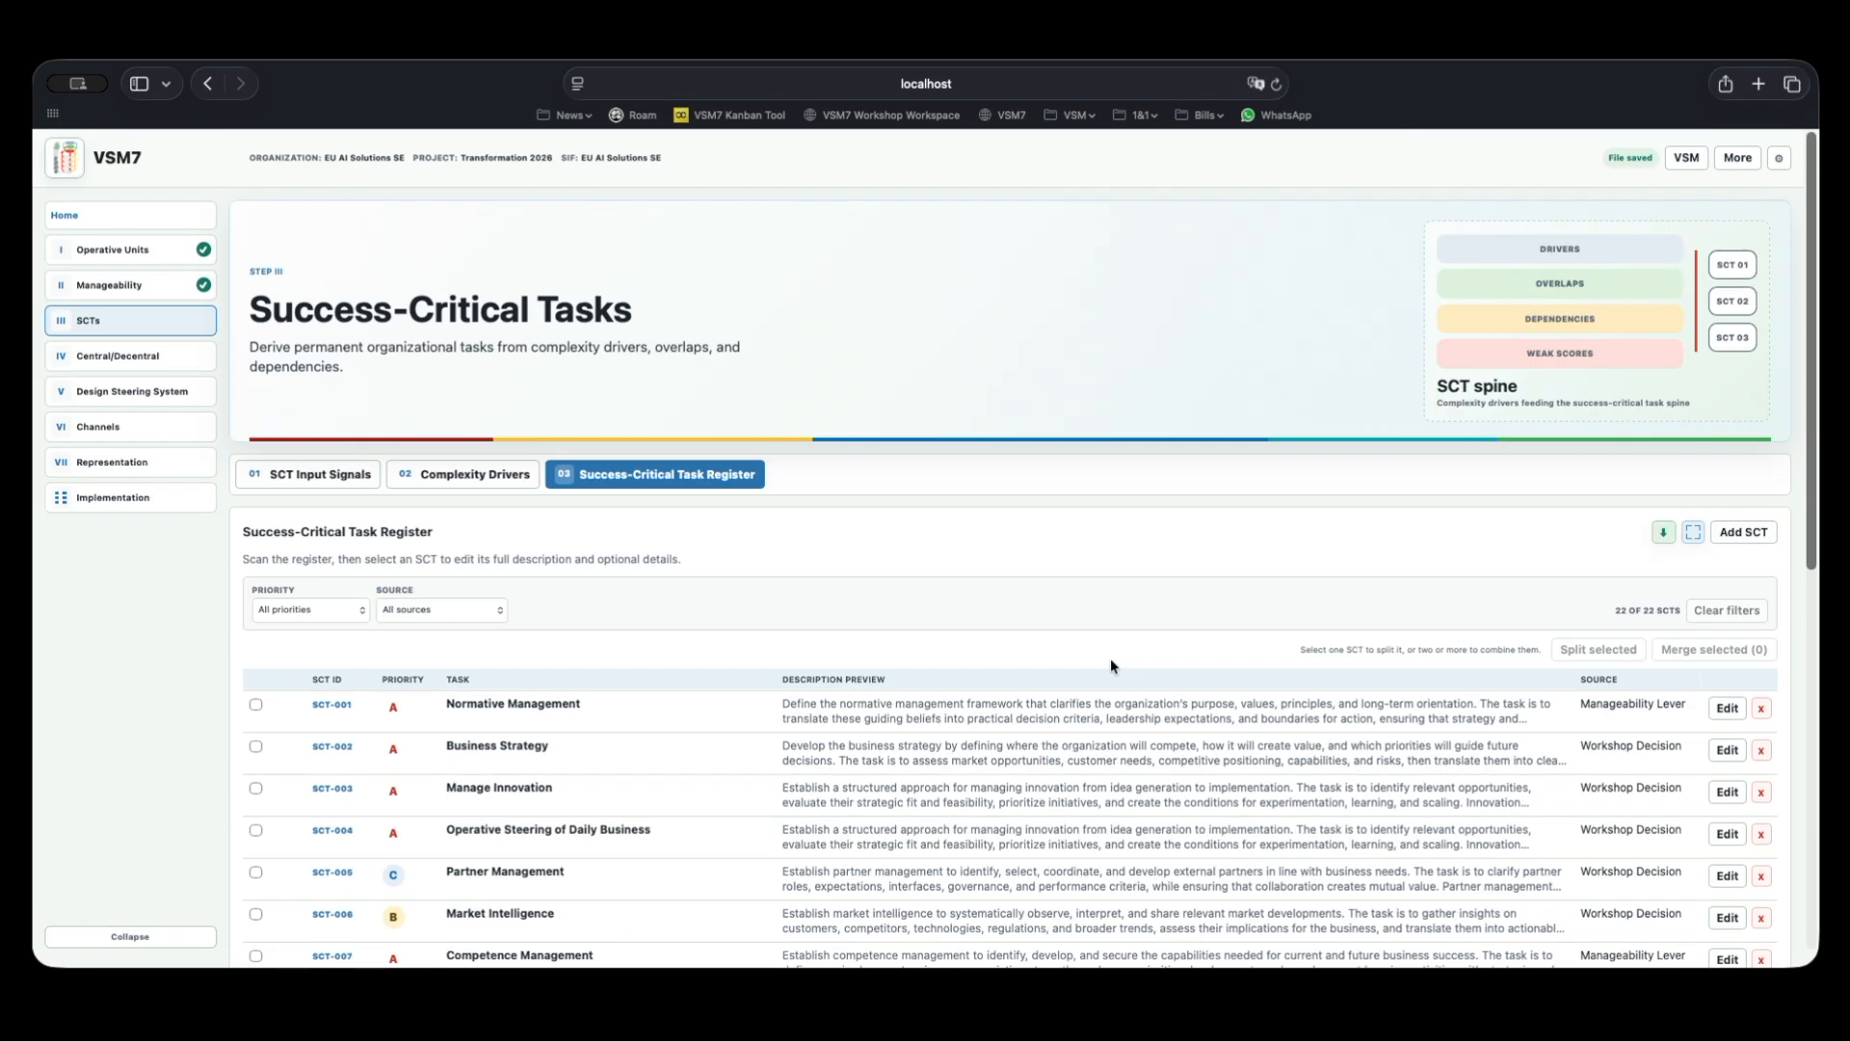
{"action": "left_click", "coordinate": [435, 610]}
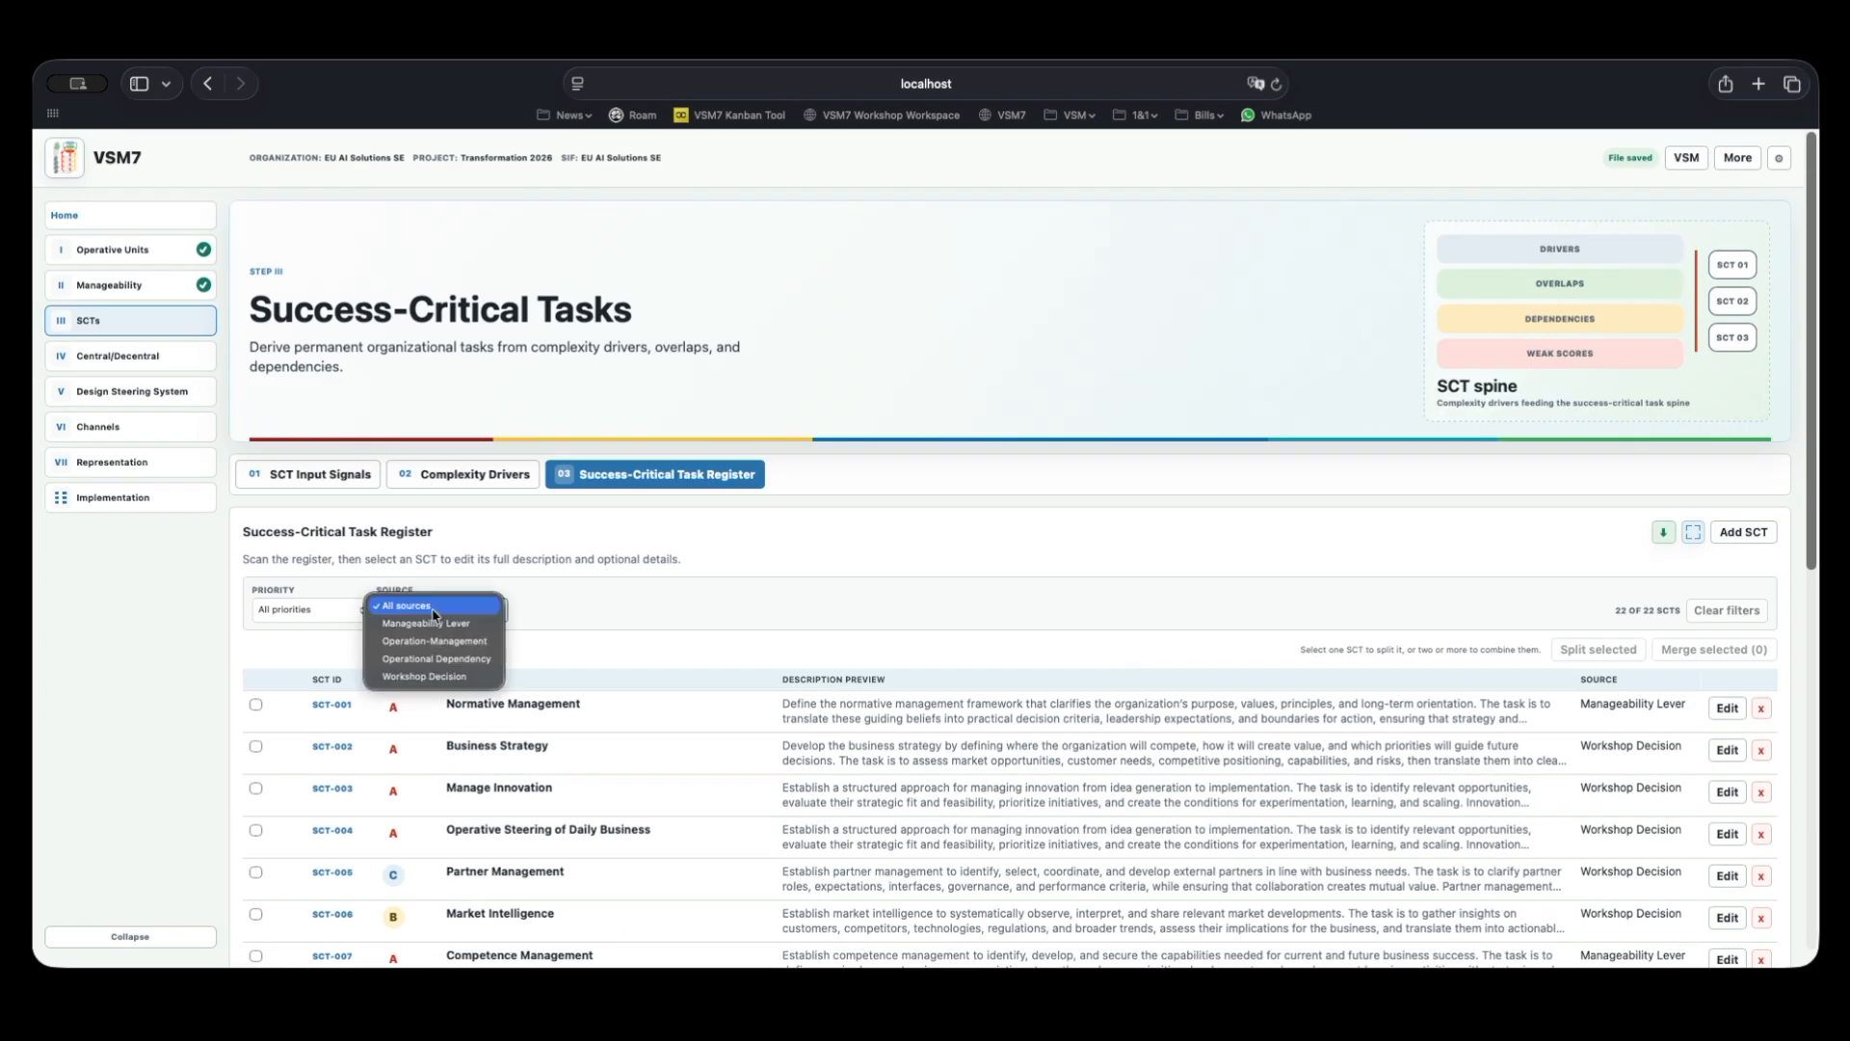
{"action": "left_click", "coordinate": [290, 610]}
{"action": "left_click", "coordinate": [291, 610]}
{"action": "left_click", "coordinate": [646, 598]}
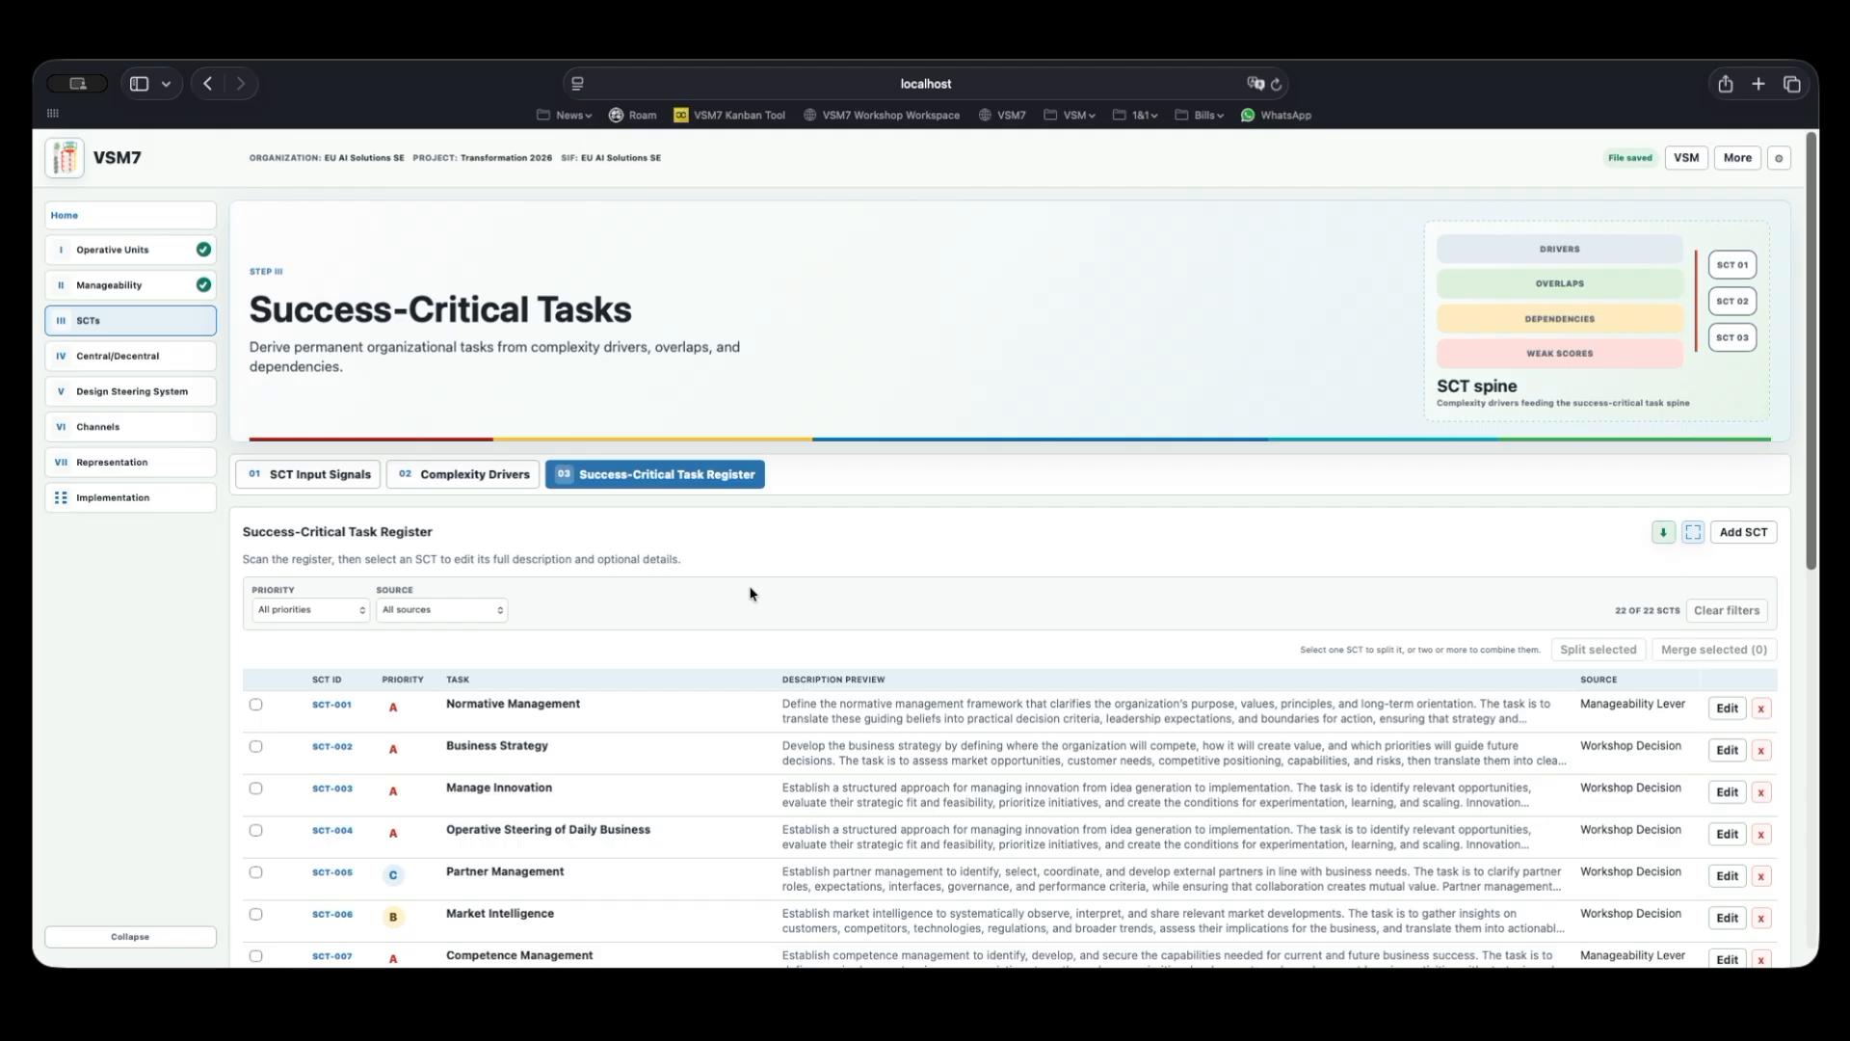
Go to the Central/Decentral step and review its three decision questions, highlighting the title and the questions with their yes/no outcomes.
{"action": "left_click", "coordinate": [135, 357]}
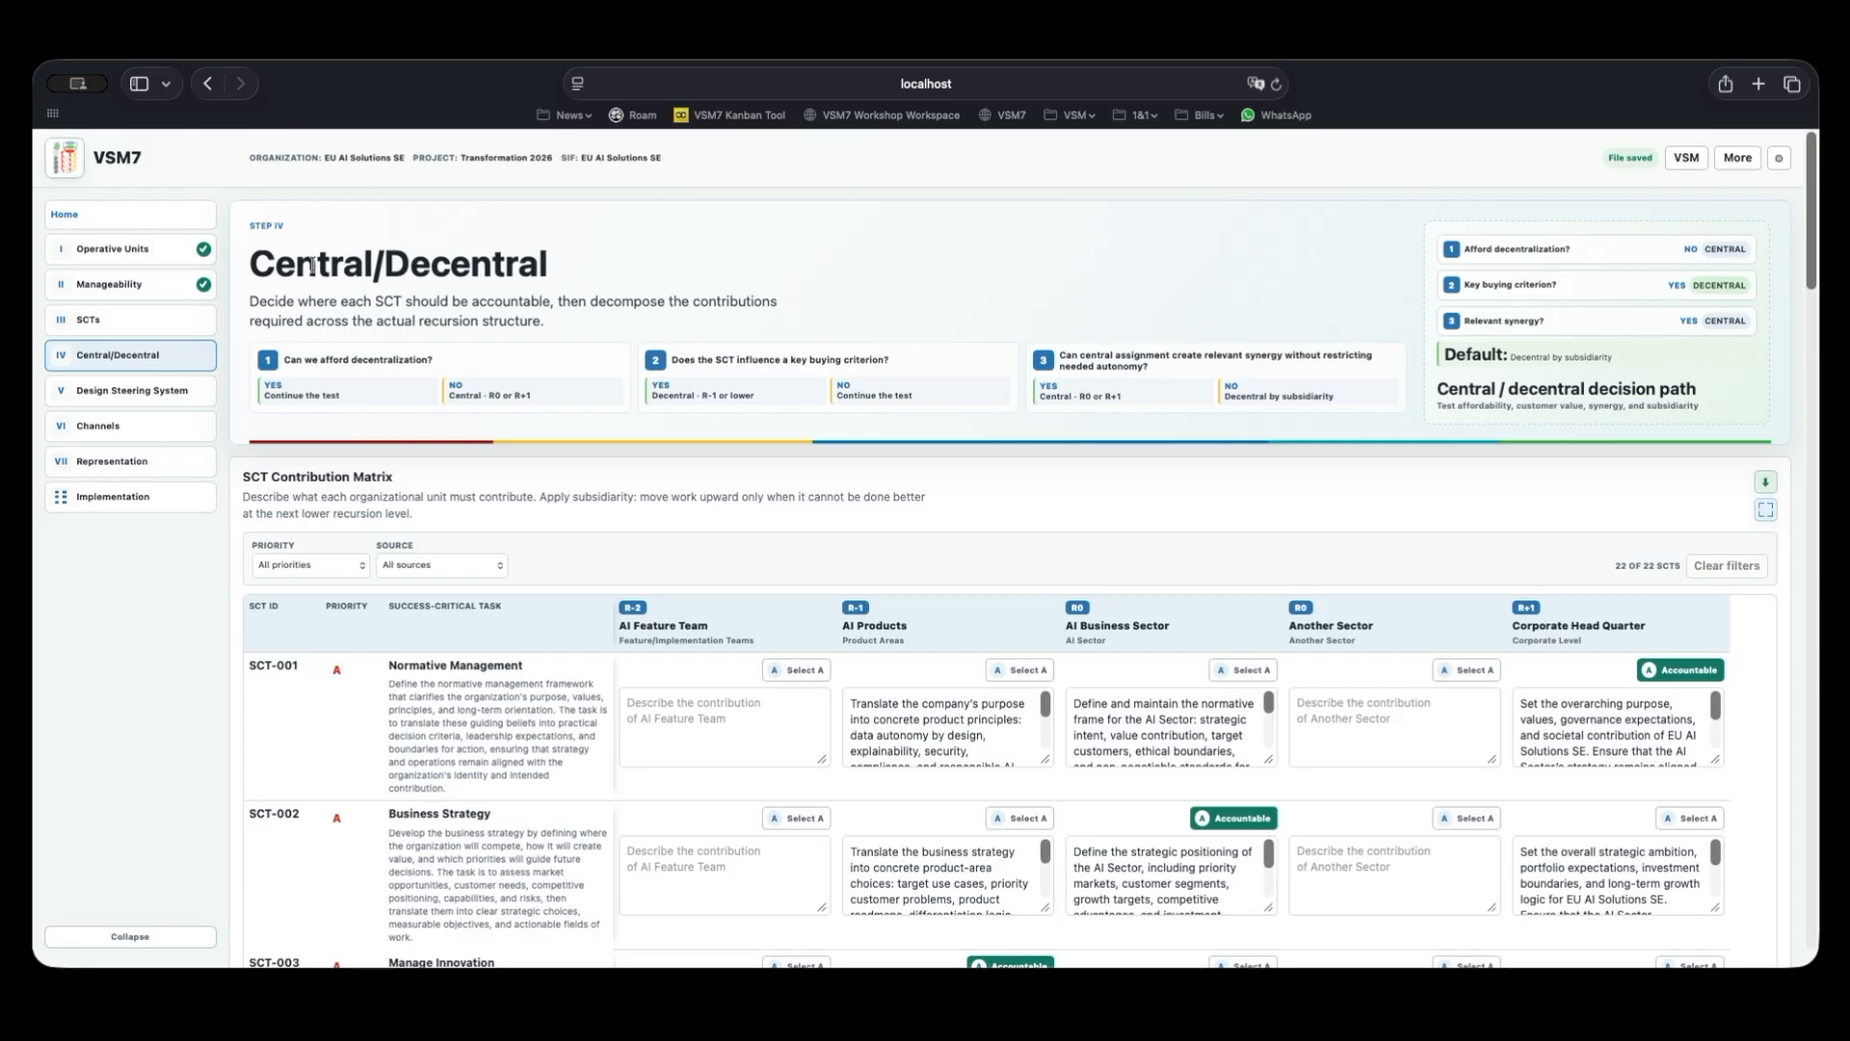
{"action": "left_click_drag", "start_coordinate": [294, 265], "coordinate": [367, 256]}
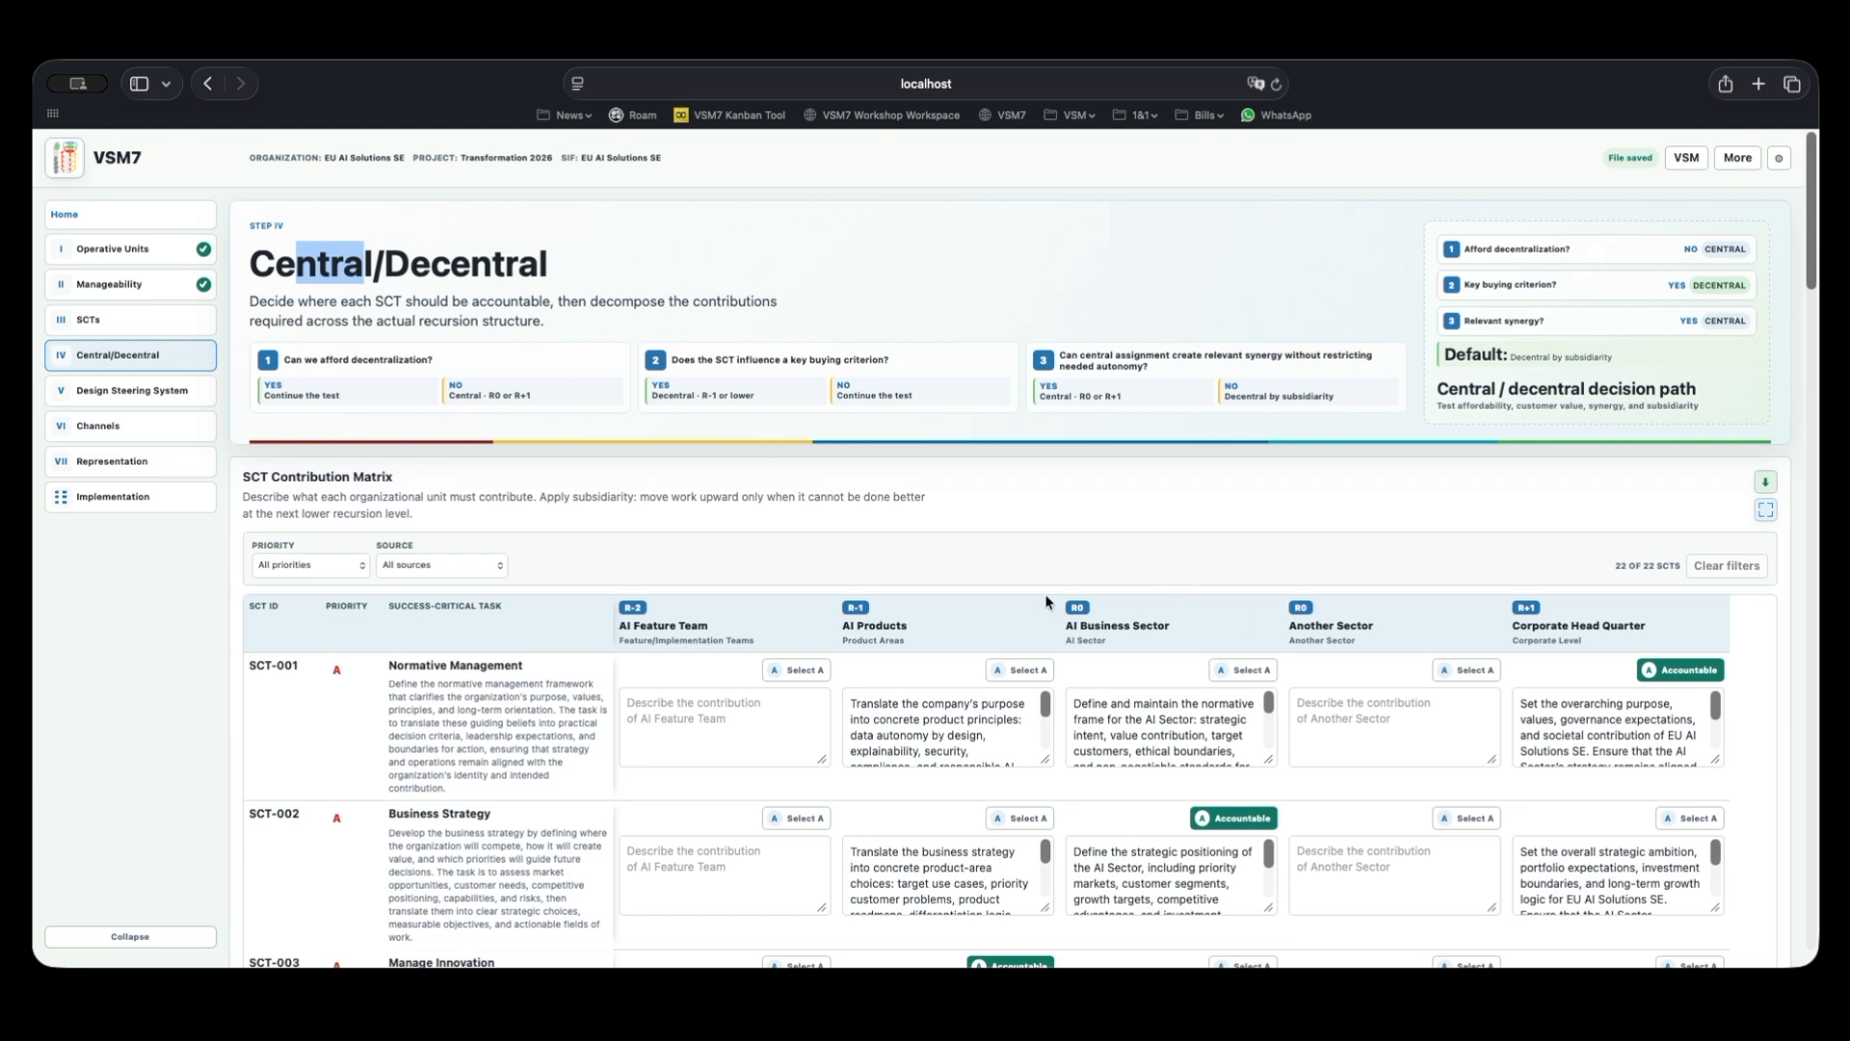
{"action": "left_click_drag", "start_coordinate": [282, 364], "coordinate": [1346, 398]}
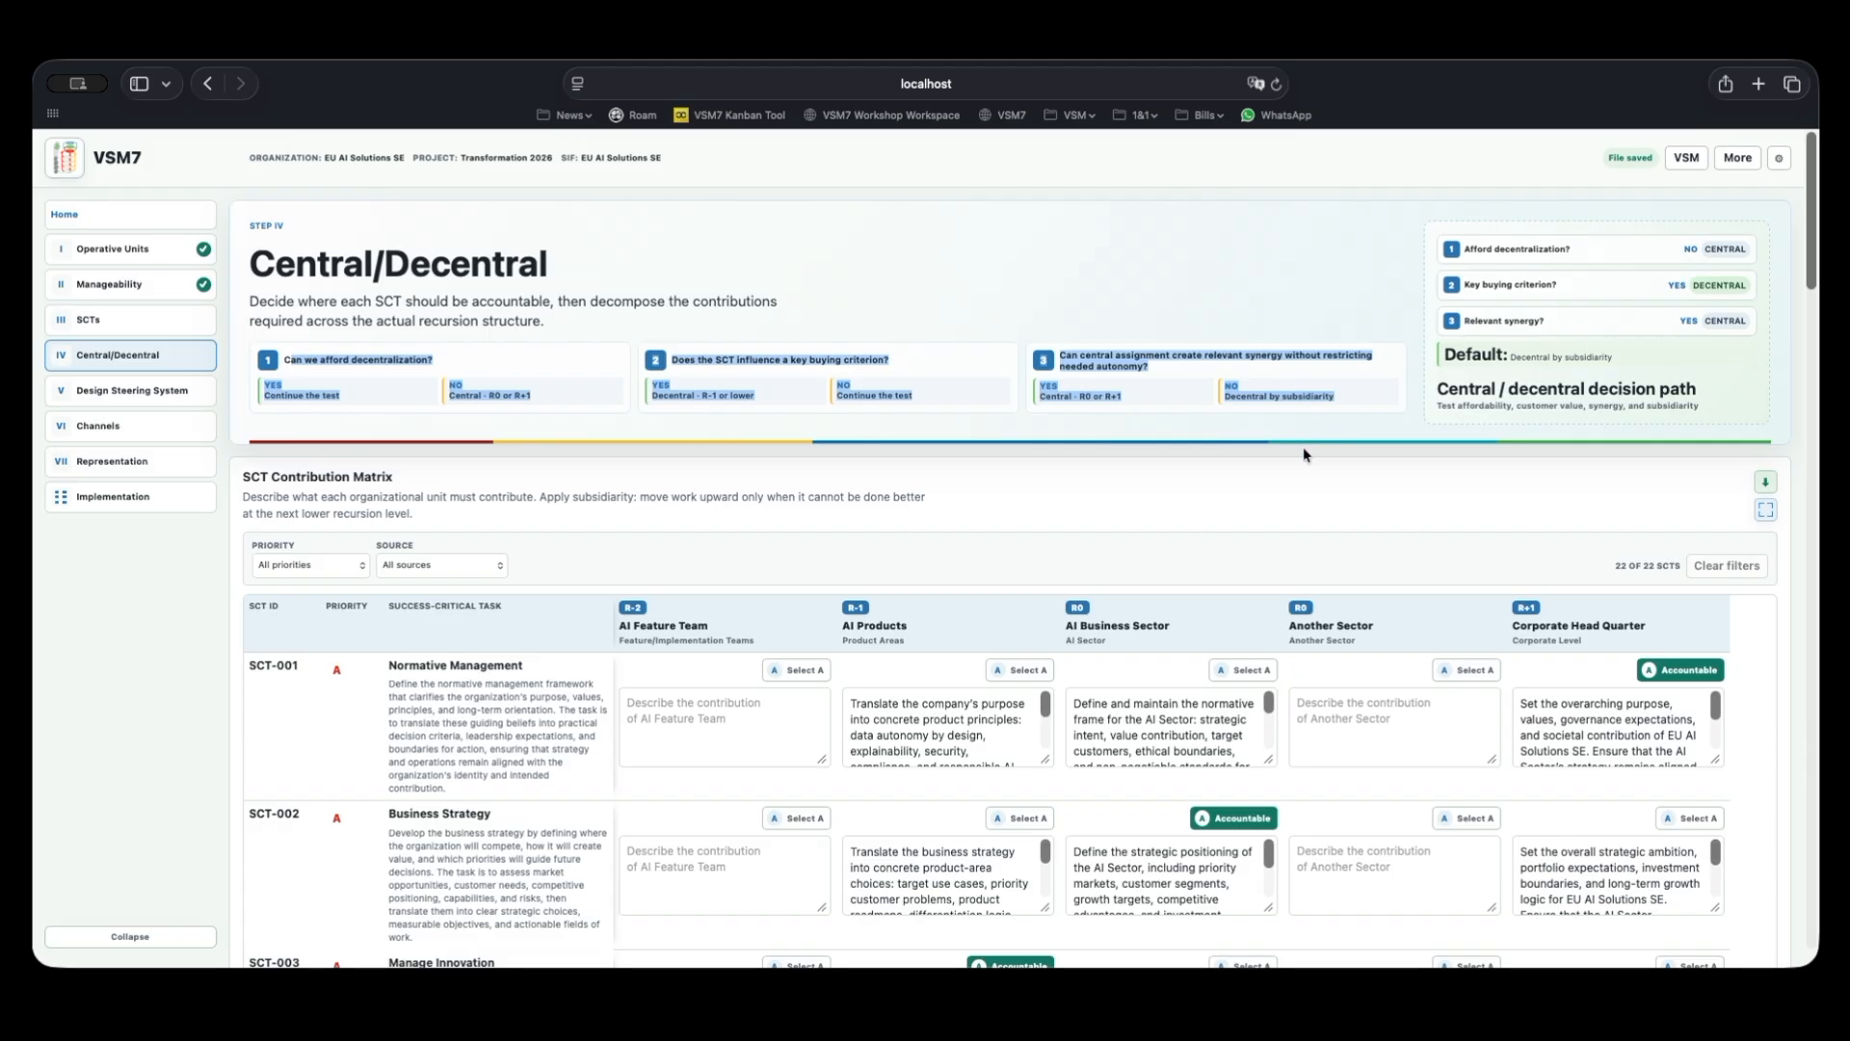
{"action": "left_click", "coordinate": [1236, 520]}
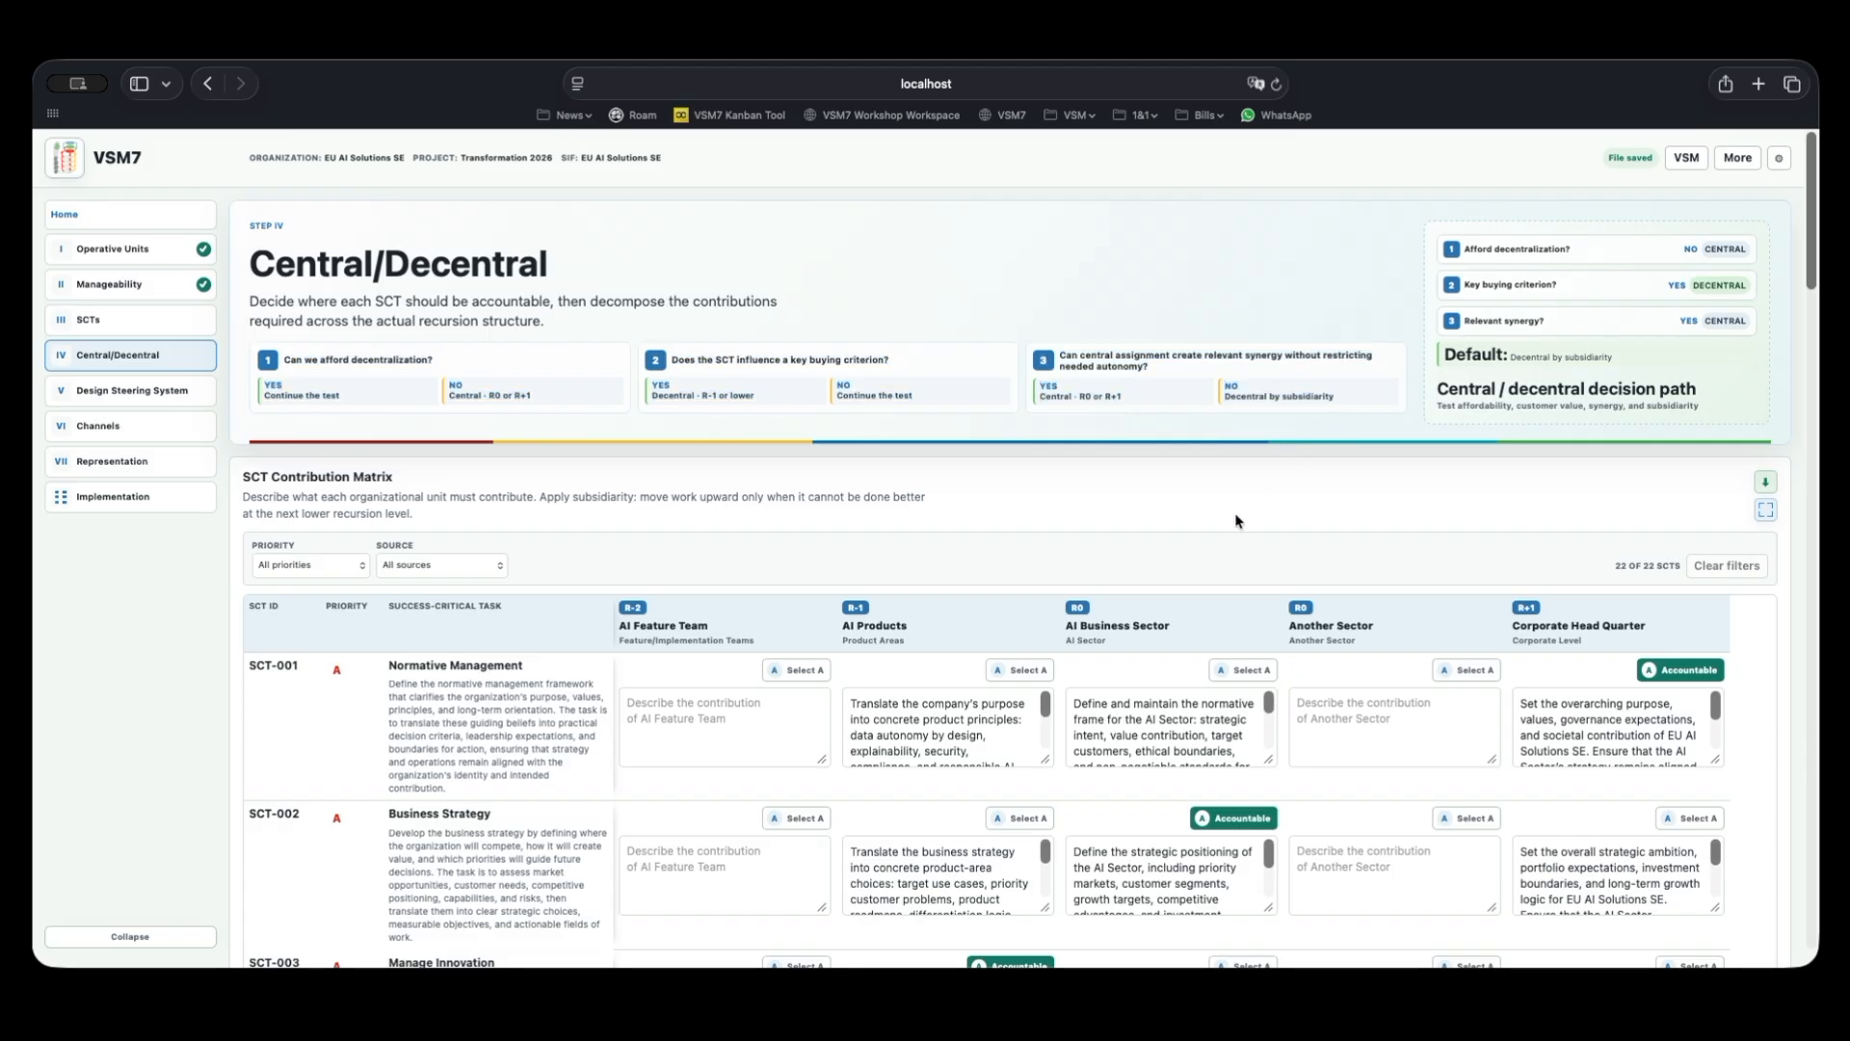
Review the SCT Contribution Matrix, highlighting the Another Sector column heading and the Normative Management description.
{"action": "scroll", "coordinate": [1226, 520], "scroll_direction": "down", "scroll_amount": 5}
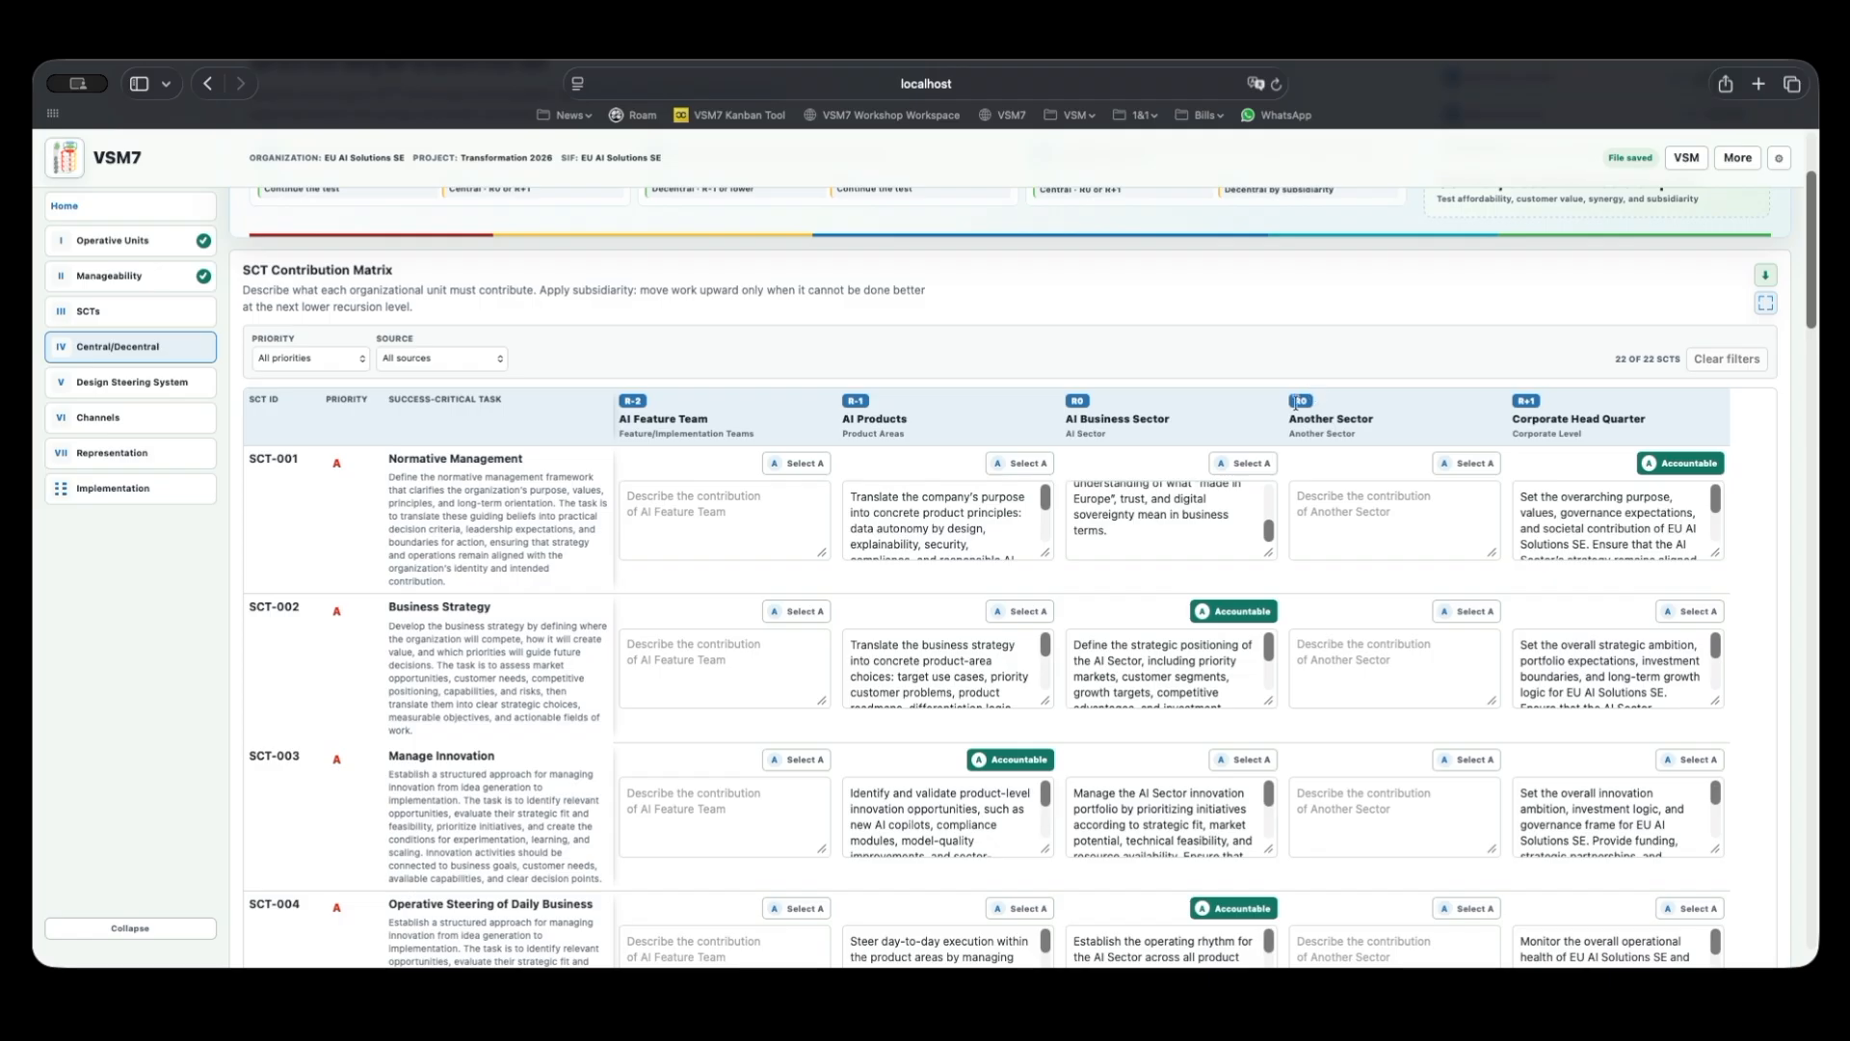
{"action": "left_click_drag", "start_coordinate": [1339, 401], "coordinate": [1364, 433]}
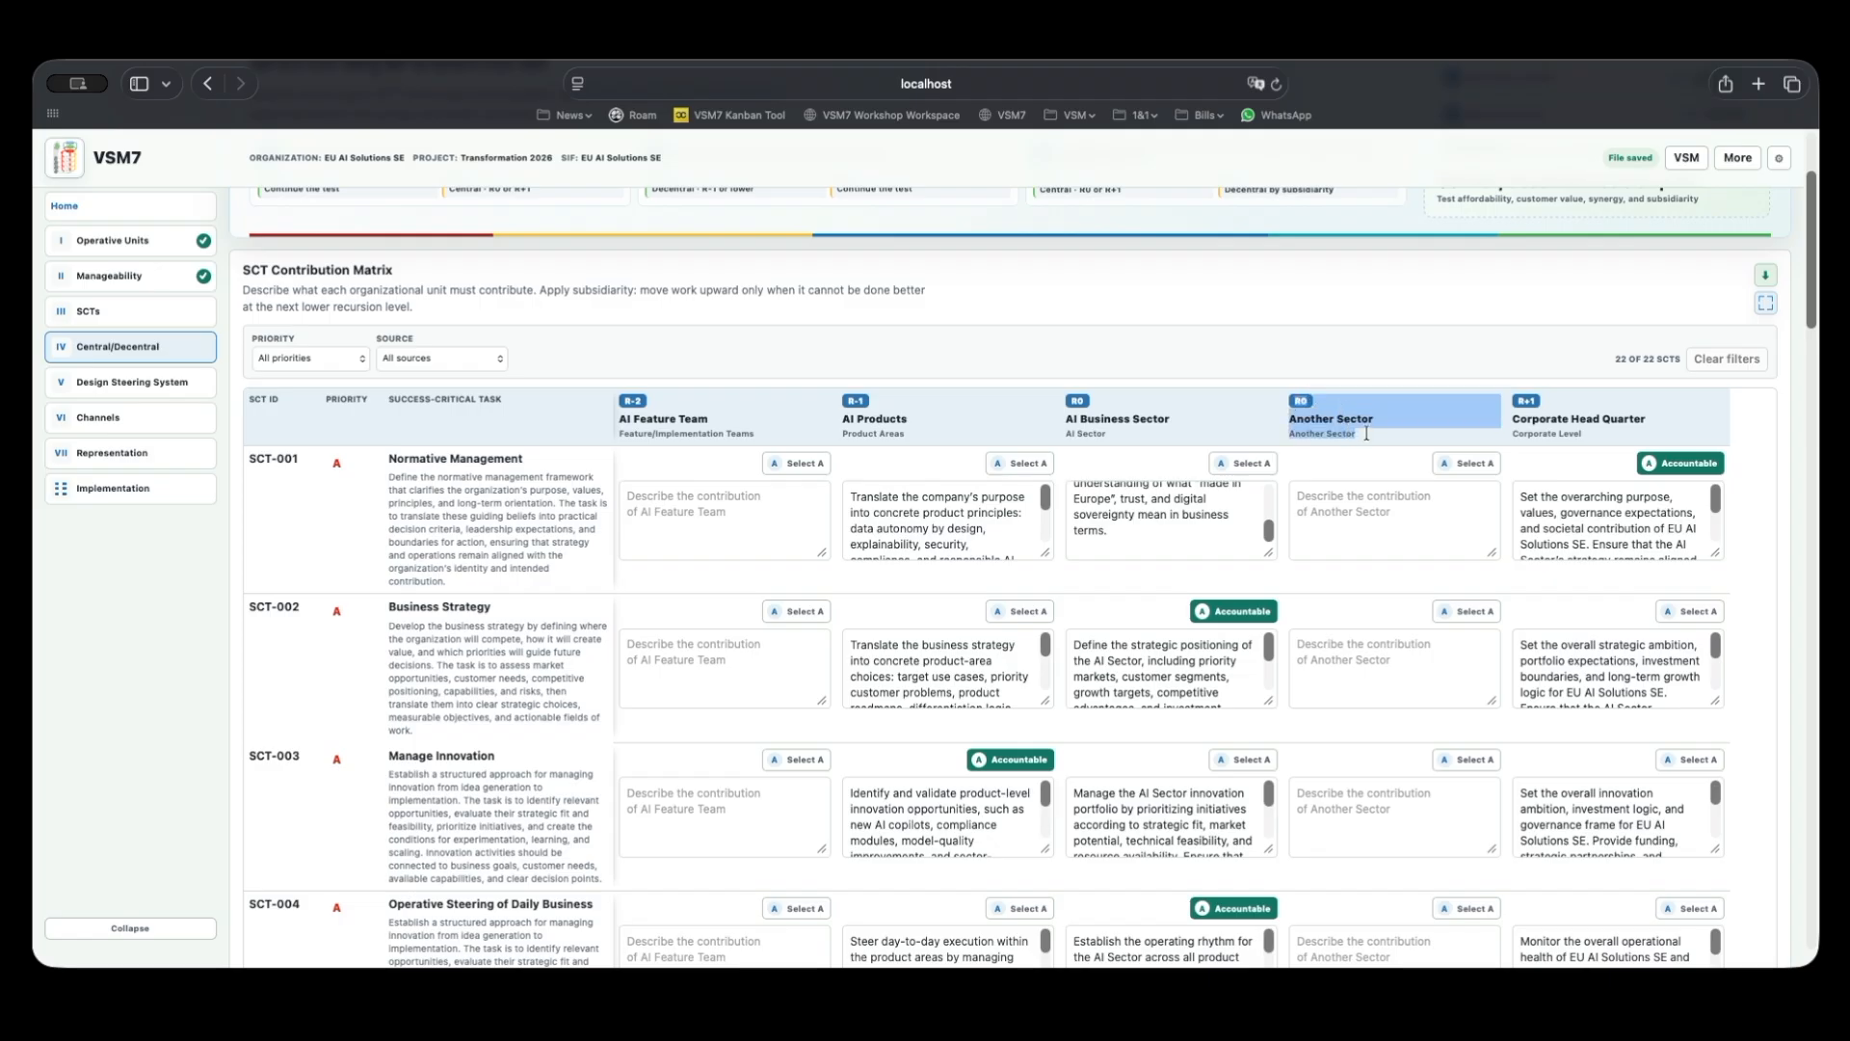
{"action": "left_click", "coordinate": [1337, 531]}
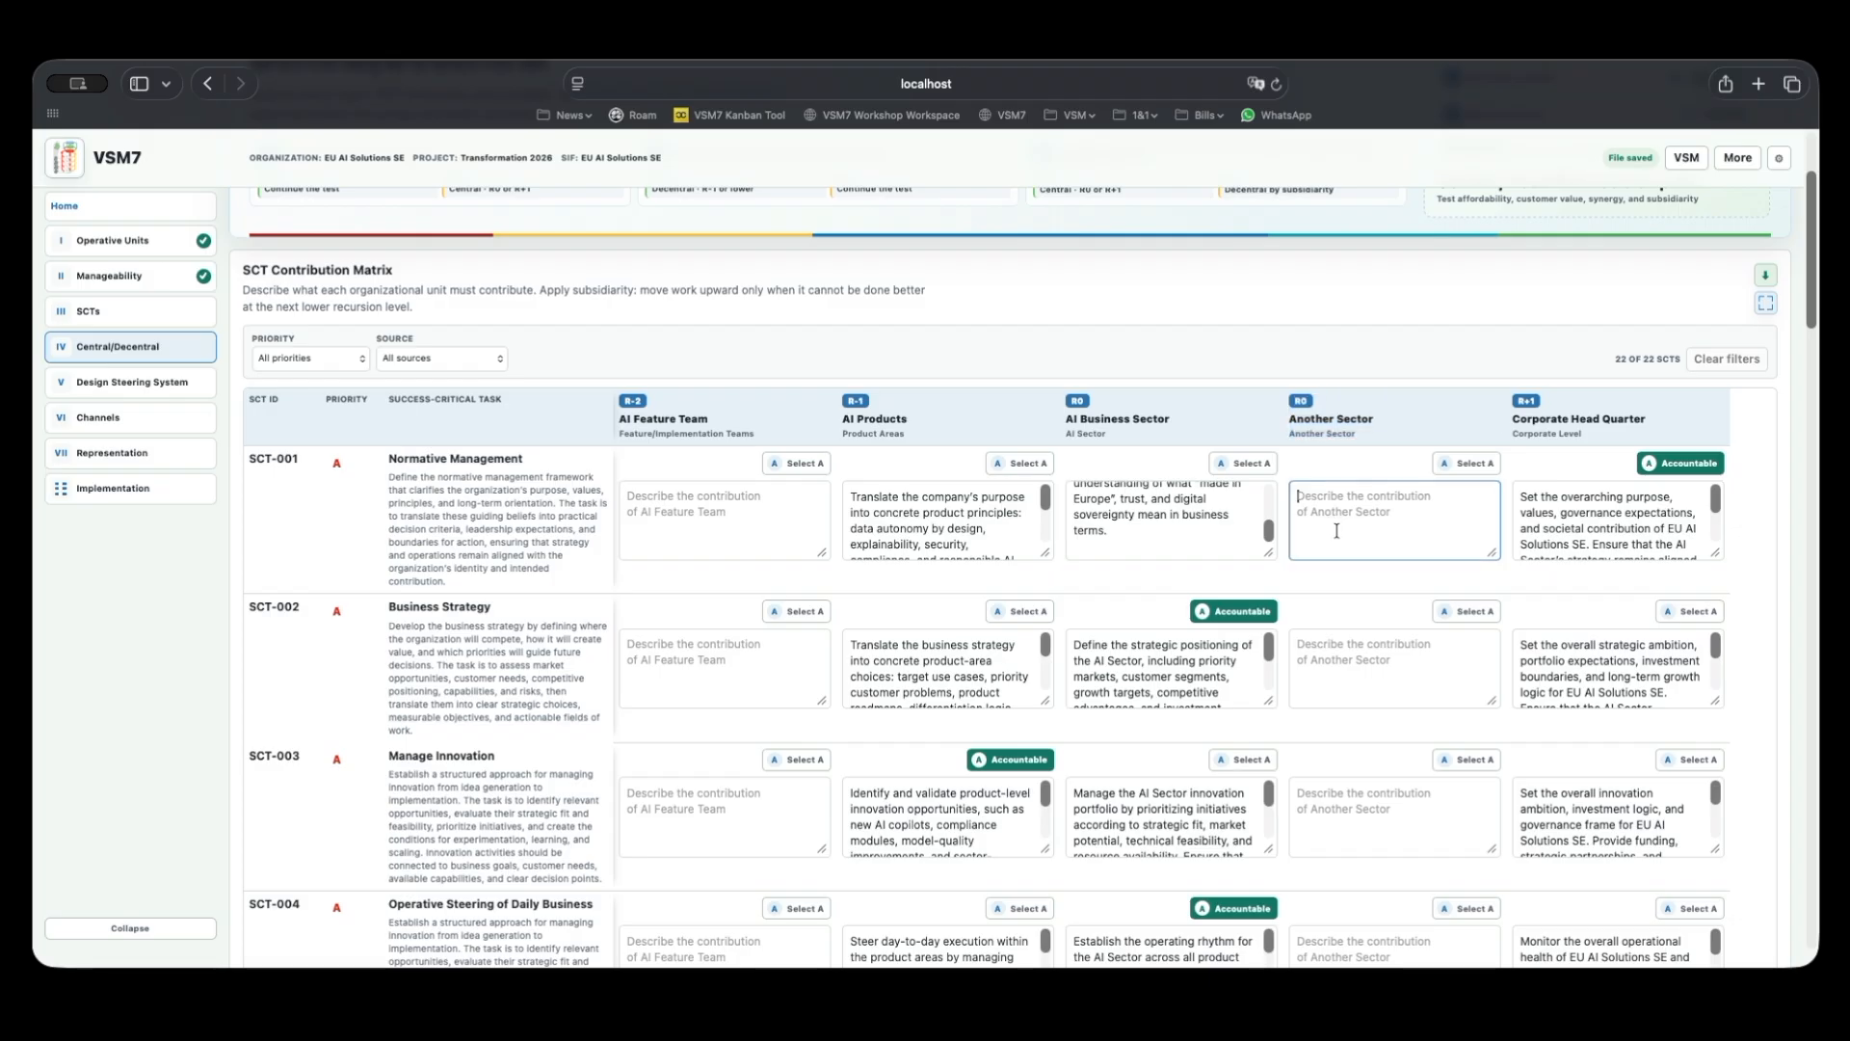
{"action": "left_click", "coordinate": [1353, 679]}
{"action": "left_click", "coordinate": [1369, 526]}
{"action": "scroll", "coordinate": [1237, 575], "scroll_direction": "up", "scroll_amount": 1}
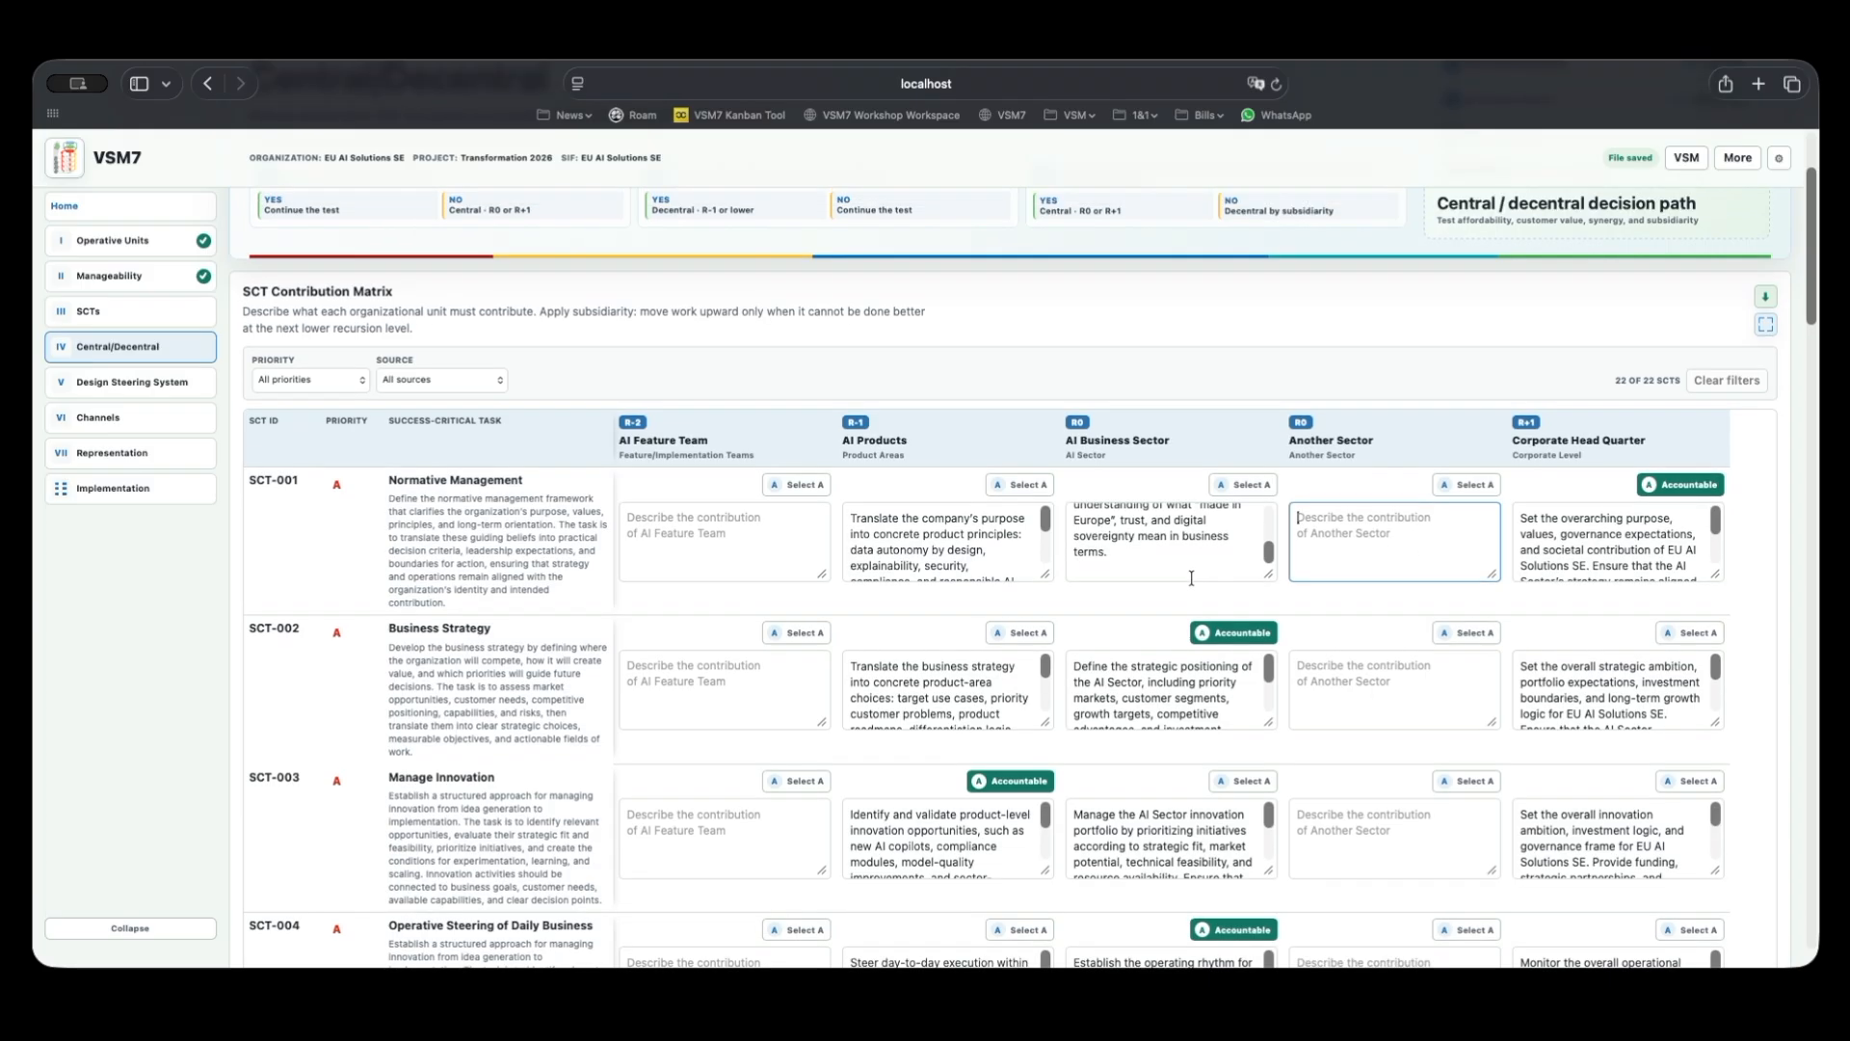
{"action": "left_click_drag", "start_coordinate": [406, 512], "coordinate": [523, 589]}
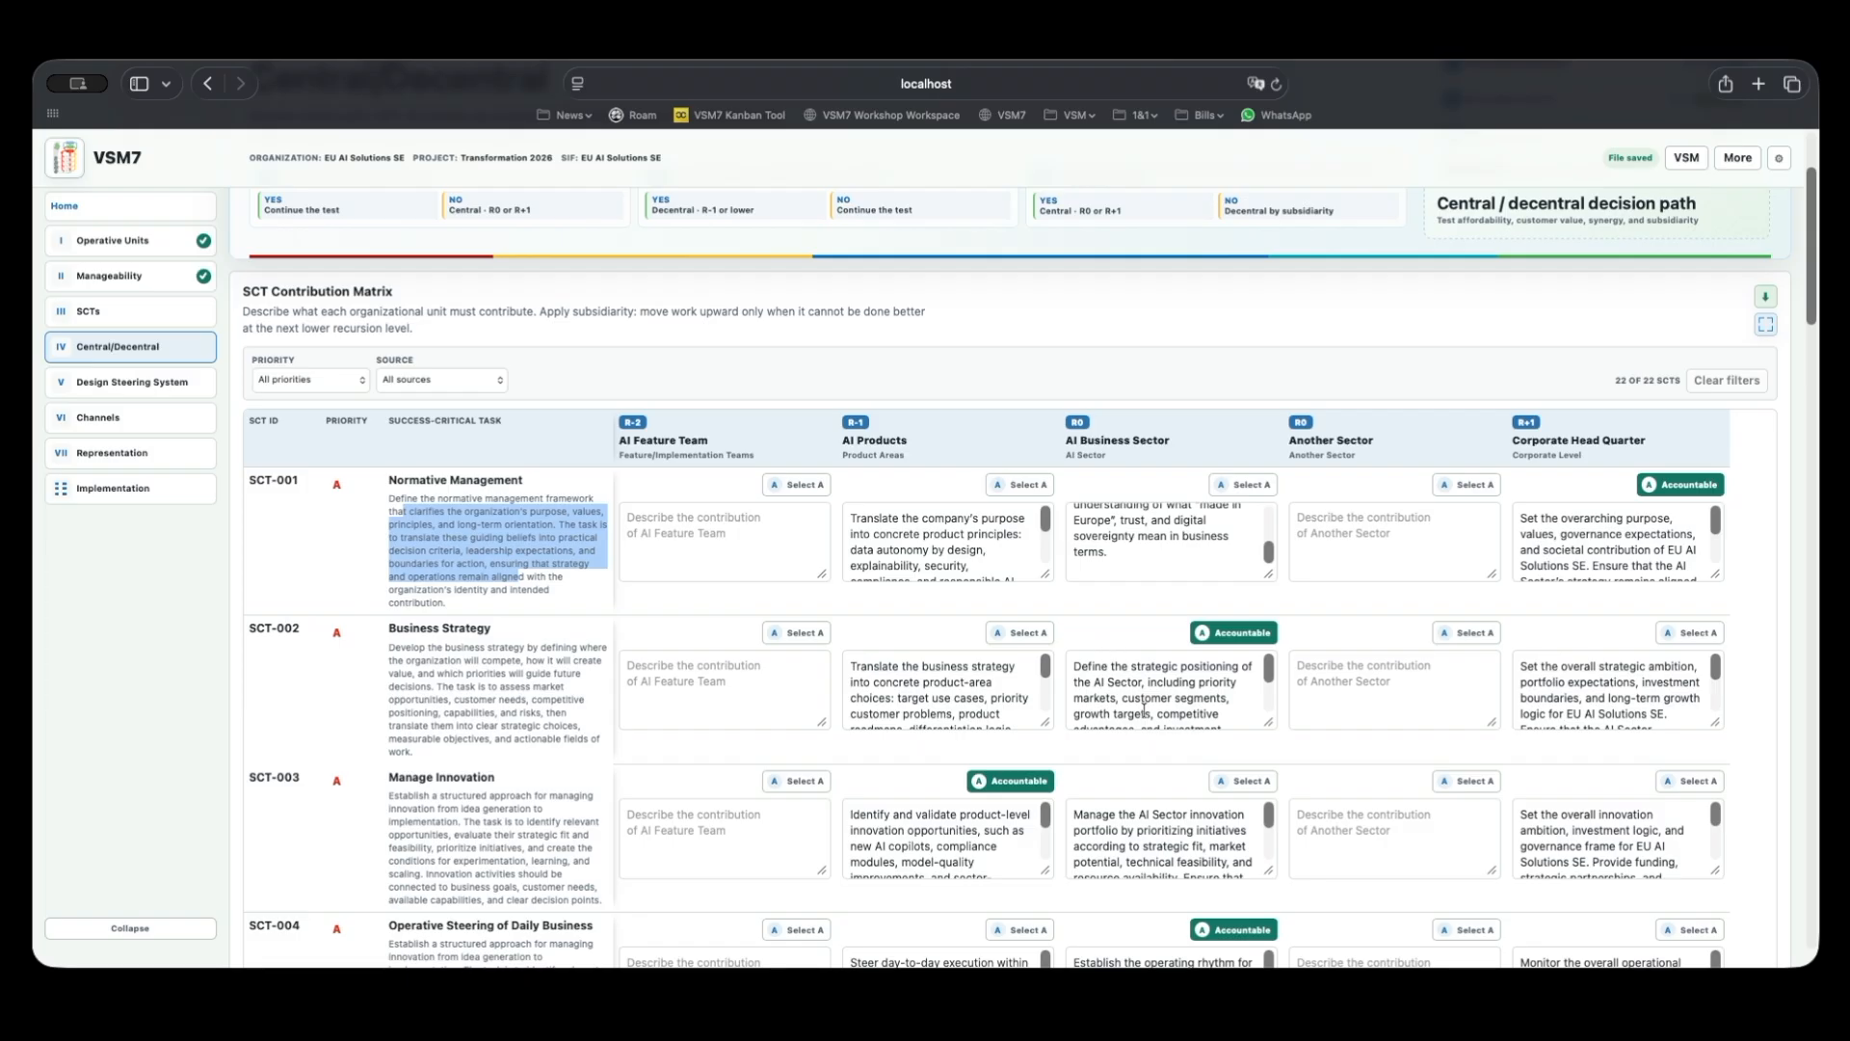
{"action": "scroll", "coordinate": [1099, 671], "scroll_direction": "down", "scroll_amount": 1}
Assign accountability for Business Strategy to AI Products and return it to AI Business Sector.
{"action": "left_click", "coordinate": [1240, 624]}
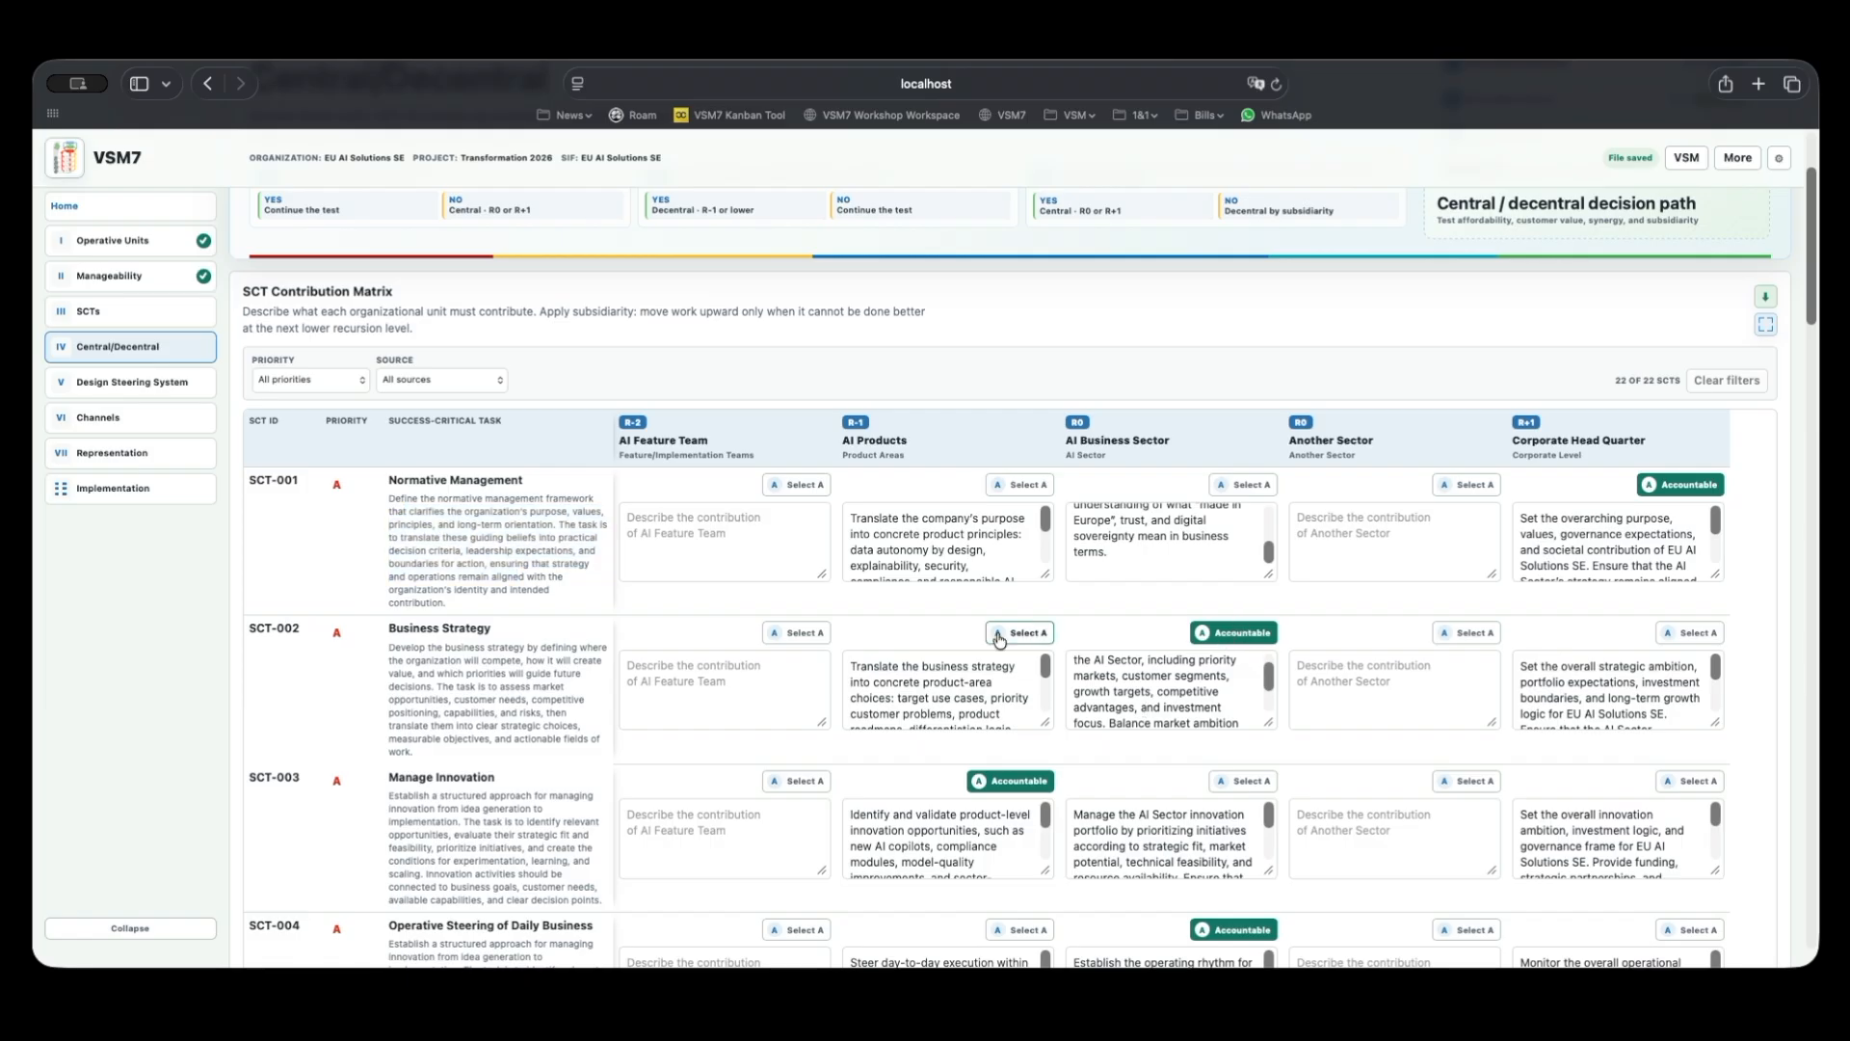
{"action": "left_click", "coordinate": [1032, 641]}
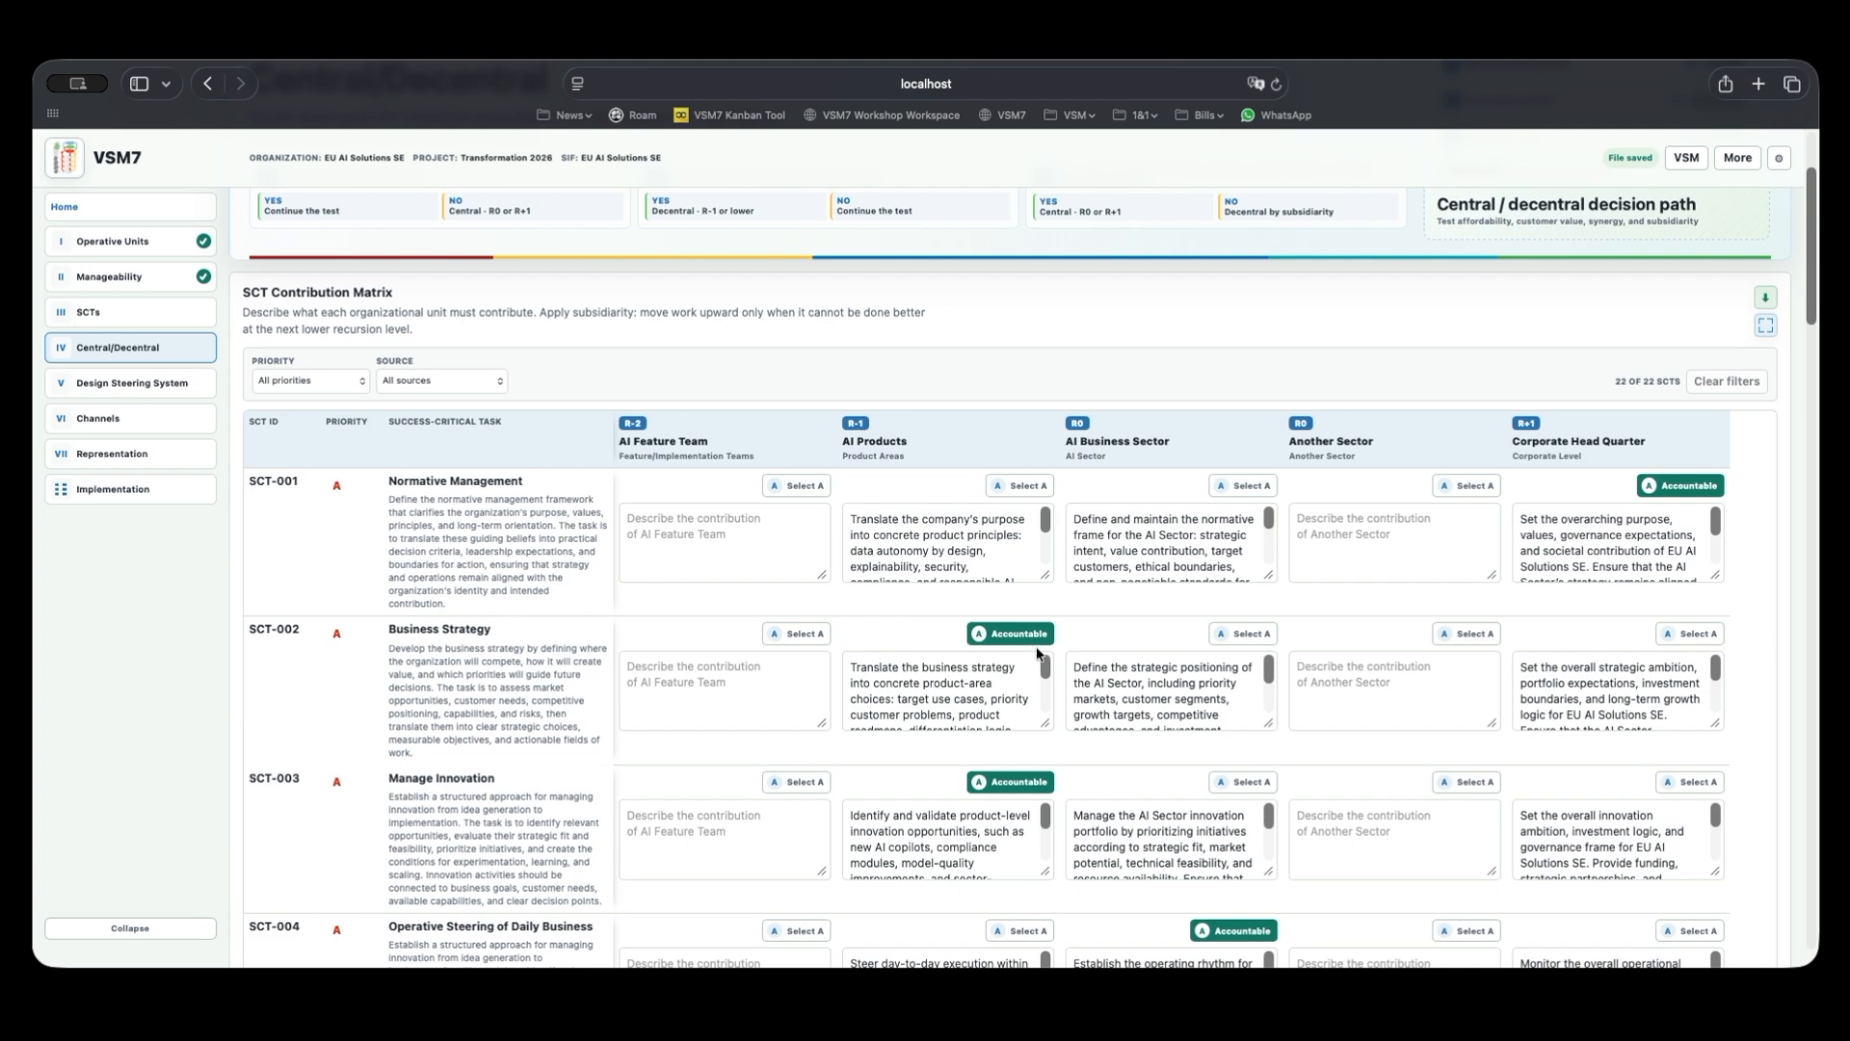
{"action": "left_click", "coordinate": [1249, 634]}
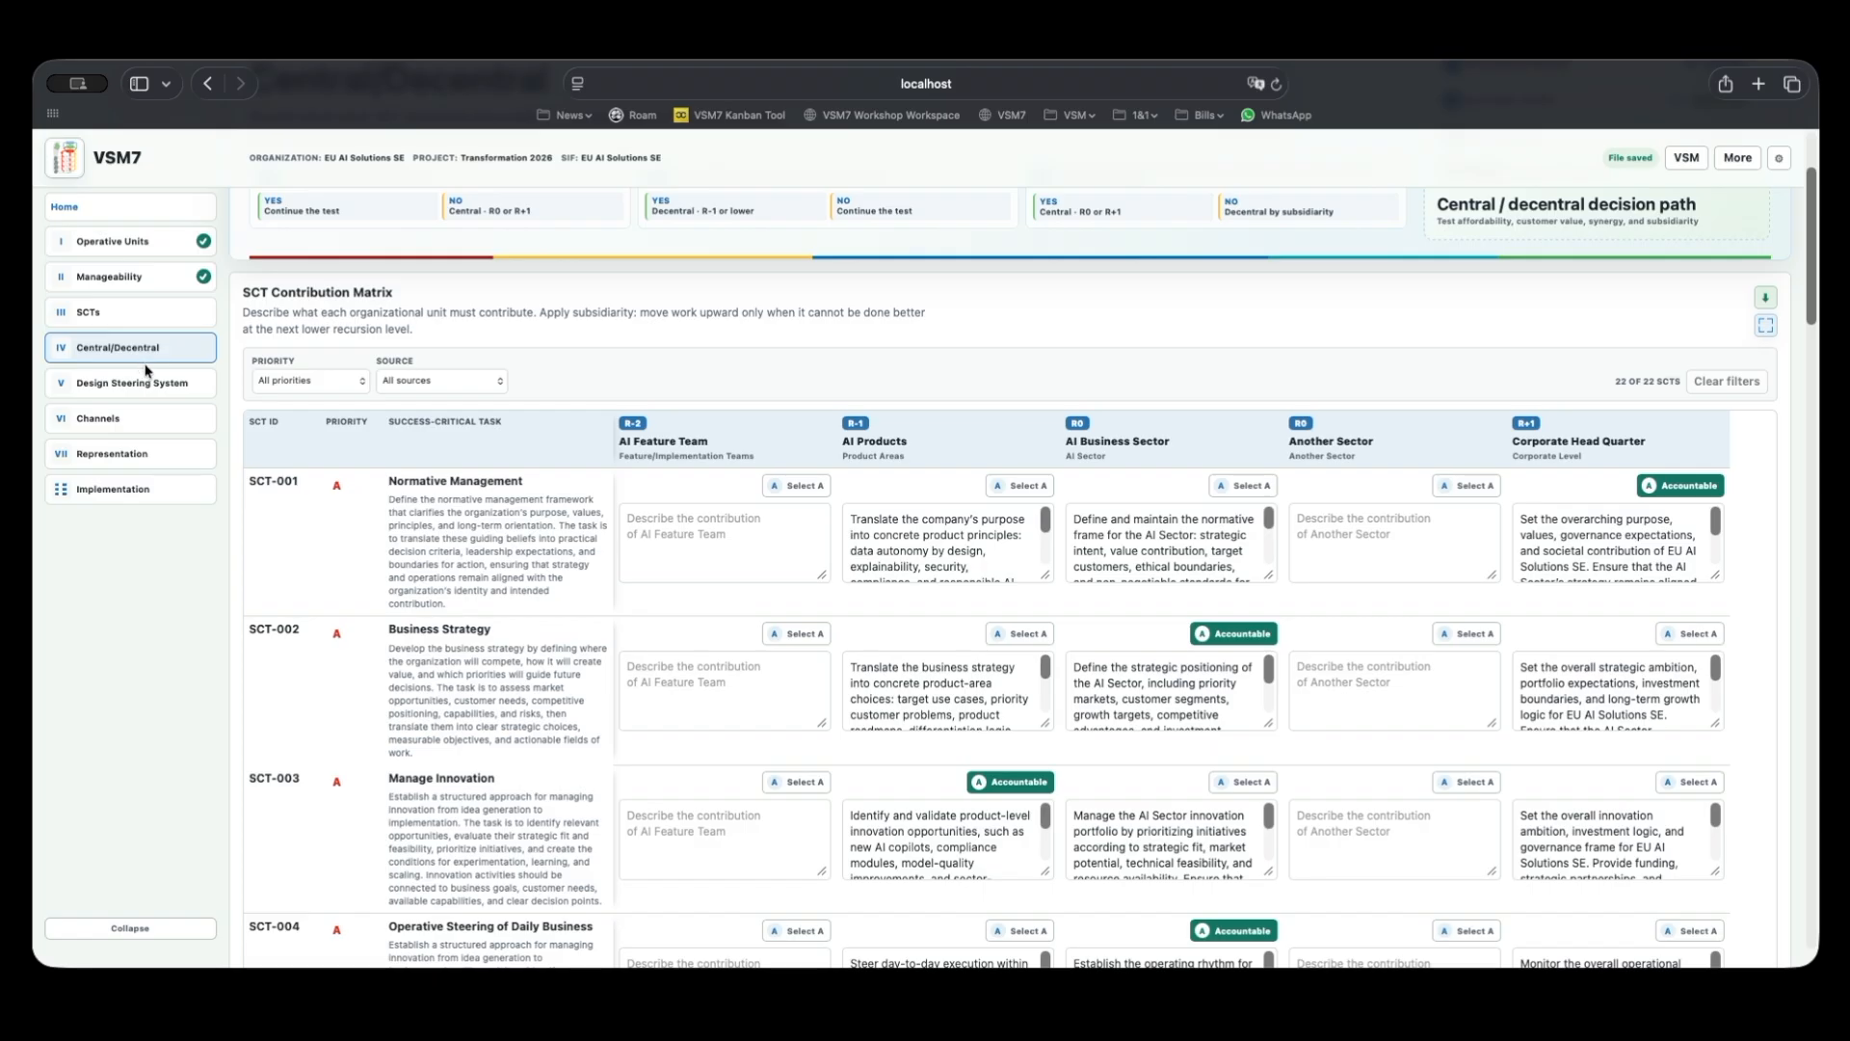
Go to the Design Steering System step and examine the SCT-to-VSM-System Mapping with its VSM map and the contributions mapped to S3 Control.
{"action": "left_click", "coordinate": [157, 385]}
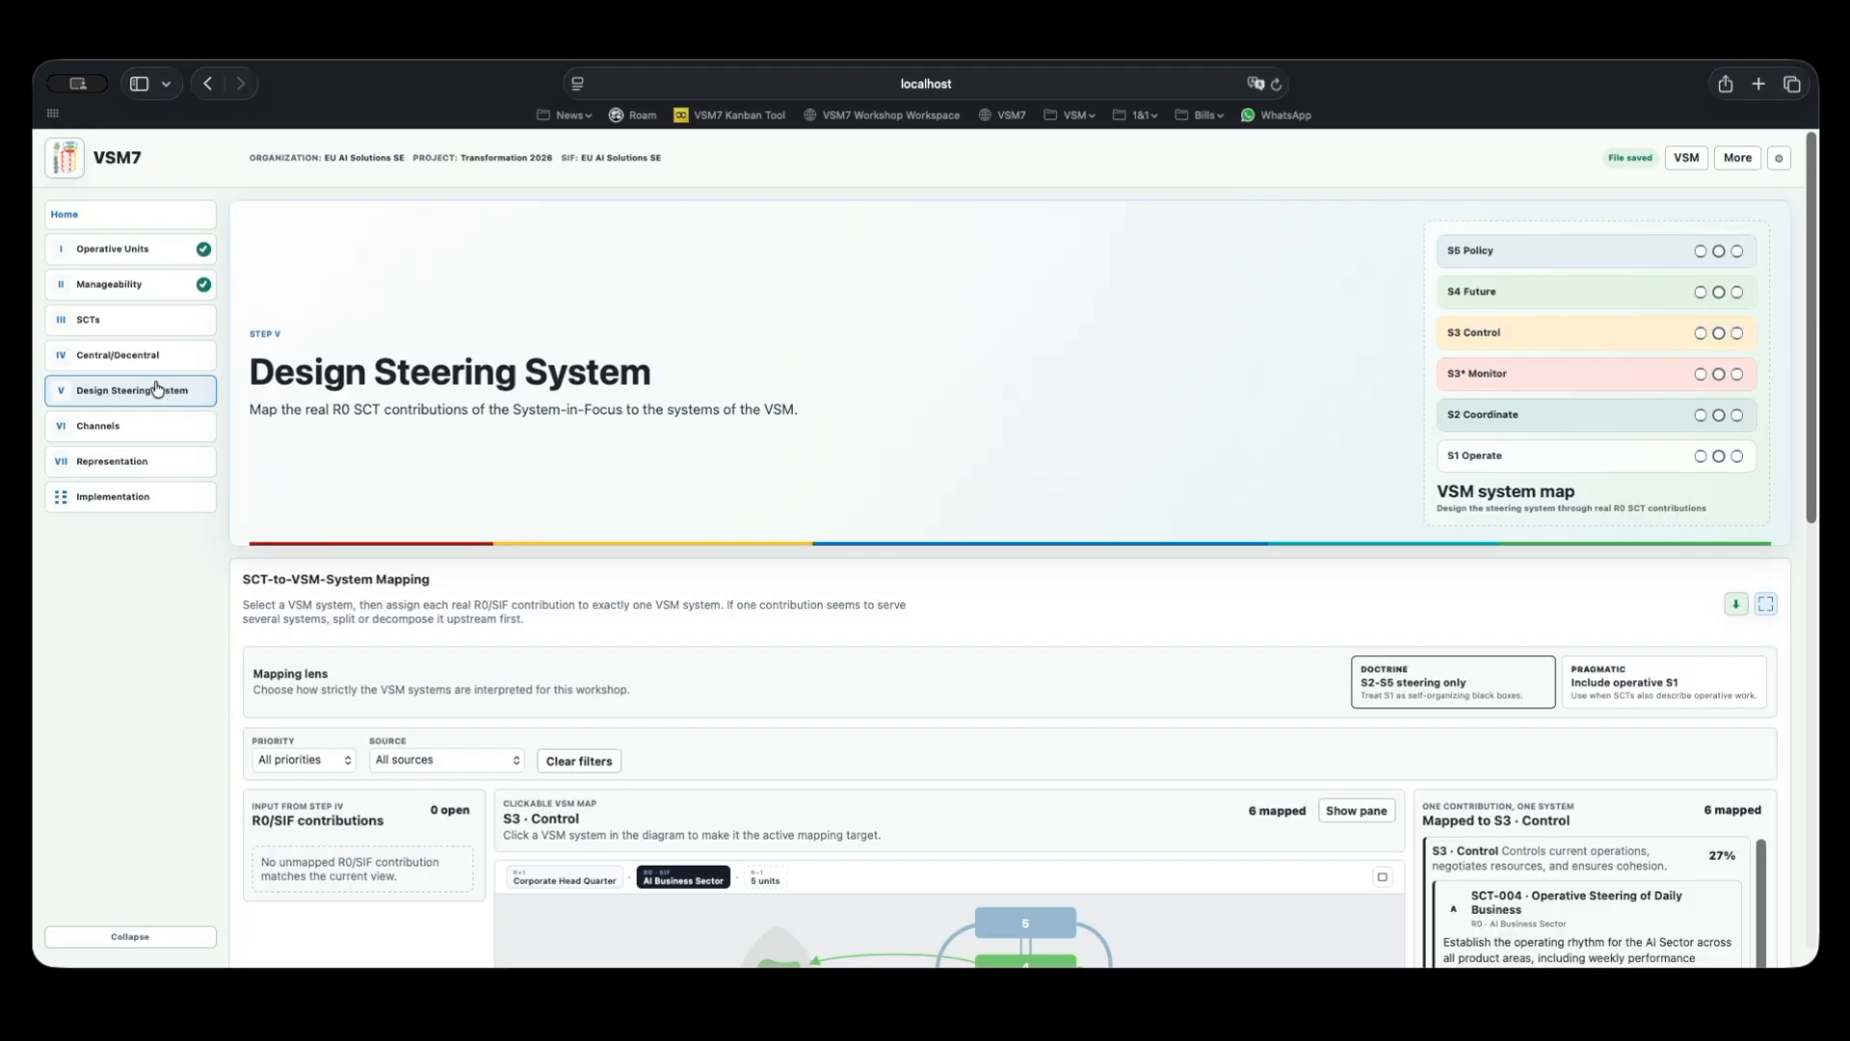
{"action": "scroll", "coordinate": [834, 500], "scroll_direction": "down", "scroll_amount": 3}
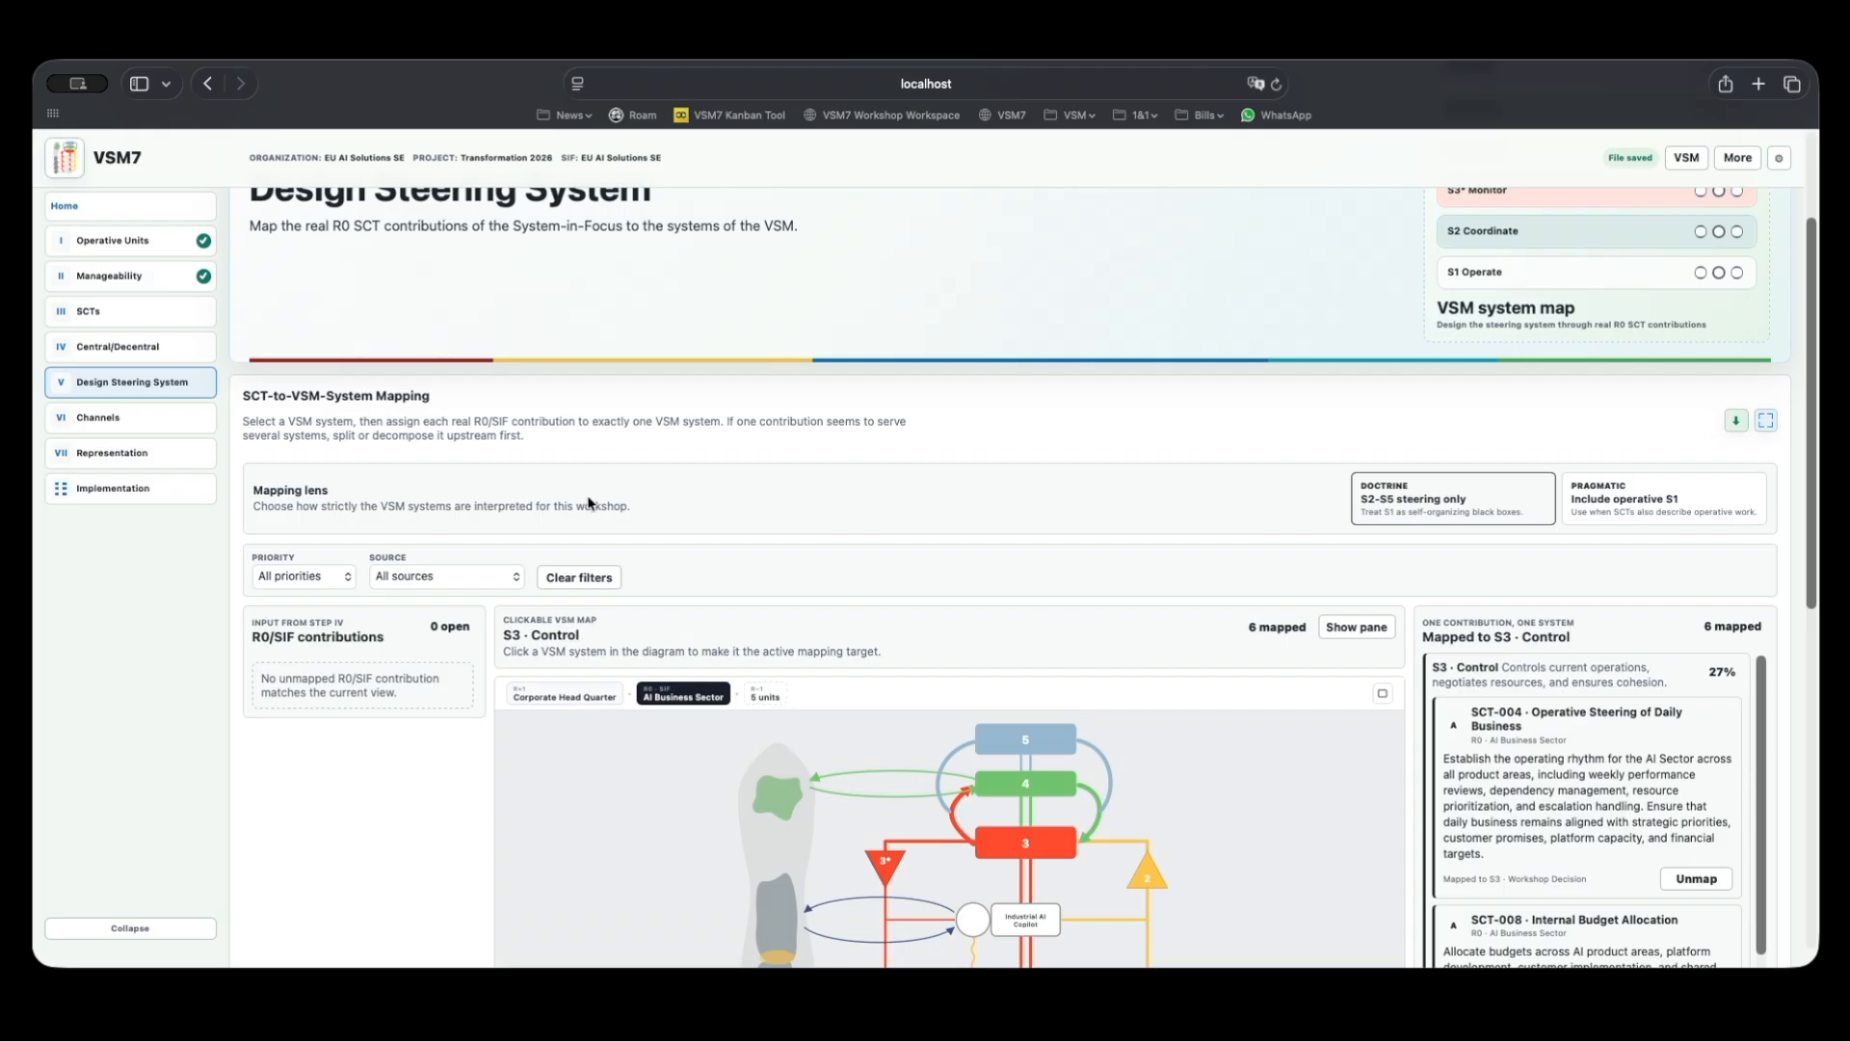
{"action": "scroll", "coordinate": [590, 503], "scroll_direction": "down", "scroll_amount": 5}
{"action": "scroll", "coordinate": [403, 605], "scroll_direction": "down", "scroll_amount": 5}
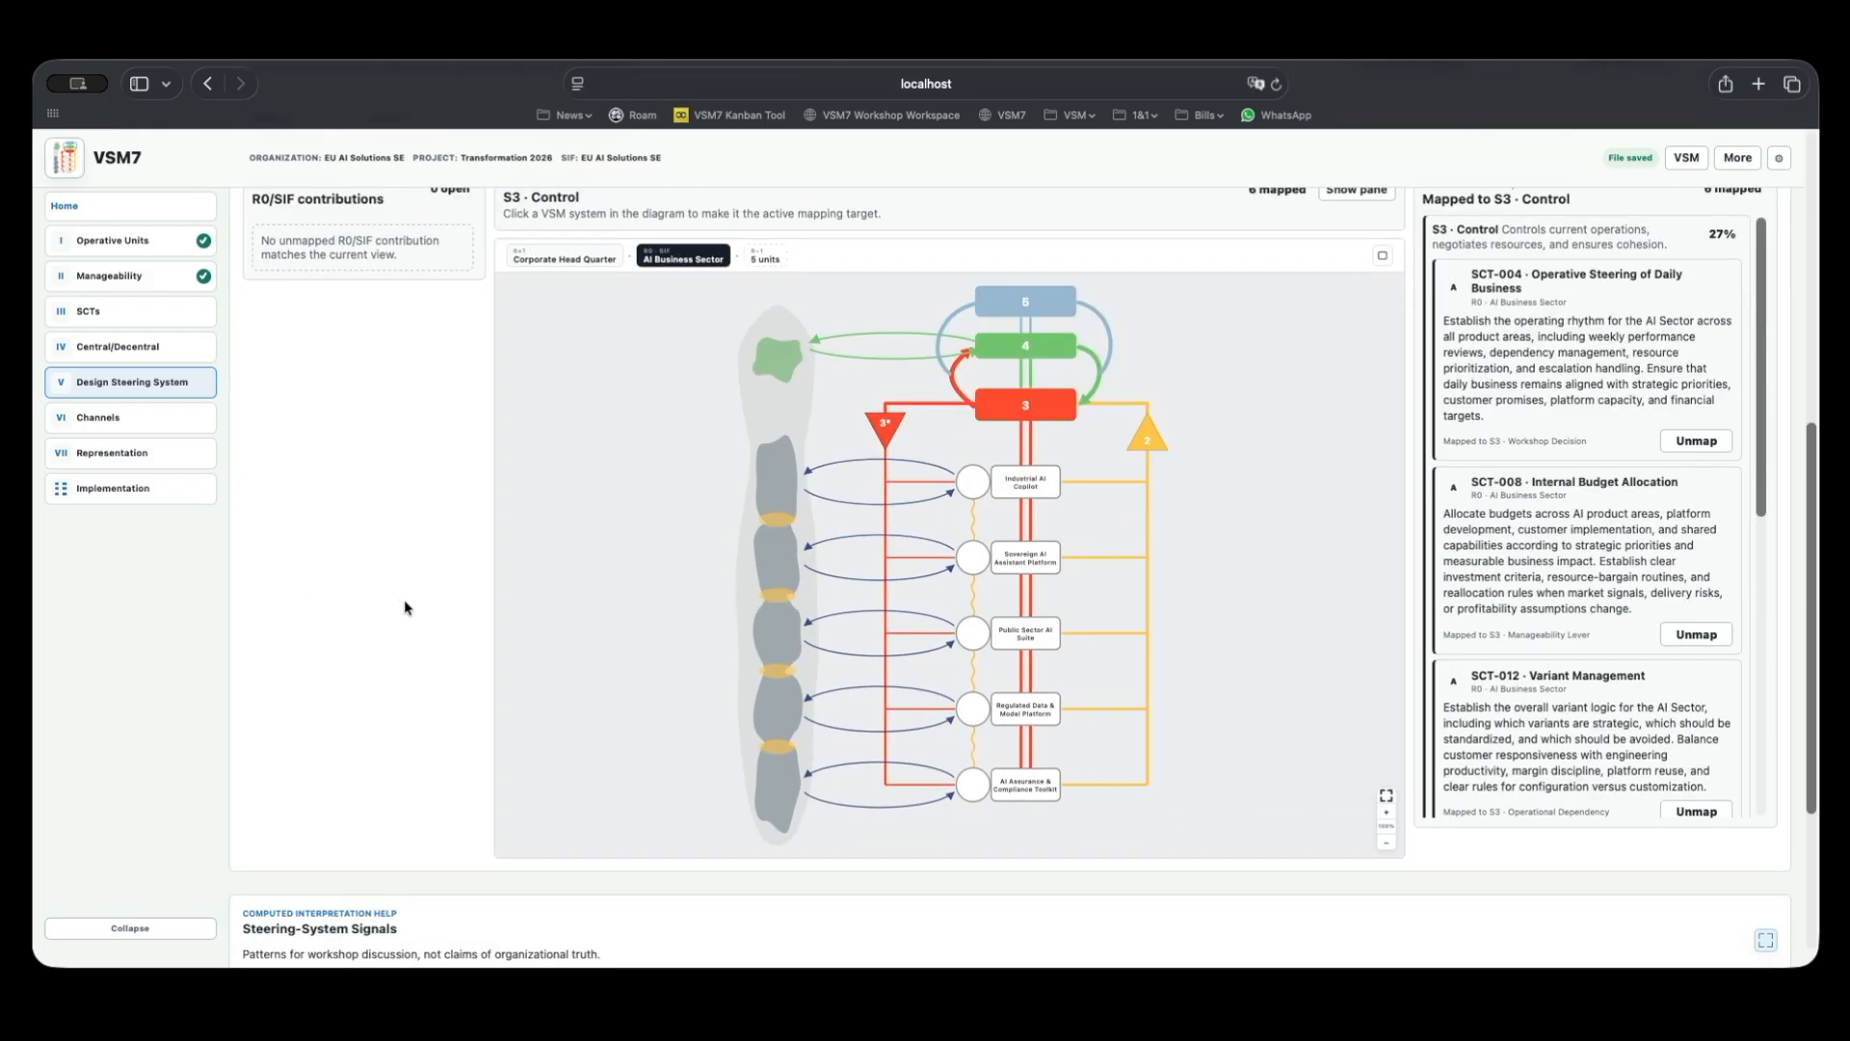
{"action": "scroll", "coordinate": [429, 586], "scroll_direction": "up", "scroll_amount": 2}
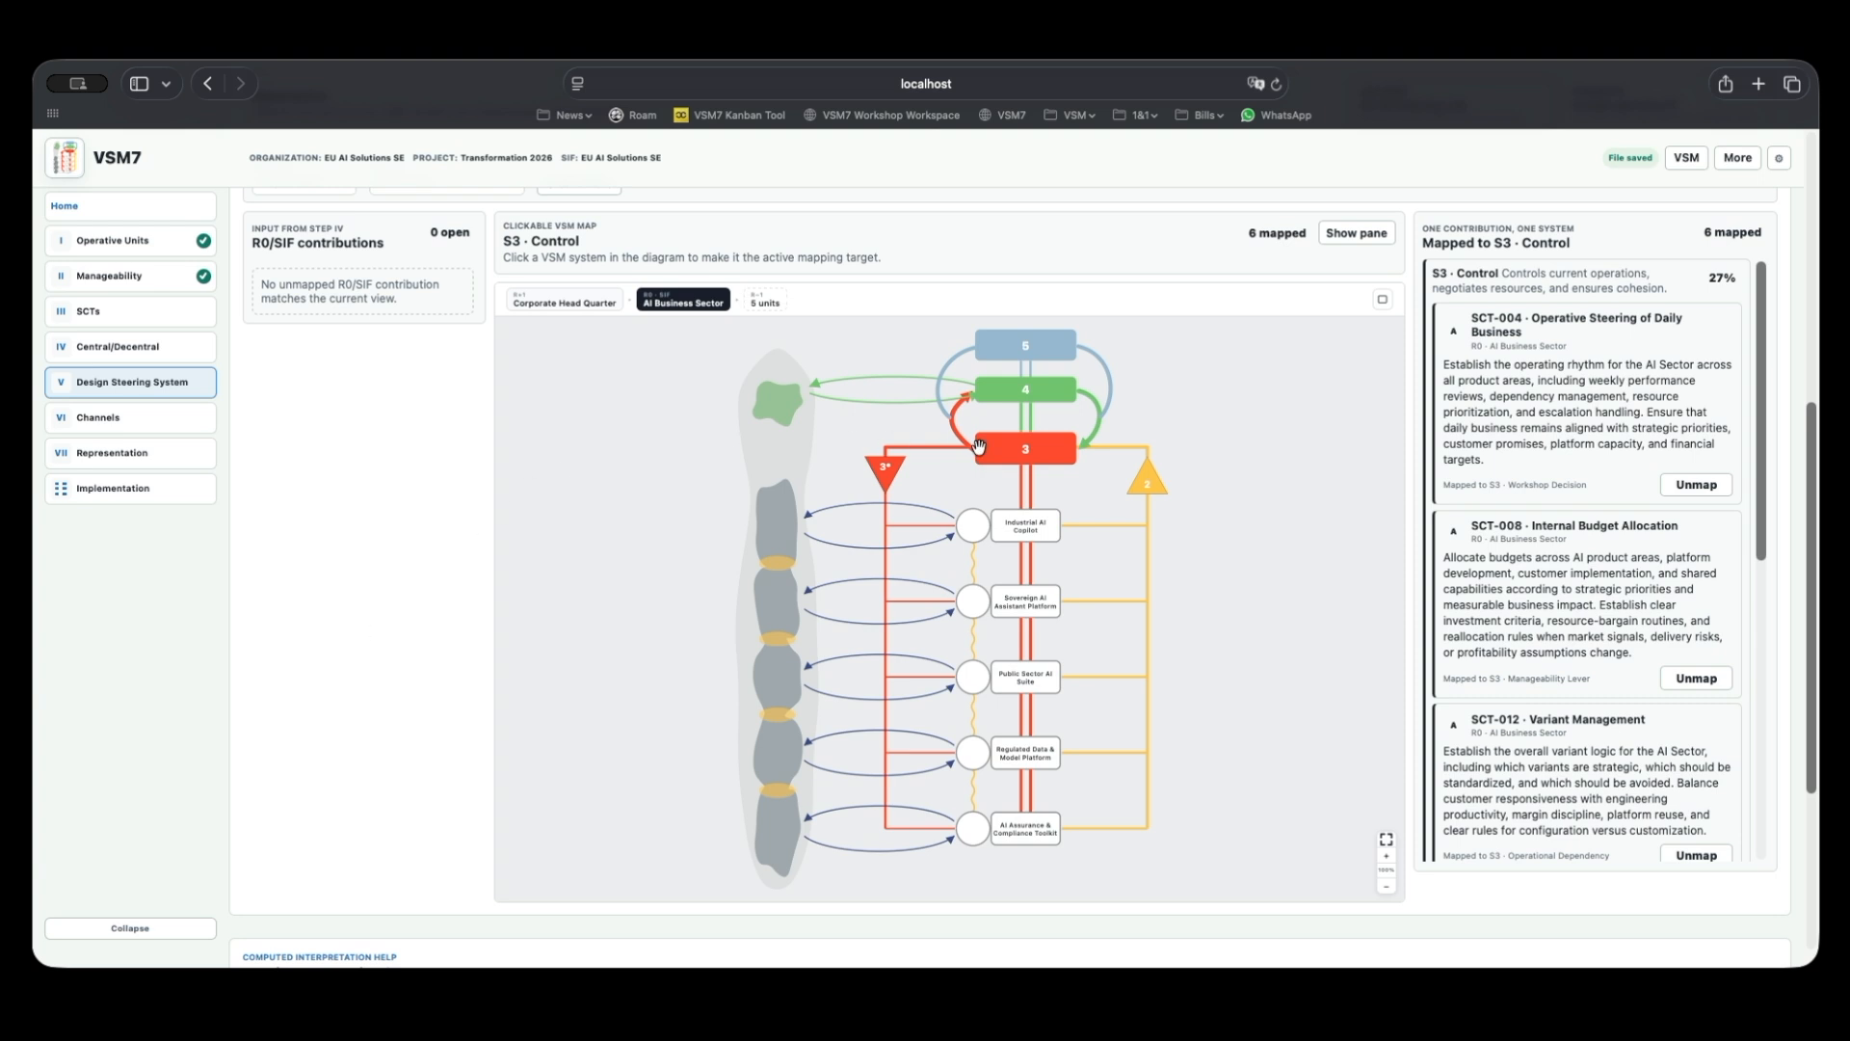
{"action": "scroll", "coordinate": [1284, 571], "scroll_direction": "down", "scroll_amount": 1}
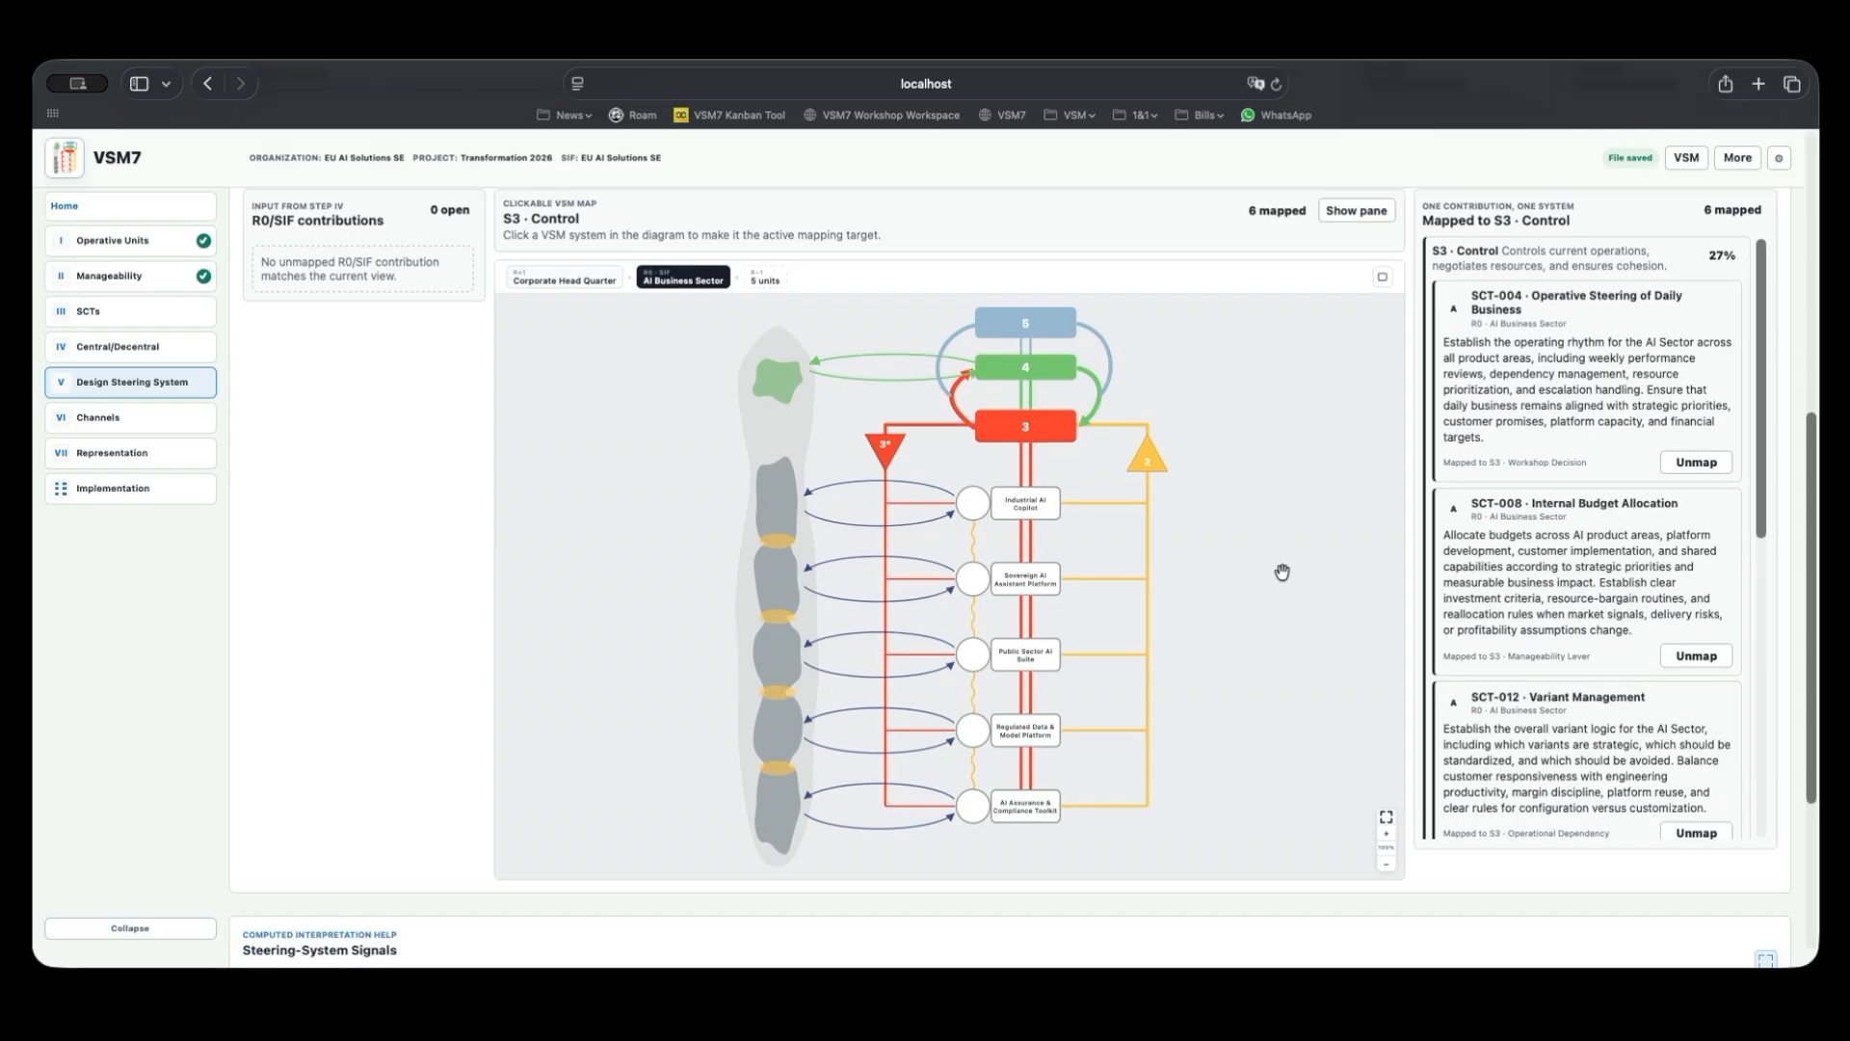
{"action": "scroll", "coordinate": [1280, 569], "scroll_direction": "up", "scroll_amount": 2}
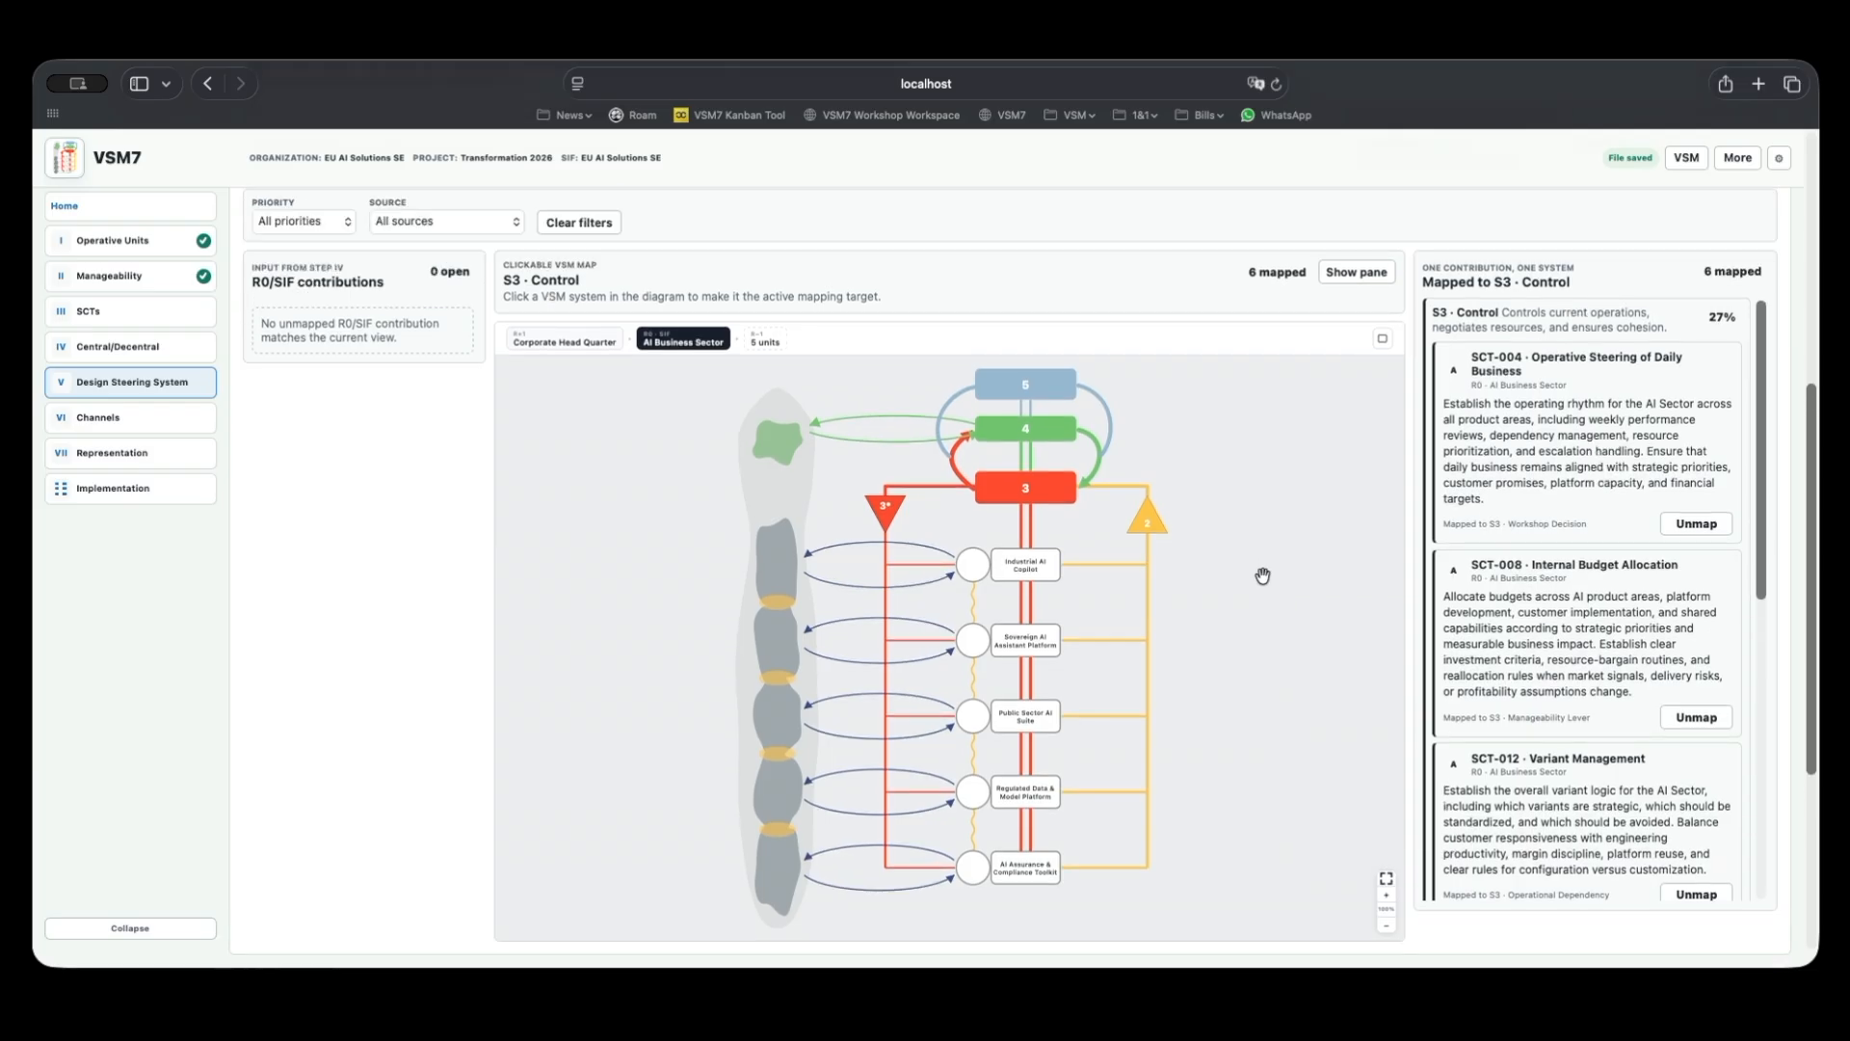
Select S5 Identity and policy in the VSM map, unmap SCT-001 Normative Management and map it back to S5.
{"action": "left_click", "coordinate": [1011, 394]}
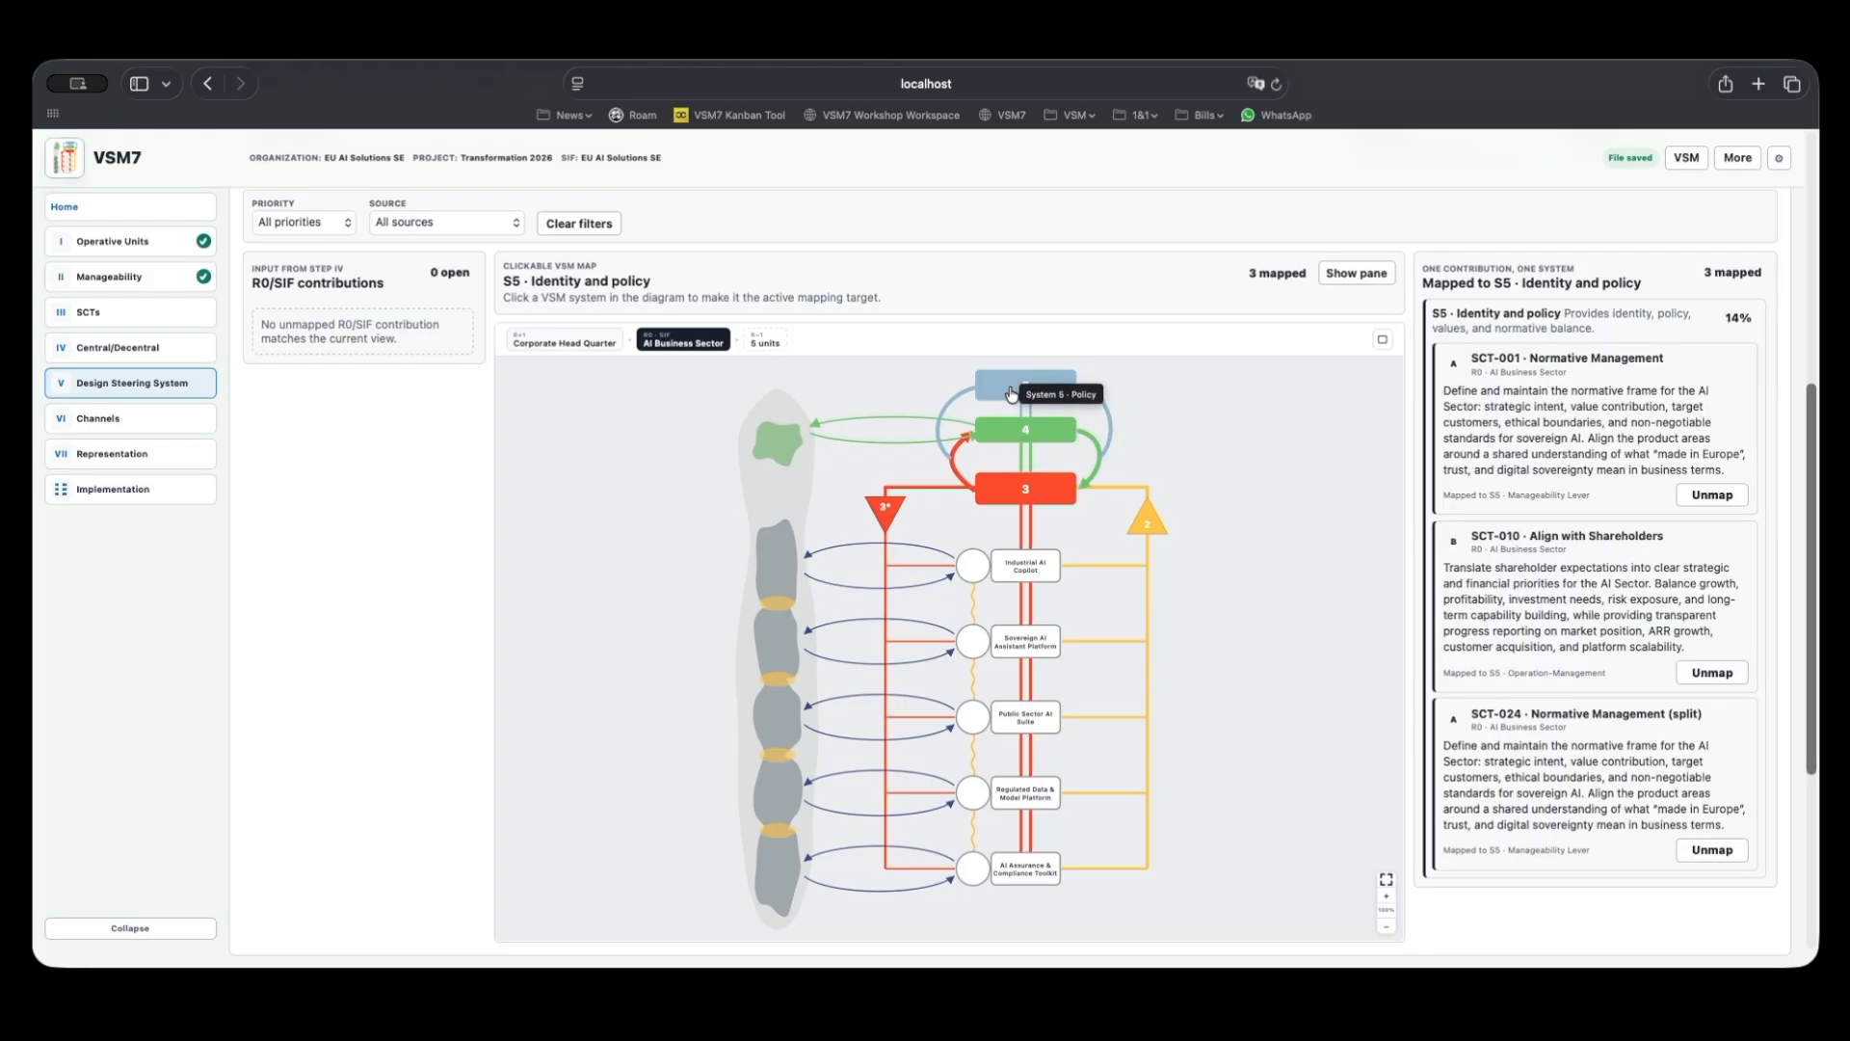
{"action": "scroll", "coordinate": [1654, 487], "scroll_direction": "down", "scroll_amount": 2}
{"action": "scroll", "coordinate": [1643, 493], "scroll_direction": "up", "scroll_amount": 2}
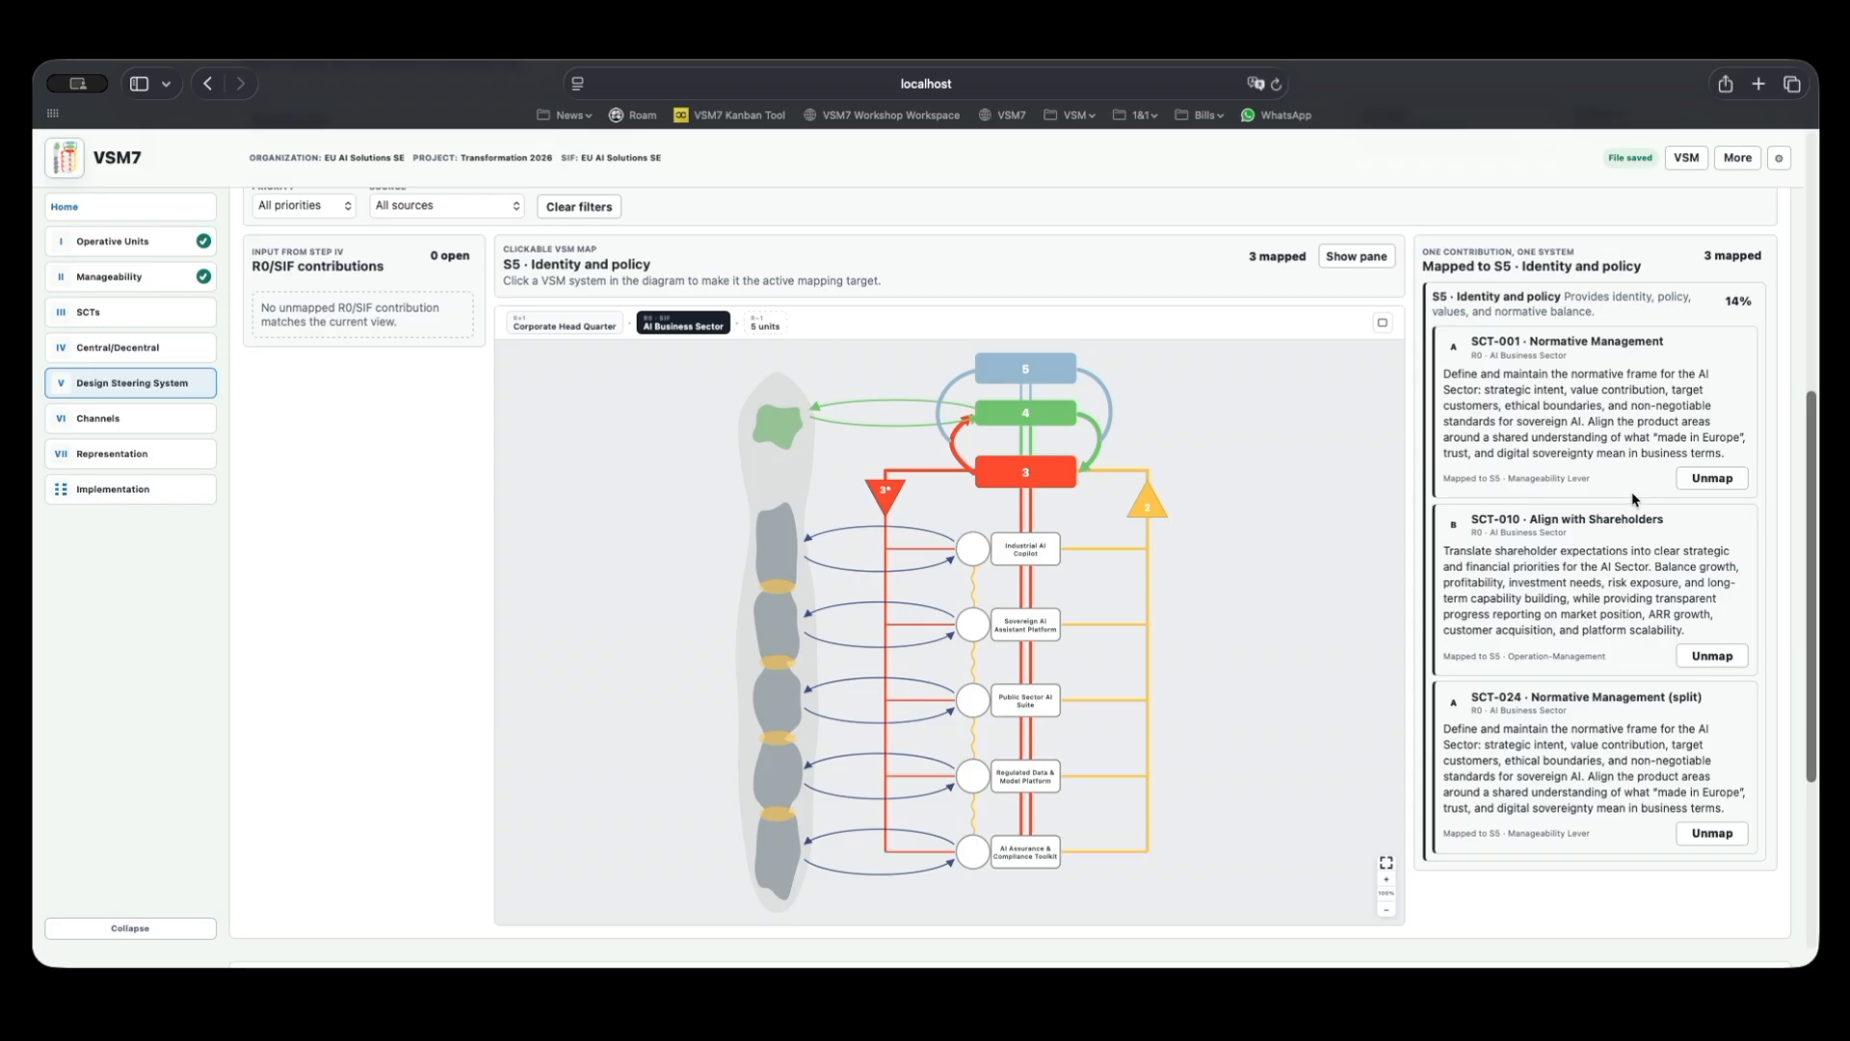
{"action": "left_click", "coordinate": [1707, 478]}
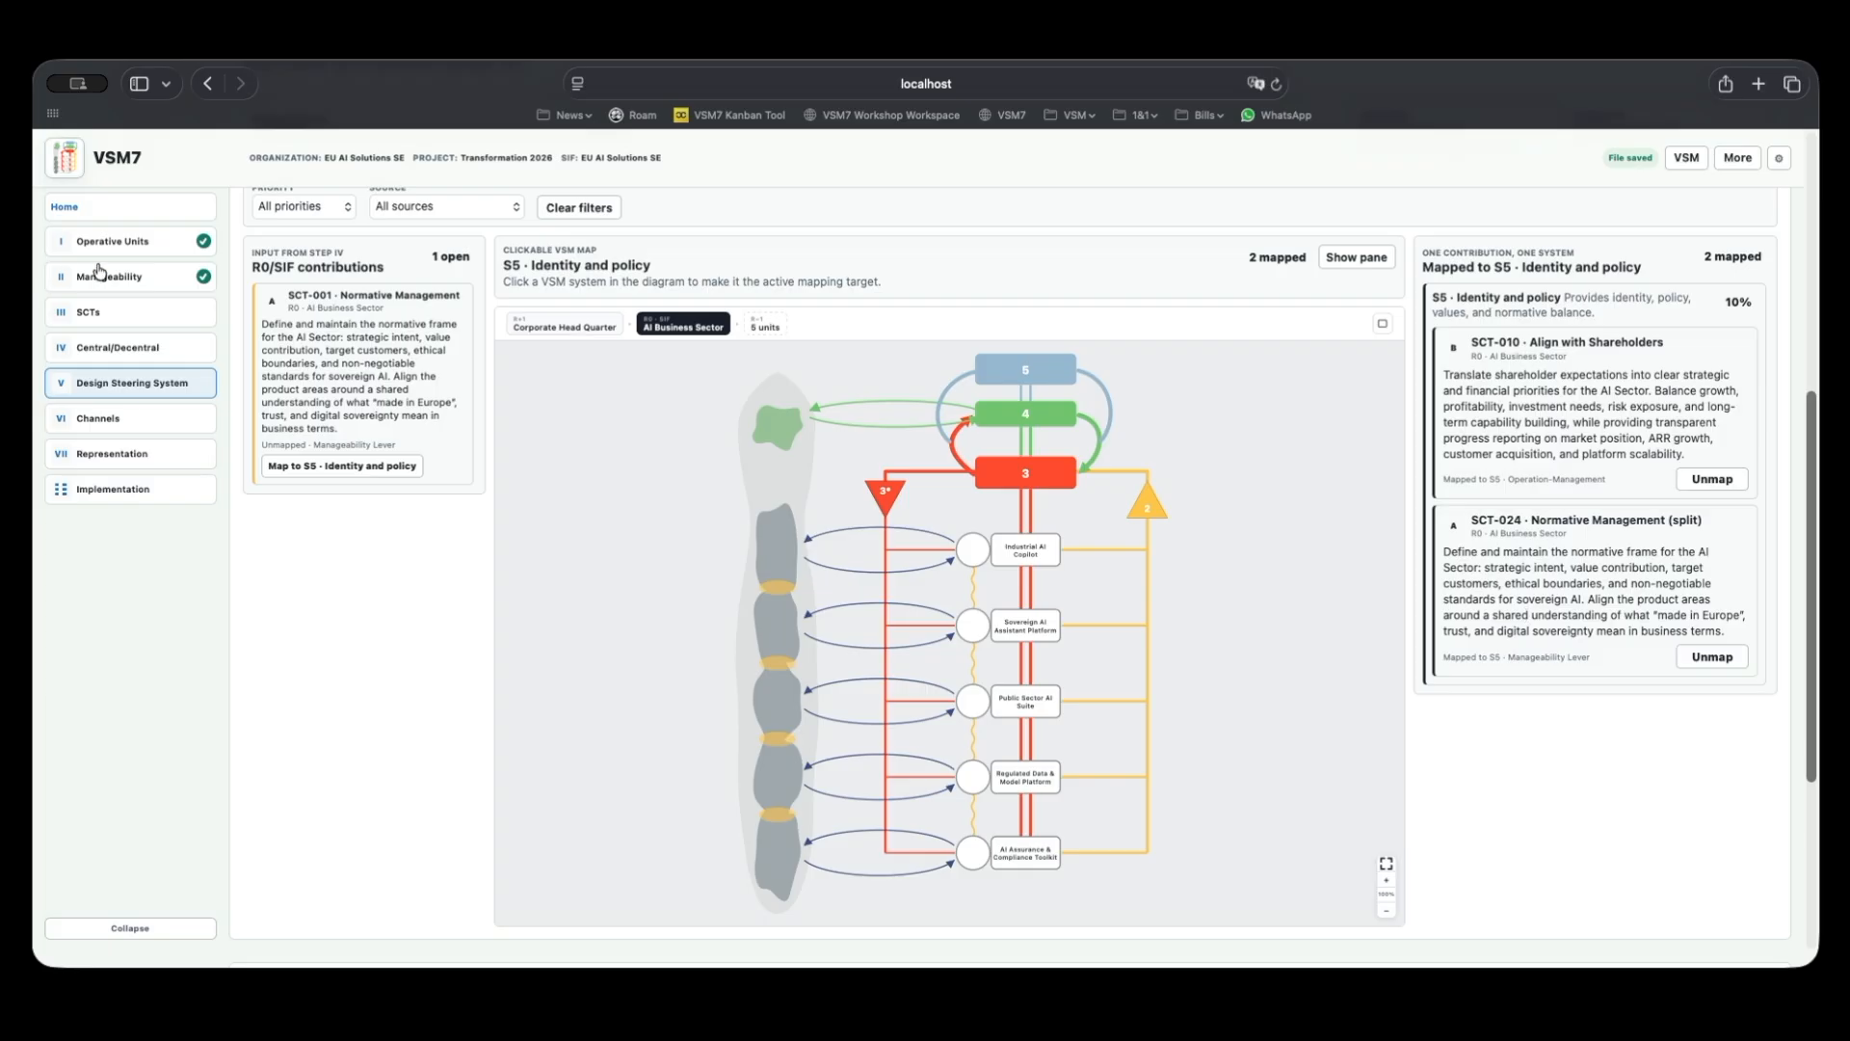
{"action": "double_click", "coordinate": [356, 308]}
{"action": "left_click", "coordinate": [345, 466]}
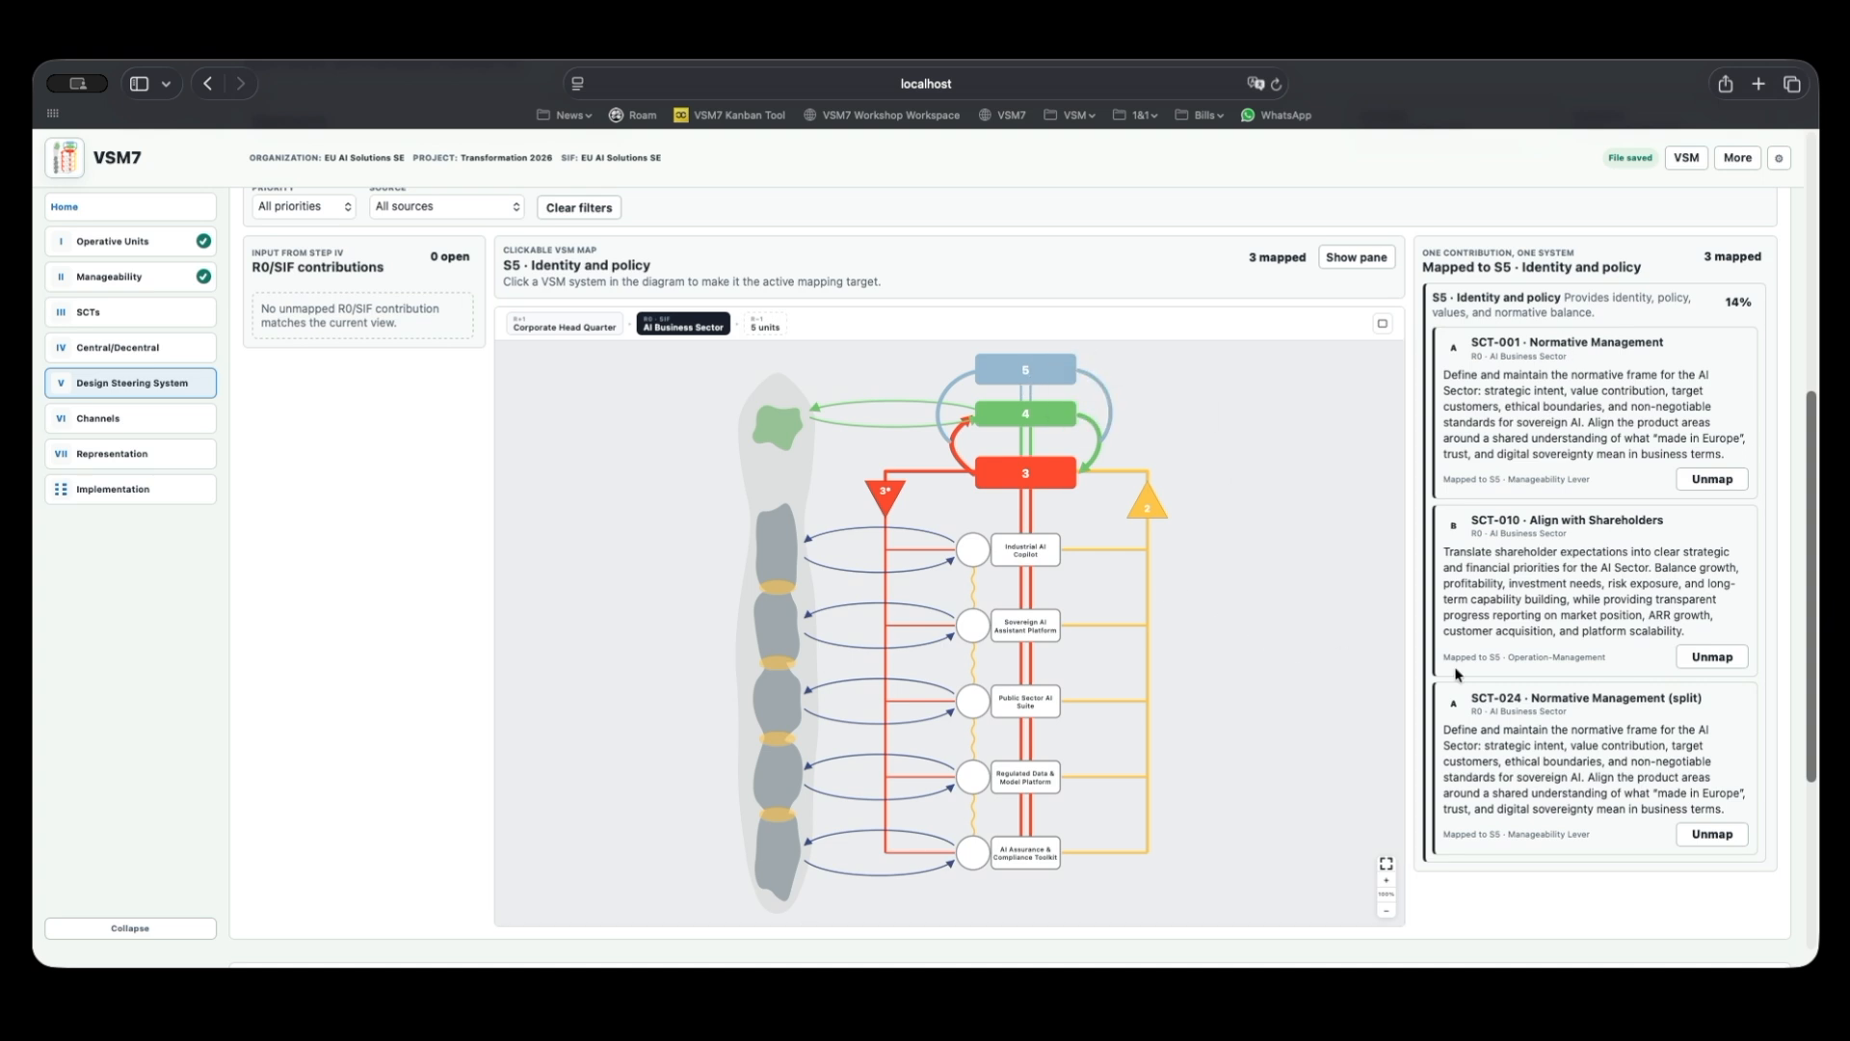
Review the contributions mapped to S5, highlighting the title of SCT-024 Normative Management (split).
{"action": "scroll", "coordinate": [1555, 679], "scroll_direction": "down", "scroll_amount": 2}
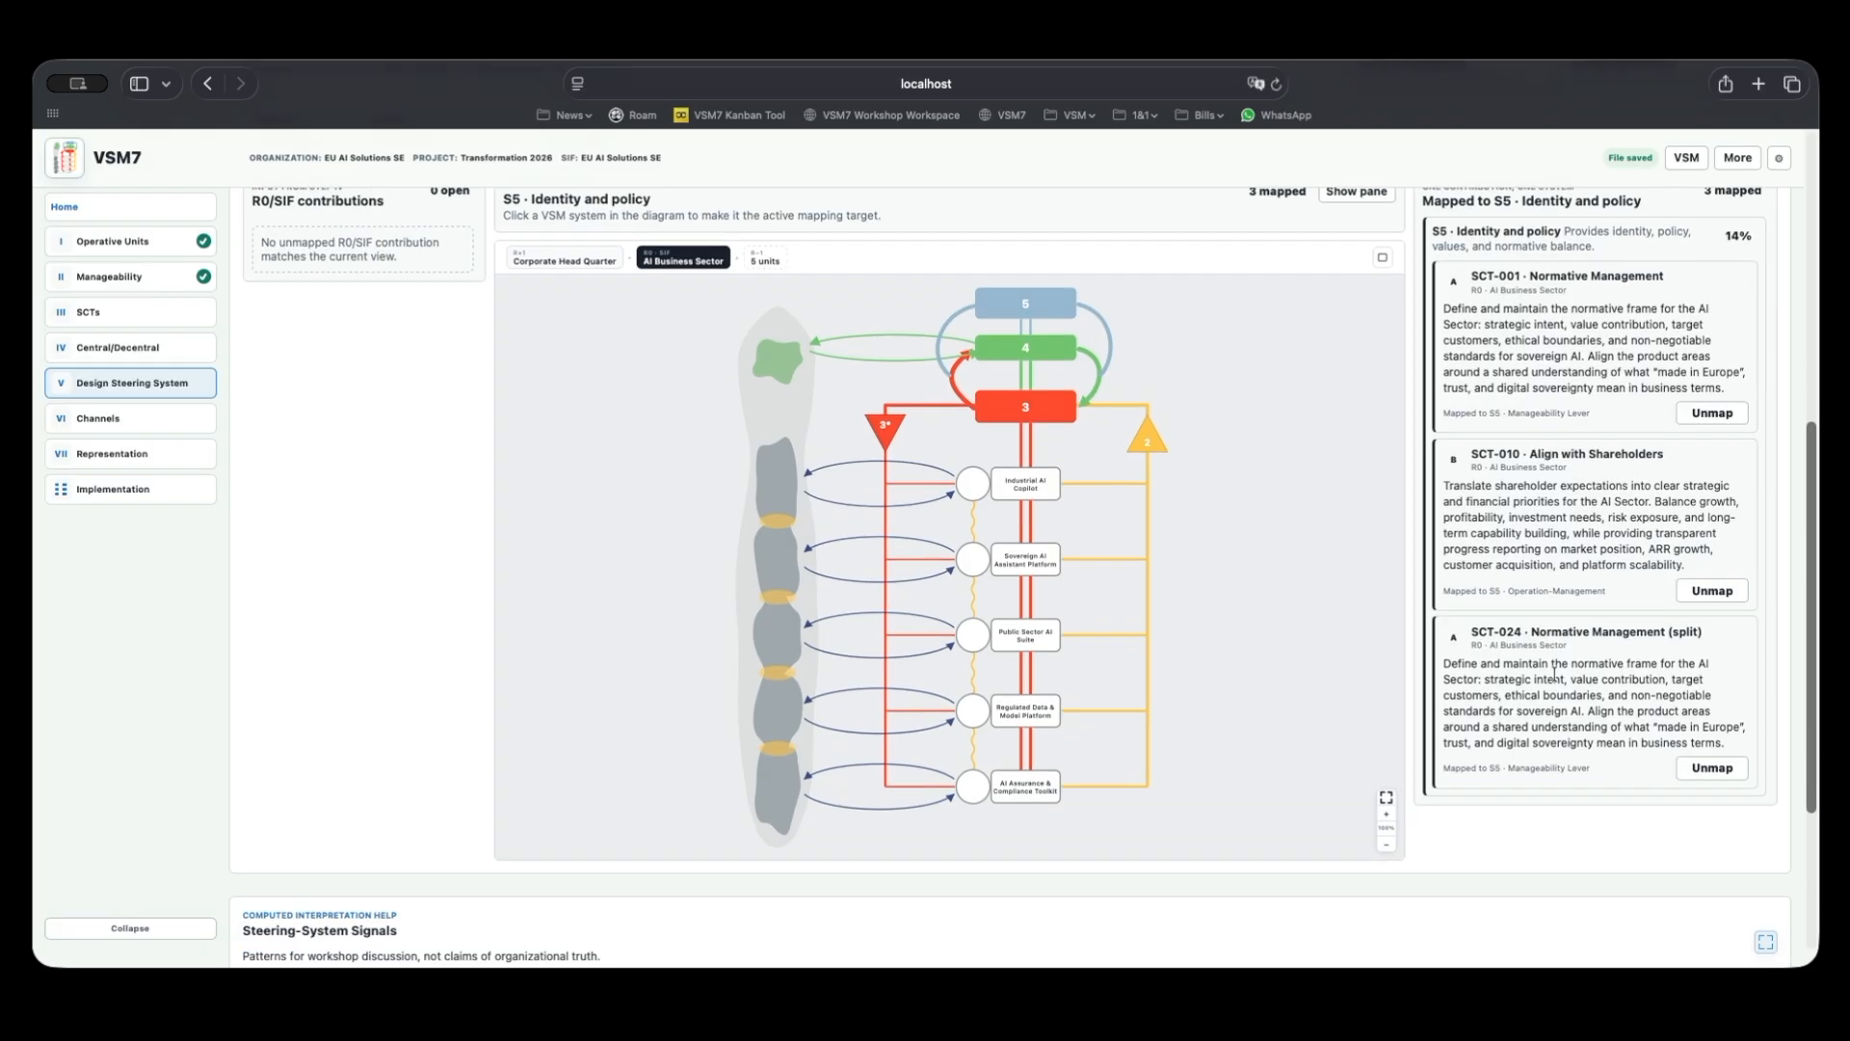
{"action": "left_click_drag", "start_coordinate": [1702, 627], "coordinate": [1615, 643]}
{"action": "left_click", "coordinate": [1604, 636]}
{"action": "scroll", "coordinate": [1021, 443], "scroll_direction": "up", "scroll_amount": 2}
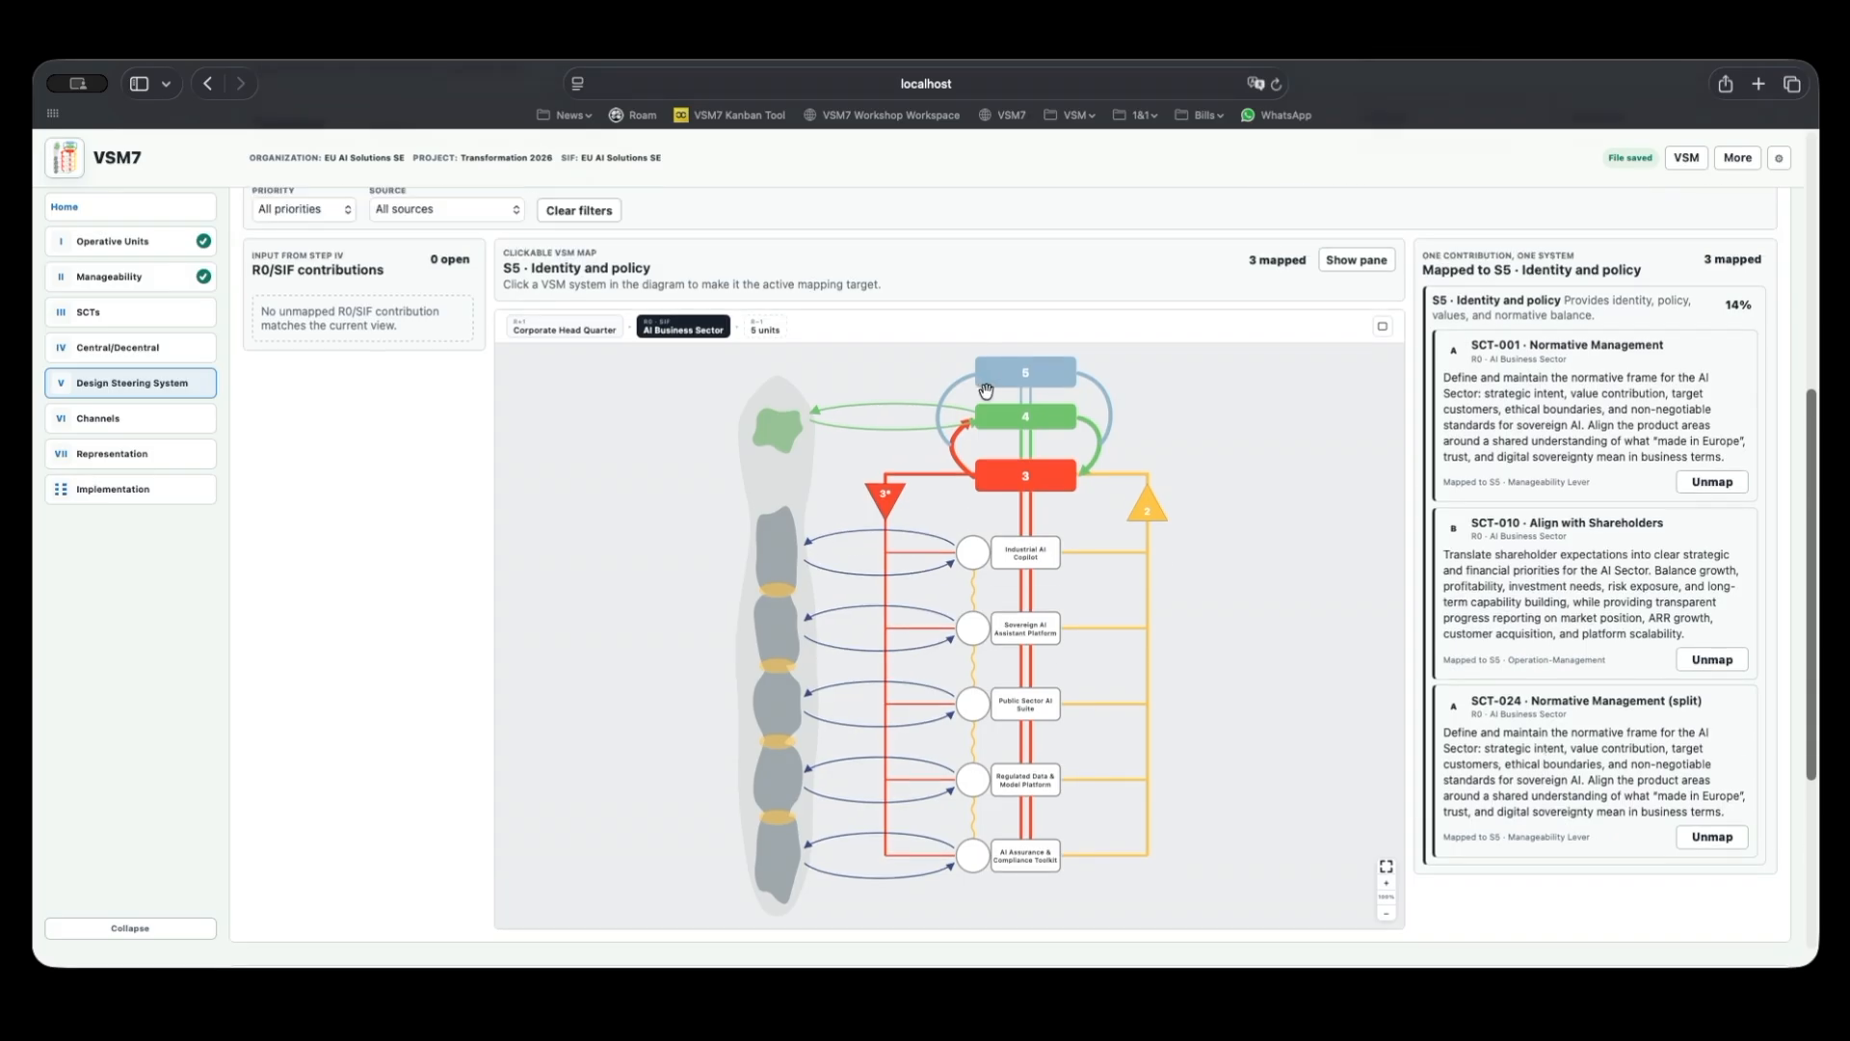
Examine the contributions mapped to S4 Future and environment and to S3 Control by selecting each system in the VSM map.
{"action": "left_click", "coordinate": [1024, 431]}
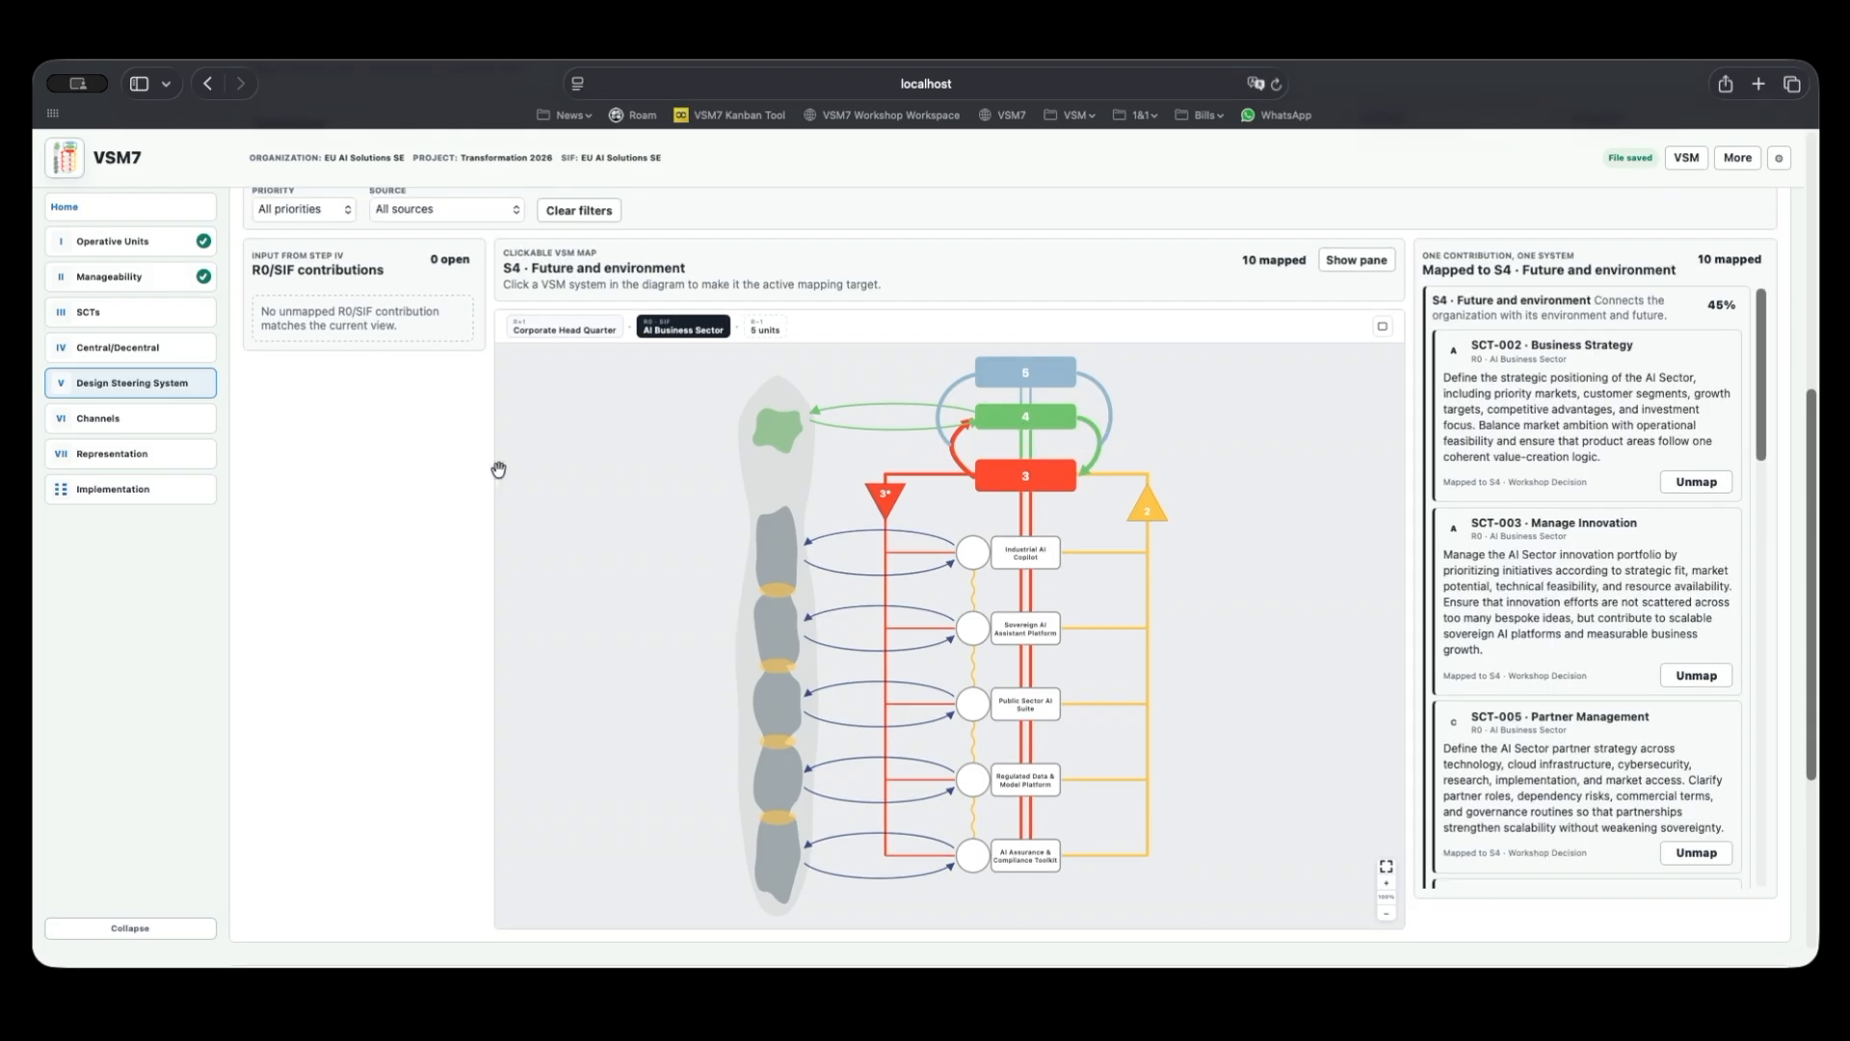
{"action": "left_click", "coordinate": [1024, 475]}
{"action": "scroll", "coordinate": [1539, 546], "scroll_direction": "down", "scroll_amount": 5}
{"action": "scroll", "coordinate": [1539, 547], "scroll_direction": "down", "scroll_amount": 5}
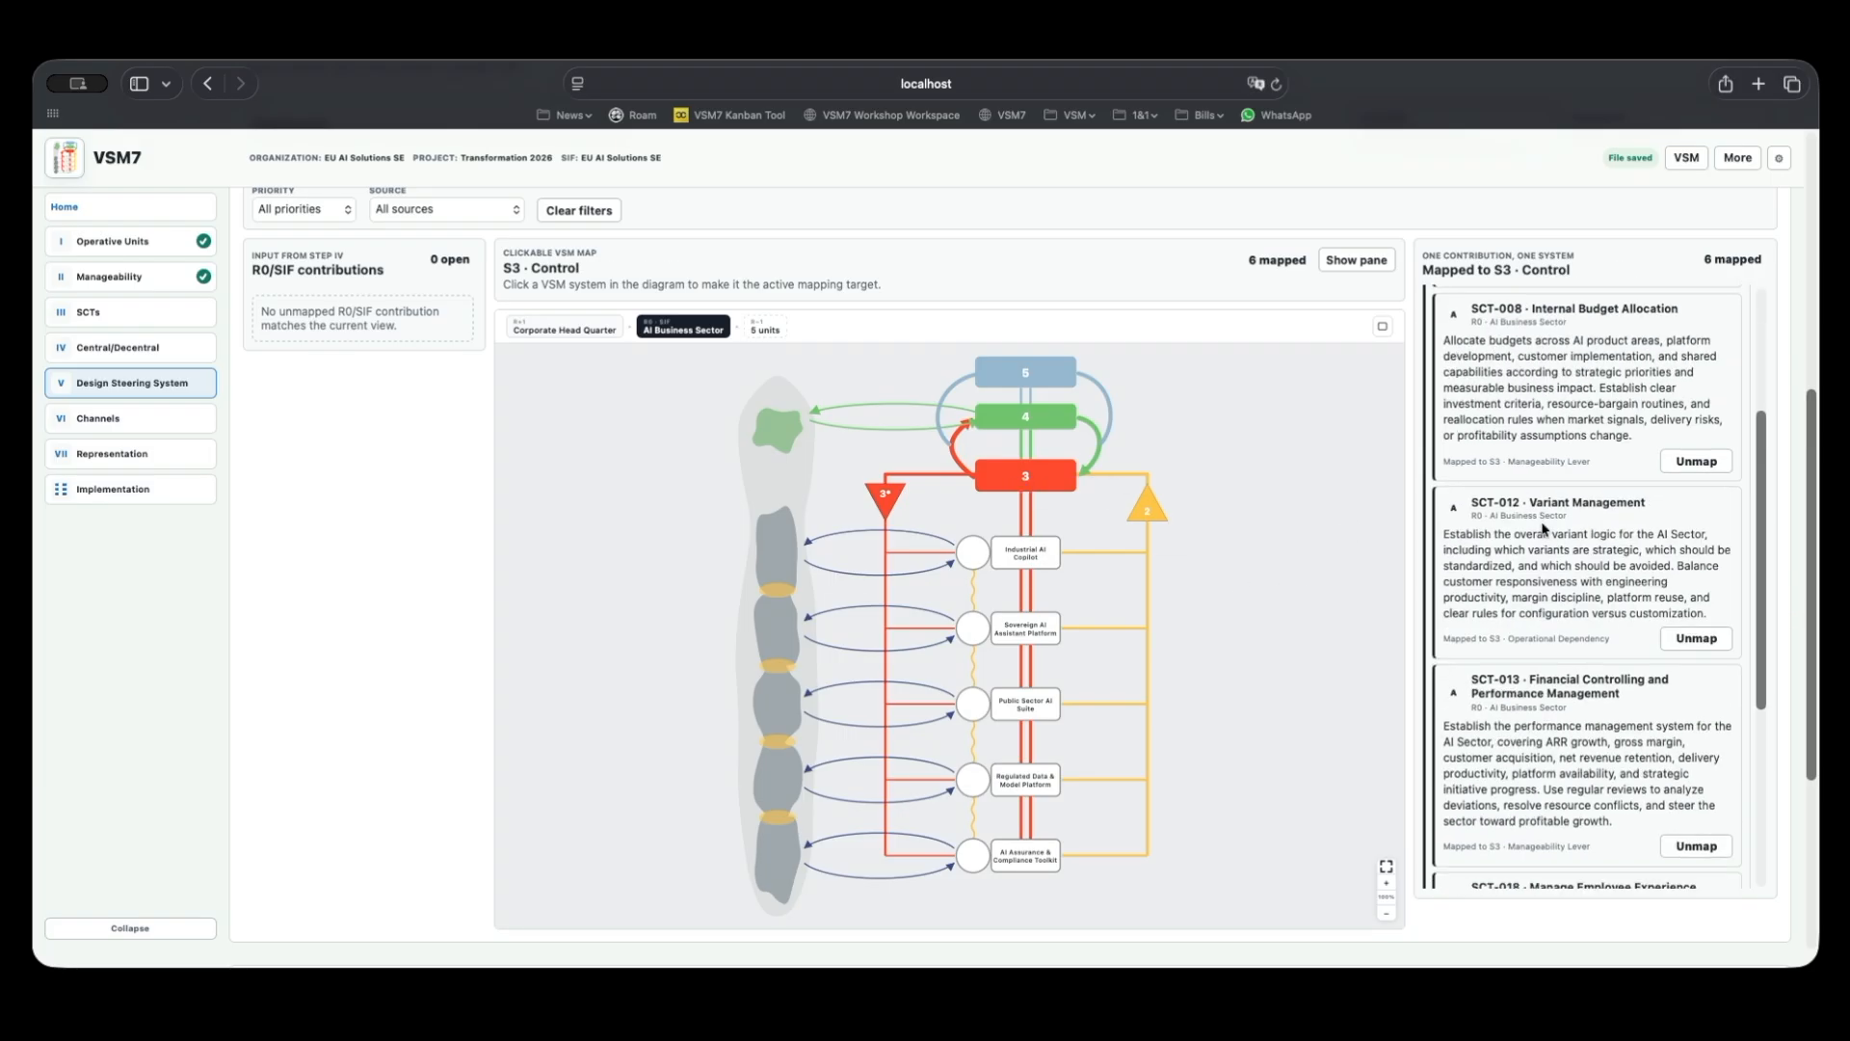
{"action": "scroll", "coordinate": [1498, 501], "scroll_direction": "up", "scroll_amount": 15}
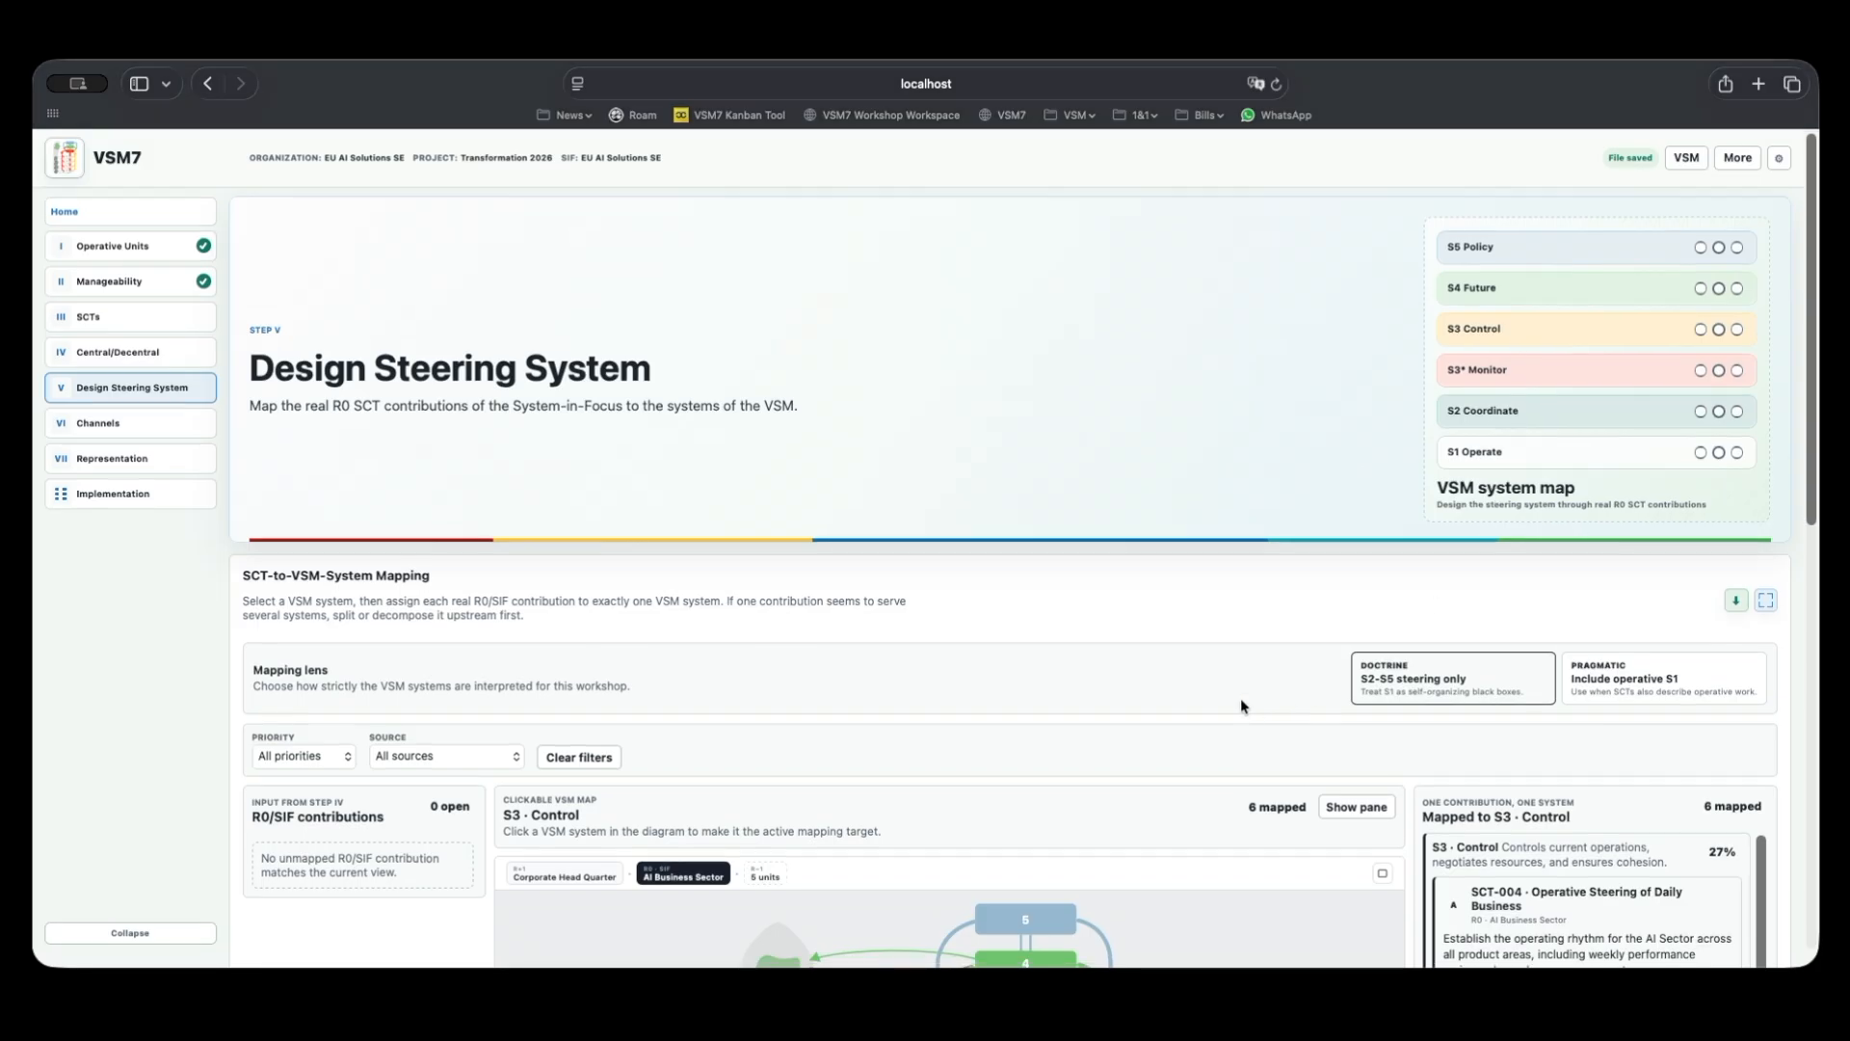
{"action": "scroll", "coordinate": [1272, 733], "scroll_direction": "down", "scroll_amount": 5}
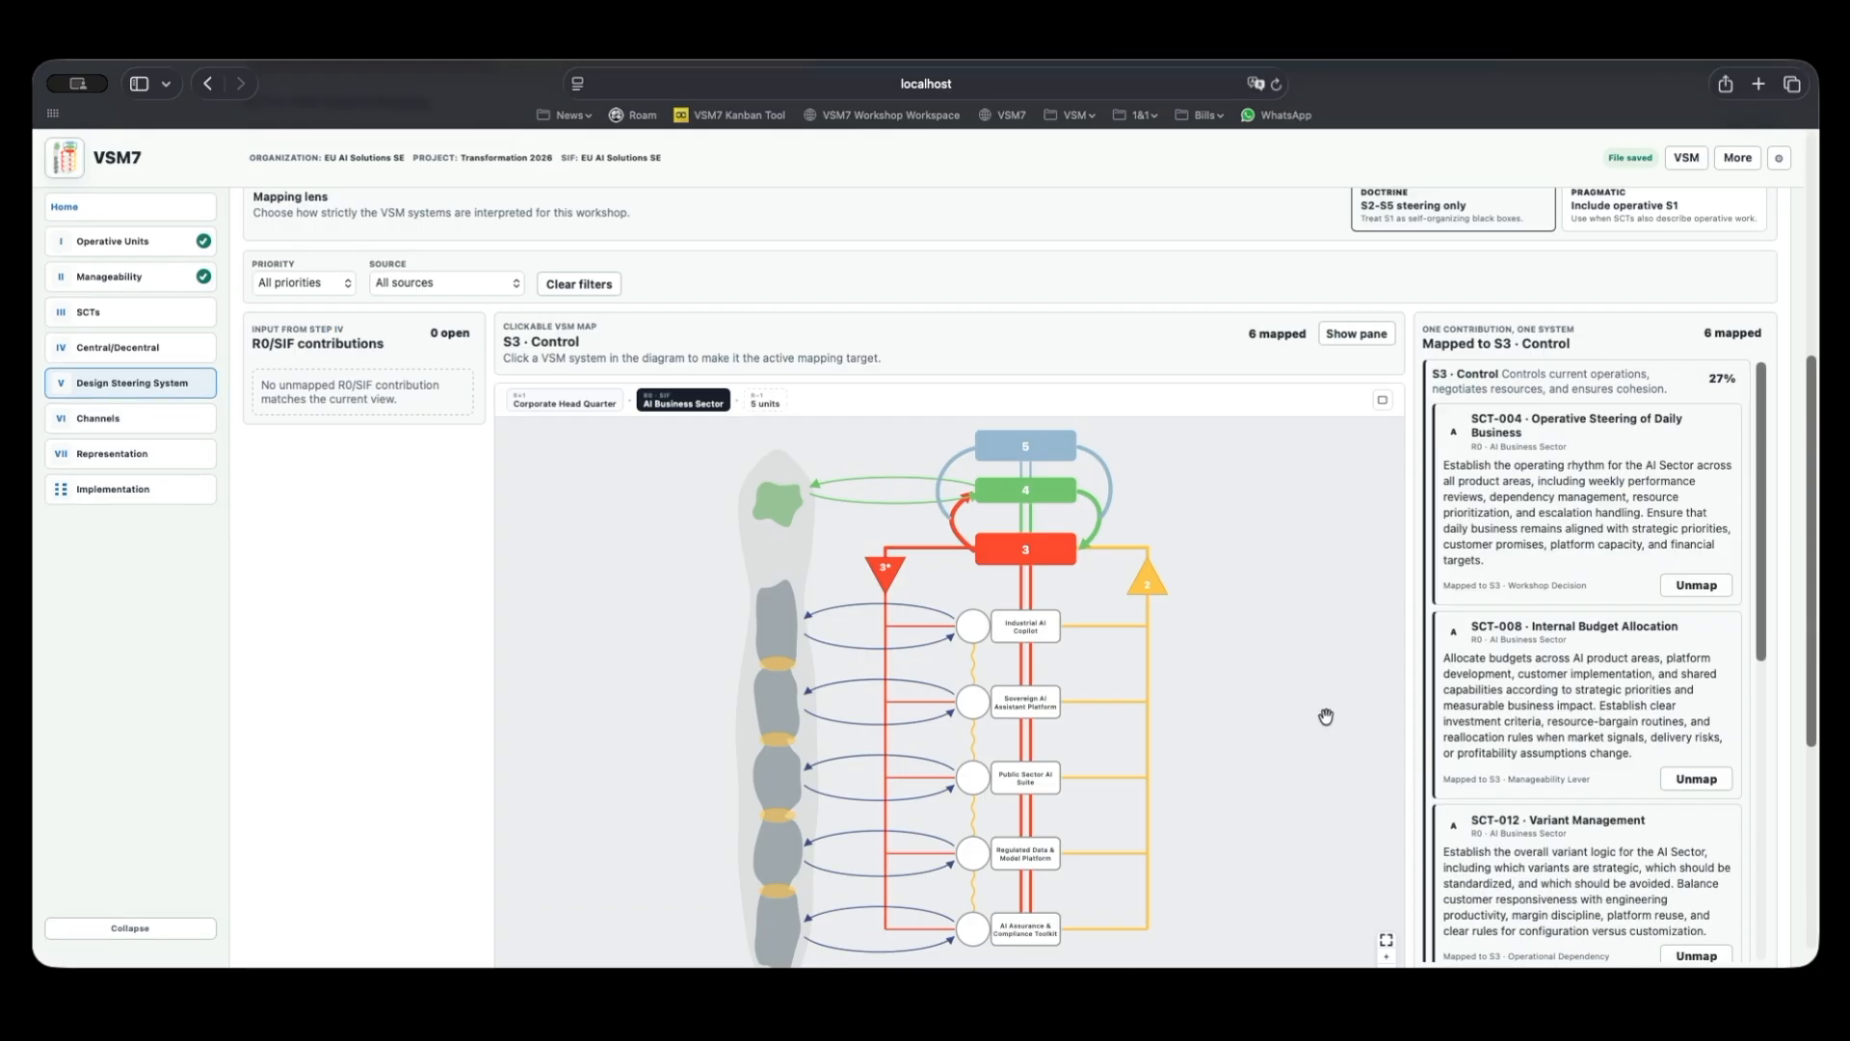
{"action": "scroll", "coordinate": [1384, 713], "scroll_direction": "down", "scroll_amount": 1}
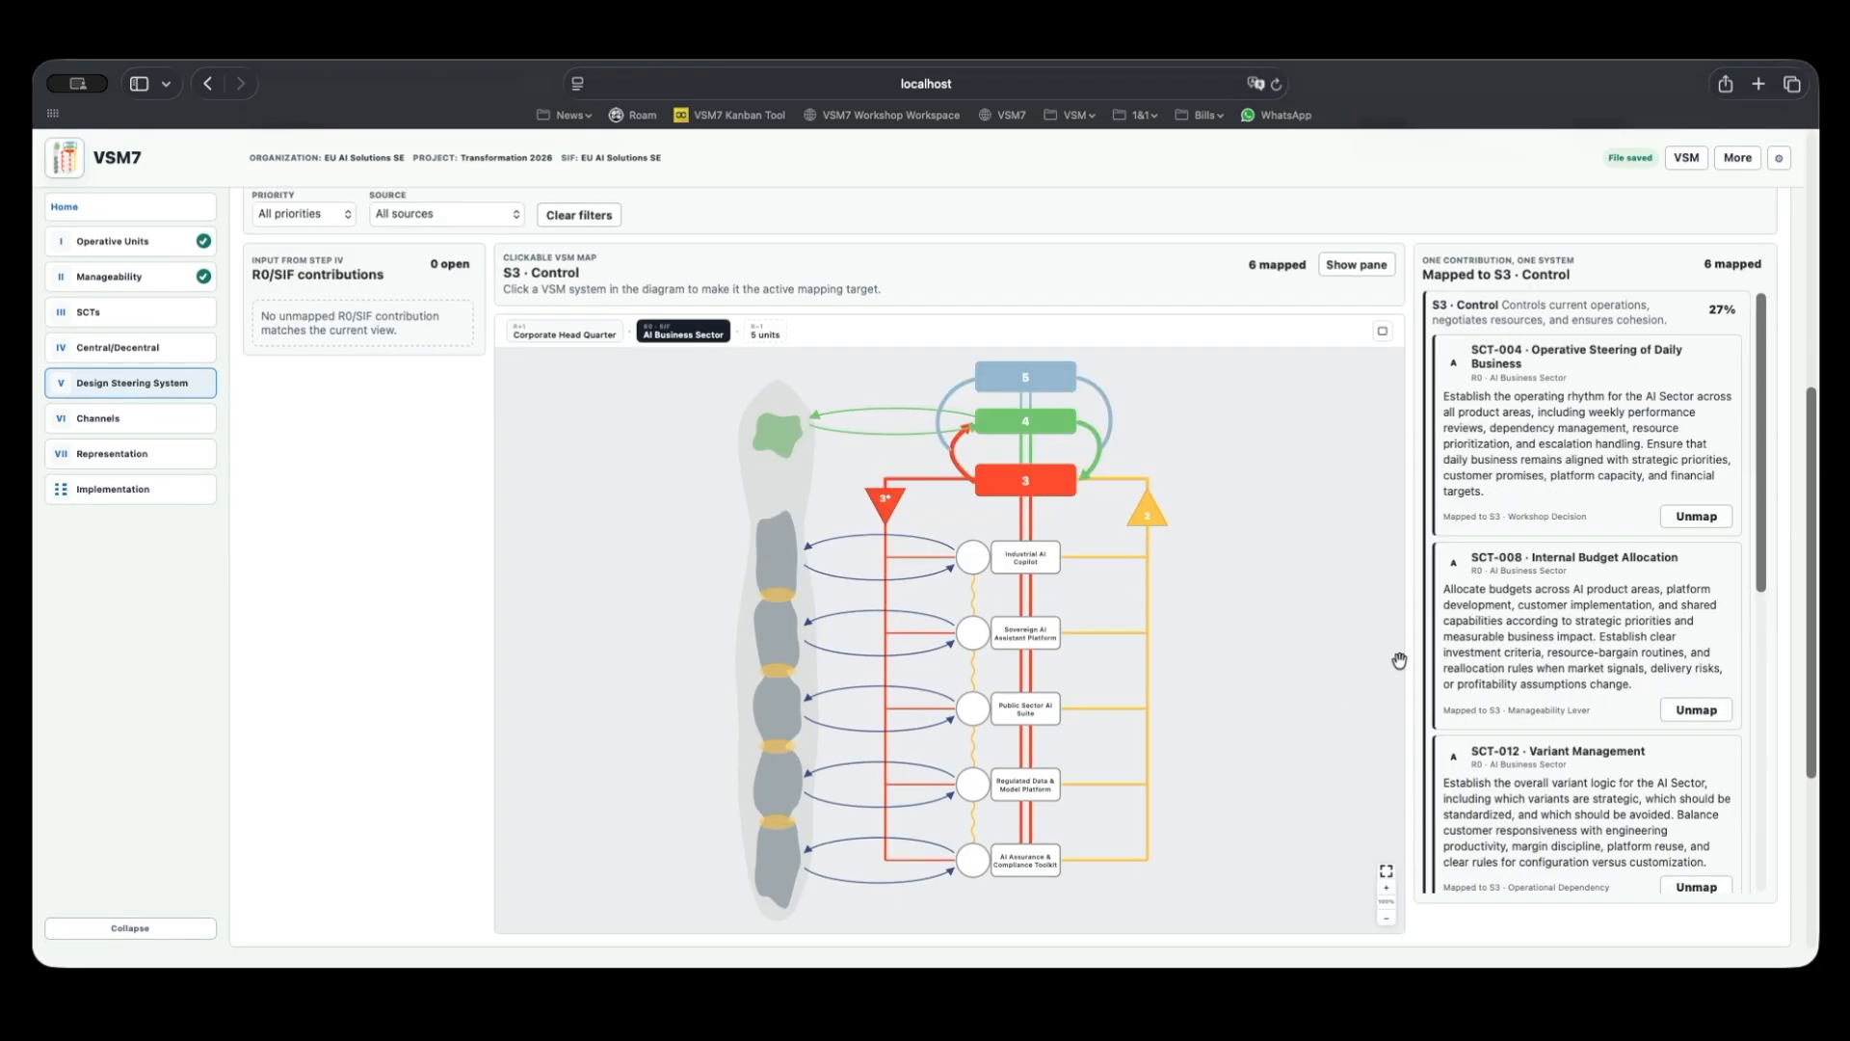
Compare the Pragmatic and Doctrine mapping lenses and leave the lens on Pragmatic, Include operative S1.
{"action": "scroll", "coordinate": [1422, 654], "scroll_direction": "up", "scroll_amount": 3}
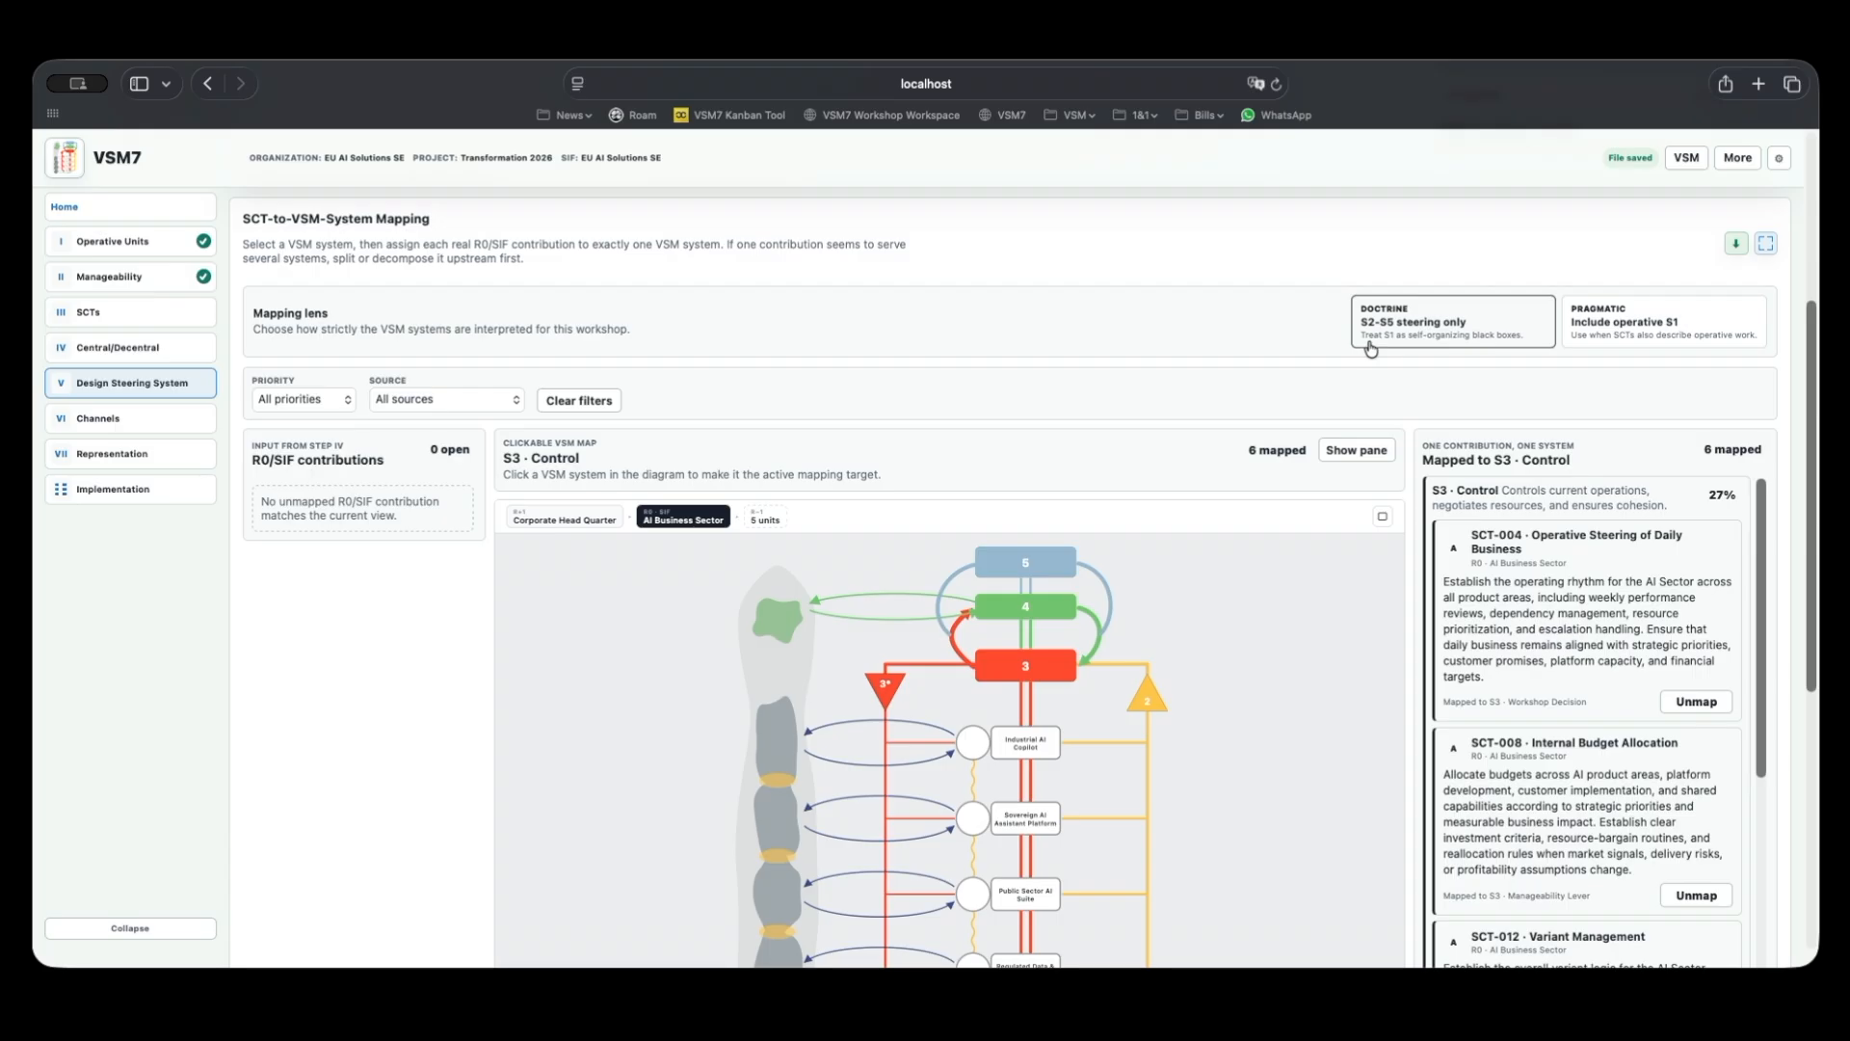
{"action": "left_click", "coordinate": [1630, 343]}
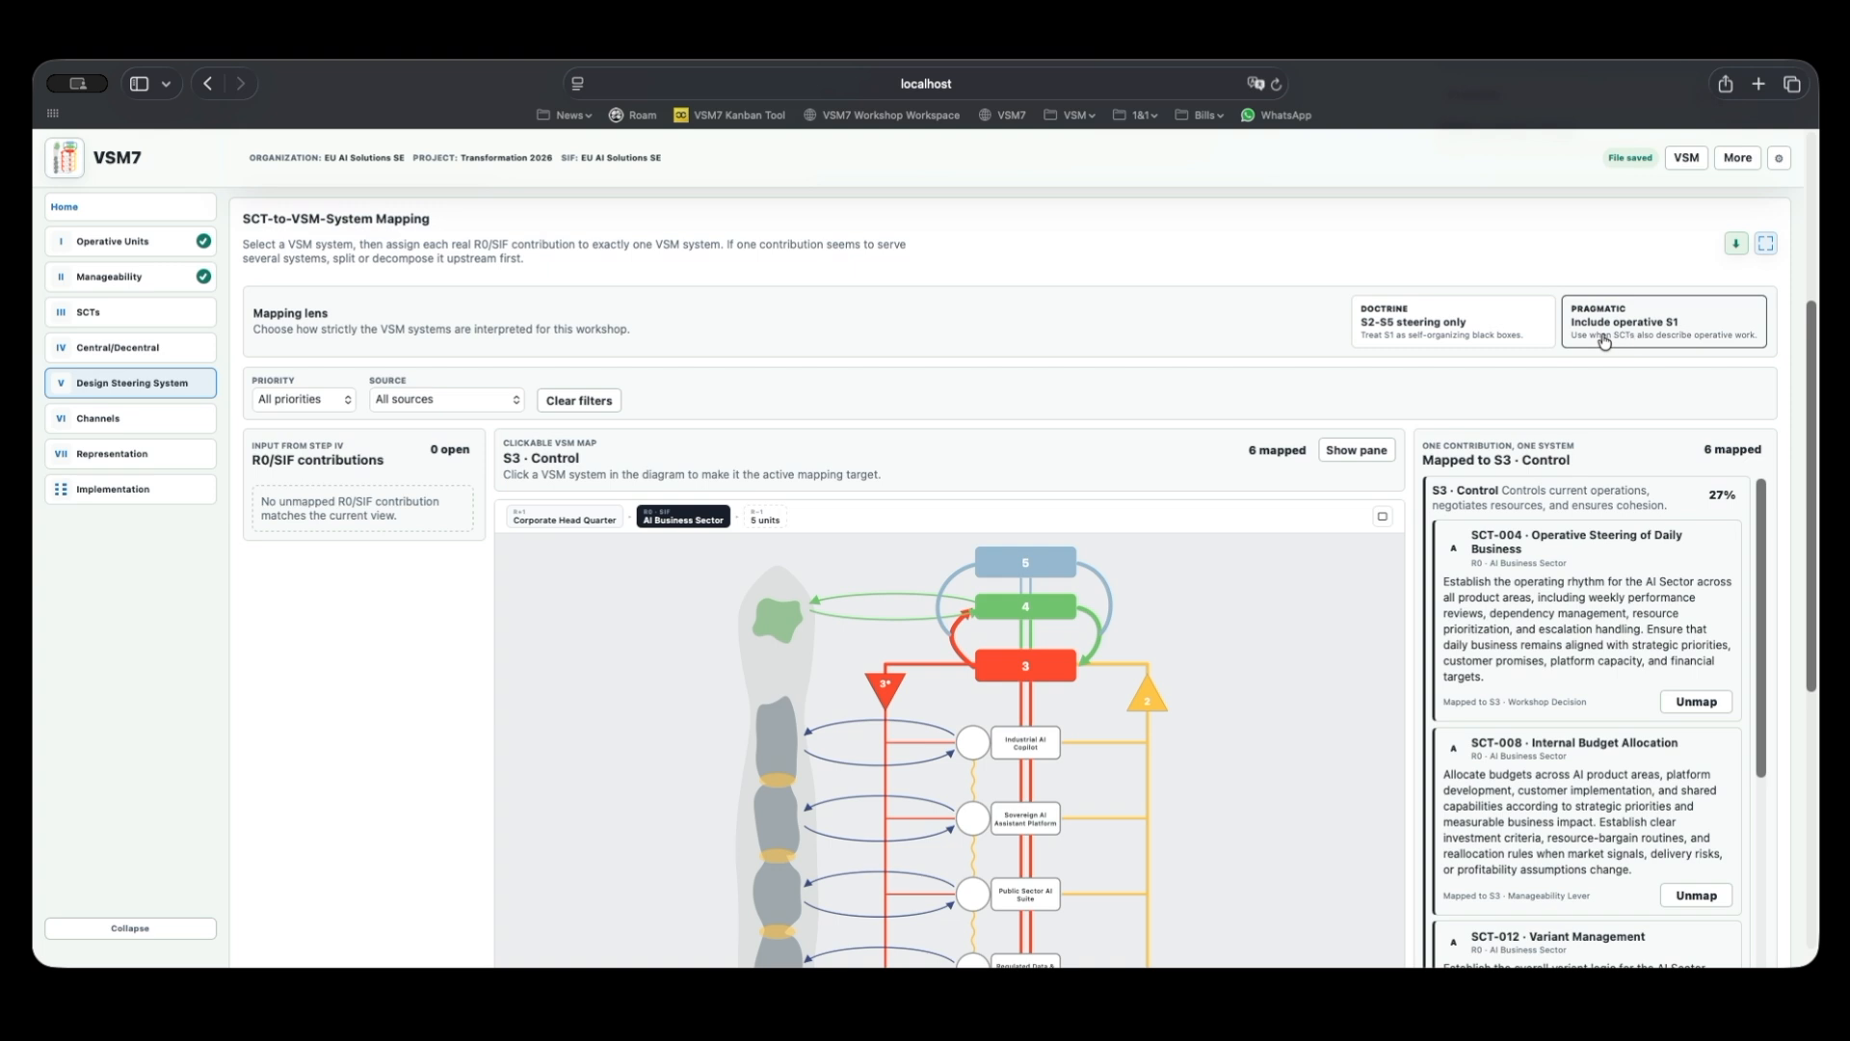
{"action": "left_click", "coordinate": [1484, 323]}
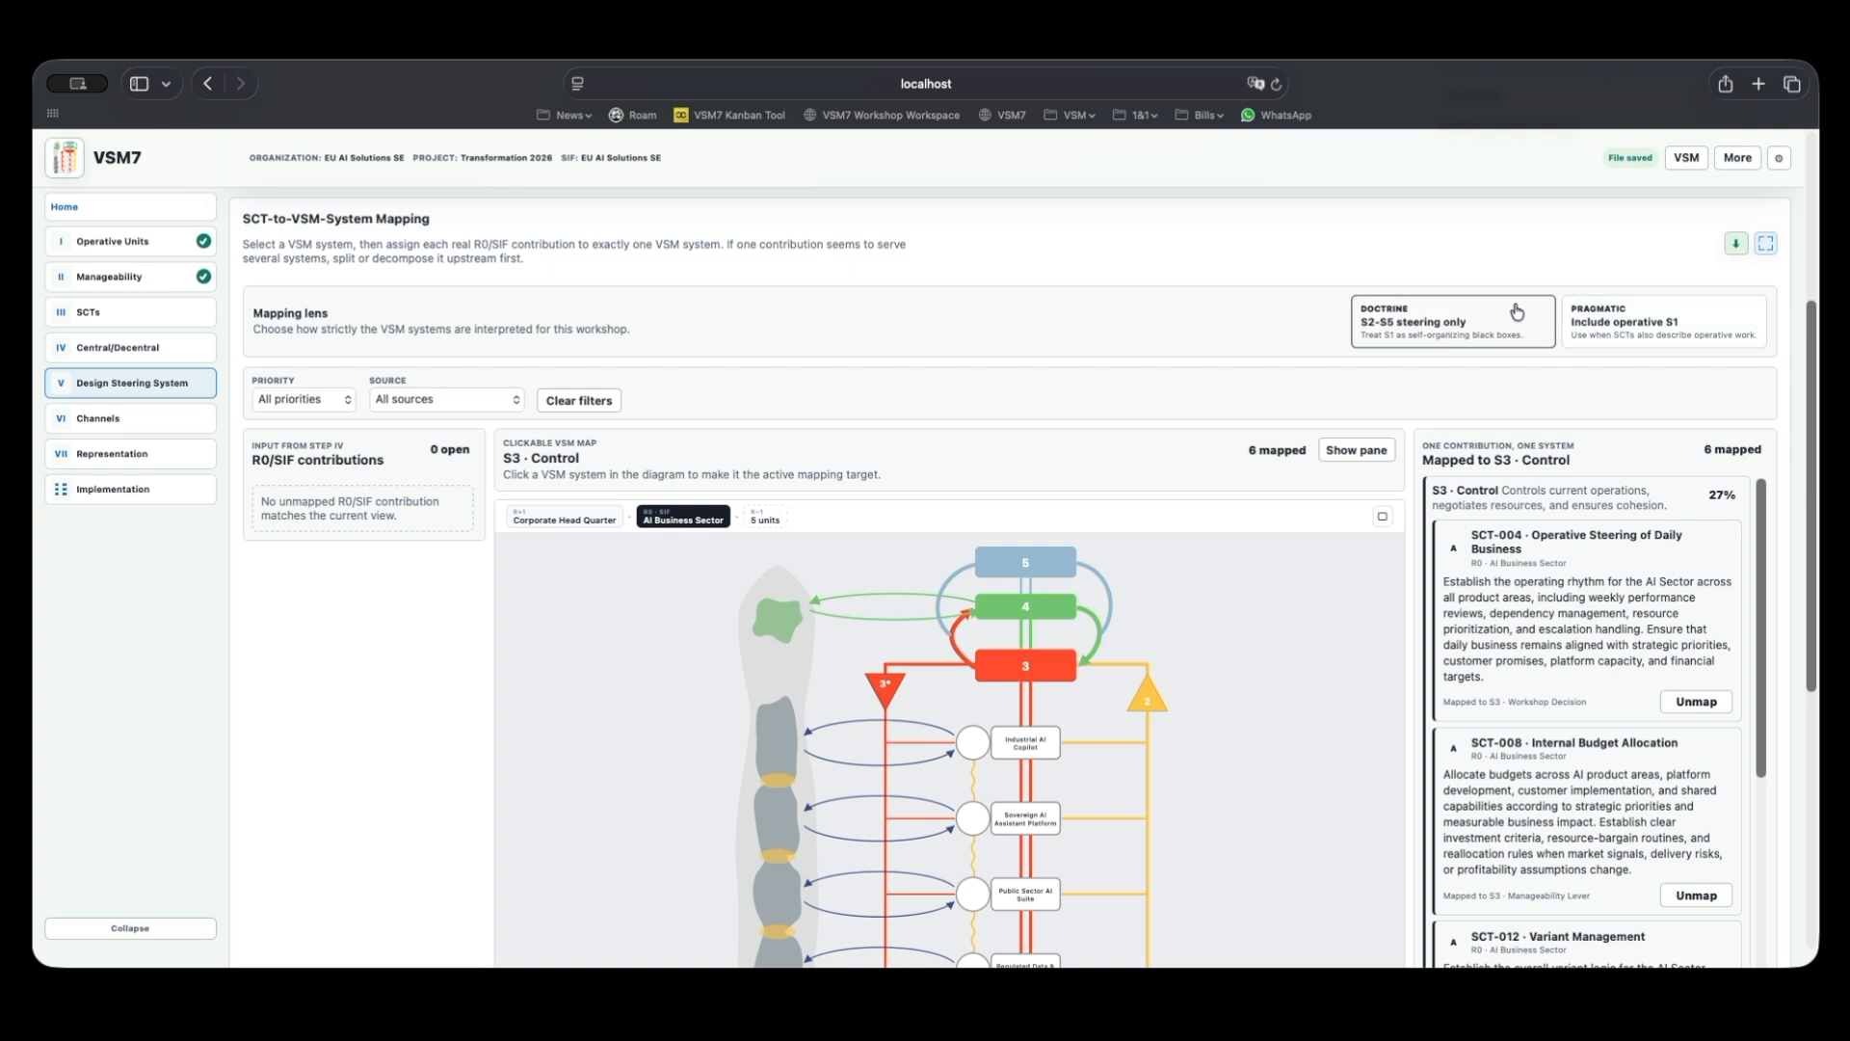
{"action": "left_click", "coordinate": [1752, 324]}
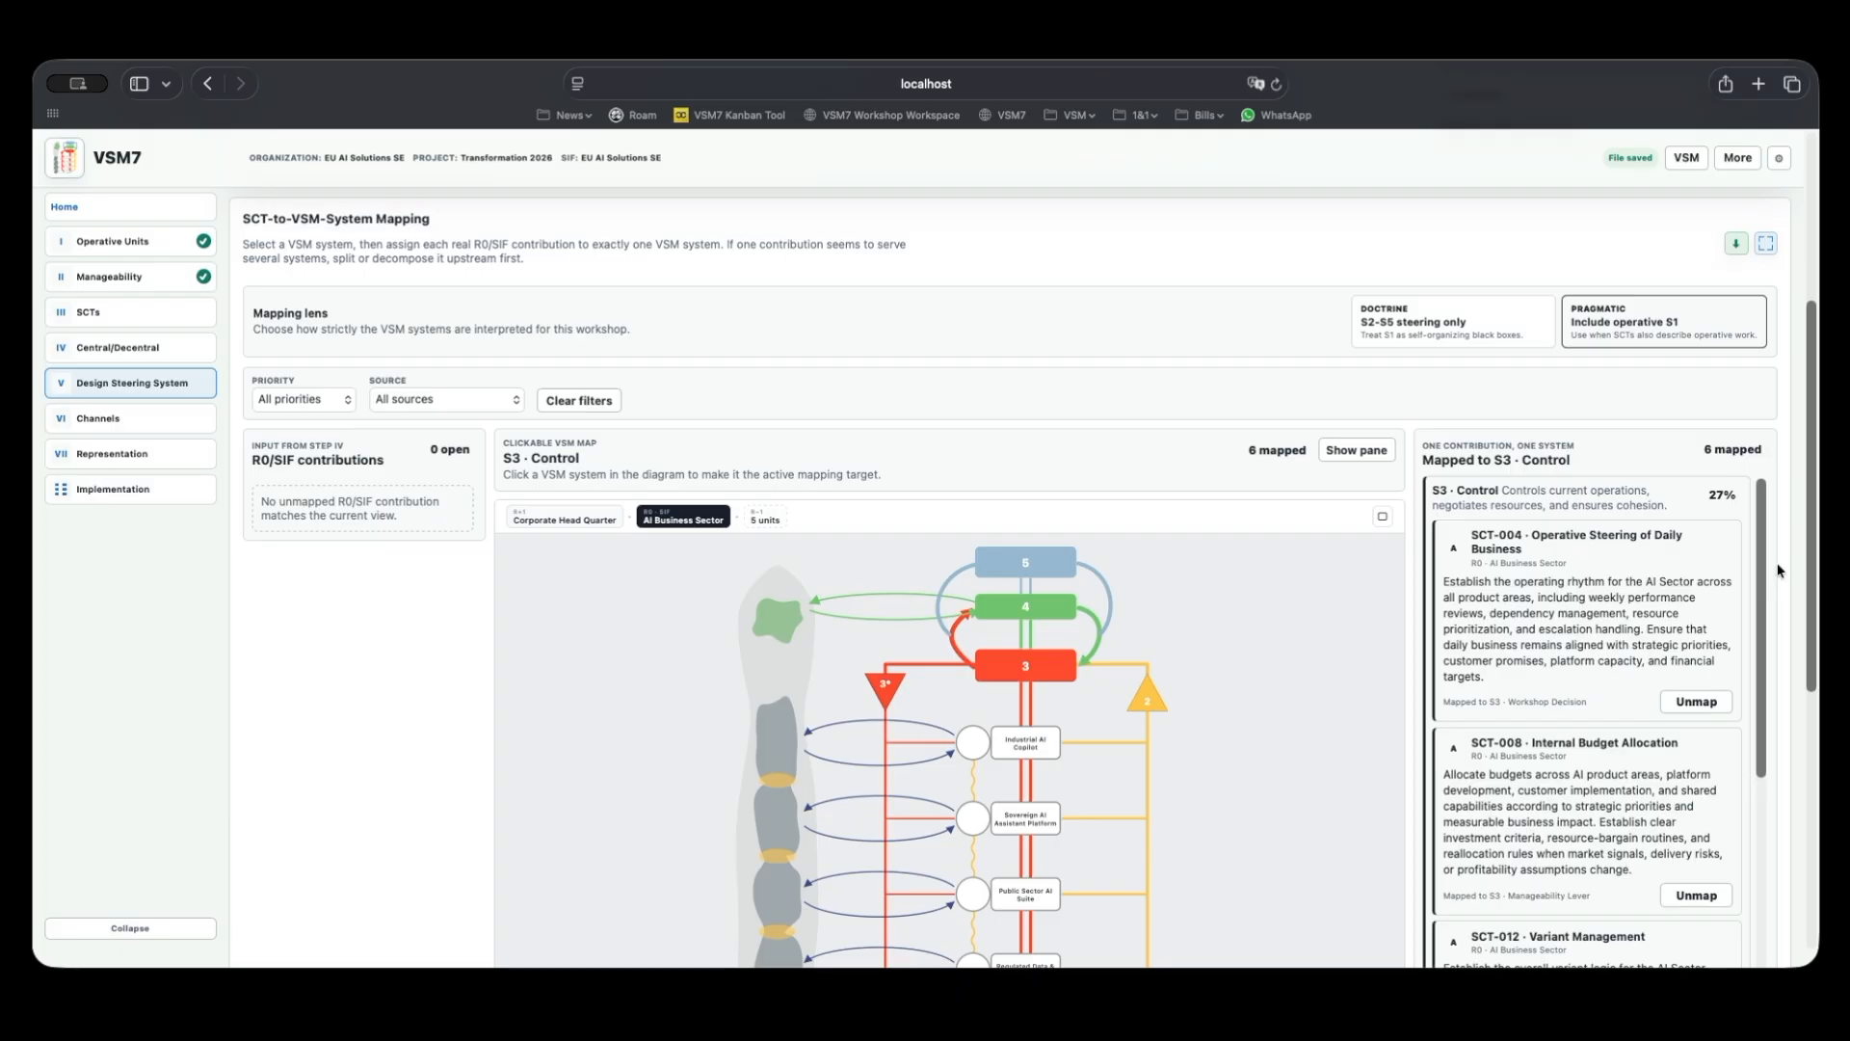
Review the S3 Control mapping and the operative units in the map against the Steering-System Signals with the distribution of SCT contributions.
{"action": "scroll", "coordinate": [1769, 584], "scroll_direction": "down", "scroll_amount": 1}
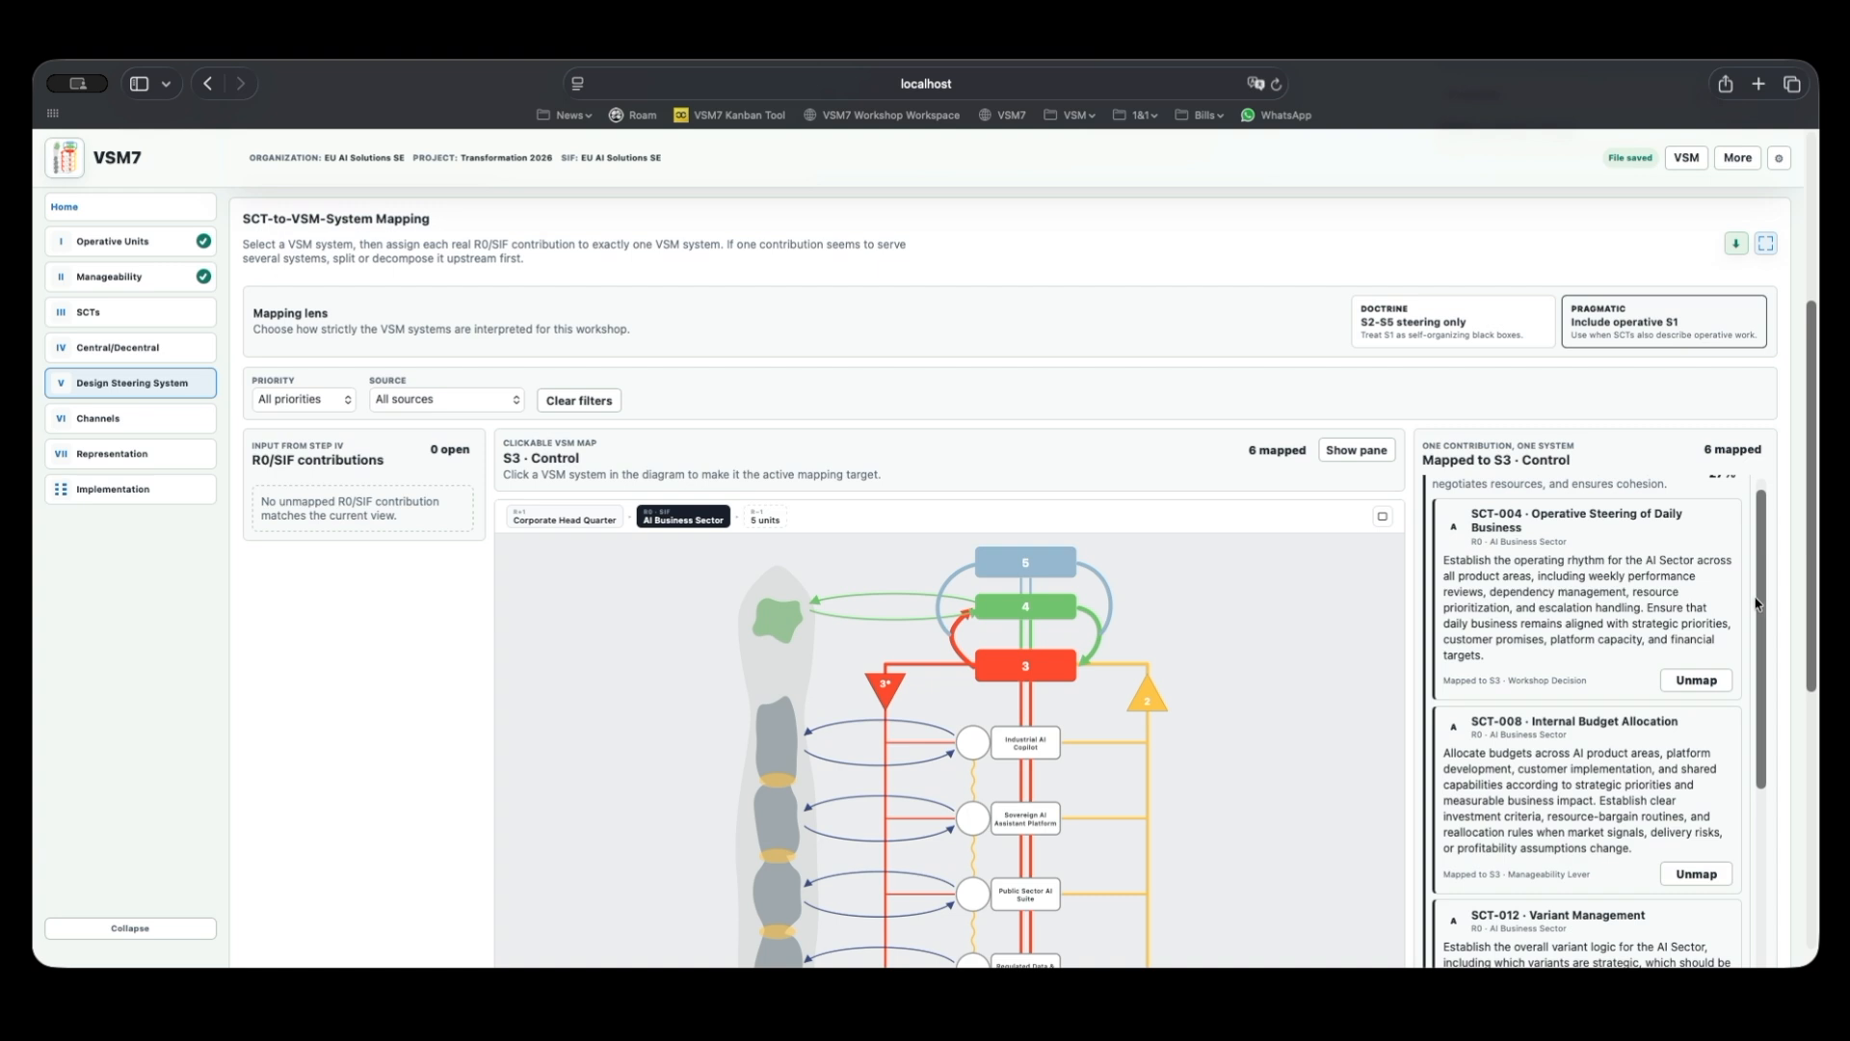
{"action": "scroll", "coordinate": [1759, 604], "scroll_direction": "up", "scroll_amount": 1}
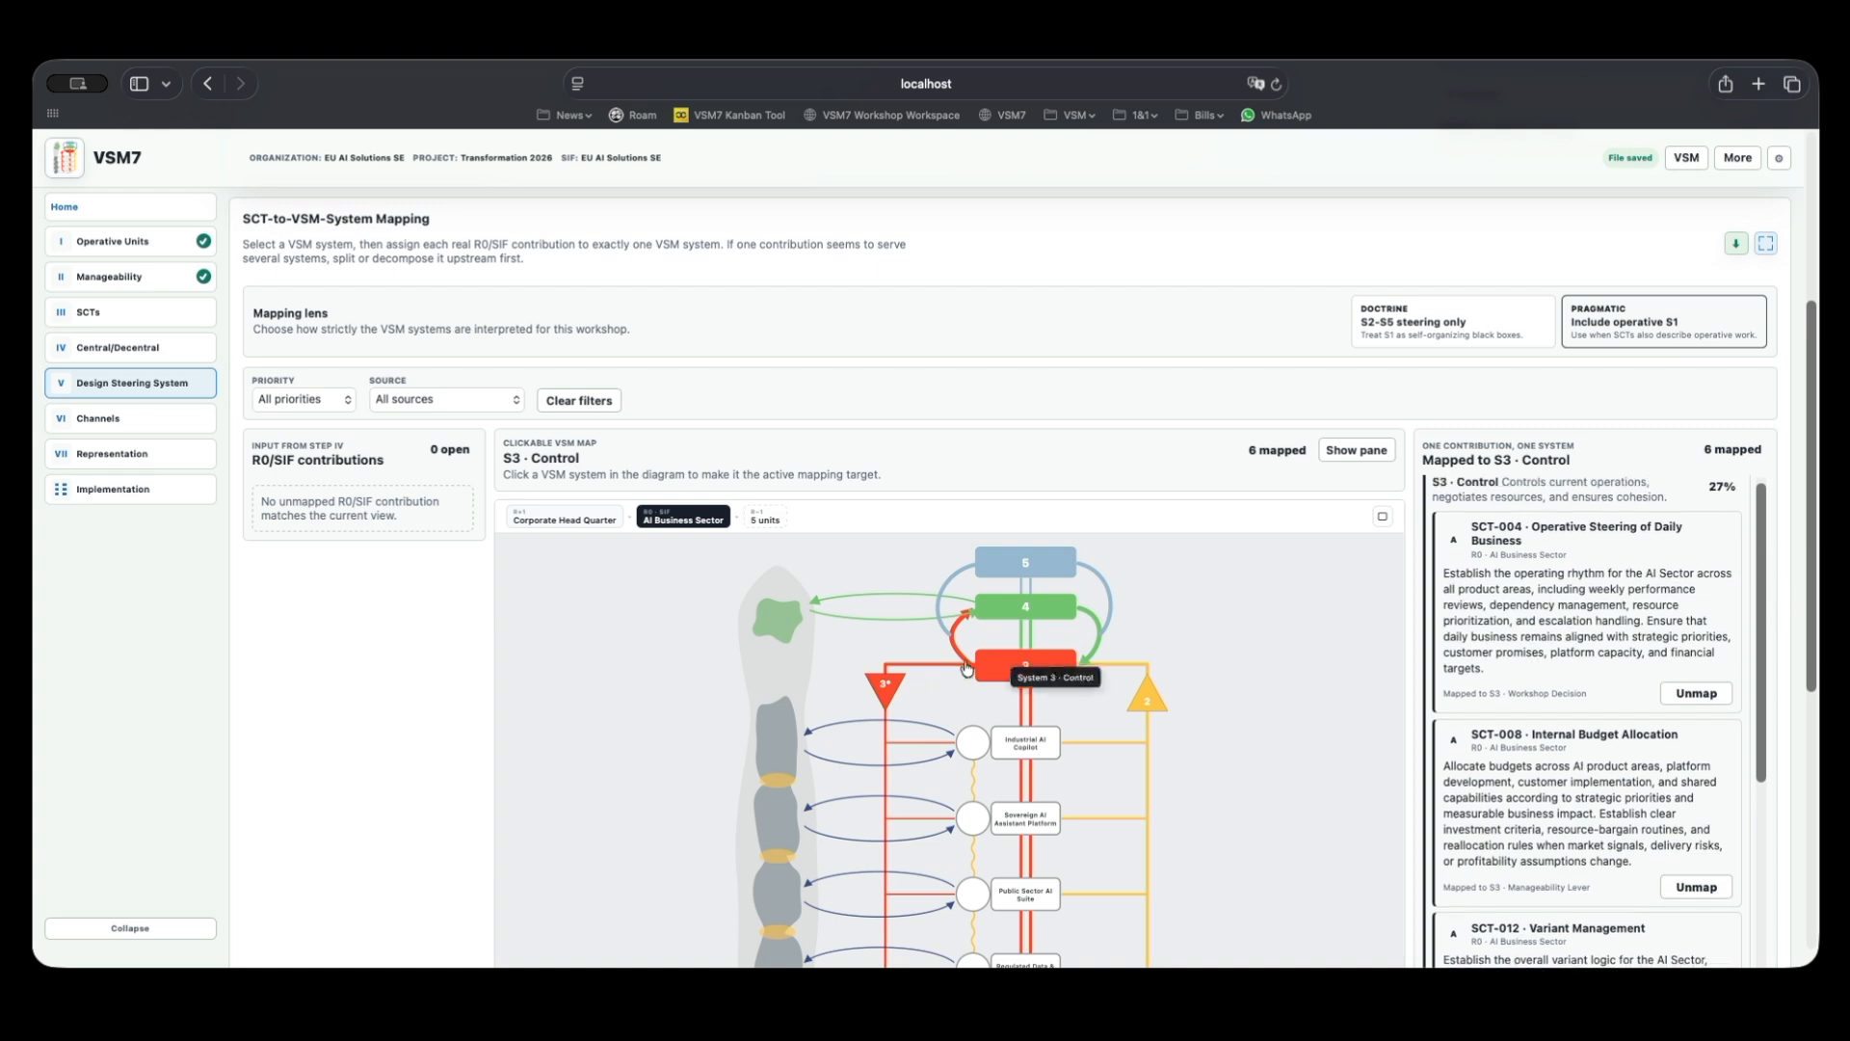
{"action": "scroll", "coordinate": [347, 711], "scroll_direction": "down", "scroll_amount": 2}
{"action": "scroll", "coordinate": [345, 704], "scroll_direction": "down", "scroll_amount": 2}
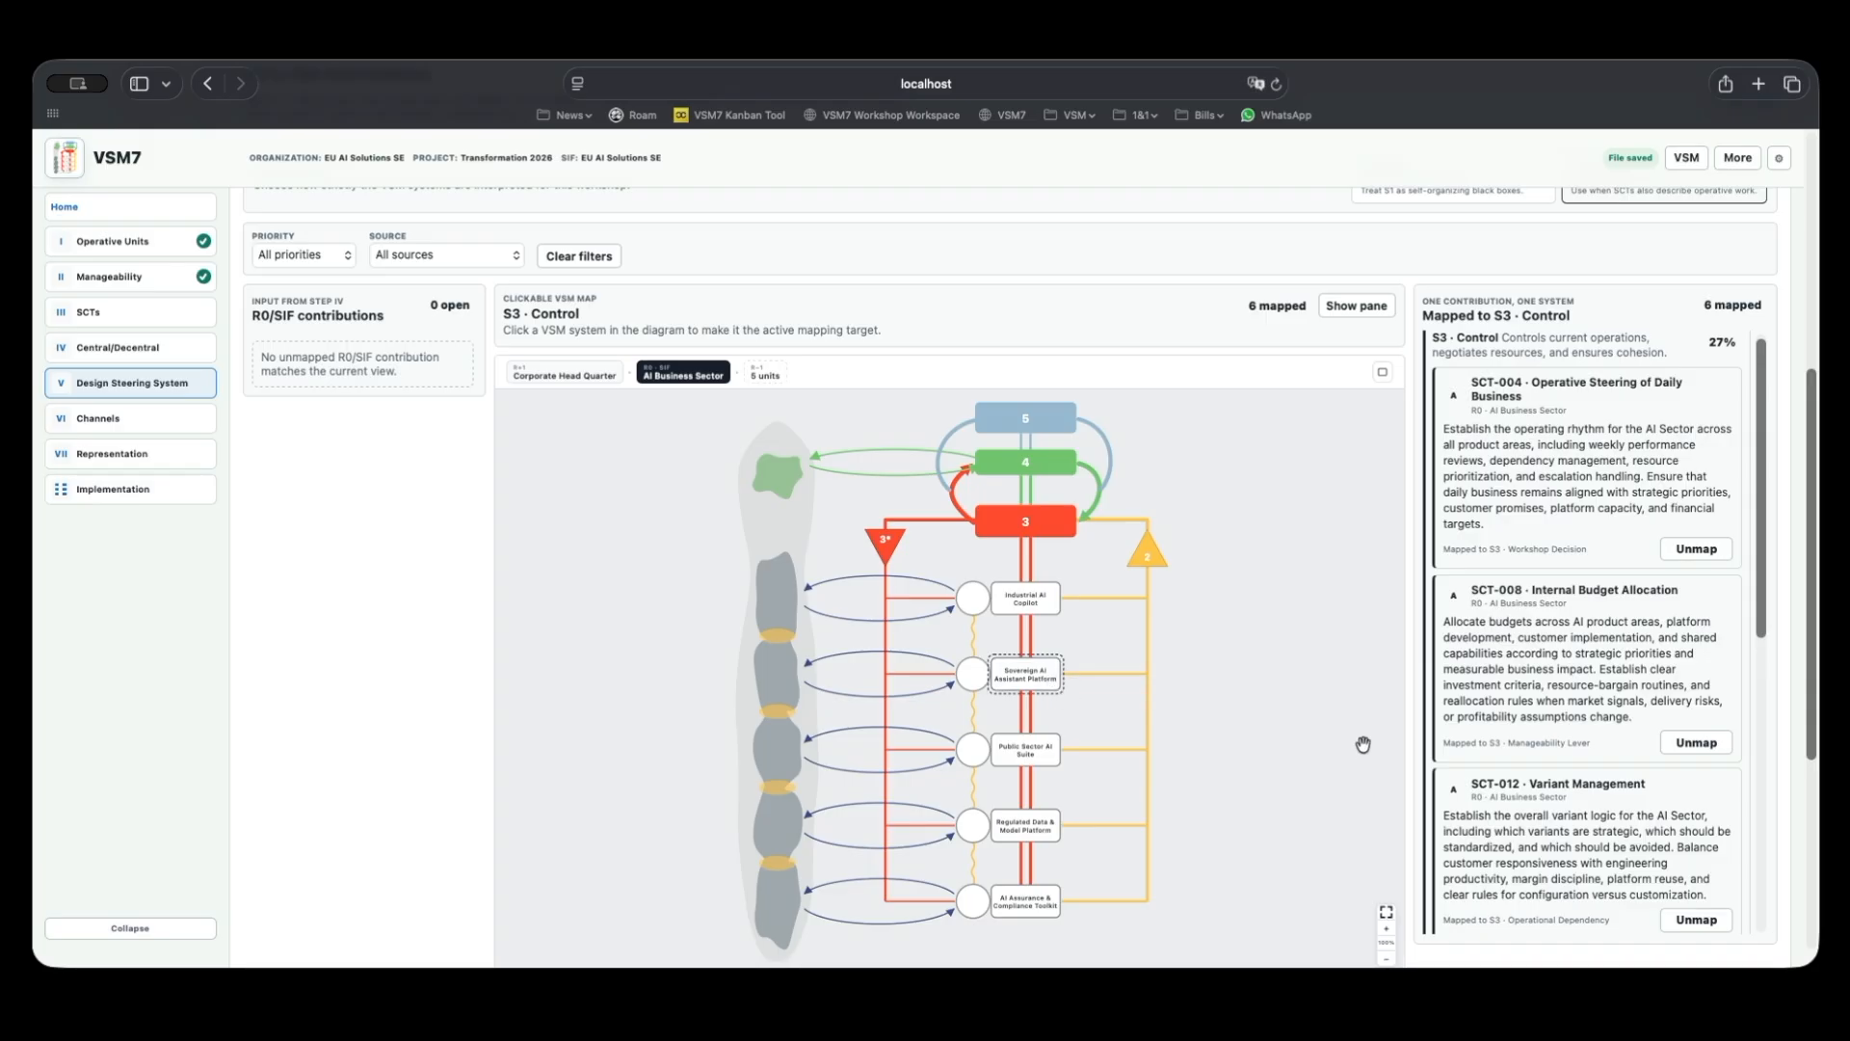
{"action": "scroll", "coordinate": [1122, 719], "scroll_direction": "down", "scroll_amount": 5}
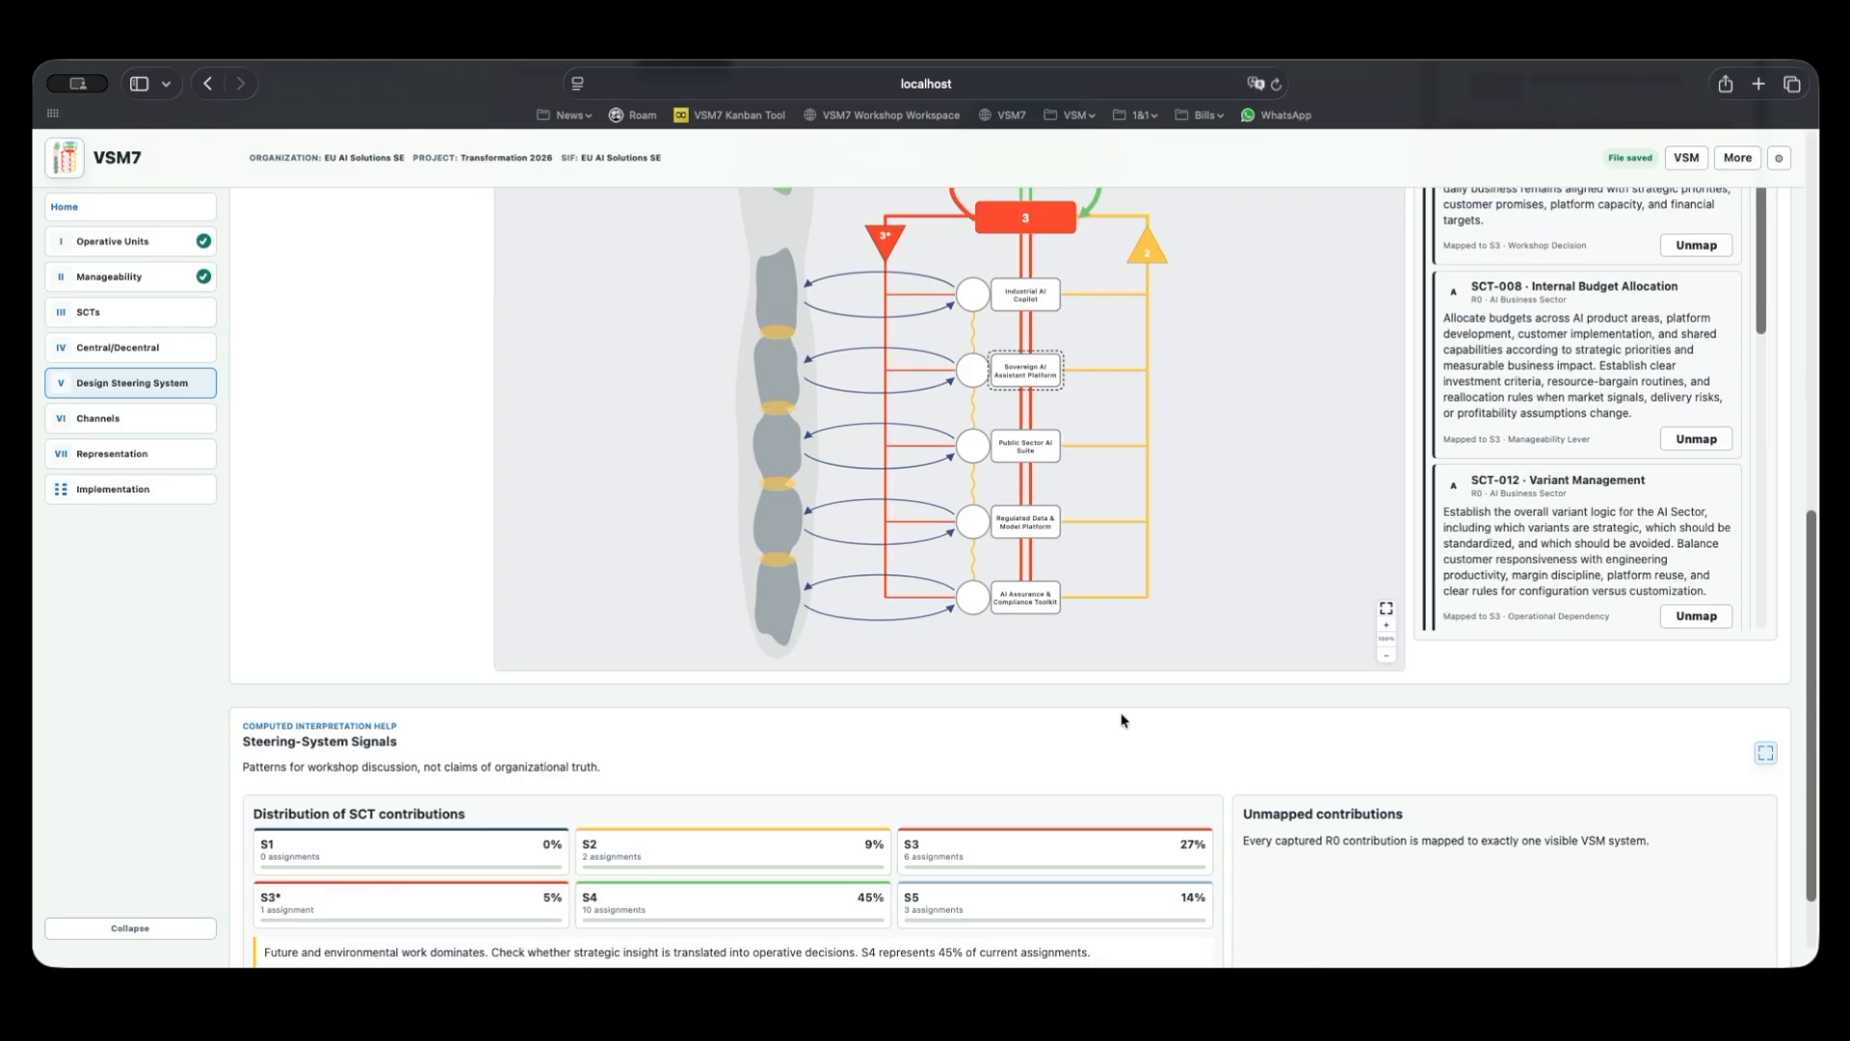
{"action": "scroll", "coordinate": [1301, 728], "scroll_direction": "down", "scroll_amount": 2}
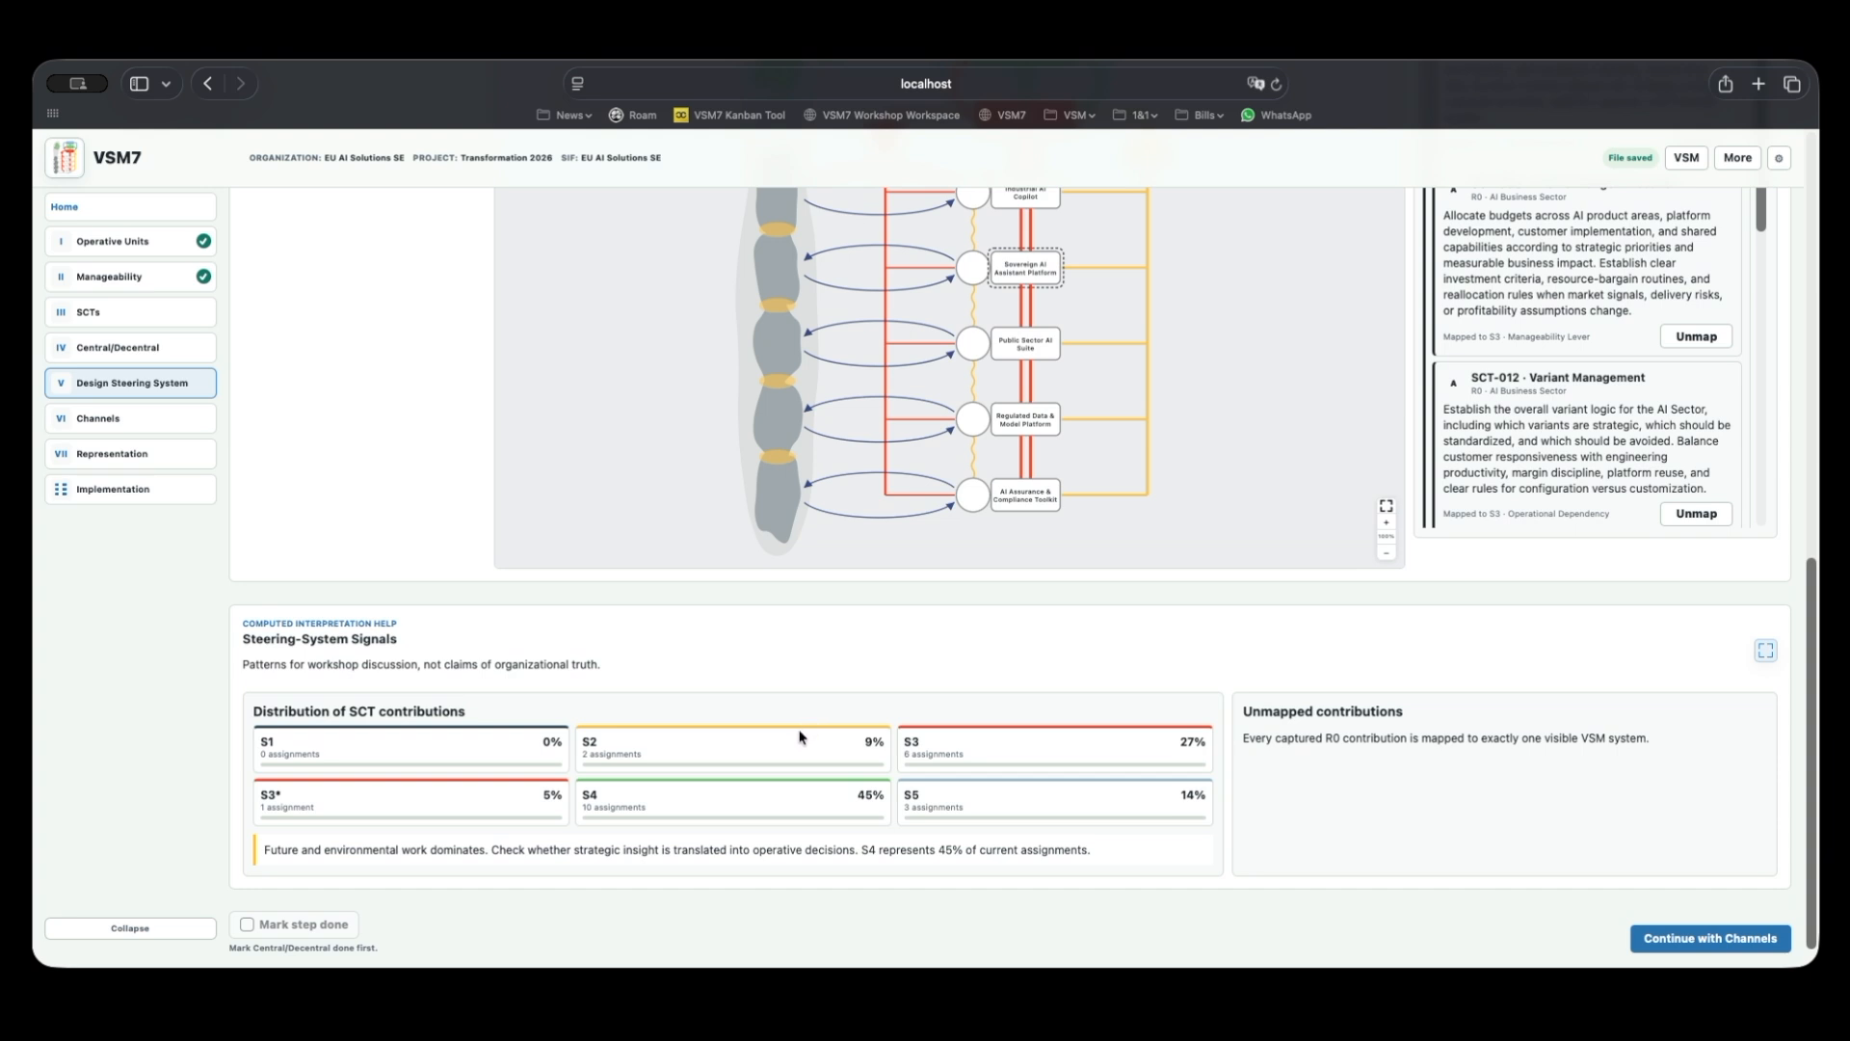
{"action": "scroll", "coordinate": [385, 371], "scroll_direction": "up", "scroll_amount": 5}
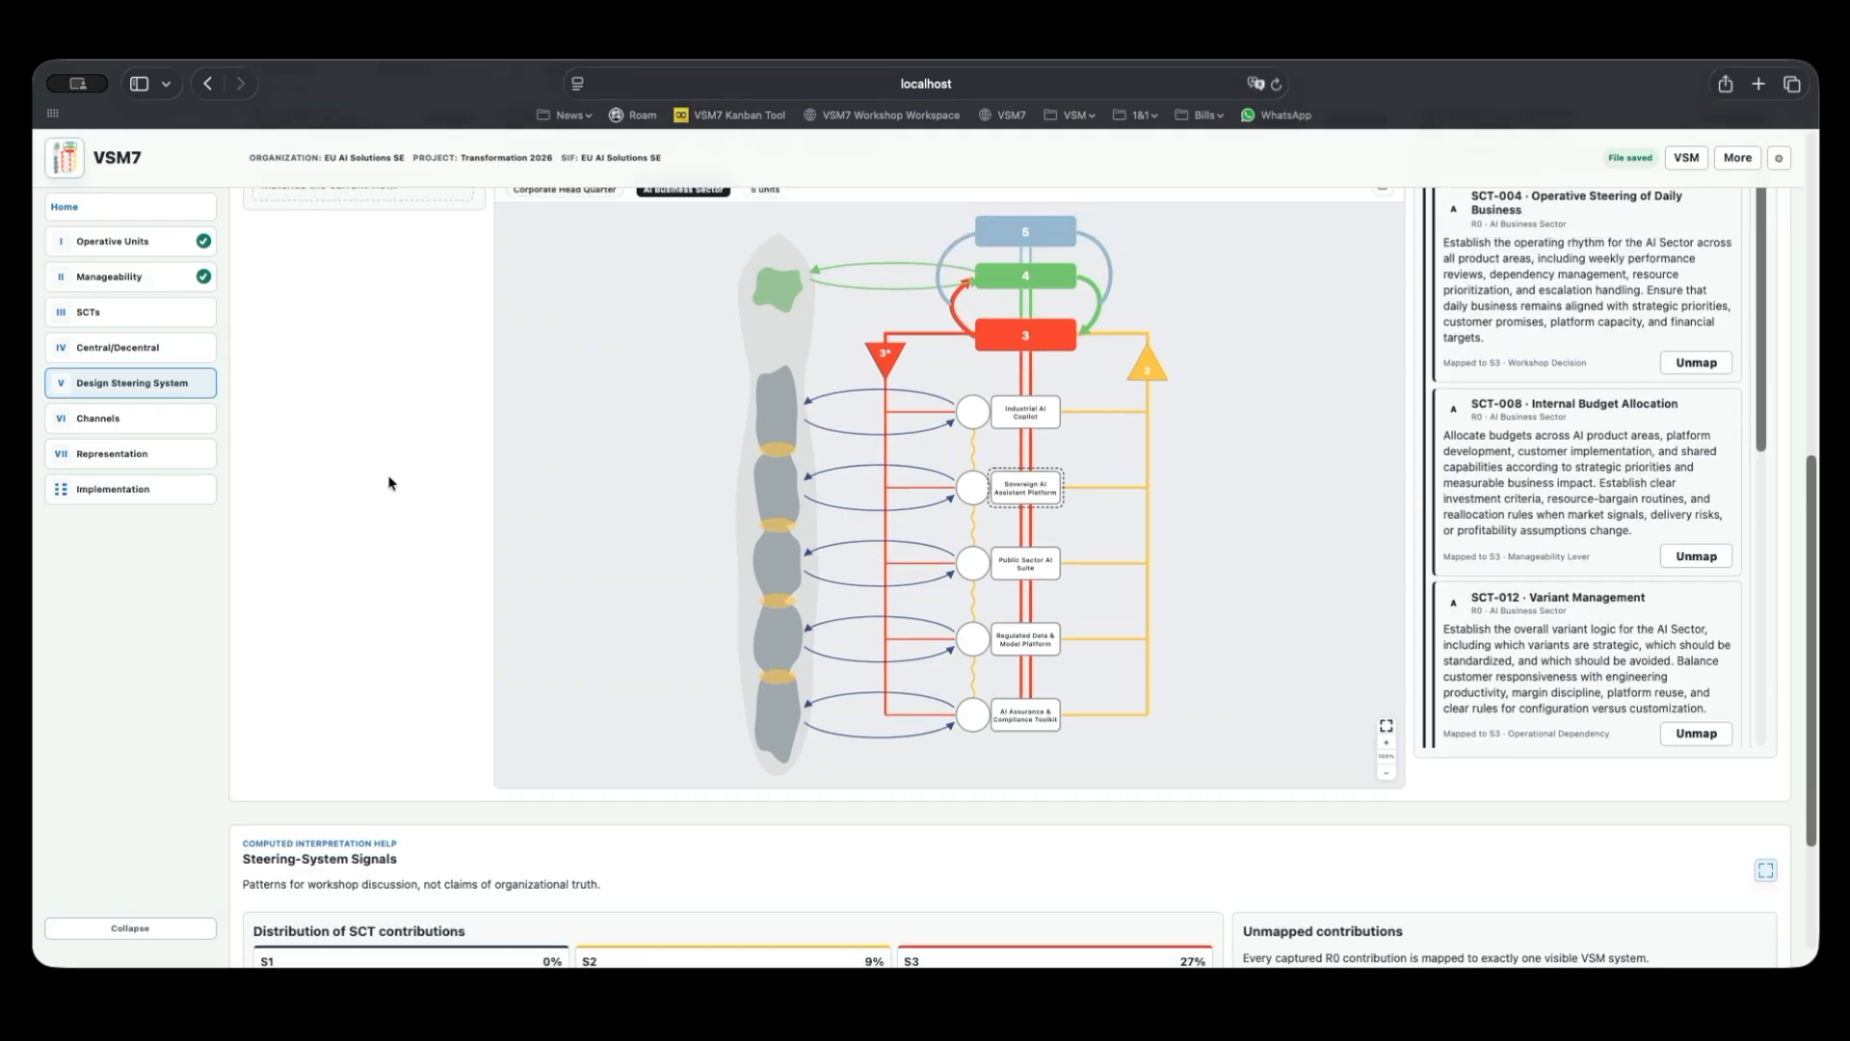
{"action": "scroll", "coordinate": [368, 532], "scroll_direction": "down", "scroll_amount": 5}
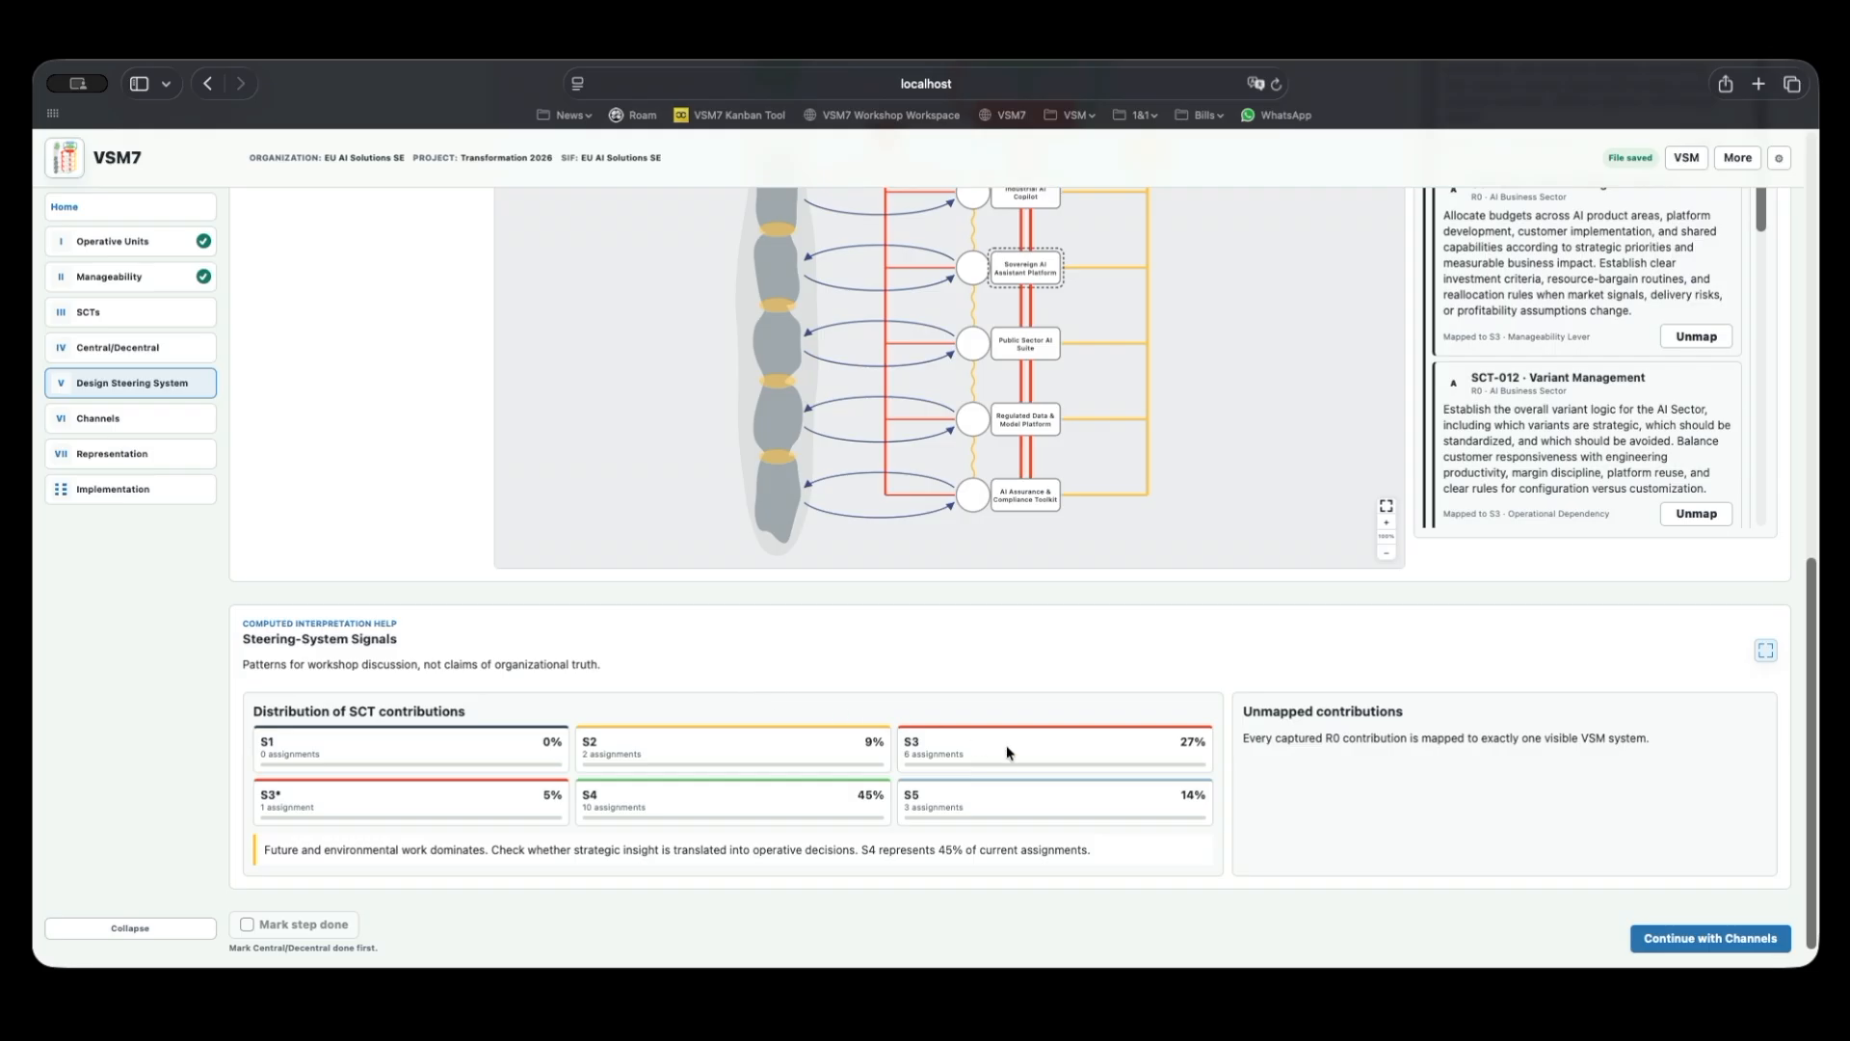
Highlight the S4, S3 and S2 shares and the S3* entry in the distribution of SCT contributions, and return to the mapping.
{"action": "double_click", "coordinate": [871, 796]}
{"action": "left_click_drag", "start_coordinate": [1179, 741], "coordinate": [1215, 738]}
{"action": "left_click_drag", "start_coordinate": [862, 742], "coordinate": [885, 742]}
{"action": "left_click_drag", "start_coordinate": [261, 793], "coordinate": [289, 790]}
{"action": "left_click_drag", "start_coordinate": [251, 795], "coordinate": [334, 799]}
{"action": "left_click", "coordinate": [422, 661]}
{"action": "scroll", "coordinate": [361, 624], "scroll_direction": "up", "scroll_amount": 10}
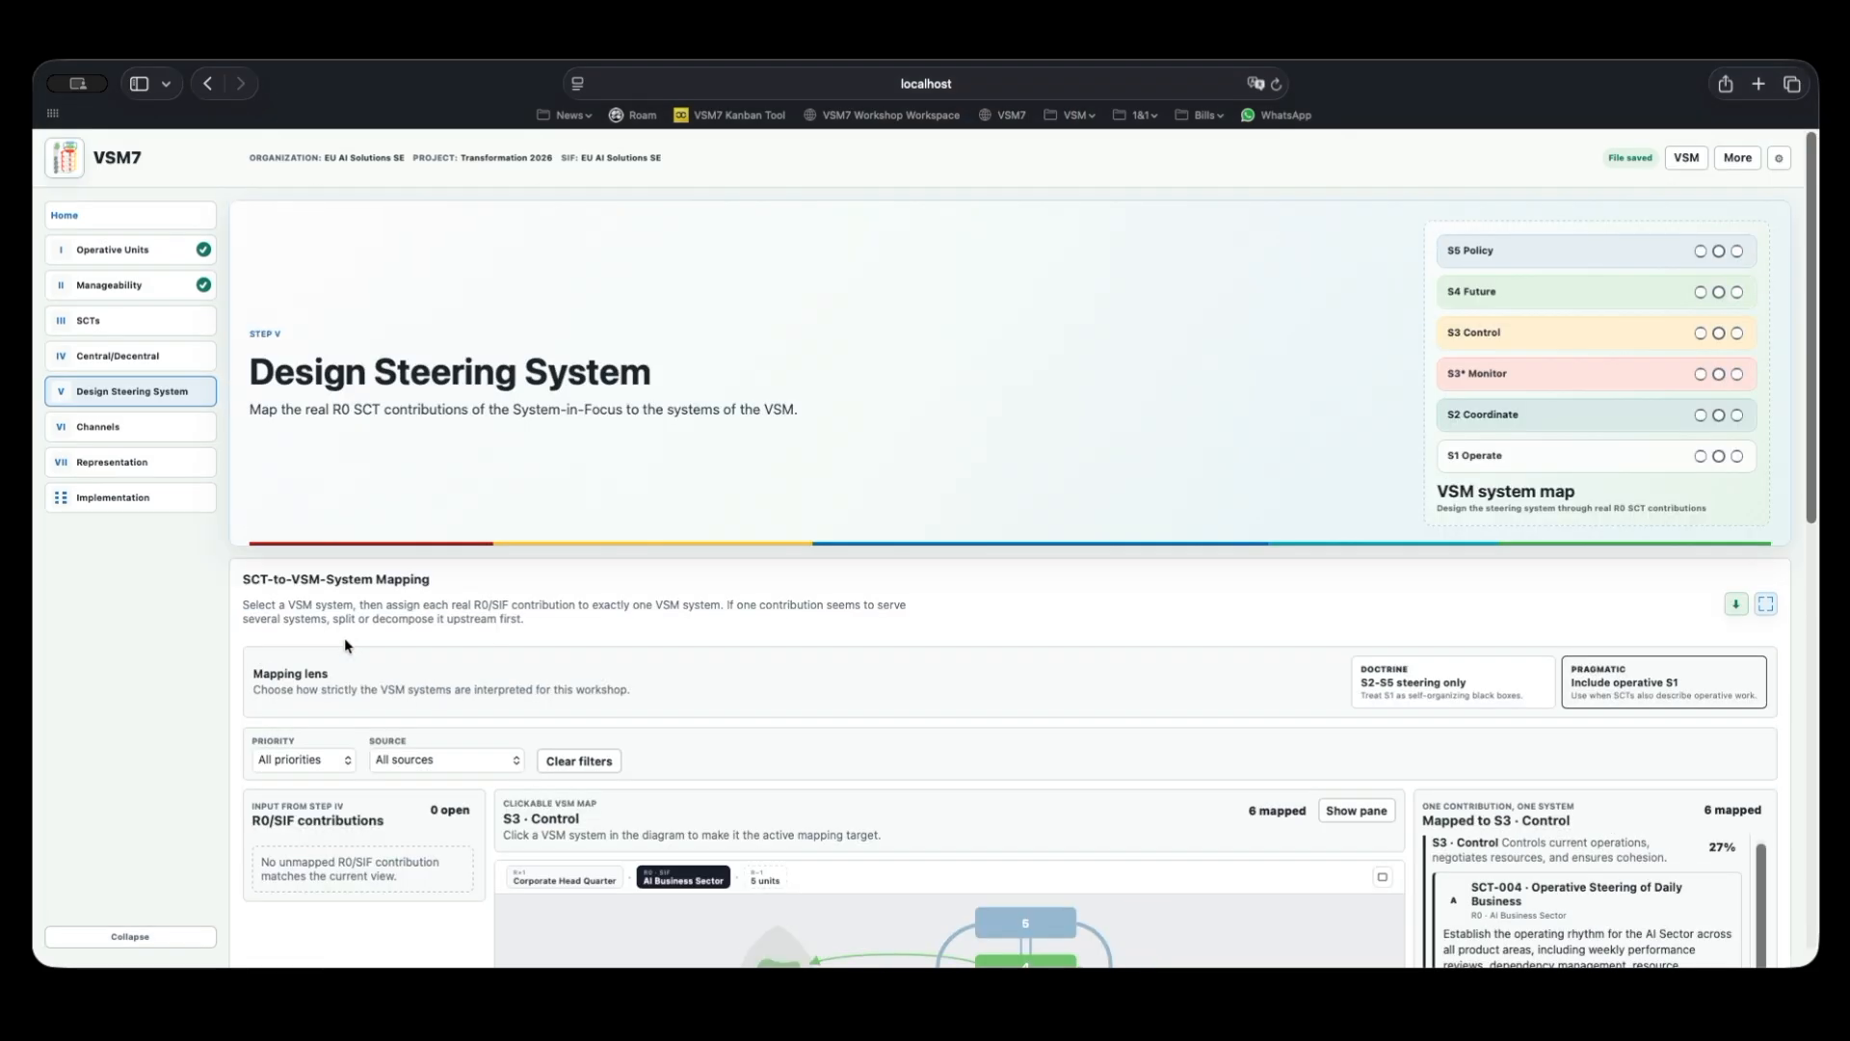
{"action": "scroll", "coordinate": [371, 636], "scroll_direction": "down", "scroll_amount": 6}
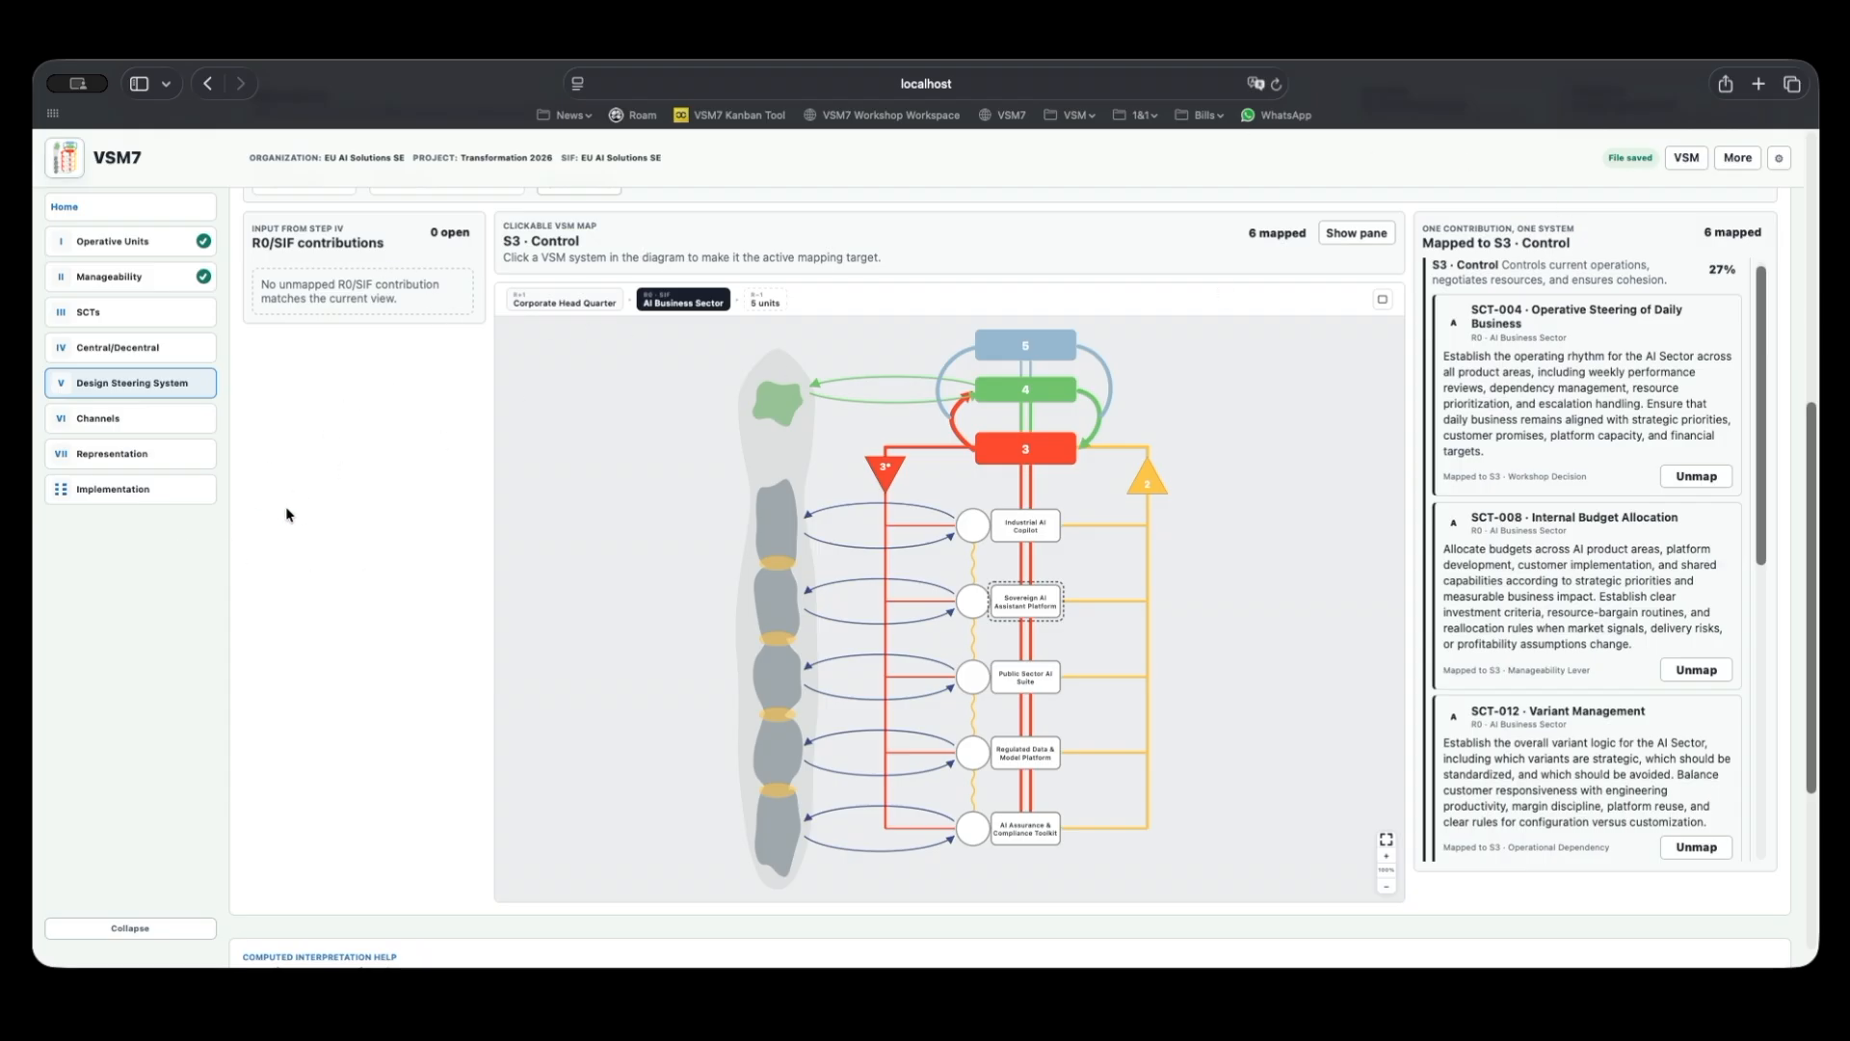
{"action": "scroll", "coordinate": [286, 509], "scroll_direction": "up", "scroll_amount": 3}
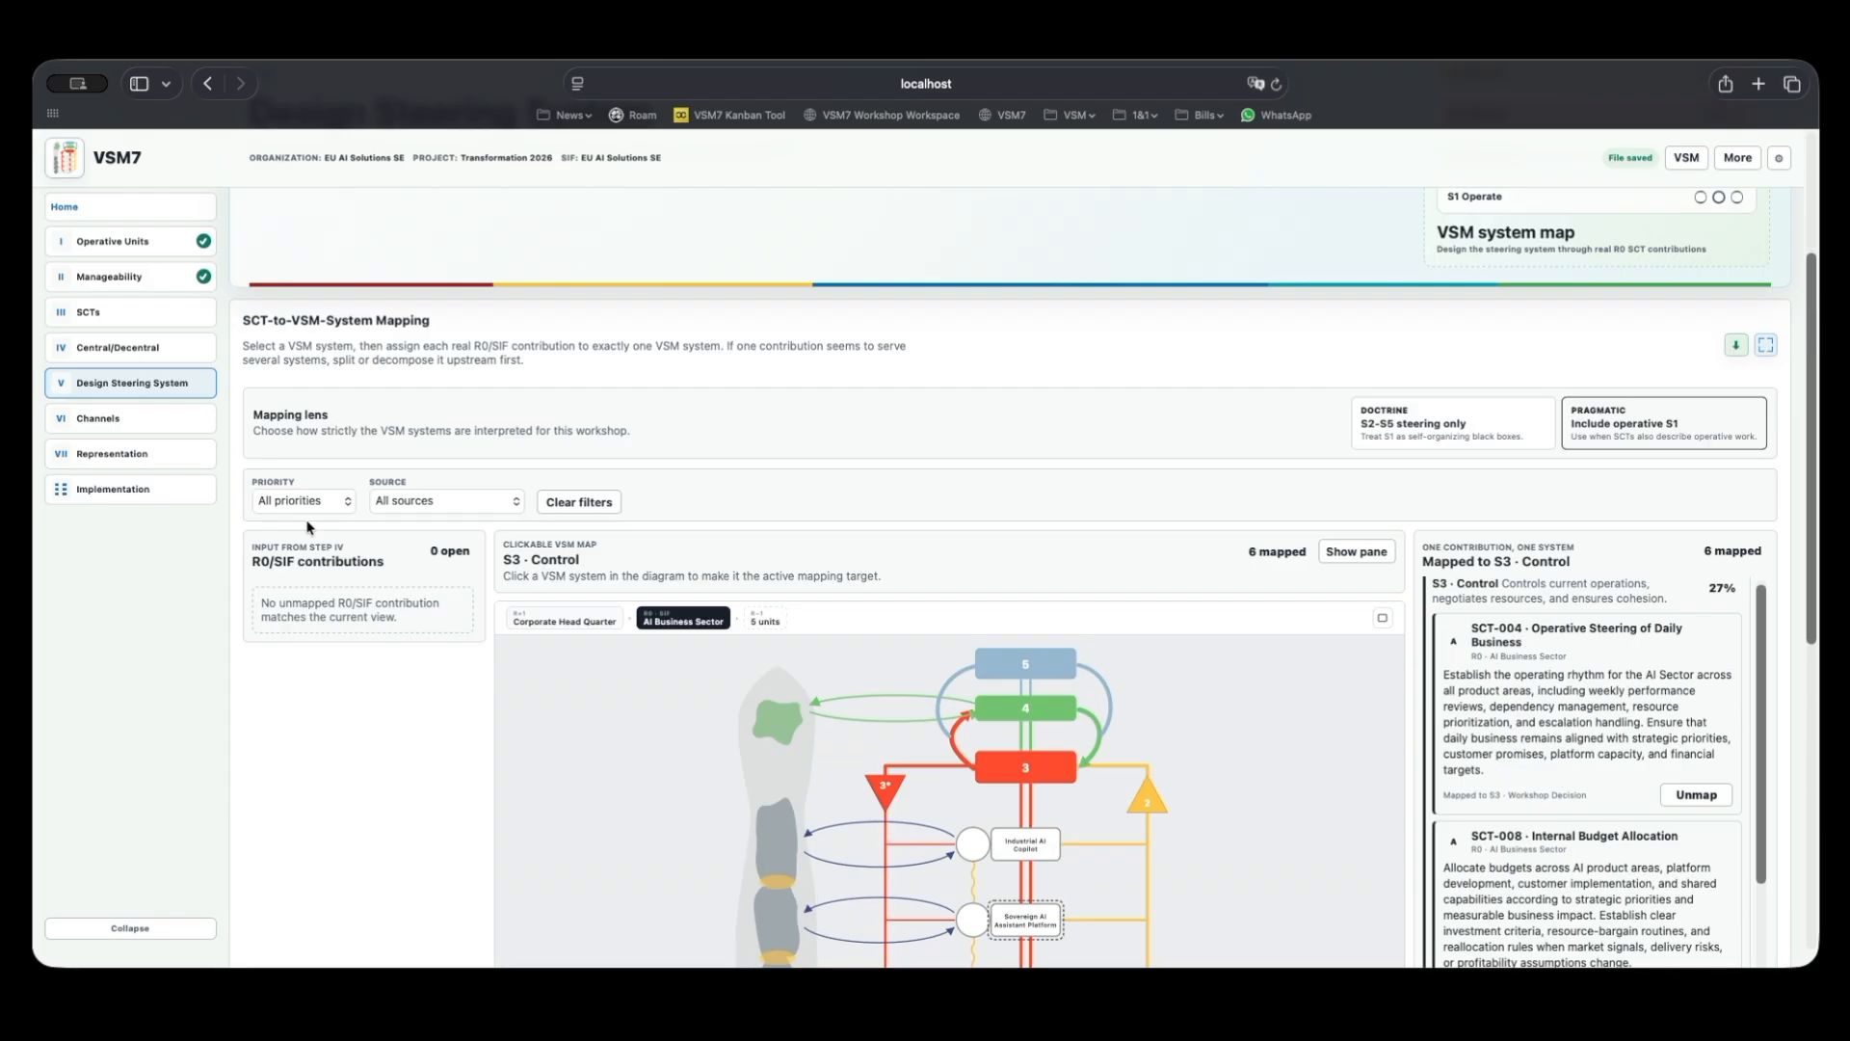
Go to the Channels step and review the E2E Robustness Check flow for SCT-001 Normative Management.
{"action": "left_click", "coordinate": [127, 418]}
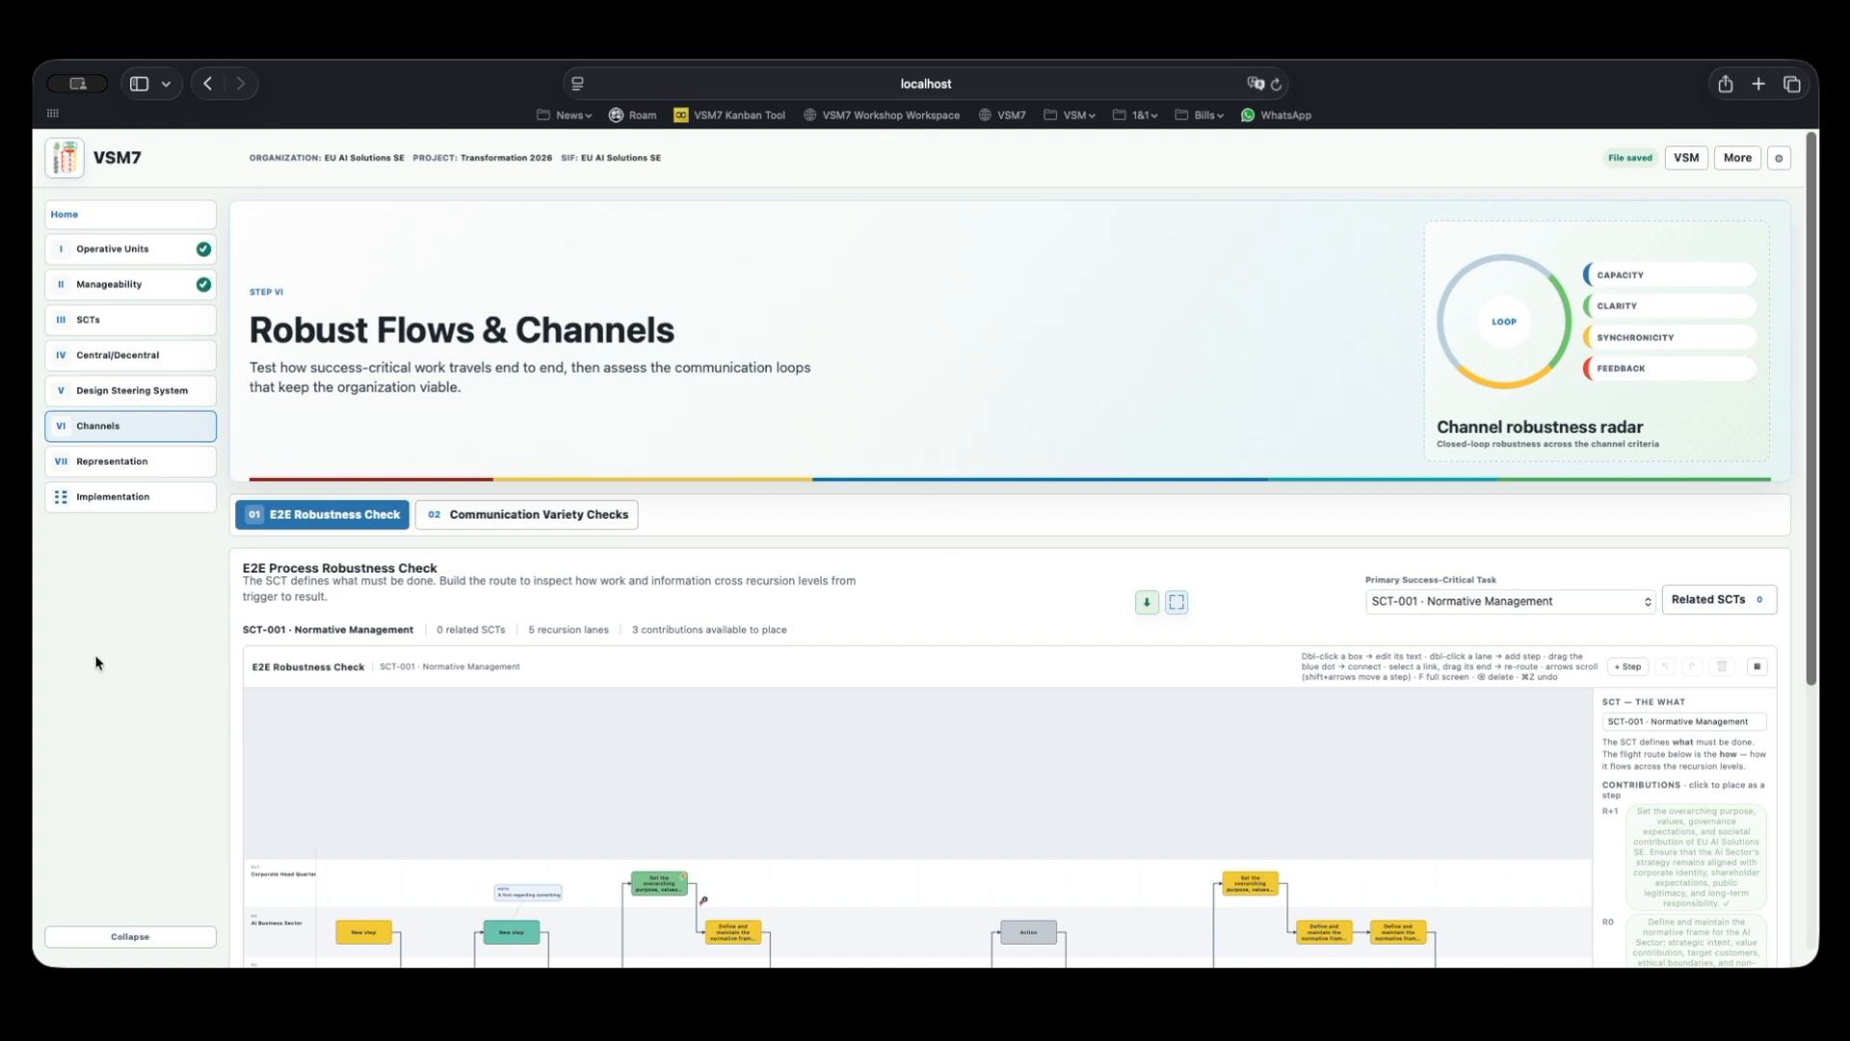
{"action": "scroll", "coordinate": [126, 654], "scroll_direction": "down", "scroll_amount": 1}
{"action": "scroll", "coordinate": [125, 647], "scroll_direction": "down", "scroll_amount": 5}
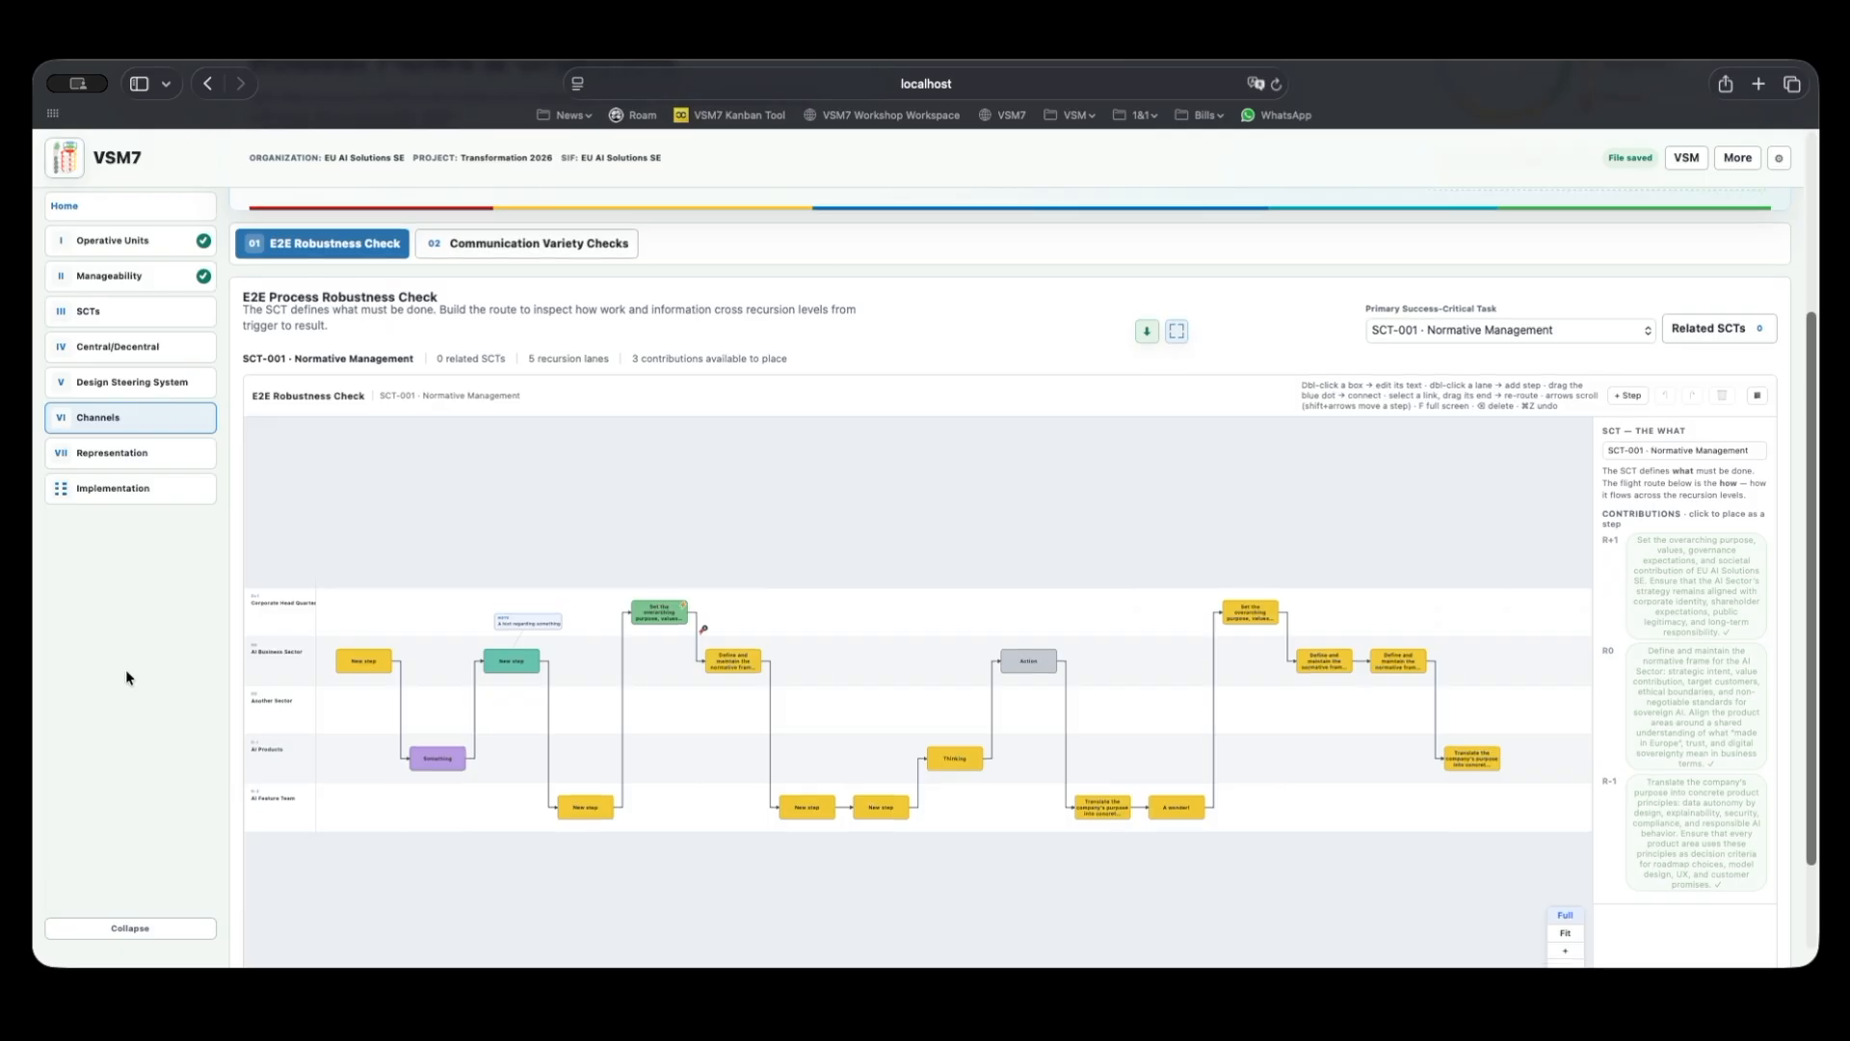
{"action": "scroll", "coordinate": [126, 668], "scroll_direction": "down", "scroll_amount": 3}
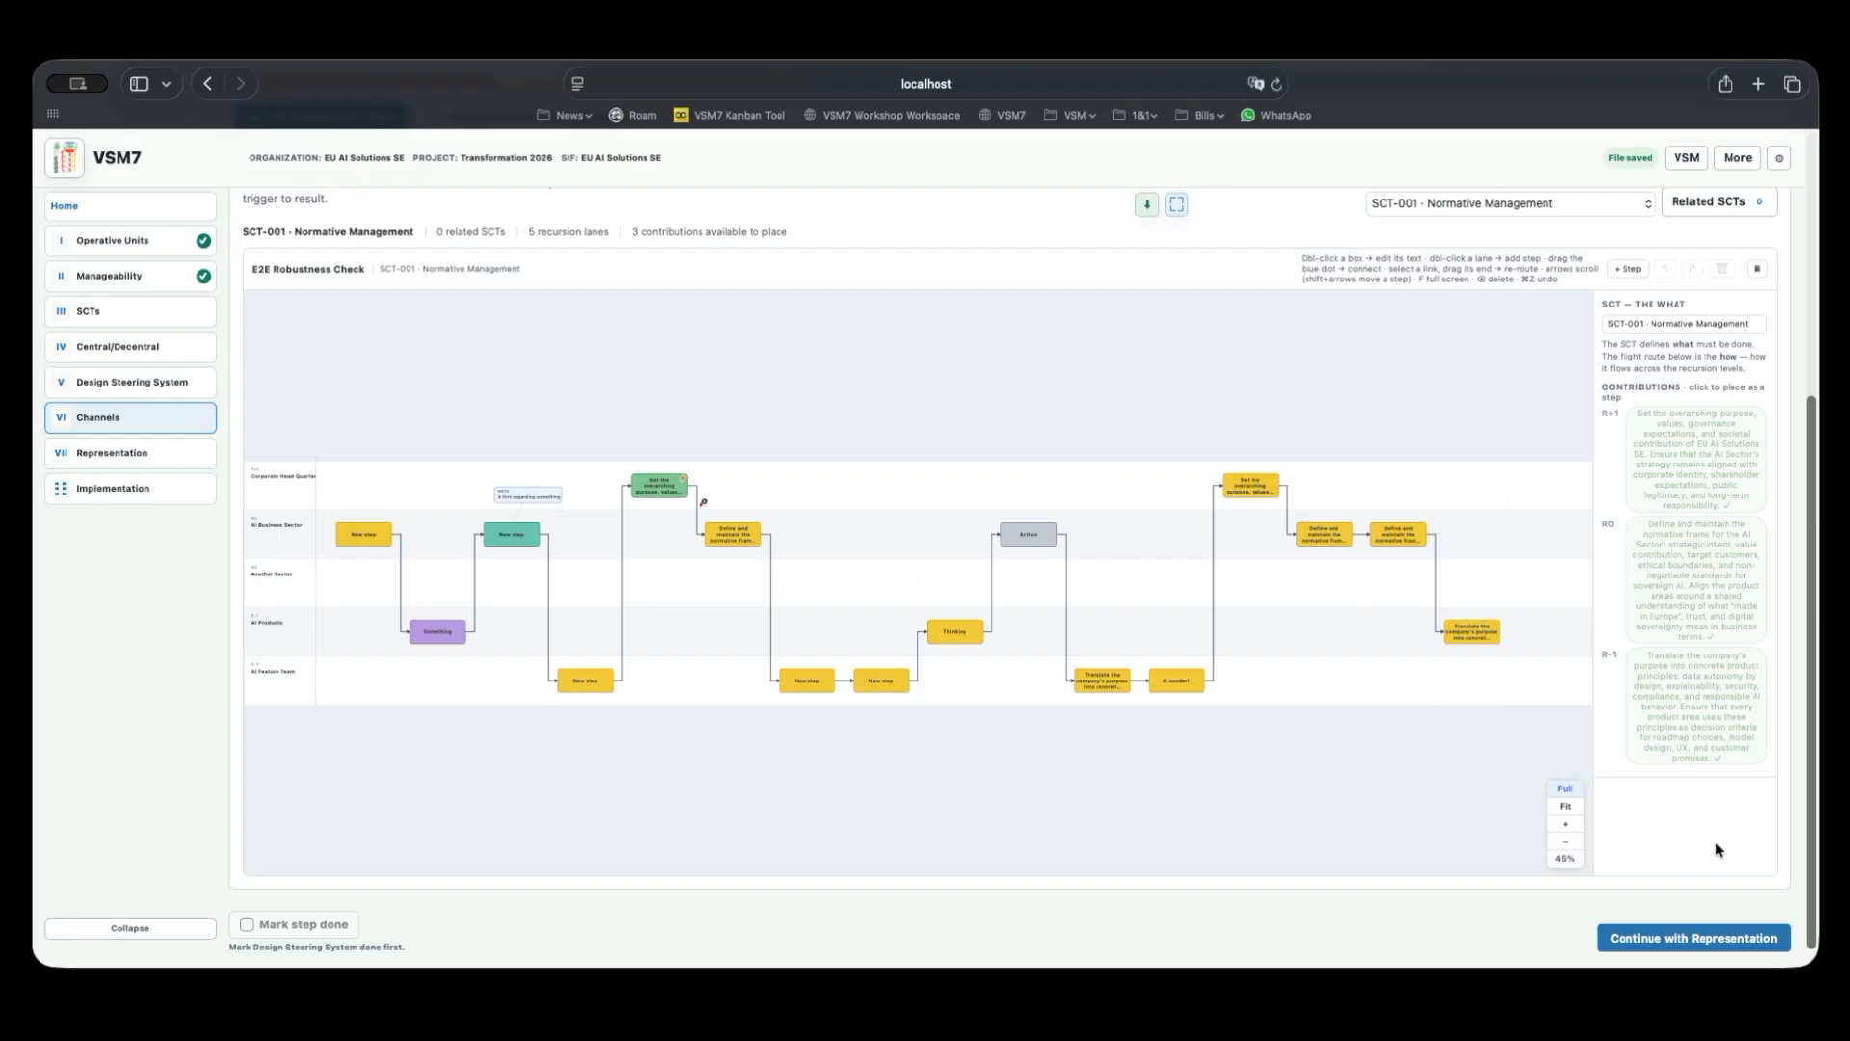
Enlarge the flow with Fit, view the details of the green Corporate Head Quarter step, and examine the route across the recursion lanes.
{"action": "left_click", "coordinate": [1565, 805]}
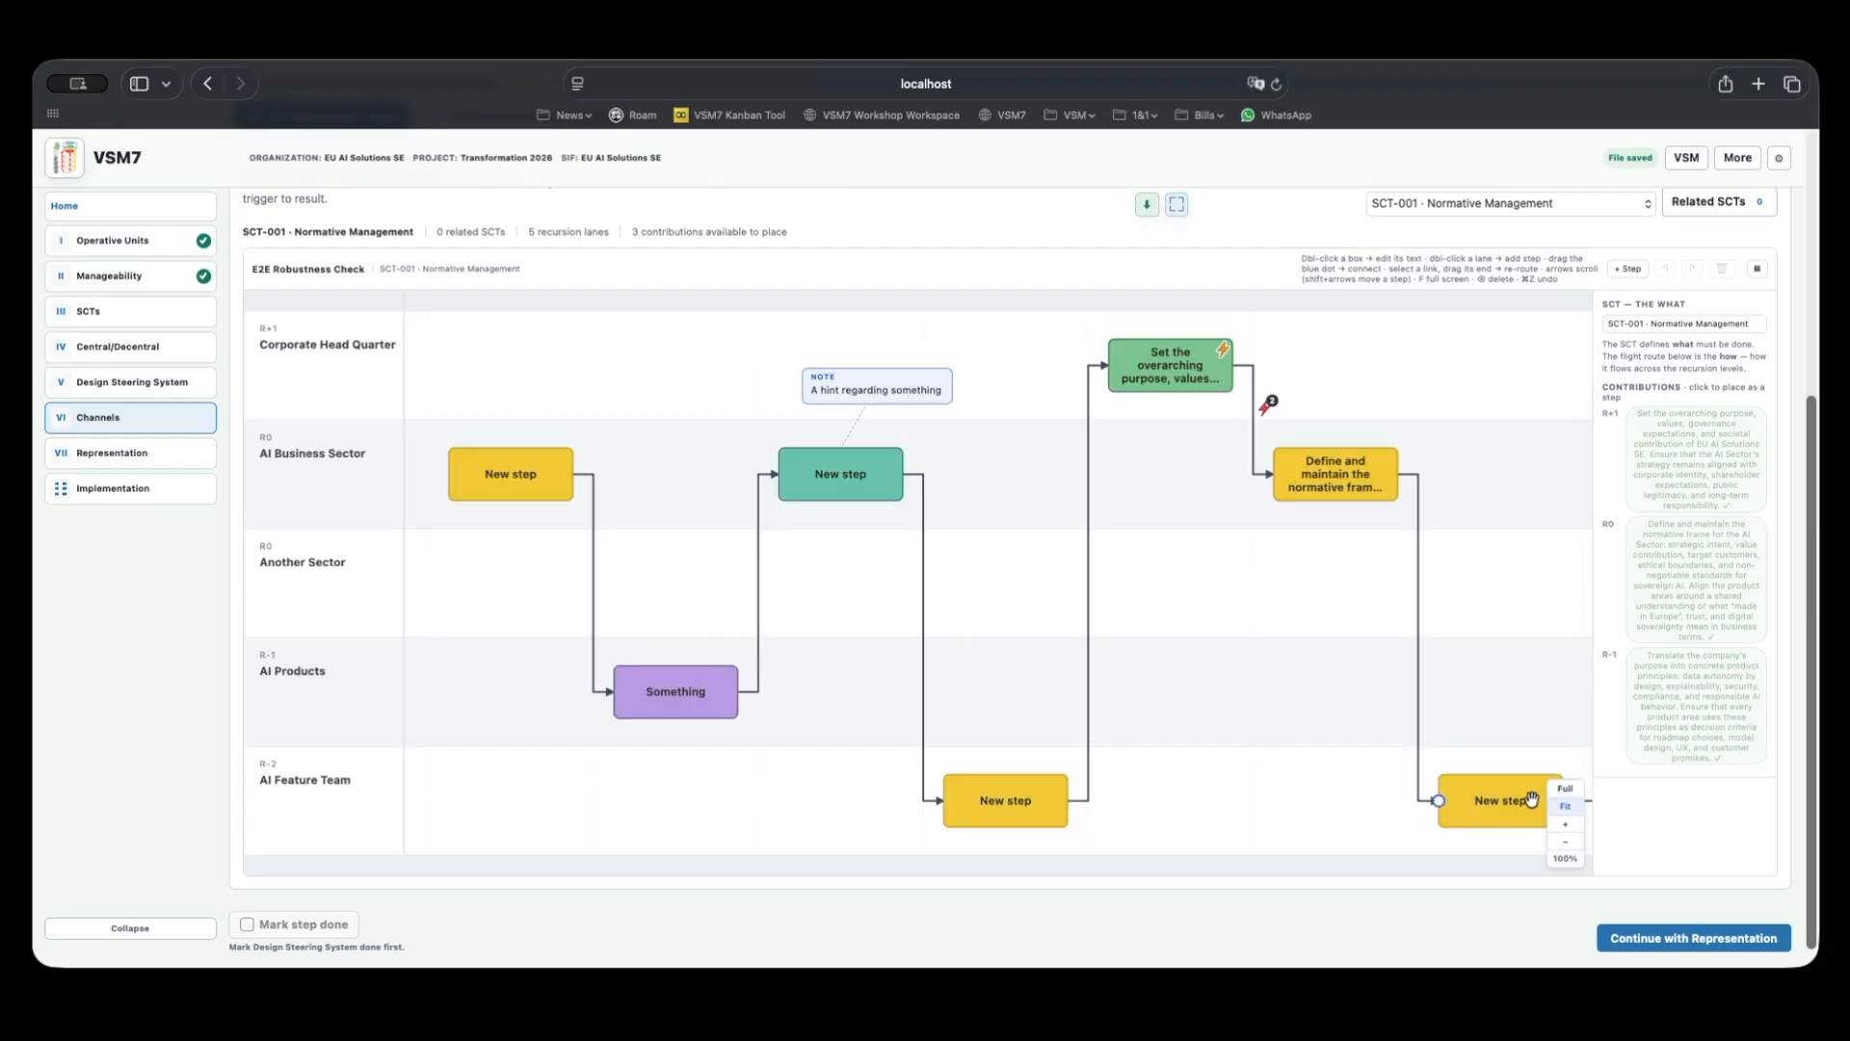
{"action": "left_click", "coordinate": [1705, 470]}
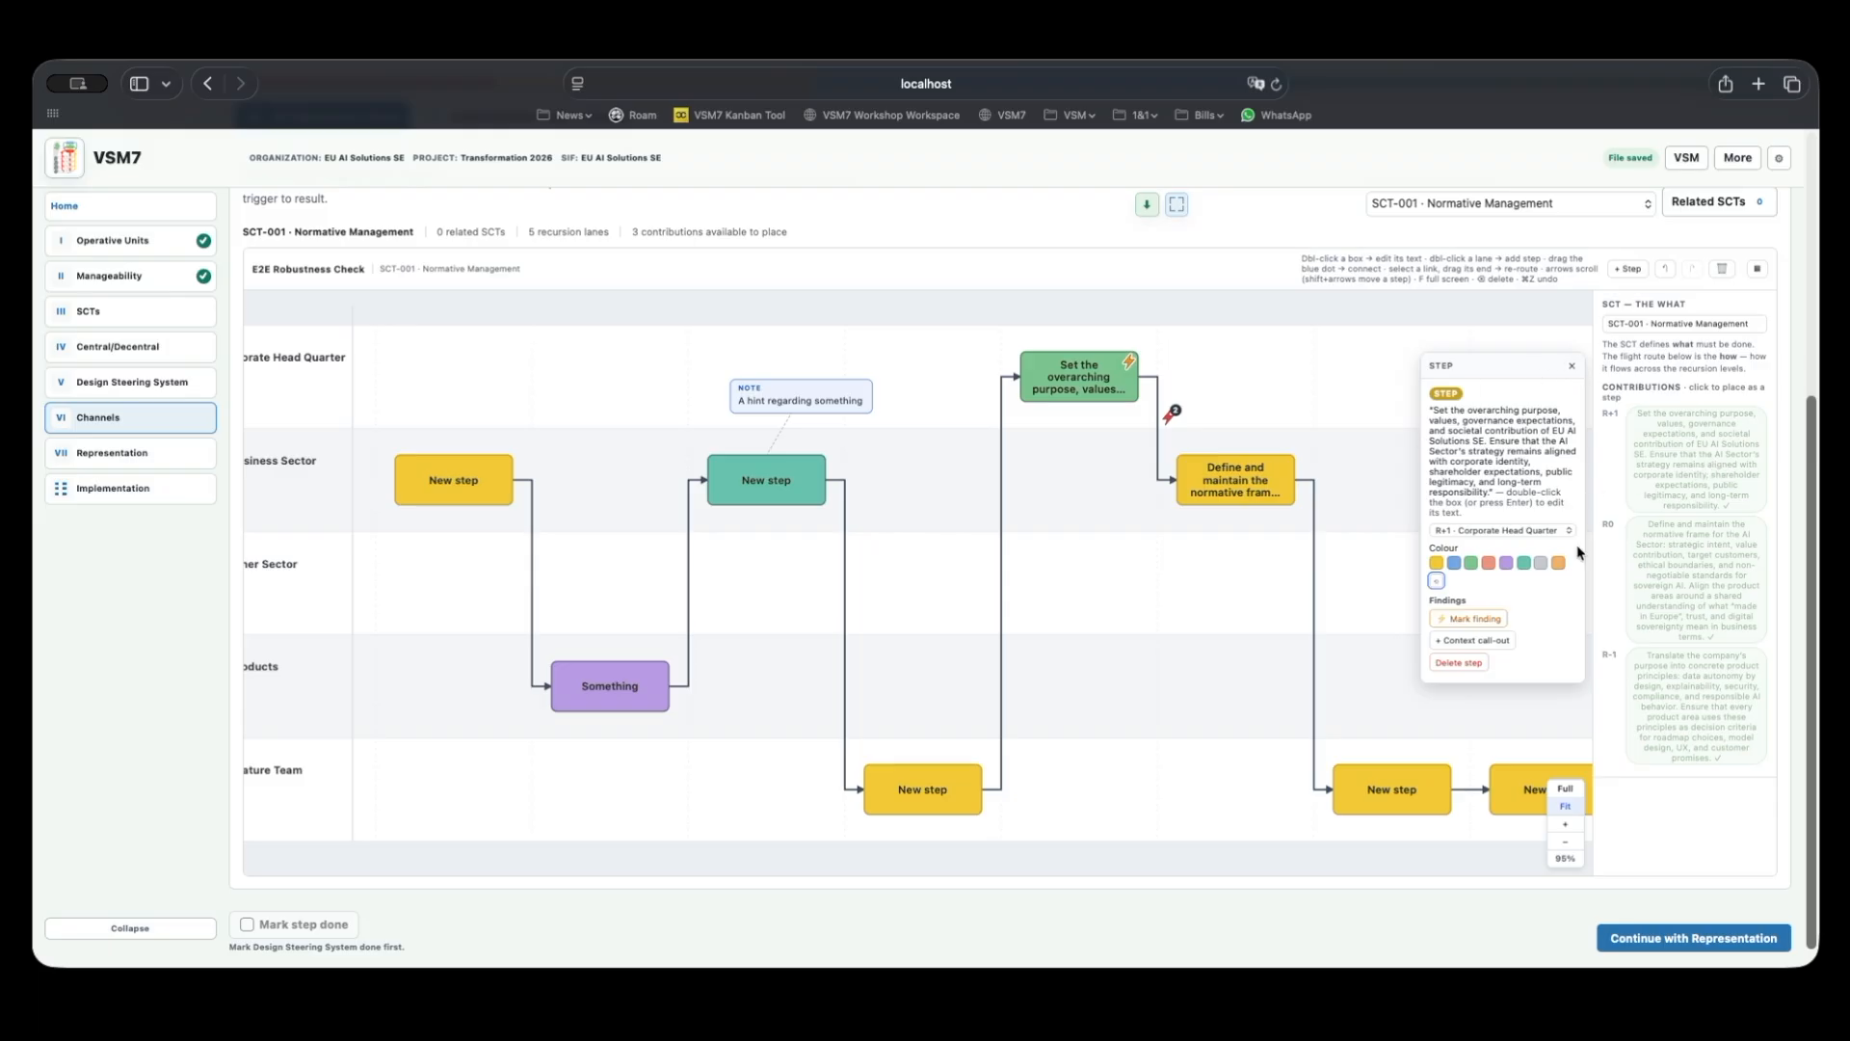
{"action": "left_click", "coordinate": [1571, 366]}
{"action": "left_click_drag", "start_coordinate": [1387, 631], "coordinate": [552, 586]}
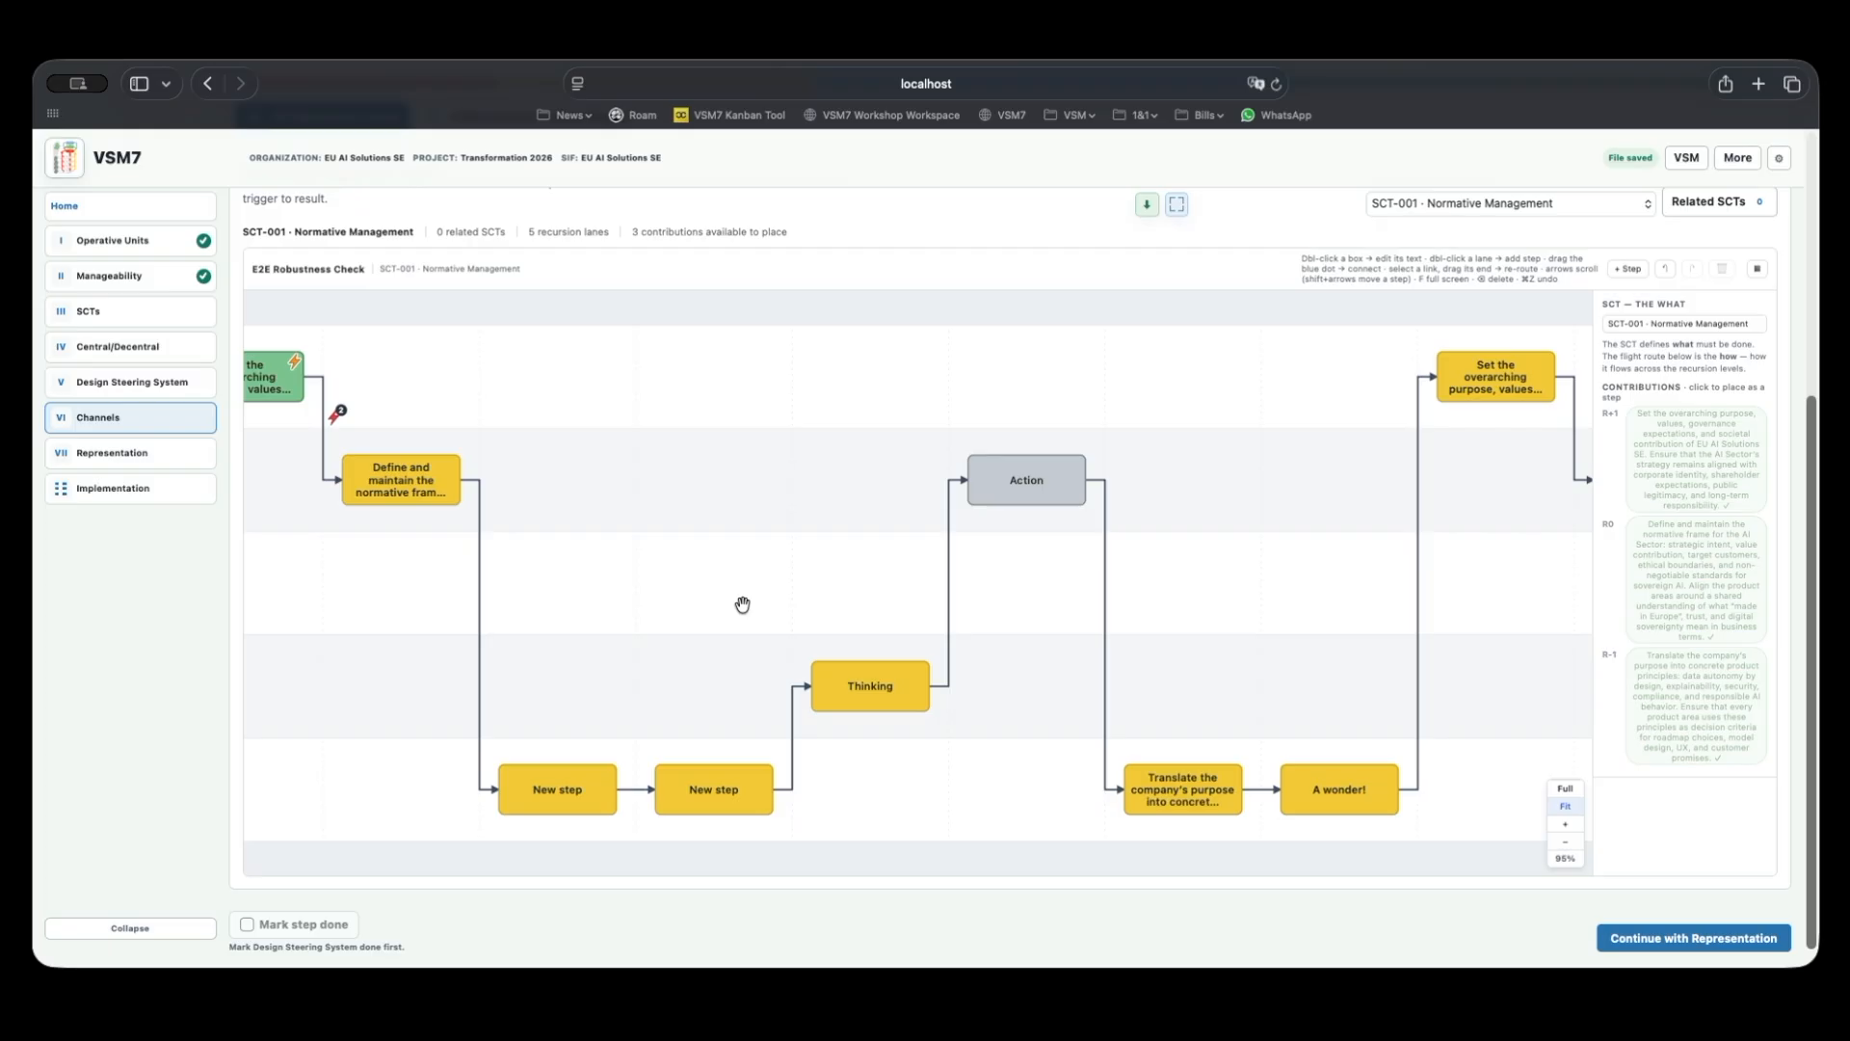
{"action": "left_click_drag", "start_coordinate": [742, 604], "coordinate": [906, 617]}
{"action": "scroll", "coordinate": [906, 617], "scroll_direction": "left", "scroll_amount": 15}
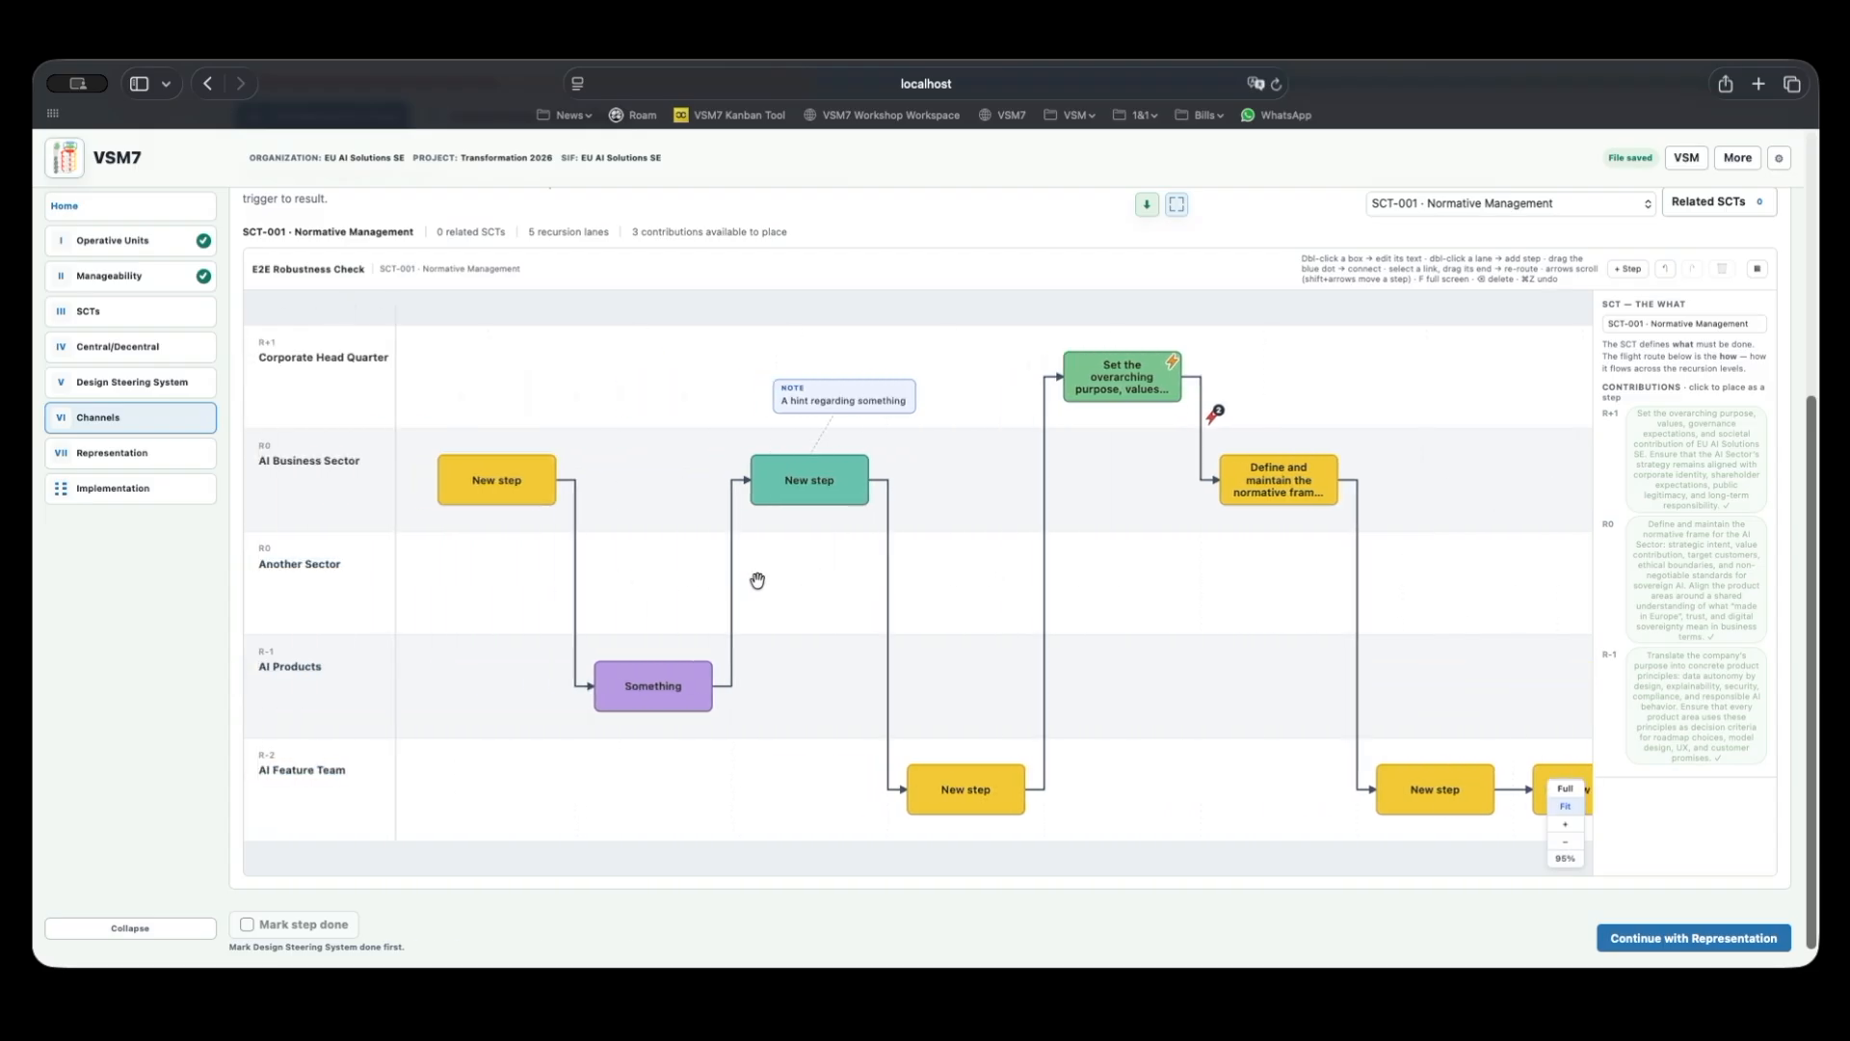
{"action": "scroll", "coordinate": [820, 624], "scroll_direction": "down", "scroll_amount": 1}
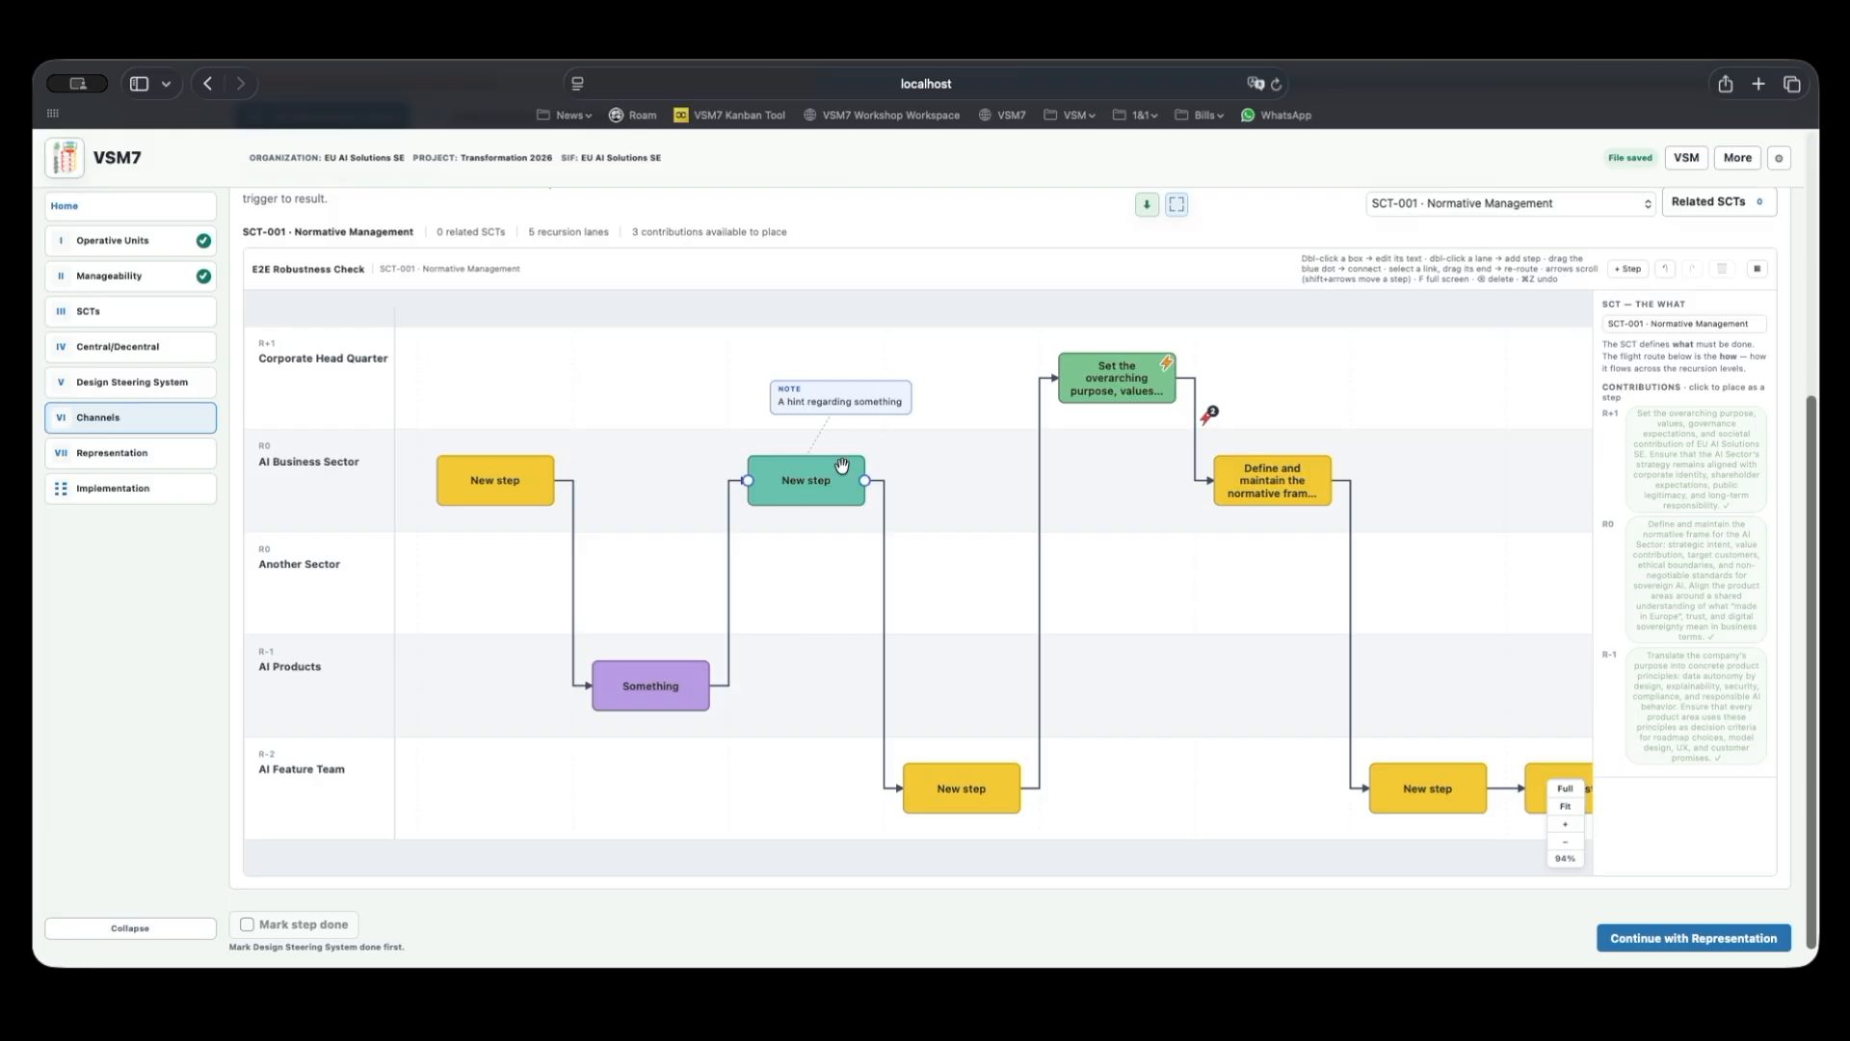
Inspect the context note above the teal step and the finding on the green Corporate Head Quarter step.
{"action": "left_click", "coordinate": [865, 395]}
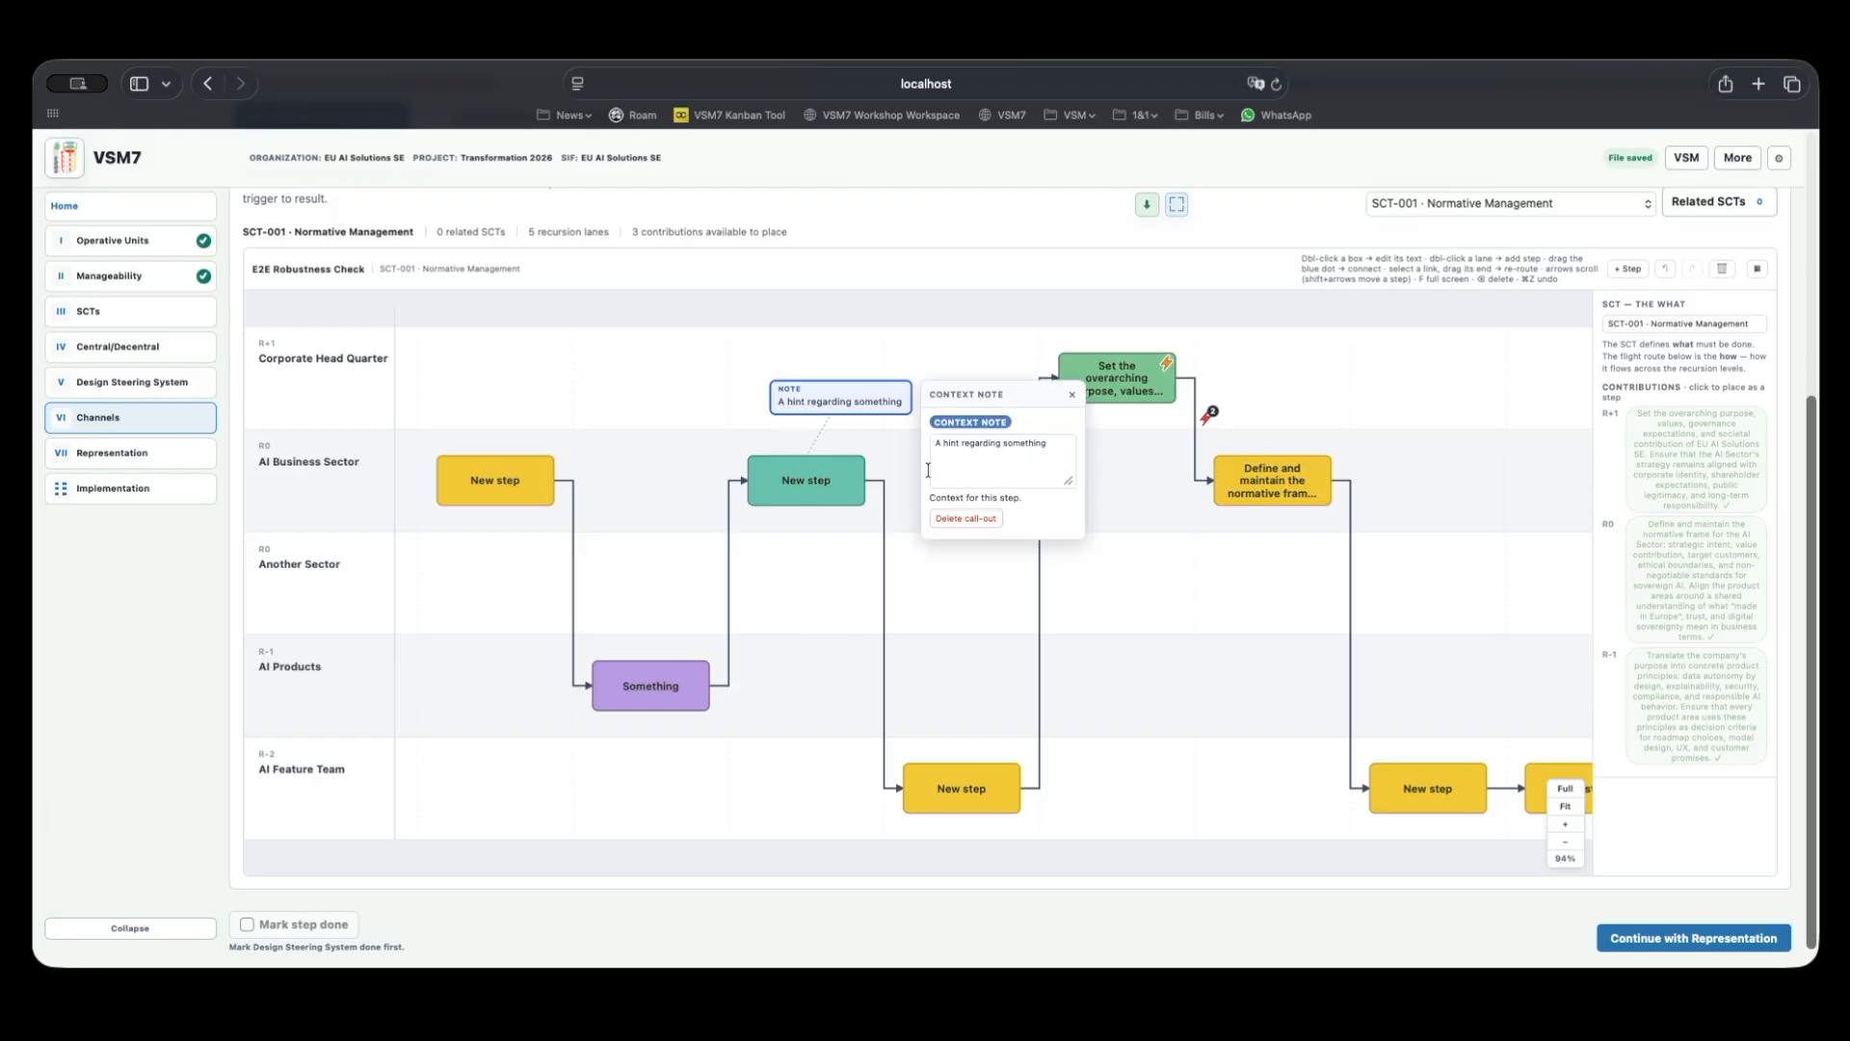
{"action": "left_click", "coordinate": [1164, 477]}
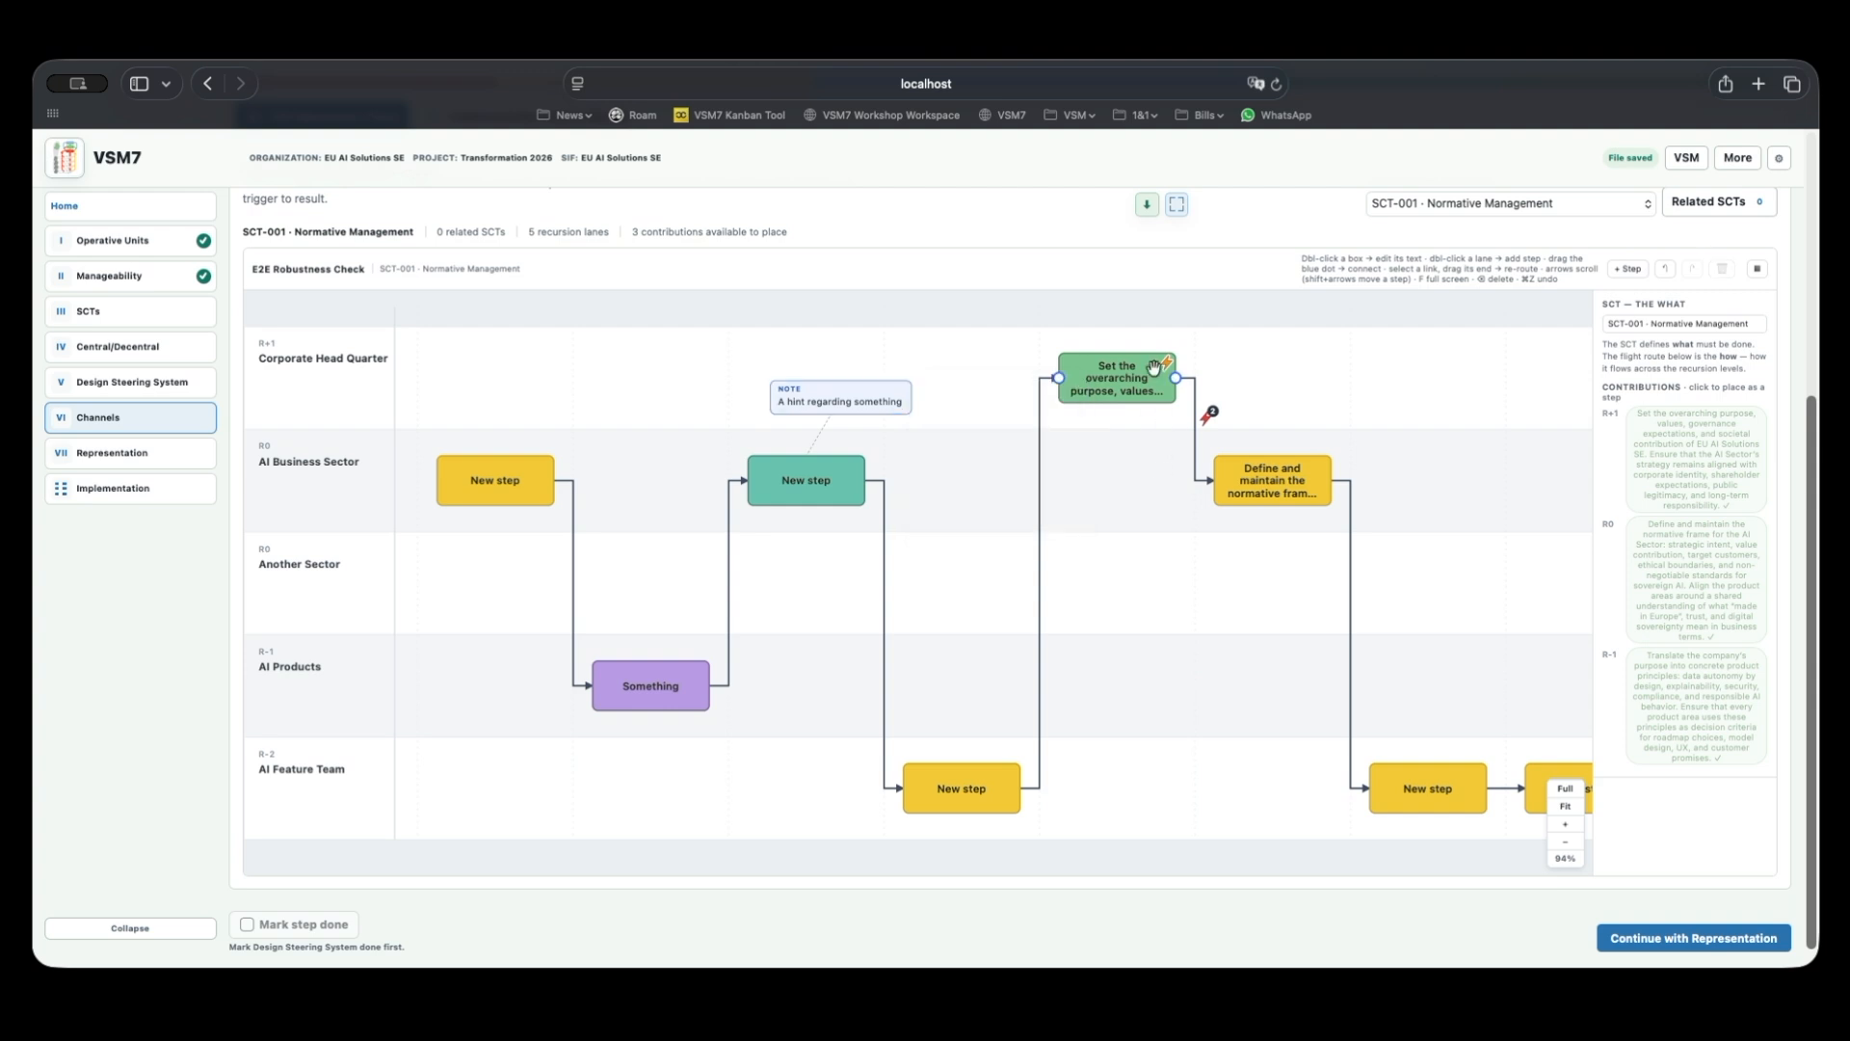
{"action": "left_click", "coordinate": [1169, 368]}
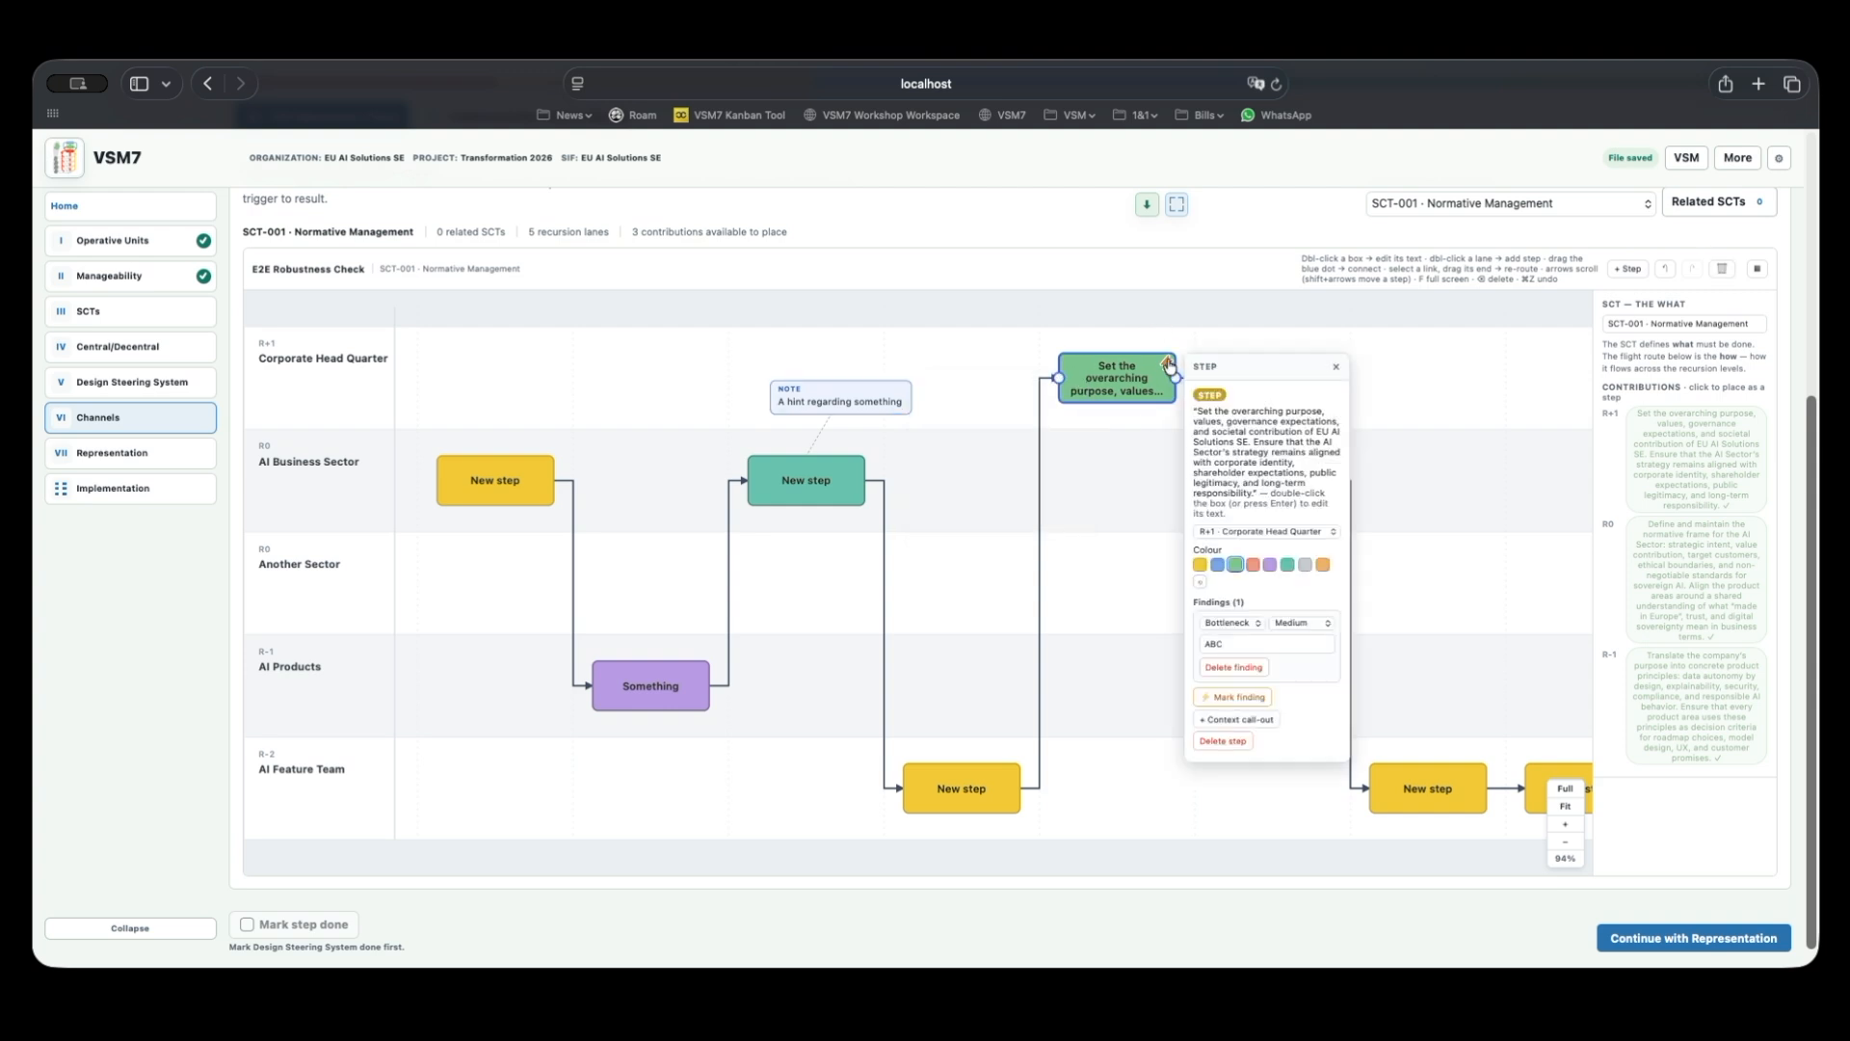
{"action": "left_click", "coordinate": [1135, 498]}
Mark a Capacity gap finding with High severity and the observation "Lorem ipsum" on the first AI Business Sector step.
{"action": "left_click", "coordinate": [541, 476]}
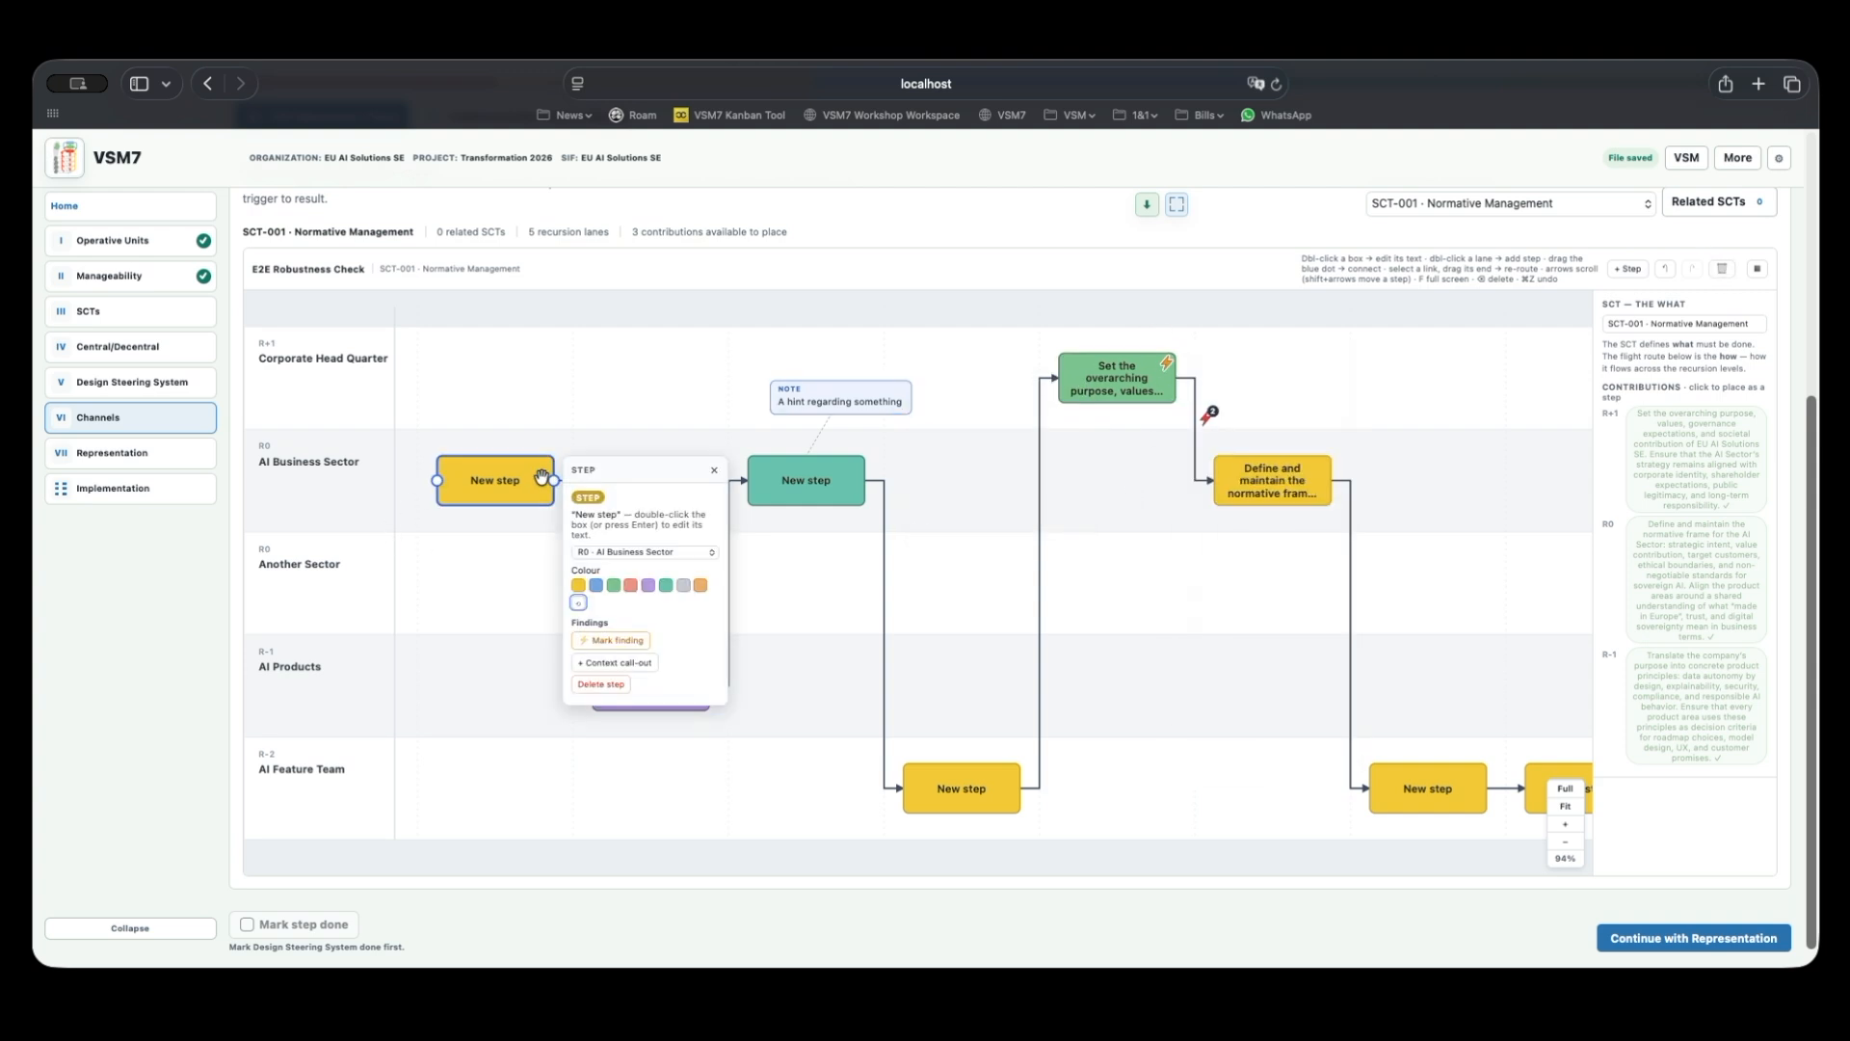
{"action": "left_click", "coordinate": [619, 642]}
{"action": "left_click", "coordinate": [616, 645]}
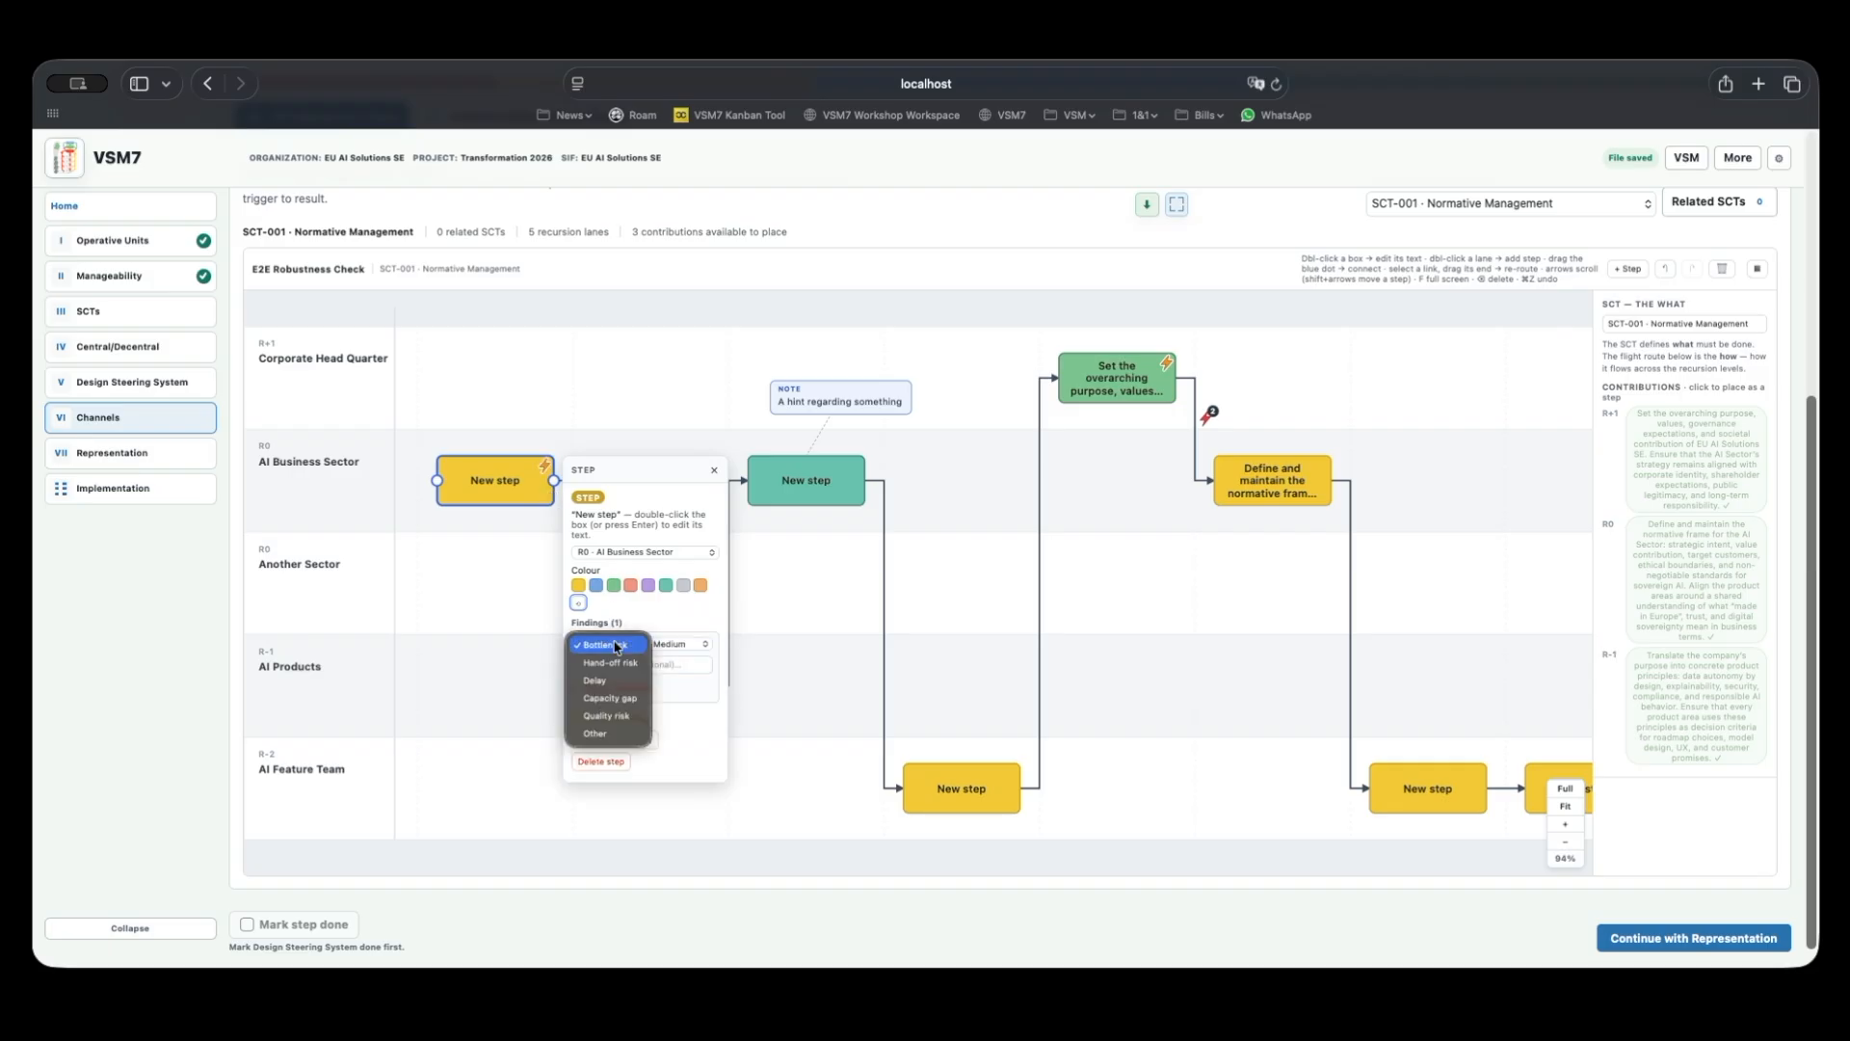
{"action": "left_click", "coordinate": [609, 698]}
{"action": "left_click", "coordinate": [690, 644]}
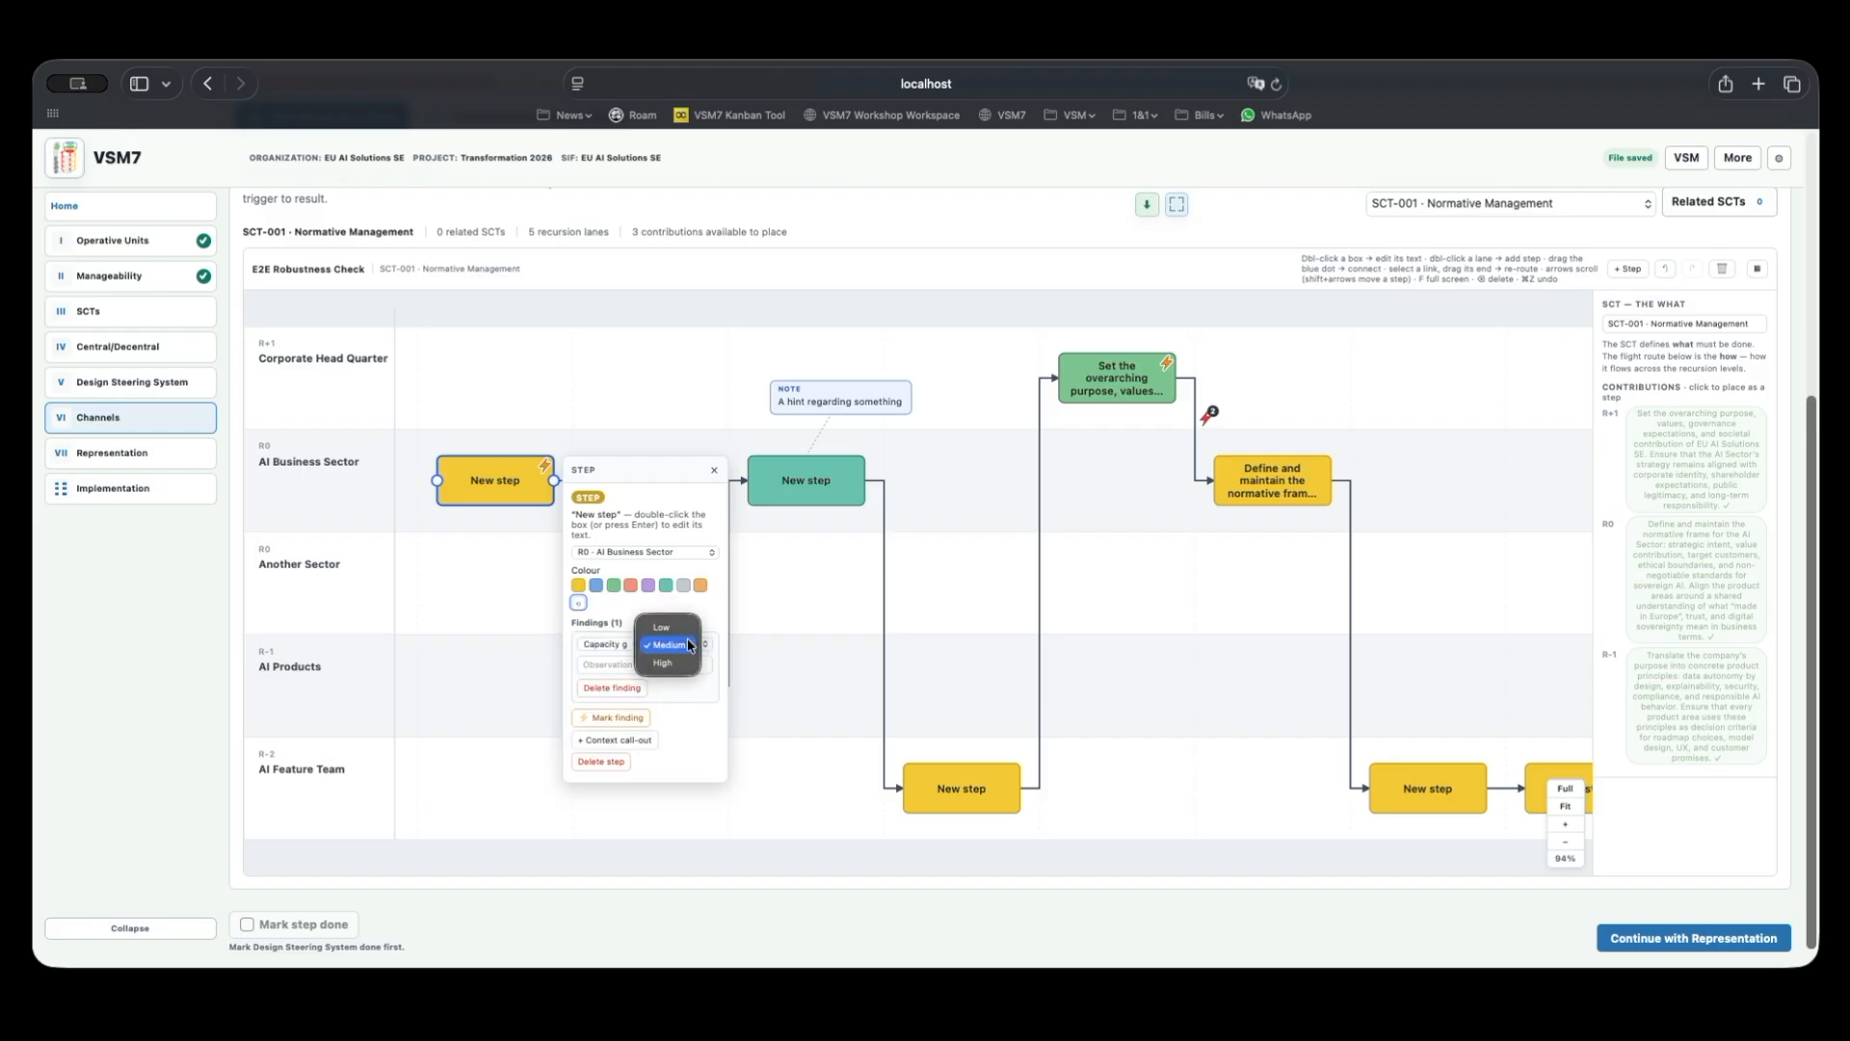
{"action": "left_click", "coordinate": [664, 663]}
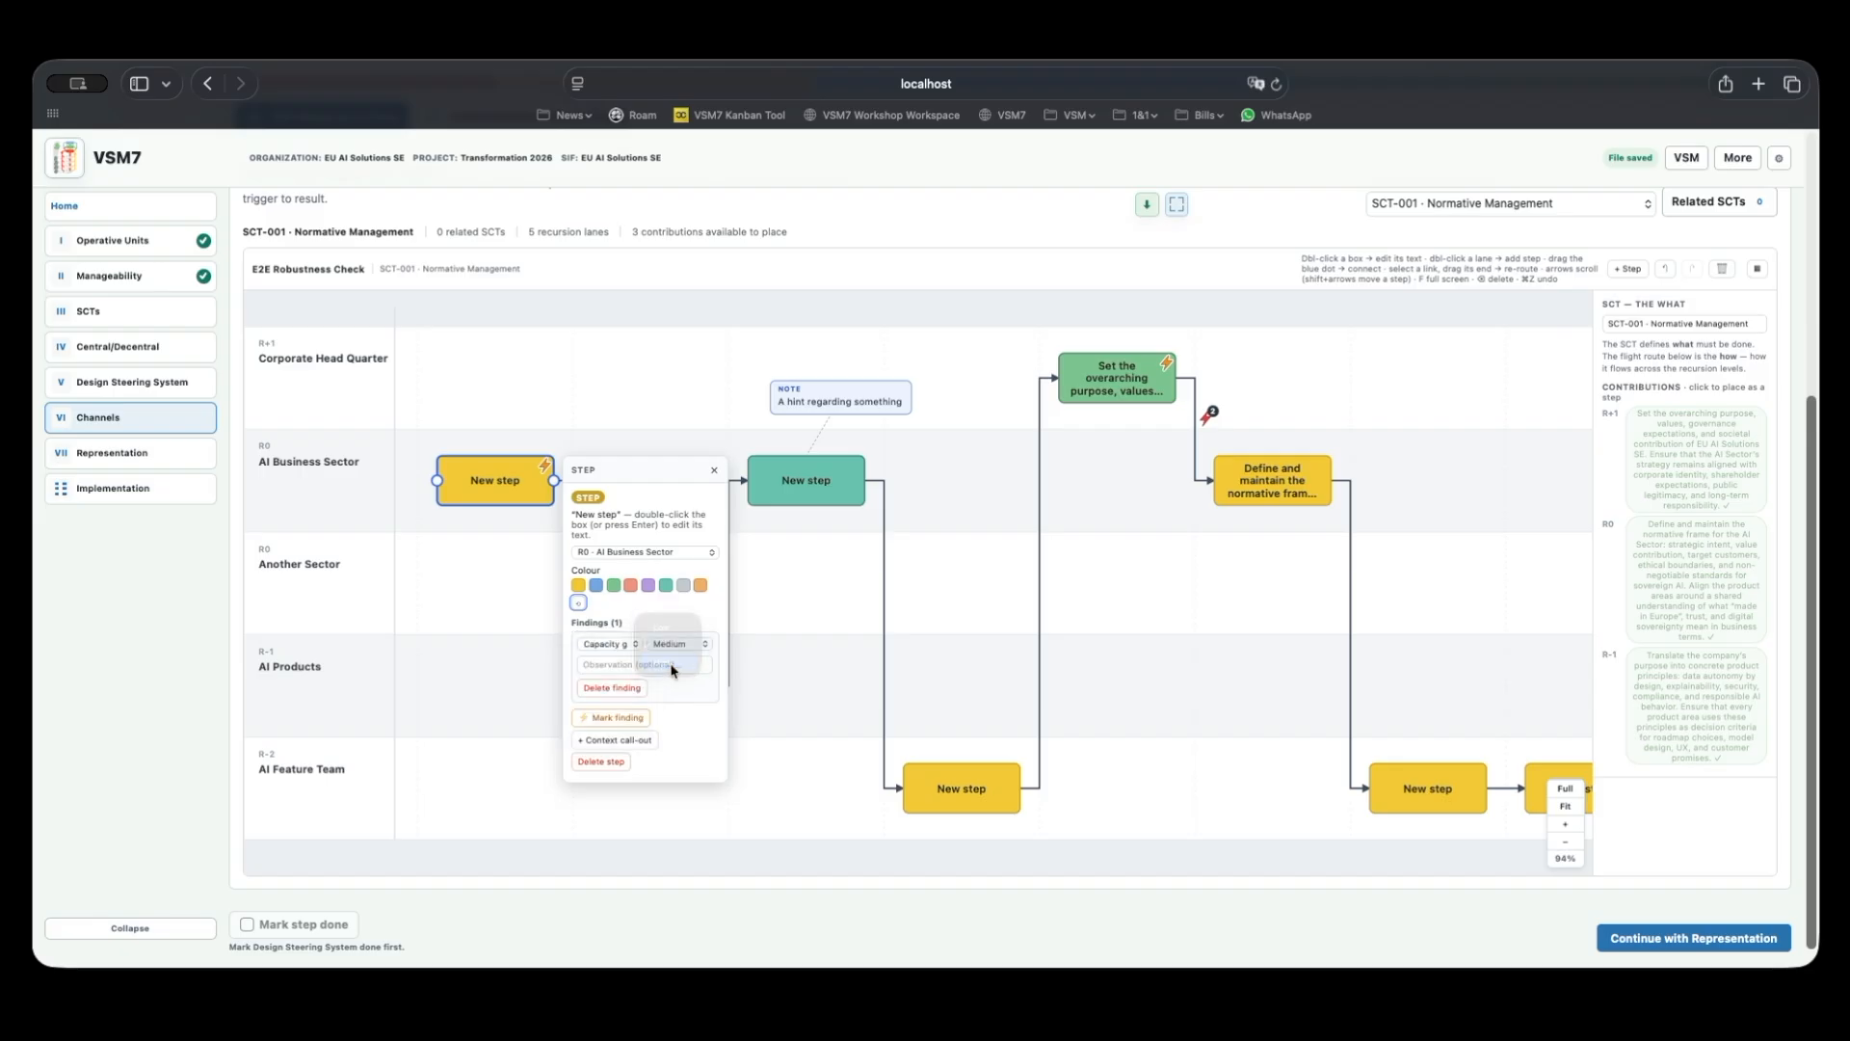
{"action": "left_click", "coordinate": [621, 664]}
{"action": "type", "text": "Lorem Ipsum"}
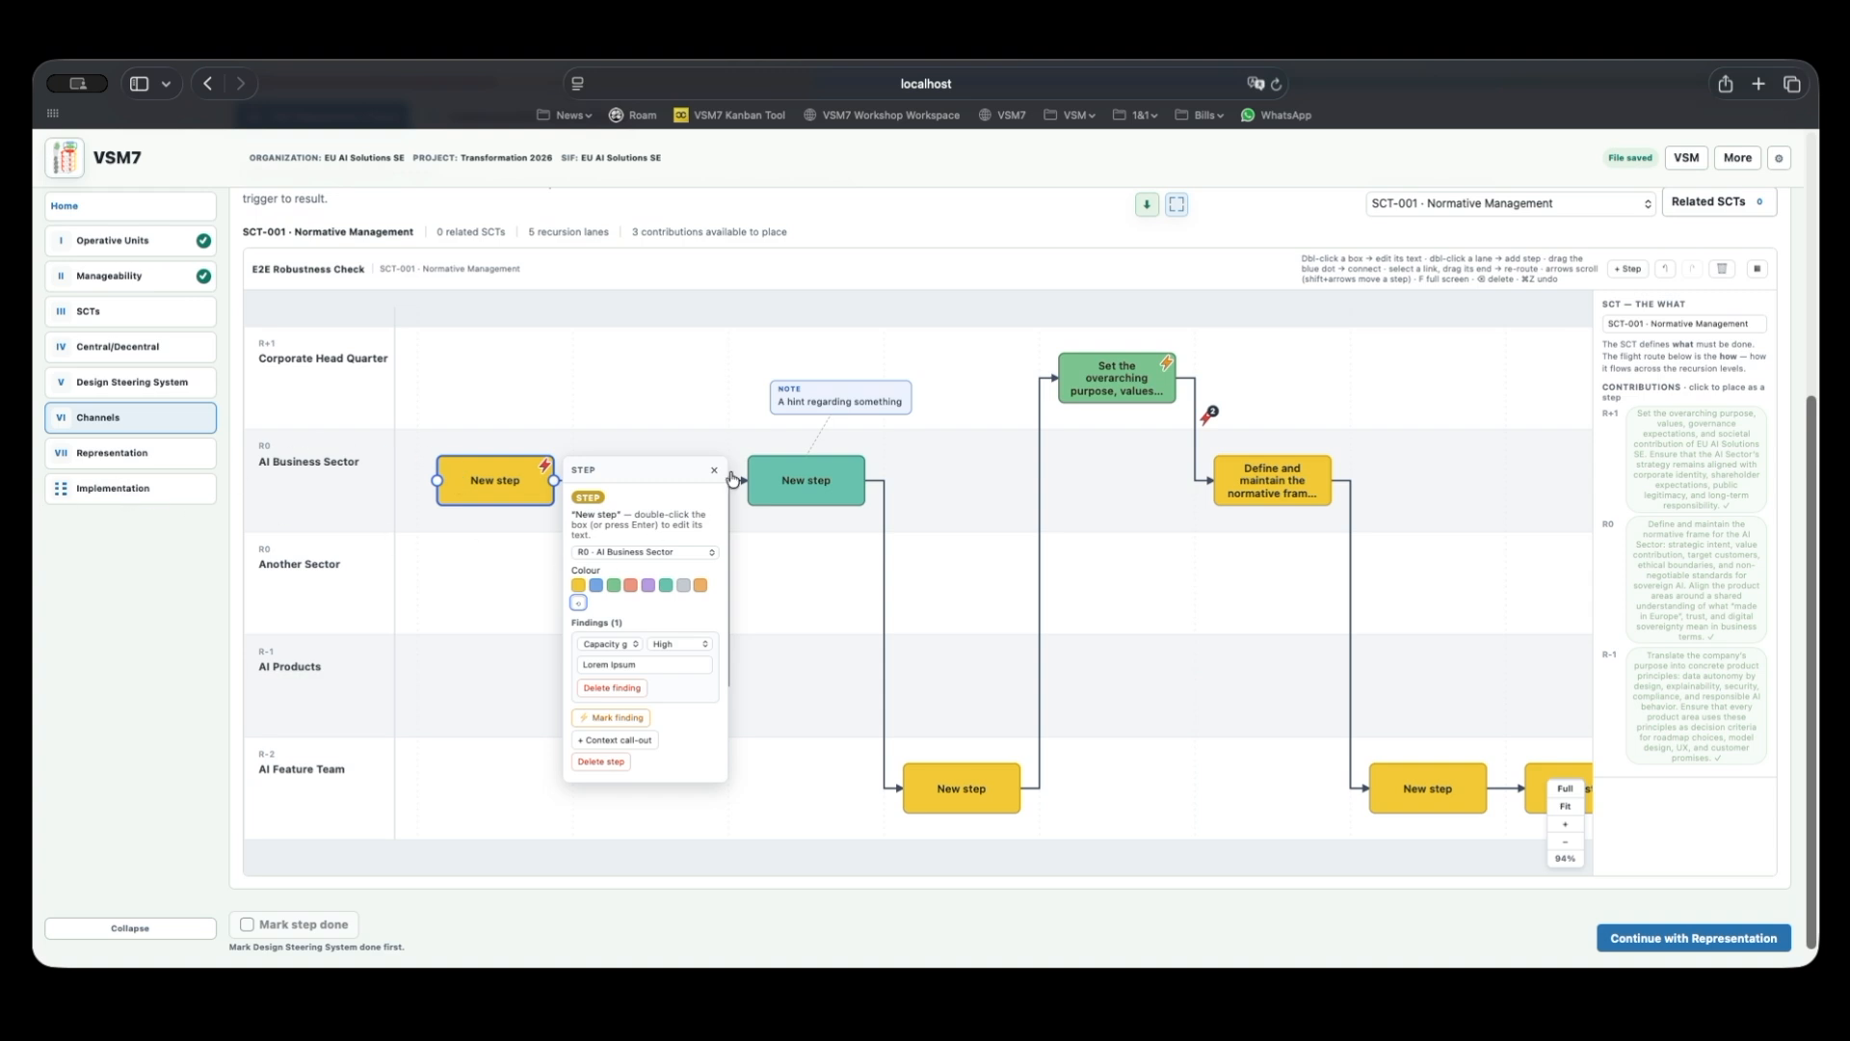
Check which recursion lanes the first AI Business Sector step can be assigned to, and close its details.
{"action": "left_click", "coordinate": [679, 551]}
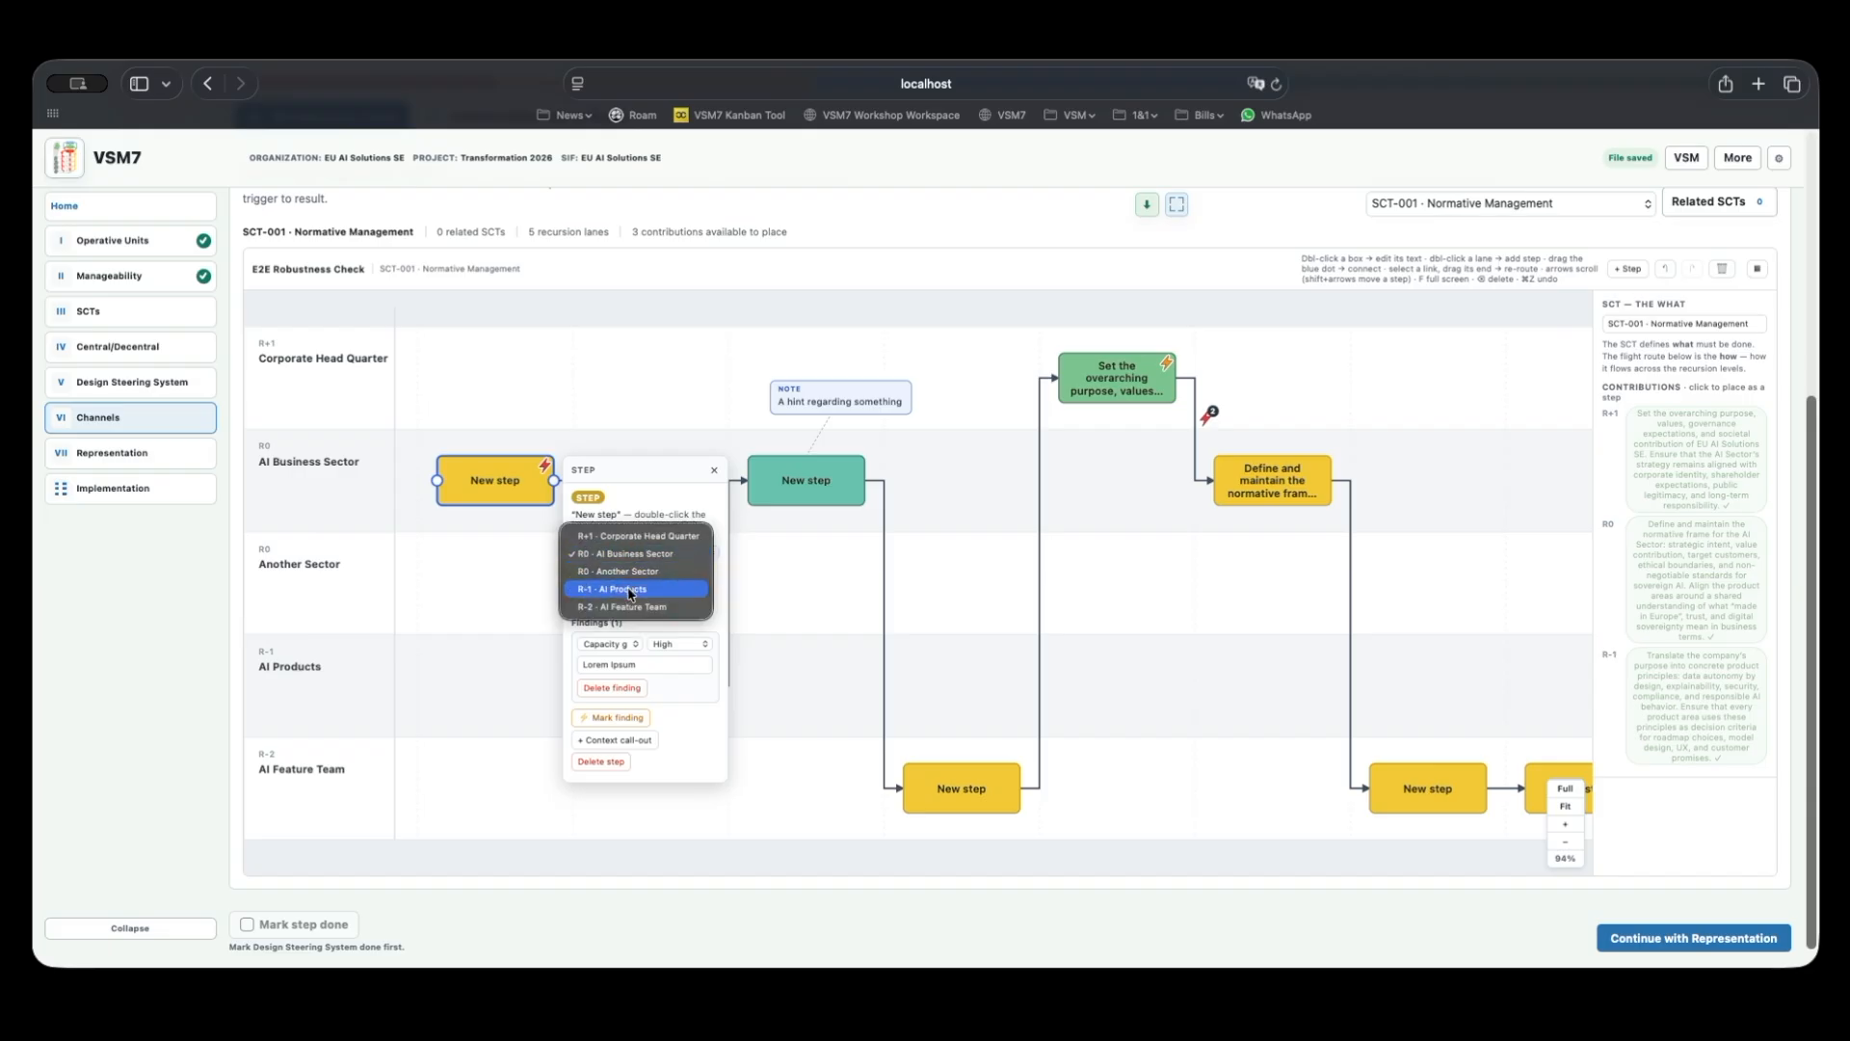
{"action": "left_click", "coordinate": [636, 479]}
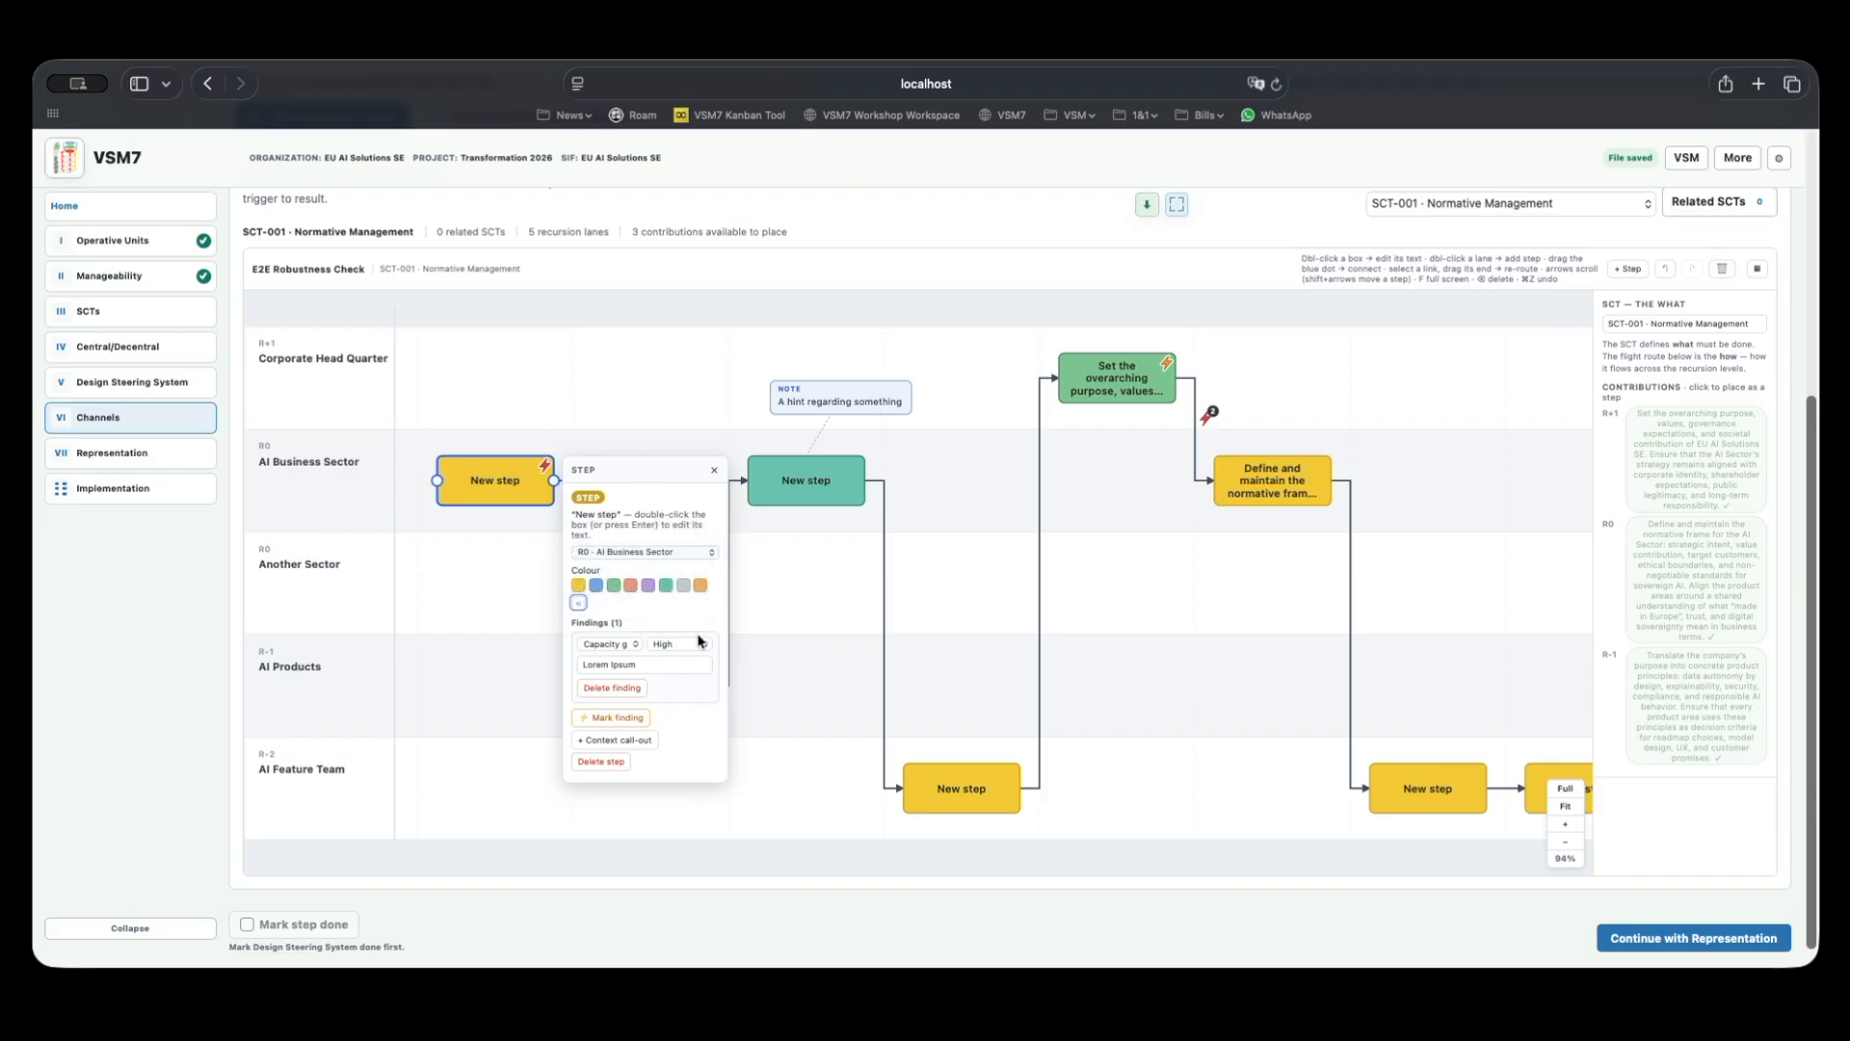
{"action": "left_click", "coordinate": [714, 469]}
{"action": "left_click_drag", "start_coordinate": [461, 488], "coordinate": [523, 502]}
{"action": "left_click", "coordinate": [506, 583]}
{"action": "left_click", "coordinate": [826, 636]}
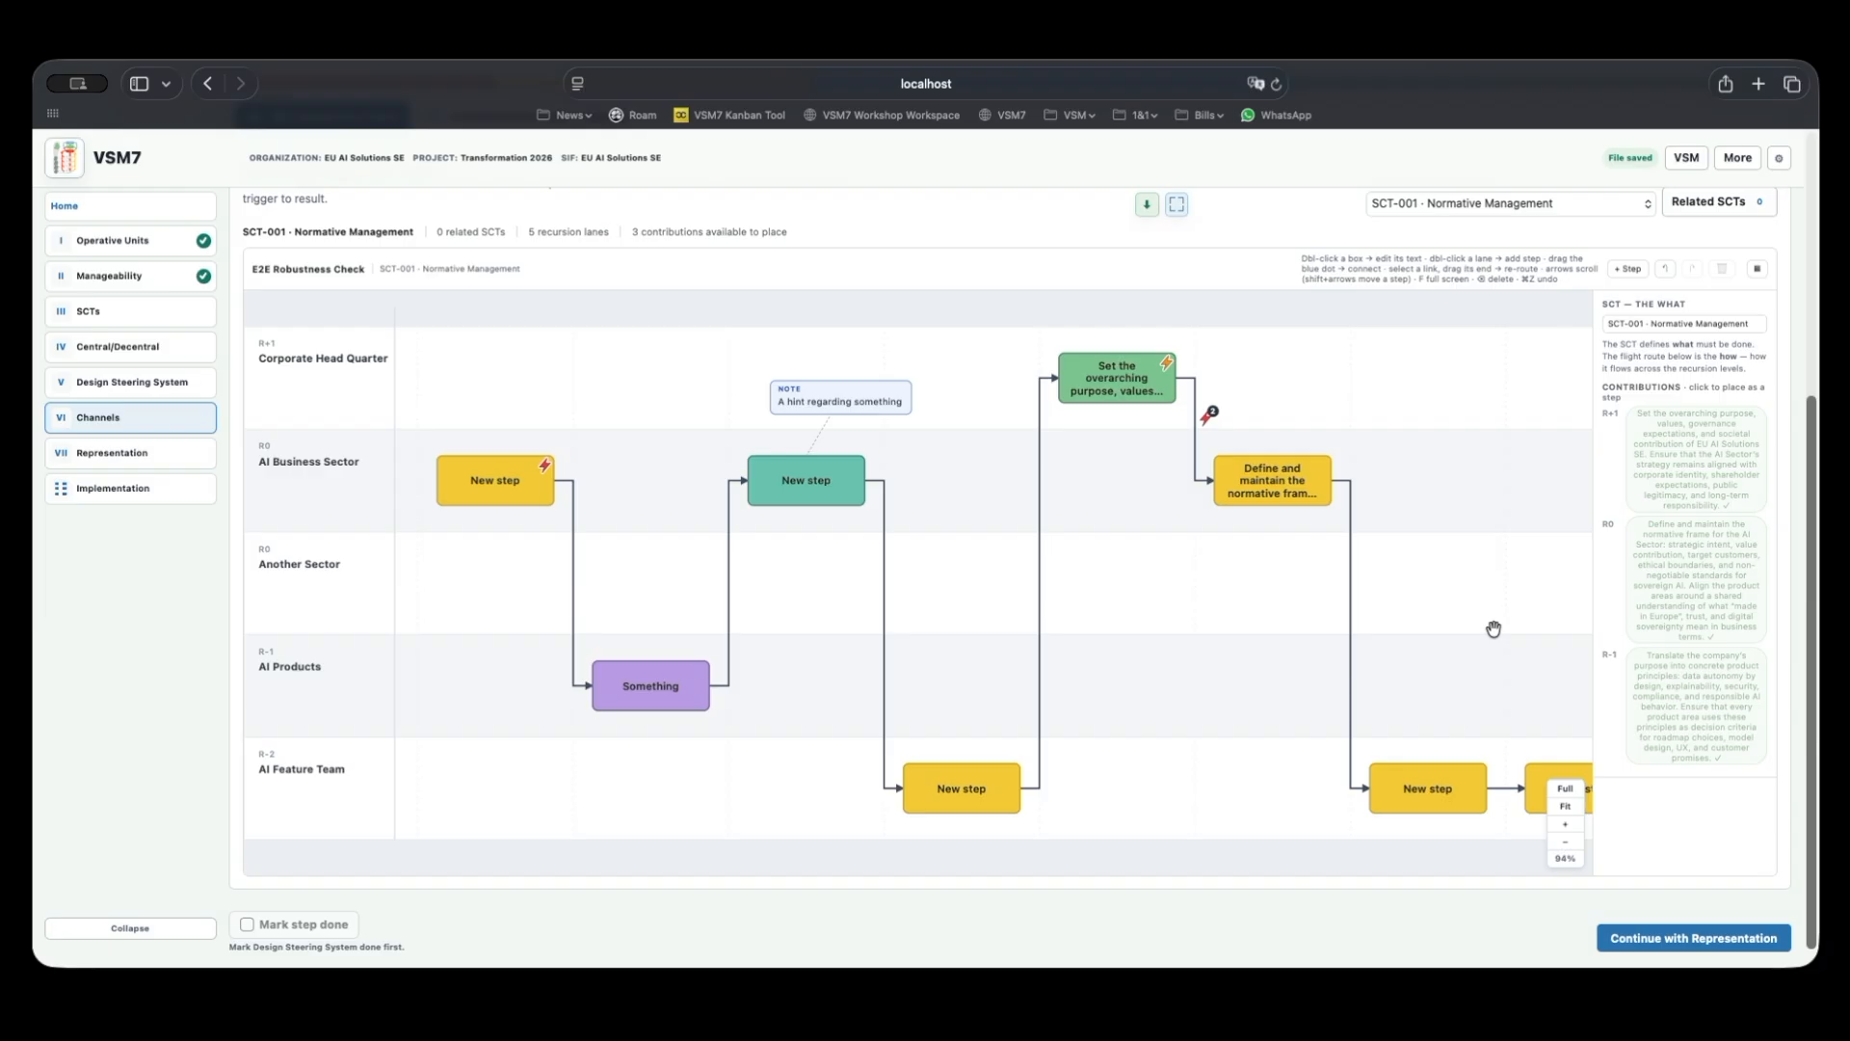
Switch the primary success-critical task to SCT-003 Manage Innovation.
{"action": "scroll", "coordinate": [1638, 646], "scroll_direction": "up", "scroll_amount": 3}
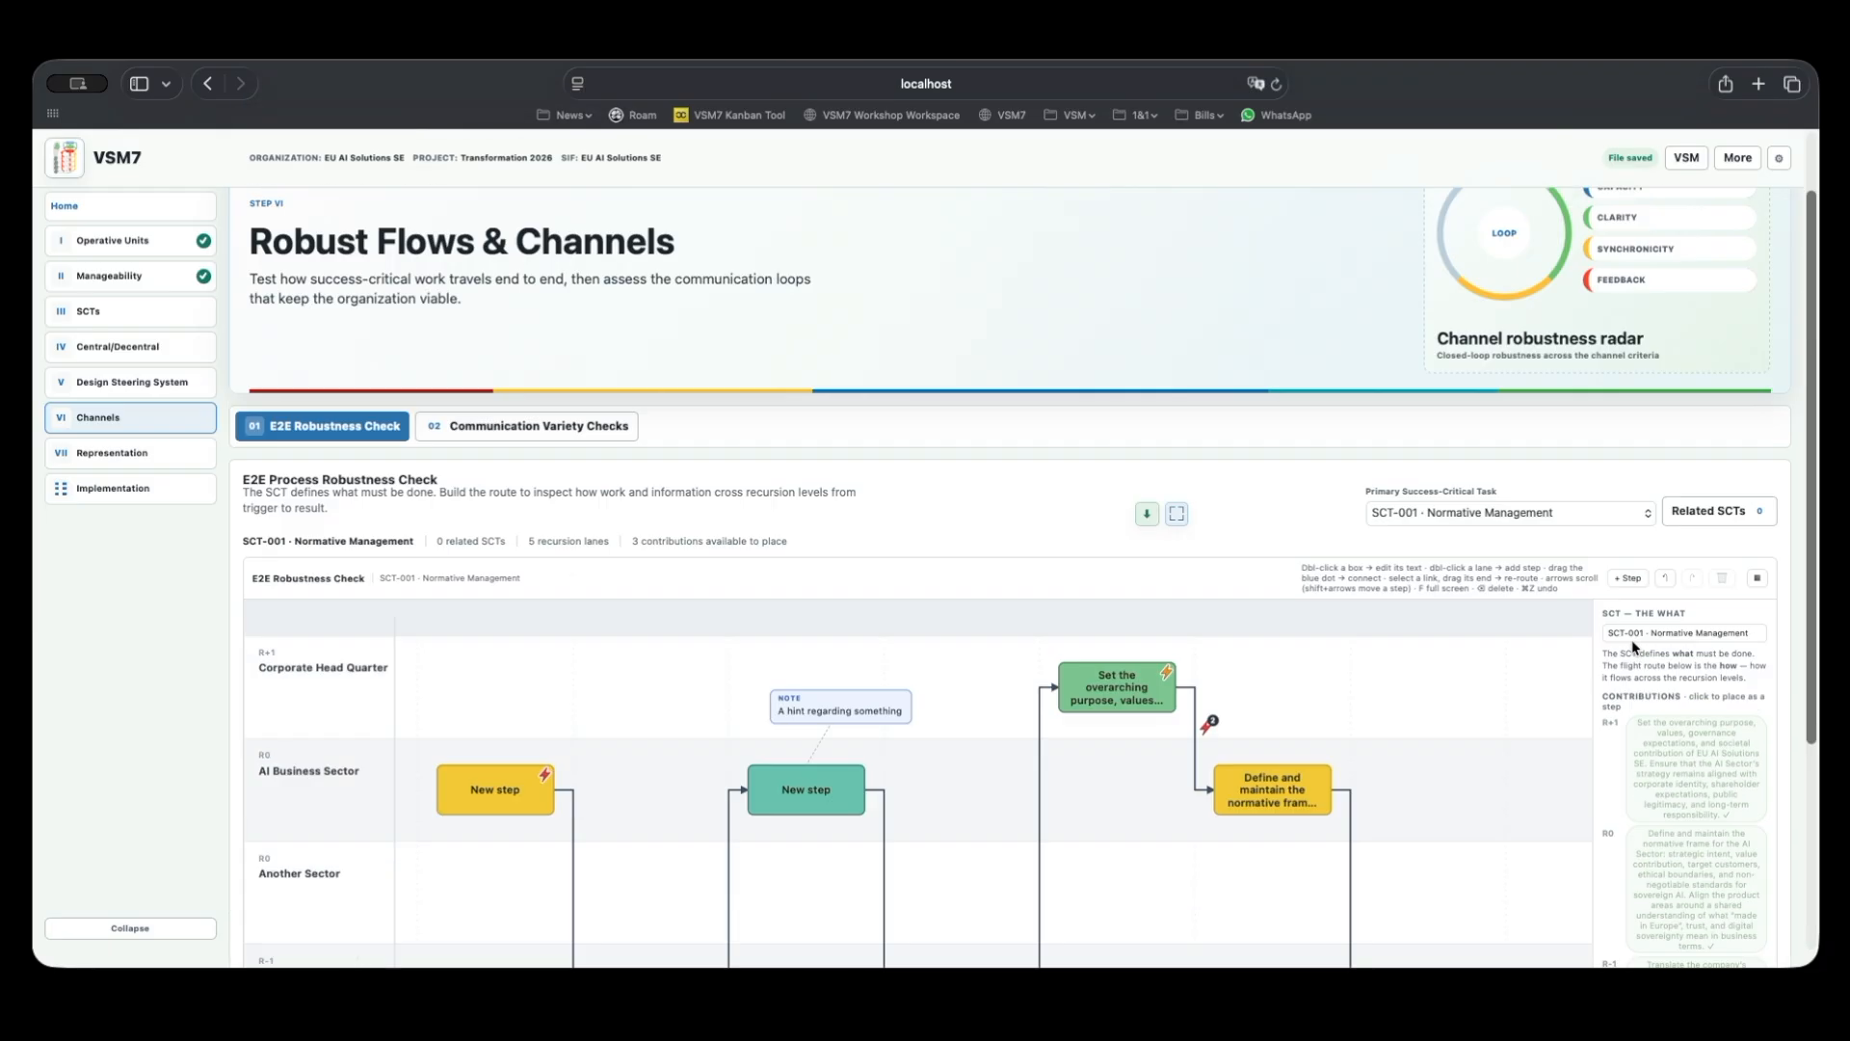
{"action": "scroll", "coordinate": [1635, 646], "scroll_direction": "down", "scroll_amount": 1}
{"action": "scroll", "coordinate": [1581, 566], "scroll_direction": "down", "scroll_amount": 1}
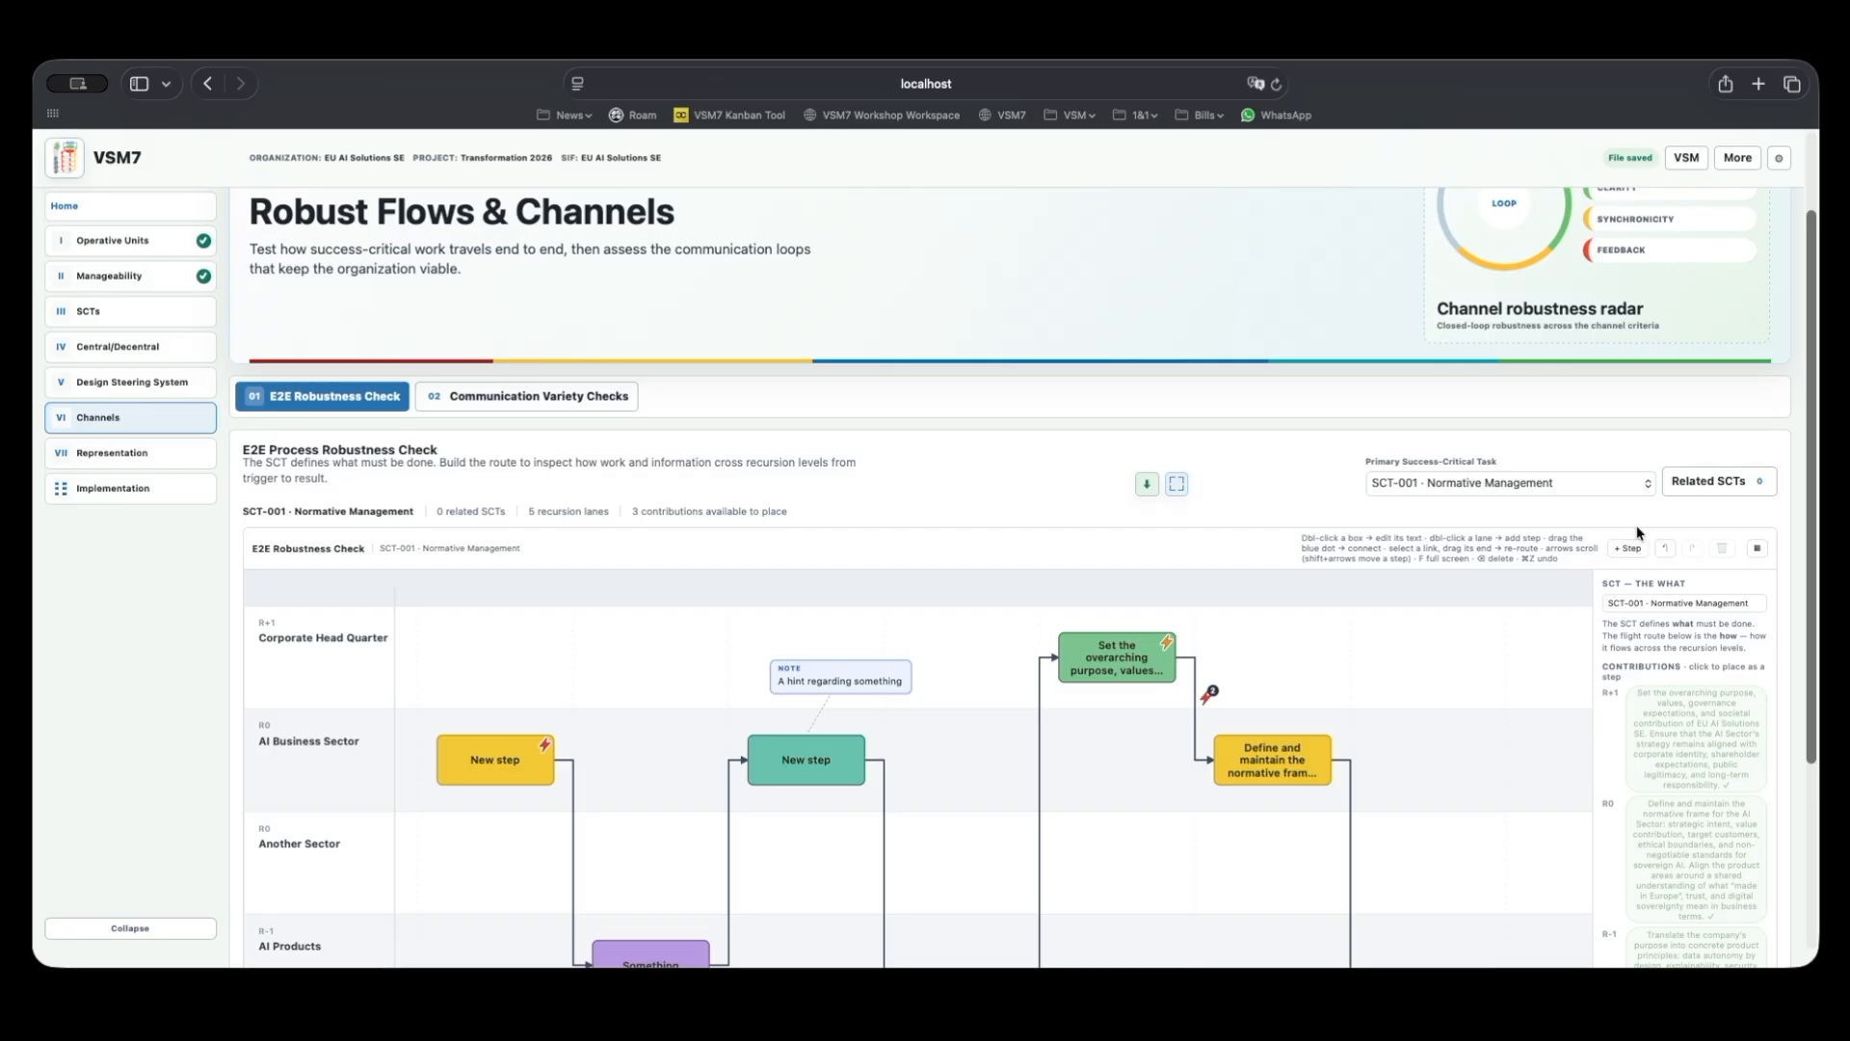
{"action": "left_click", "coordinate": [1566, 489]}
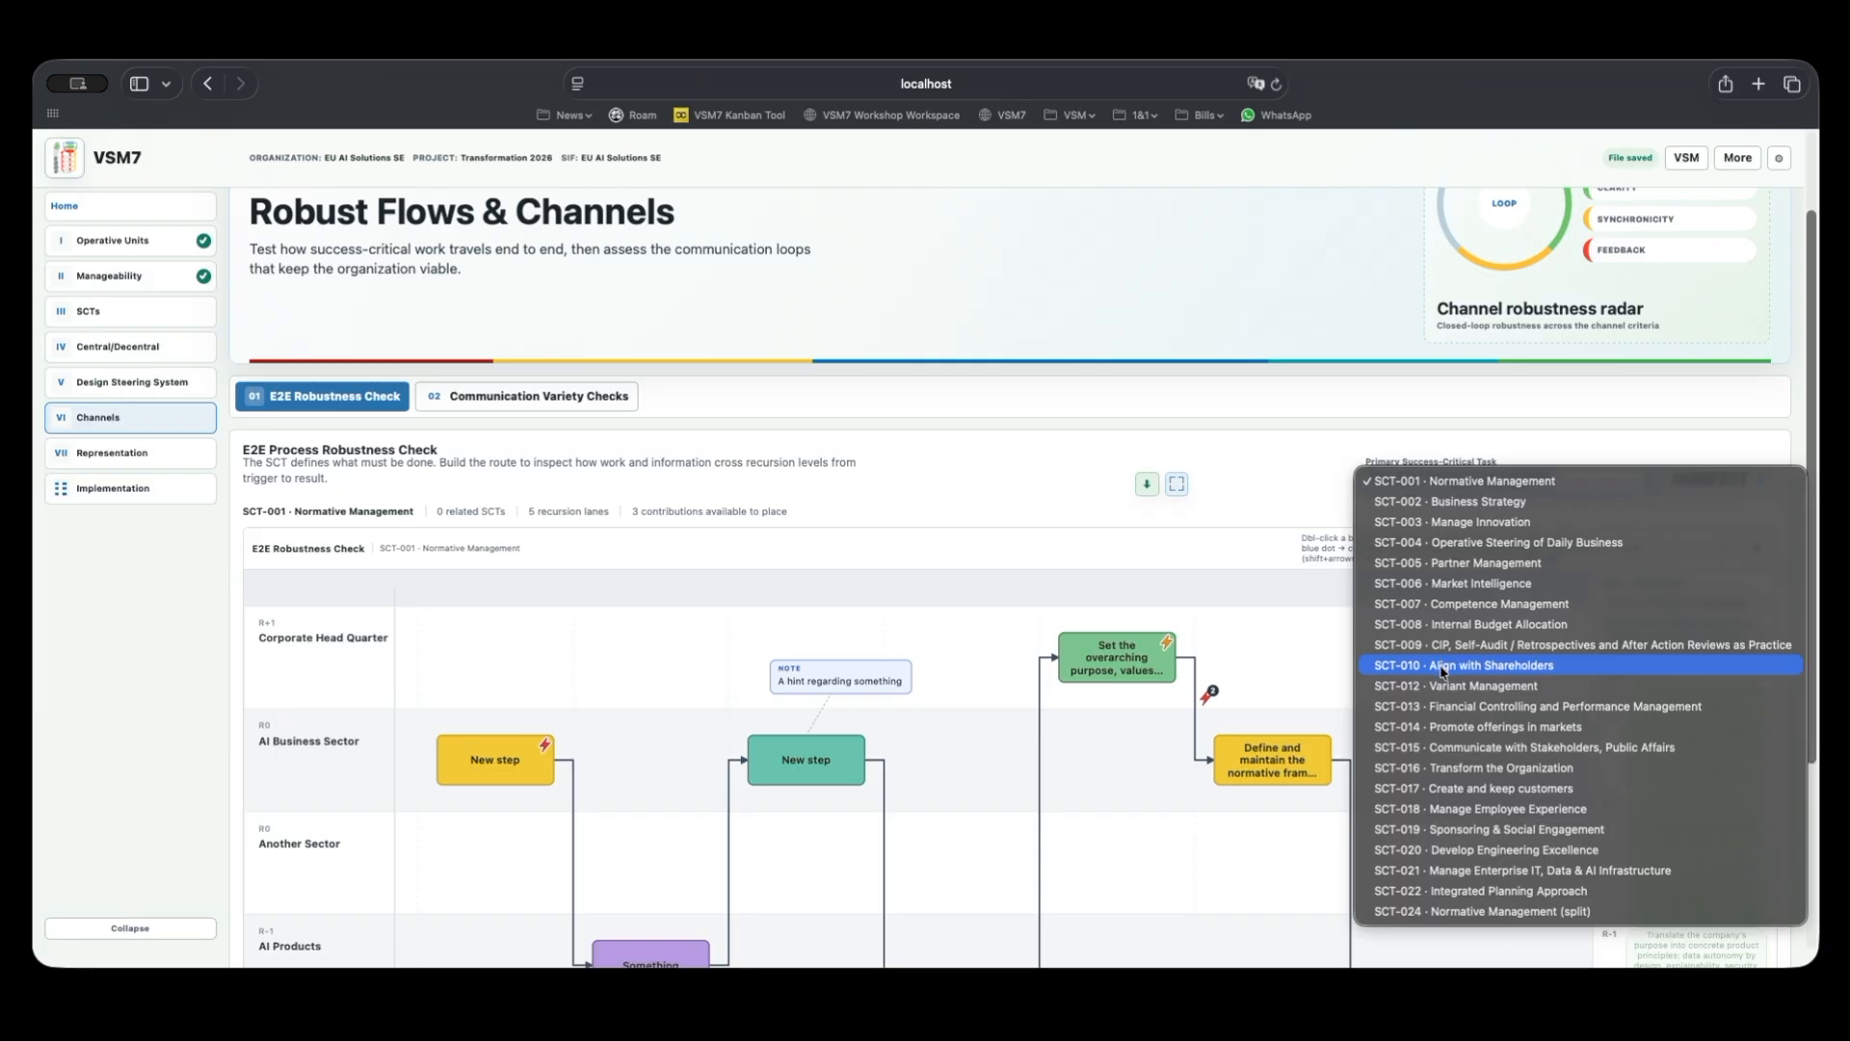
{"action": "left_click", "coordinate": [1436, 525]}
{"action": "double_click", "coordinate": [1361, 809]}
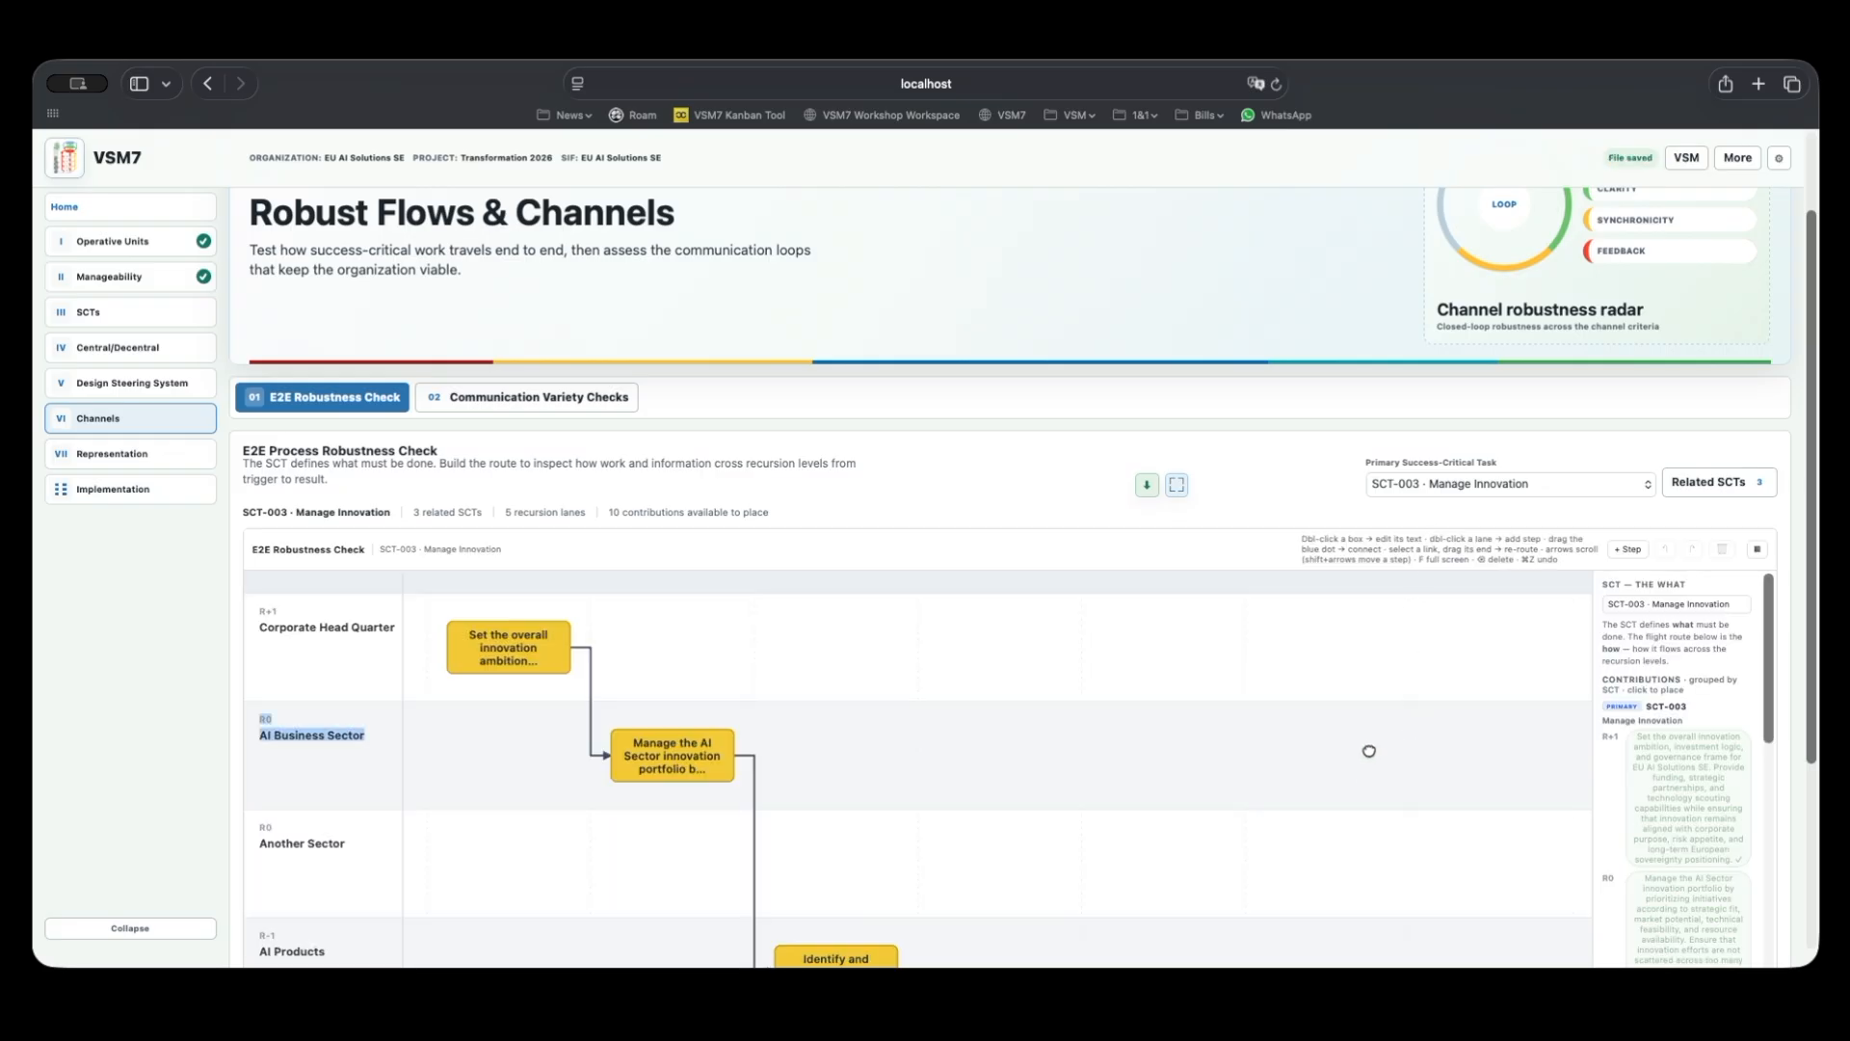
Move the AI Products step "Identify and validate product-level innovation opportunities" one column further along its lane.
{"action": "scroll", "coordinate": [1609, 775], "scroll_direction": "down", "scroll_amount": 1}
{"action": "scroll", "coordinate": [1616, 779], "scroll_direction": "down", "scroll_amount": 2}
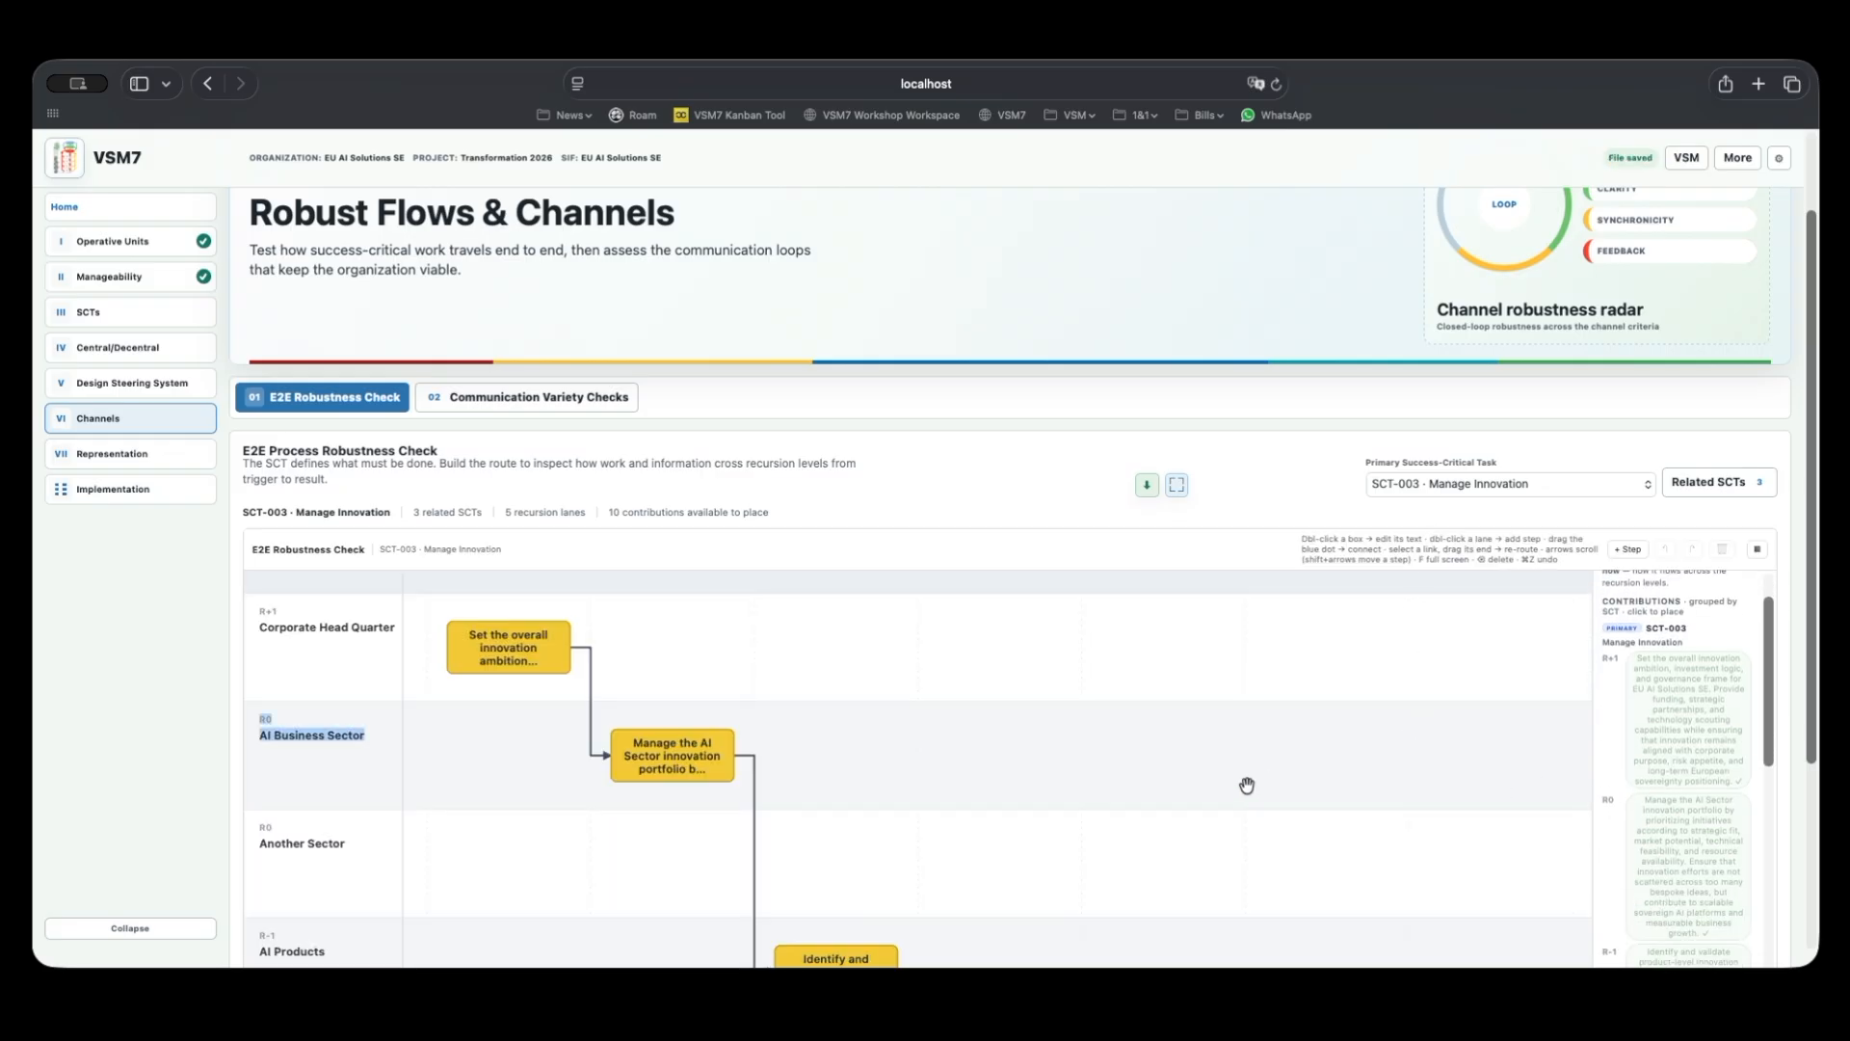
{"action": "scroll", "coordinate": [1040, 462], "scroll_direction": "up", "scroll_amount": 5}
{"action": "scroll", "coordinate": [1031, 473], "scroll_direction": "down", "scroll_amount": 5}
{"action": "left_click", "coordinate": [859, 884]}
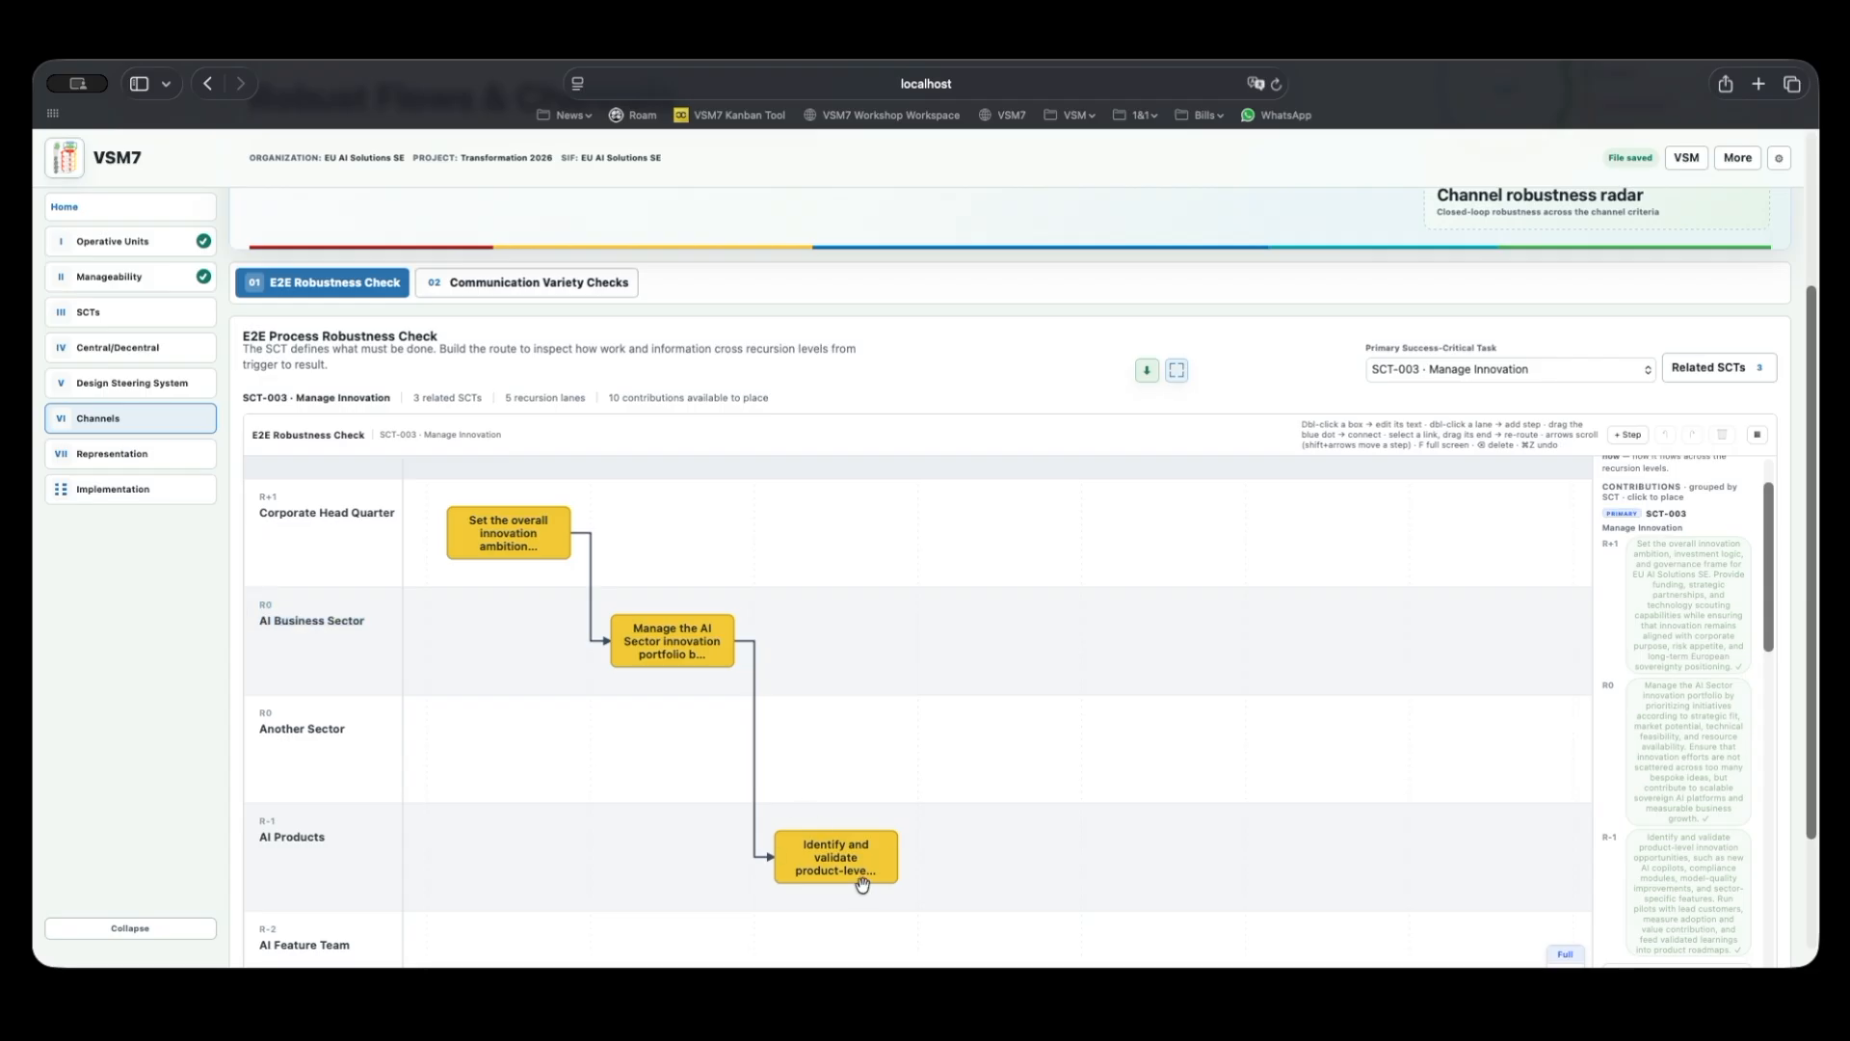
{"action": "left_click", "coordinate": [836, 858]}
{"action": "left_click_drag", "start_coordinate": [838, 861], "coordinate": [1001, 861]}
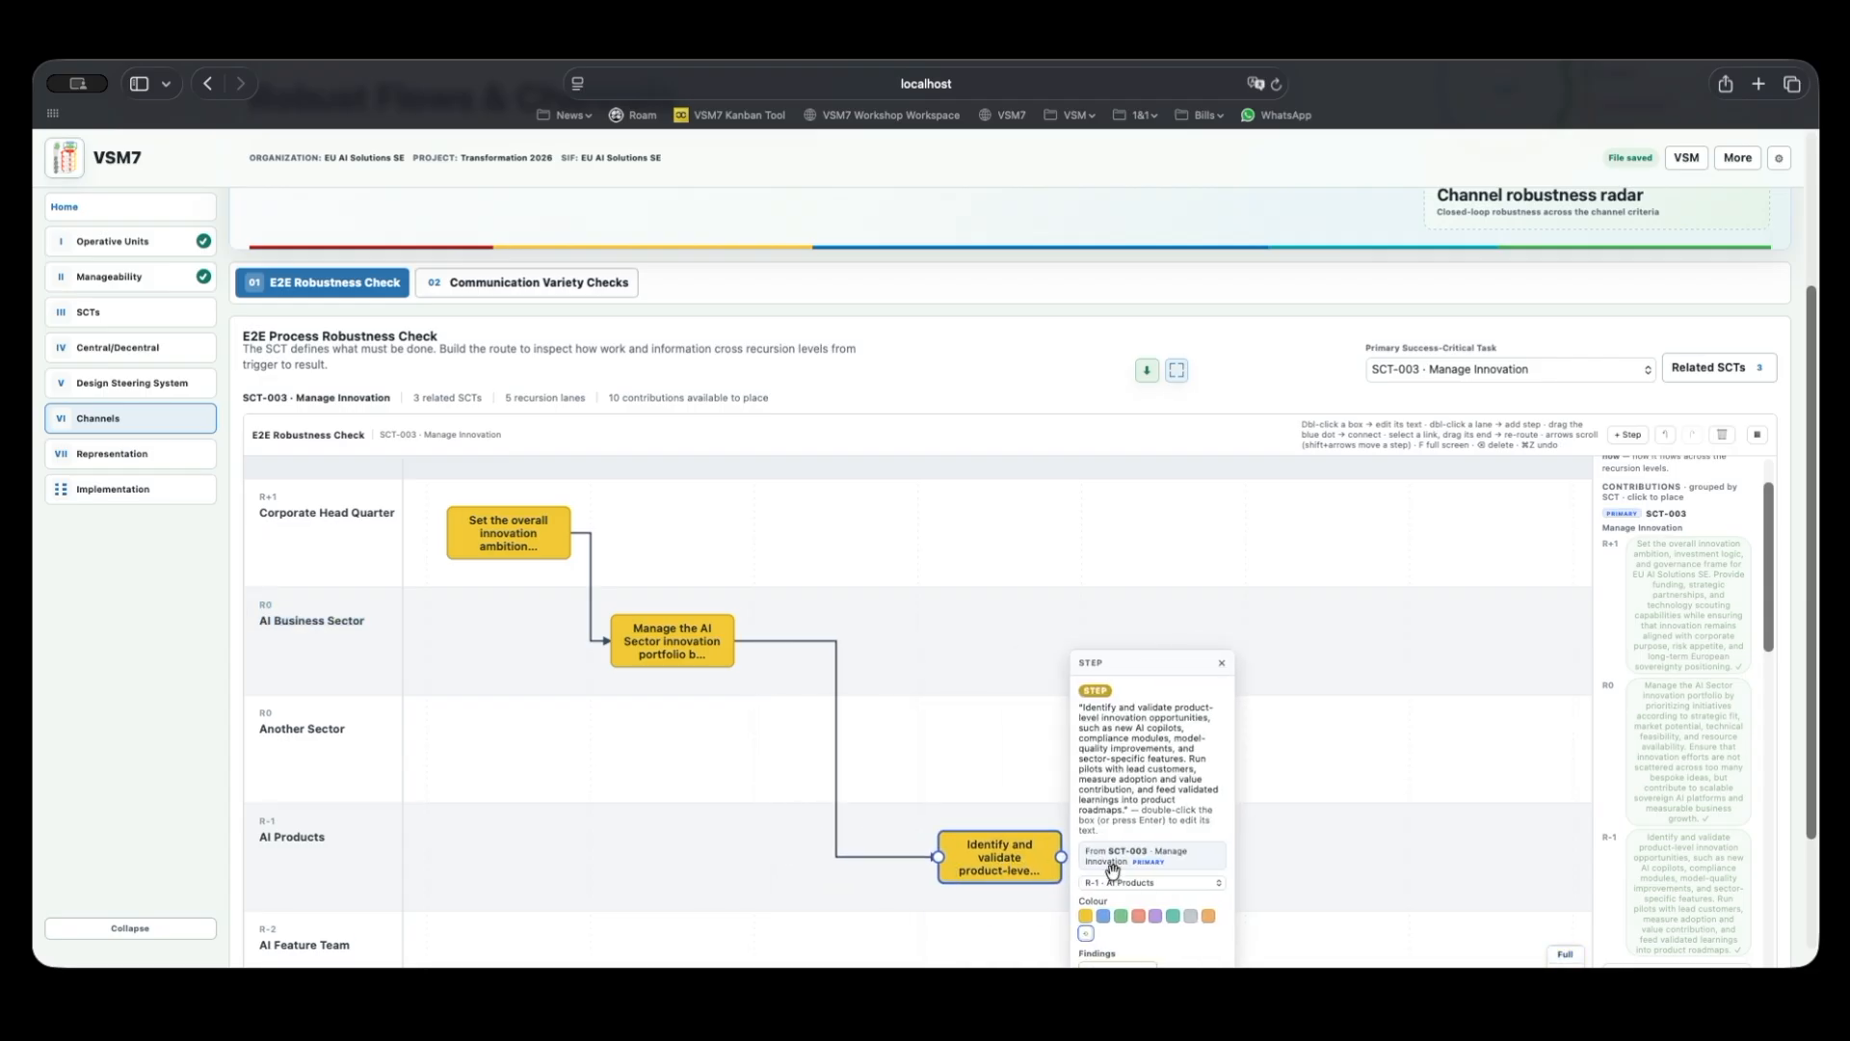
{"action": "left_click", "coordinate": [1310, 773]}
Add a new step in the Another Sector lane and connect the AI Products step to it.
{"action": "double_click", "coordinate": [1273, 760]}
{"action": "left_click", "coordinate": [1180, 796]}
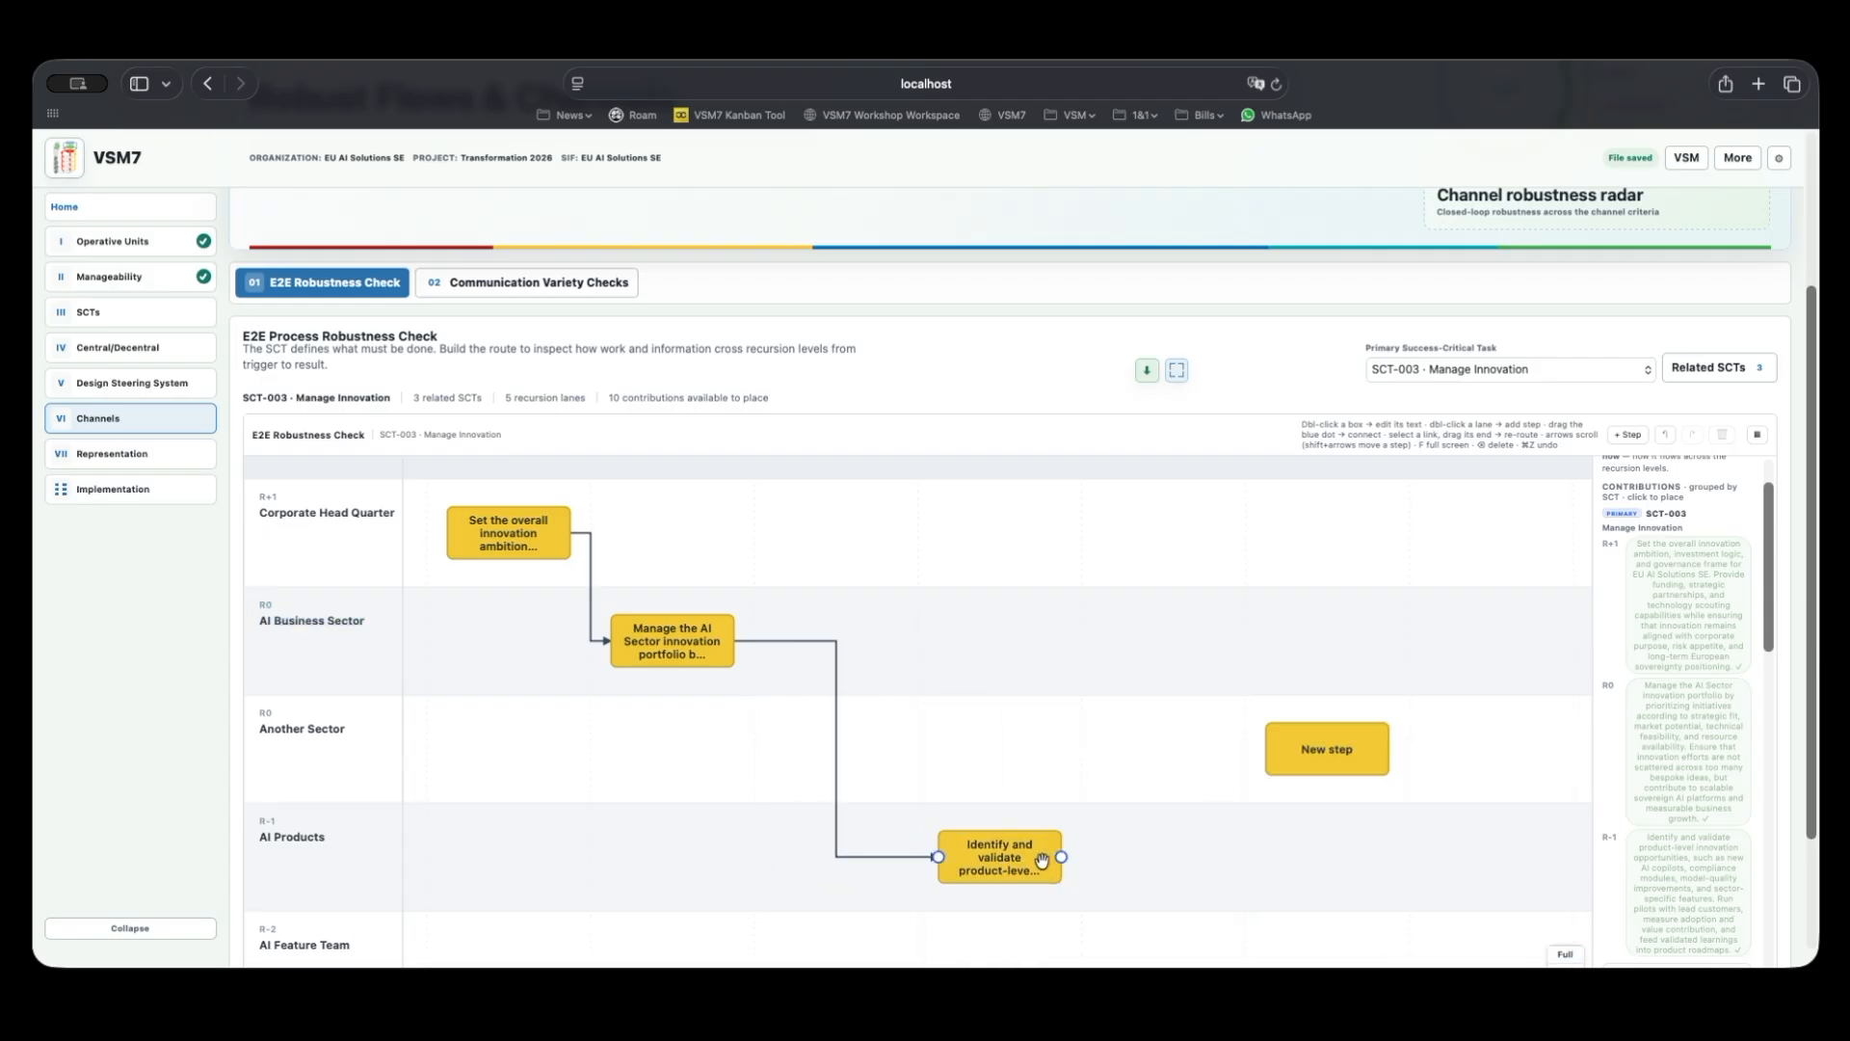
{"action": "left_click_drag", "start_coordinate": [1062, 857], "coordinate": [1267, 766]}
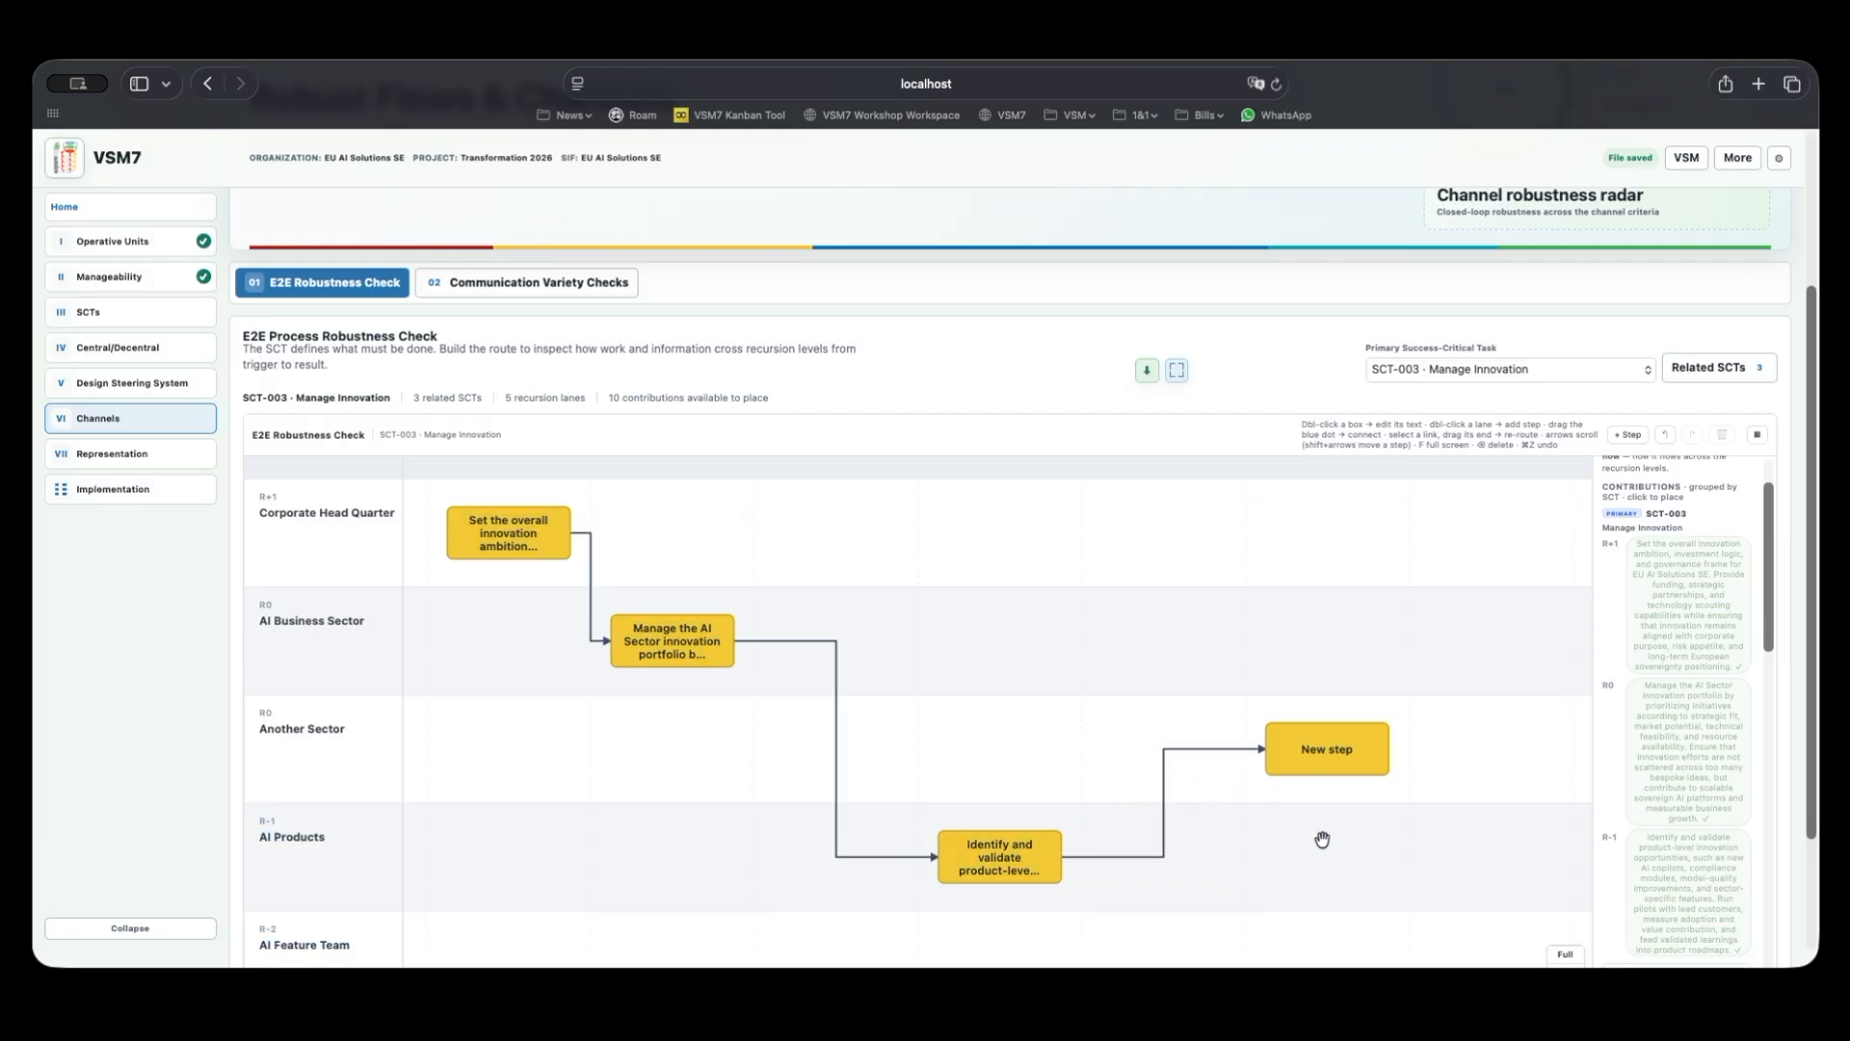
Mark a Bottleneck finding with Medium severity on the connection from the AI Products step to the new step.
{"action": "left_click", "coordinate": [1217, 758]}
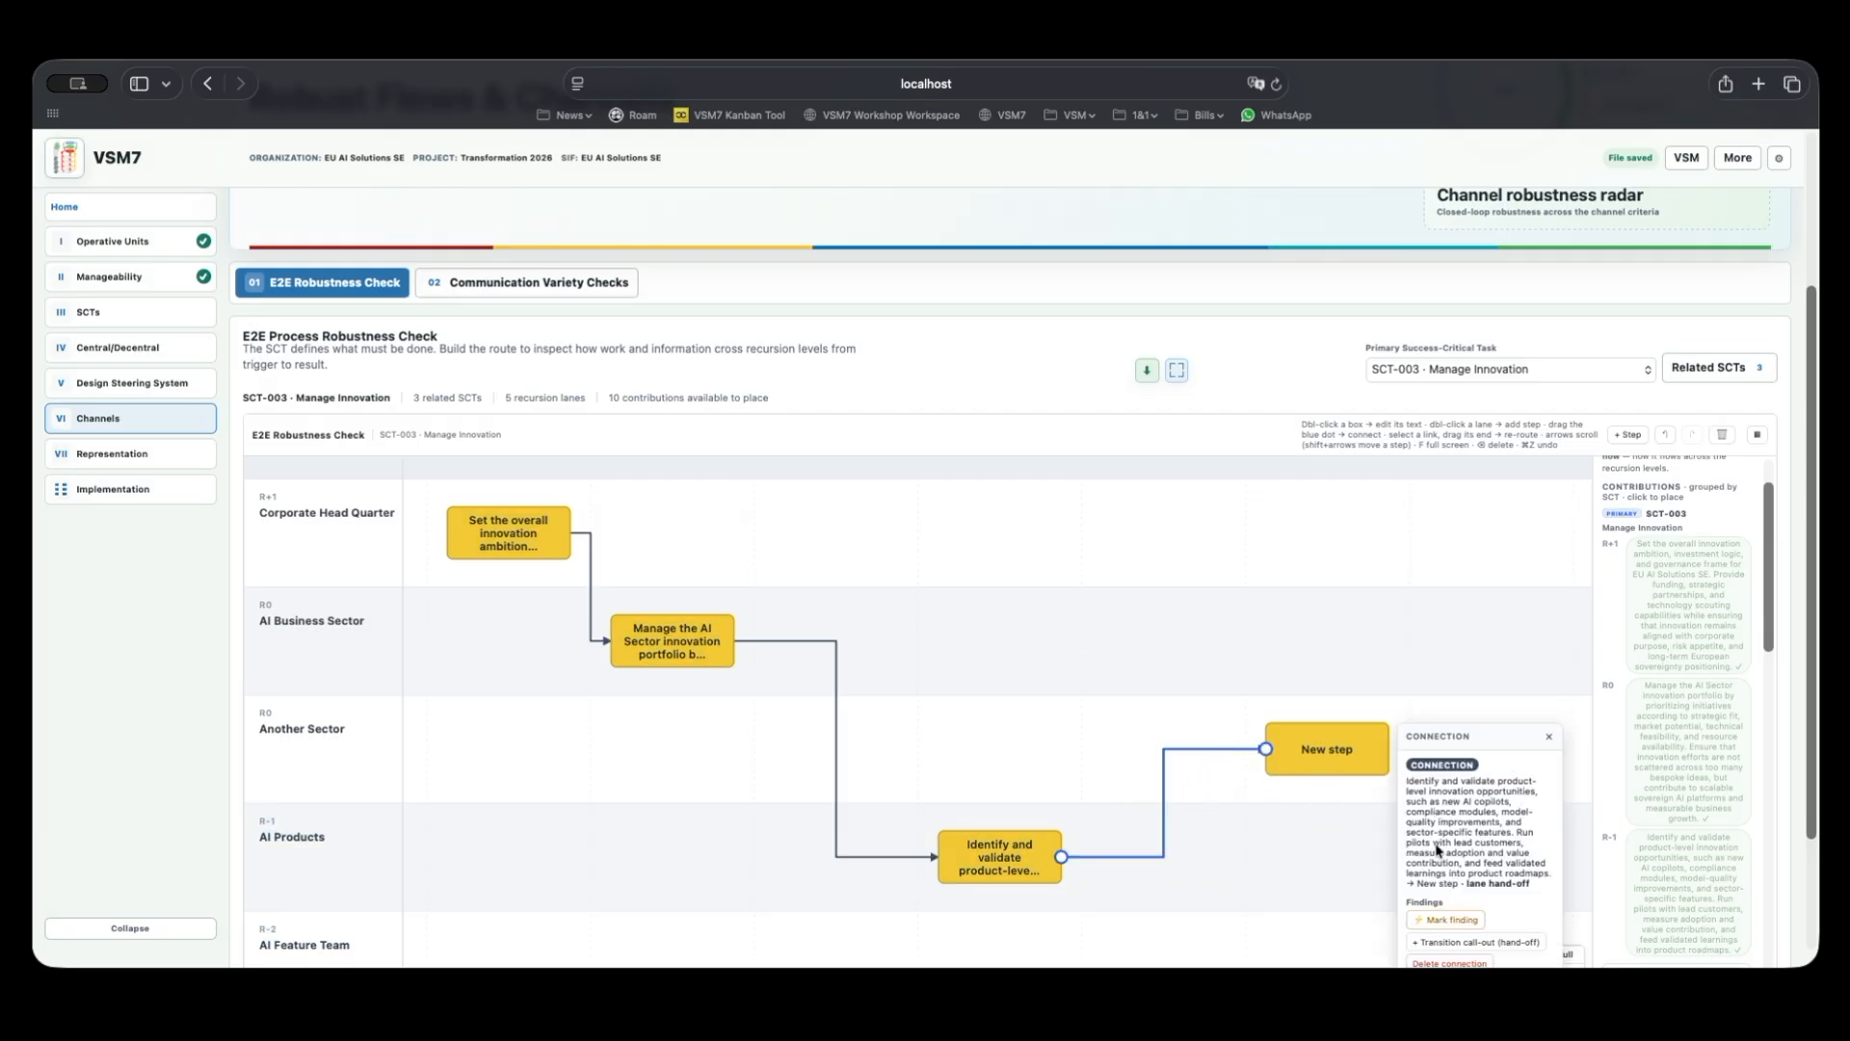
{"action": "left_click", "coordinate": [1457, 940]}
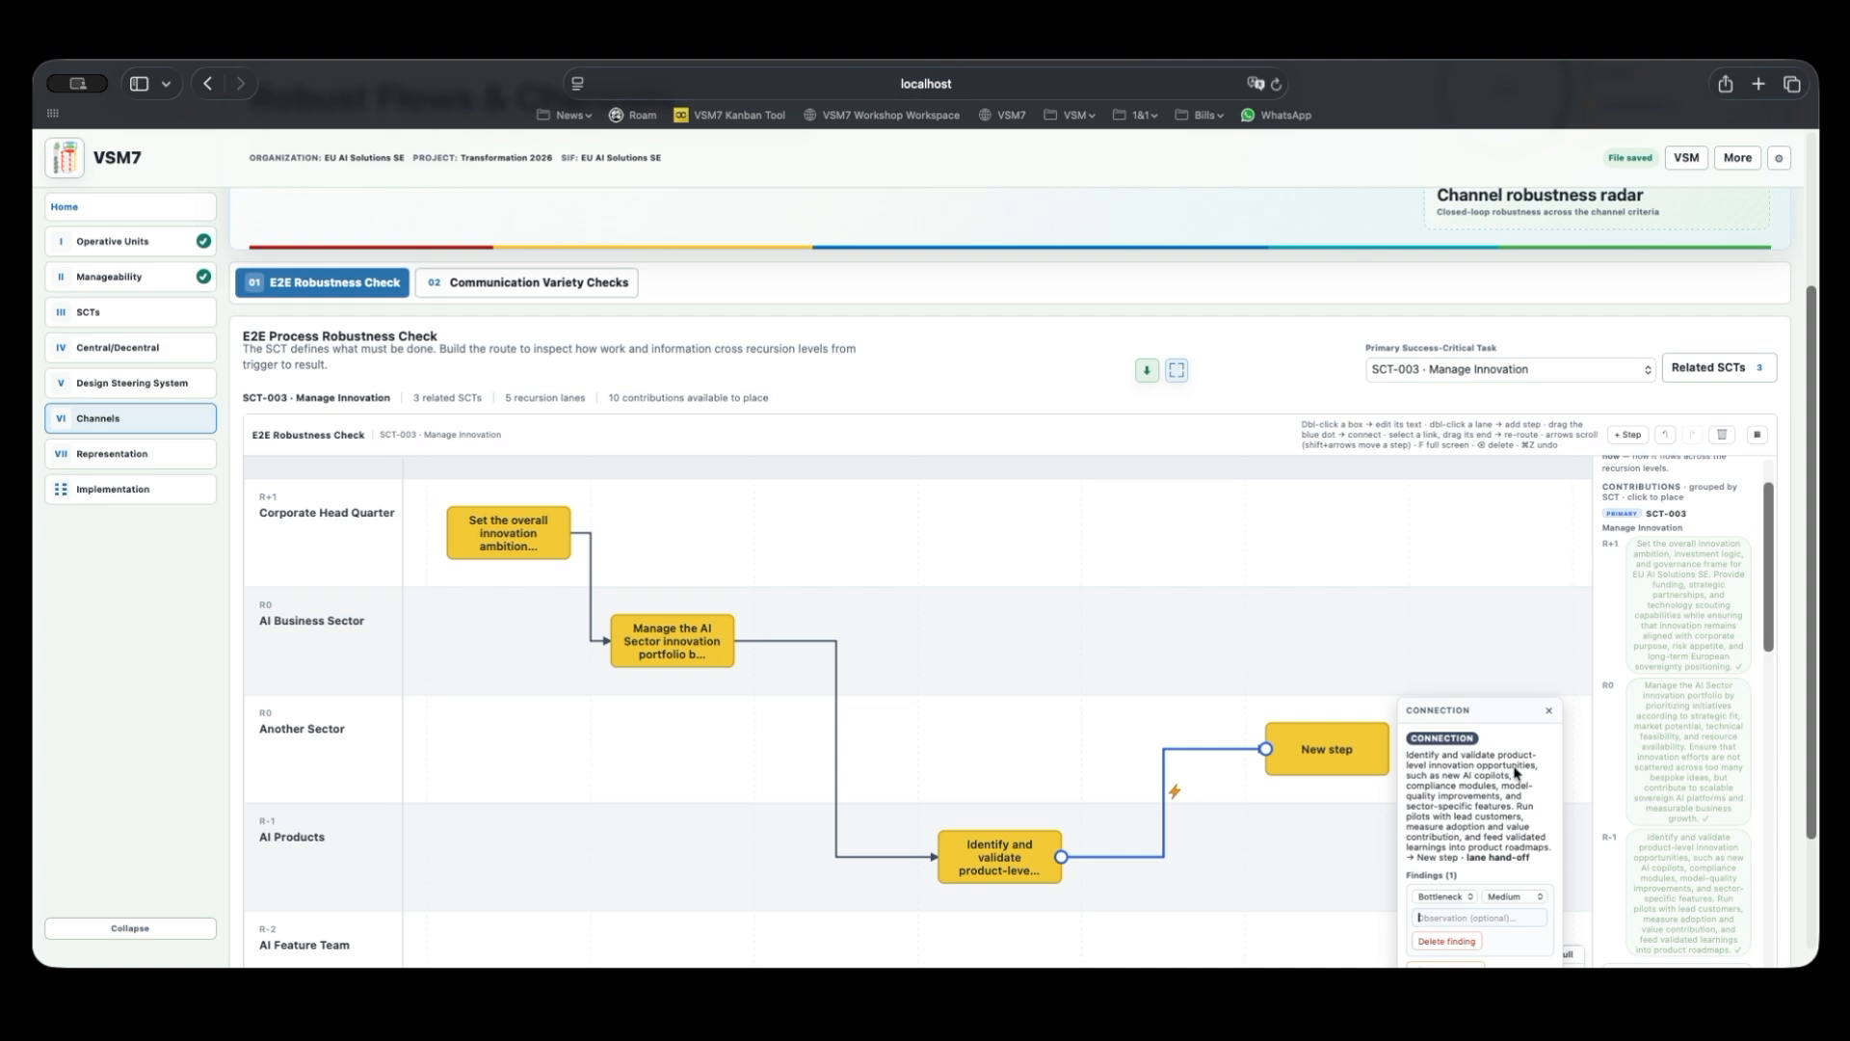
{"action": "left_click", "coordinate": [1548, 711]}
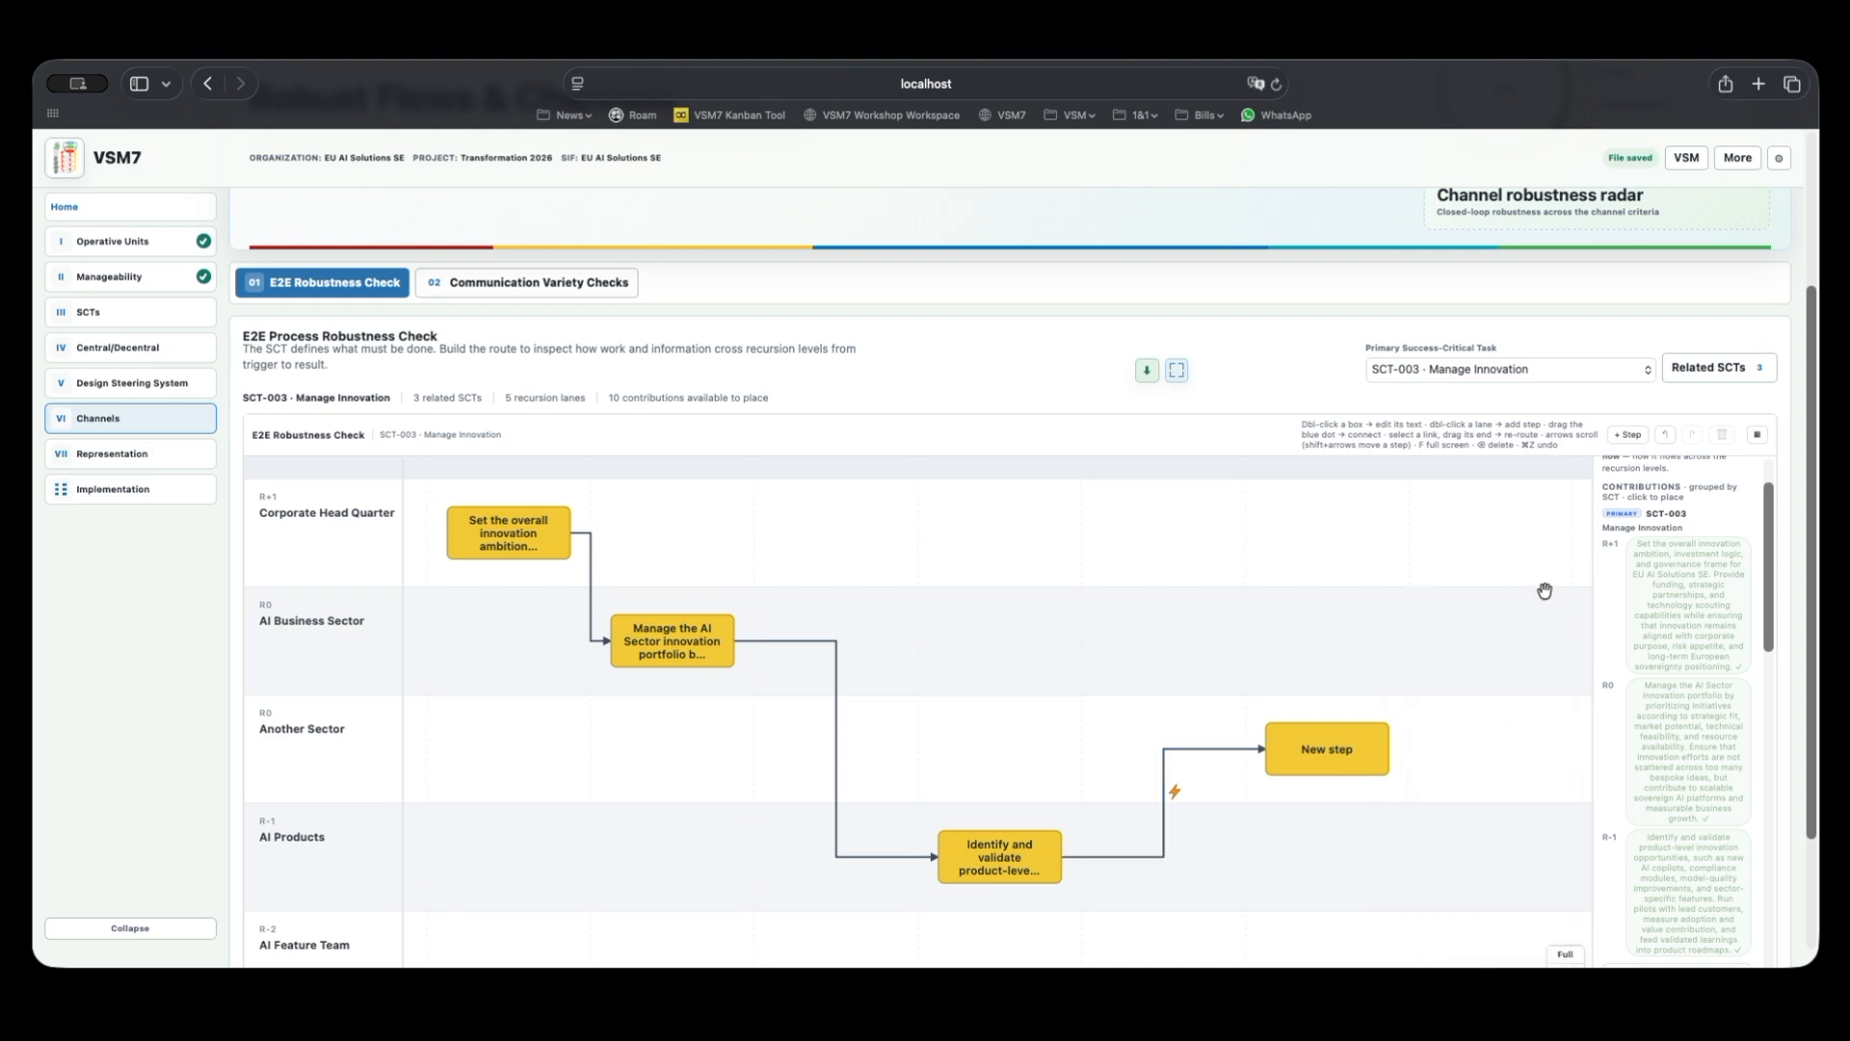
Review the list of related SCTs and the details of the Corporate Head Quarter step.
{"action": "left_click", "coordinate": [1711, 367]}
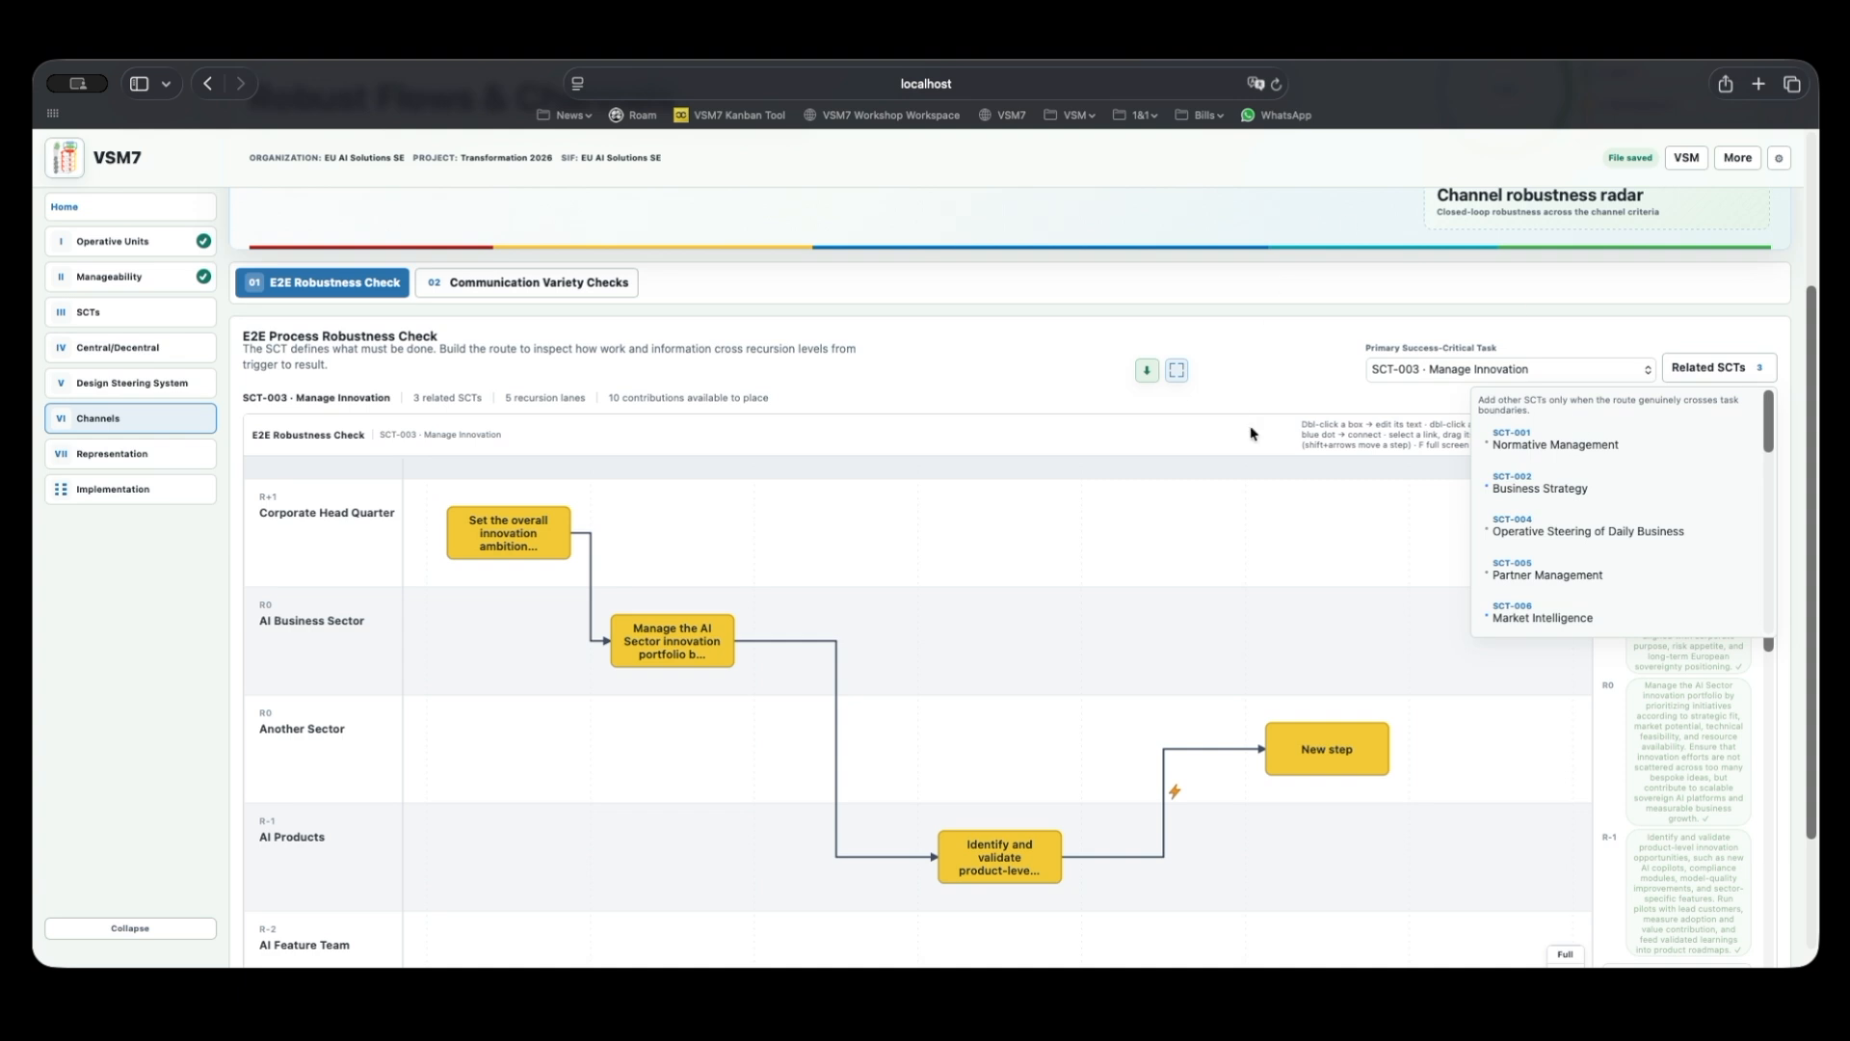
{"action": "left_click", "coordinate": [1730, 368]}
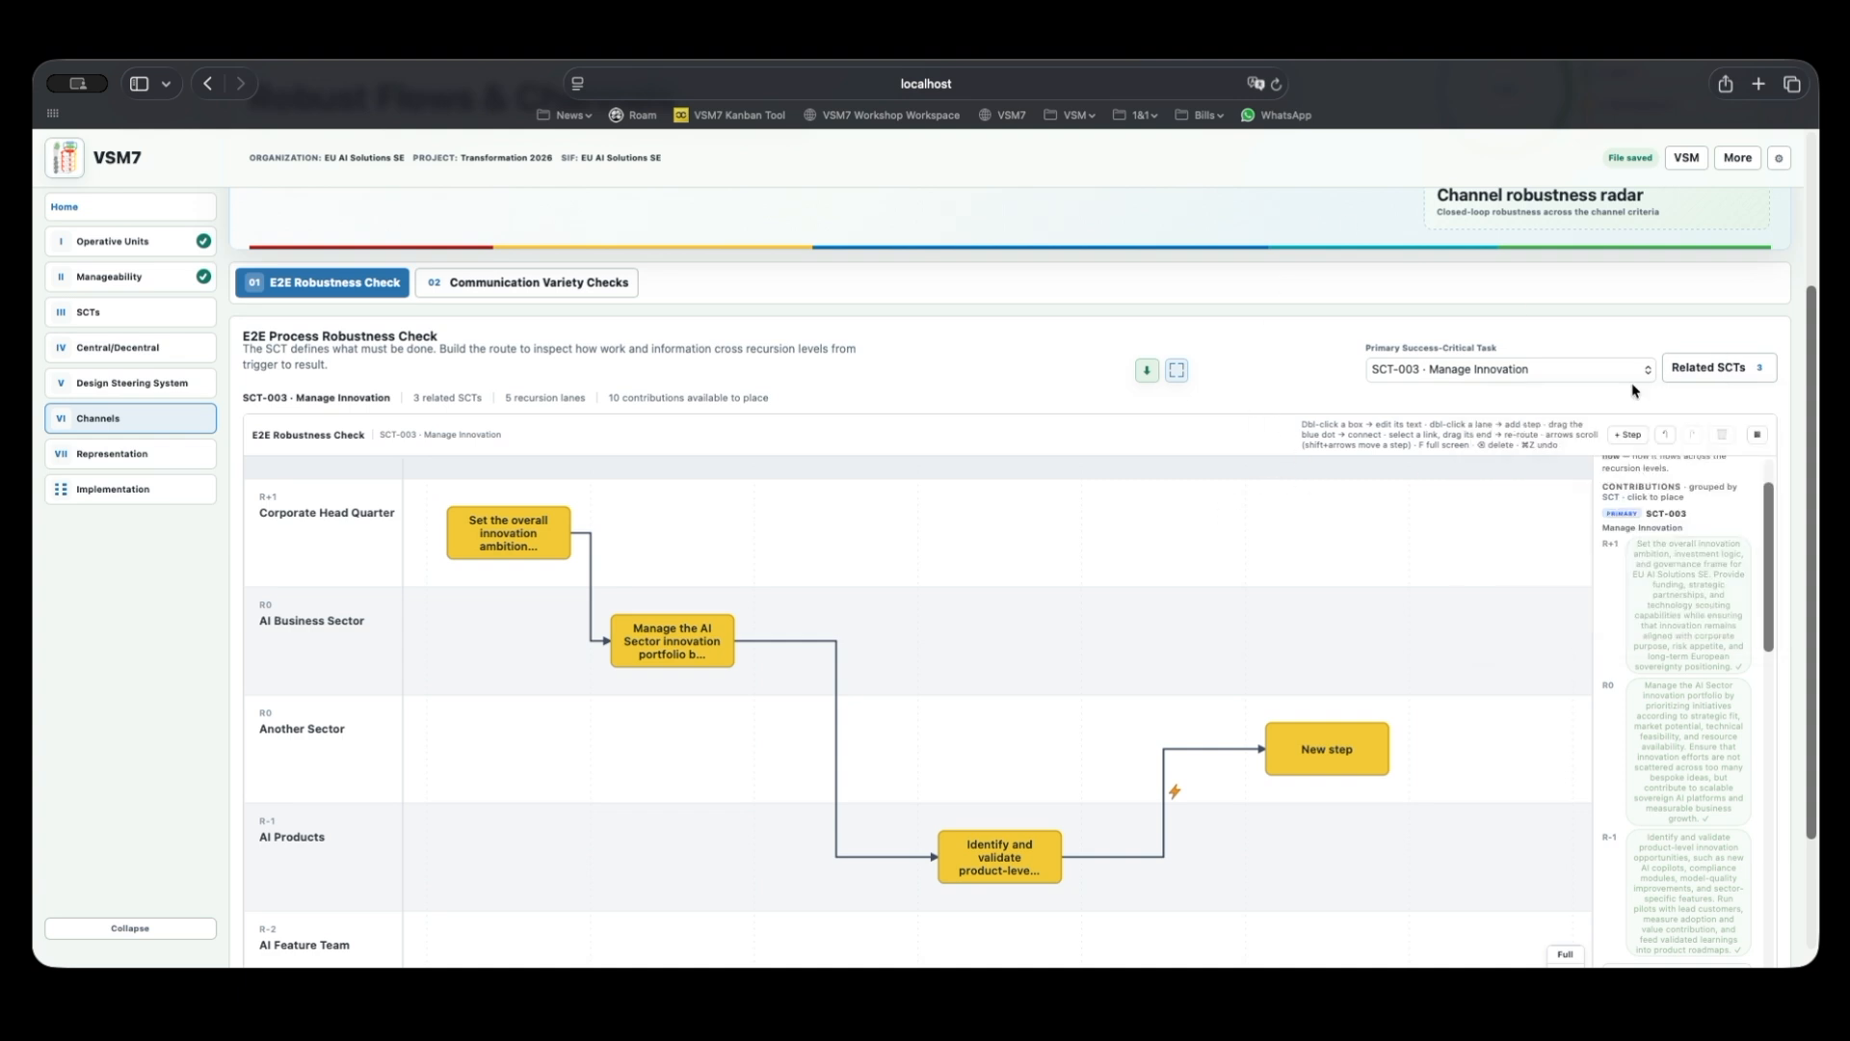
{"action": "left_click", "coordinate": [525, 531]}
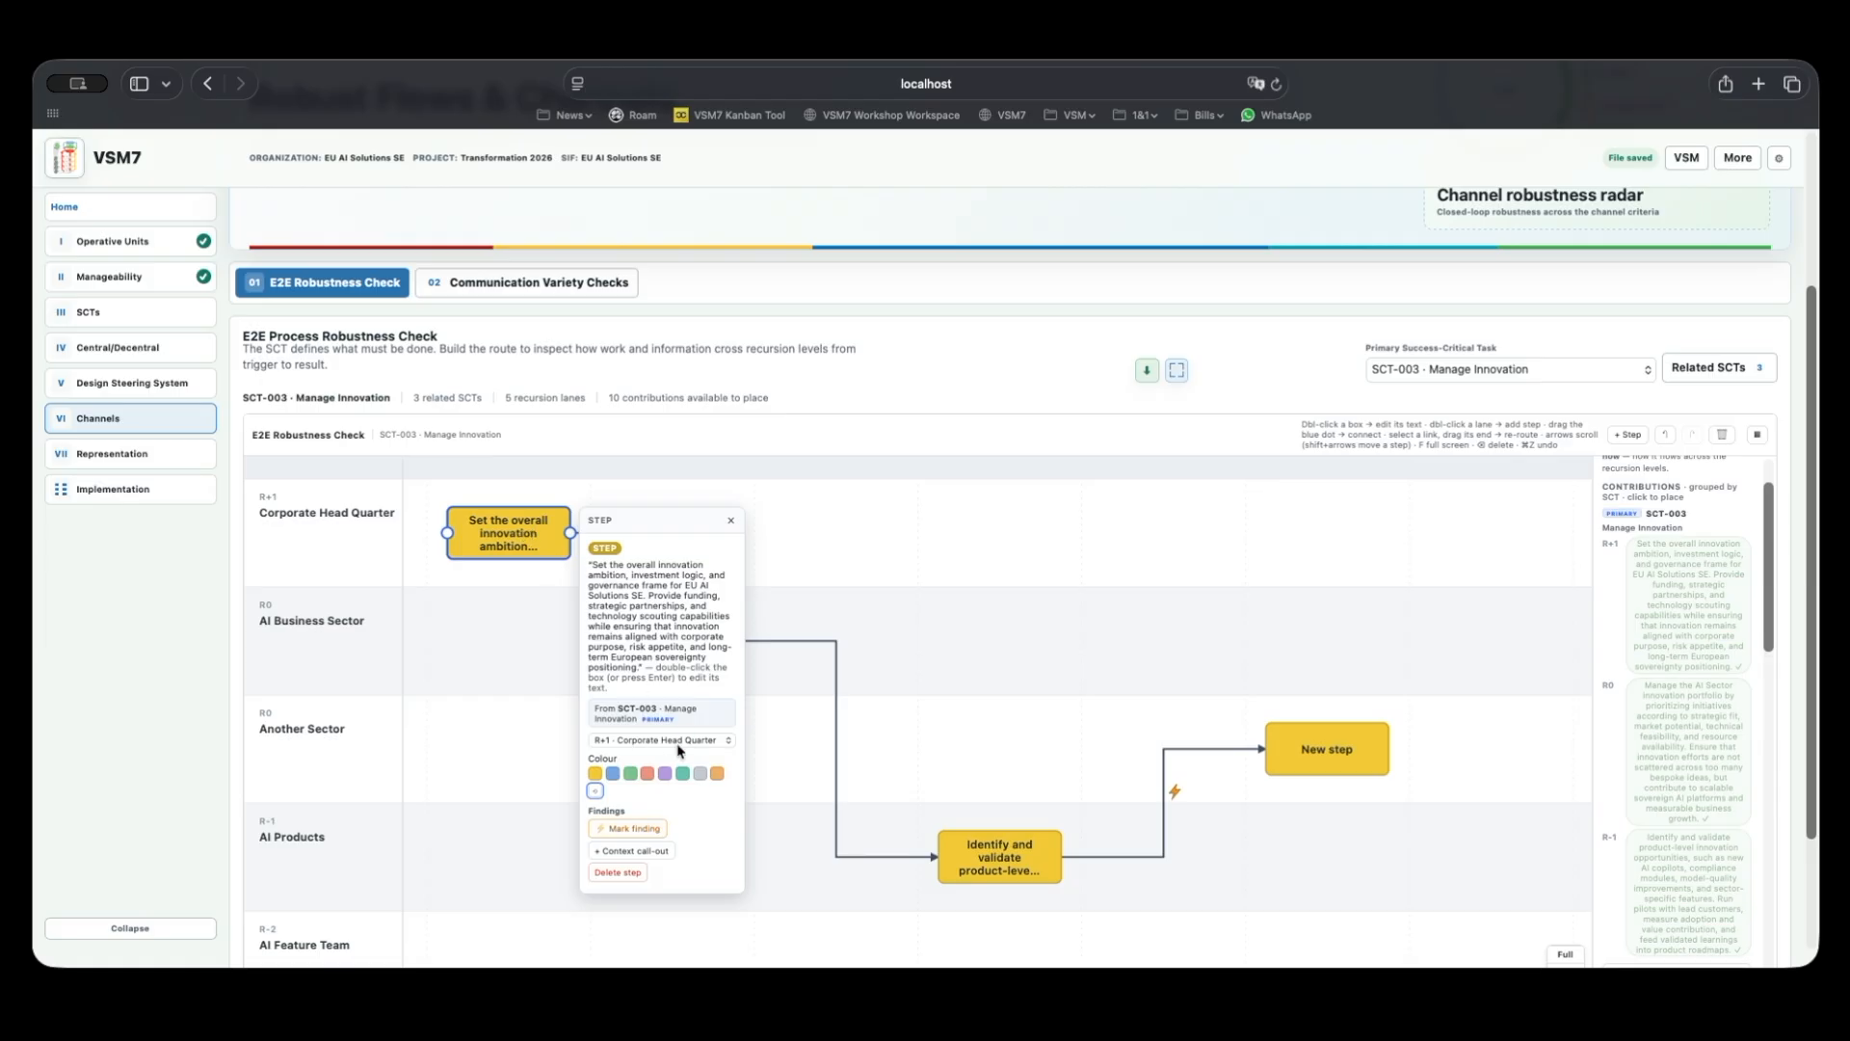
{"action": "left_click", "coordinate": [730, 520]}
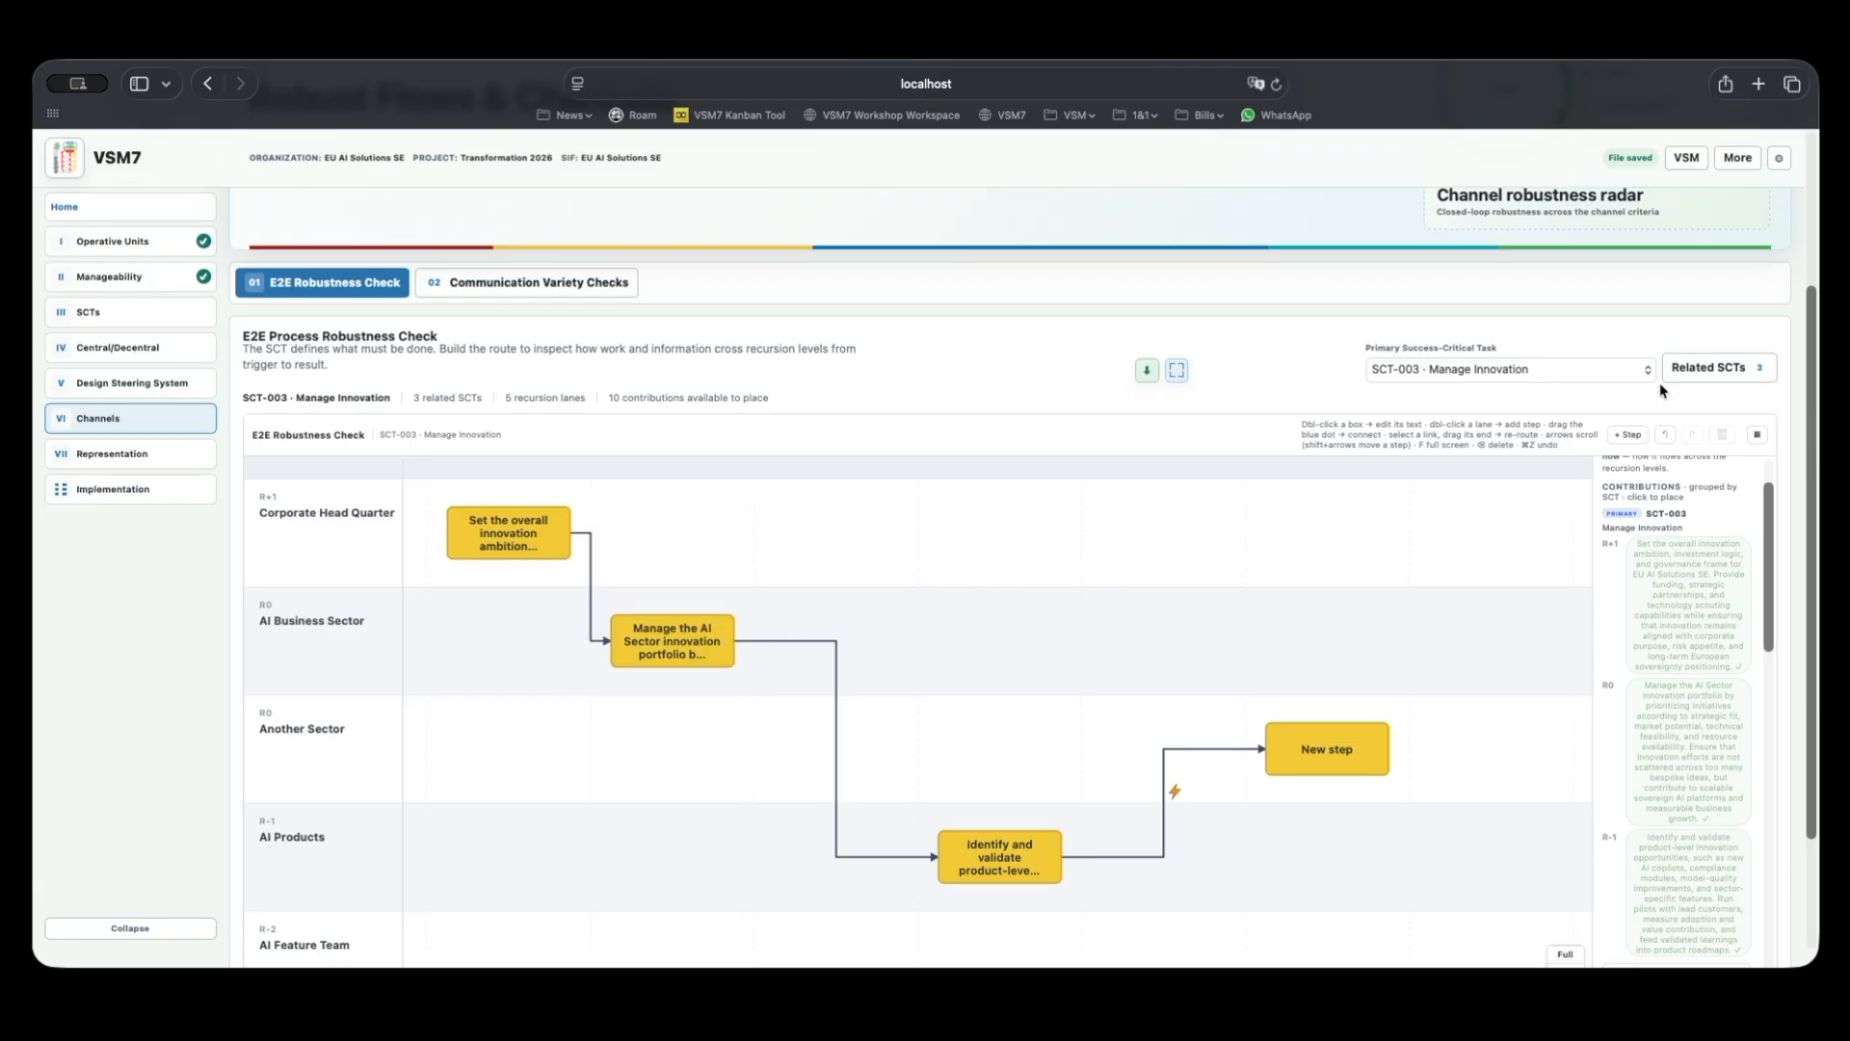
Add one more related SCT to the Manage Innovation route.
{"action": "left_click", "coordinate": [1697, 368]}
{"action": "scroll", "coordinate": [1676, 578], "scroll_direction": "down", "scroll_amount": 5}
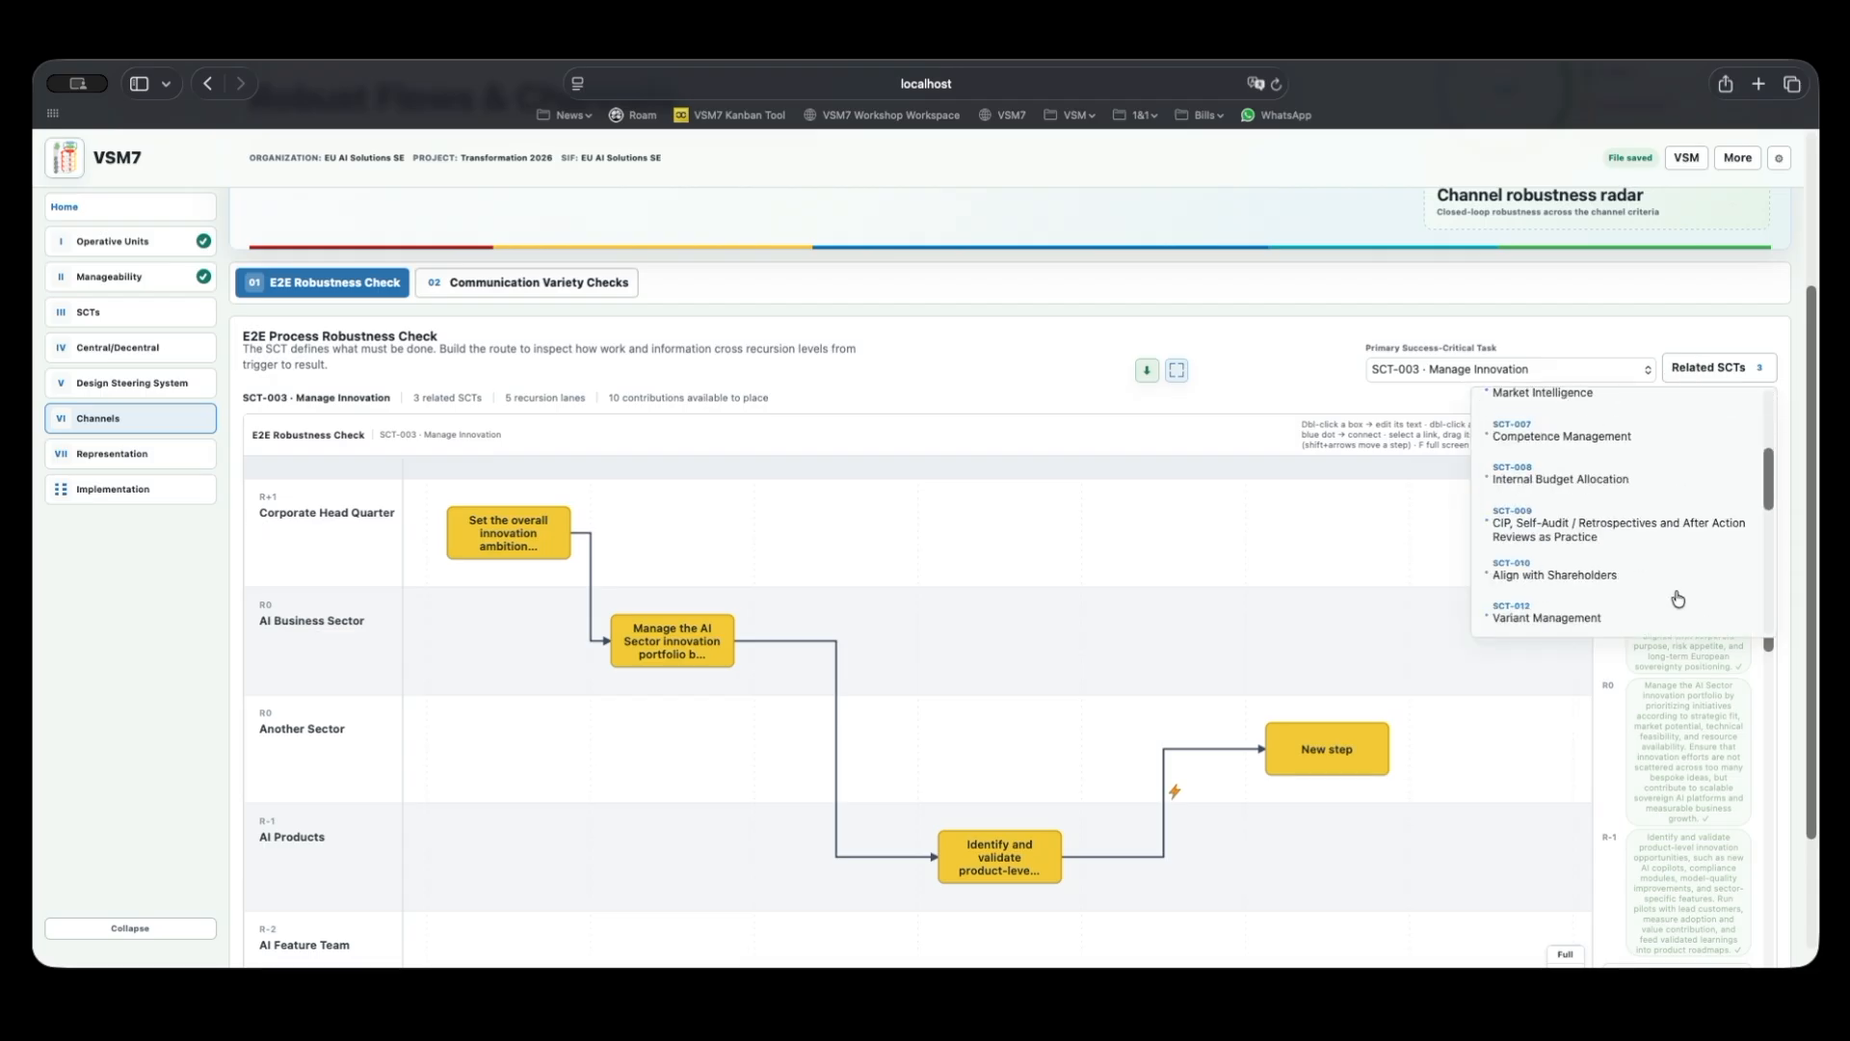
{"action": "scroll", "coordinate": [1672, 599], "scroll_direction": "up", "scroll_amount": 8}
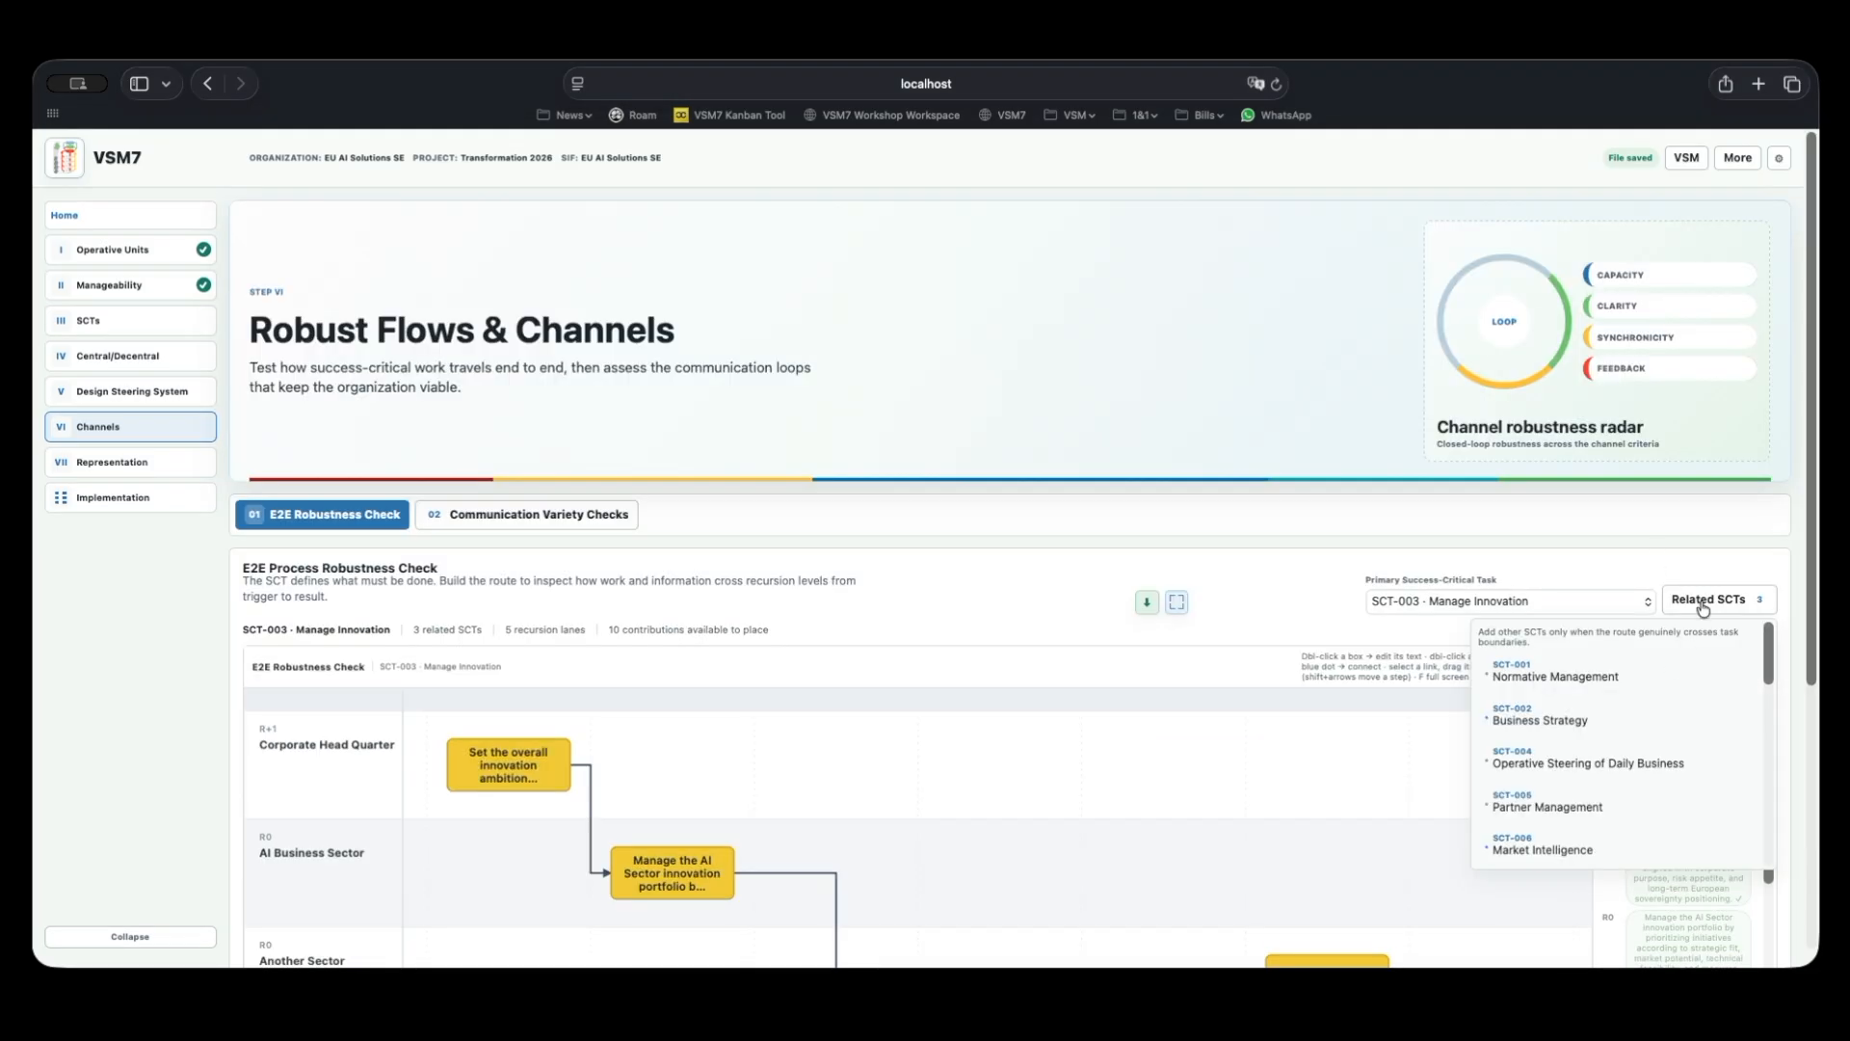
{"action": "left_click", "coordinate": [1702, 607]}
{"action": "left_click", "coordinate": [1737, 601]}
{"action": "left_click", "coordinate": [1691, 615]}
{"action": "left_click", "coordinate": [1699, 610]}
{"action": "left_click", "coordinate": [1720, 599]}
Place the R+1 contribution of SCT-002 Business Strategy as a step in the Corporate Head Quarter lane.
{"action": "scroll", "coordinate": [950, 622], "scroll_direction": "down", "scroll_amount": 2}
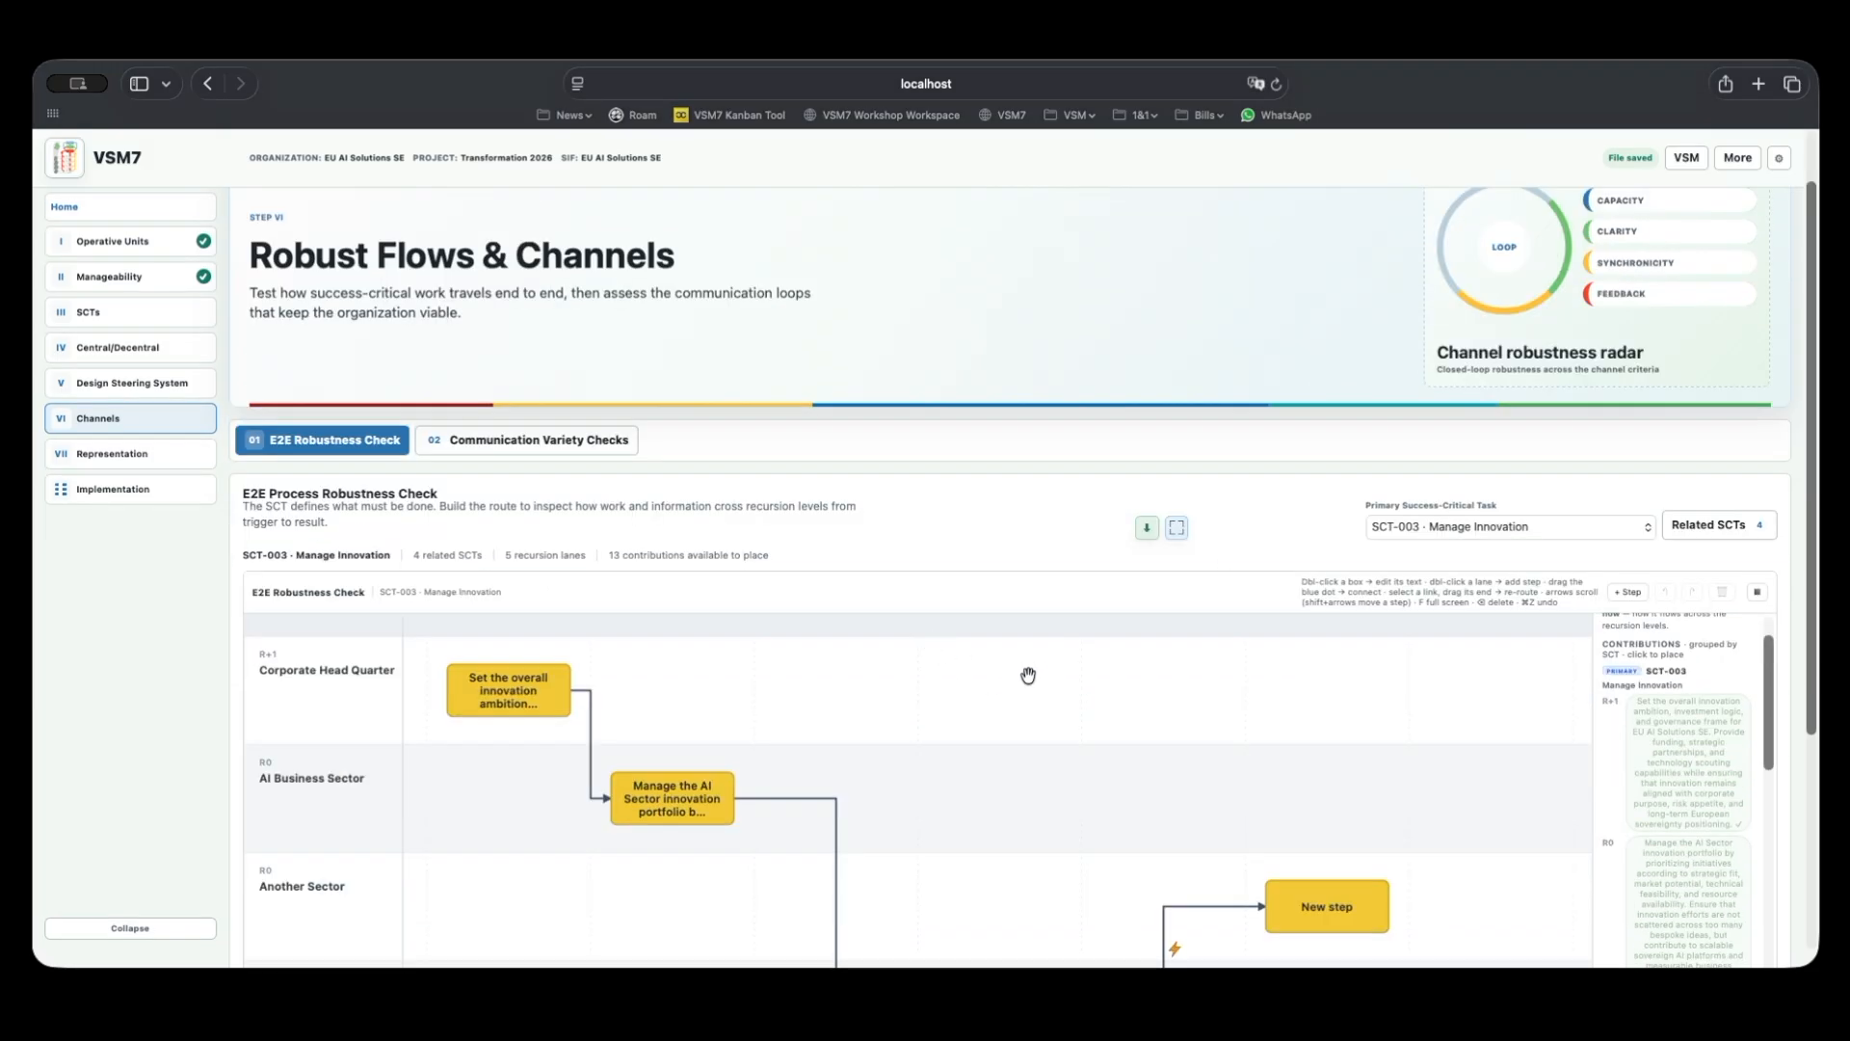
{"action": "scroll", "coordinate": [1062, 512], "scroll_direction": "down", "scroll_amount": 1}
{"action": "scroll", "coordinate": [1007, 532], "scroll_direction": "down", "scroll_amount": 1}
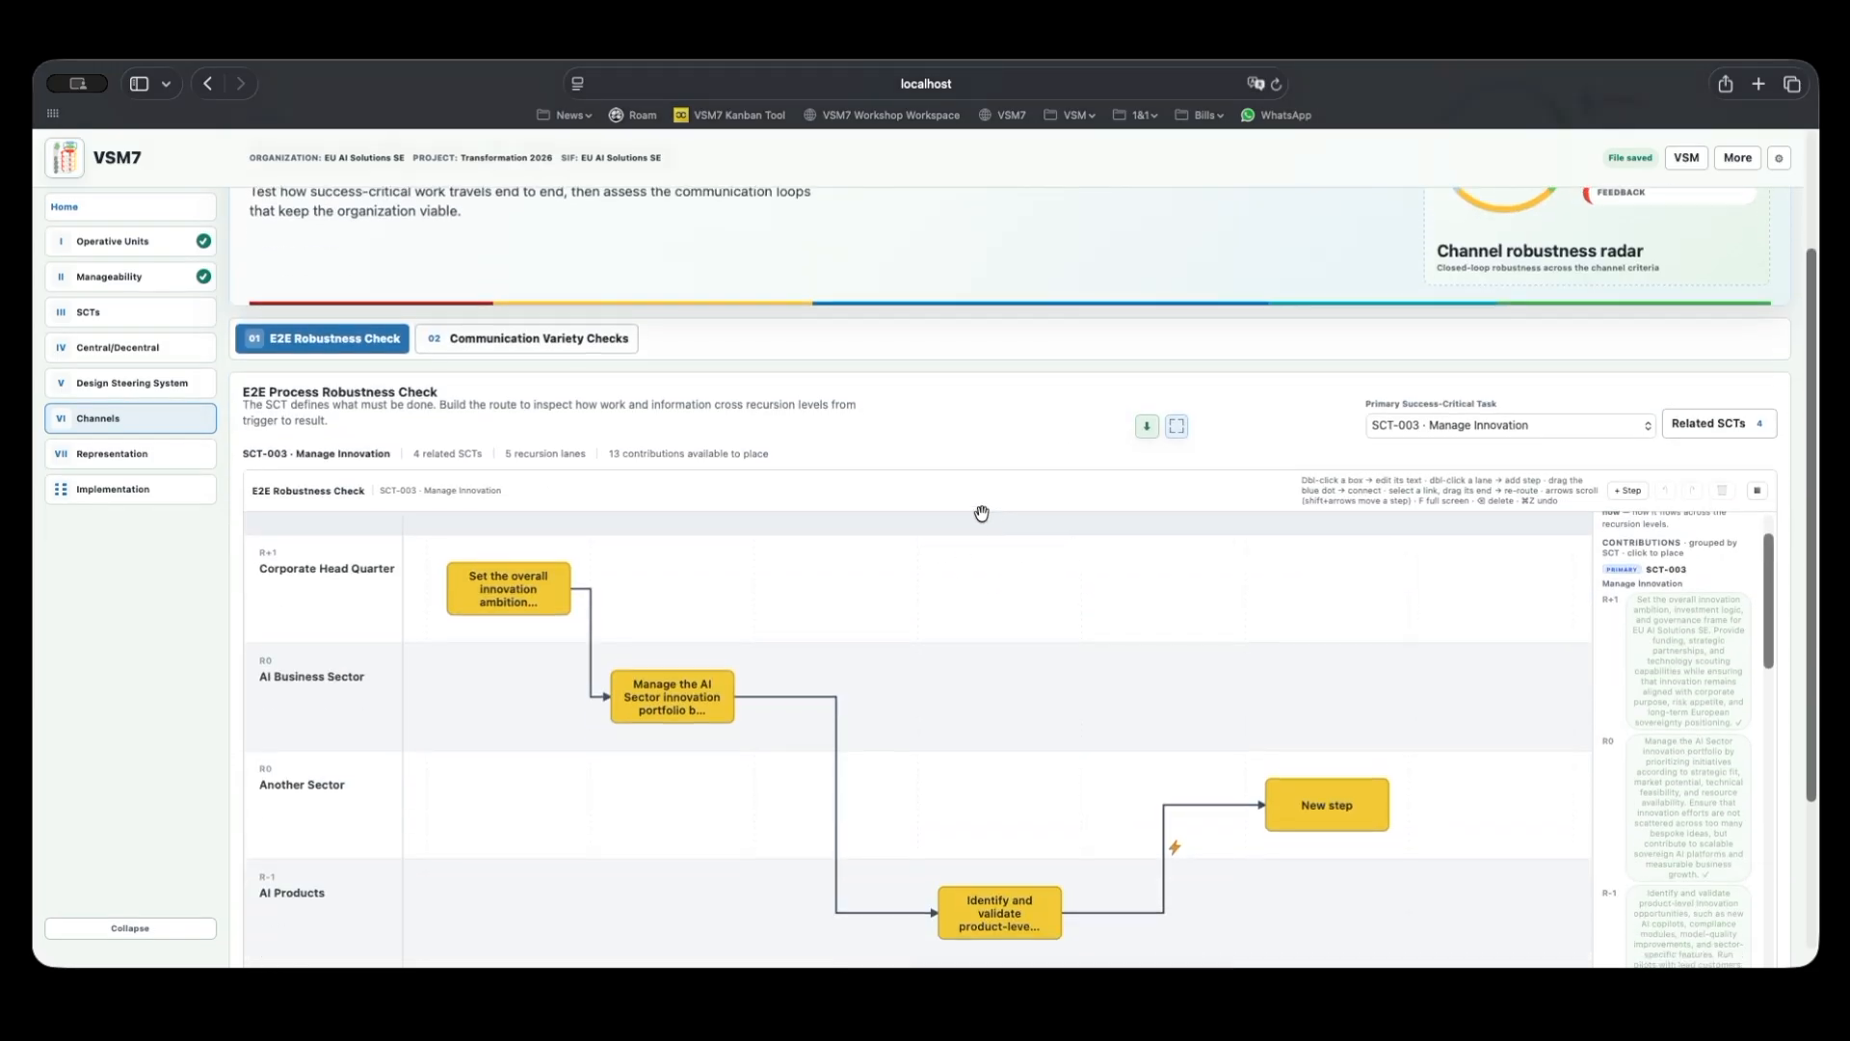
{"action": "scroll", "coordinate": [940, 585], "scroll_direction": "down", "scroll_amount": 3}
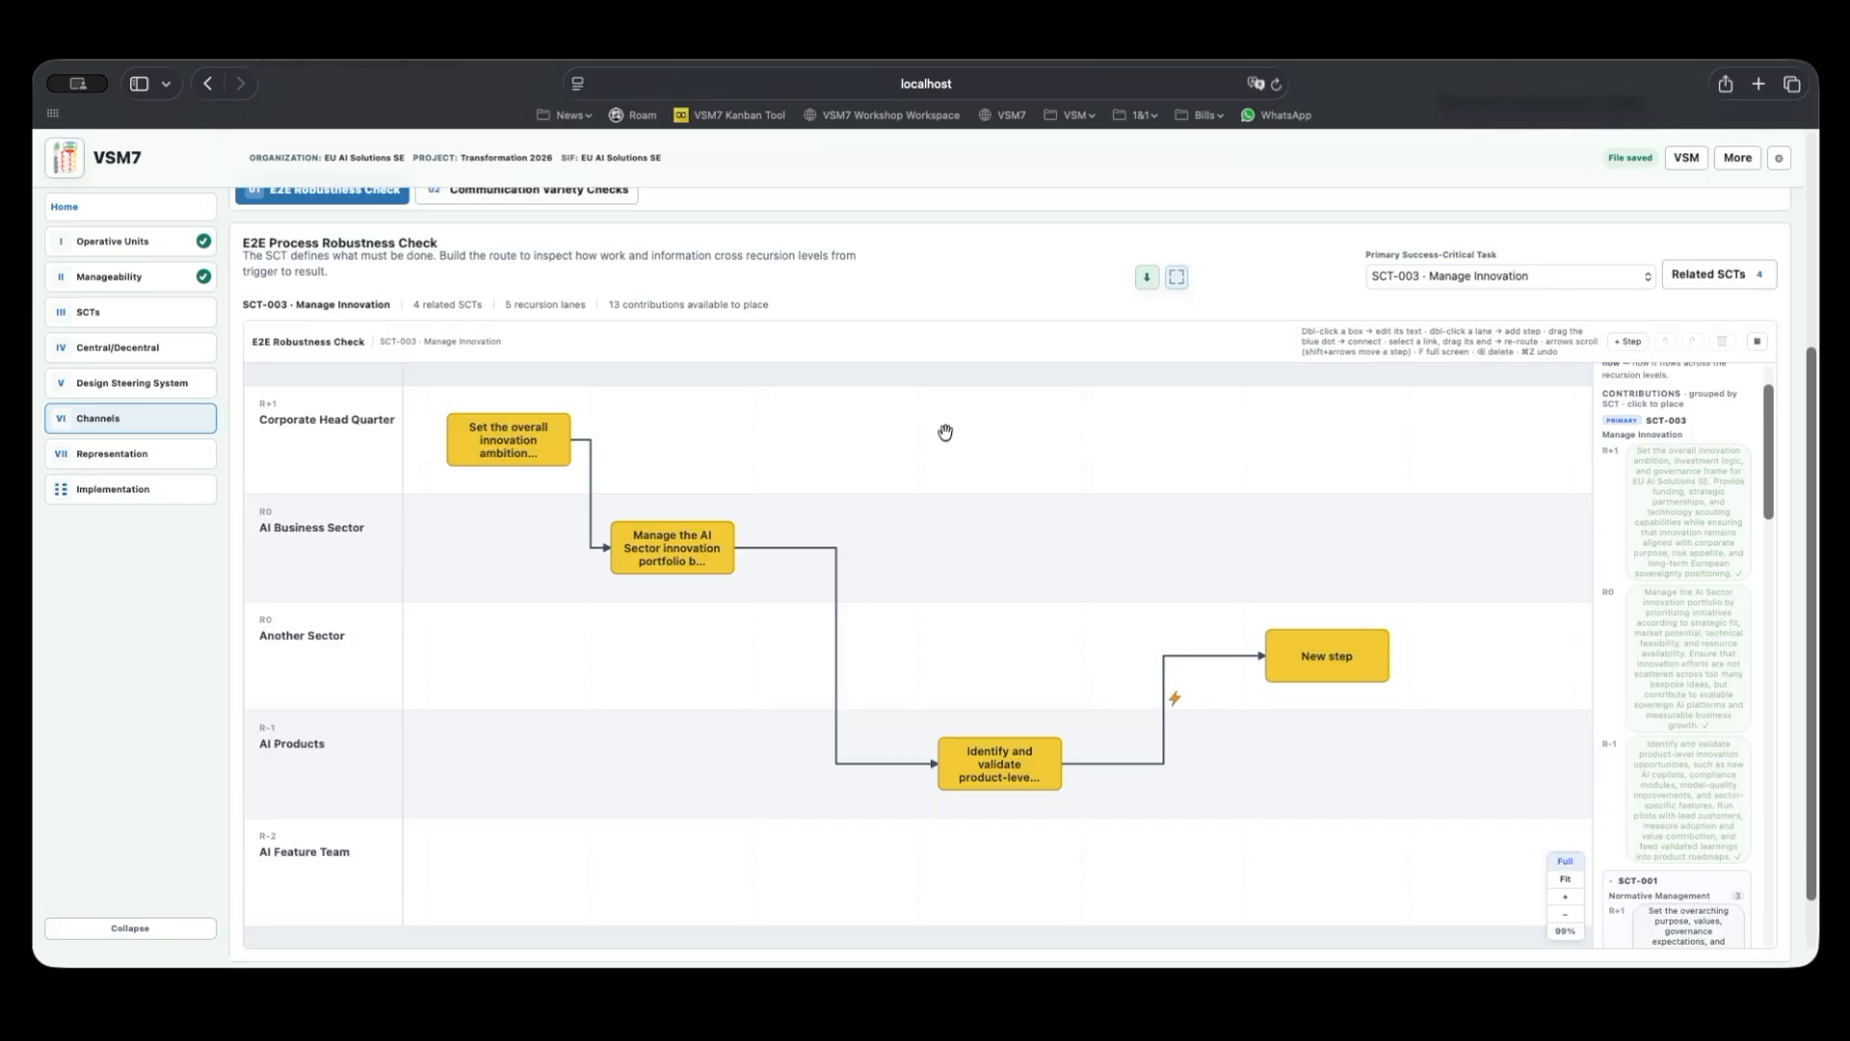
{"action": "scroll", "coordinate": [1654, 706], "scroll_direction": "down", "scroll_amount": 5}
{"action": "scroll", "coordinate": [1654, 706], "scroll_direction": "down", "scroll_amount": 6}
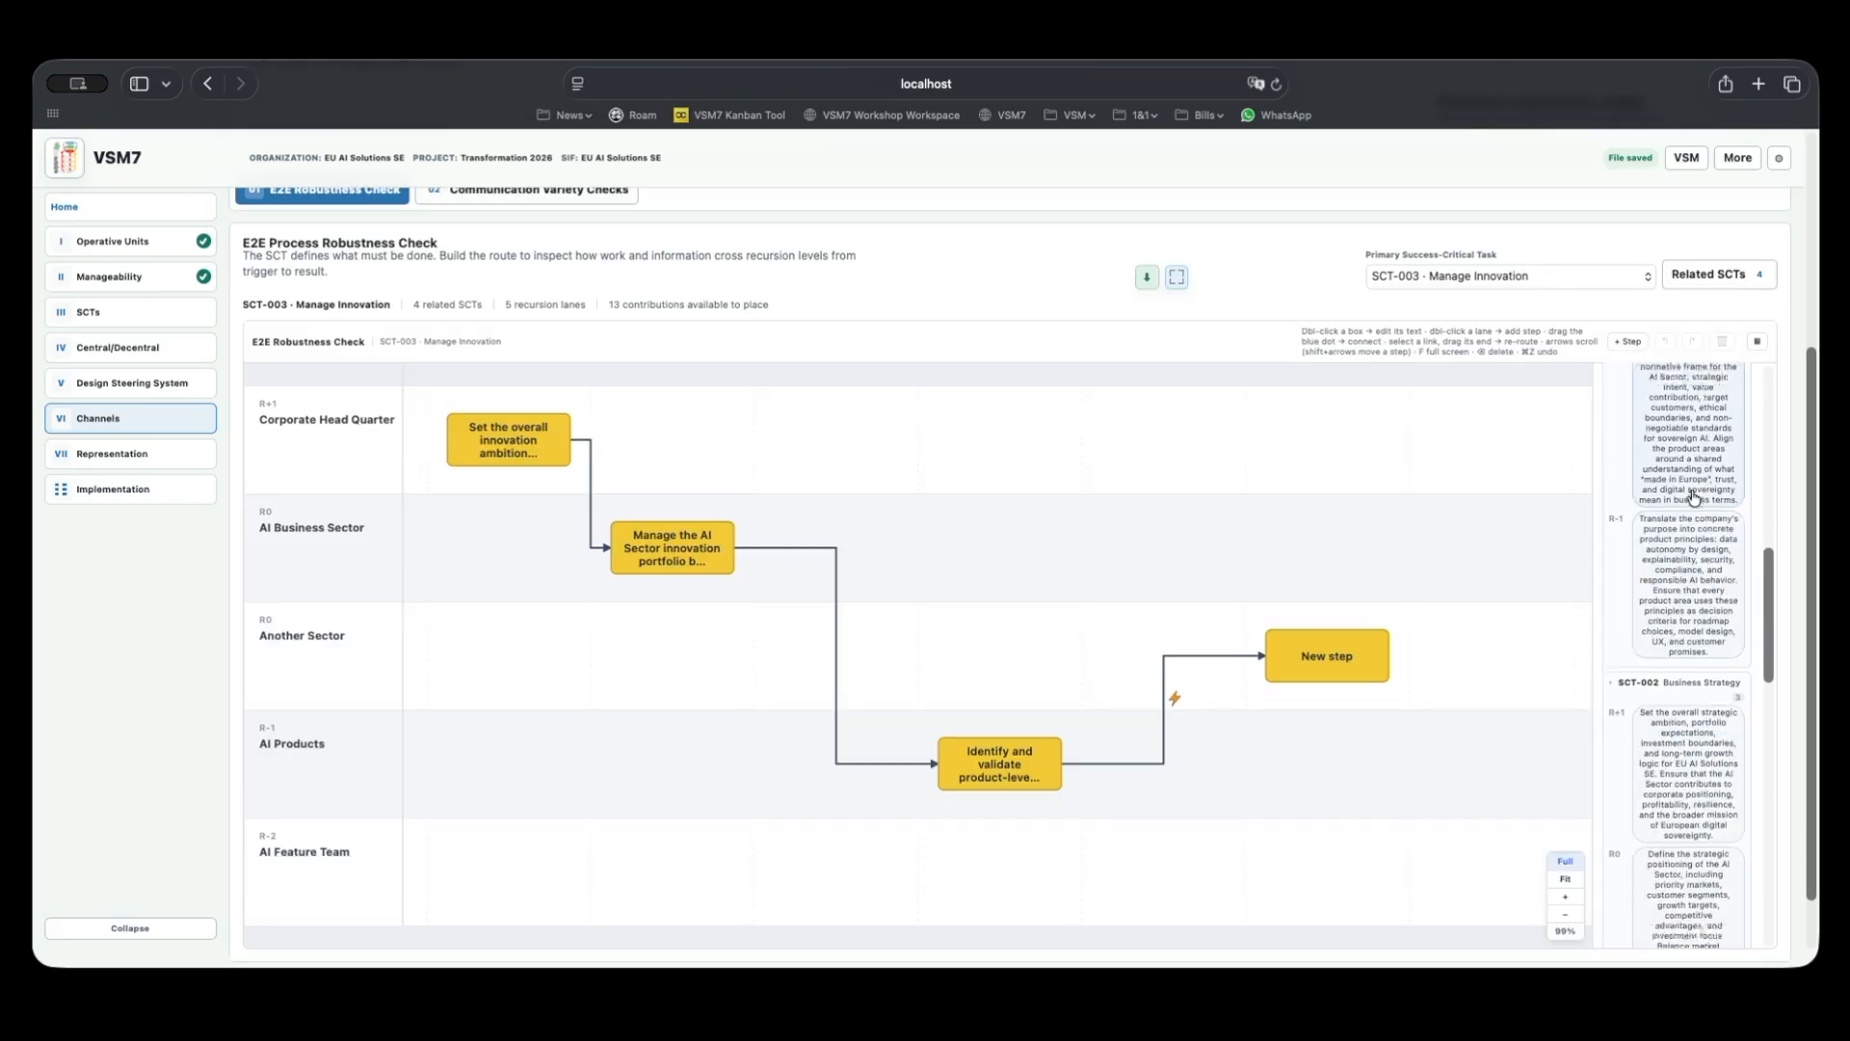
{"action": "scroll", "coordinate": [1674, 602], "scroll_direction": "up", "scroll_amount": 1}
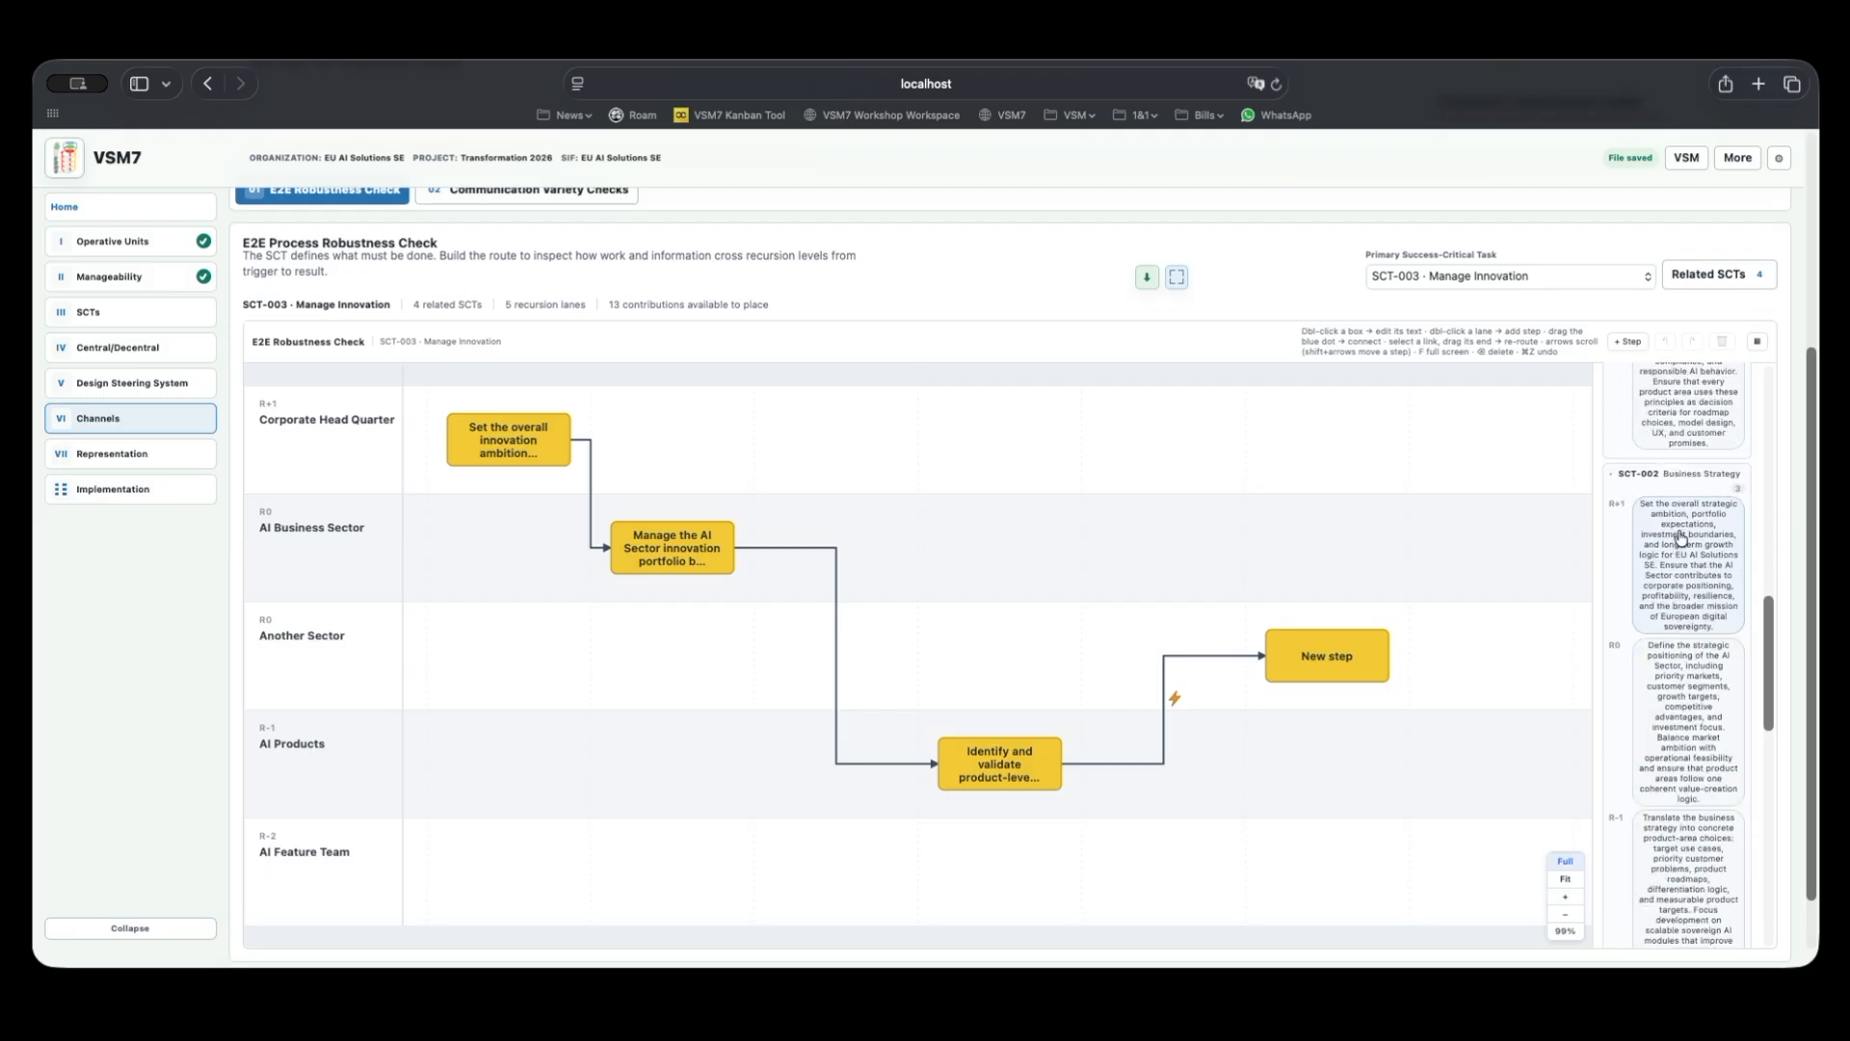
{"action": "left_click", "coordinate": [1685, 543]}
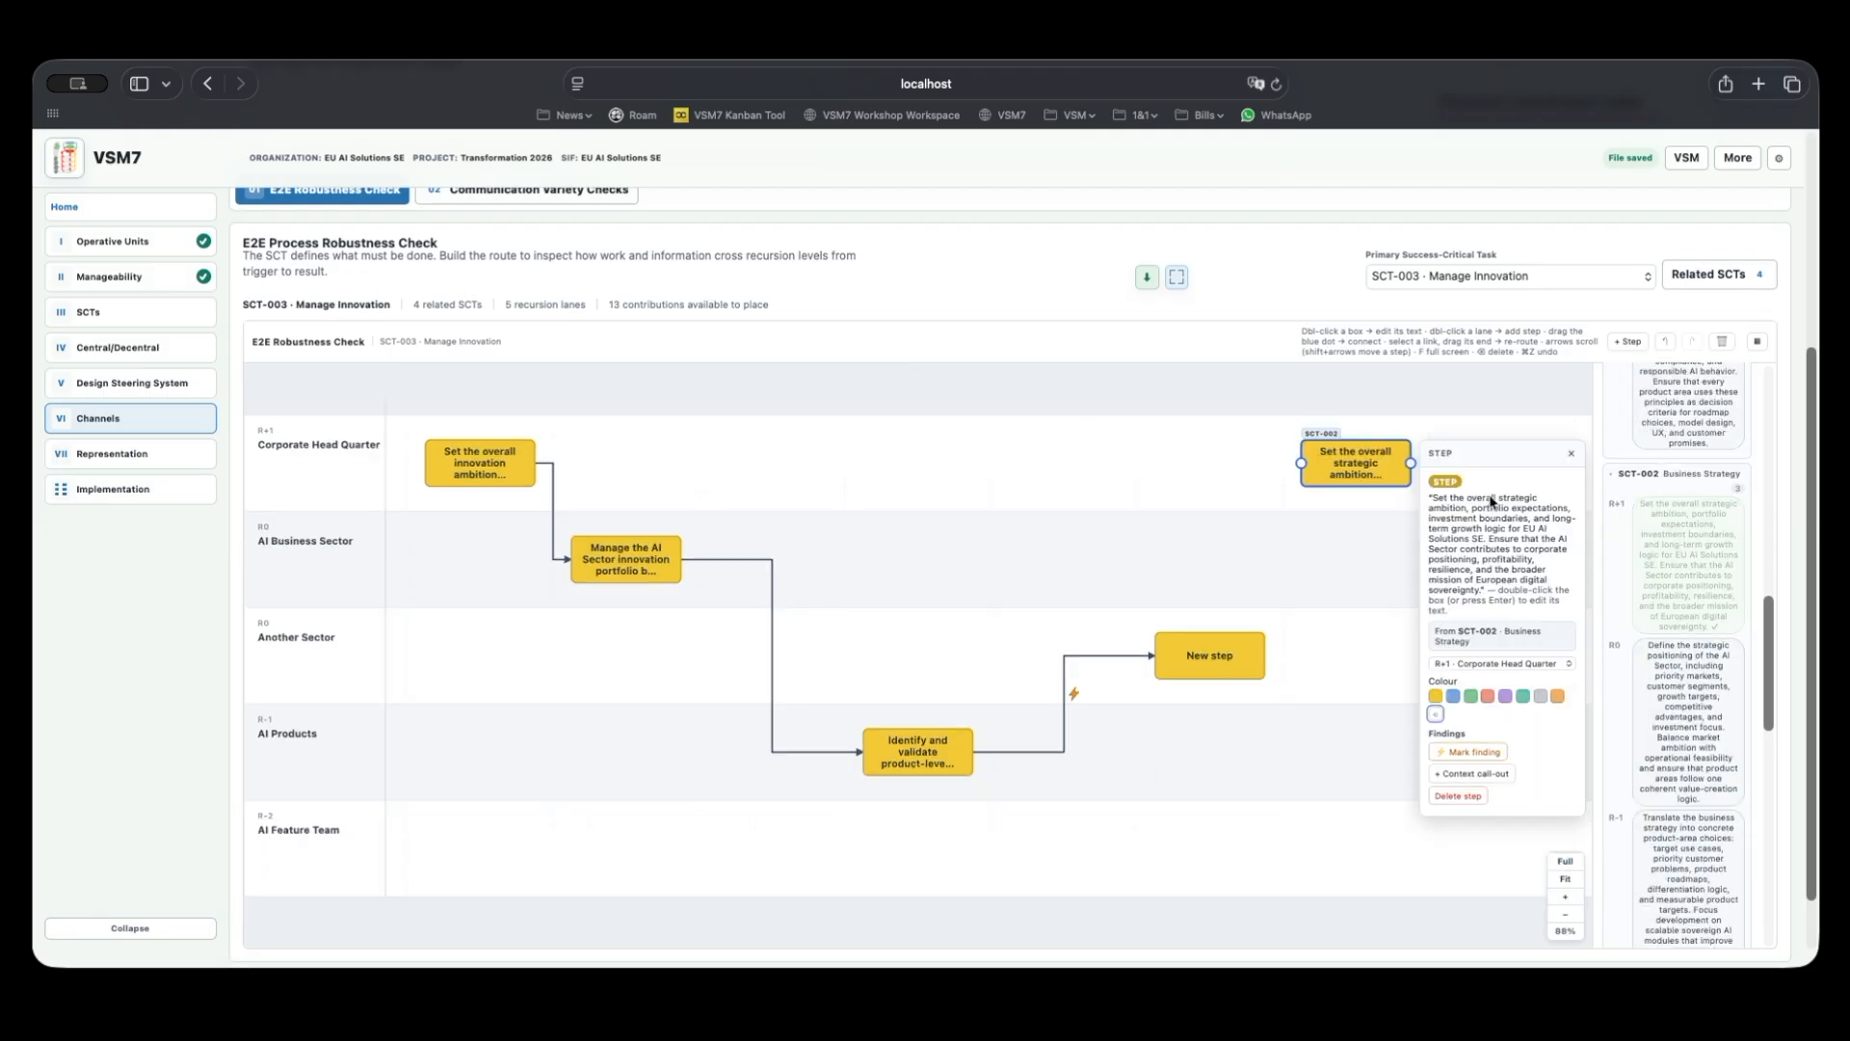
Place the R0 and R-1 contributions of SCT-002 Business Strategy as steps in the AI Business Sector and AI Products lanes.
{"action": "left_click", "coordinate": [1719, 708]}
{"action": "left_click", "coordinate": [1685, 850]}
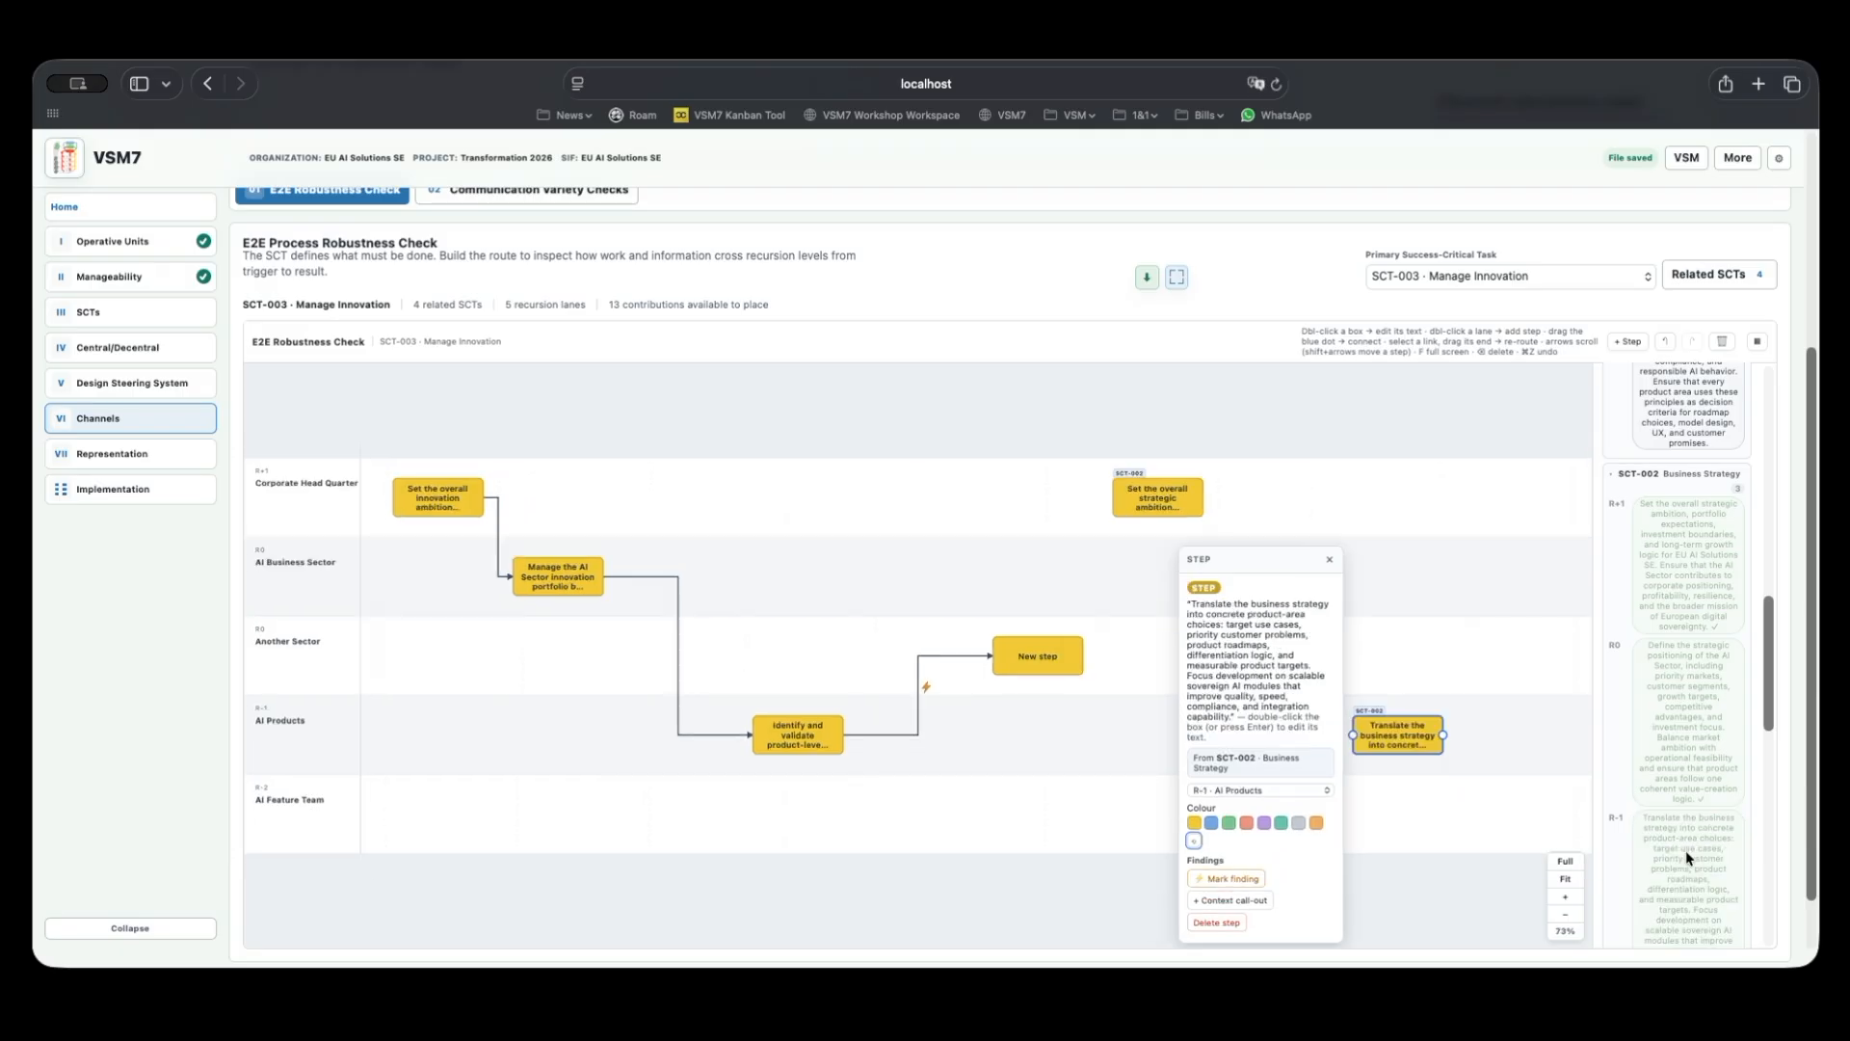
{"action": "left_click", "coordinate": [1067, 582]}
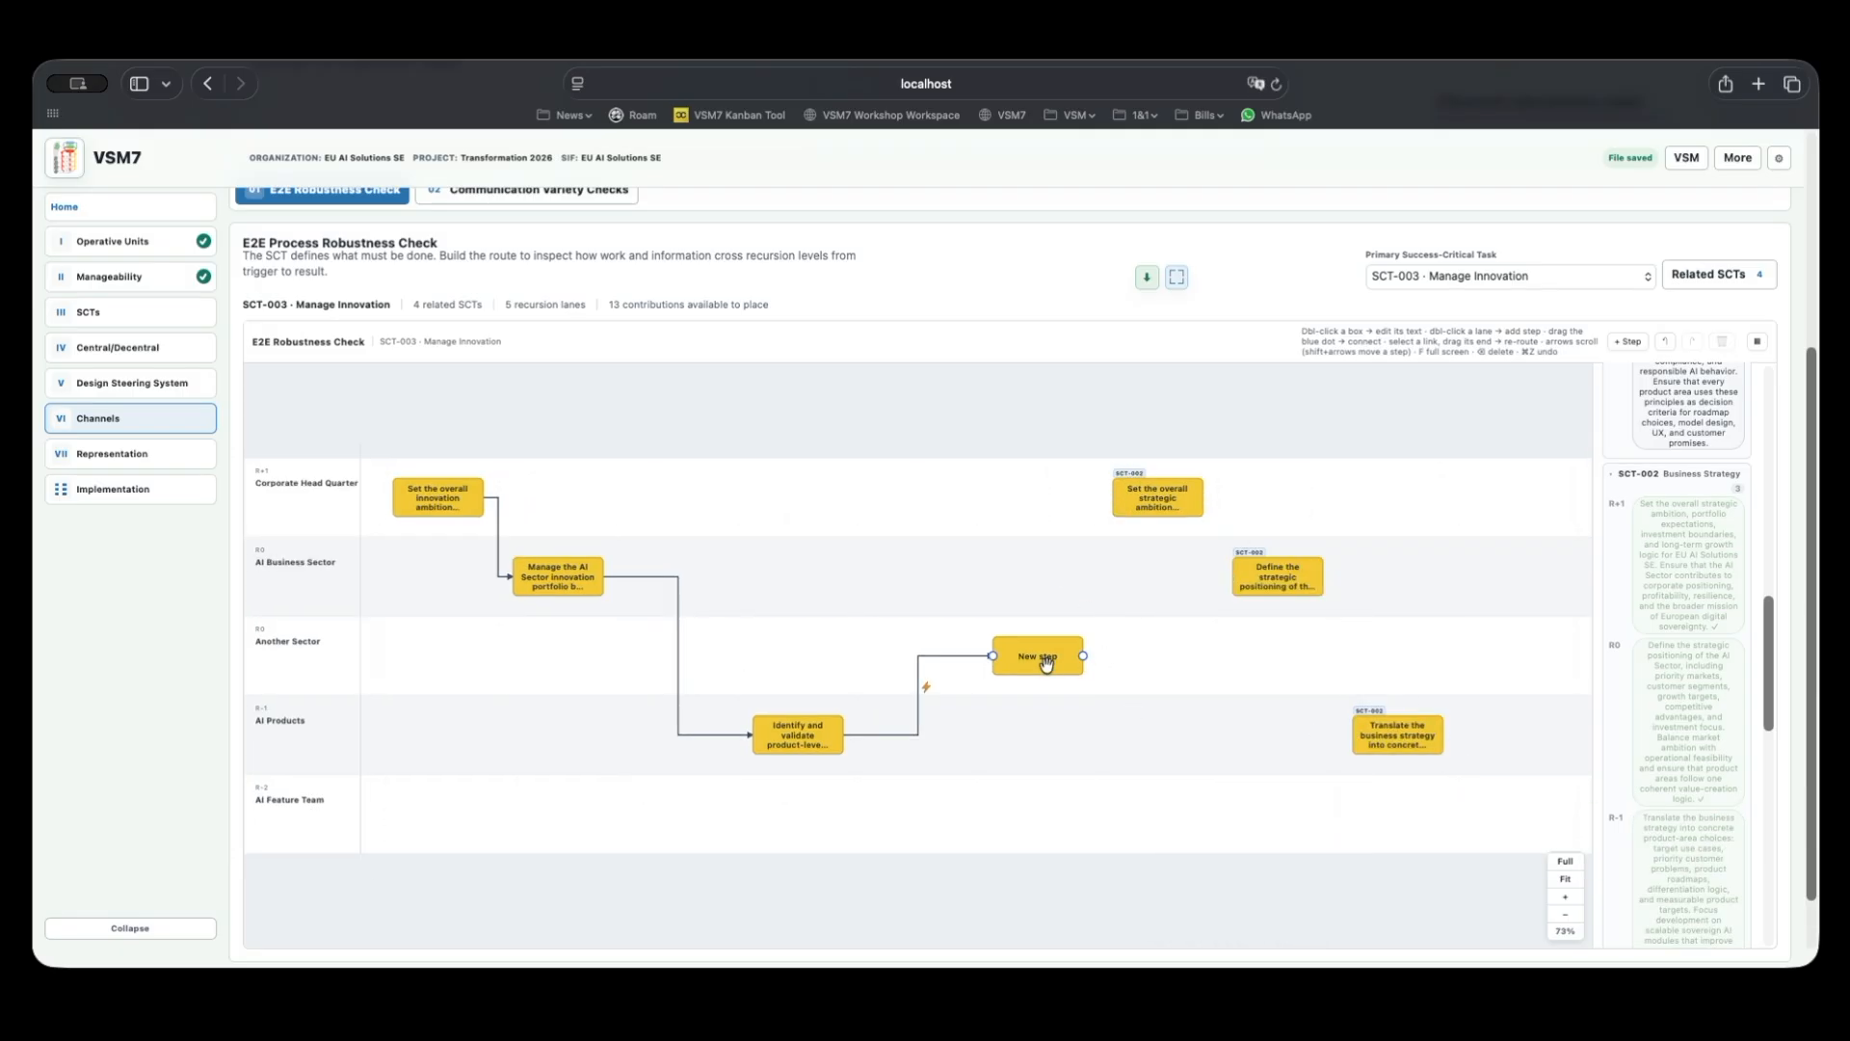
Connect the new step in the Another Sector lane through the SCT-002 steps in Corporate Head Quarter, AI Business Sector and AI Products.
{"action": "left_click_drag", "start_coordinate": [1083, 655], "coordinate": [1233, 576]}
{"action": "left_click_drag", "start_coordinate": [1326, 575], "coordinate": [1356, 736]}
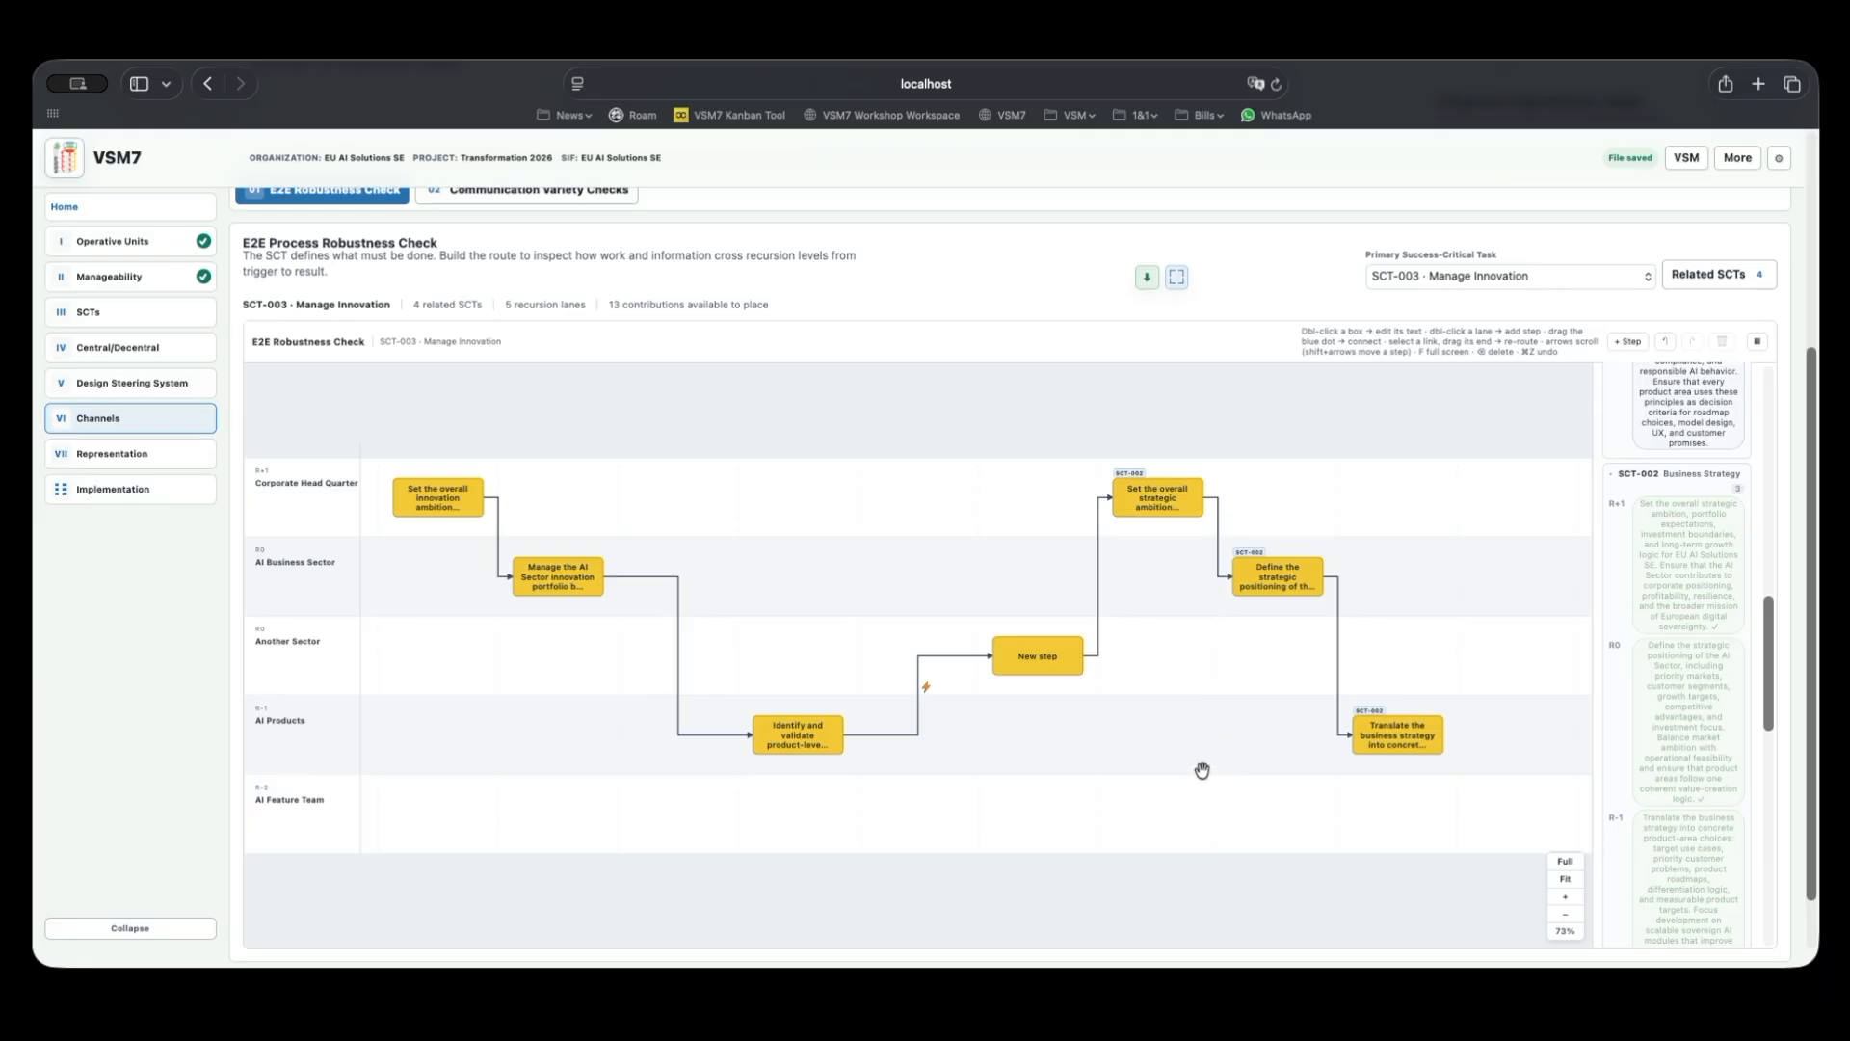
{"action": "scroll", "coordinate": [1202, 771], "scroll_direction": "up", "scroll_amount": 10}
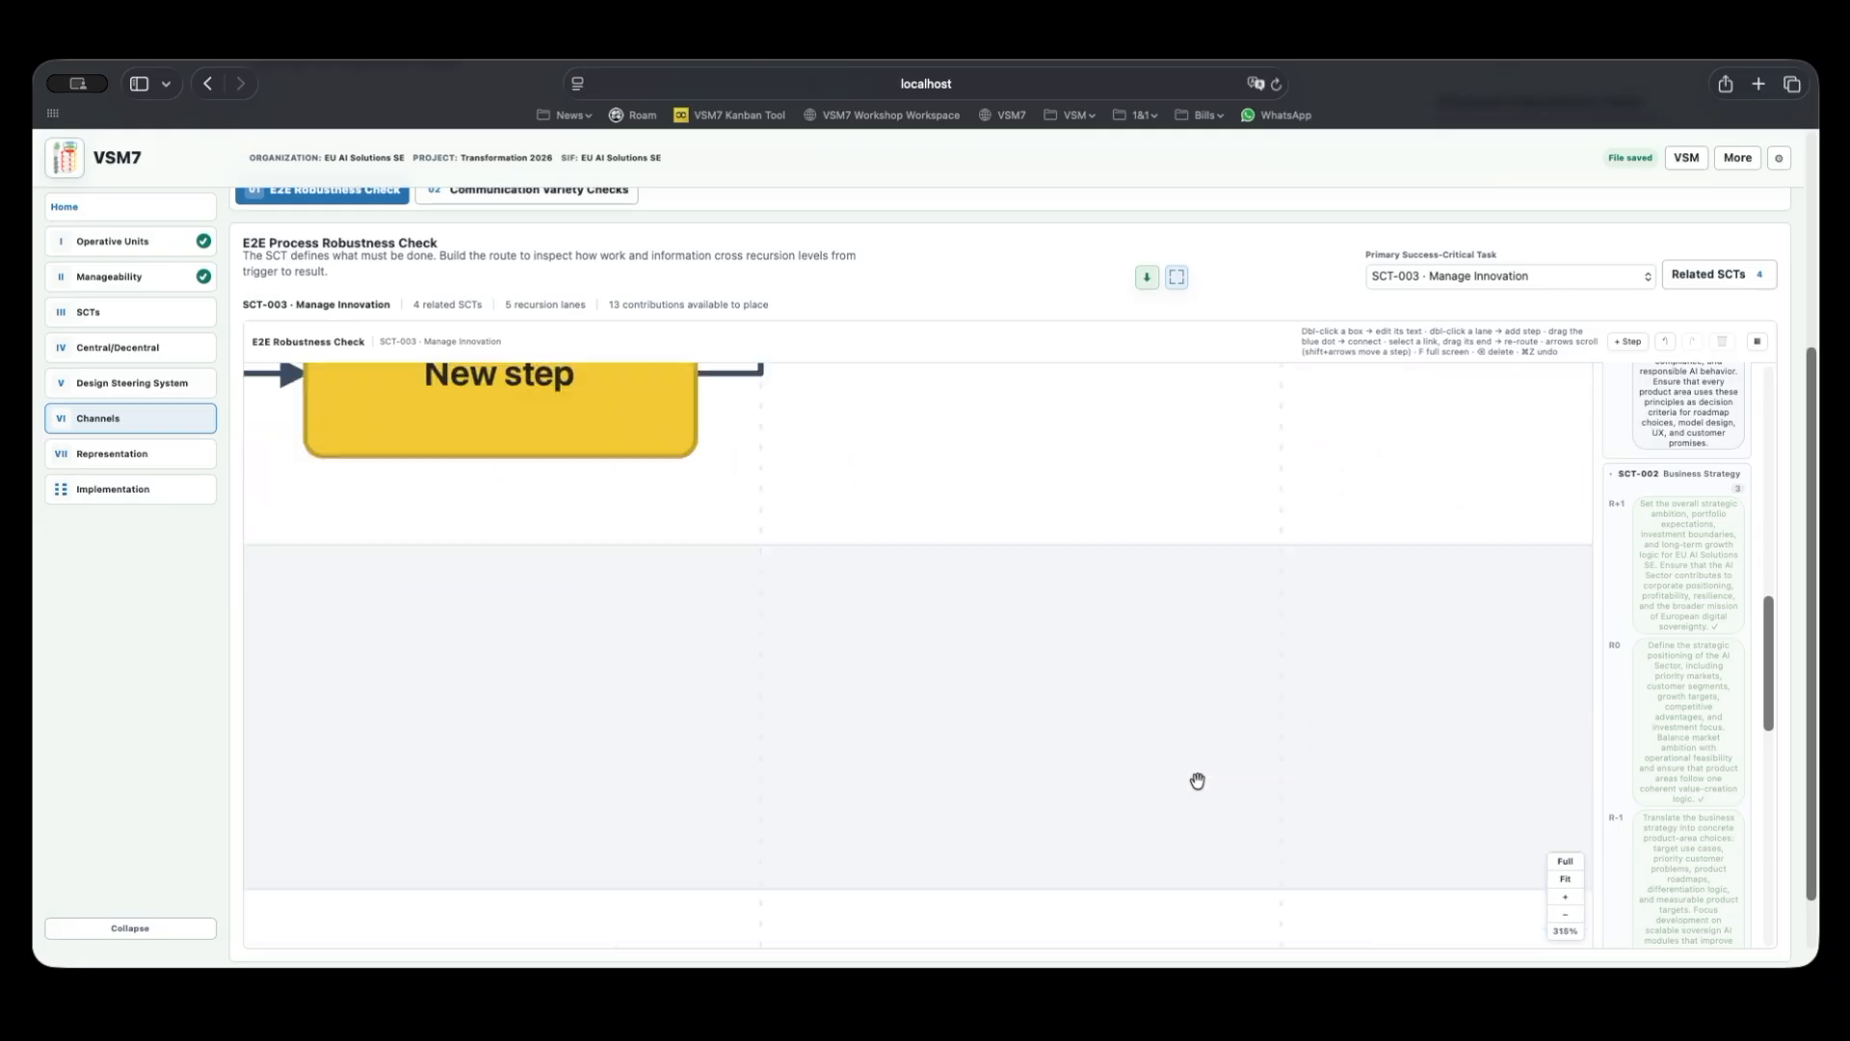
{"action": "scroll", "coordinate": [1185, 777], "scroll_direction": "down", "scroll_amount": 10}
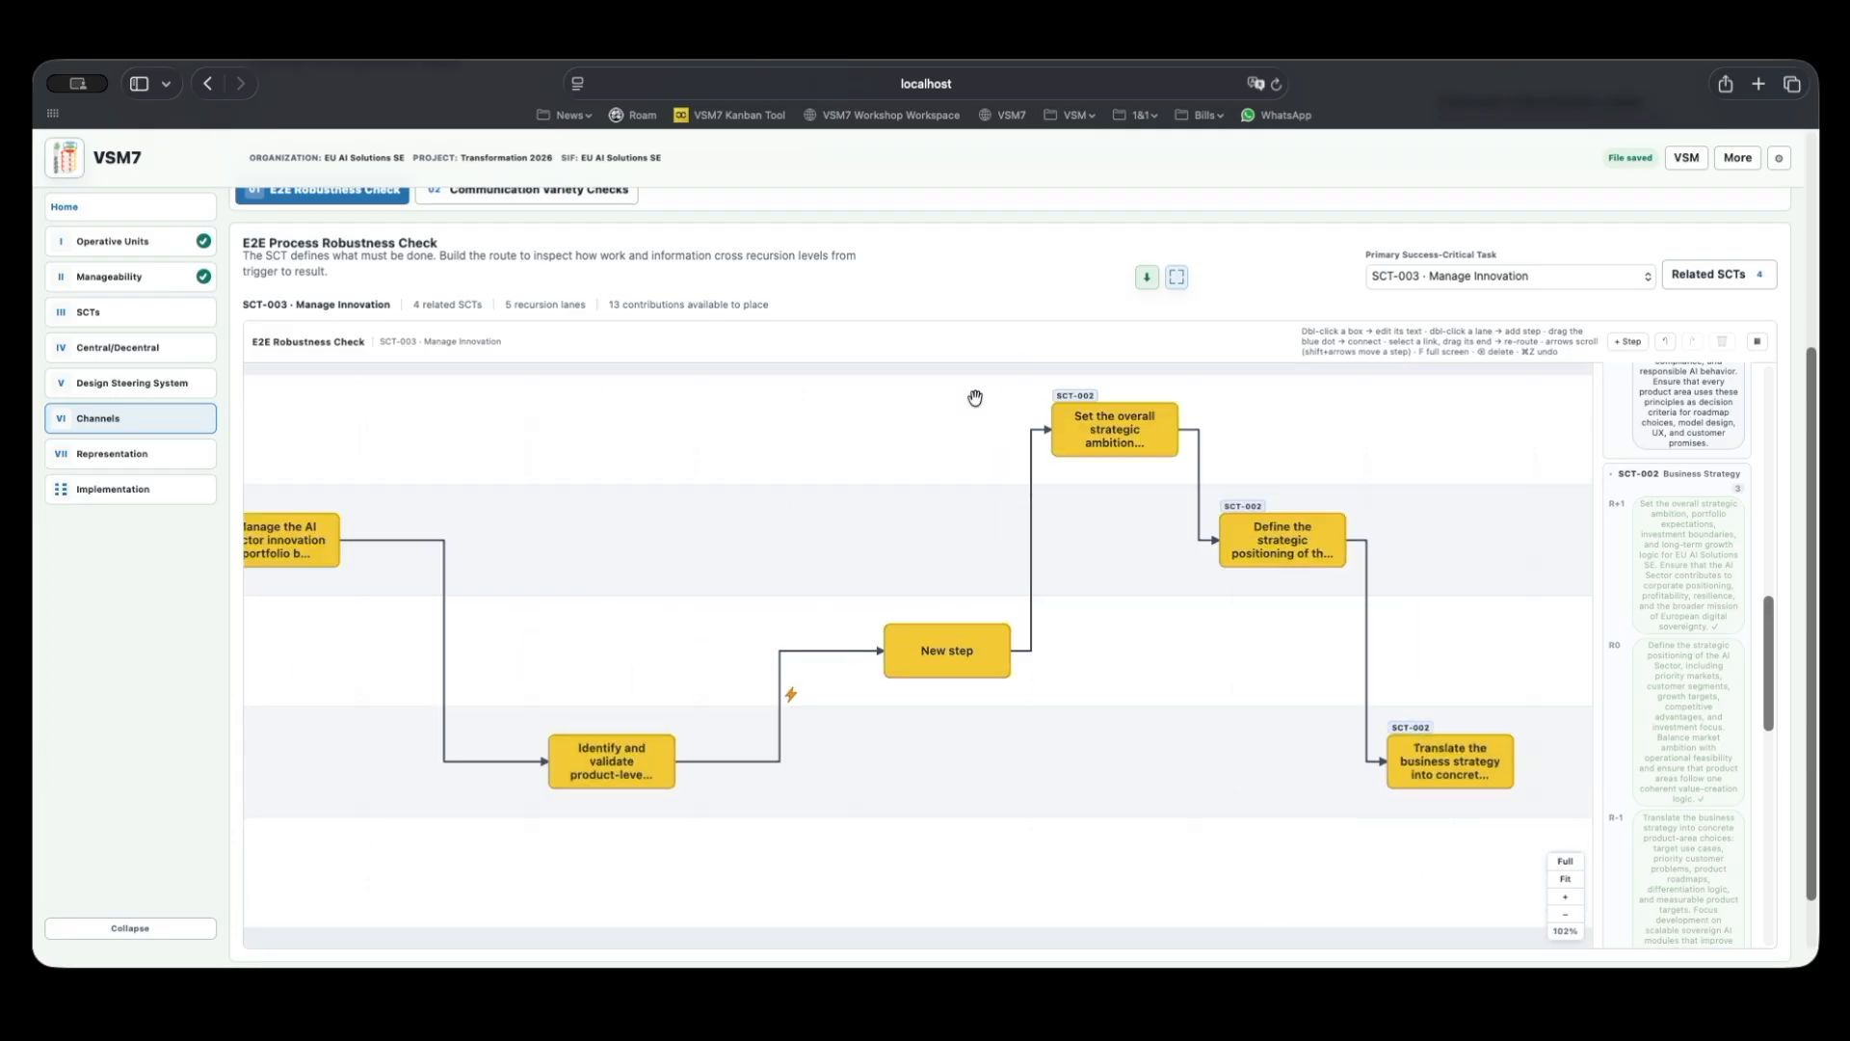
{"action": "scroll", "coordinate": [1224, 303], "scroll_direction": "down", "scroll_amount": 5}
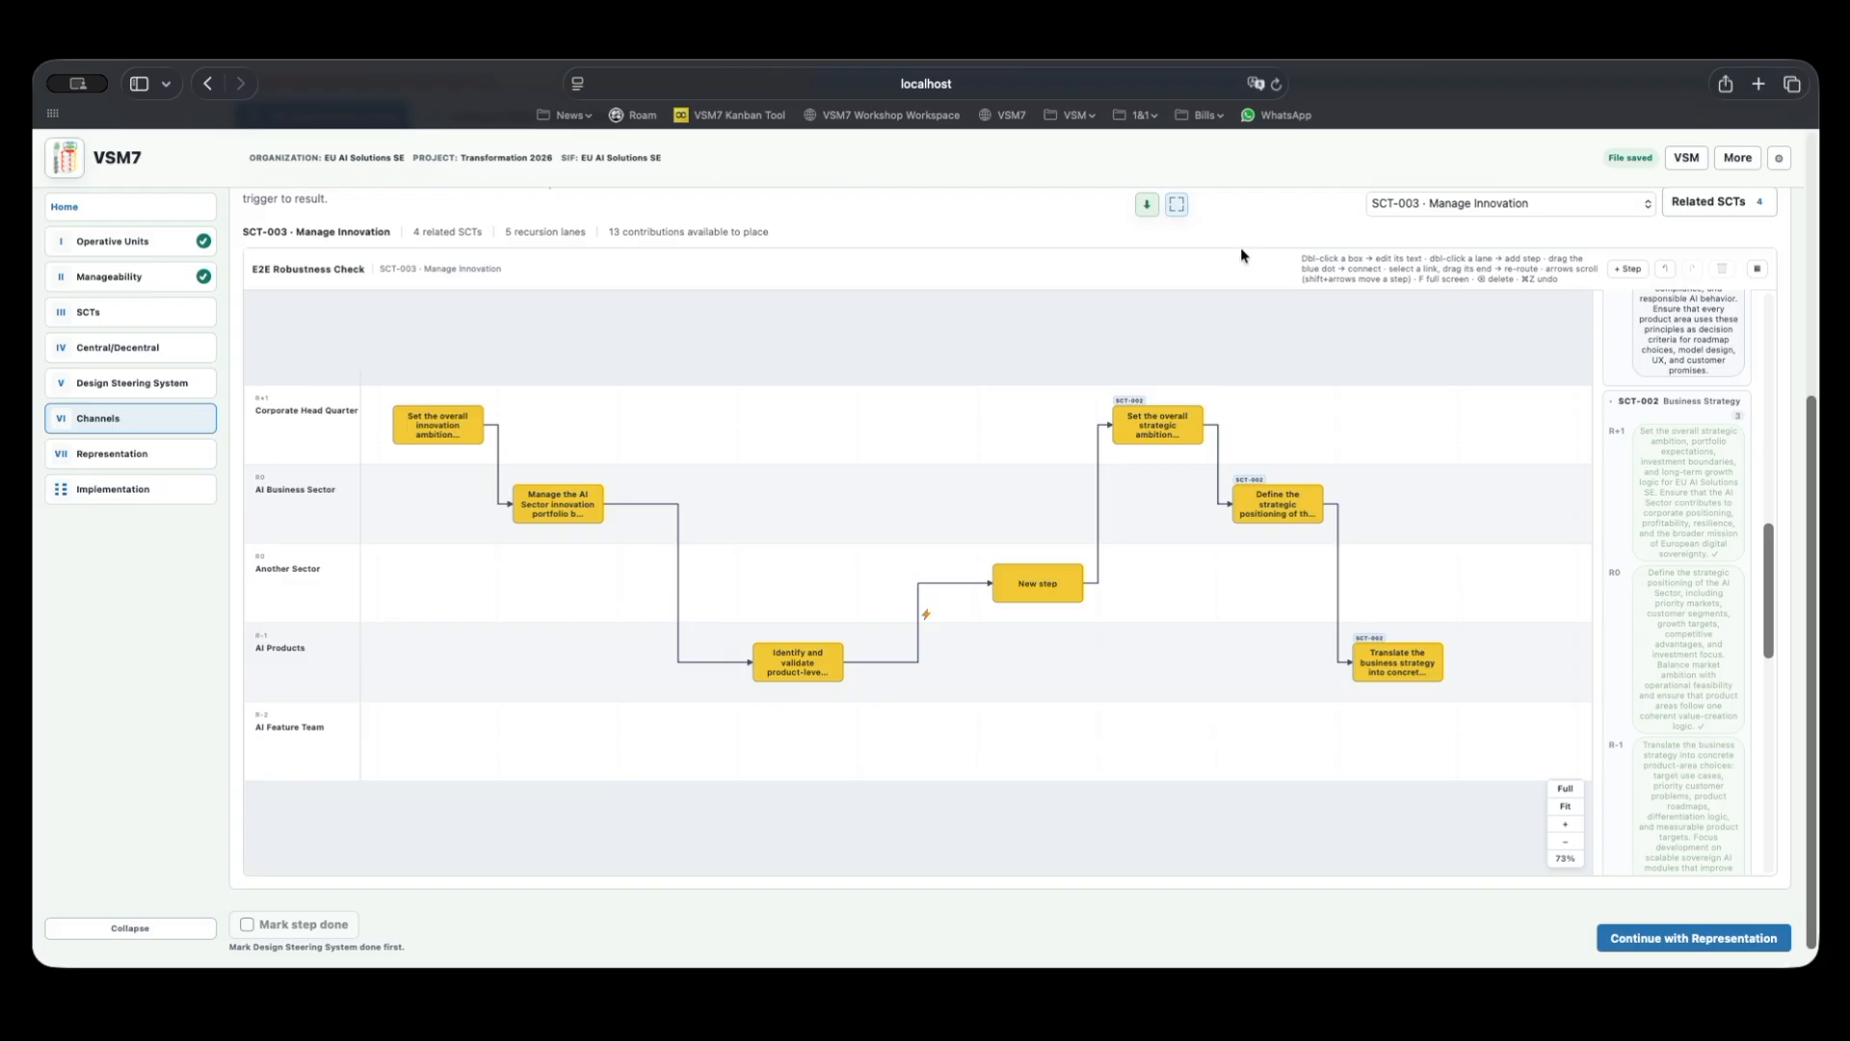
Open the Communication Variety Checks and view the loop ratings table beside the Viable System Model.
{"action": "scroll", "coordinate": [1240, 247], "scroll_direction": "up", "scroll_amount": 4}
{"action": "scroll", "coordinate": [1240, 252], "scroll_direction": "up", "scroll_amount": 1}
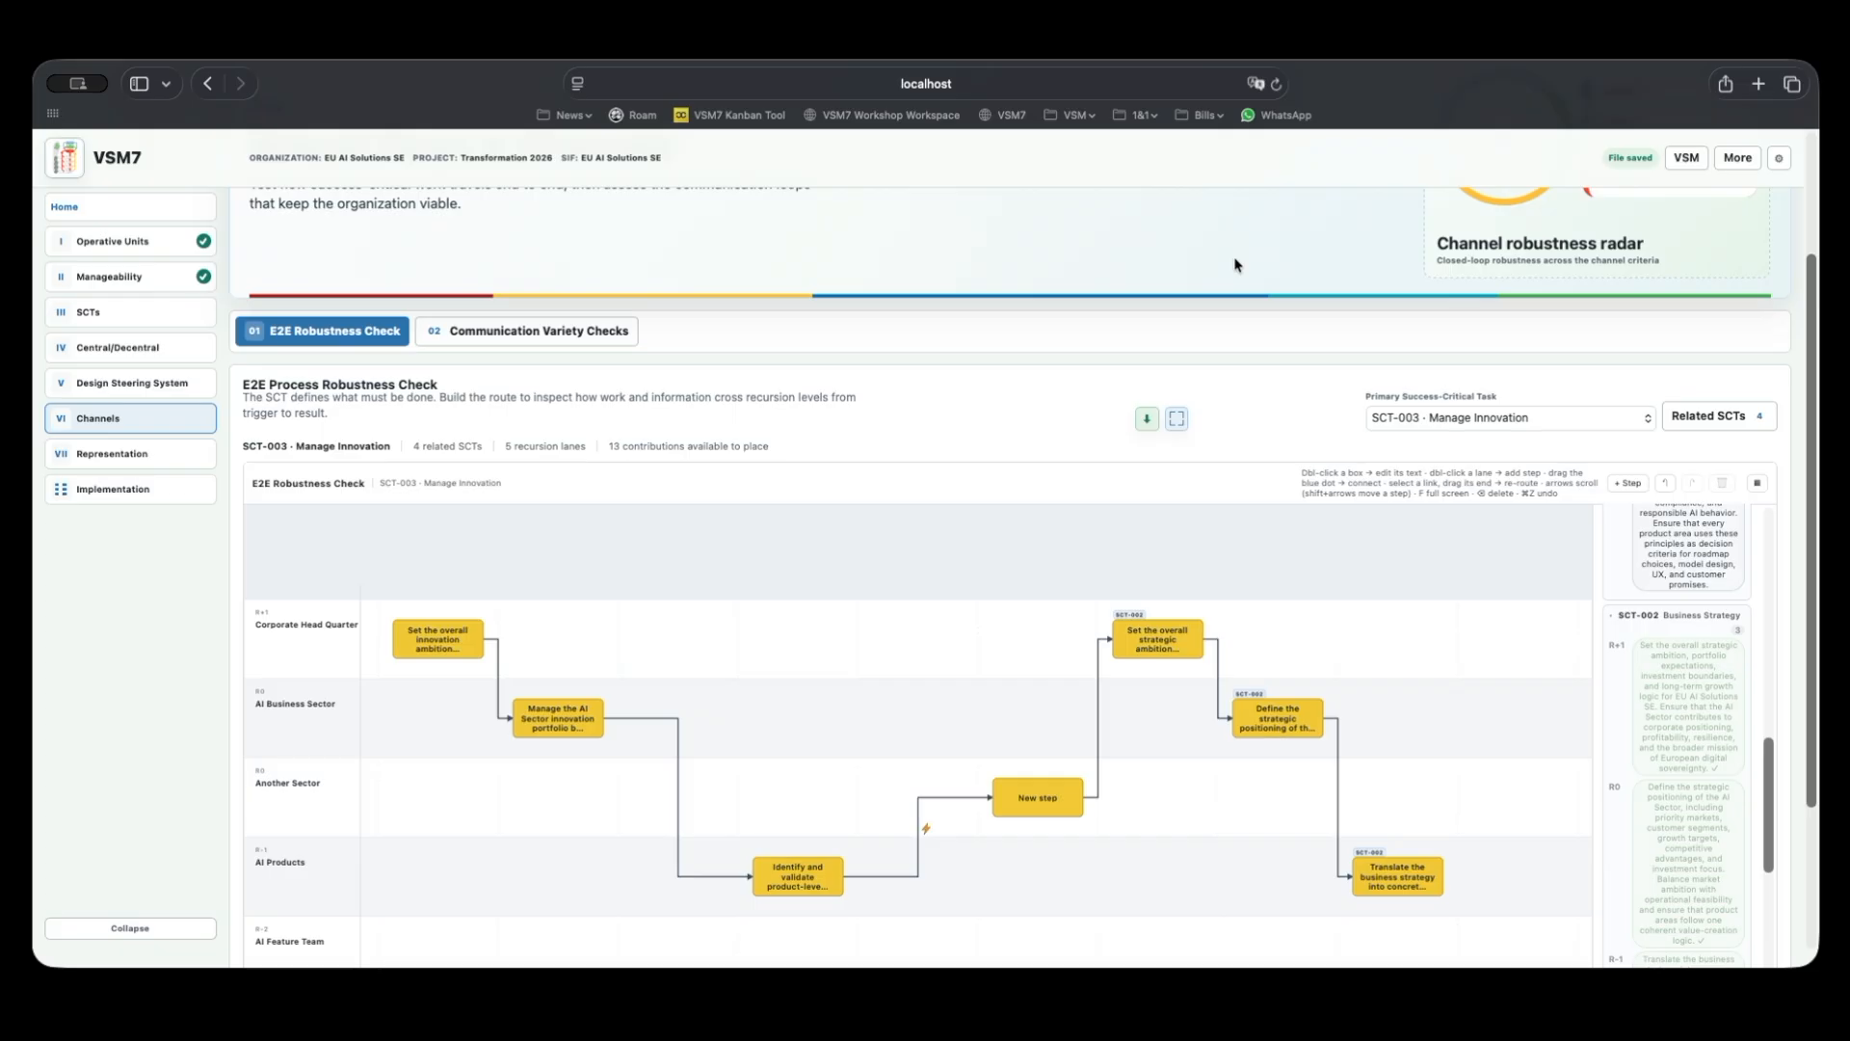
{"action": "left_click", "coordinate": [510, 333]}
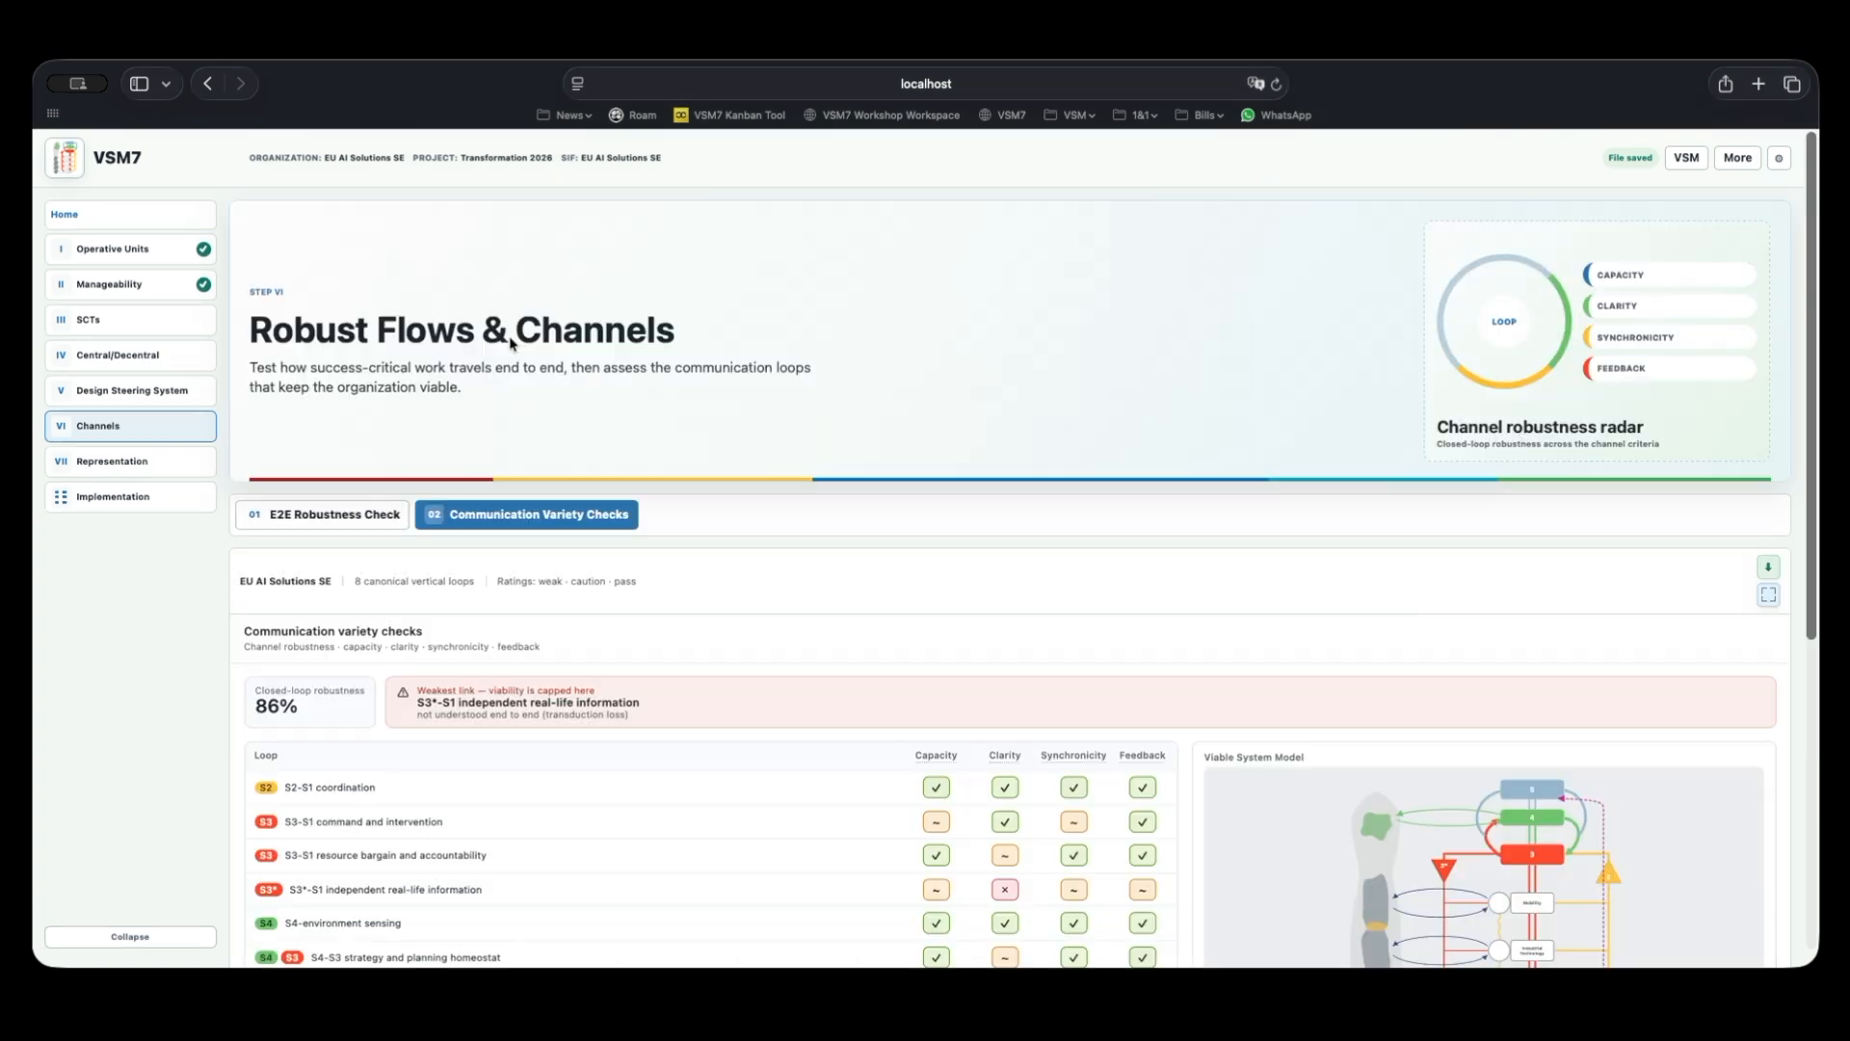
{"action": "scroll", "coordinate": [1231, 457], "scroll_direction": "down", "scroll_amount": 3}
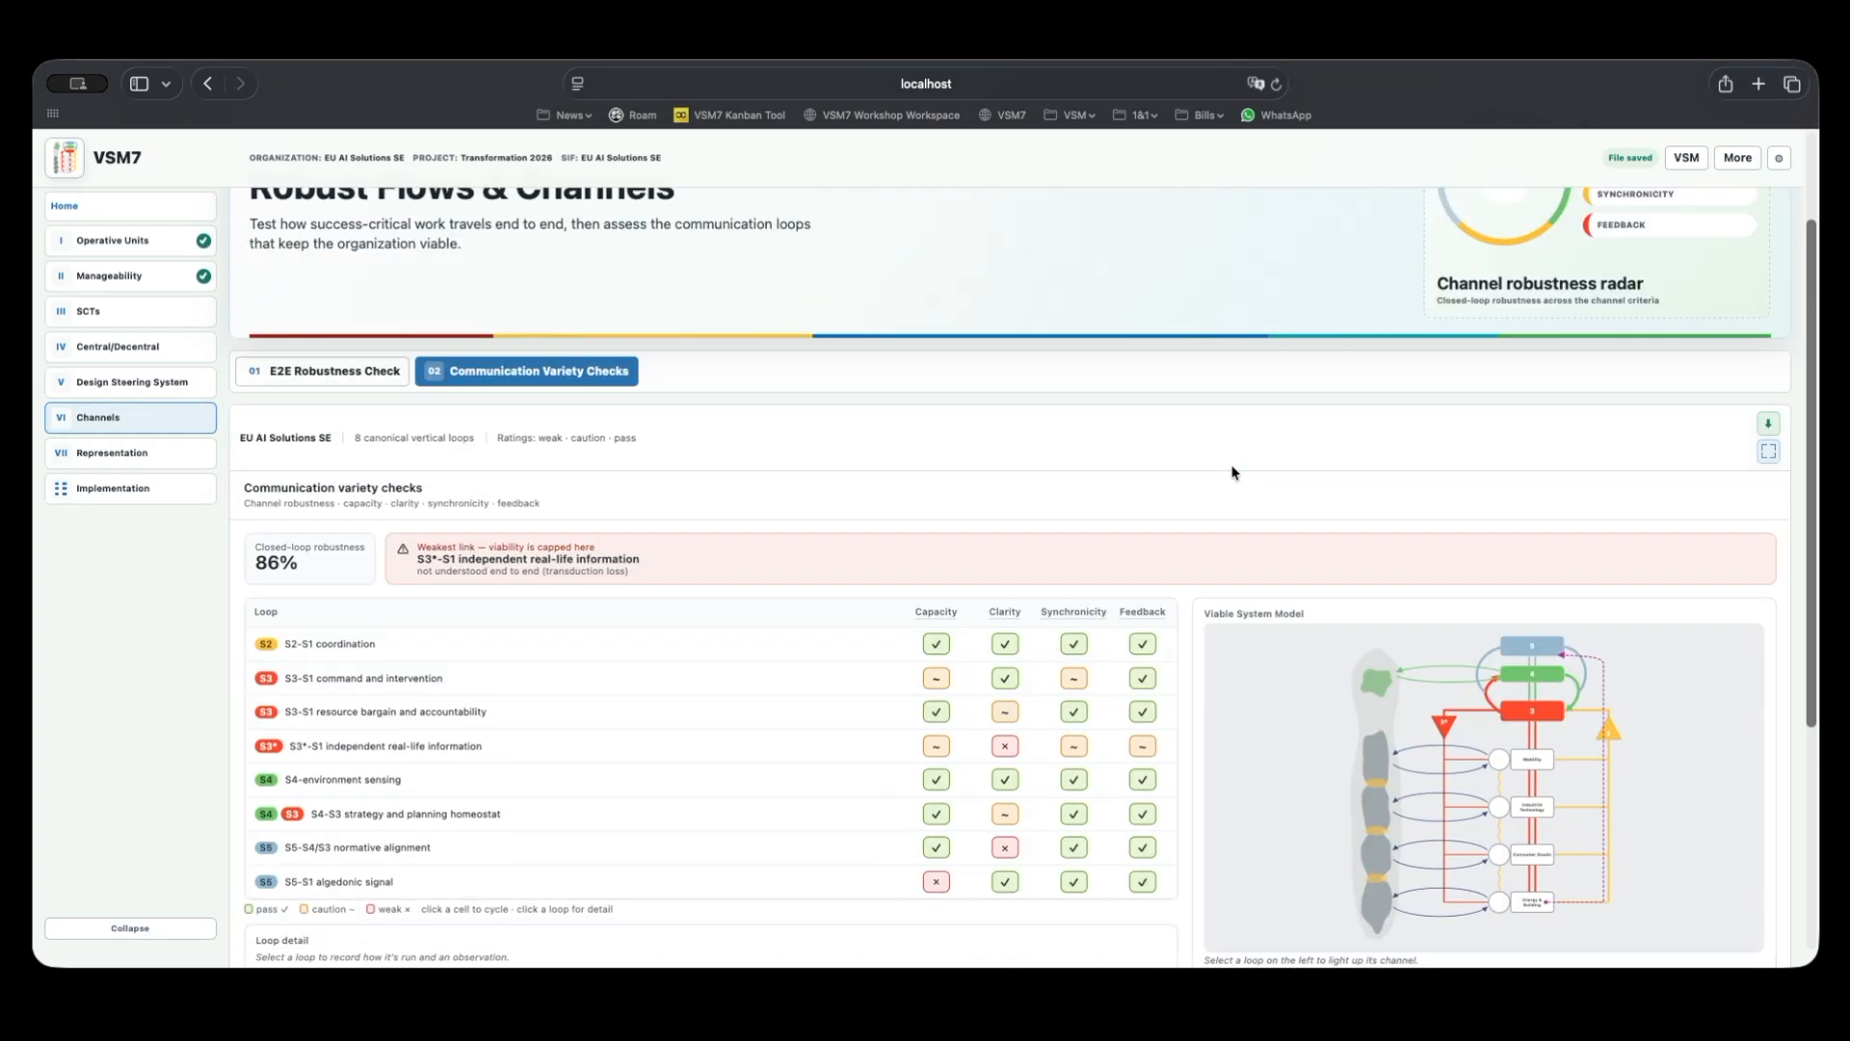
{"action": "scroll", "coordinate": [1231, 472], "scroll_direction": "down", "scroll_amount": 2}
{"action": "scroll", "coordinate": [1234, 472], "scroll_direction": "down", "scroll_amount": 2}
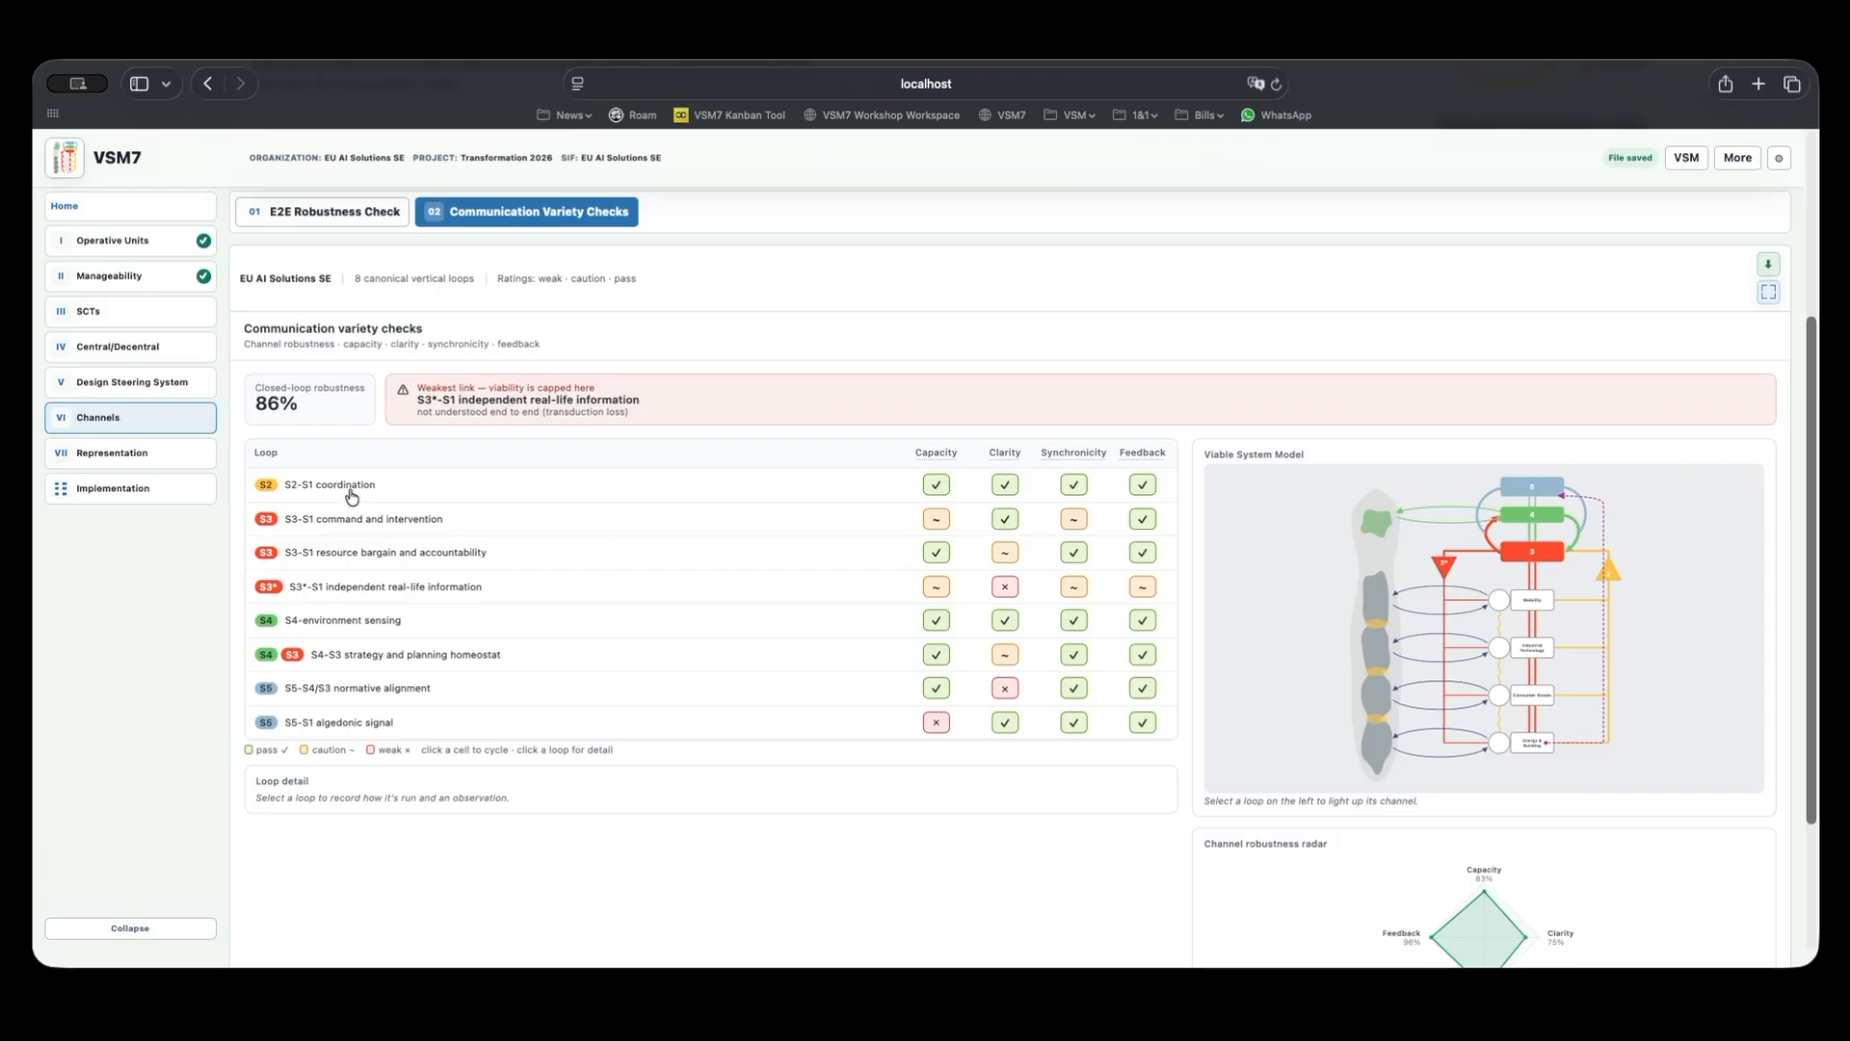
Highlight the channels of the first five loops in turn, from S2-S1 coordination to S4-environment sensing, in the Viable System Model.
{"action": "left_click", "coordinate": [351, 493]}
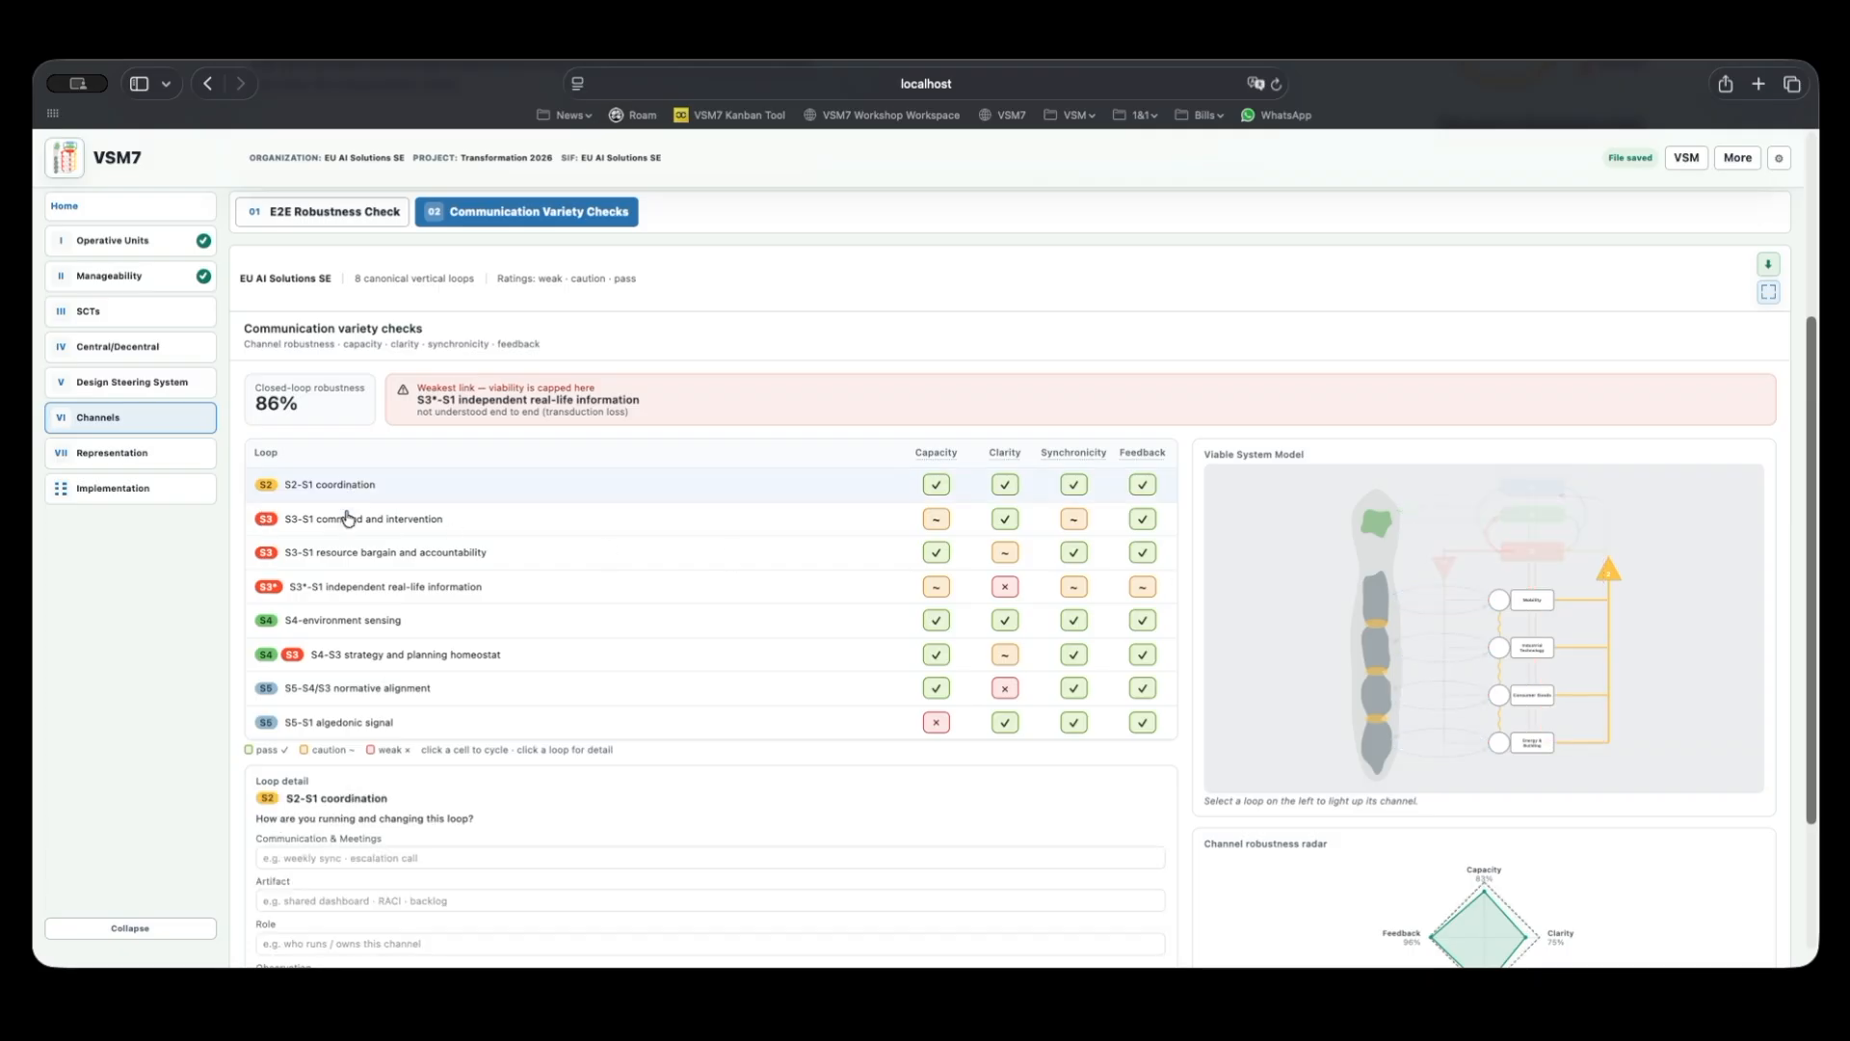
{"action": "left_click", "coordinate": [343, 530]}
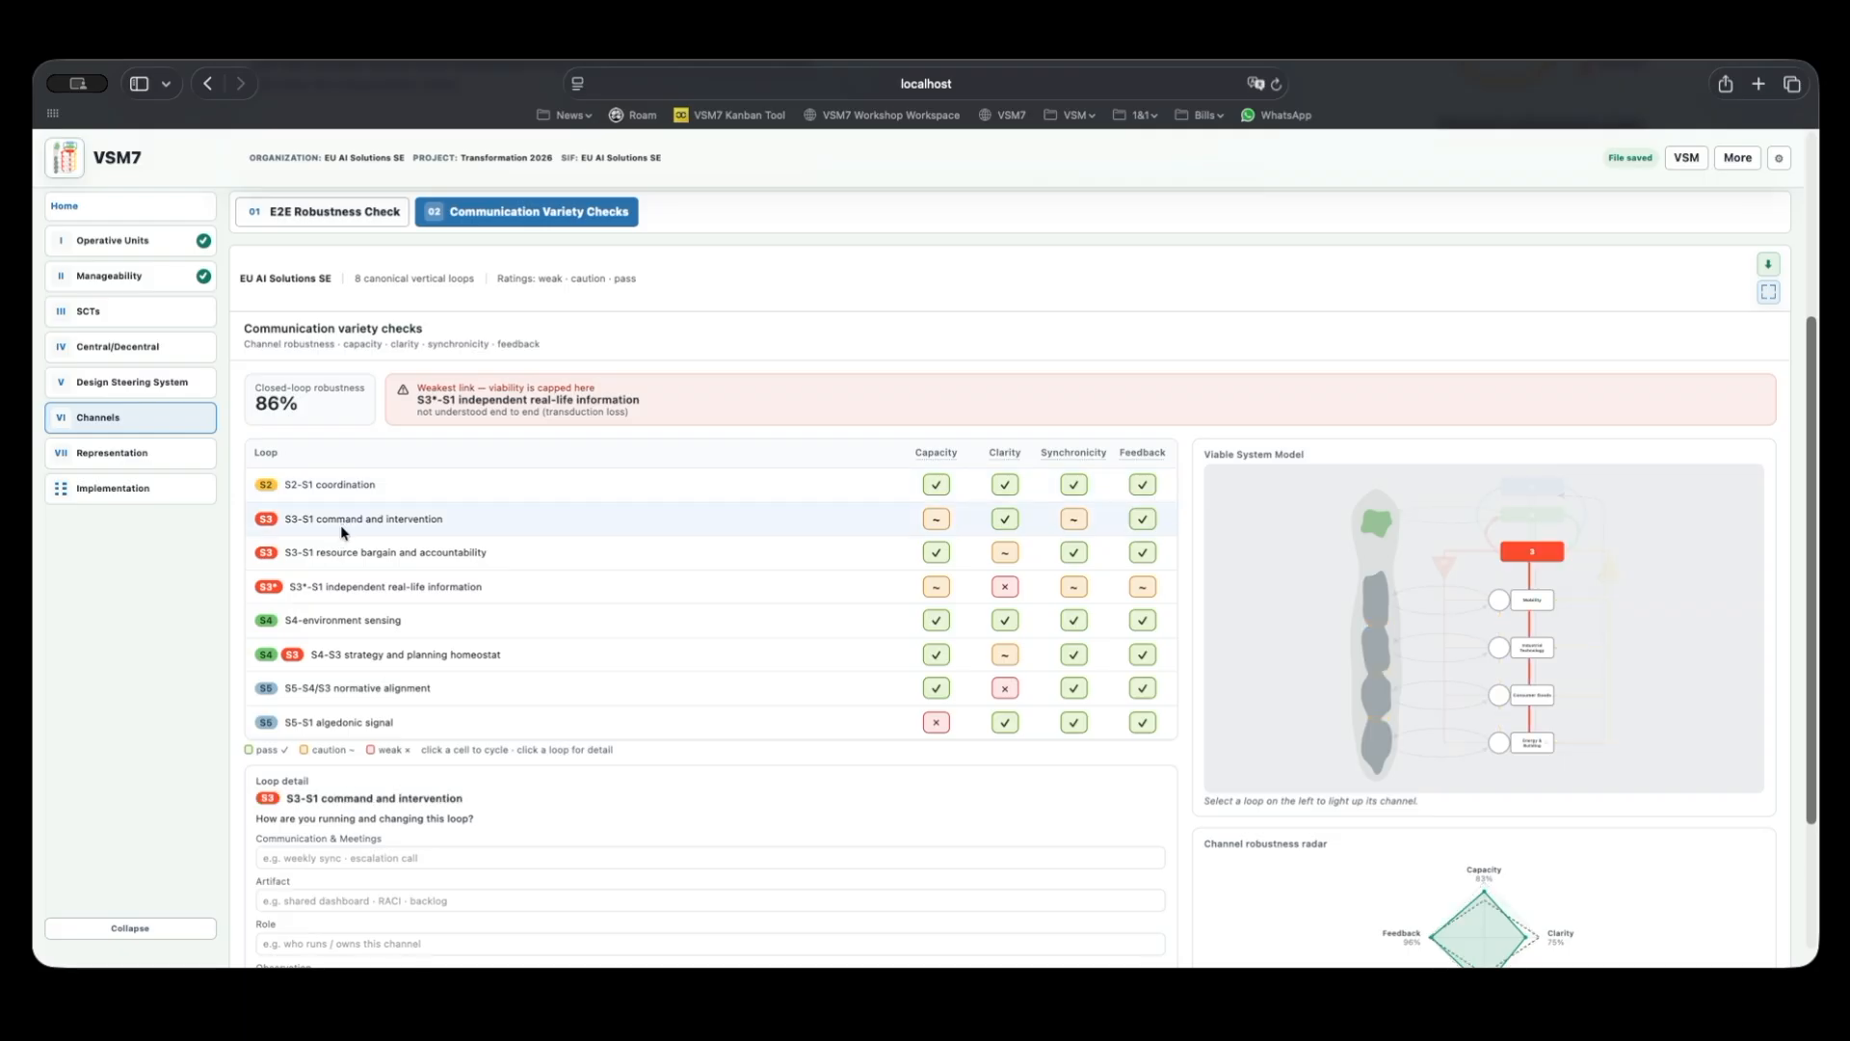
{"action": "left_click", "coordinate": [343, 561]}
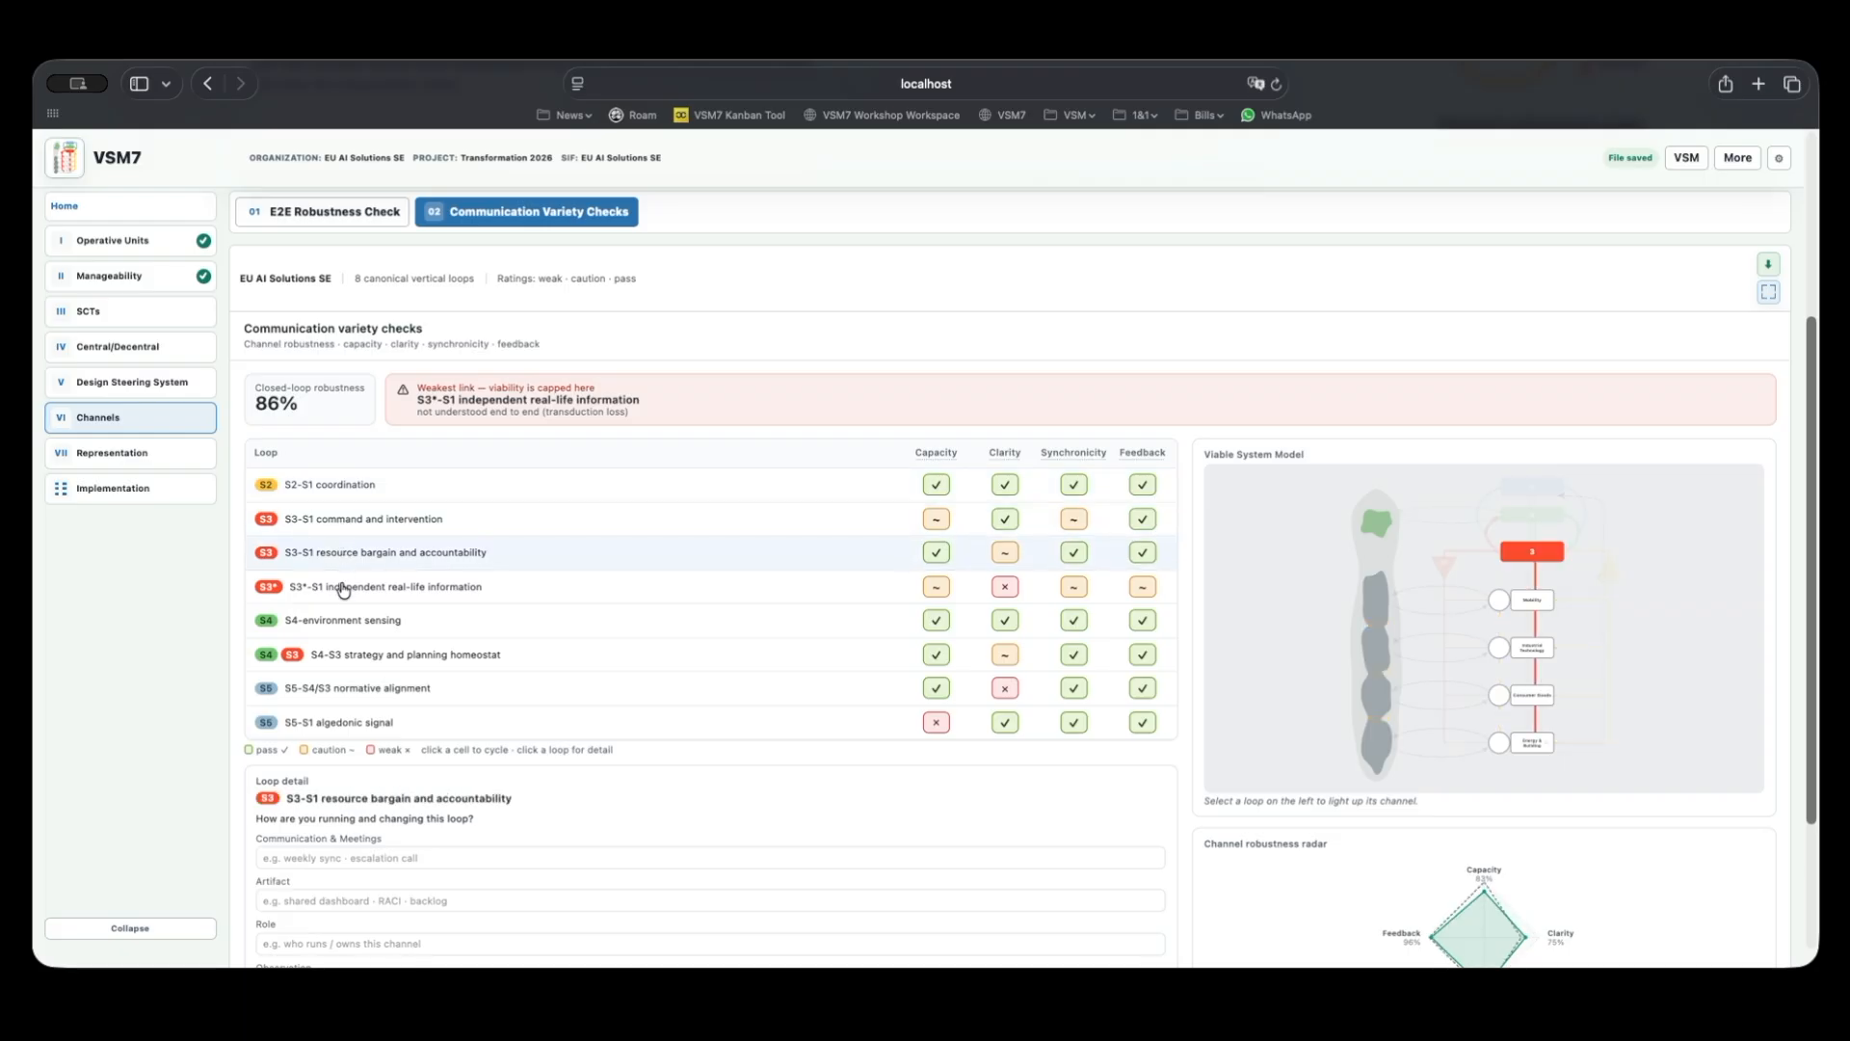
{"action": "left_click", "coordinate": [342, 591]}
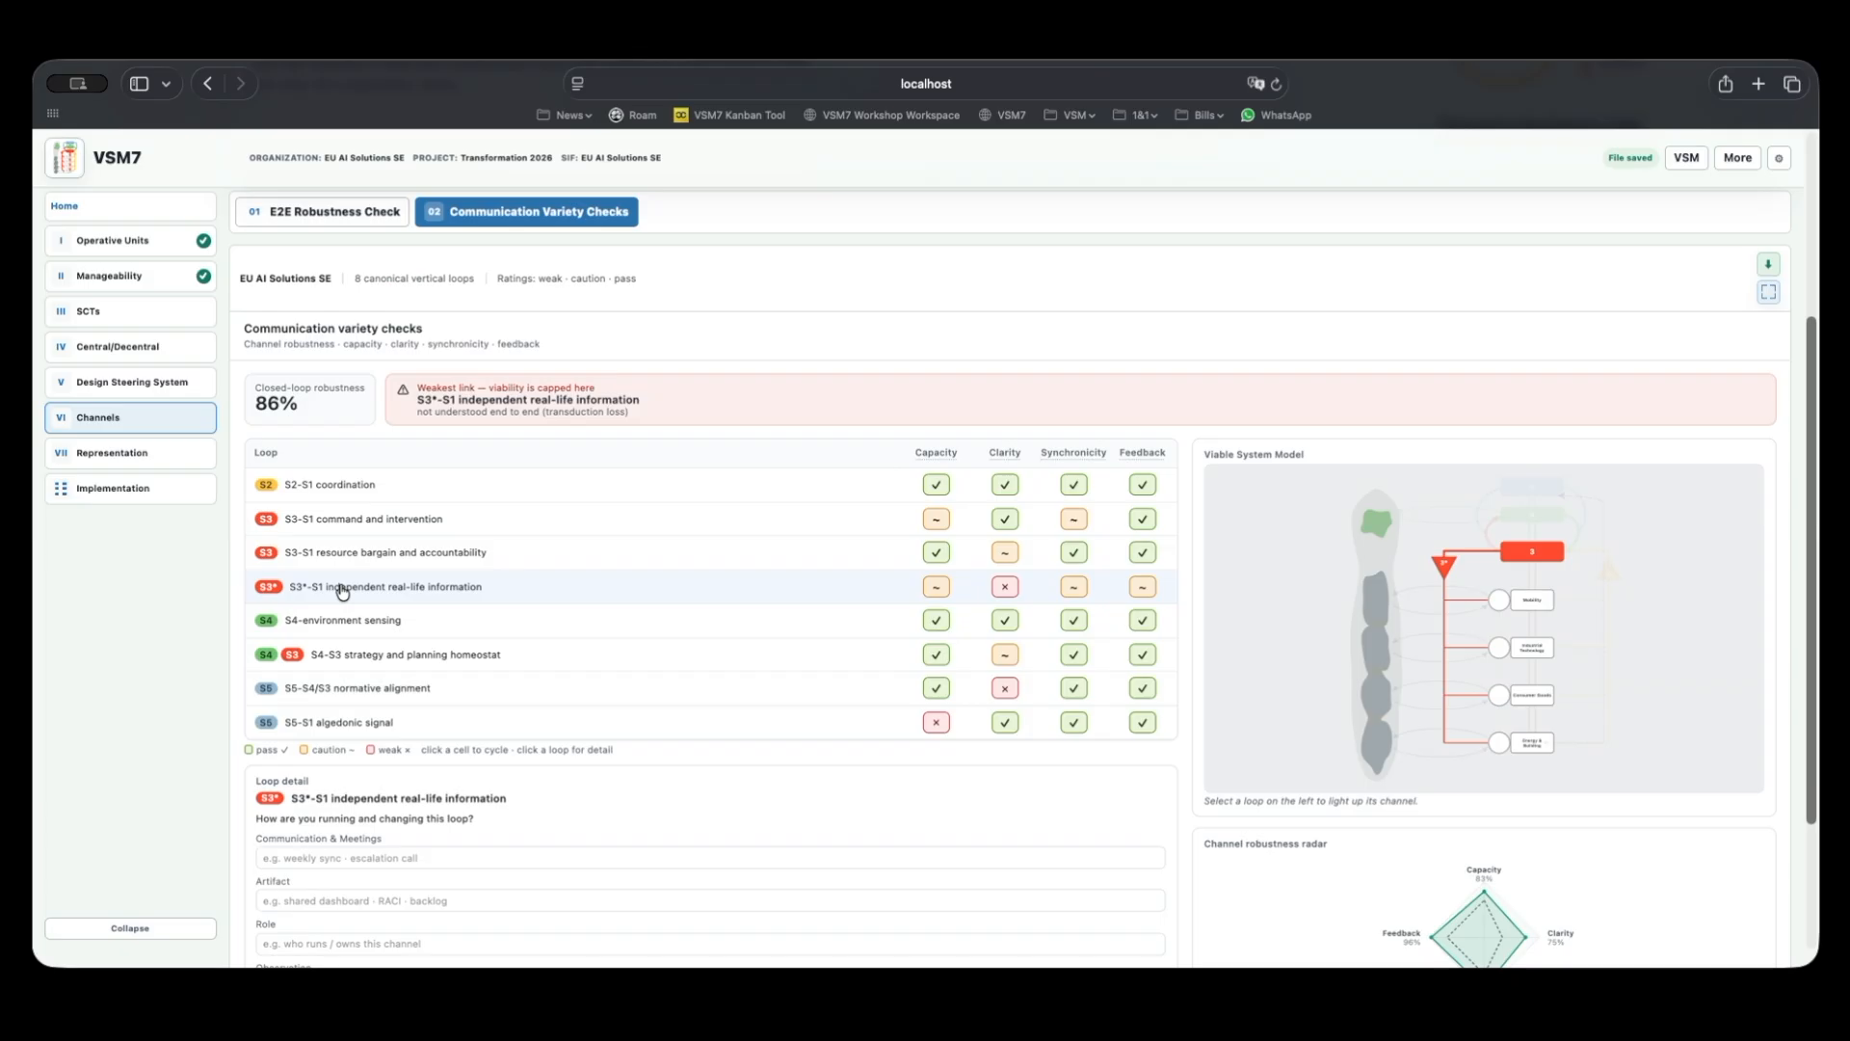
{"action": "left_click", "coordinate": [332, 626]}
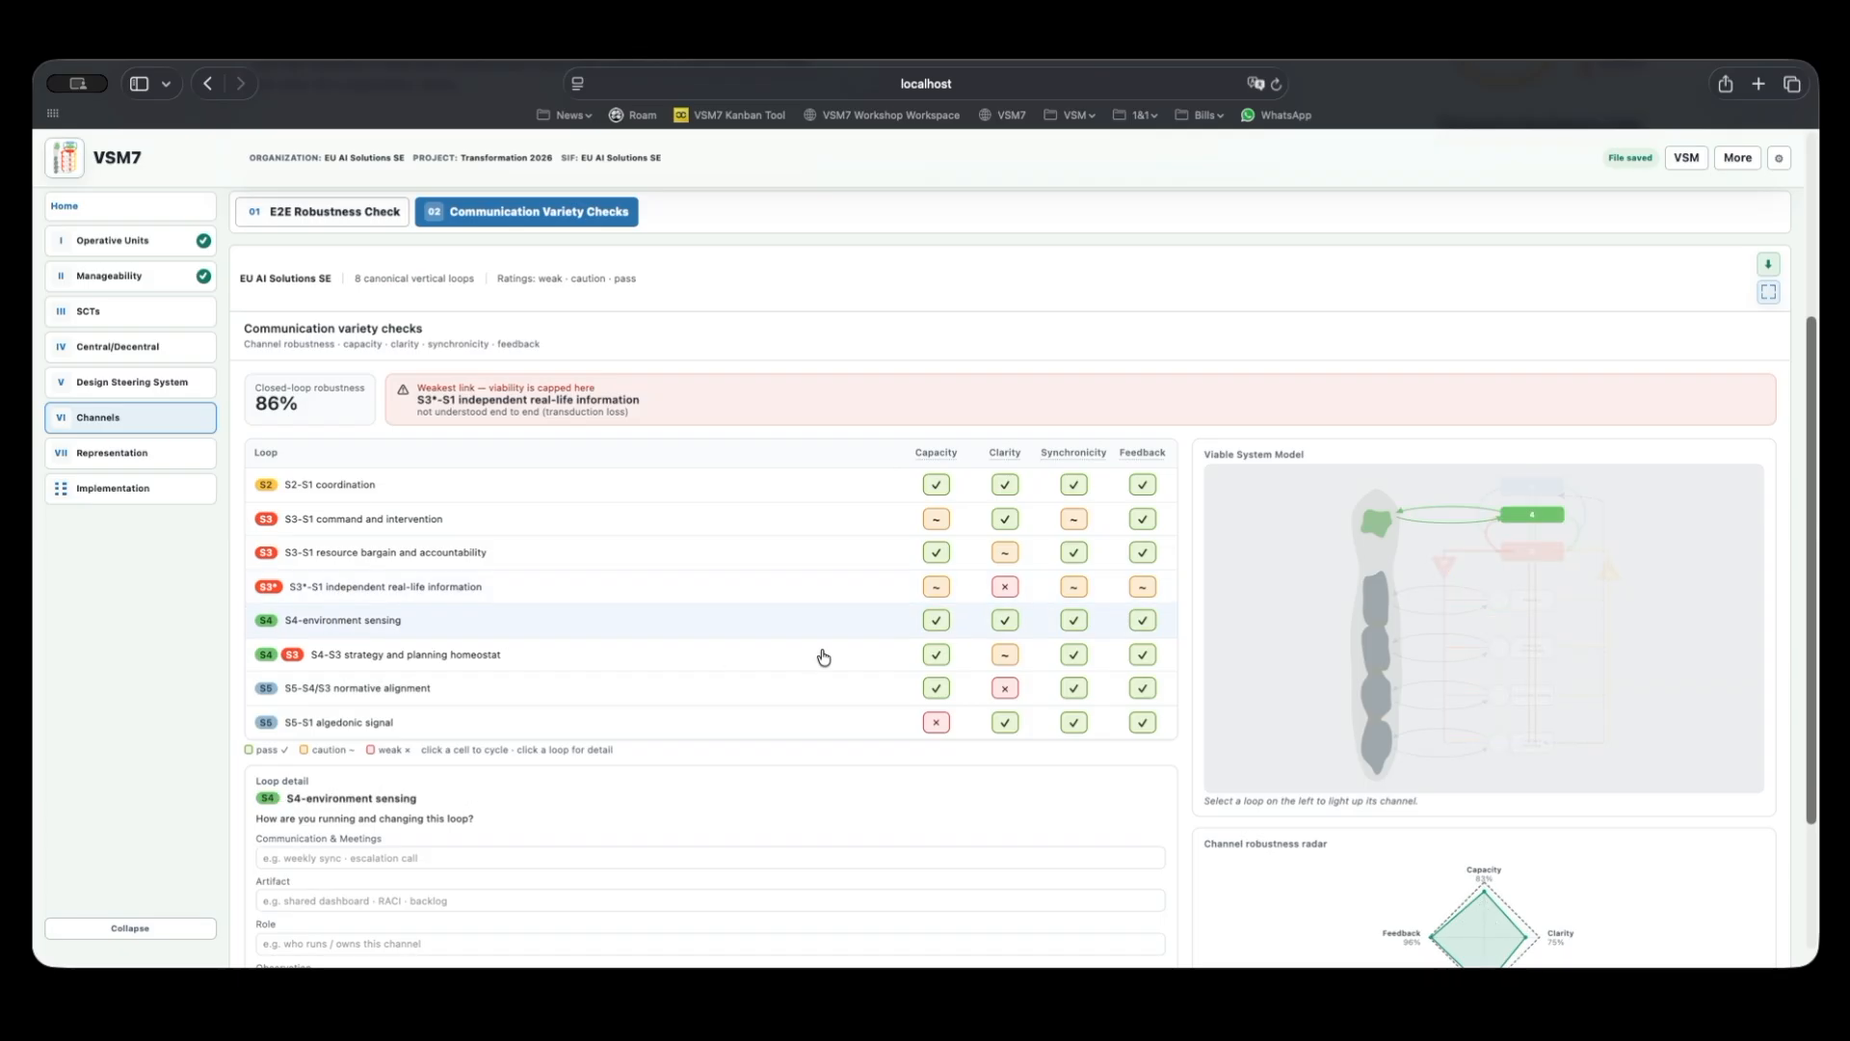
Read the explanations of the Capacity, Clarity, Synchronicity and Feedback criteria.
{"action": "mouse_move", "coordinate": [934, 450]}
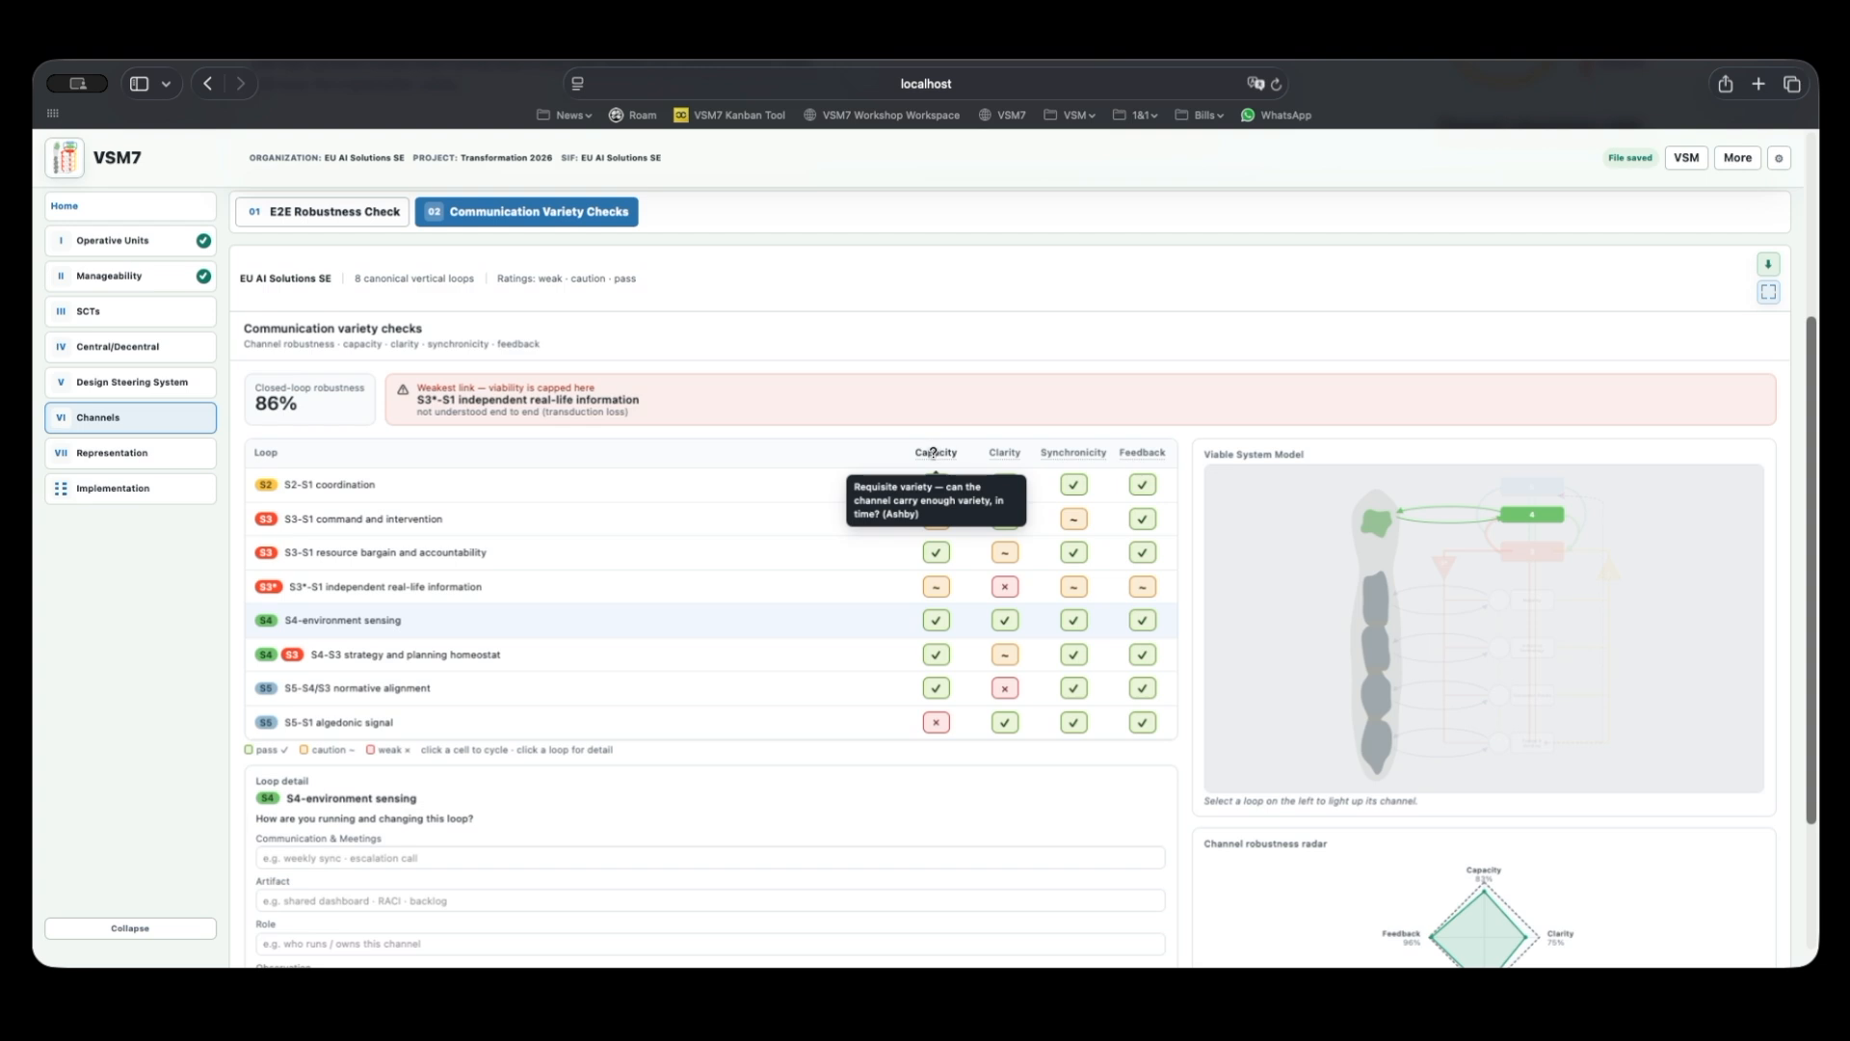
{"action": "mouse_move", "coordinate": [1018, 453]}
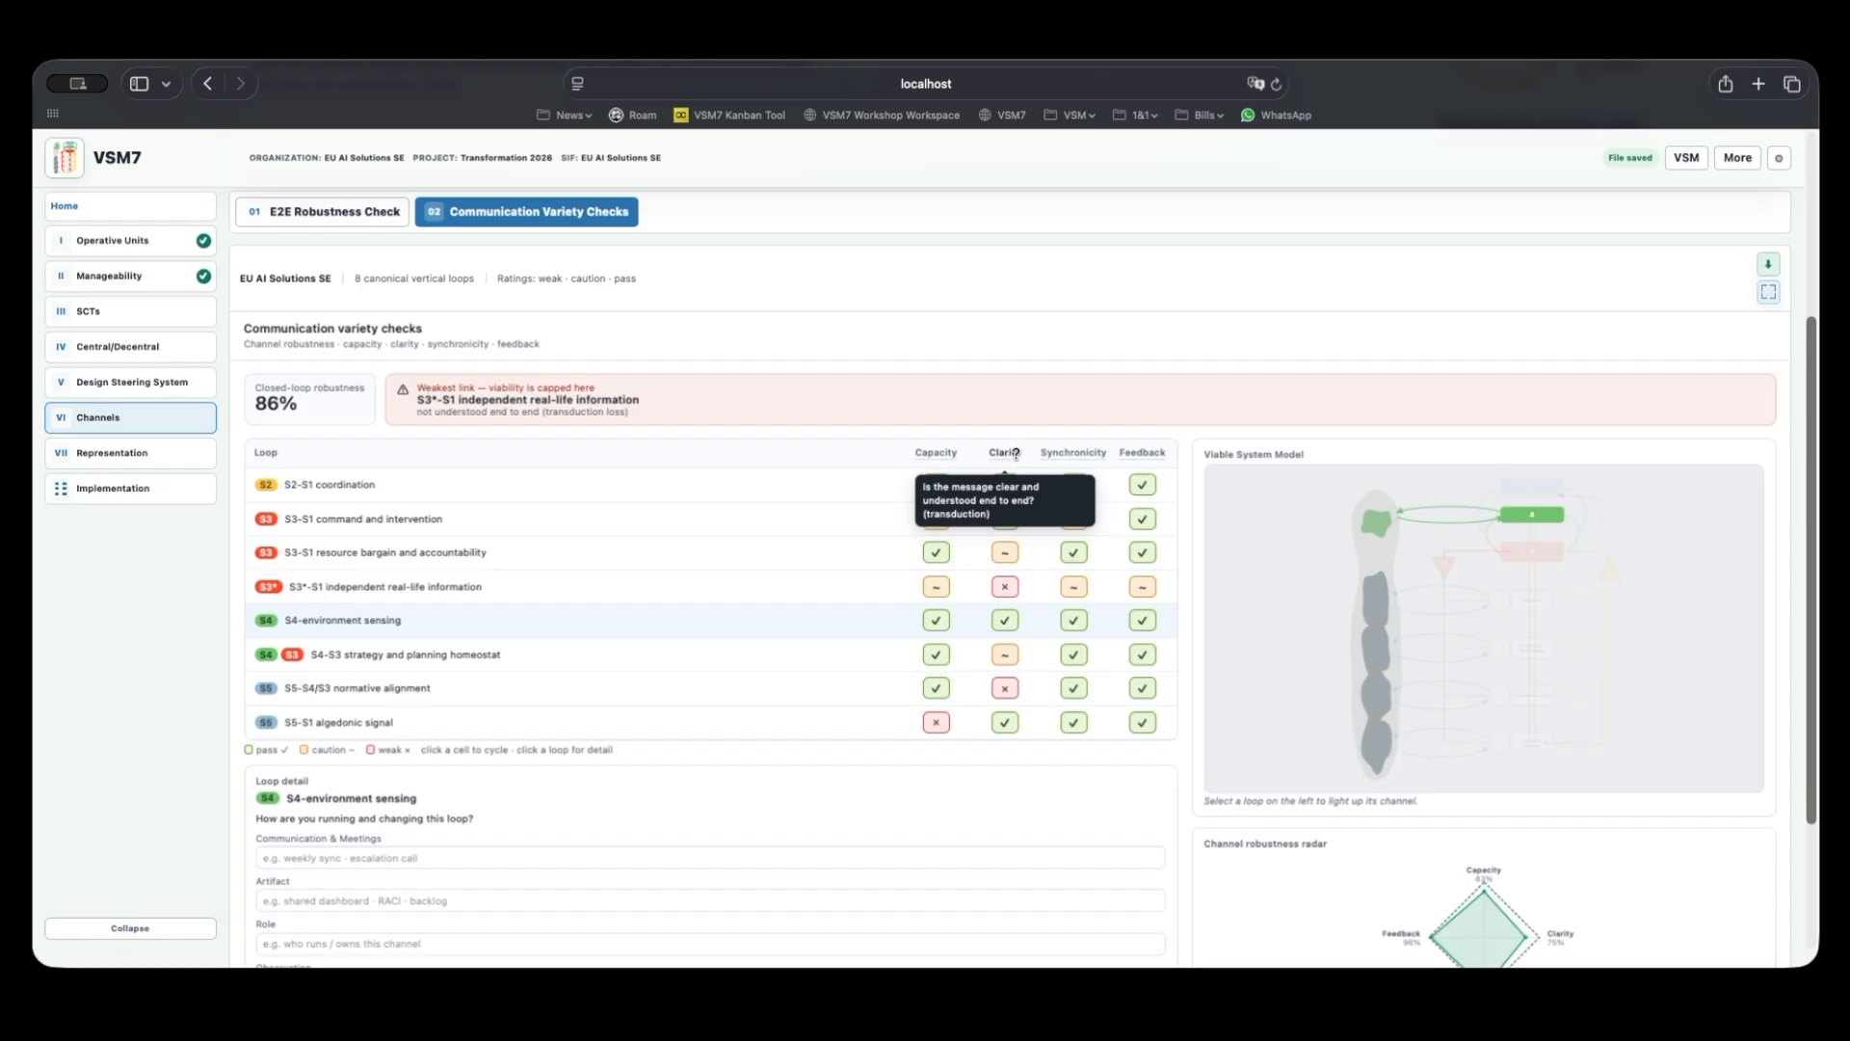
{"action": "mouse_move", "coordinate": [1076, 449]}
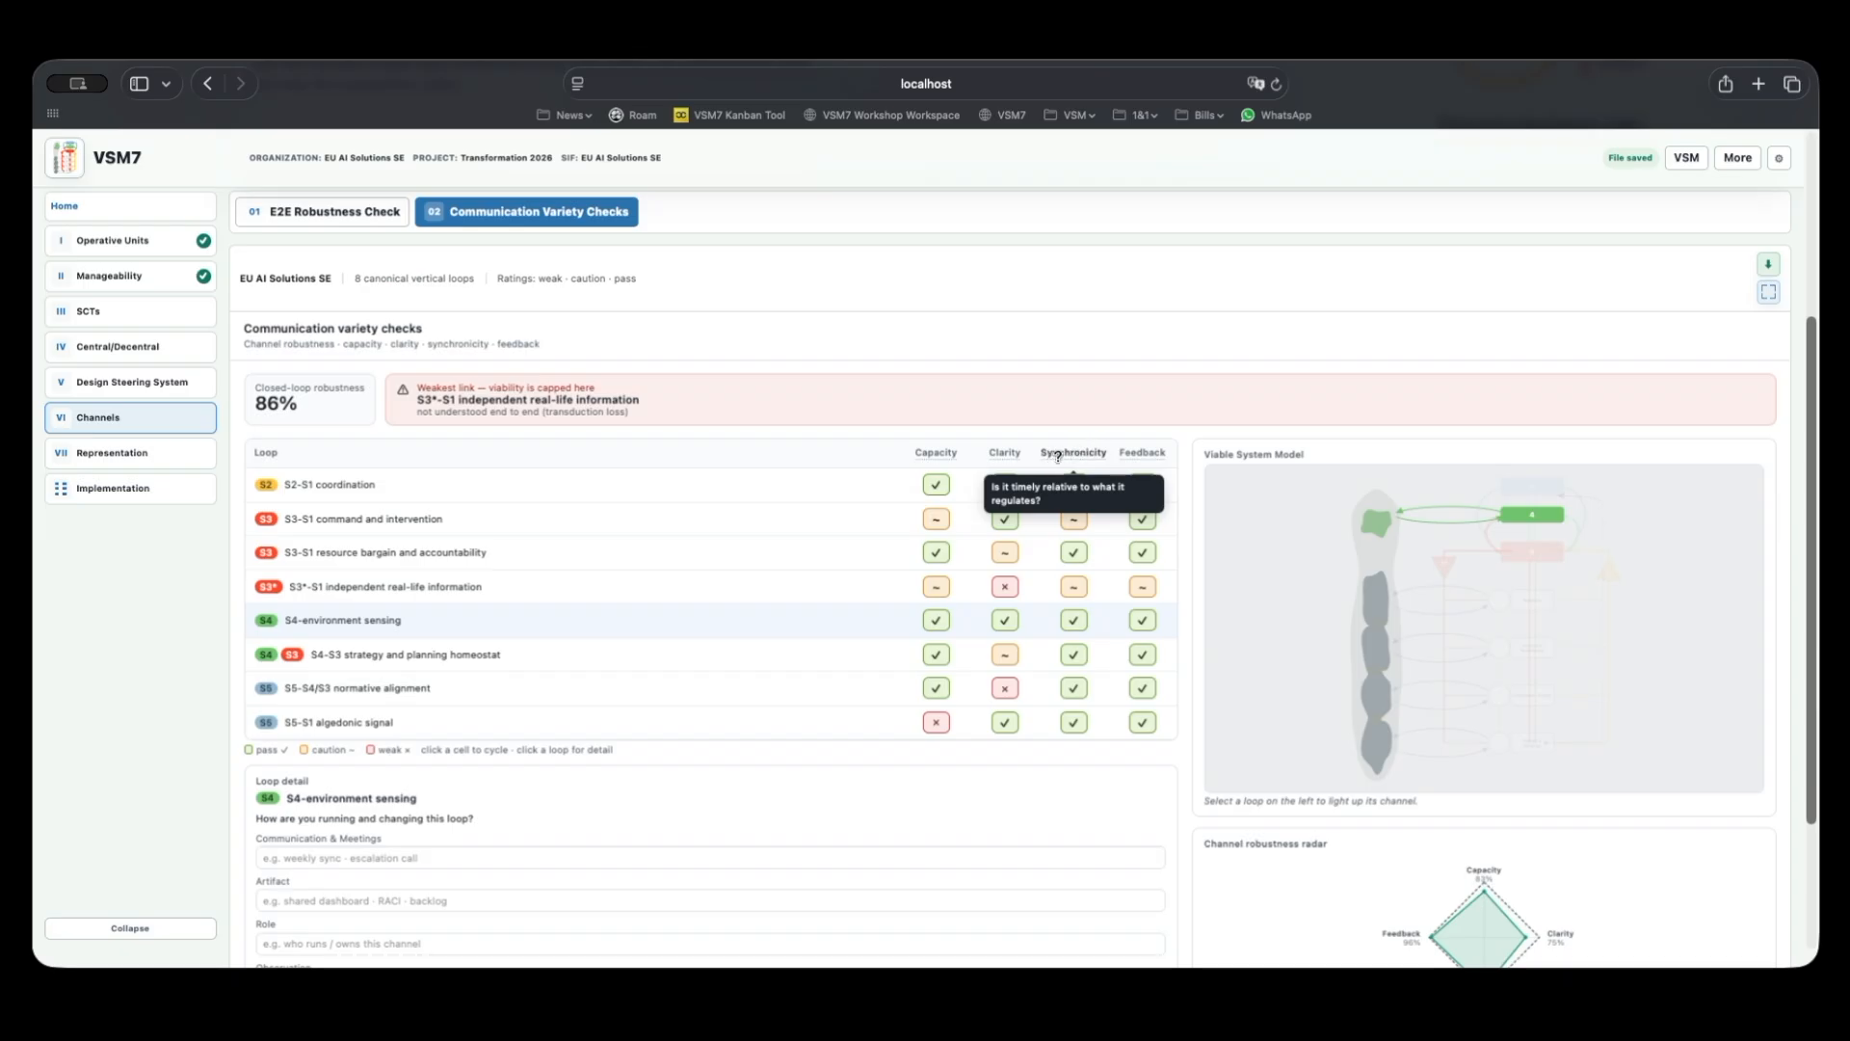
{"action": "mouse_move", "coordinate": [1143, 456]}
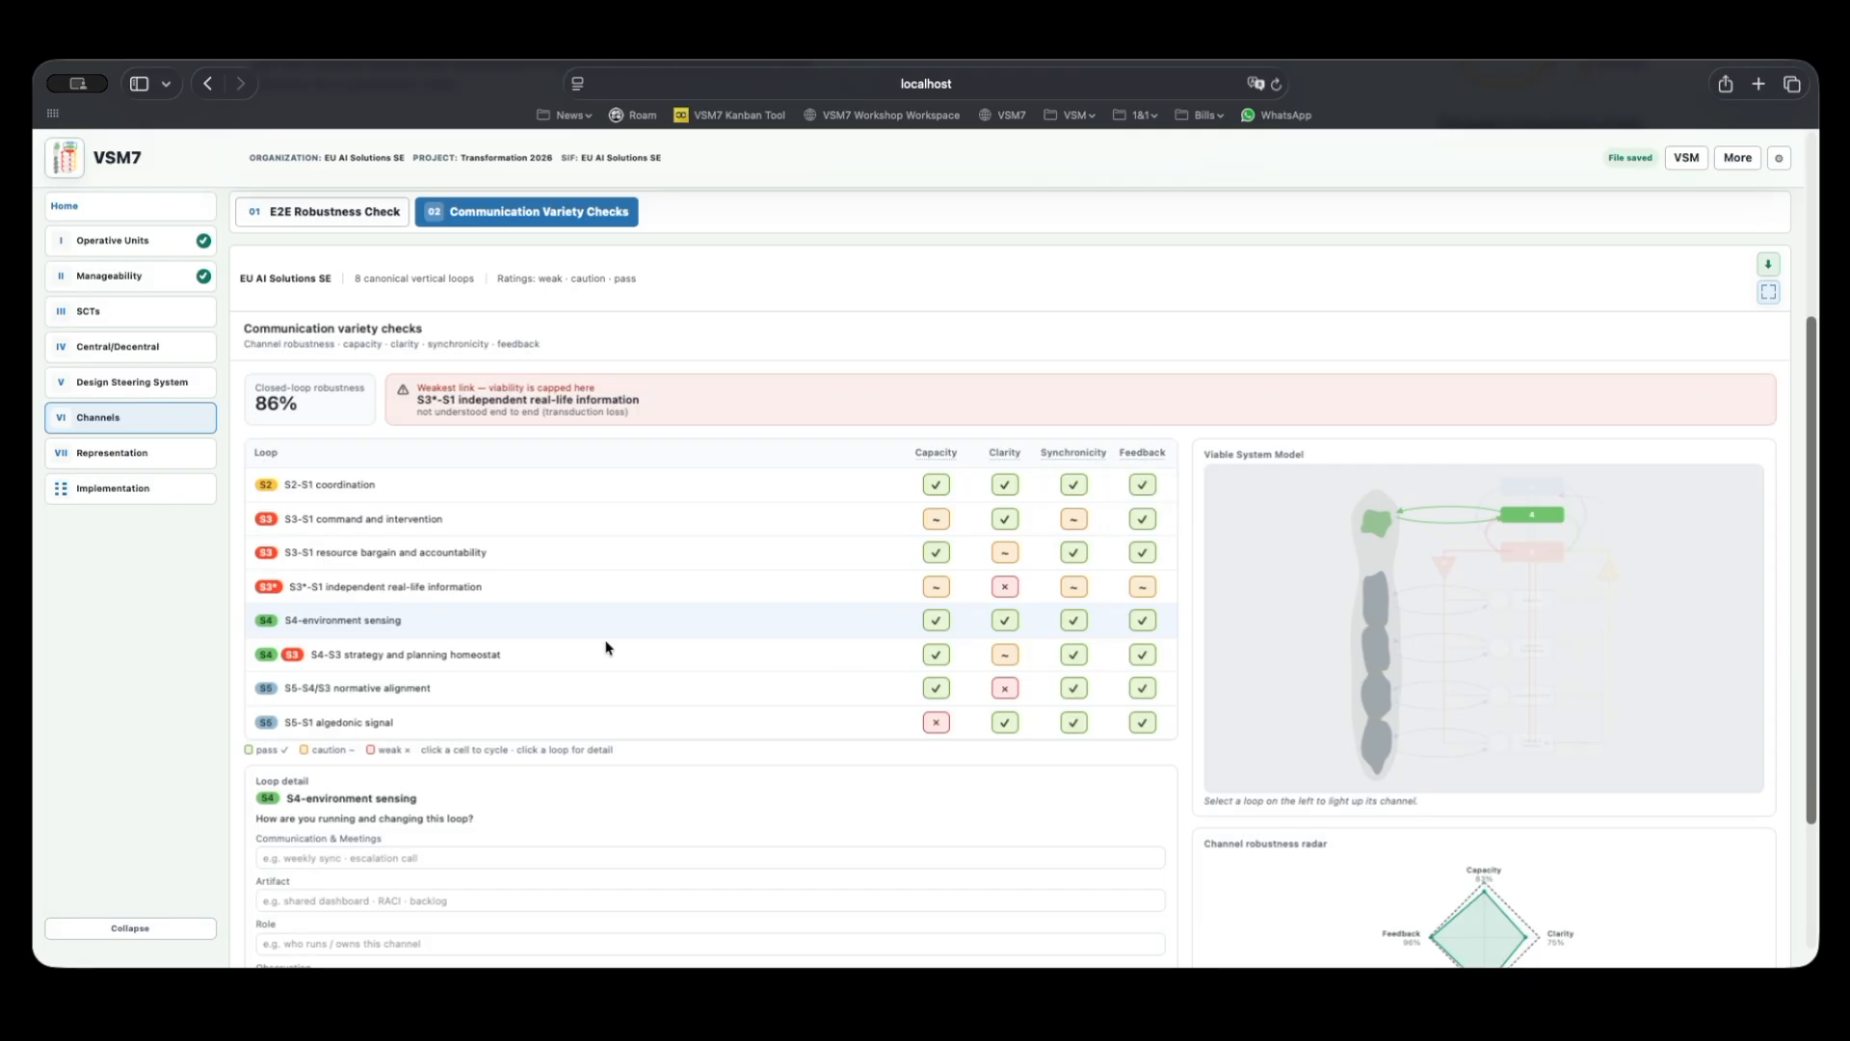
Select the S4-S3 strategy and planning homeostat loop and review its detail fields for meetings, artifact, role and observation.
{"action": "left_click", "coordinate": [327, 663]}
{"action": "scroll", "coordinate": [1049, 841], "scroll_direction": "down", "scroll_amount": 3}
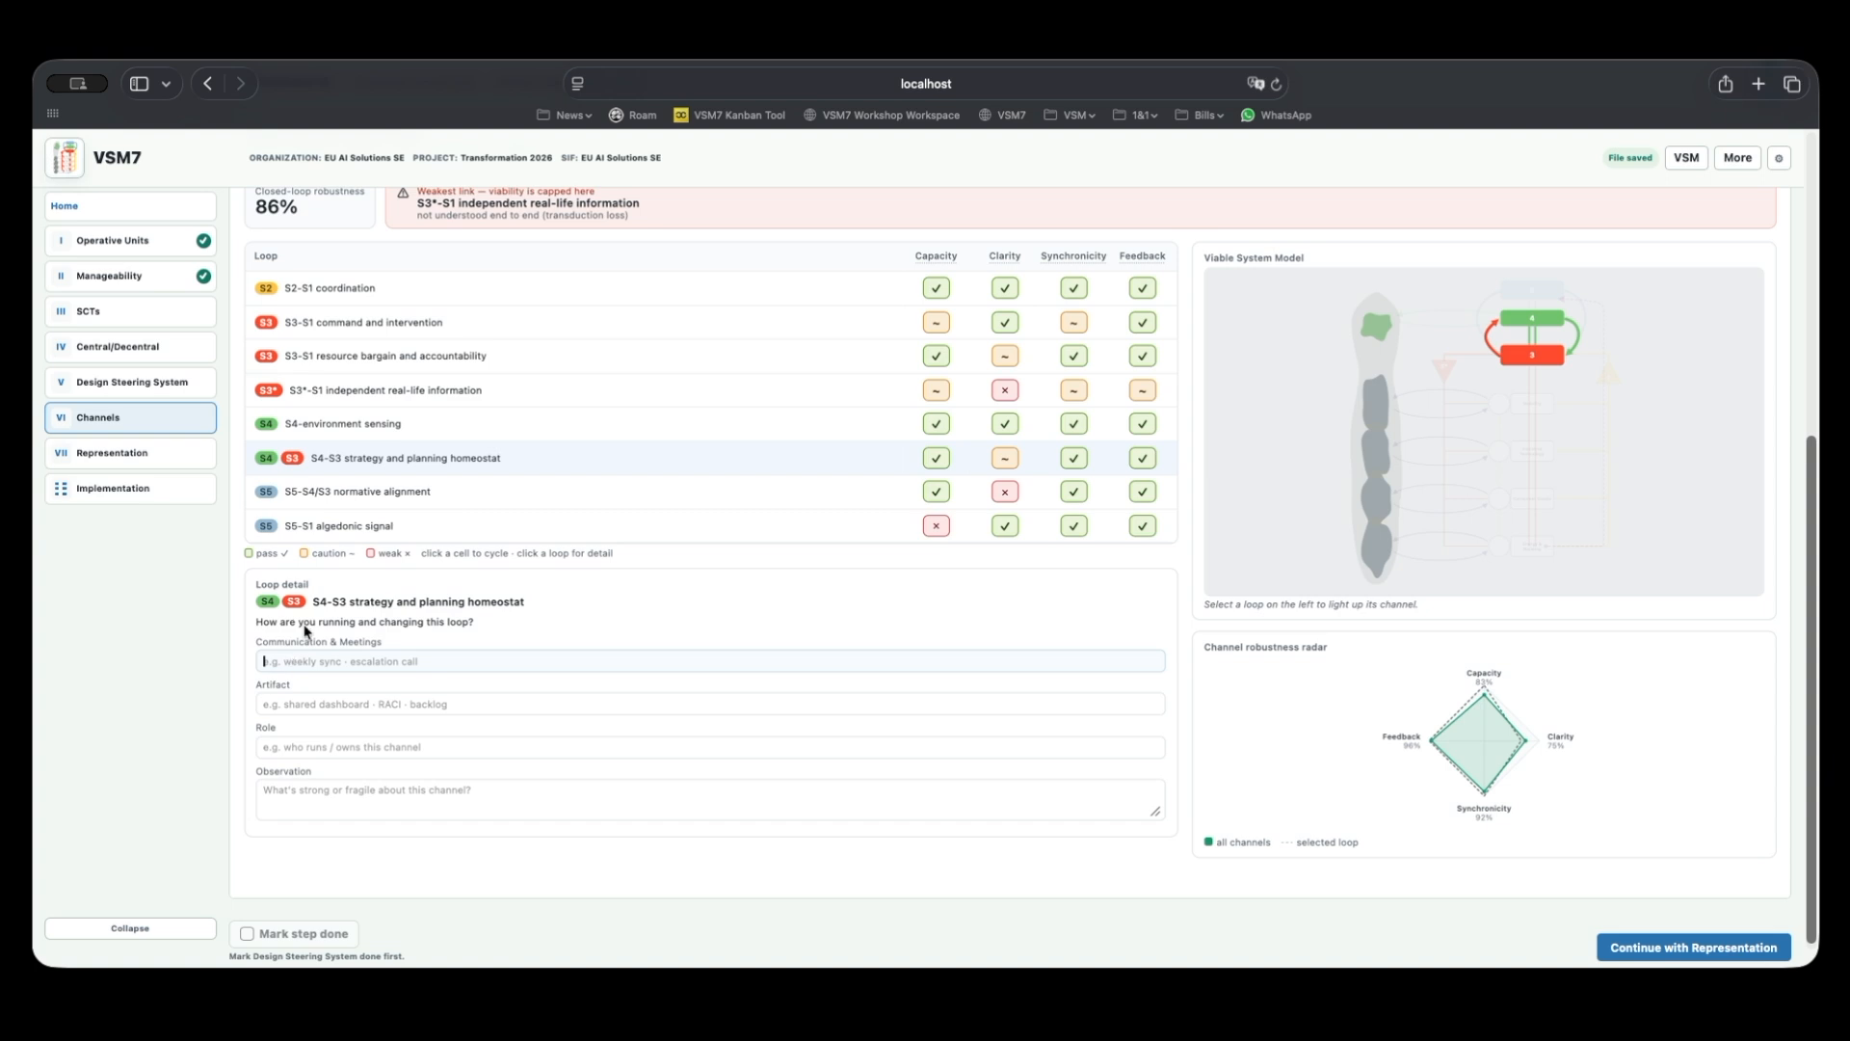
{"action": "left_click_drag", "start_coordinate": [277, 621], "coordinate": [539, 621]}
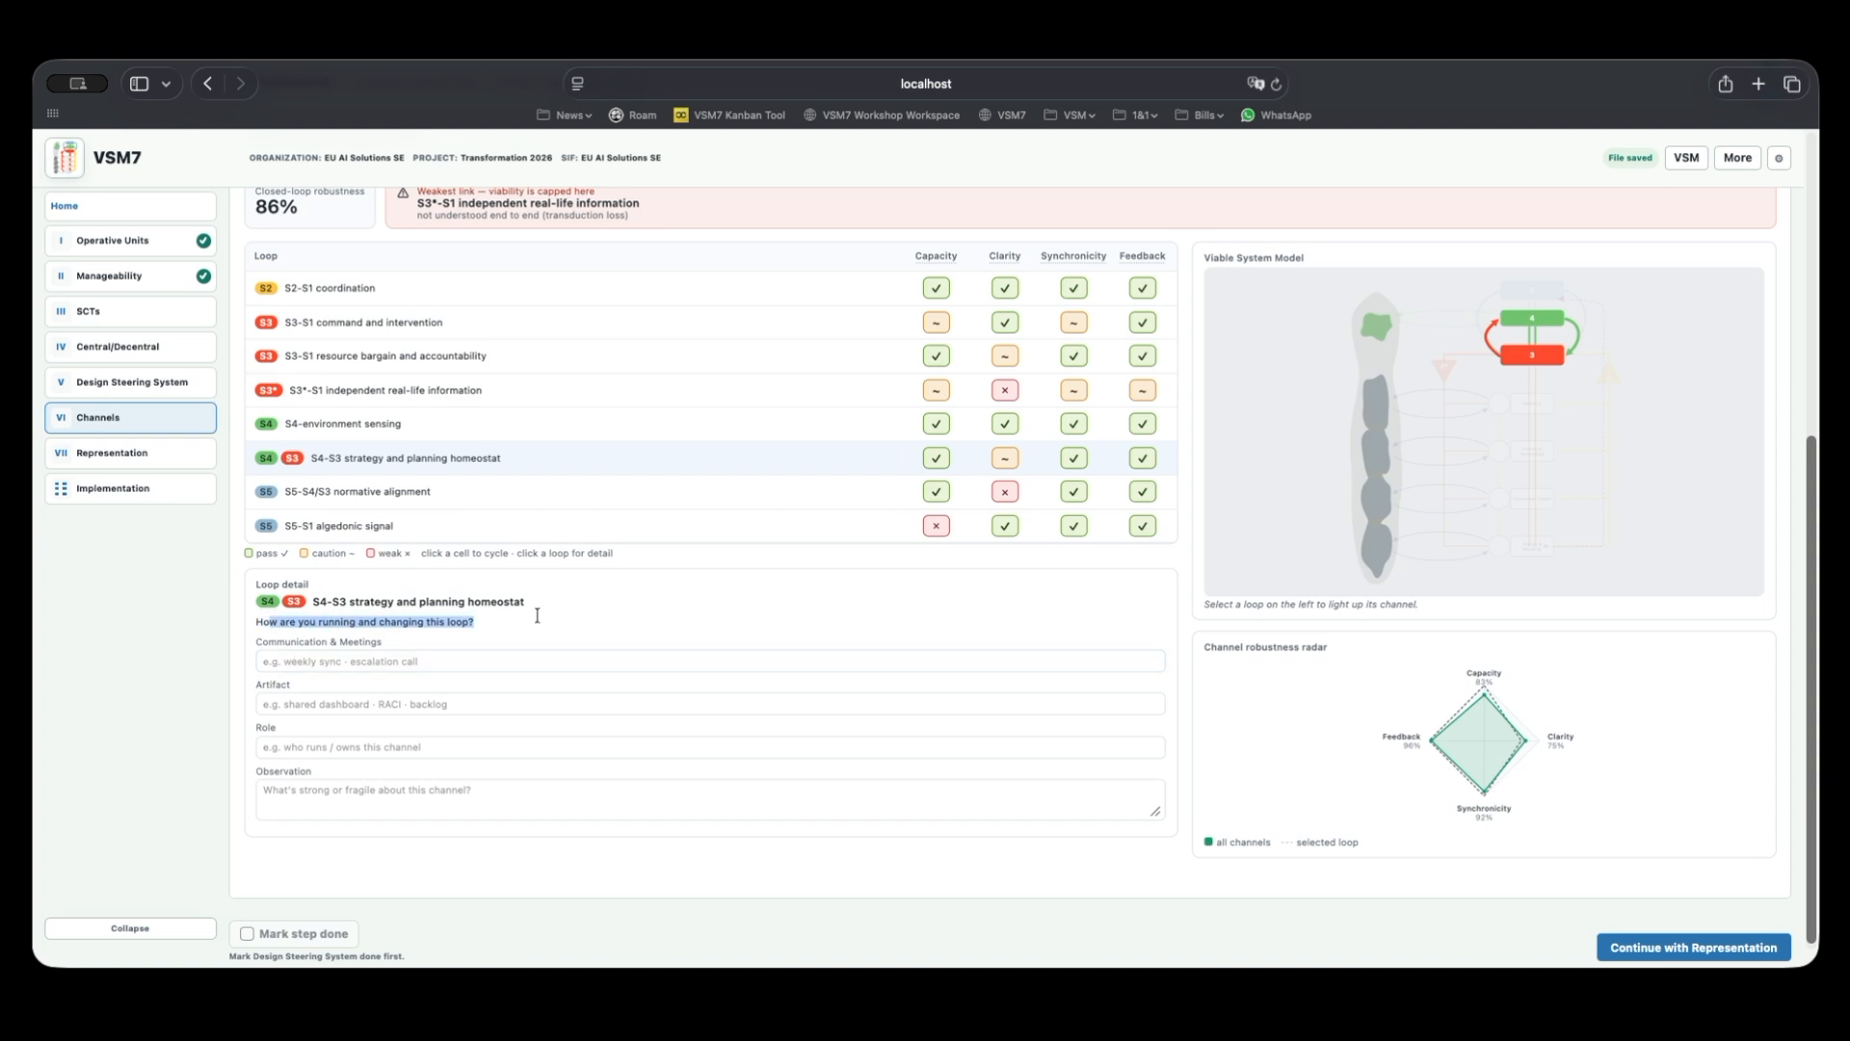
{"action": "left_click", "coordinate": [306, 644]}
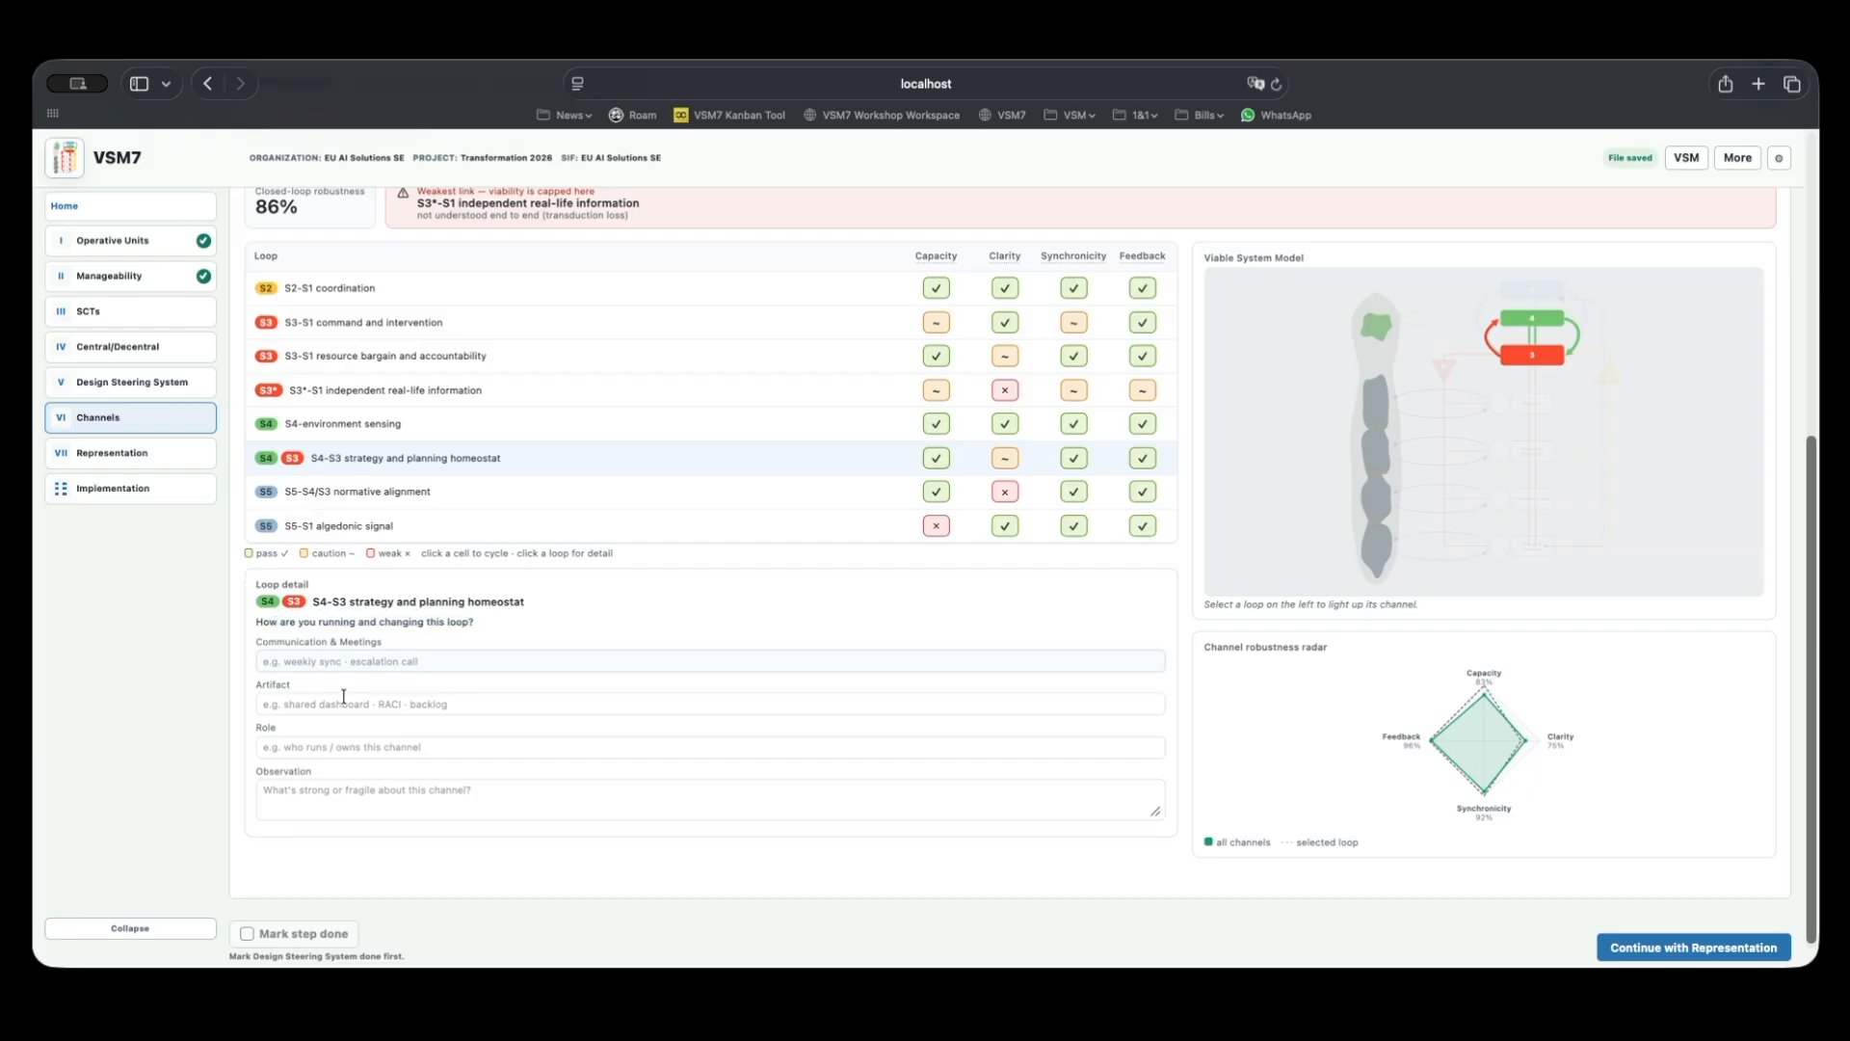
{"action": "scroll", "coordinate": [335, 717], "scroll_direction": "up", "scroll_amount": 1}
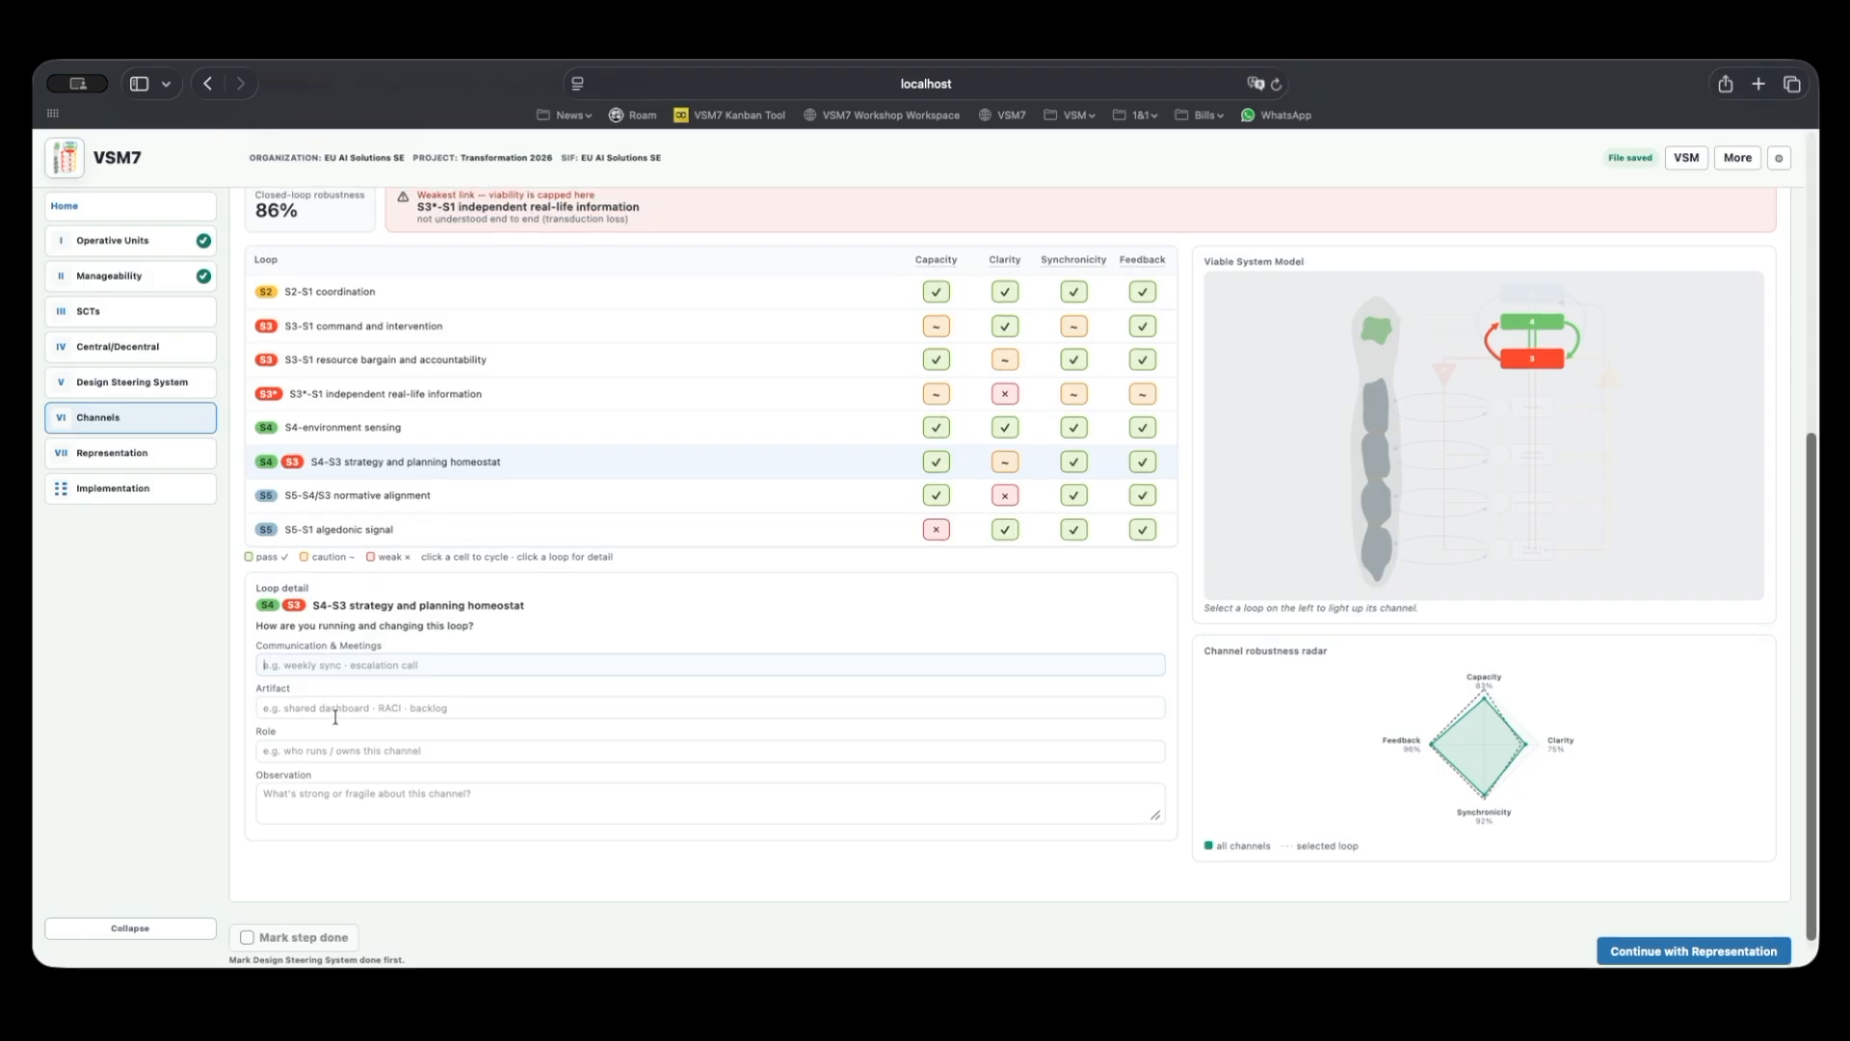
{"action": "scroll", "coordinate": [336, 717], "scroll_direction": "up", "scroll_amount": 3}
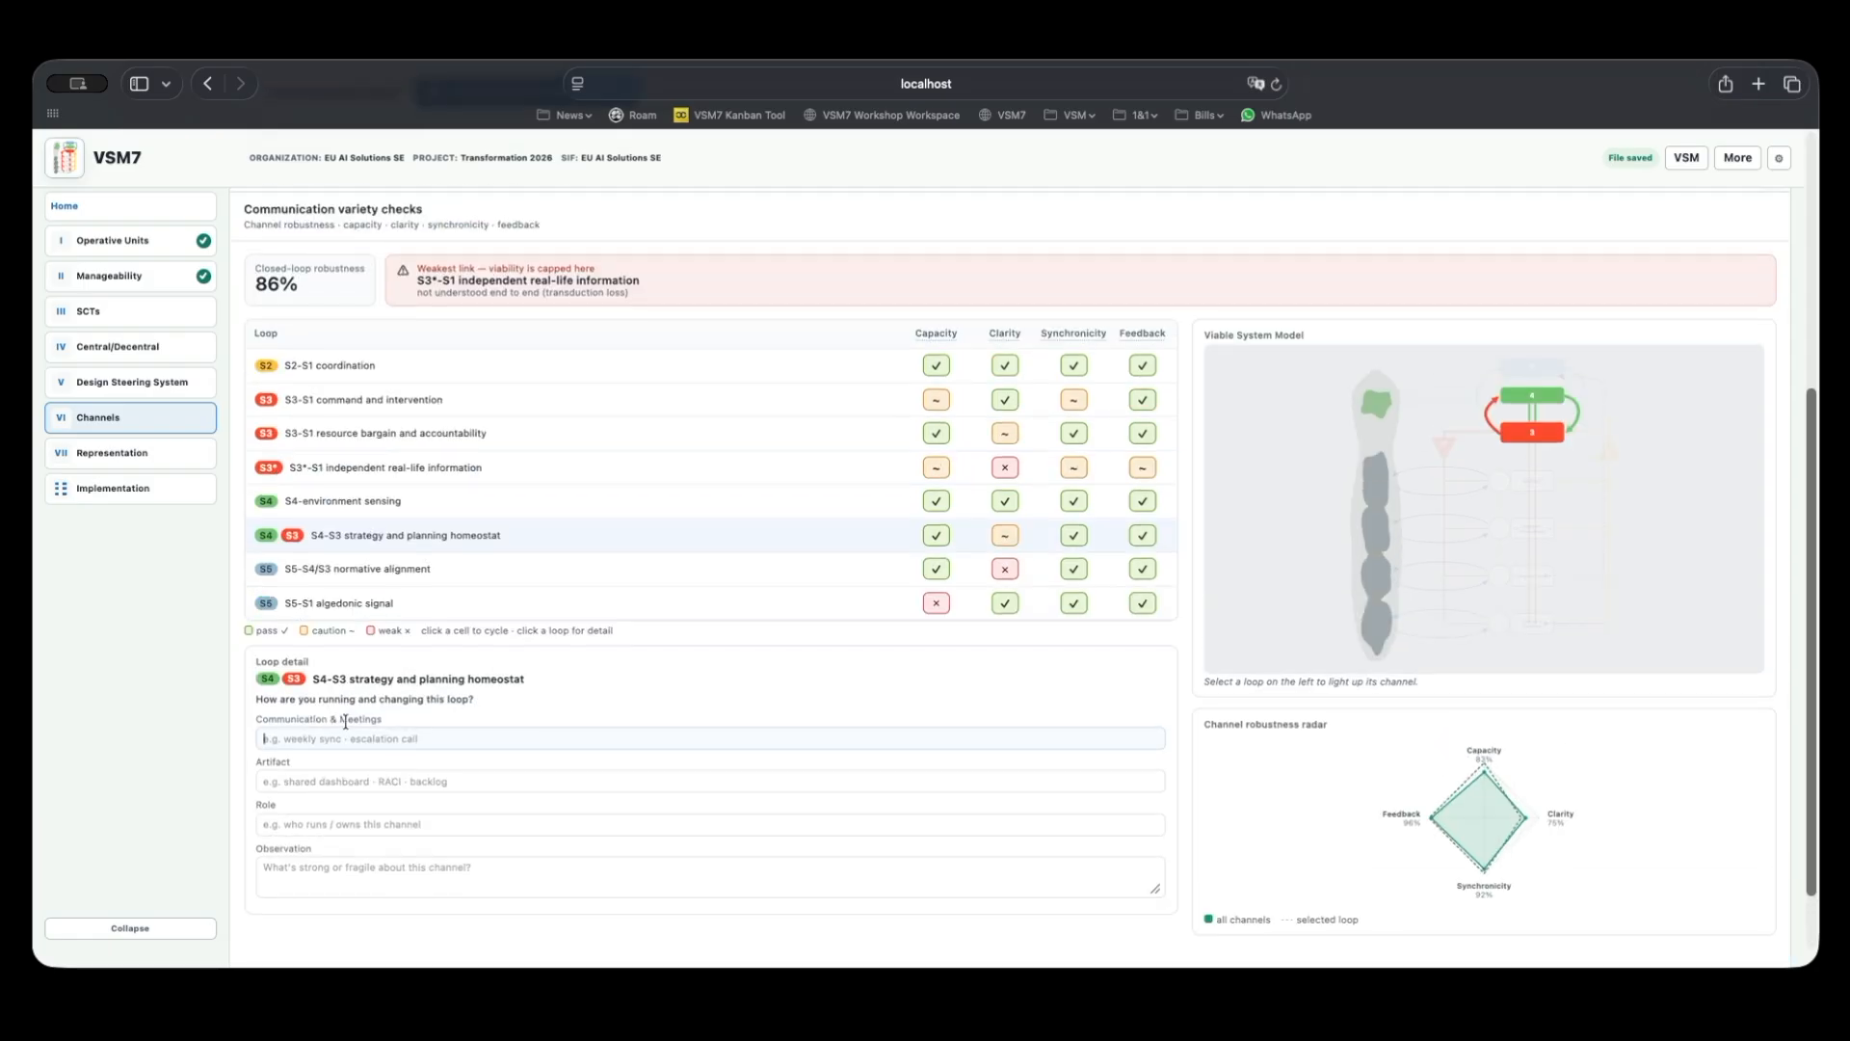
Go to the Representation step and view its Organizational Vessels register.
{"action": "scroll", "coordinate": [345, 721], "scroll_direction": "up", "scroll_amount": 10}
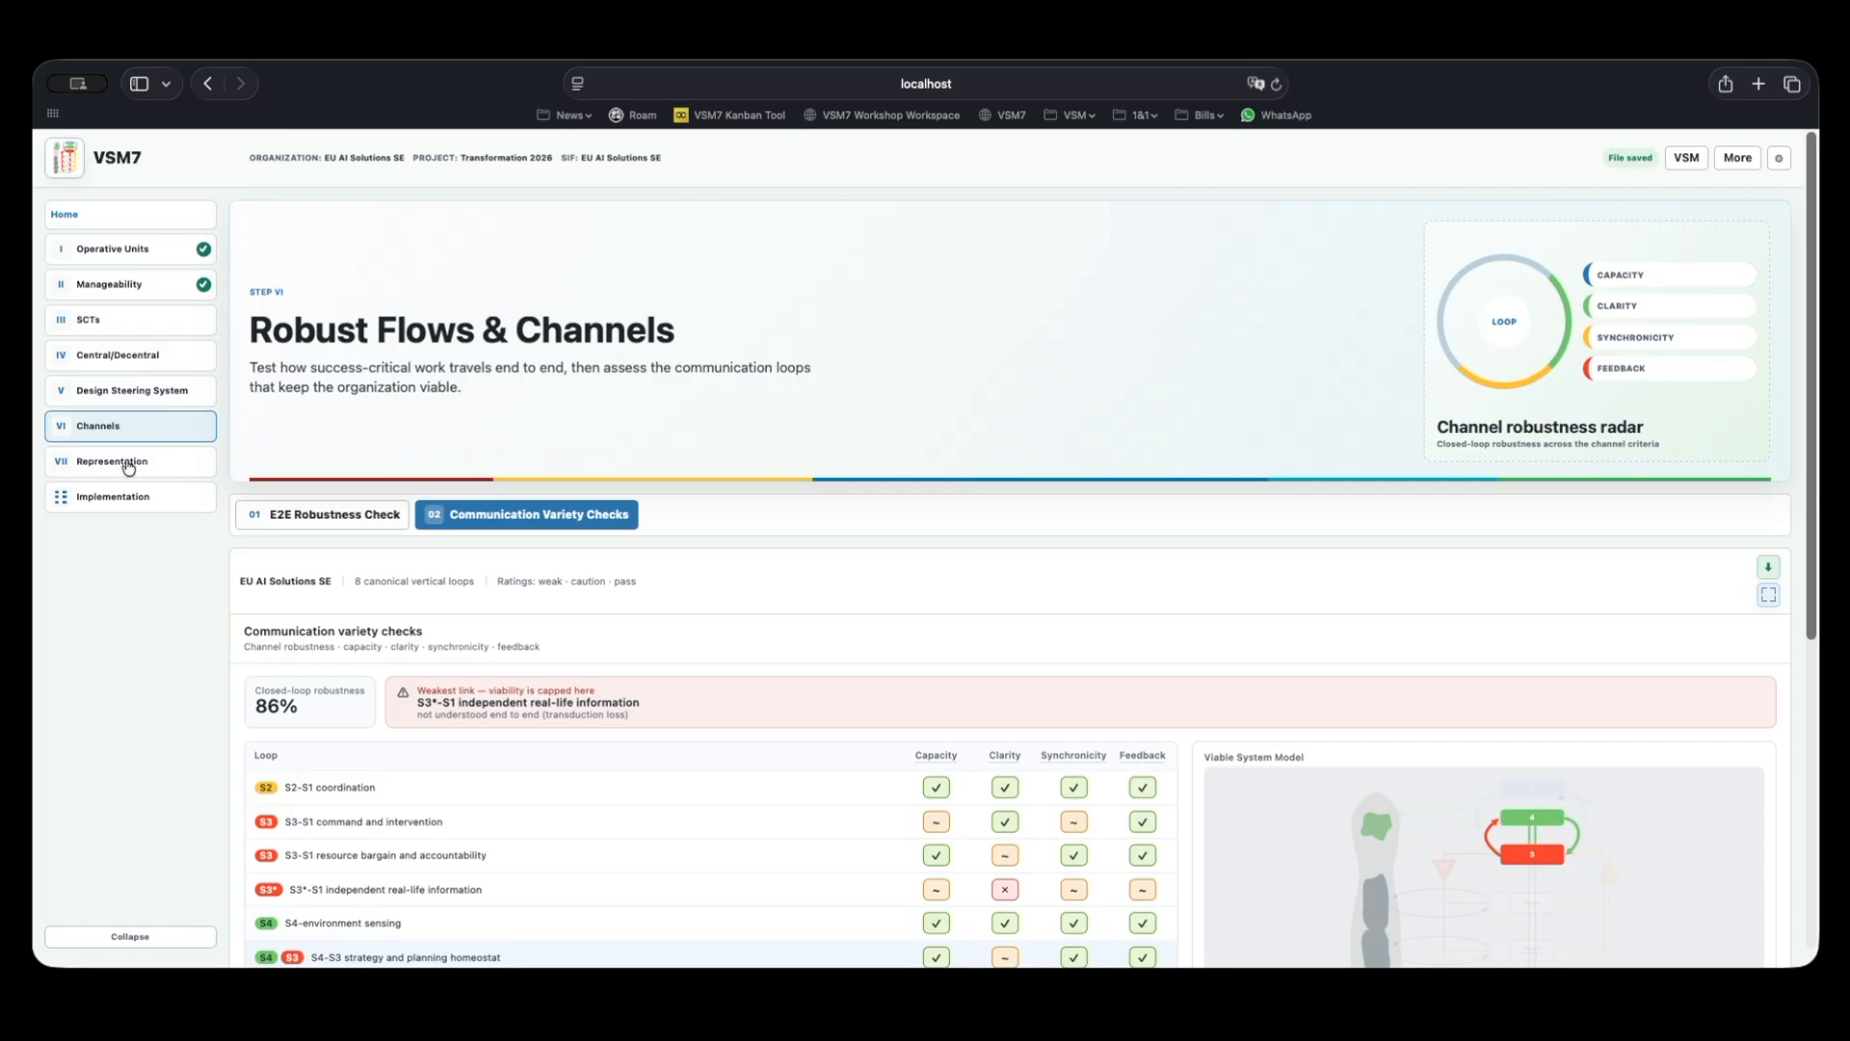
{"action": "left_click", "coordinate": [127, 463]}
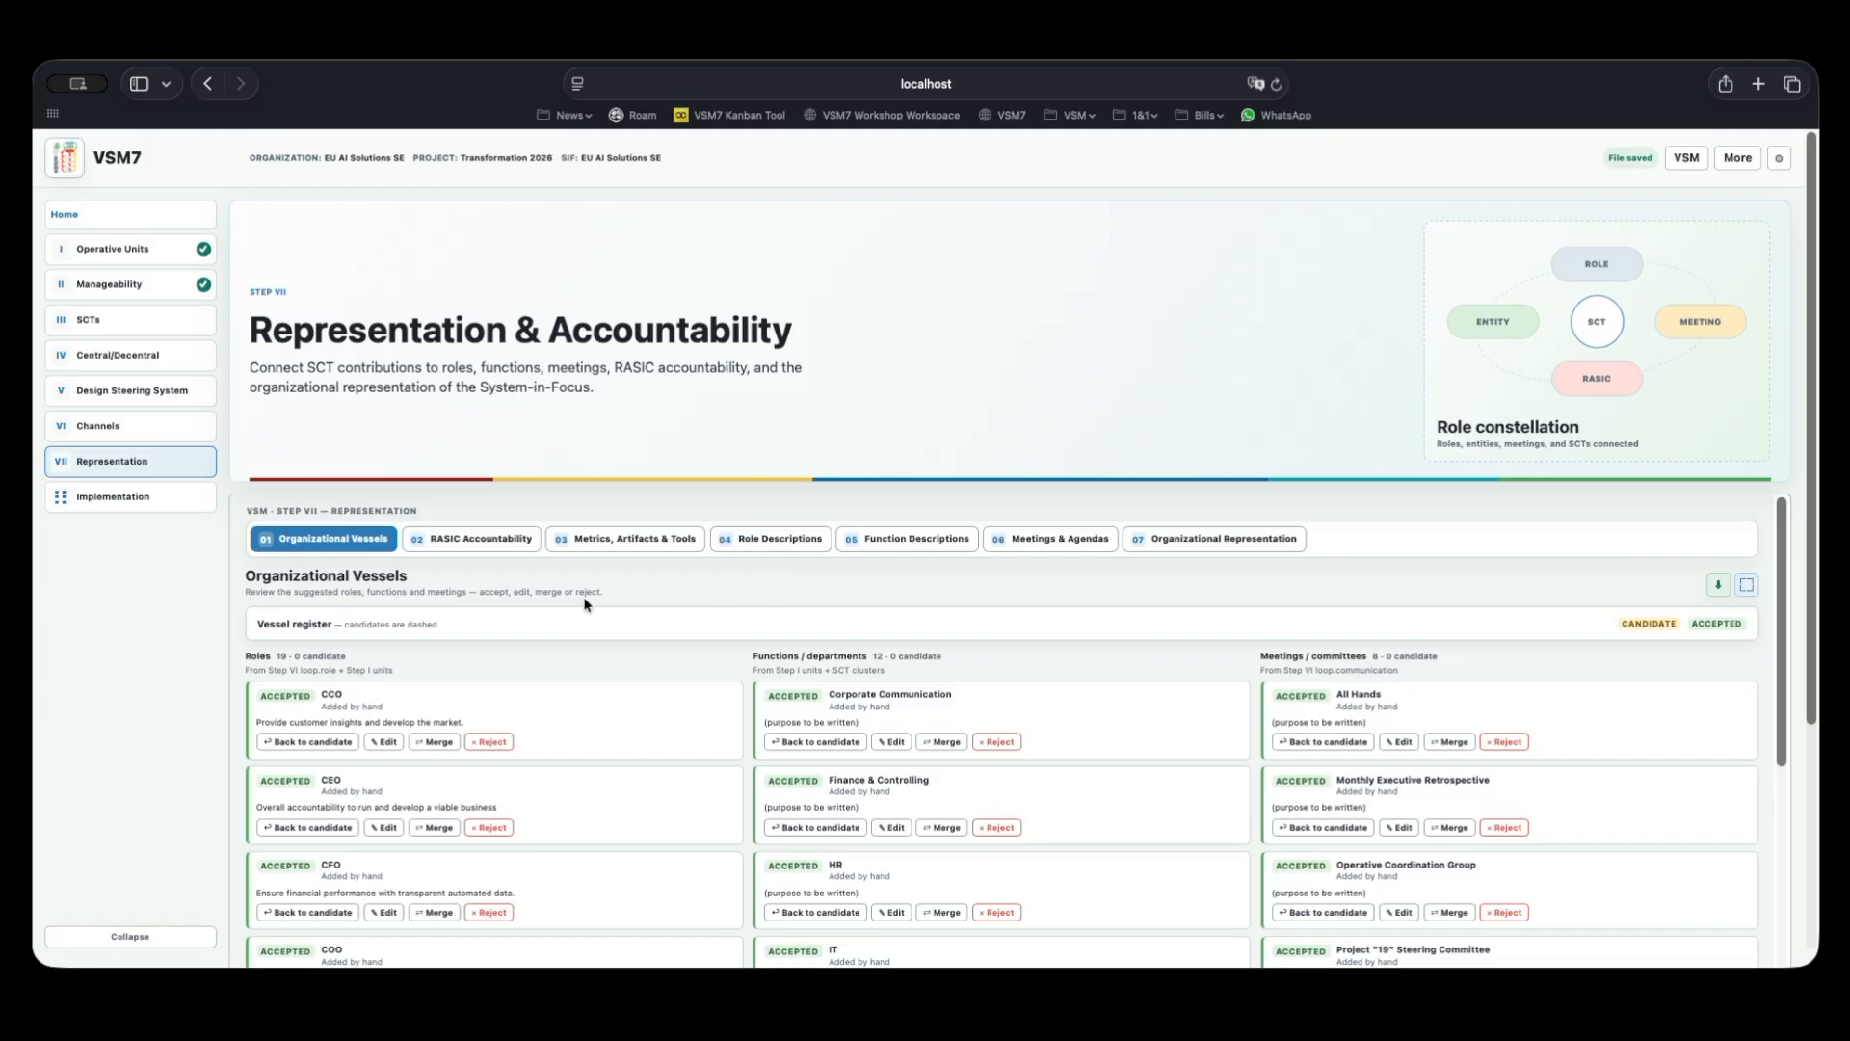
{"action": "scroll", "coordinate": [176, 694], "scroll_direction": "down", "scroll_amount": 3}
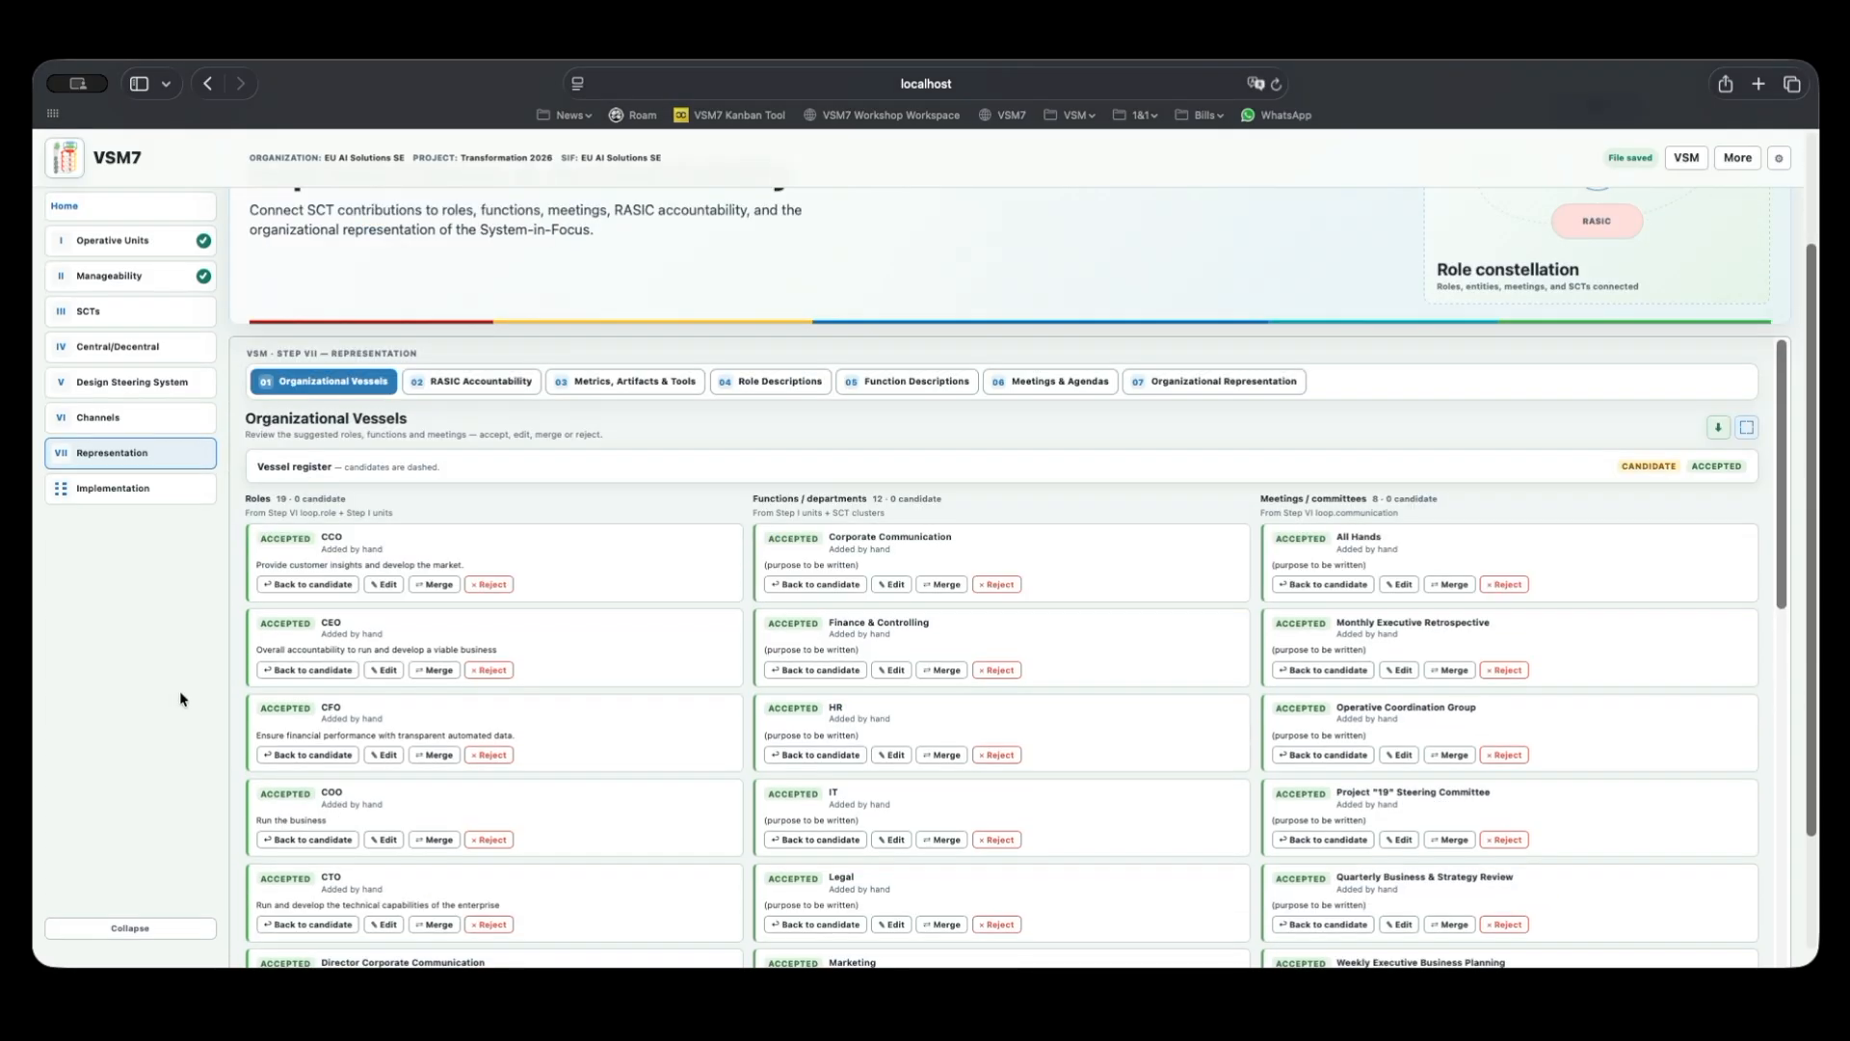
{"action": "scroll", "coordinate": [183, 695], "scroll_direction": "down", "scroll_amount": 1}
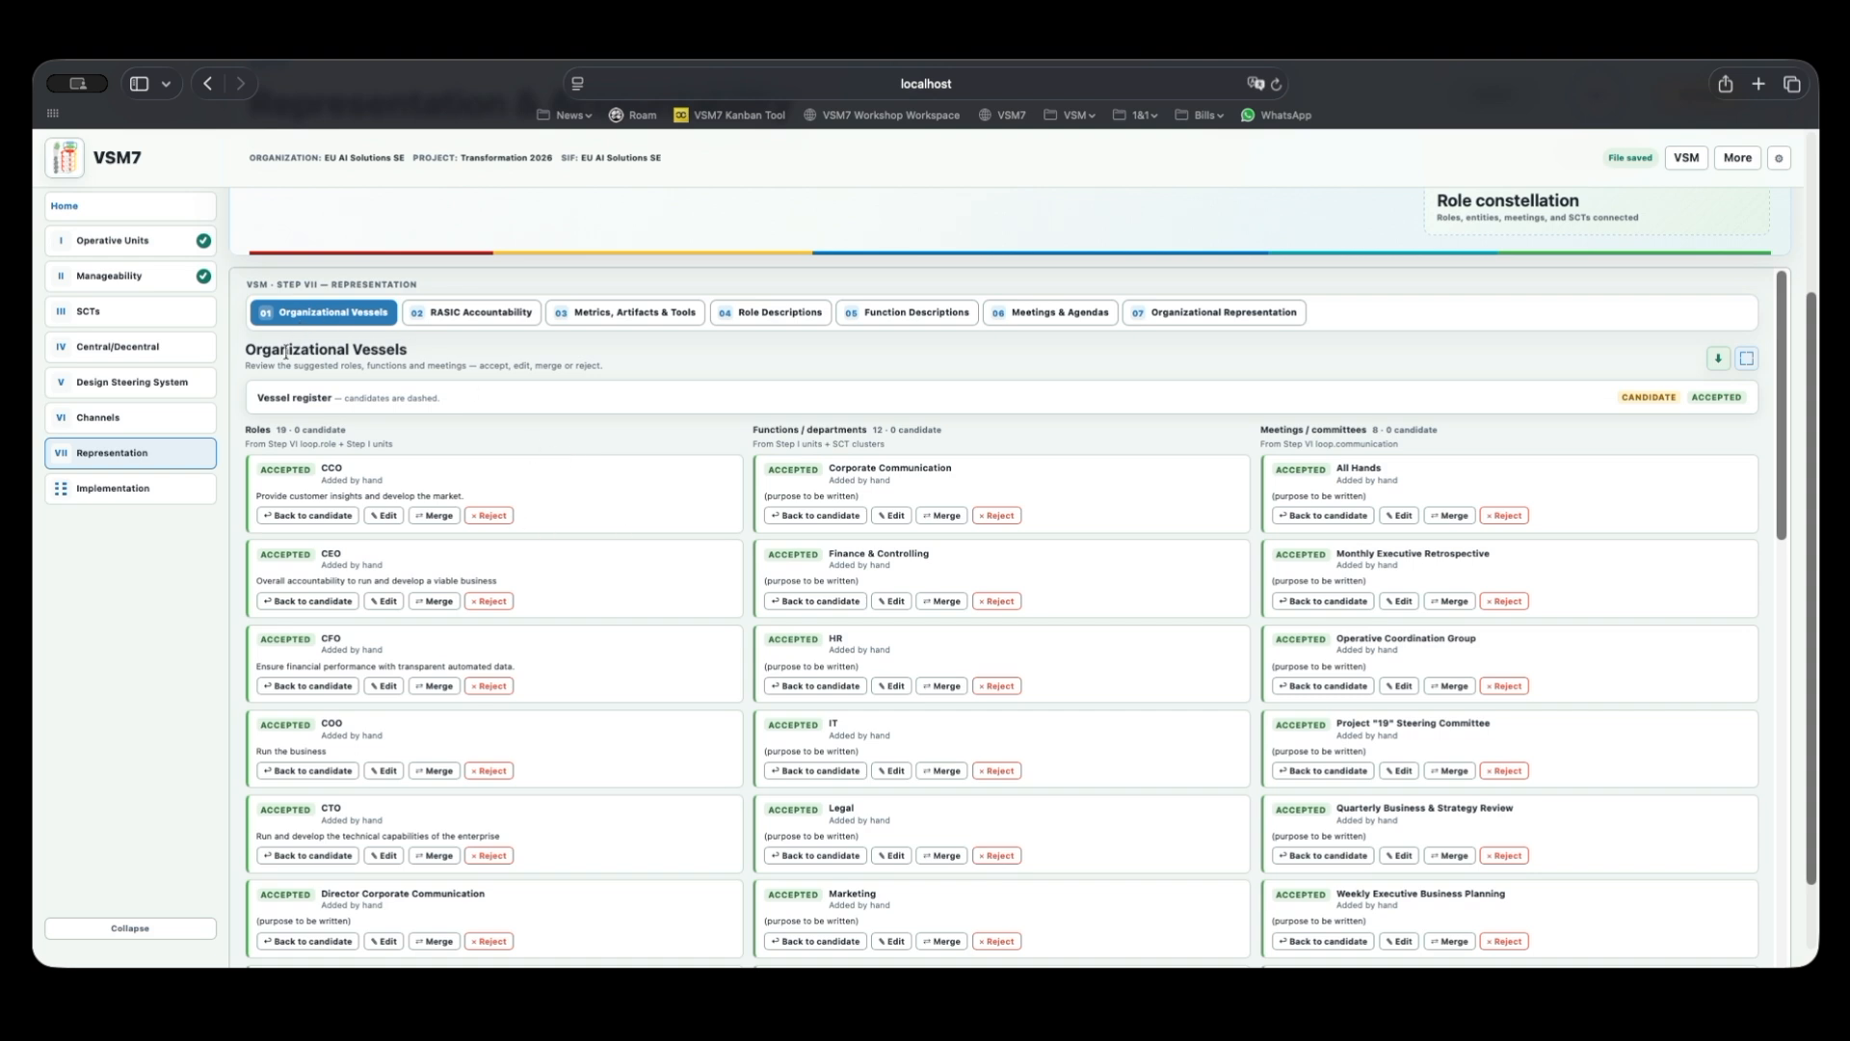
Review the Organizational Vessels headings for Roles, Functions / departments and Meetings / committees.
{"action": "left_click_drag", "start_coordinate": [245, 350], "coordinate": [414, 351]}
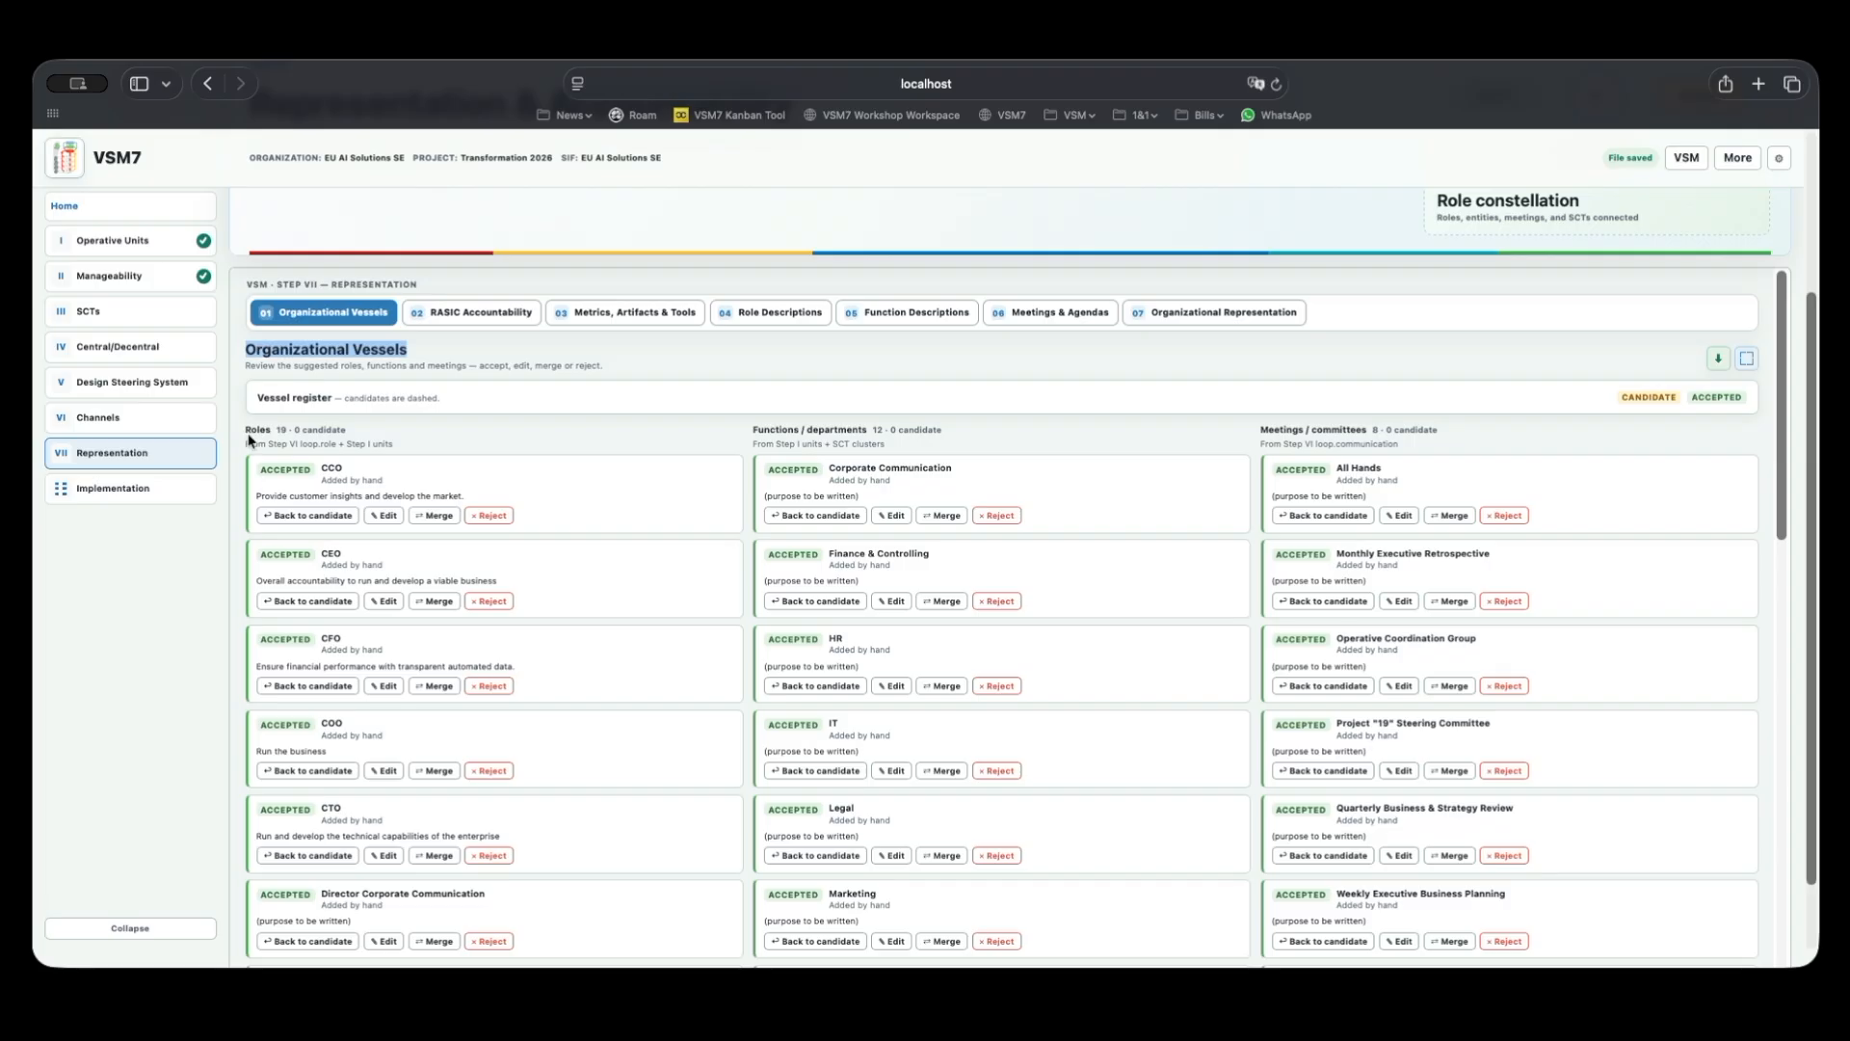
{"action": "left_click_drag", "start_coordinate": [245, 430], "coordinate": [269, 430]}
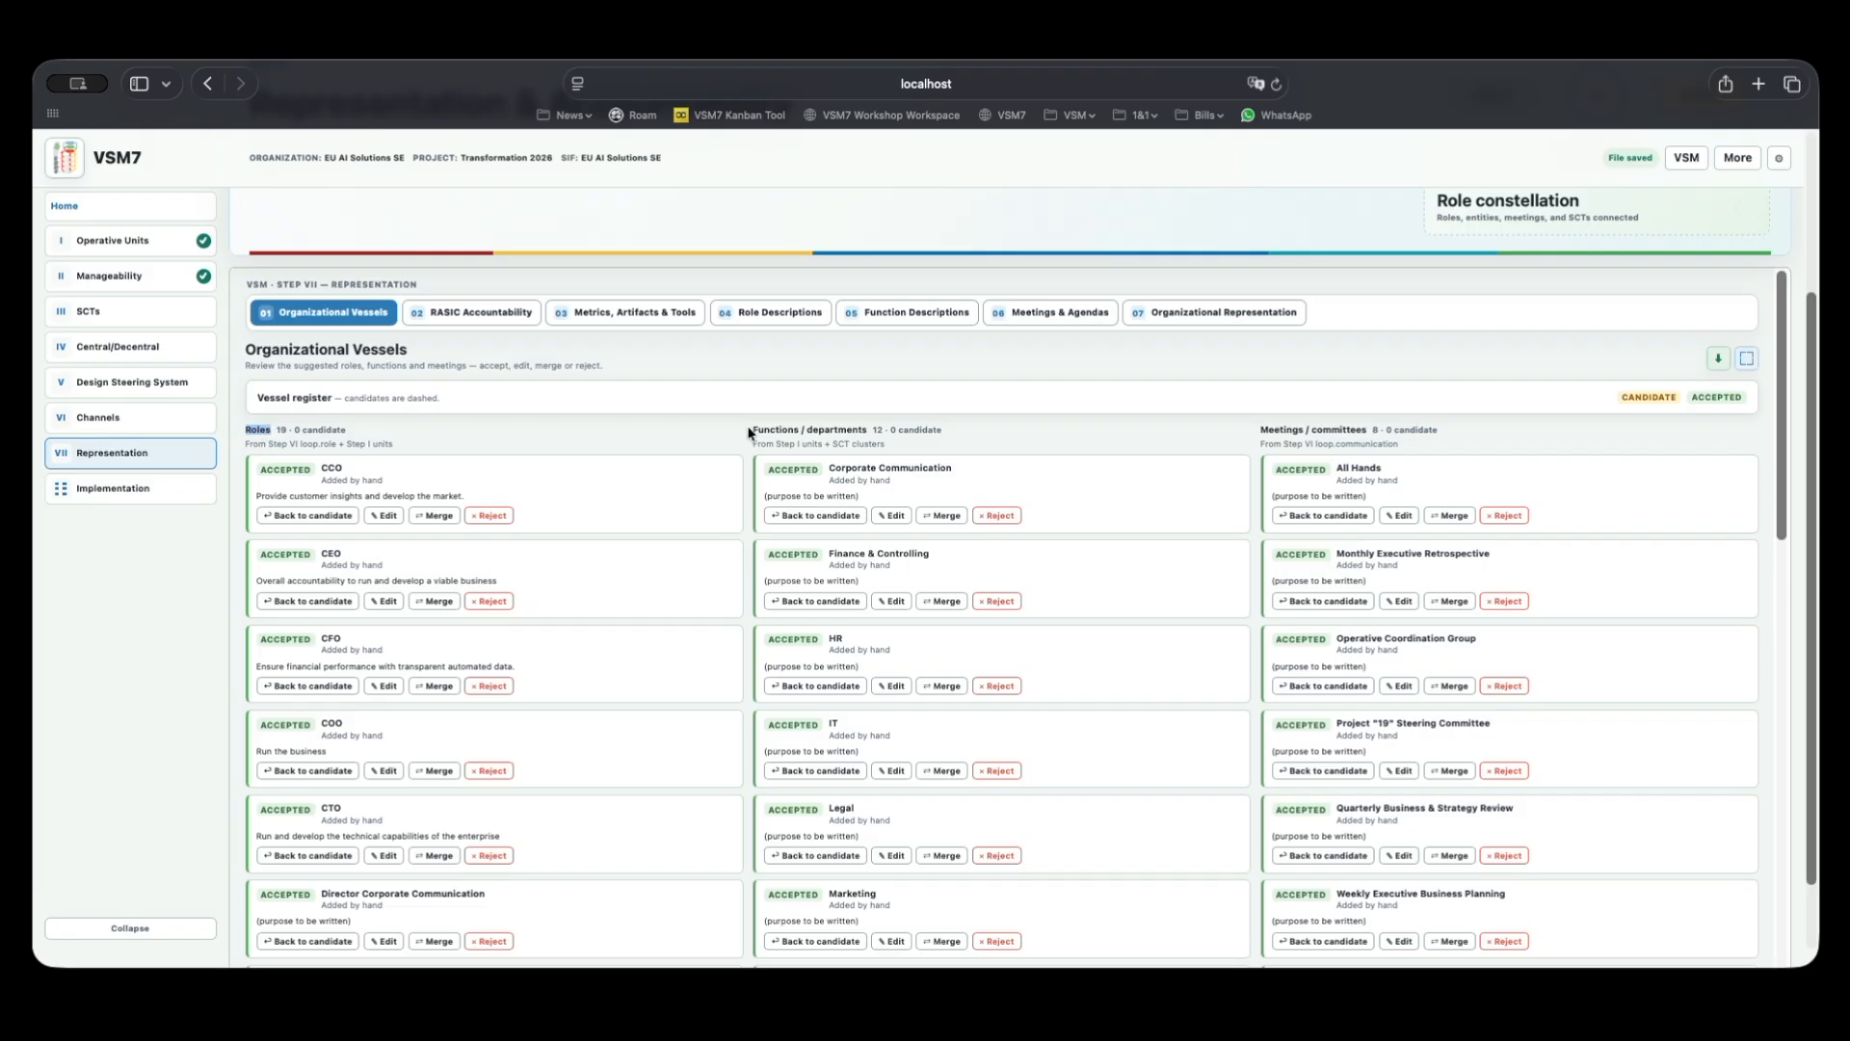
{"action": "mouse_move", "coordinate": [765, 442]}
{"action": "left_mouse_down"}
{"action": "mouse_move", "coordinate": [835, 434]}
{"action": "mouse_move", "coordinate": [750, 436]}
{"action": "left_mouse_up"}
{"action": "left_click_drag", "start_coordinate": [1262, 430], "coordinate": [1349, 436]}
{"action": "left_click", "coordinate": [671, 441]}
{"action": "left_click_drag", "start_coordinate": [245, 430], "coordinate": [270, 429]}
{"action": "left_click", "coordinate": [493, 425]}
Look through the complete lists of accepted roles, functions and meetings in the vessel register.
{"action": "scroll", "coordinate": [1177, 626], "scroll_direction": "down", "scroll_amount": 3}
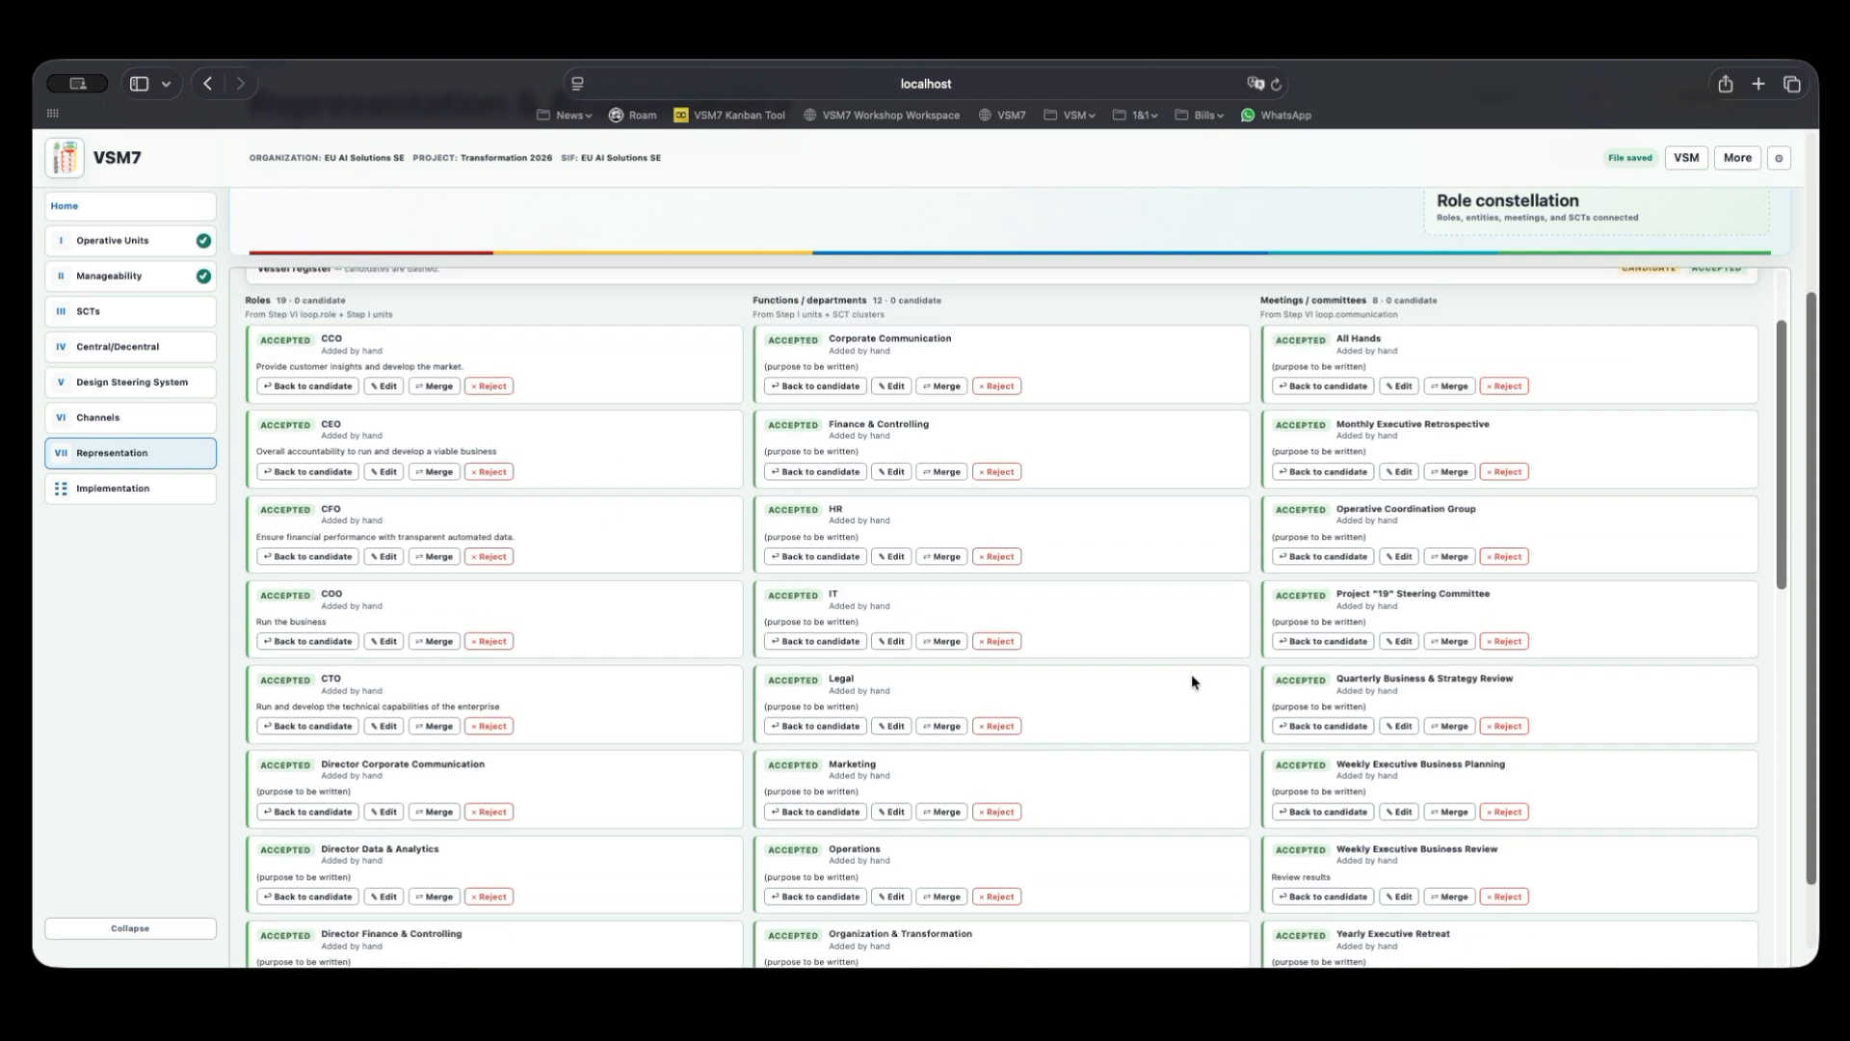
{"action": "scroll", "coordinate": [1191, 682], "scroll_direction": "down", "scroll_amount": 10}
{"action": "scroll", "coordinate": [1187, 681], "scroll_direction": "down", "scroll_amount": 10}
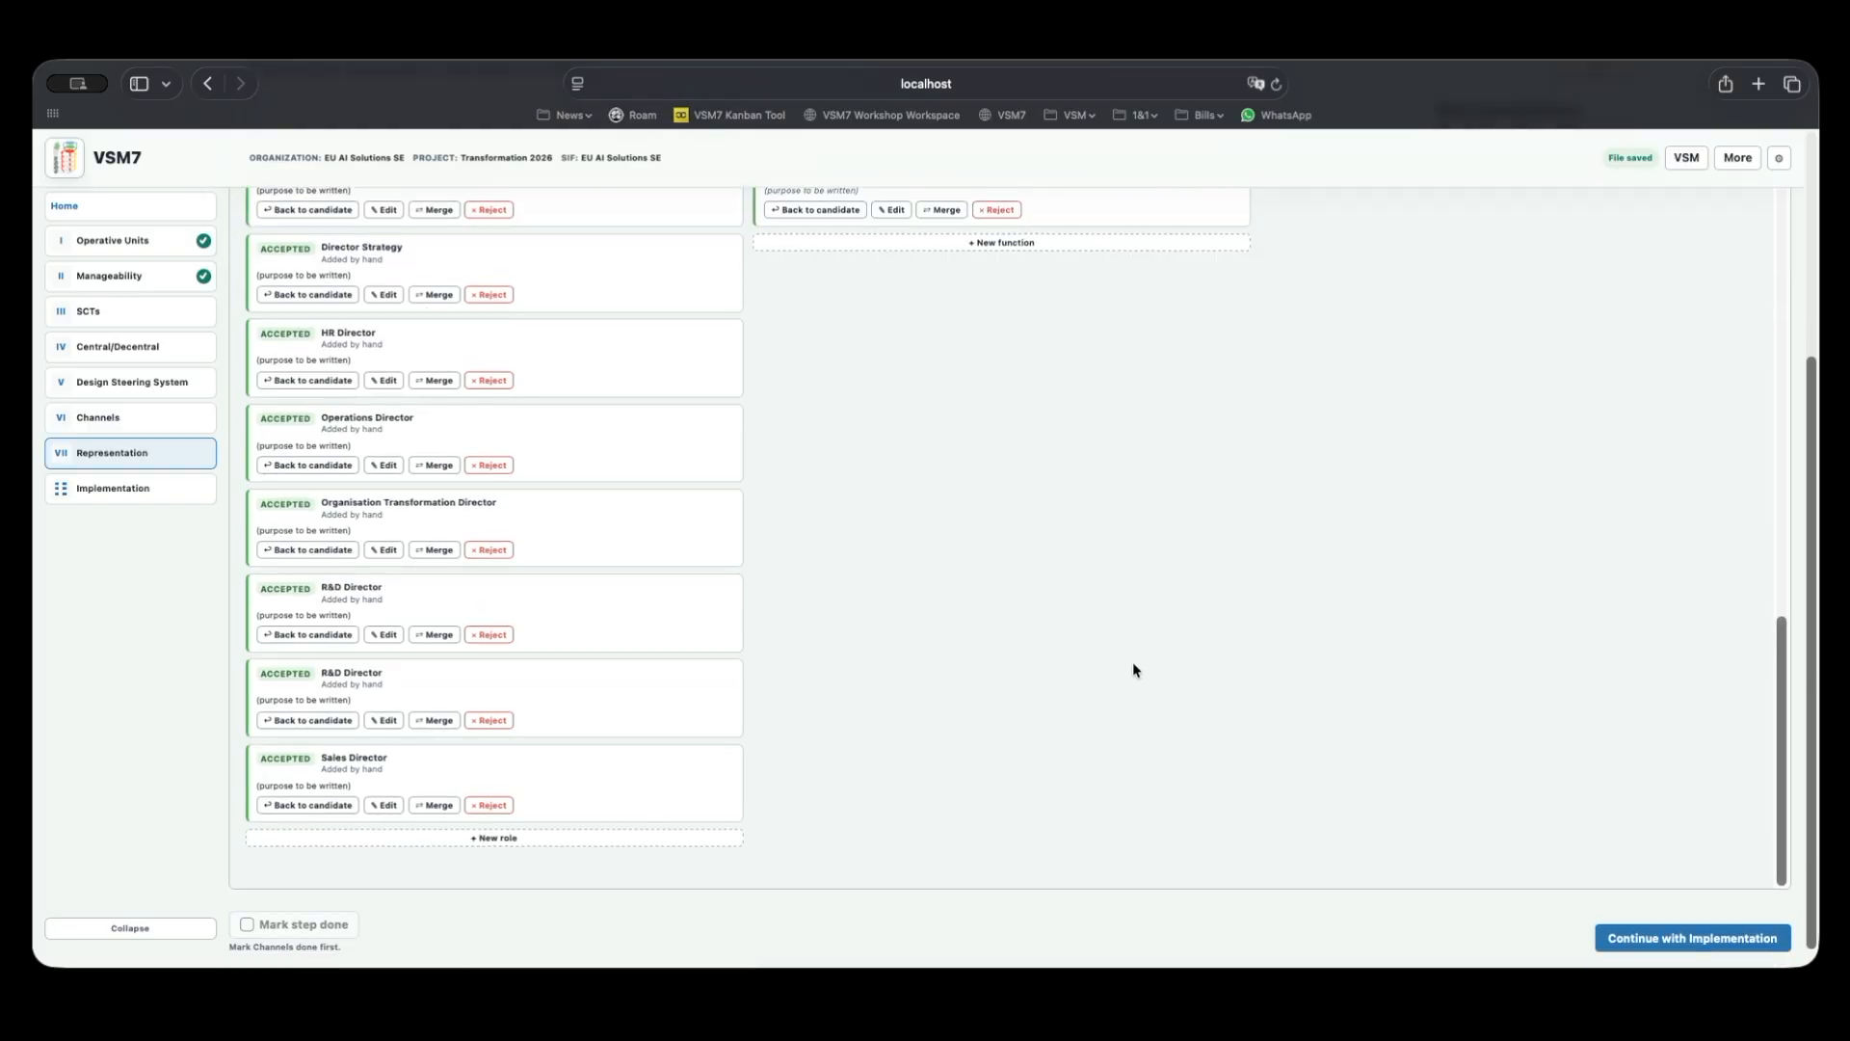
{"action": "scroll", "coordinate": [1129, 662], "scroll_direction": "up", "scroll_amount": 20}
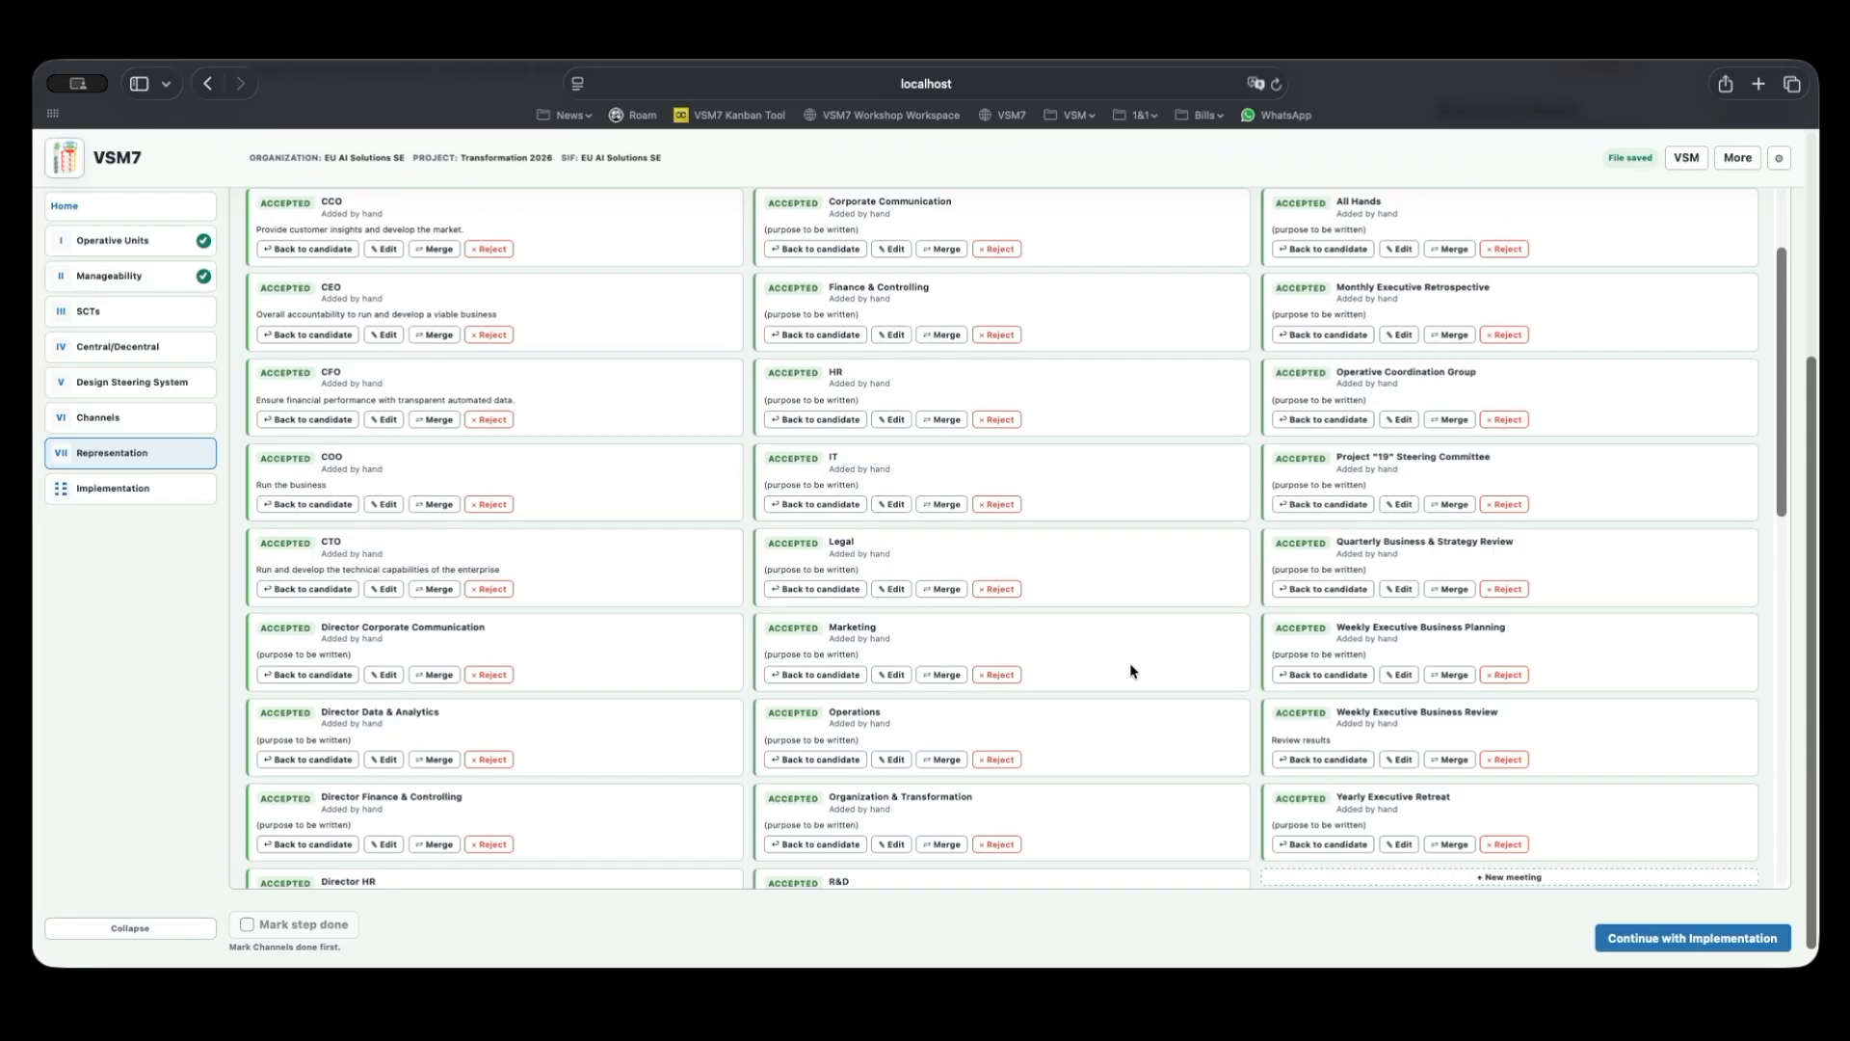
{"action": "scroll", "coordinate": [1130, 666], "scroll_direction": "down", "scroll_amount": 20}
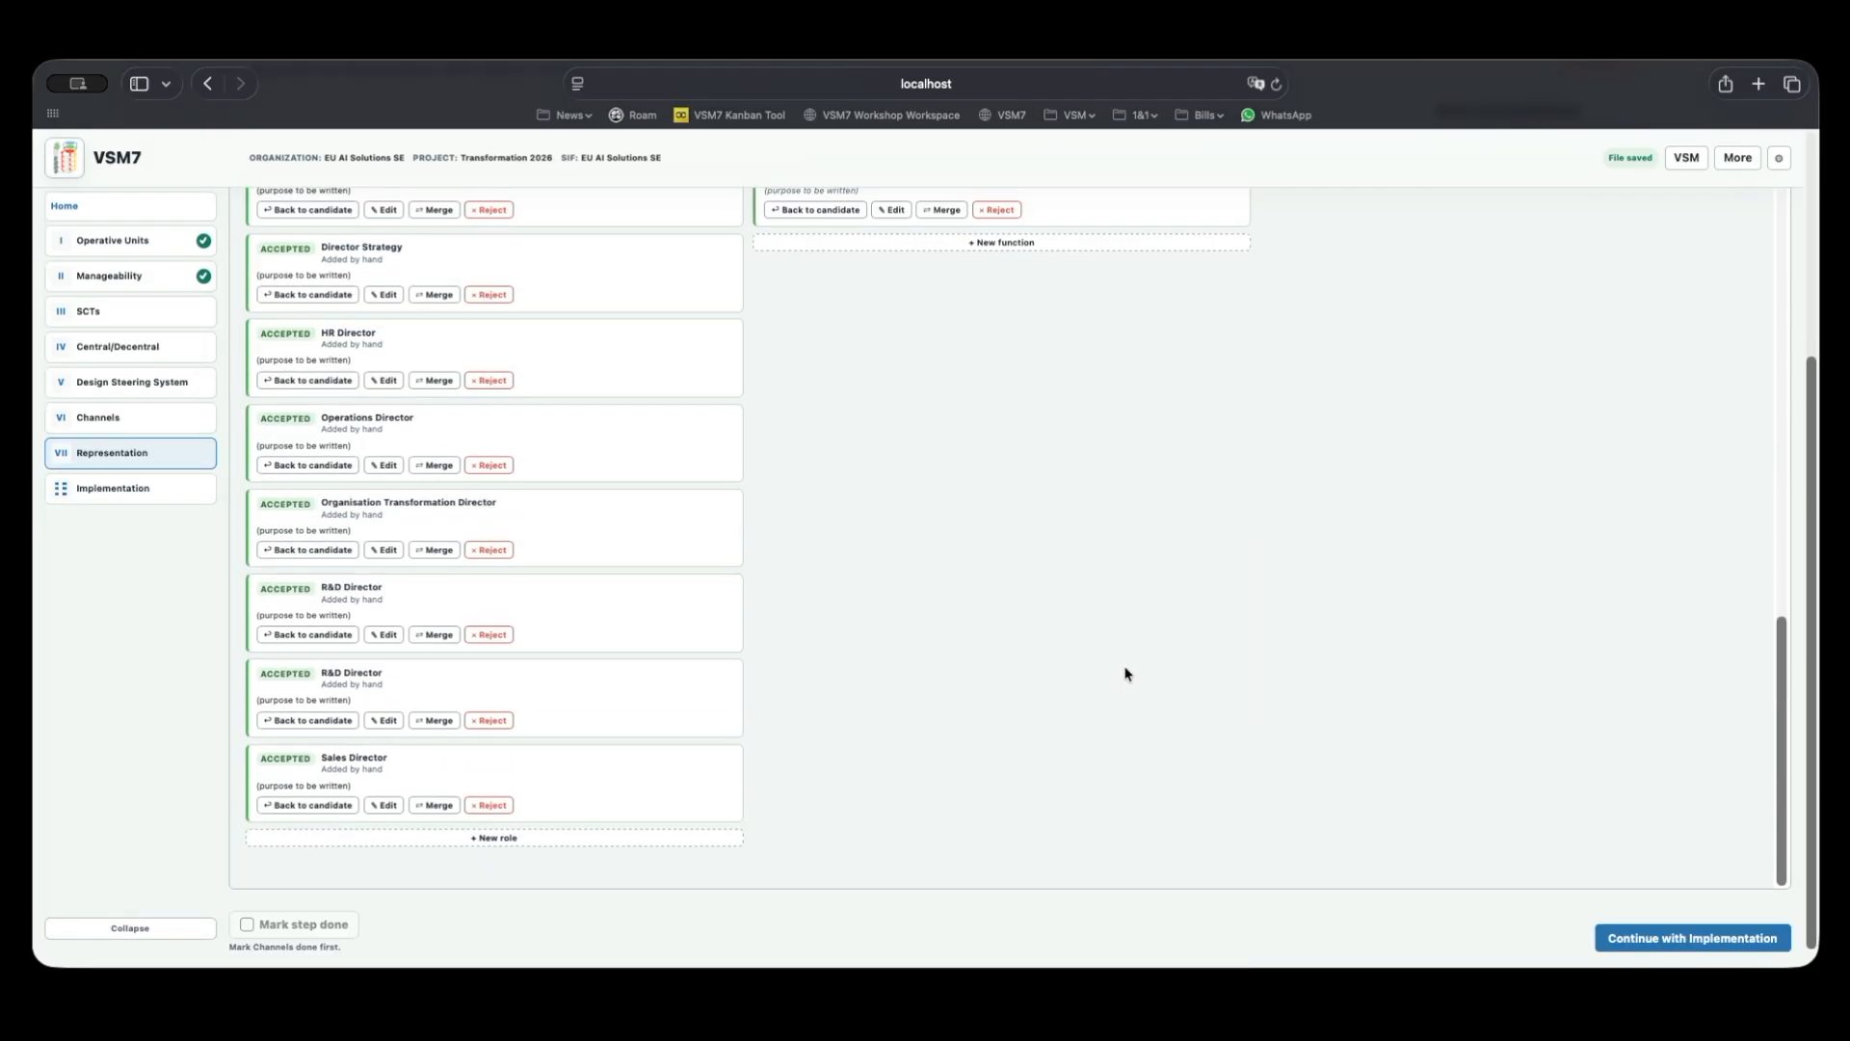
{"action": "scroll", "coordinate": [1125, 672], "scroll_direction": "up", "scroll_amount": 1}
{"action": "scroll", "coordinate": [1125, 674], "scroll_direction": "up", "scroll_amount": 10}
{"action": "scroll", "coordinate": [1125, 678], "scroll_direction": "up", "scroll_amount": 5}
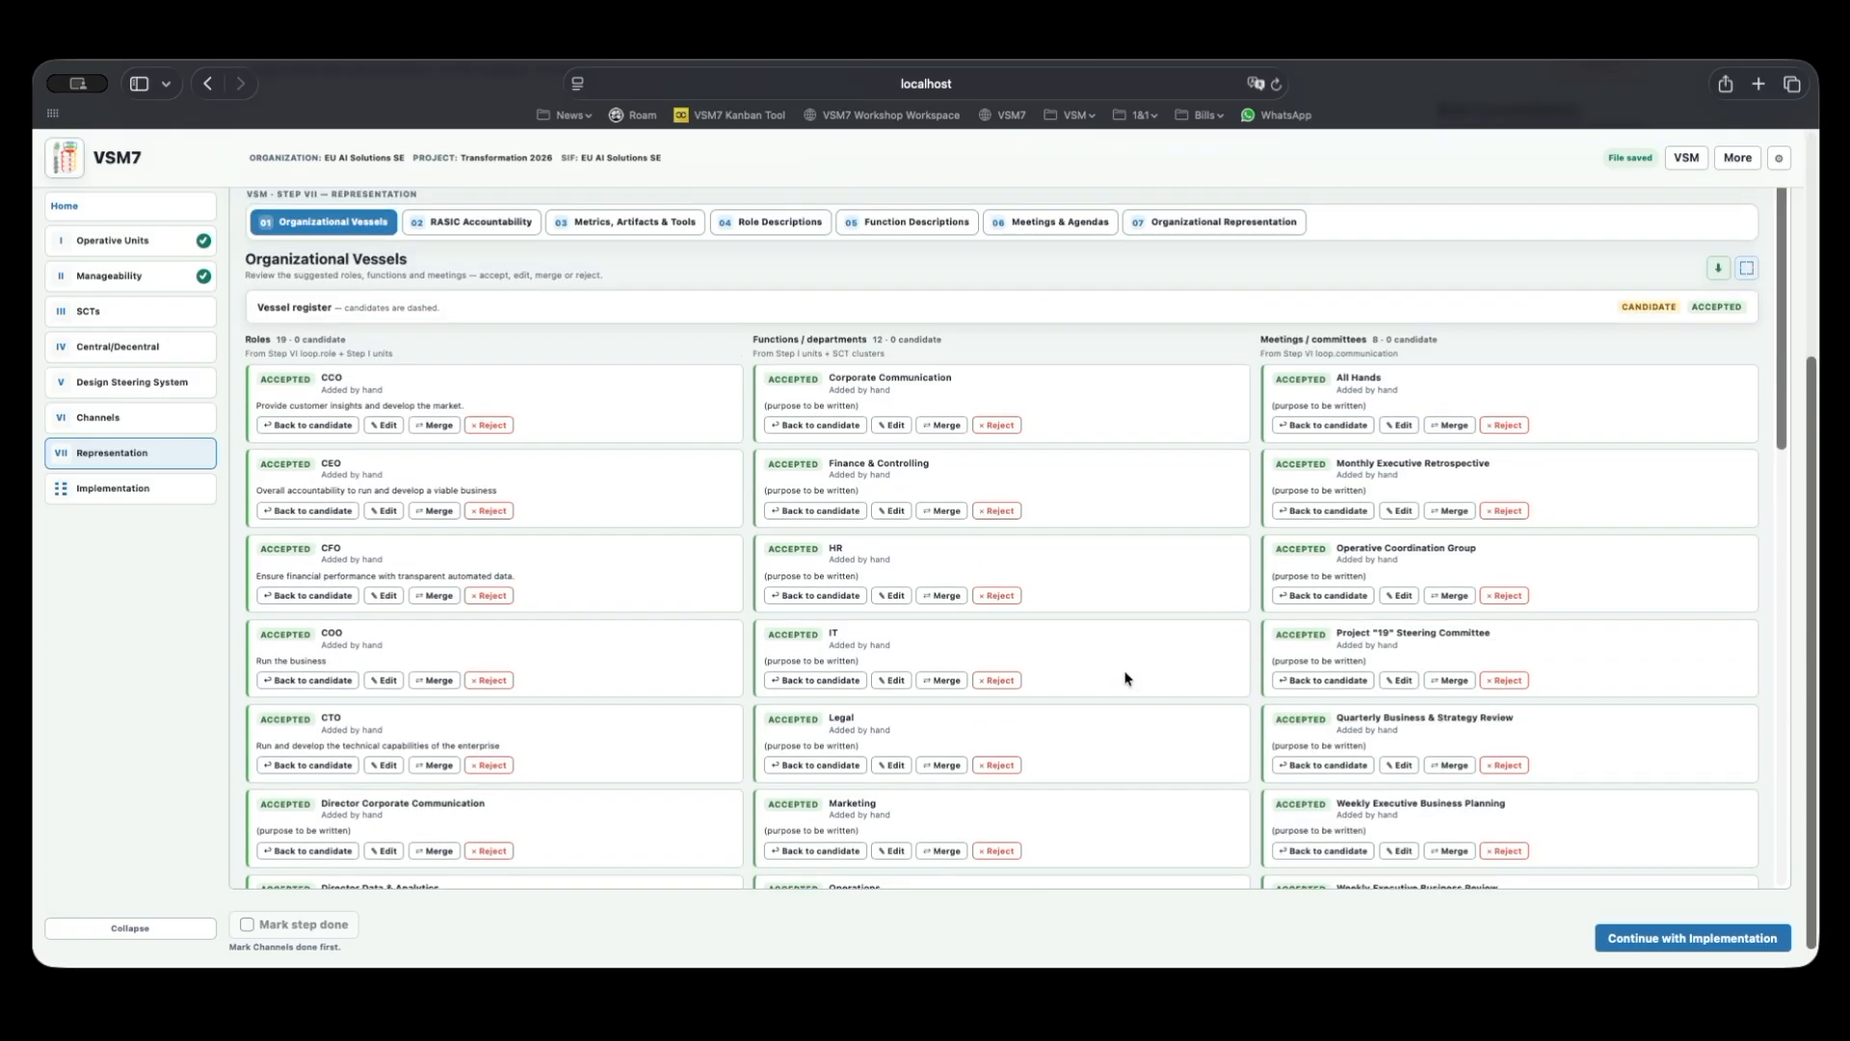
{"action": "scroll", "coordinate": [1124, 677], "scroll_direction": "up", "scroll_amount": 3}
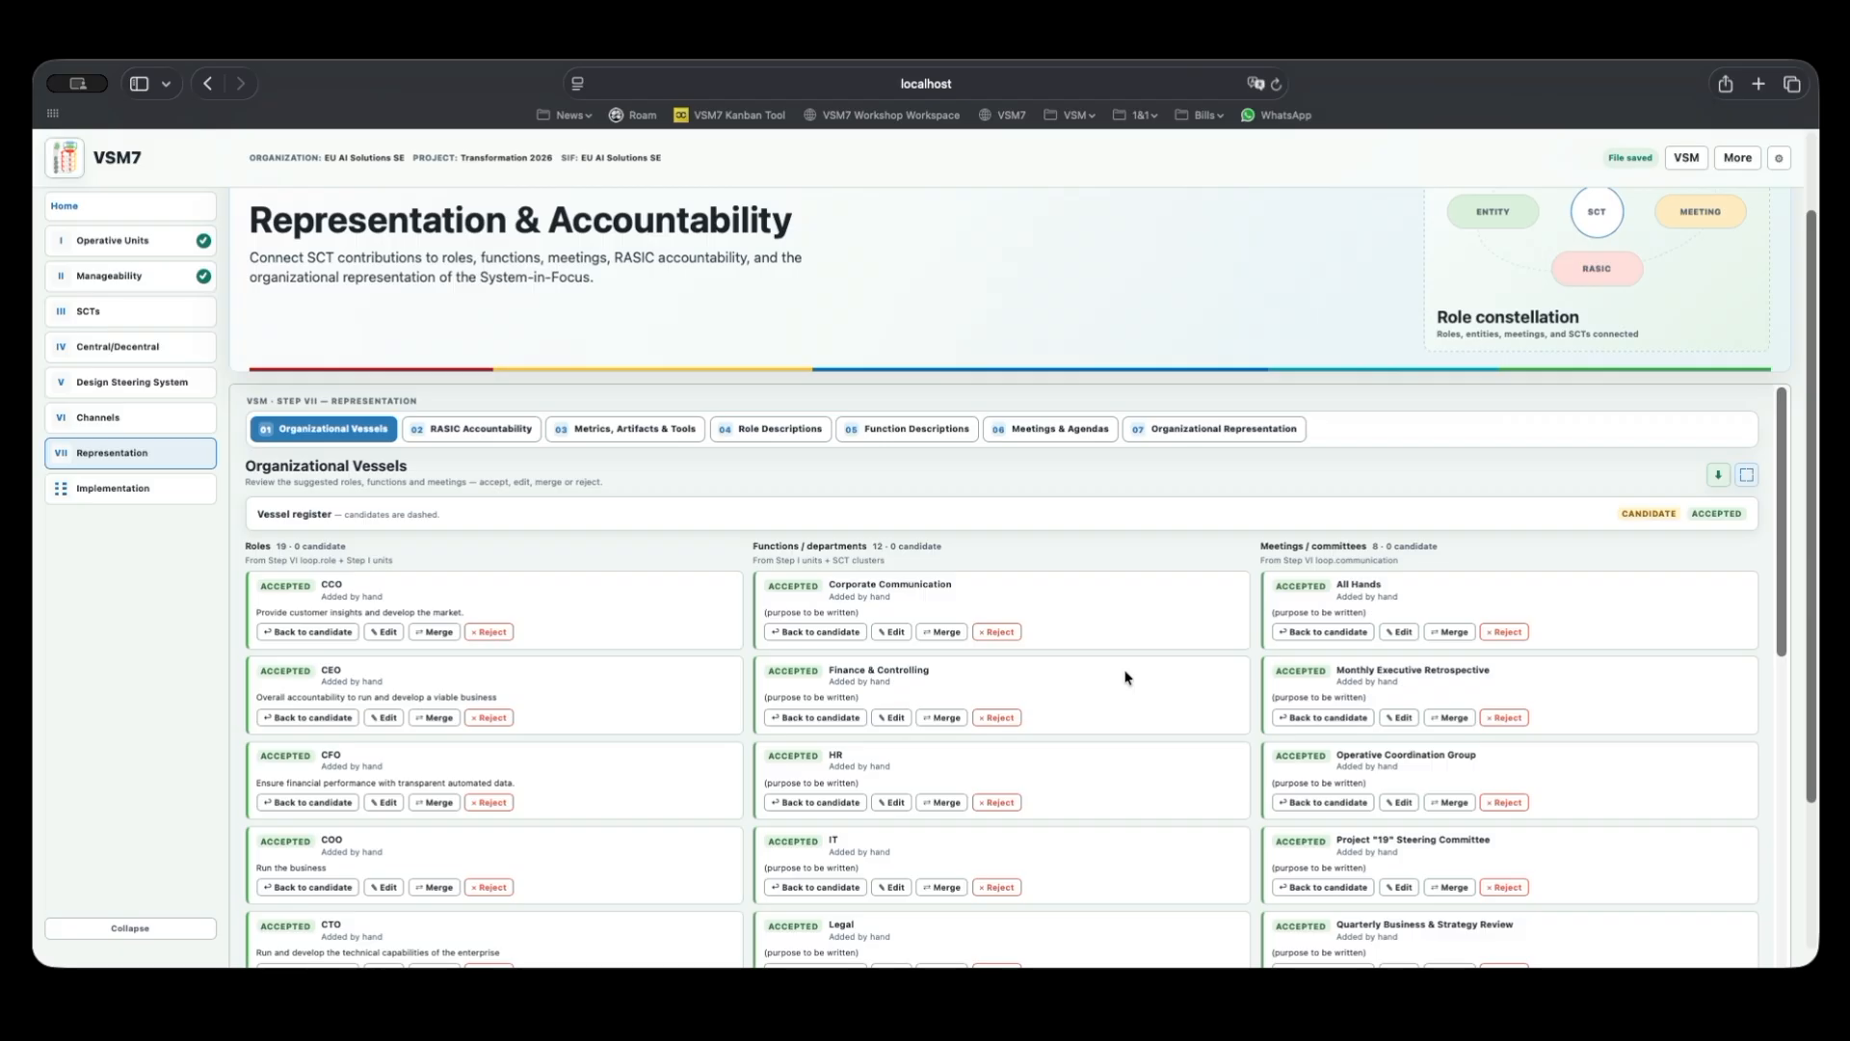
{"action": "scroll", "coordinate": [1123, 677], "scroll_direction": "down", "scroll_amount": 3}
{"action": "scroll", "coordinate": [1123, 680], "scroll_direction": "up", "scroll_amount": 3}
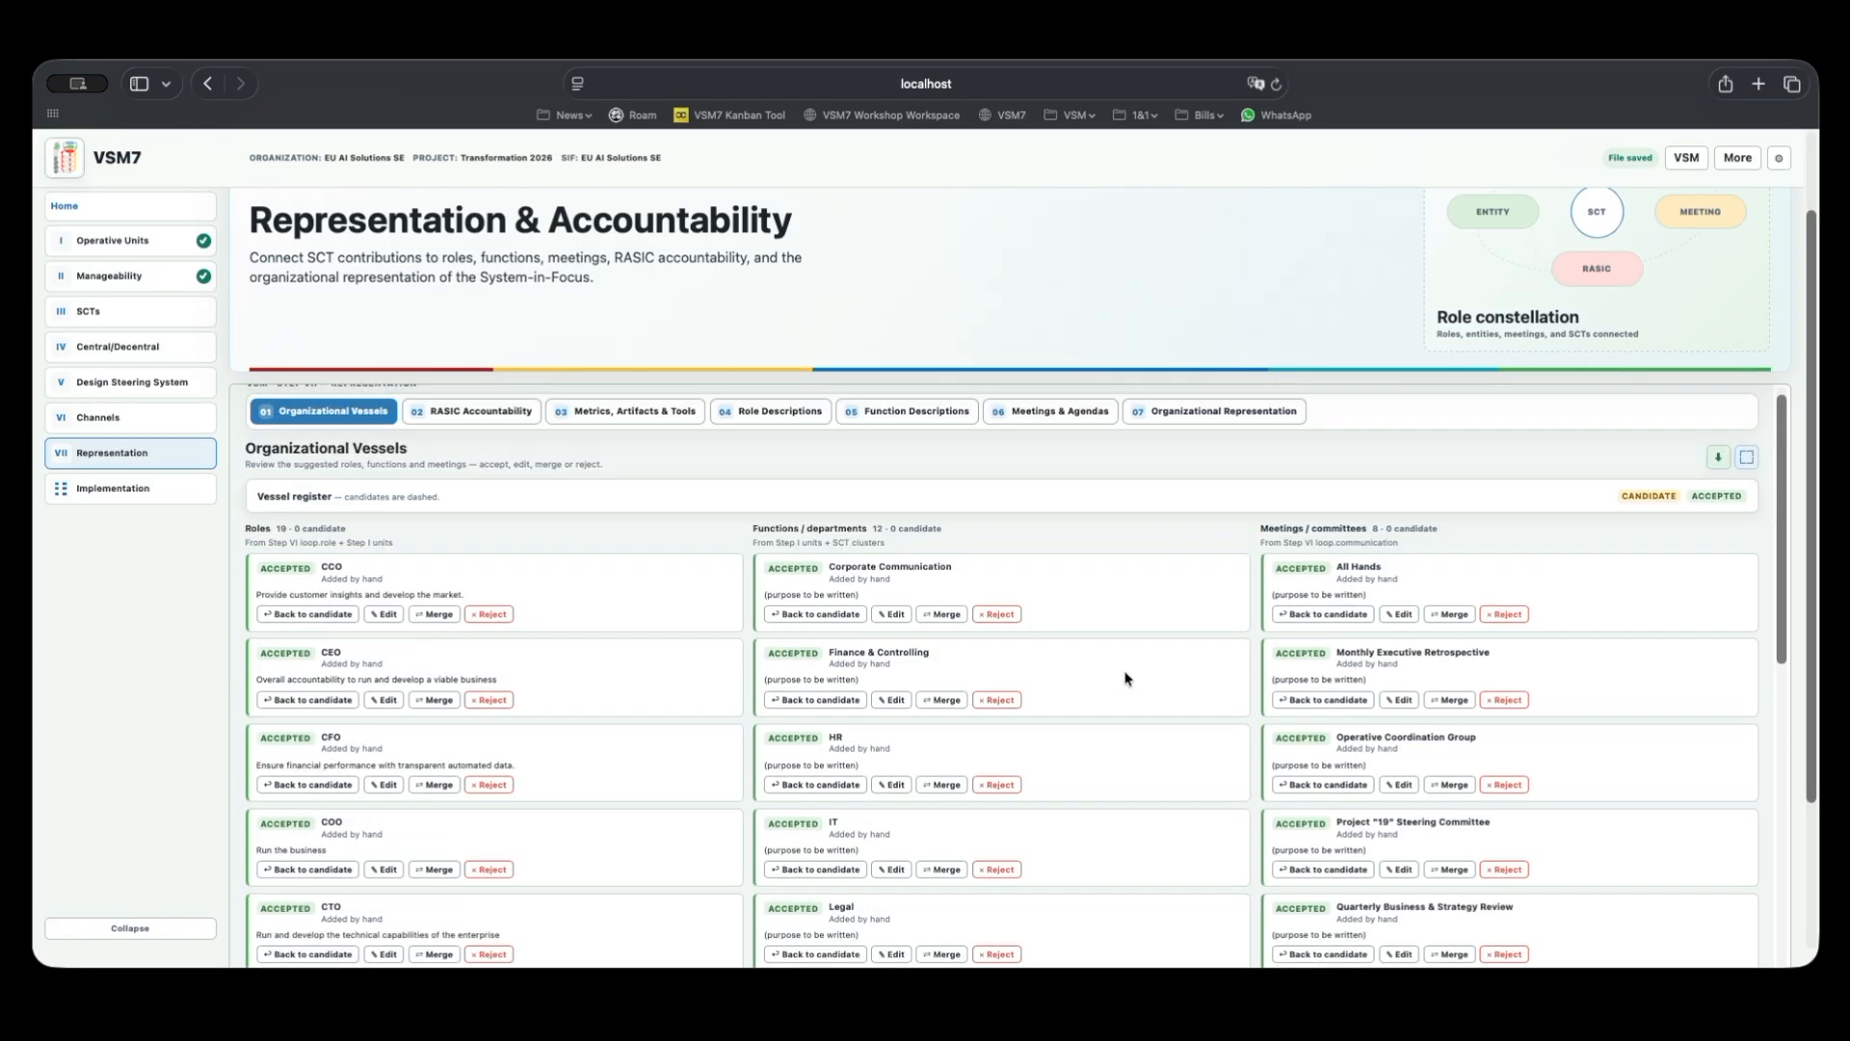
{"action": "scroll", "coordinate": [1106, 661], "scroll_direction": "down", "scroll_amount": 3}
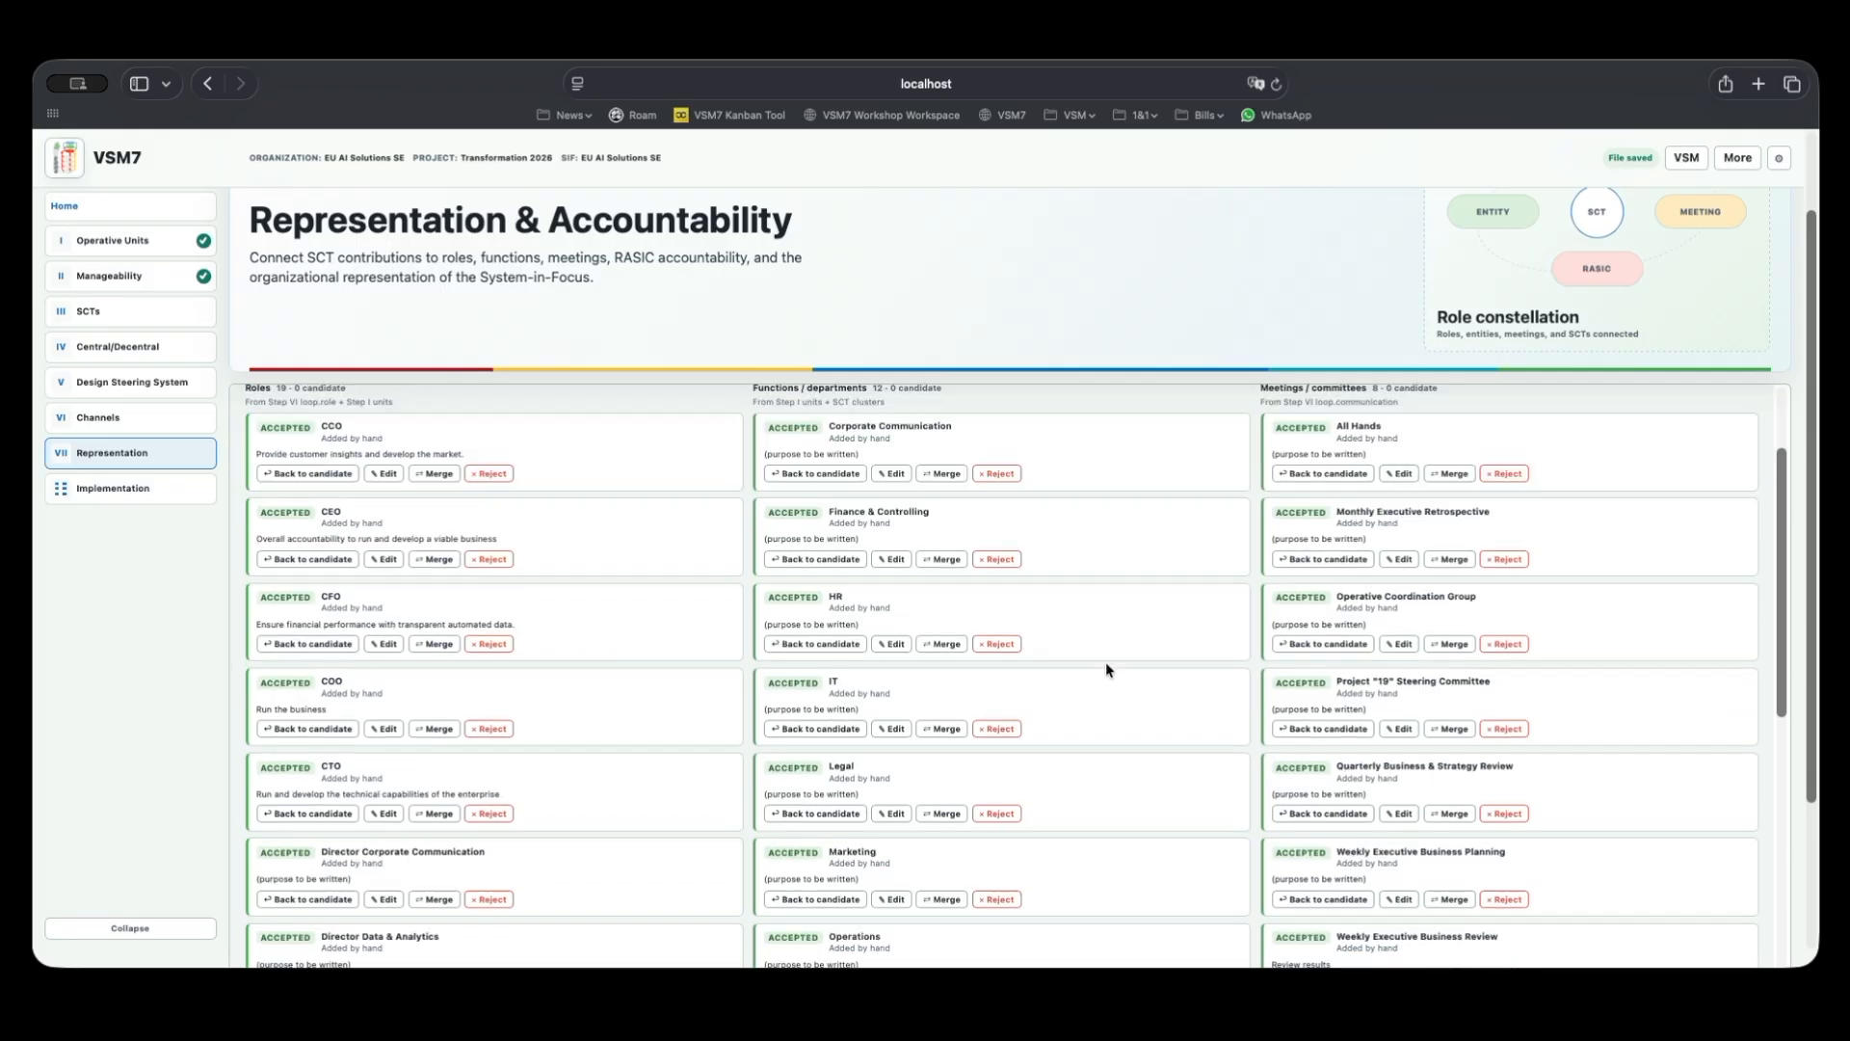
Open the form for a new role and go through its vessel types Role, Function and Meeting and its name and purpose fields.
{"action": "scroll", "coordinate": [1106, 661], "scroll_direction": "down", "scroll_amount": 15}
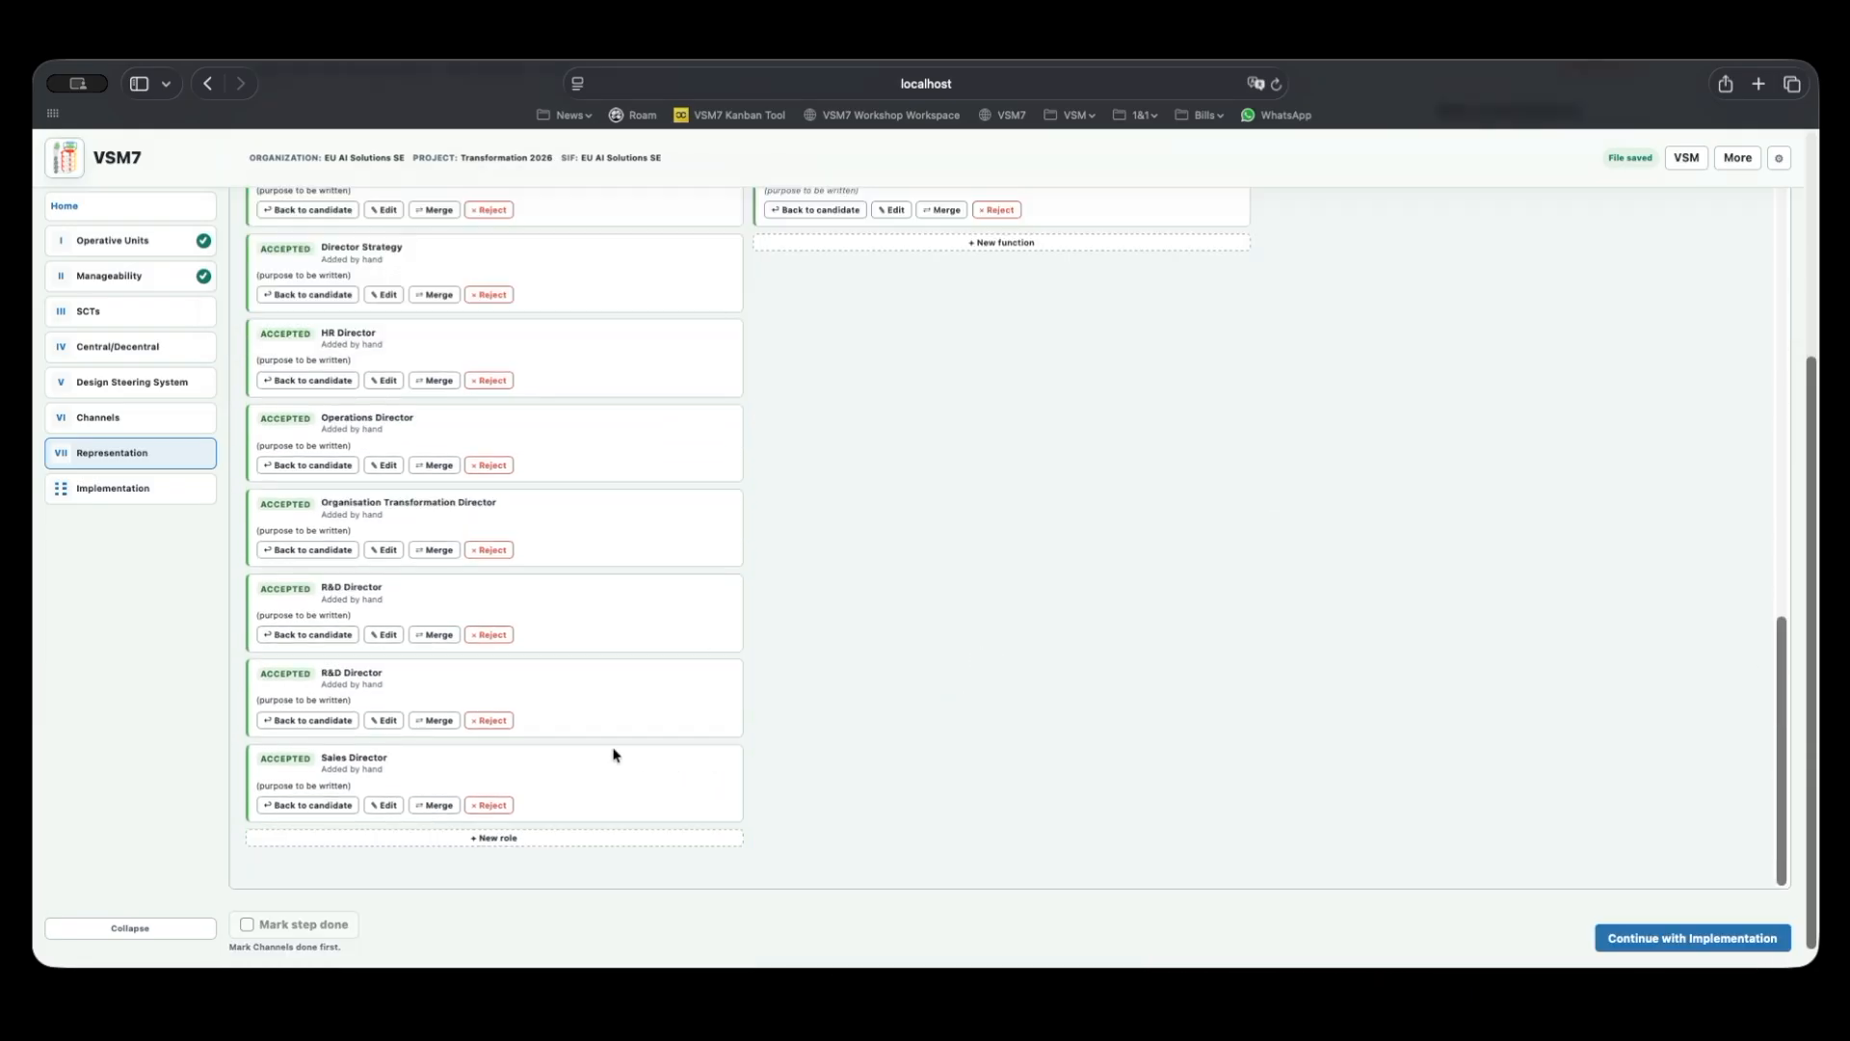
{"action": "left_click", "coordinate": [487, 838]}
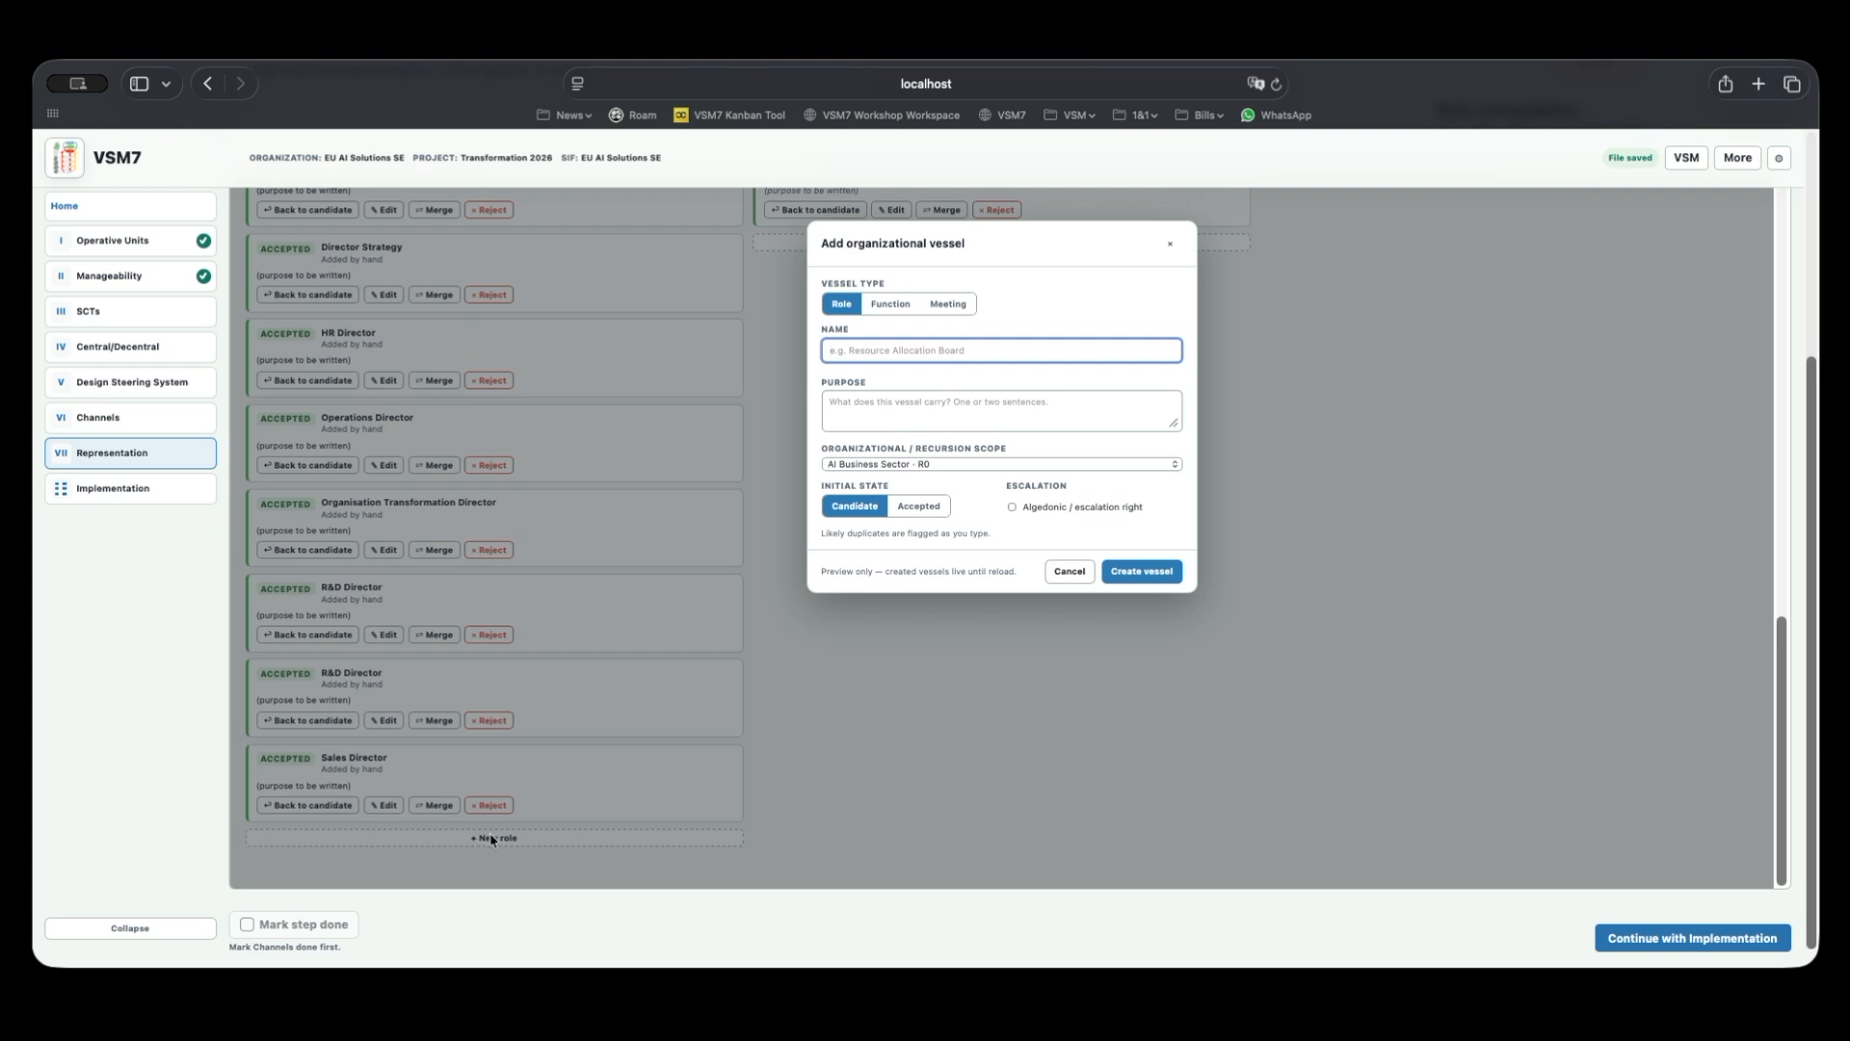
{"action": "left_click", "coordinate": [888, 305]}
{"action": "left_click", "coordinate": [946, 304]}
{"action": "left_click", "coordinate": [888, 305]}
{"action": "left_click", "coordinate": [847, 310]}
{"action": "left_click", "coordinate": [865, 350]}
{"action": "left_click", "coordinate": [866, 401]}
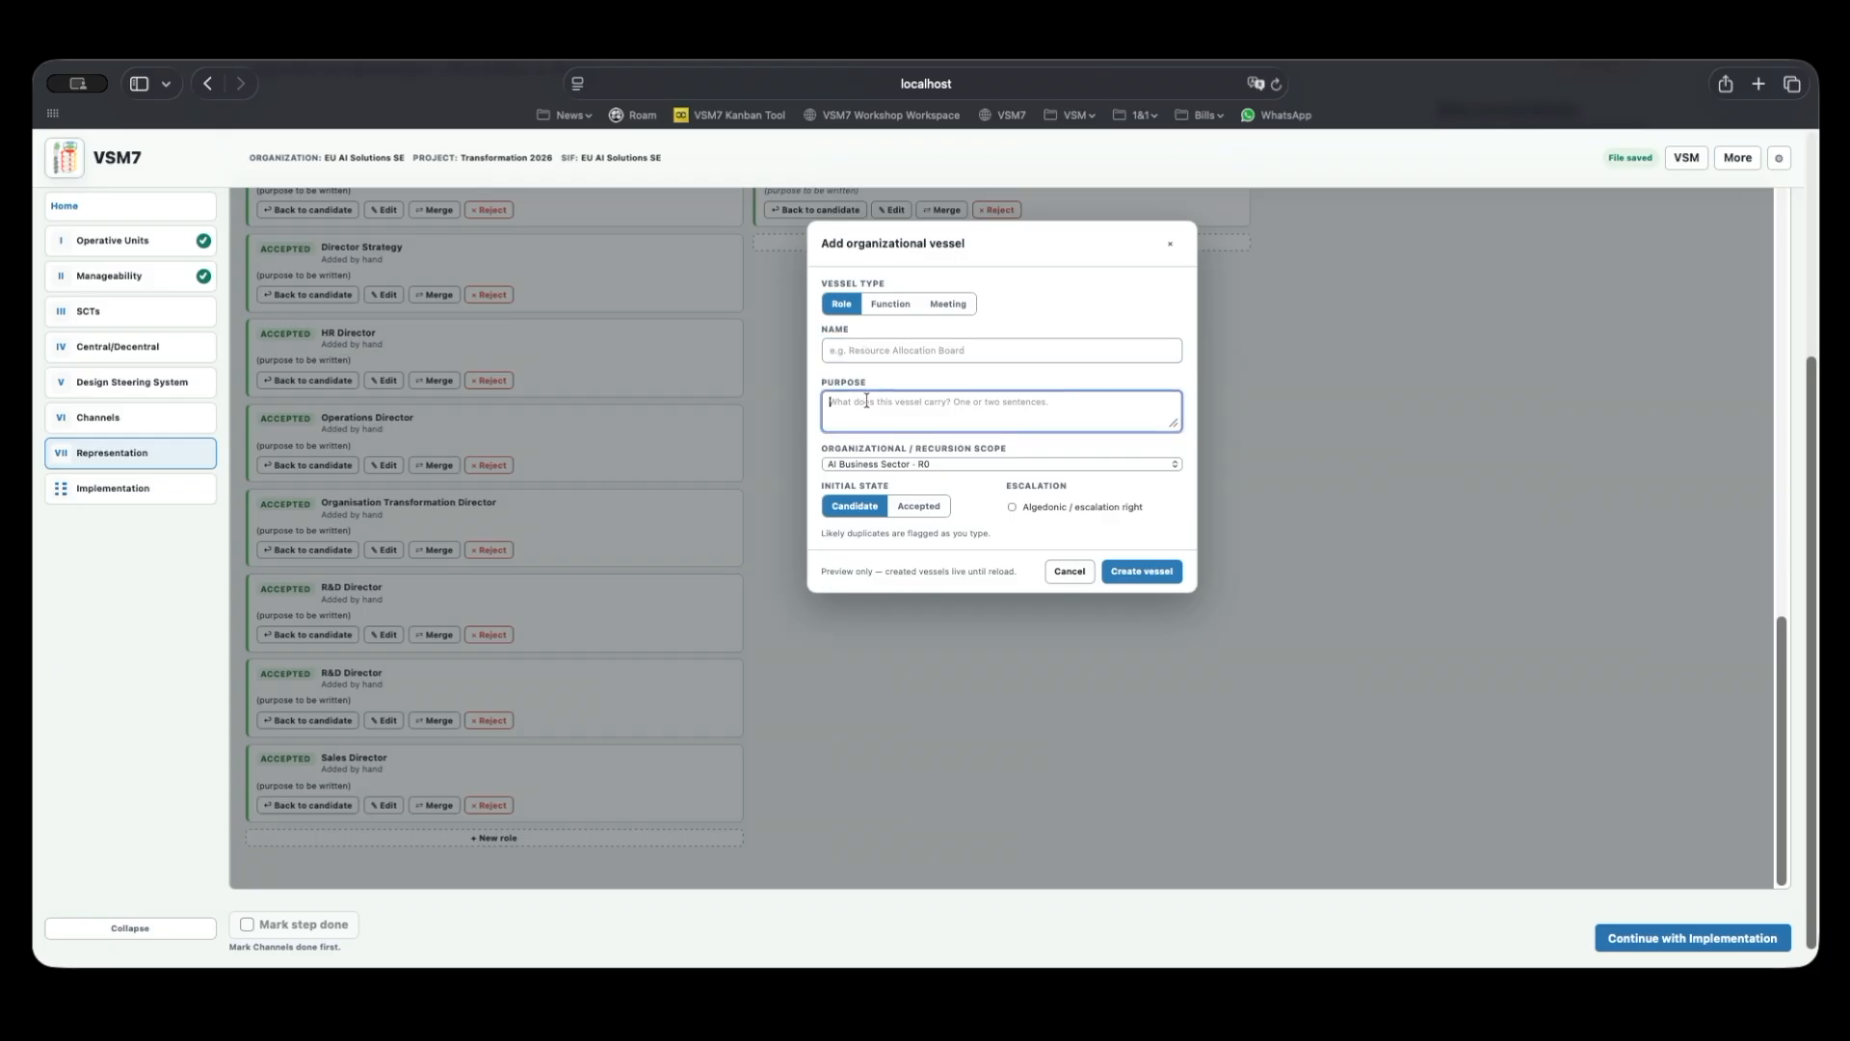
Review the recursion scope options, initial state and escalation setting of the new vessel, and cancel without creating it.
{"action": "left_click", "coordinate": [894, 467]}
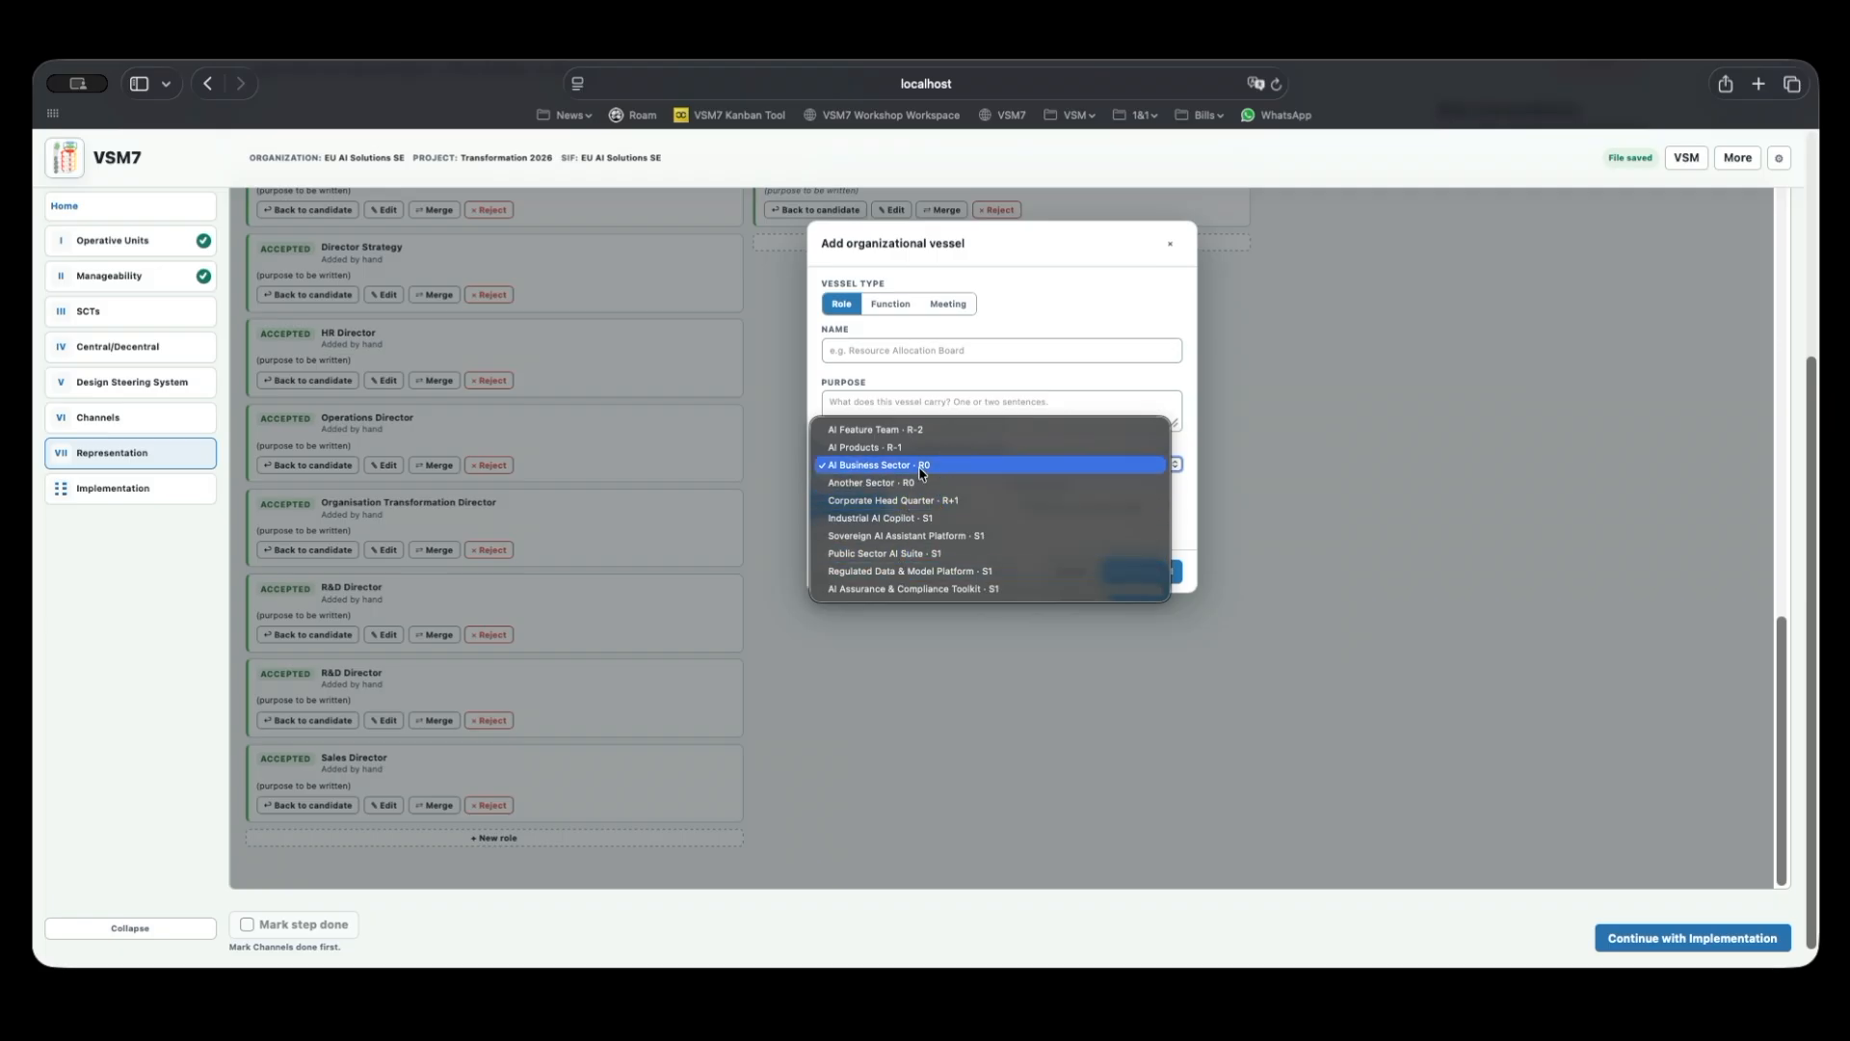
{"action": "left_click", "coordinate": [1035, 375]}
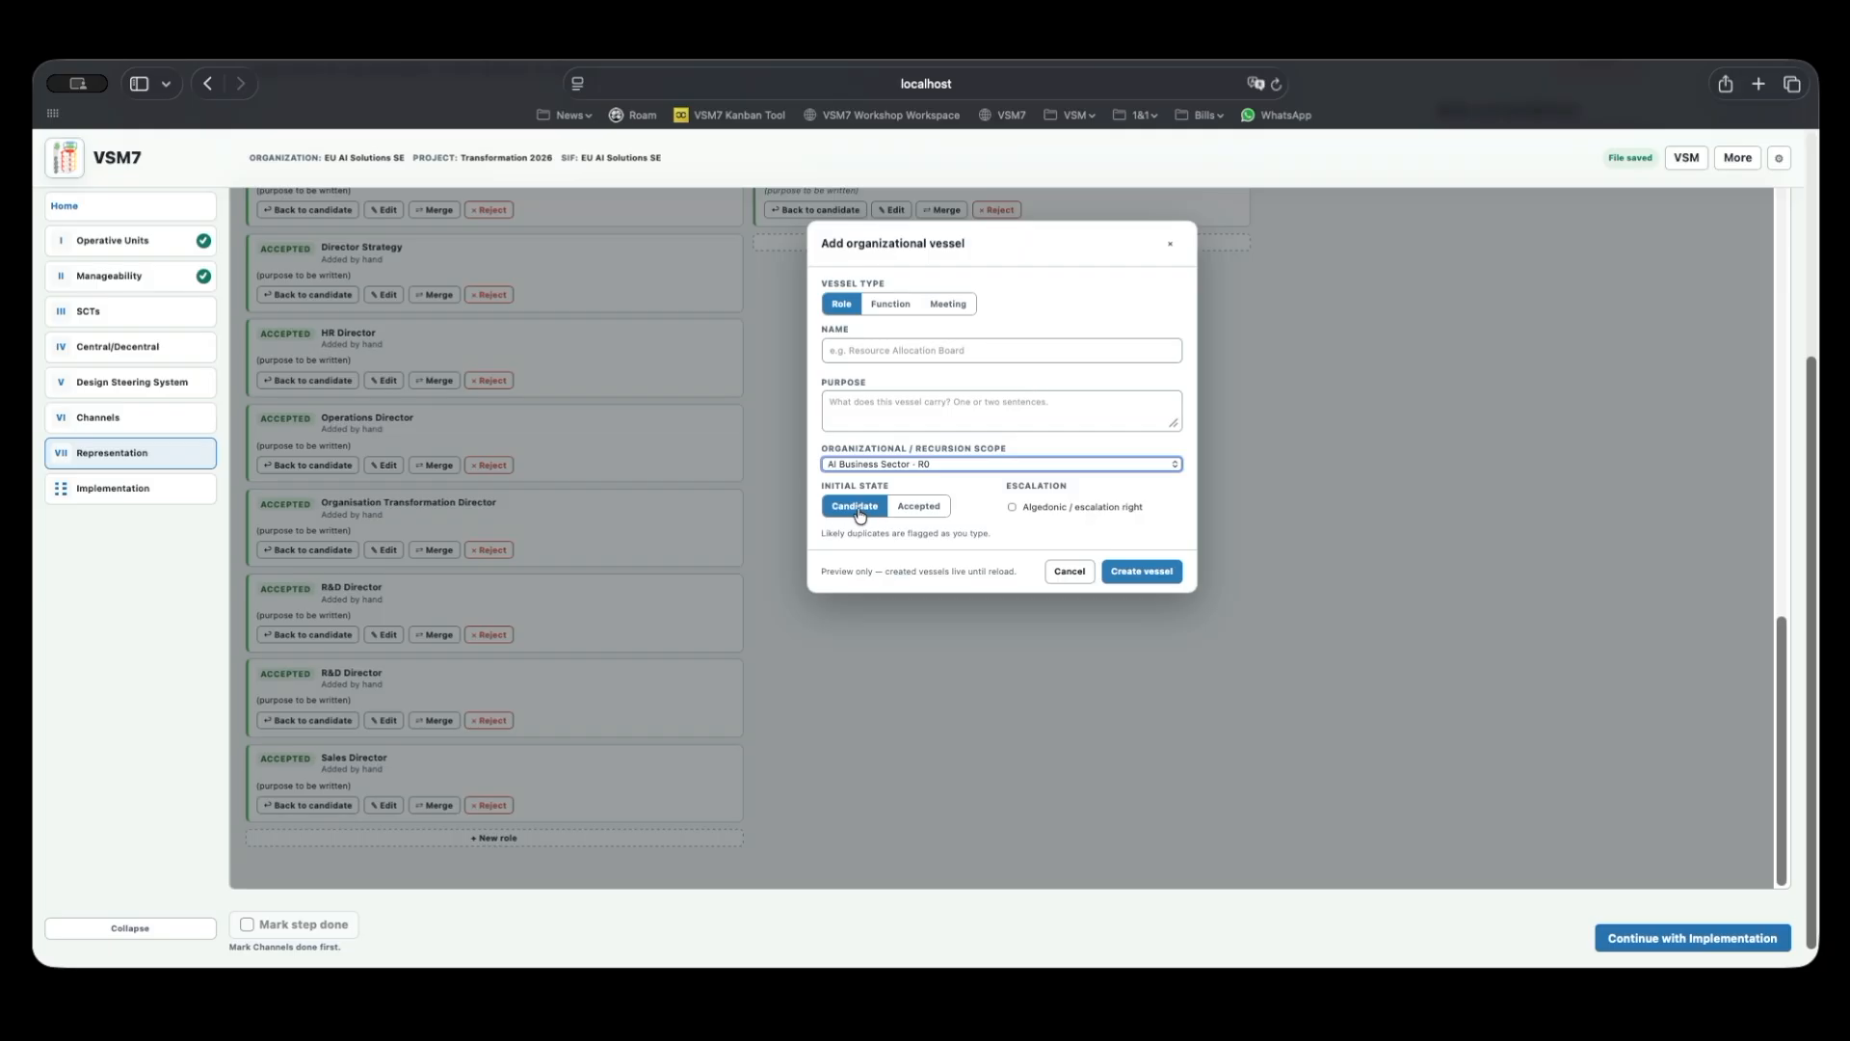
{"action": "triple_click", "coordinate": [1025, 506]}
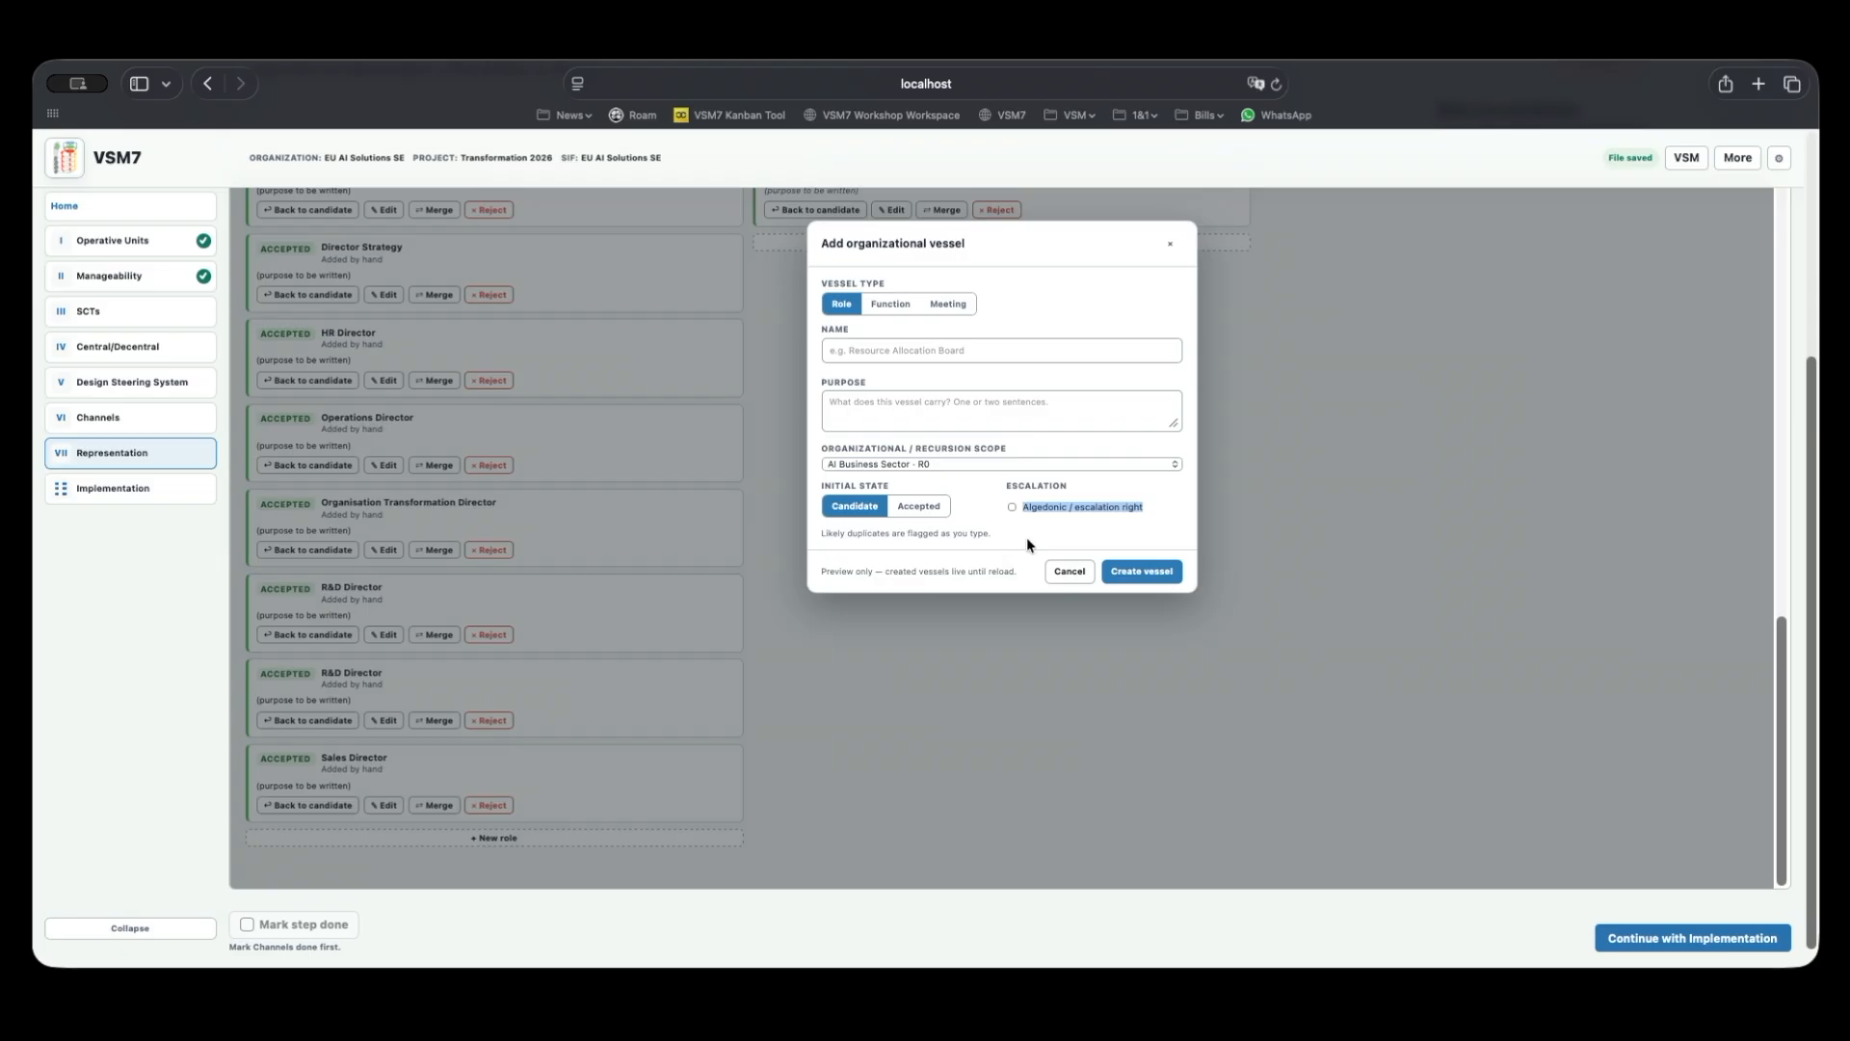
{"action": "left_click", "coordinate": [1031, 538]}
{"action": "left_click", "coordinate": [1060, 570]}
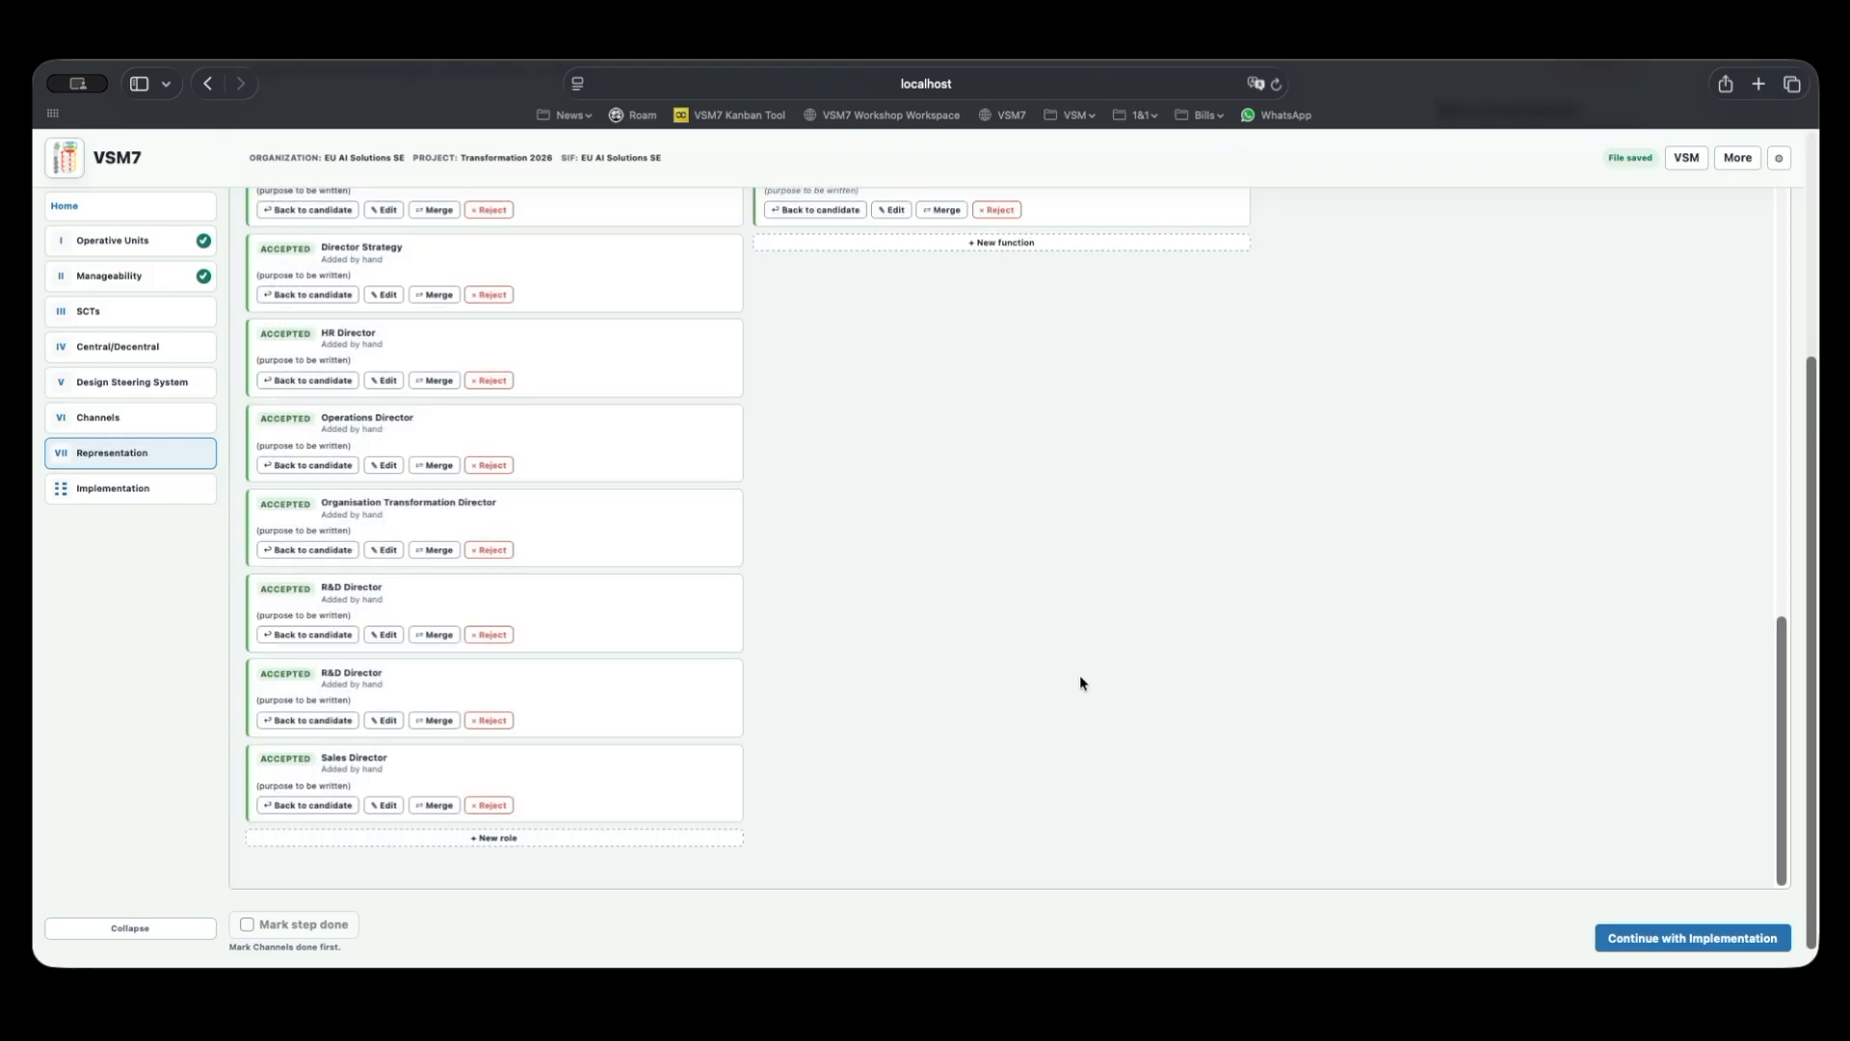
Go to RASIC Accountability and look over the matrix of SCT contributions and roles.
{"action": "scroll", "coordinate": [1077, 684], "scroll_direction": "up", "scroll_amount": 15}
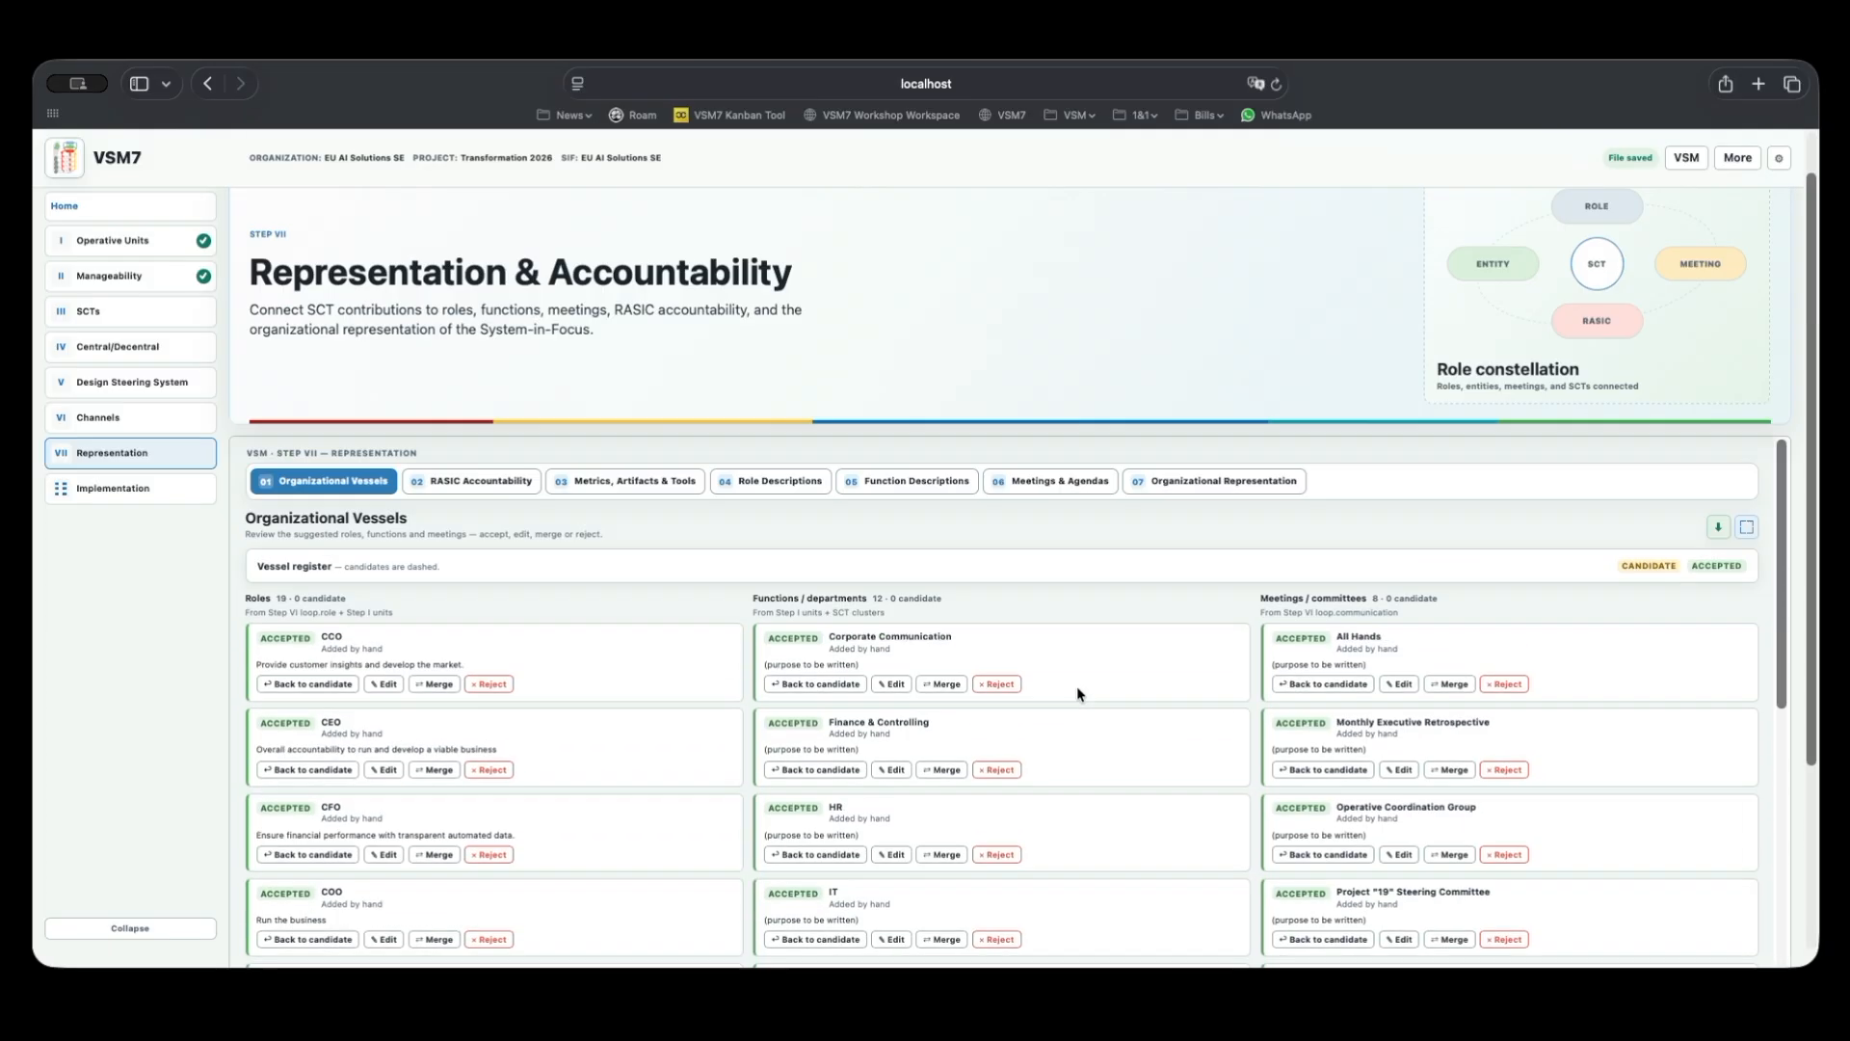
{"action": "scroll", "coordinate": [1077, 686], "scroll_direction": "down", "scroll_amount": 2}
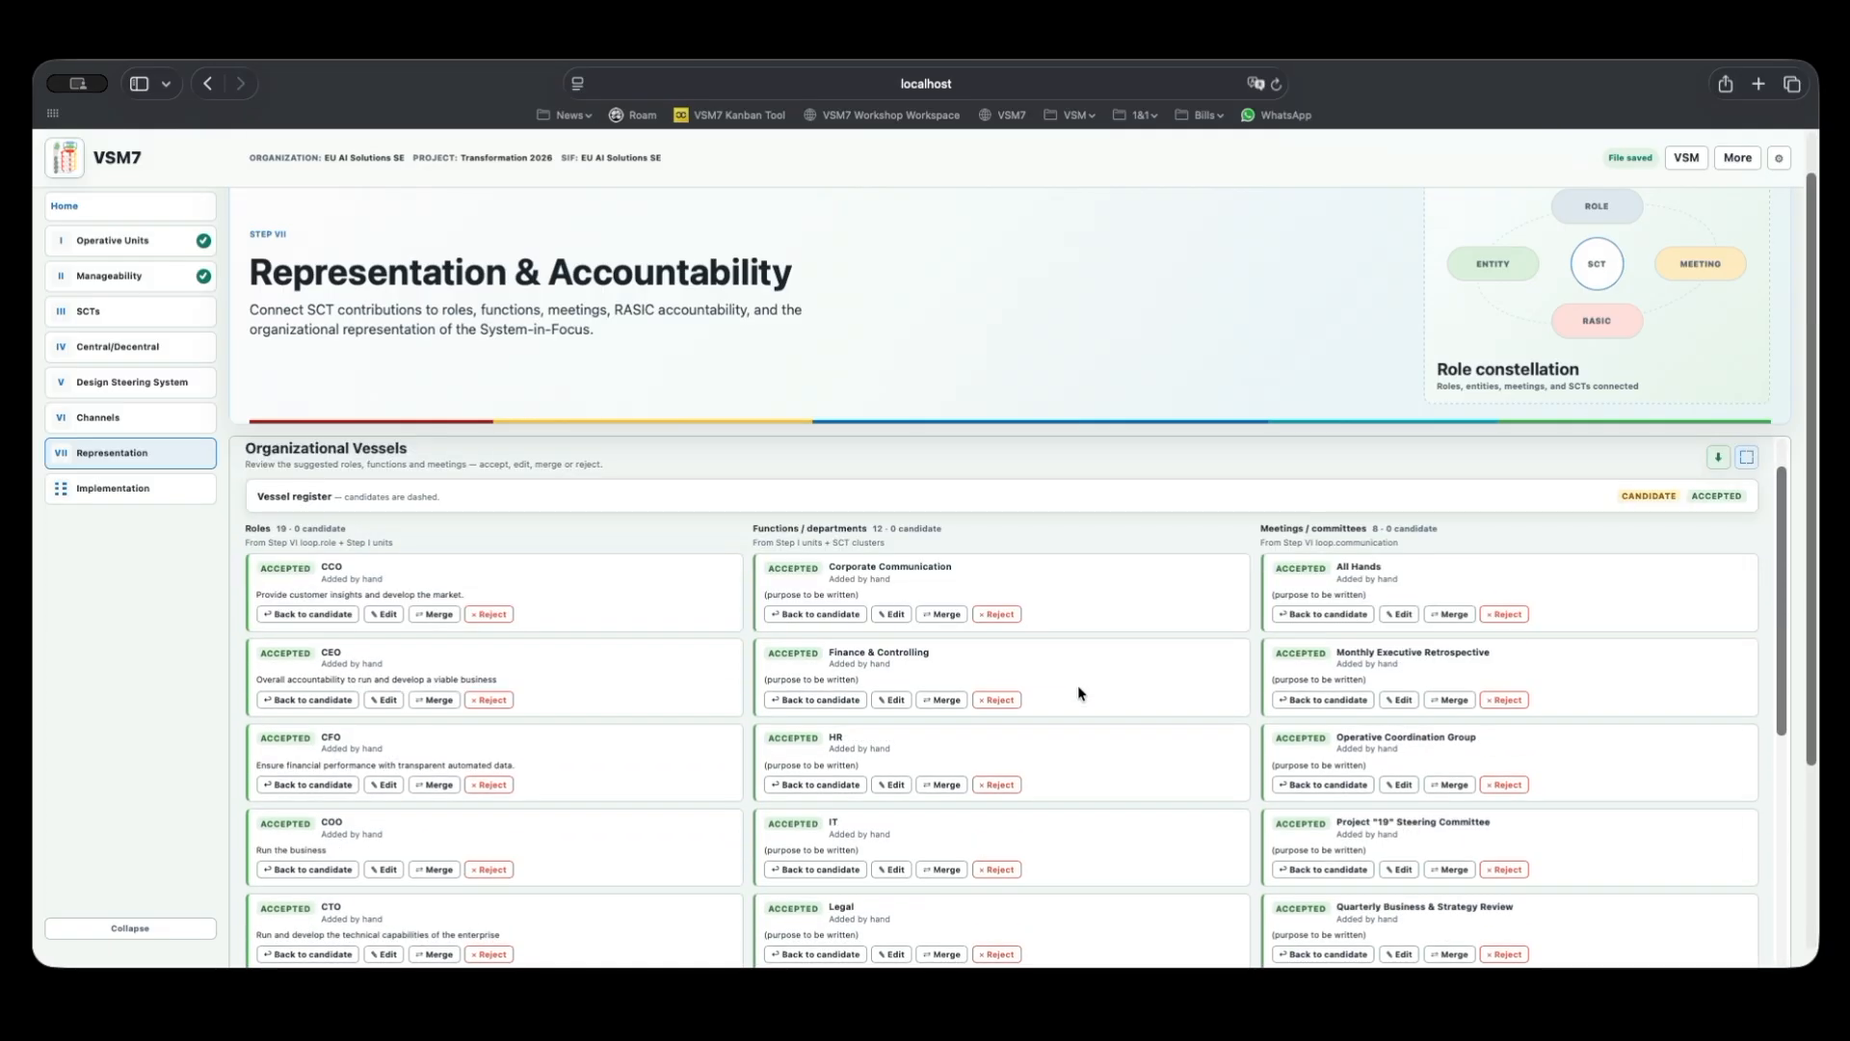
{"action": "scroll", "coordinate": [713, 522], "scroll_direction": "up", "scroll_amount": 3}
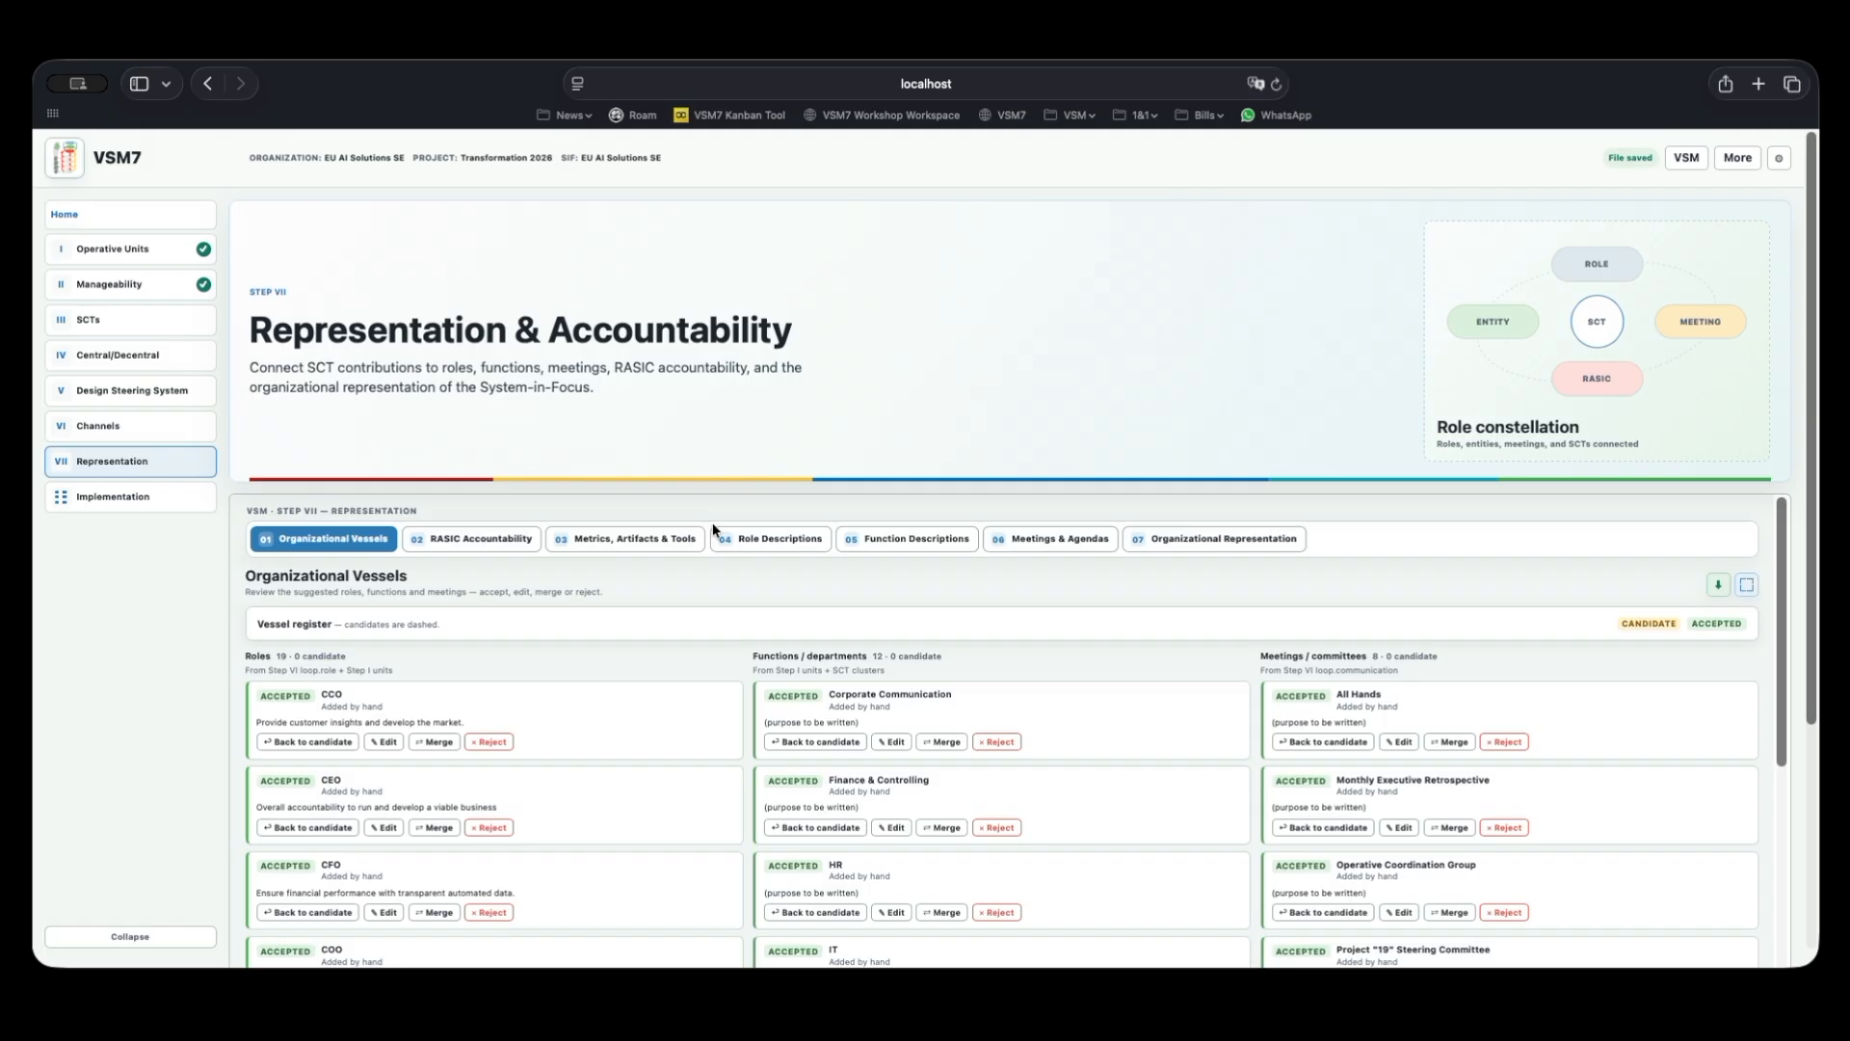
{"action": "left_click", "coordinate": [449, 541]}
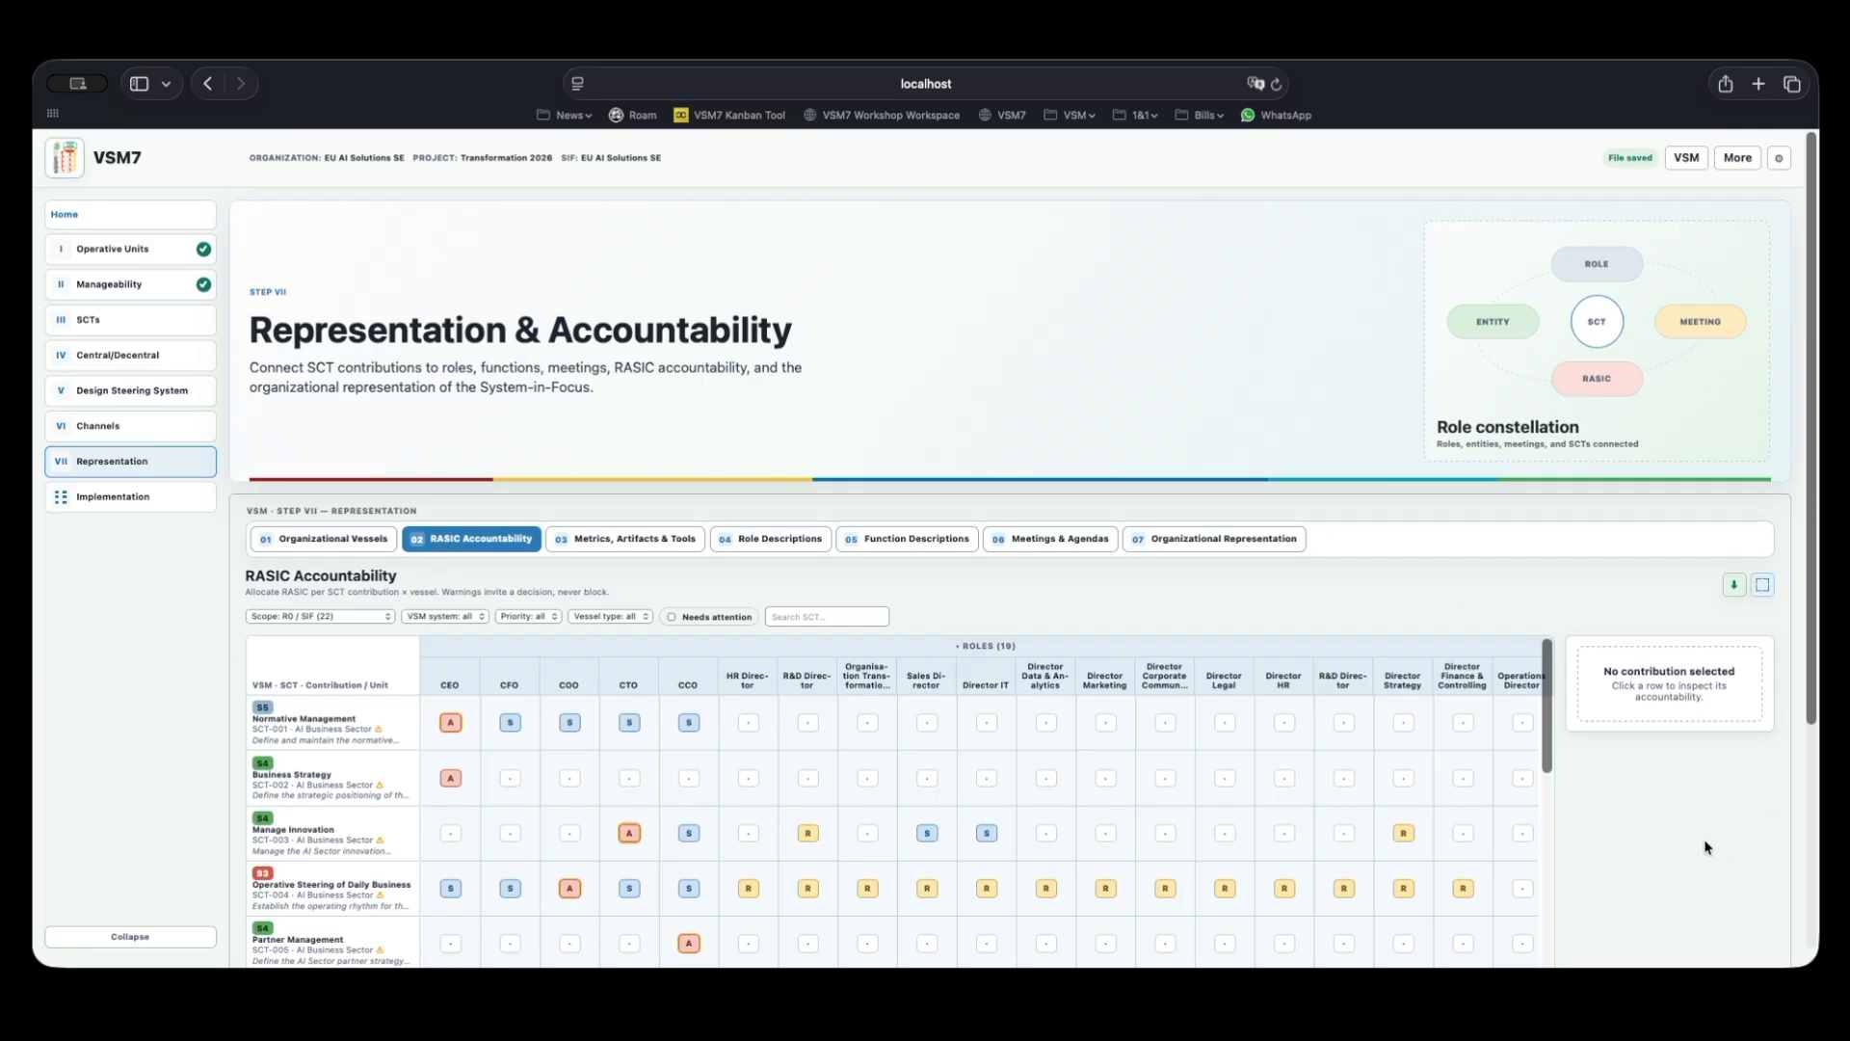
{"action": "scroll", "coordinate": [1692, 836], "scroll_direction": "down", "scroll_amount": 5}
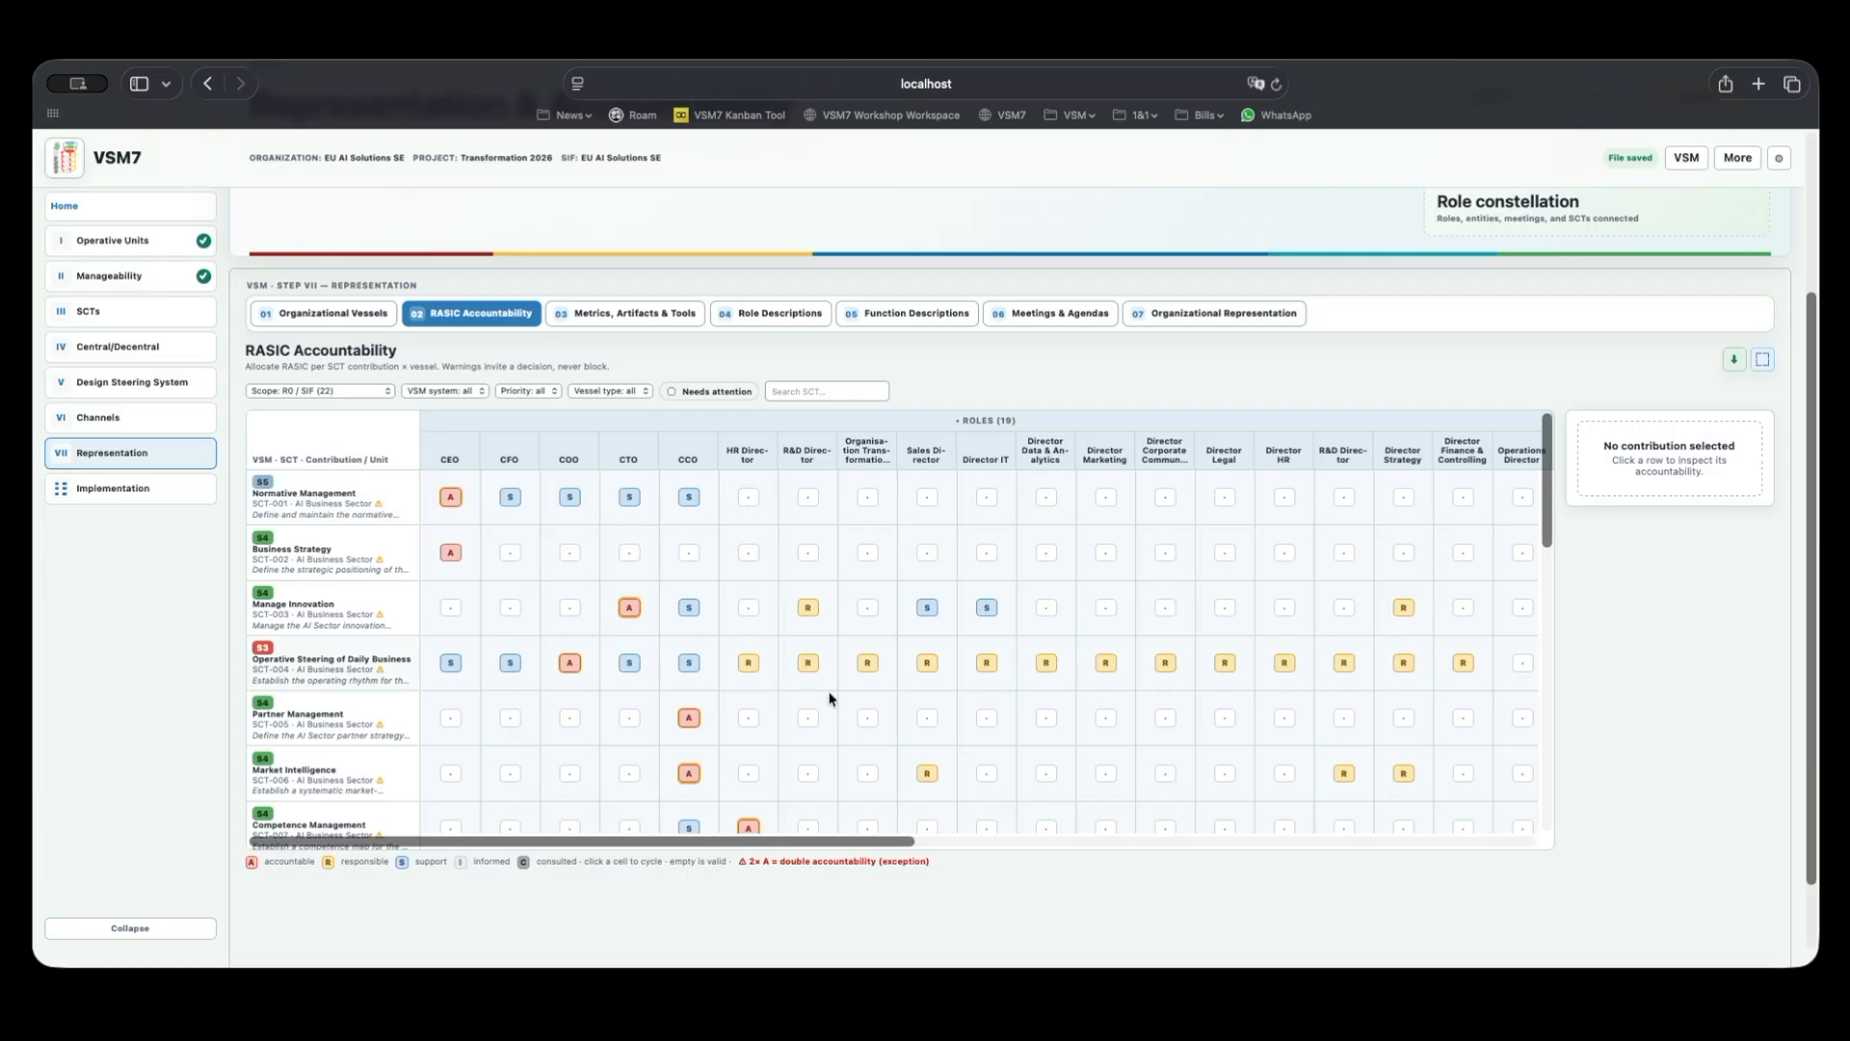
{"action": "left_click_drag", "start_coordinate": [882, 841], "coordinate": [742, 817]}
For Normative Management, assign Support to the R&D Director beside the HR Director and Accountable to the Organisation Transformation Director.
{"action": "left_click", "coordinate": [808, 497]}
{"action": "left_click", "coordinate": [807, 497]}
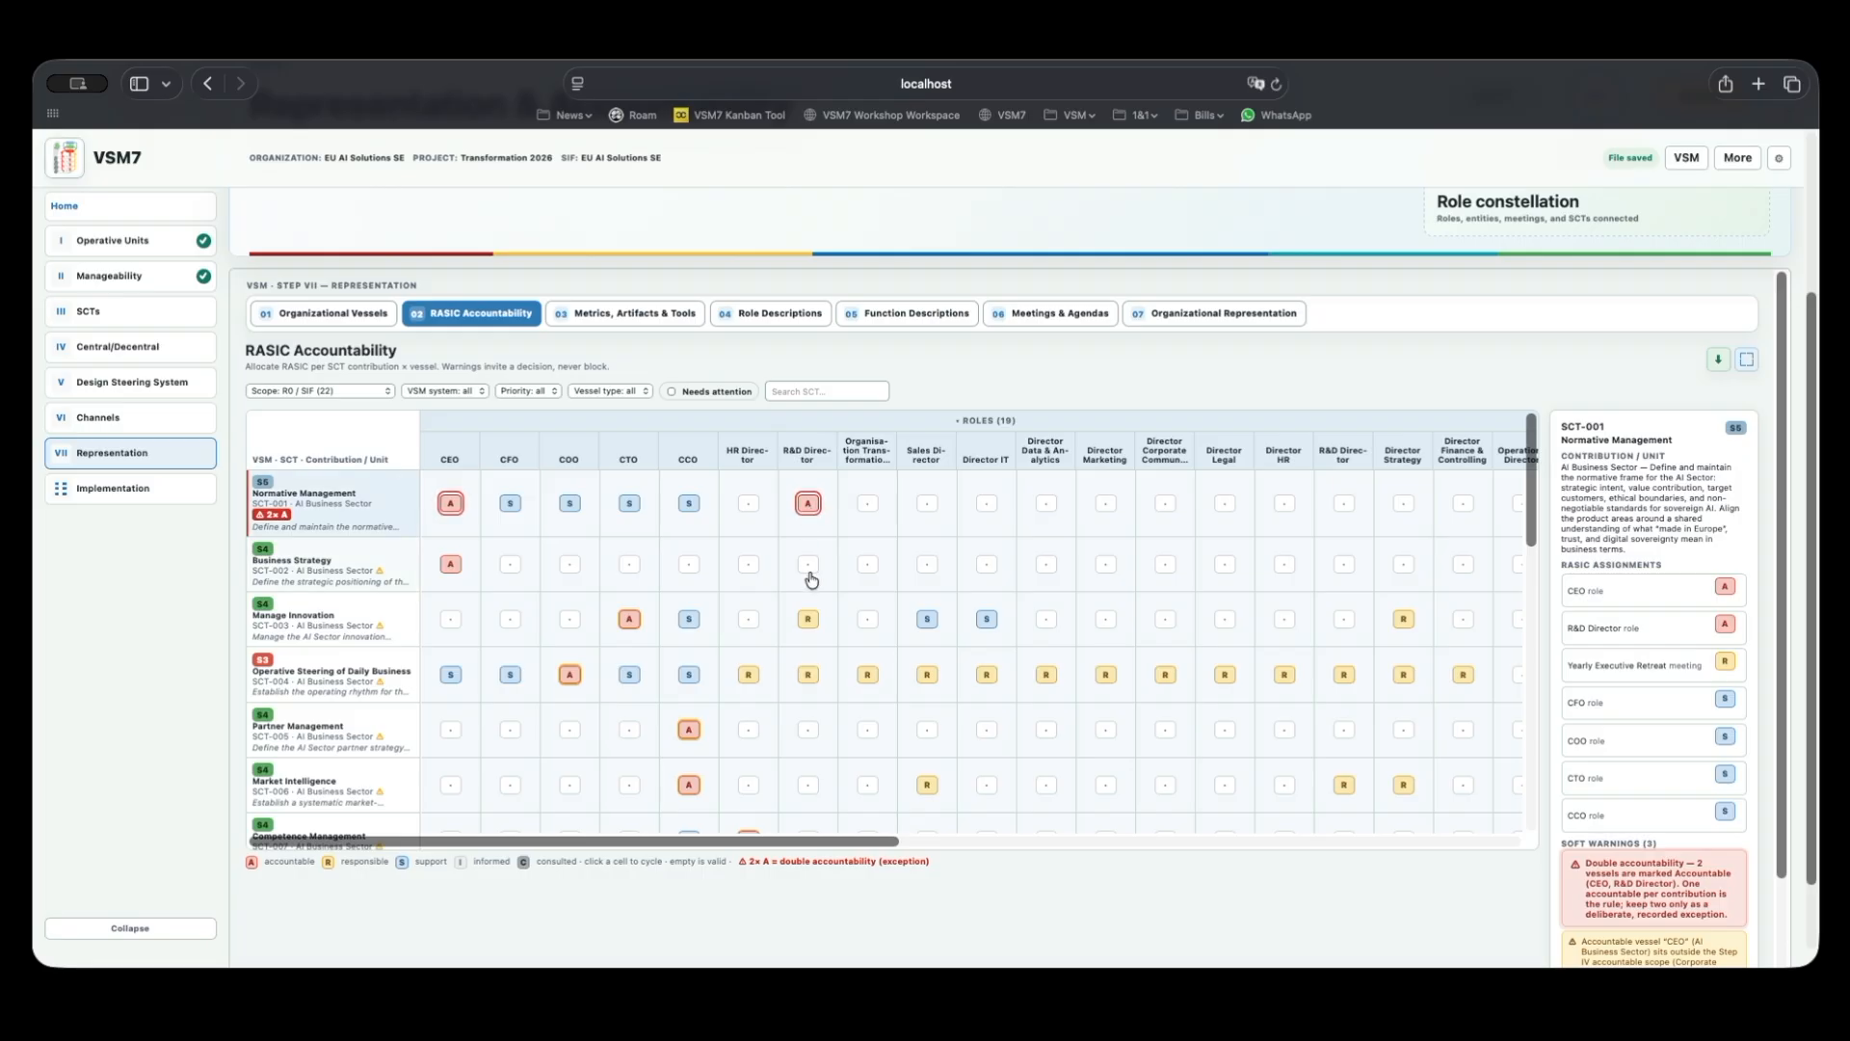
{"action": "left_click", "coordinate": [809, 509]}
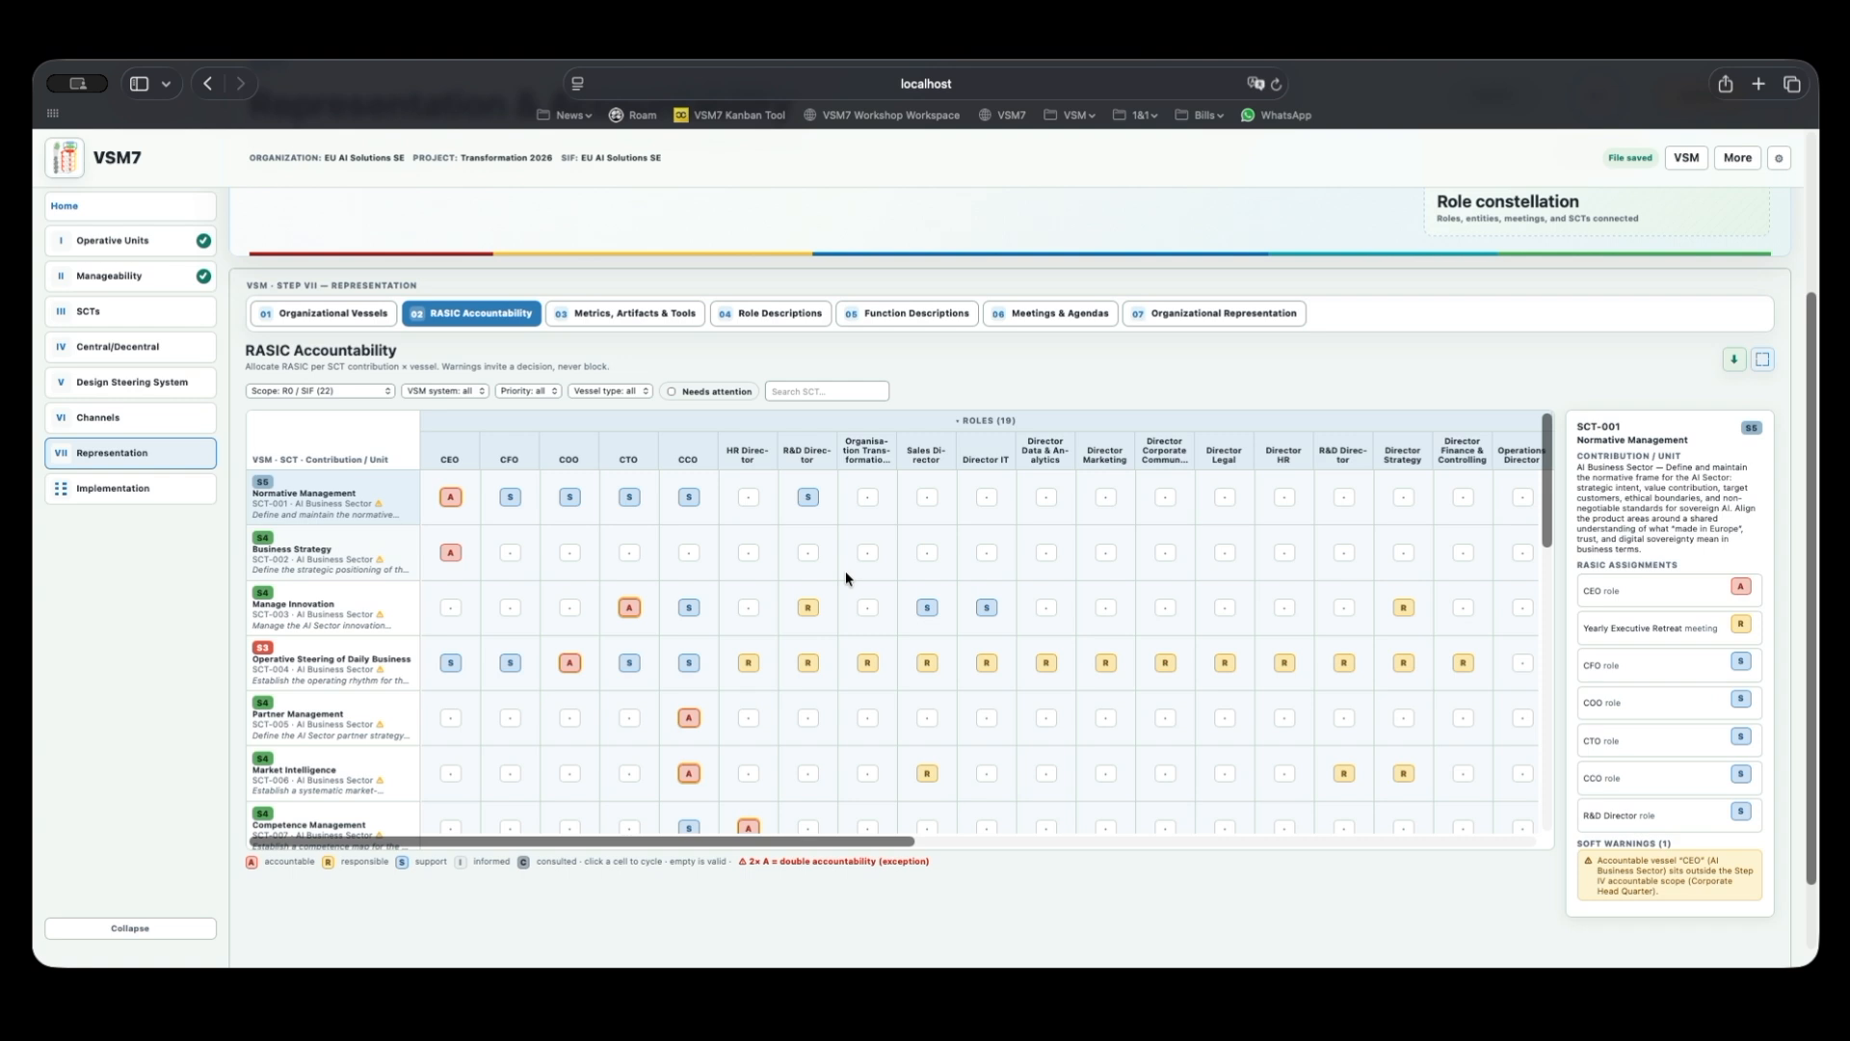
{"action": "left_click", "coordinate": [868, 500]}
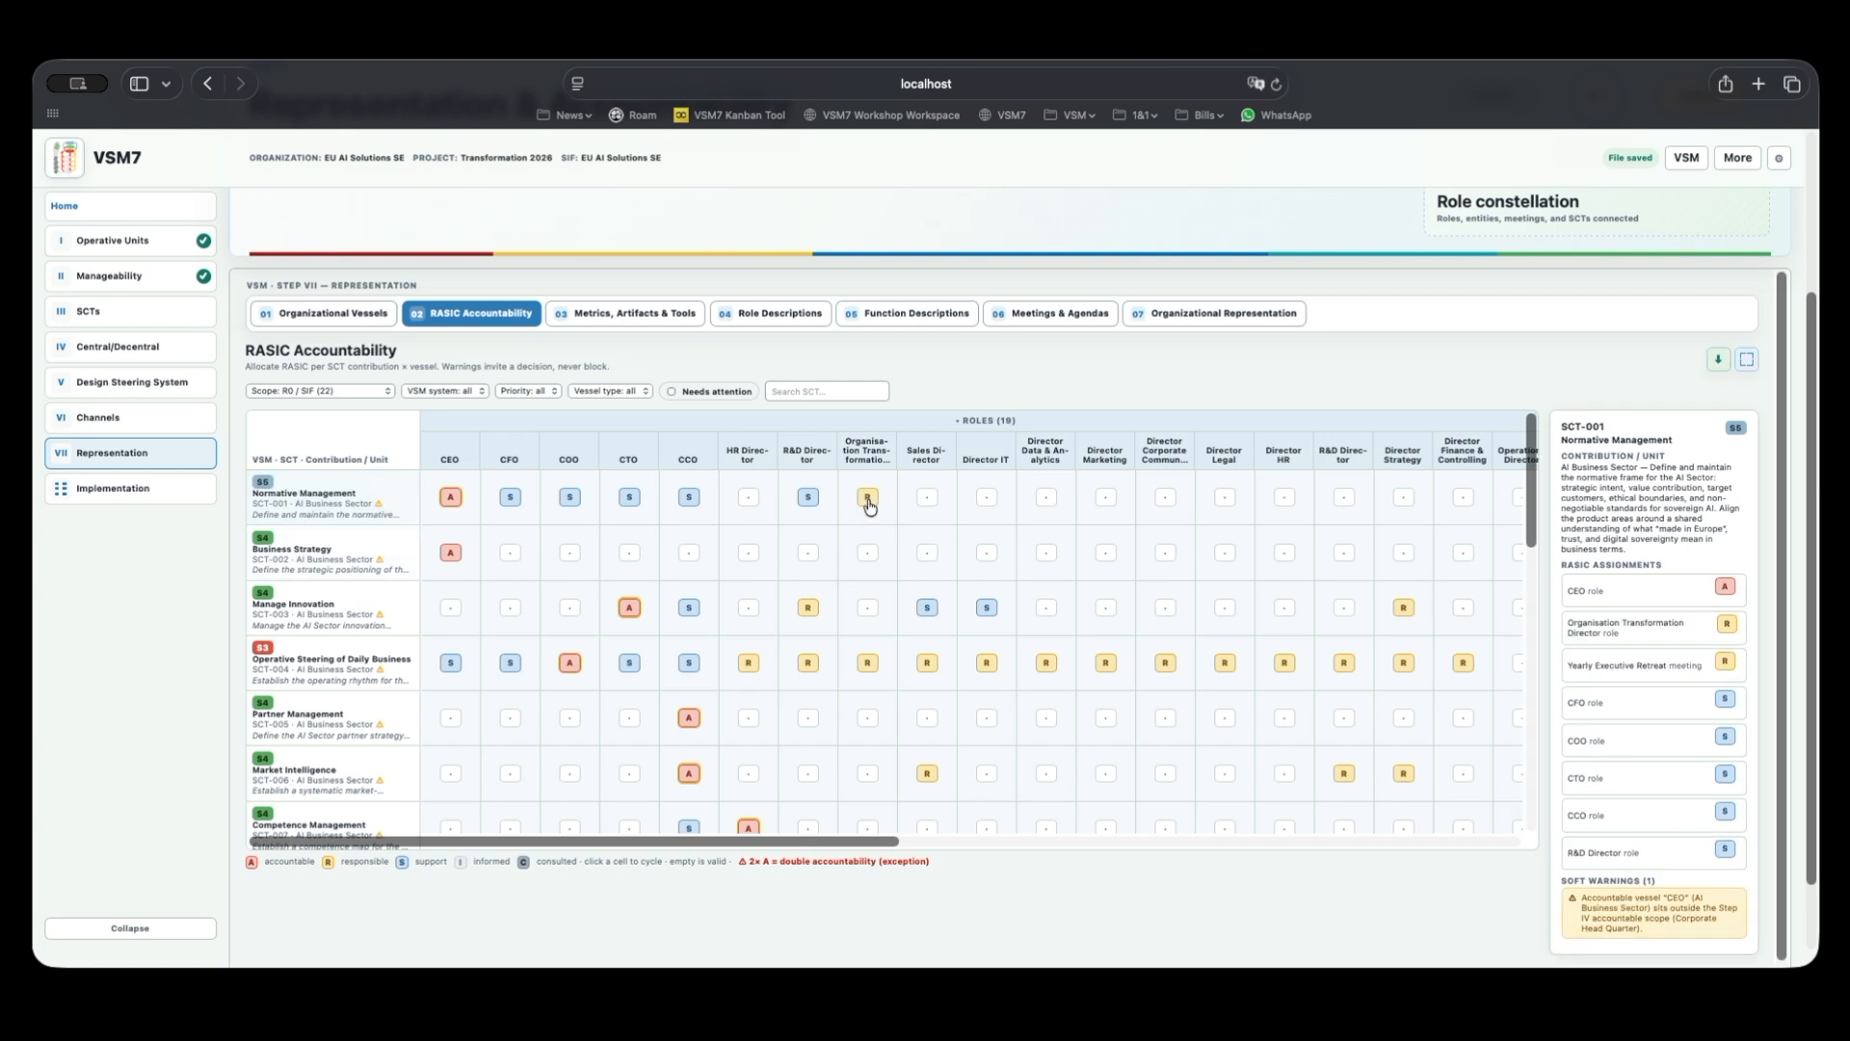
{"action": "left_click", "coordinate": [867, 501]}
Review the RASIC assignments and soft warnings in the details of the Normative Management contribution.
{"action": "scroll", "coordinate": [1684, 805], "scroll_direction": "down", "scroll_amount": 3}
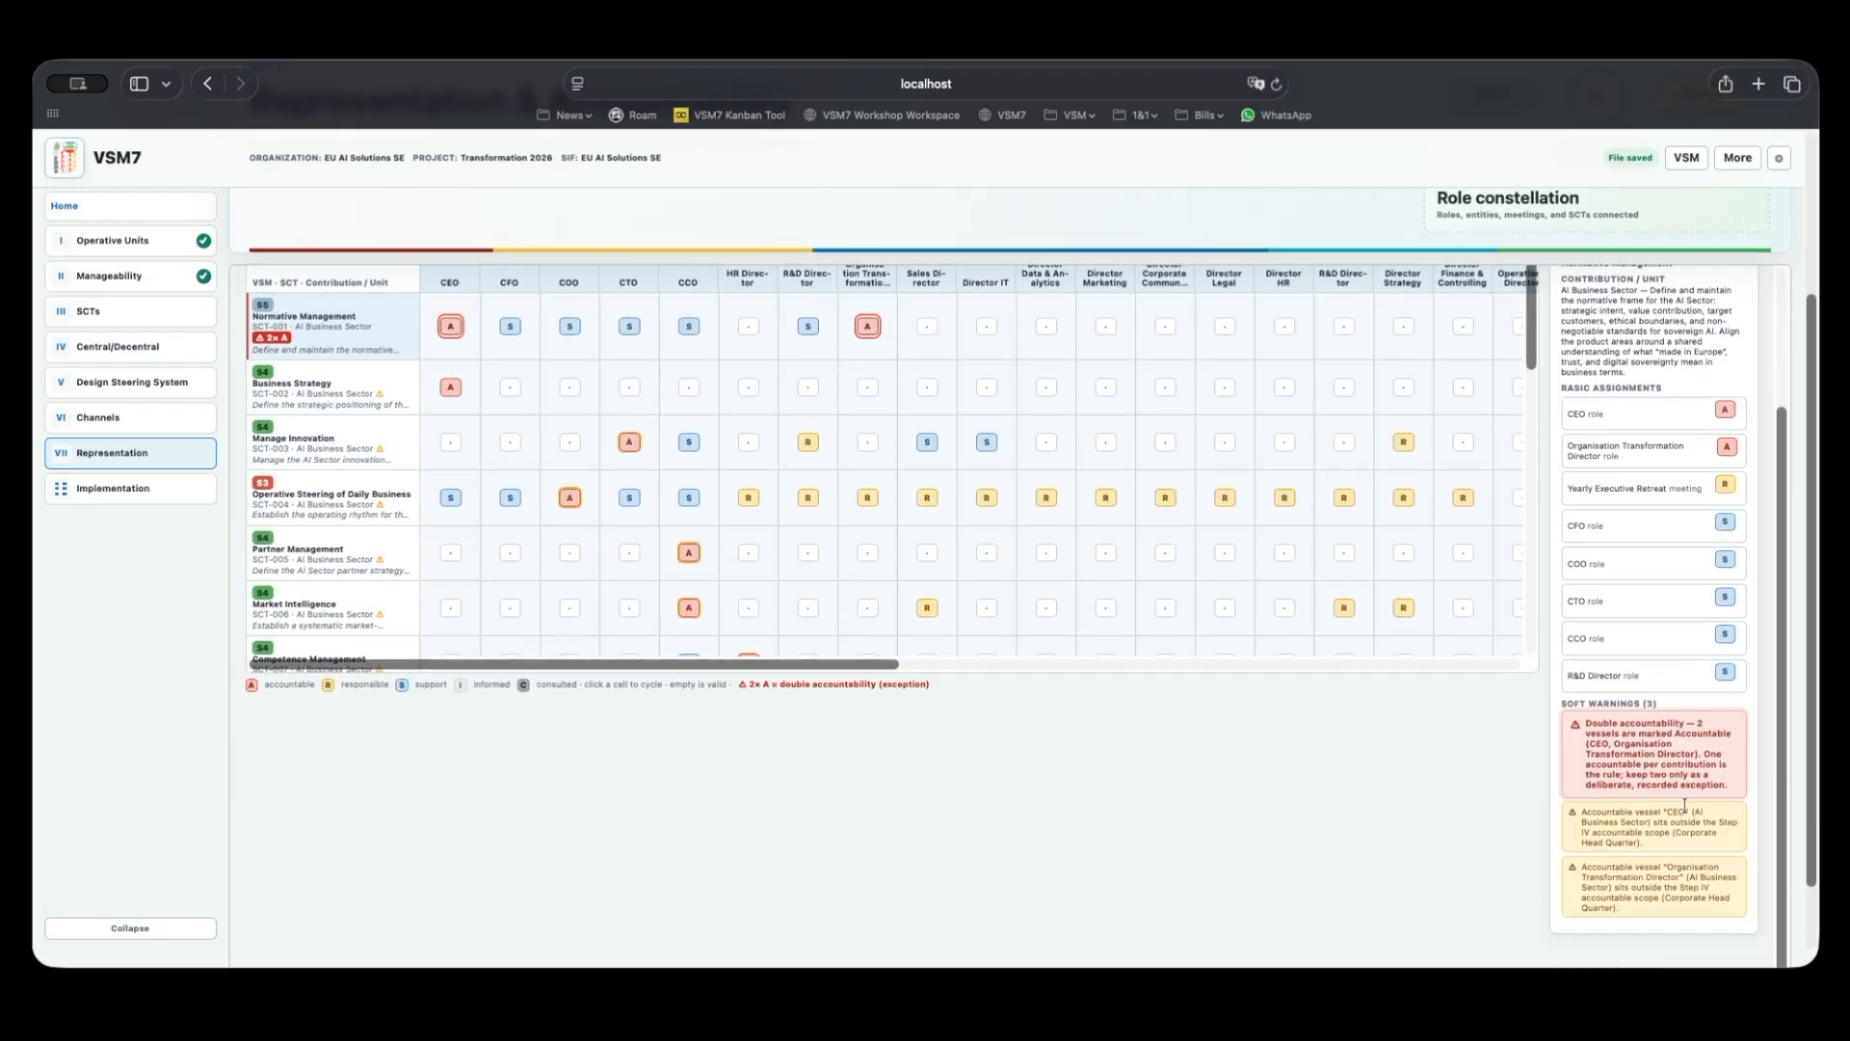
{"action": "scroll", "coordinate": [1684, 805], "scroll_direction": "up", "scroll_amount": 2}
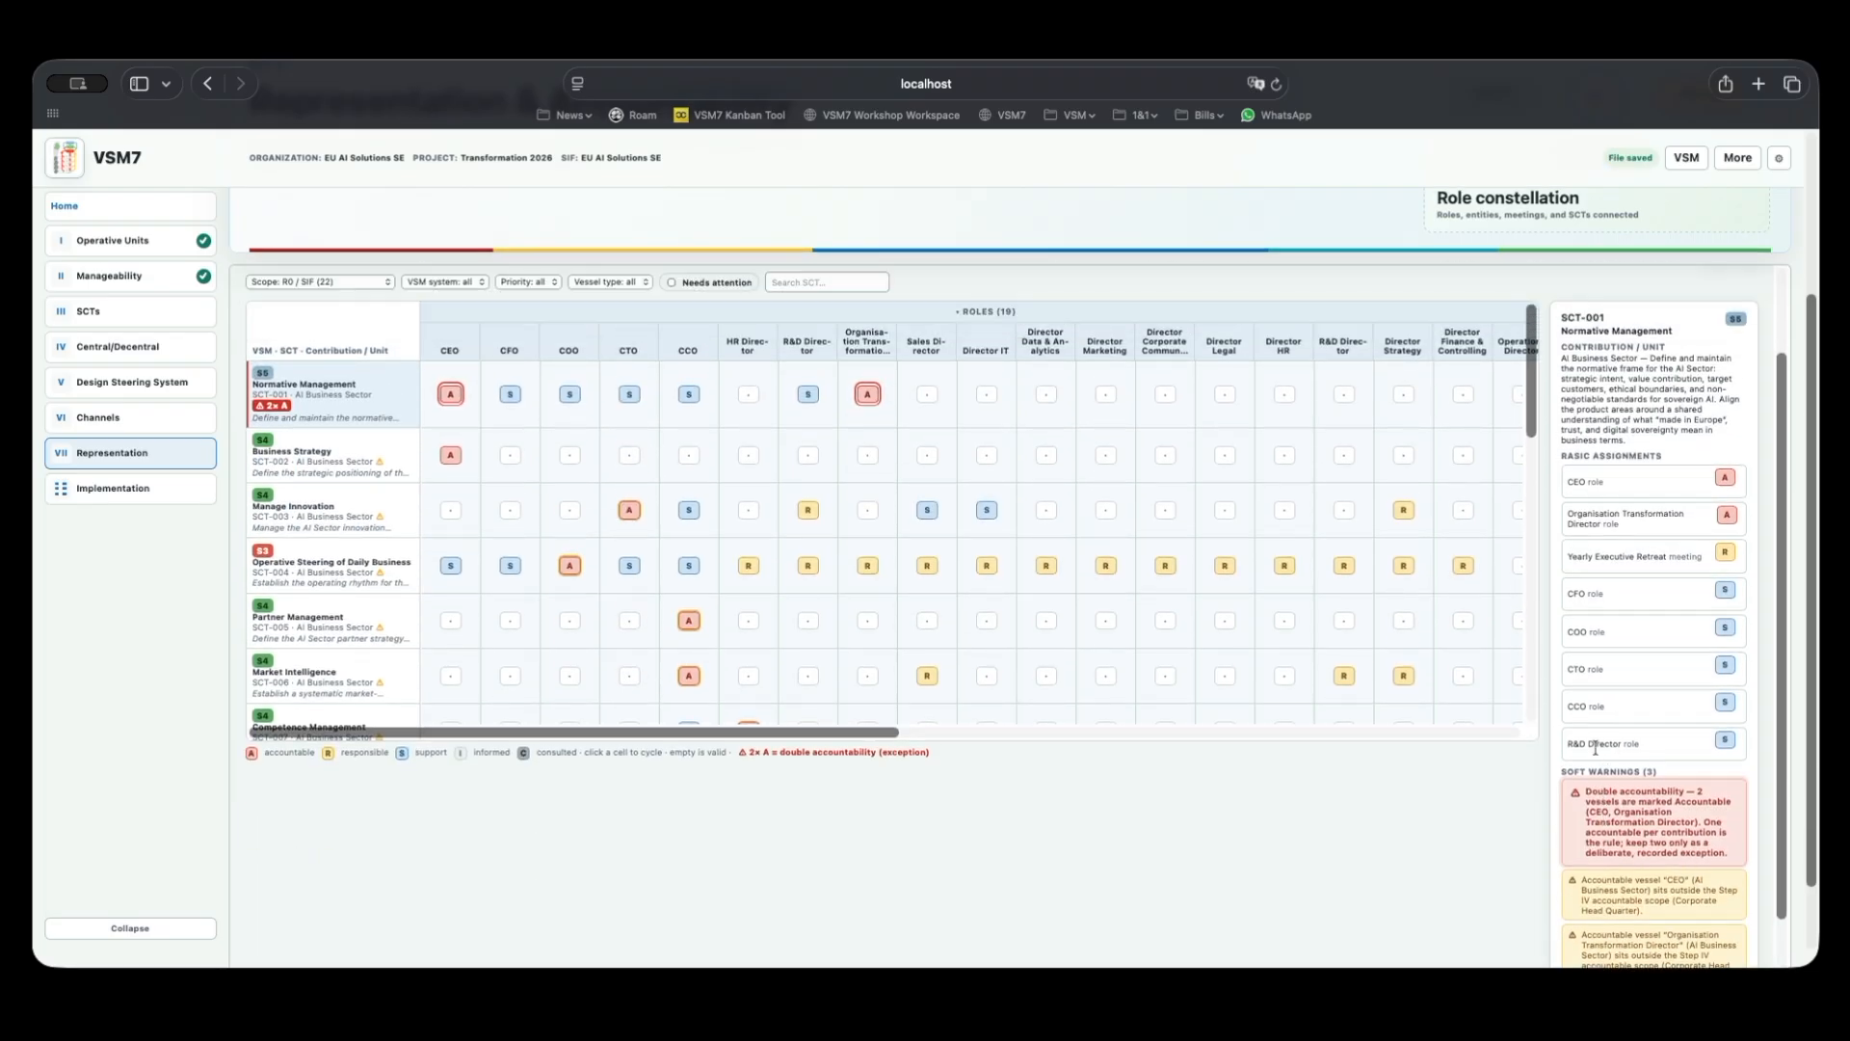
{"action": "scroll", "coordinate": [1596, 748], "scroll_direction": "down", "scroll_amount": 1}
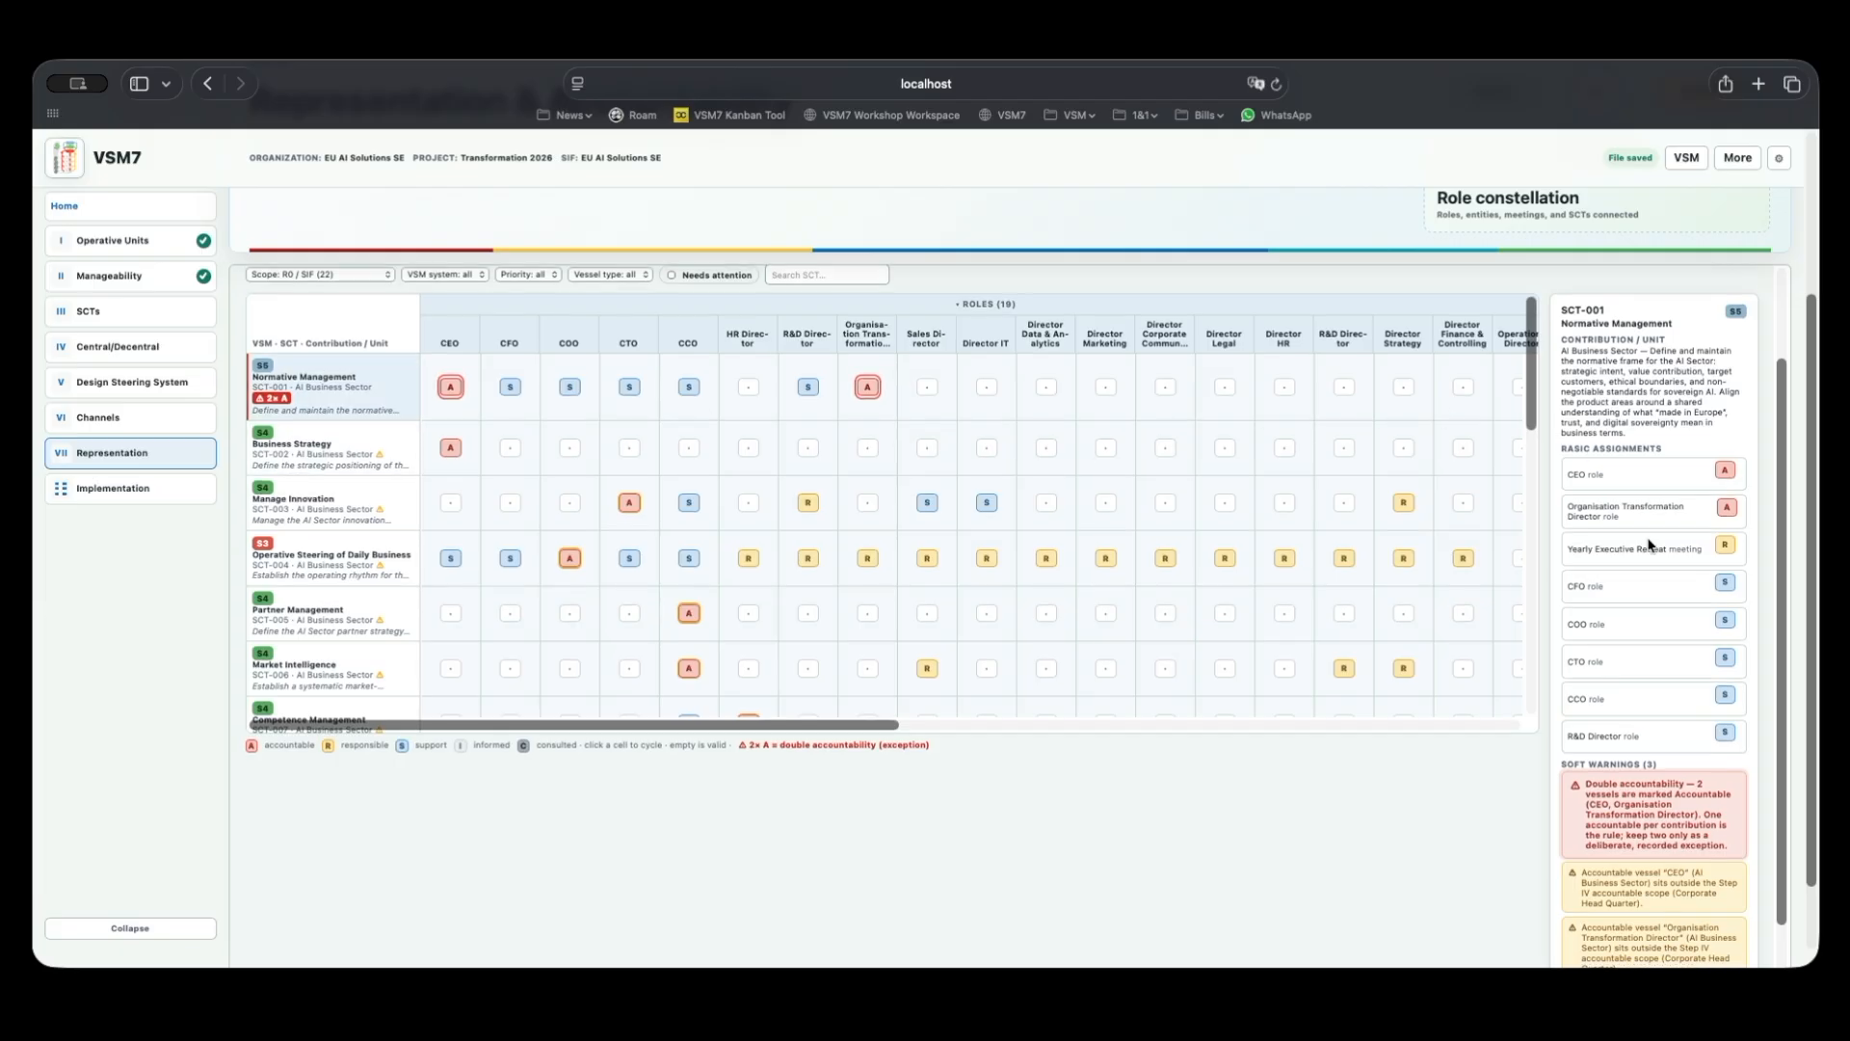
{"action": "scroll", "coordinate": [1653, 521], "scroll_direction": "down", "scroll_amount": 1}
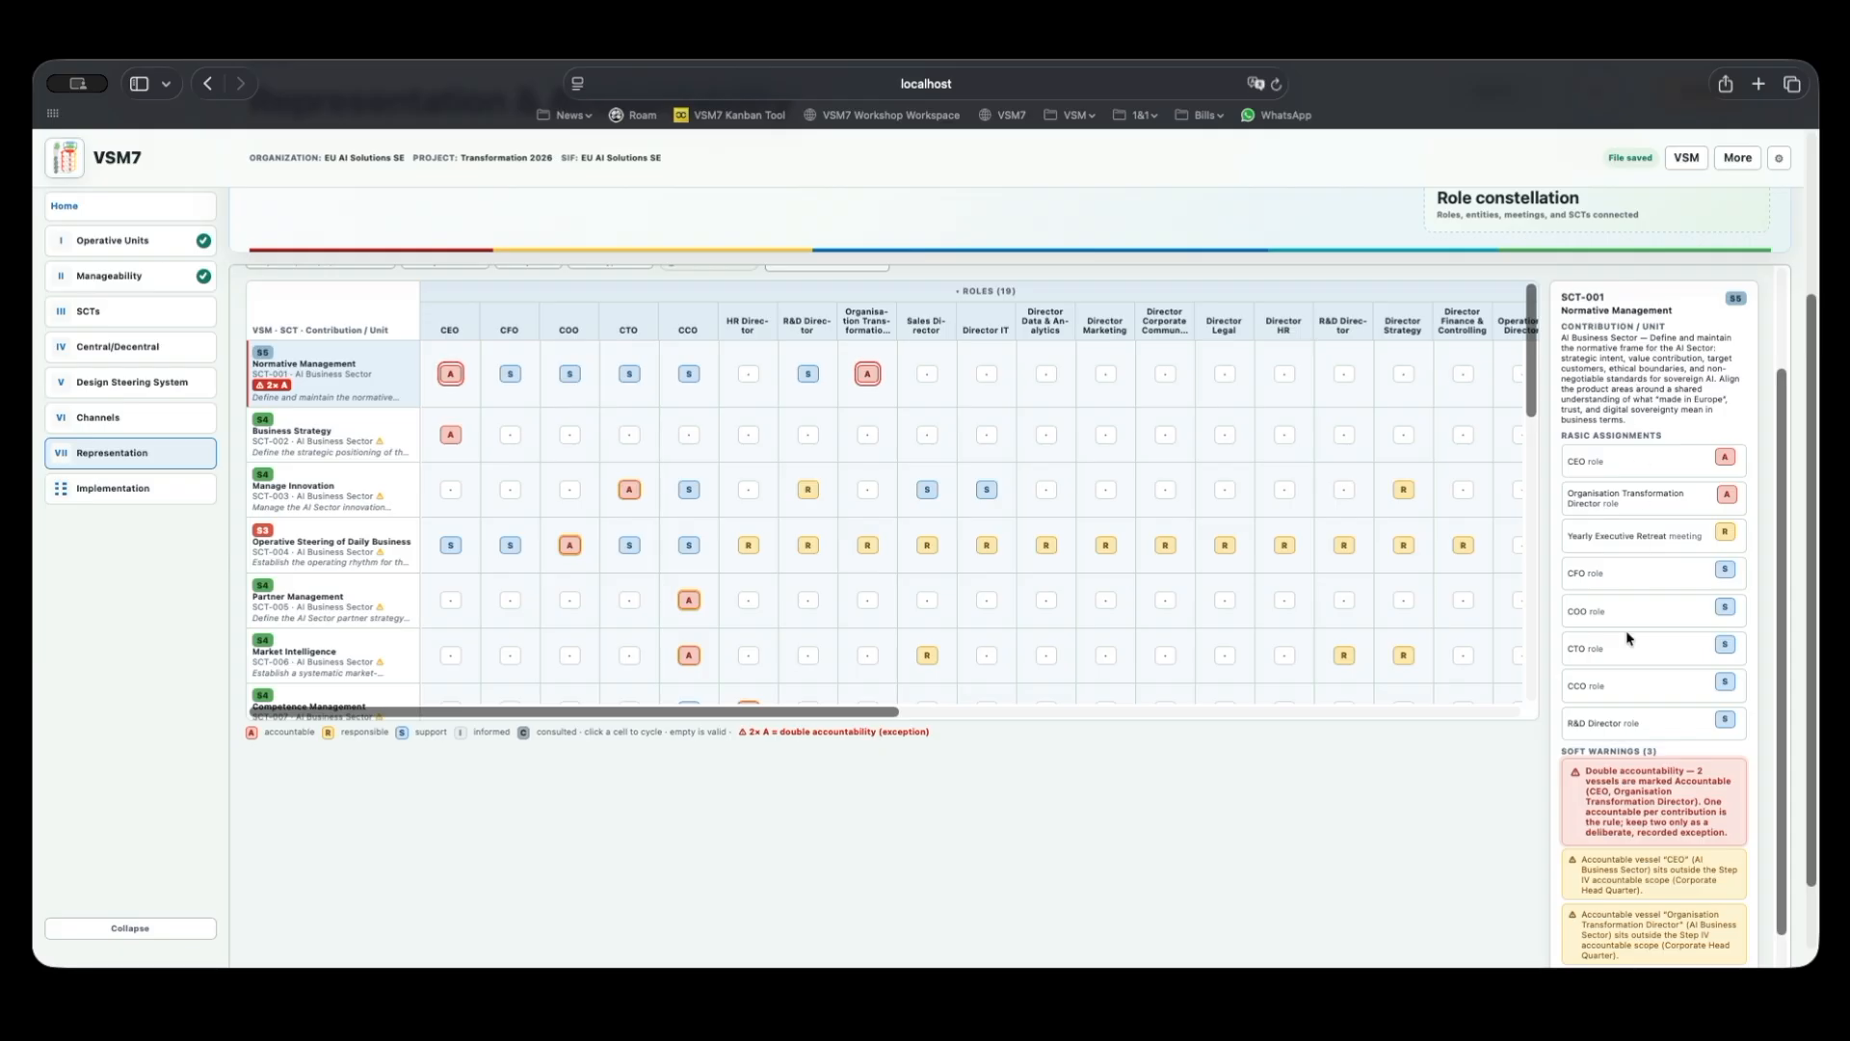
{"action": "scroll", "coordinate": [1631, 641], "scroll_direction": "down", "scroll_amount": 1}
{"action": "scroll", "coordinate": [1631, 641], "scroll_direction": "down", "scroll_amount": 1}
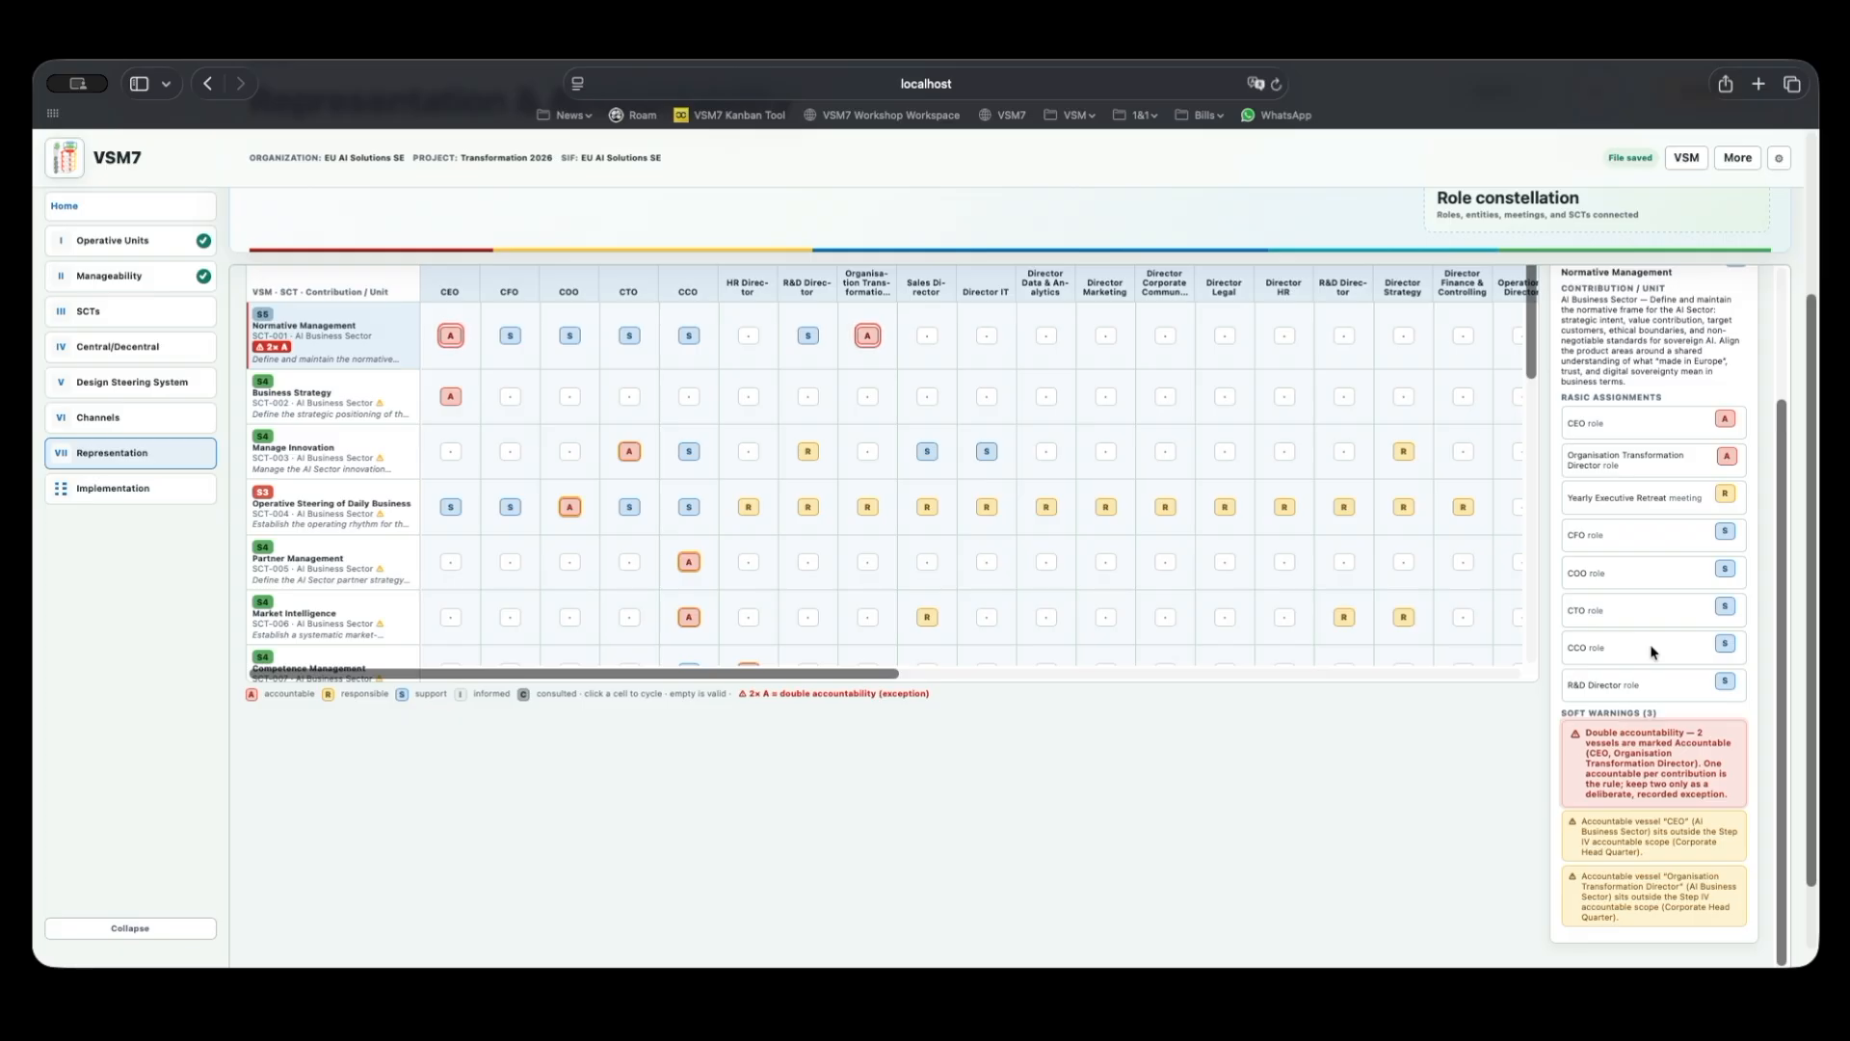
{"action": "scroll", "coordinate": [1652, 652], "scroll_direction": "down", "scroll_amount": 5}
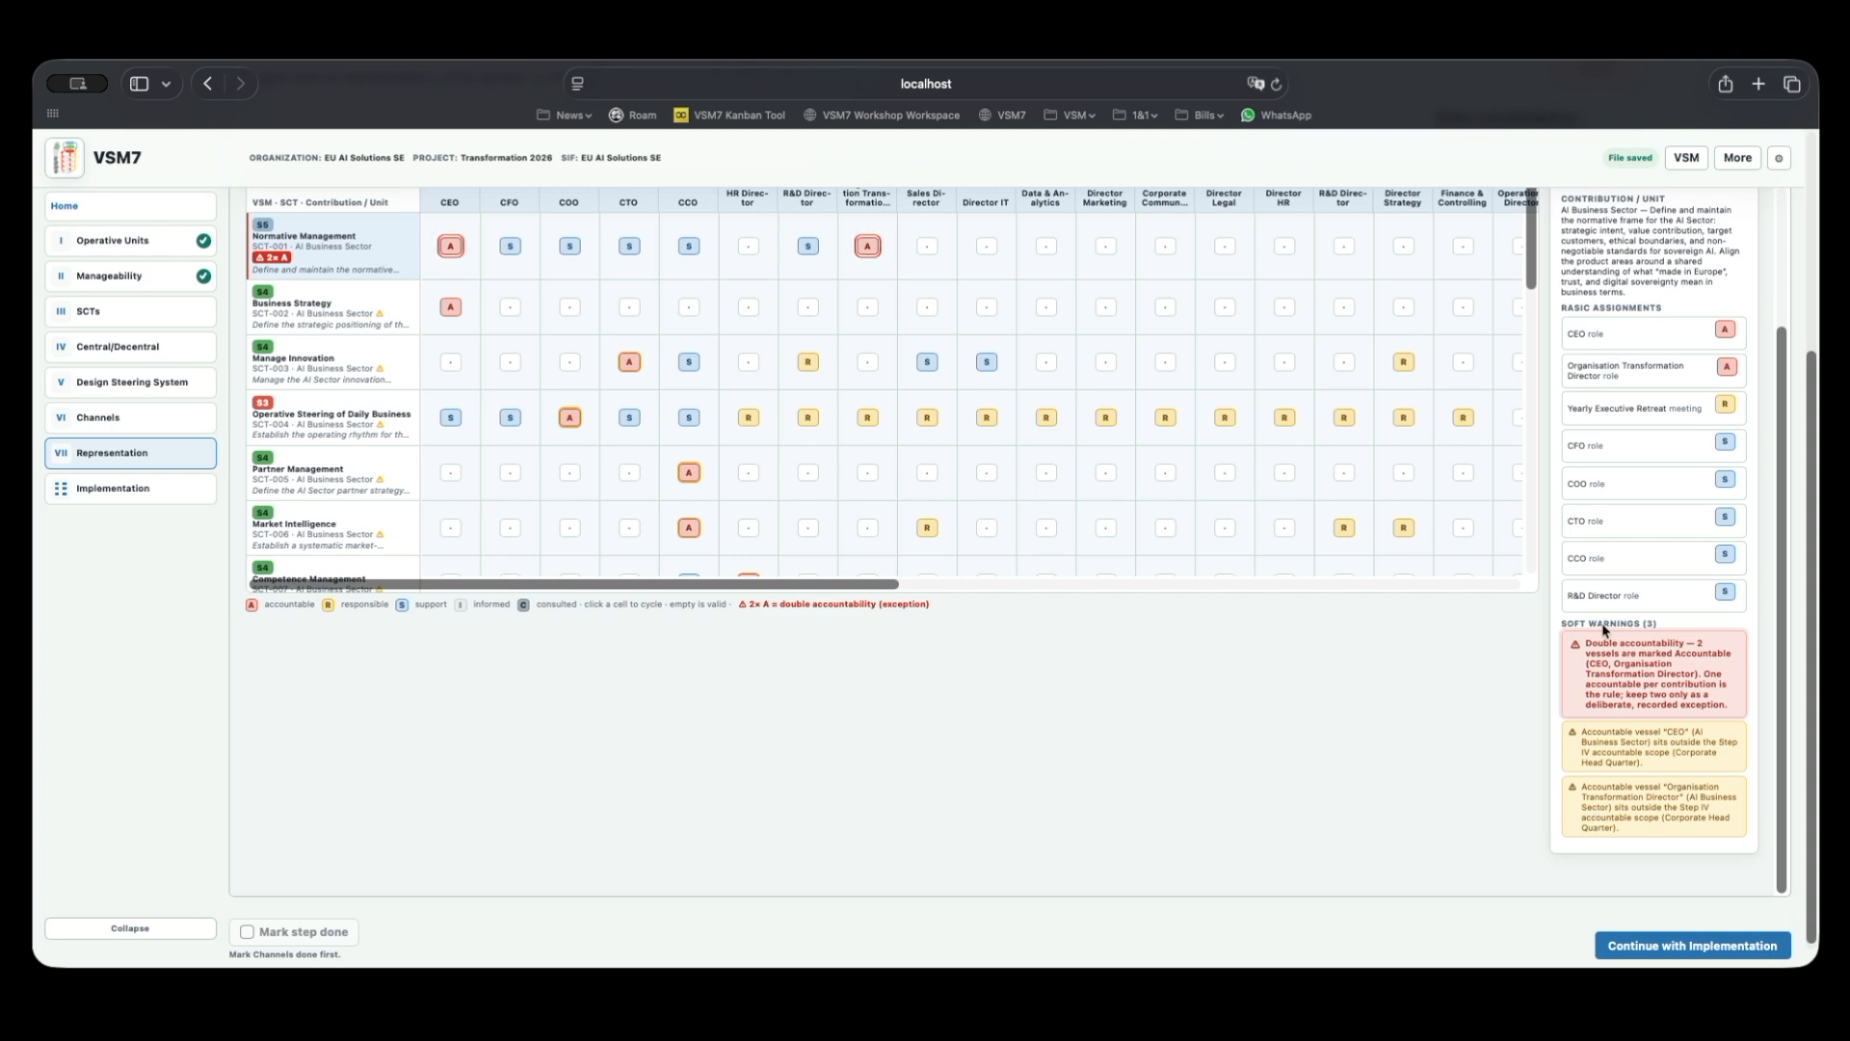
{"action": "scroll", "coordinate": [1624, 704], "scroll_direction": "up", "scroll_amount": 3}
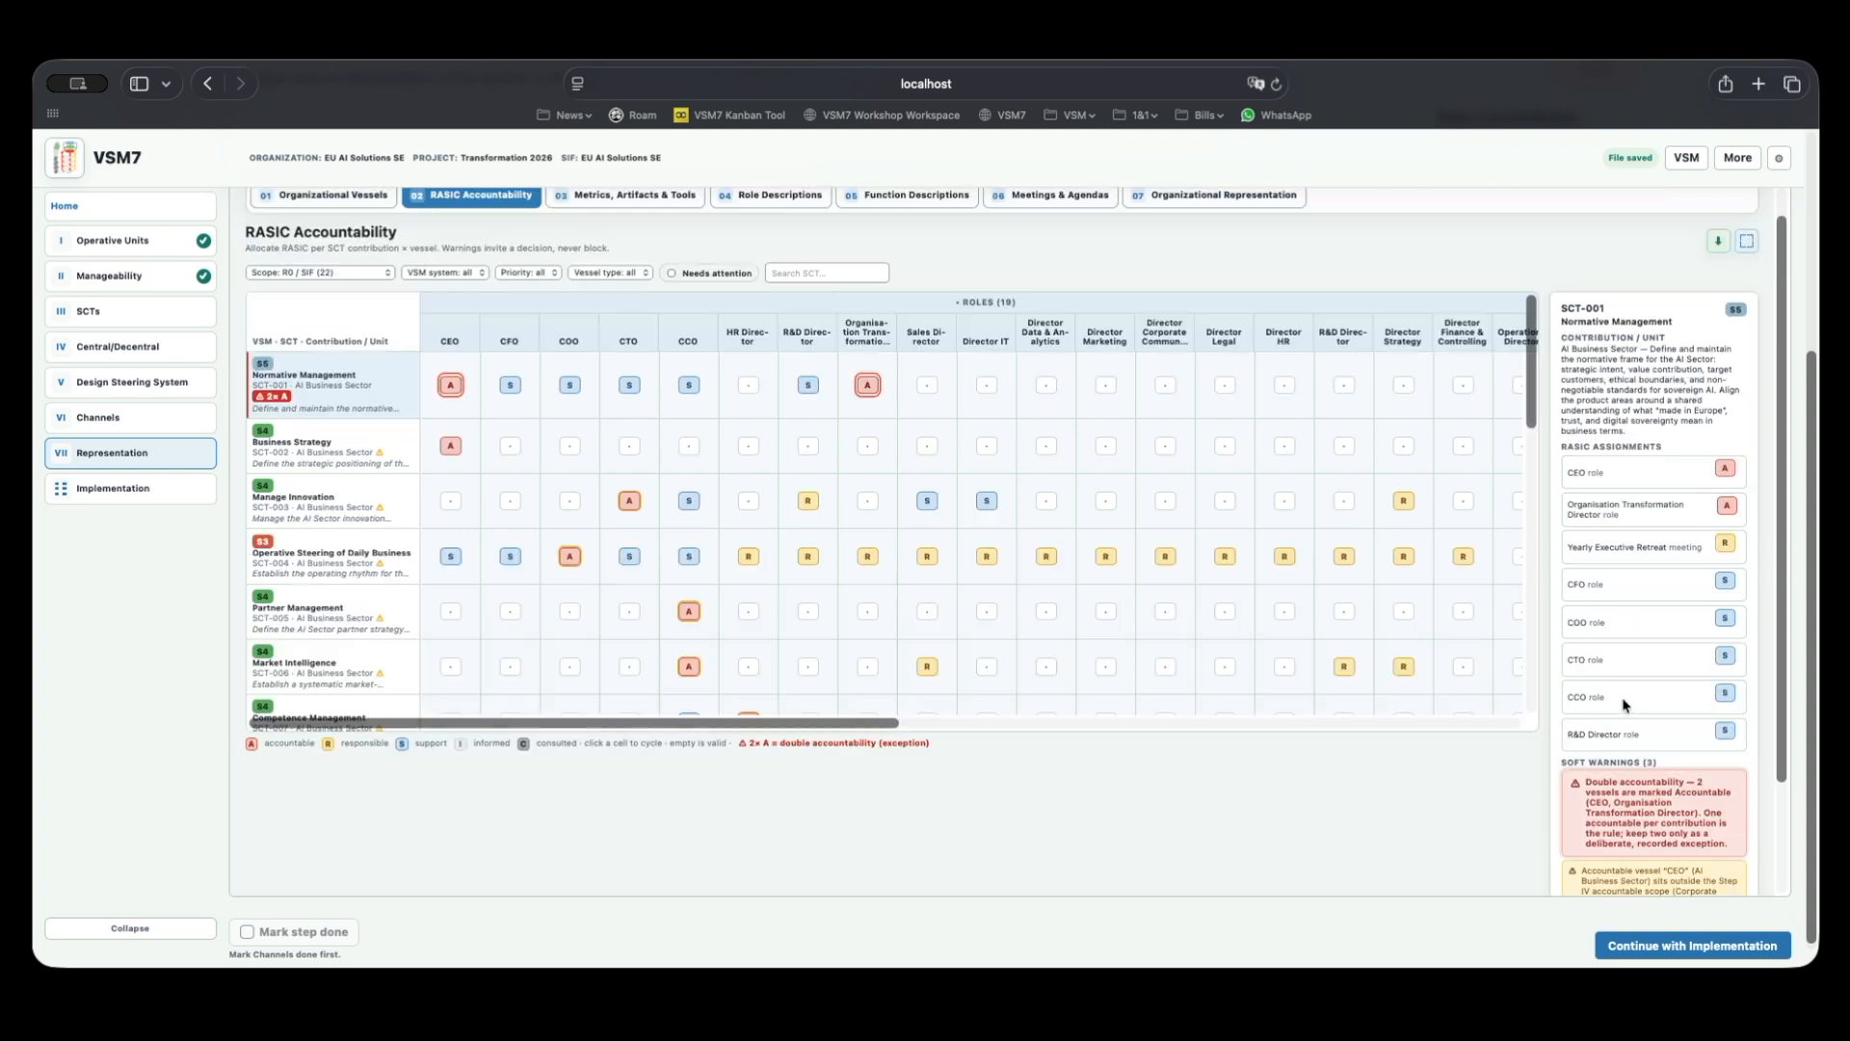
{"action": "scroll", "coordinate": [1624, 705], "scroll_direction": "up", "scroll_amount": 4}
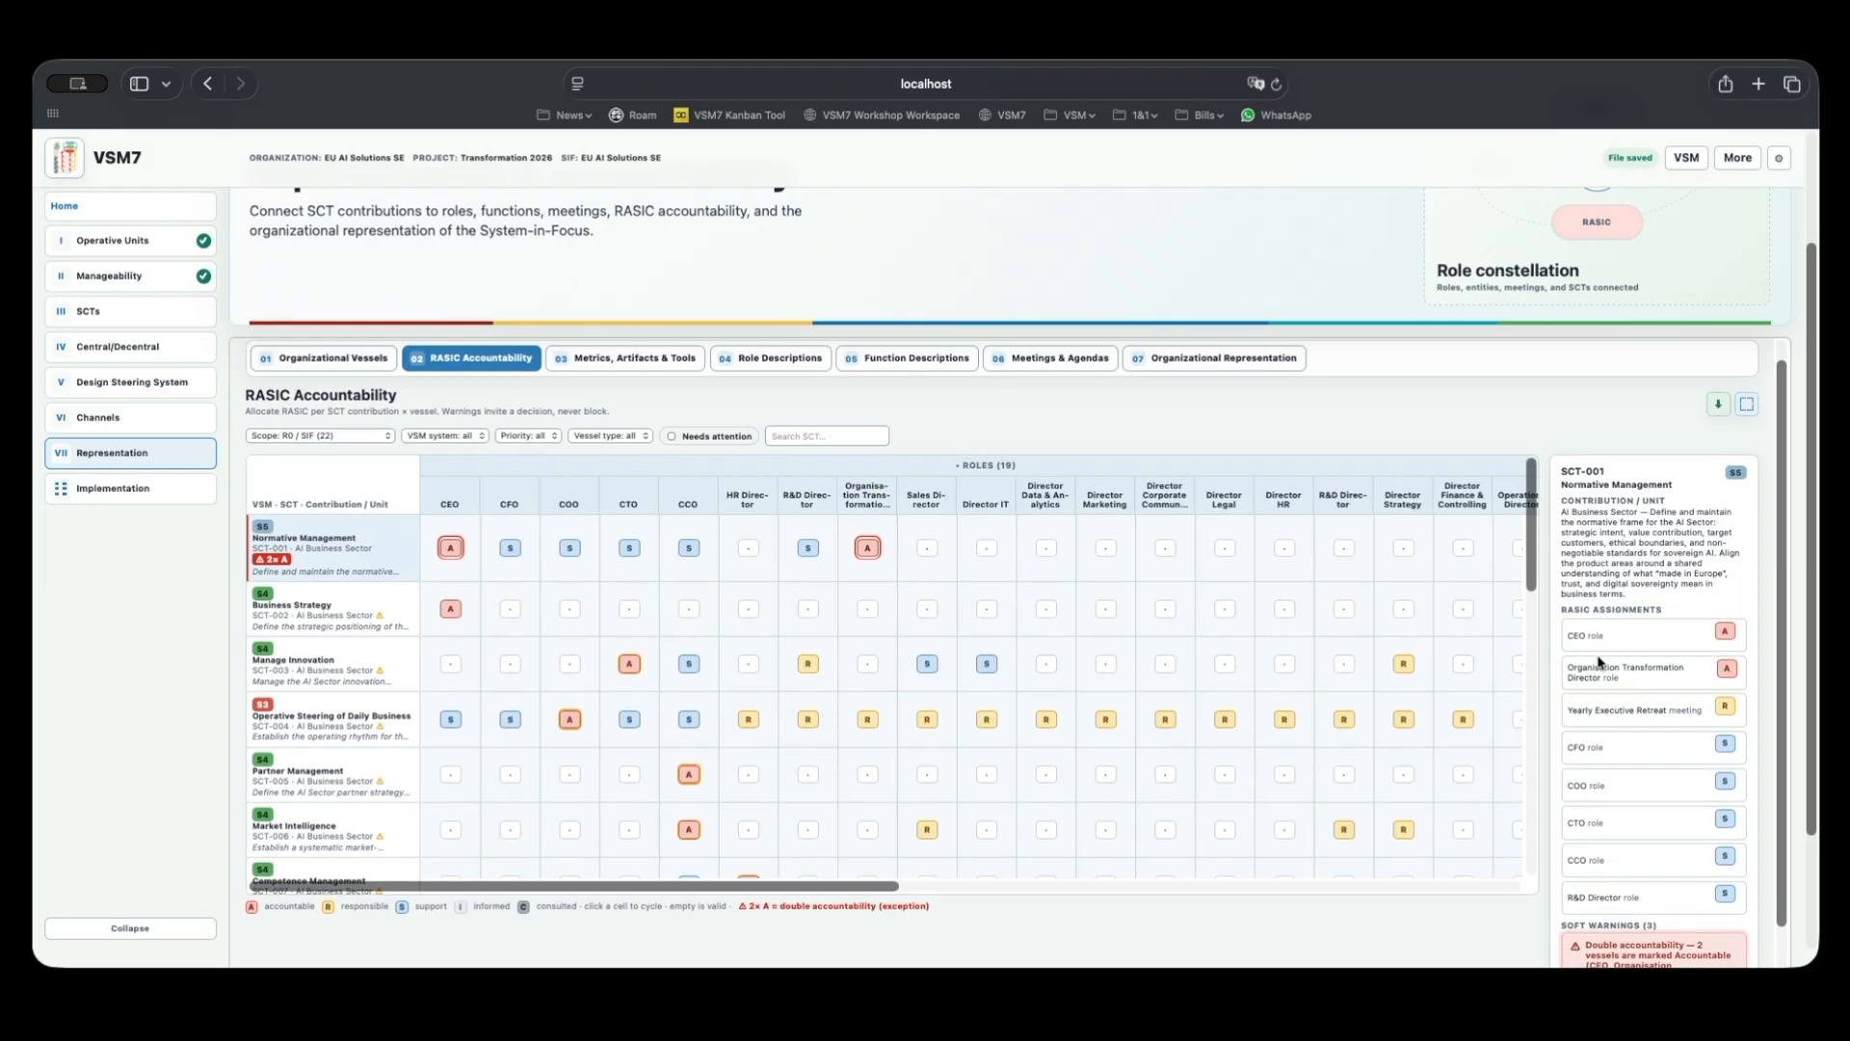
Change the Organisation Transformation Director's Normative Management assignment to Support and look through the remaining SCT rows.
{"action": "left_click", "coordinate": [867, 548]}
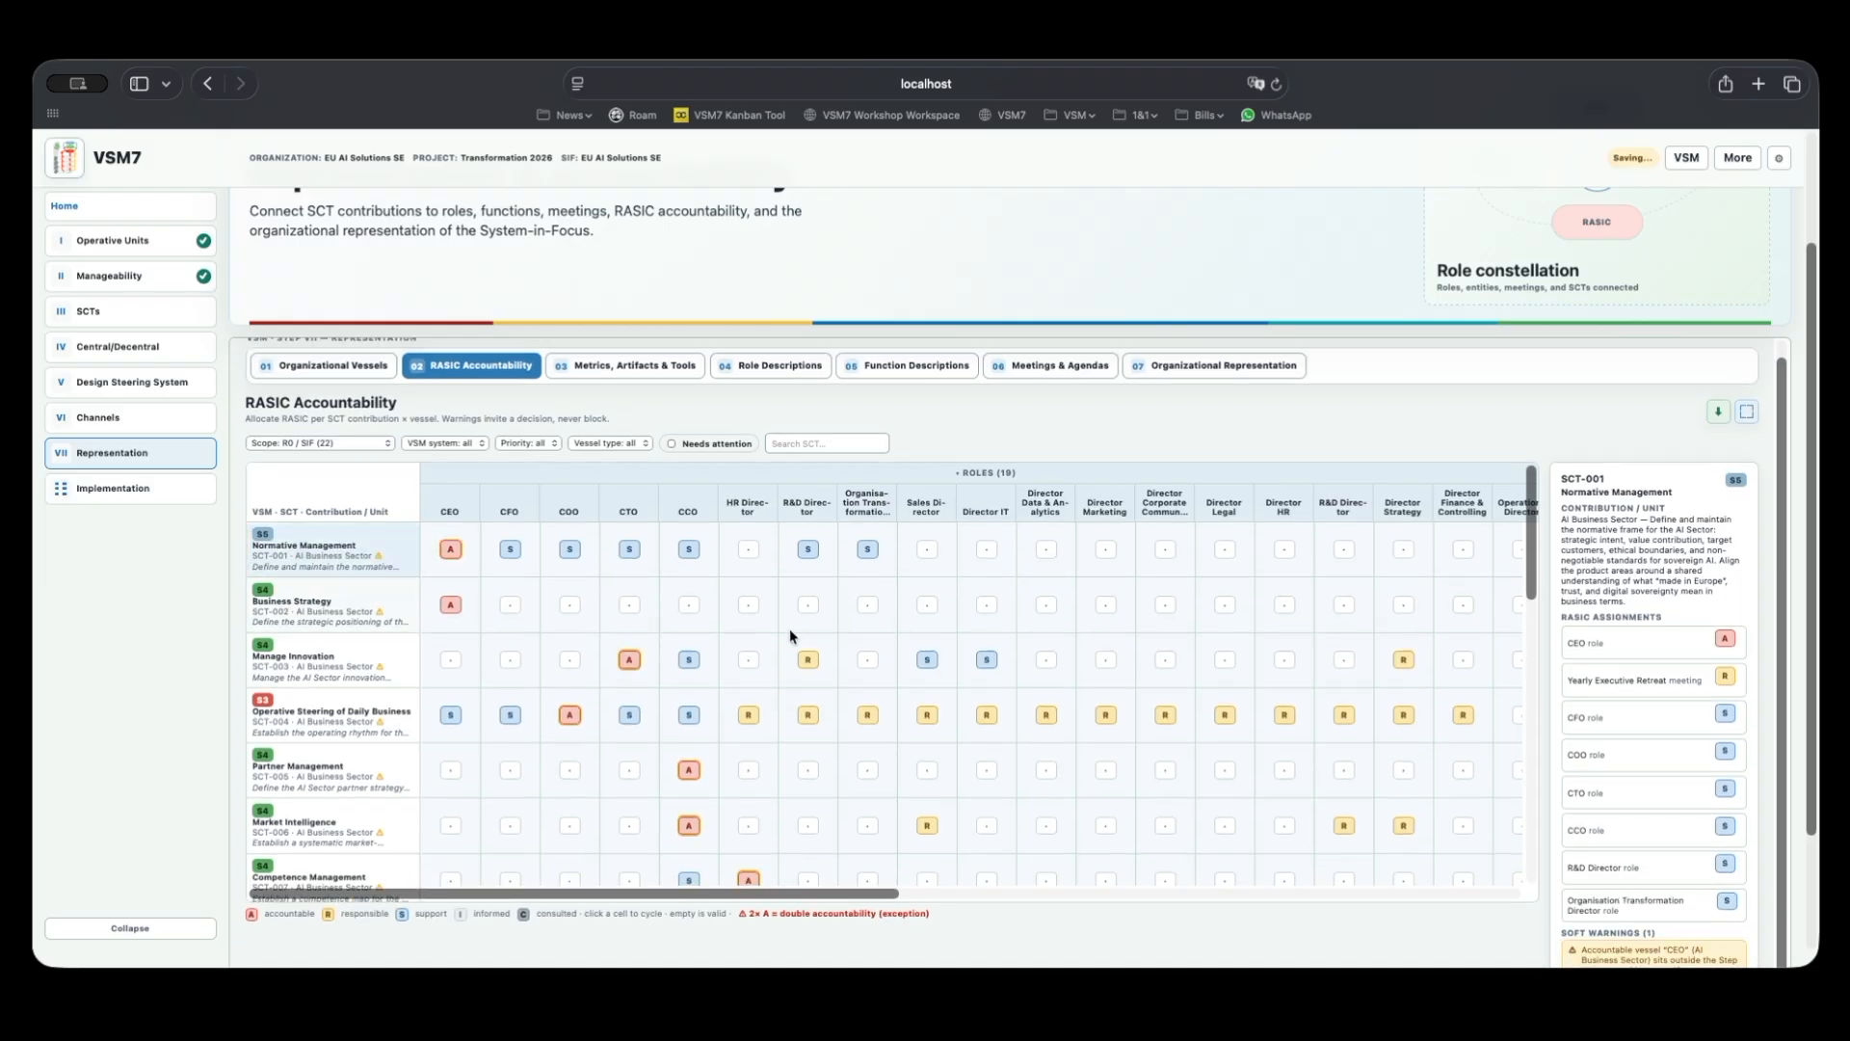
{"action": "scroll", "coordinate": [713, 737], "scroll_direction": "down", "scroll_amount": 10}
{"action": "scroll", "coordinate": [713, 737], "scroll_direction": "down", "scroll_amount": 8}
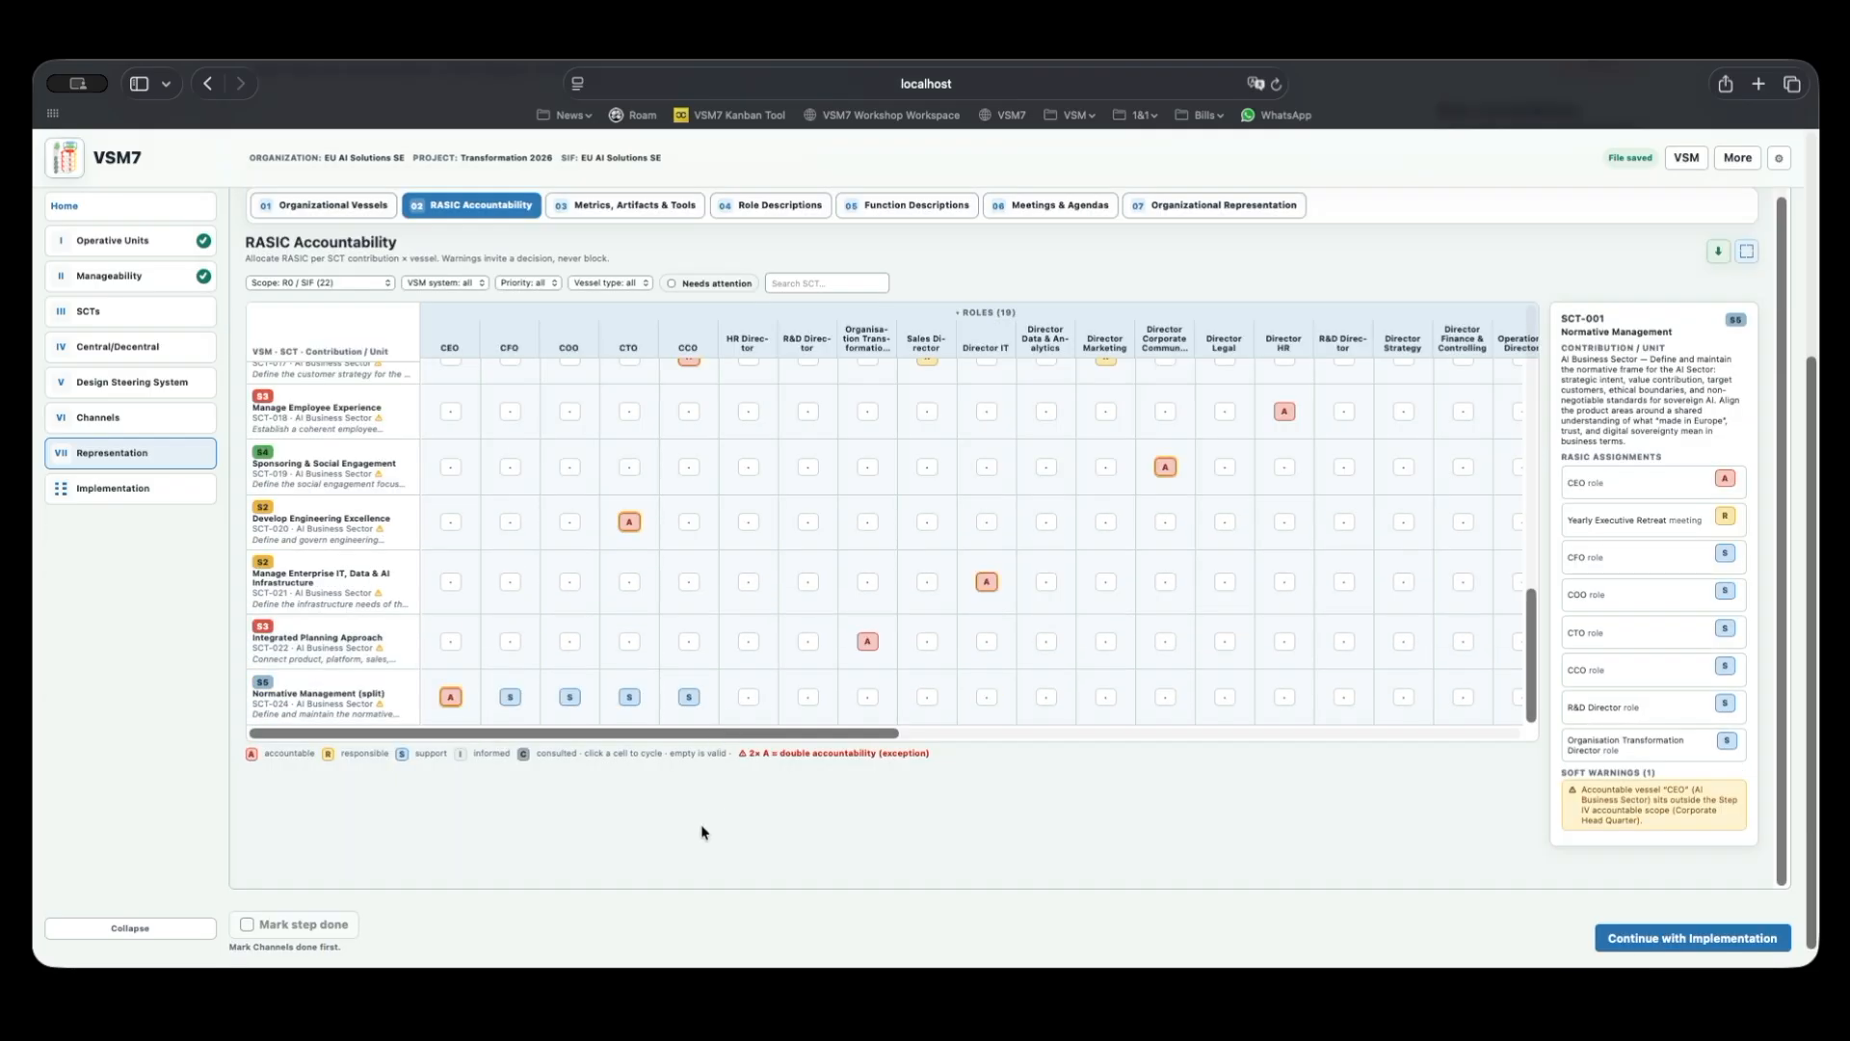
{"action": "scroll", "coordinate": [702, 831], "scroll_direction": "up", "scroll_amount": 8}
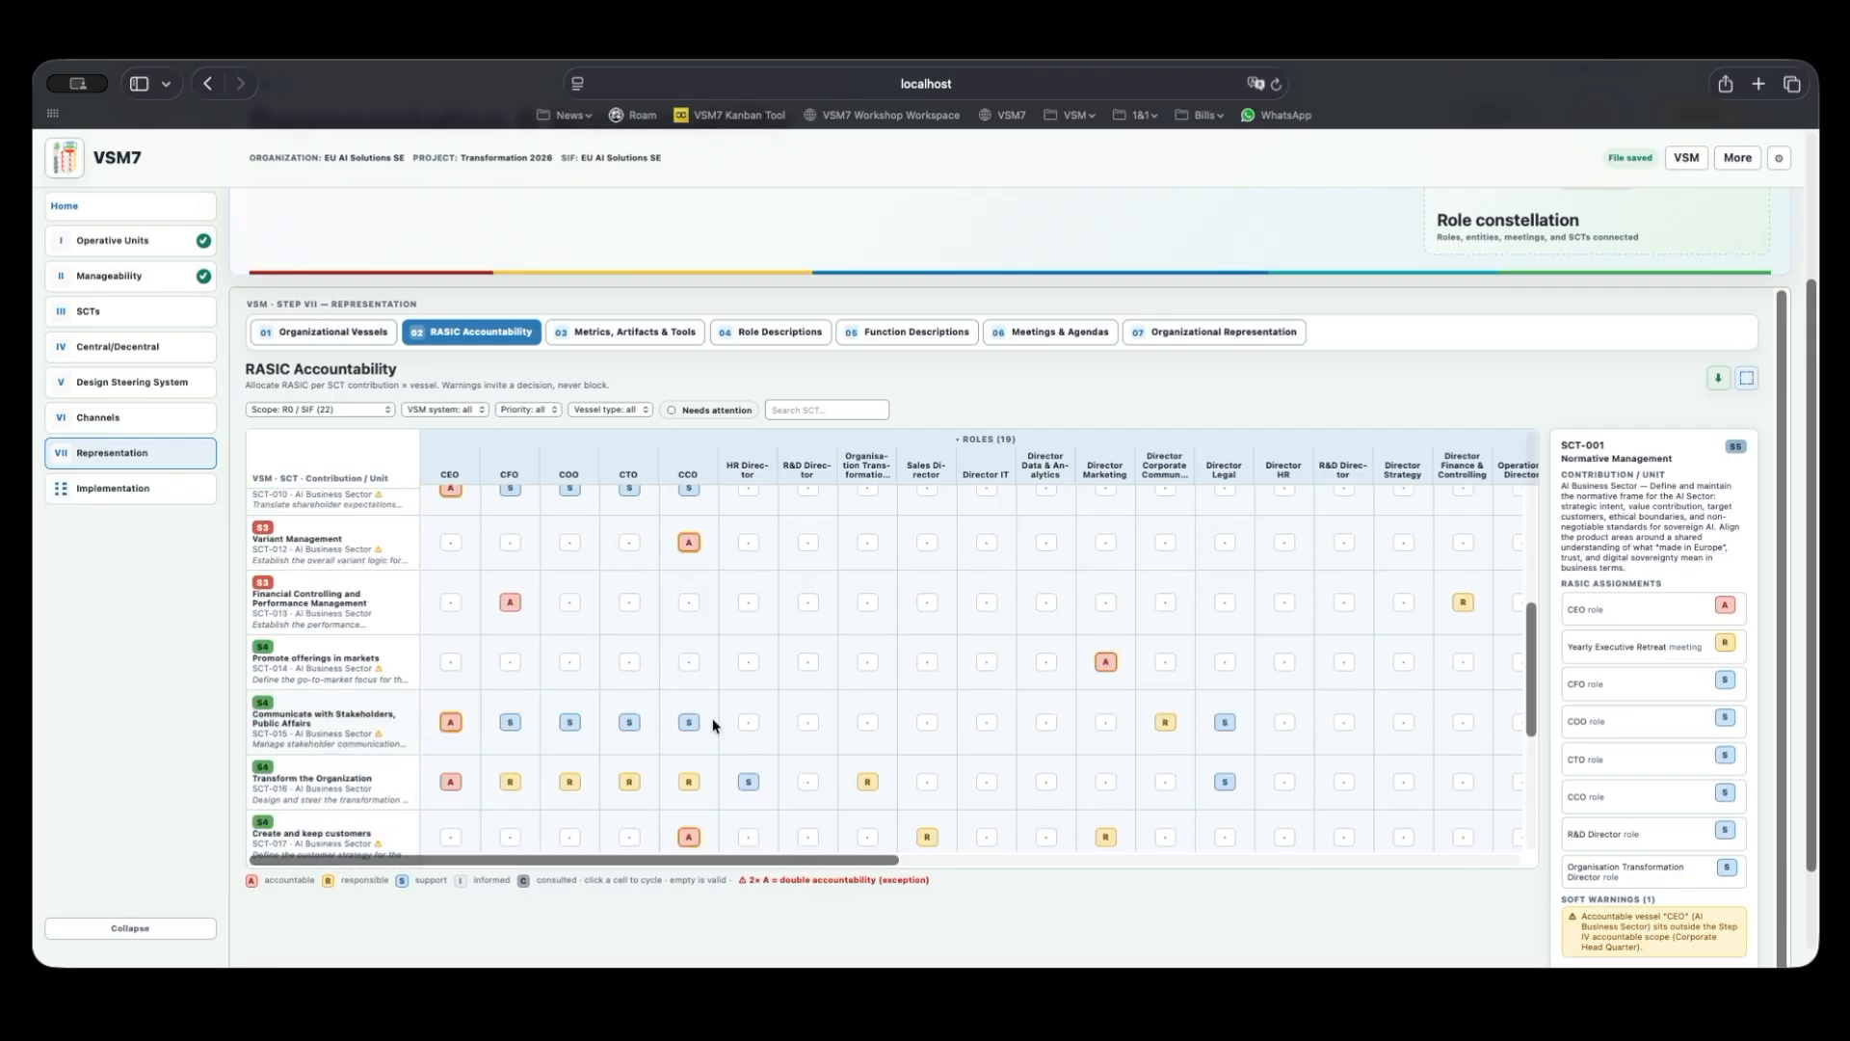
{"action": "scroll", "coordinate": [713, 725], "scroll_direction": "up", "scroll_amount": 8}
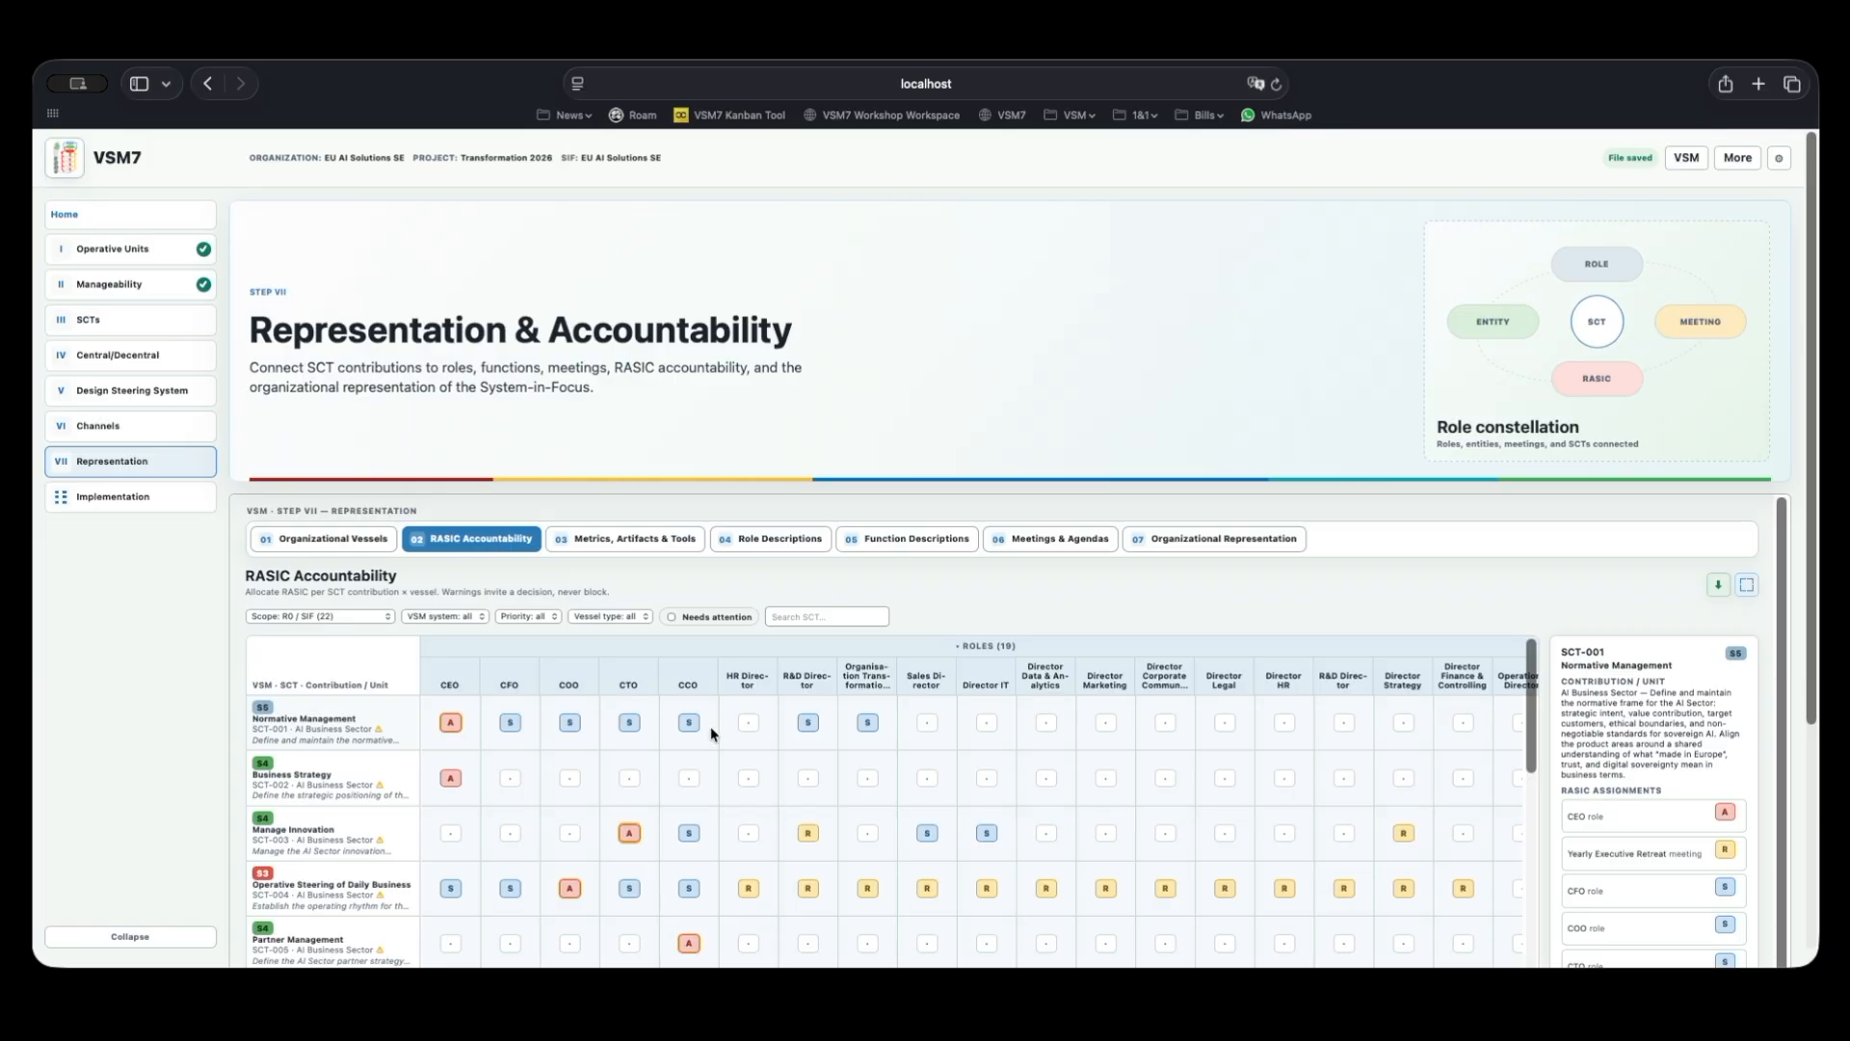
Look through the VSM system, scope and vessel type filter options of the RASIC matrix, leaving the filters as they are.
{"action": "left_click", "coordinate": [463, 617]}
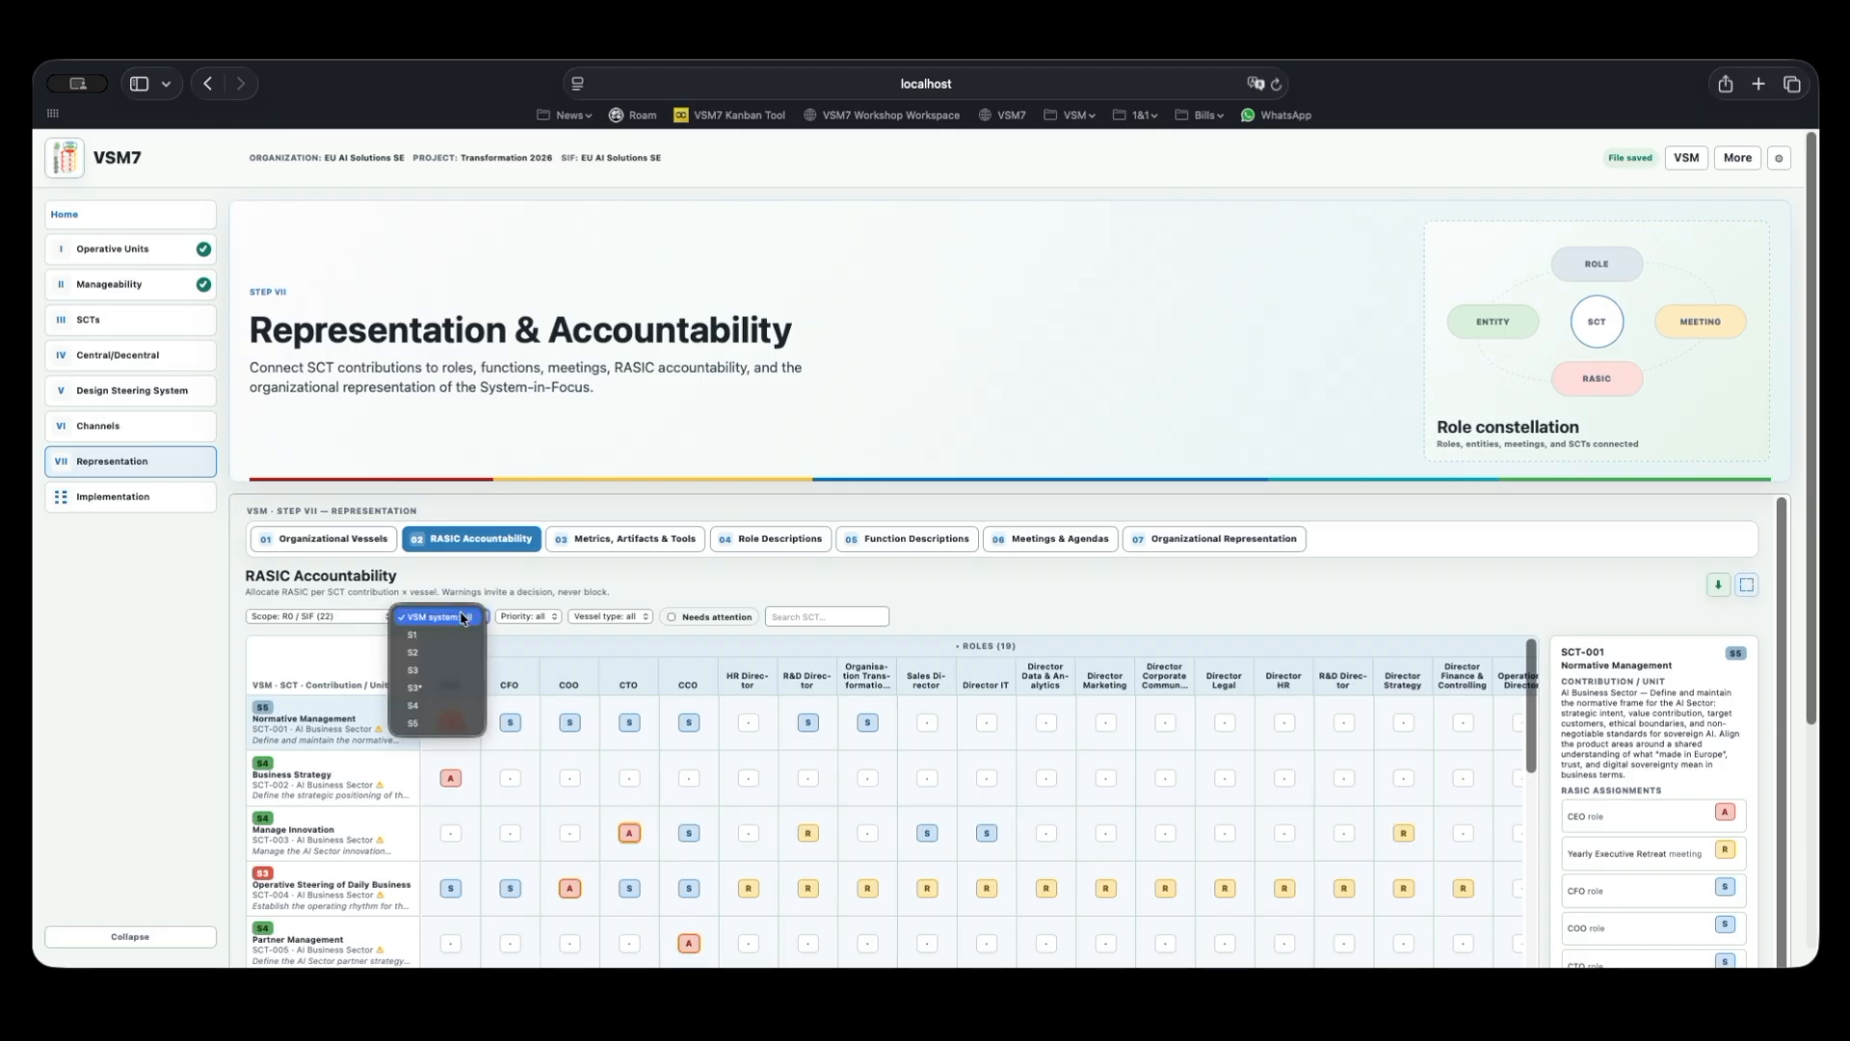
{"action": "left_click", "coordinate": [1793, 601]}
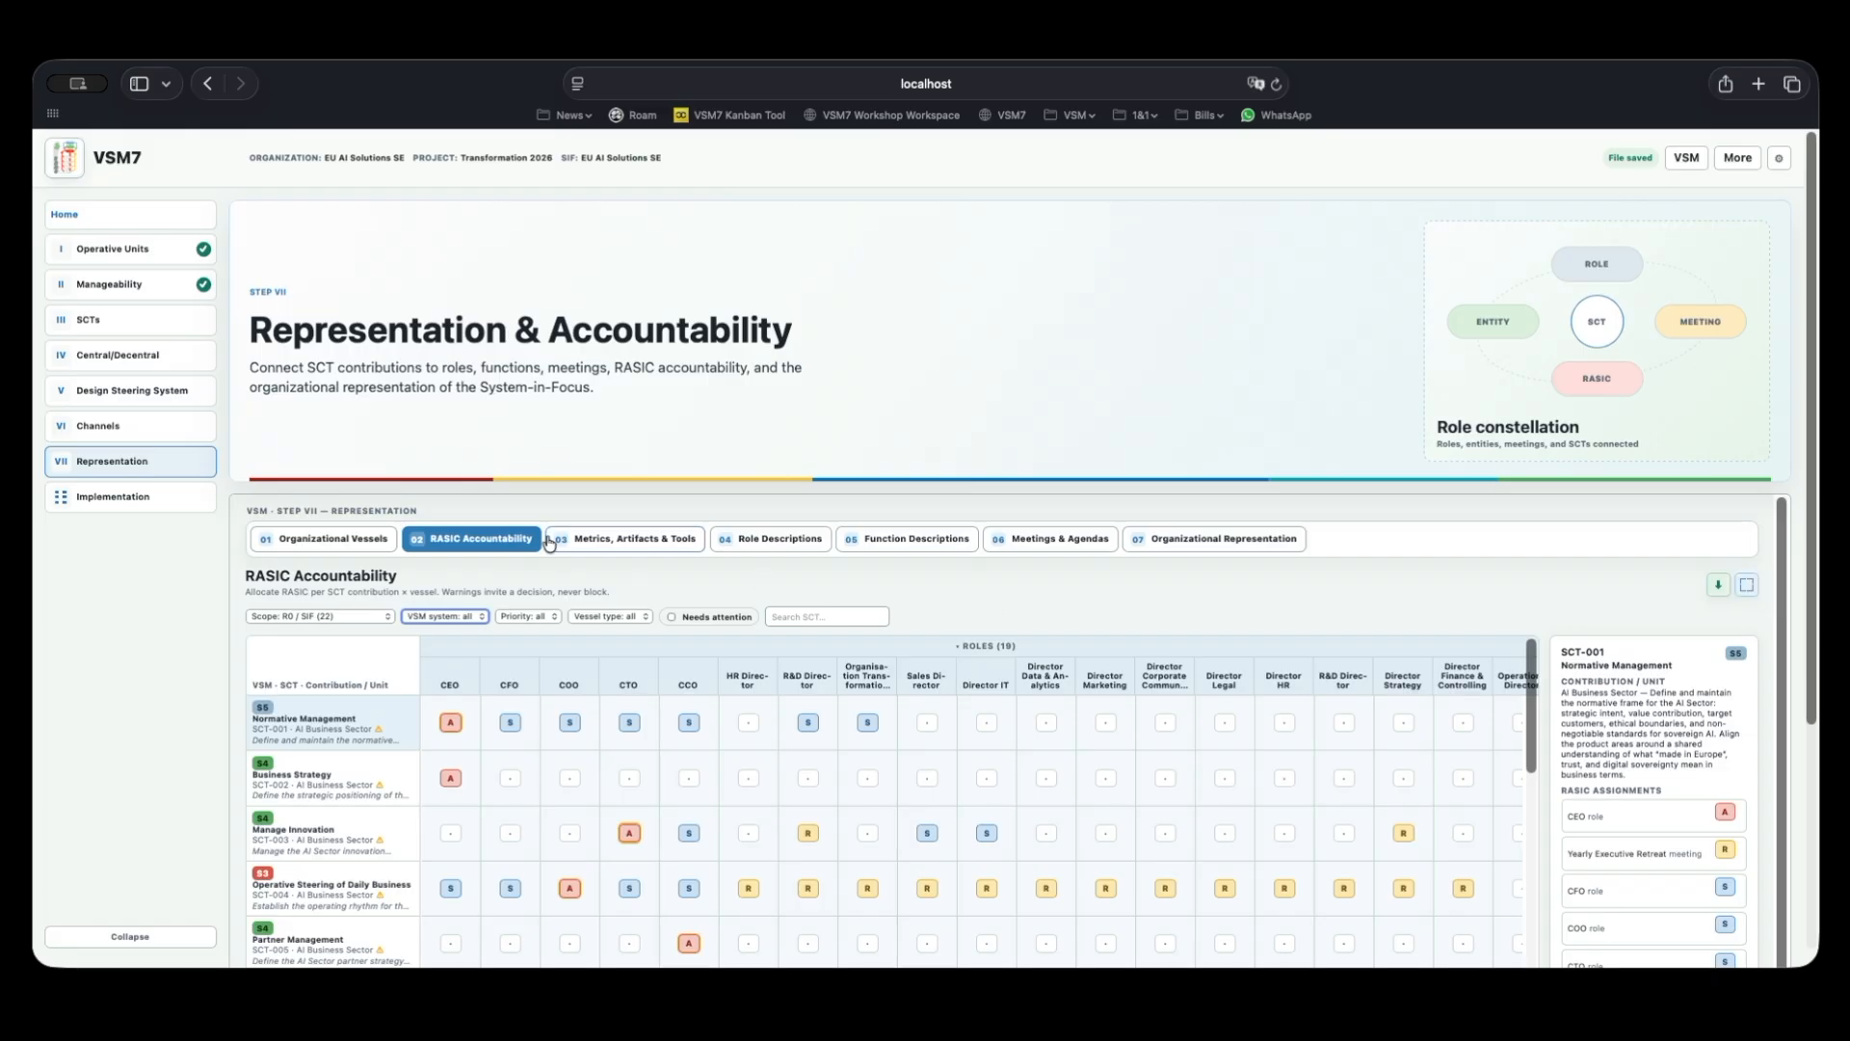
{"action": "left_click", "coordinate": [446, 620]}
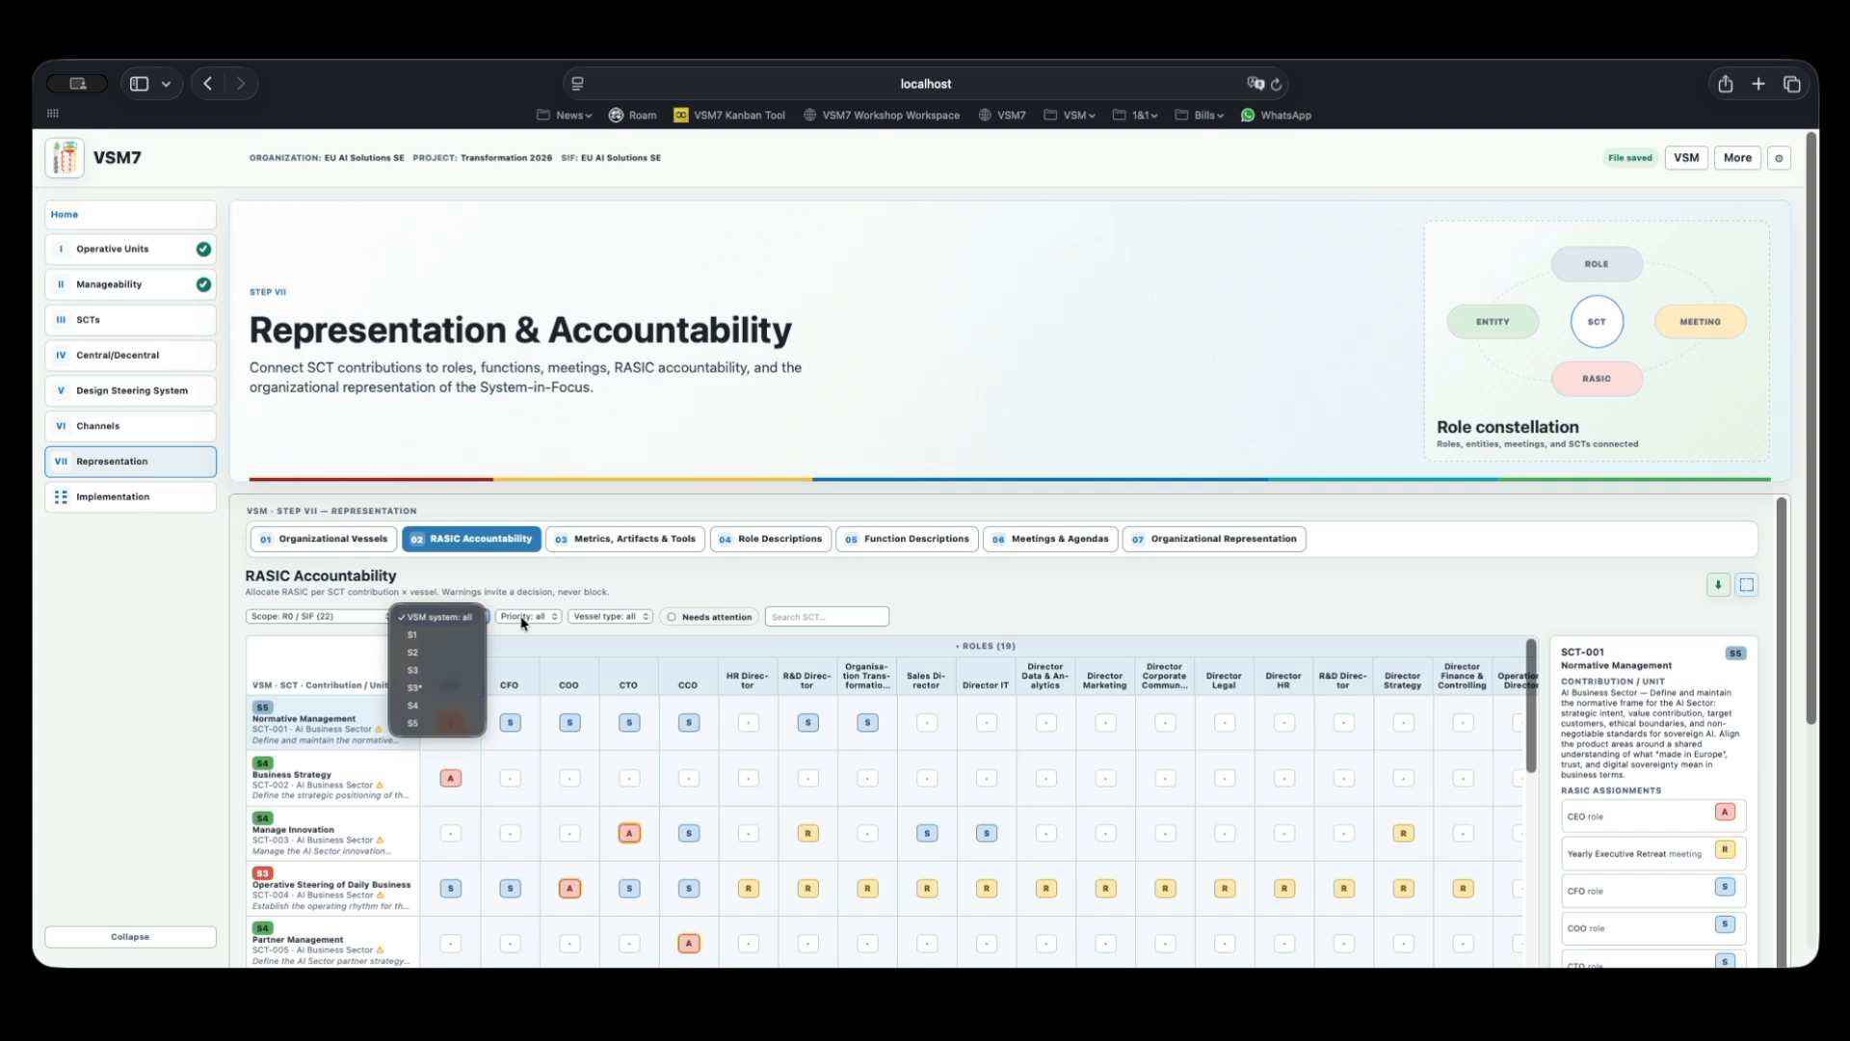
{"action": "left_click", "coordinate": [439, 616]}
{"action": "left_click", "coordinate": [379, 616]}
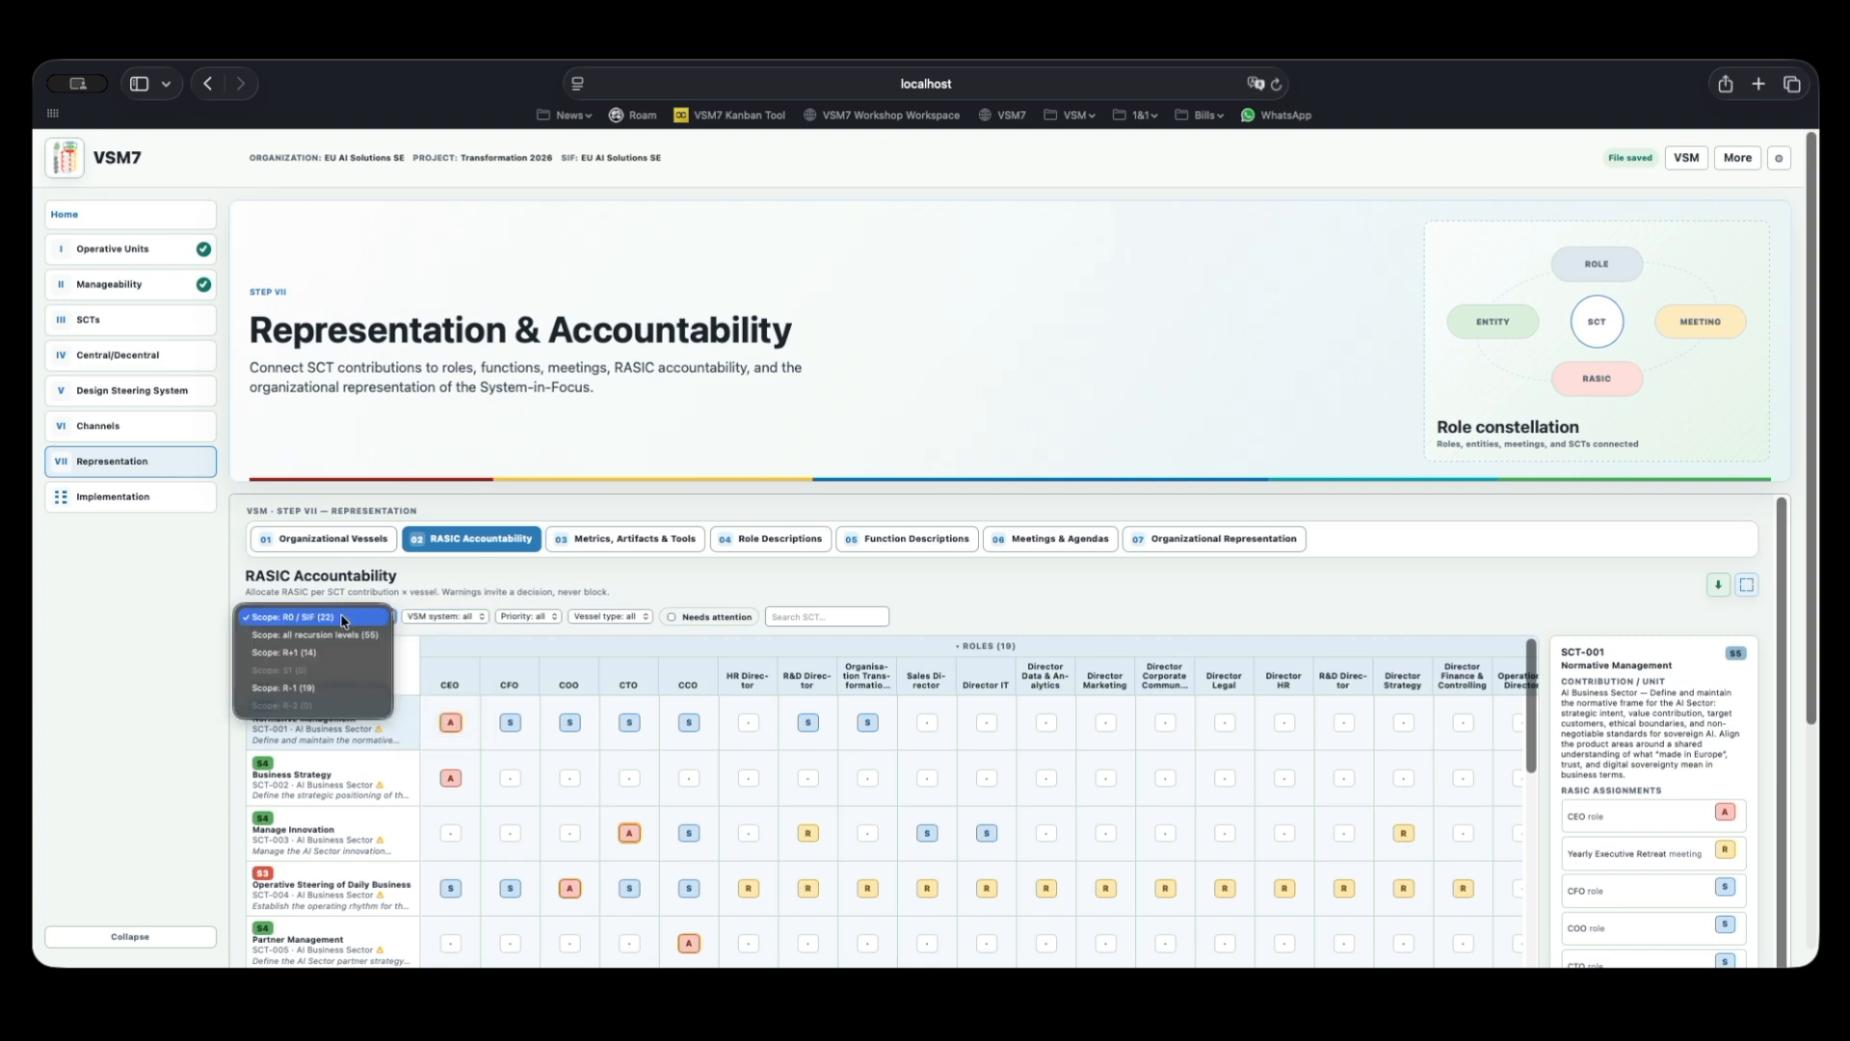
{"action": "left_click", "coordinate": [617, 583]}
{"action": "left_click", "coordinate": [605, 617]}
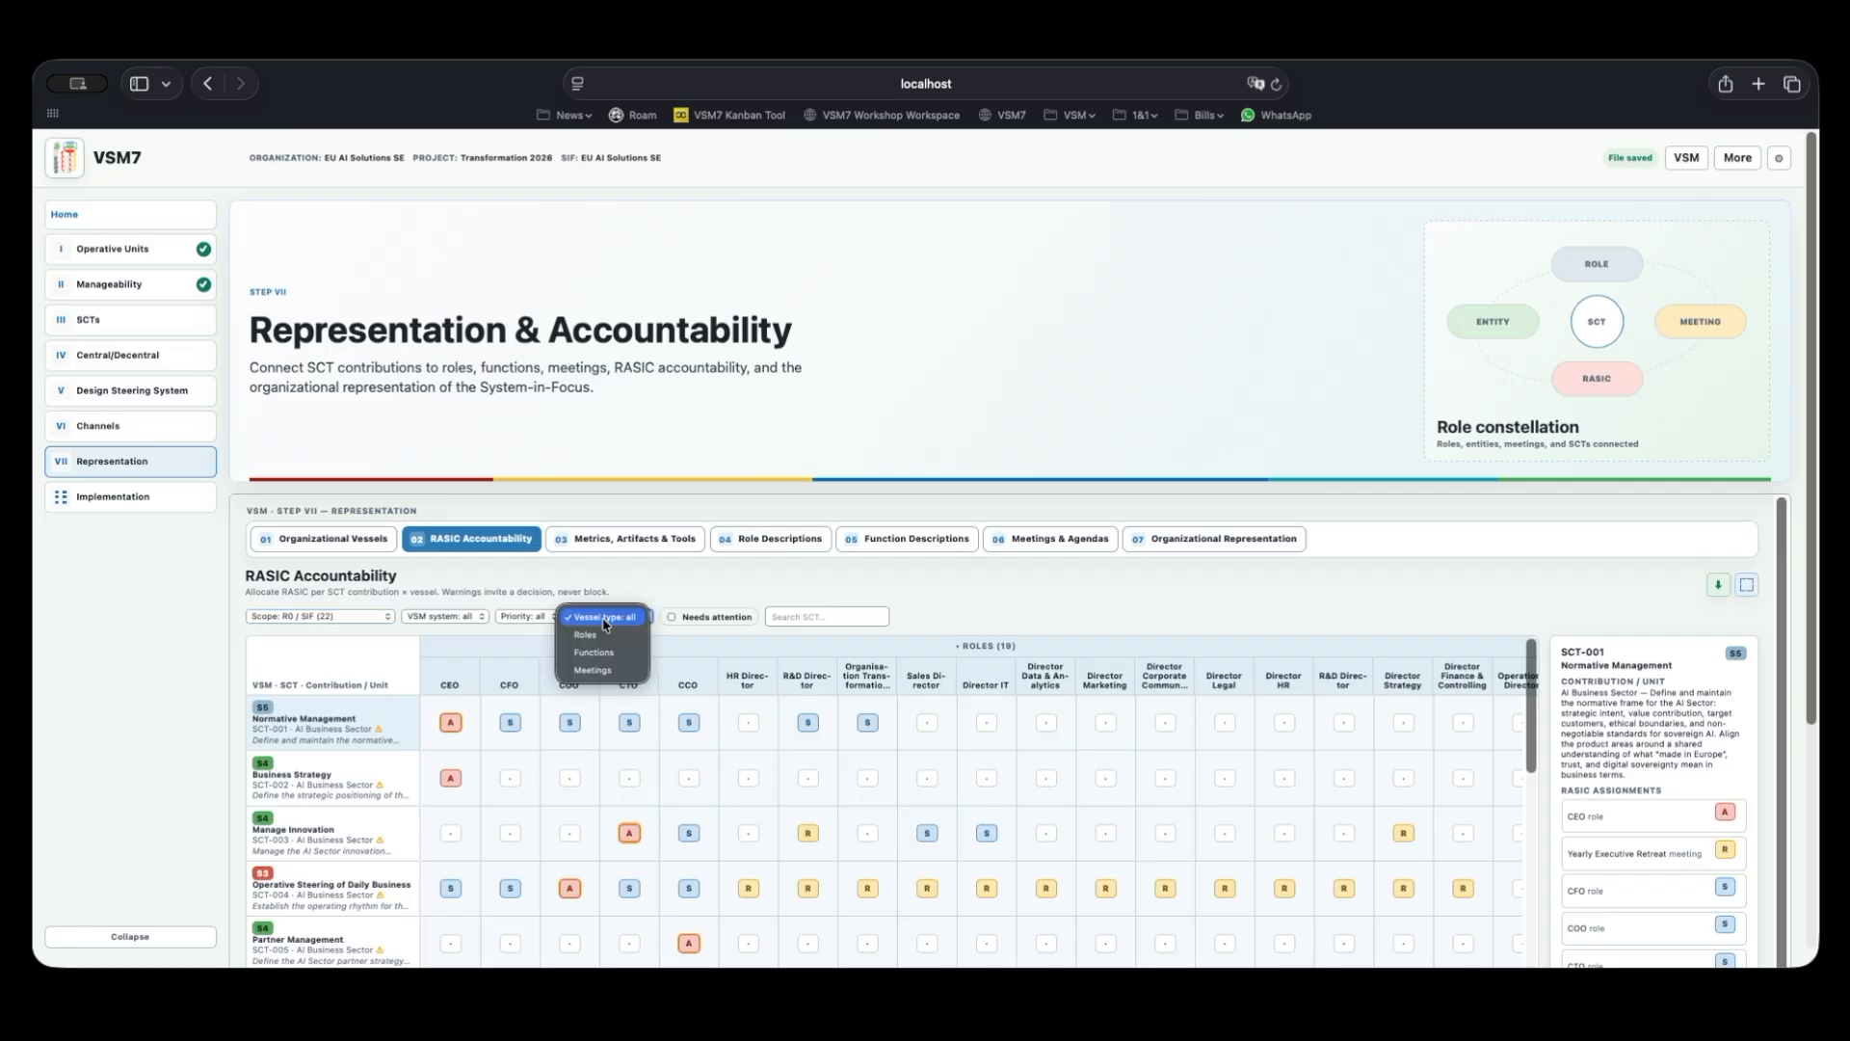
{"action": "left_click", "coordinate": [731, 578]}
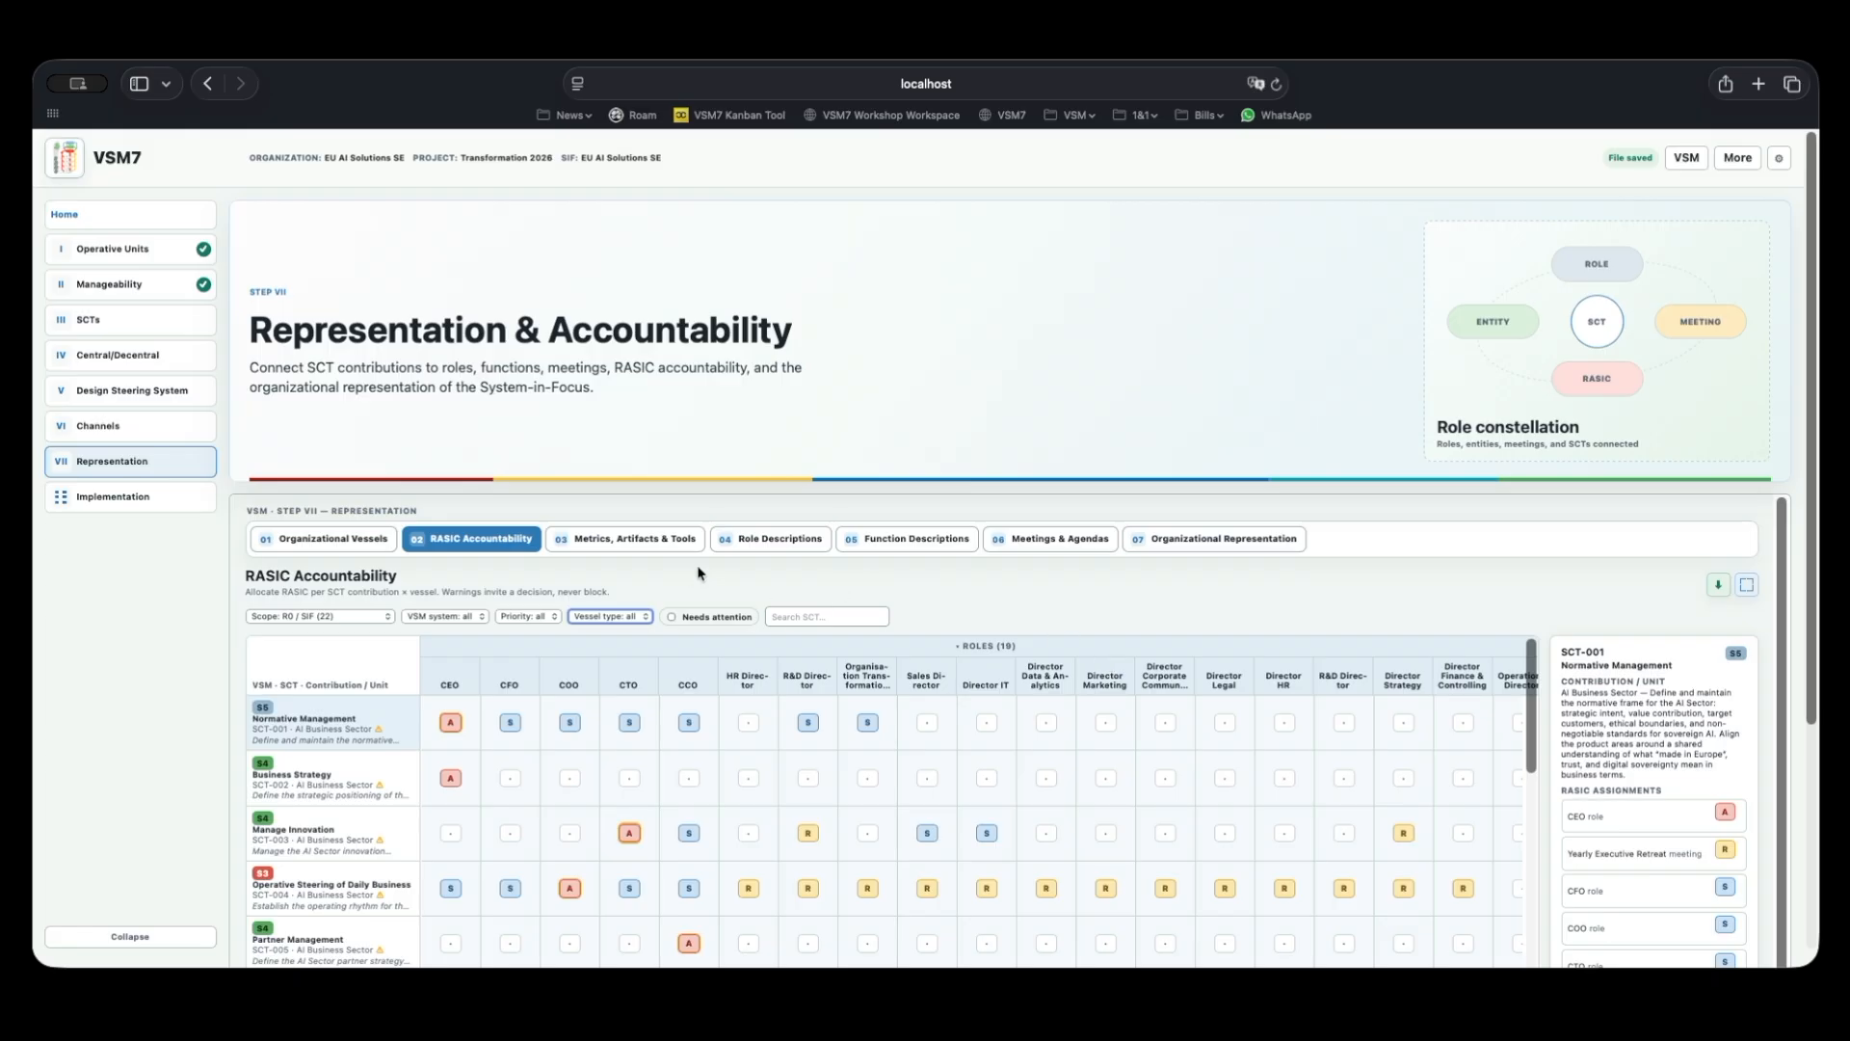
Go to Metrics, Artifacts & Tools and look over the metrics and artifacts of Normative Management.
{"action": "scroll", "coordinate": [701, 573], "scroll_direction": "down", "scroll_amount": 5}
{"action": "left_click", "coordinate": [634, 486]}
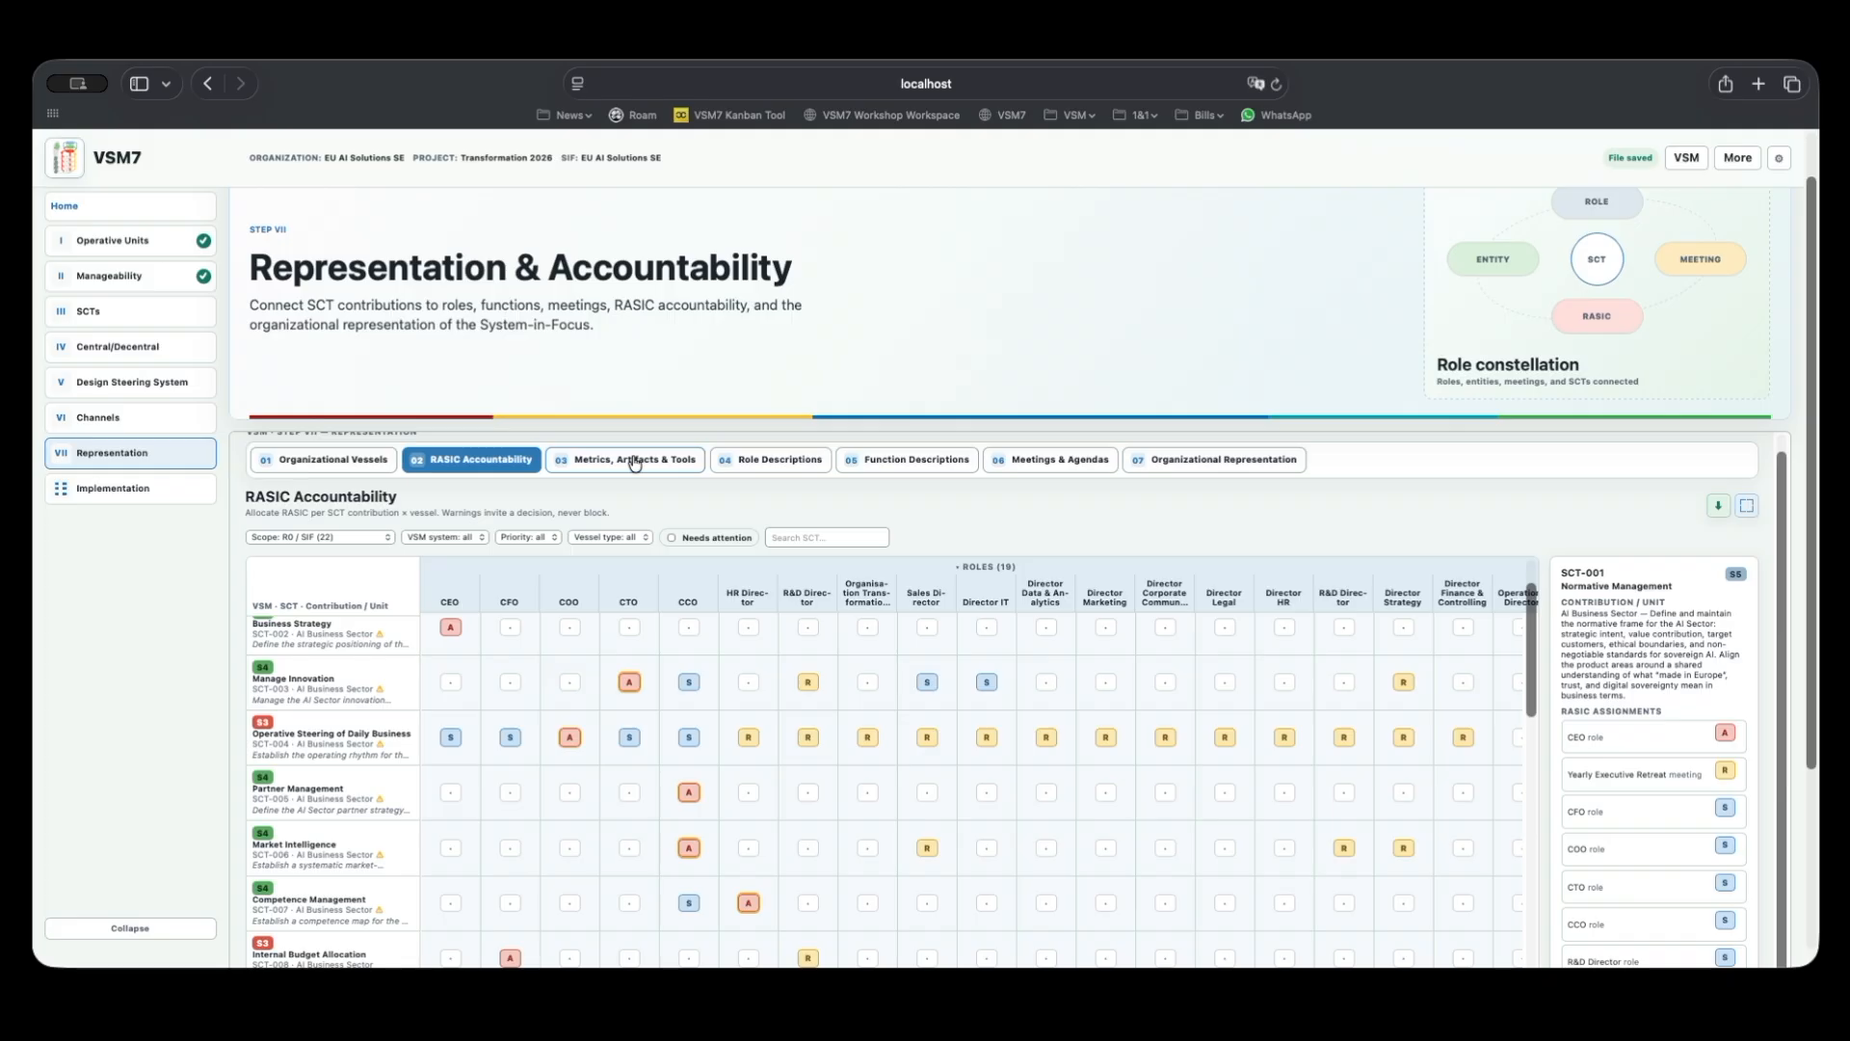
{"action": "left_click", "coordinate": [635, 463]}
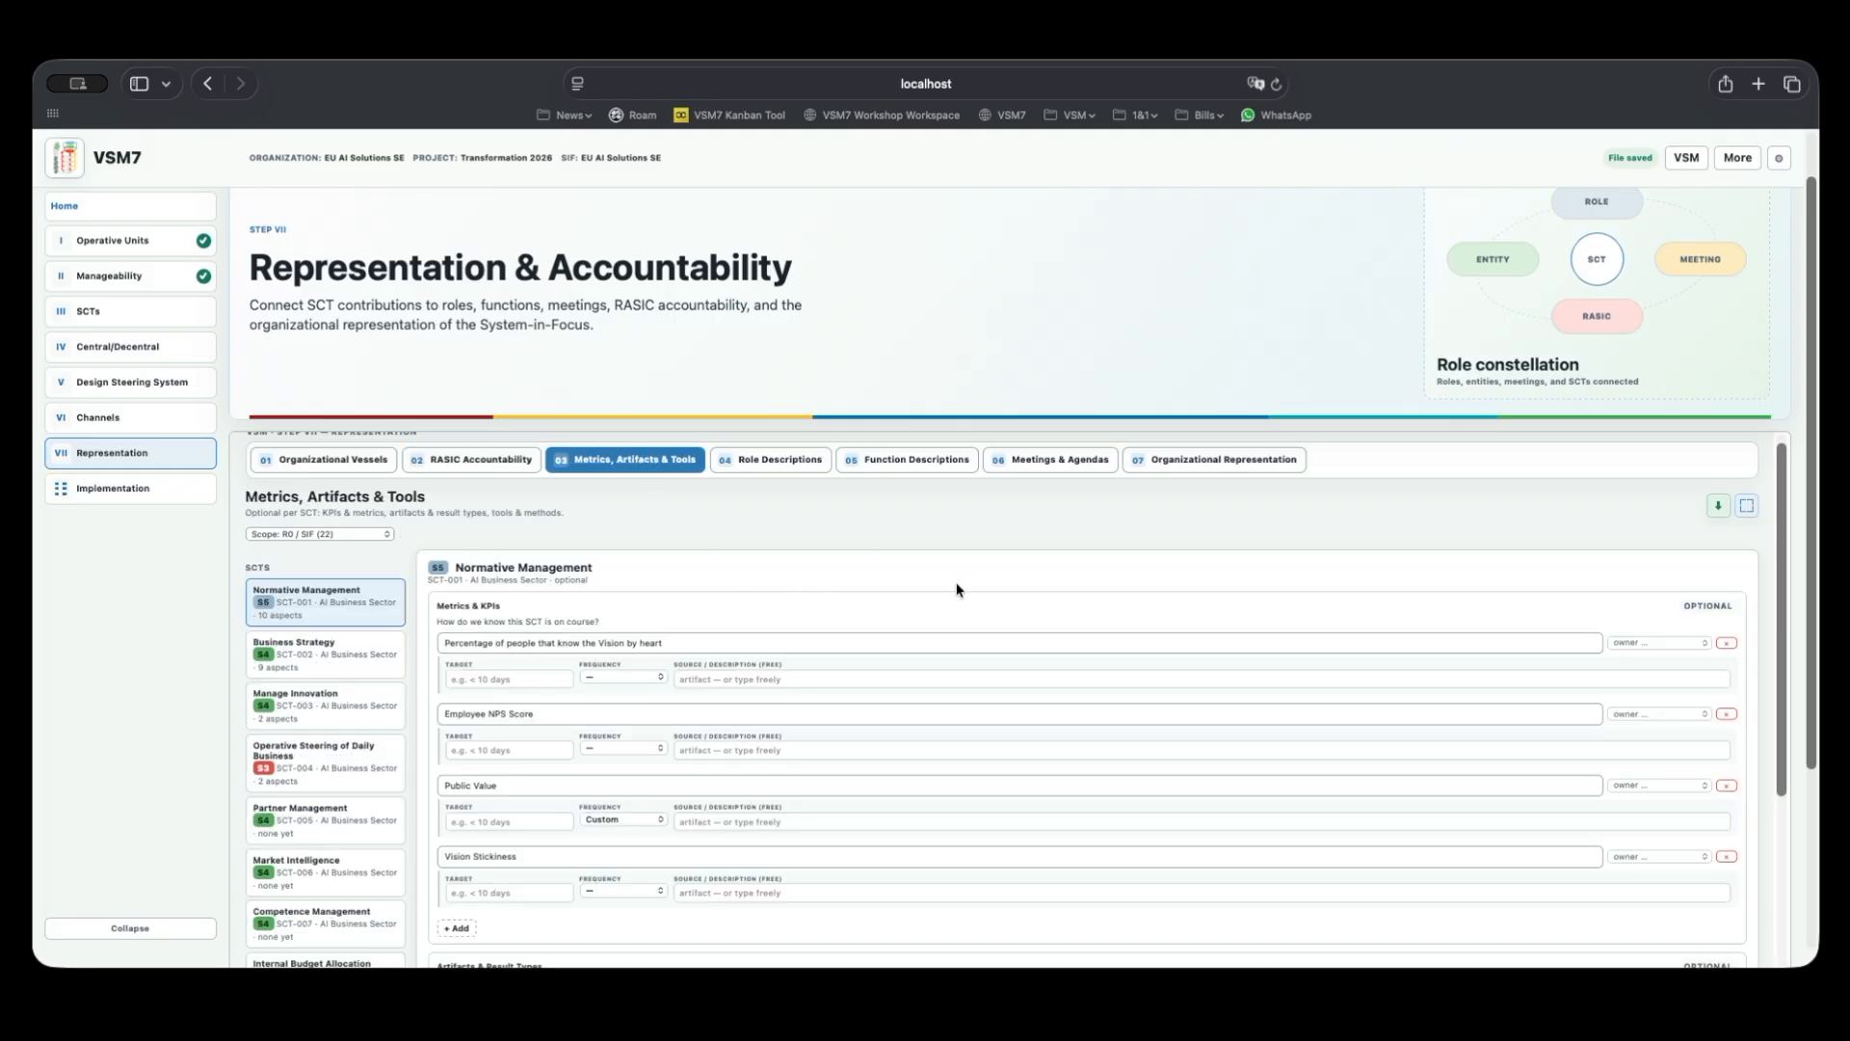
{"action": "scroll", "coordinate": [990, 558], "scroll_direction": "down", "scroll_amount": 3}
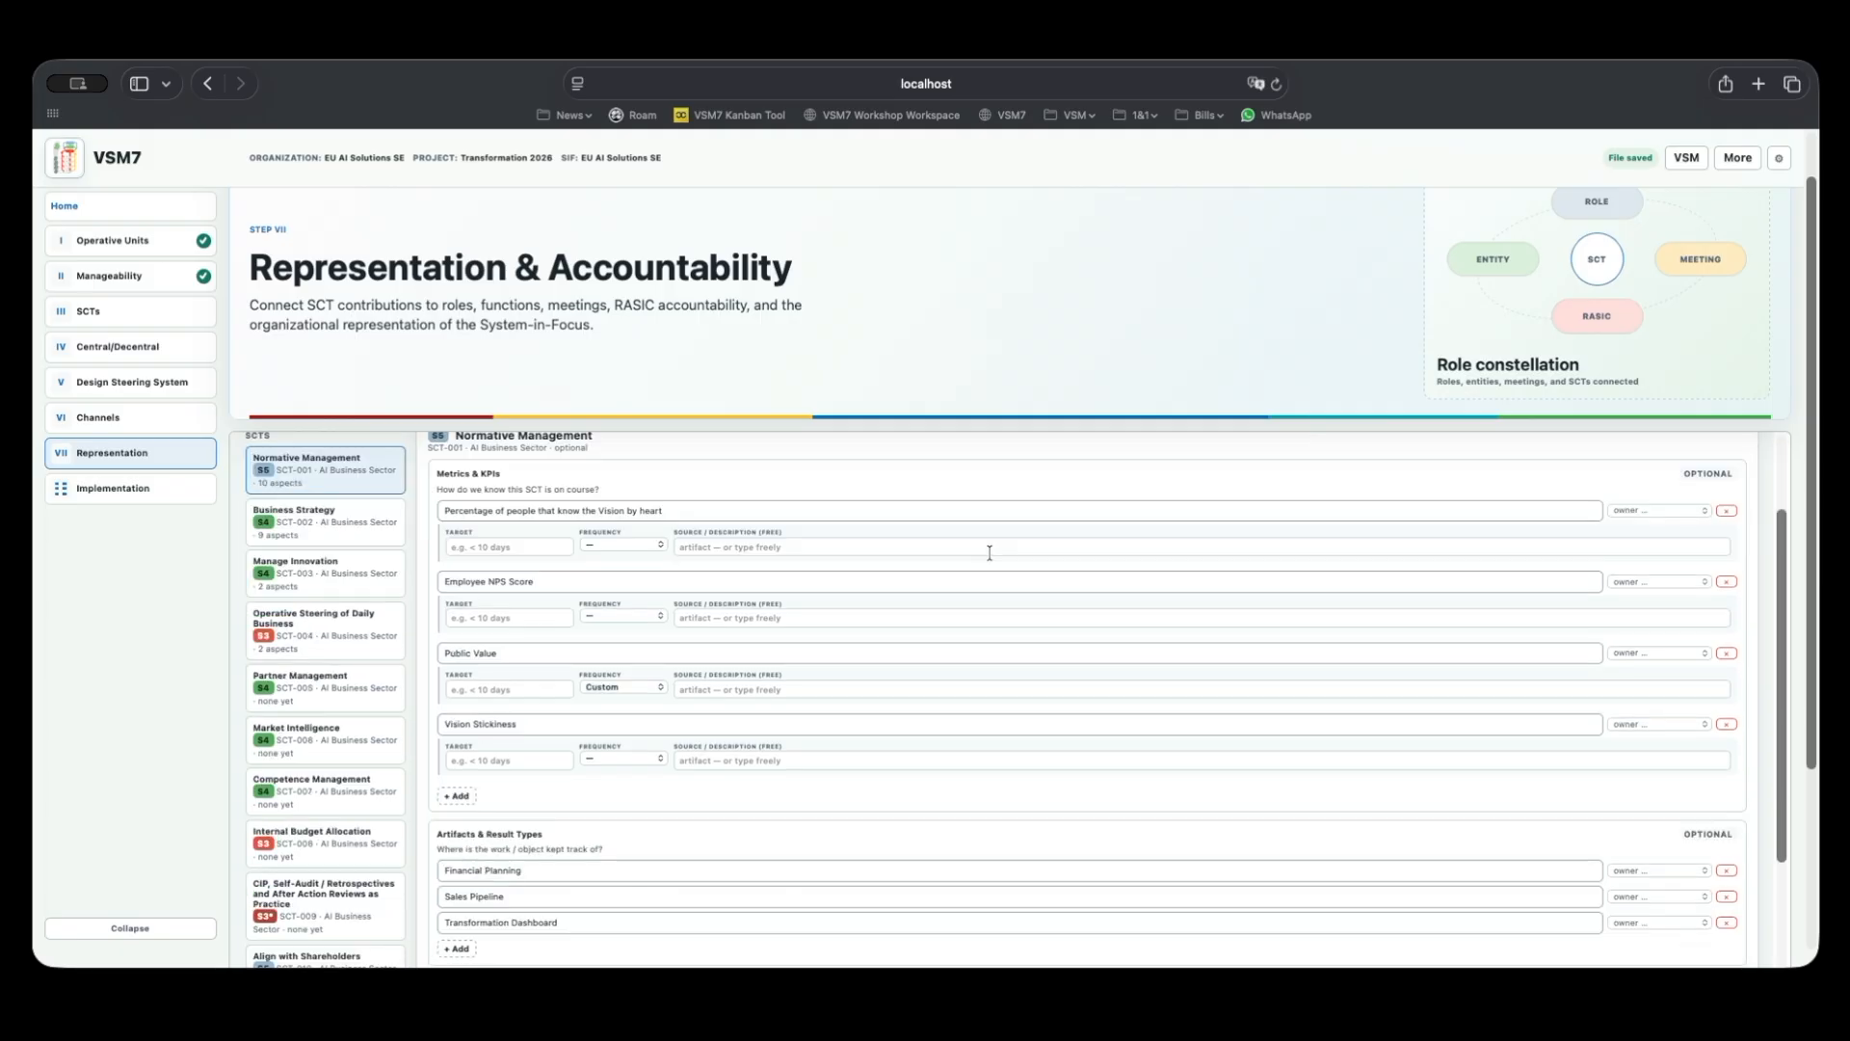
{"action": "scroll", "coordinate": [989, 552], "scroll_direction": "up", "scroll_amount": 1}
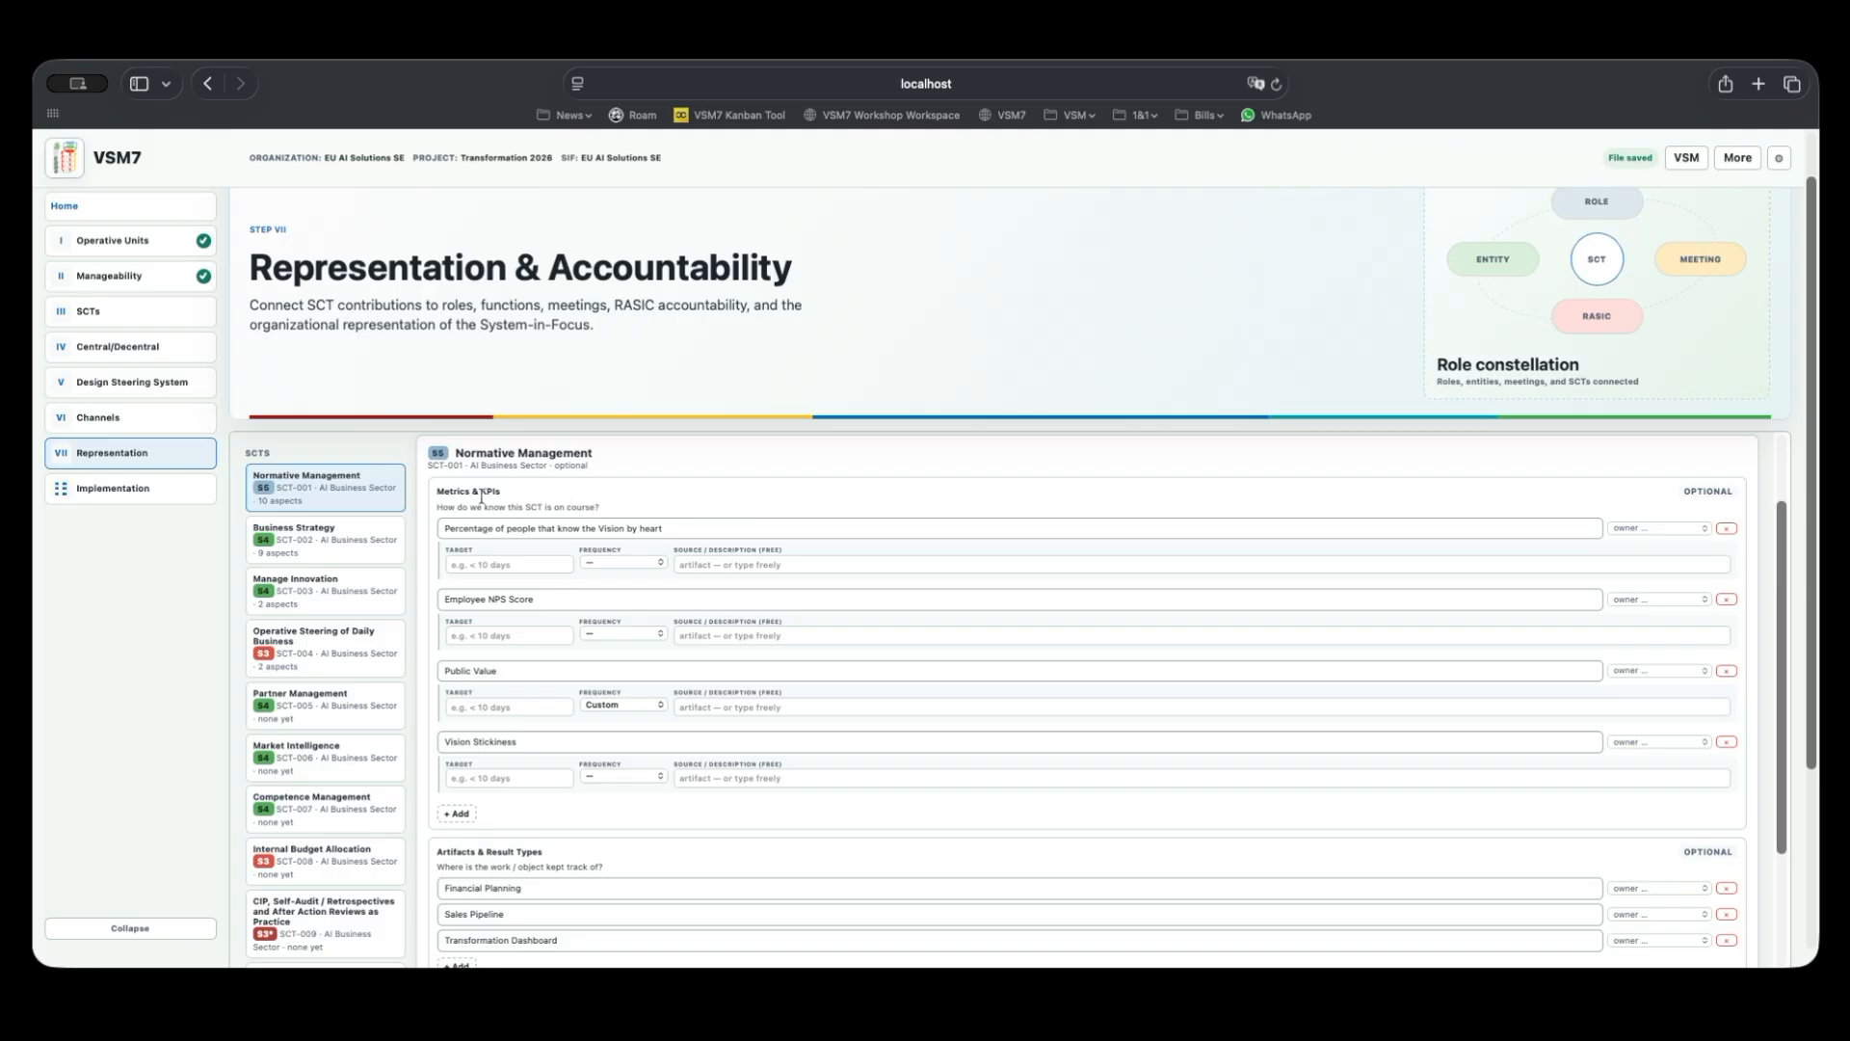
Show the Manage Innovation SCT and examine its Metrics & KPIs, Artifacts & Result Types and Tools & Methods sections.
{"action": "left_click", "coordinate": [316, 550]}
{"action": "left_click", "coordinate": [301, 601]}
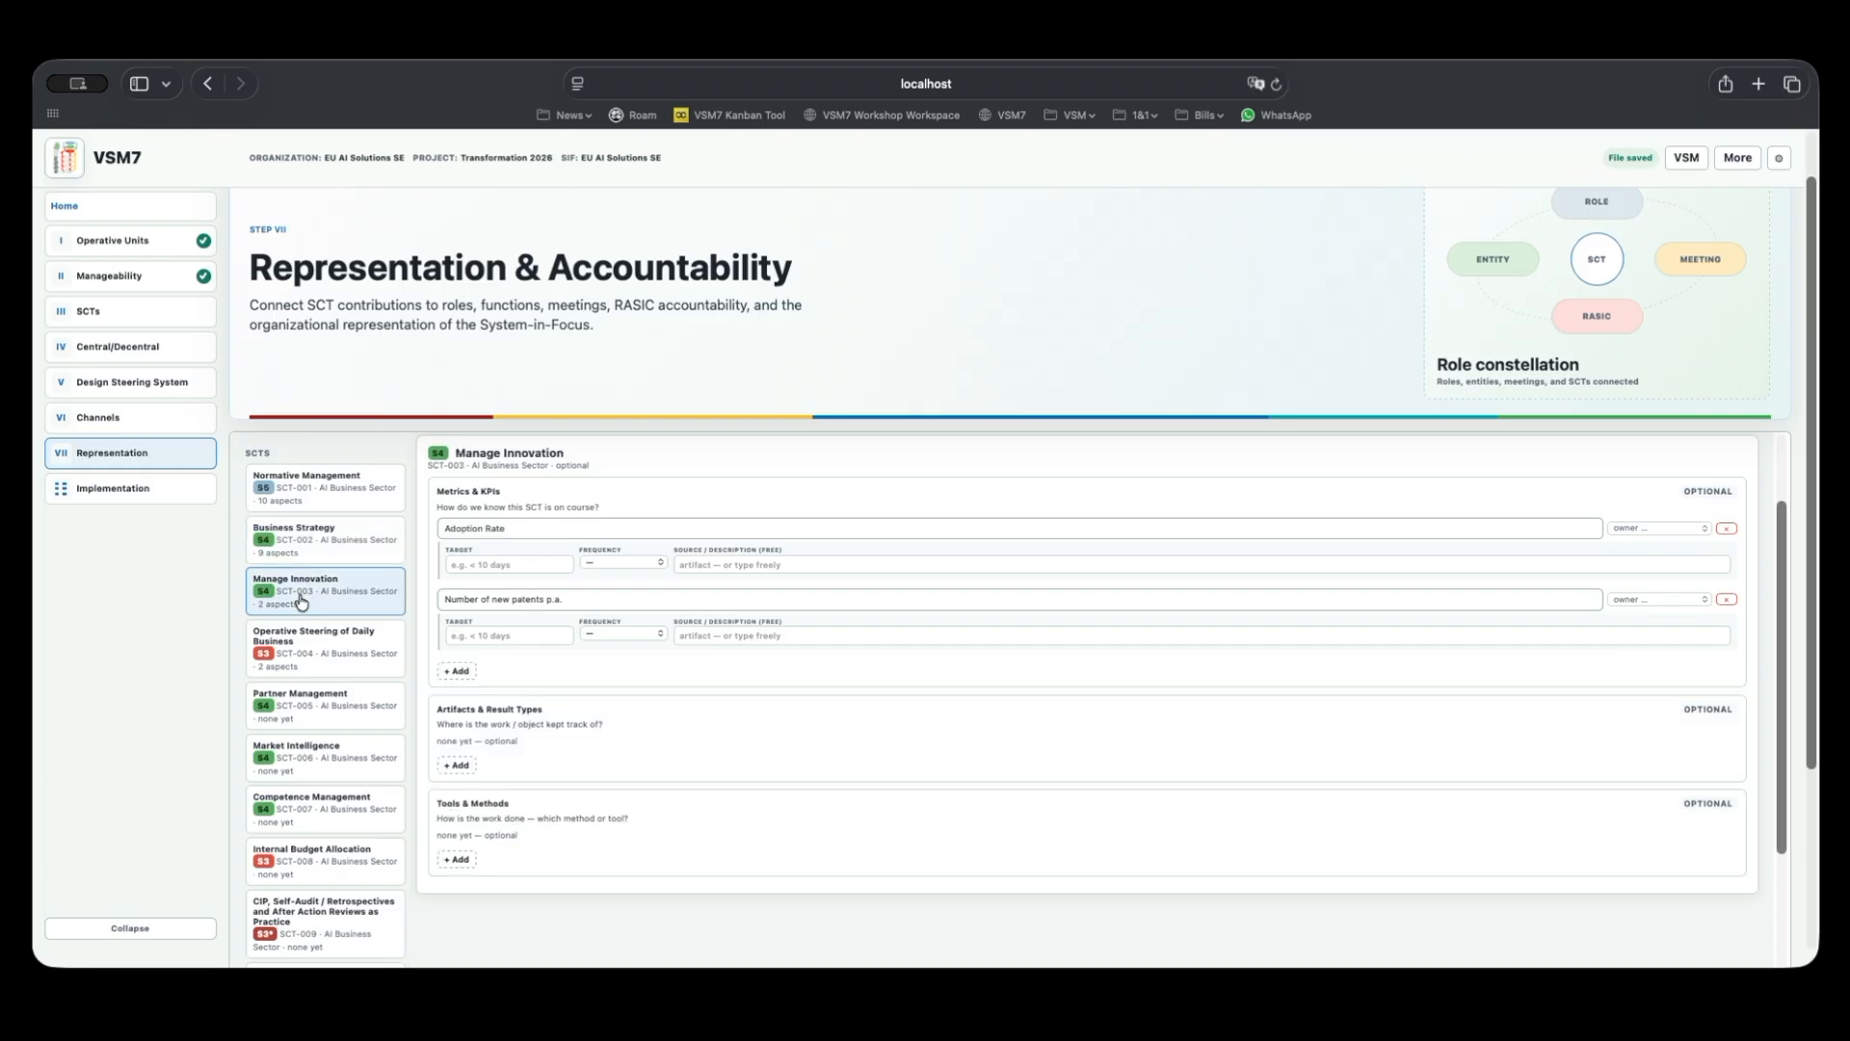
{"action": "left_click_drag", "start_coordinate": [508, 493], "coordinate": [431, 493]}
{"action": "left_click_drag", "start_coordinate": [435, 713], "coordinate": [549, 718]}
{"action": "left_click", "coordinate": [464, 812]}
For Business Strategy's Customer Satisfaction metric, examine the target field, the frequency options and the artifacts offered as source.
{"action": "left_click", "coordinate": [339, 527]}
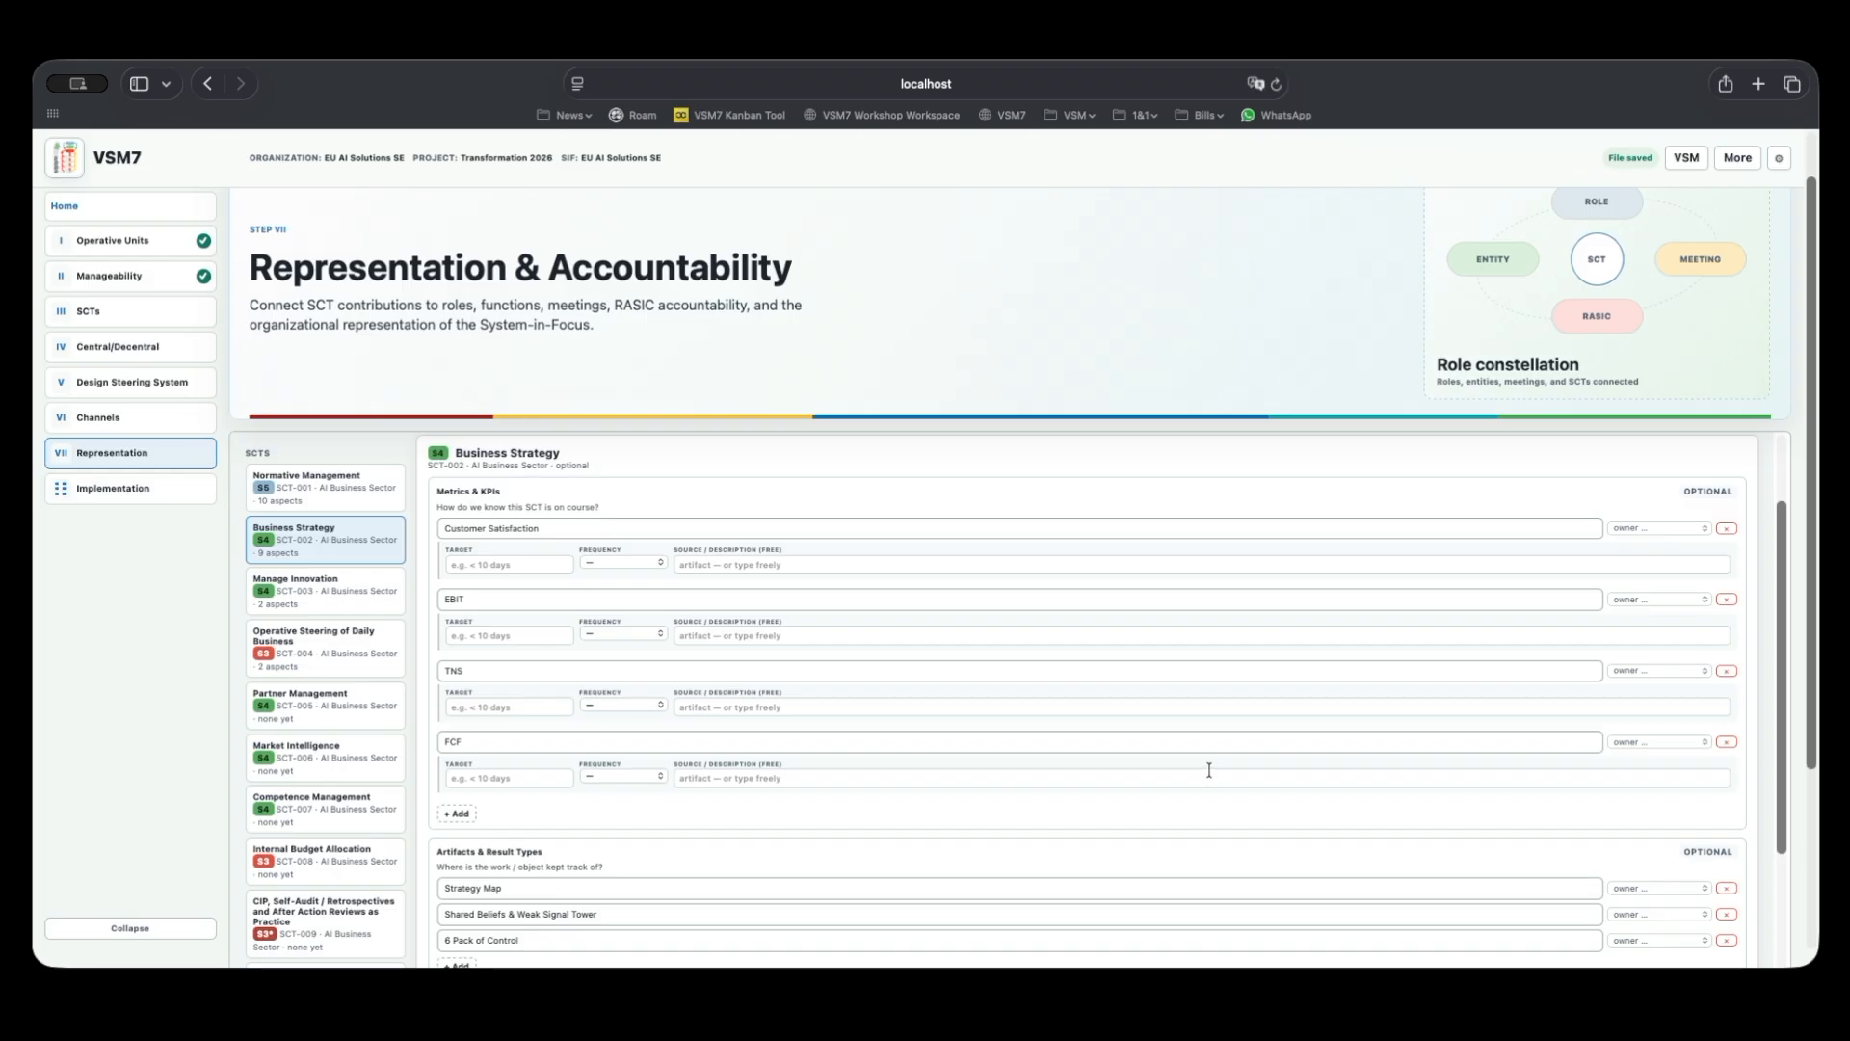
{"action": "scroll", "coordinate": [1211, 773], "scroll_direction": "down", "scroll_amount": 1}
{"action": "left_click", "coordinate": [528, 541]}
{"action": "left_click", "coordinate": [624, 542]}
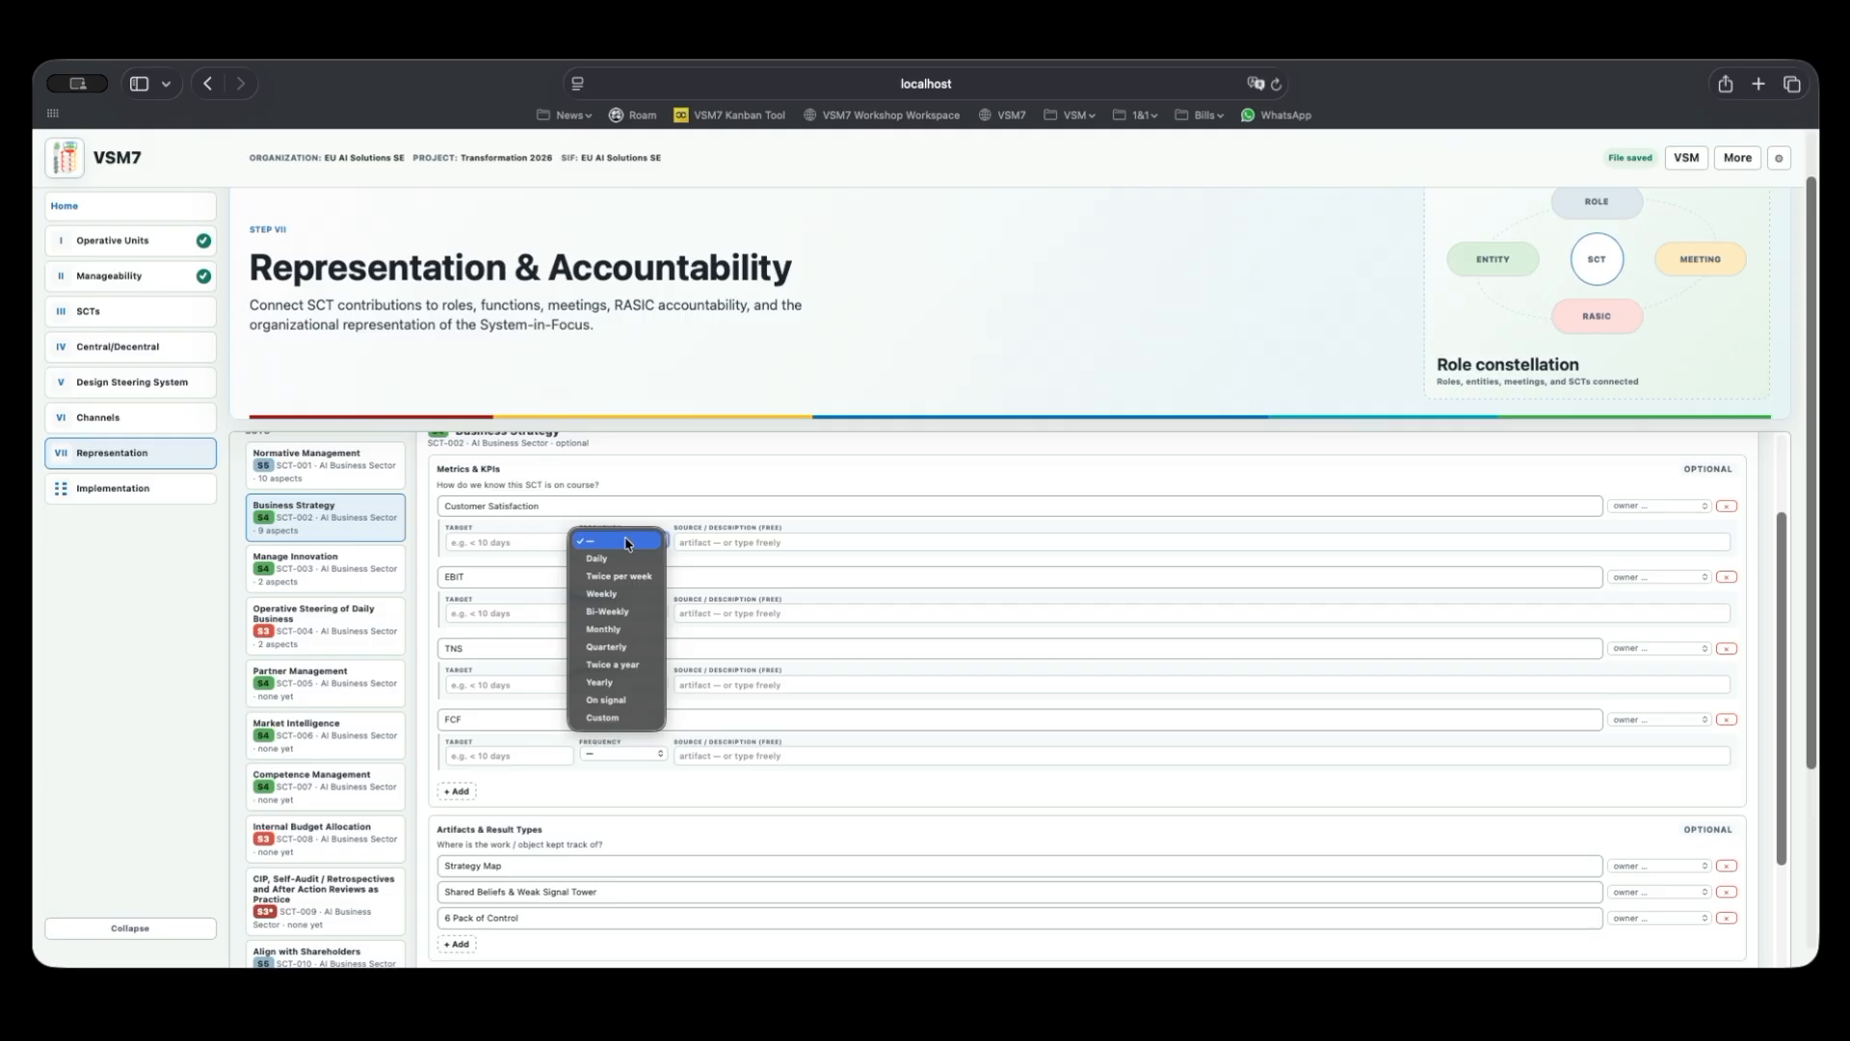
{"action": "left_click", "coordinate": [758, 543]}
{"action": "left_click", "coordinate": [758, 543]}
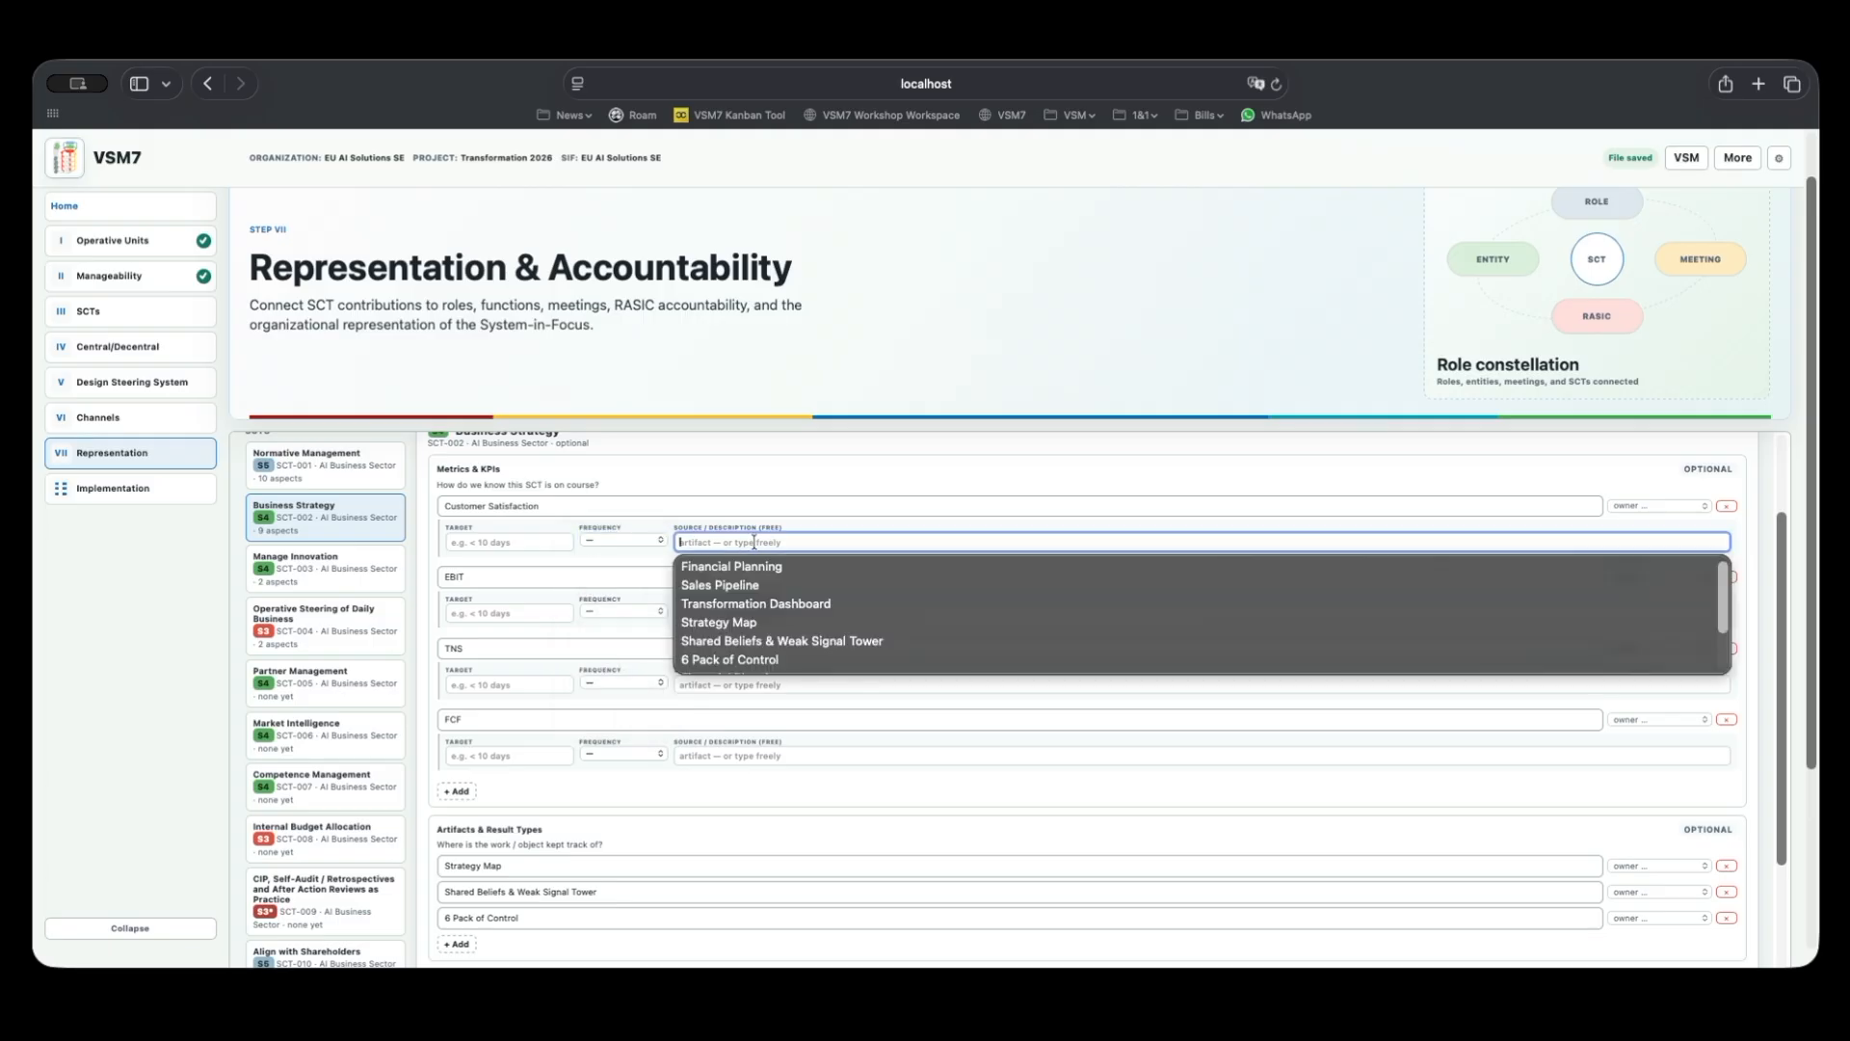
{"action": "scroll", "coordinate": [761, 628], "scroll_direction": "down", "scroll_amount": 2}
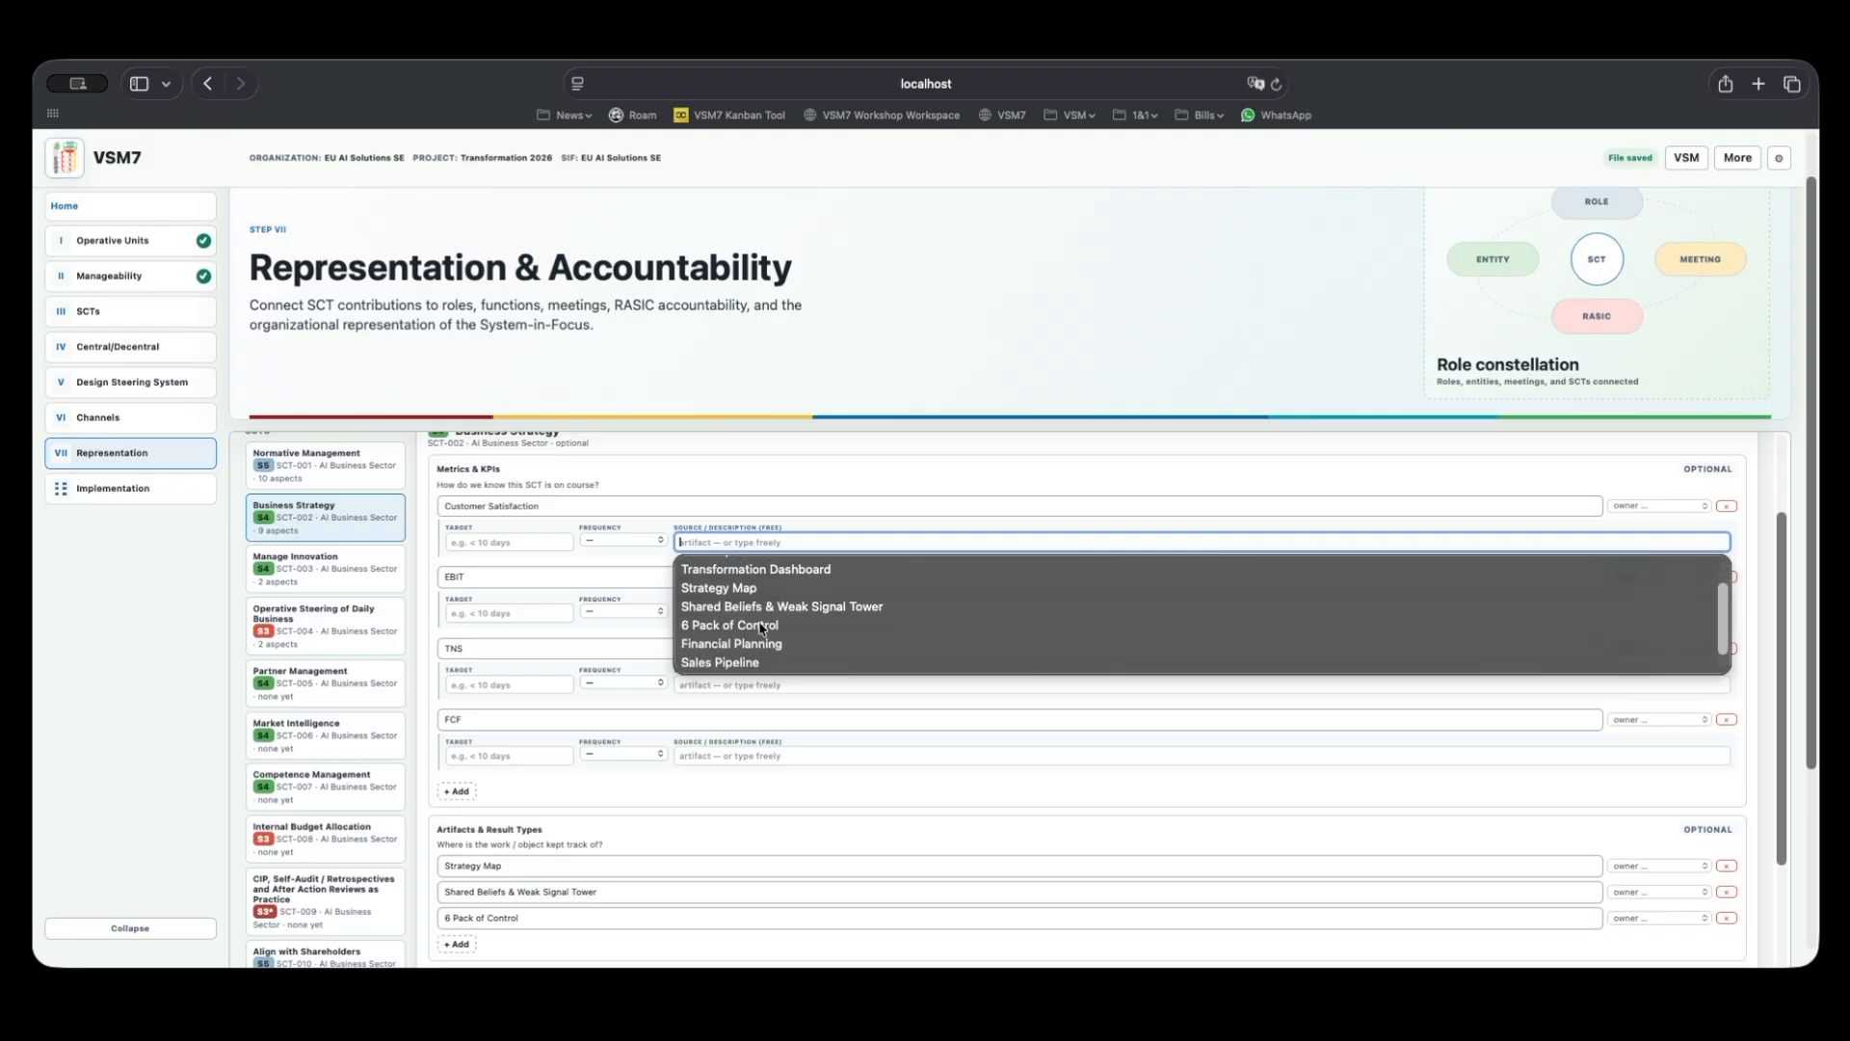
{"action": "scroll", "coordinate": [761, 628], "scroll_direction": "down", "scroll_amount": 1}
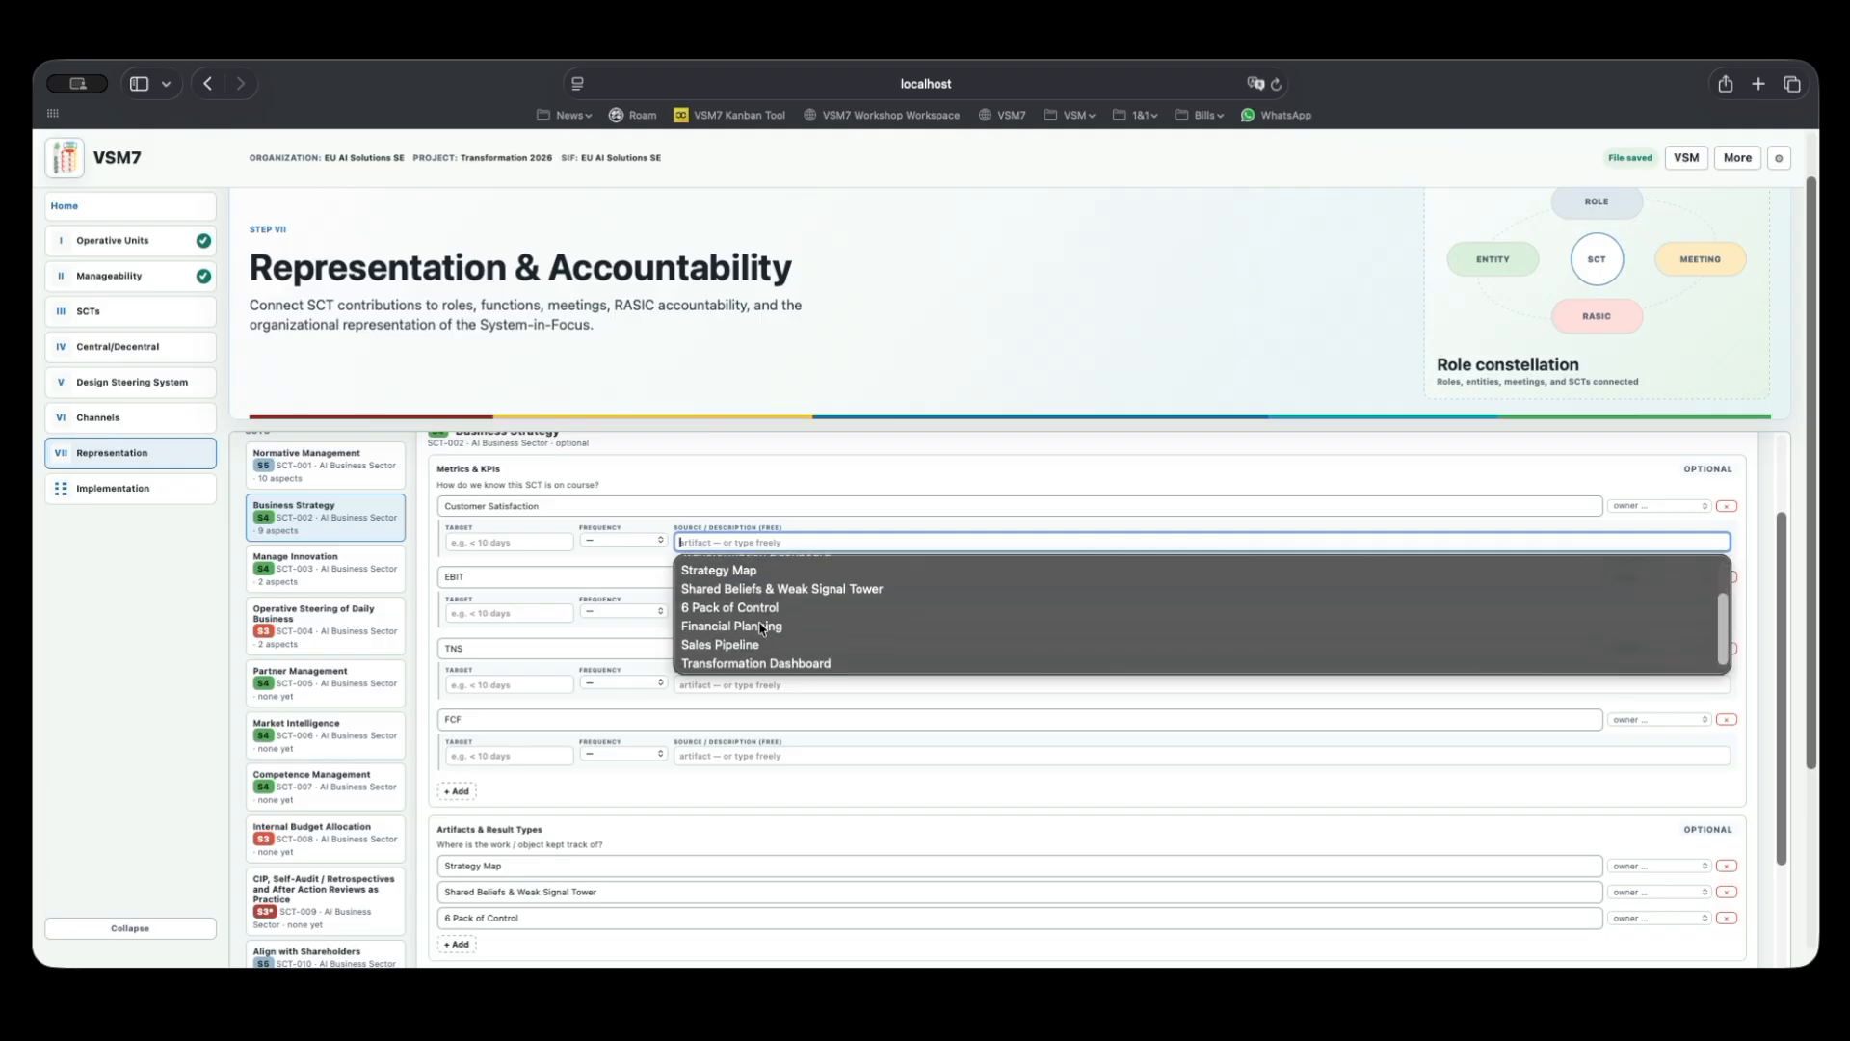
{"action": "scroll", "coordinate": [761, 628], "scroll_direction": "up", "scroll_amount": 3}
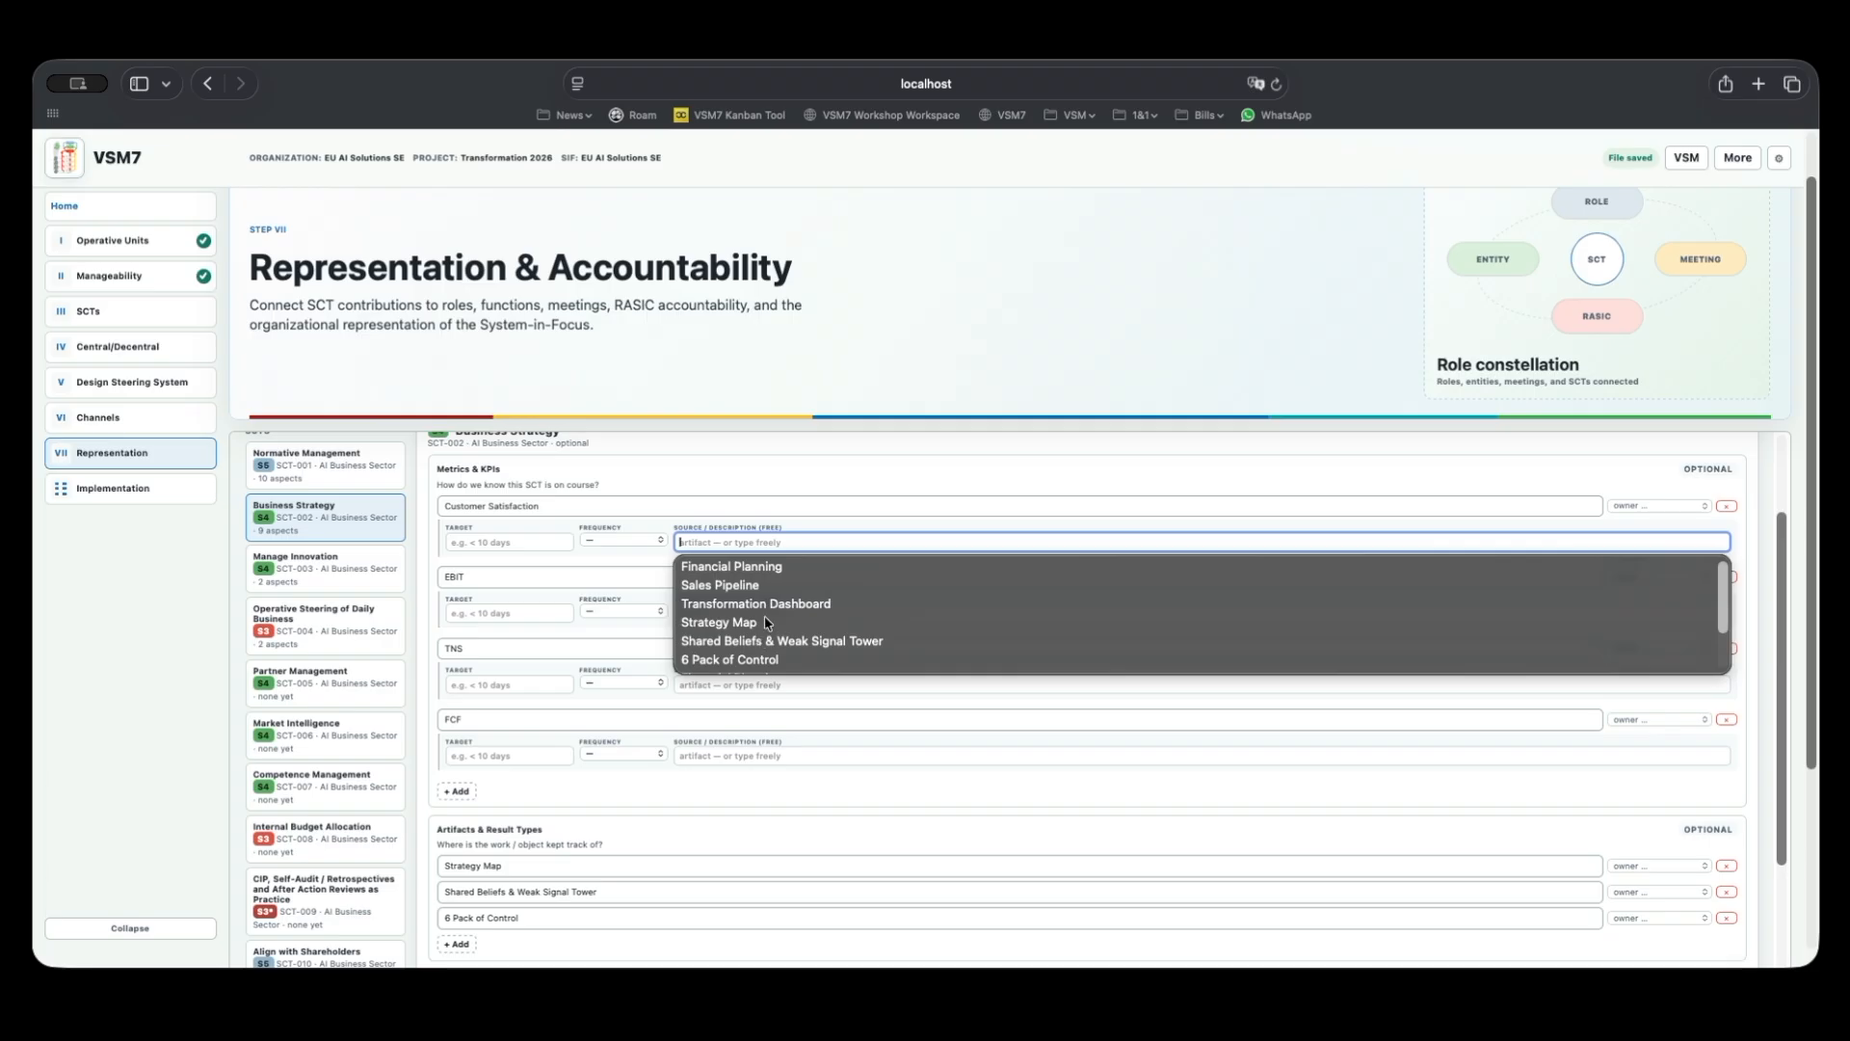
{"action": "scroll", "coordinate": [775, 621], "scroll_direction": "down", "scroll_amount": 3}
{"action": "scroll", "coordinate": [779, 619], "scroll_direction": "up", "scroll_amount": 2}
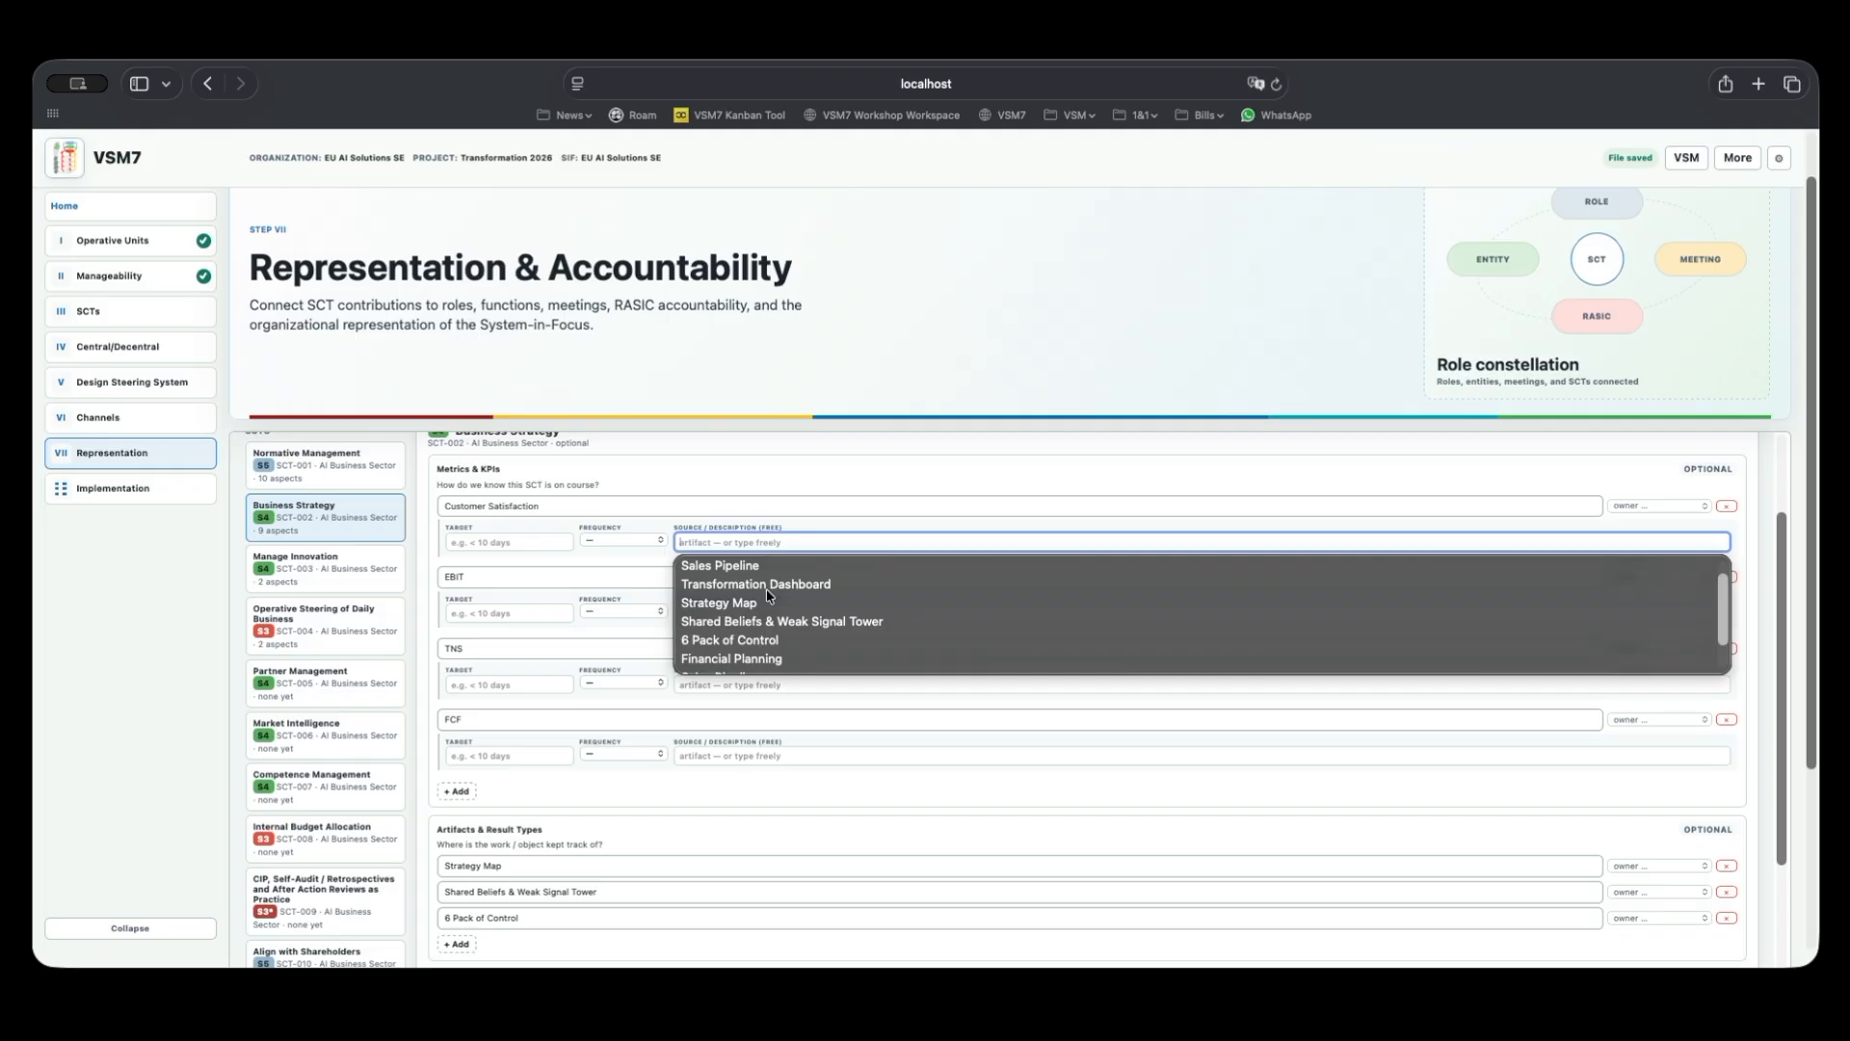
{"action": "left_click", "coordinate": [830, 443]}
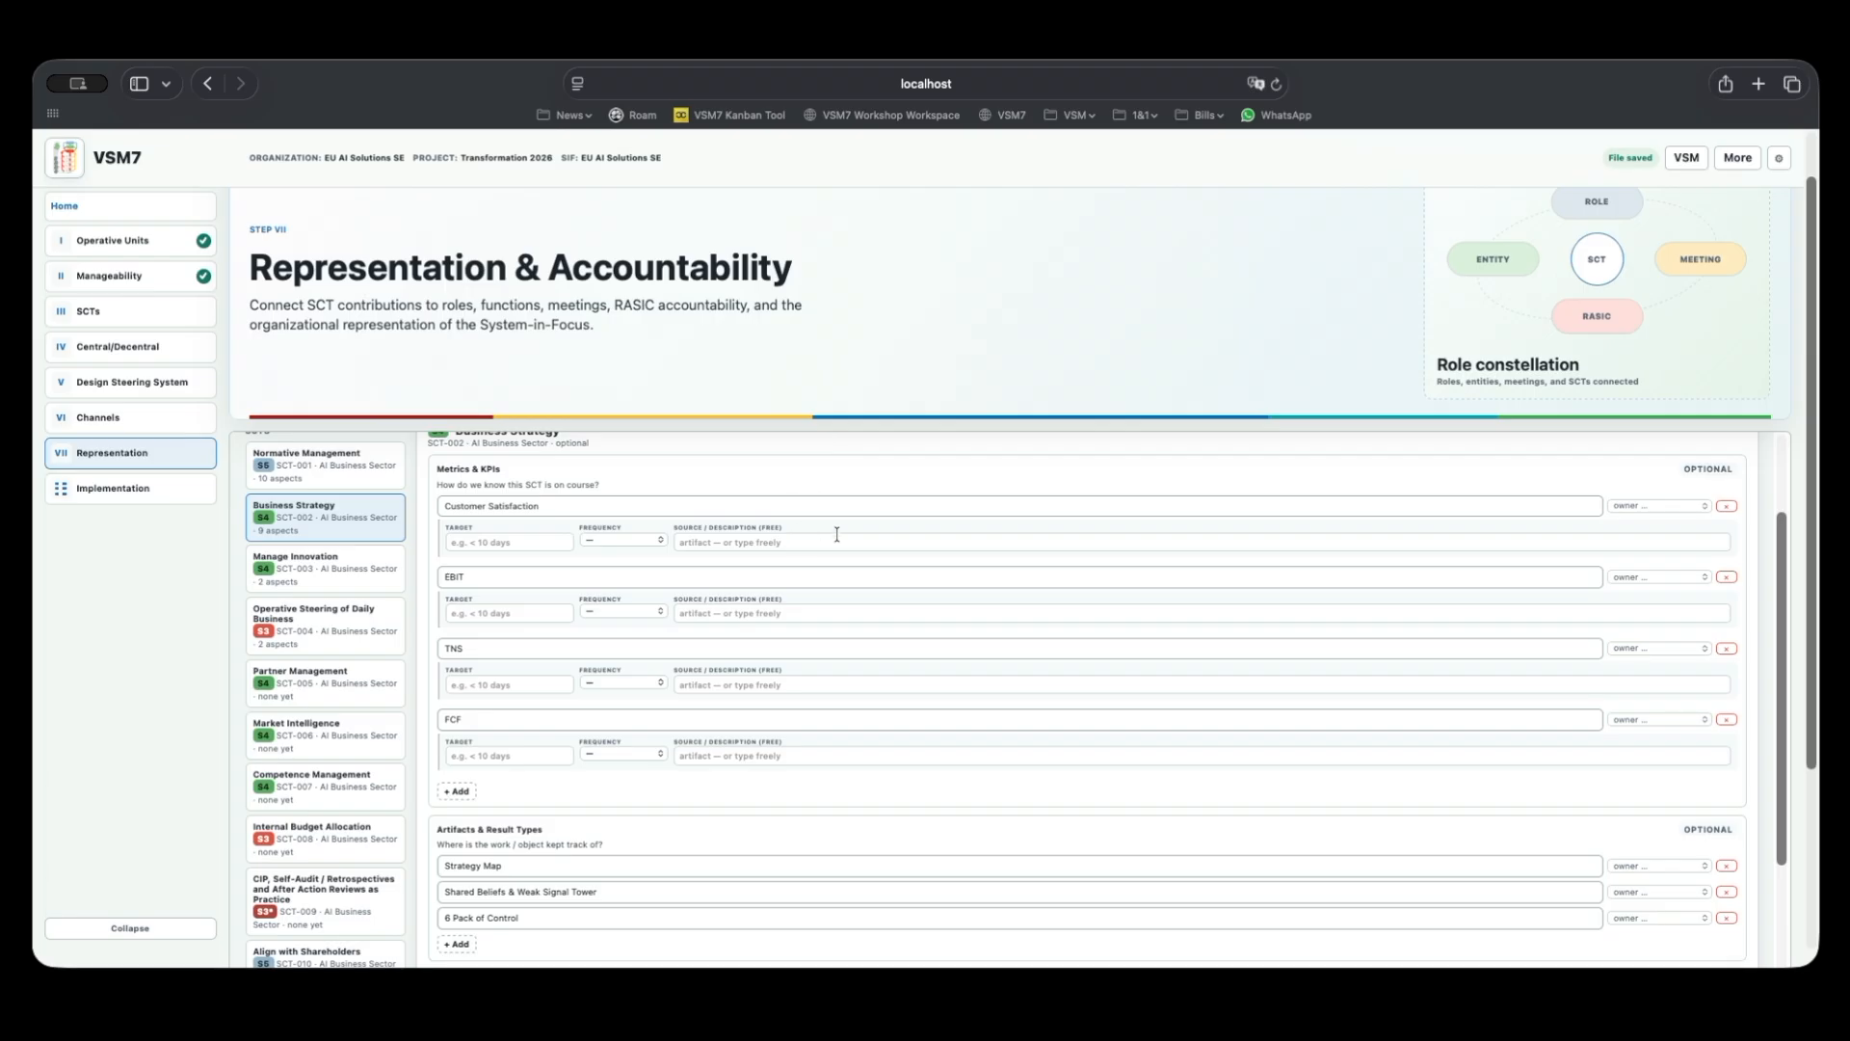
Add a metric named Adoption Rate to the Metrics & KPIs of Business Strategy.
{"action": "scroll", "coordinate": [993, 656], "scroll_direction": "down", "scroll_amount": 2}
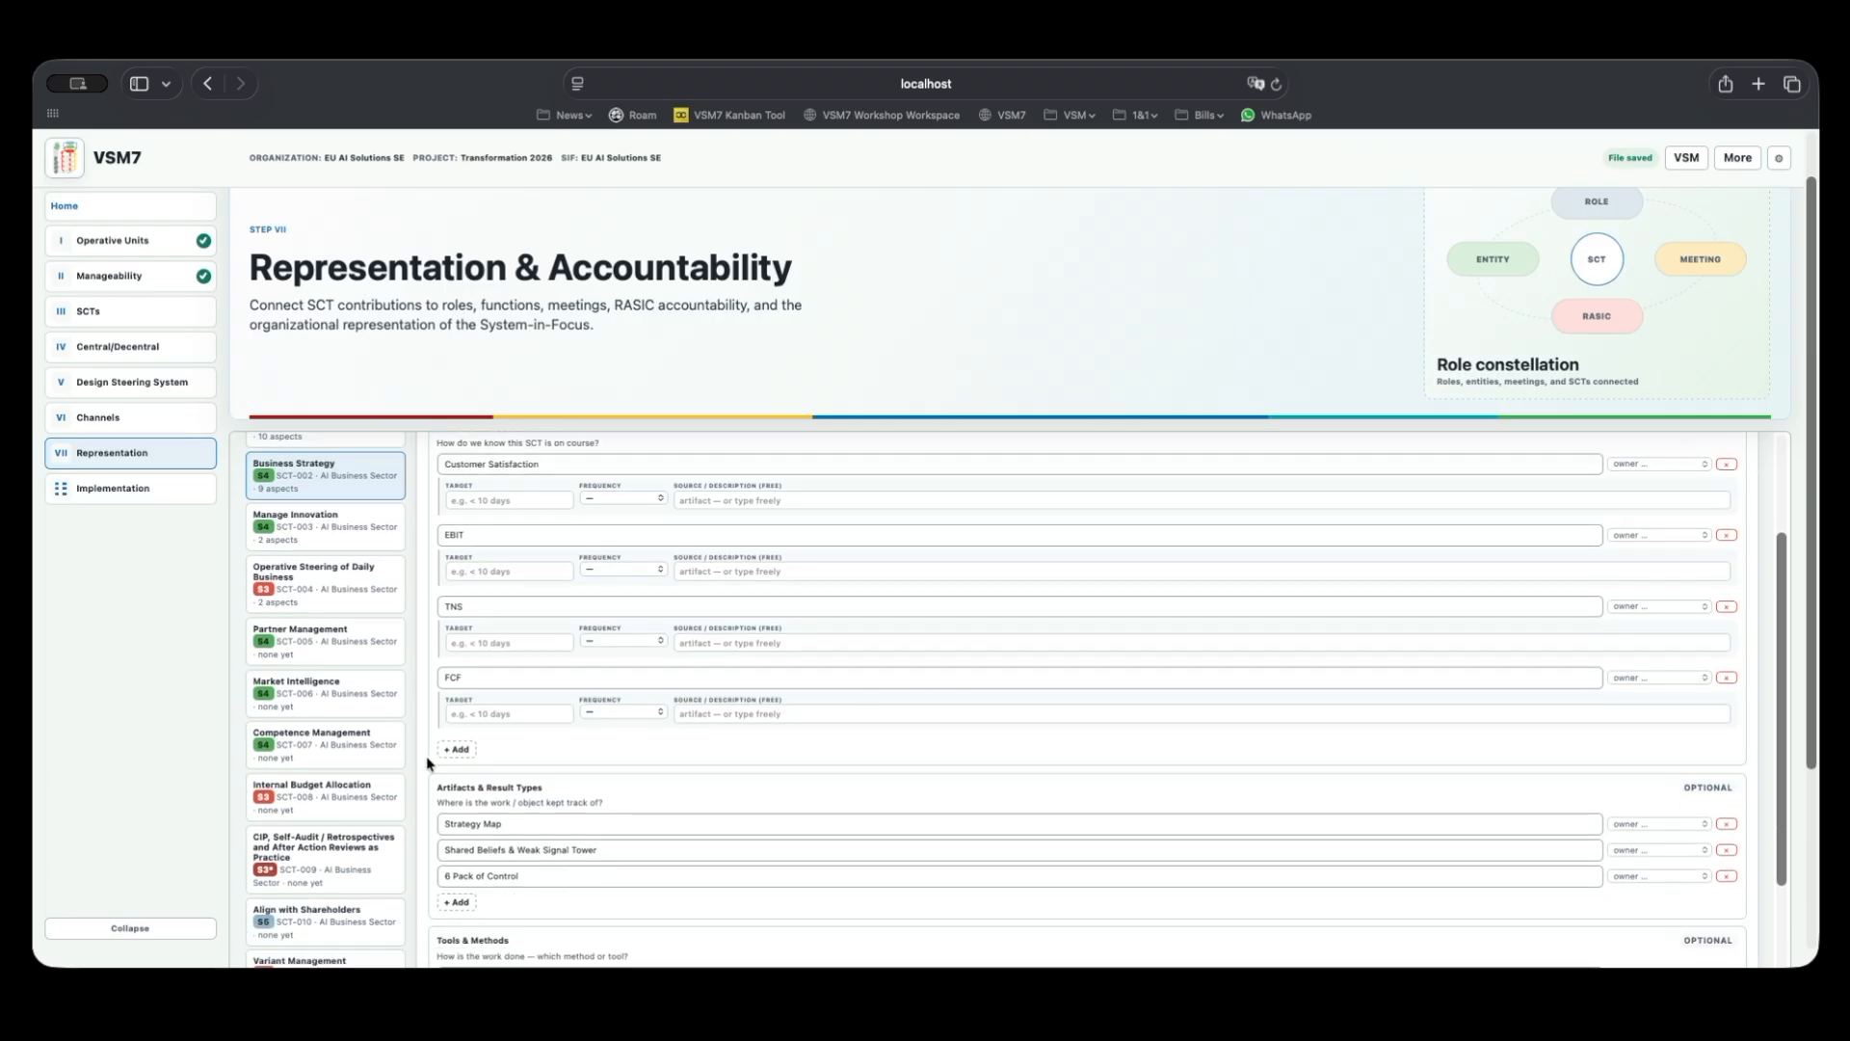
{"action": "left_click", "coordinate": [451, 751]}
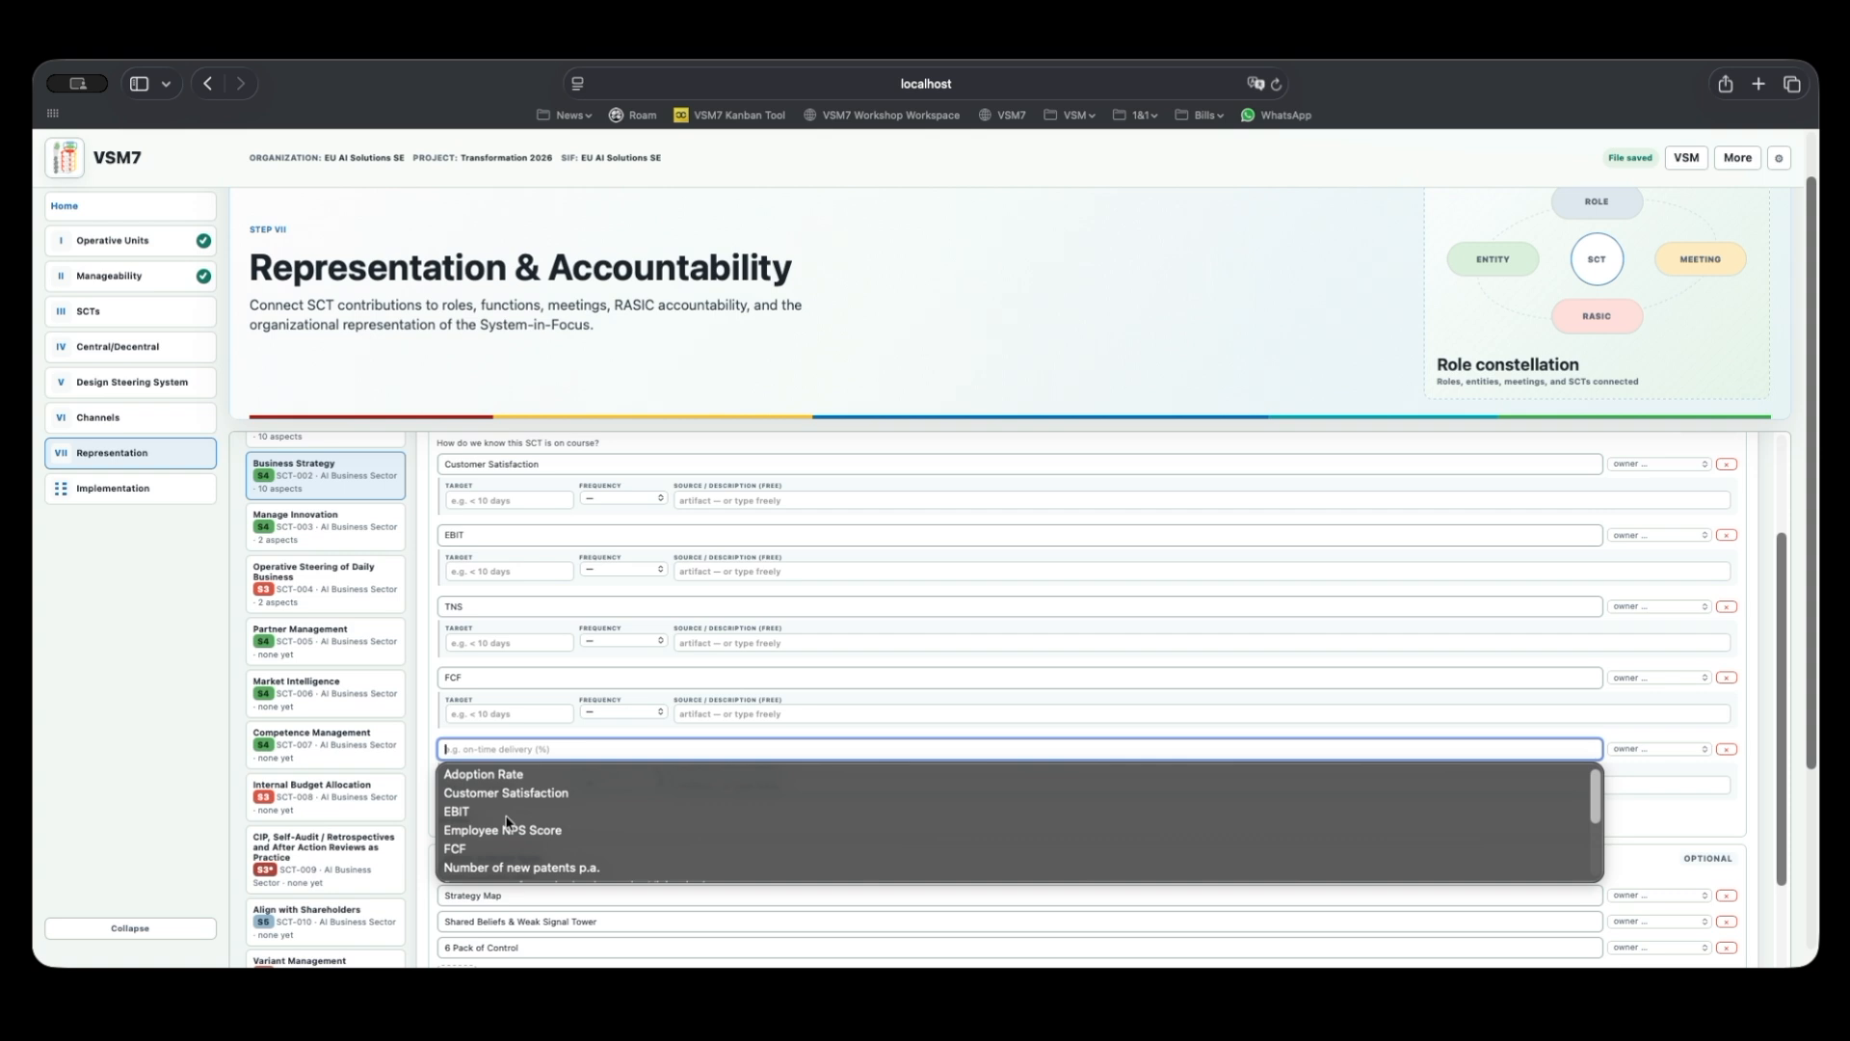
{"action": "type", "text": "A"}
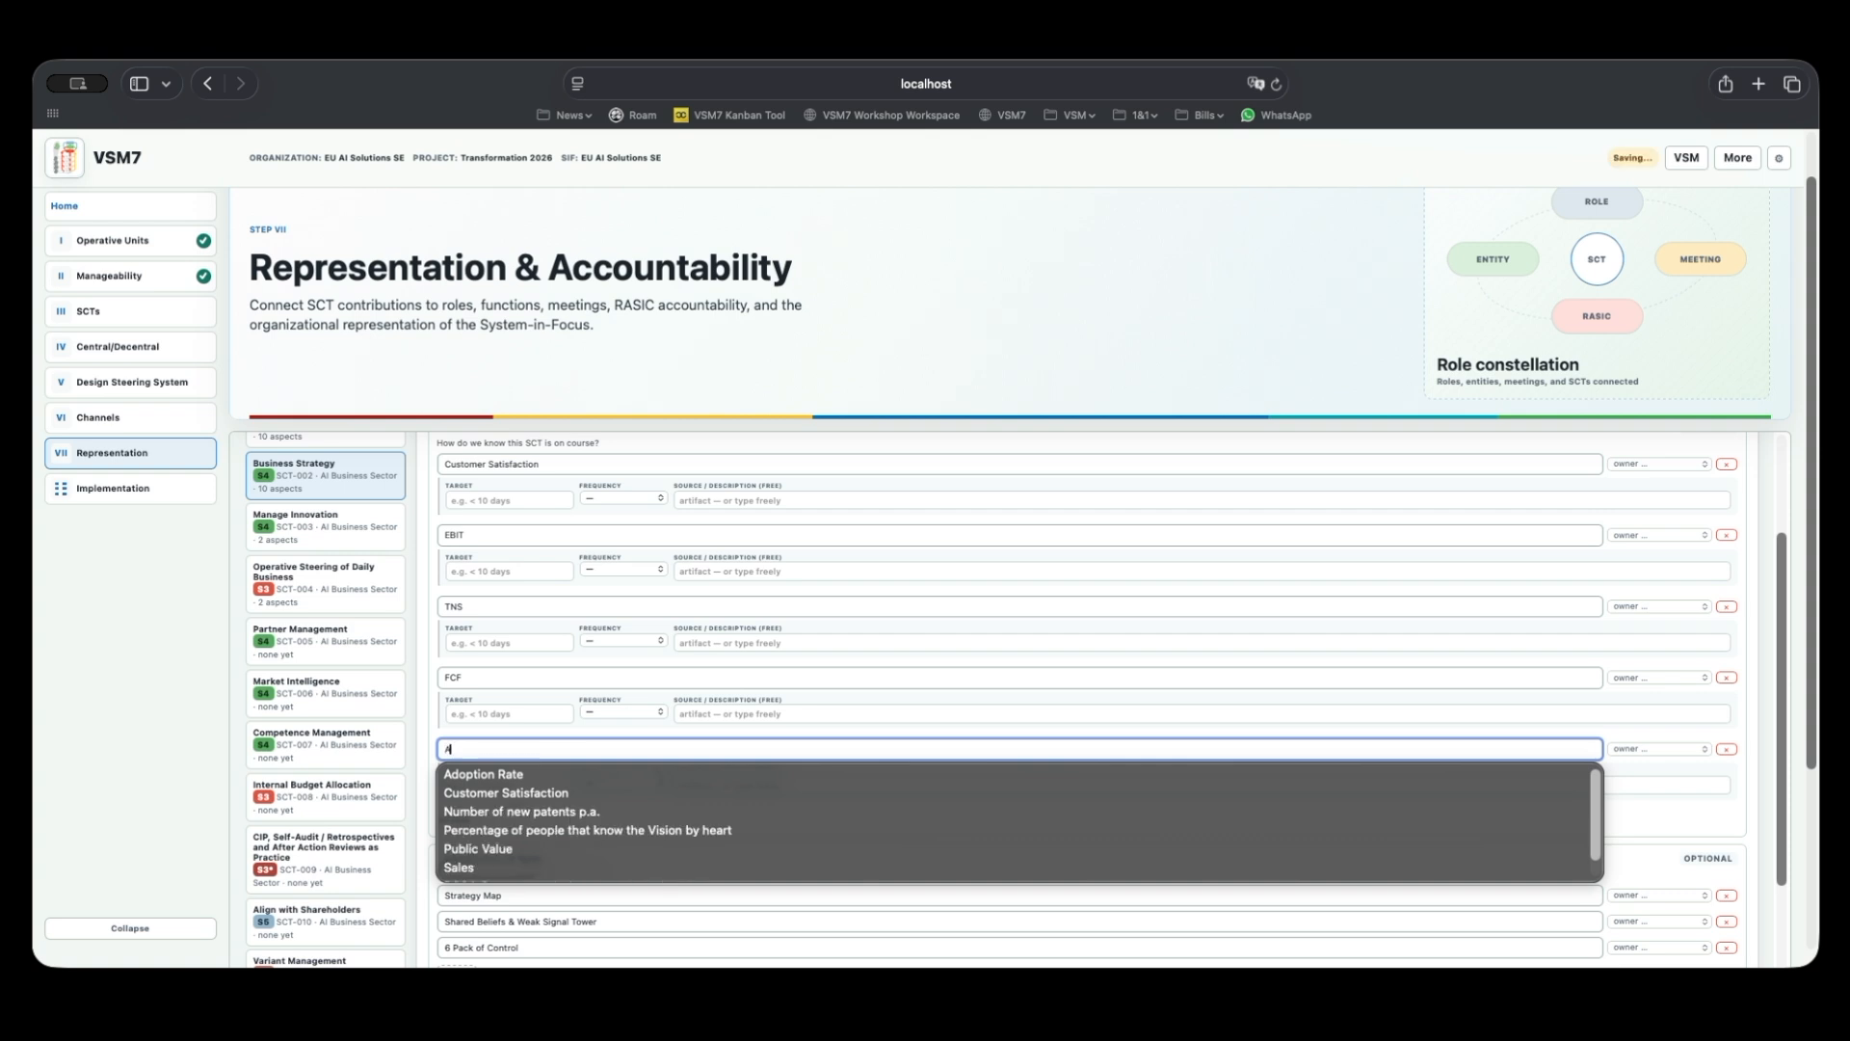
{"action": "type", "text": "doption Rate"}
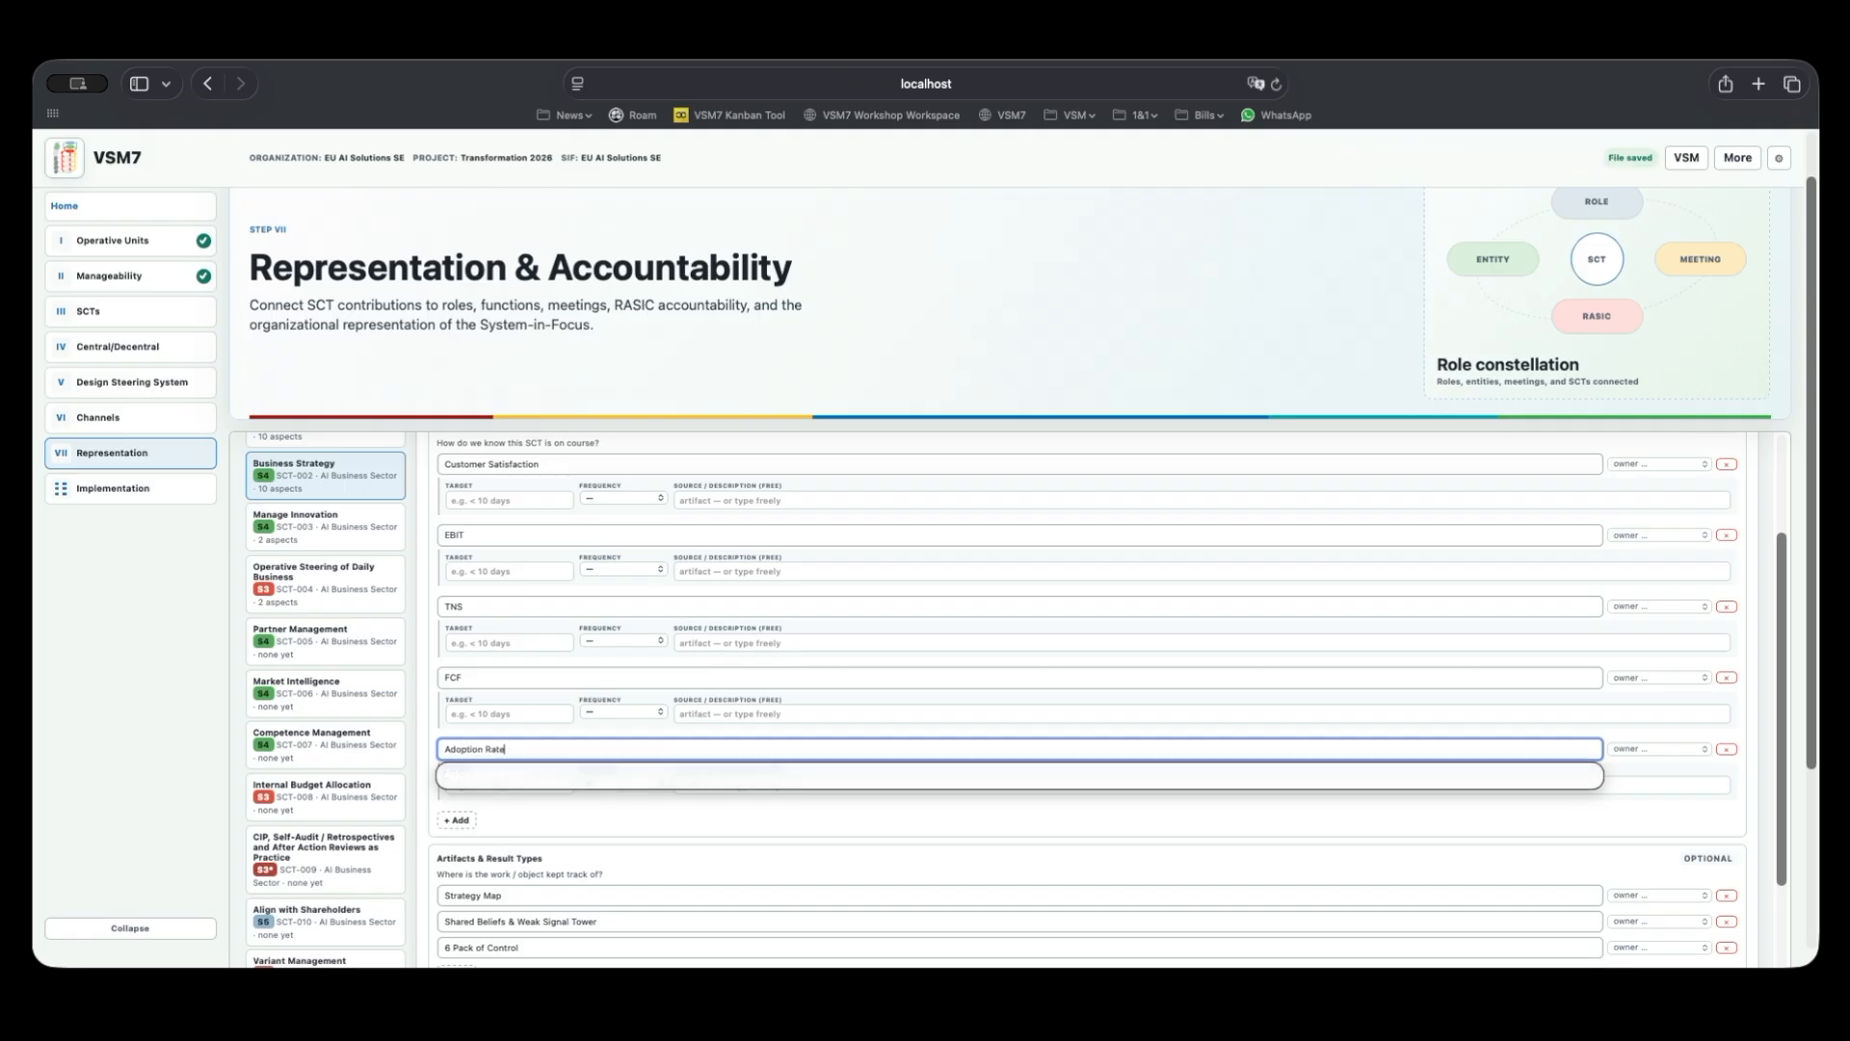
Look through the roles, functions and meetings available as owner of the Adoption Rate metric without choosing one.
{"action": "left_click", "coordinate": [1673, 754]}
{"action": "scroll", "coordinate": [1640, 884], "scroll_direction": "down", "scroll_amount": 10}
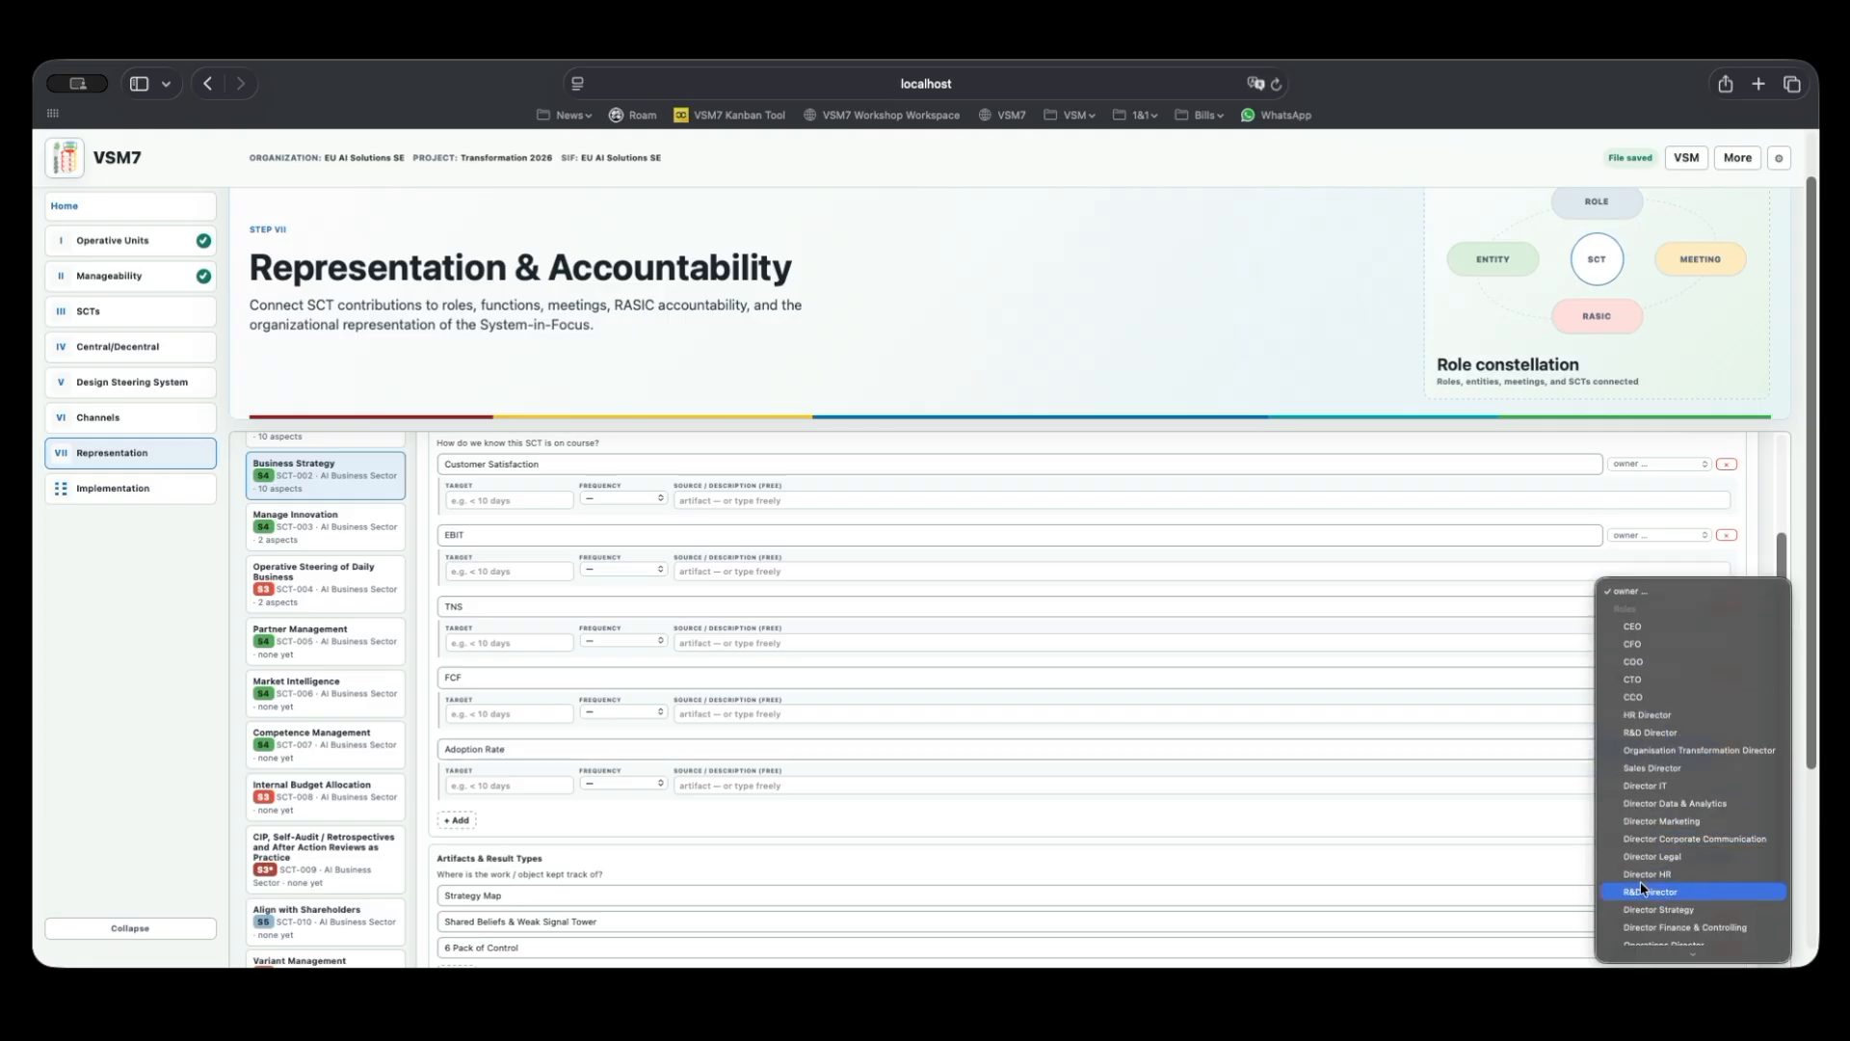
{"action": "scroll", "coordinate": [1643, 884], "scroll_direction": "down", "scroll_amount": 1}
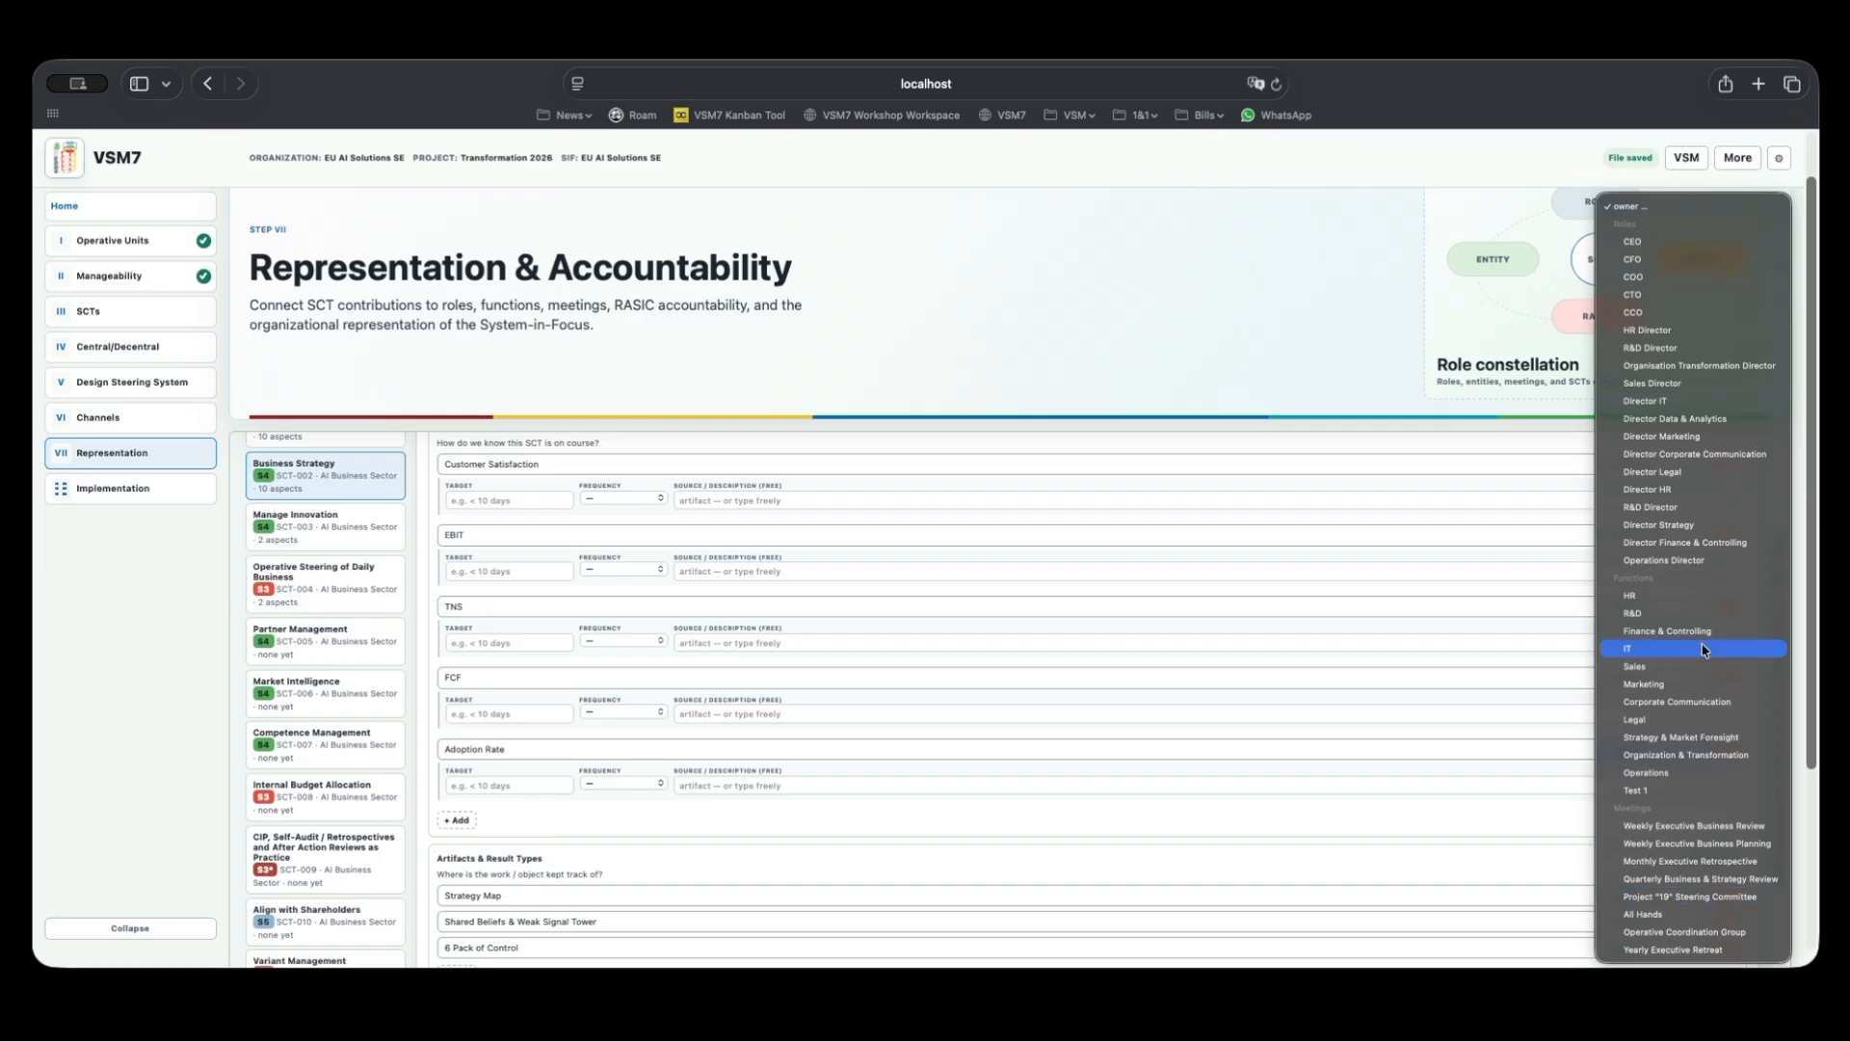
{"action": "left_click", "coordinate": [1329, 304]}
{"action": "scroll", "coordinate": [1002, 604], "scroll_direction": "up", "scroll_amount": 5}
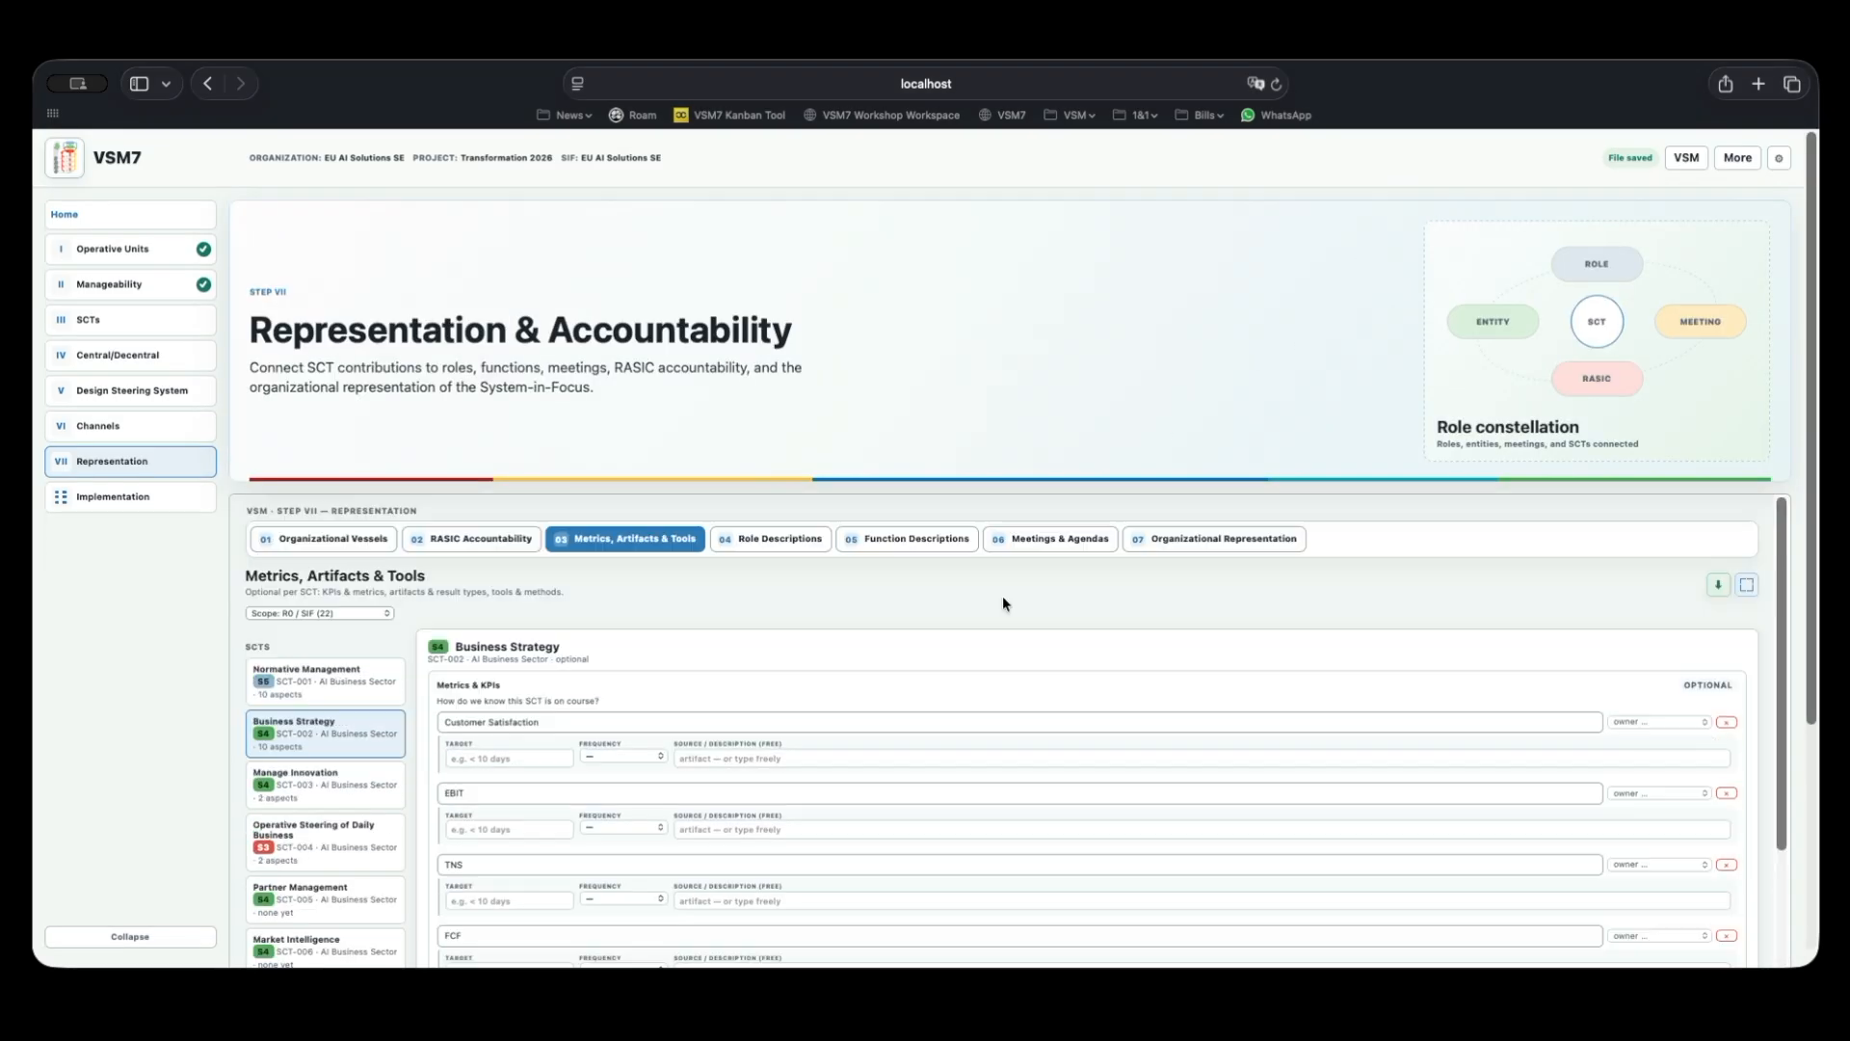
Examine the Artifacts & Result Types and Tools & Methods entries of Business Strategy.
{"action": "scroll", "coordinate": [977, 746], "scroll_direction": "down", "scroll_amount": 5}
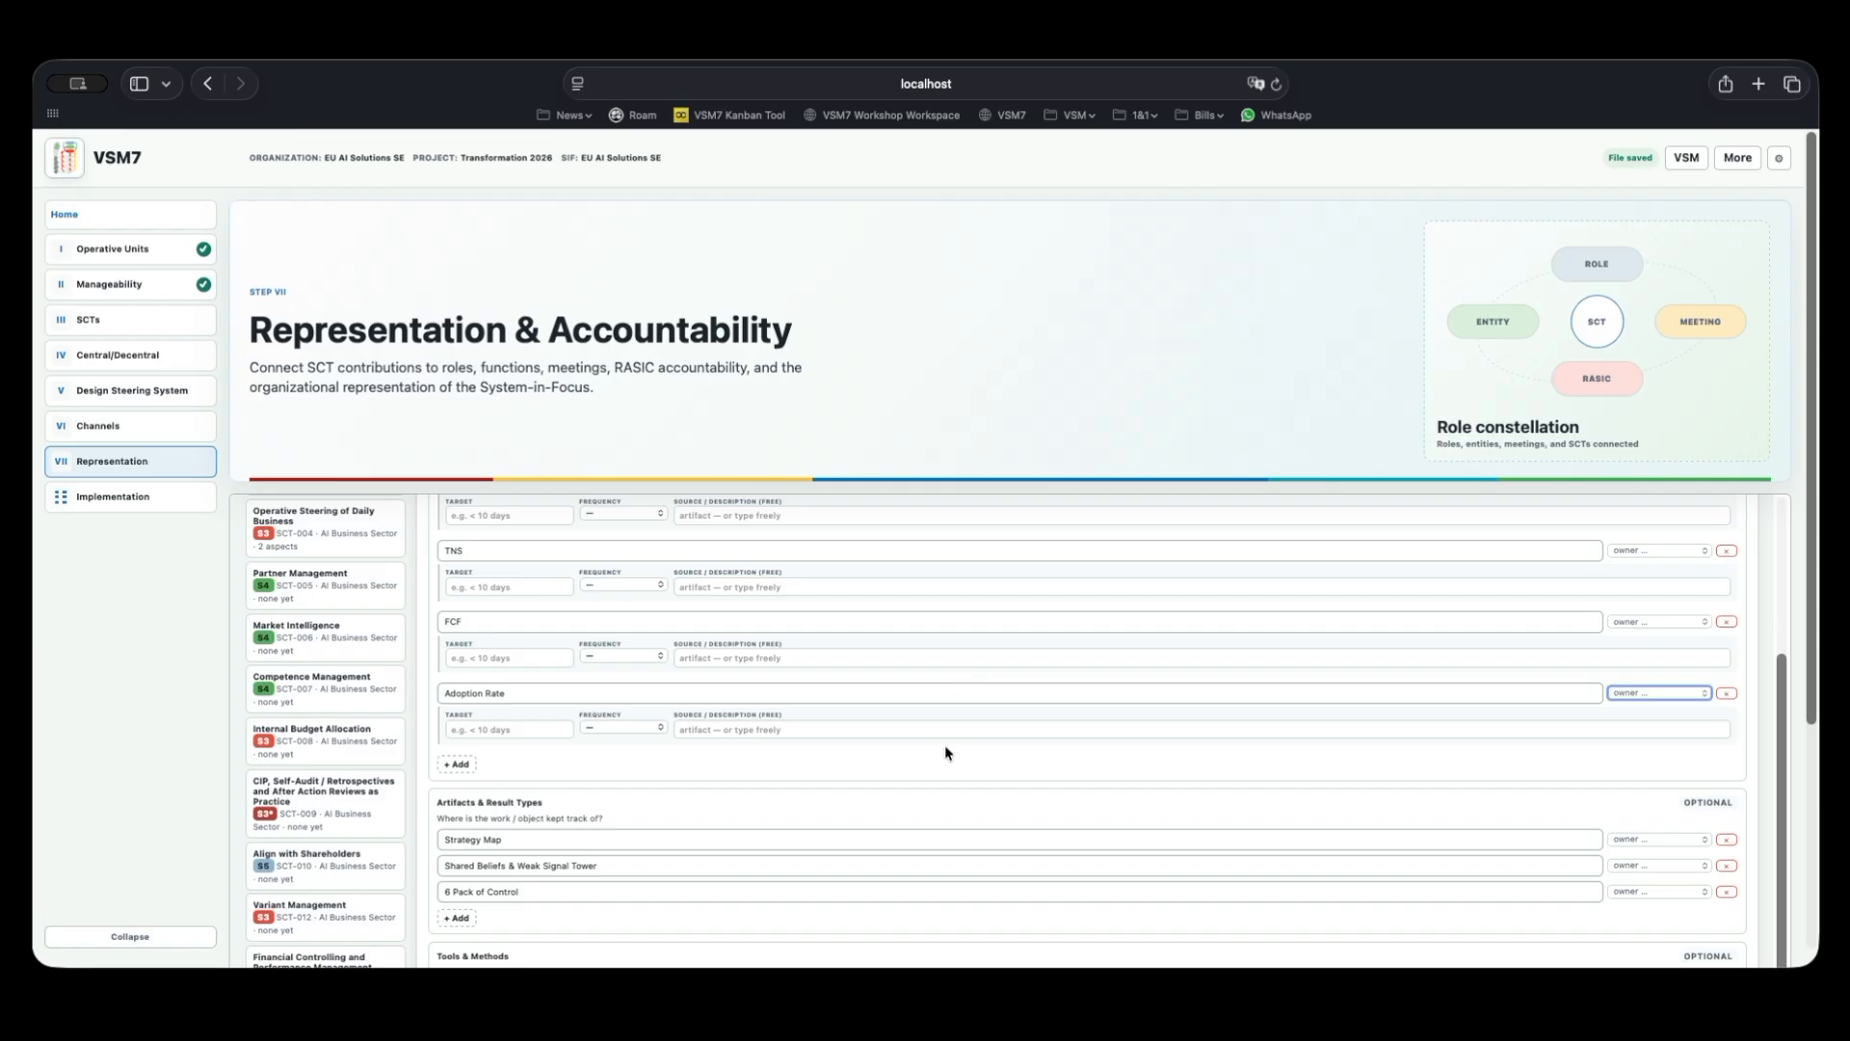
{"action": "scroll", "coordinate": [944, 750], "scroll_direction": "down", "scroll_amount": 3}
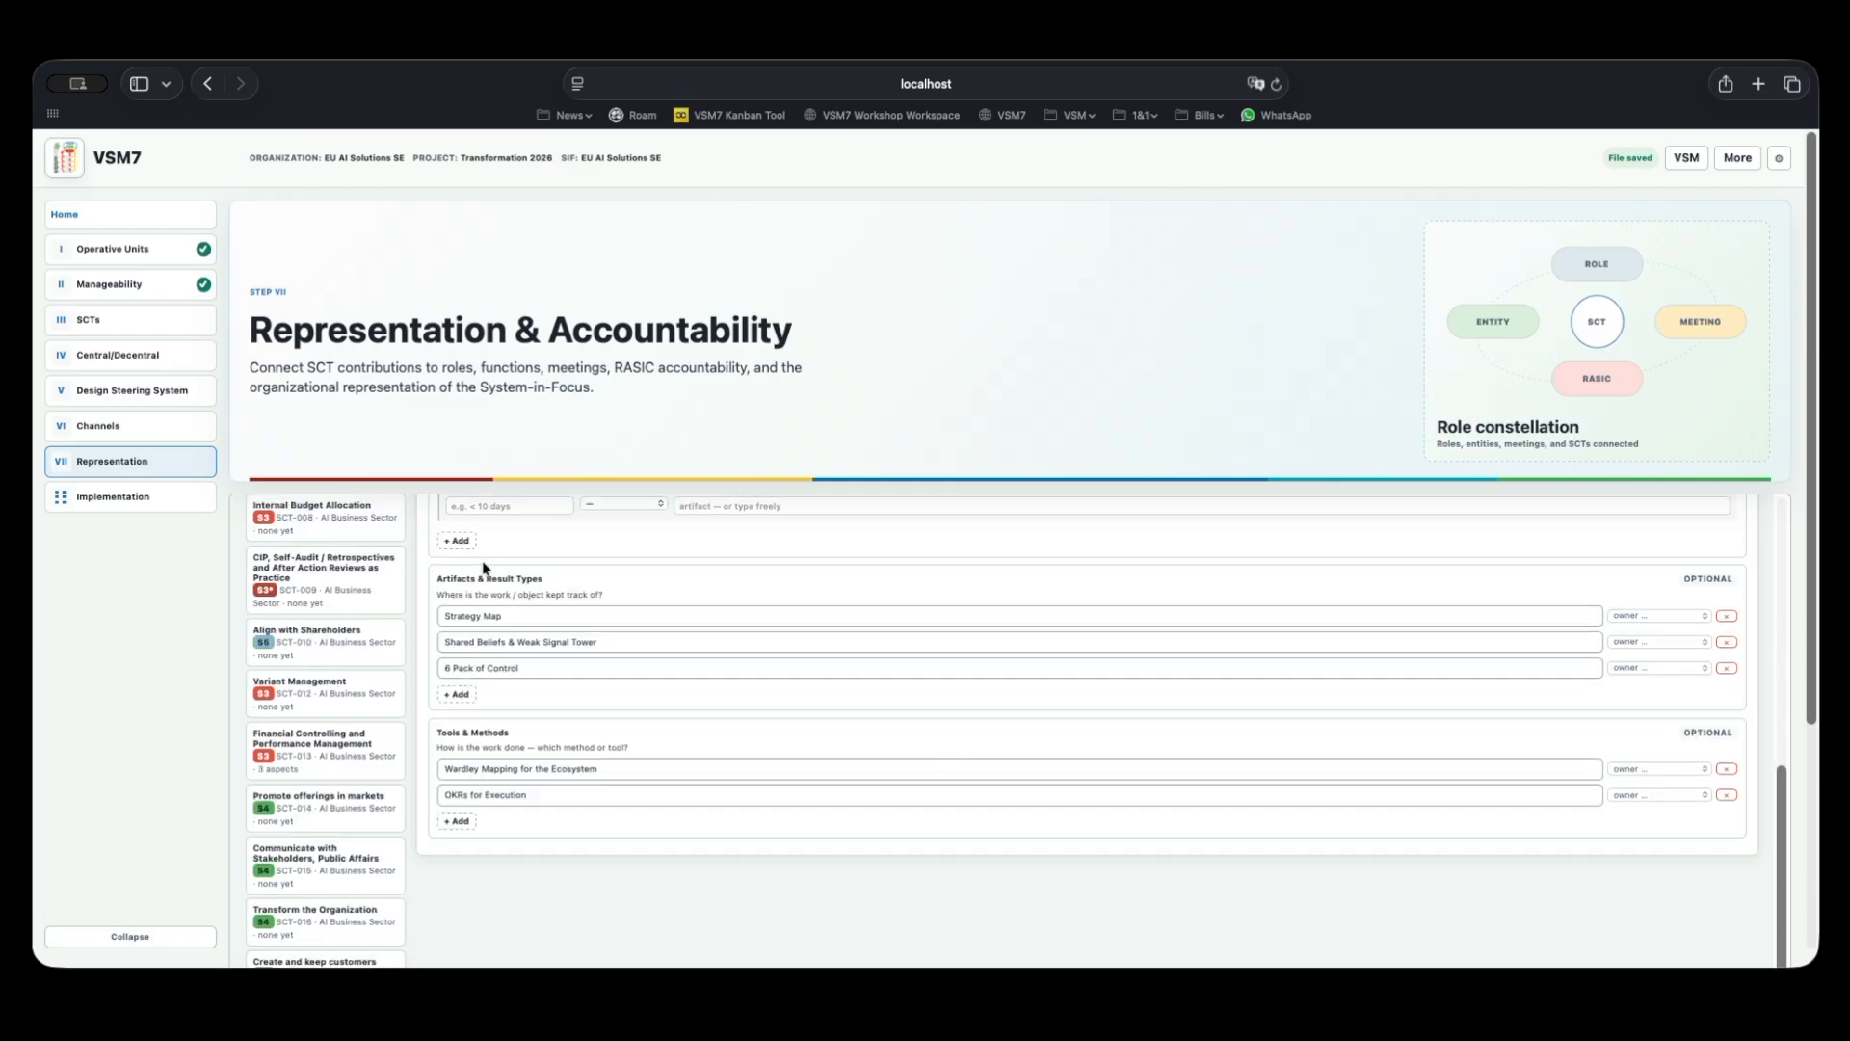
{"action": "left_click_drag", "start_coordinate": [438, 576], "coordinate": [581, 599]}
{"action": "left_click_drag", "start_coordinate": [436, 733], "coordinate": [527, 736]}
{"action": "left_click", "coordinate": [804, 584]}
Go to Role Descriptions and review the CEO's linked SCTs by RASIC.
{"action": "scroll", "coordinate": [801, 587], "scroll_direction": "up", "scroll_amount": 10}
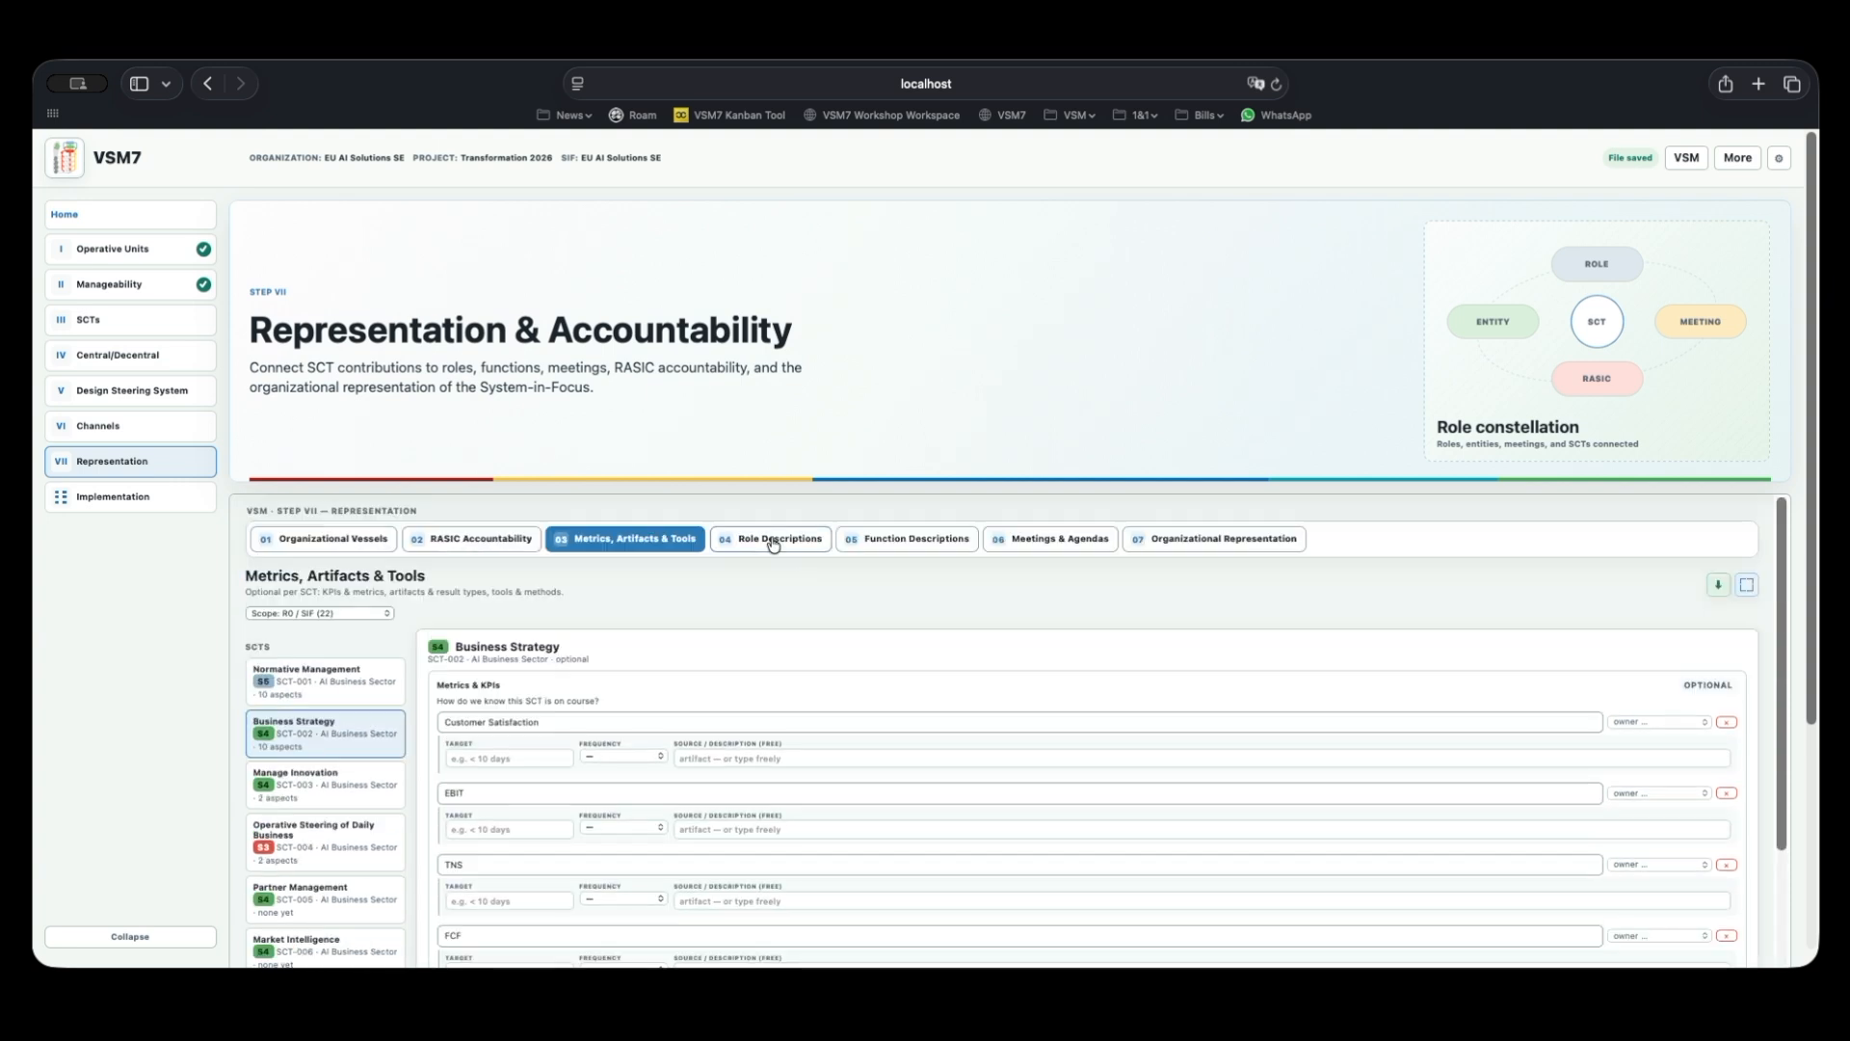
{"action": "left_click", "coordinate": [773, 541]}
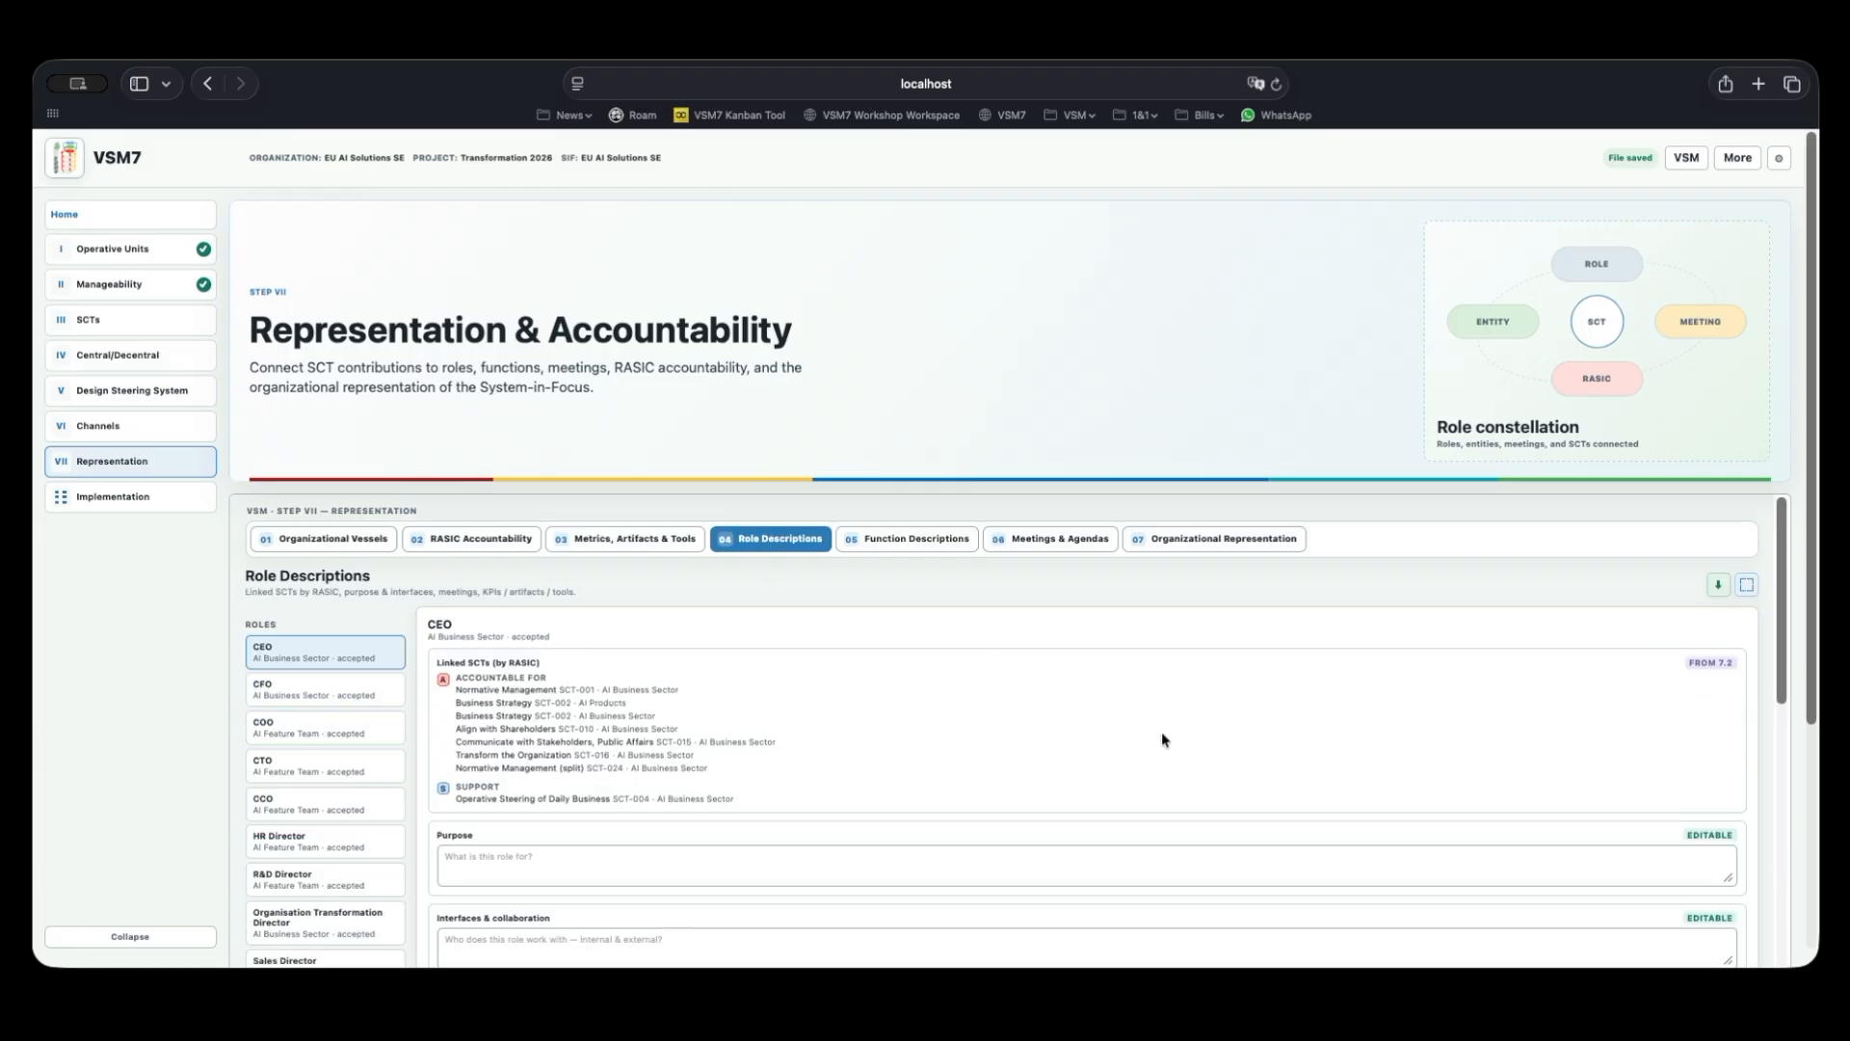
{"action": "scroll", "coordinate": [1158, 733], "scroll_direction": "down", "scroll_amount": 2}
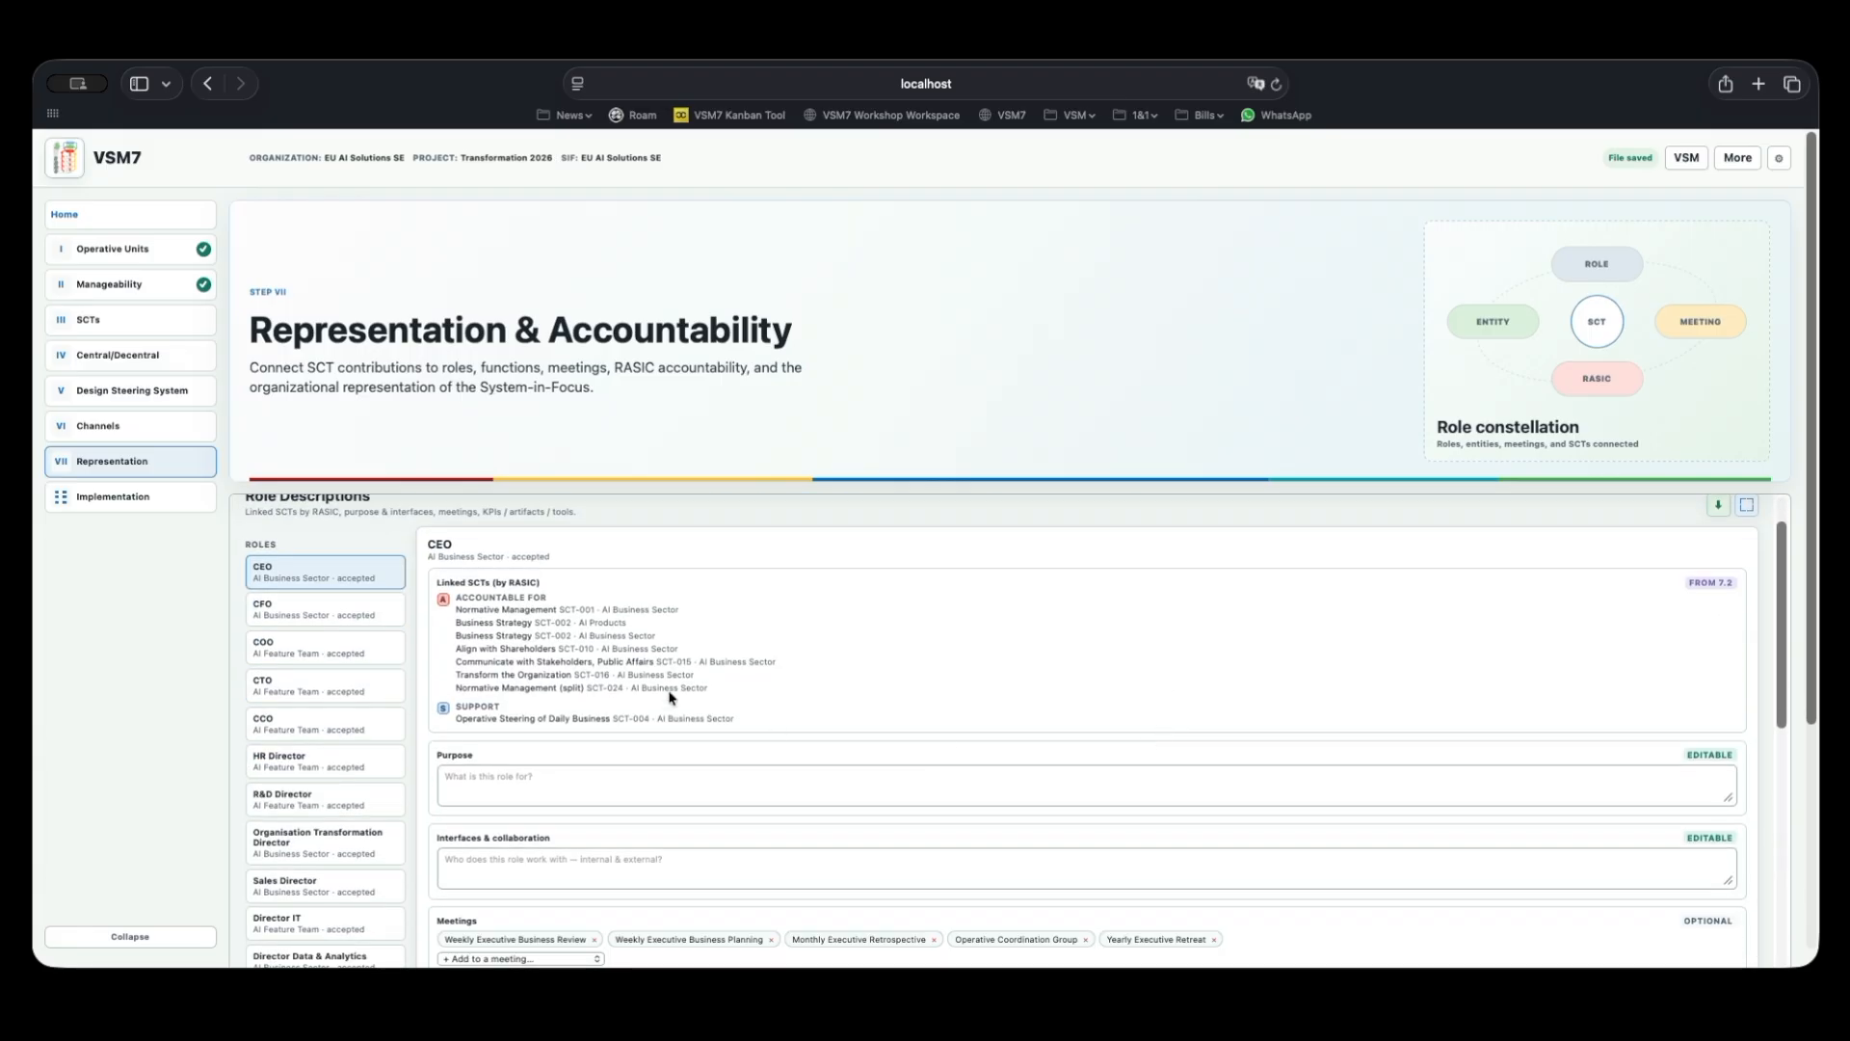
{"action": "left_click_drag", "start_coordinate": [748, 721], "coordinate": [419, 563]}
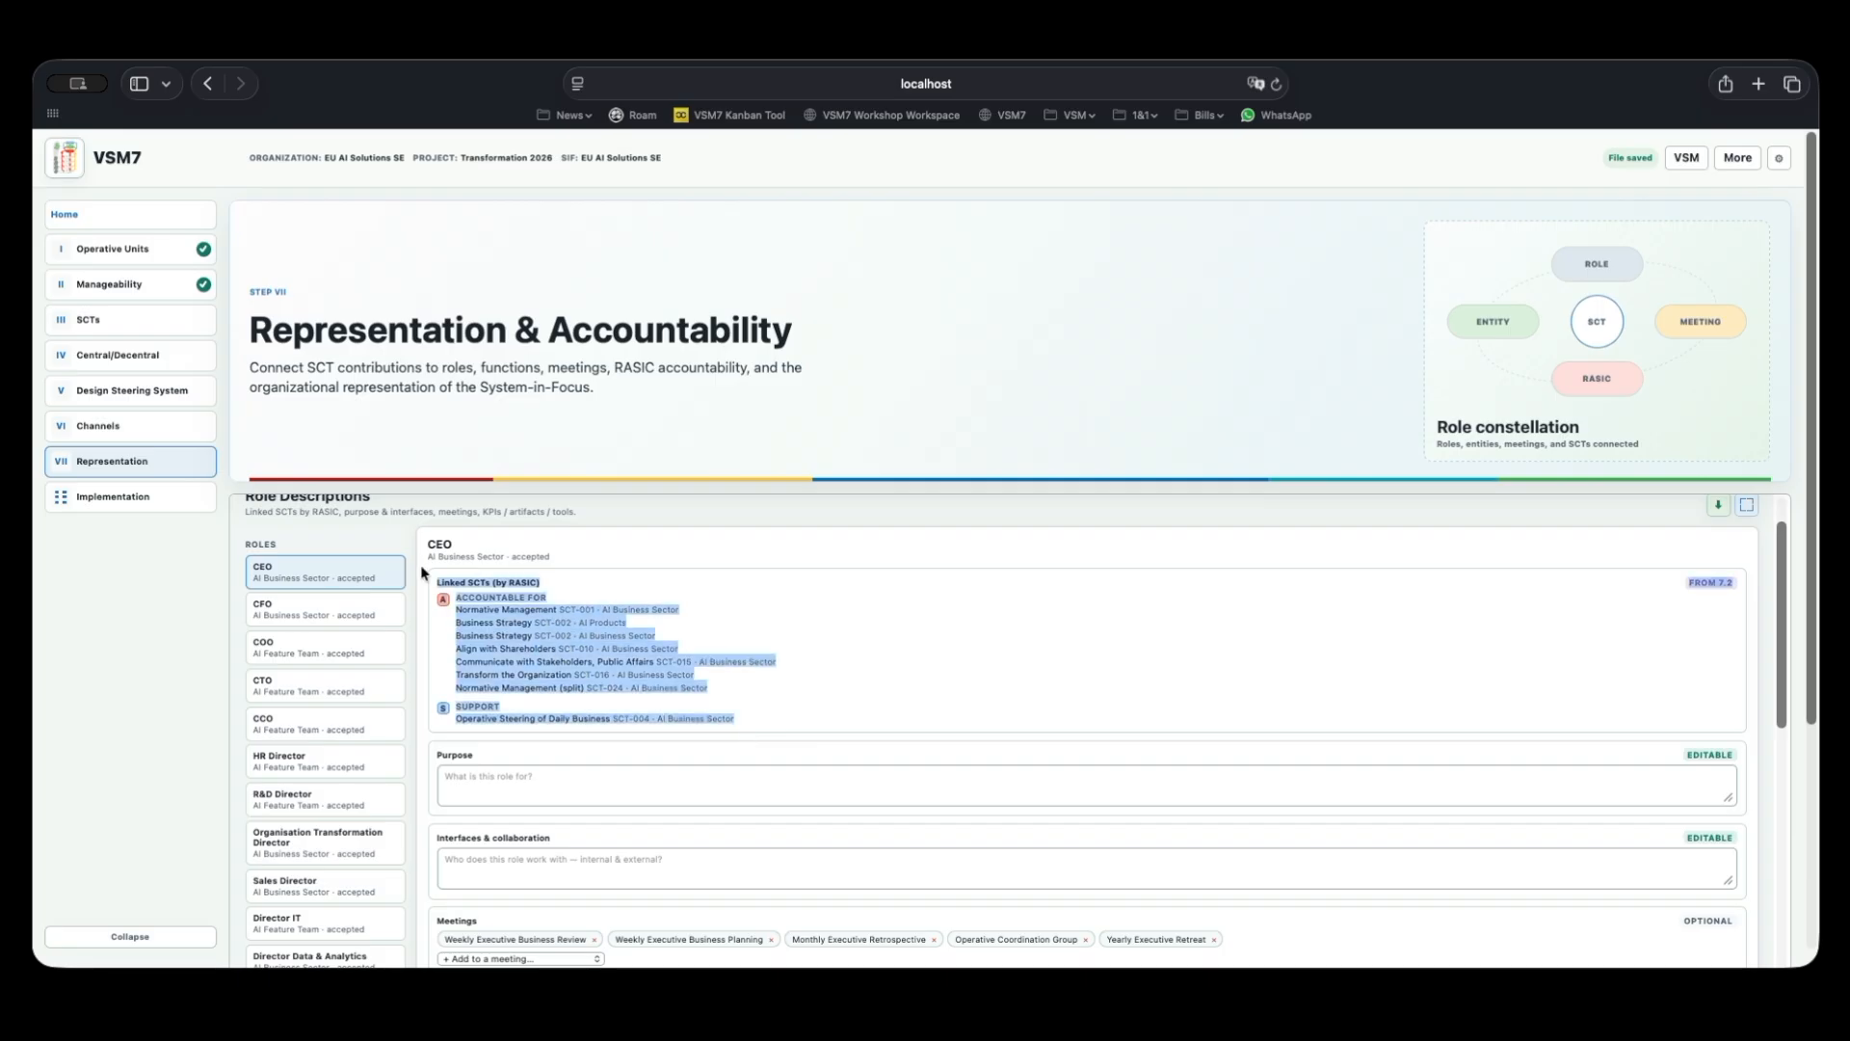
{"action": "left_click", "coordinate": [424, 574]}
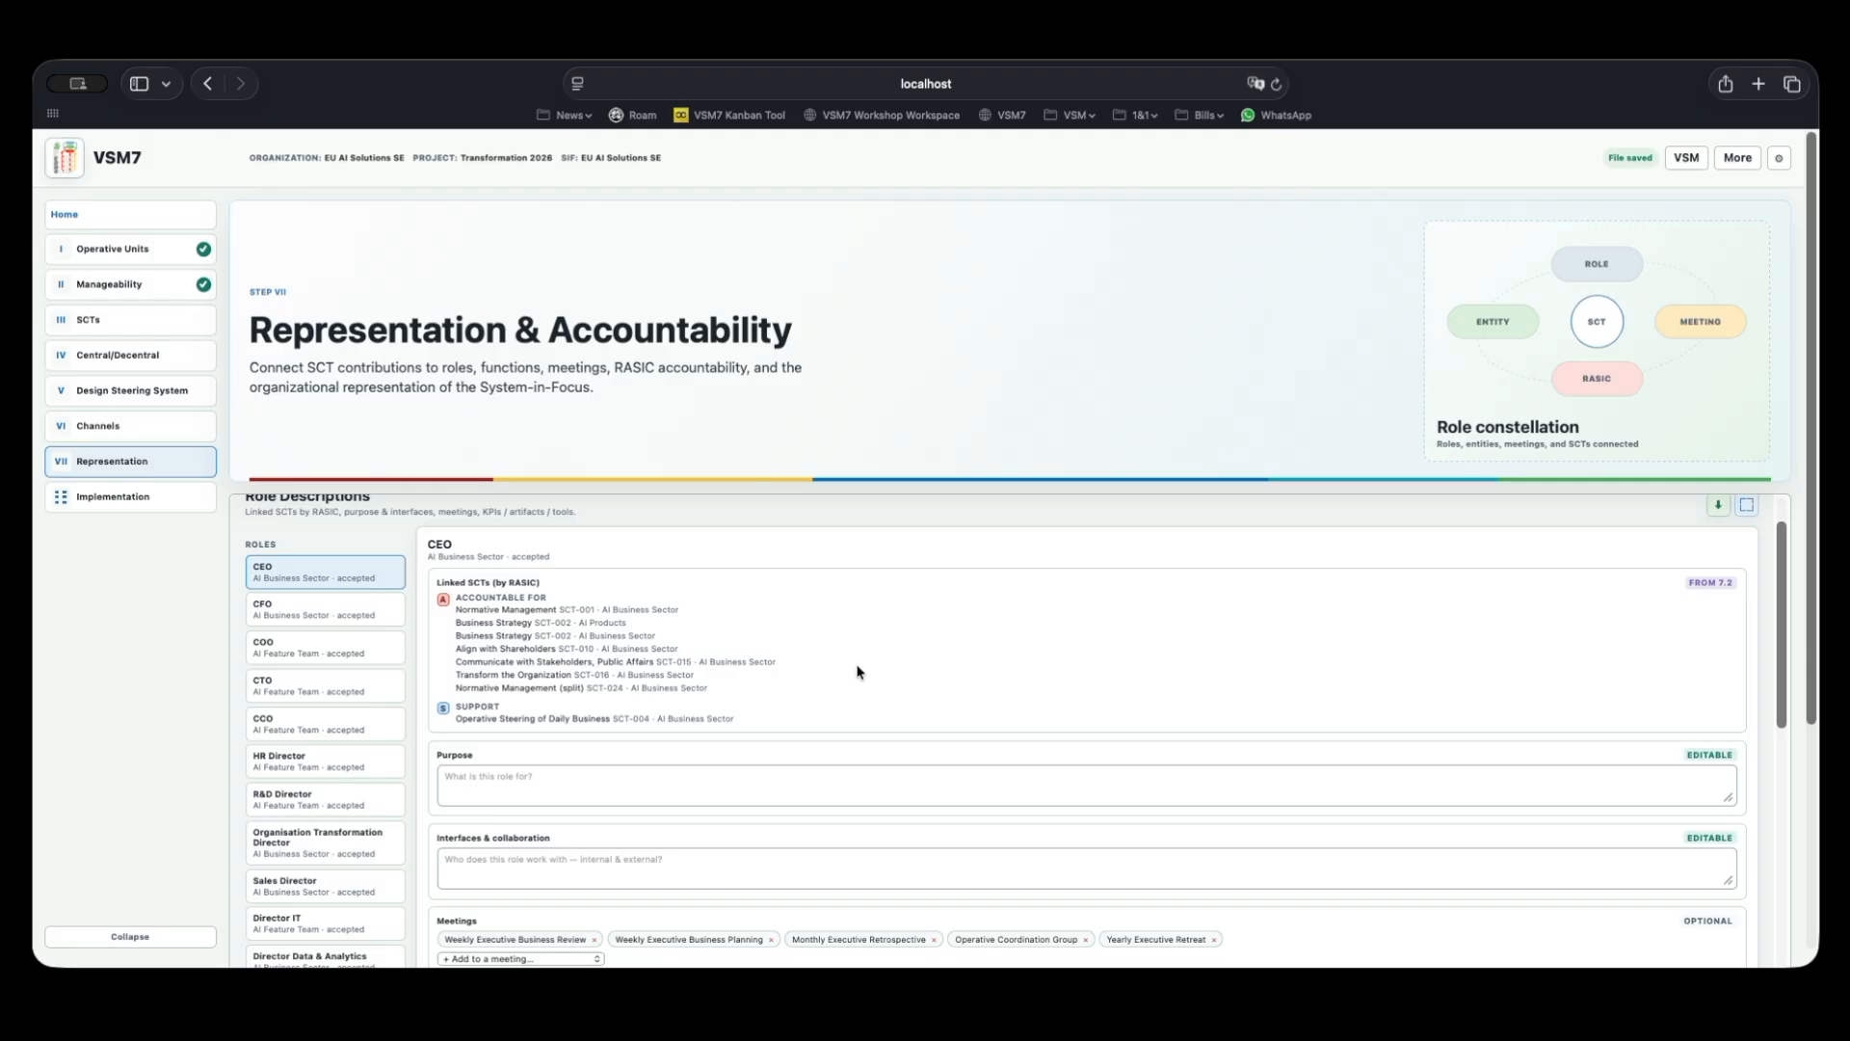
Review the CEO's purpose, interfaces and collaboration, meetings, and inherited Metrics & KPIs.
{"action": "scroll", "coordinate": [858, 672], "scroll_direction": "down", "scroll_amount": 3}
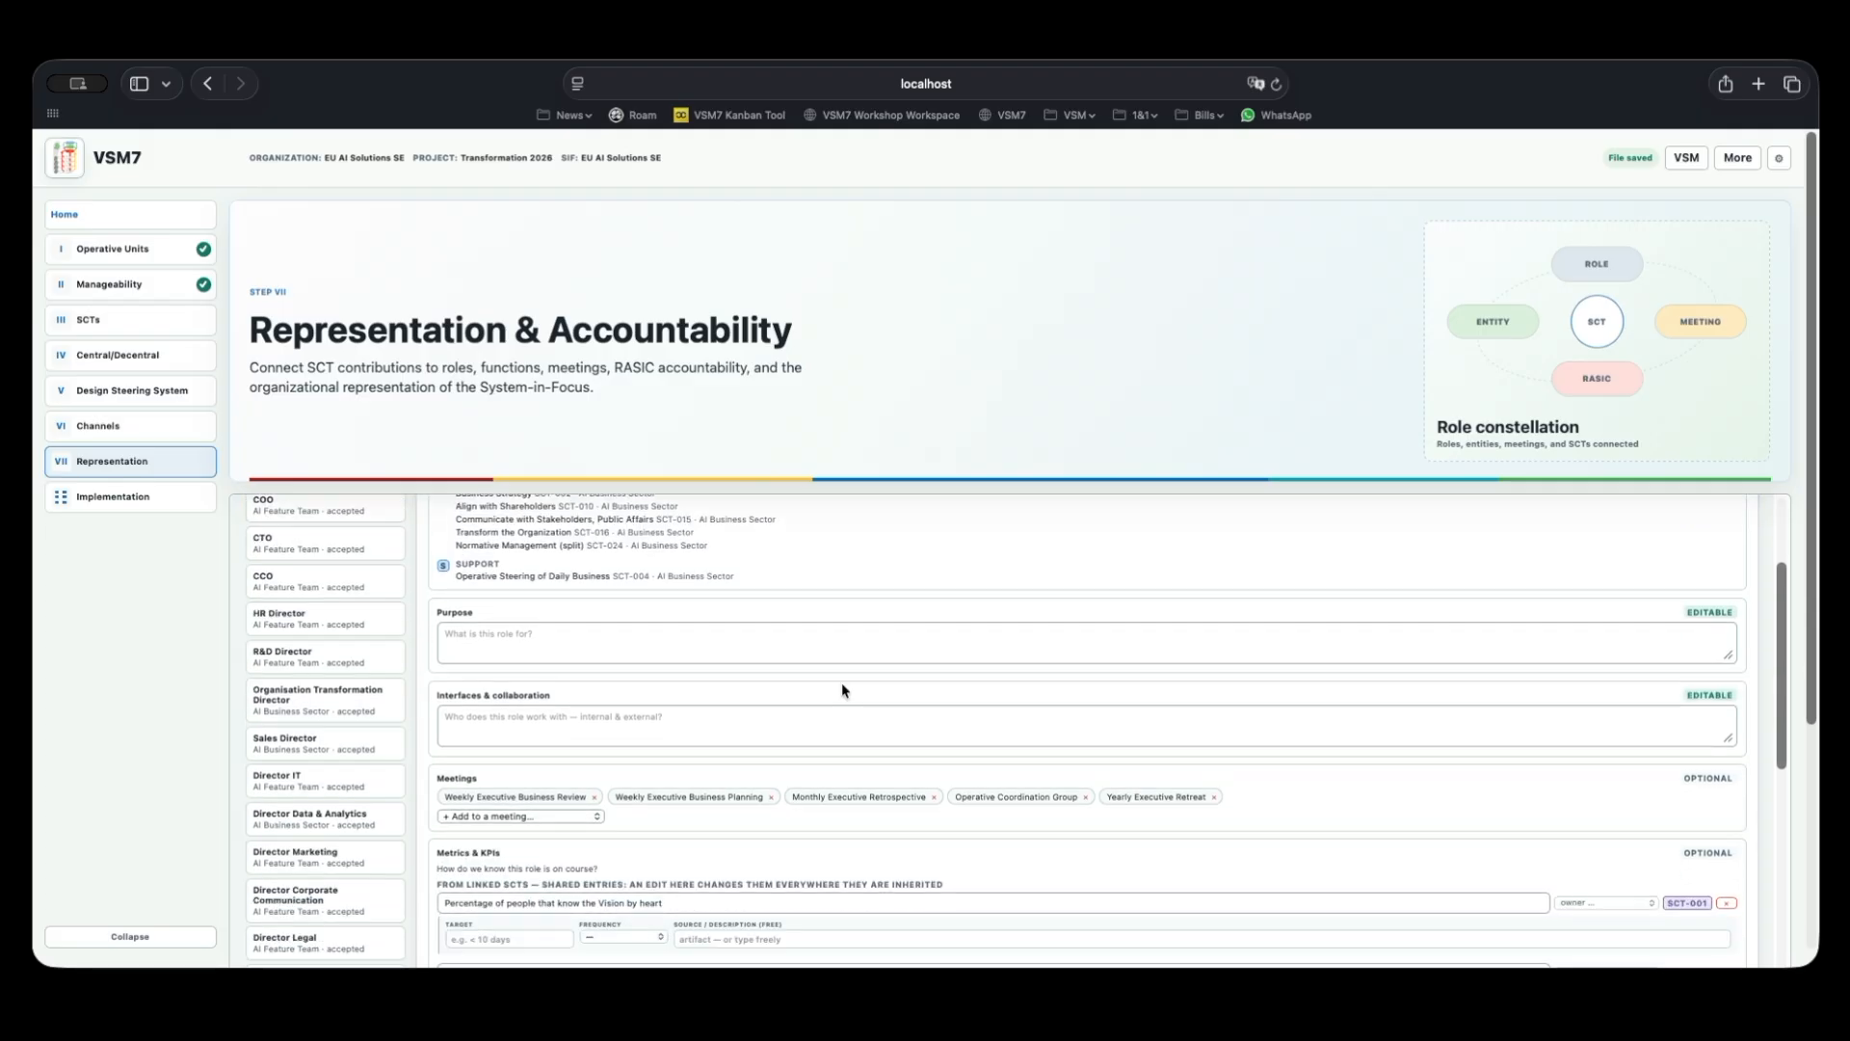
{"action": "scroll", "coordinate": [819, 692], "scroll_direction": "down", "scroll_amount": 1}
{"action": "scroll", "coordinate": [765, 703], "scroll_direction": "up", "scroll_amount": 4}
{"action": "scroll", "coordinate": [758, 704], "scroll_direction": "down", "scroll_amount": 4}
{"action": "left_click_drag", "start_coordinate": [443, 745], "coordinate": [501, 747]}
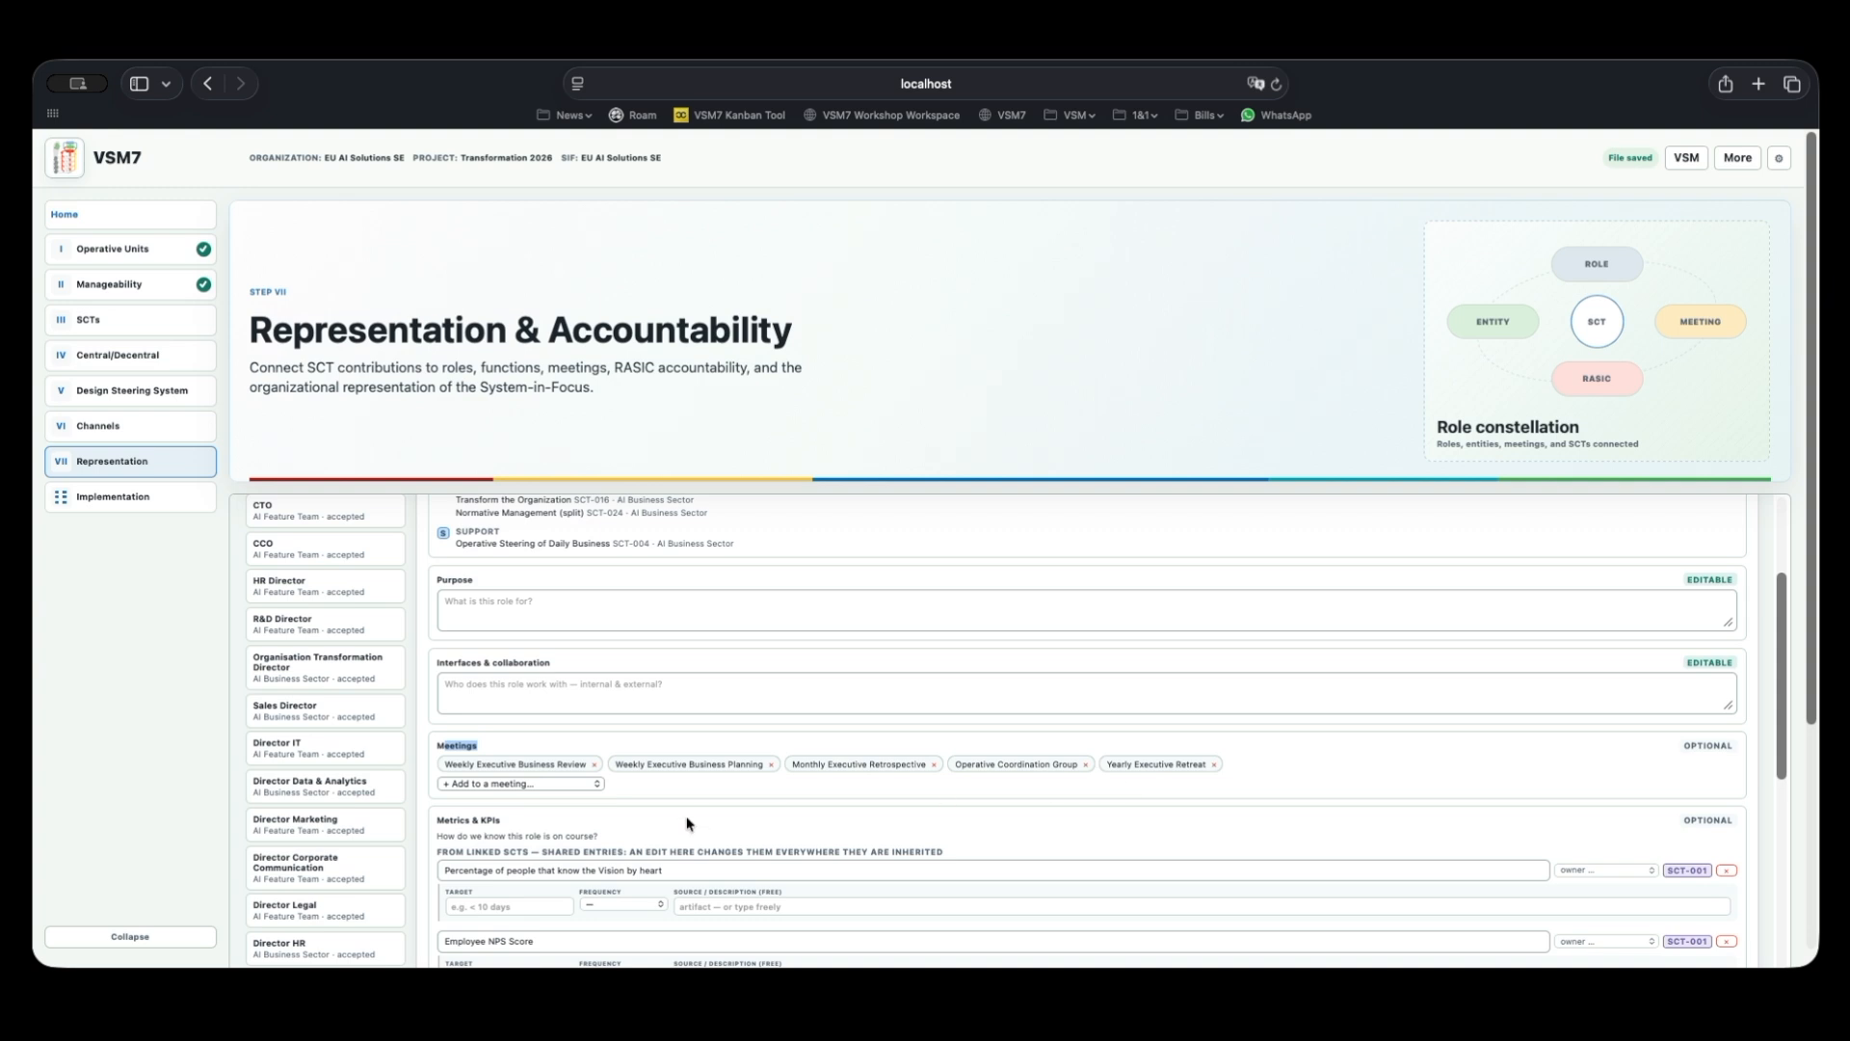
Look through the meetings the CEO role can be added to without choosing one.
{"action": "left_click", "coordinate": [517, 784]}
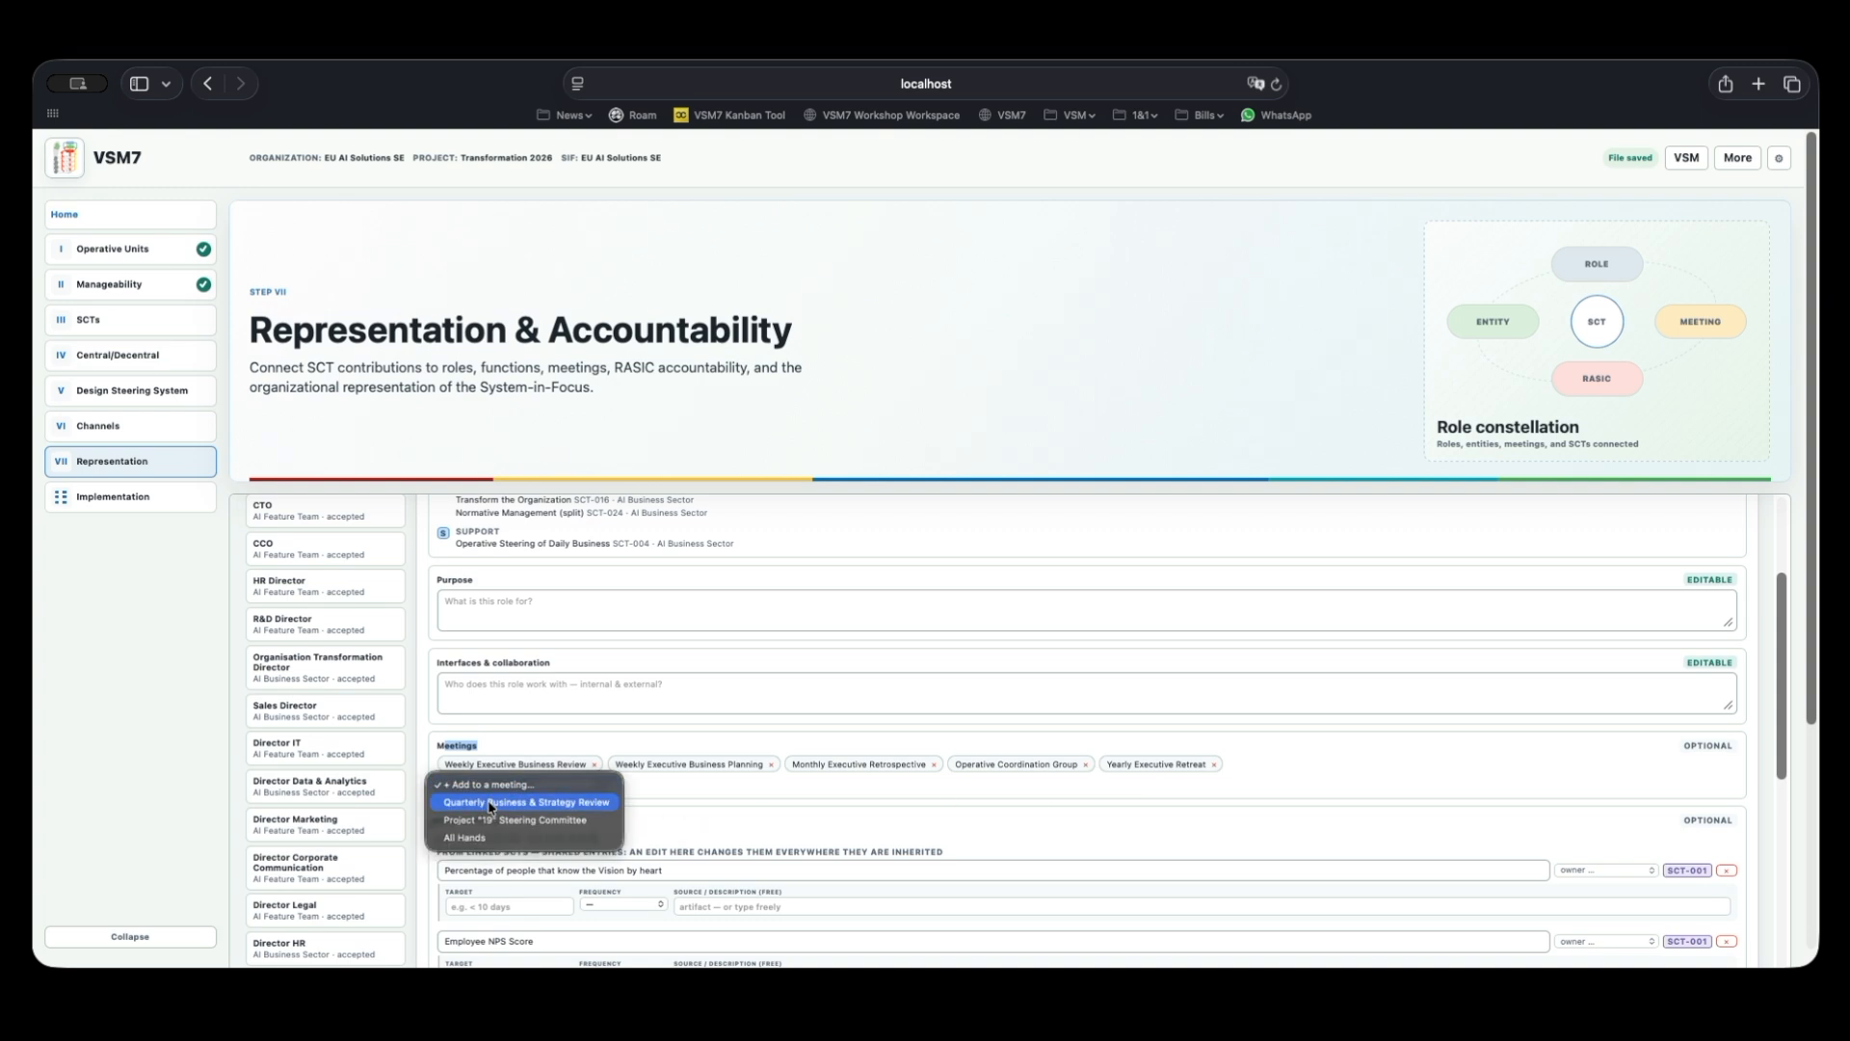
{"action": "left_click", "coordinate": [736, 819]}
{"action": "scroll", "coordinate": [771, 814], "scroll_direction": "down", "scroll_amount": 3}
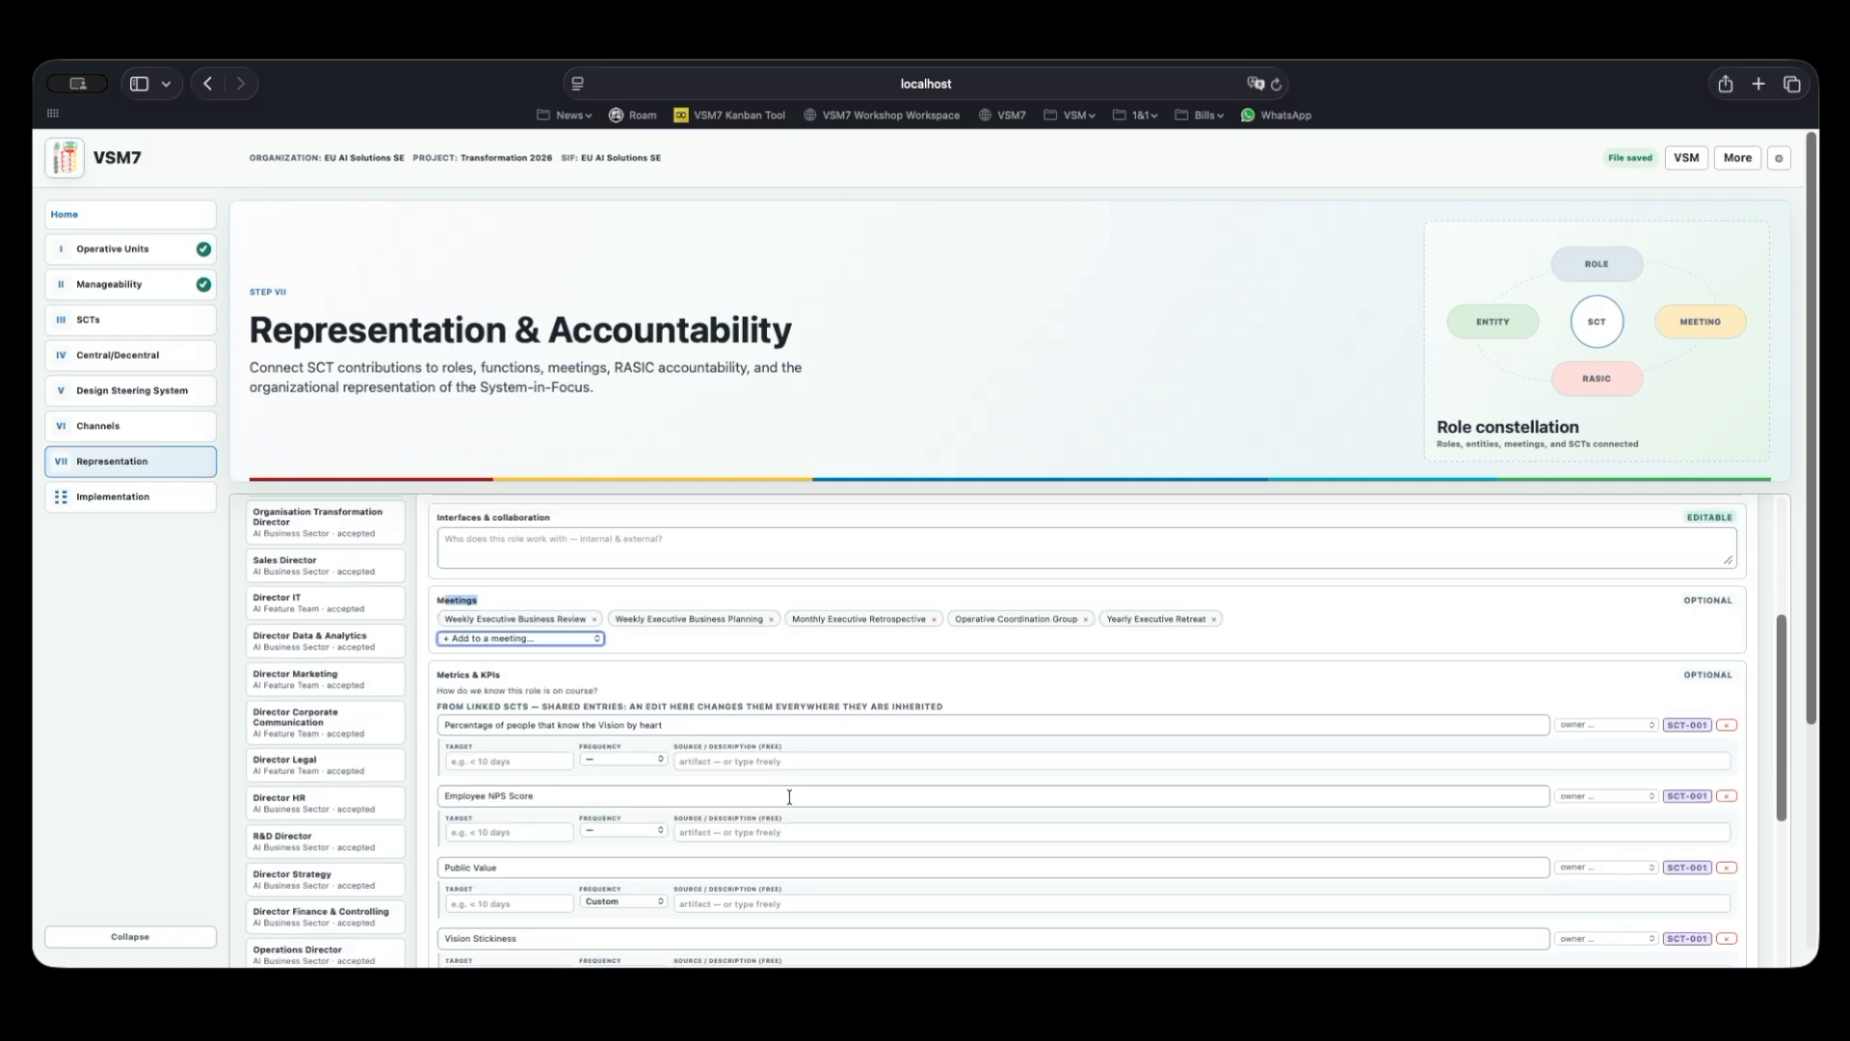
{"action": "scroll", "coordinate": [788, 796], "scroll_direction": "down", "scroll_amount": 1}
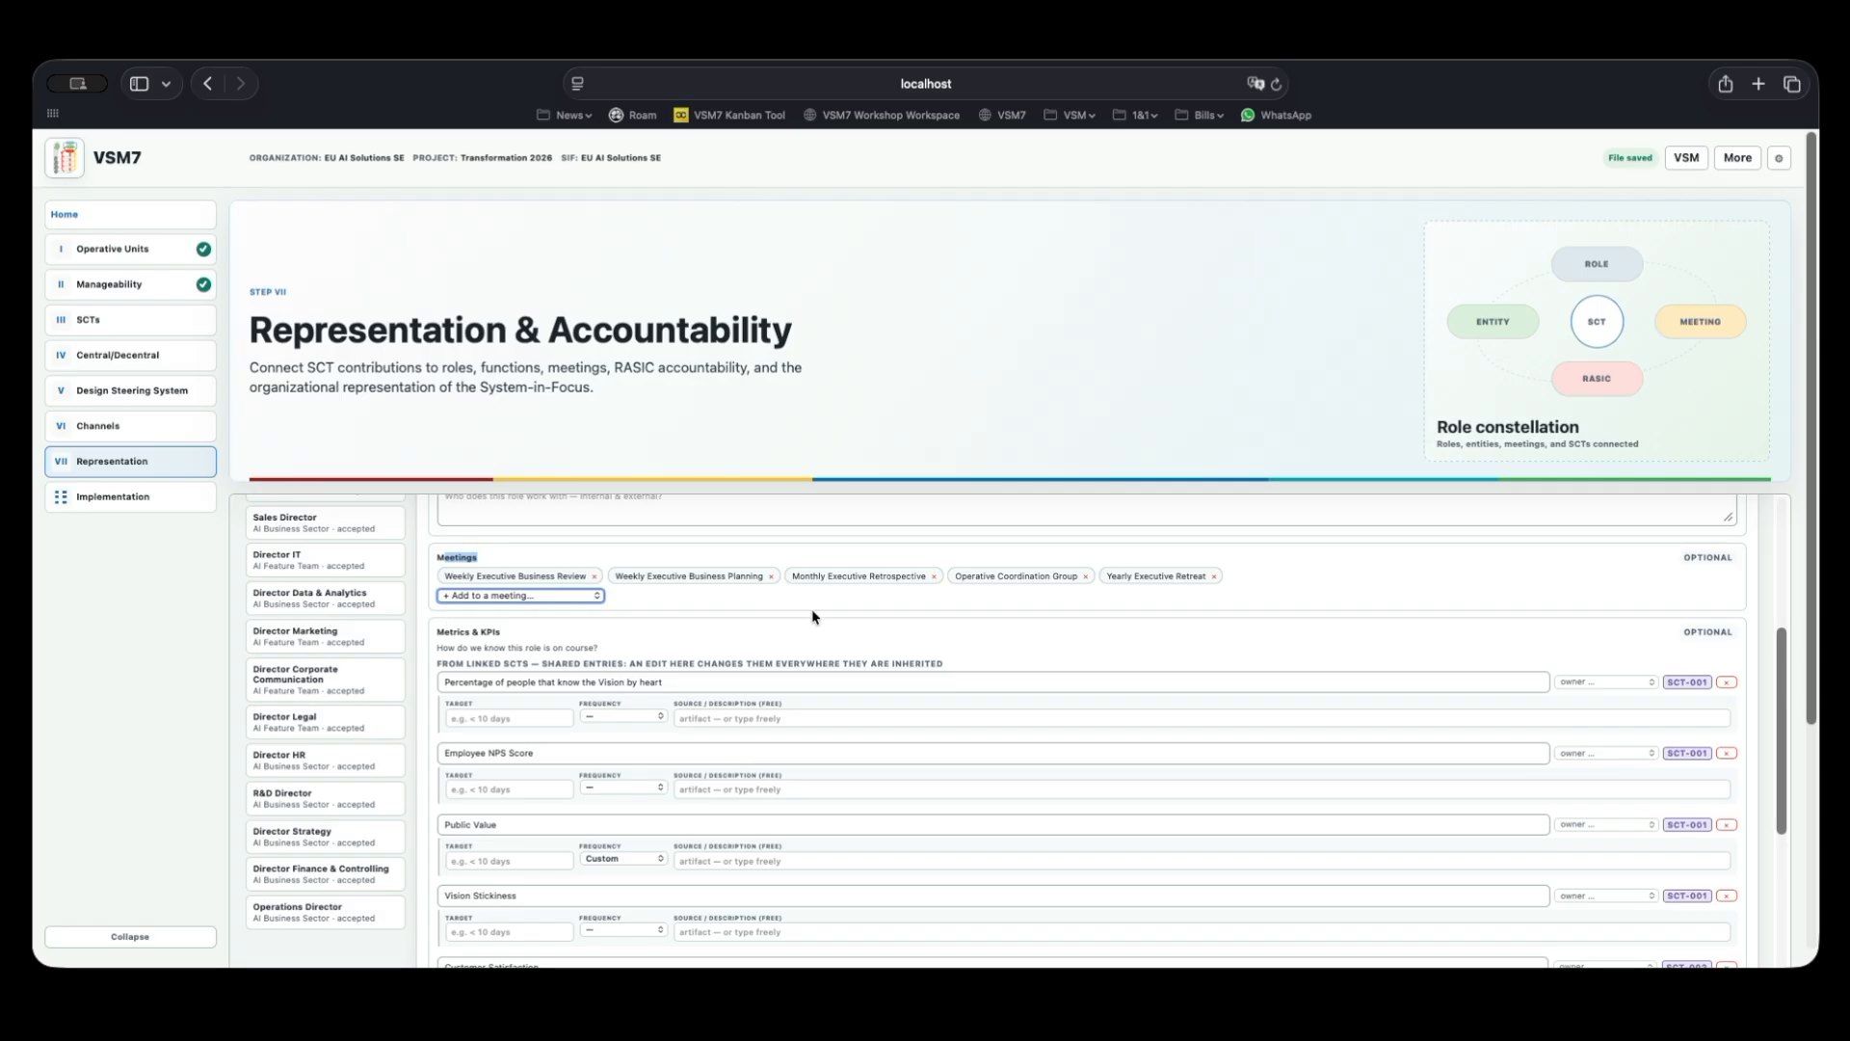
Review the CEO's inherited metrics, artifacts and tools, adding a blank role-specific artifact entry and removing it again.
{"action": "scroll", "coordinate": [815, 618], "scroll_direction": "down", "scroll_amount": 15}
{"action": "scroll", "coordinate": [817, 617], "scroll_direction": "down", "scroll_amount": 8}
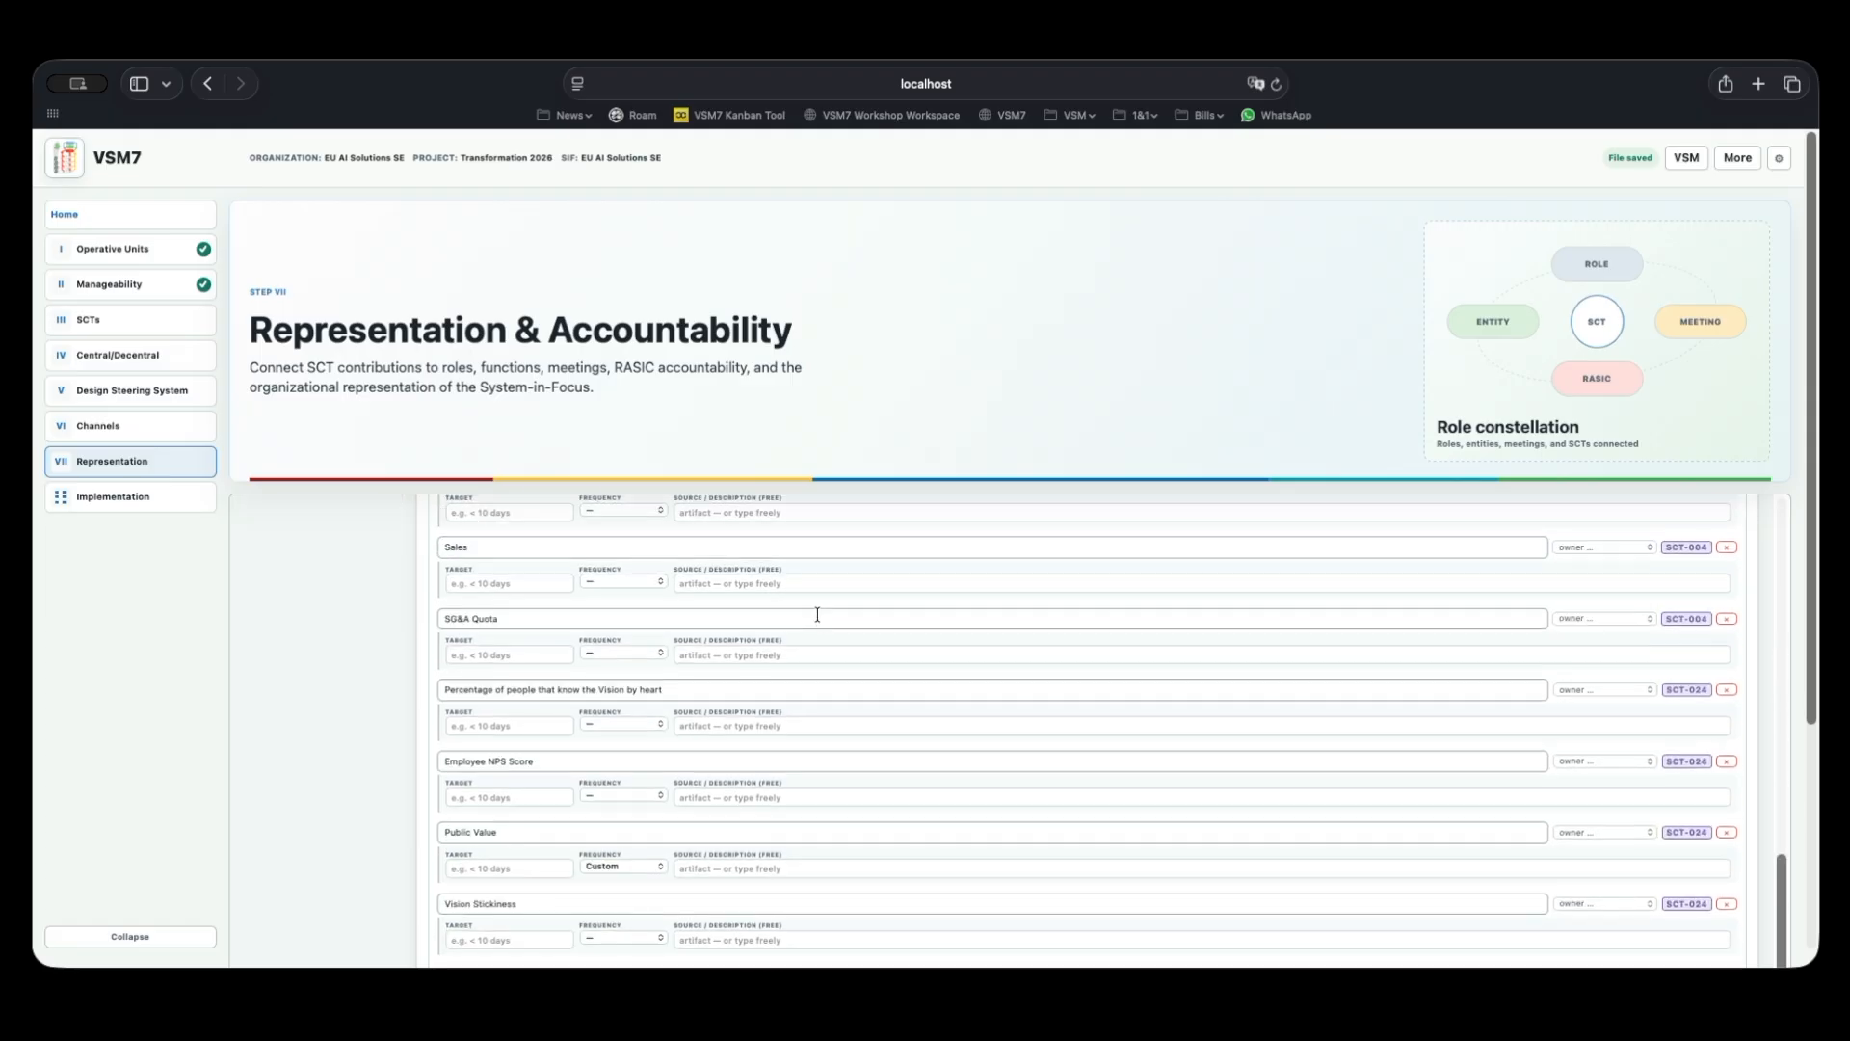
{"action": "scroll", "coordinate": [817, 614], "scroll_direction": "down", "scroll_amount": 3}
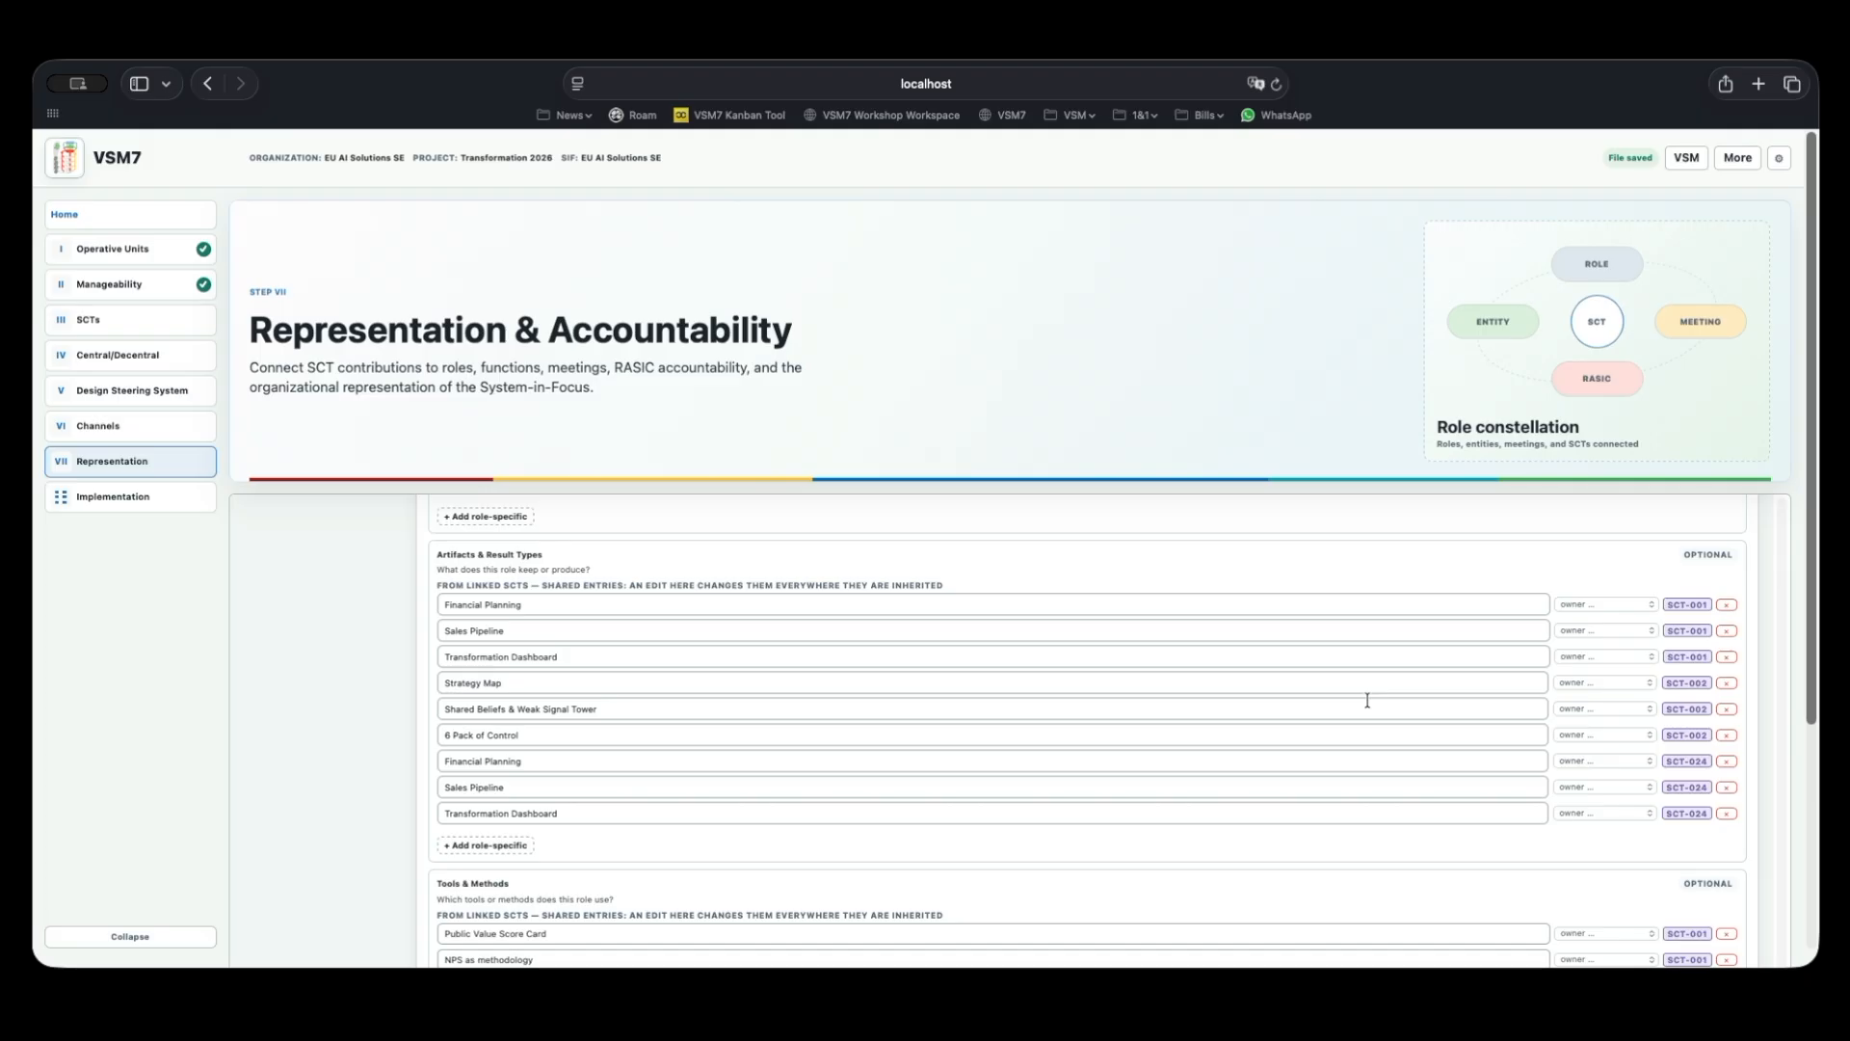
{"action": "scroll", "coordinate": [1214, 555], "scroll_direction": "down", "scroll_amount": 3}
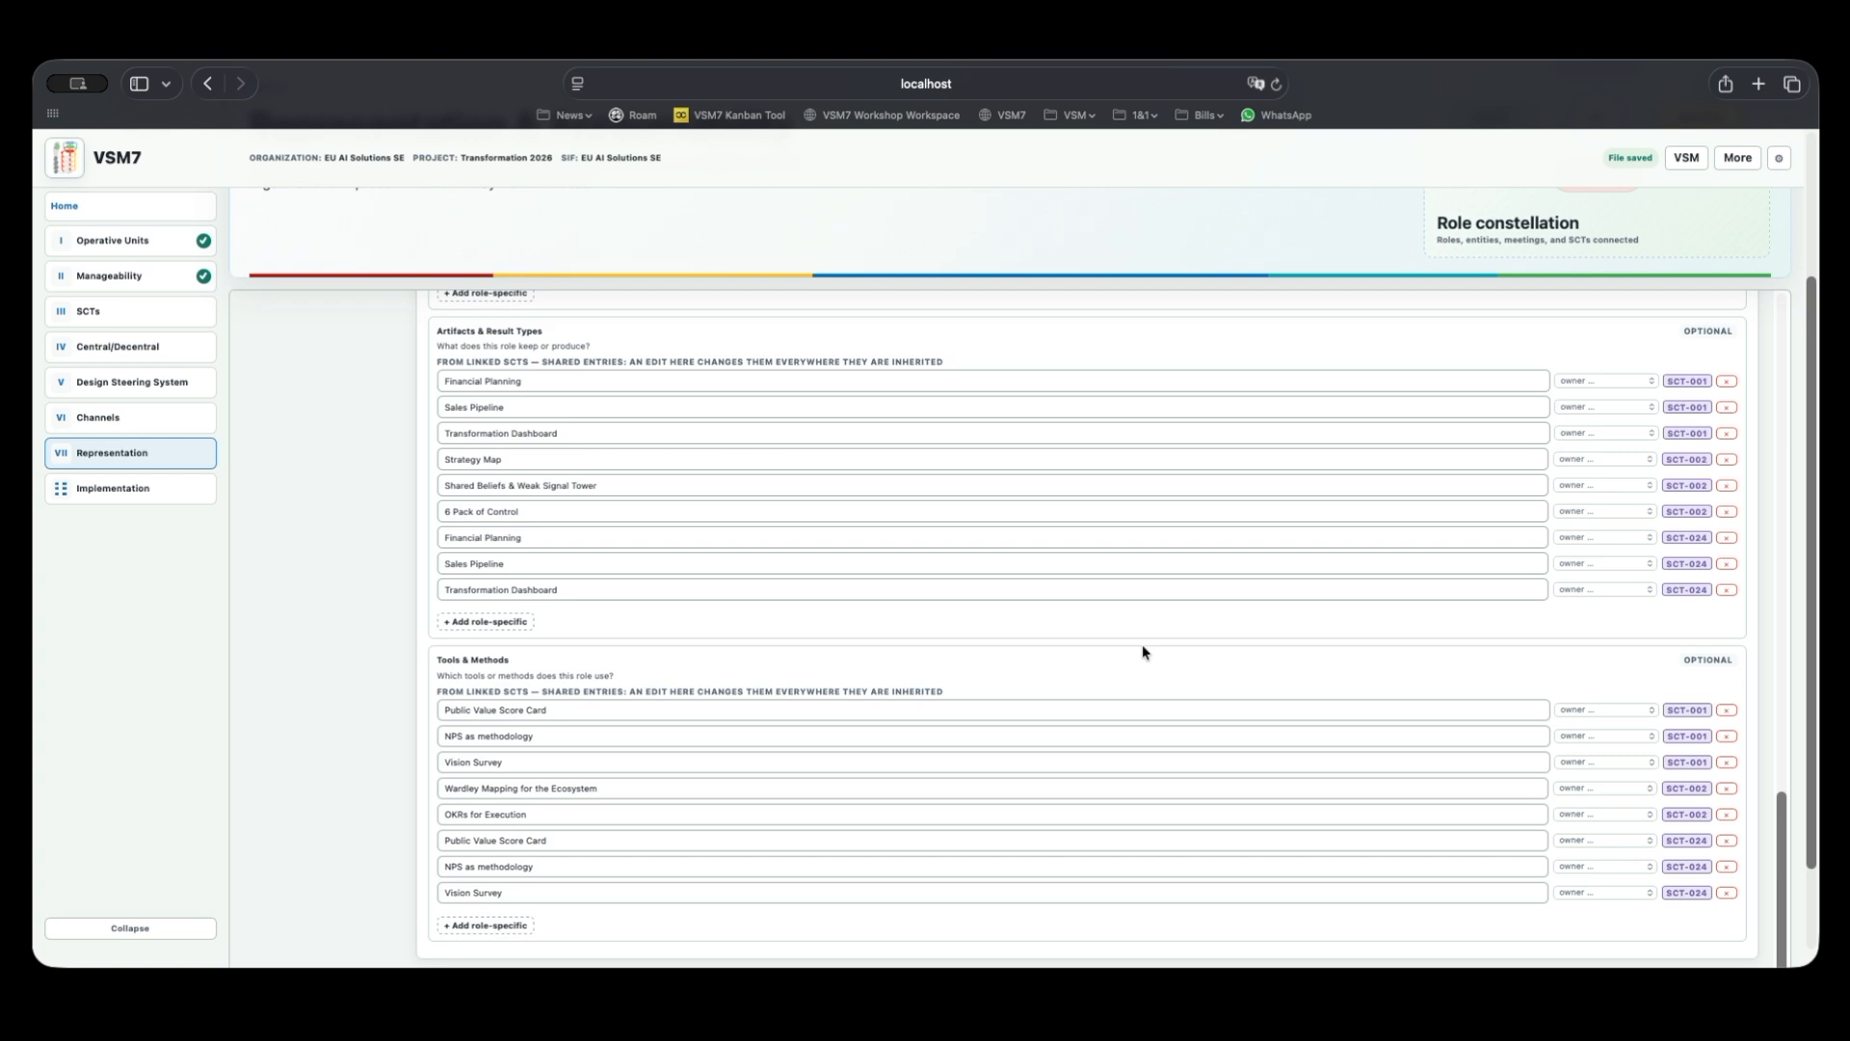
{"action": "left_click", "coordinate": [474, 624]}
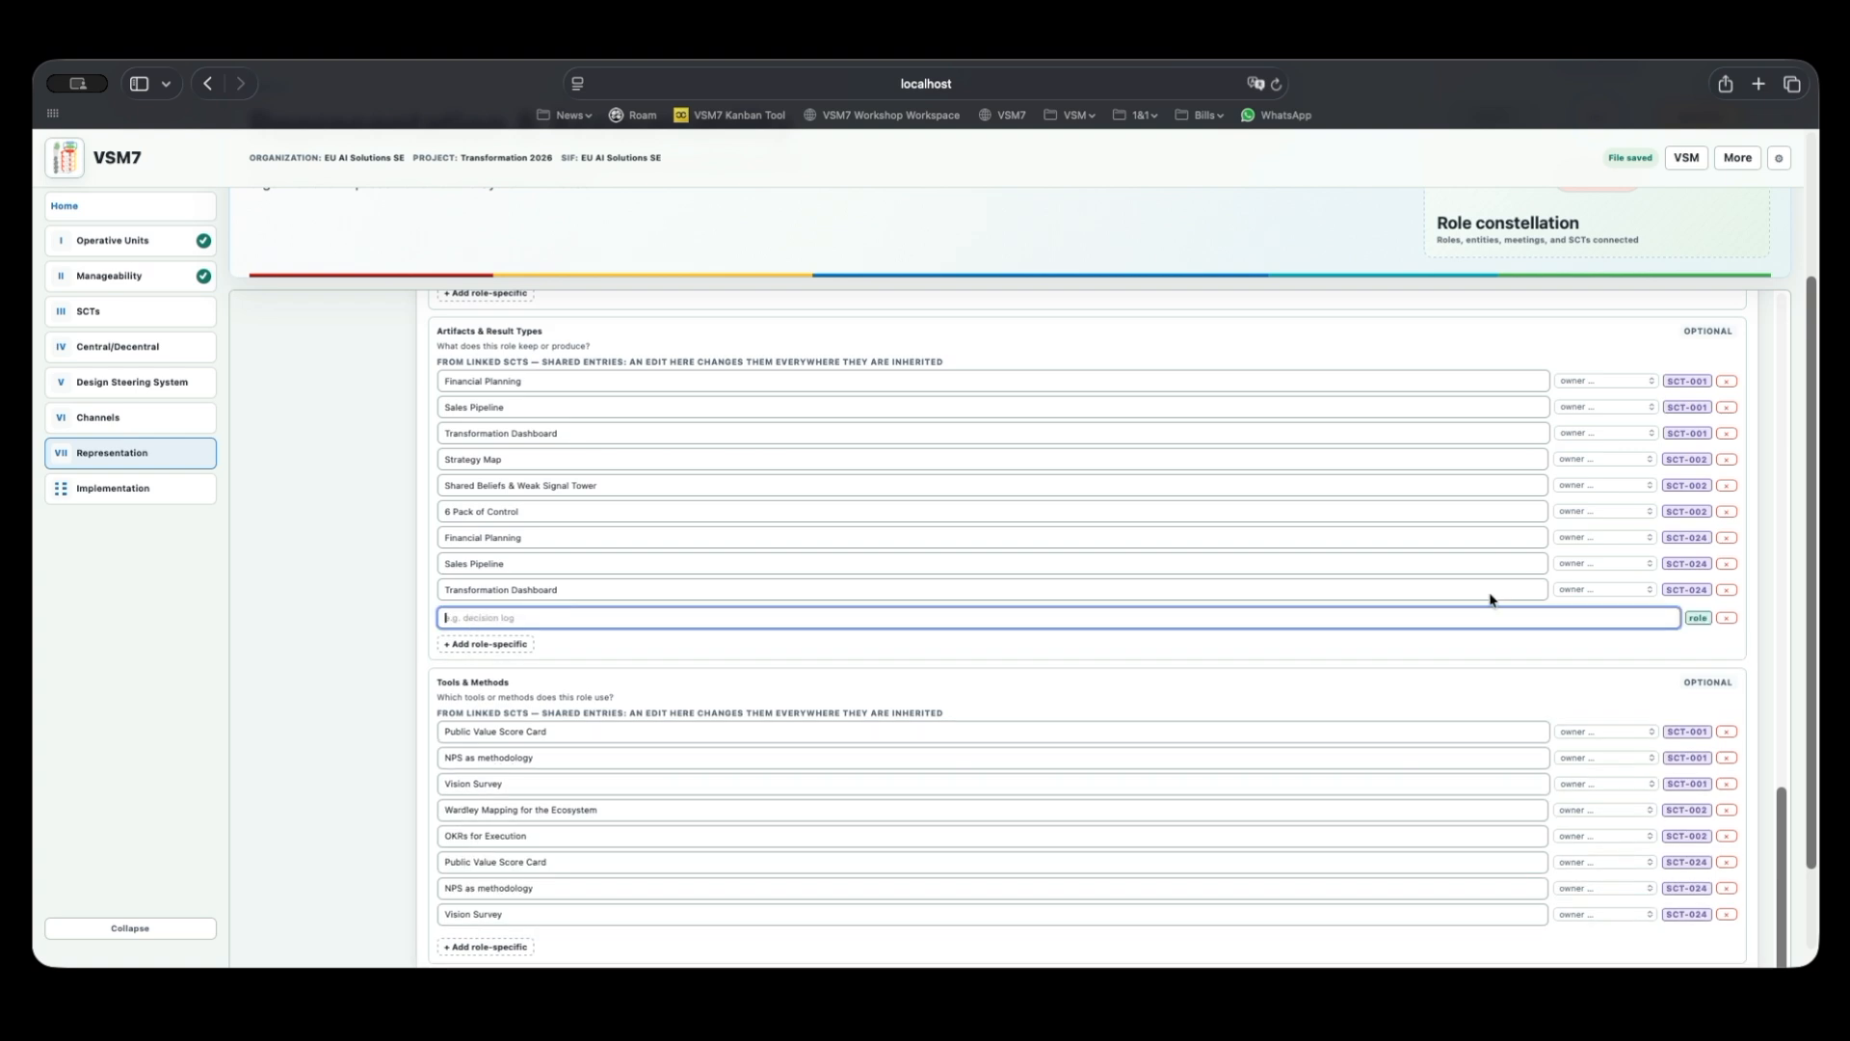
{"action": "left_click", "coordinate": [1728, 618]}
Go to Function Descriptions and review the HR function's linked SCTs, purpose, interfaces, meetings, metrics, artifacts and tools.
{"action": "scroll", "coordinate": [613, 566], "scroll_direction": "up", "scroll_amount": 15}
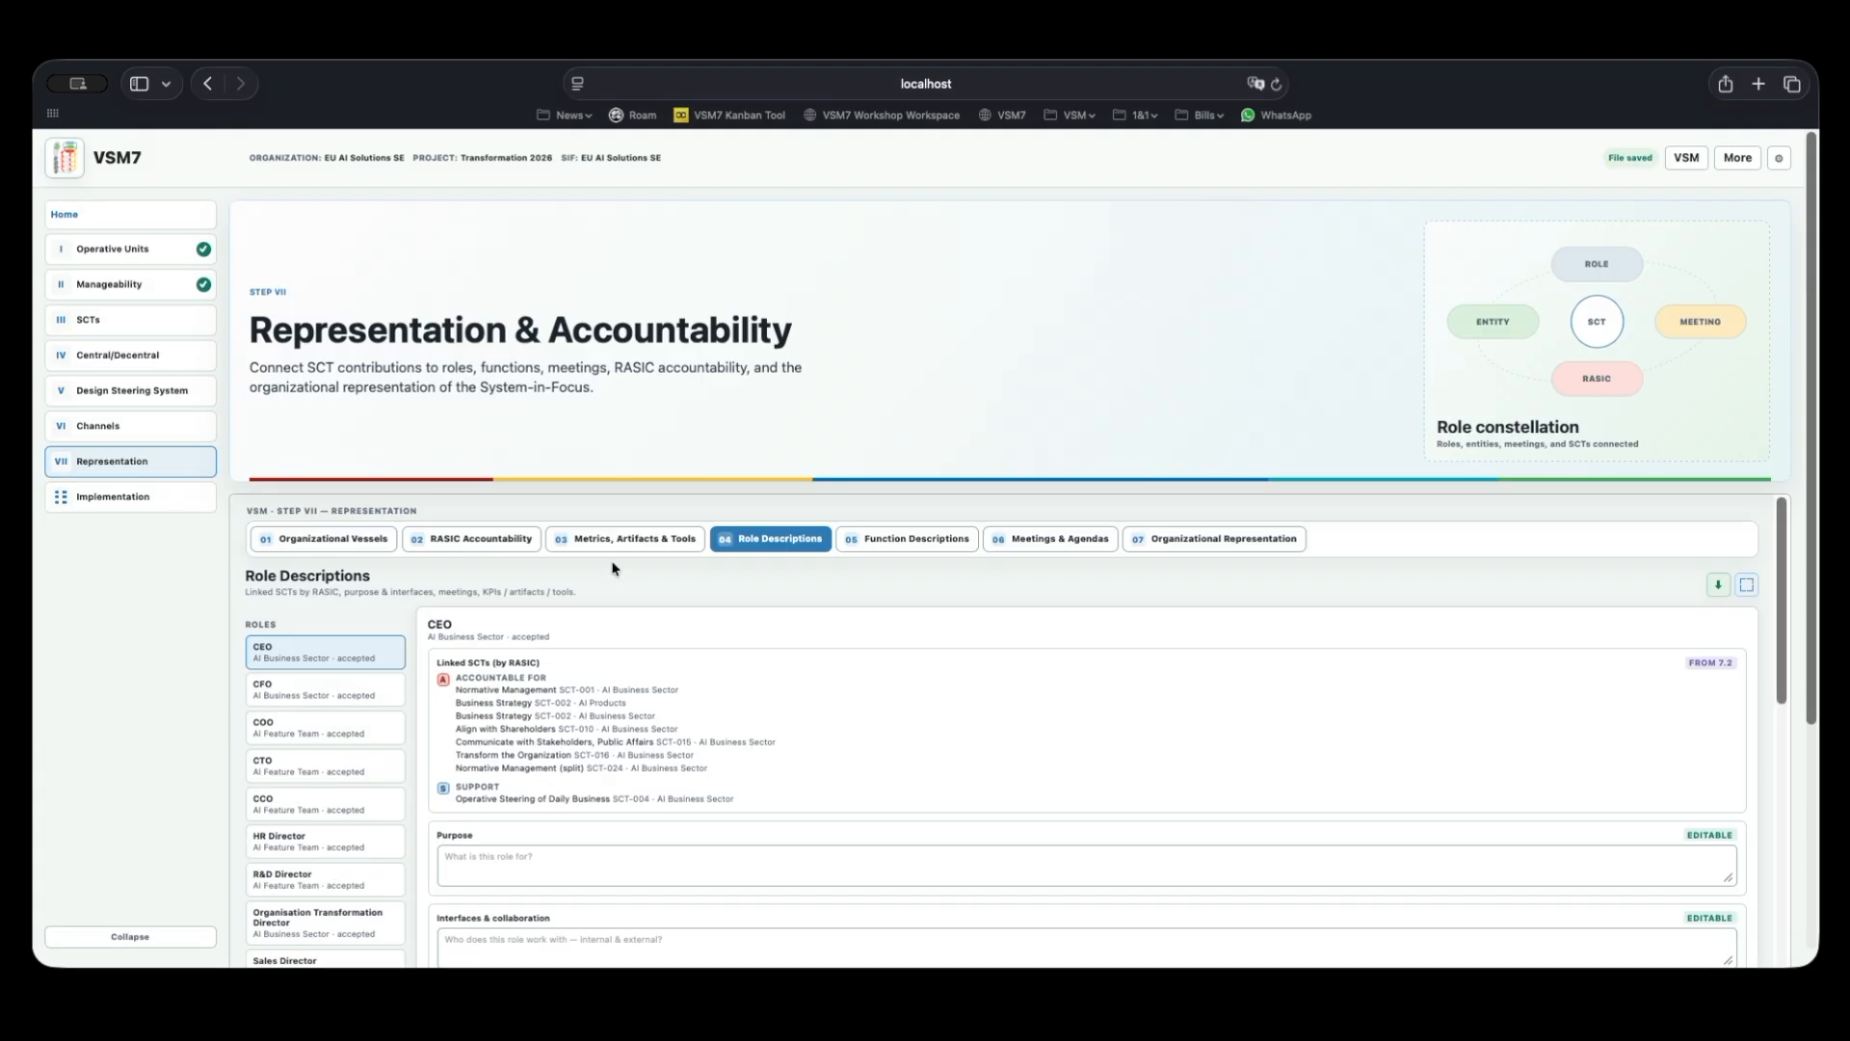
{"action": "left_click", "coordinate": [904, 539]}
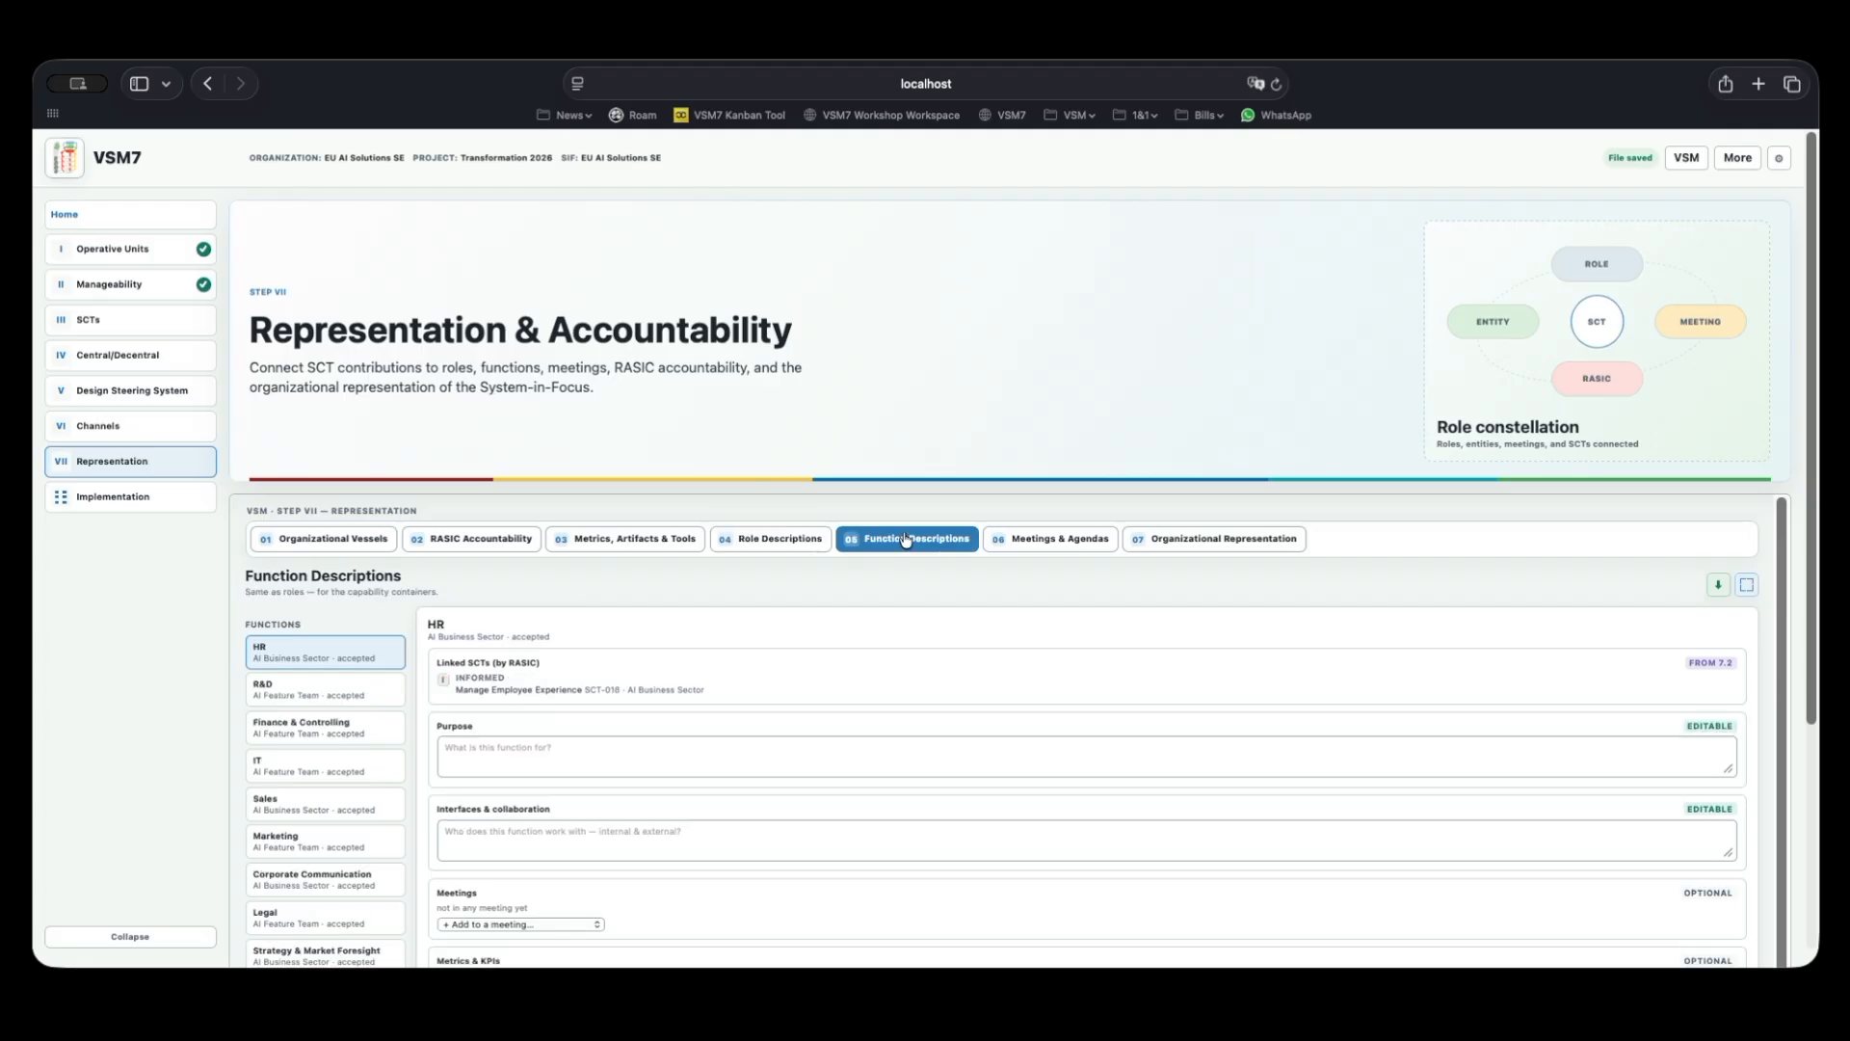
{"action": "scroll", "coordinate": [1004, 674], "scroll_direction": "down", "scroll_amount": 3}
{"action": "scroll", "coordinate": [1004, 675], "scroll_direction": "down", "scroll_amount": 6}
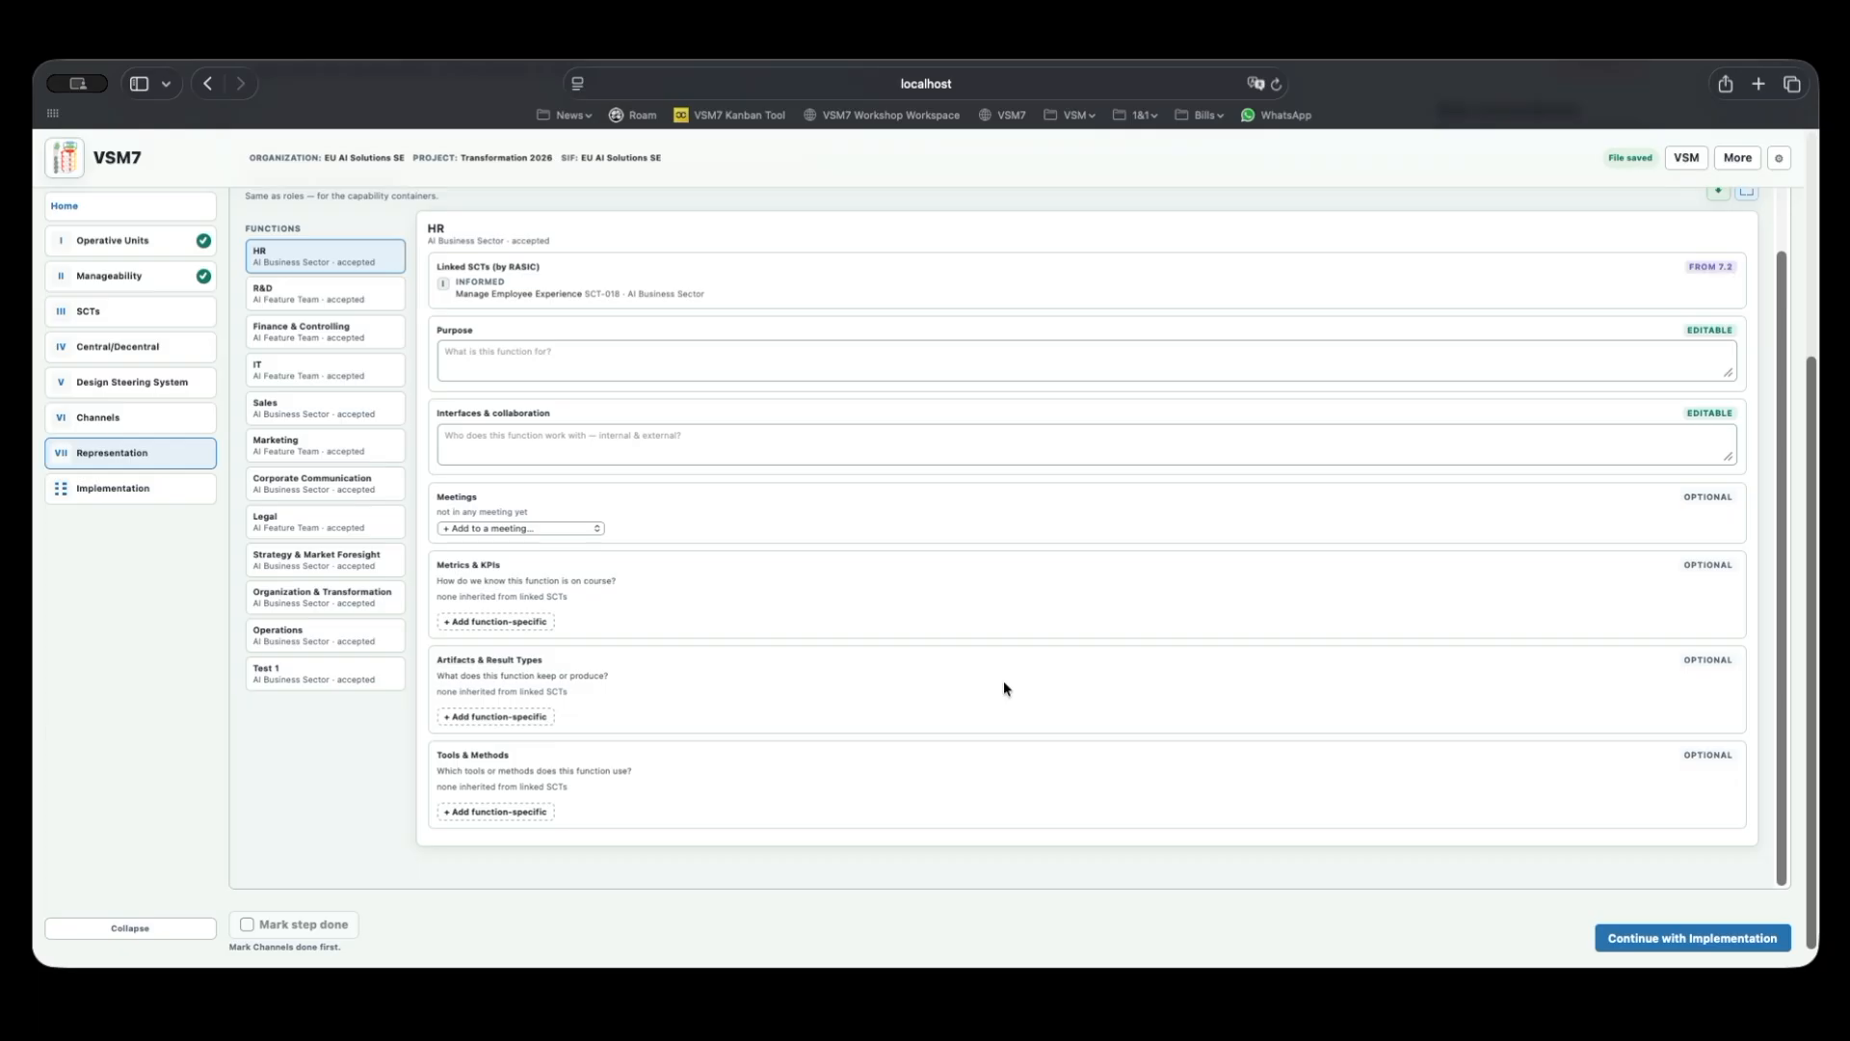
{"action": "scroll", "coordinate": [1003, 681], "scroll_direction": "up", "scroll_amount": 5}
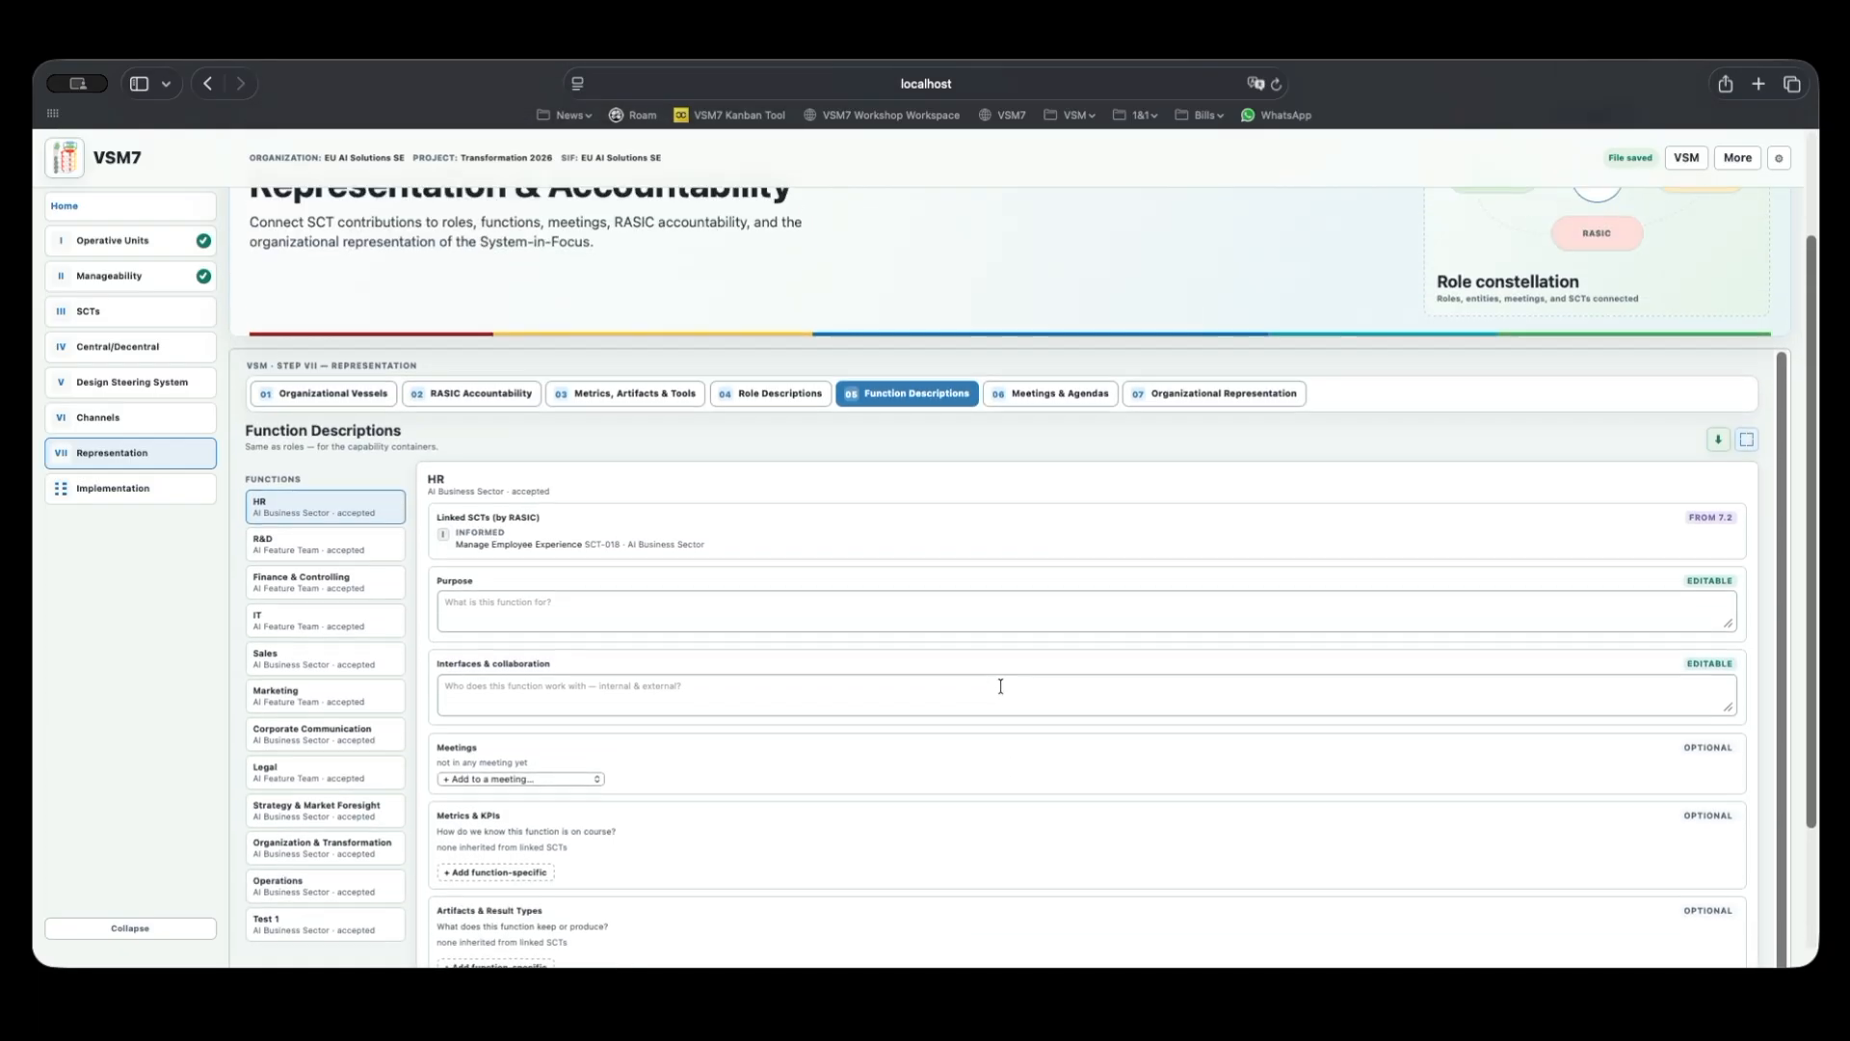
Go to Meetings & Agendas and collapse the Participants, Agenda and Metrics & KPIs sections of Weekly Executive Business Review.
{"action": "left_click", "coordinate": [1050, 396]}
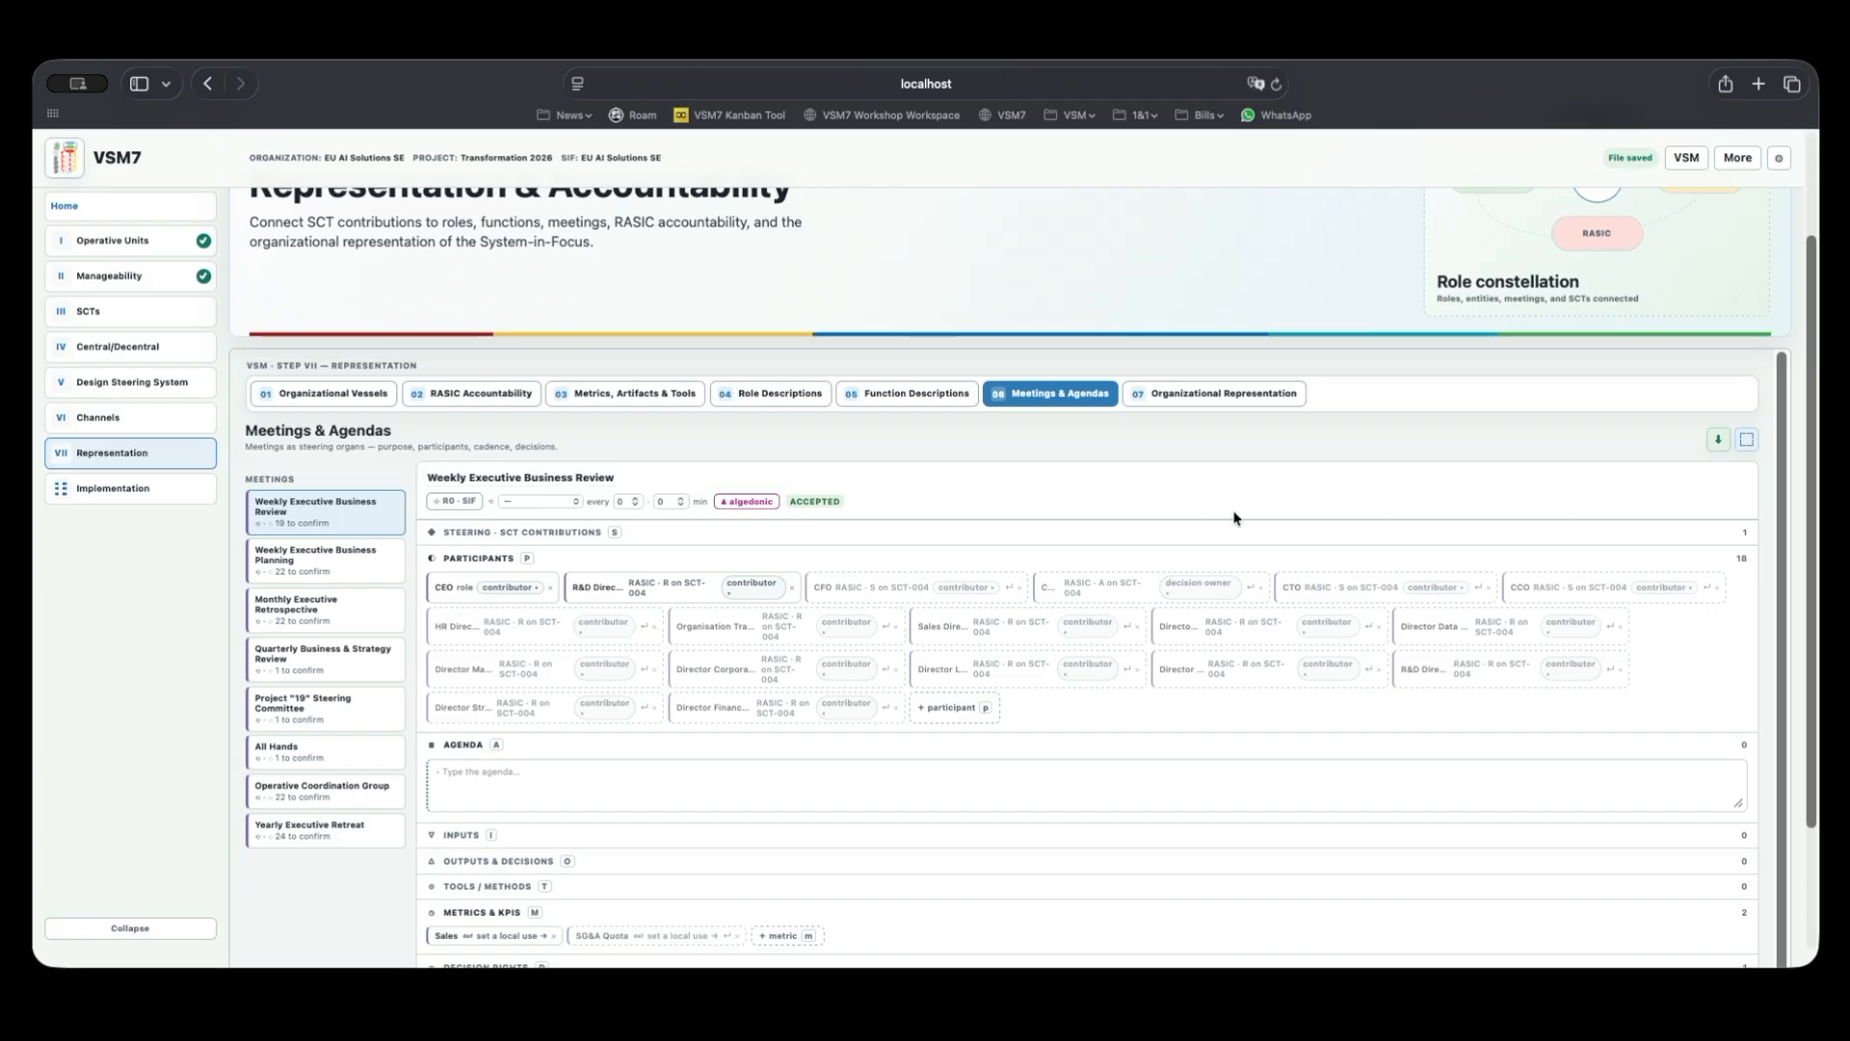
{"action": "left_click", "coordinate": [466, 562]}
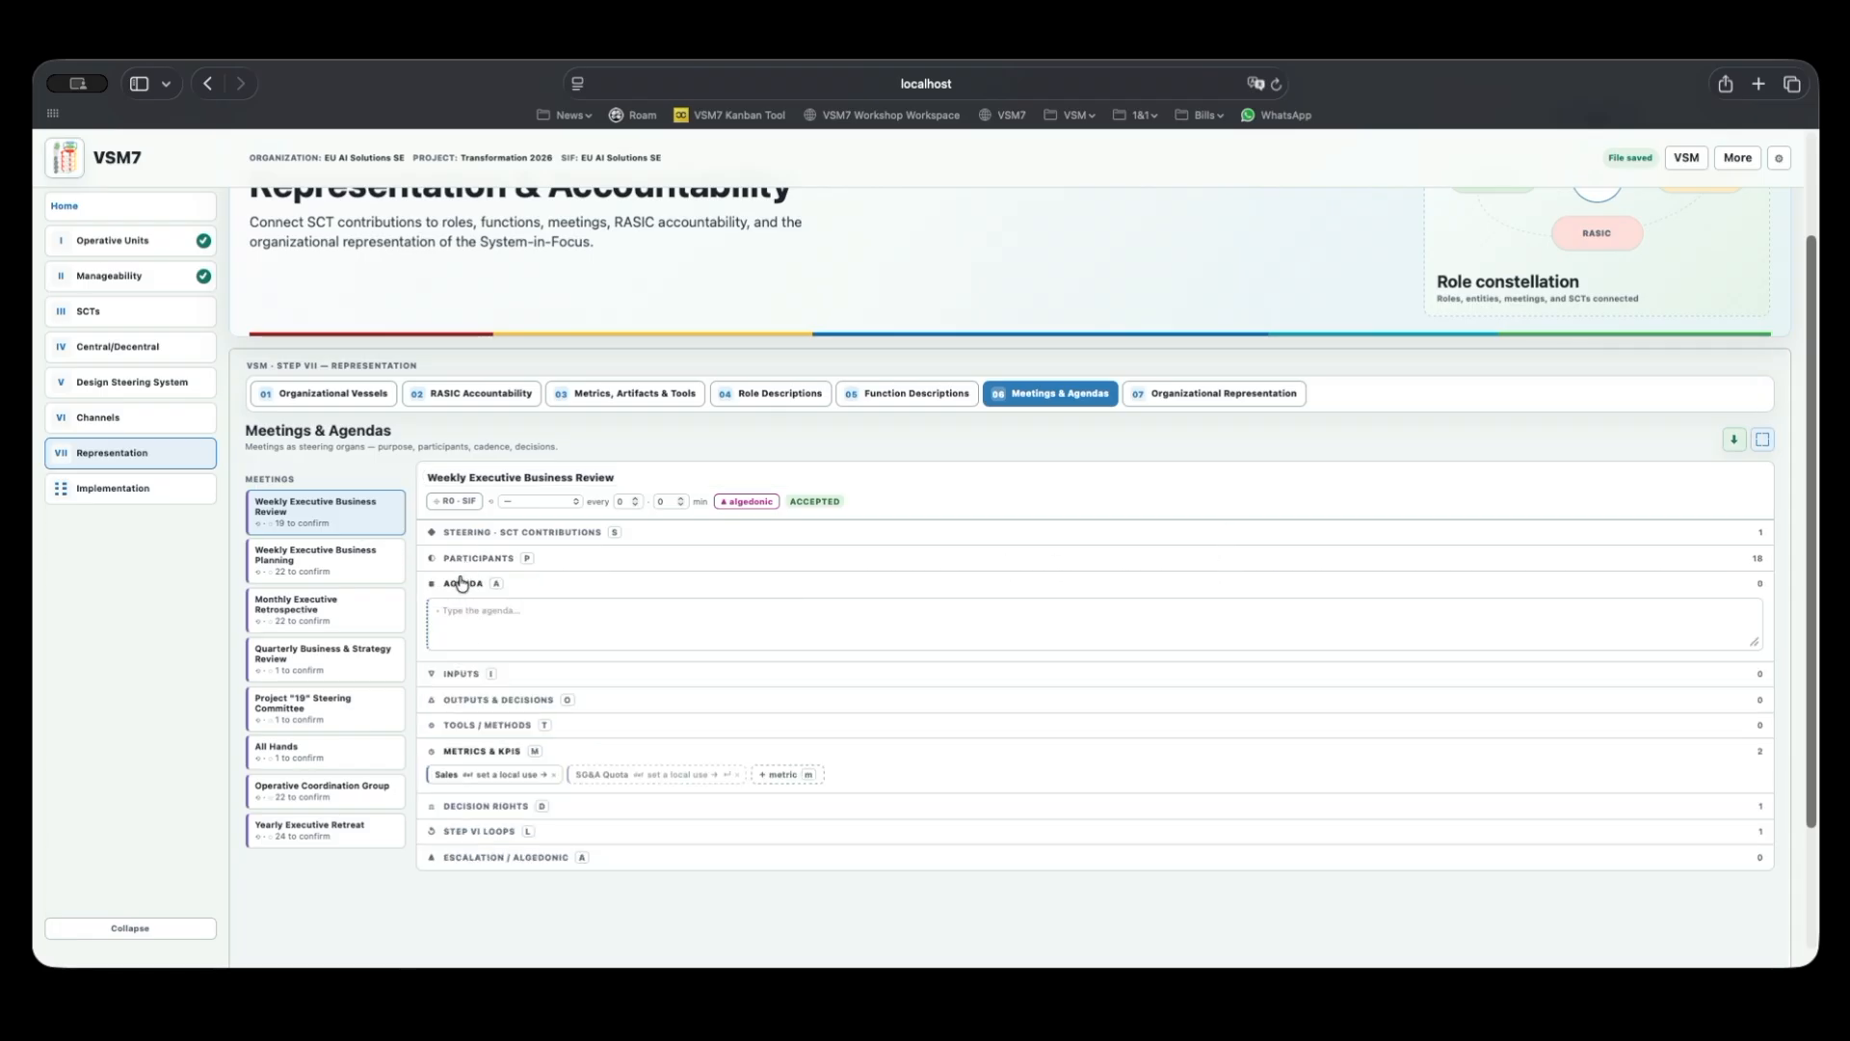
{"action": "left_click", "coordinate": [462, 583]}
{"action": "left_click", "coordinate": [460, 686]}
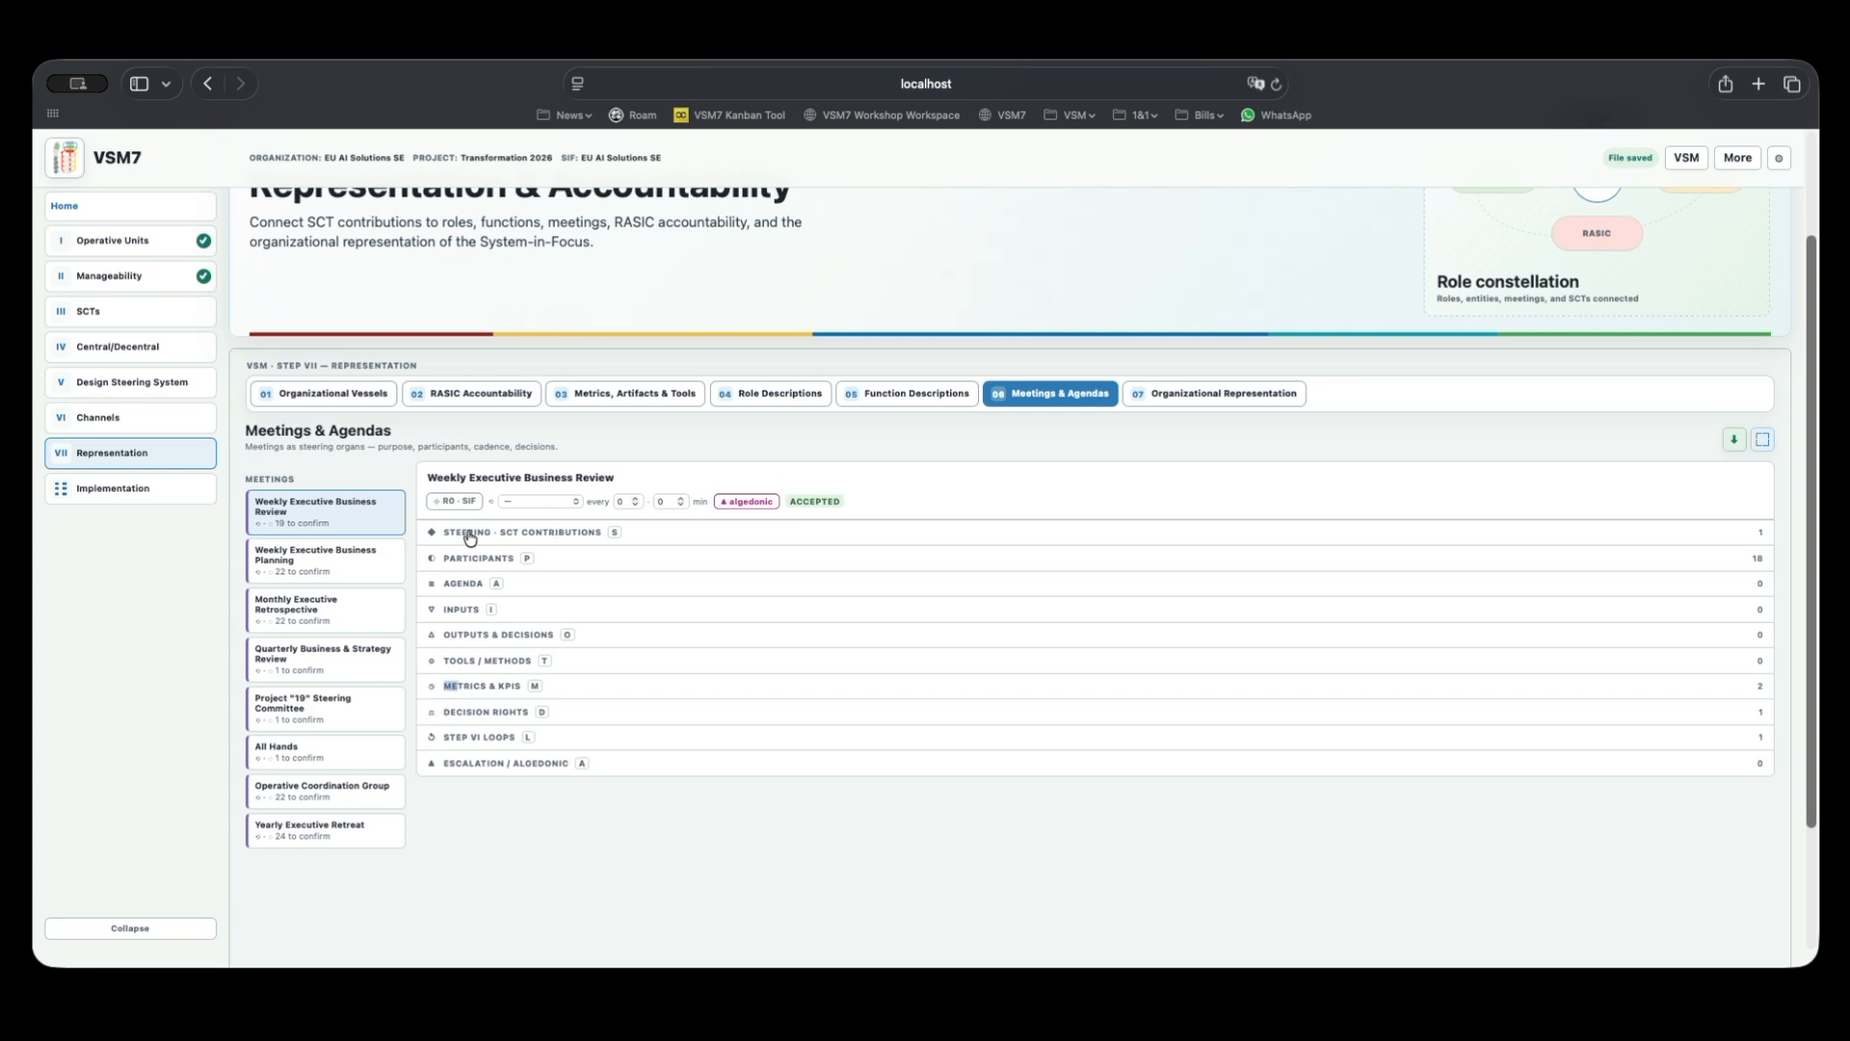
Examine the steering SCT contributions of Weekly Executive Business Review and the SCTs available to add, without choosing one.
{"action": "left_click", "coordinate": [305, 581]}
{"action": "left_click", "coordinate": [313, 633]}
{"action": "left_click", "coordinate": [326, 530]}
{"action": "left_click", "coordinate": [551, 535]}
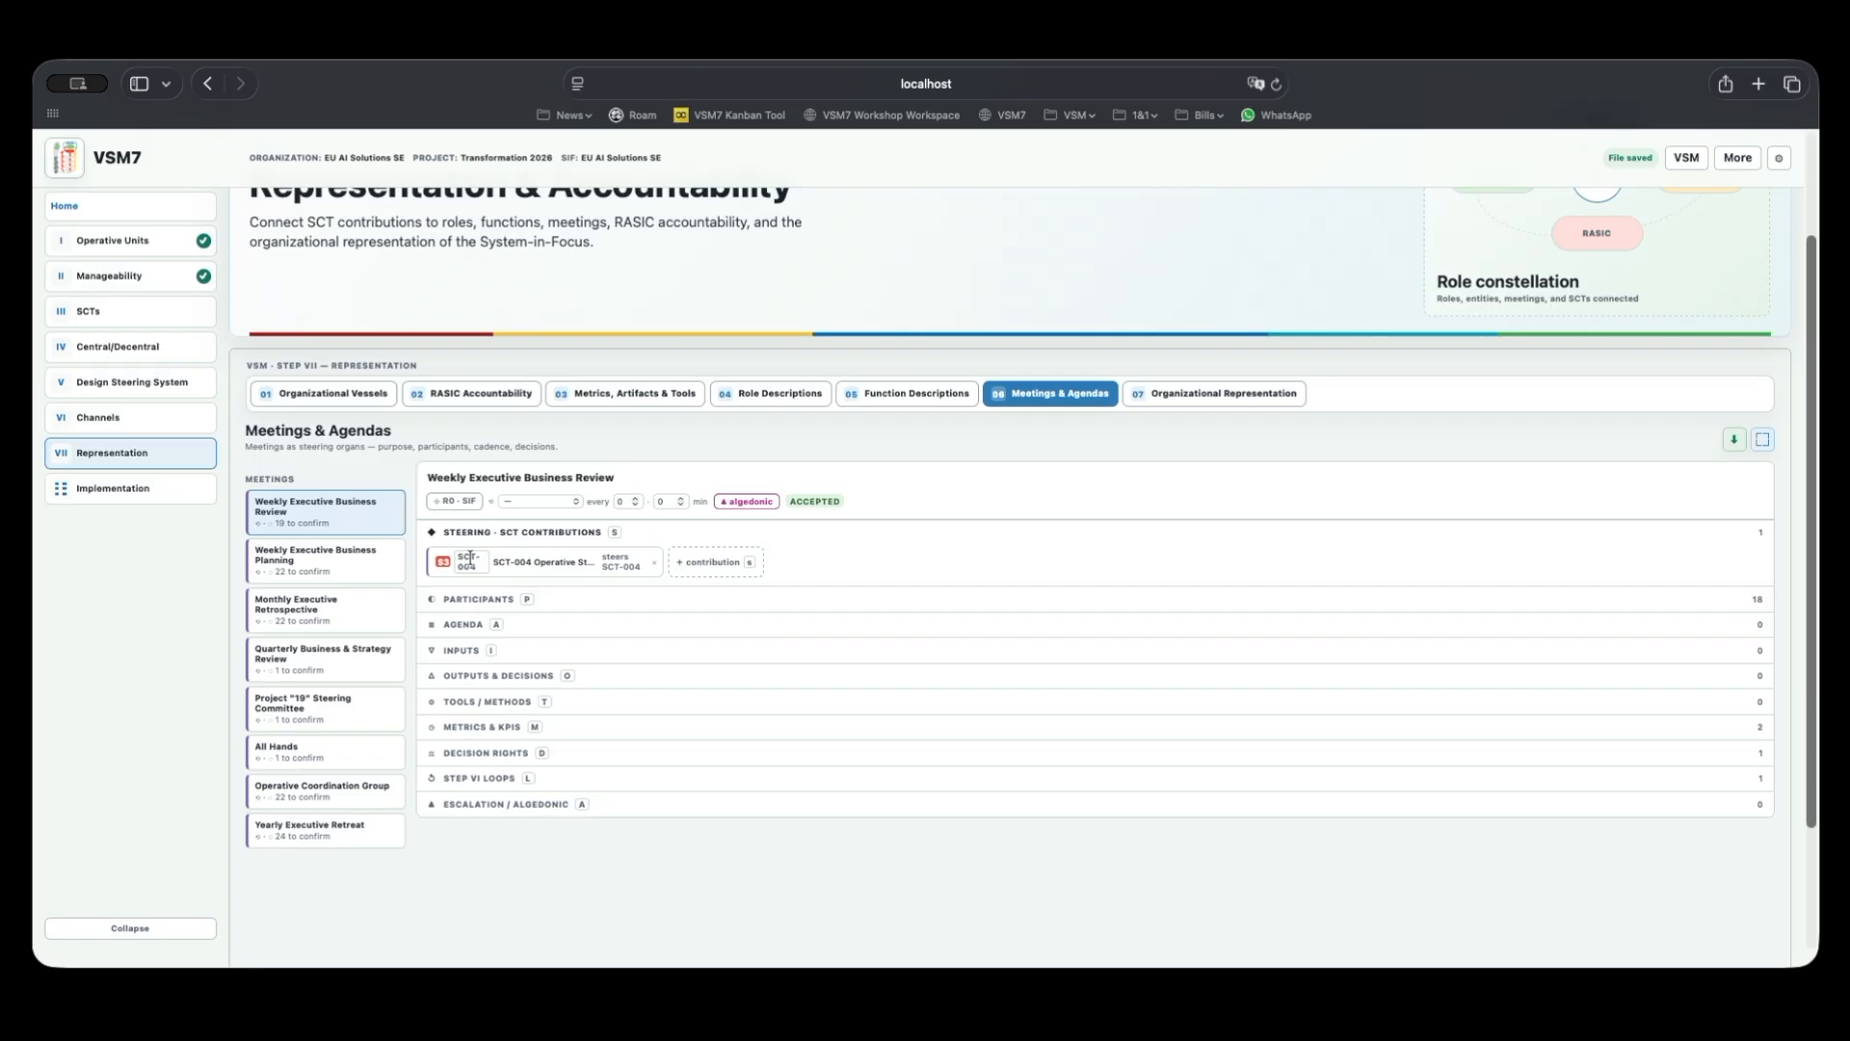
{"action": "left_click", "coordinate": [725, 565]}
{"action": "scroll", "coordinate": [757, 734], "scroll_direction": "down", "scroll_amount": 3}
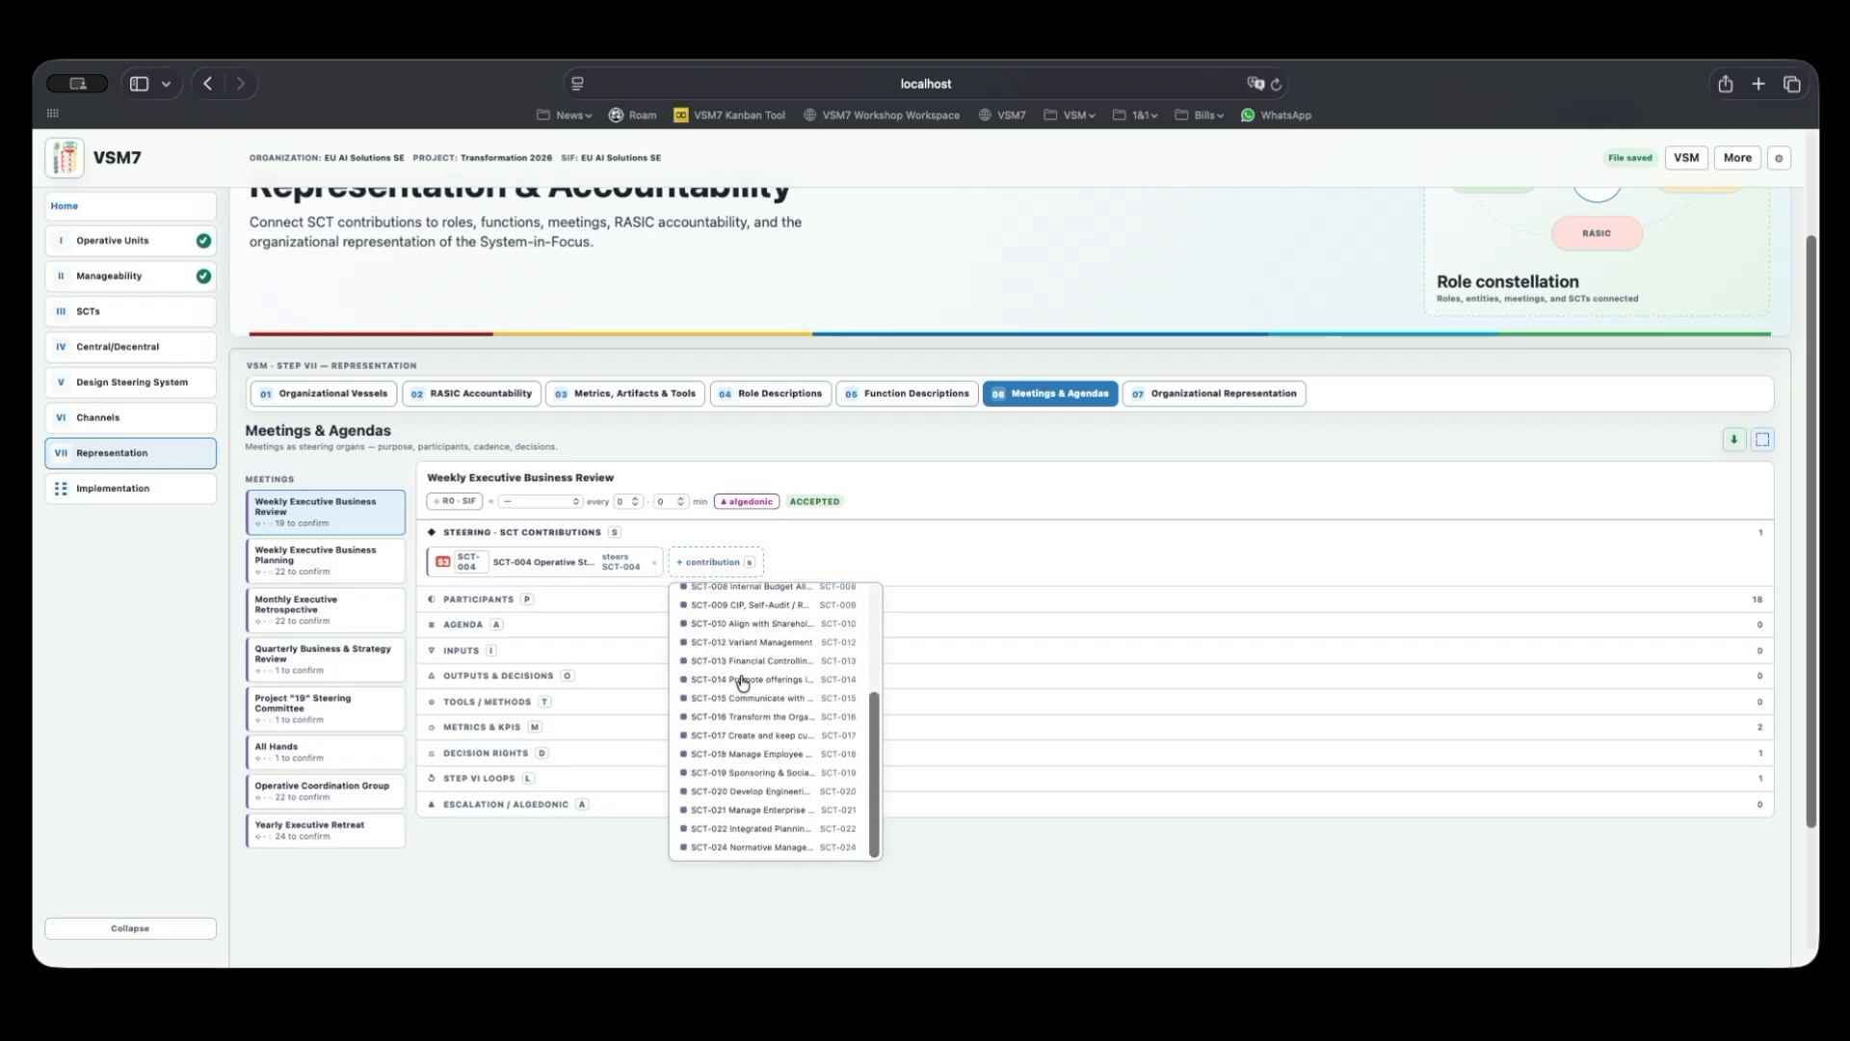
{"action": "scroll", "coordinate": [741, 686], "scroll_direction": "up", "scroll_amount": 3}
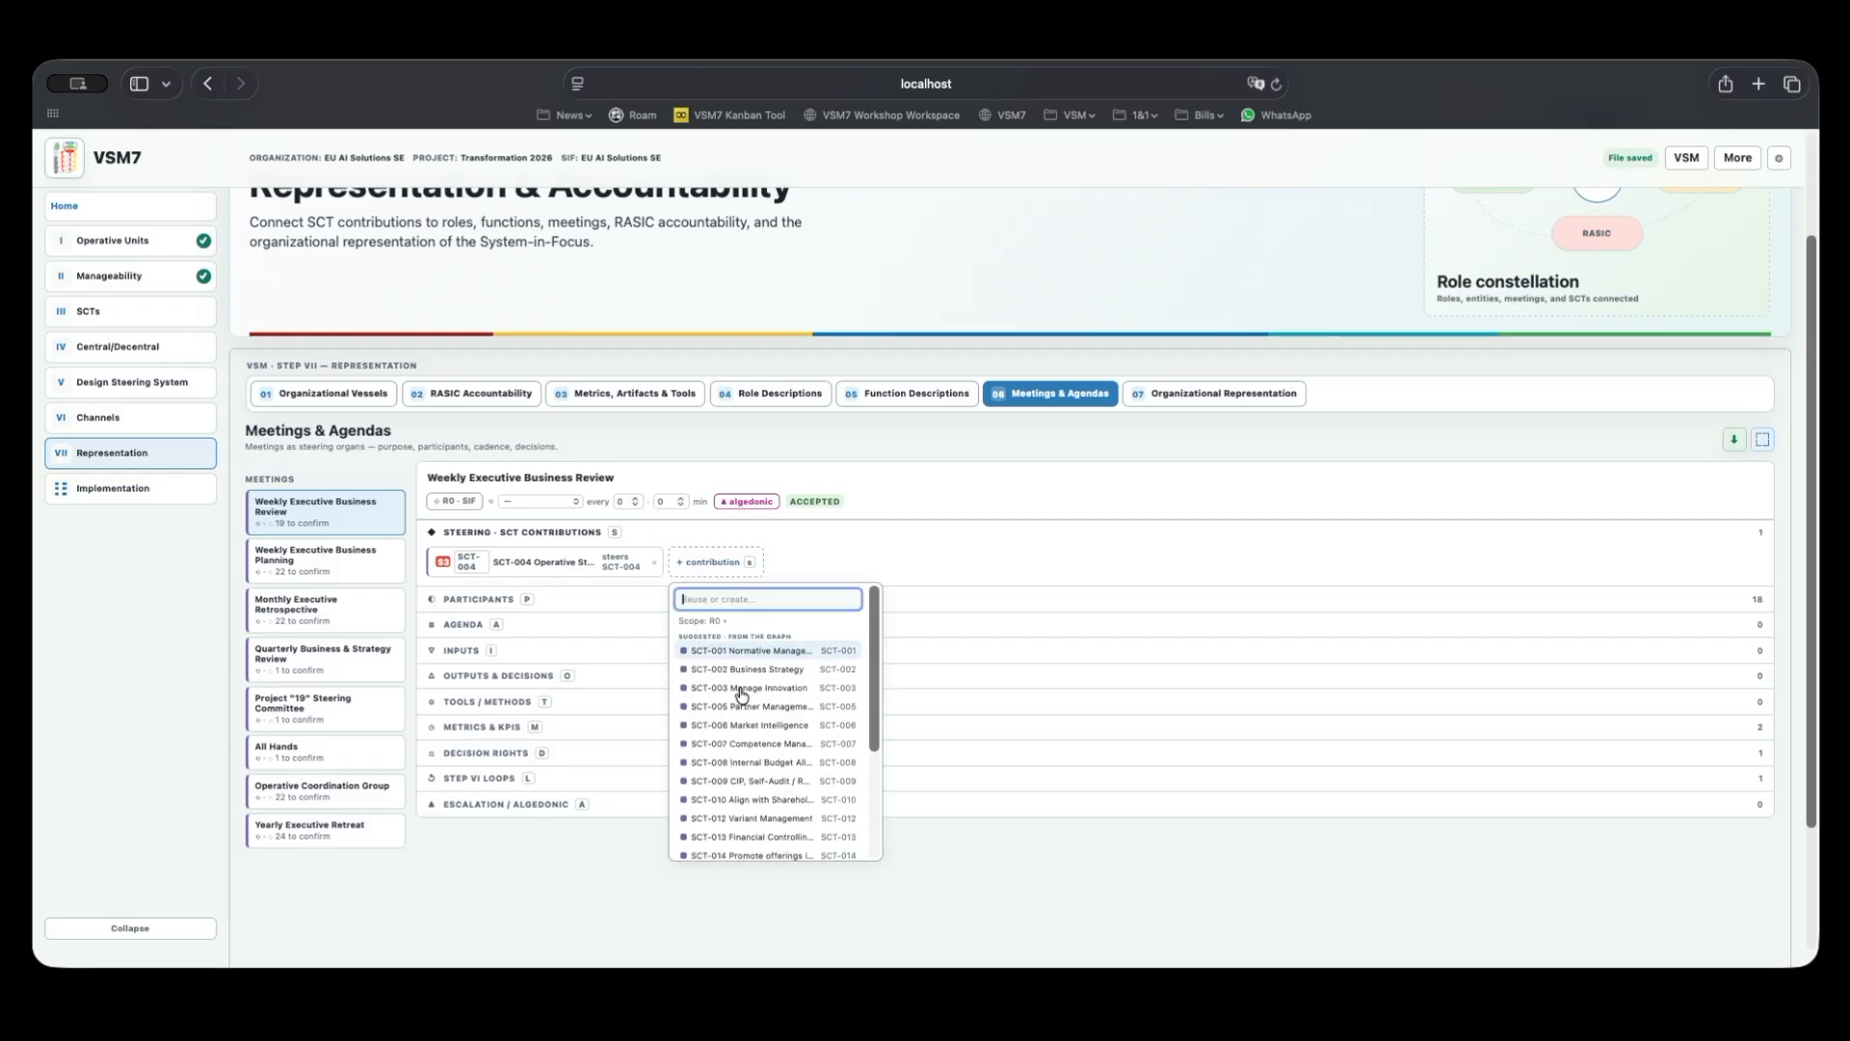
{"action": "left_click", "coordinate": [862, 541]}
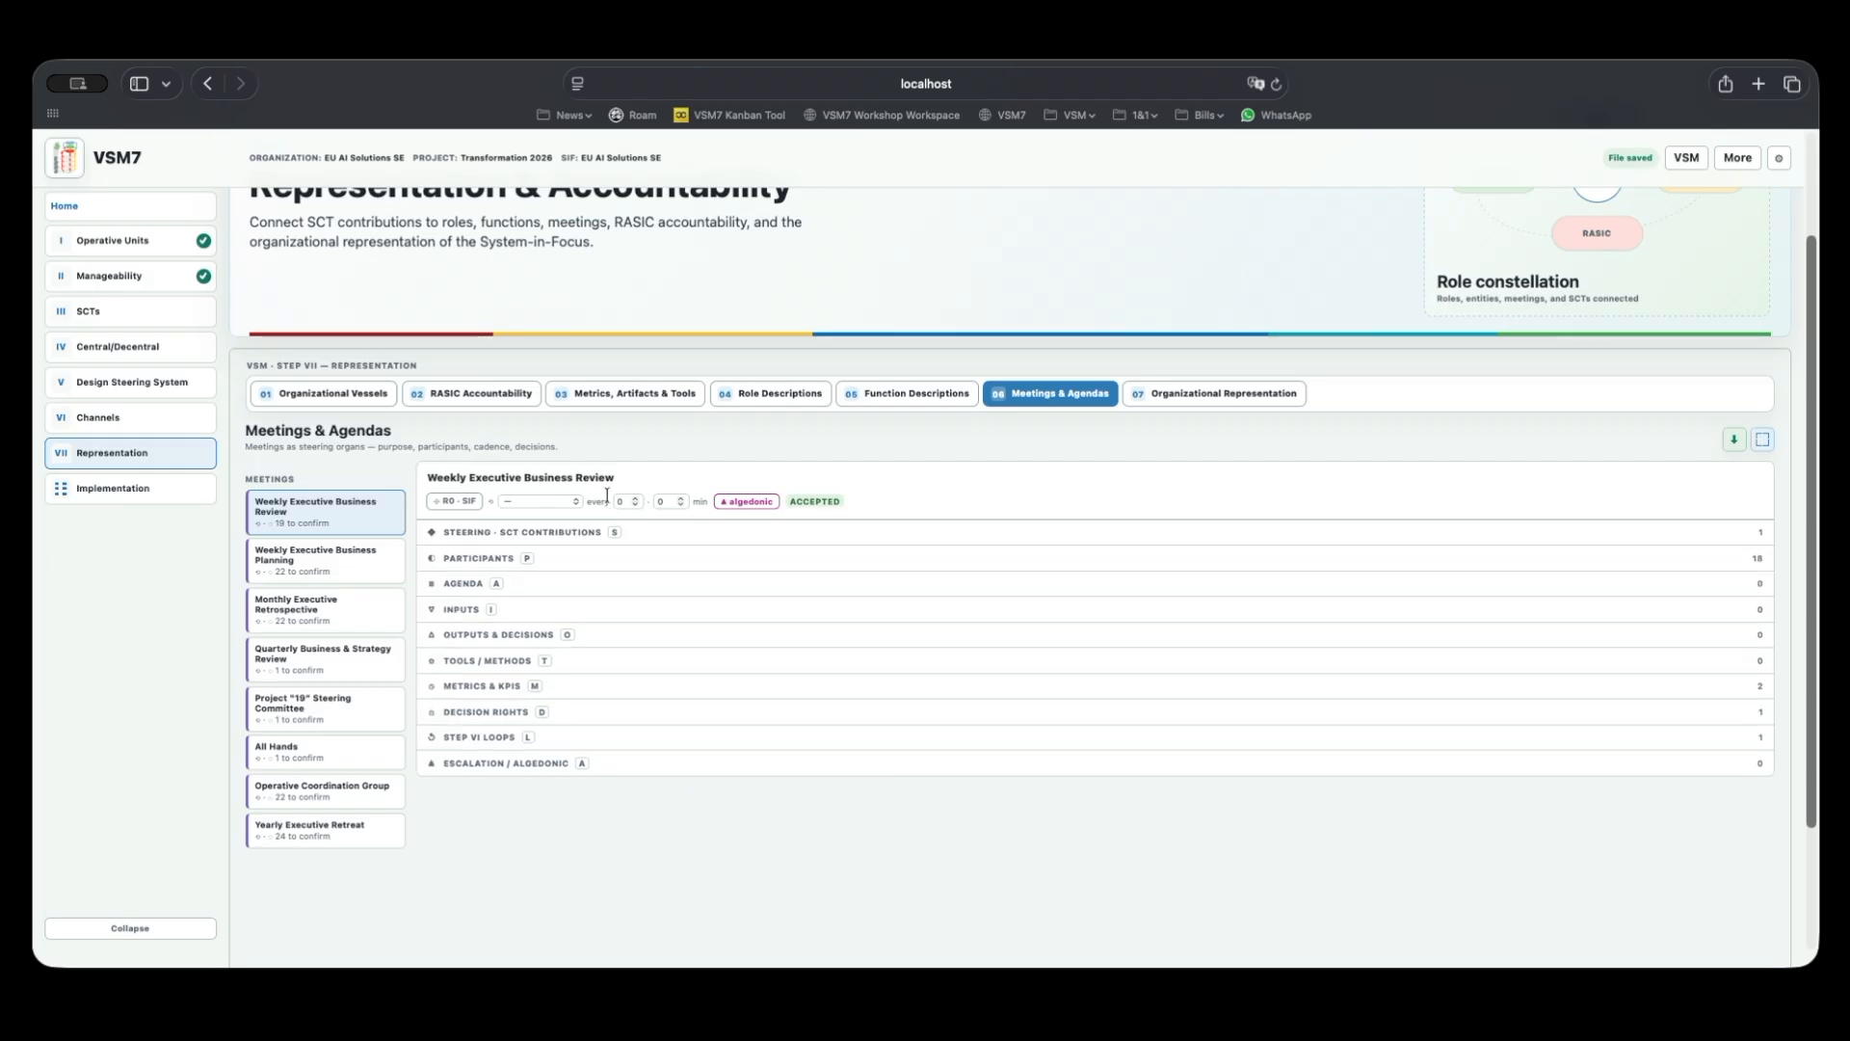
Accept the HR Director as a participant of Weekly Executive Business Review and check the available meeting roles, keeping contributor.
{"action": "left_click", "coordinate": [489, 557]}
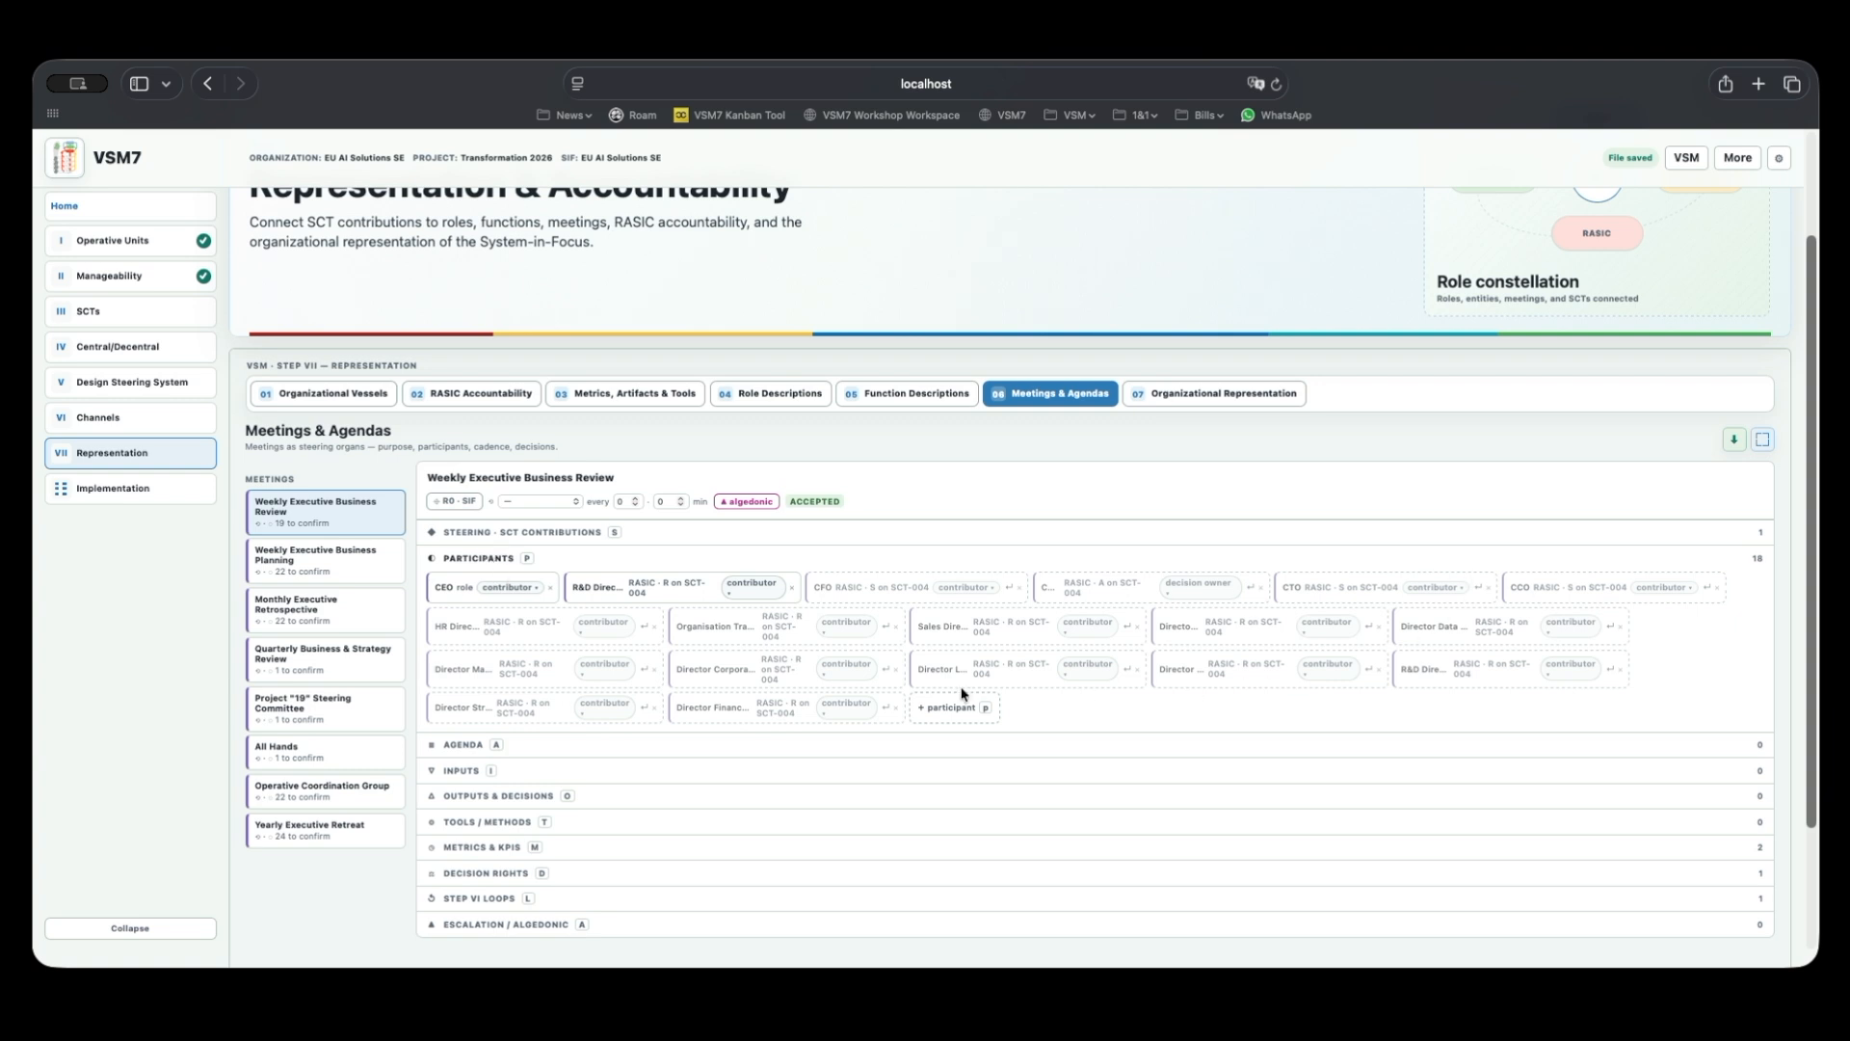
{"action": "left_click", "coordinate": [462, 629]}
{"action": "left_click", "coordinate": [611, 633]}
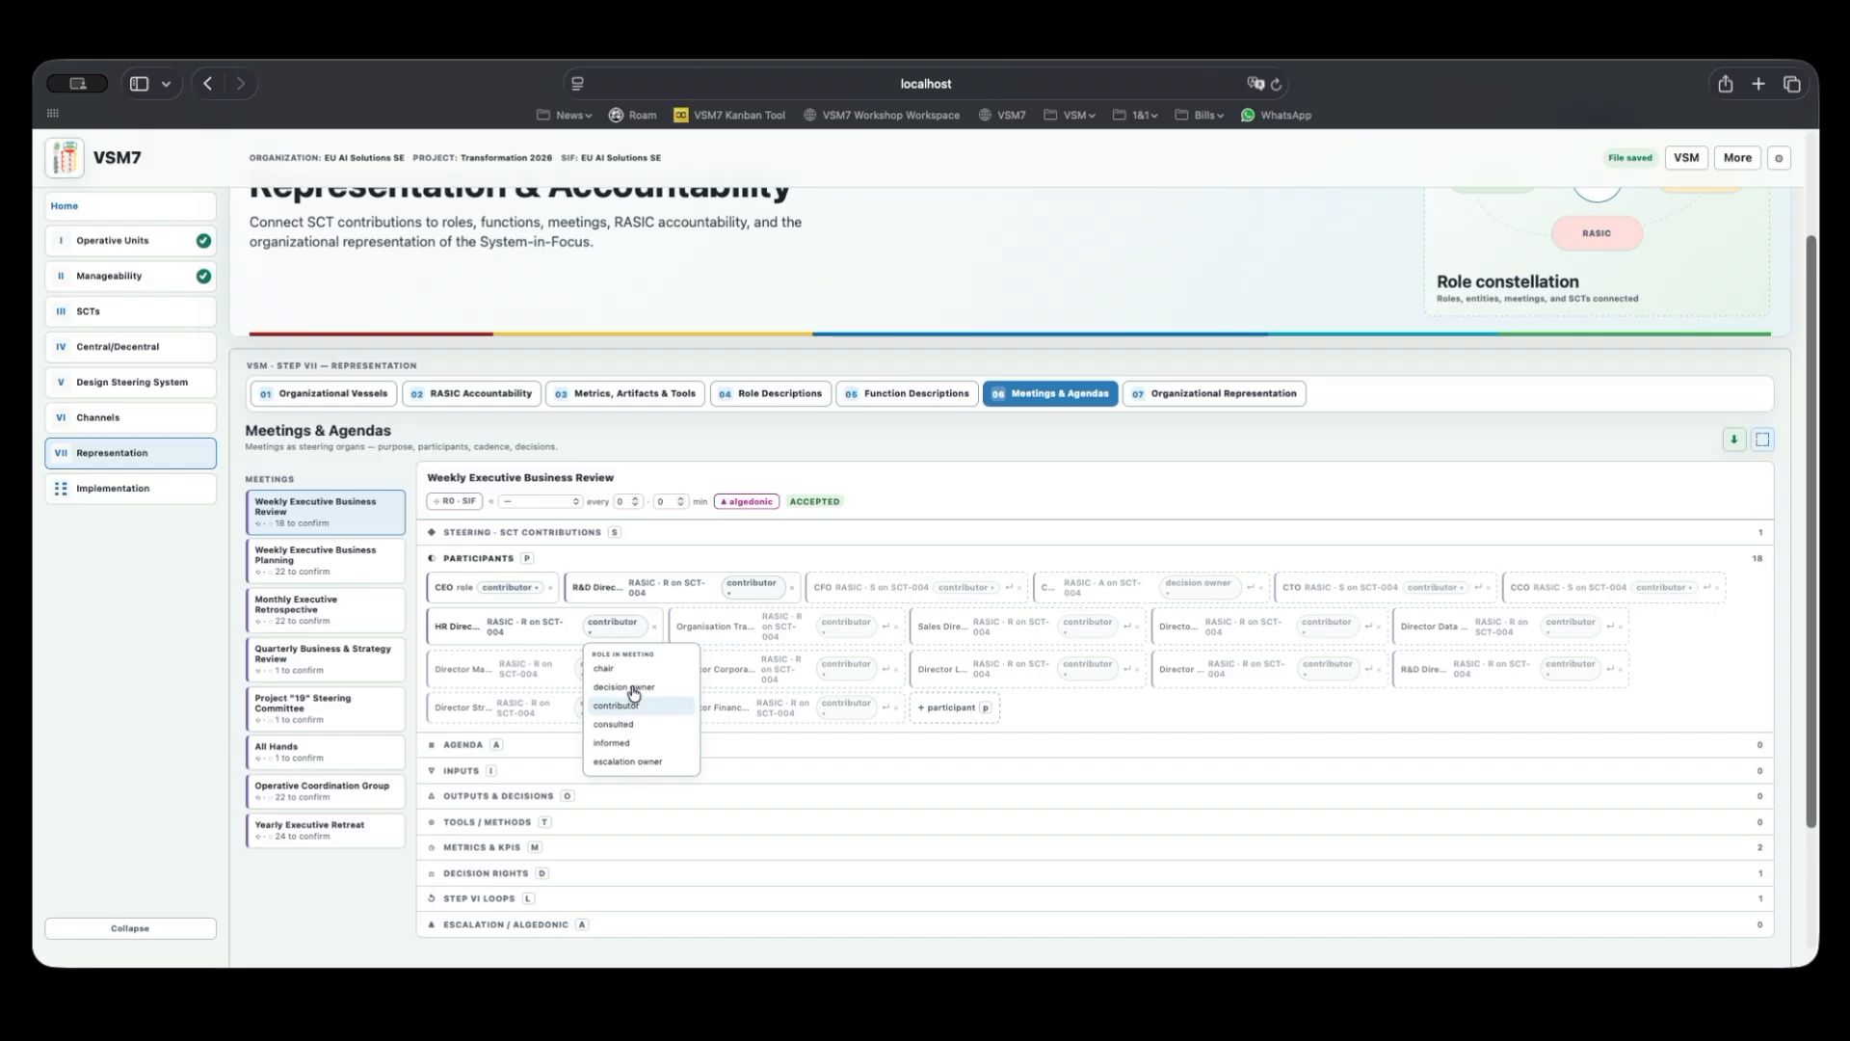
{"action": "left_click", "coordinate": [823, 556]}
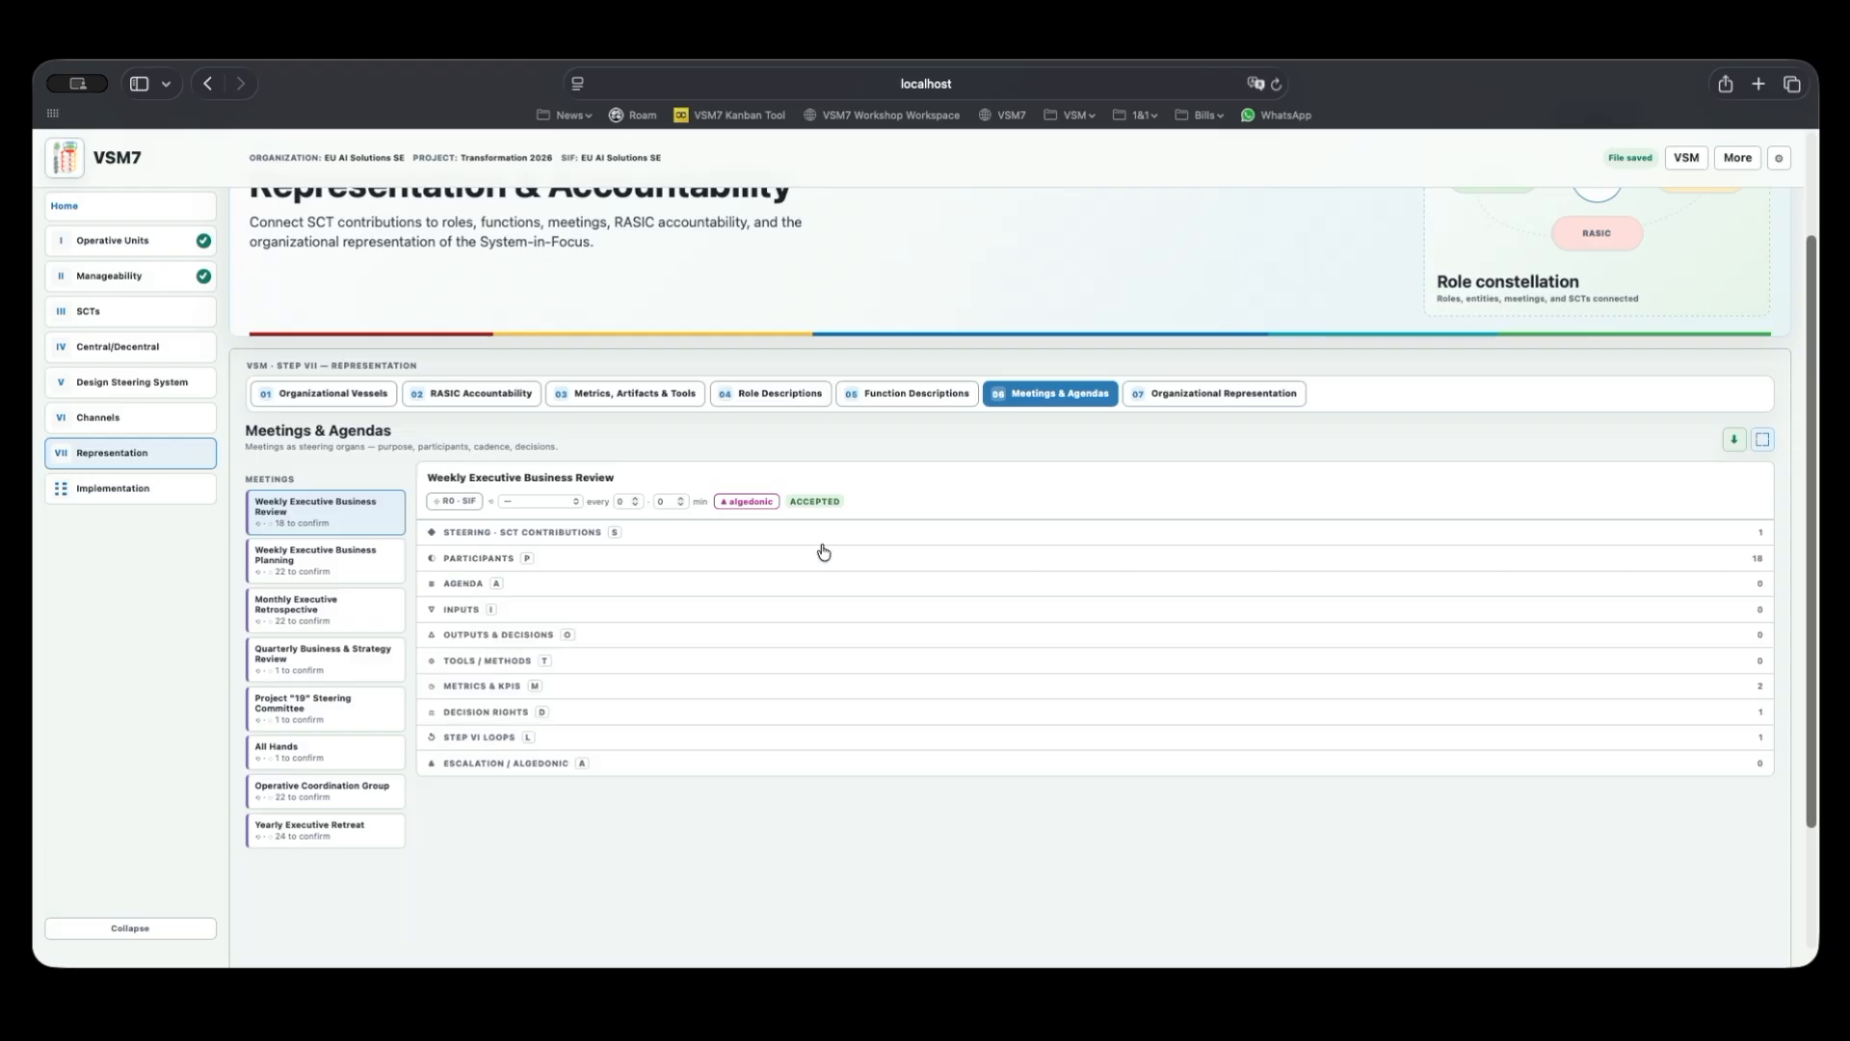
Expand the agenda of Weekly Executive Business Review and look through the artifacts and meetings available as inputs.
{"action": "left_click", "coordinate": [455, 583]}
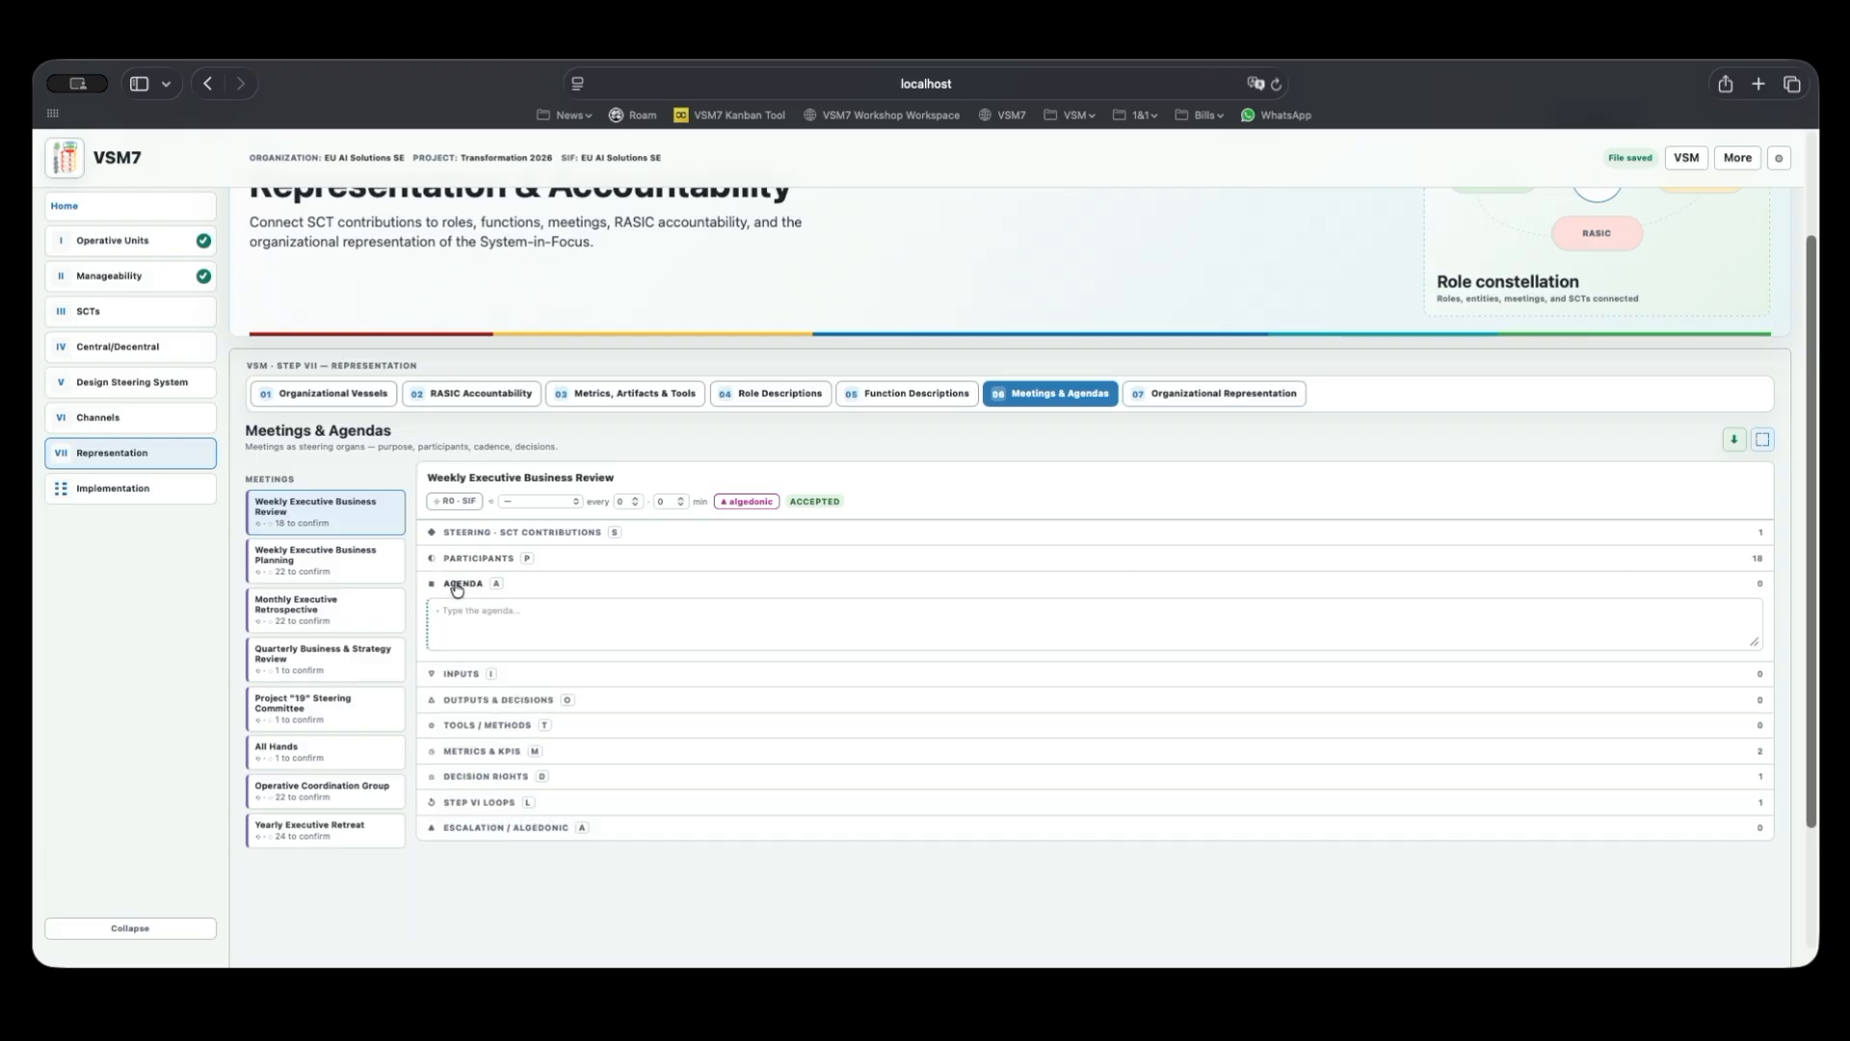
{"action": "left_click", "coordinate": [469, 613]}
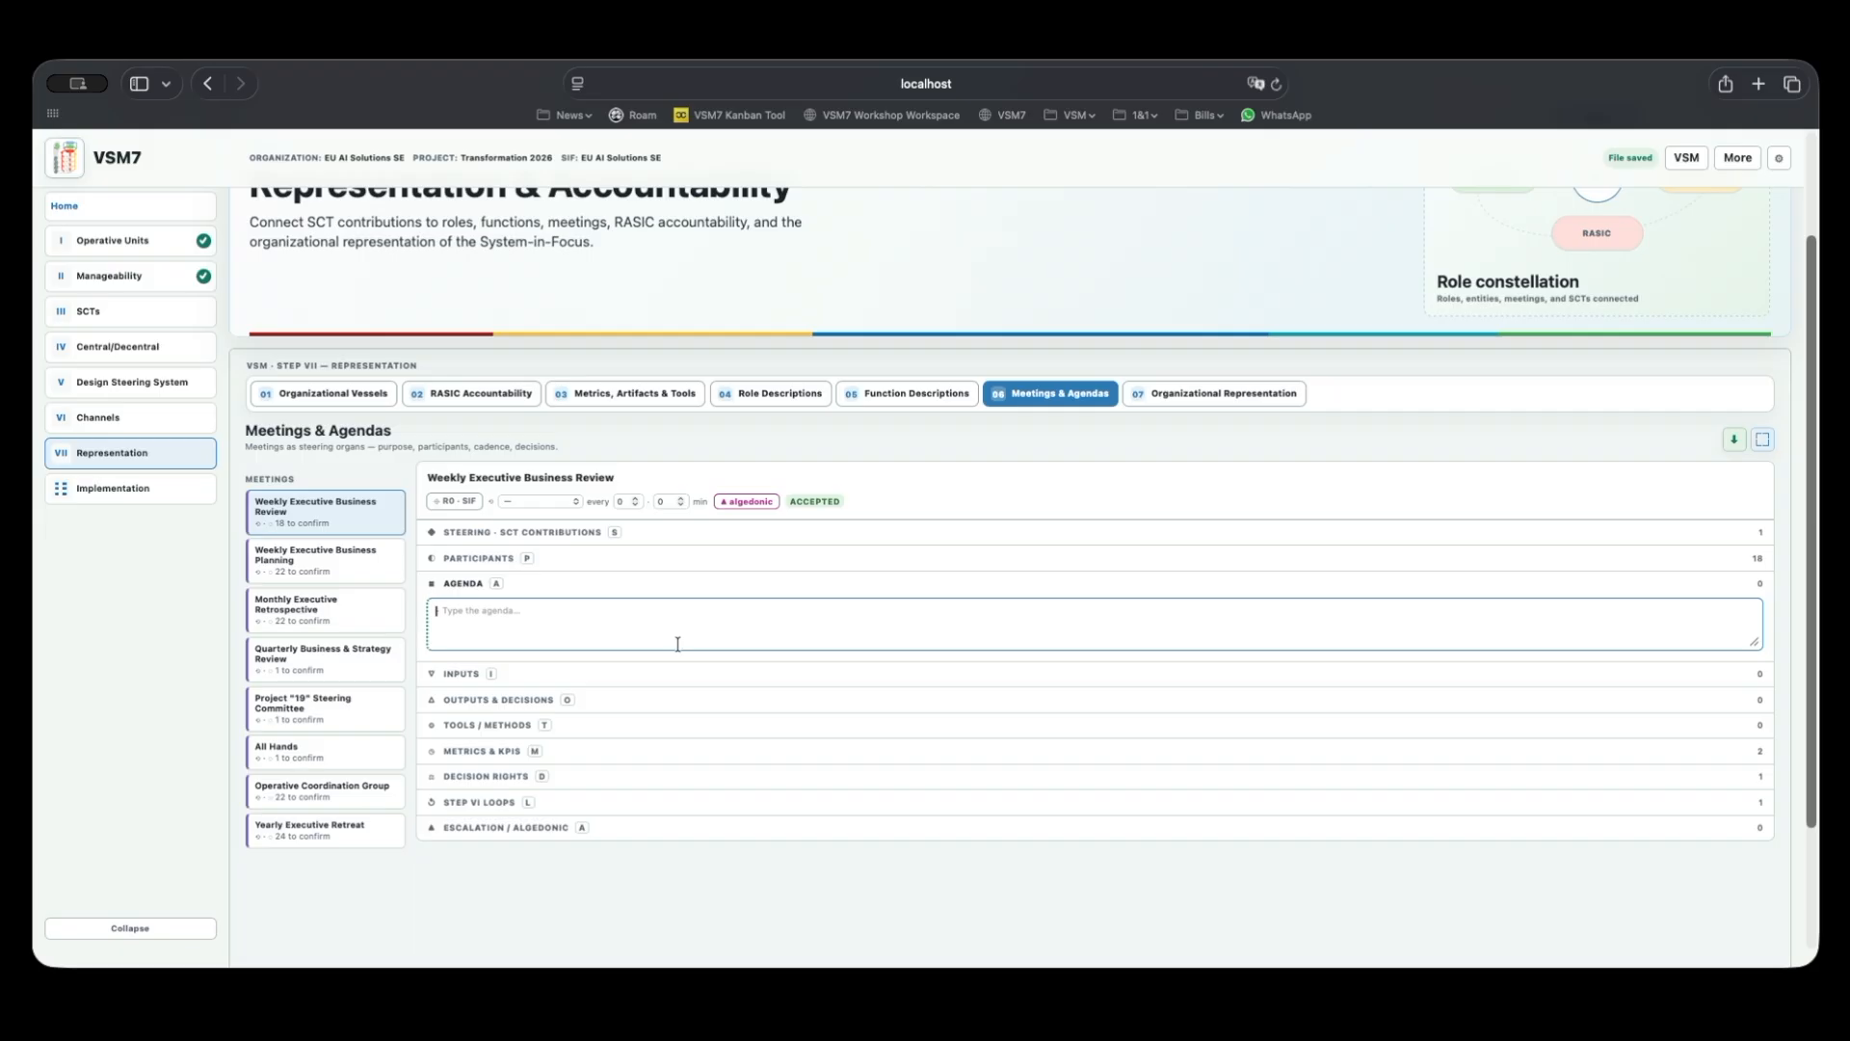
{"action": "left_click", "coordinate": [460, 674]}
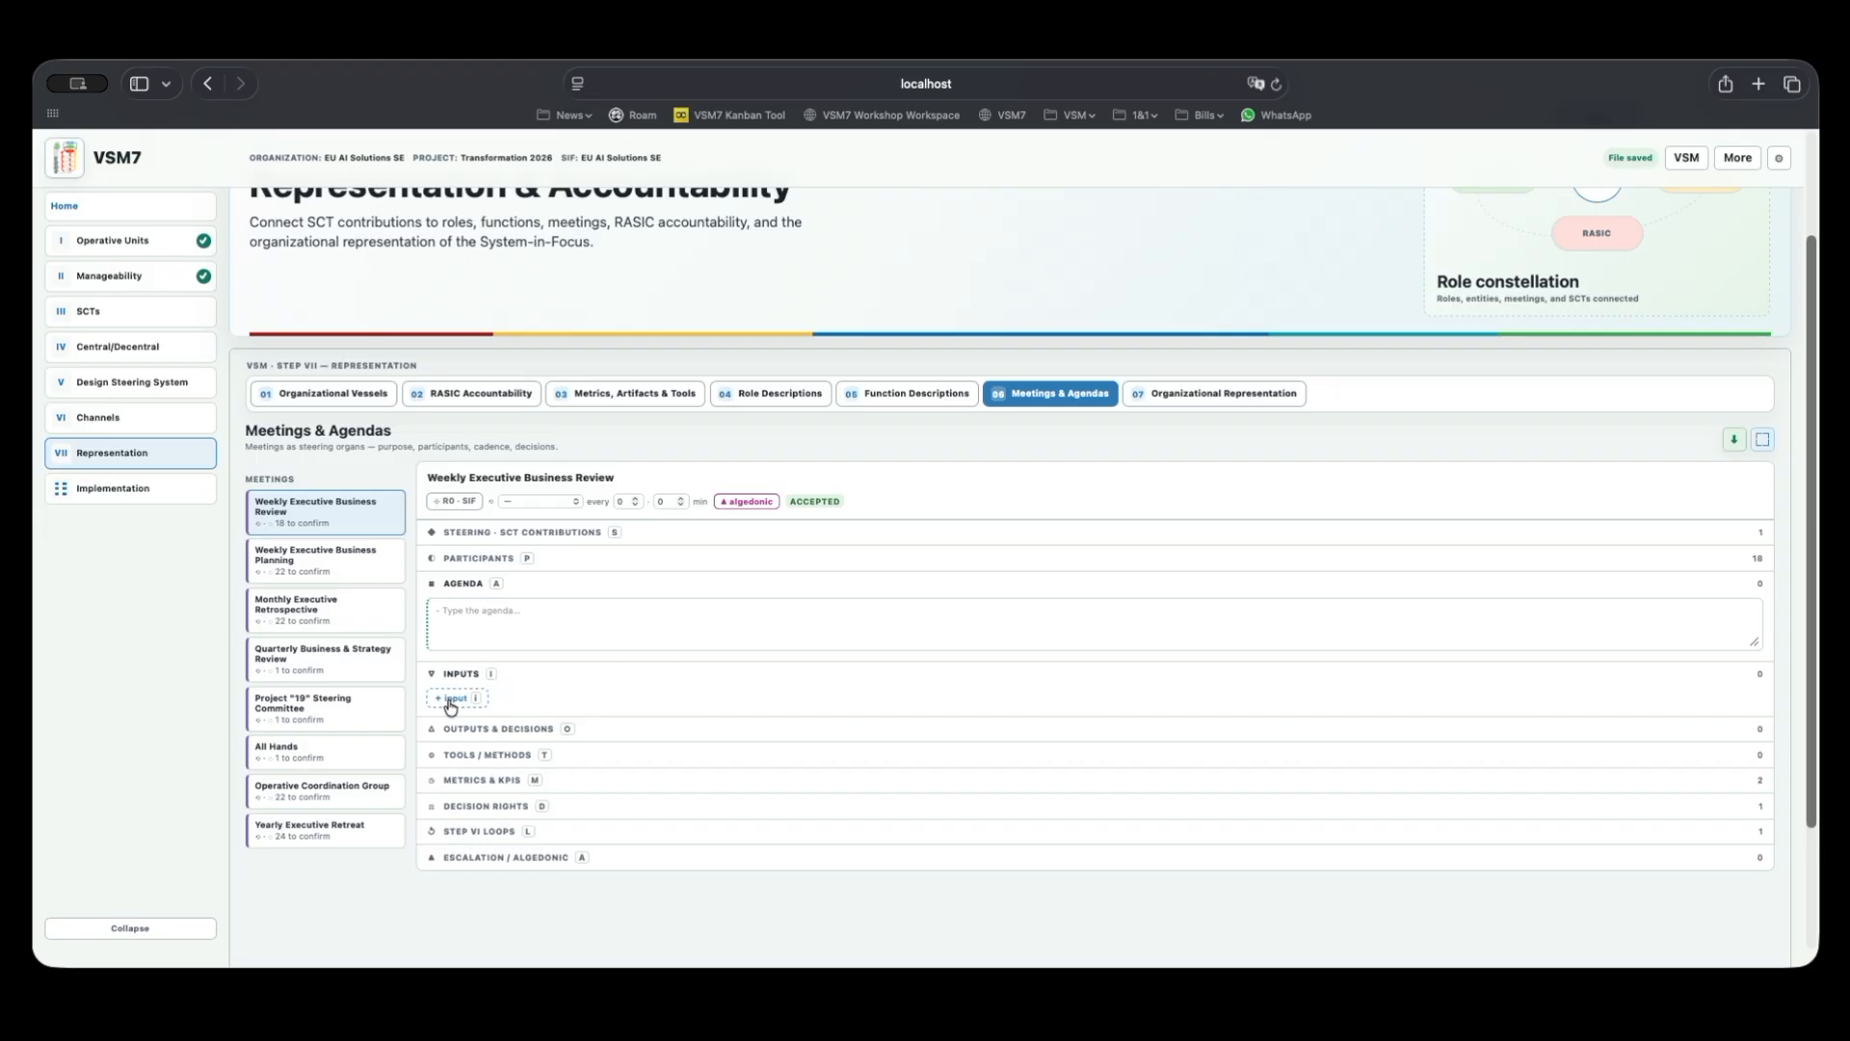
{"action": "left_click", "coordinate": [449, 704]}
{"action": "scroll", "coordinate": [556, 824], "scroll_direction": "down", "scroll_amount": 2}
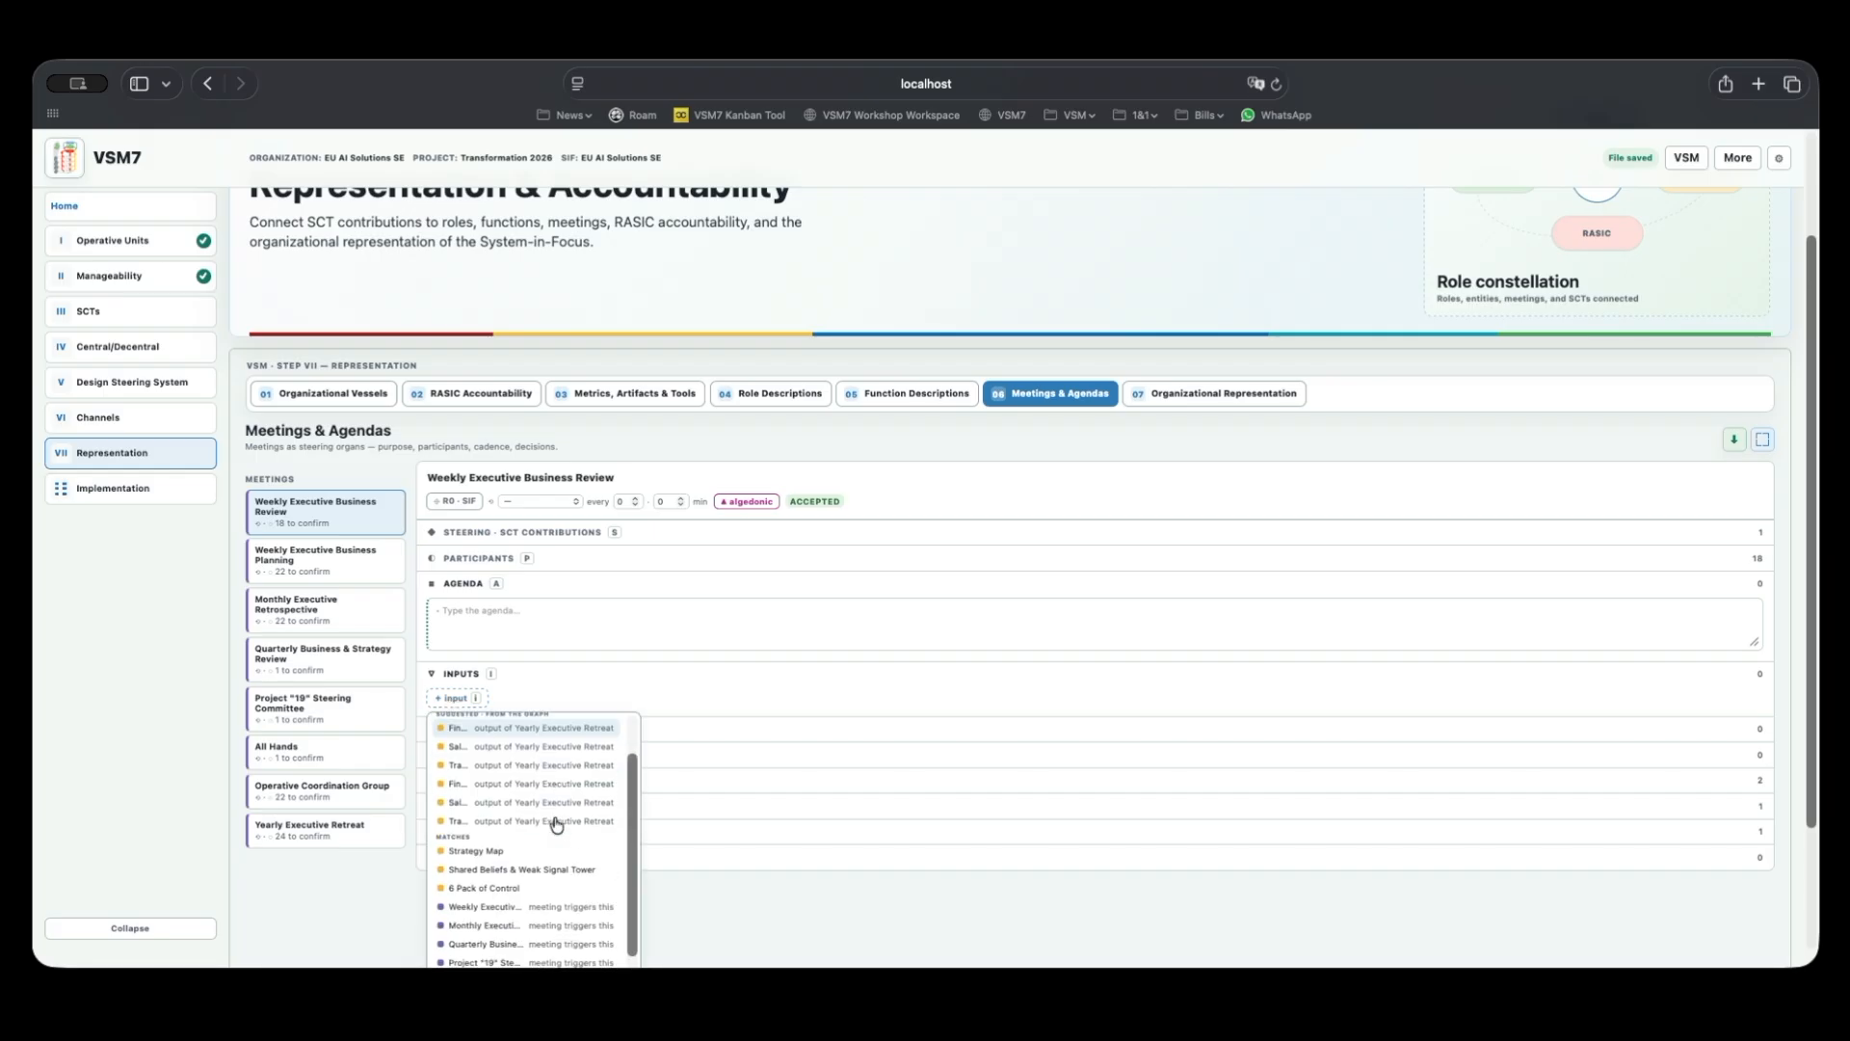
{"action": "scroll", "coordinate": [540, 857], "scroll_direction": "down", "scroll_amount": 2}
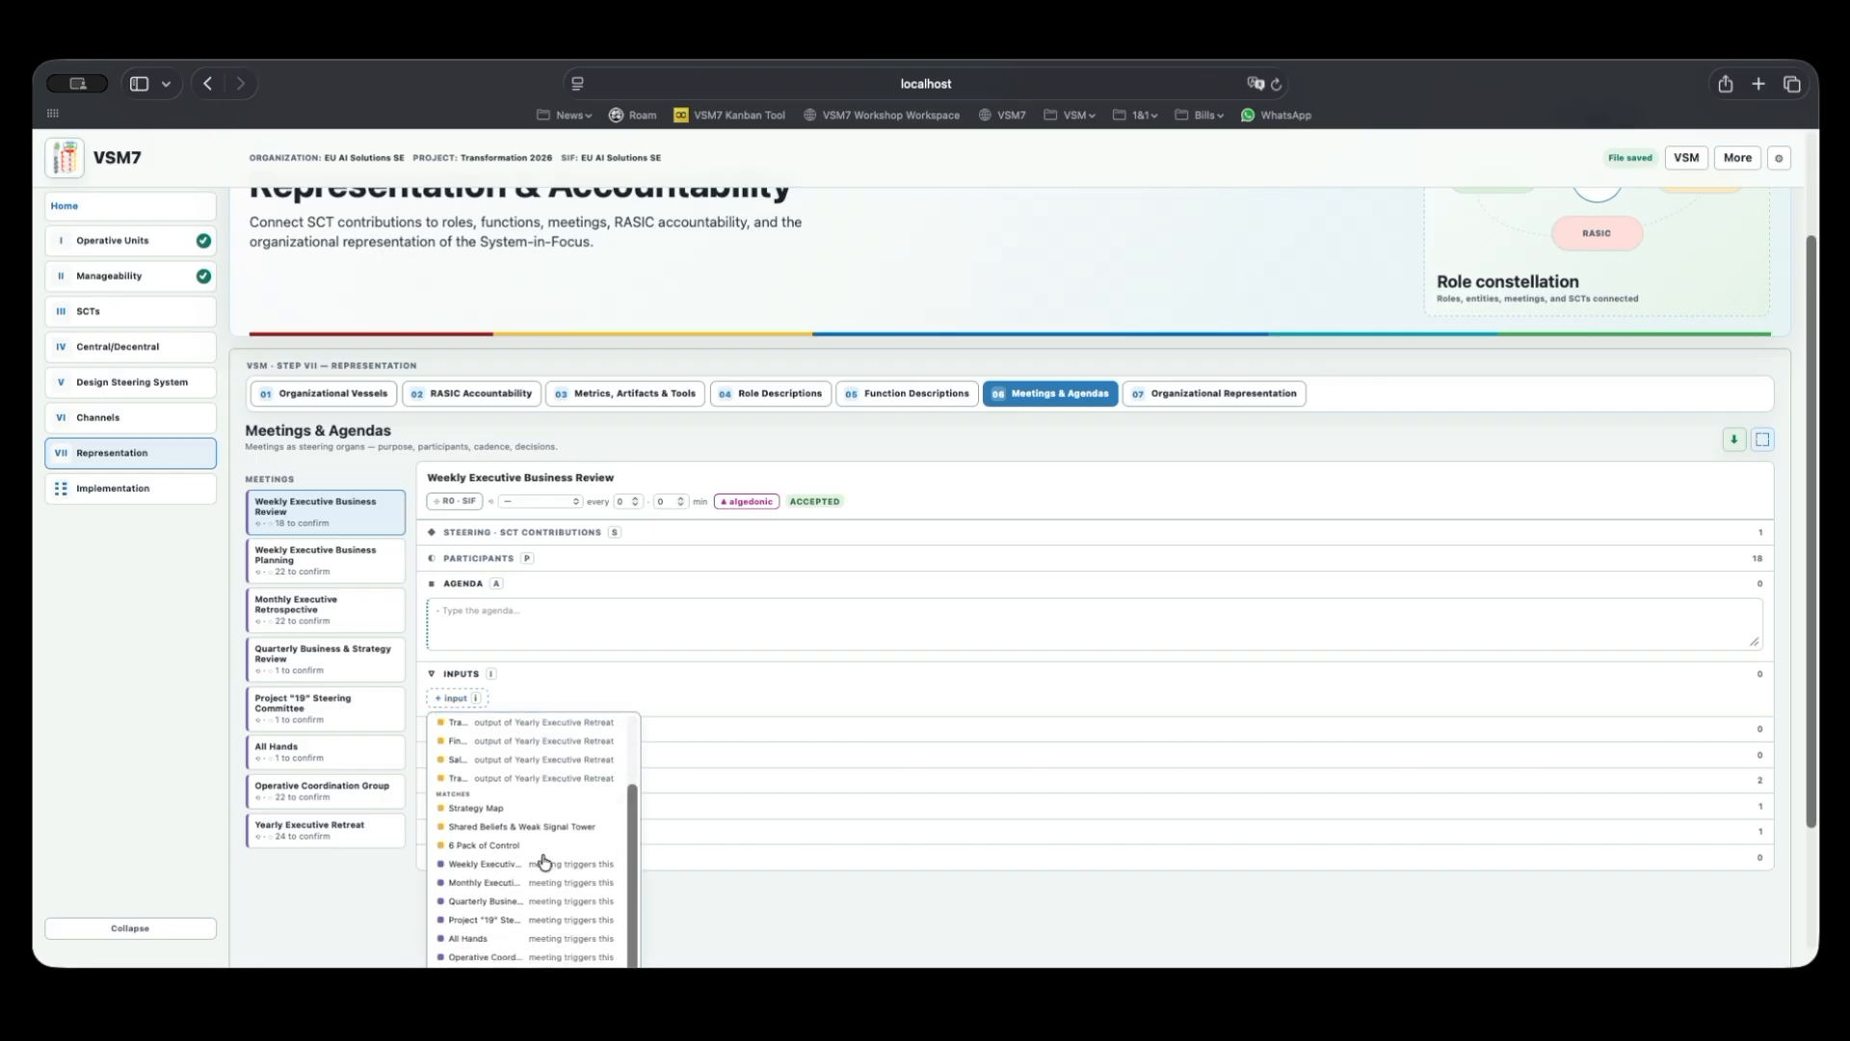
{"action": "scroll", "coordinate": [544, 860], "scroll_direction": "down", "scroll_amount": 2}
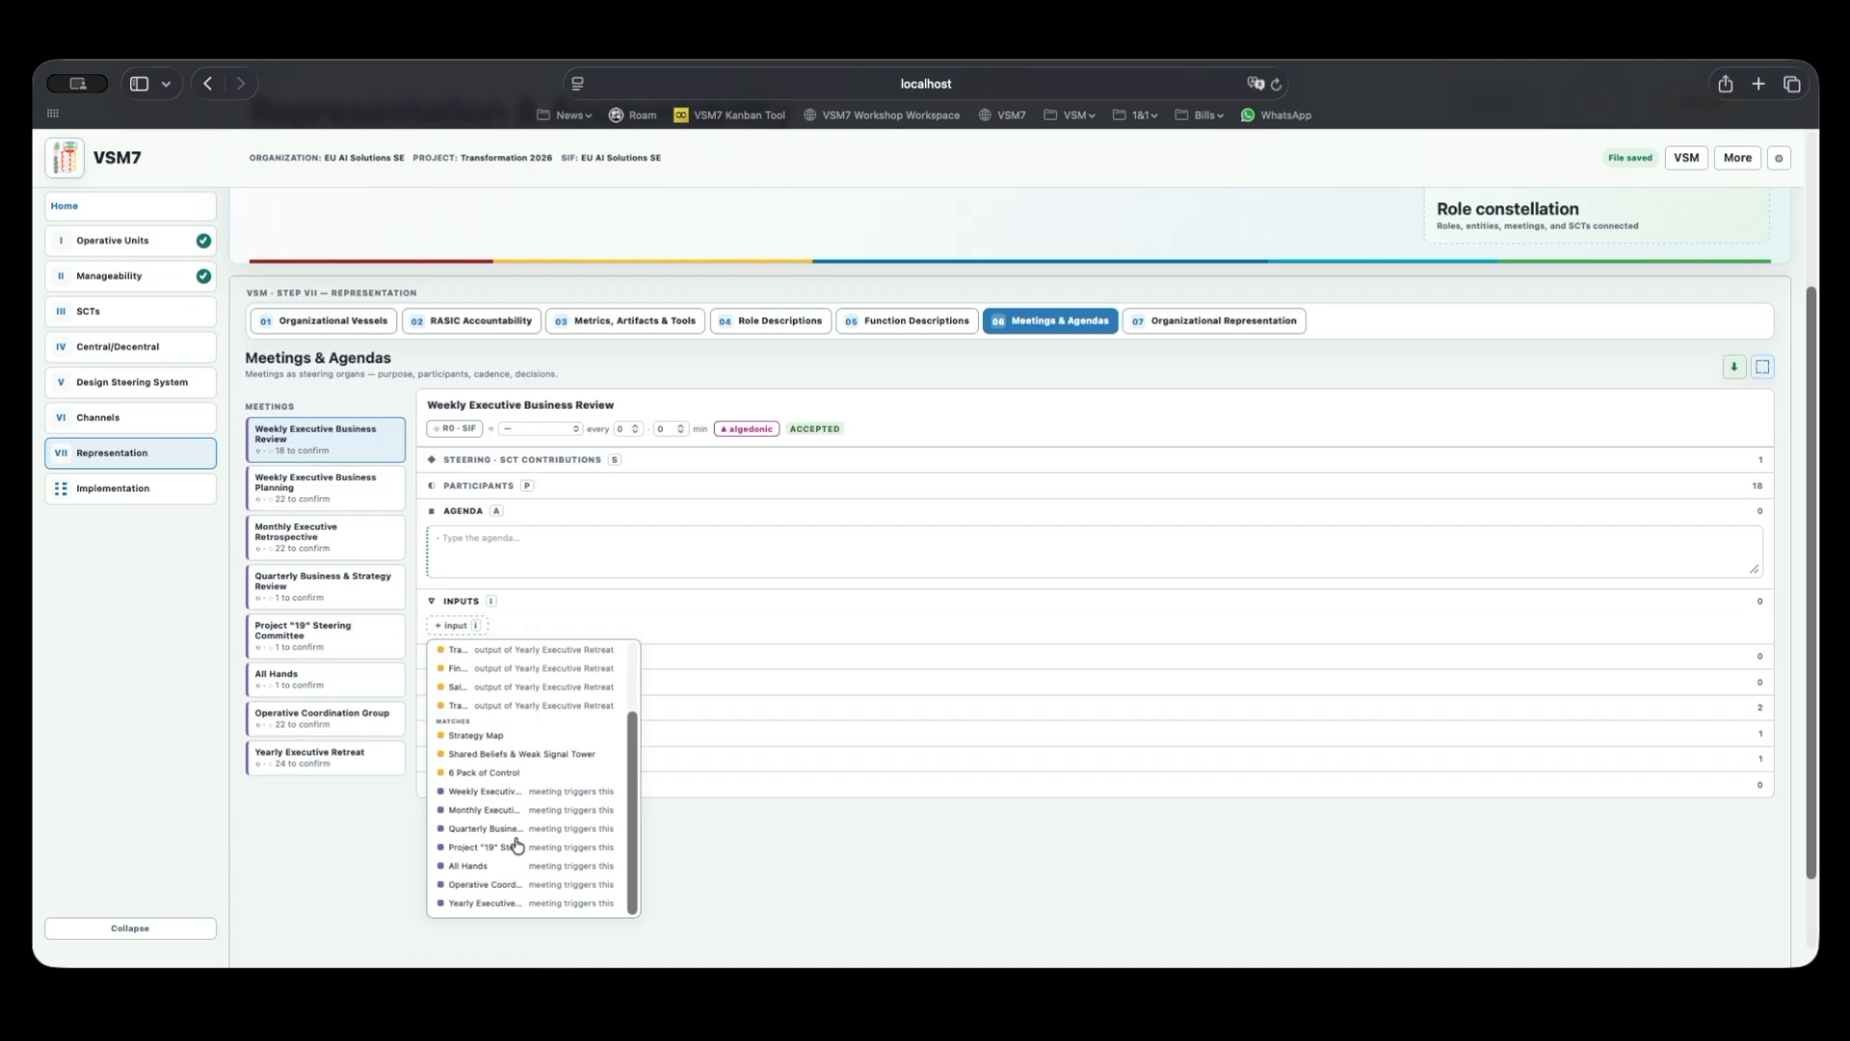
{"action": "scroll", "coordinate": [514, 814], "scroll_direction": "up", "scroll_amount": 3}
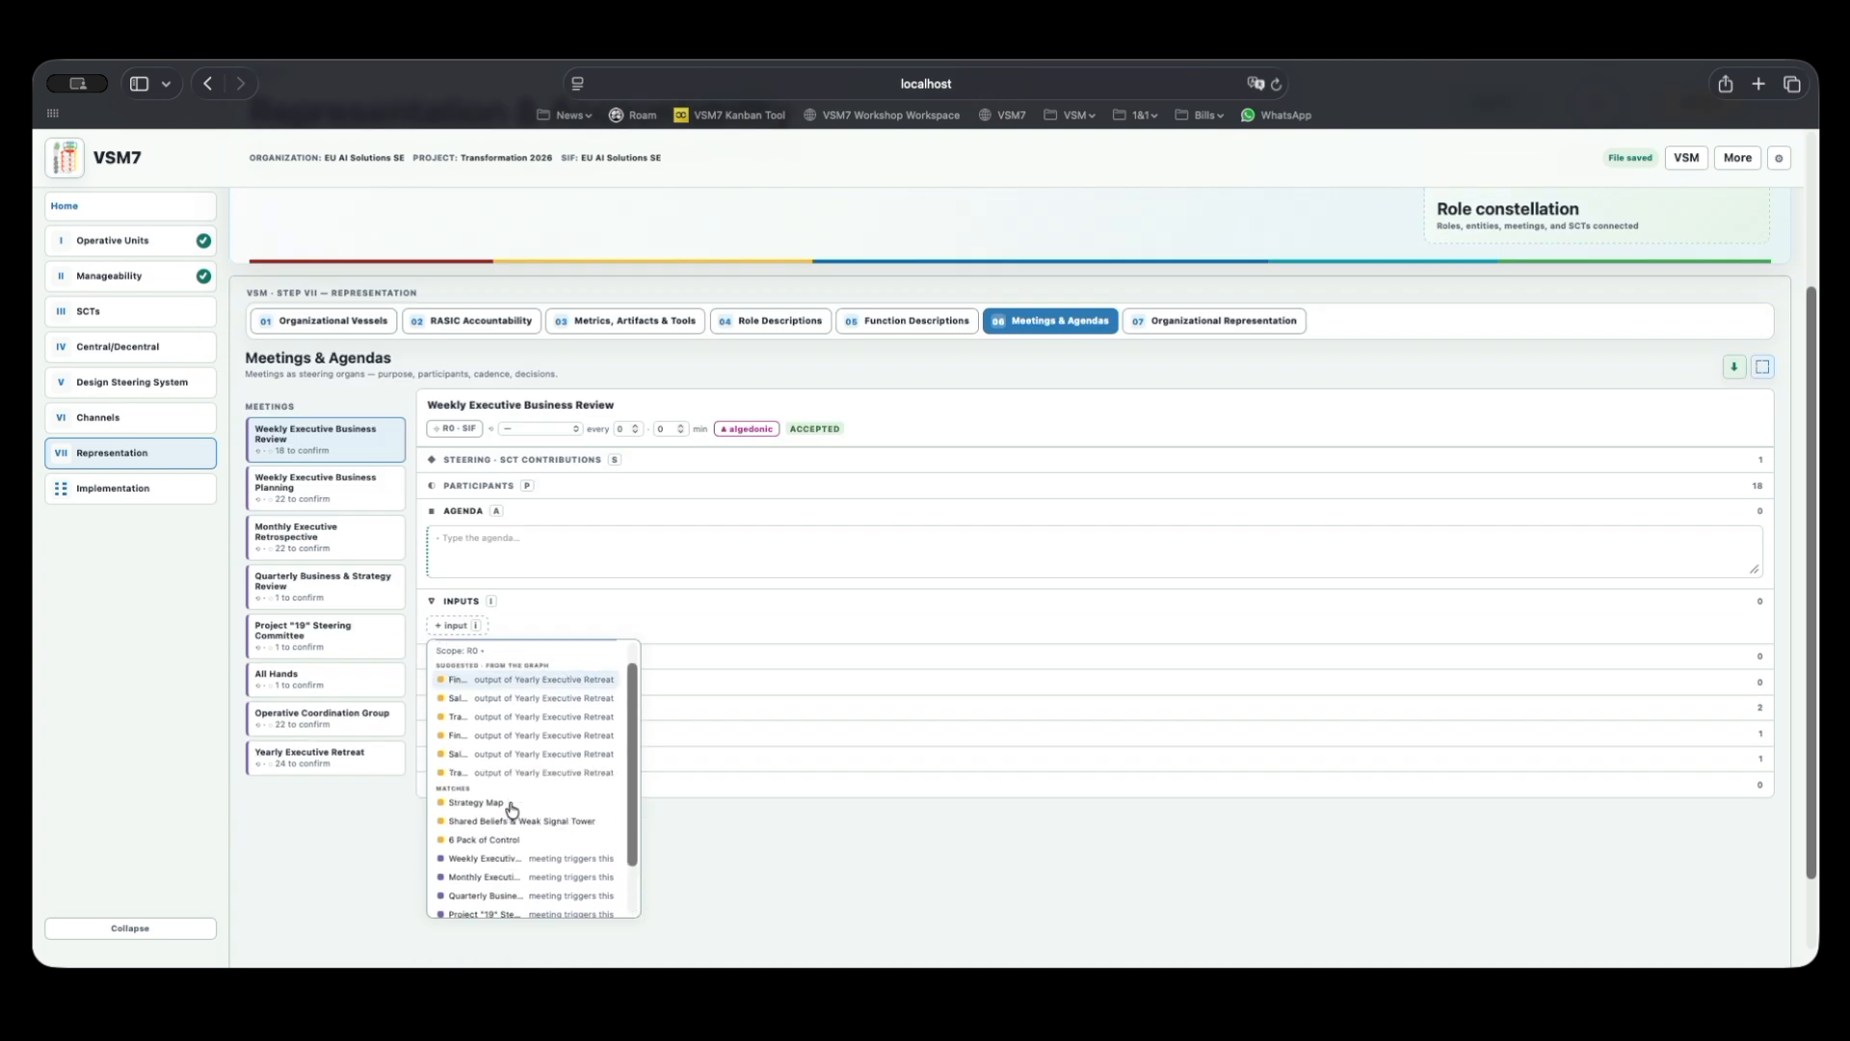
{"action": "left_click", "coordinate": [574, 614]}
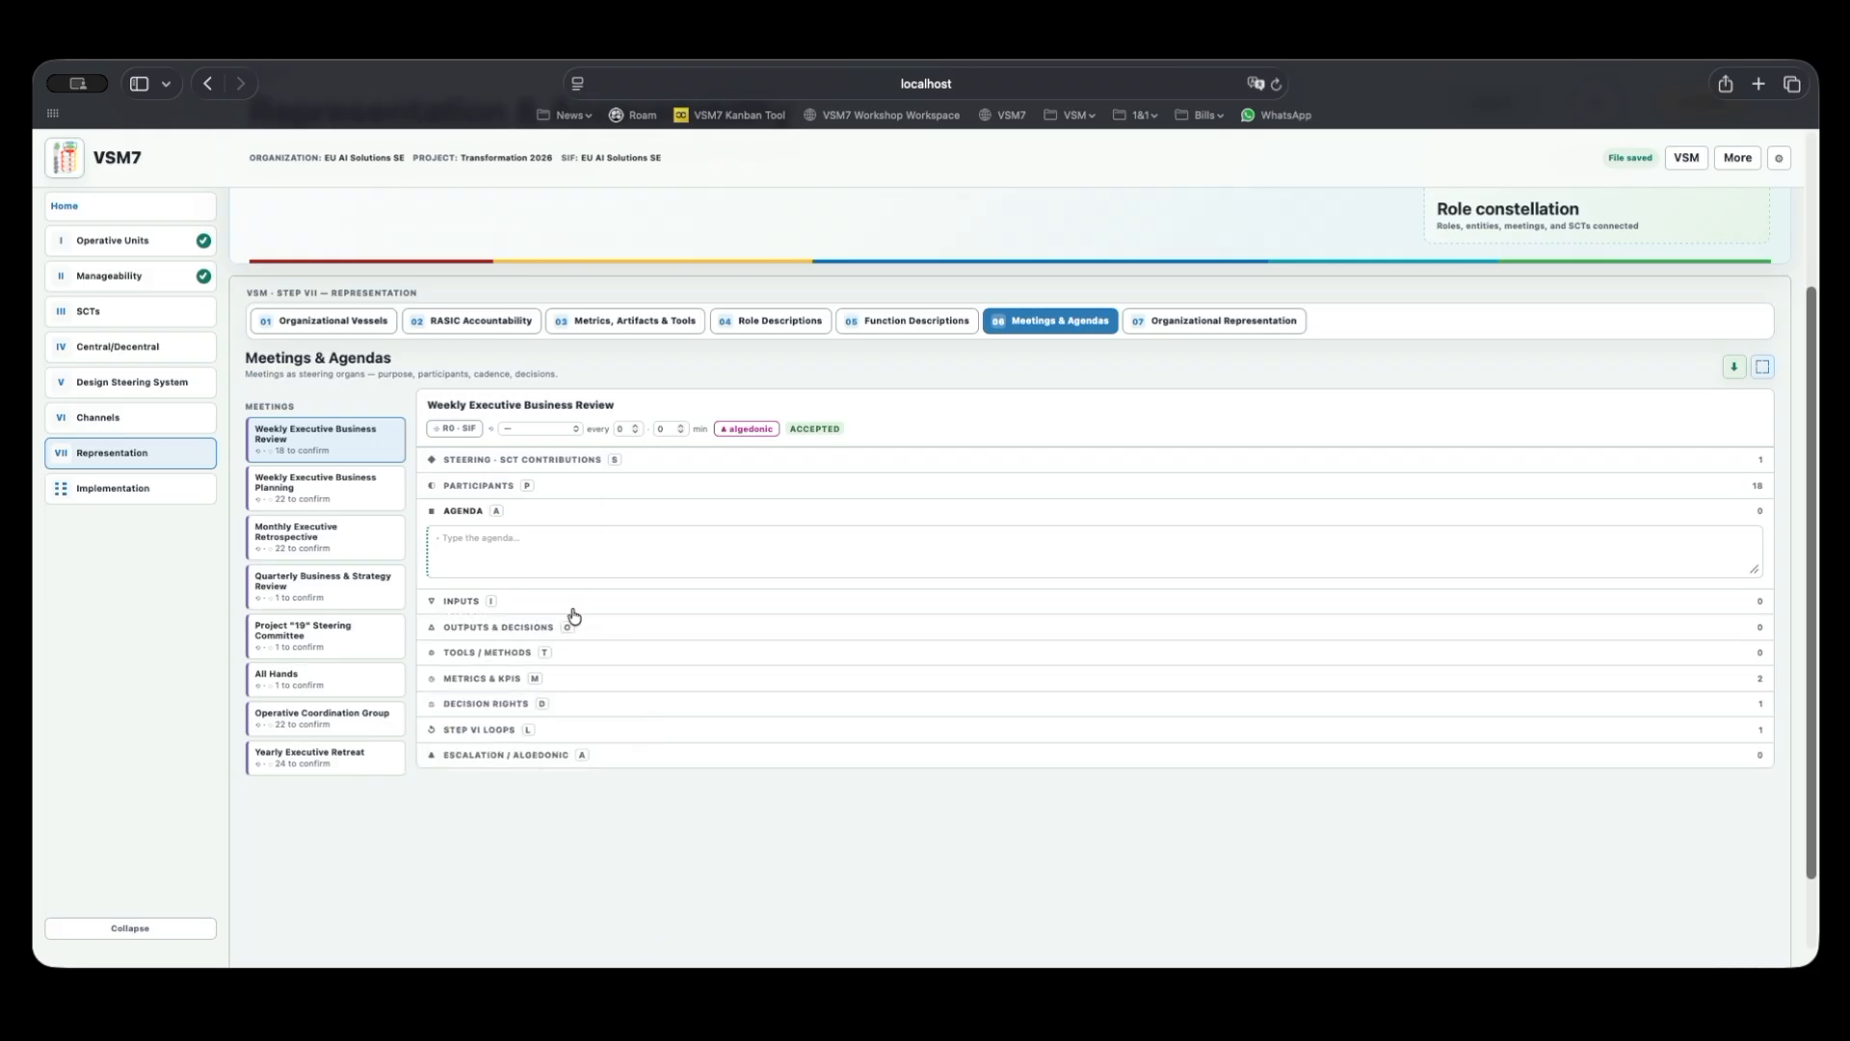
Look through the artifacts and meetings available under Outputs & Decisions without choosing one.
{"action": "left_click", "coordinate": [499, 627]}
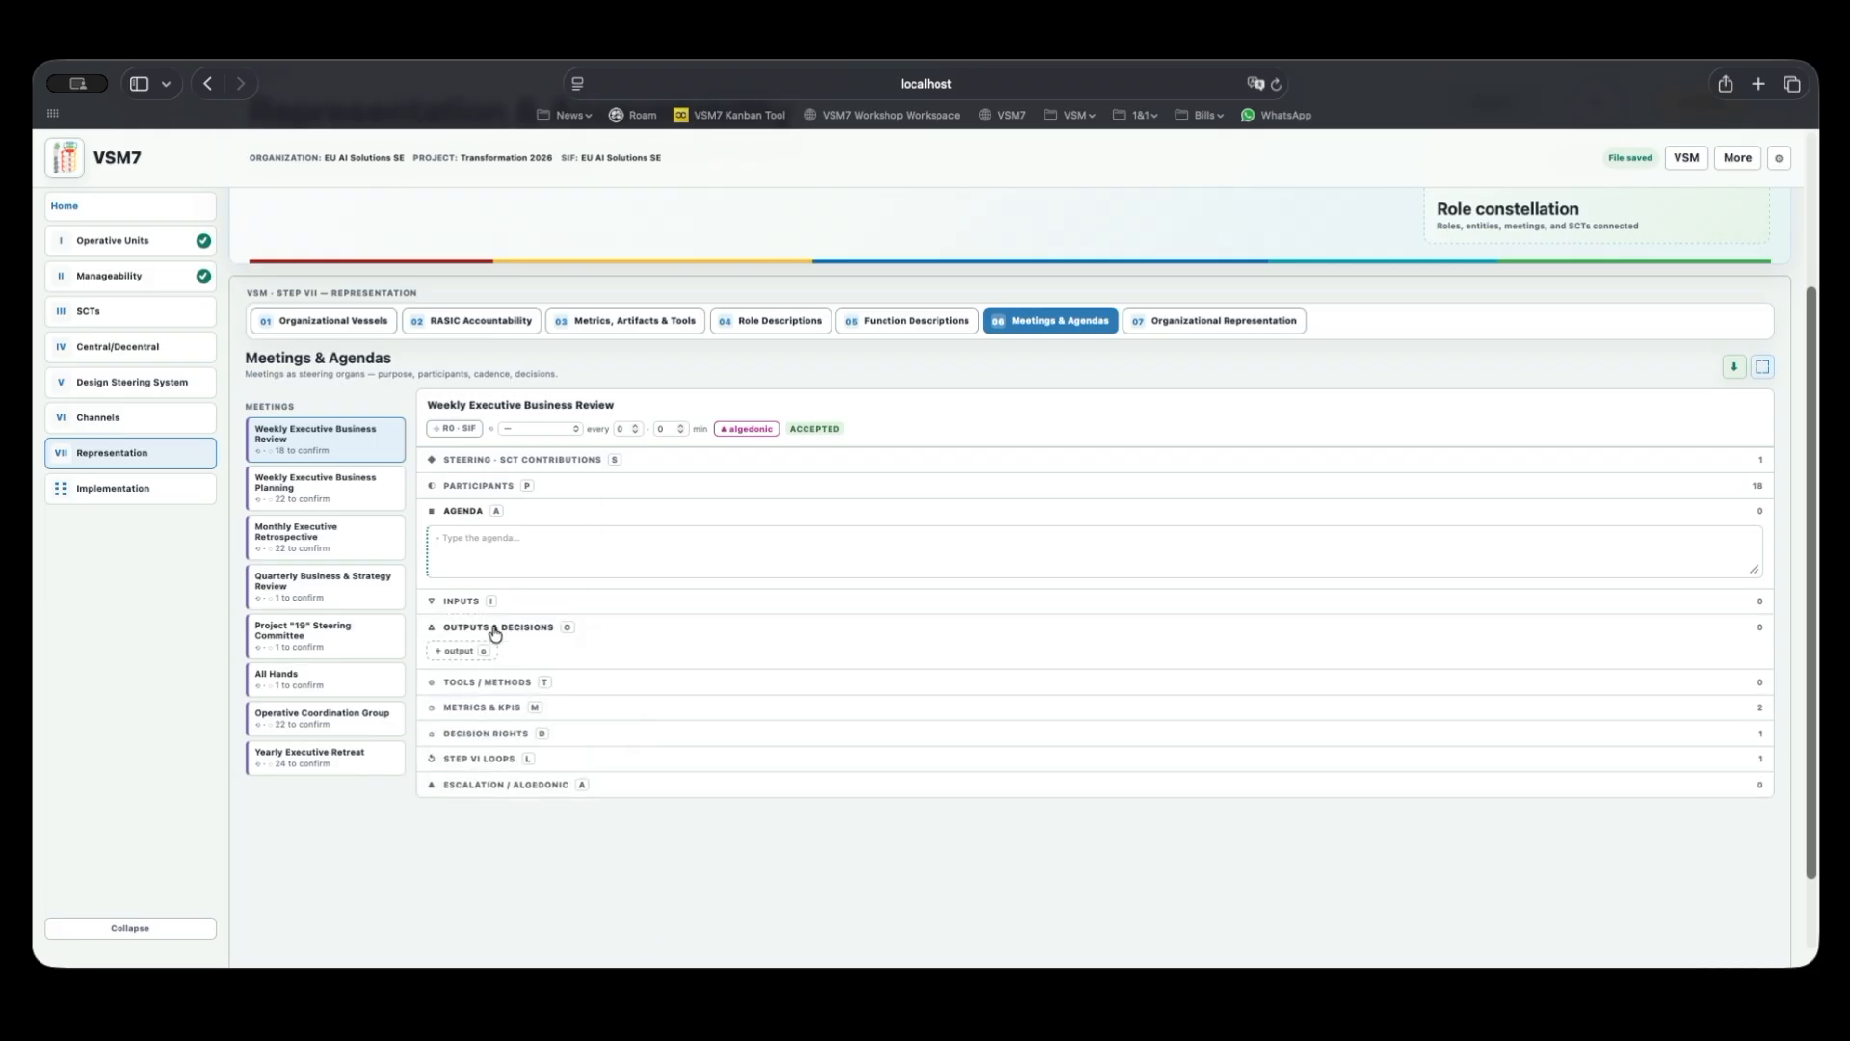
{"action": "left_click", "coordinate": [475, 652]}
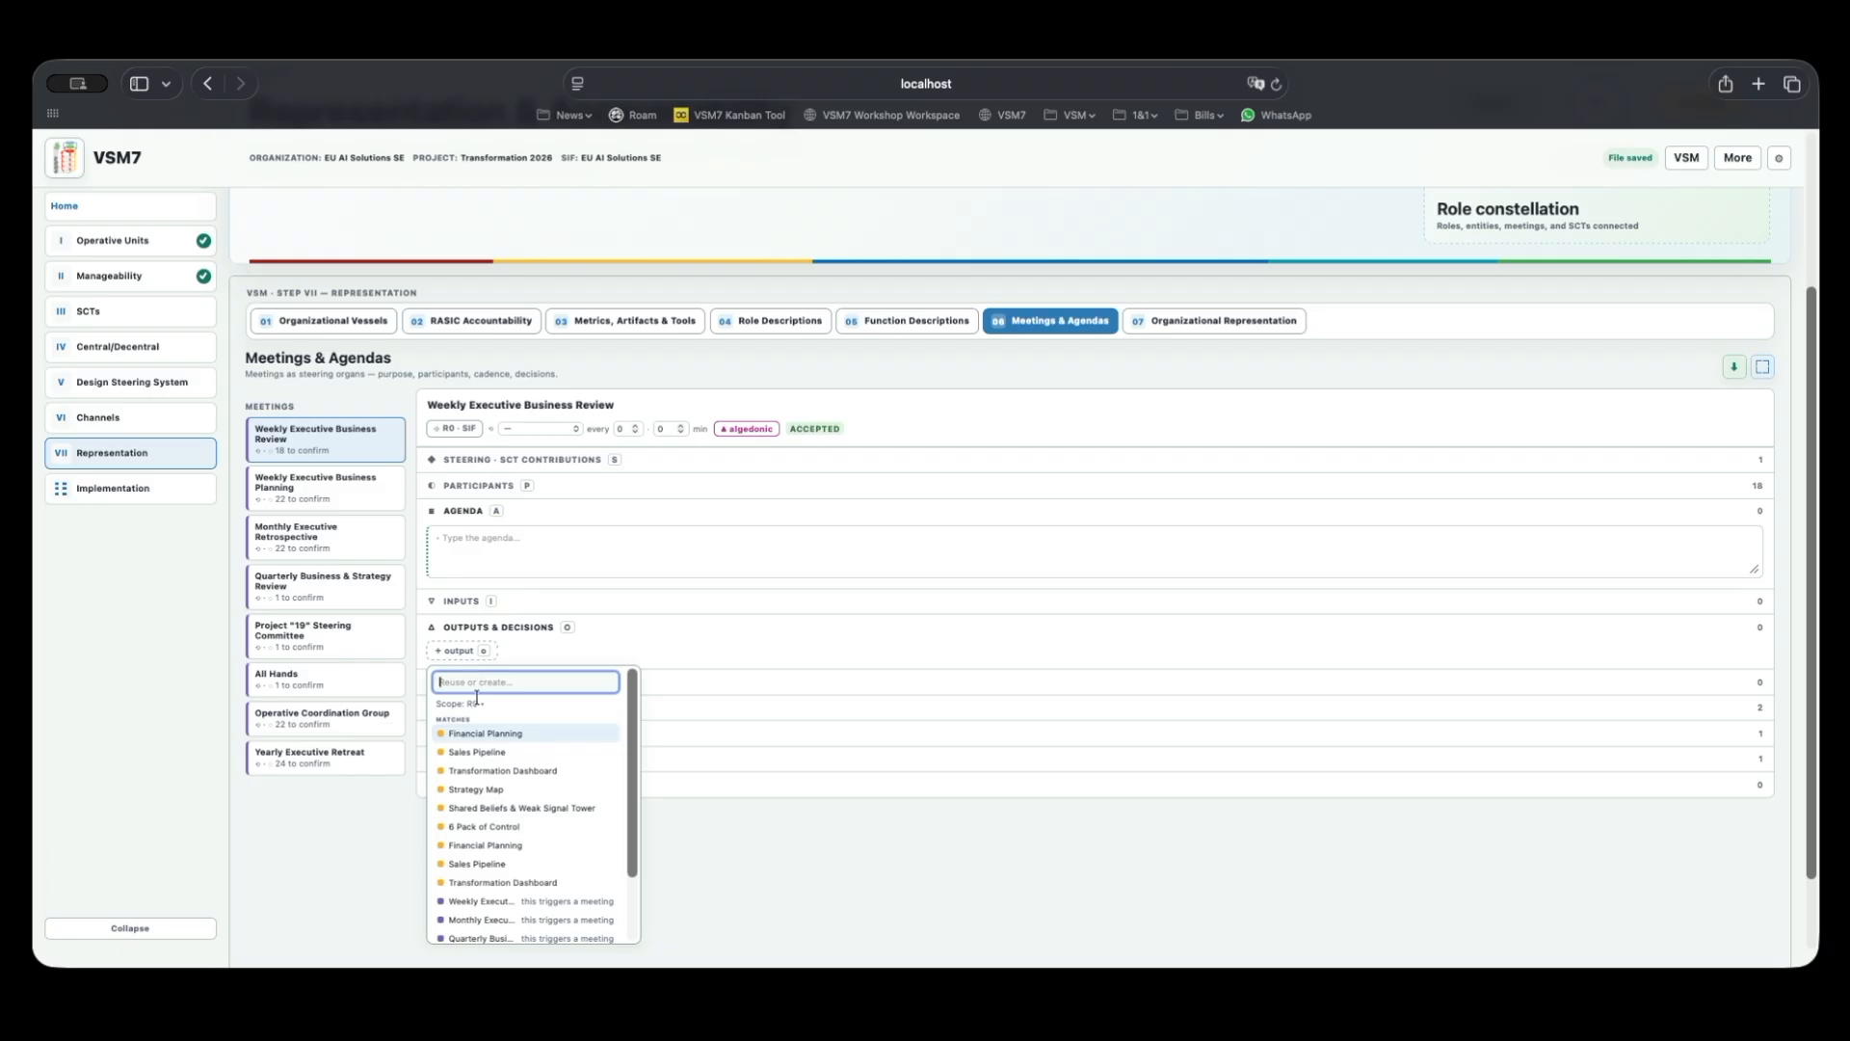
{"action": "left_click", "coordinate": [479, 704]}
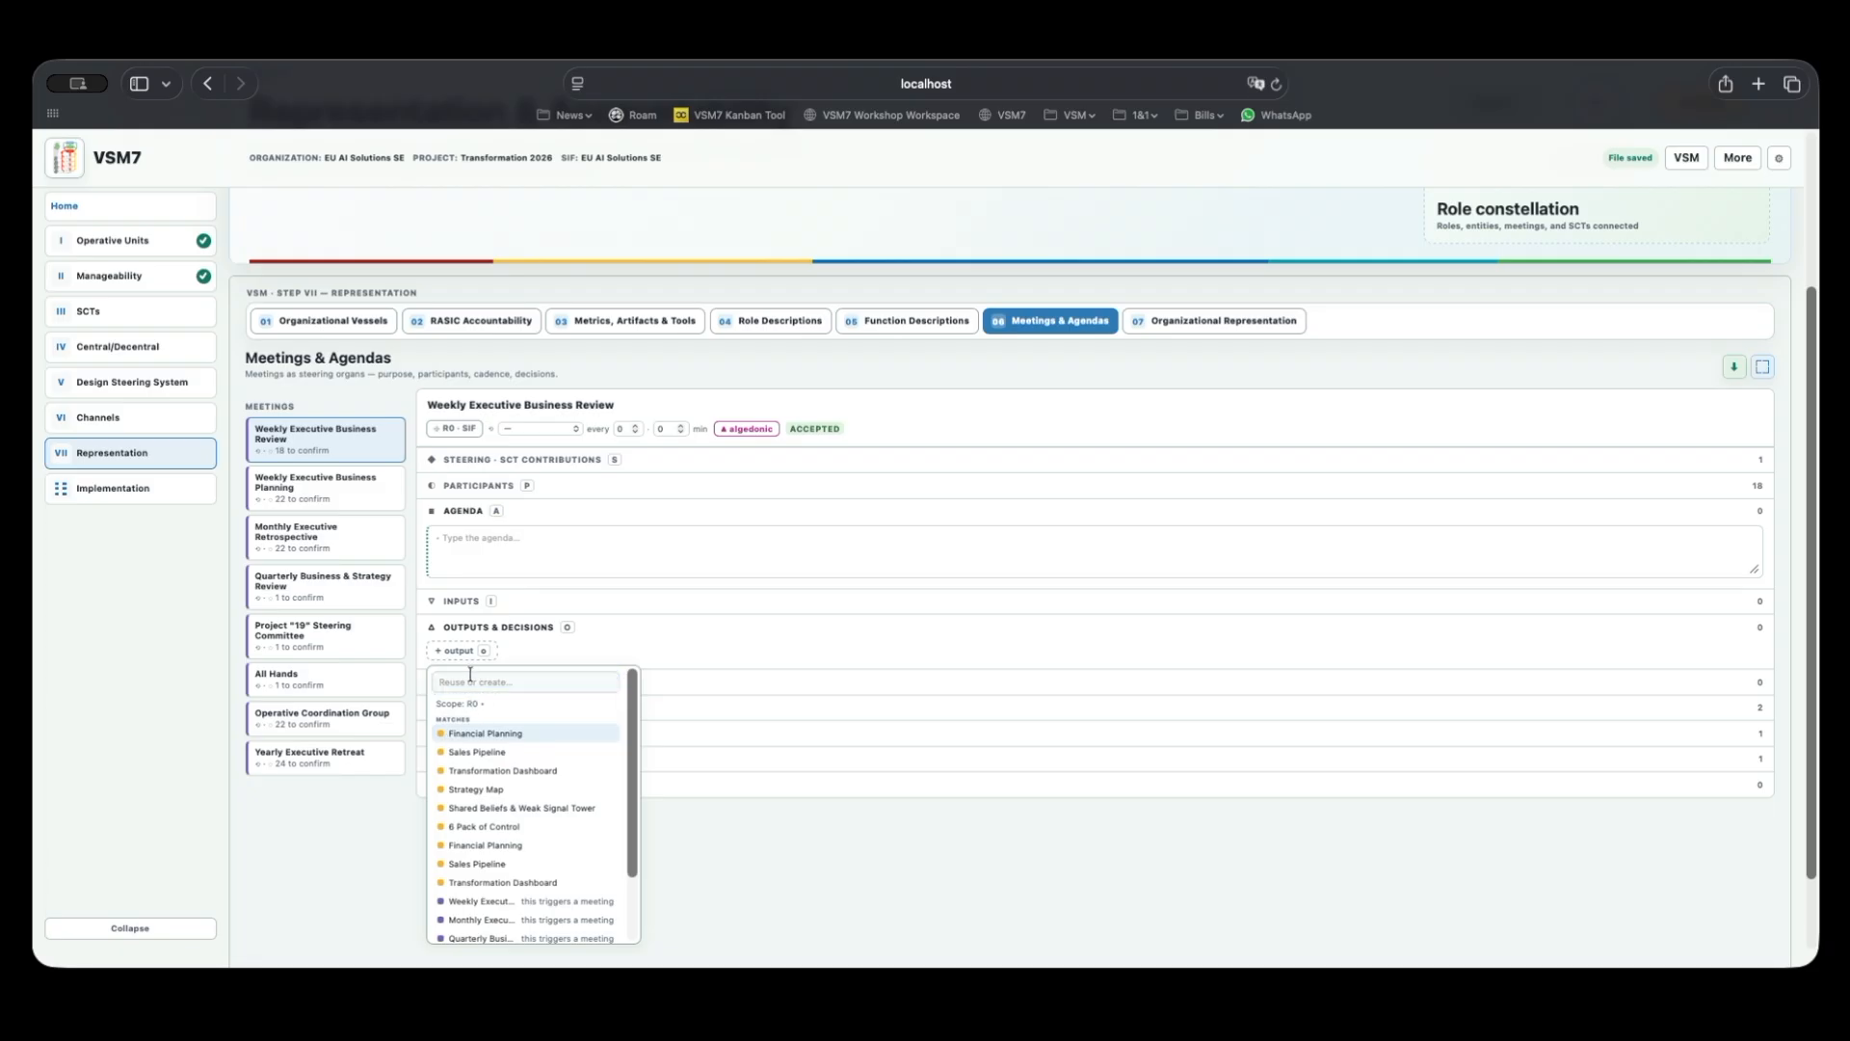
{"action": "left_click", "coordinate": [593, 632]}
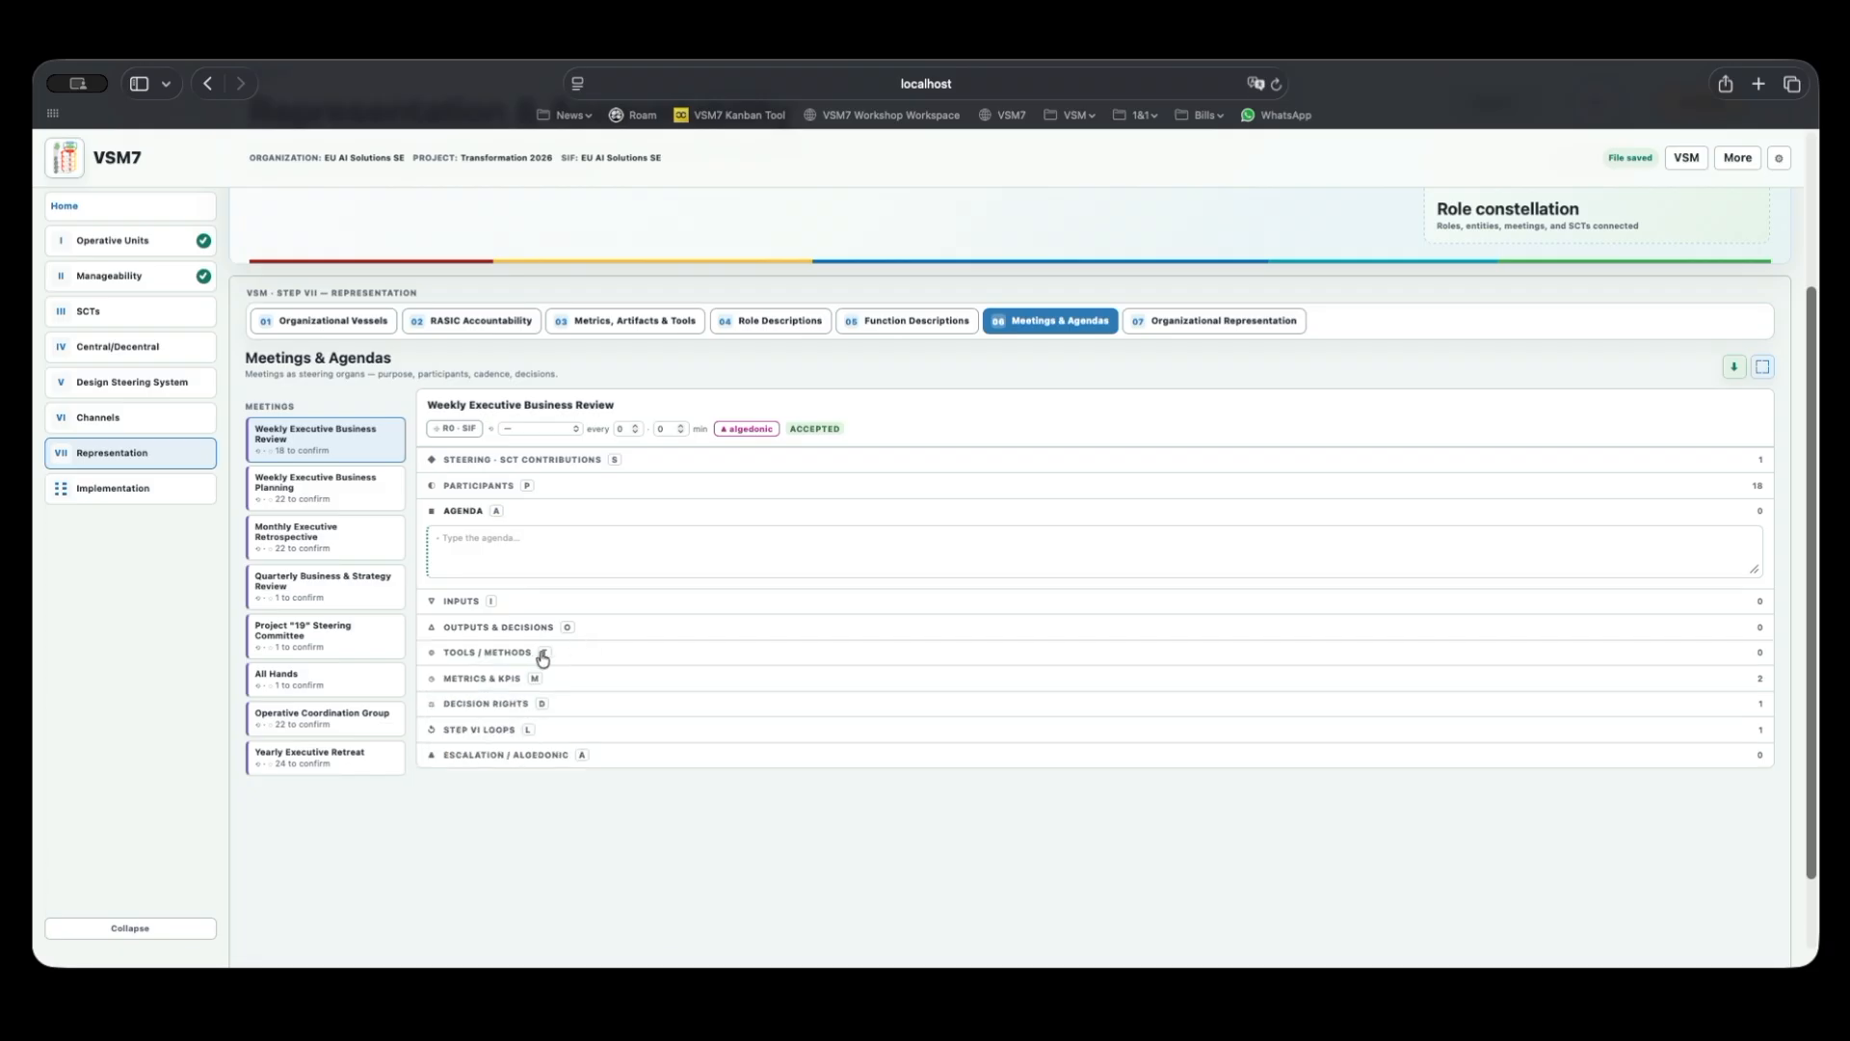
Expand the Tools / Methods and Metrics & KPIs sections of Weekly Executive Business Review to examine their entries.
{"action": "left_click", "coordinate": [461, 656]}
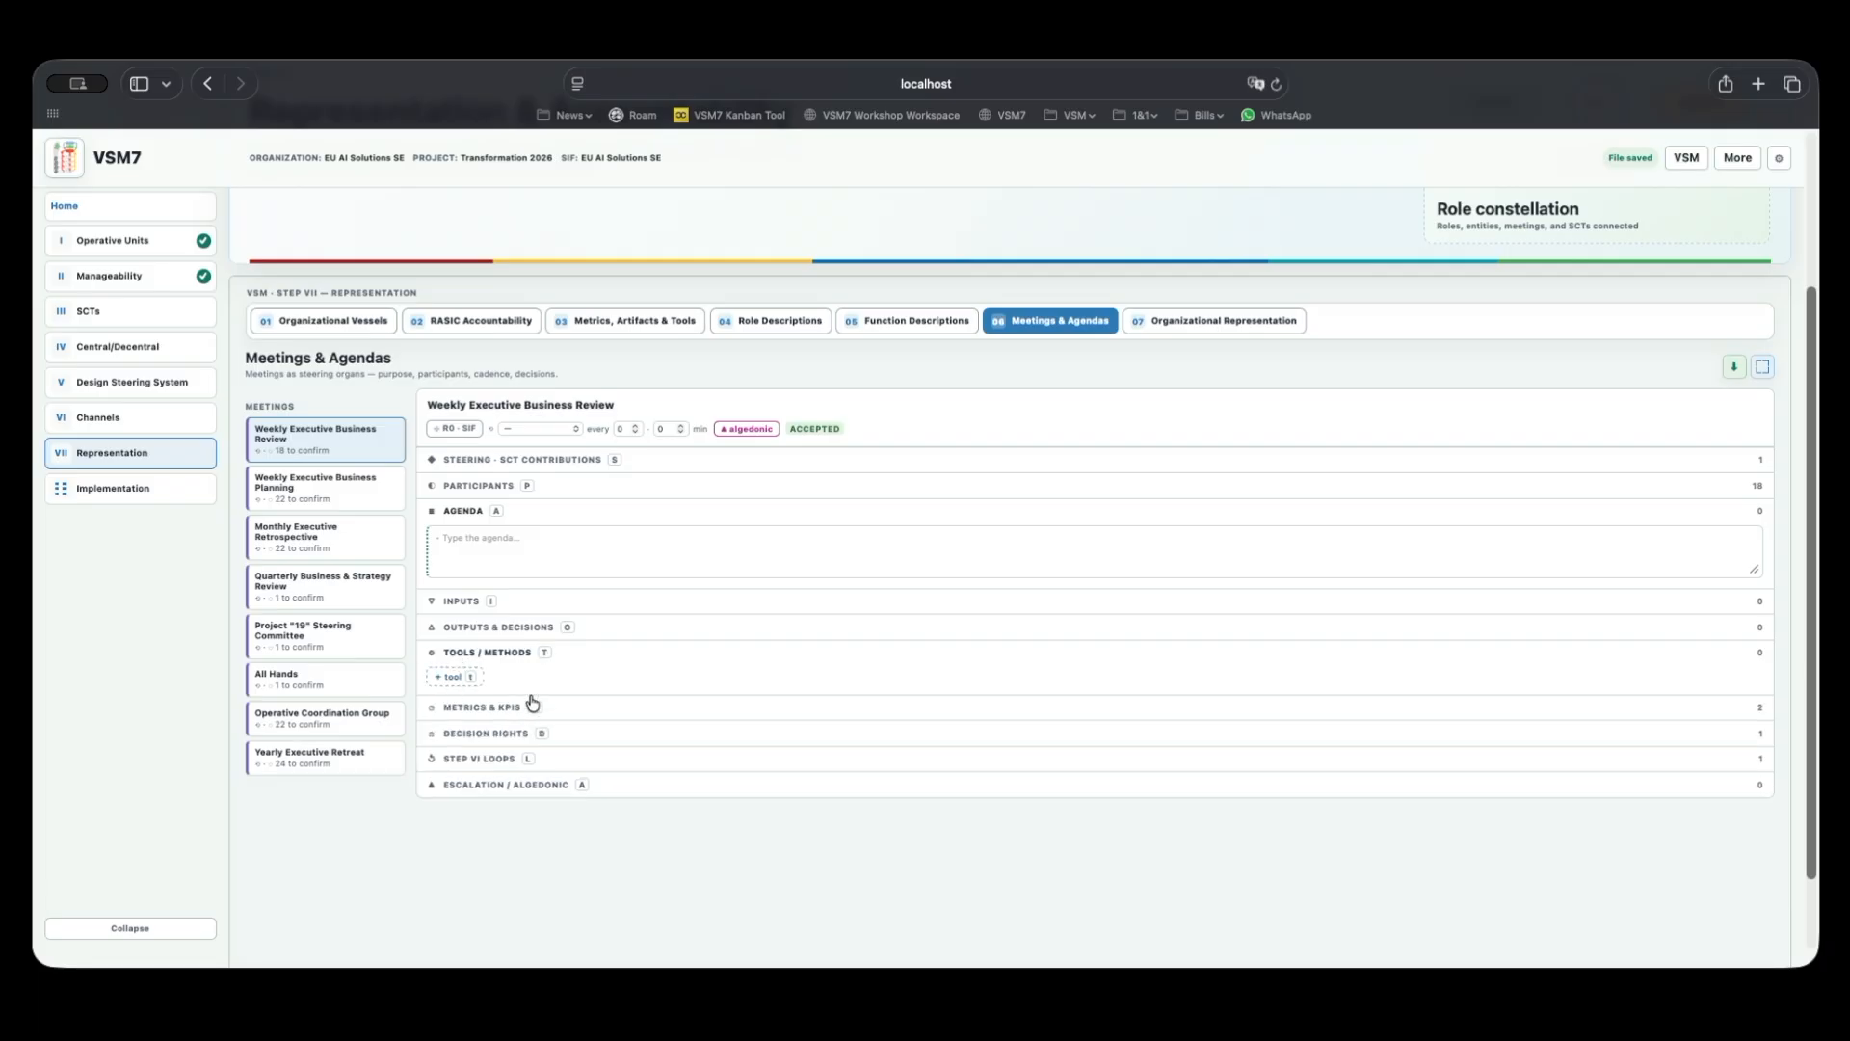
{"action": "scroll", "coordinate": [533, 694], "scroll_direction": "down", "scroll_amount": 2}
{"action": "left_click", "coordinate": [466, 634]}
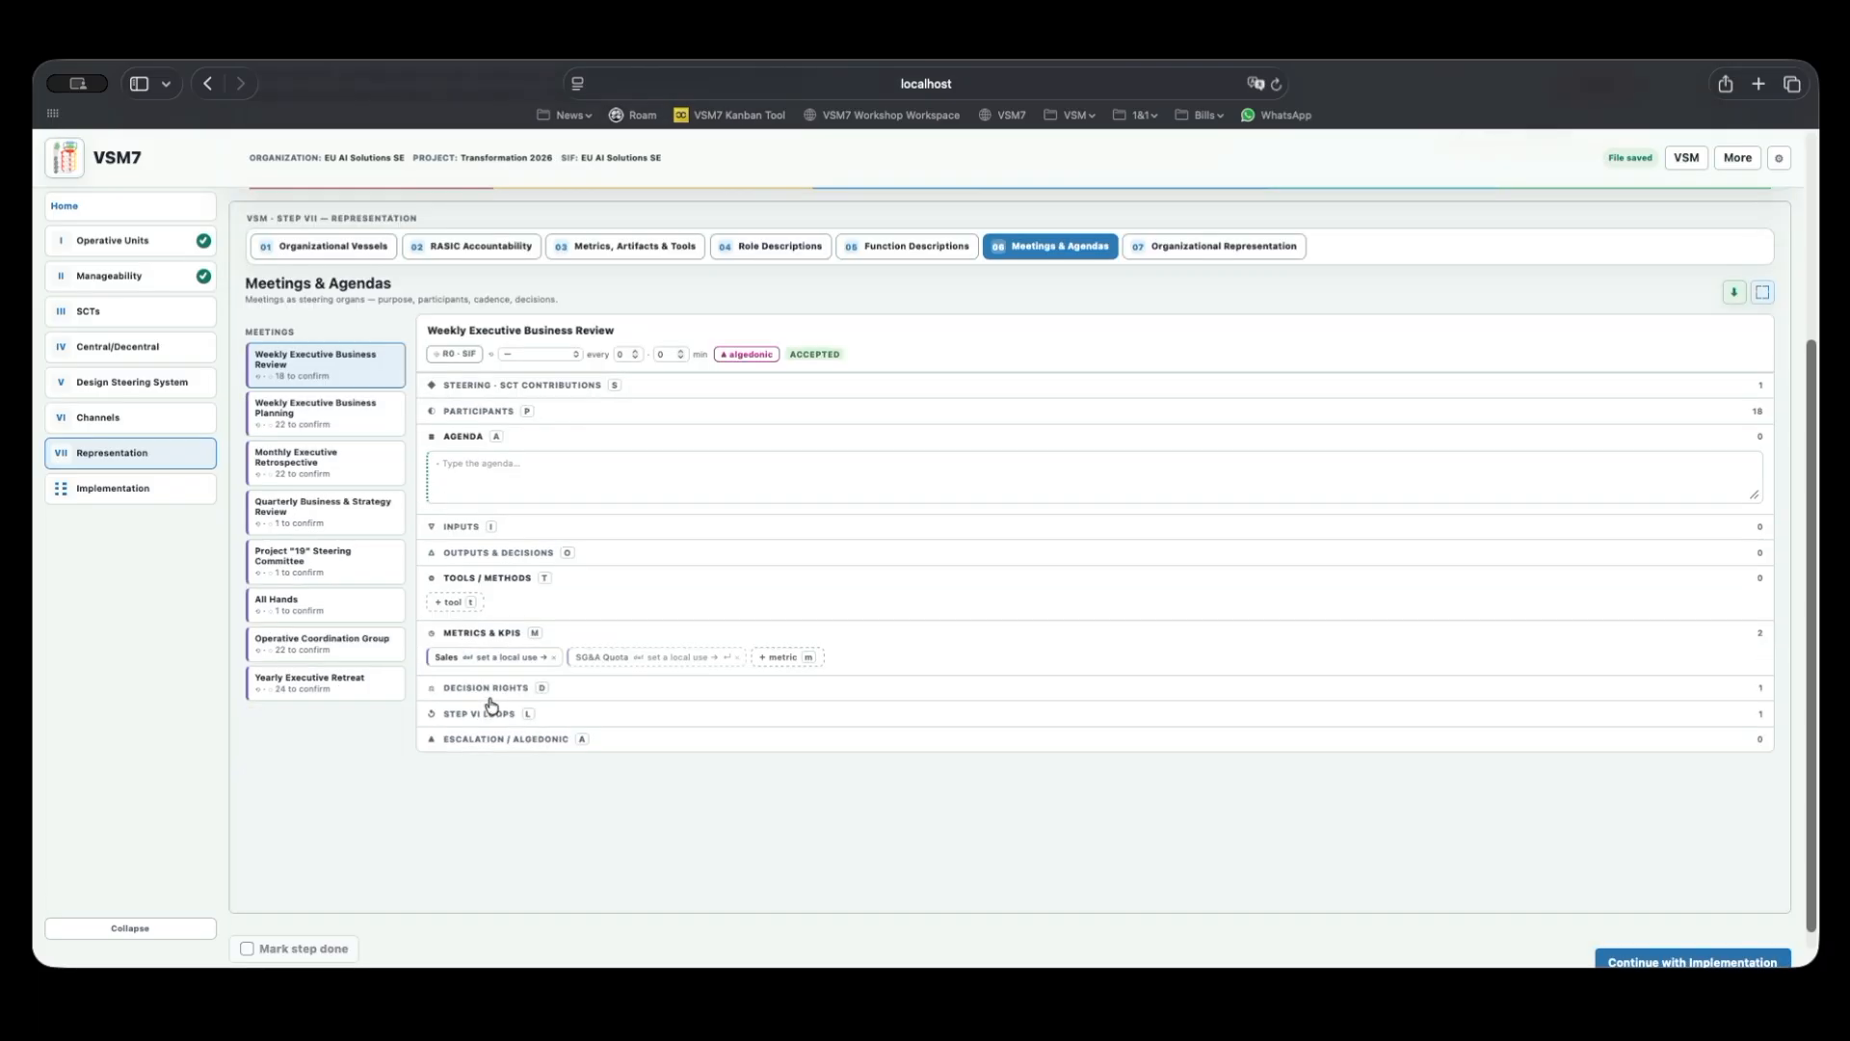
Expand the Decision Rights of Weekly Executive Business Review and check the new decision right form without adding one.
{"action": "left_click", "coordinate": [487, 688]}
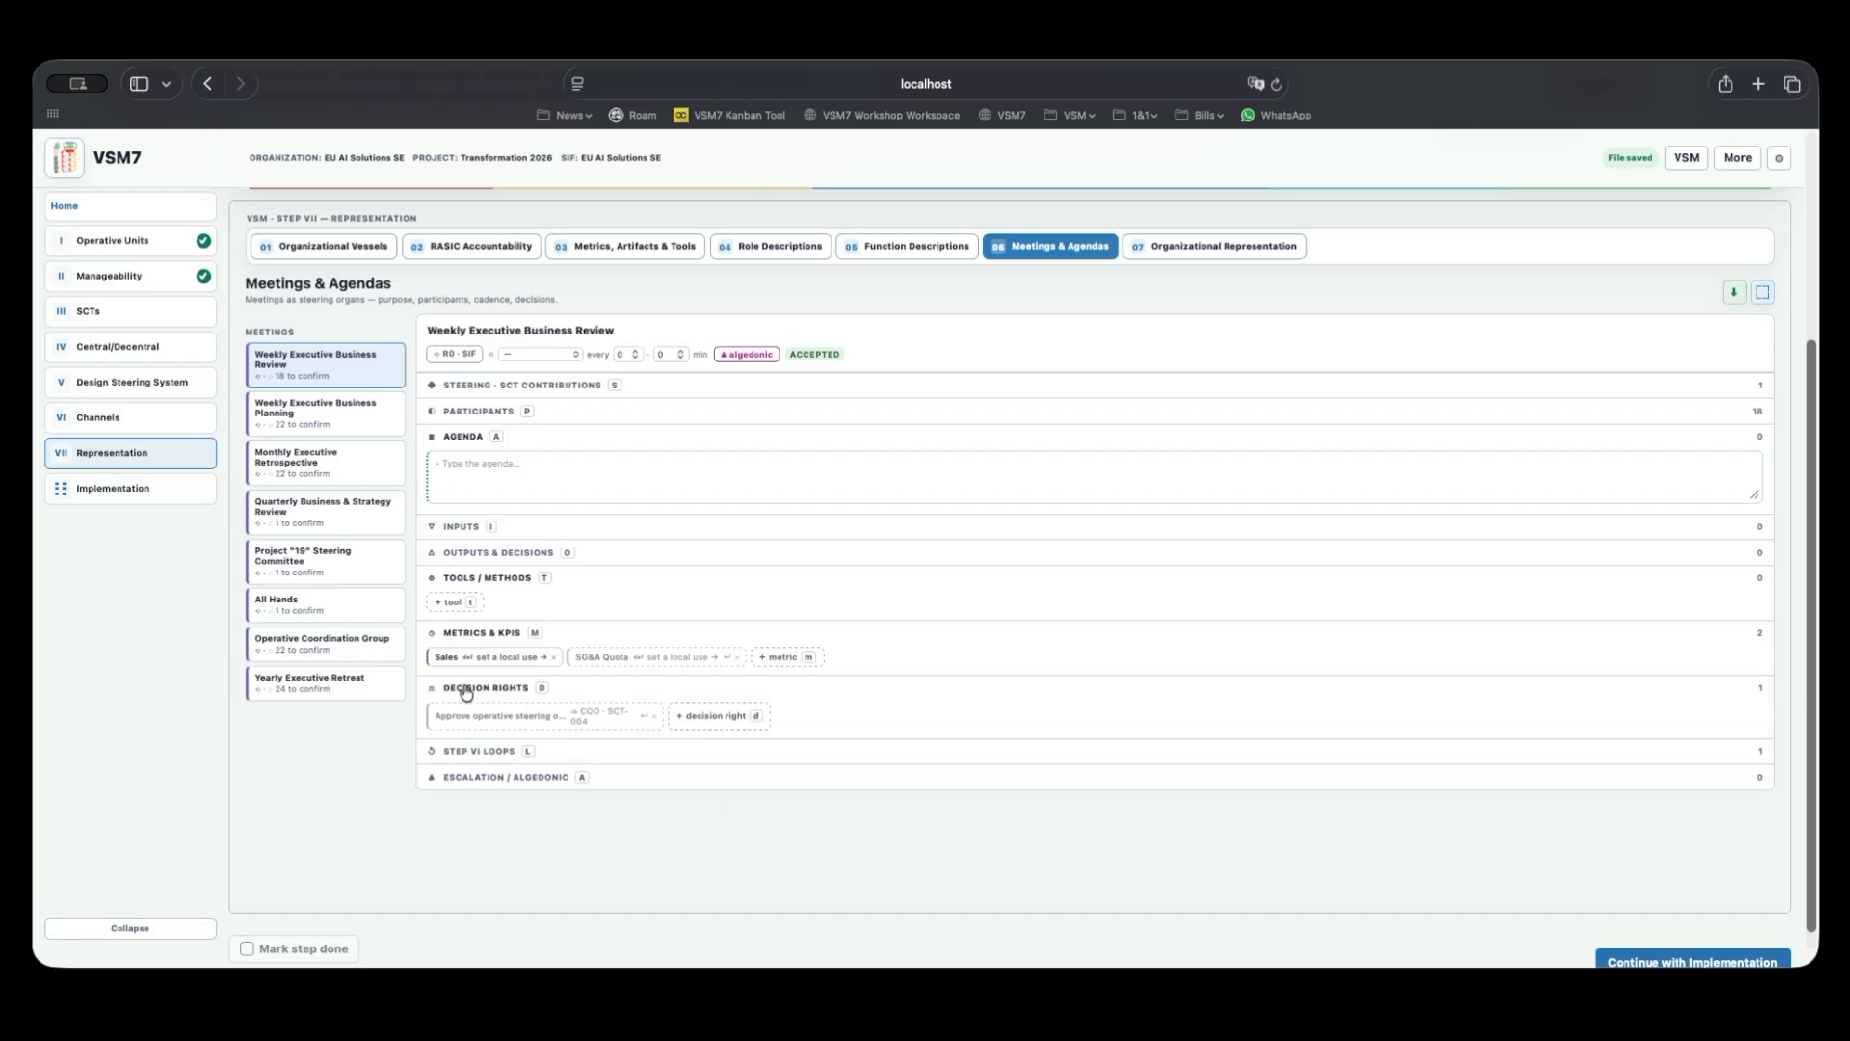
{"action": "left_click", "coordinate": [721, 718]}
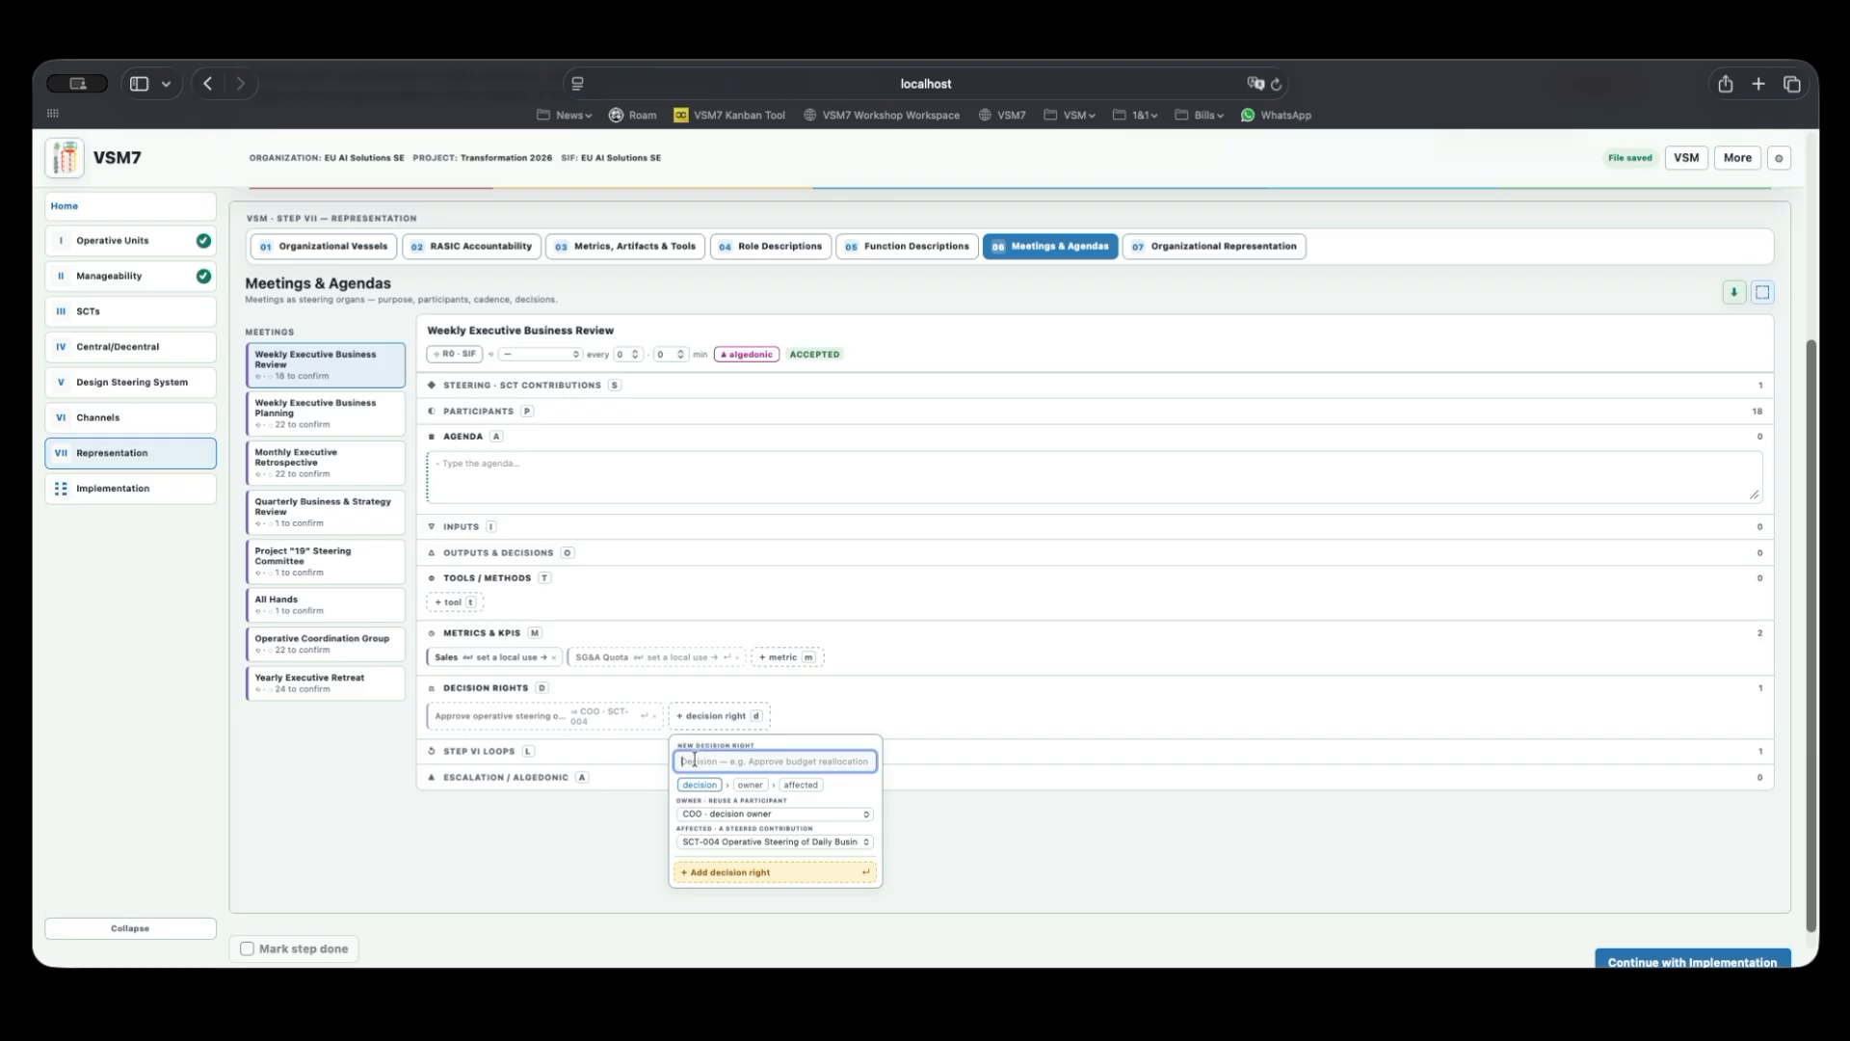
{"action": "left_click", "coordinate": [554, 828]}
Expand the Step VI Loops of Weekly Executive Business Review and look through the available loops without choosing one.
{"action": "scroll", "coordinate": [556, 829], "scroll_direction": "down", "scroll_amount": 1}
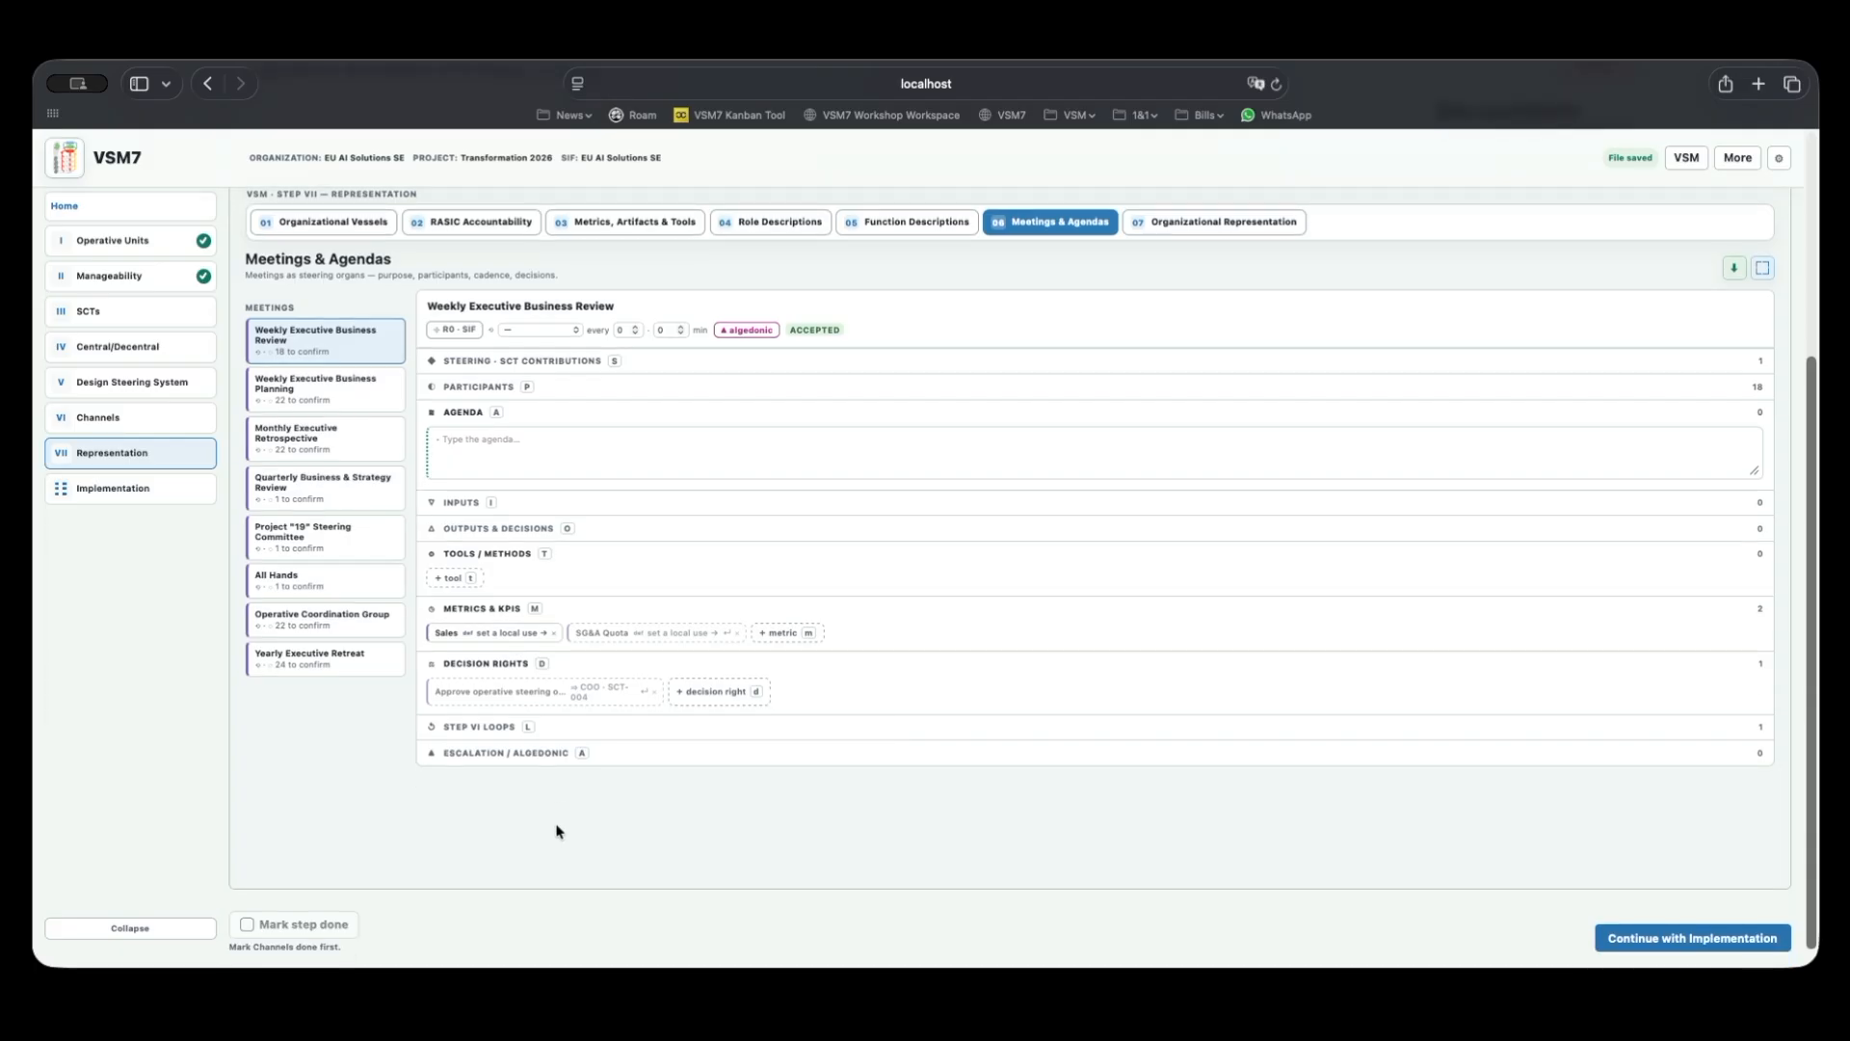
{"action": "left_click", "coordinate": [466, 736]}
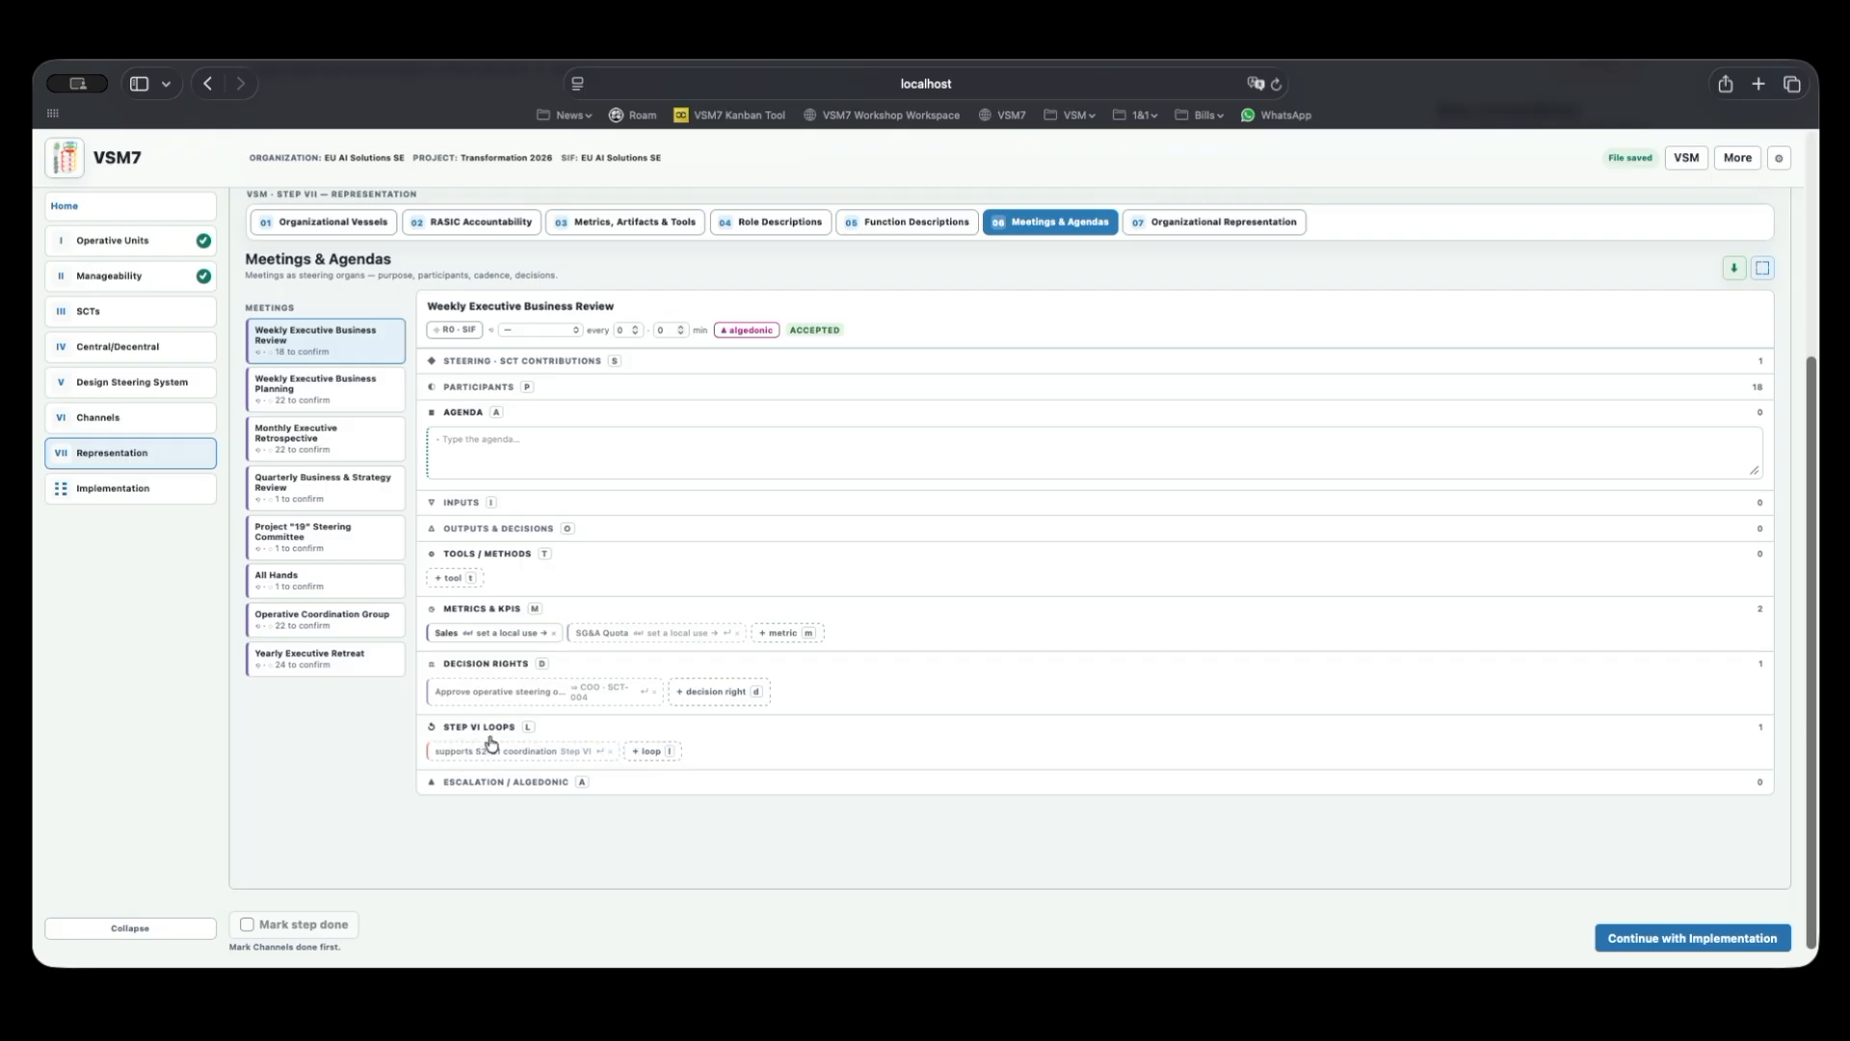
{"action": "left_click", "coordinate": [650, 753]}
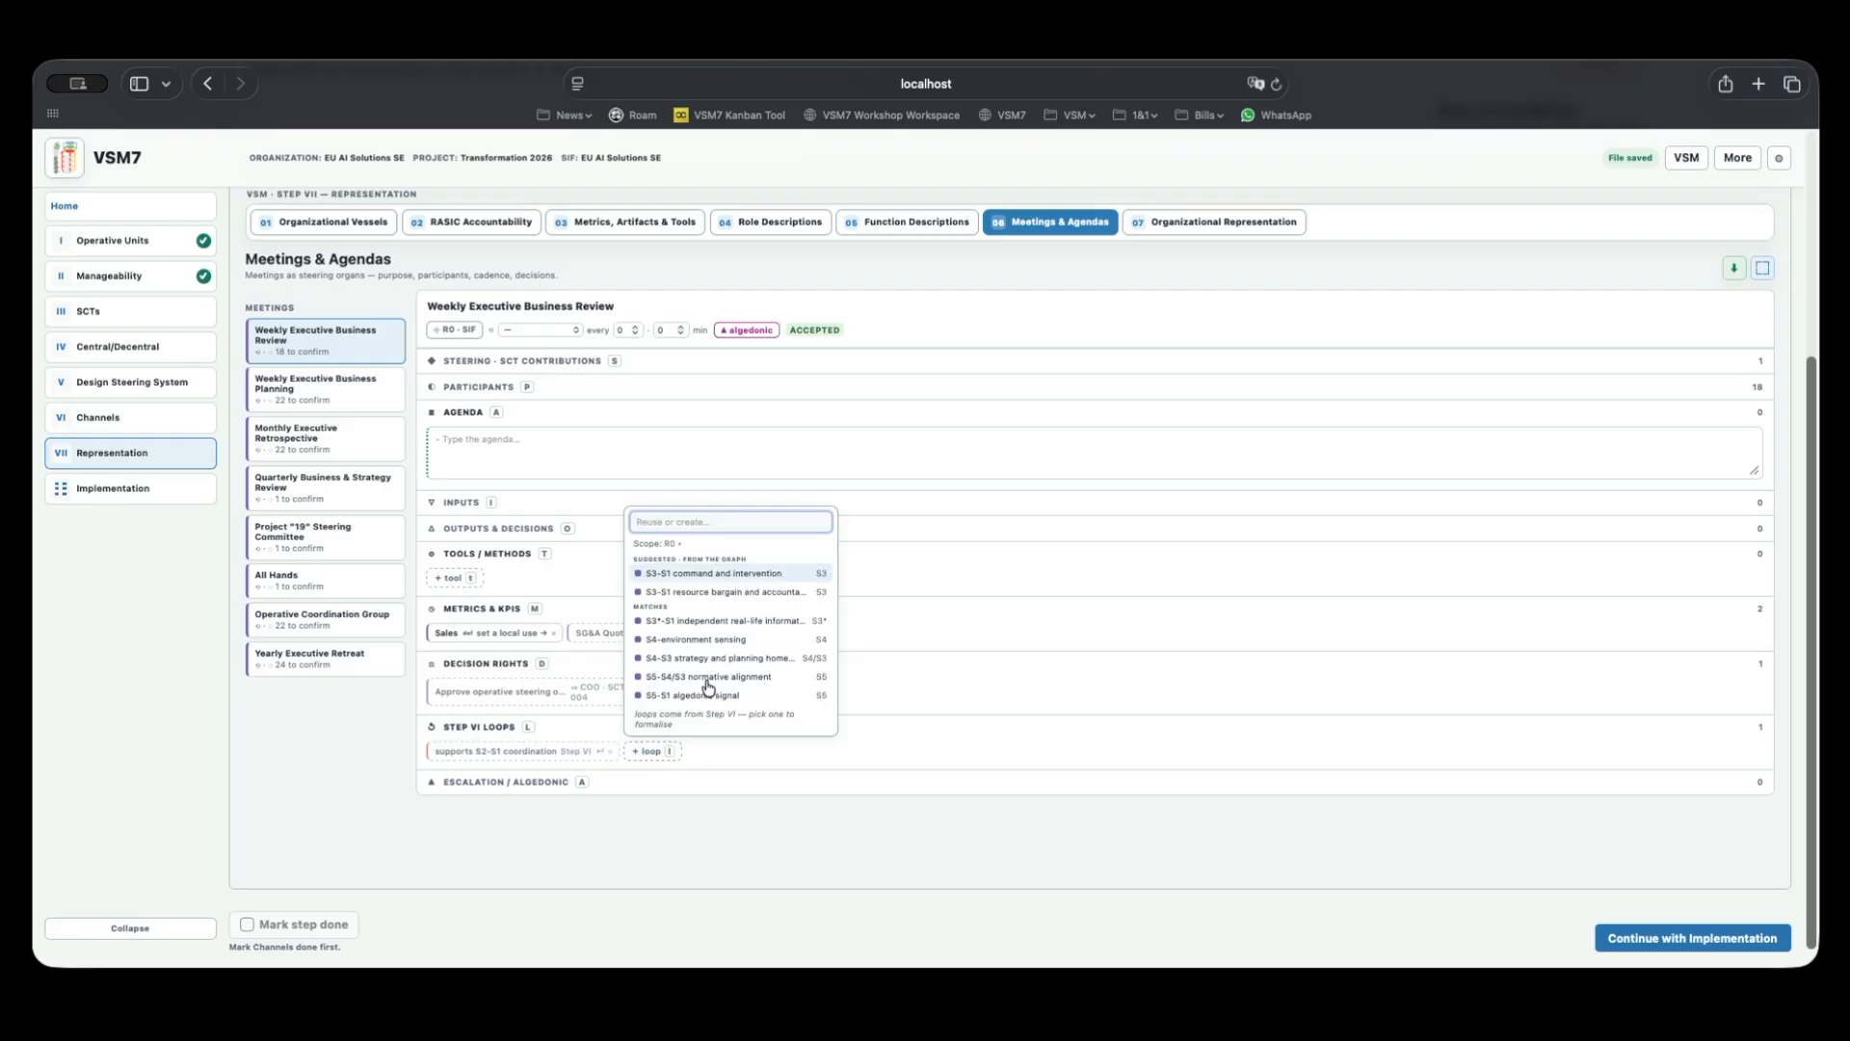
{"action": "left_click", "coordinate": [700, 833]}
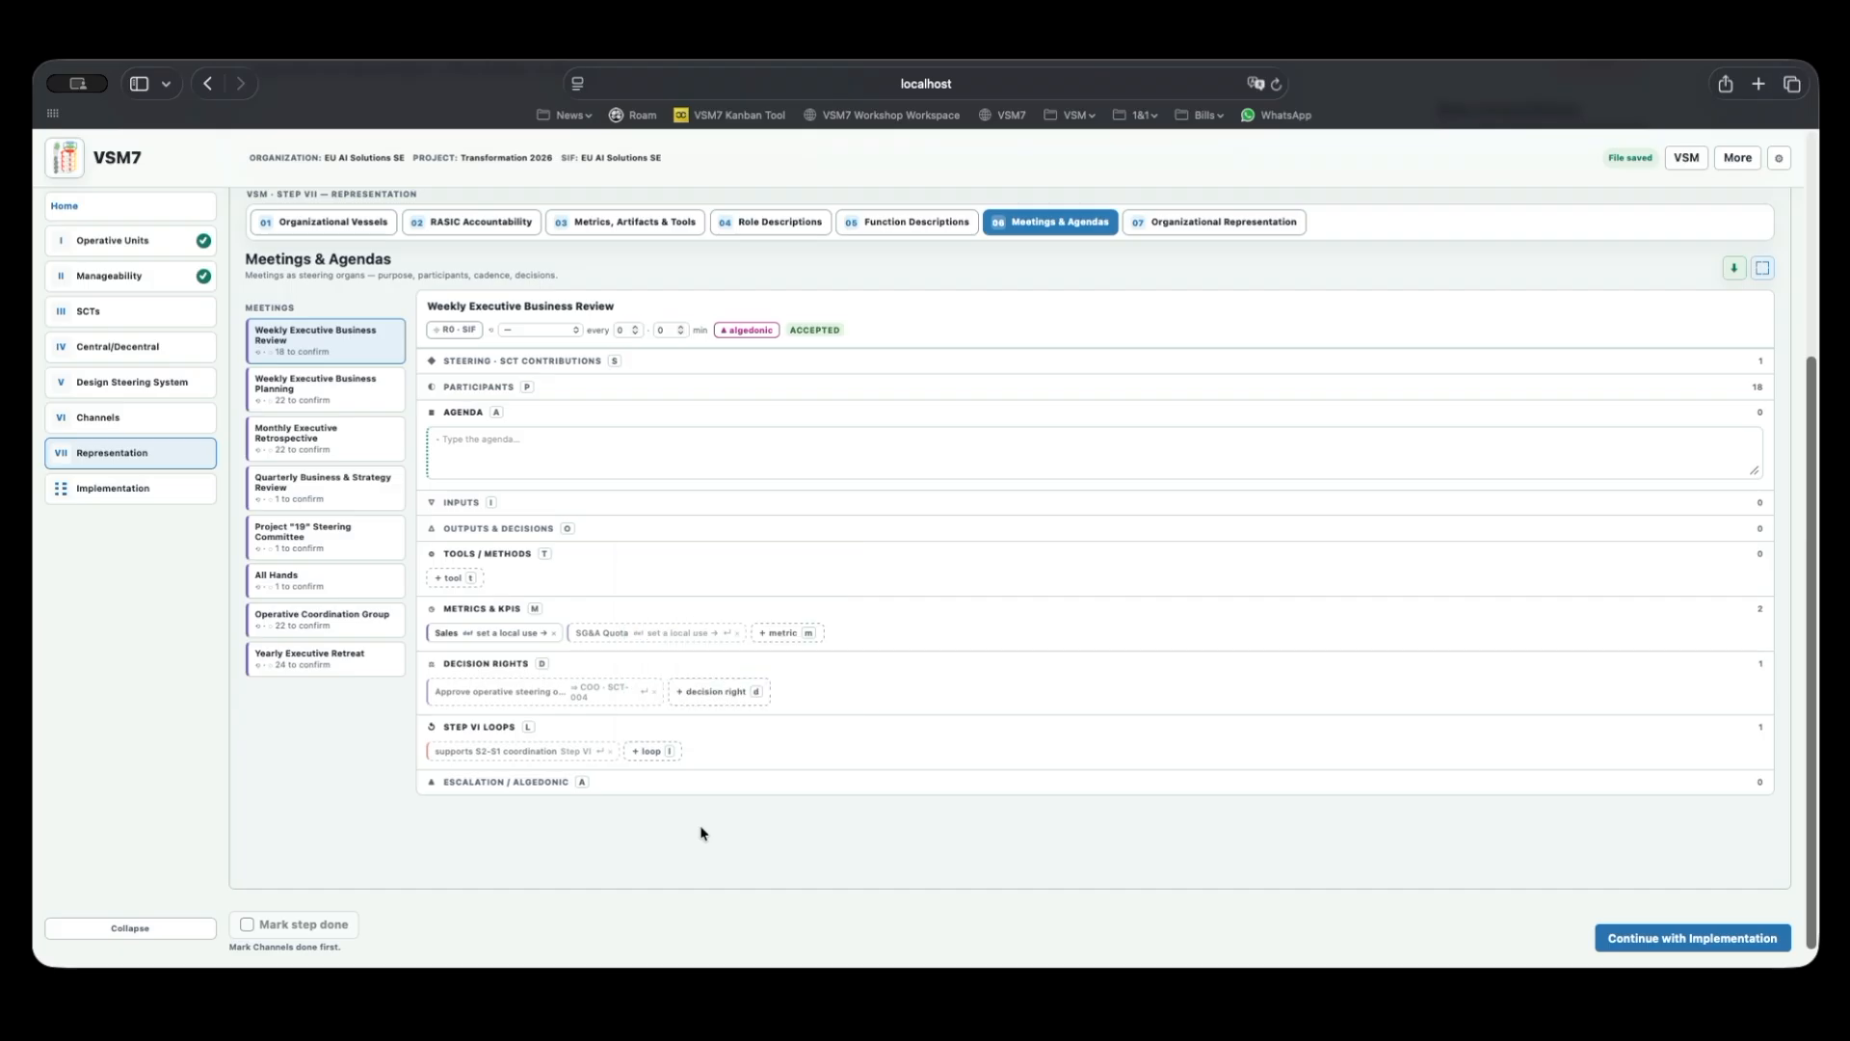
Expand the Escalation / Algedonic section of Weekly Executive Business Review and check the suggested paths without choosing one.
{"action": "left_click", "coordinate": [475, 785]}
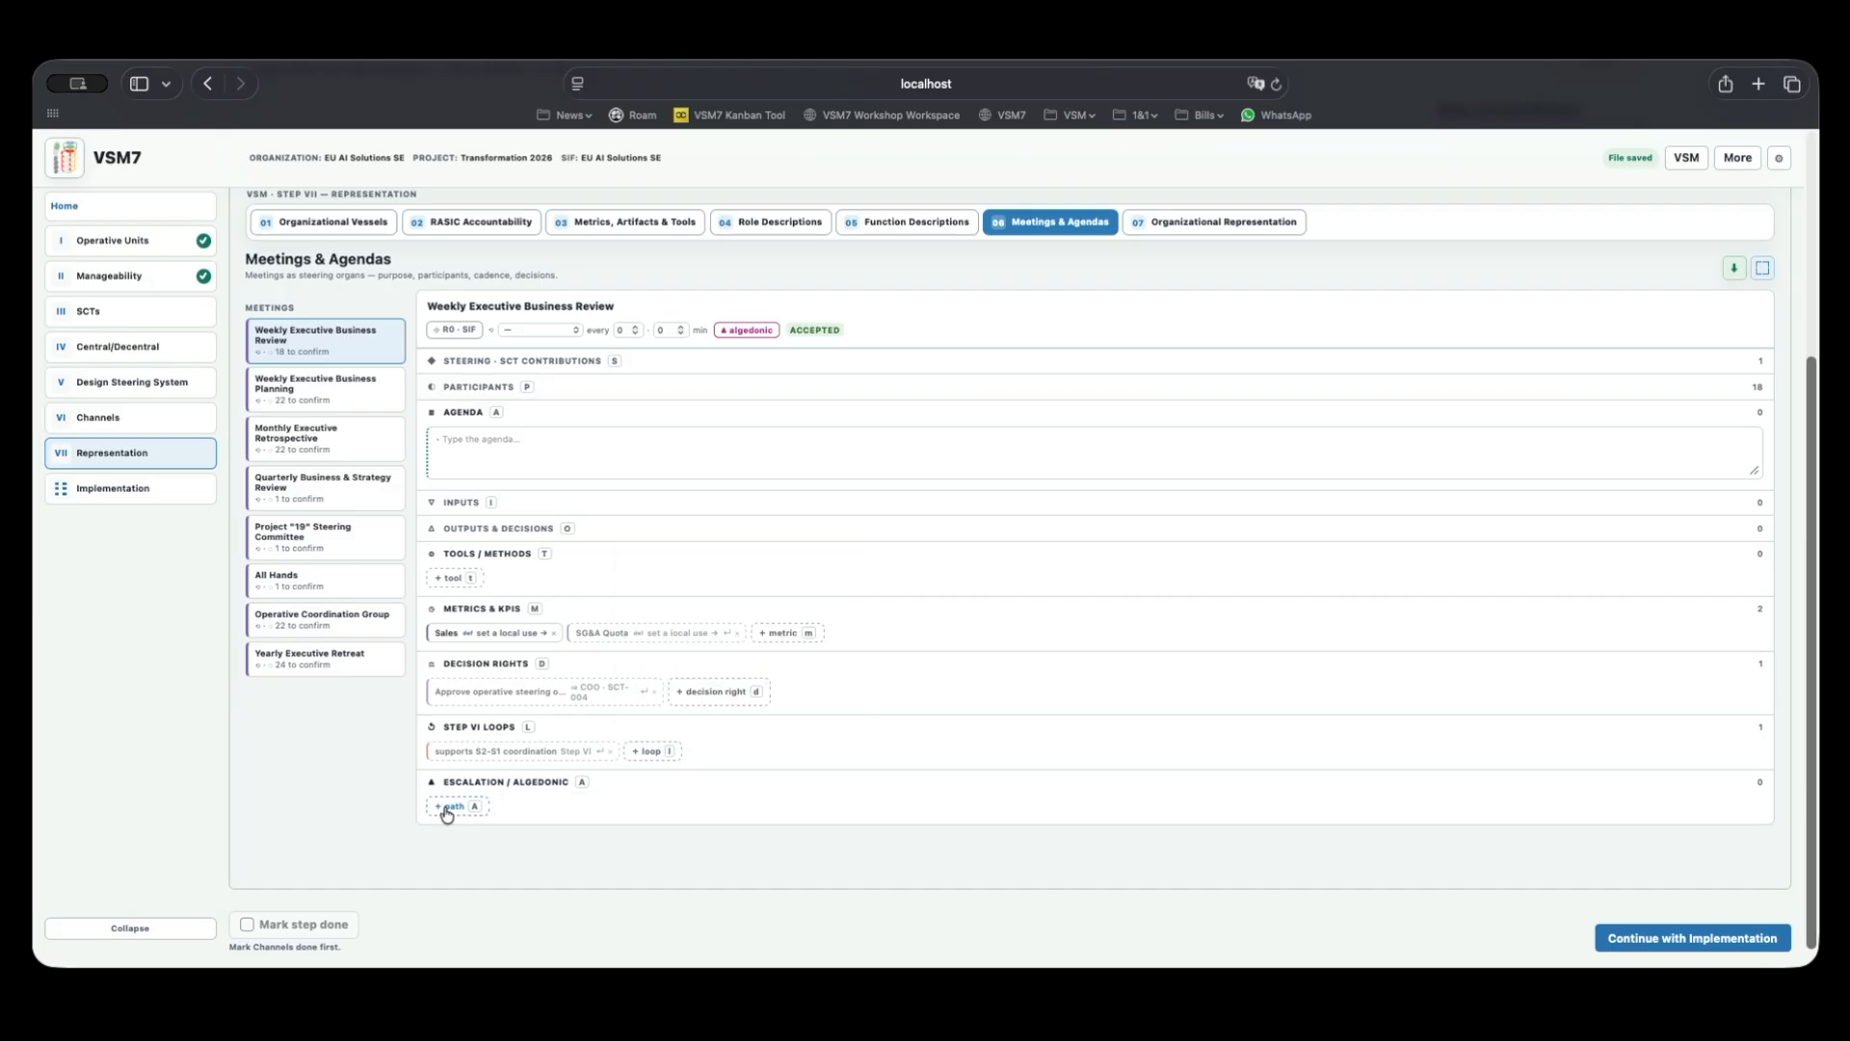
{"action": "left_click", "coordinate": [451, 806]}
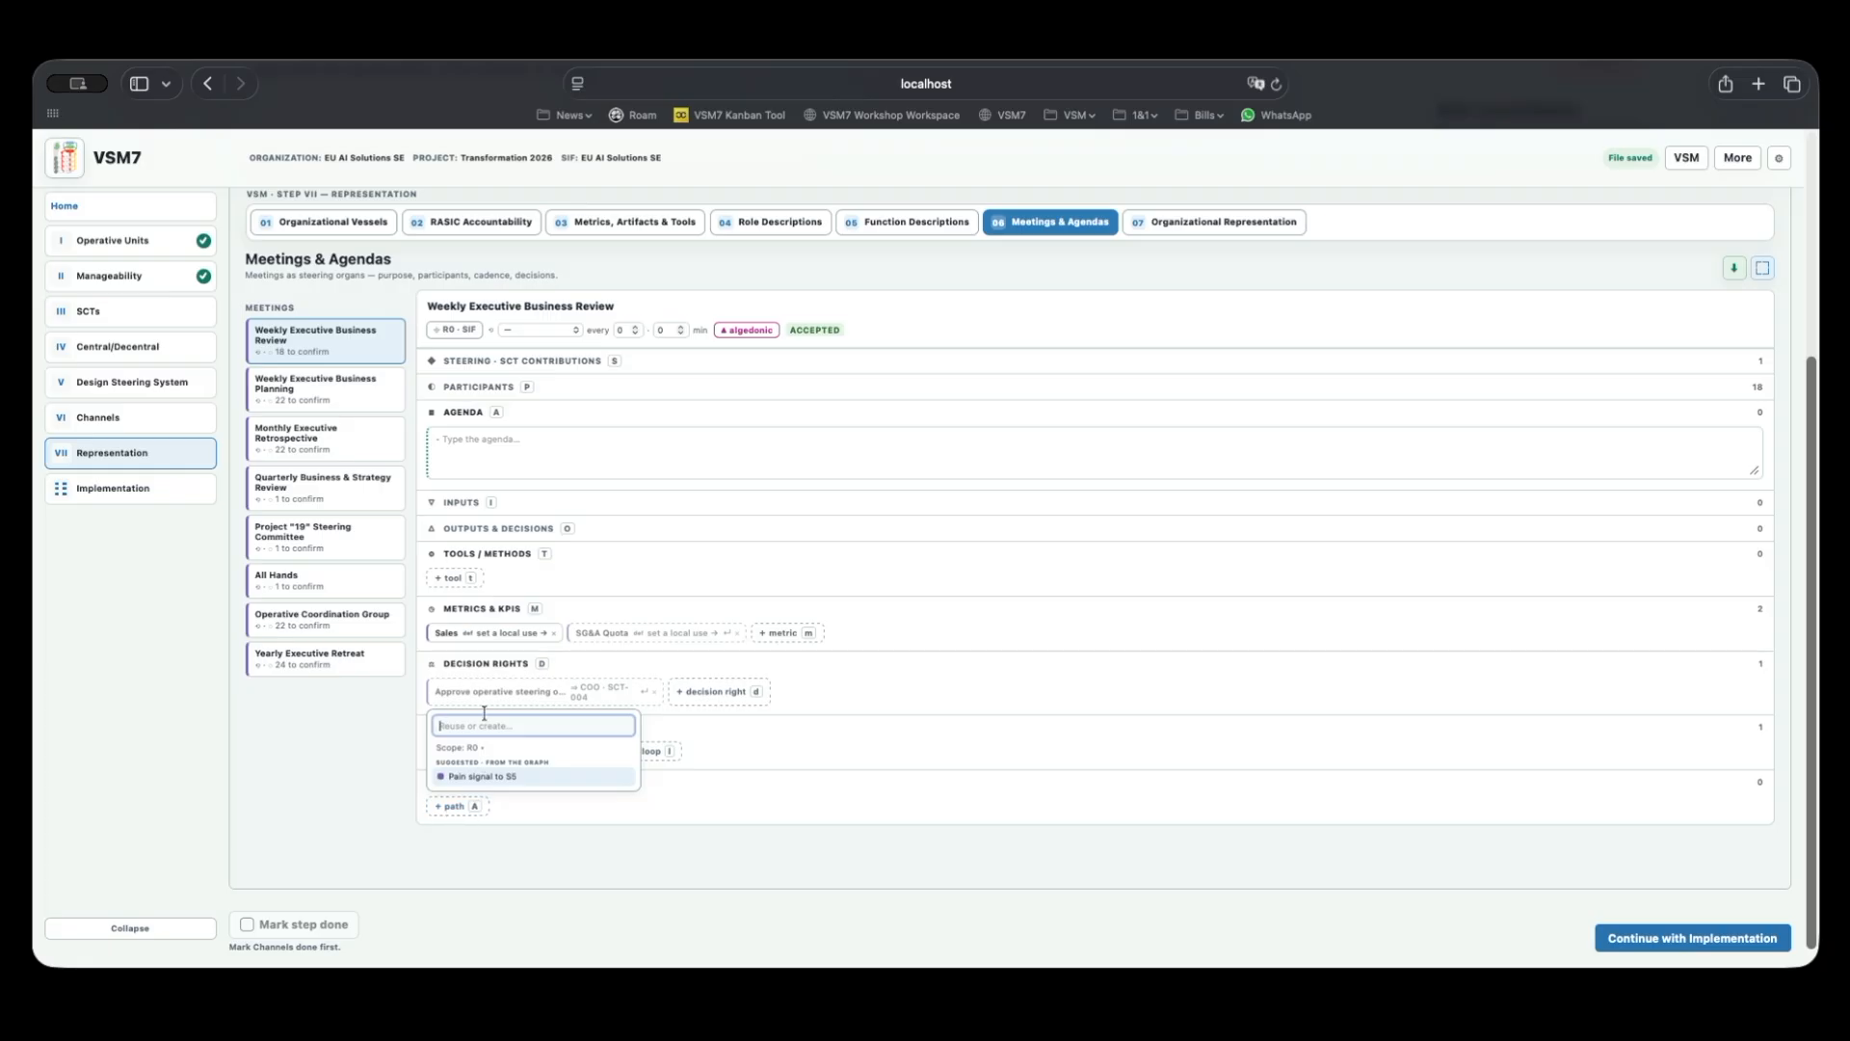
{"action": "left_click", "coordinate": [659, 816]}
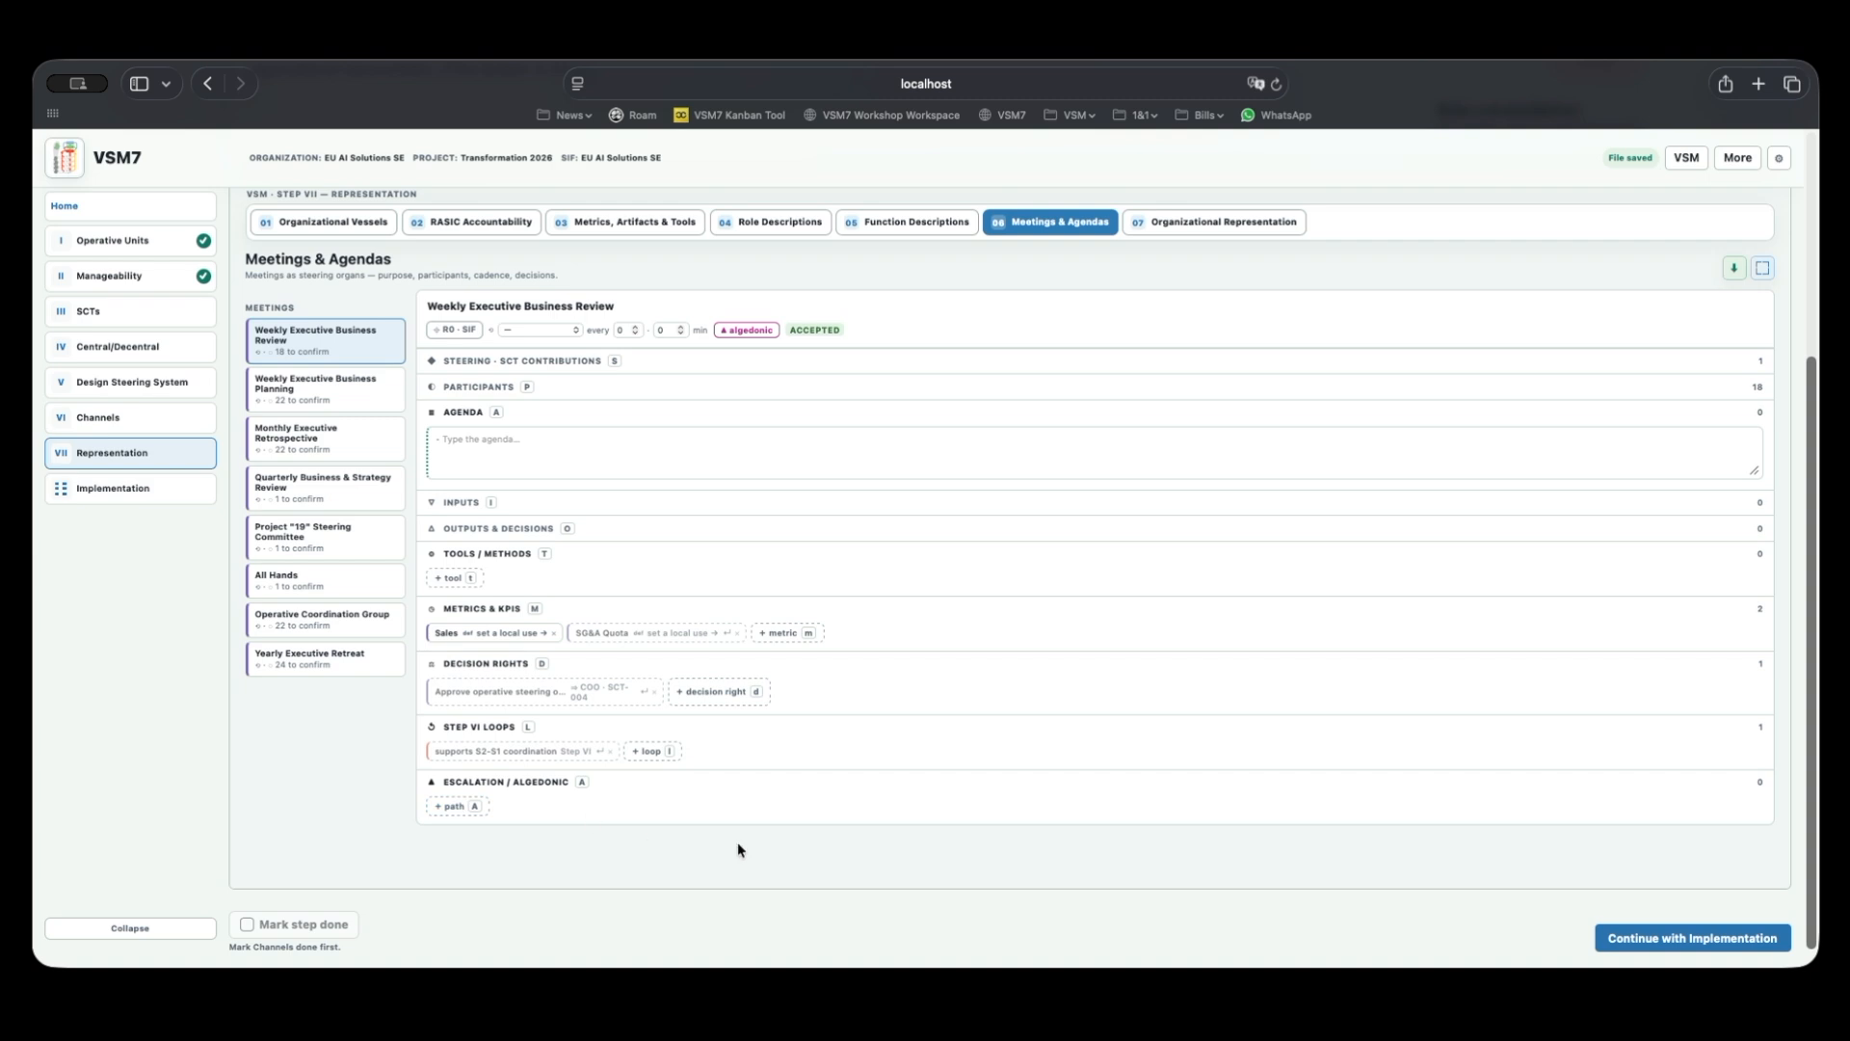
Review the Word export options for Step VII Representation, including substeps, included content and file name, without exporting.
{"action": "scroll", "coordinate": [737, 845], "scroll_direction": "up", "scroll_amount": 5}
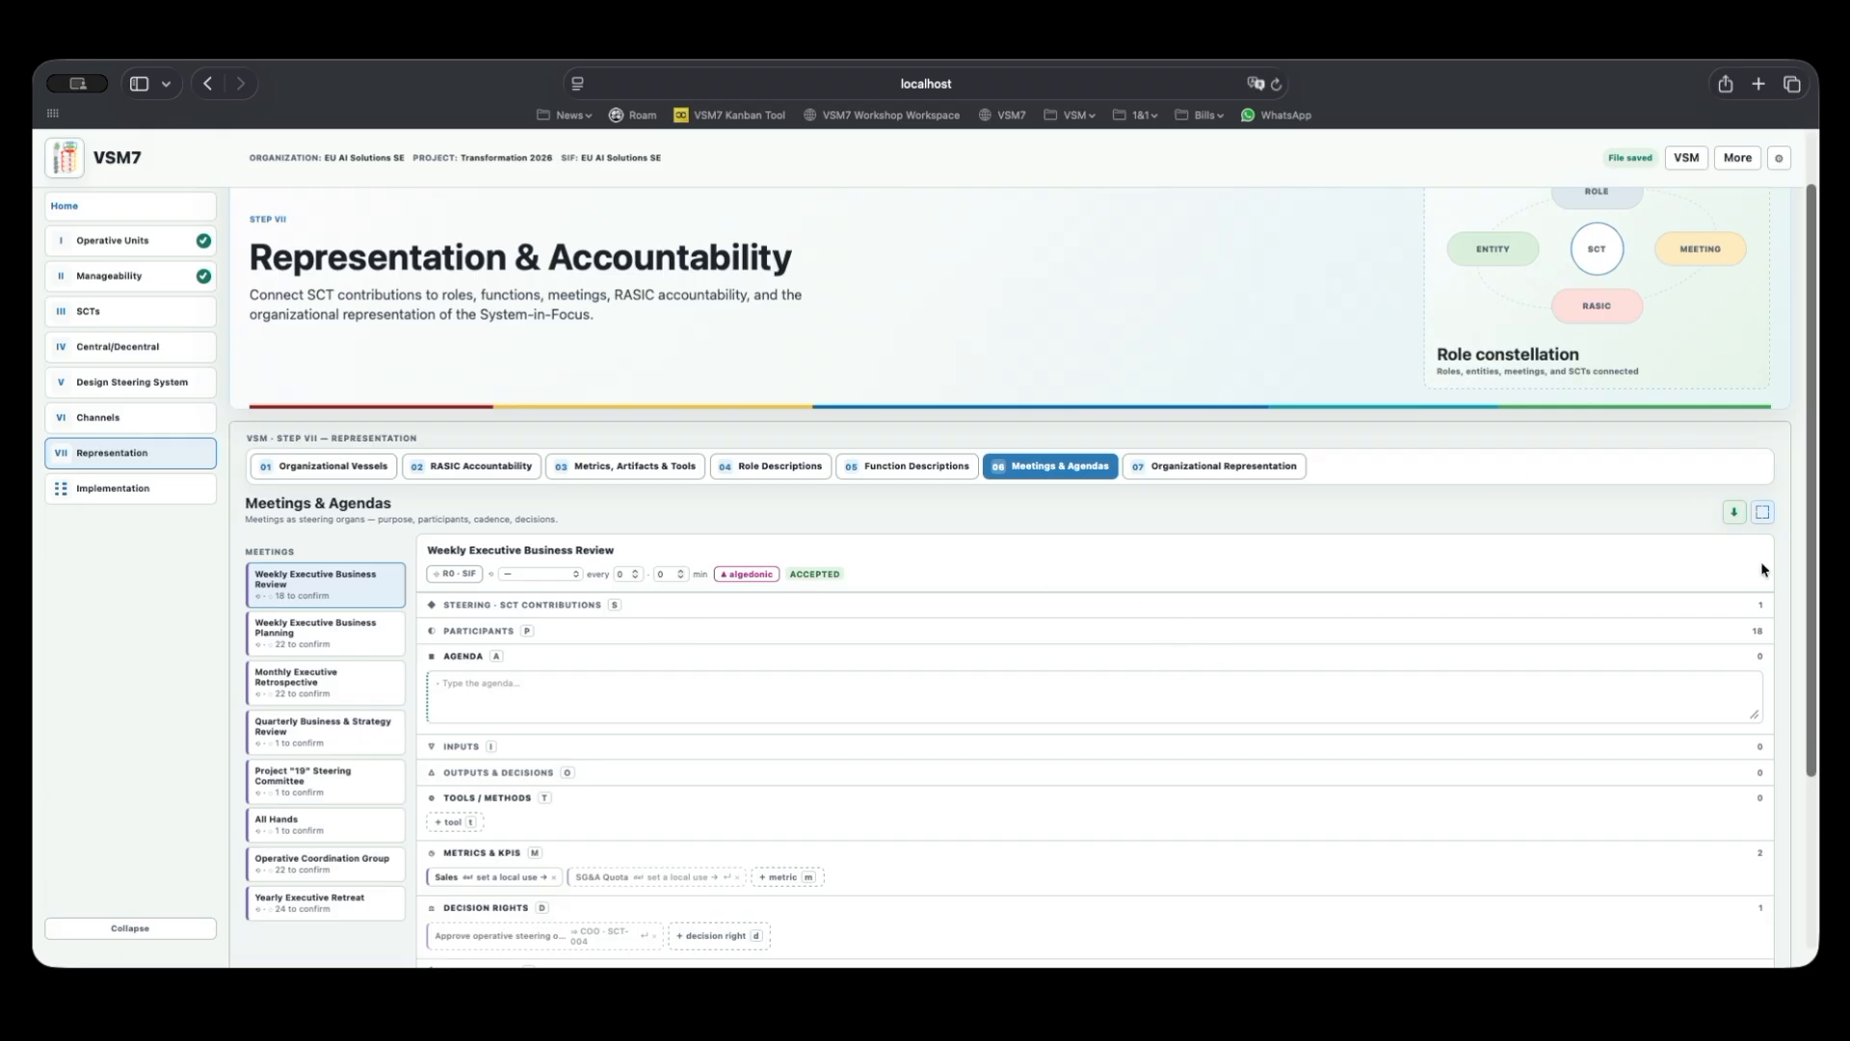
{"action": "left_click", "coordinate": [1733, 511]}
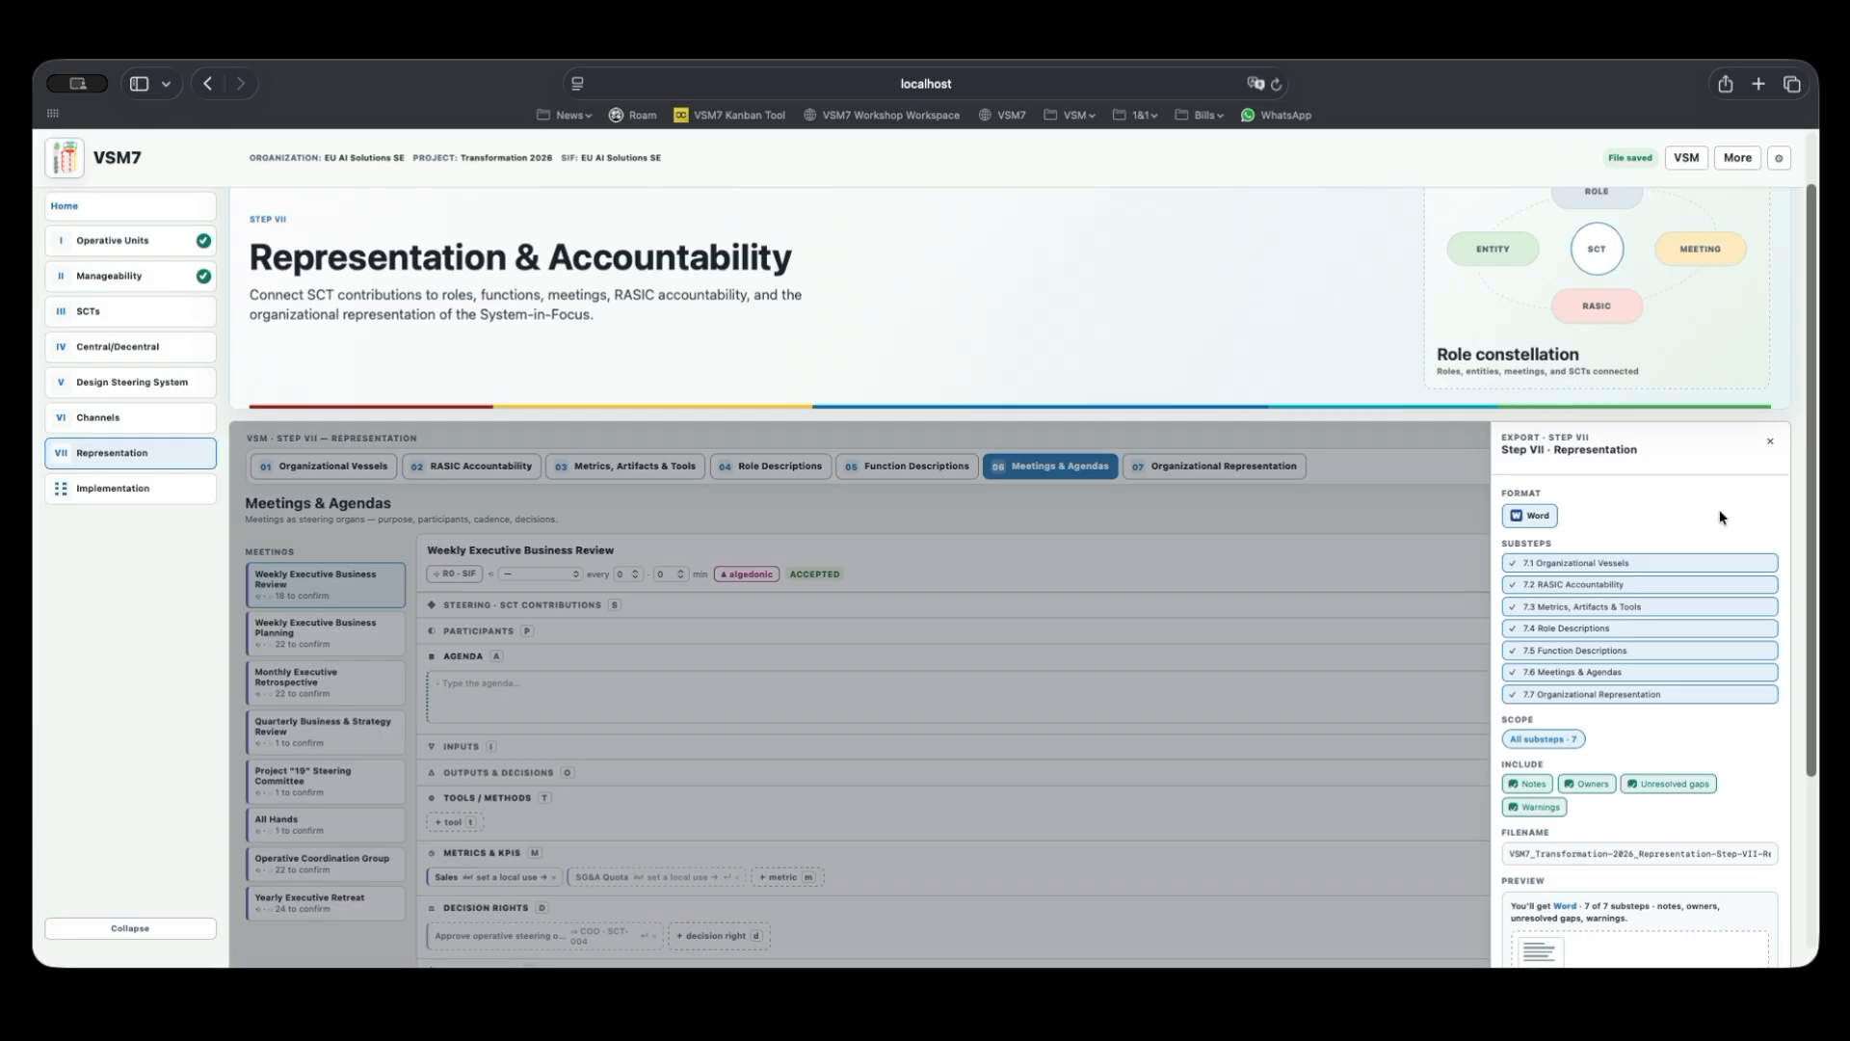
{"action": "scroll", "coordinate": [1671, 785], "scroll_direction": "down", "scroll_amount": 1}
{"action": "scroll", "coordinate": [1671, 785], "scroll_direction": "down", "scroll_amount": 1}
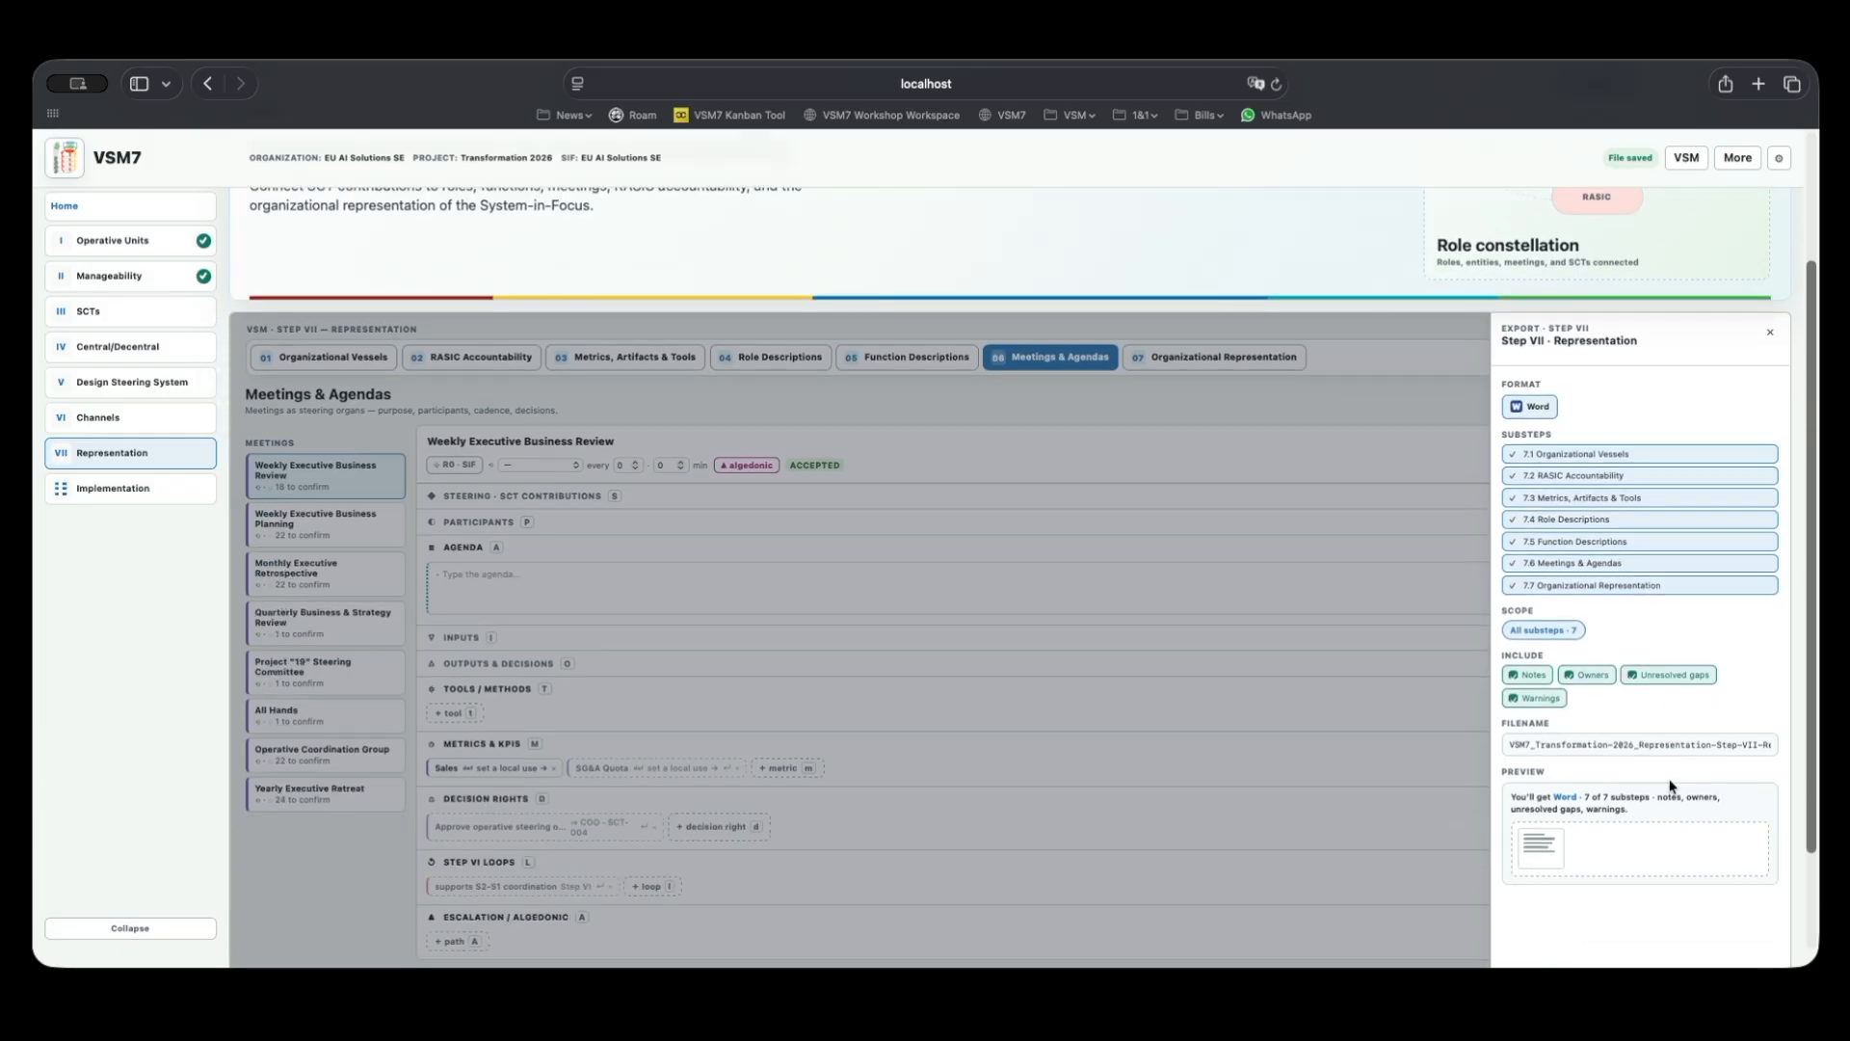
{"action": "scroll", "coordinate": [1671, 785], "scroll_direction": "up", "scroll_amount": 1}
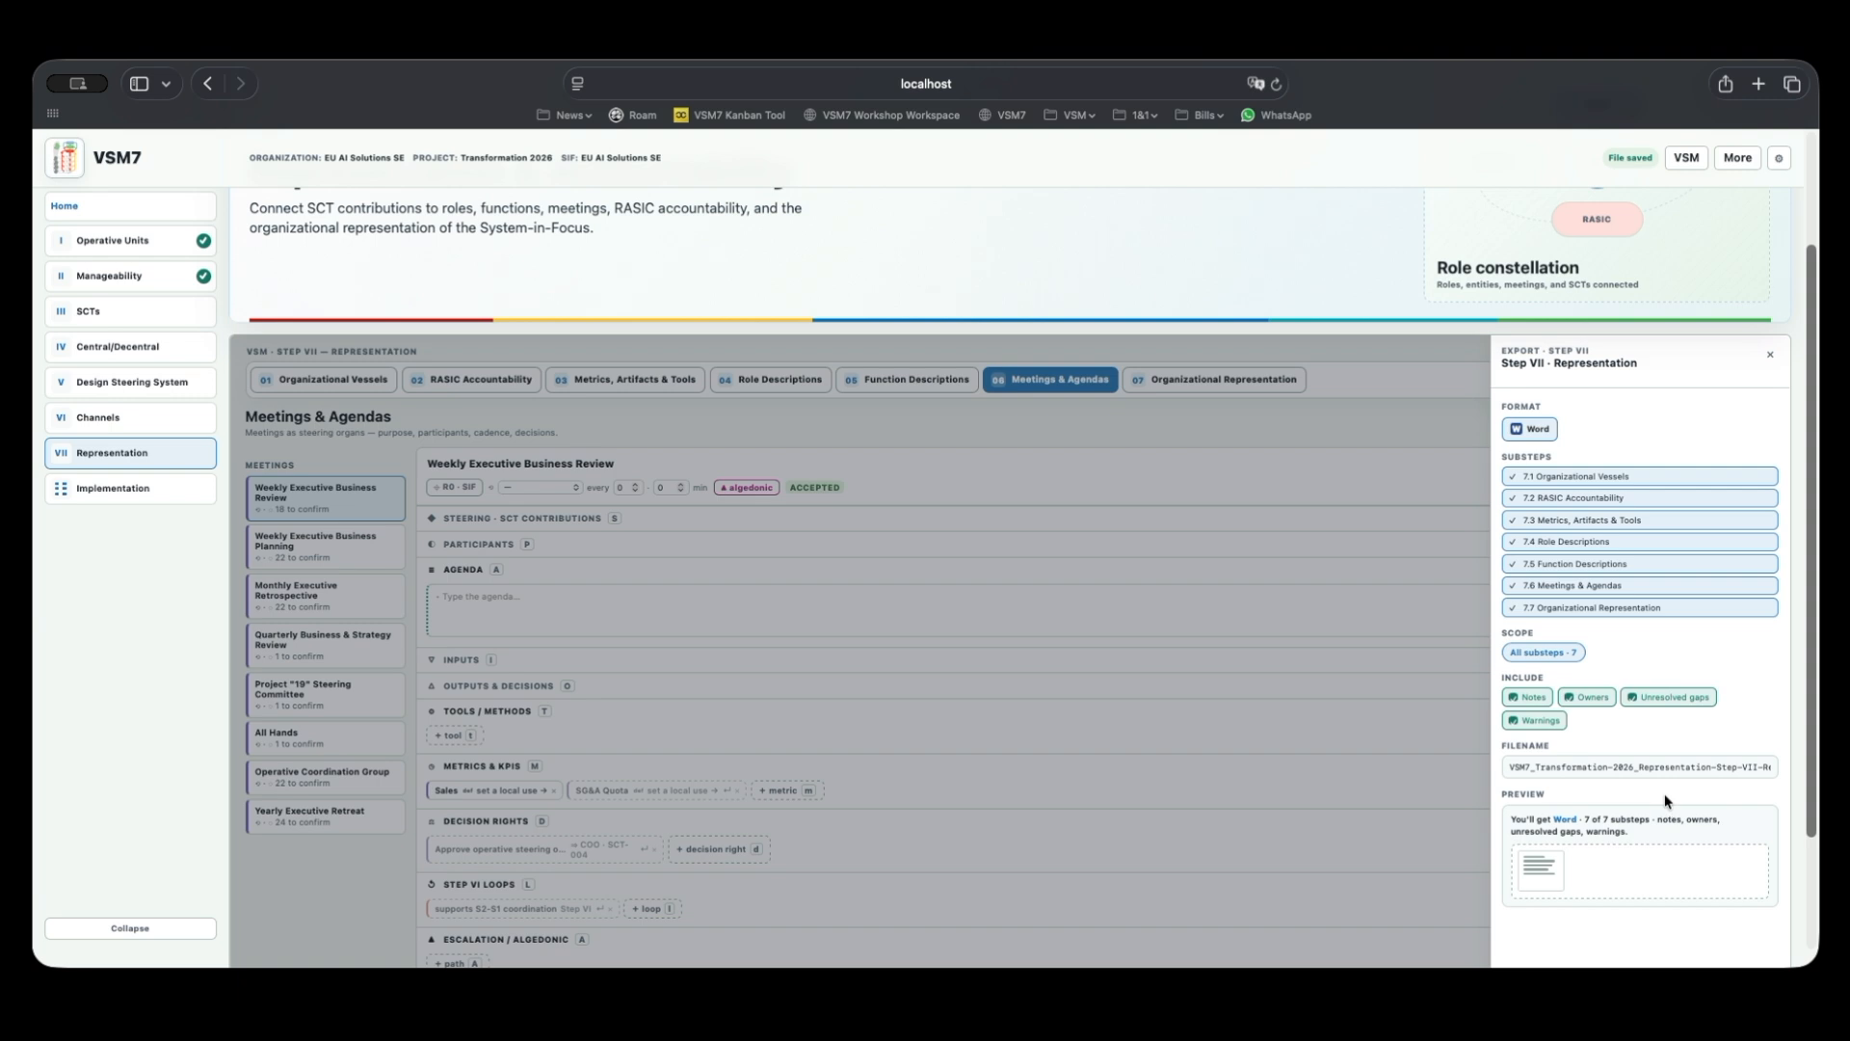
{"action": "left_click", "coordinate": [1770, 354]}
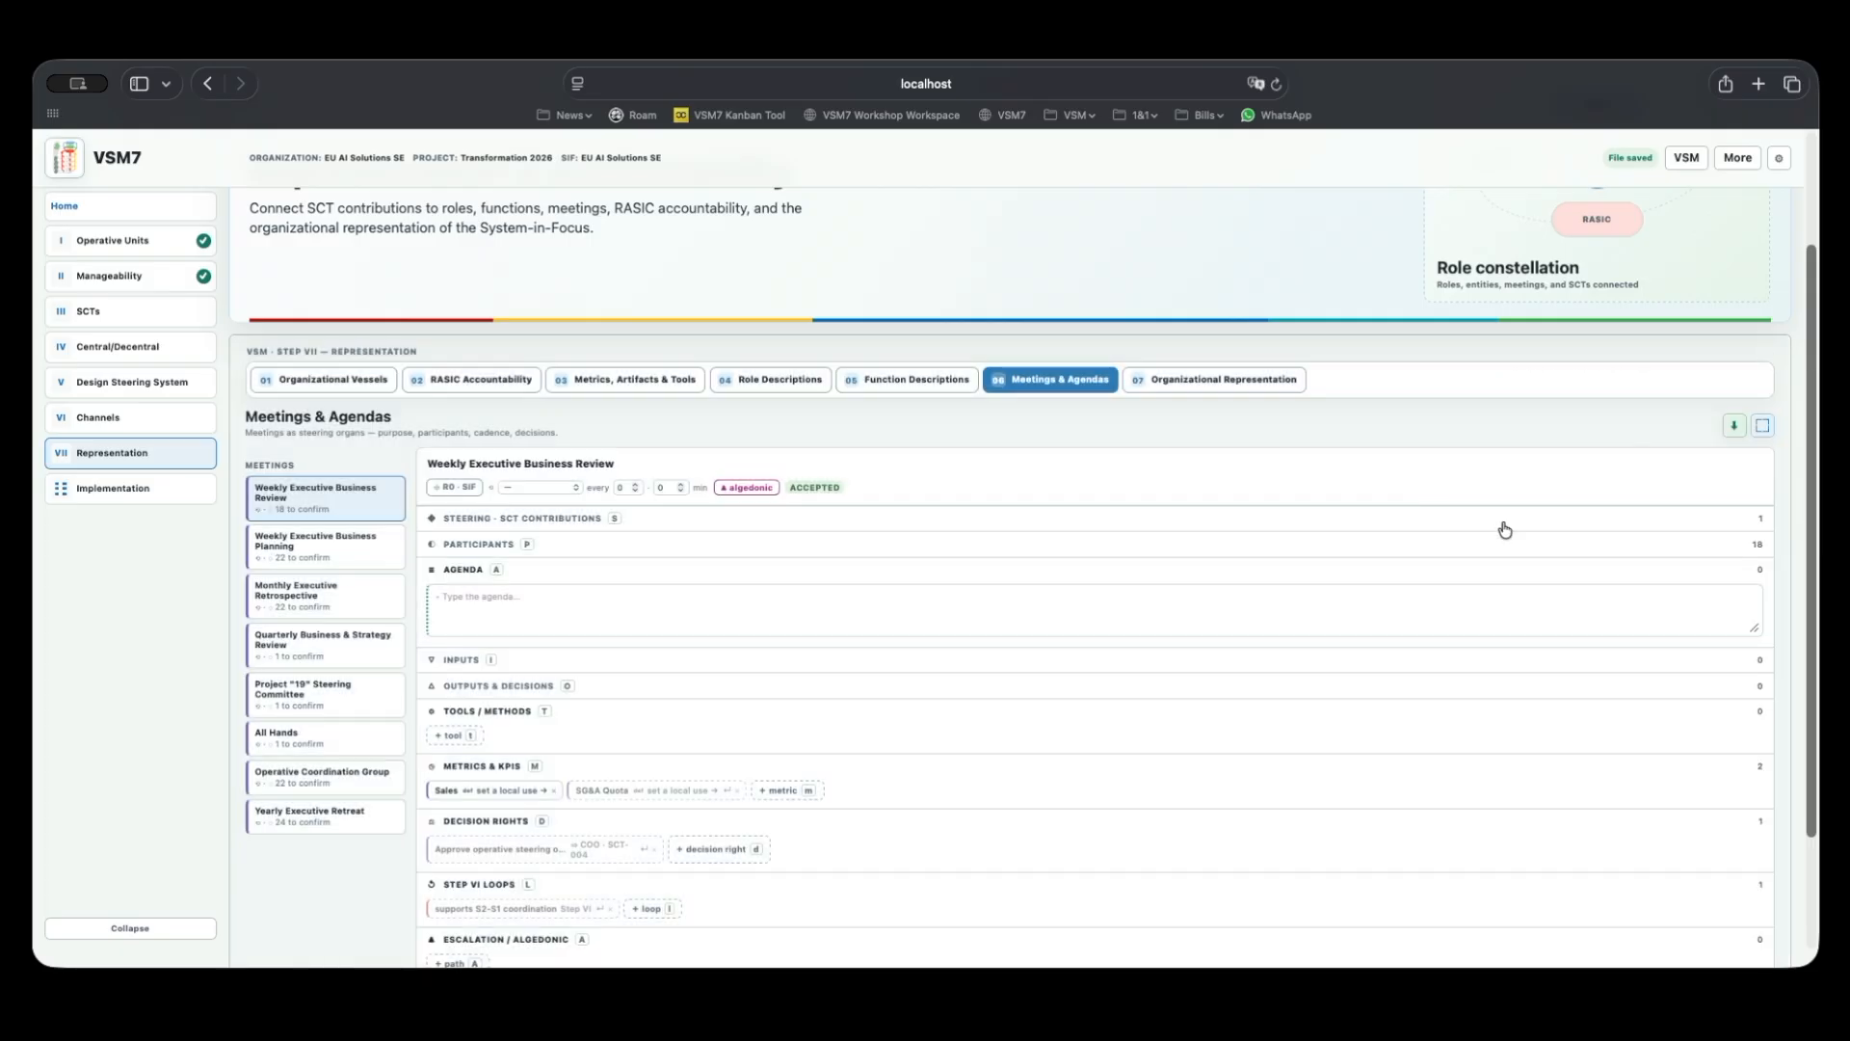
Move the CEO role from AI Business Sector to the IT function in the Organizational Representation chart.
{"action": "left_click", "coordinate": [1210, 382]}
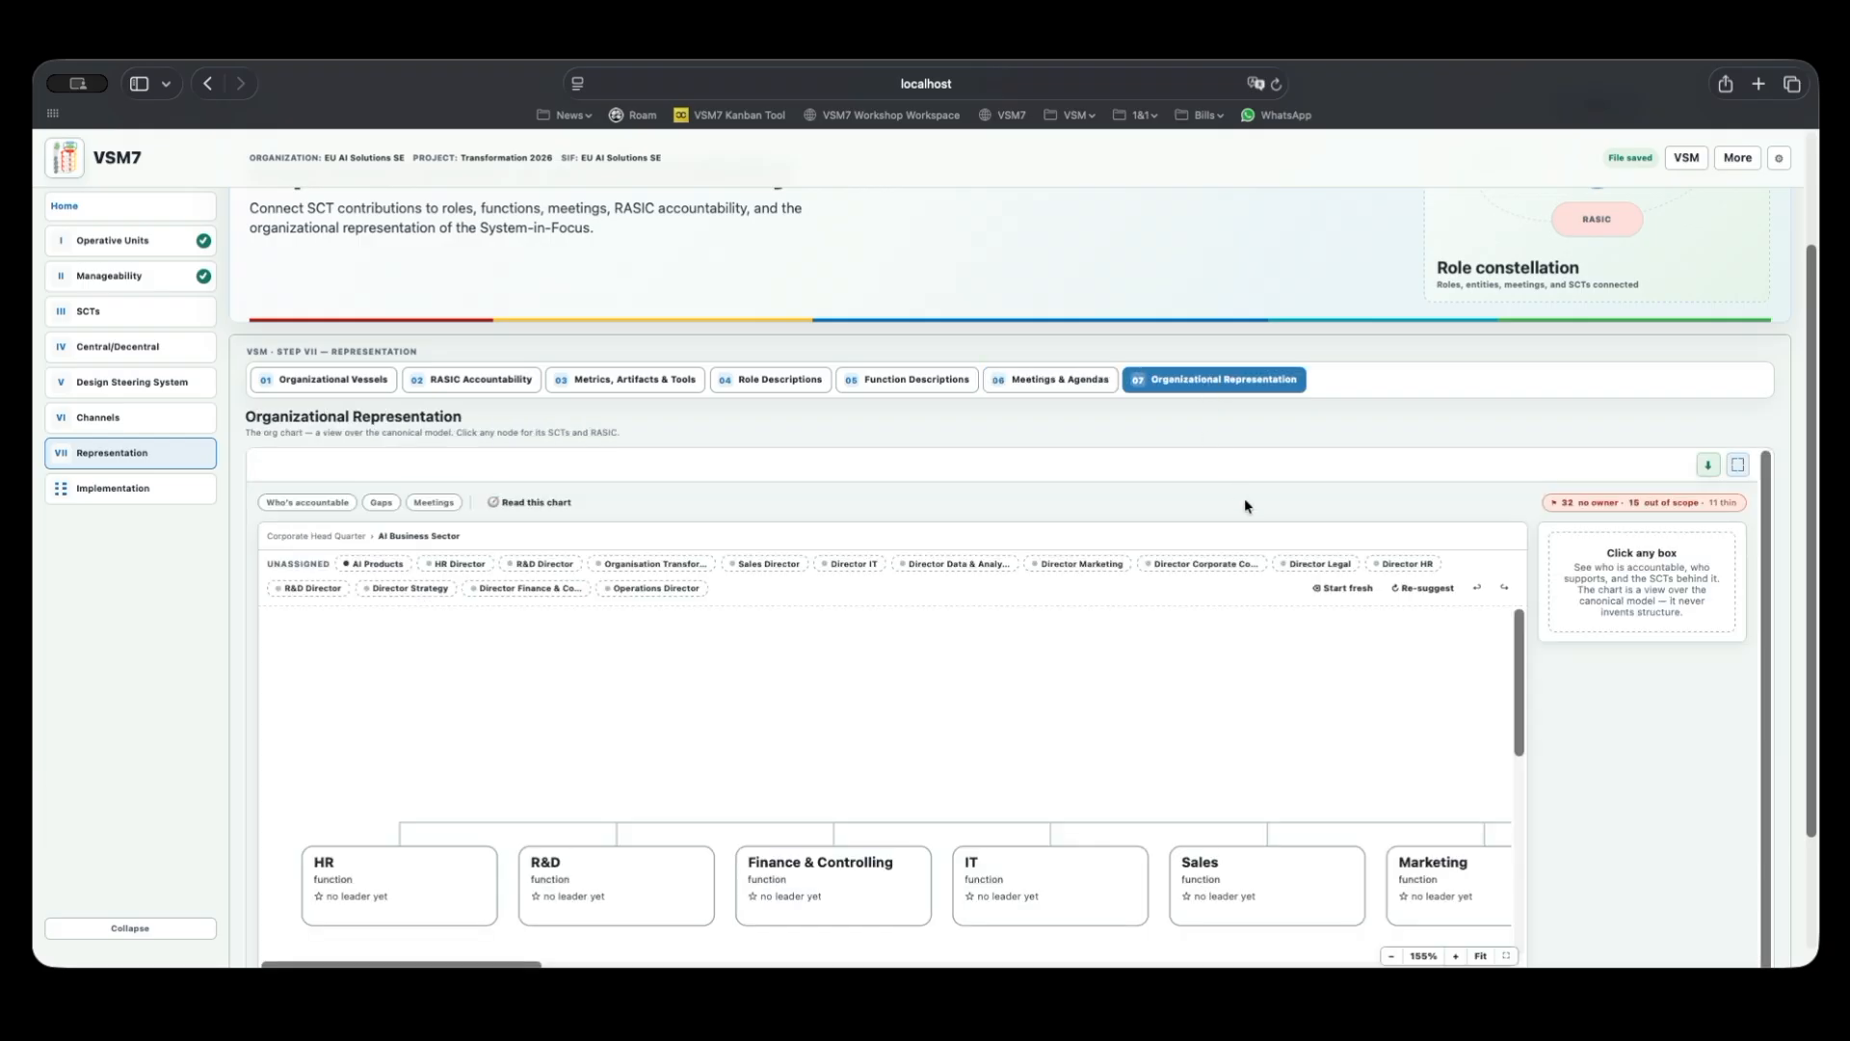
{"action": "scroll", "coordinate": [1686, 720], "scroll_direction": "up", "scroll_amount": 1}
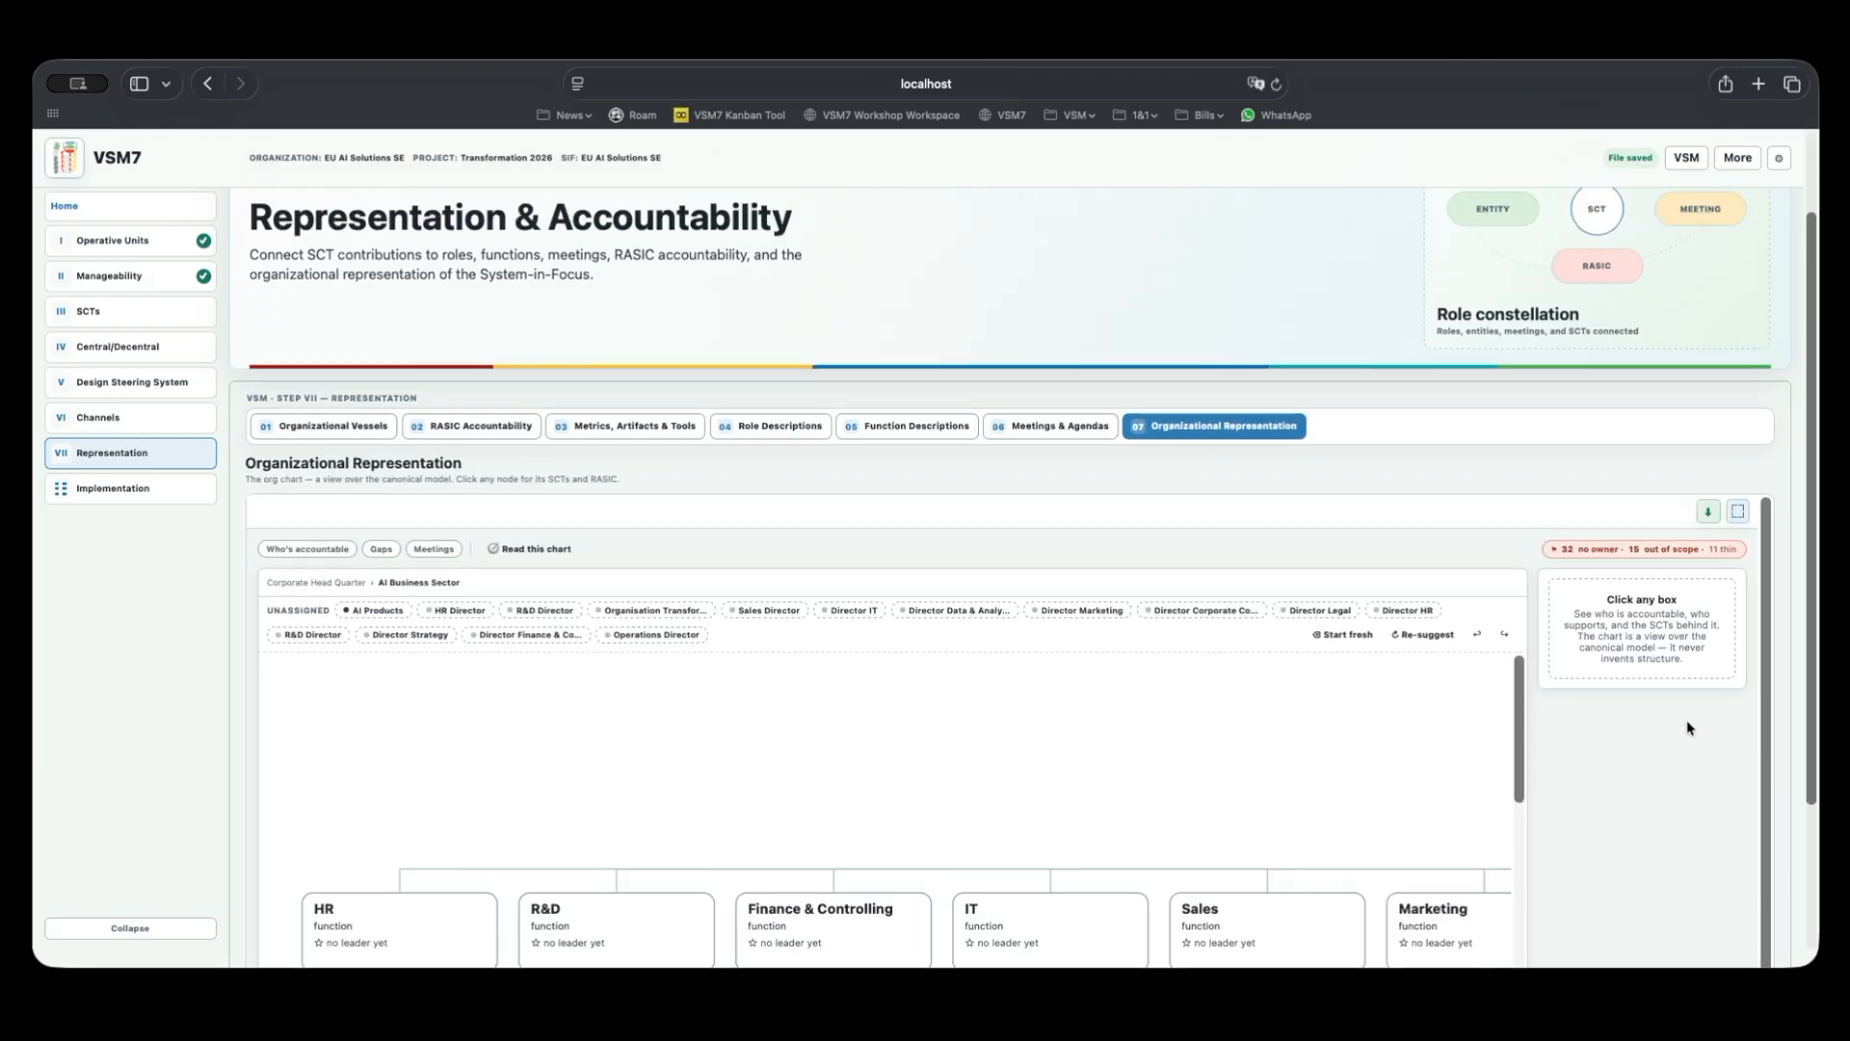
{"action": "scroll", "coordinate": [1677, 743], "scroll_direction": "down", "scroll_amount": 4}
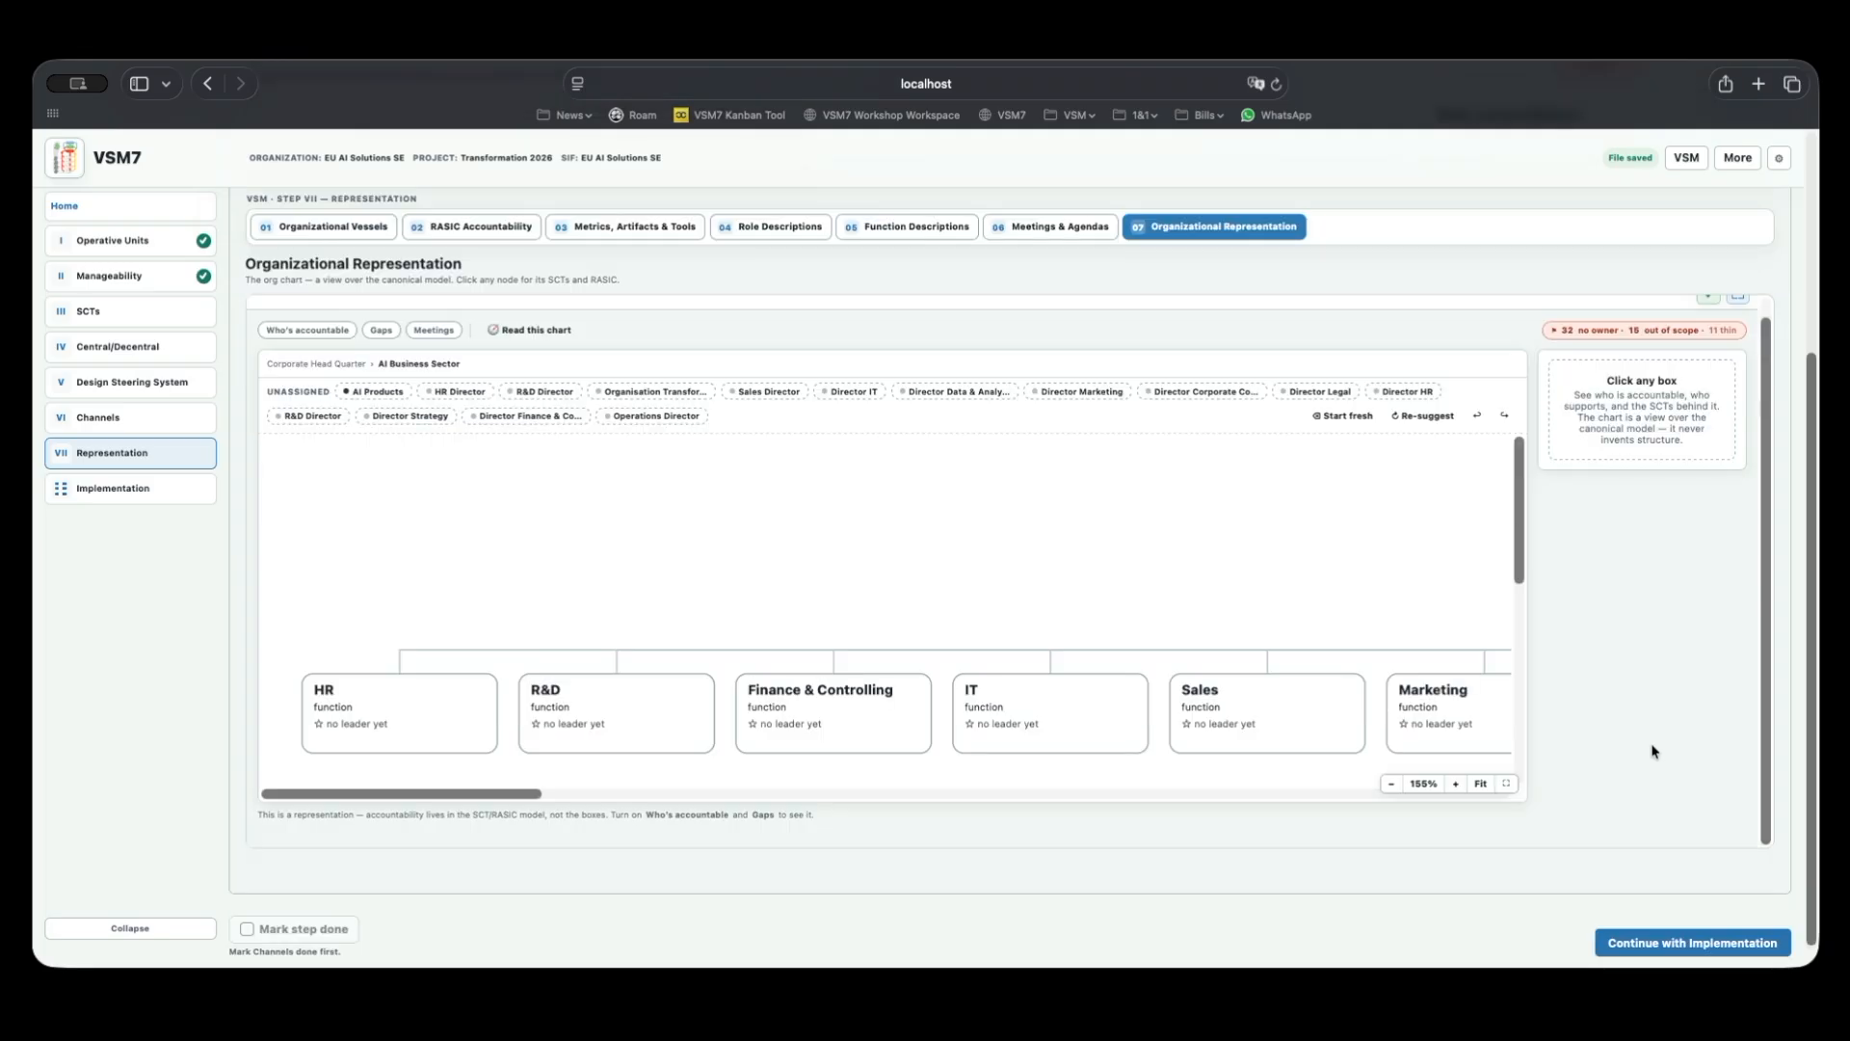
{"action": "left_click", "coordinate": [1479, 784]}
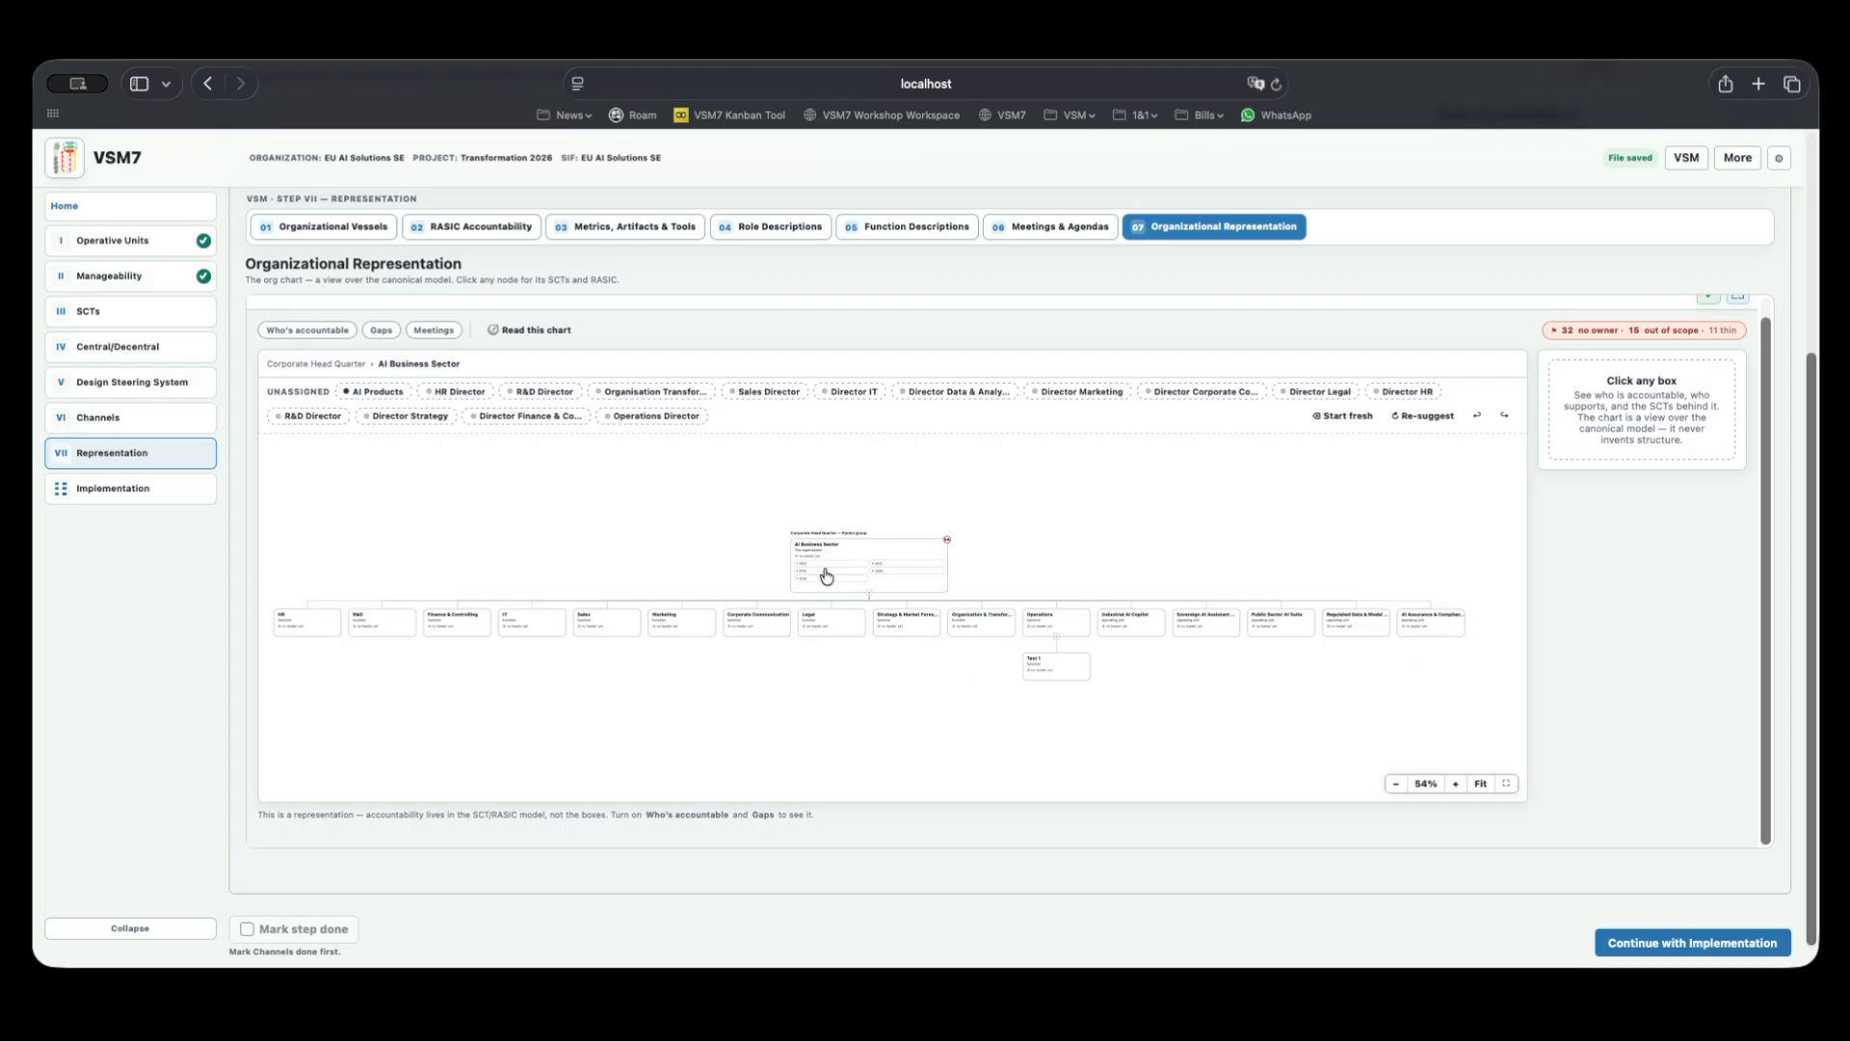
{"action": "left_click_drag", "start_coordinate": [819, 572], "coordinate": [535, 626]}
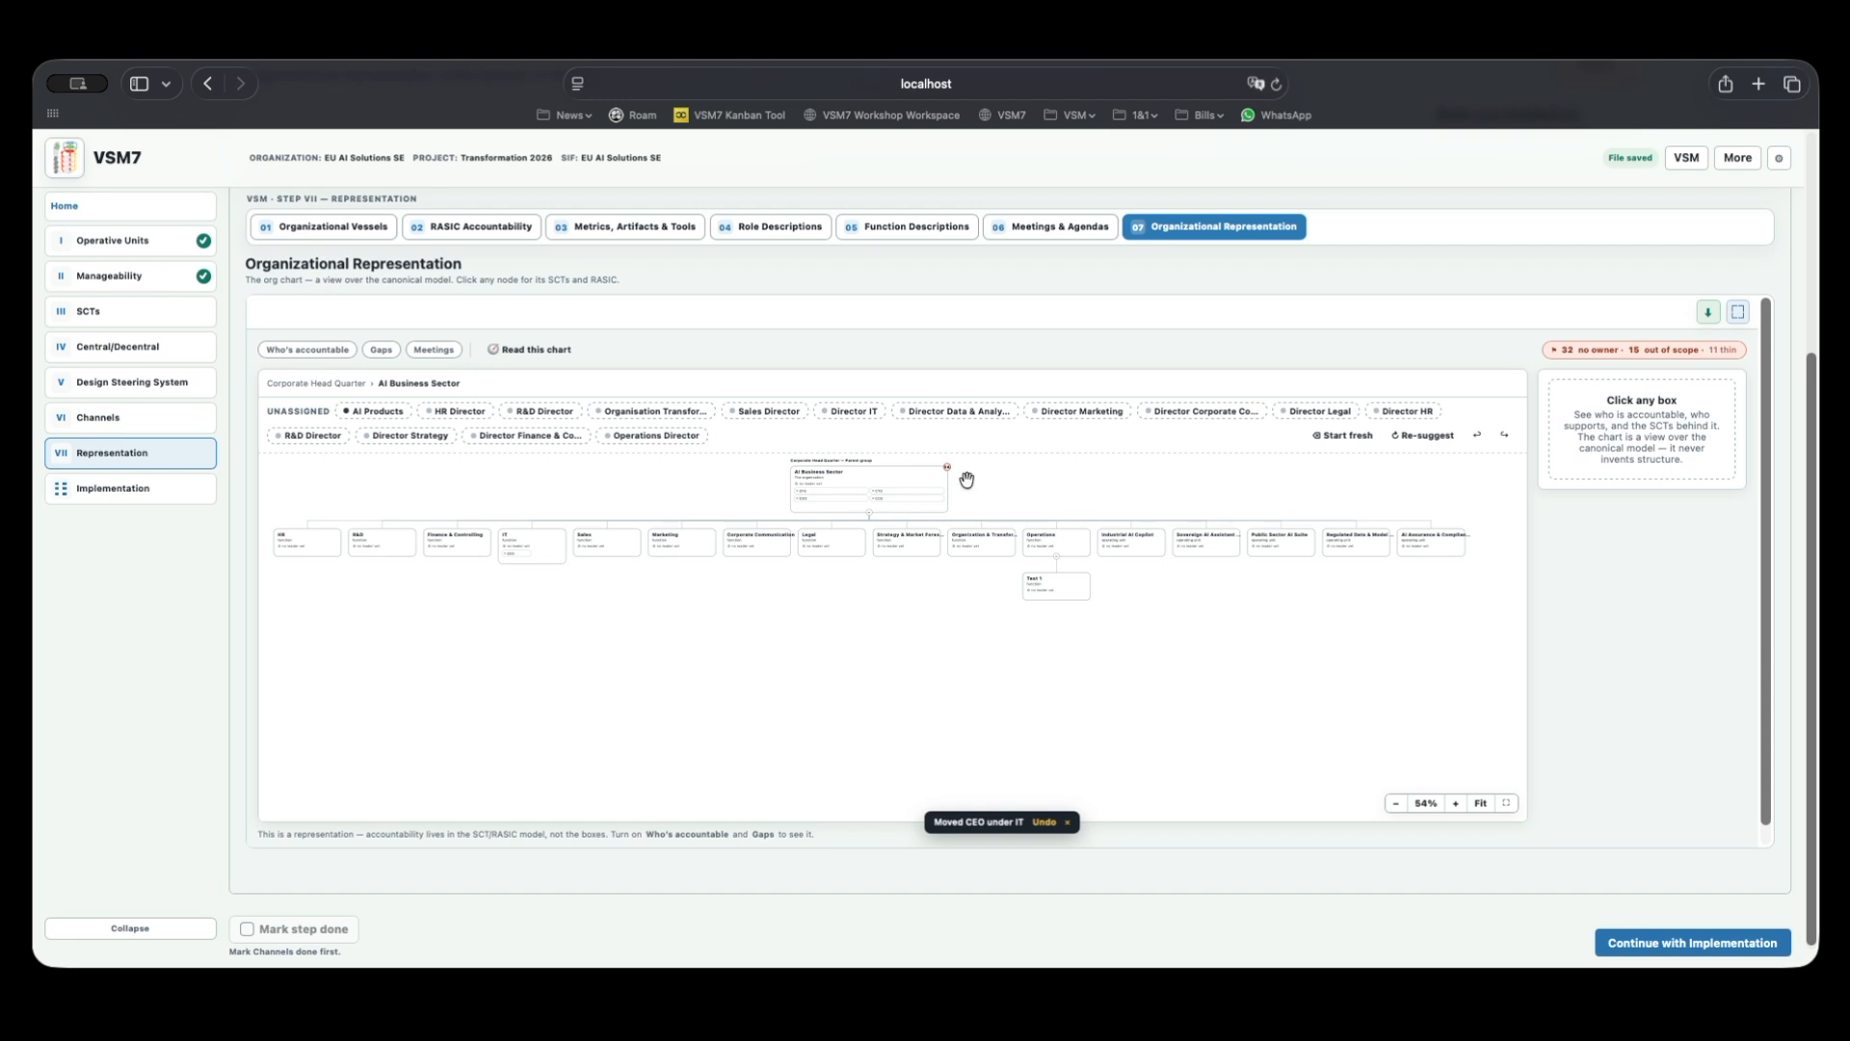
{"action": "scroll", "coordinate": [1633, 706], "scroll_direction": "down", "scroll_amount": 1}
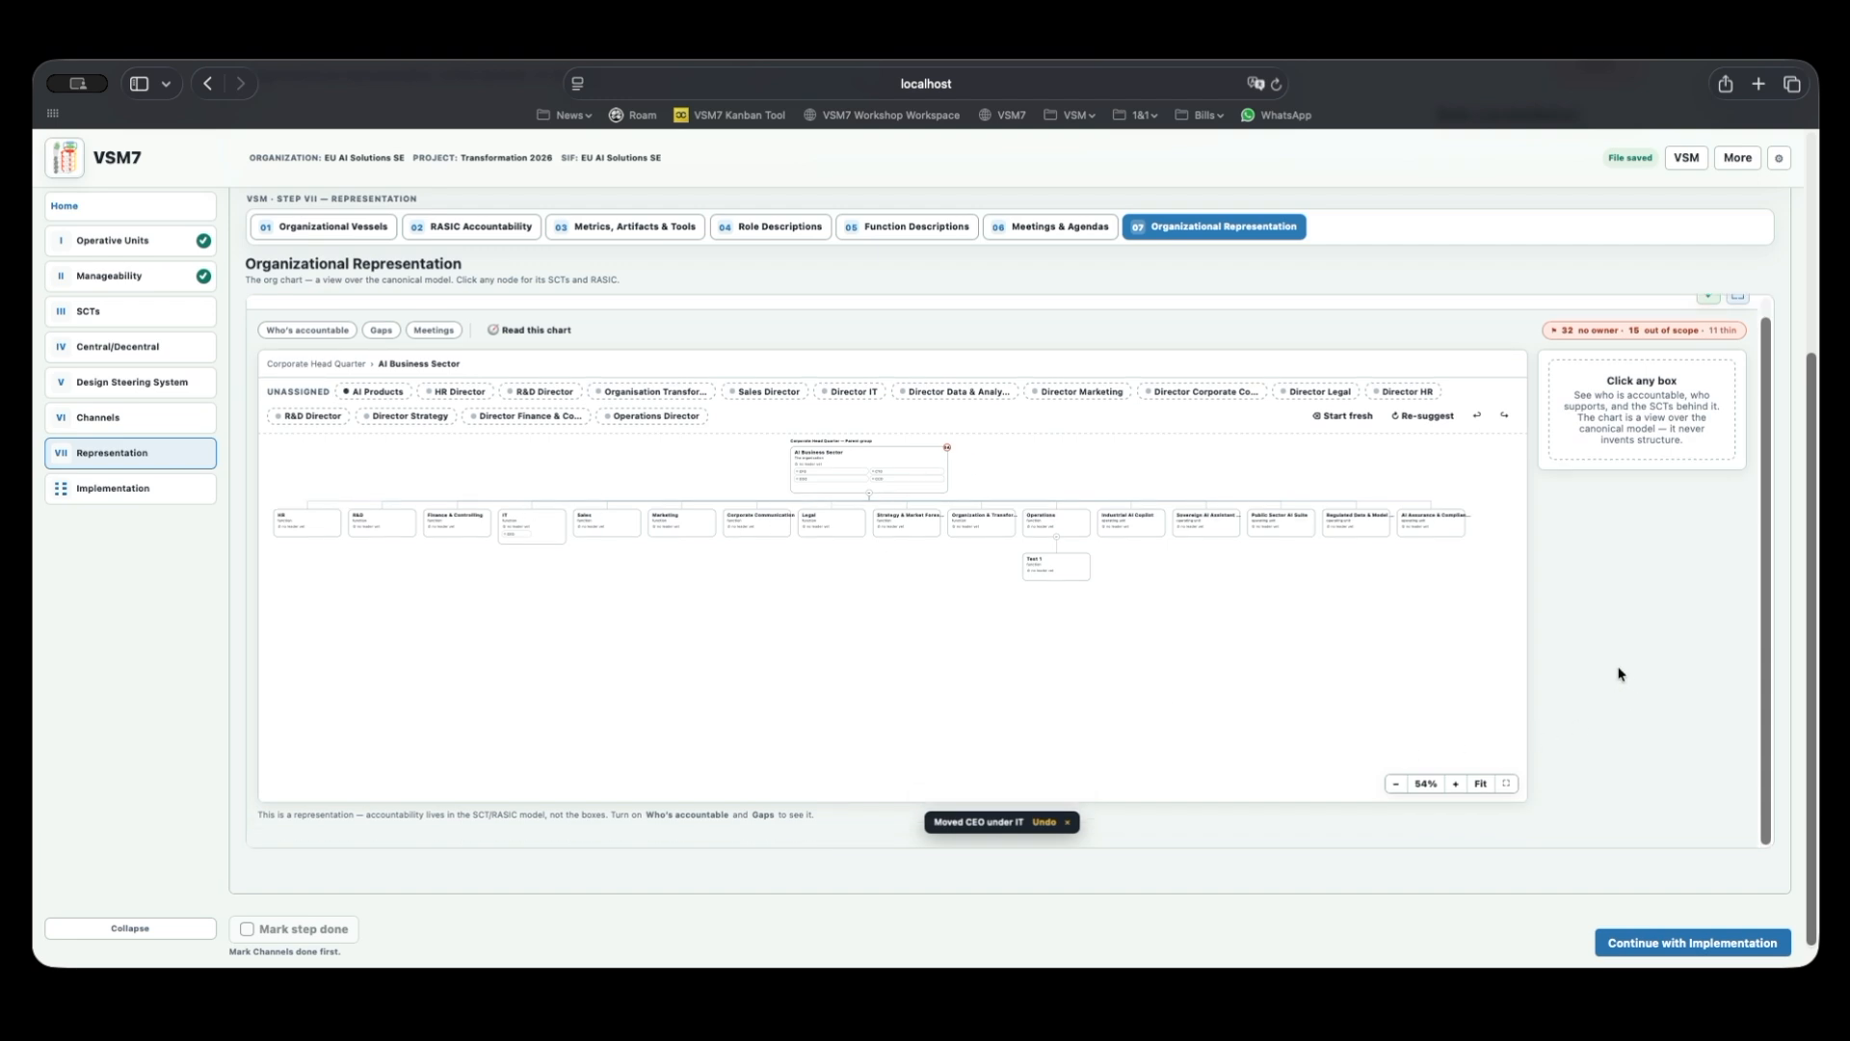
Inspect the Sales function's details in the org chart and check how a function is added beneath it, without creating one.
{"action": "scroll", "coordinate": [1619, 675], "scroll_direction": "up", "scroll_amount": 3}
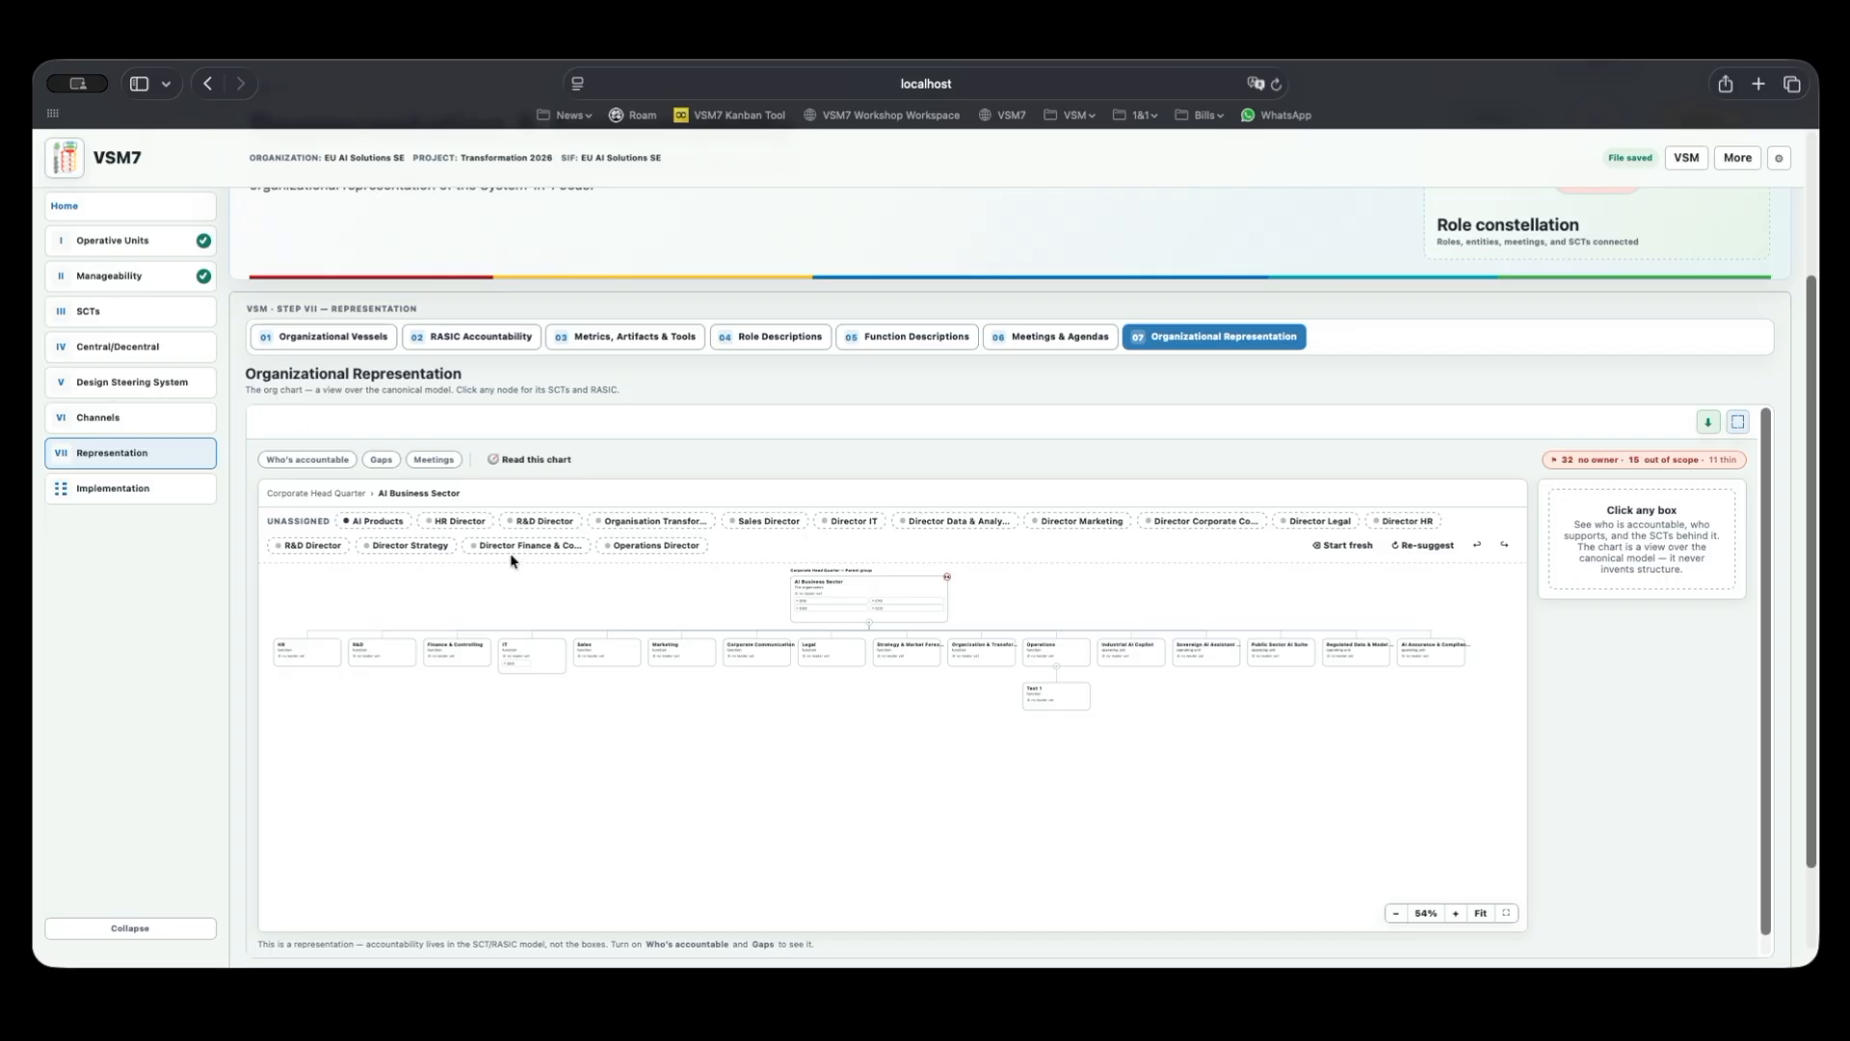
{"action": "left_click", "coordinate": [621, 656]}
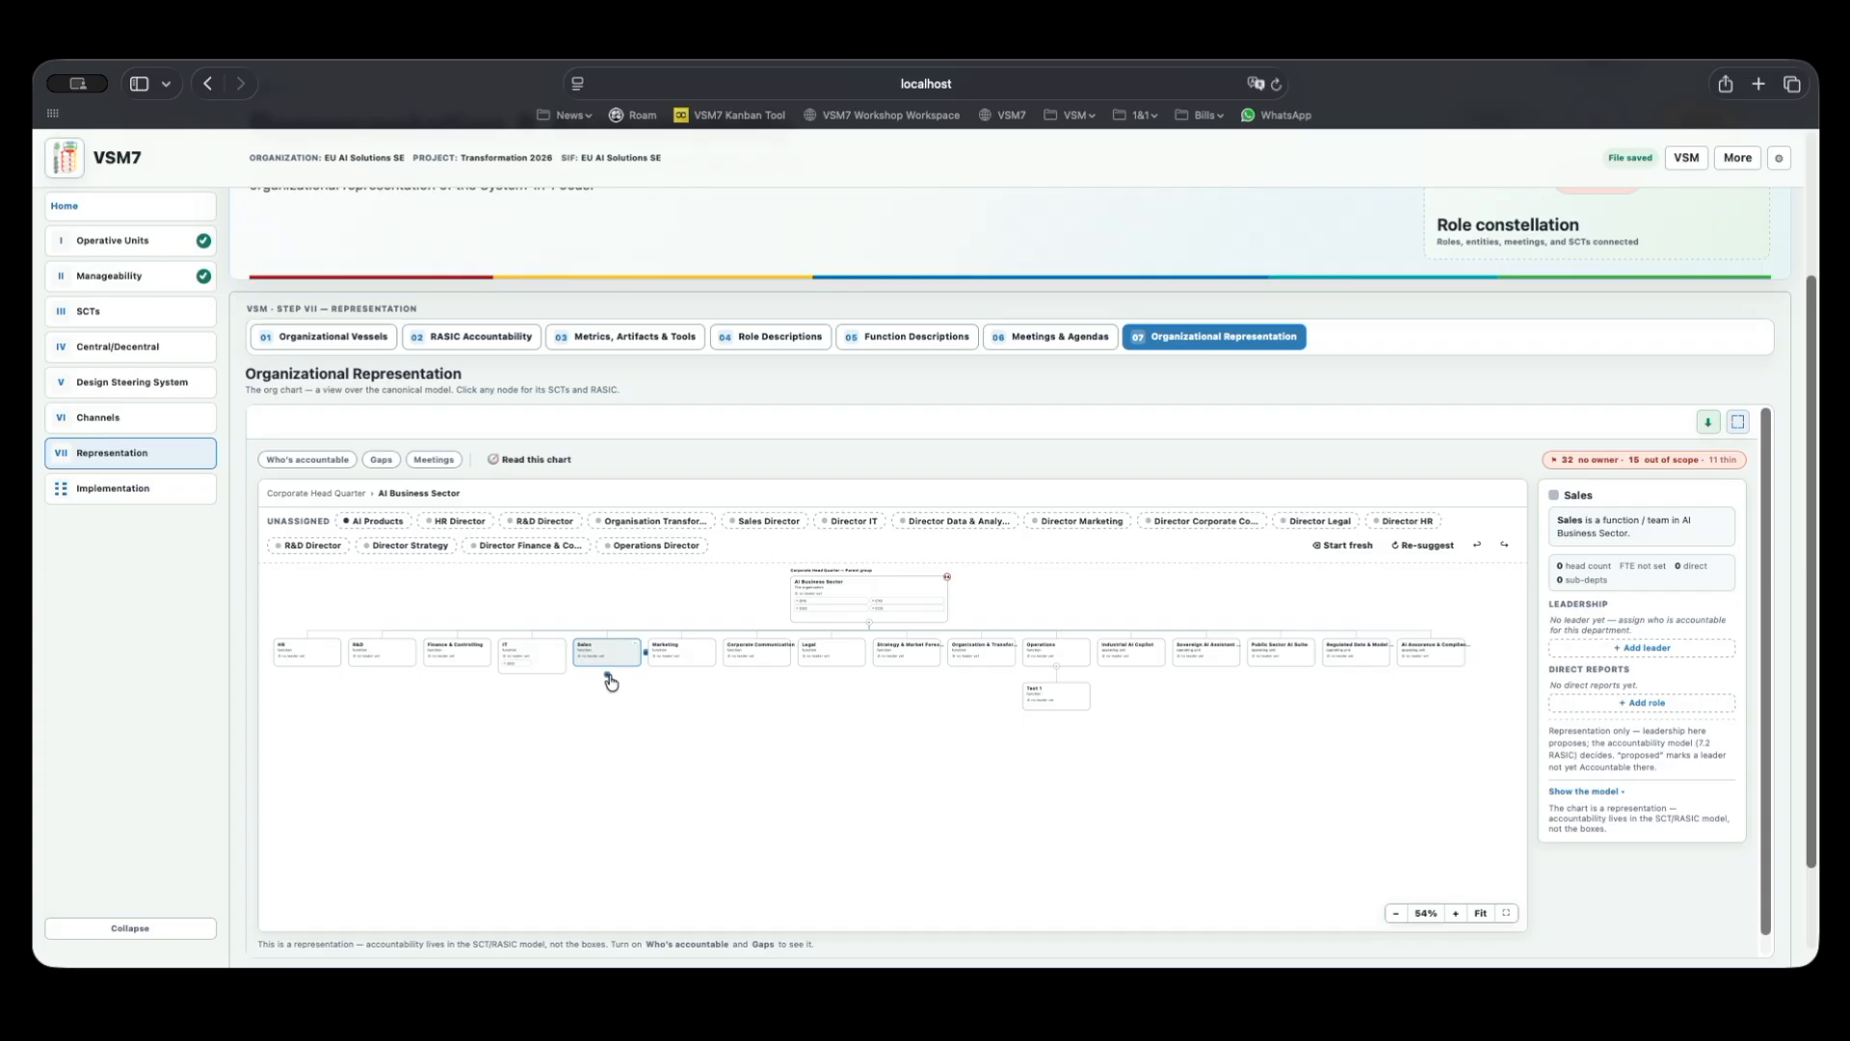
{"action": "left_click", "coordinate": [607, 674]}
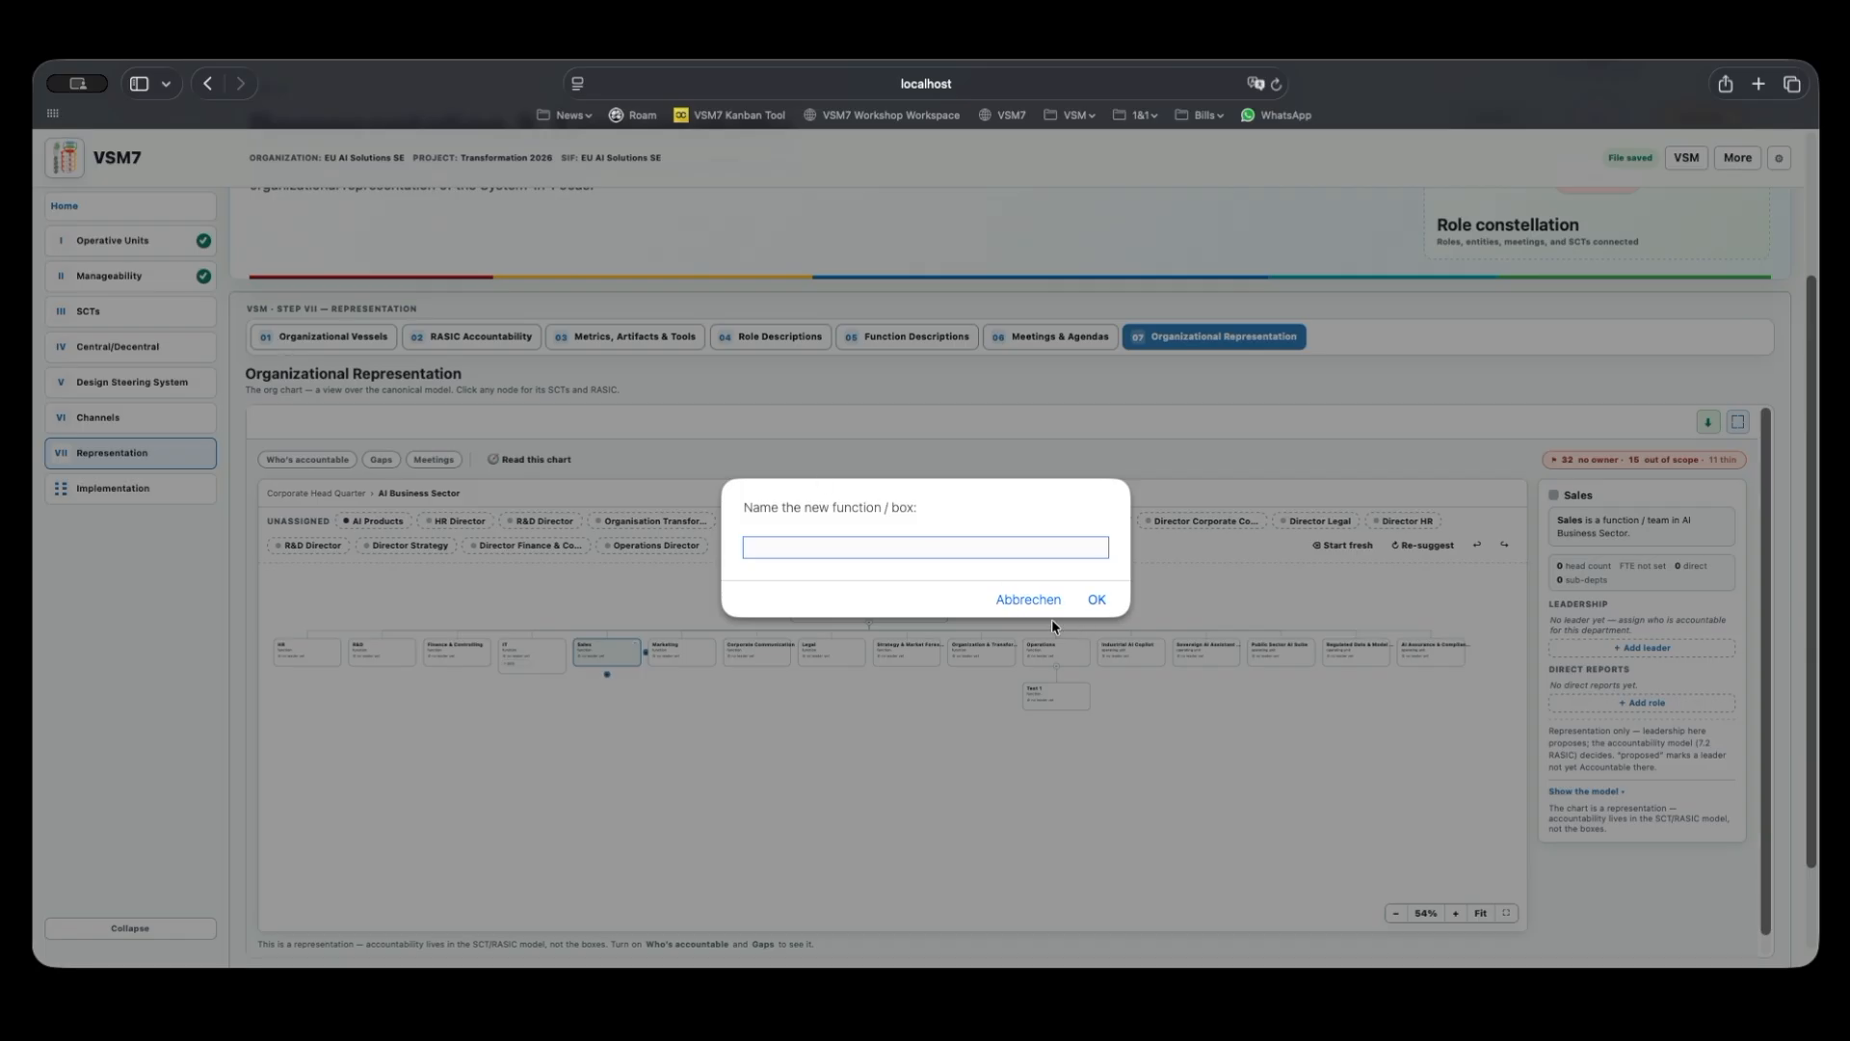
{"action": "left_click", "coordinate": [1029, 600]}
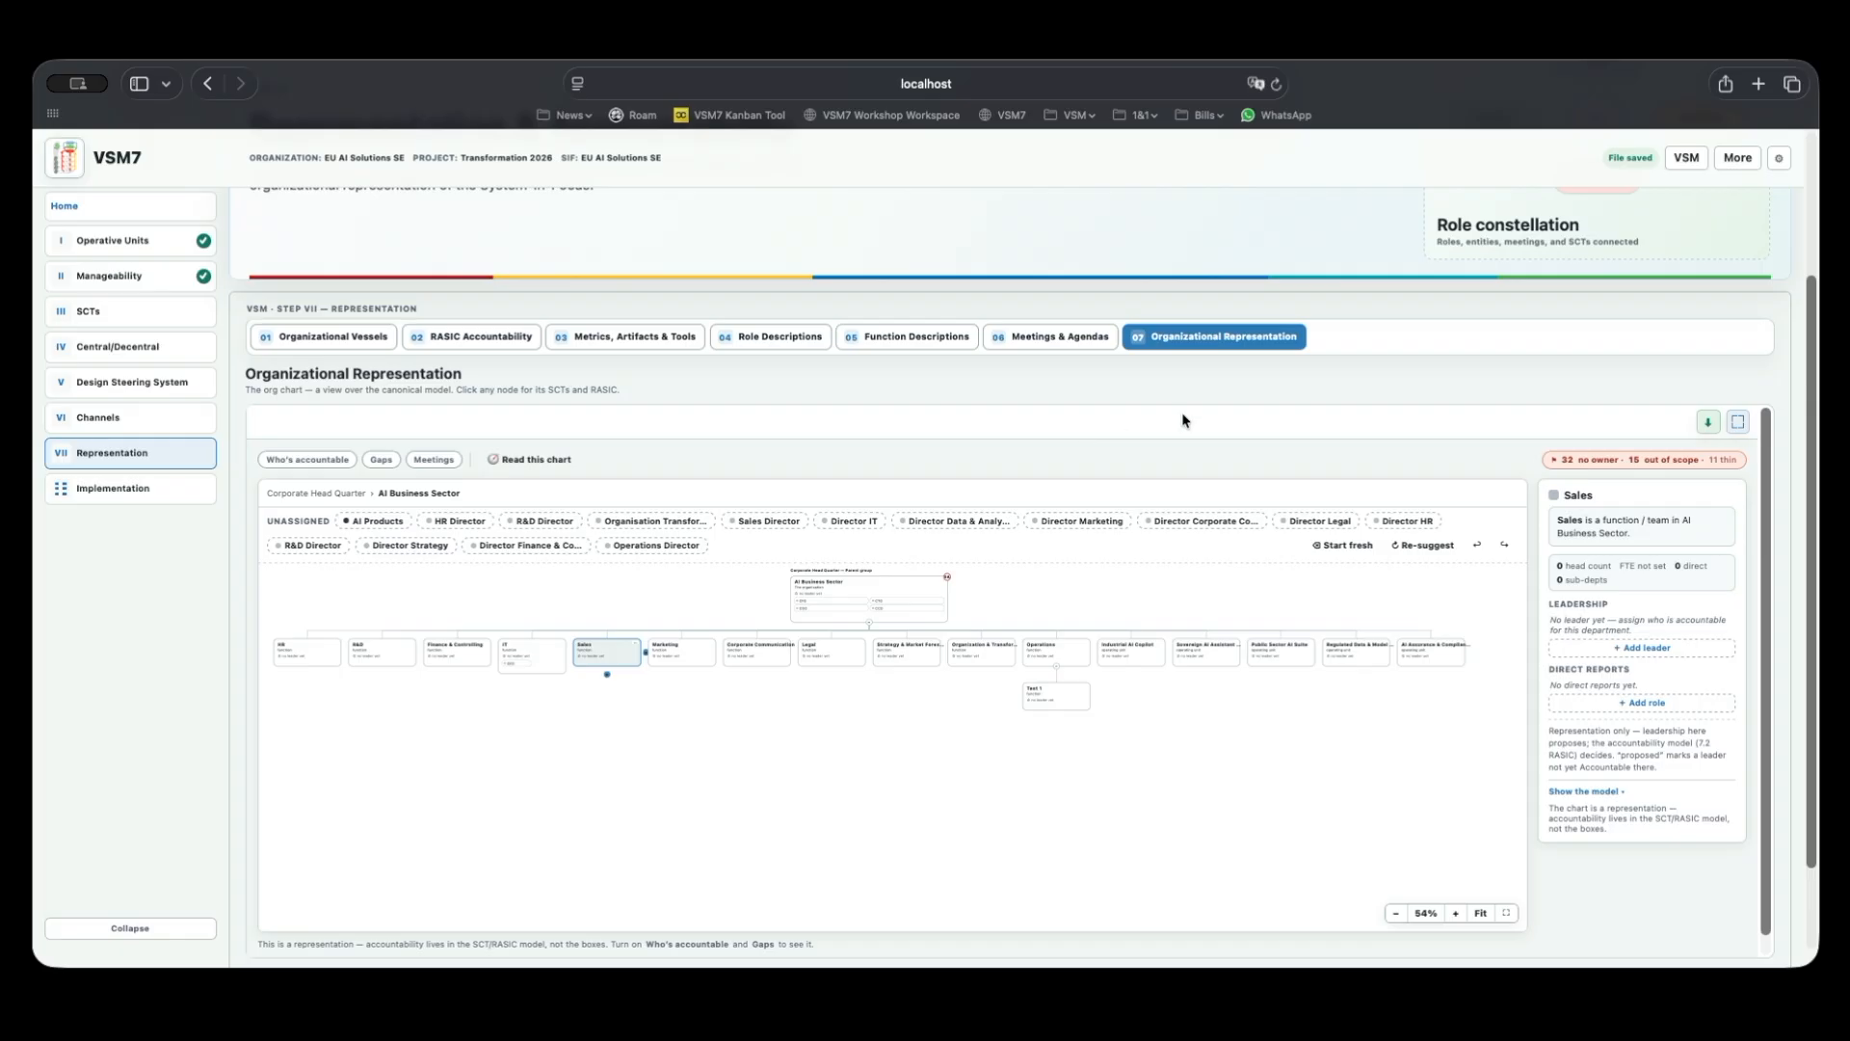
Open the VSM overview and focus System 4, followed by System 5, to examine their tasks, meetings, instruments and accountabilities.
{"action": "scroll", "coordinate": [1453, 331], "scroll_direction": "up", "scroll_amount": 3}
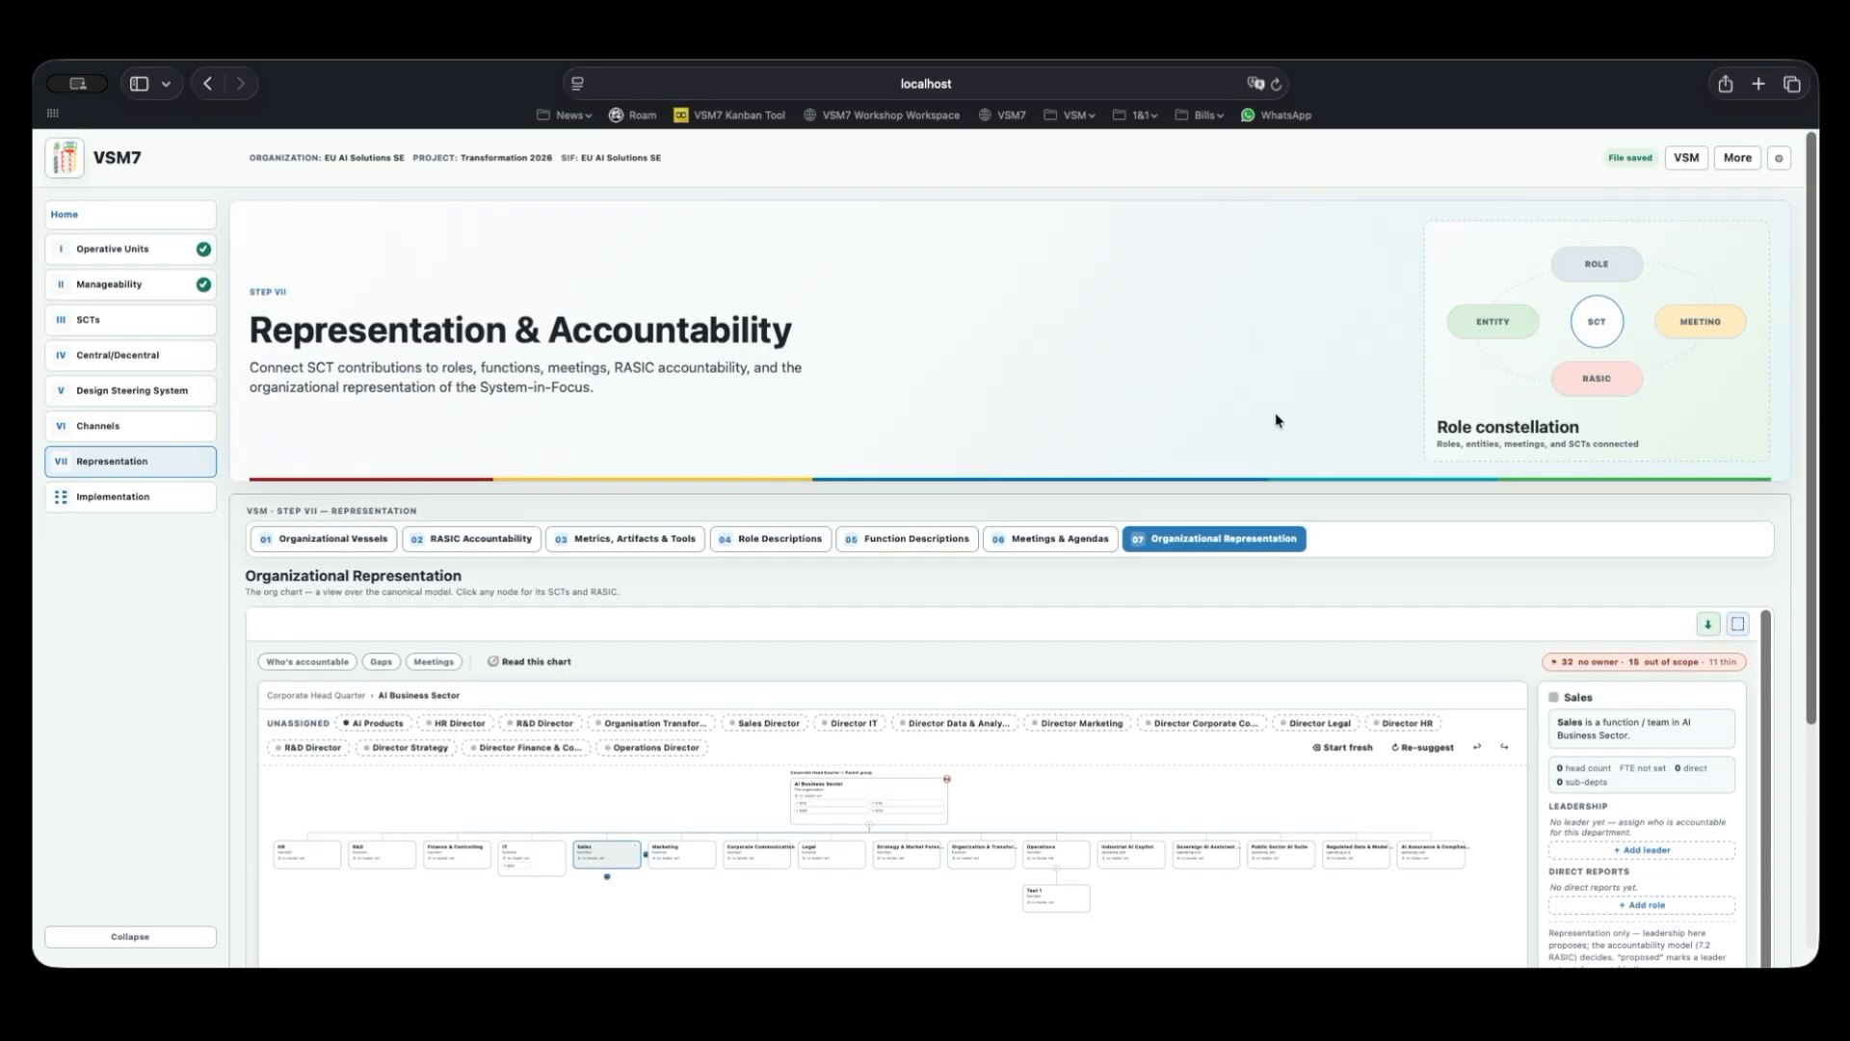
{"action": "left_click", "coordinate": [1687, 157]}
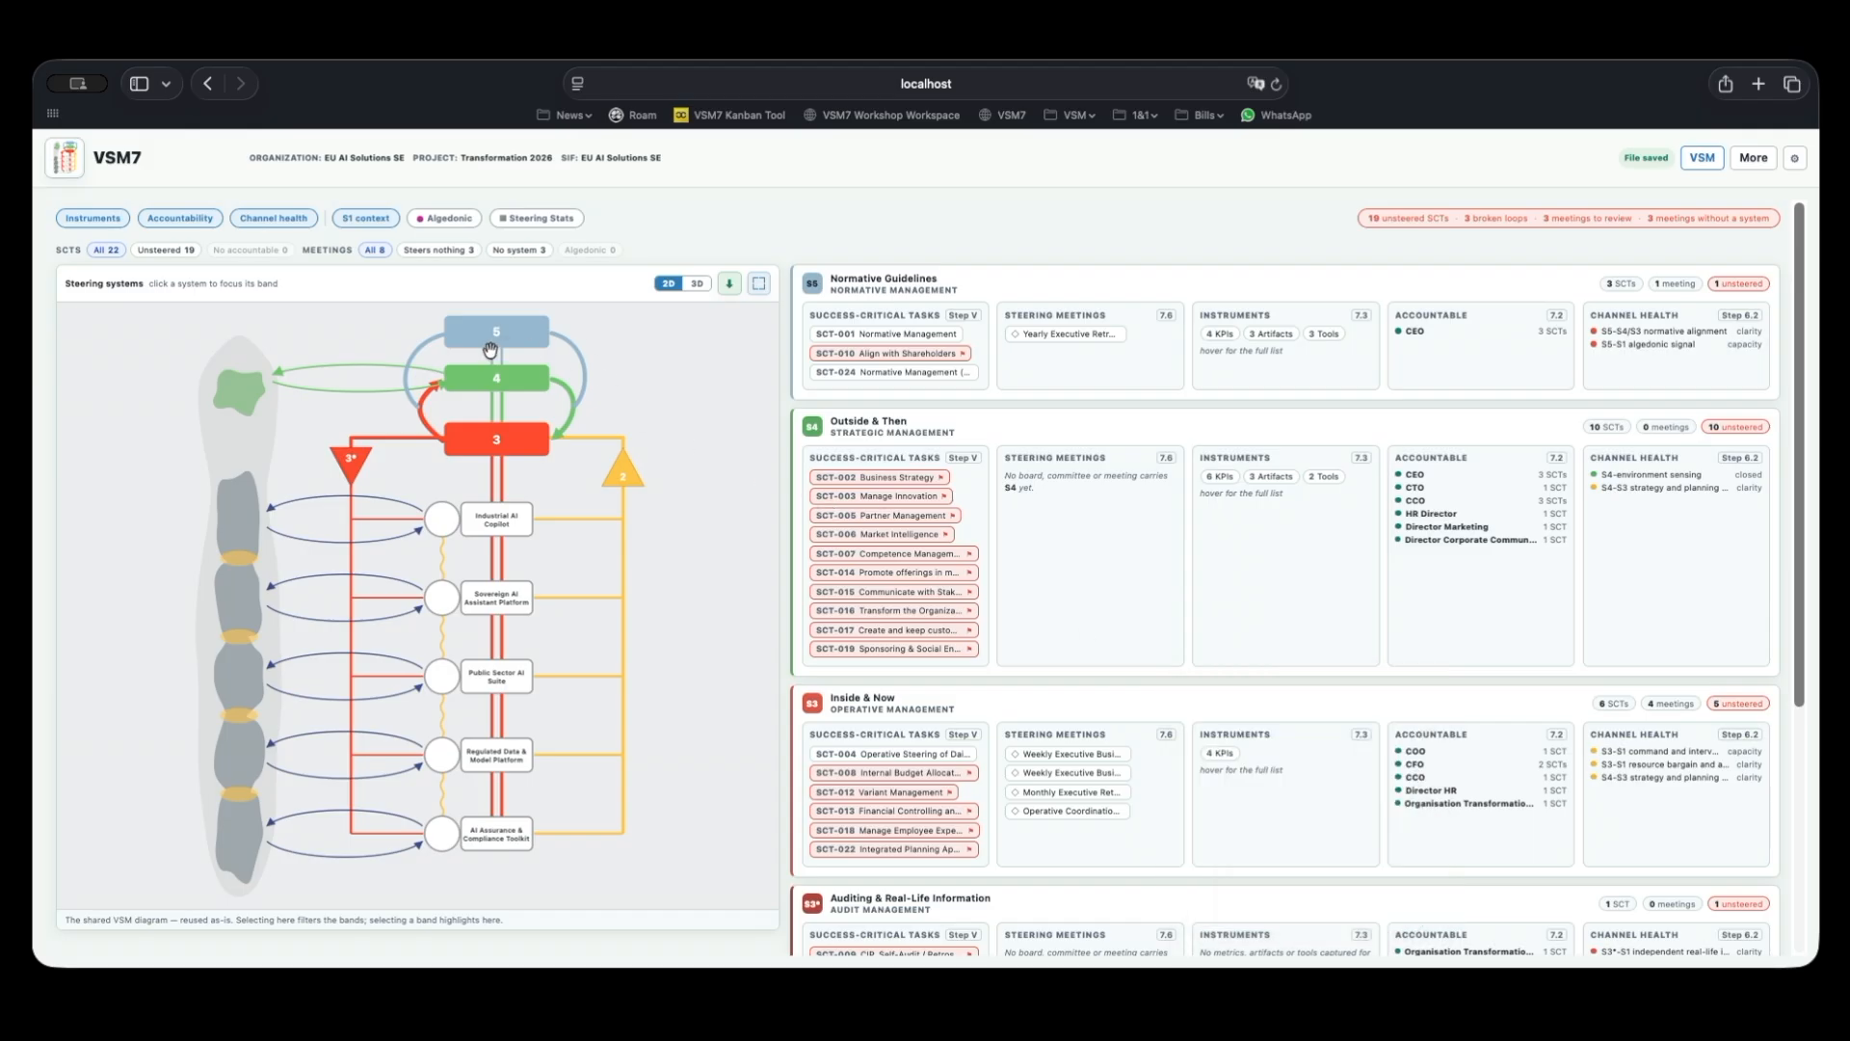
{"action": "left_click", "coordinate": [487, 385]}
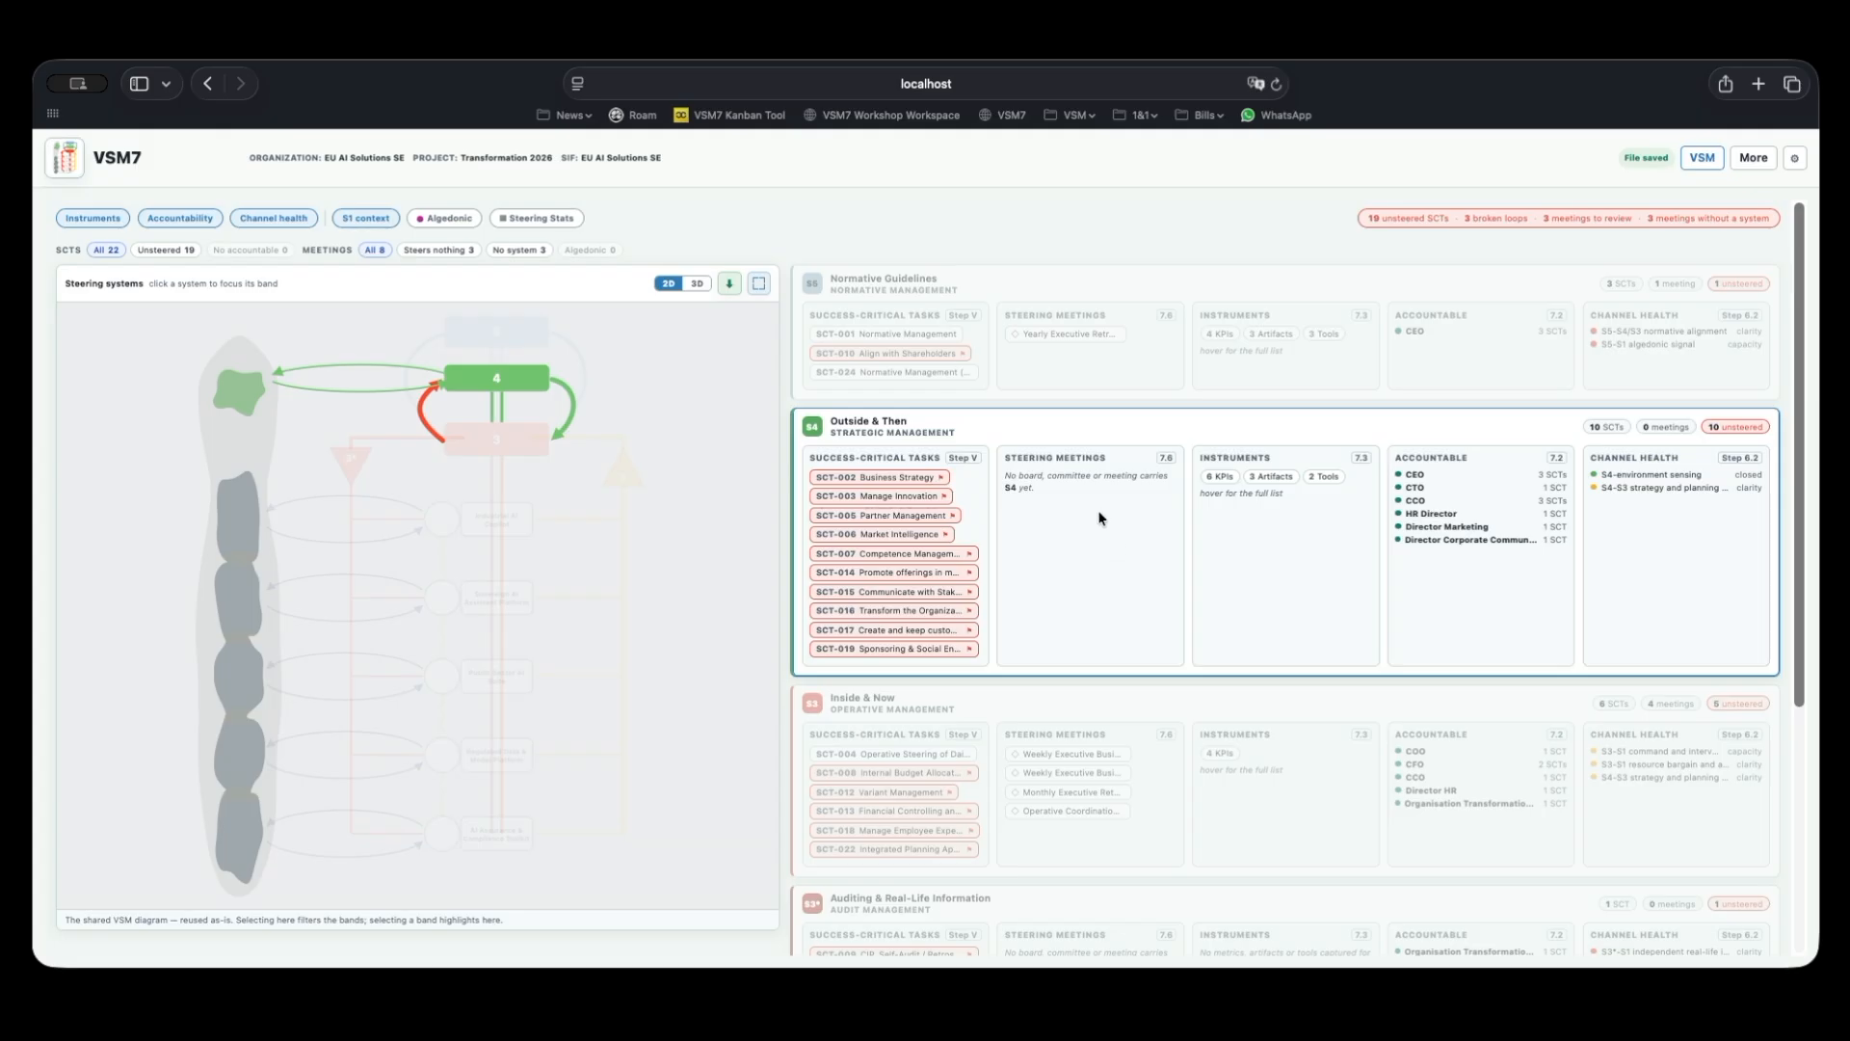
{"action": "mouse_move", "coordinate": [1303, 525]}
{"action": "left_click", "coordinate": [499, 331]}
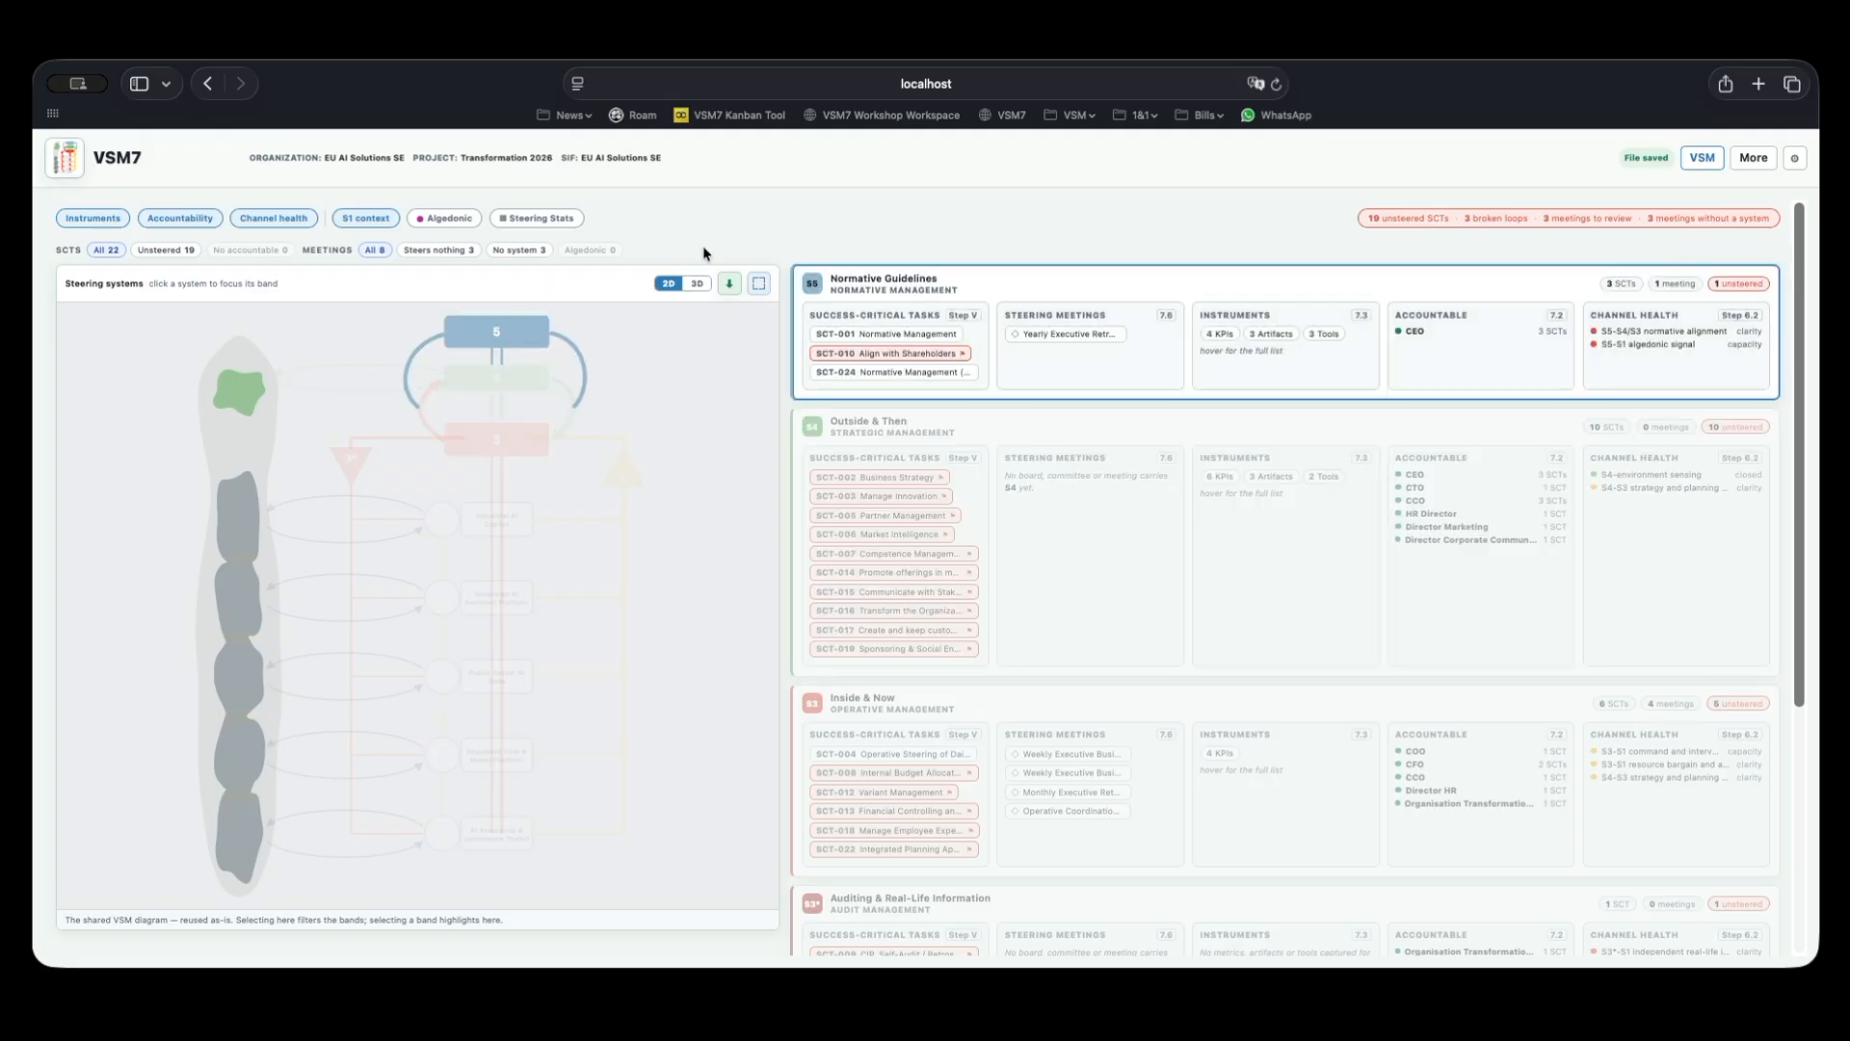
Switch the steering systems diagram to 3D, clear the System 5 focus and examine the model and its operative units from several angles.
{"action": "left_click", "coordinate": [700, 284]}
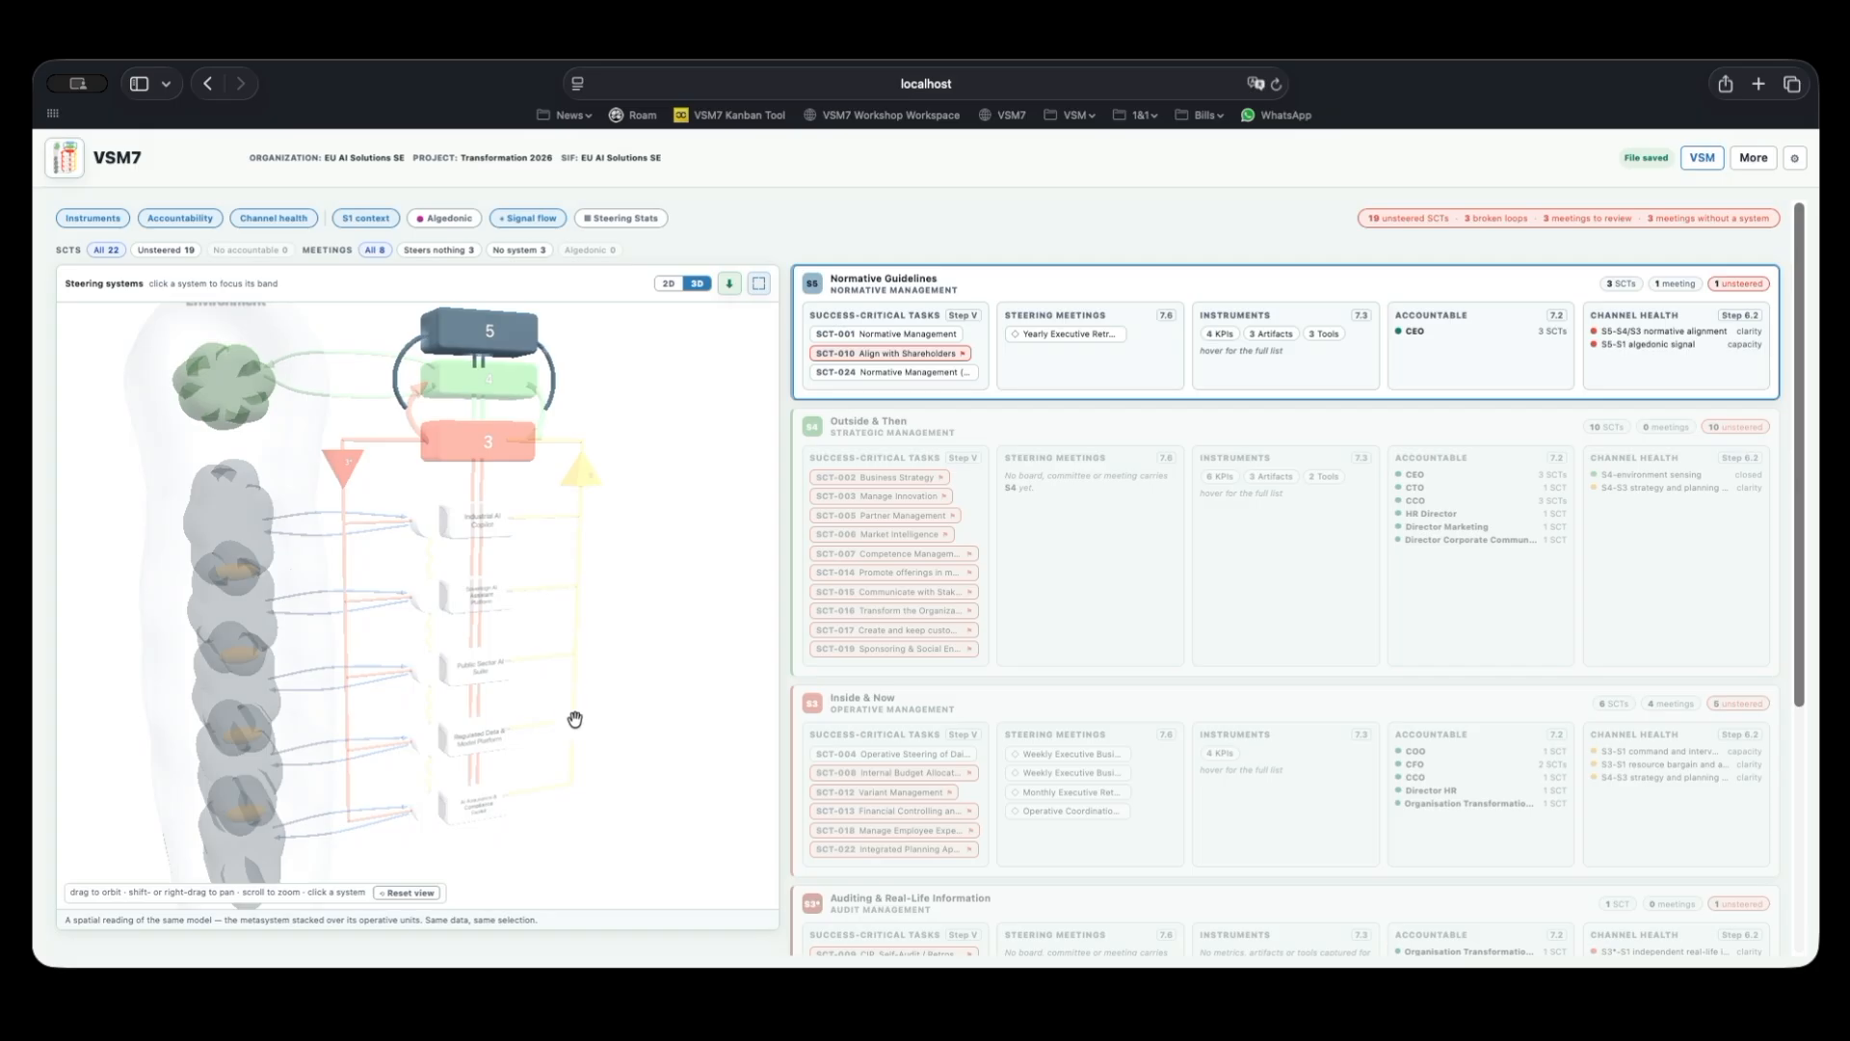
{"action": "left_click", "coordinate": [406, 894]}
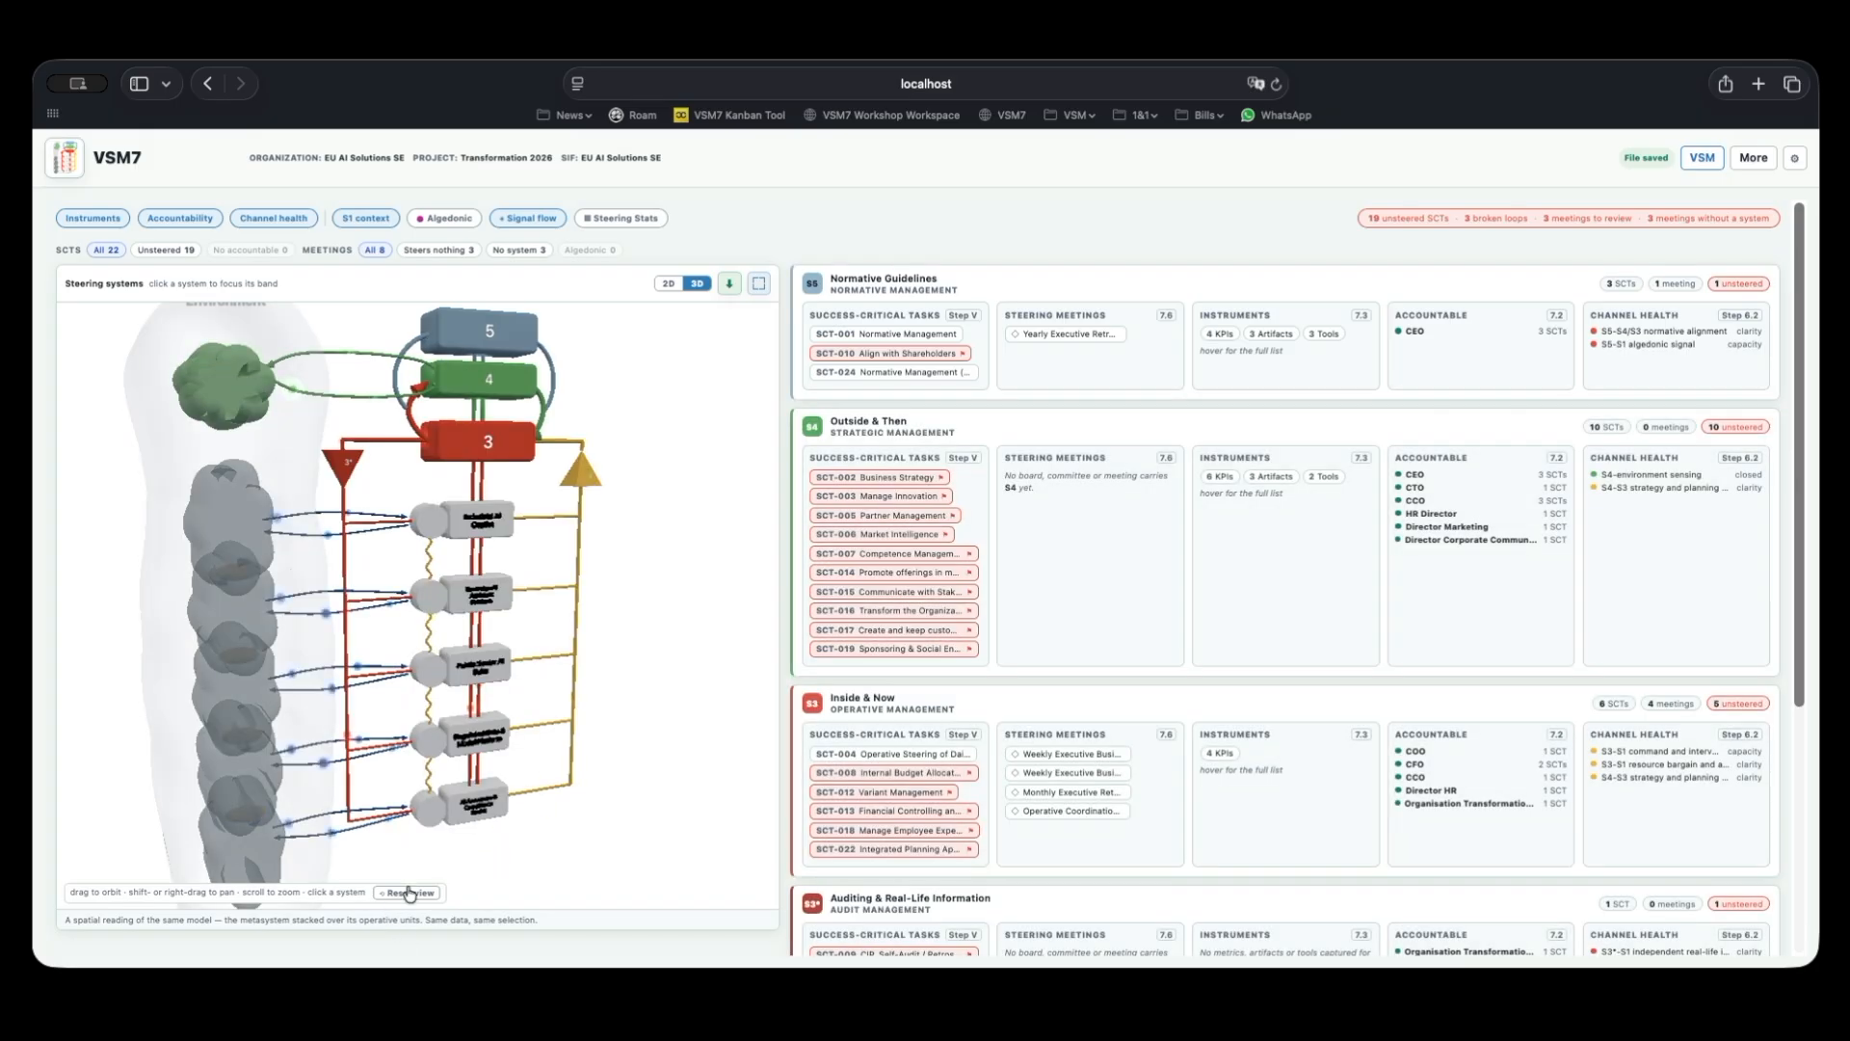
{"action": "mouse_move", "coordinate": [580, 584]}
{"action": "left_mouse_down"}
{"action": "mouse_move", "coordinate": [496, 639]}
{"action": "mouse_move", "coordinate": [580, 563]}
{"action": "mouse_move", "coordinate": [576, 590]}
{"action": "mouse_move", "coordinate": [553, 547]}
{"action": "mouse_move", "coordinate": [541, 607]}
{"action": "mouse_move", "coordinate": [474, 607]}
{"action": "mouse_move", "coordinate": [539, 540]}
{"action": "mouse_move", "coordinate": [579, 559]}
{"action": "left_mouse_up"}
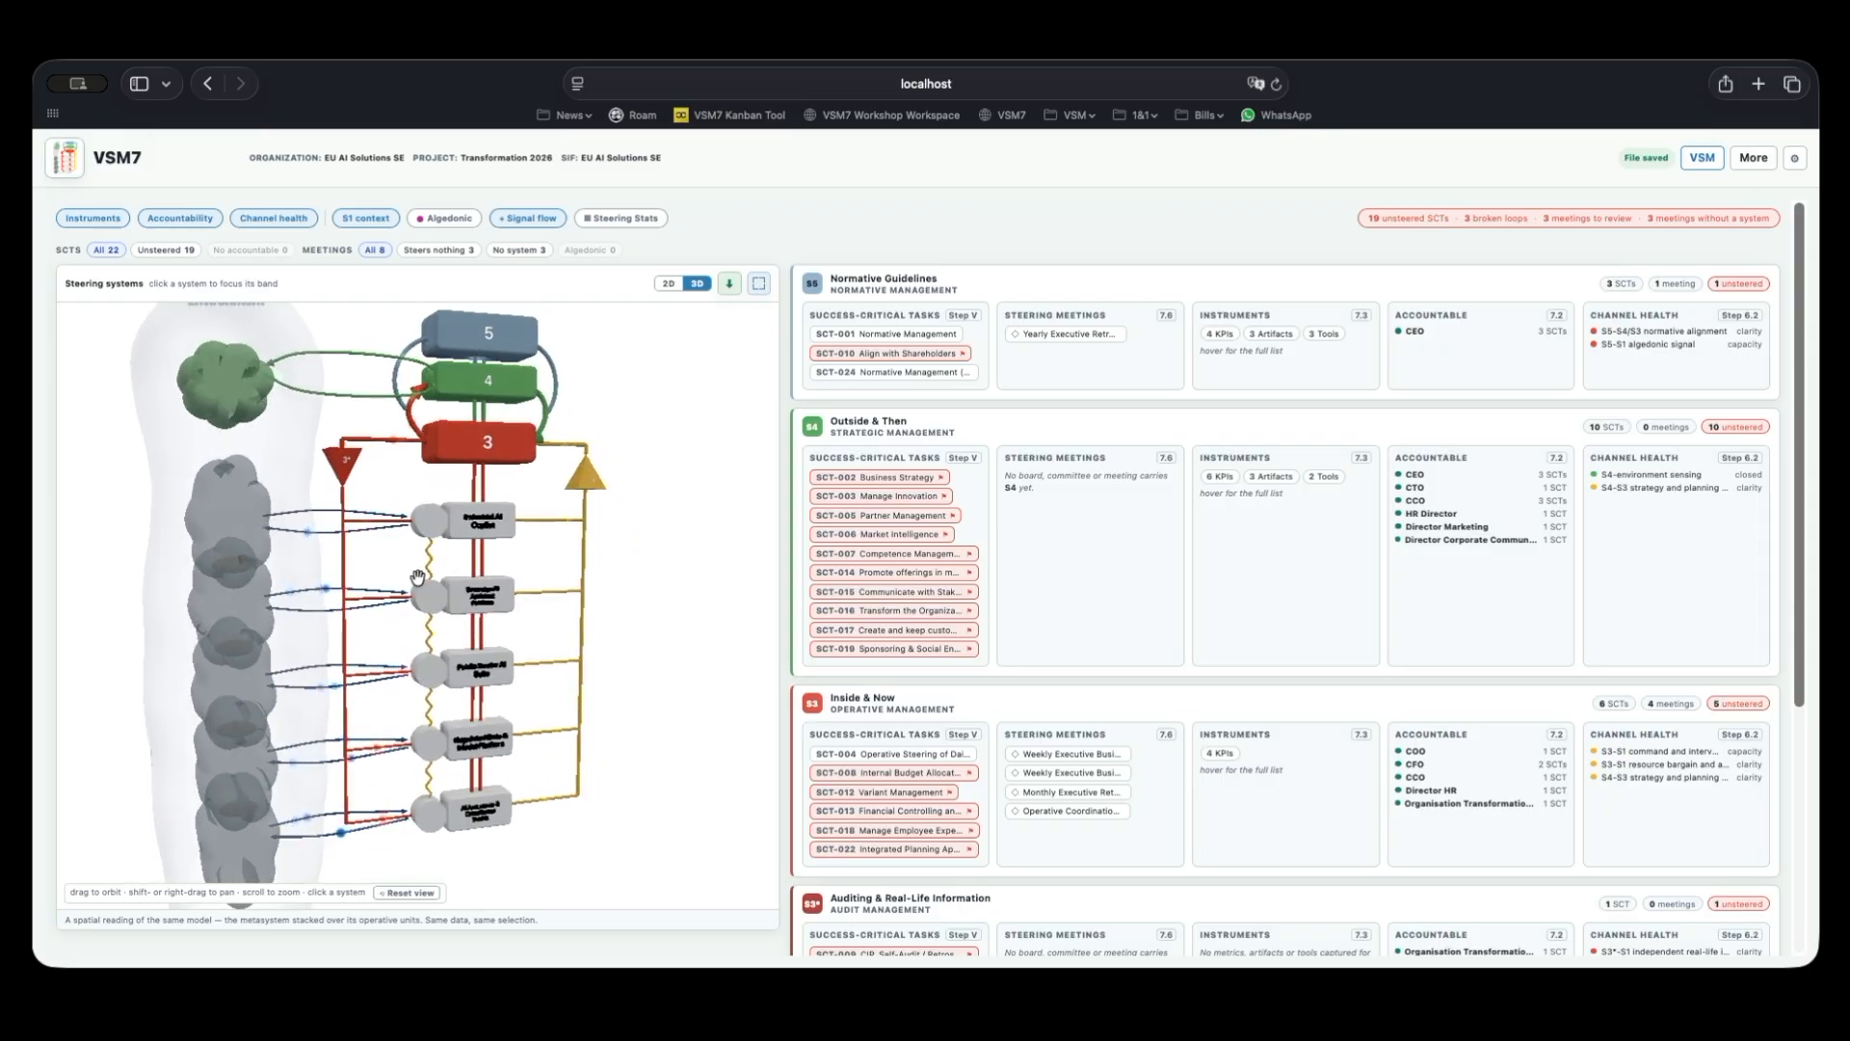
{"action": "scroll", "coordinate": [553, 512], "scroll_direction": "up", "scroll_amount": 10}
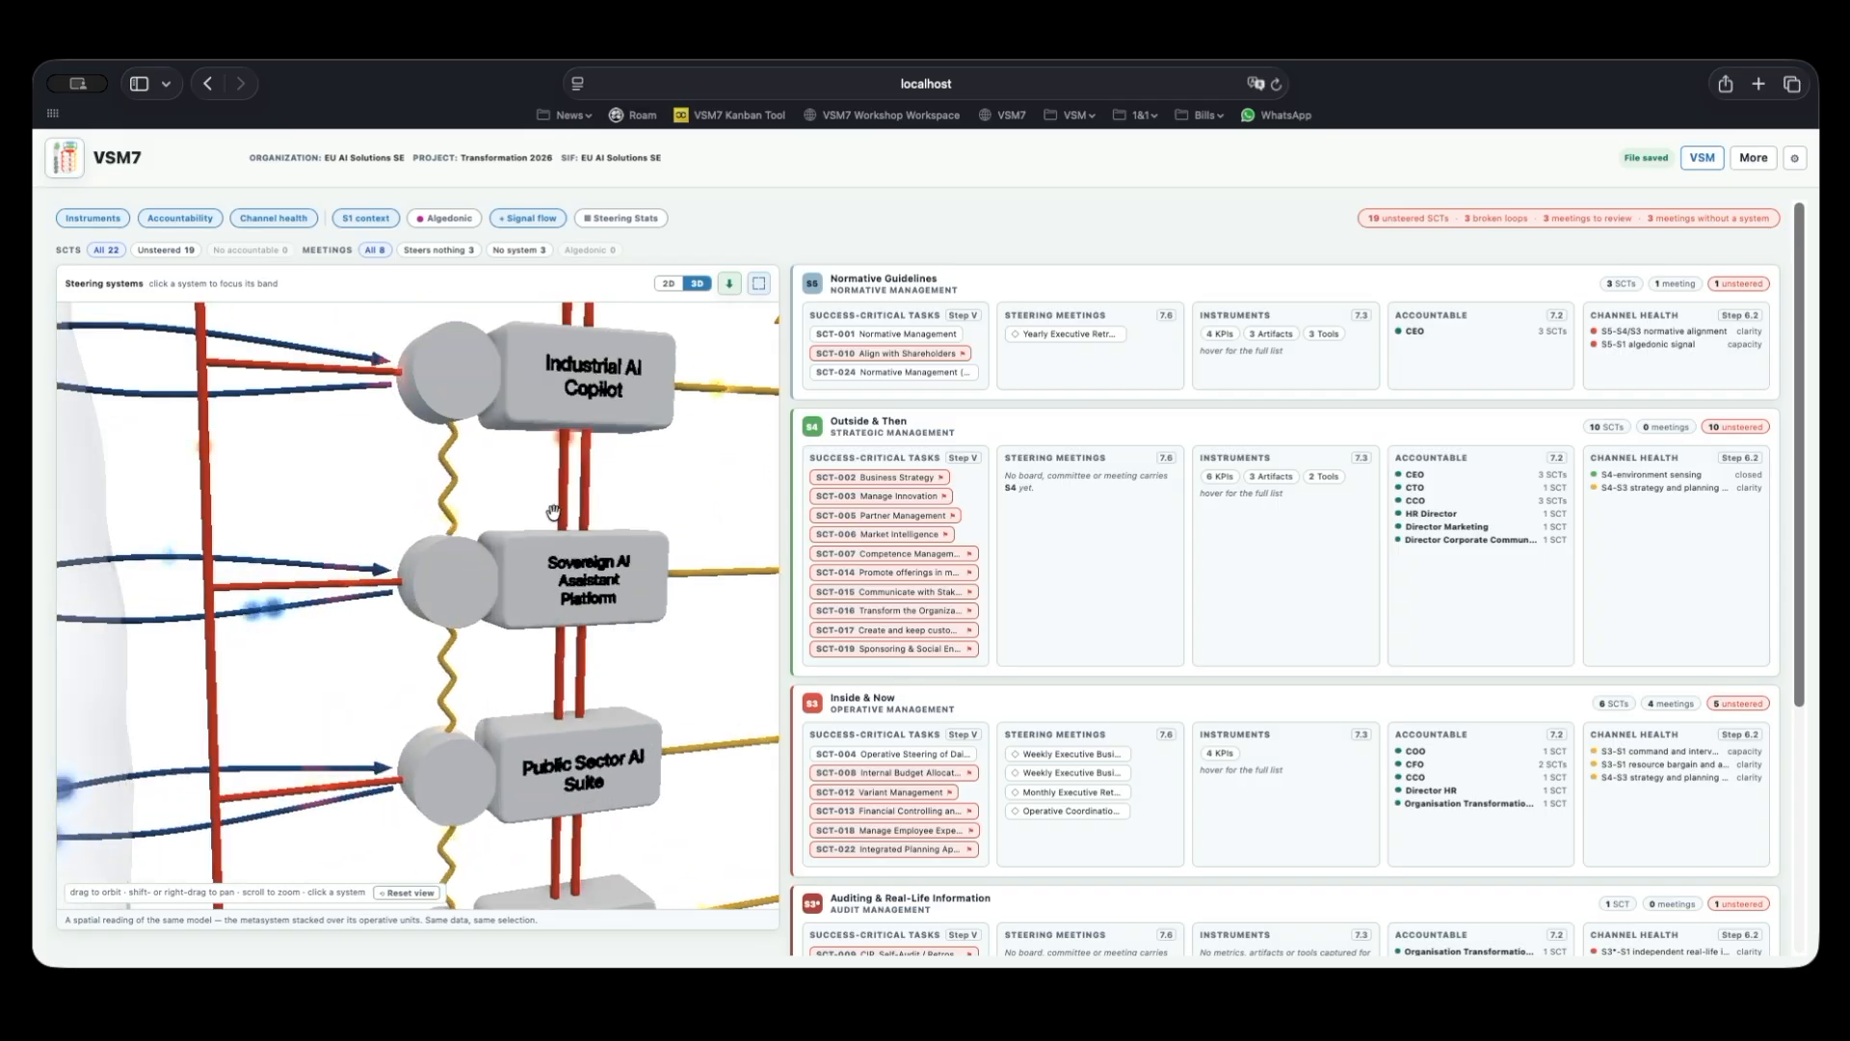
{"action": "scroll", "coordinate": [553, 512], "scroll_direction": "down", "scroll_amount": 5}
{"action": "left_click_drag", "start_coordinate": [651, 527], "coordinate": [588, 746]}
{"action": "left_click_drag", "start_coordinate": [645, 588], "coordinate": [559, 611]}
{"action": "scroll", "coordinate": [542, 636], "scroll_direction": "down", "scroll_amount": 10}
{"action": "left_click_drag", "start_coordinate": [471, 762], "coordinate": [510, 608]}
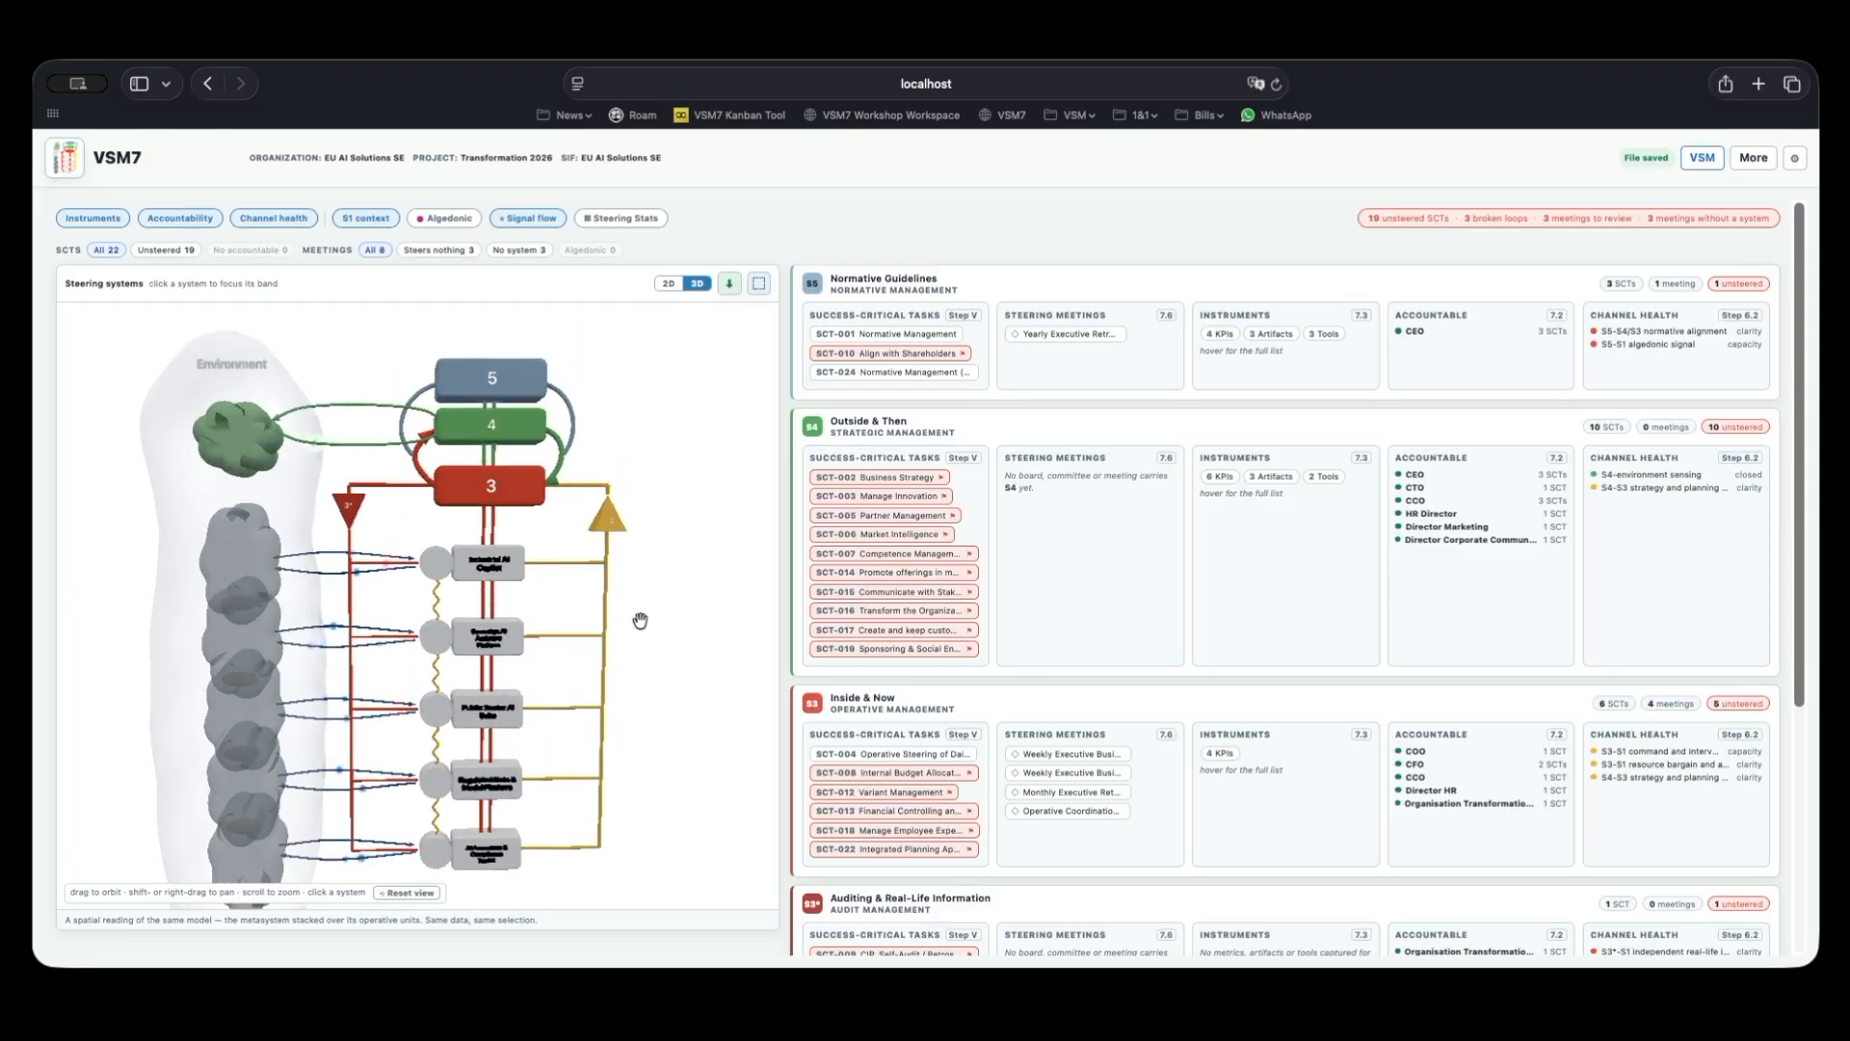